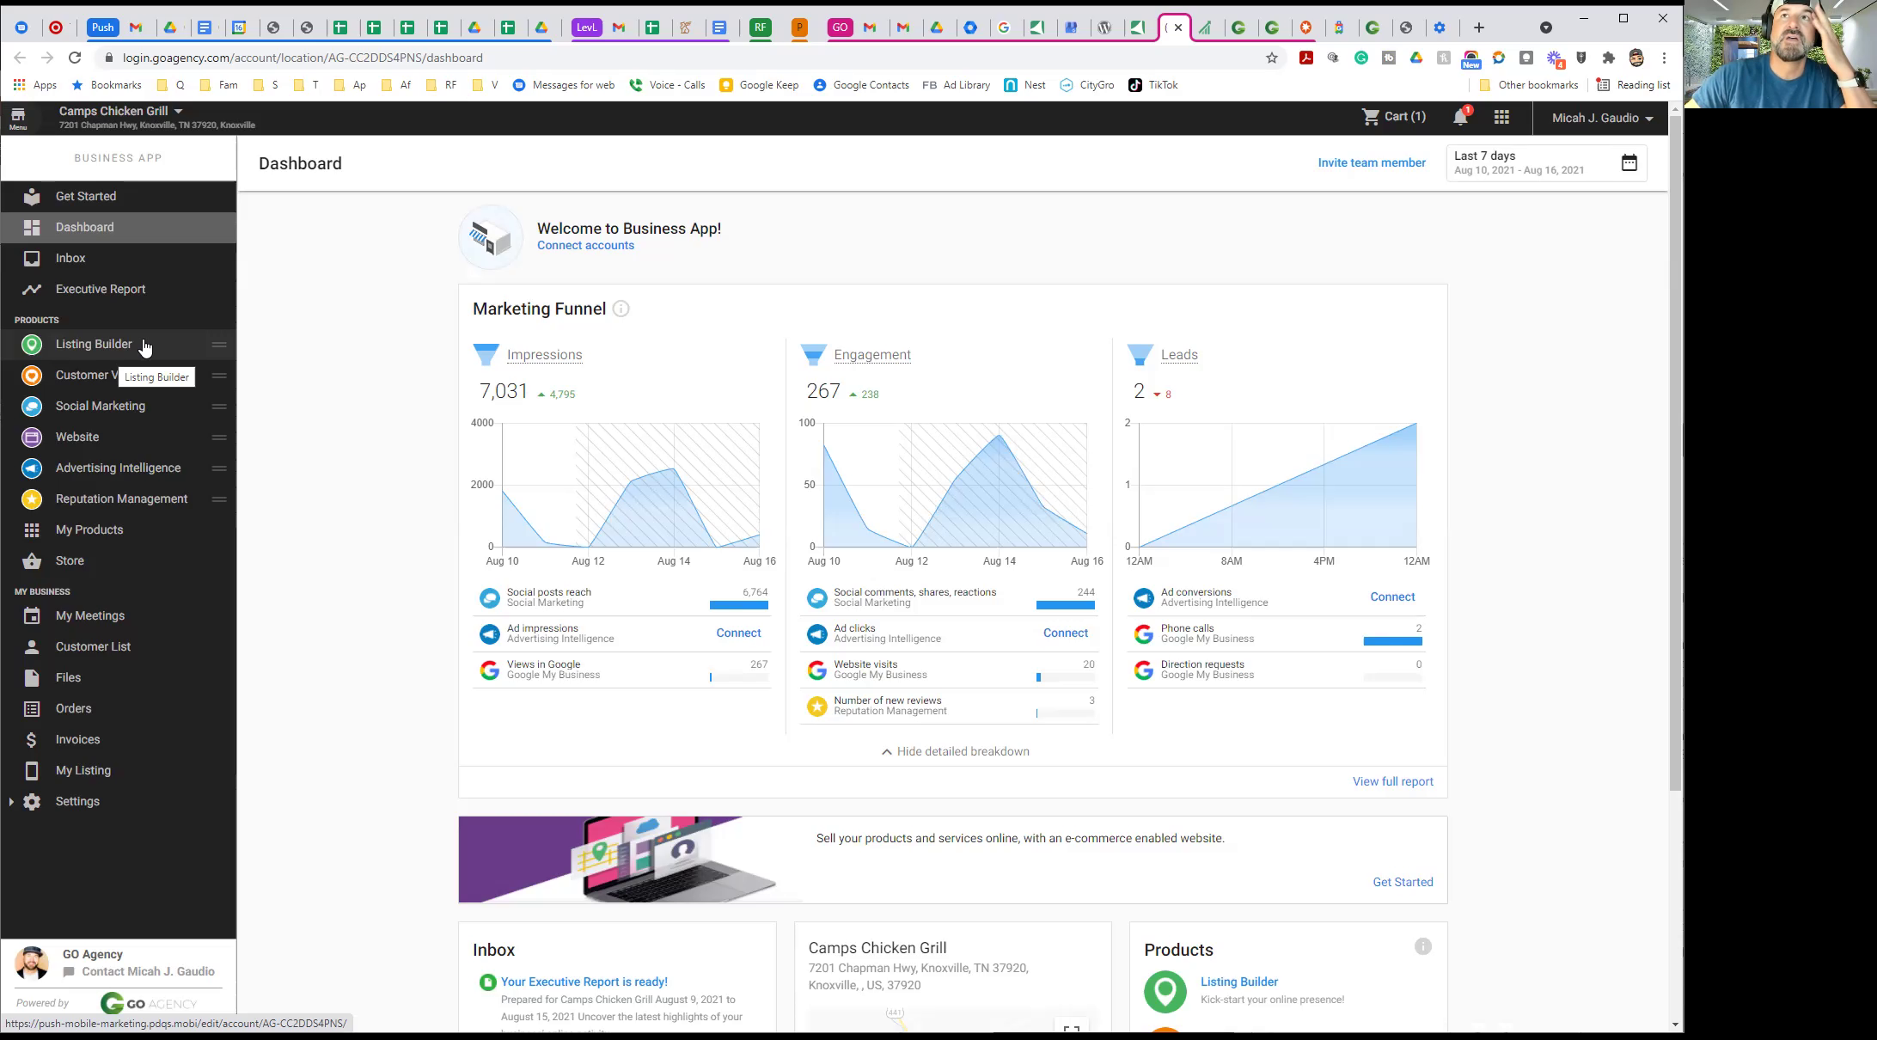
Load goagency.com in a new tab and scroll down to the Local Online Business Toolkit section
left_click(1478, 28)
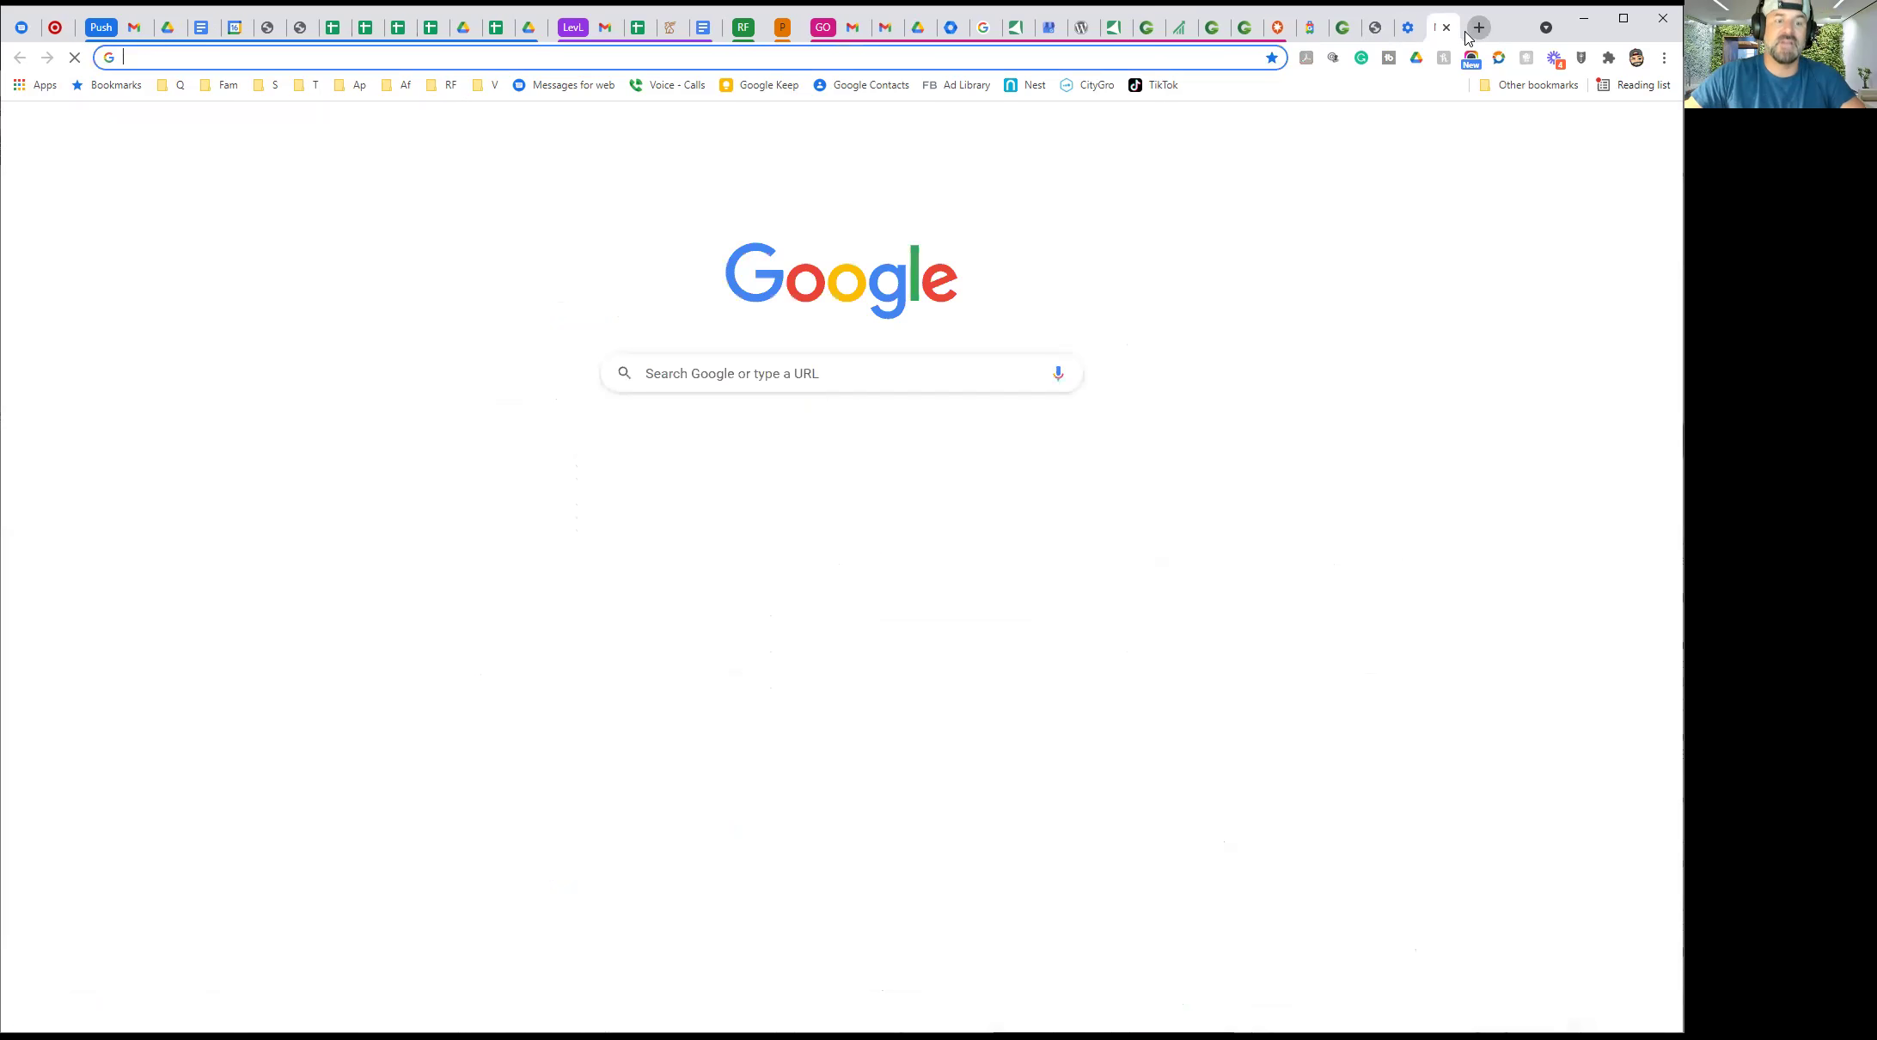
type("go")
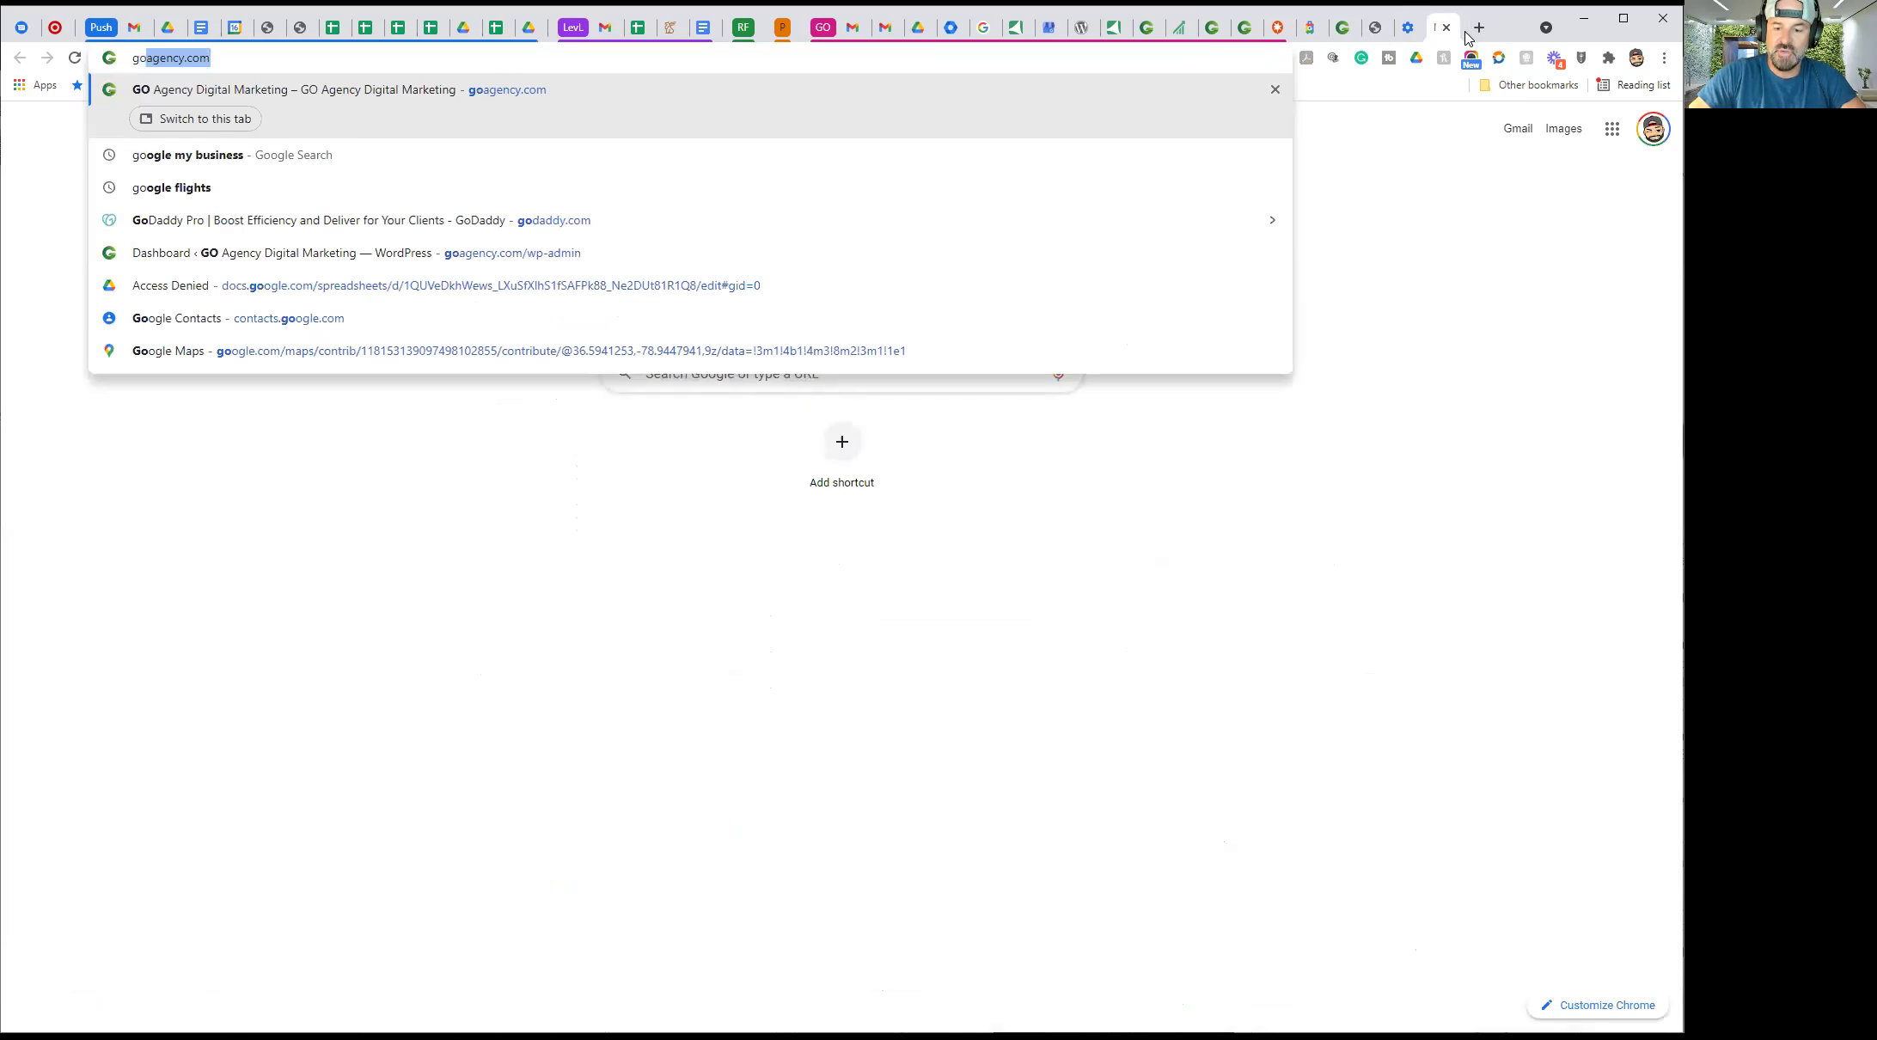
key("Return")
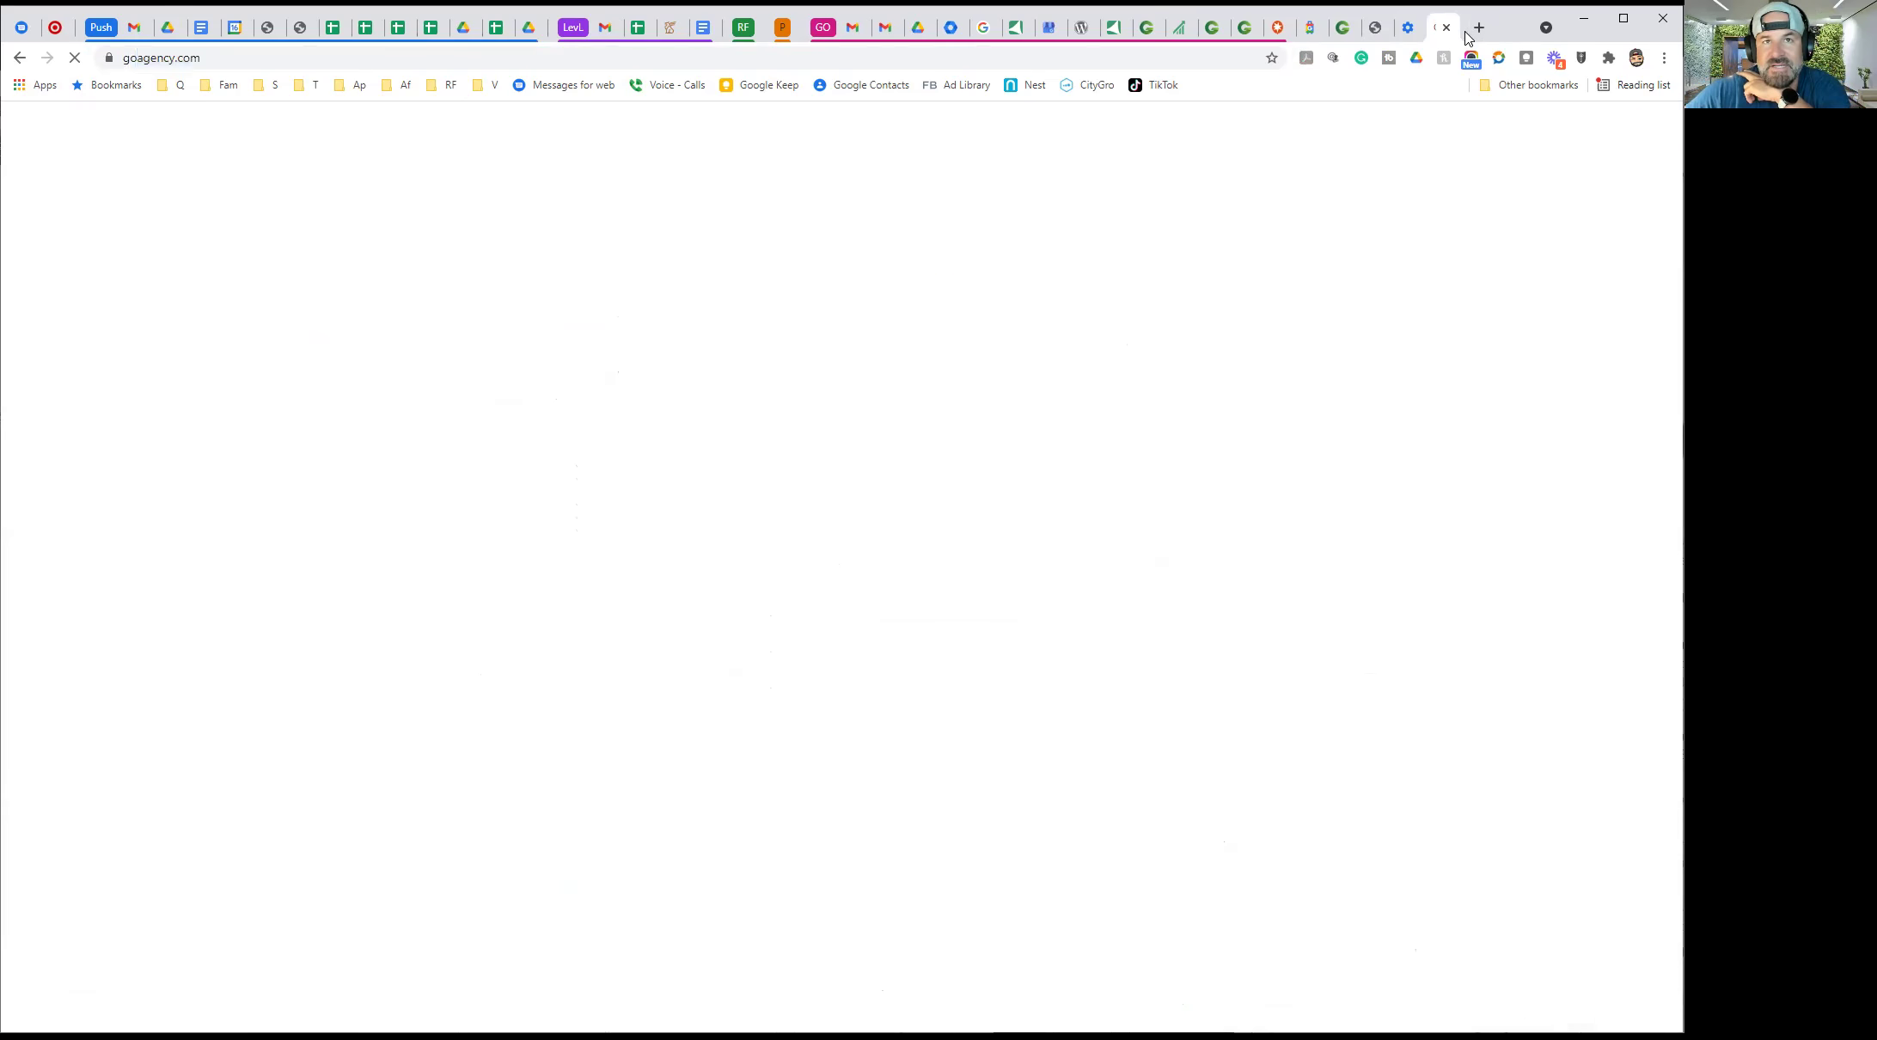
scroll(1537, 443, "down", 4)
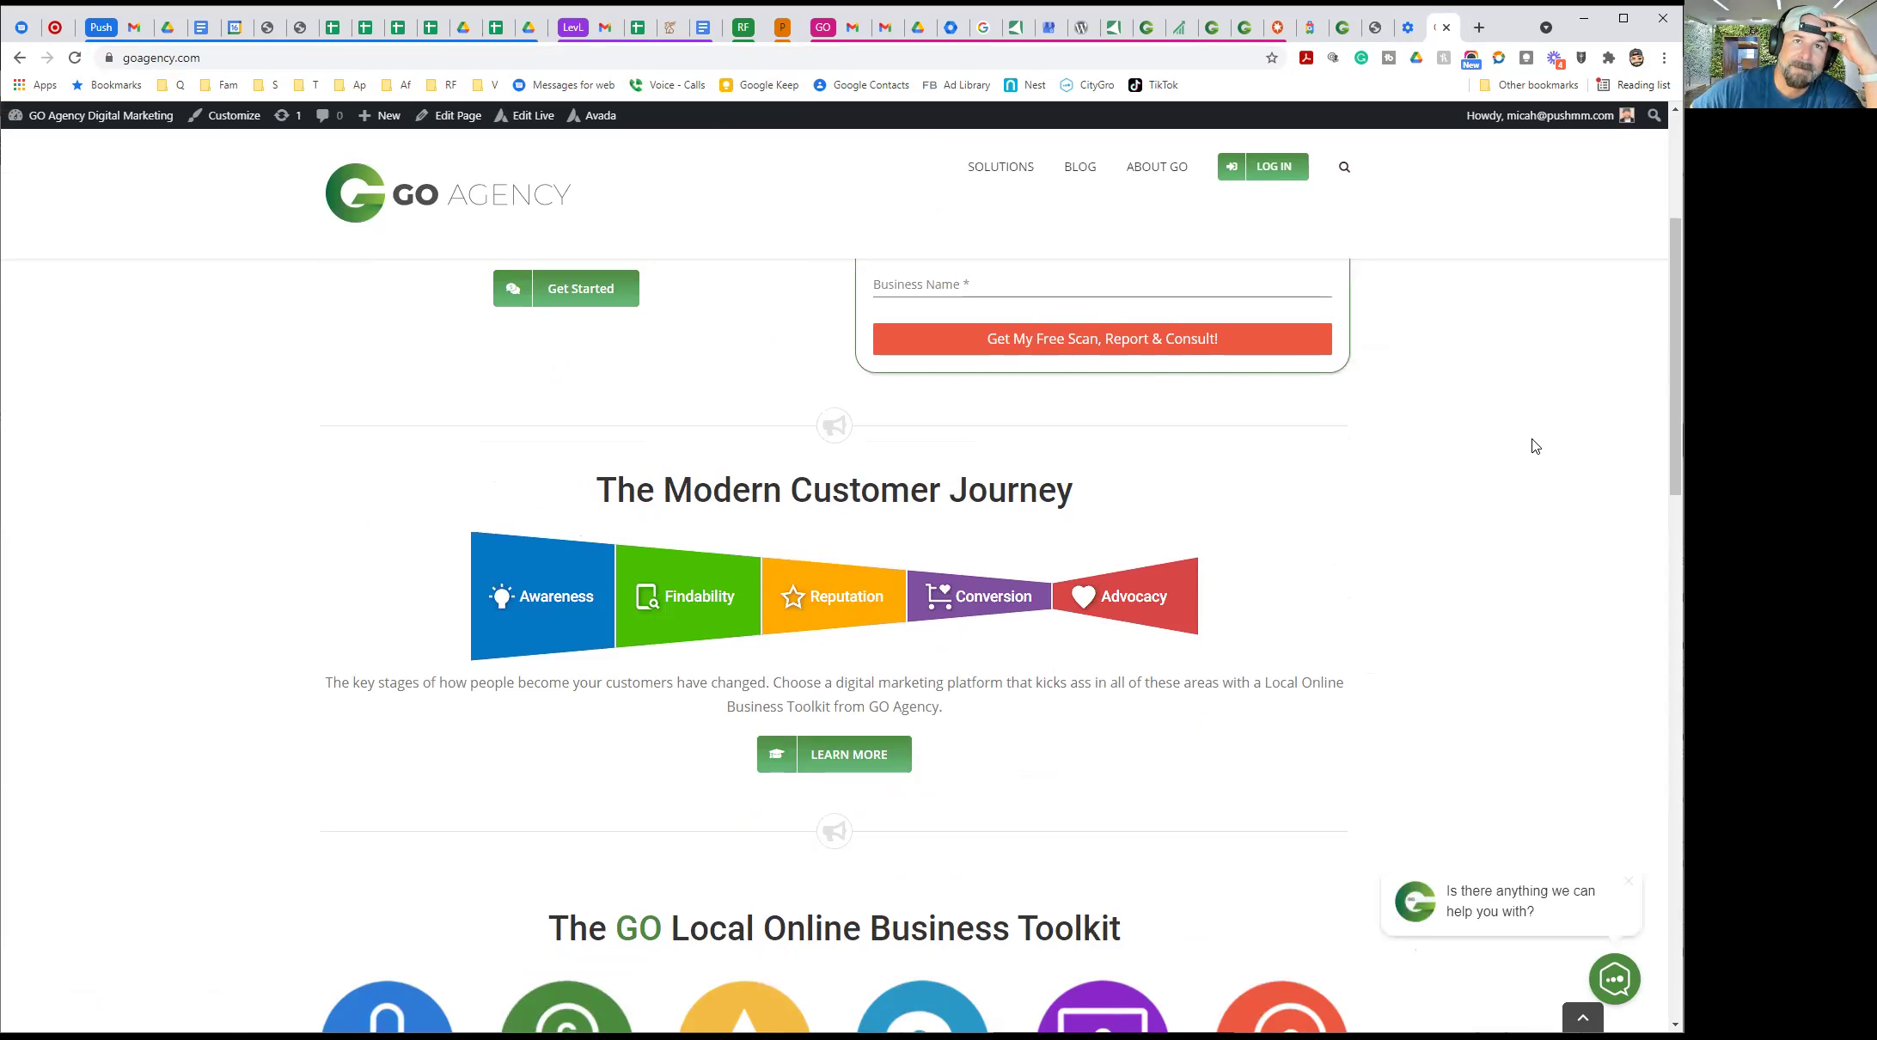
scroll(1536, 455, "down", 2)
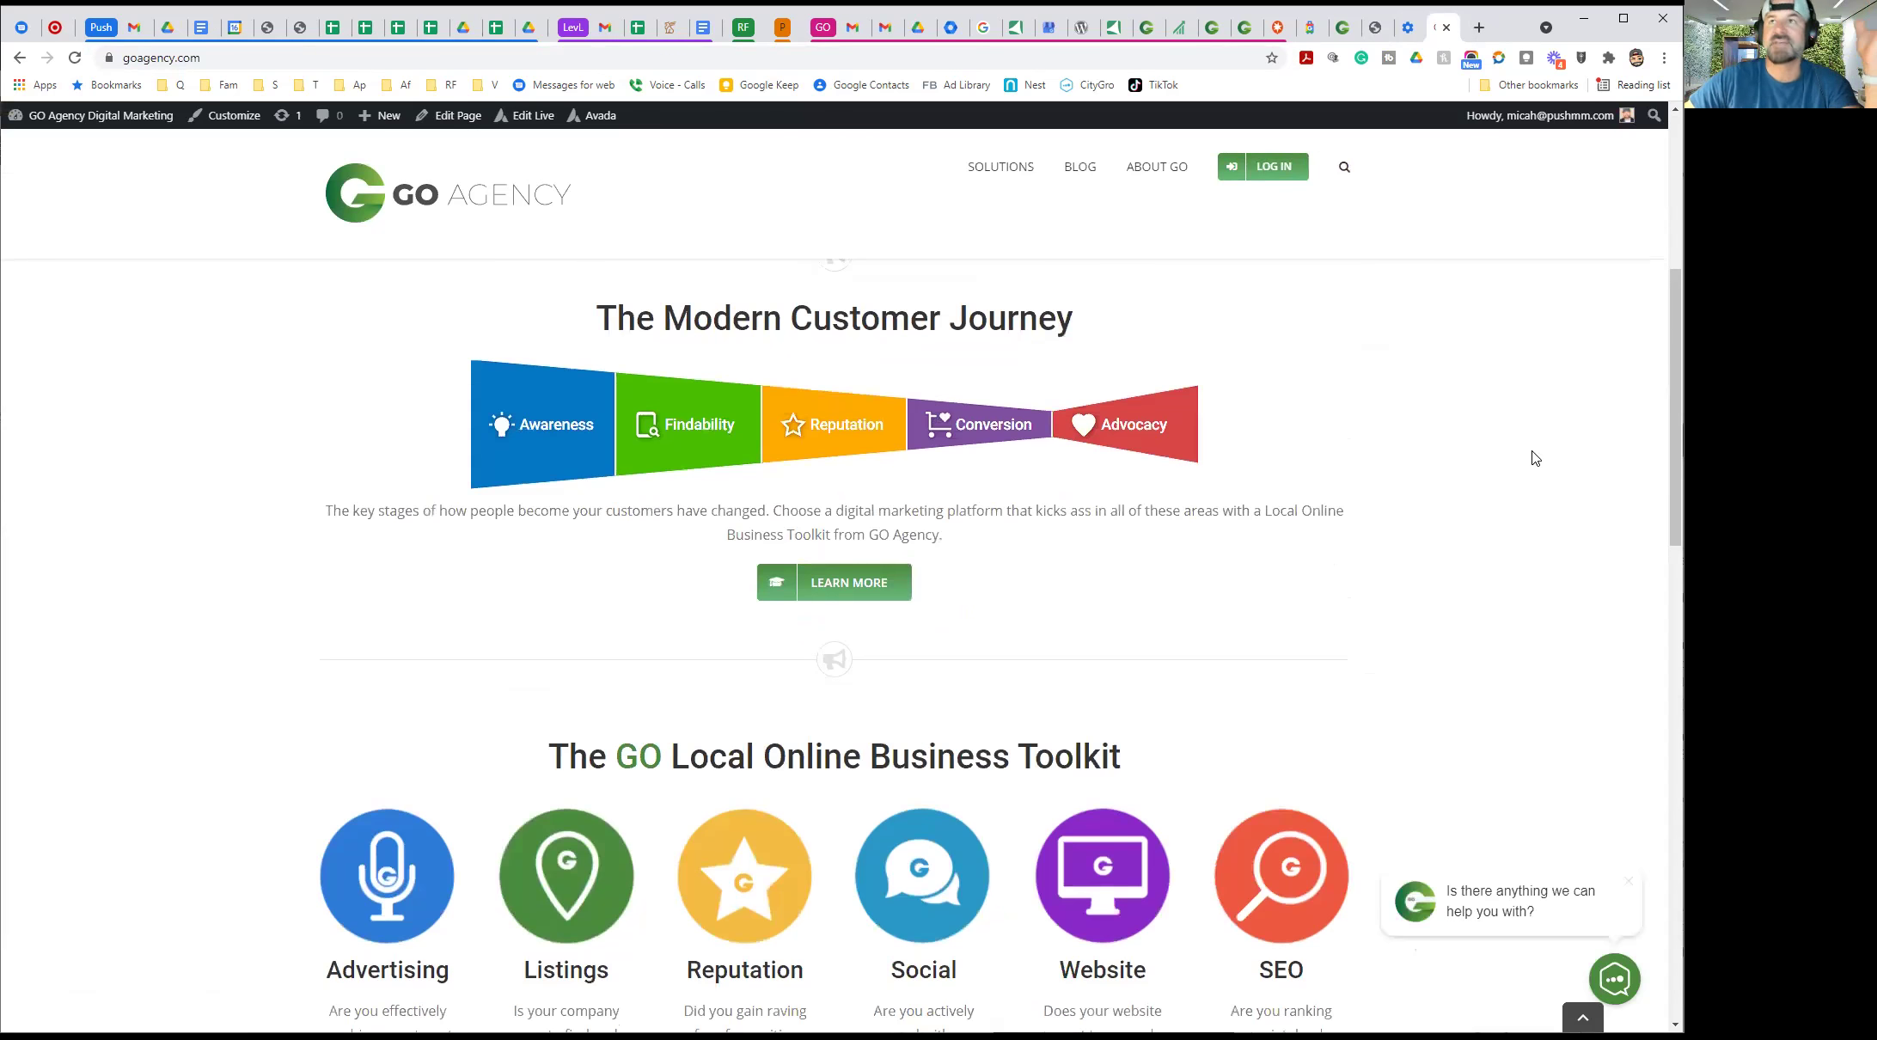
scroll(1091, 644, "down", 1)
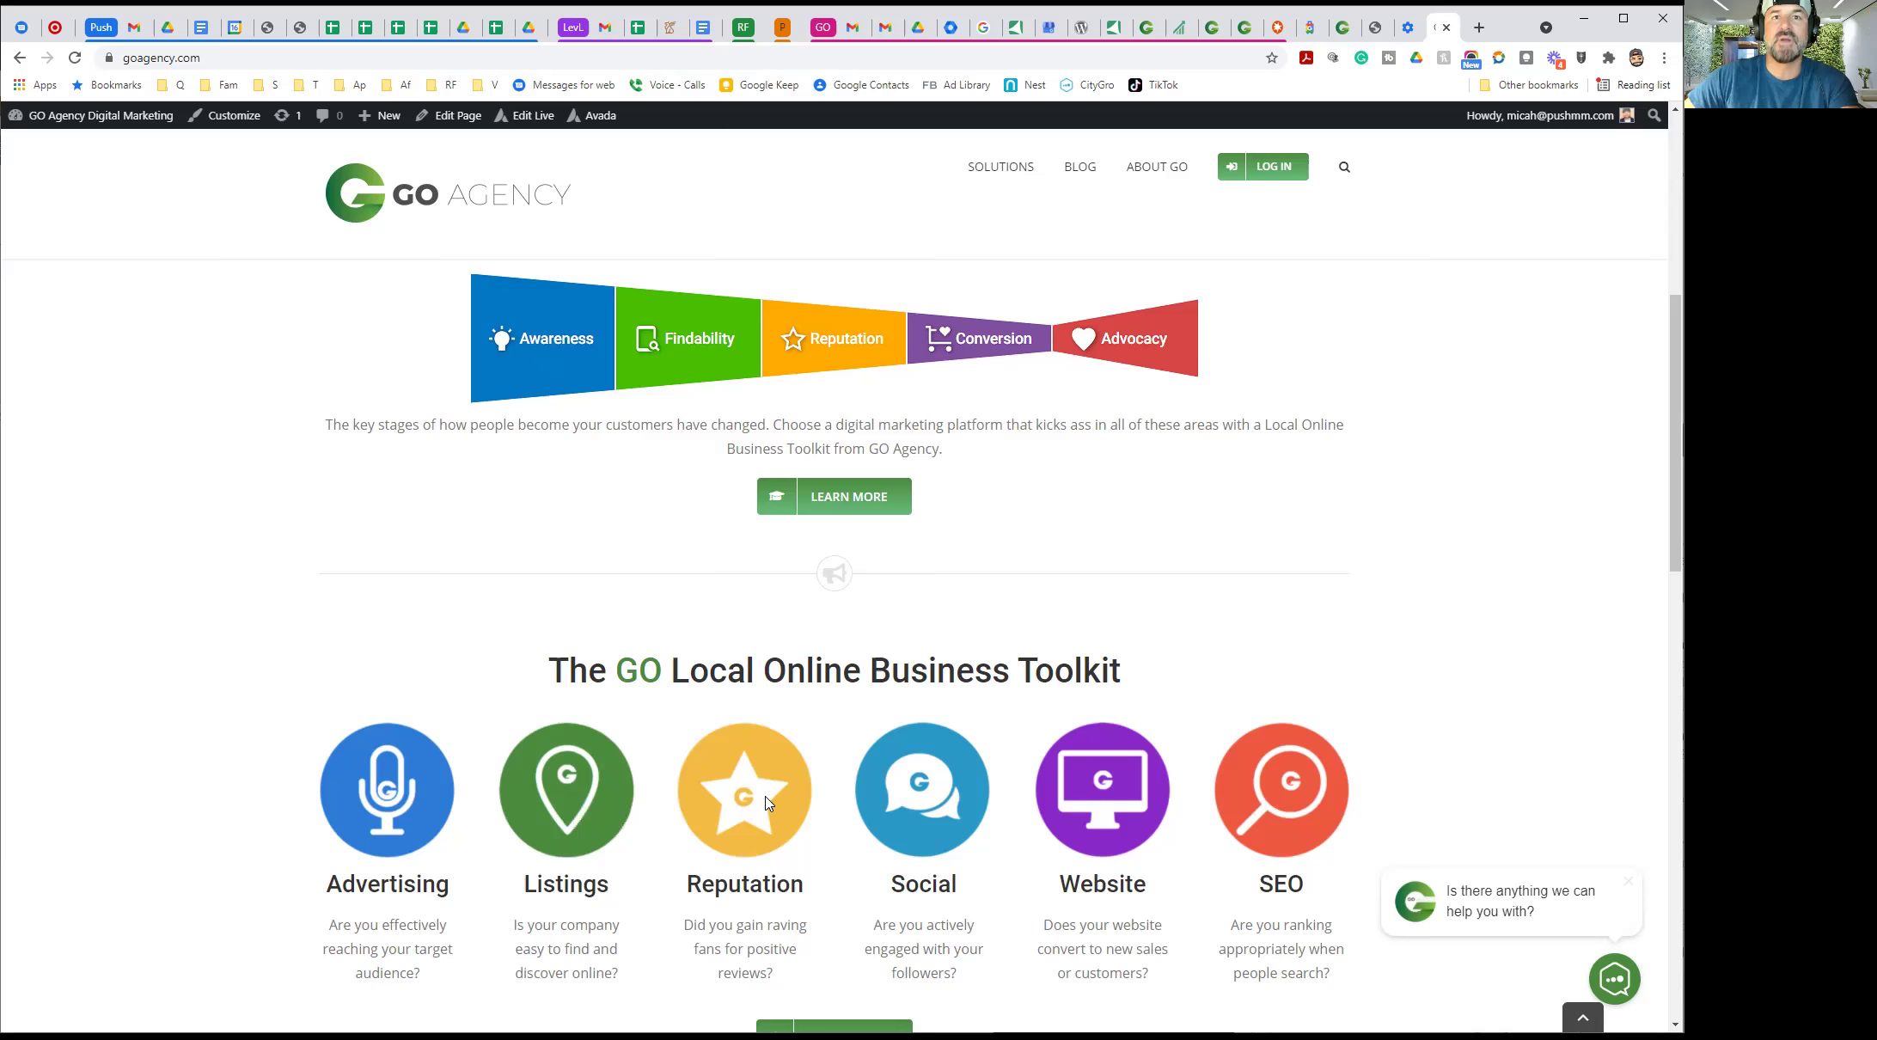
On the dashboard, move Reputation Management to the top of Products and Social Marketing to second
left_click(1148, 29)
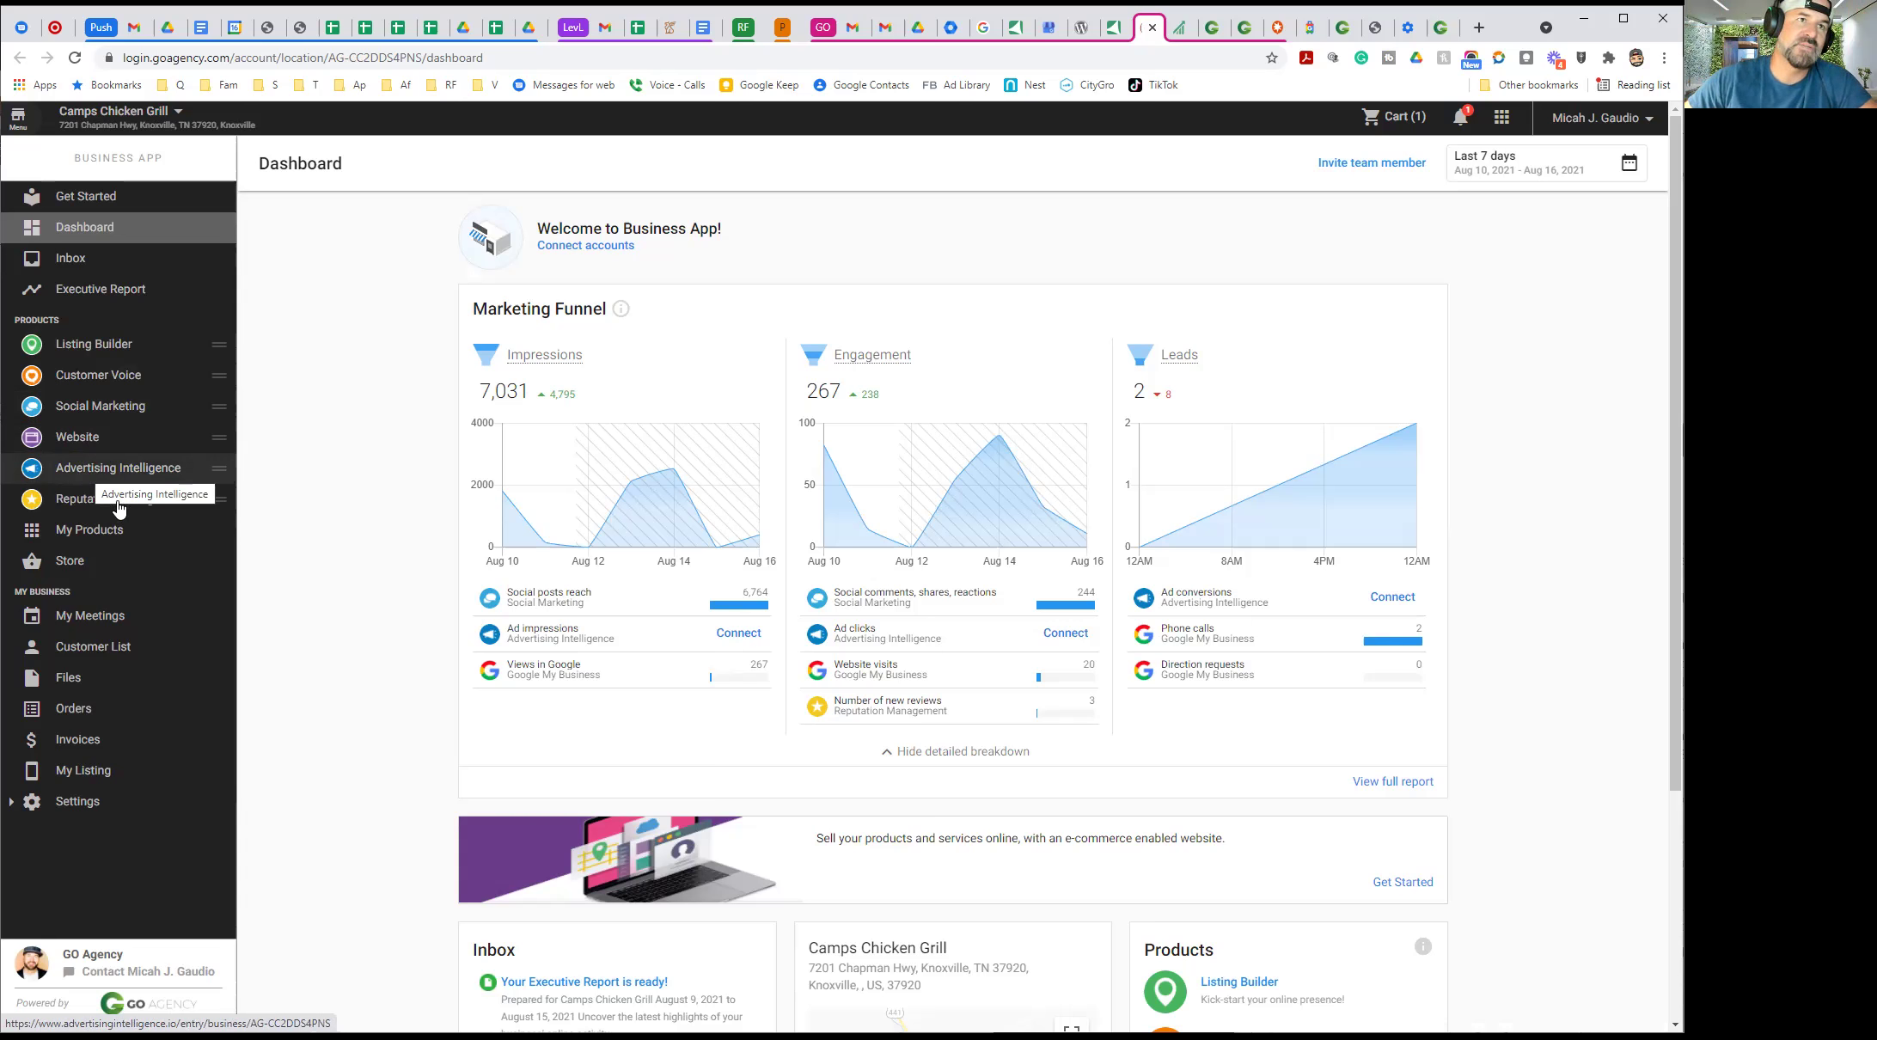
left_click_drag(219, 501, 221, 348)
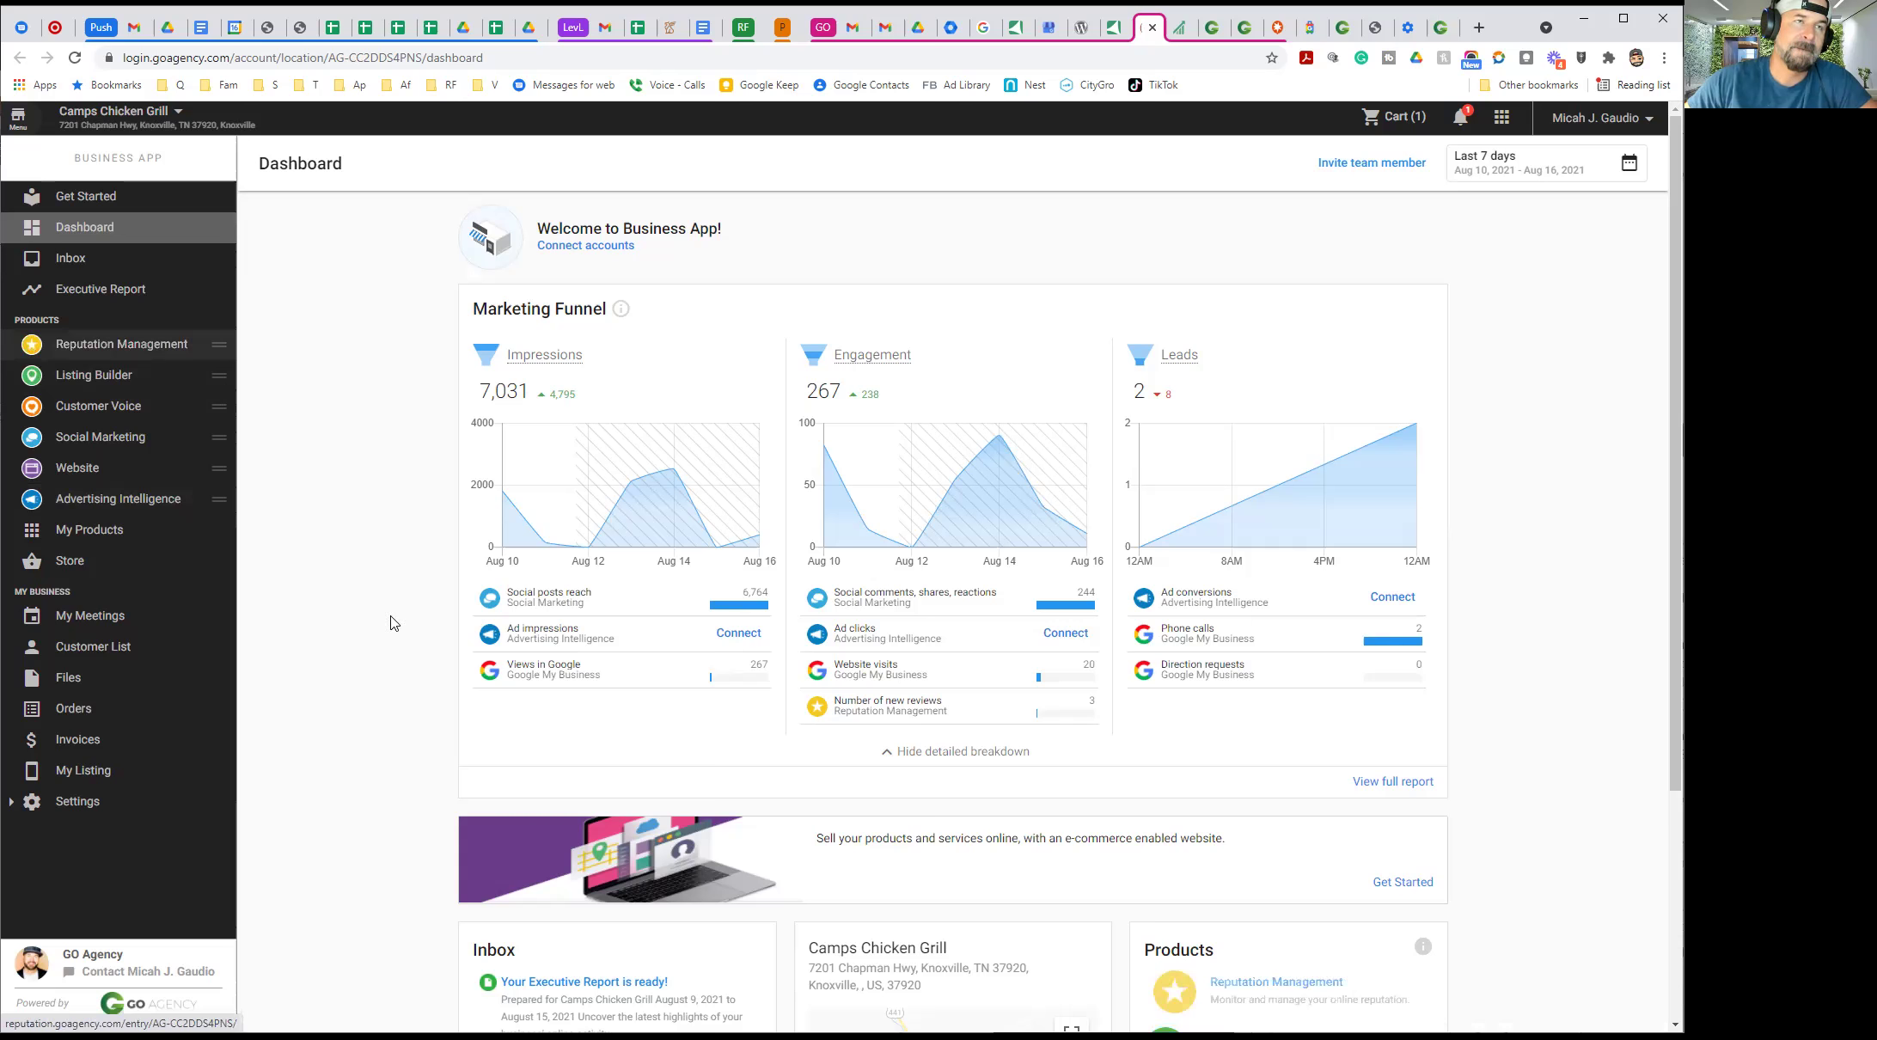
left_click_drag(221, 437, 221, 378)
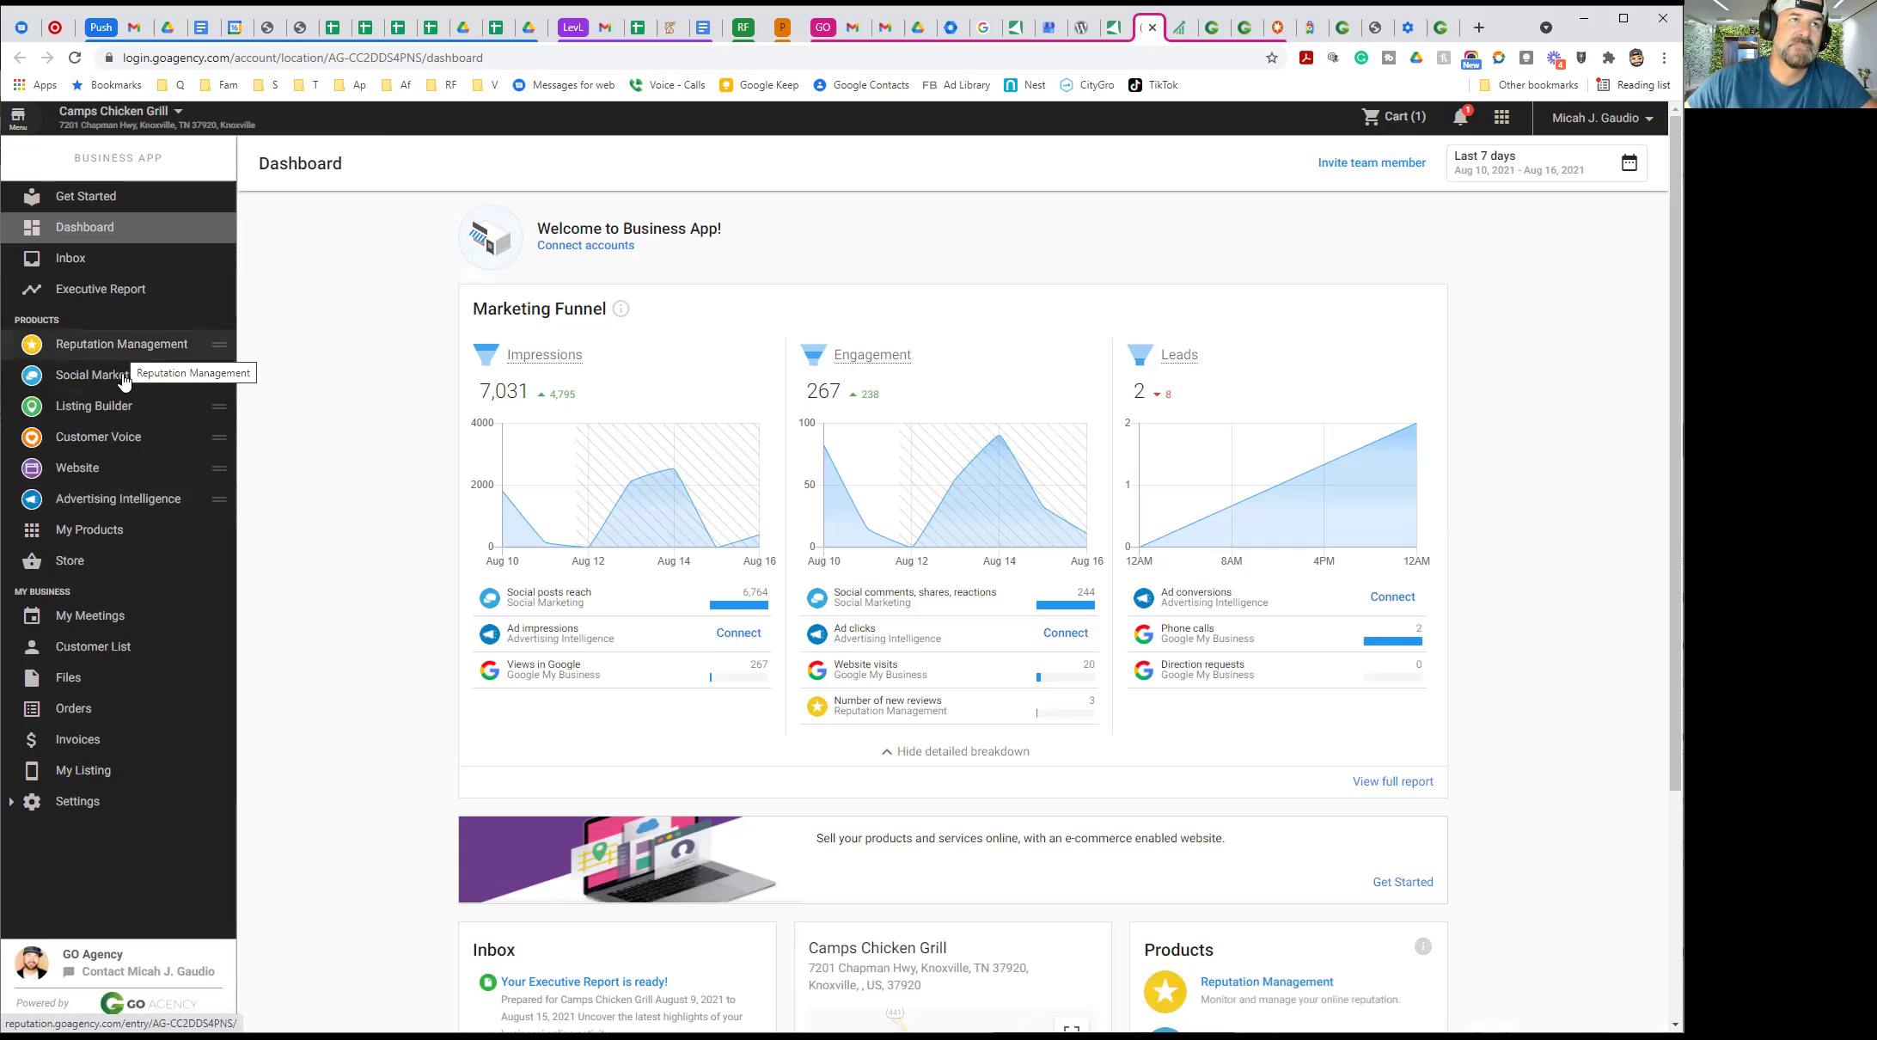
Open Social Marketing to see 6,942 people reached and 25 customer posts
left_click(124, 378)
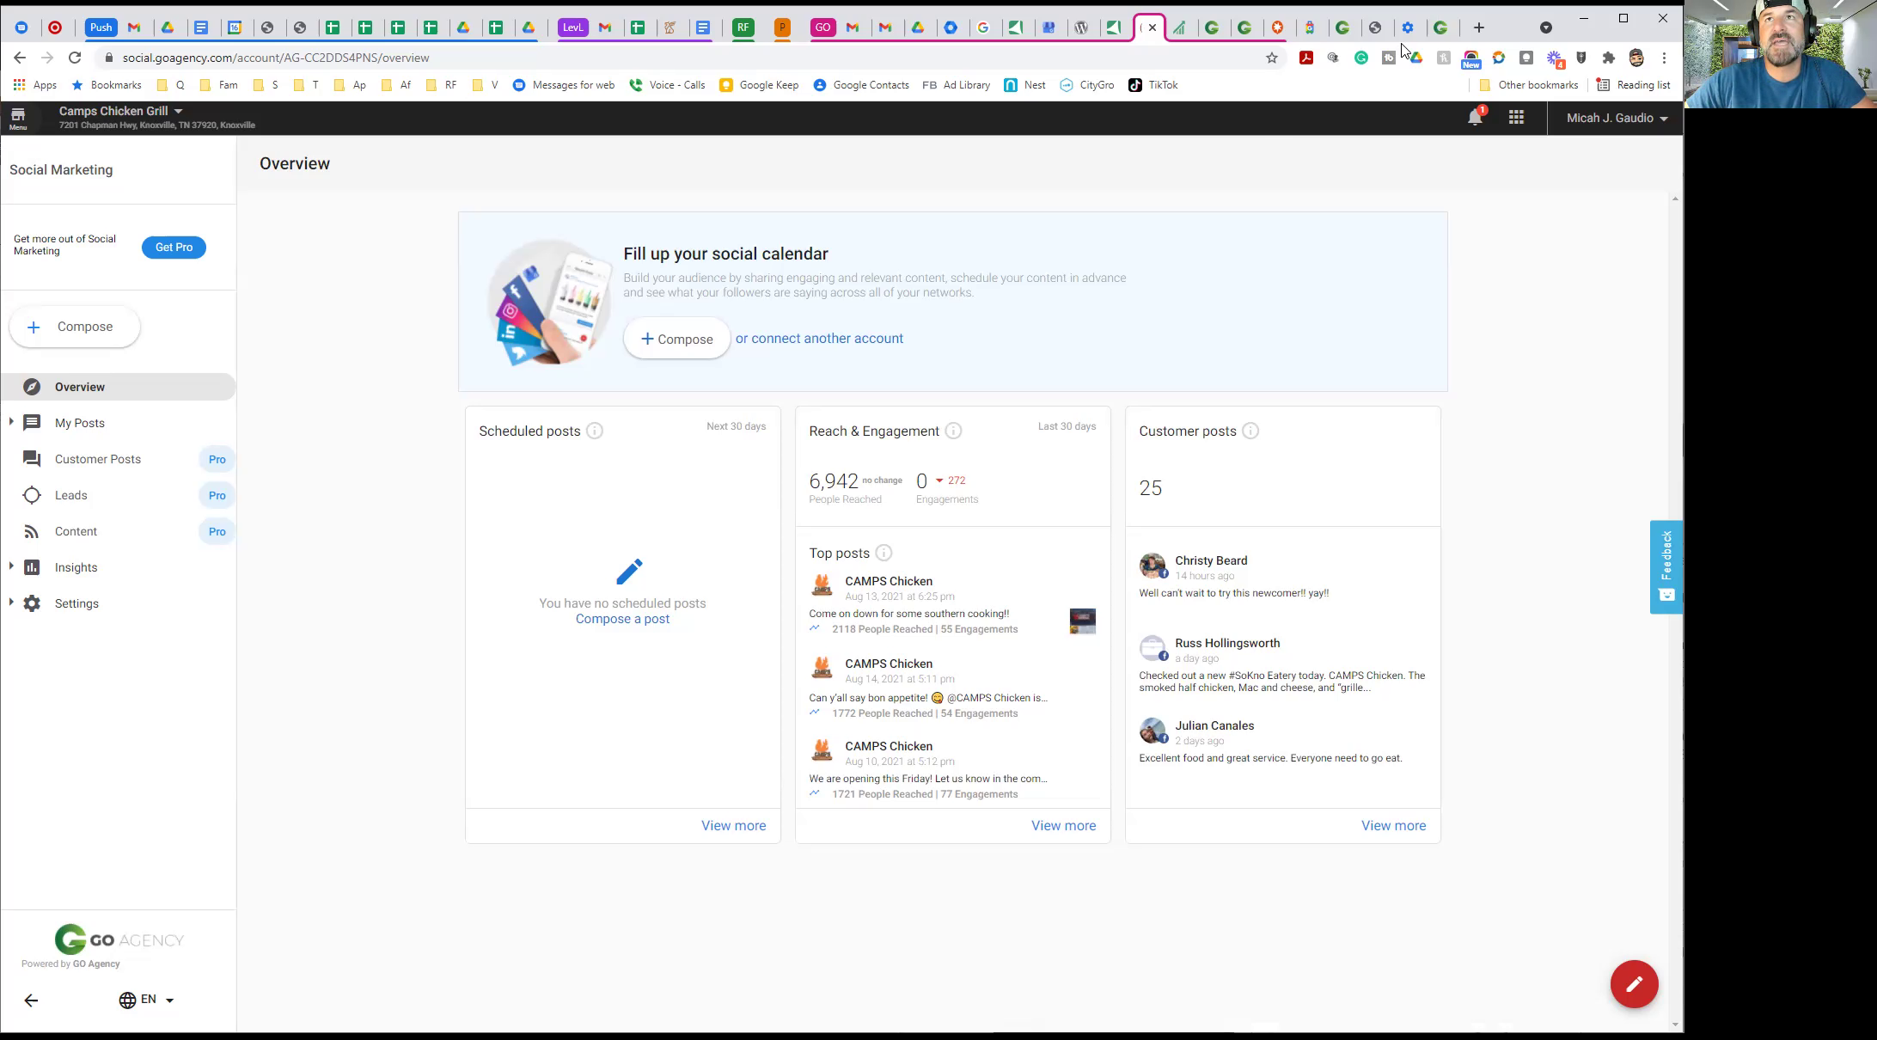
left_click(1439, 28)
scroll(994, 404, "down", 6)
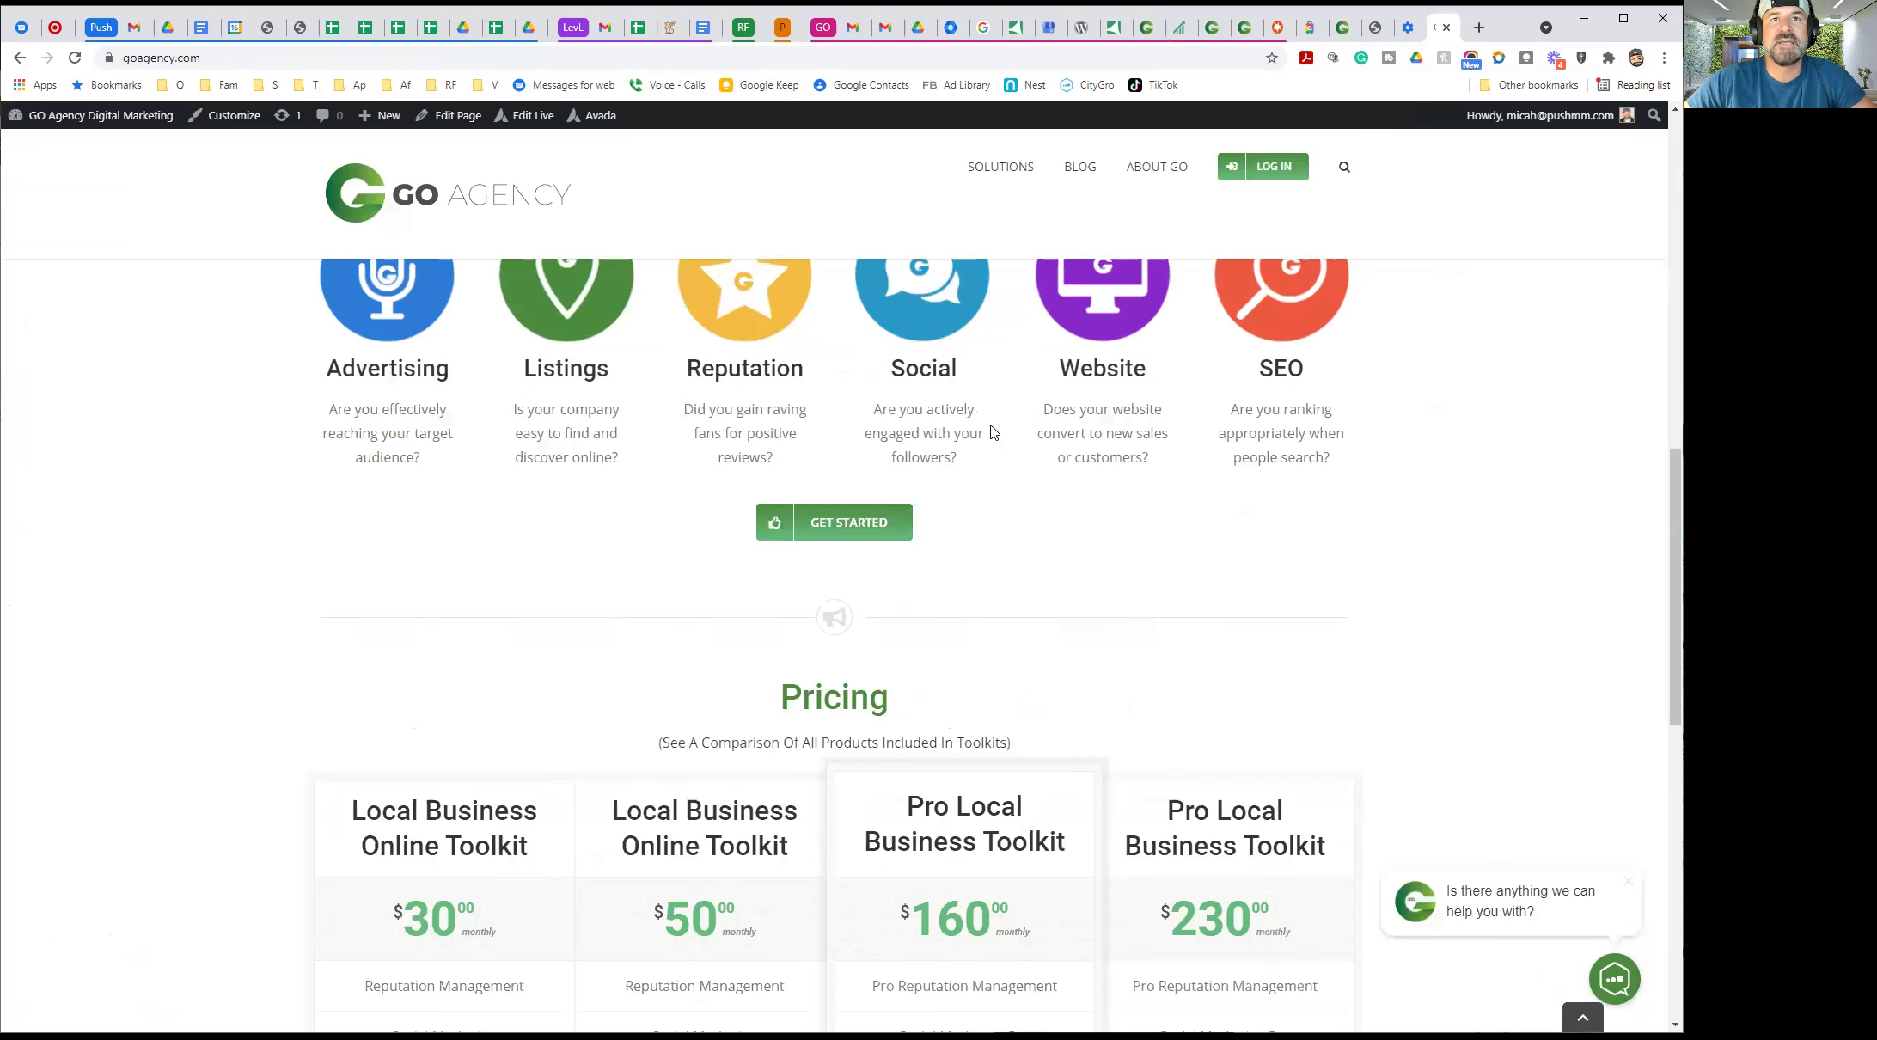
scroll(1108, 438, "down", 3)
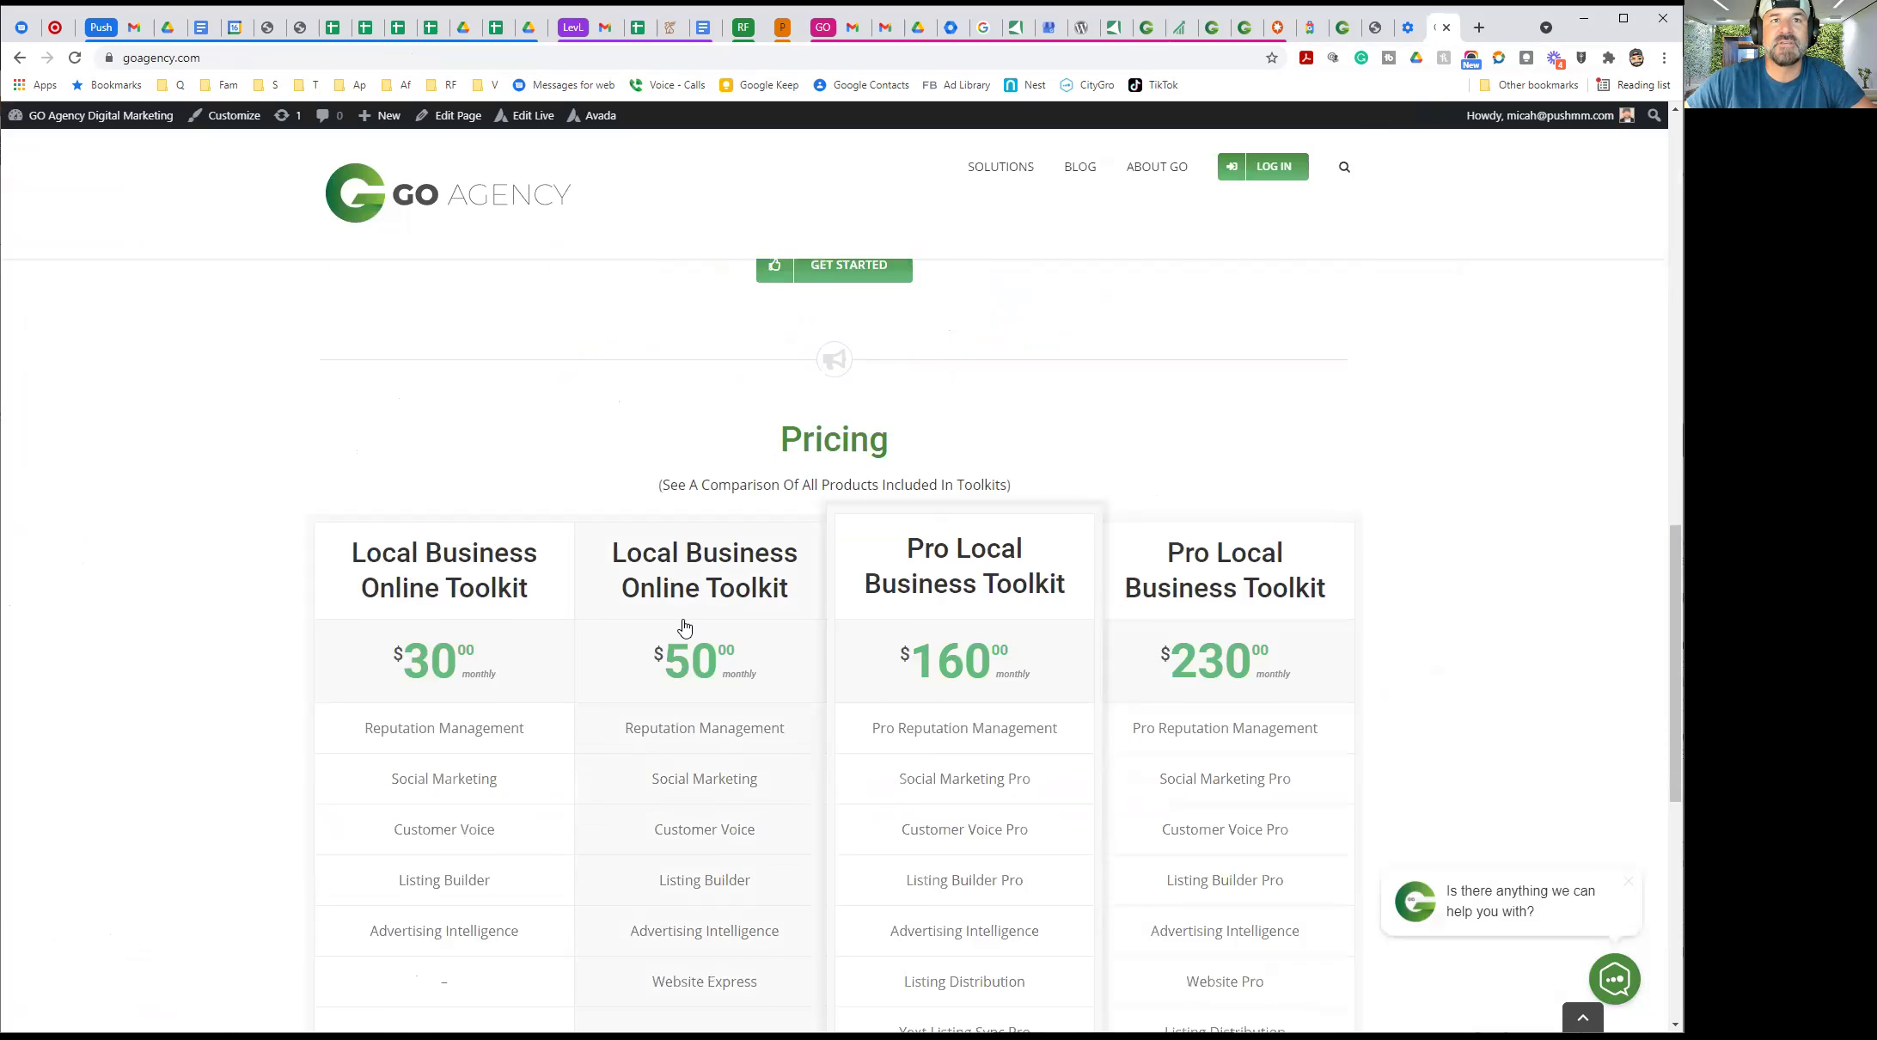
scroll(688, 601, "down", 2)
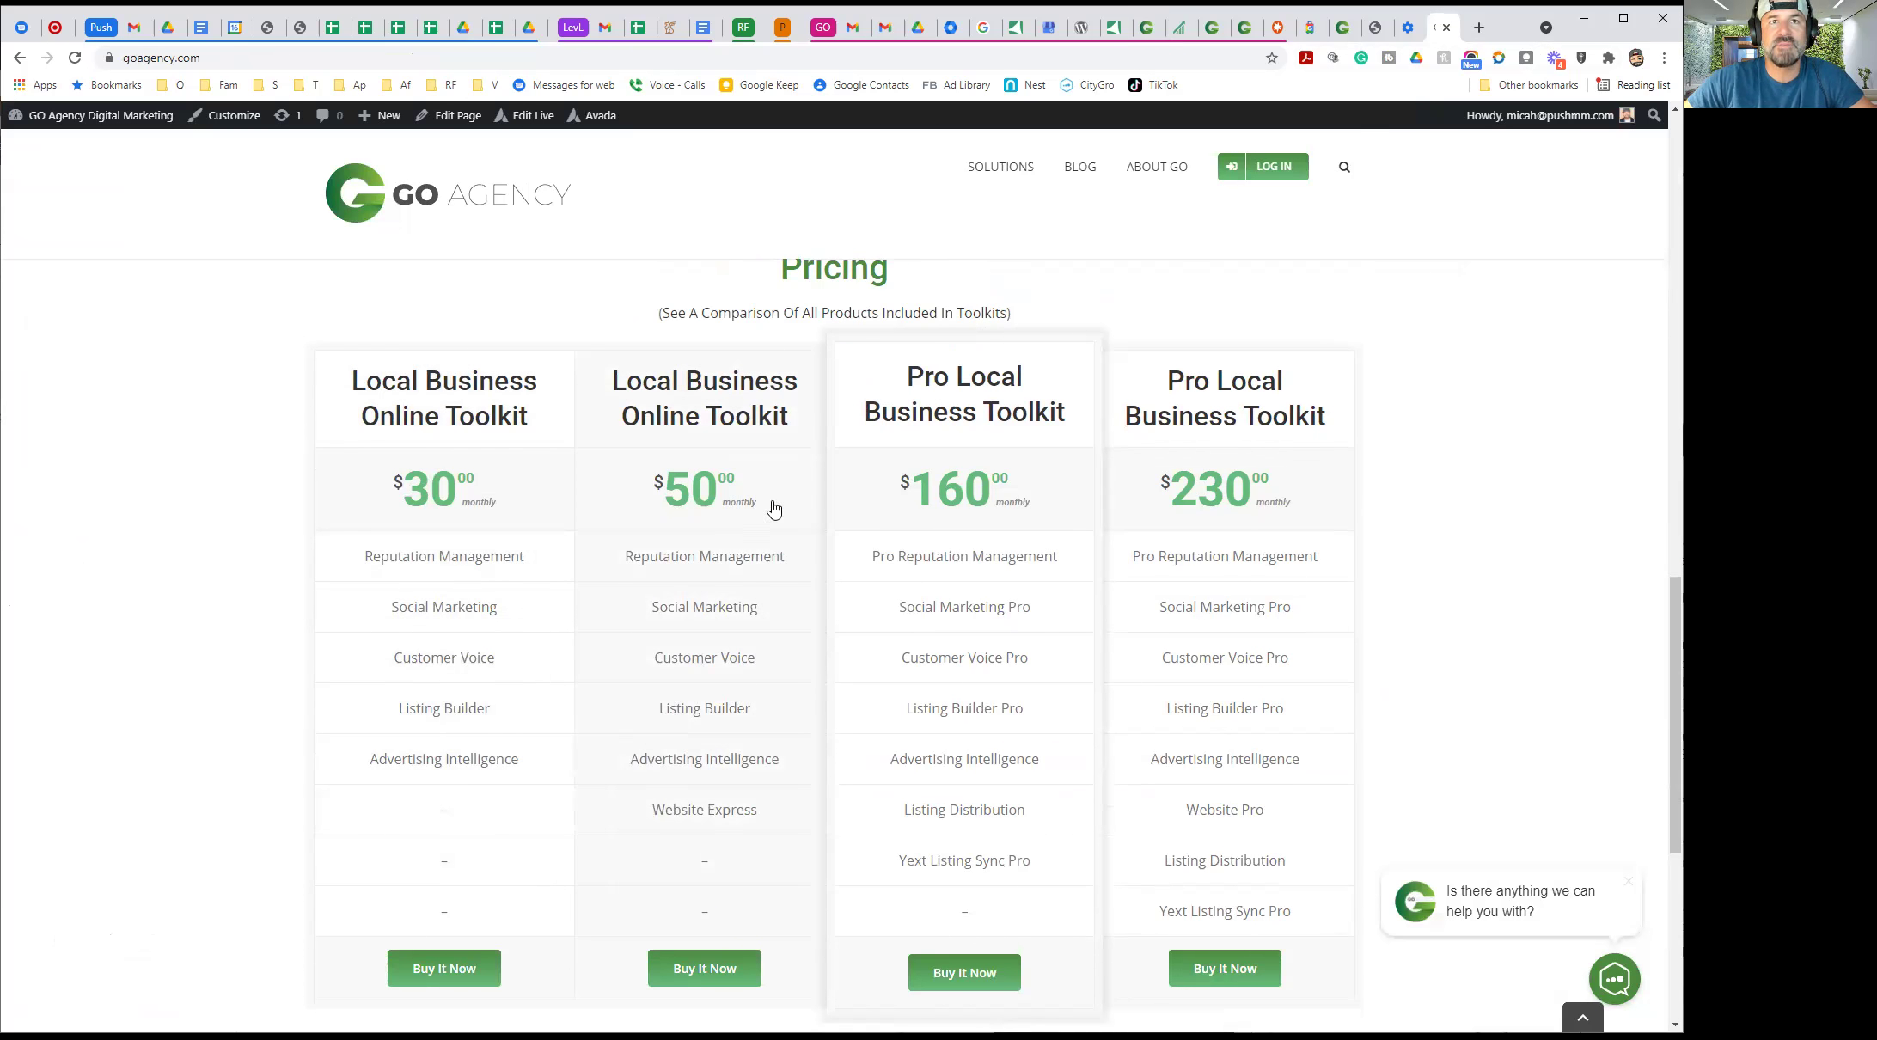
scroll(721, 641, "down", 1)
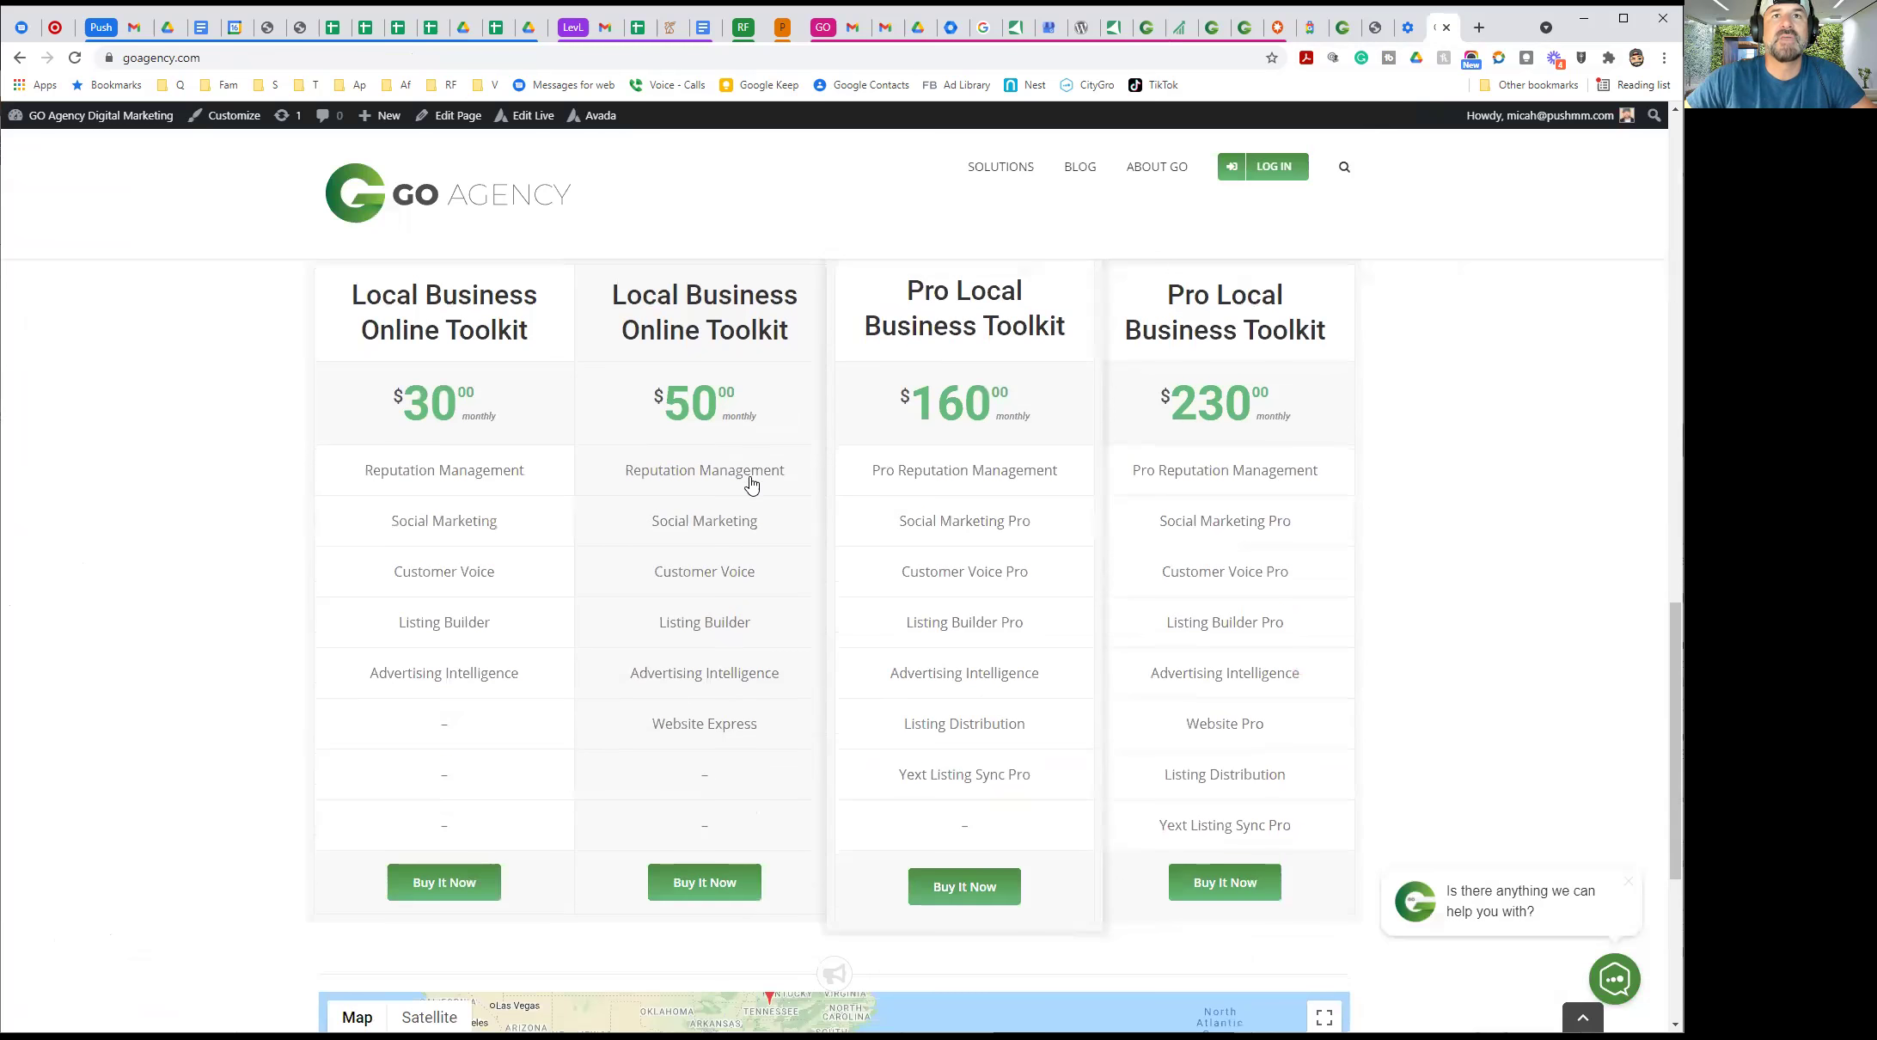
scroll(851, 430, "up", 2)
left_click(865, 400)
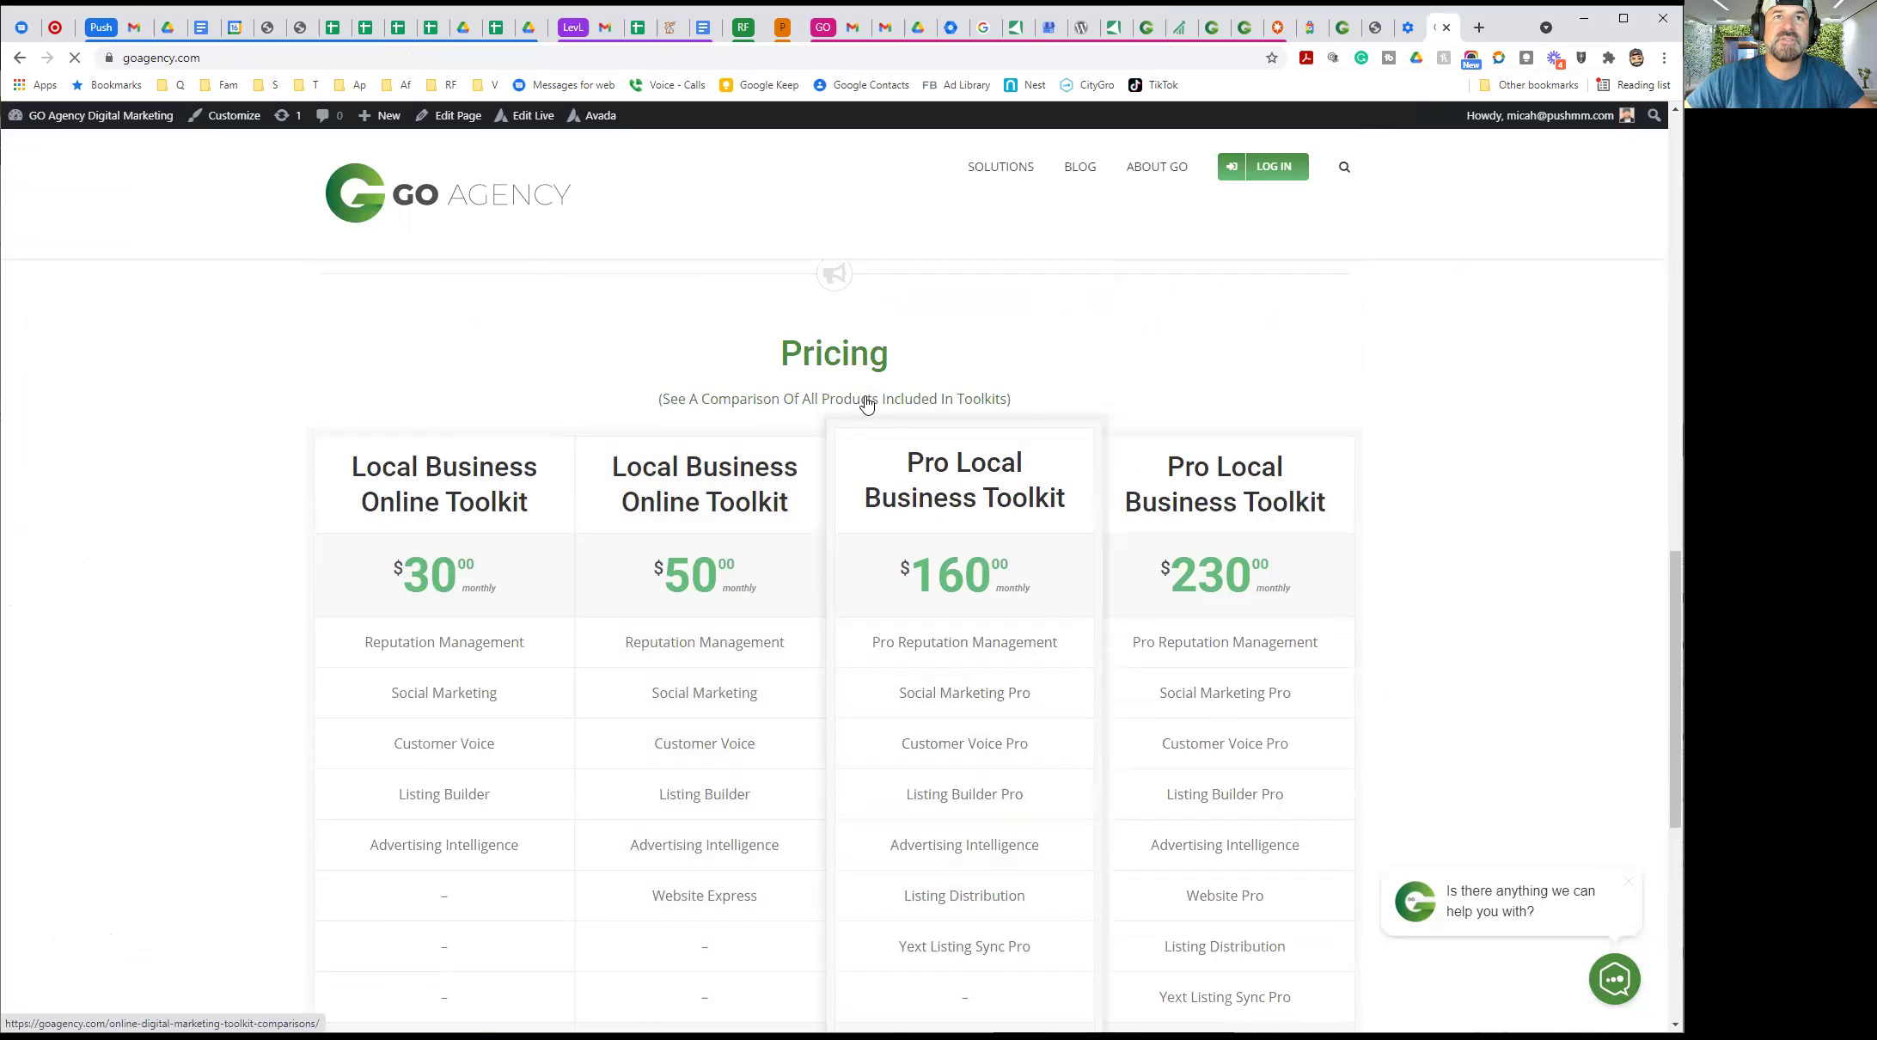
scroll(862, 404, "down", 5)
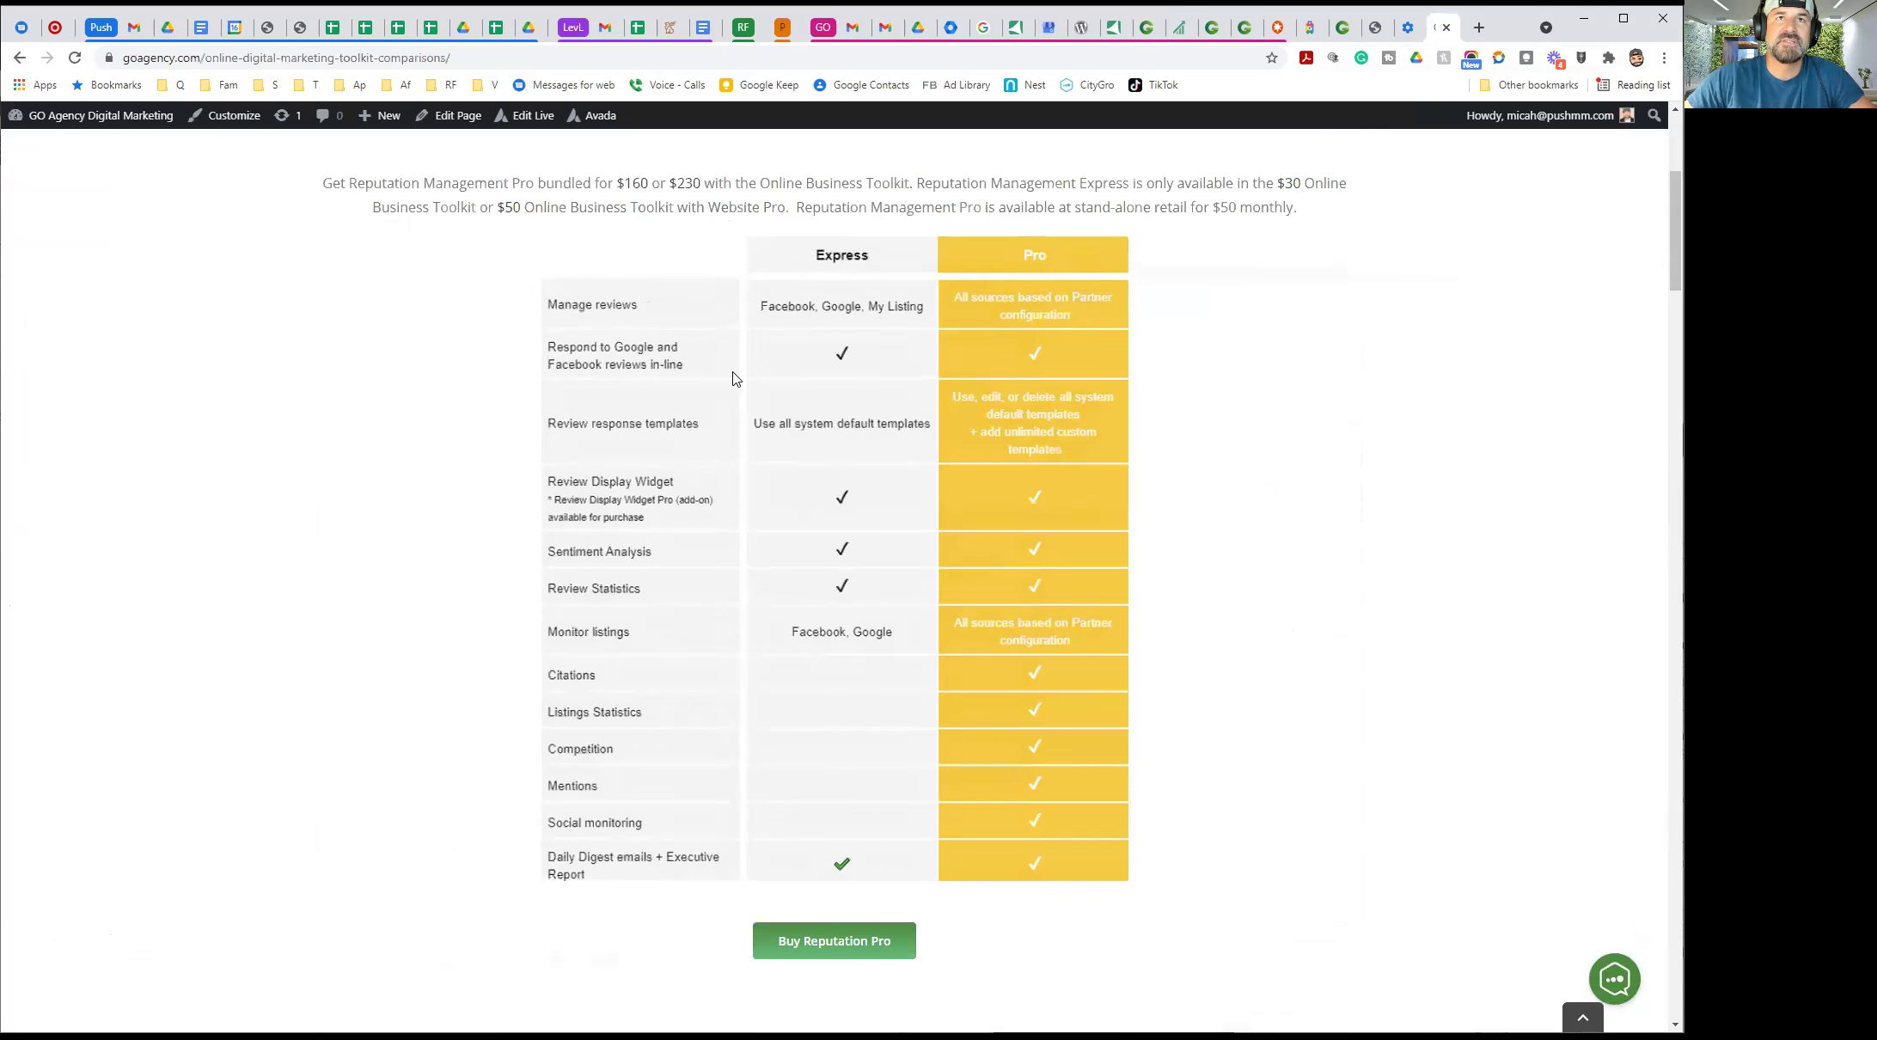
scroll(1137, 453, "down", 11)
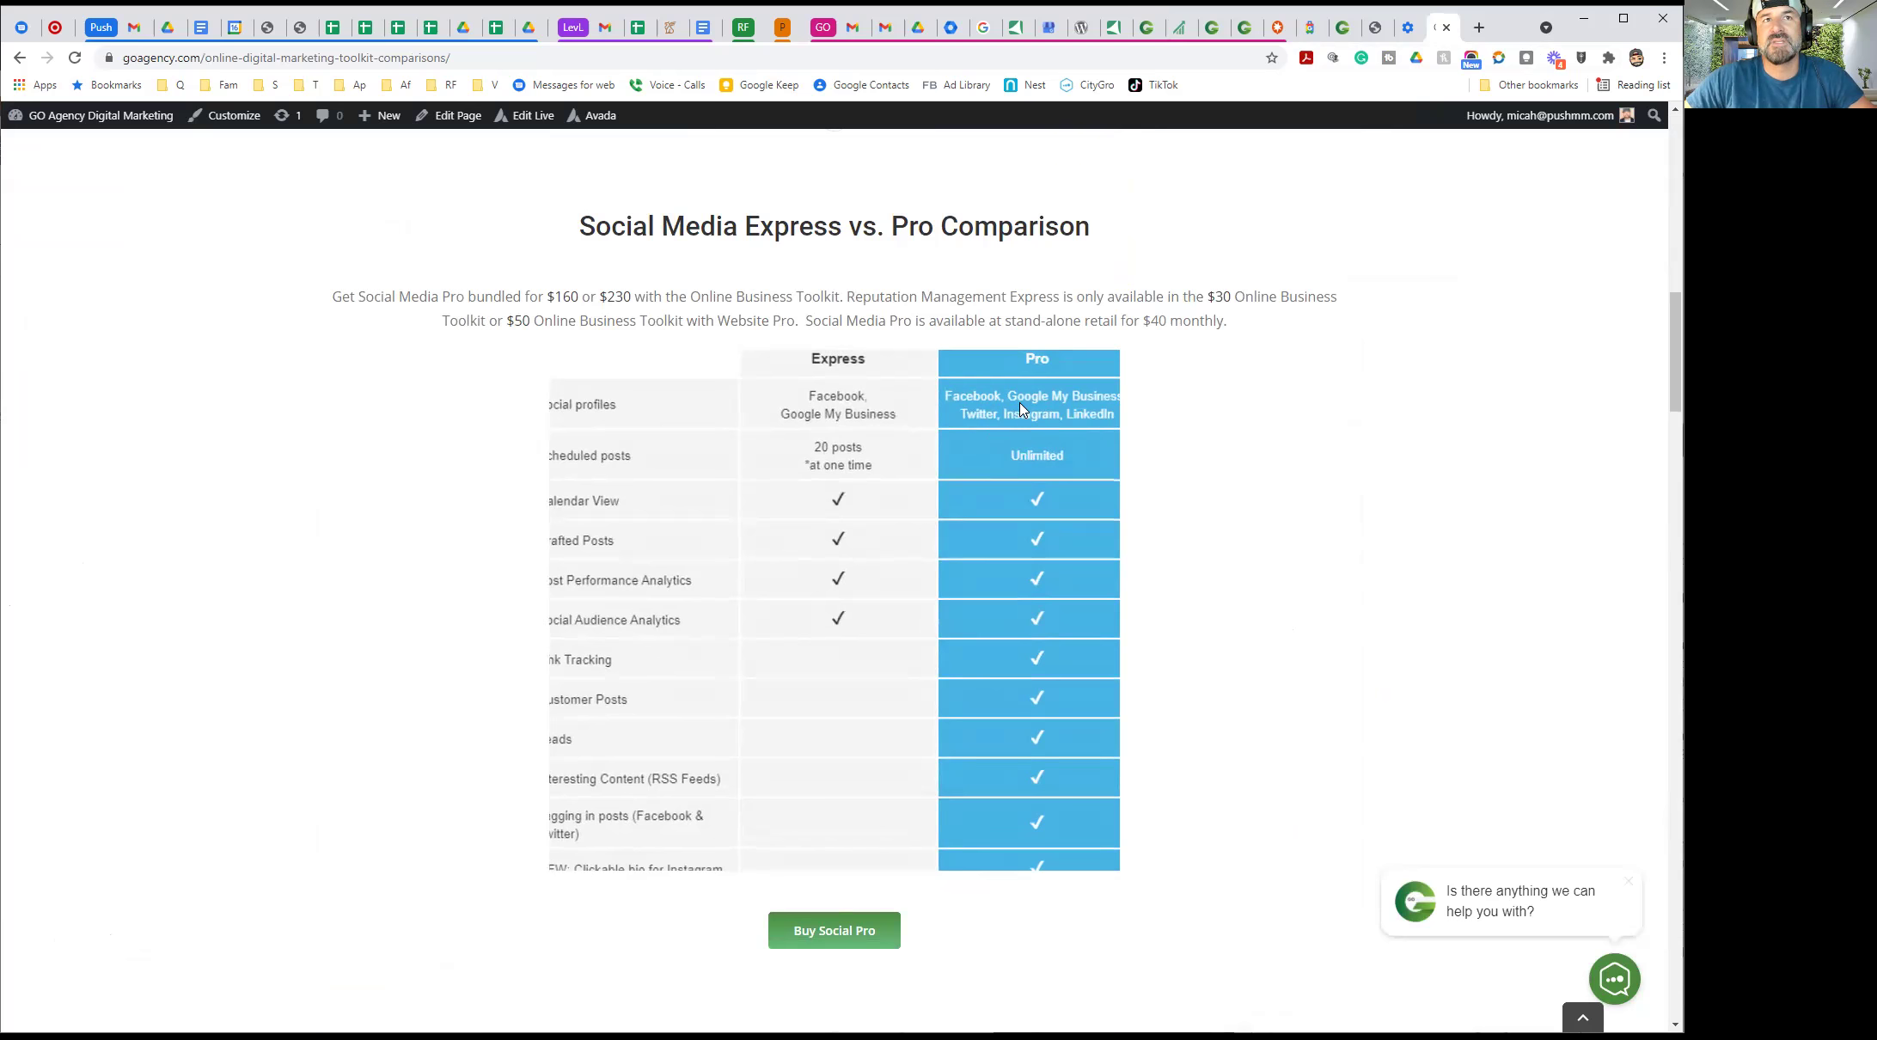
scroll(1280, 462, "up", 2)
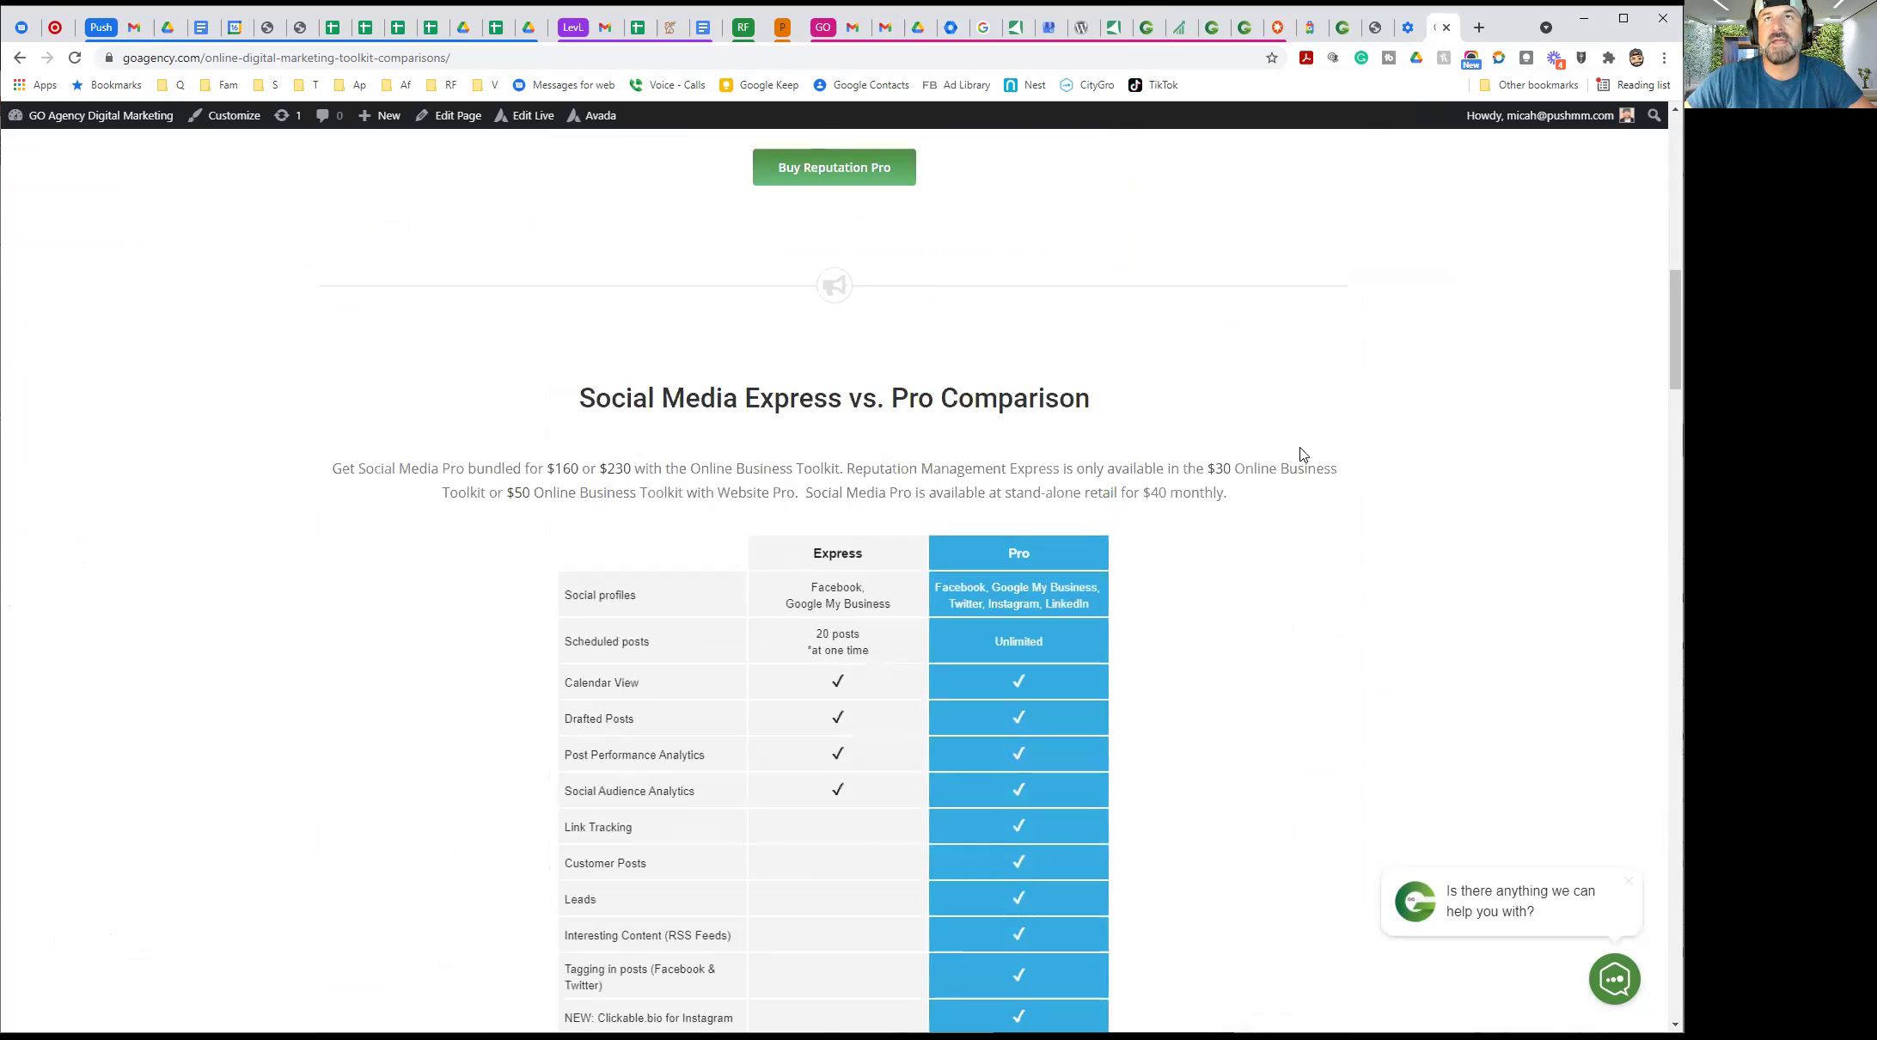
left_click(1156, 31)
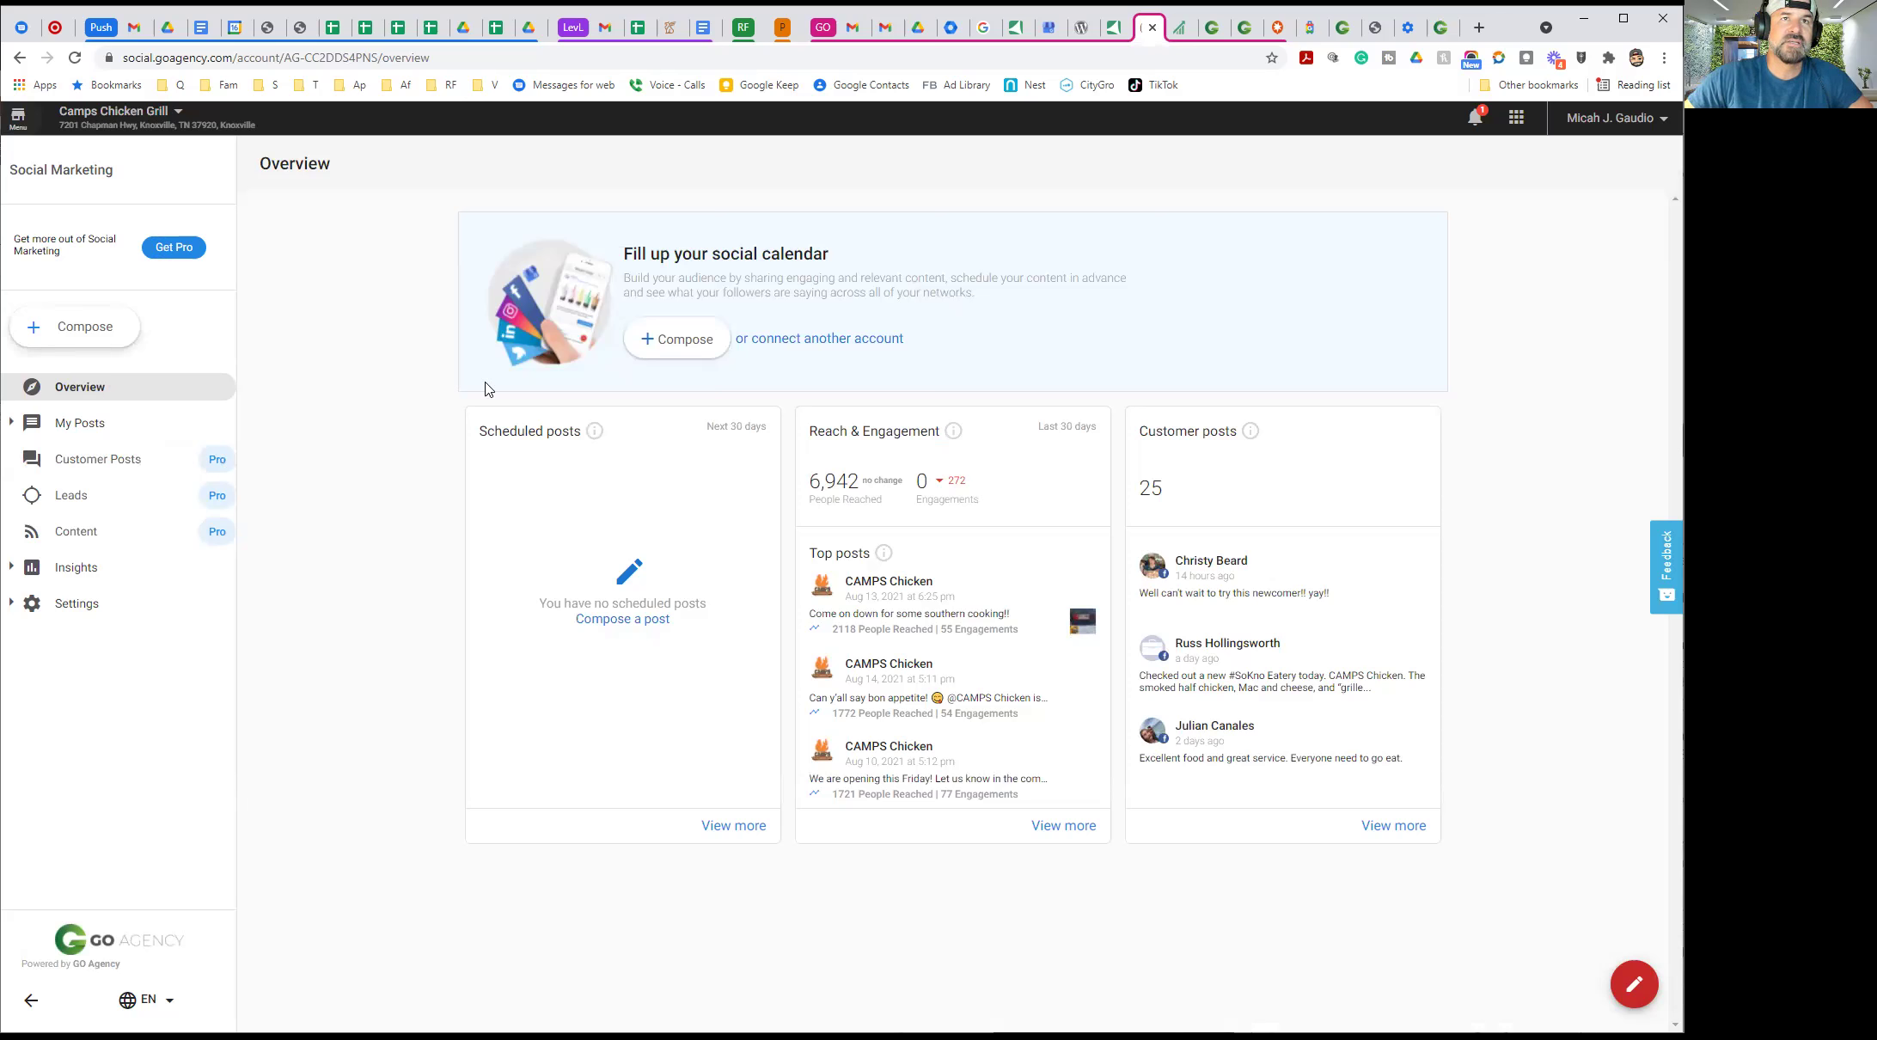
Go to Settings > Connect Accounts and start a Compose post for Facebook and Google My Business
left_click(767, 339)
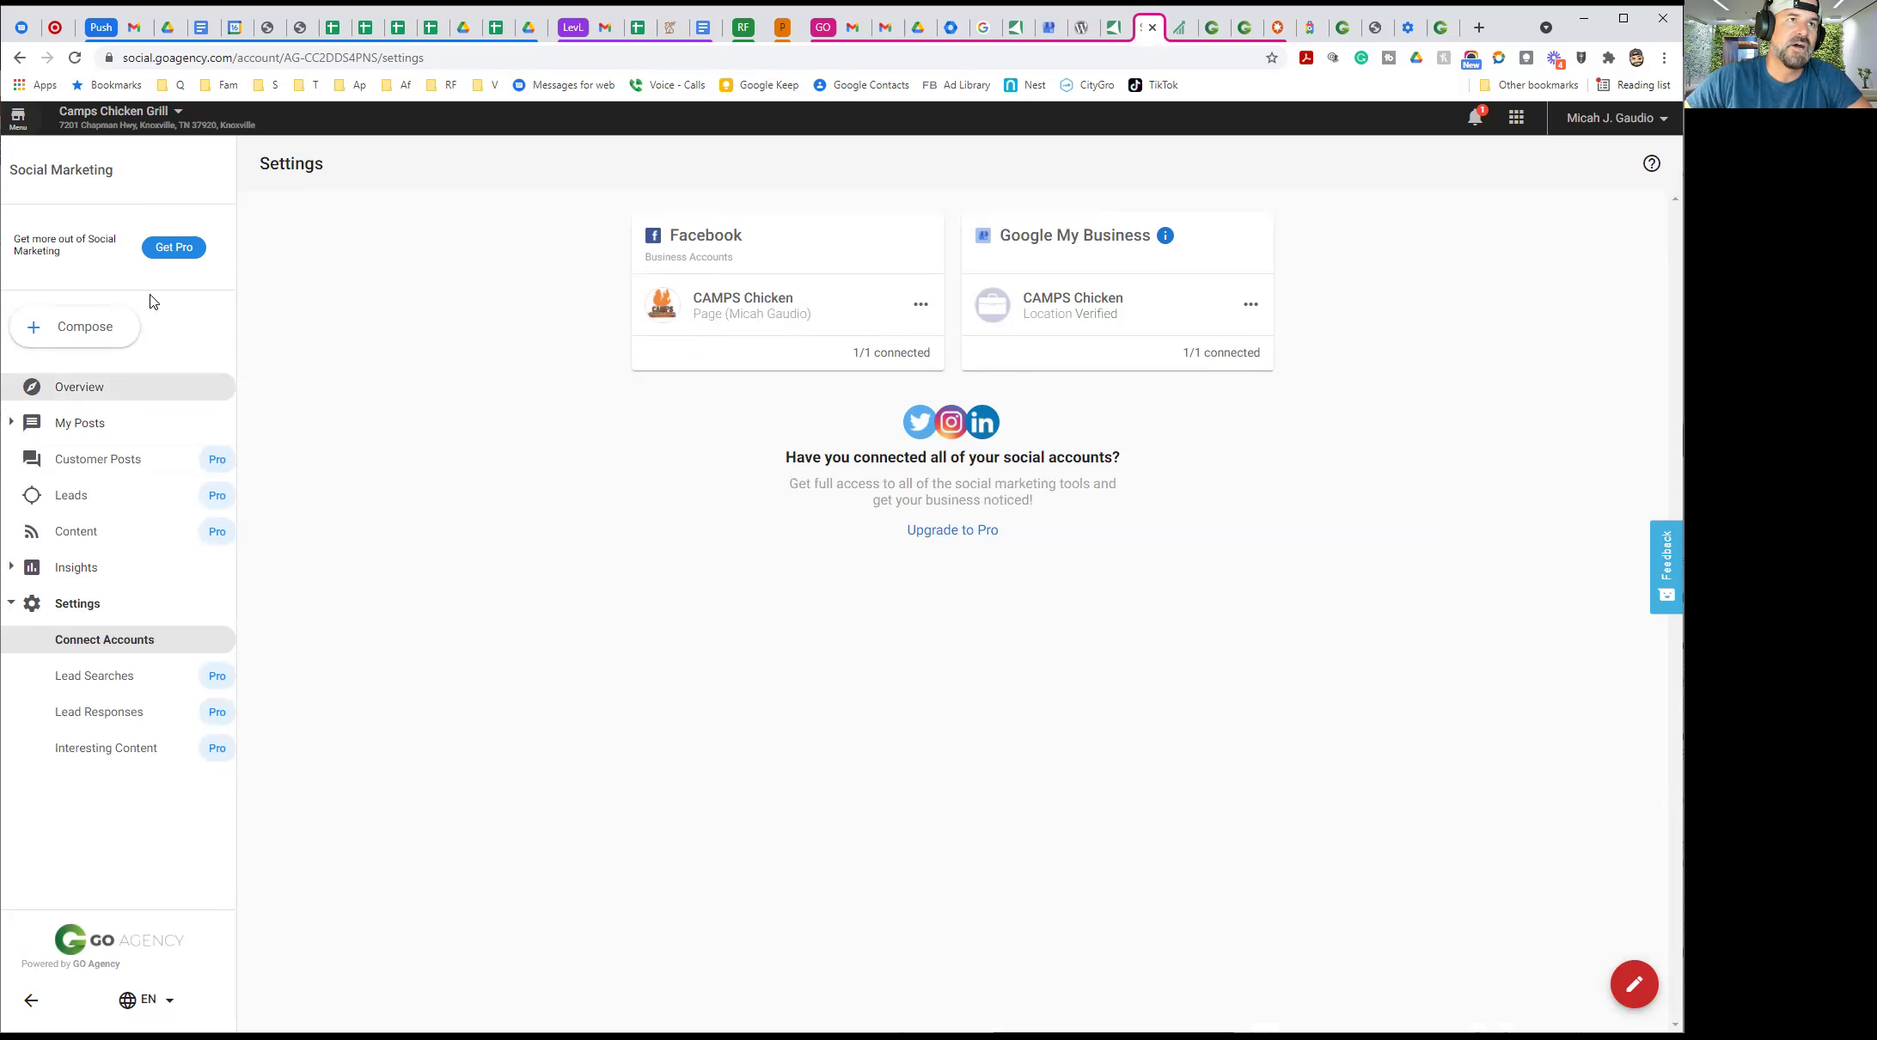
left_click(104, 335)
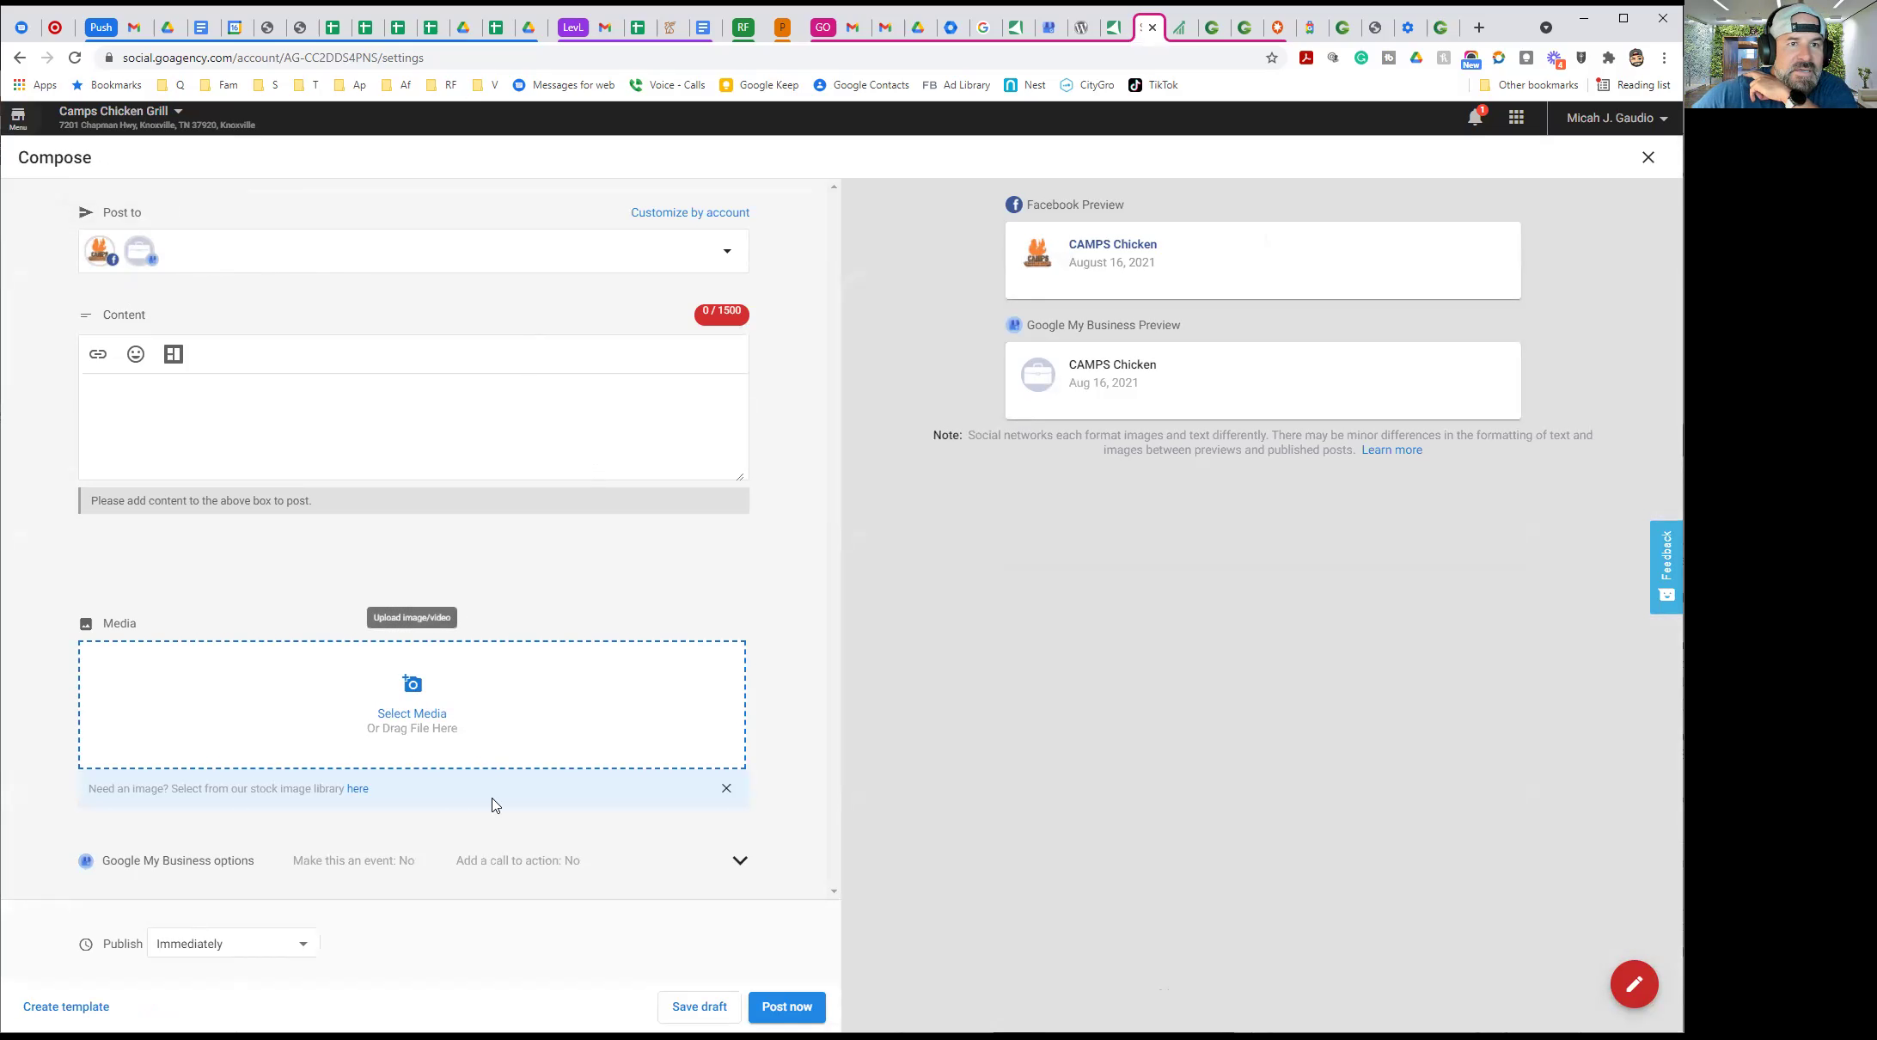
Type 'Open' as trial content, keep publishing Immediately, then close the composer and discard the draft
left_click(155, 414)
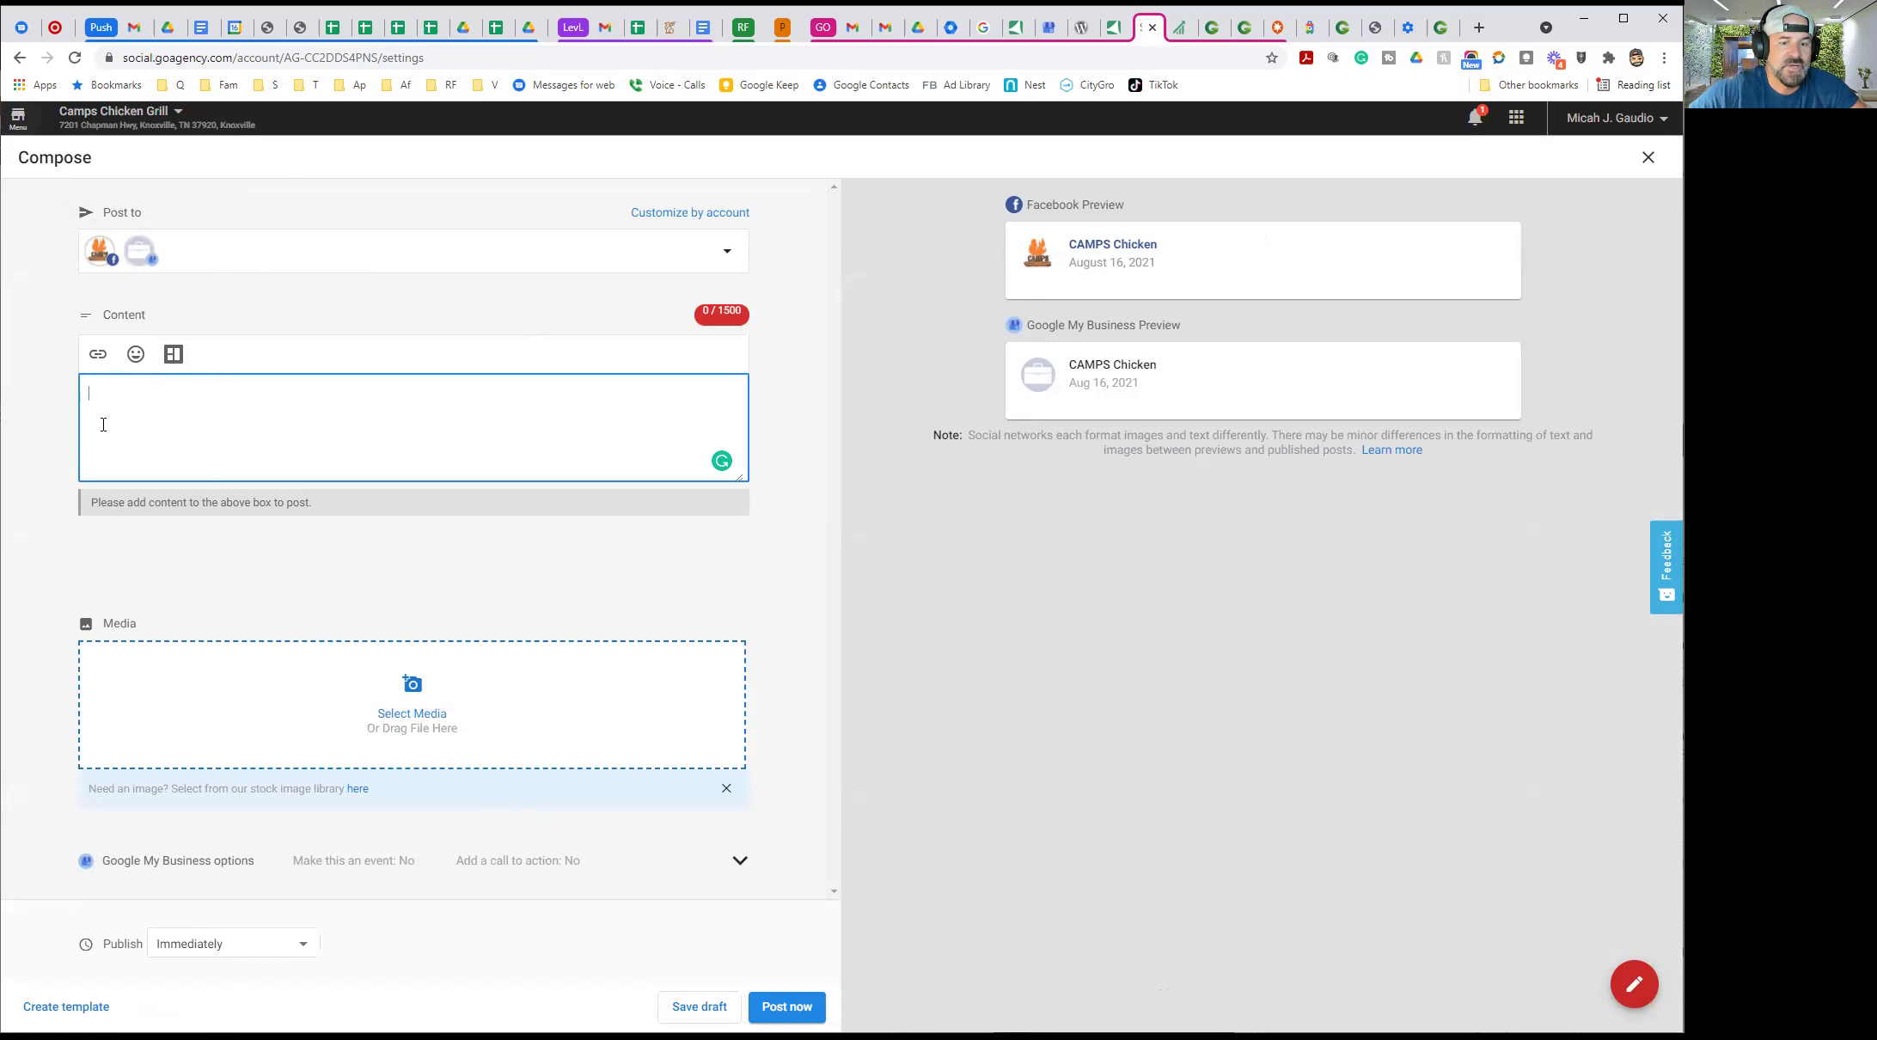
type("Ope")
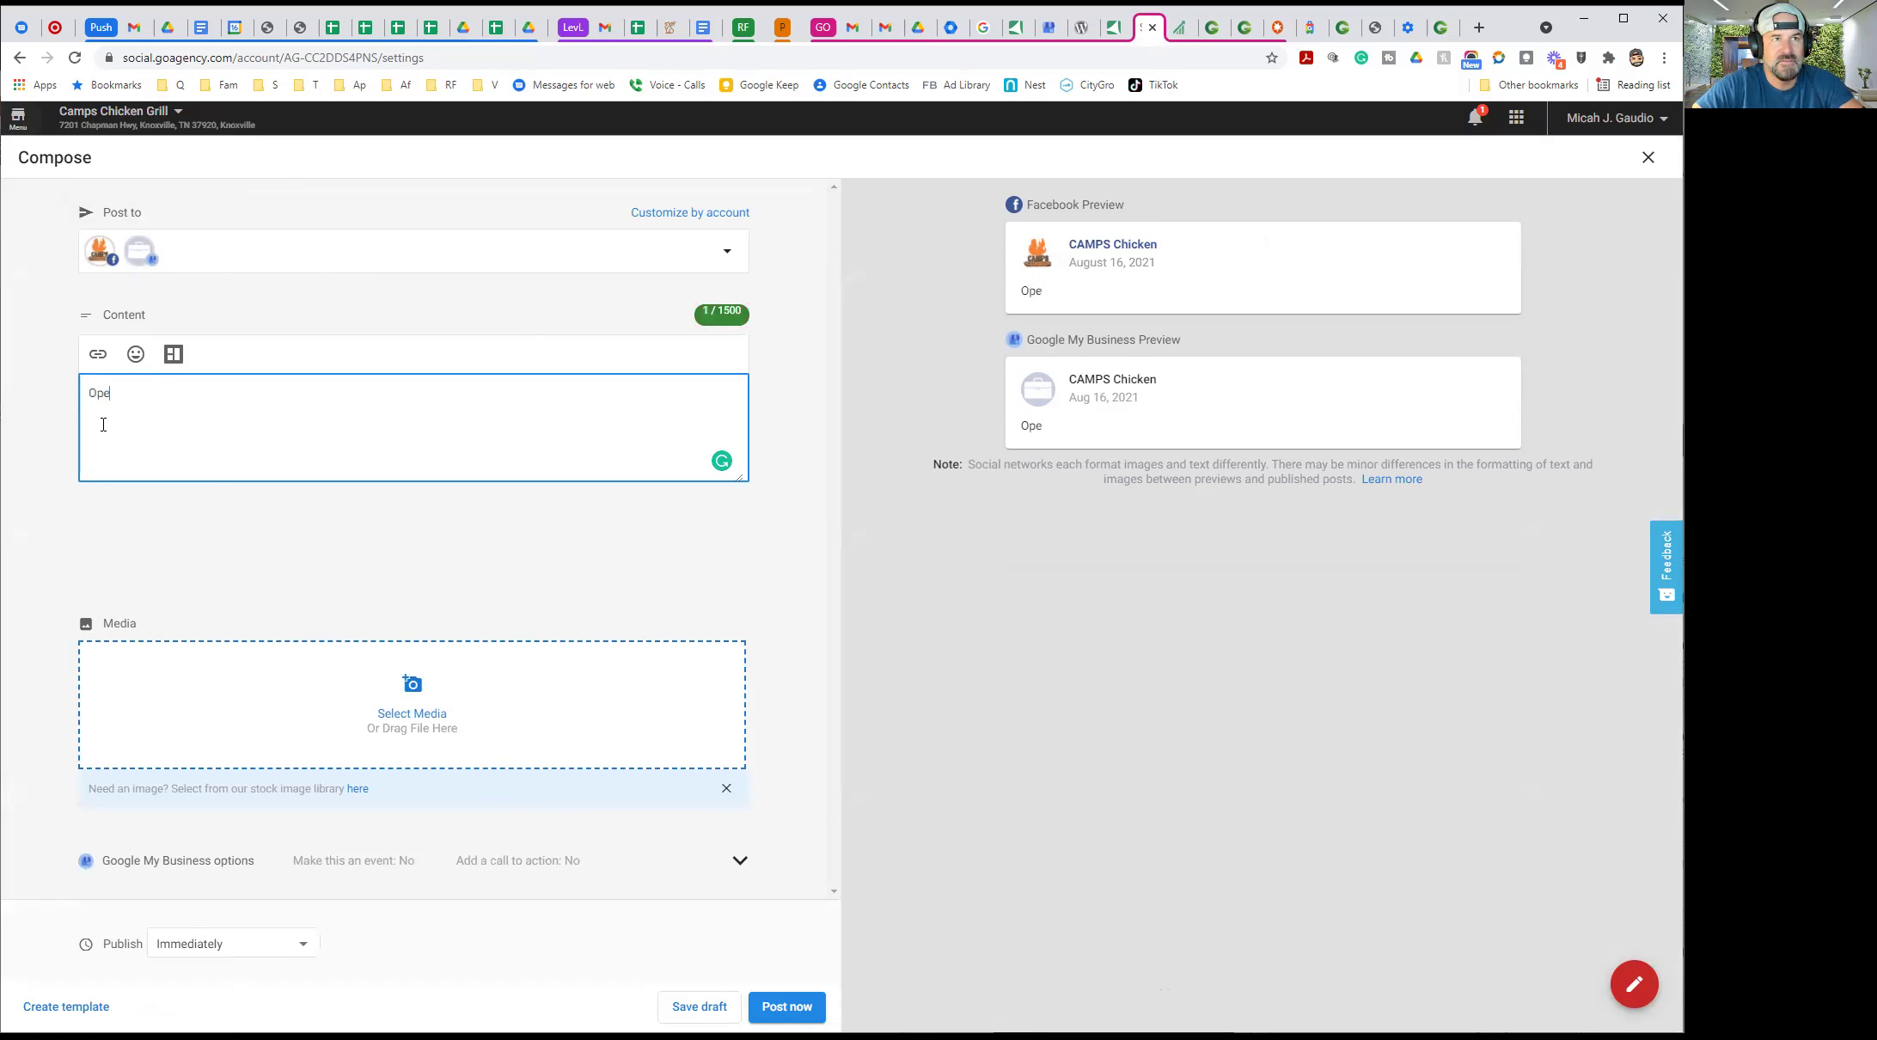
type("n")
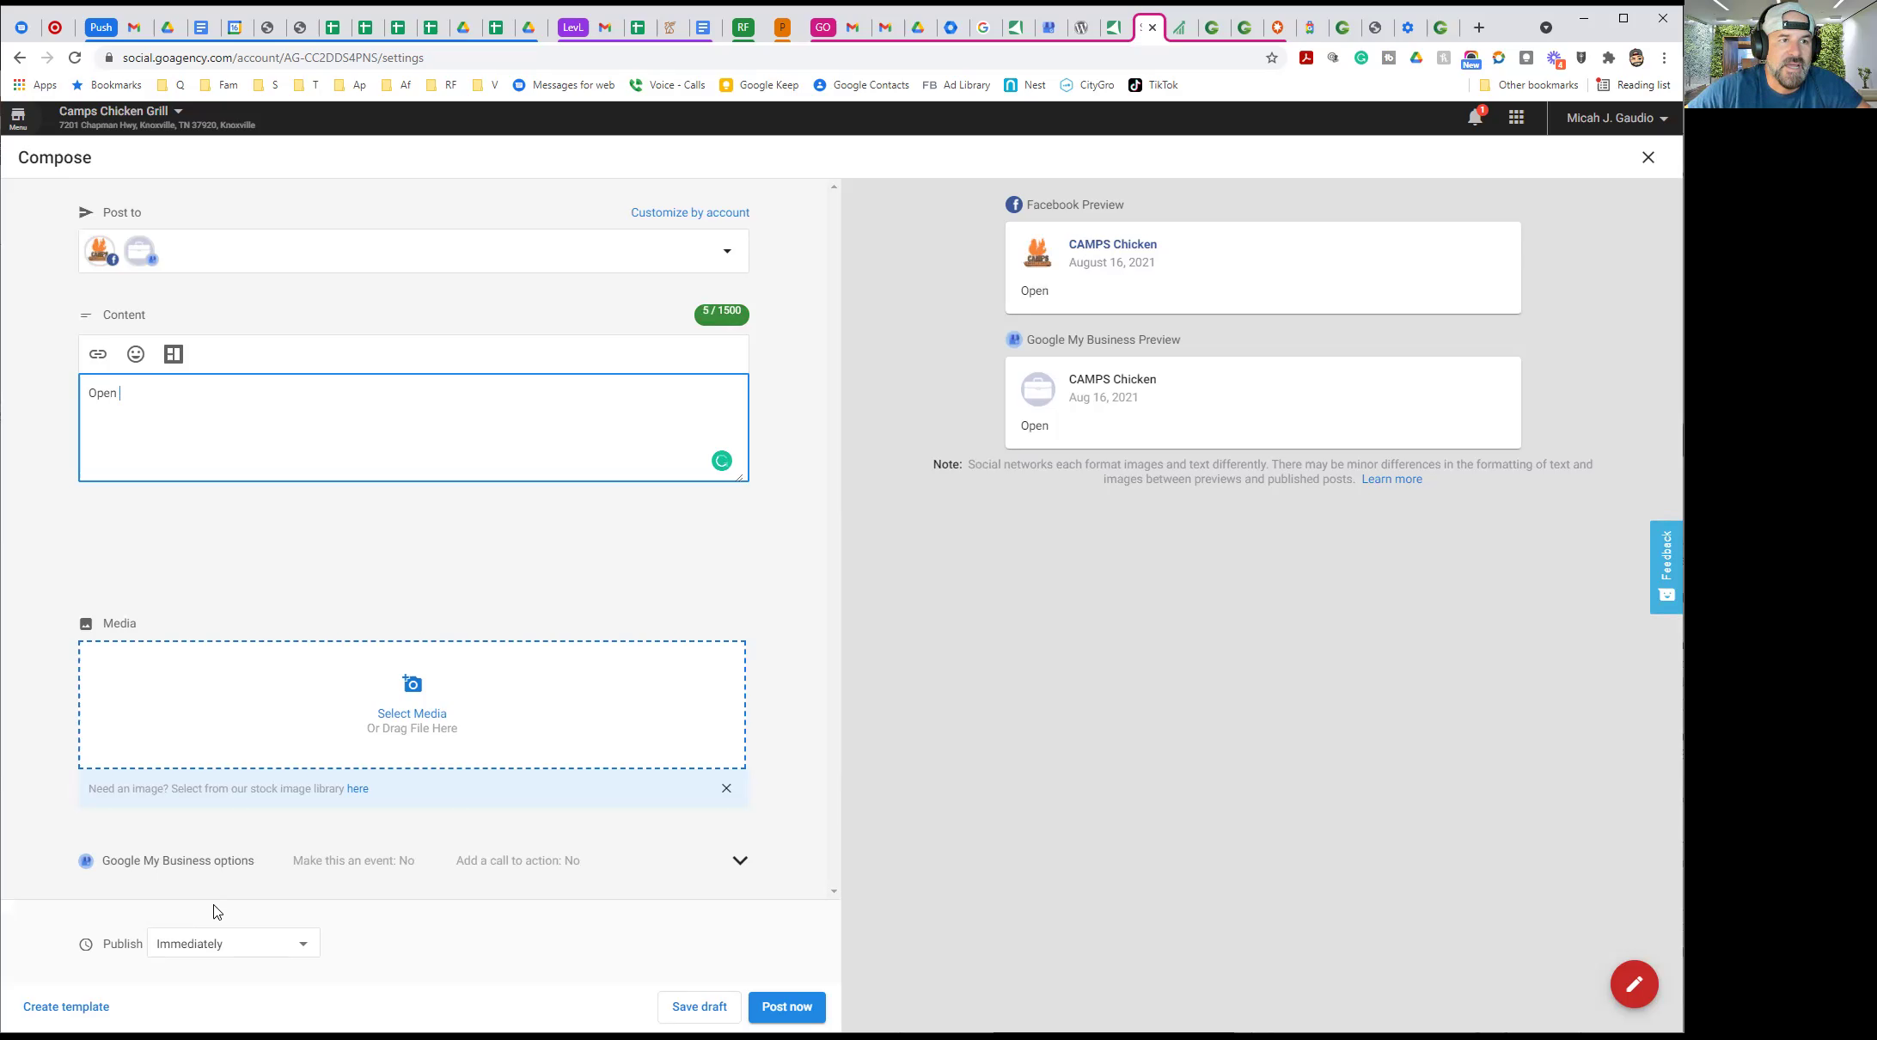
left_click(203, 954)
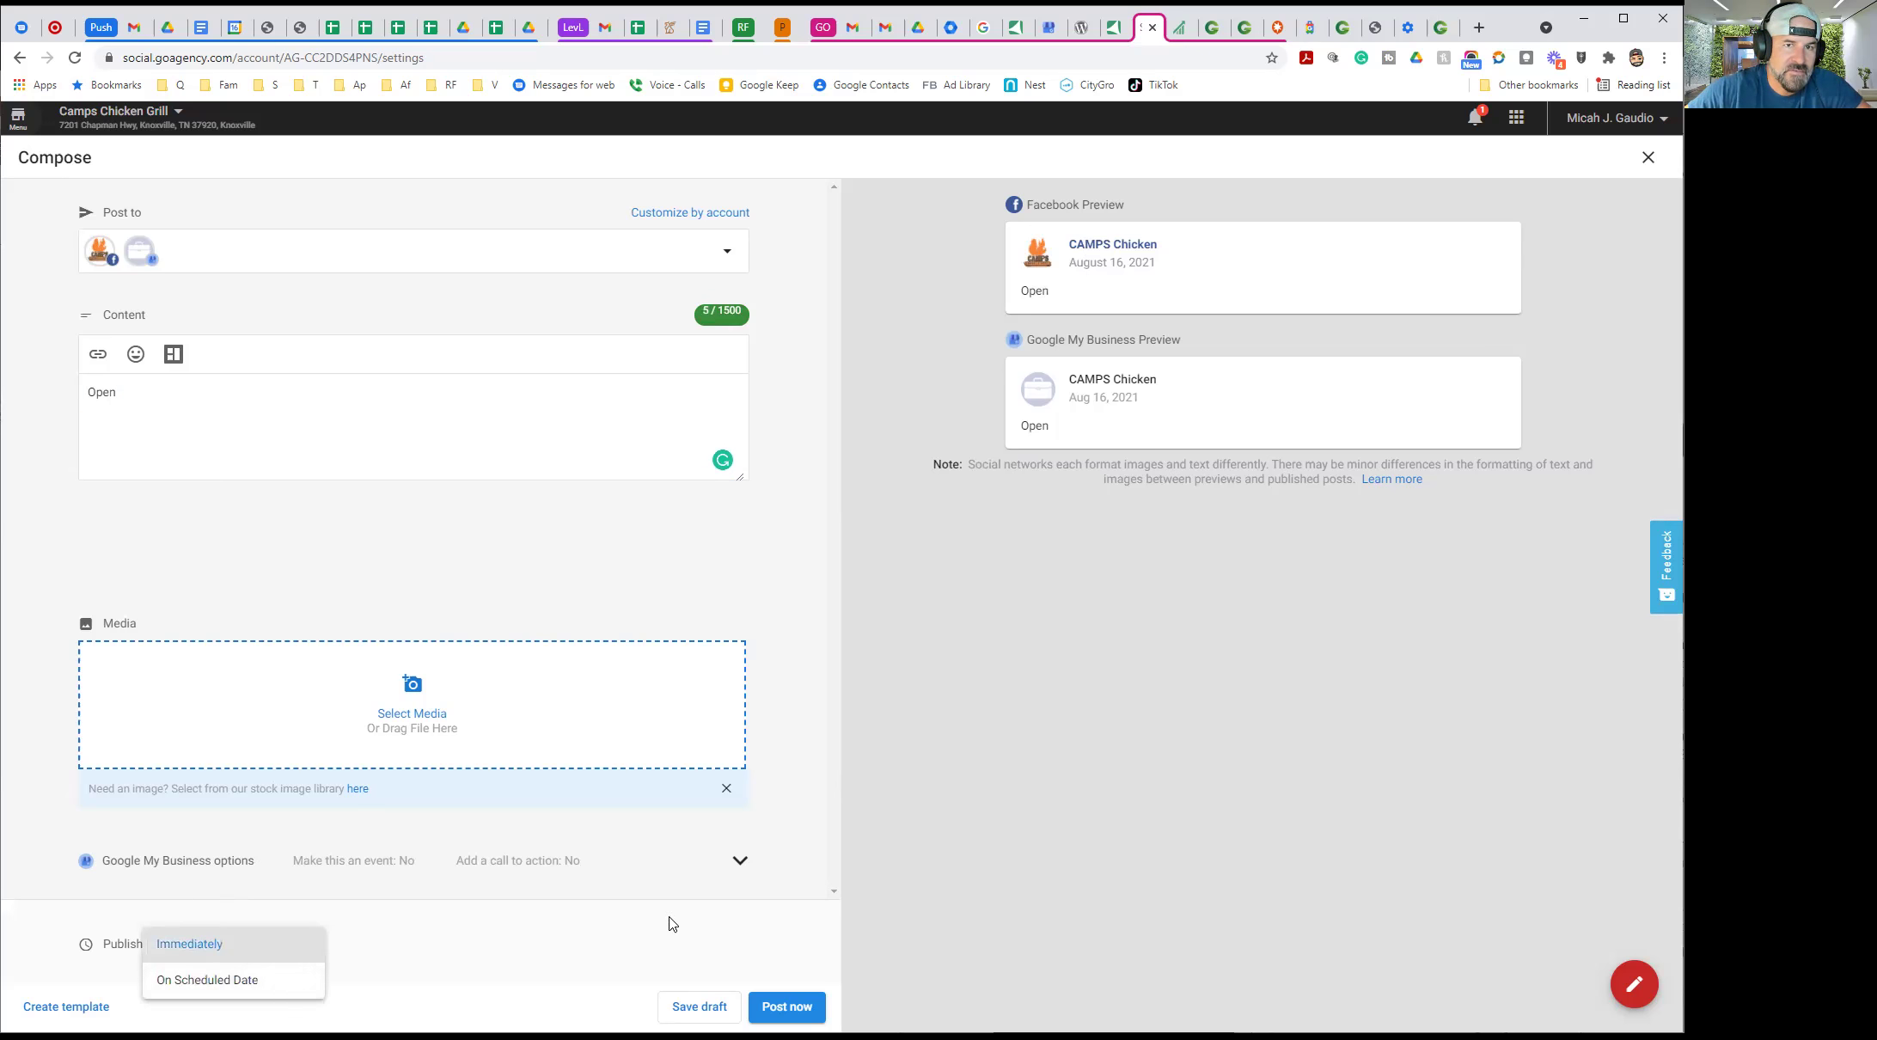
left_click(1121, 797)
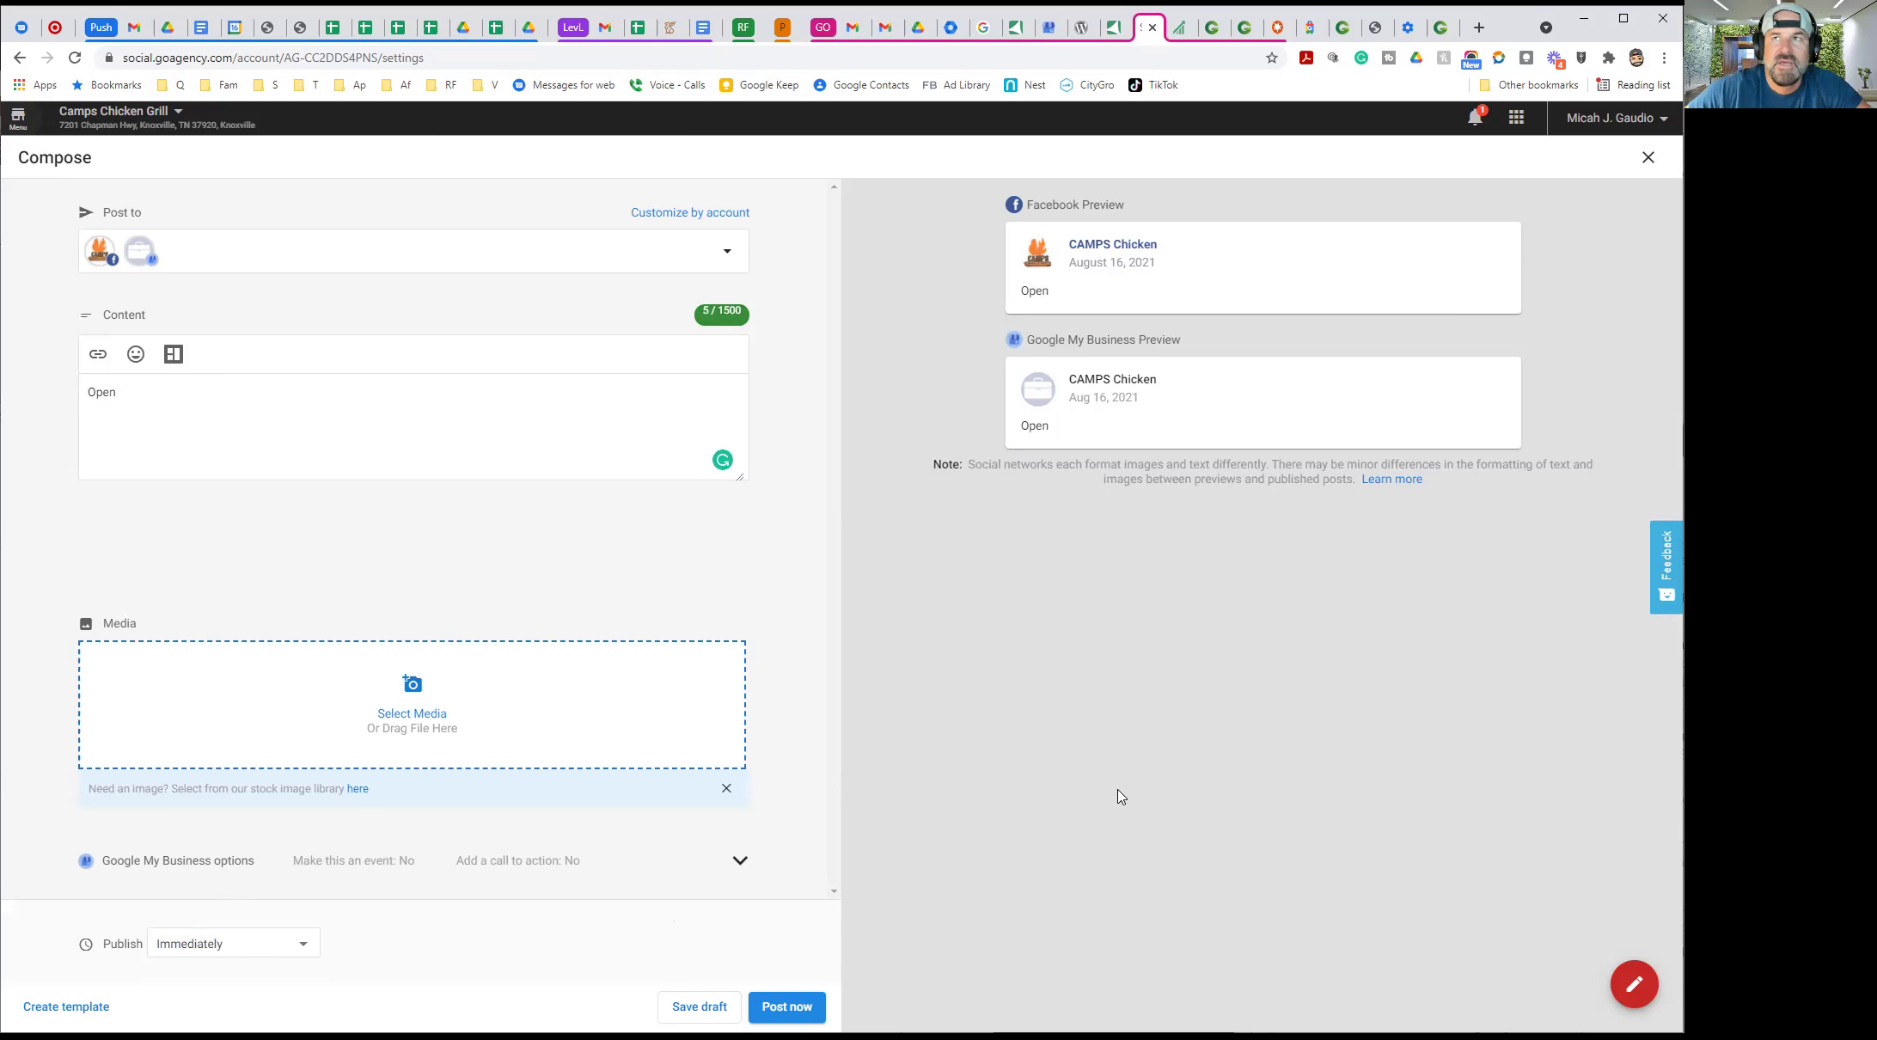
left_click(1648, 157)
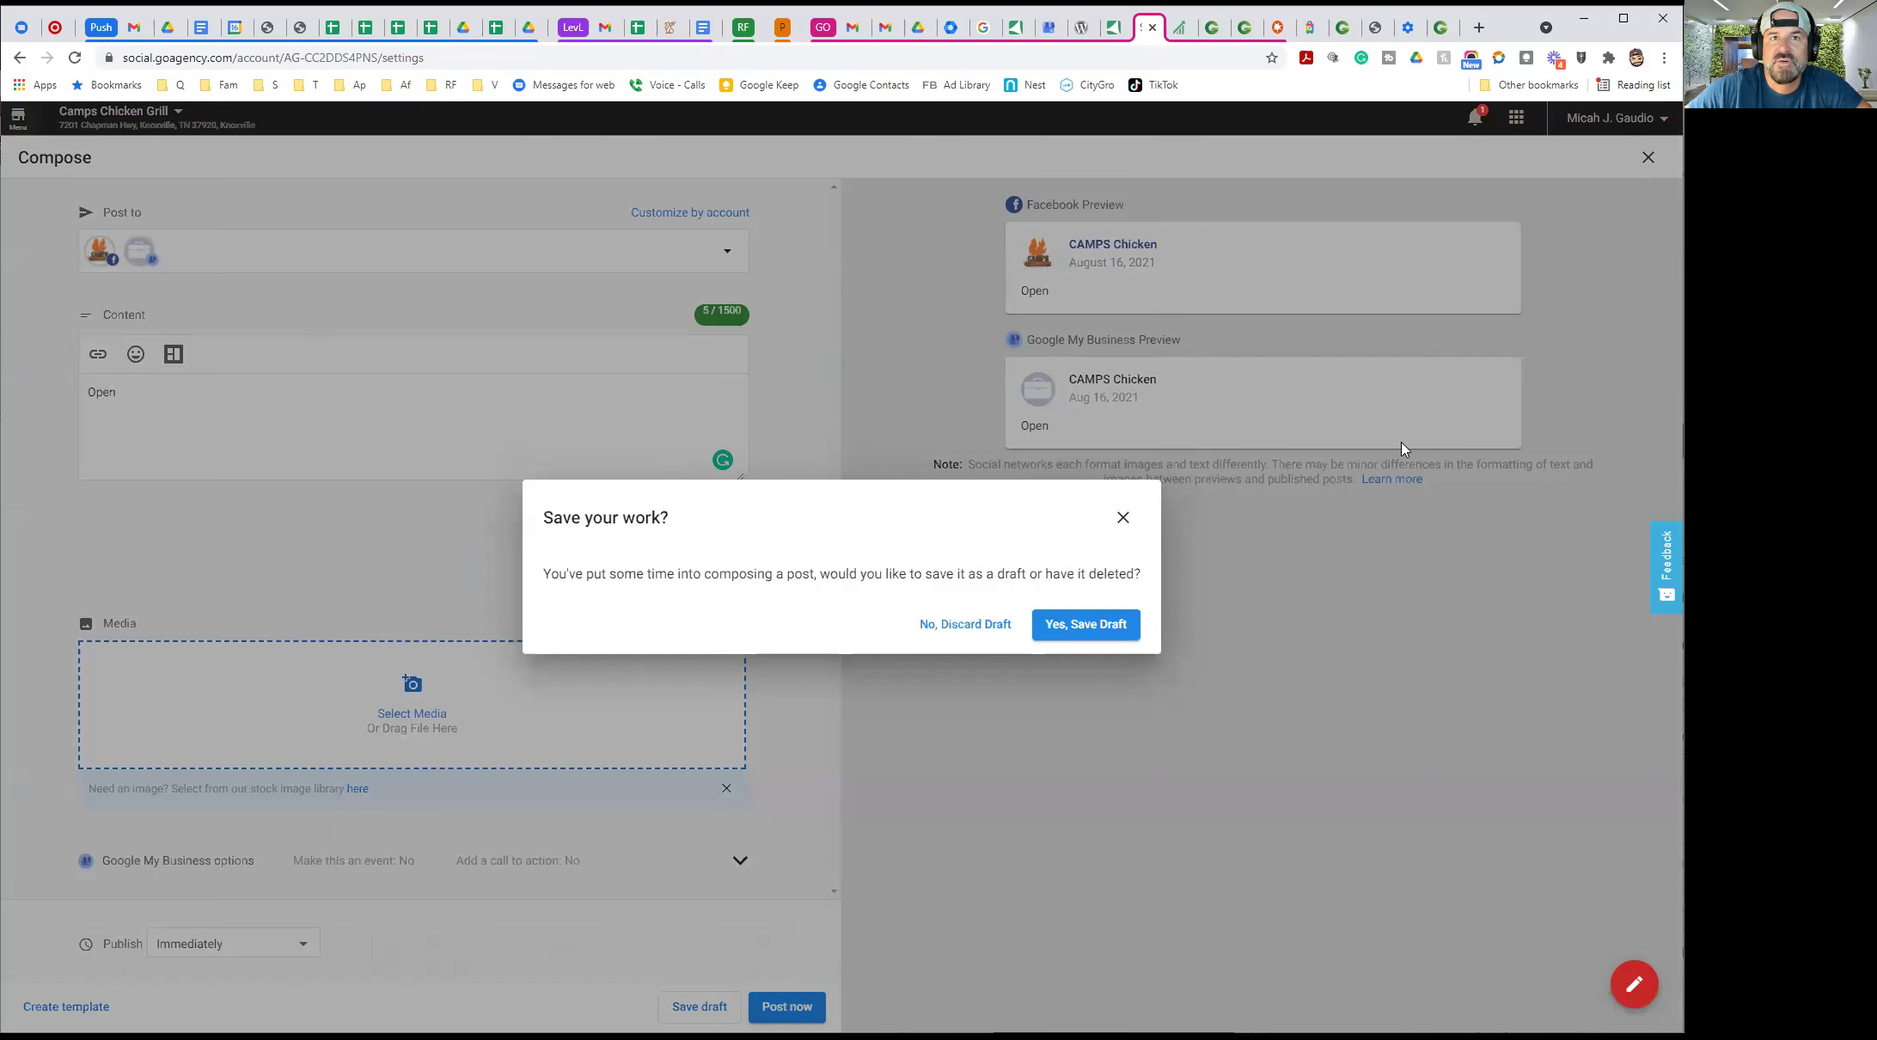
left_click(990, 625)
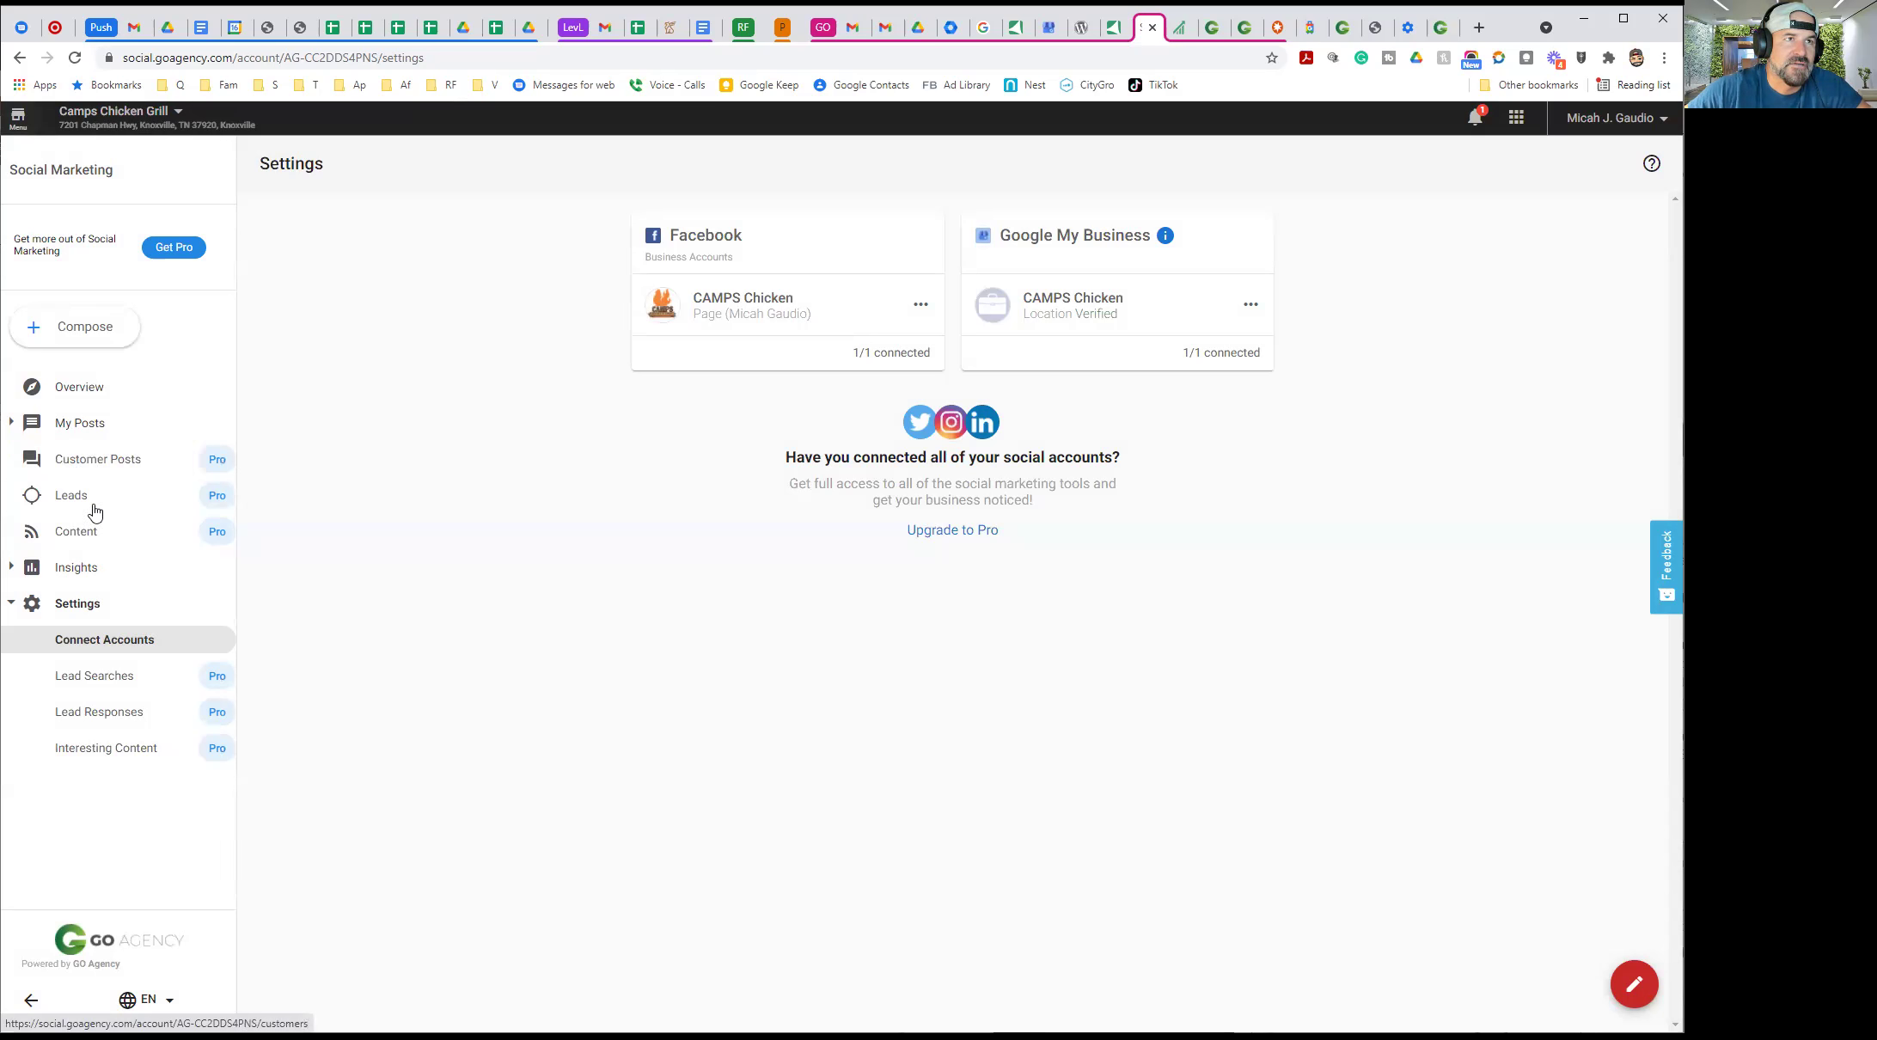
View the August 2021 My Posts calendar with posts on the 10th, 13th, 14th and 15th
left_click(86, 432)
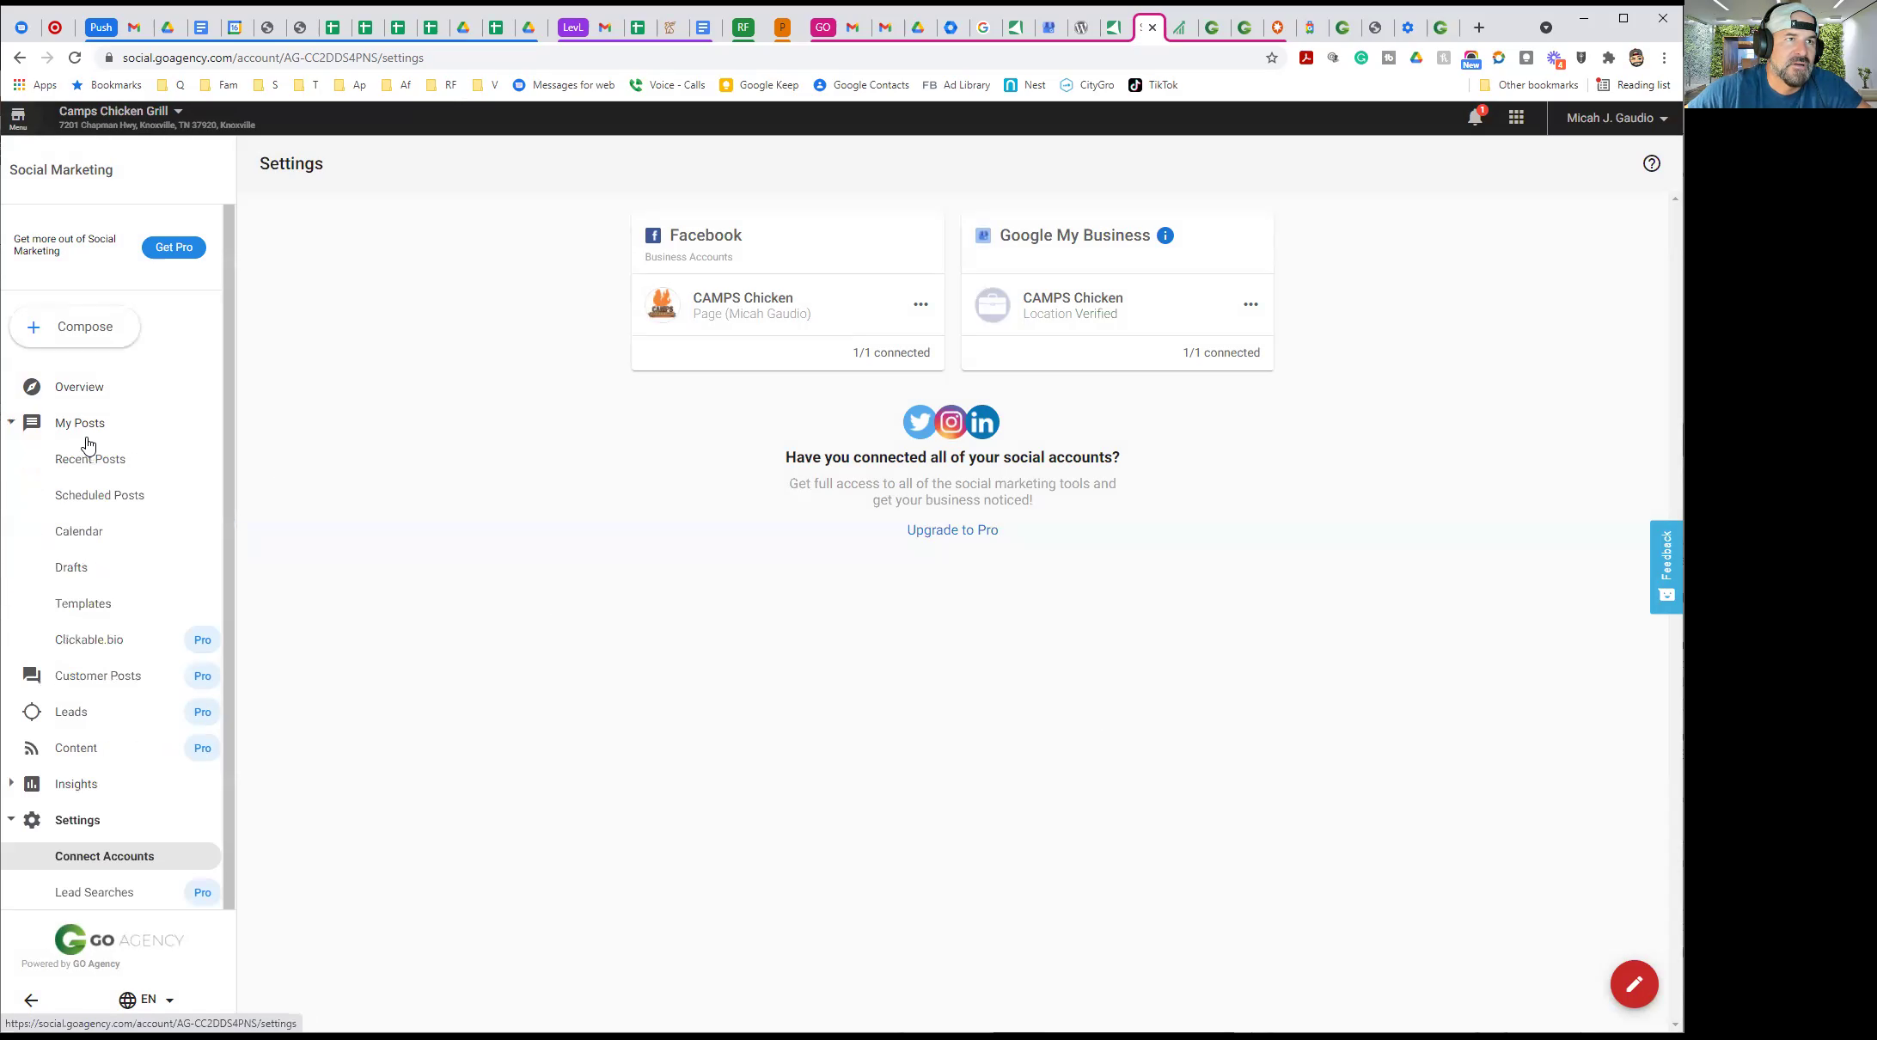
left_click(79, 530)
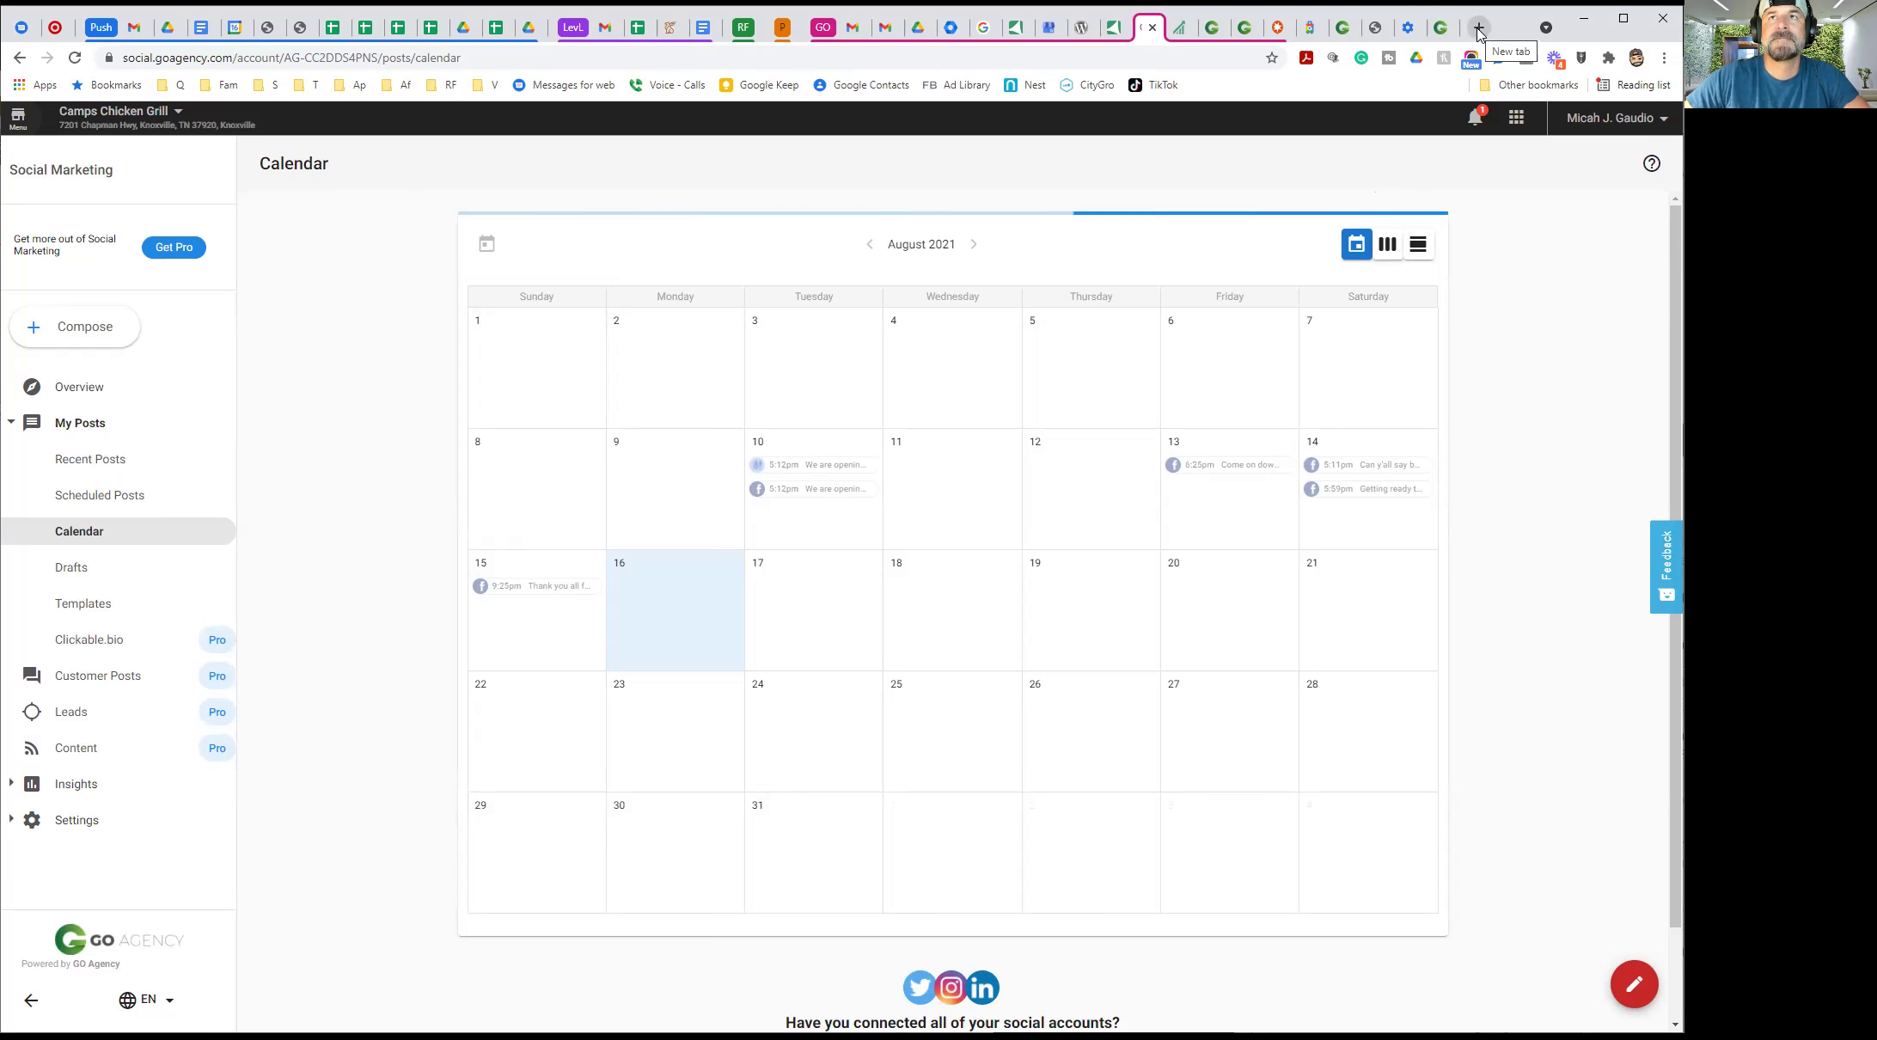
left_click(1478, 28)
Load Instagram, search 'camp', open the campschicken profile and check its account options
type("insta")
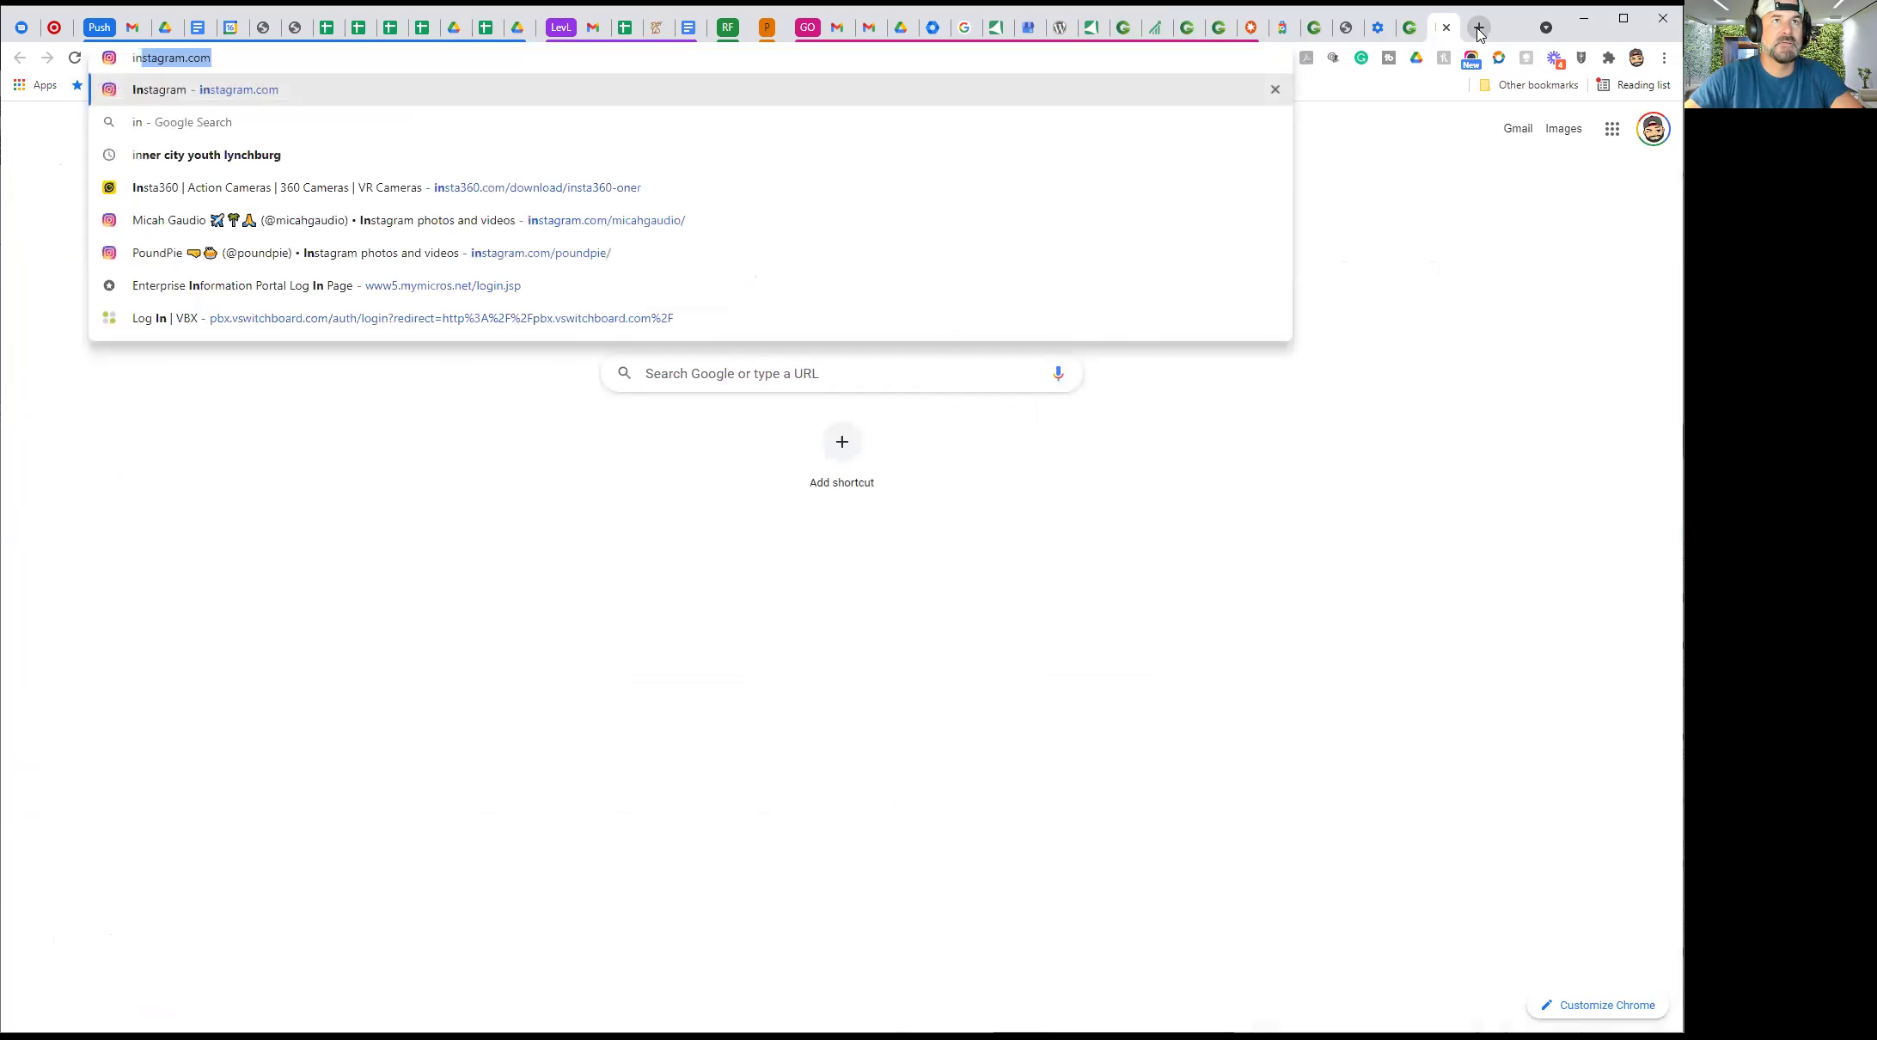
key("Return")
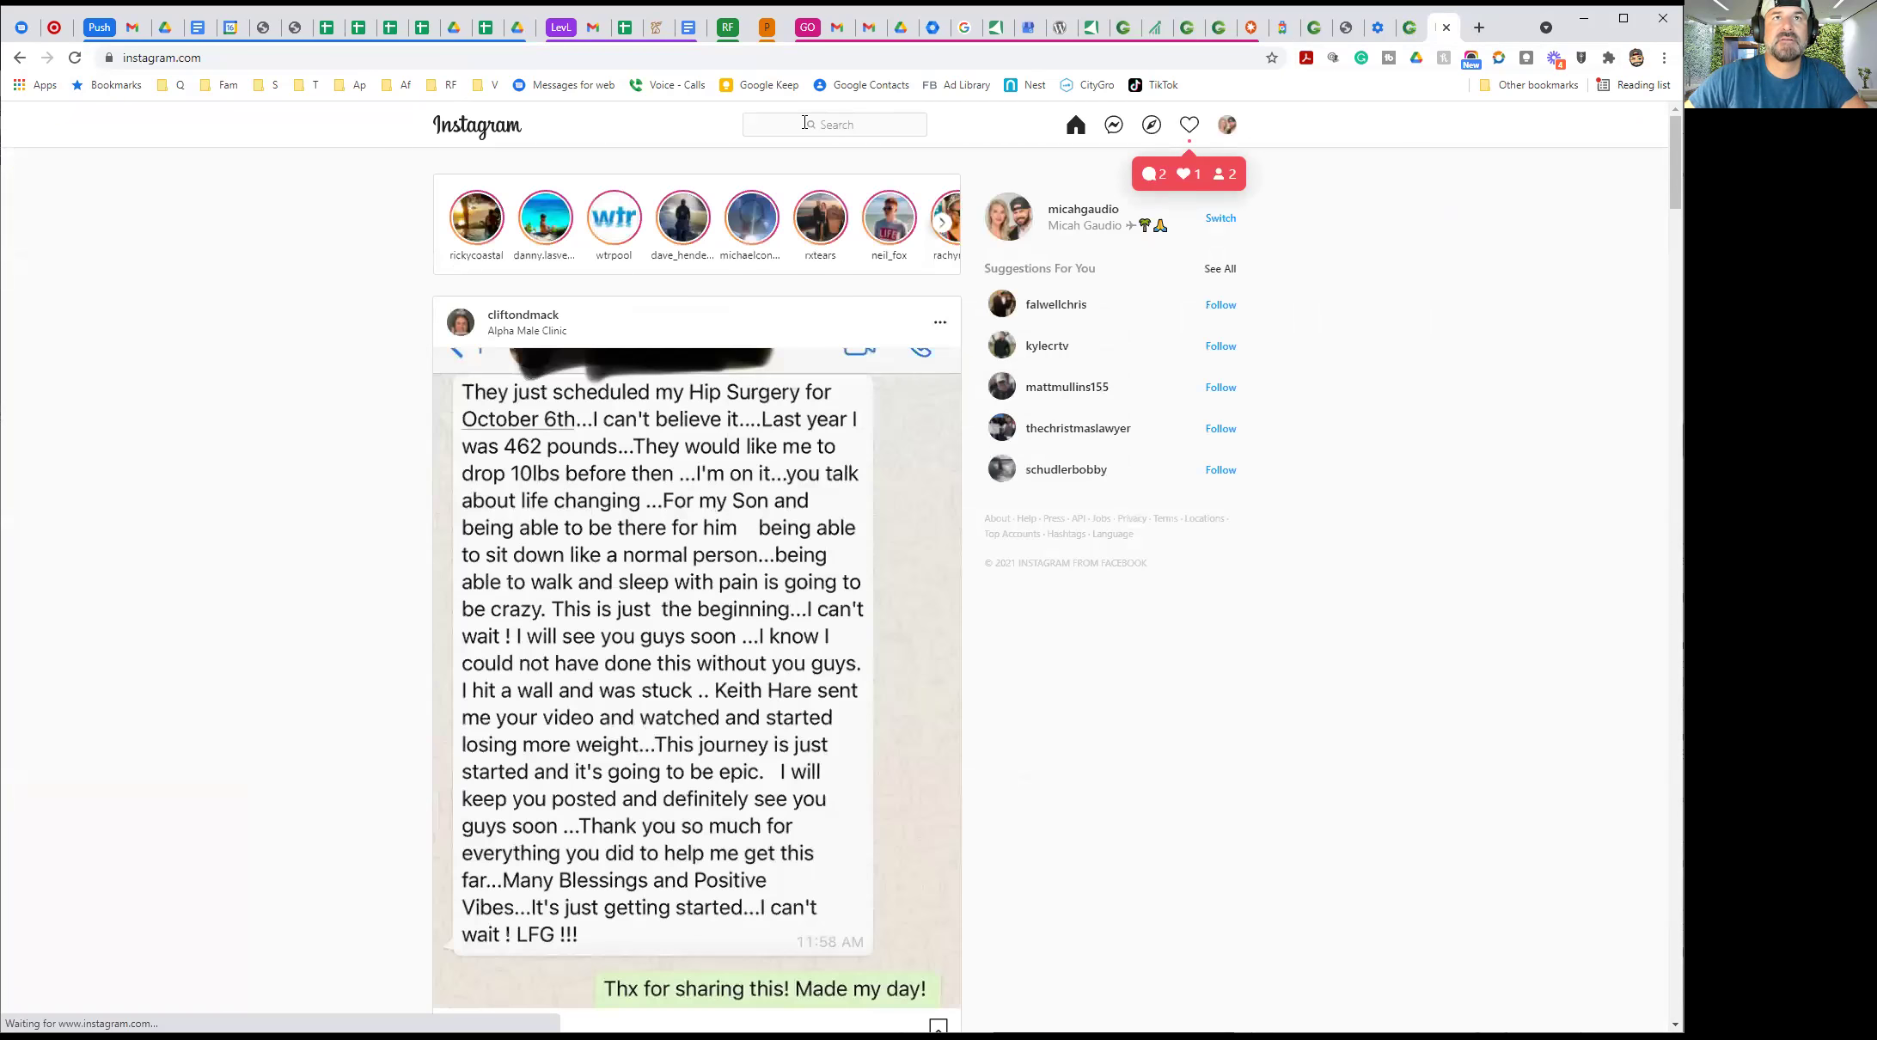
left_click(805, 124)
type("camps")
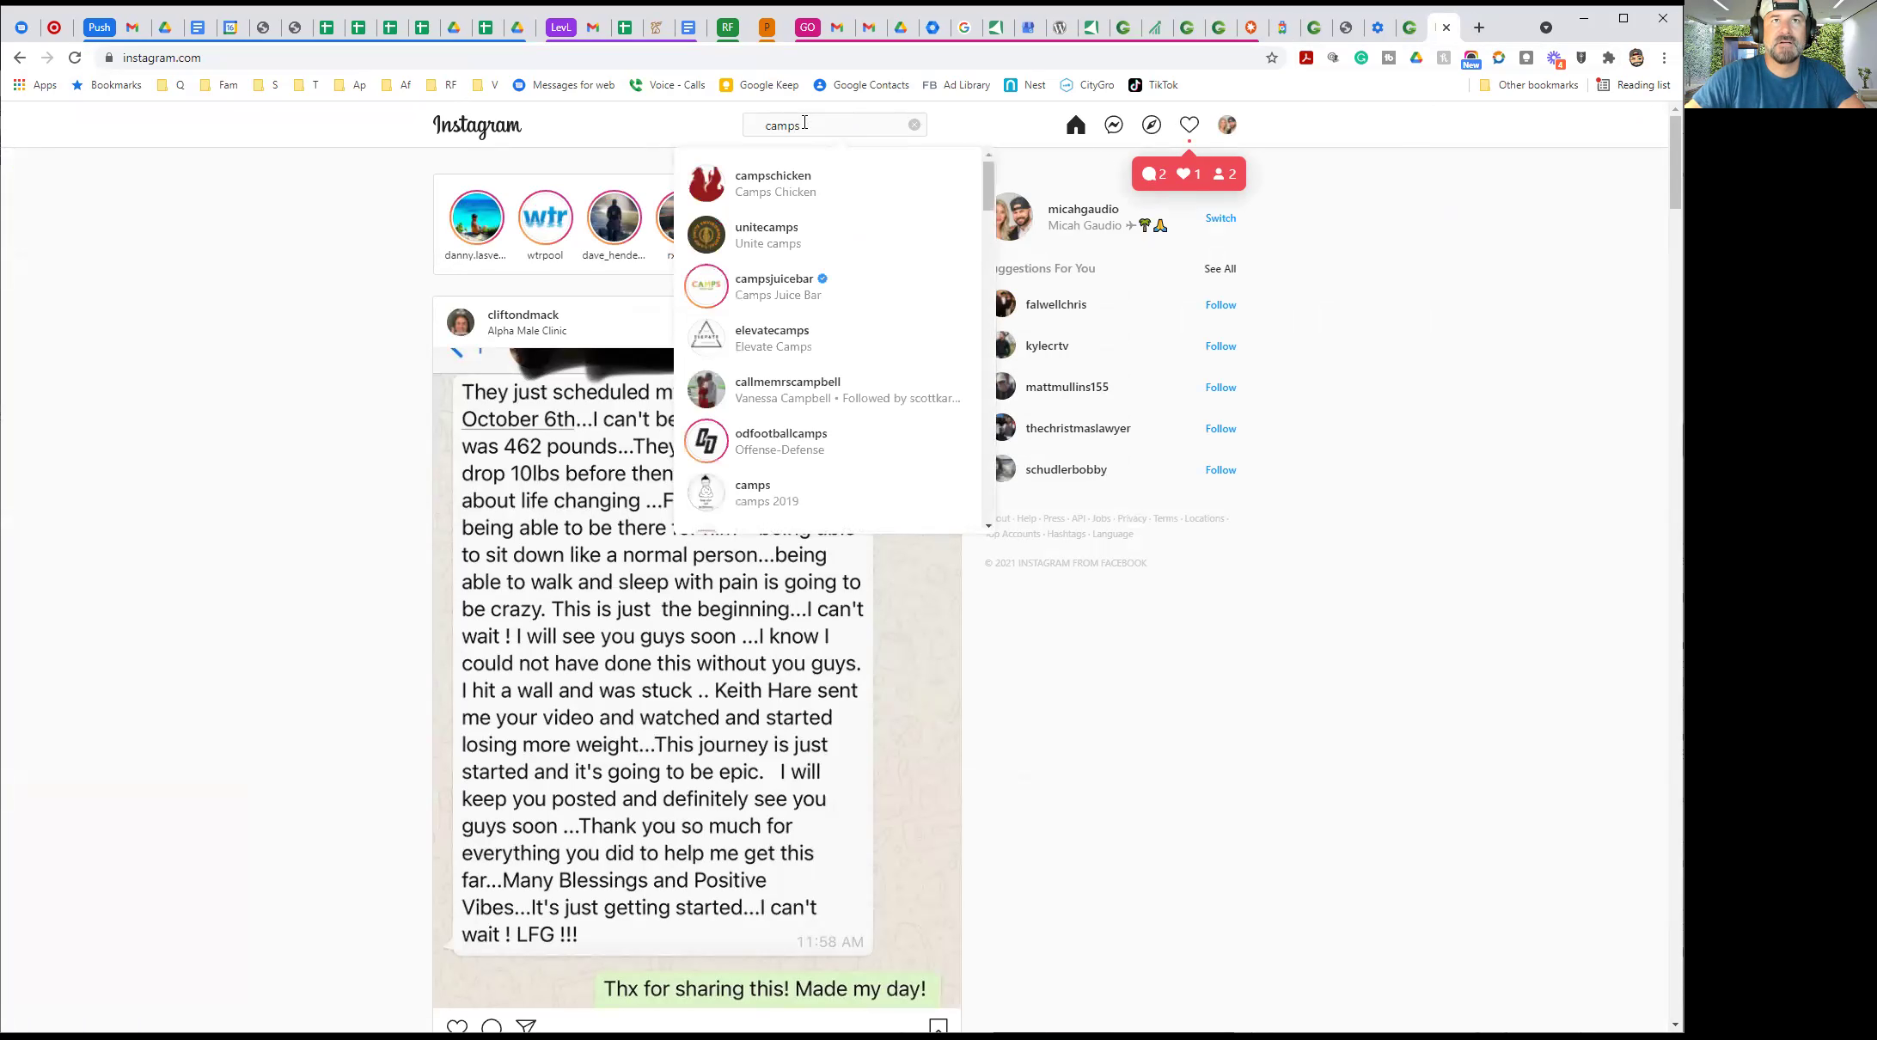
left_click(772, 183)
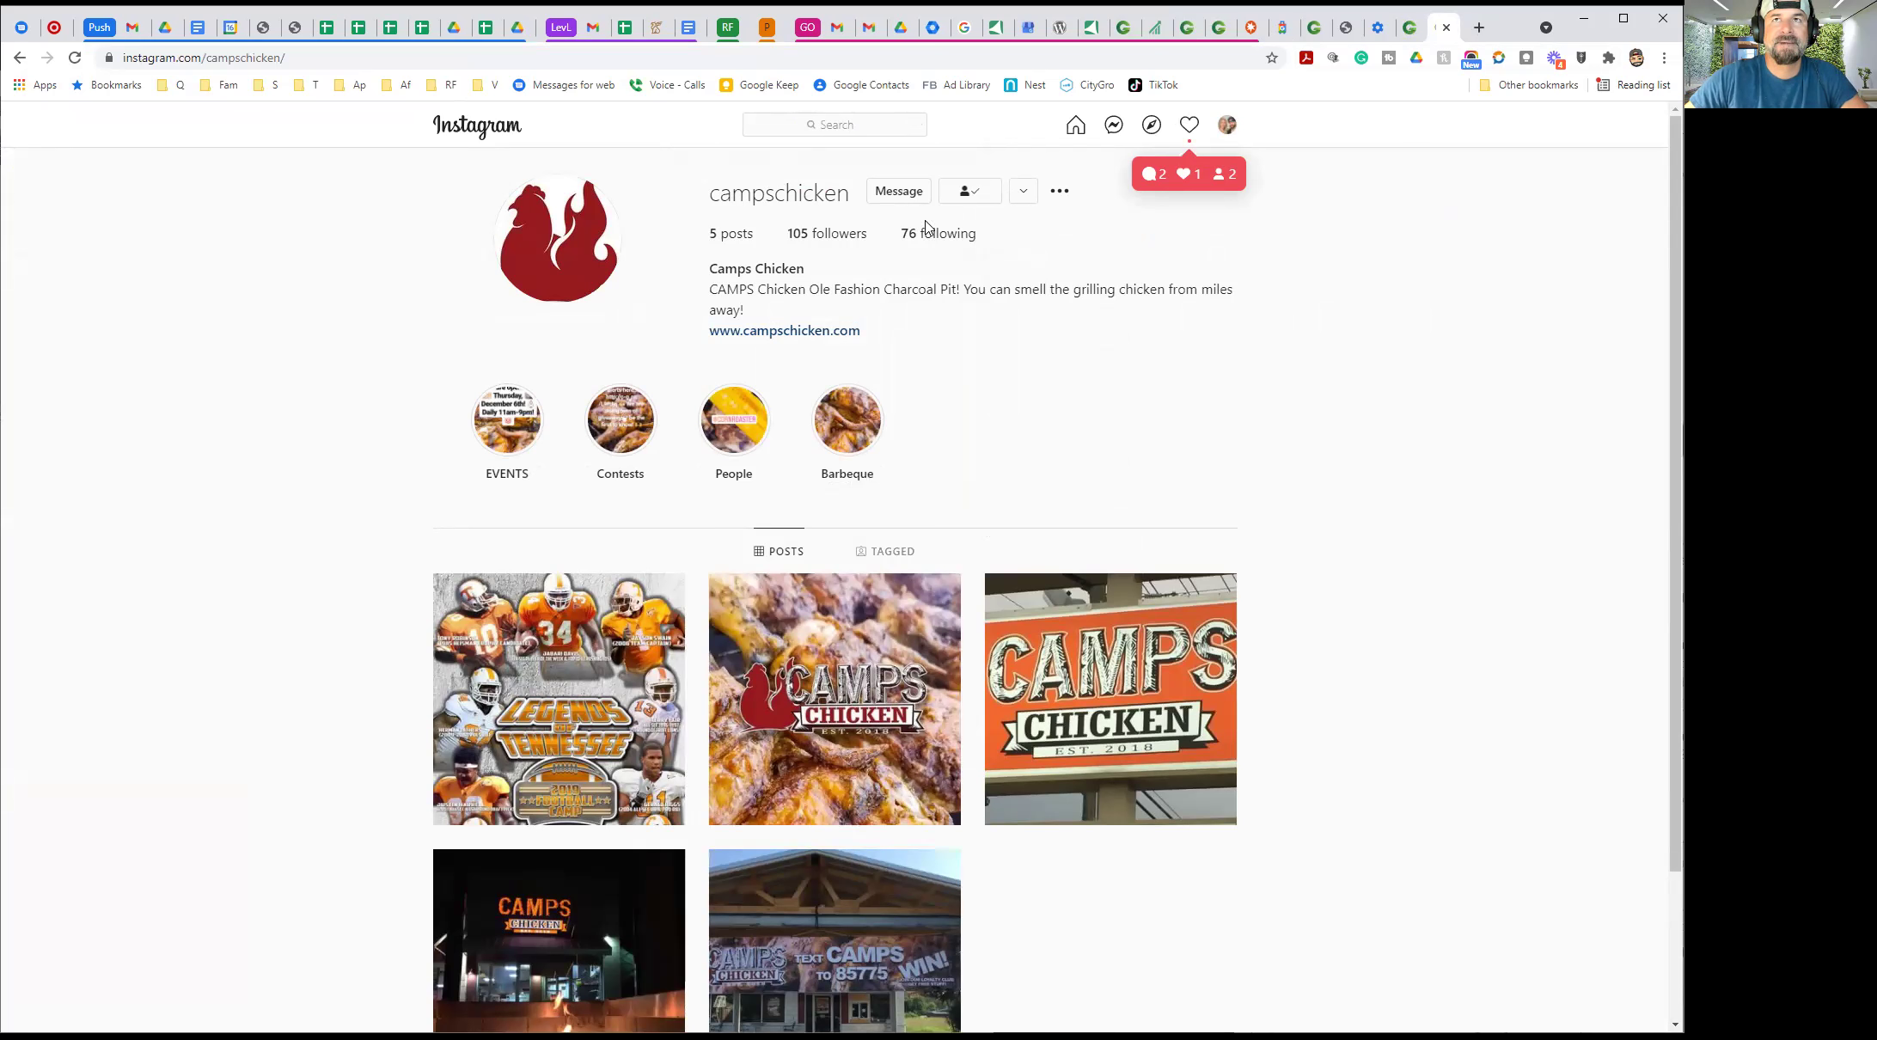
left_click(1229, 126)
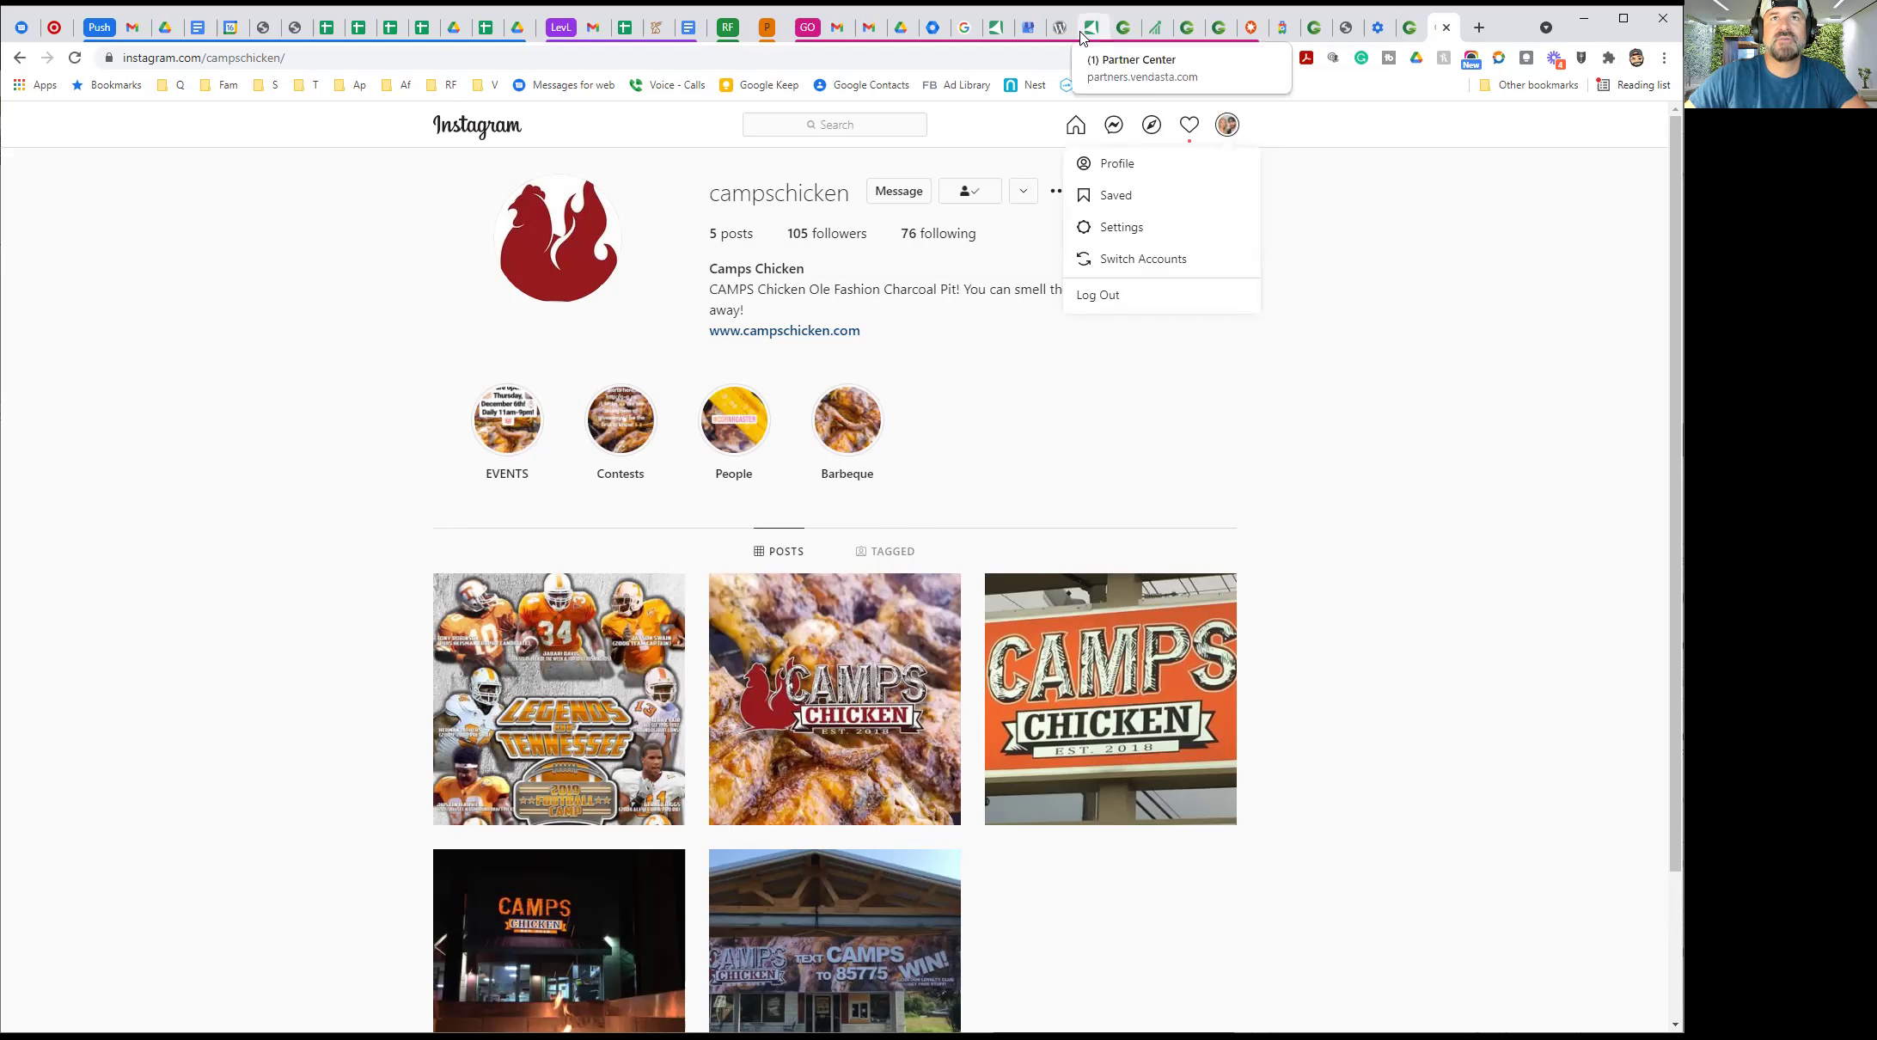
left_click(1027, 35)
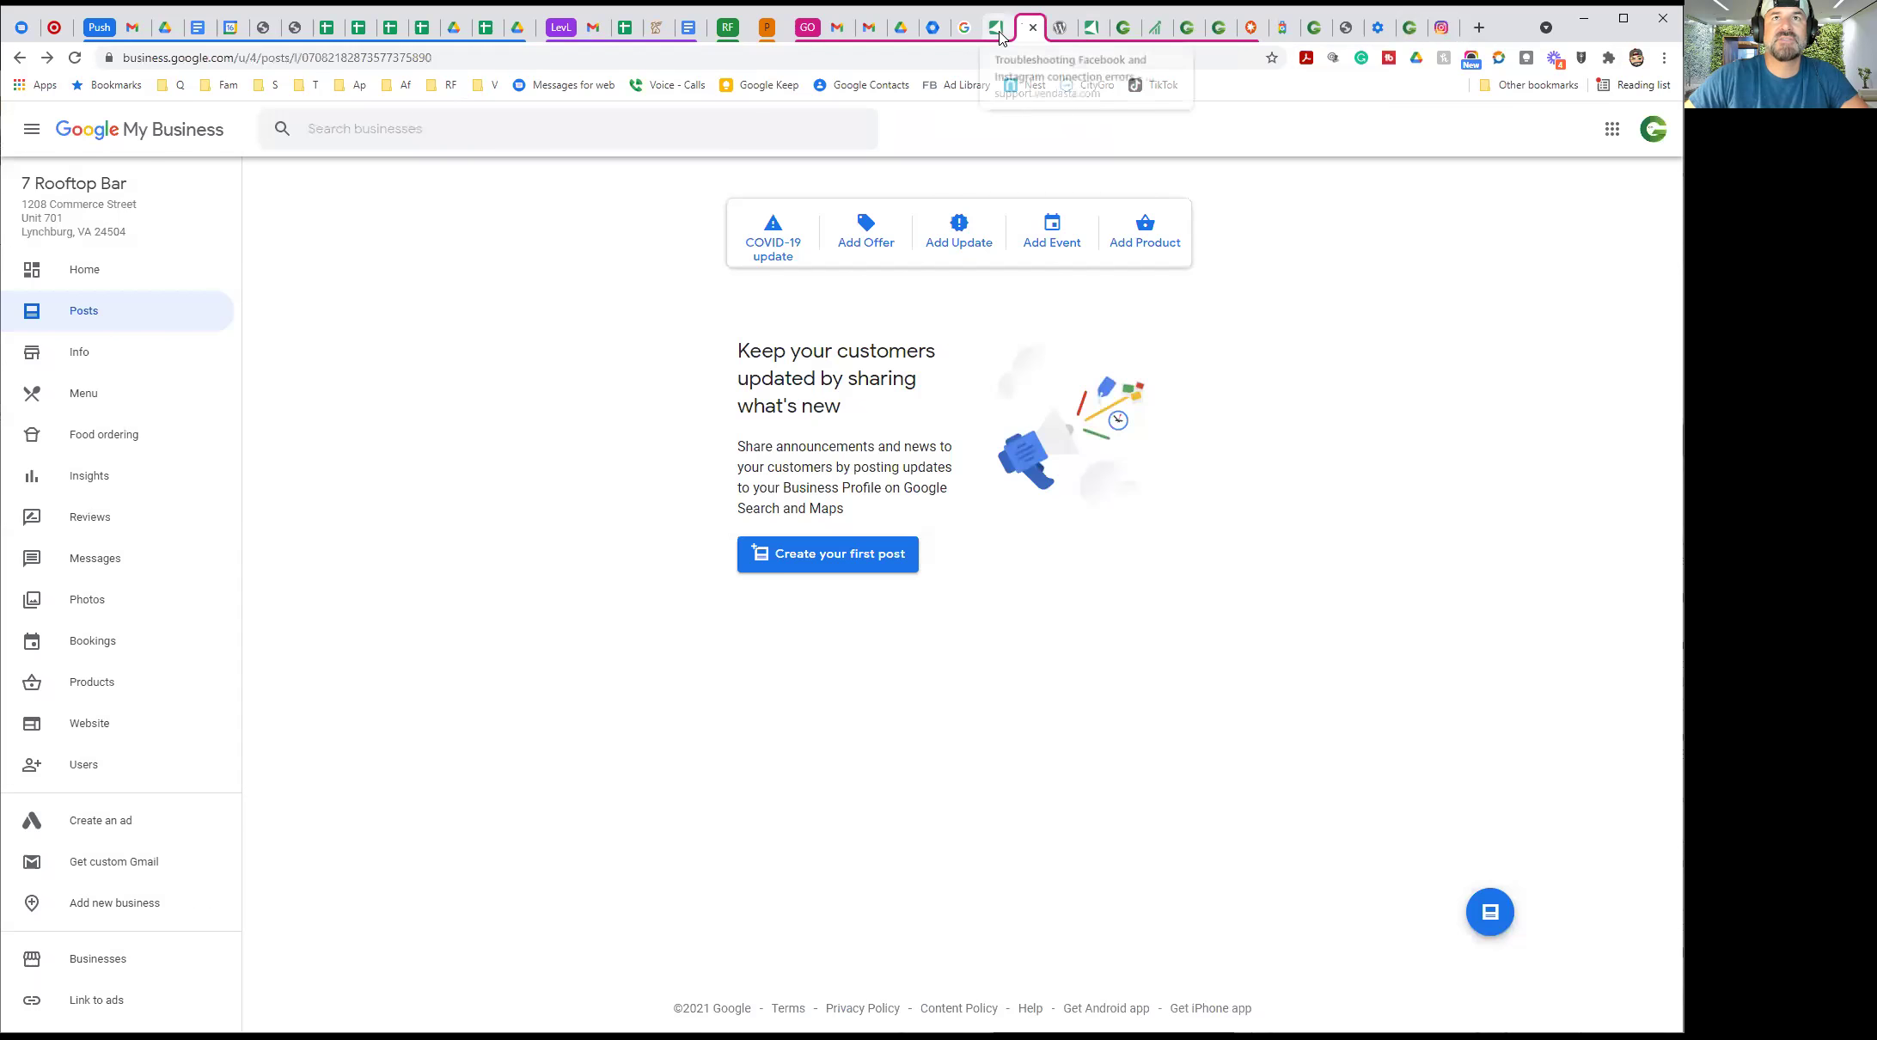
Look over the Vendasta troubleshooting article and Social Media Express vs Pro comparison, then return to the calendar
left_click(1001, 35)
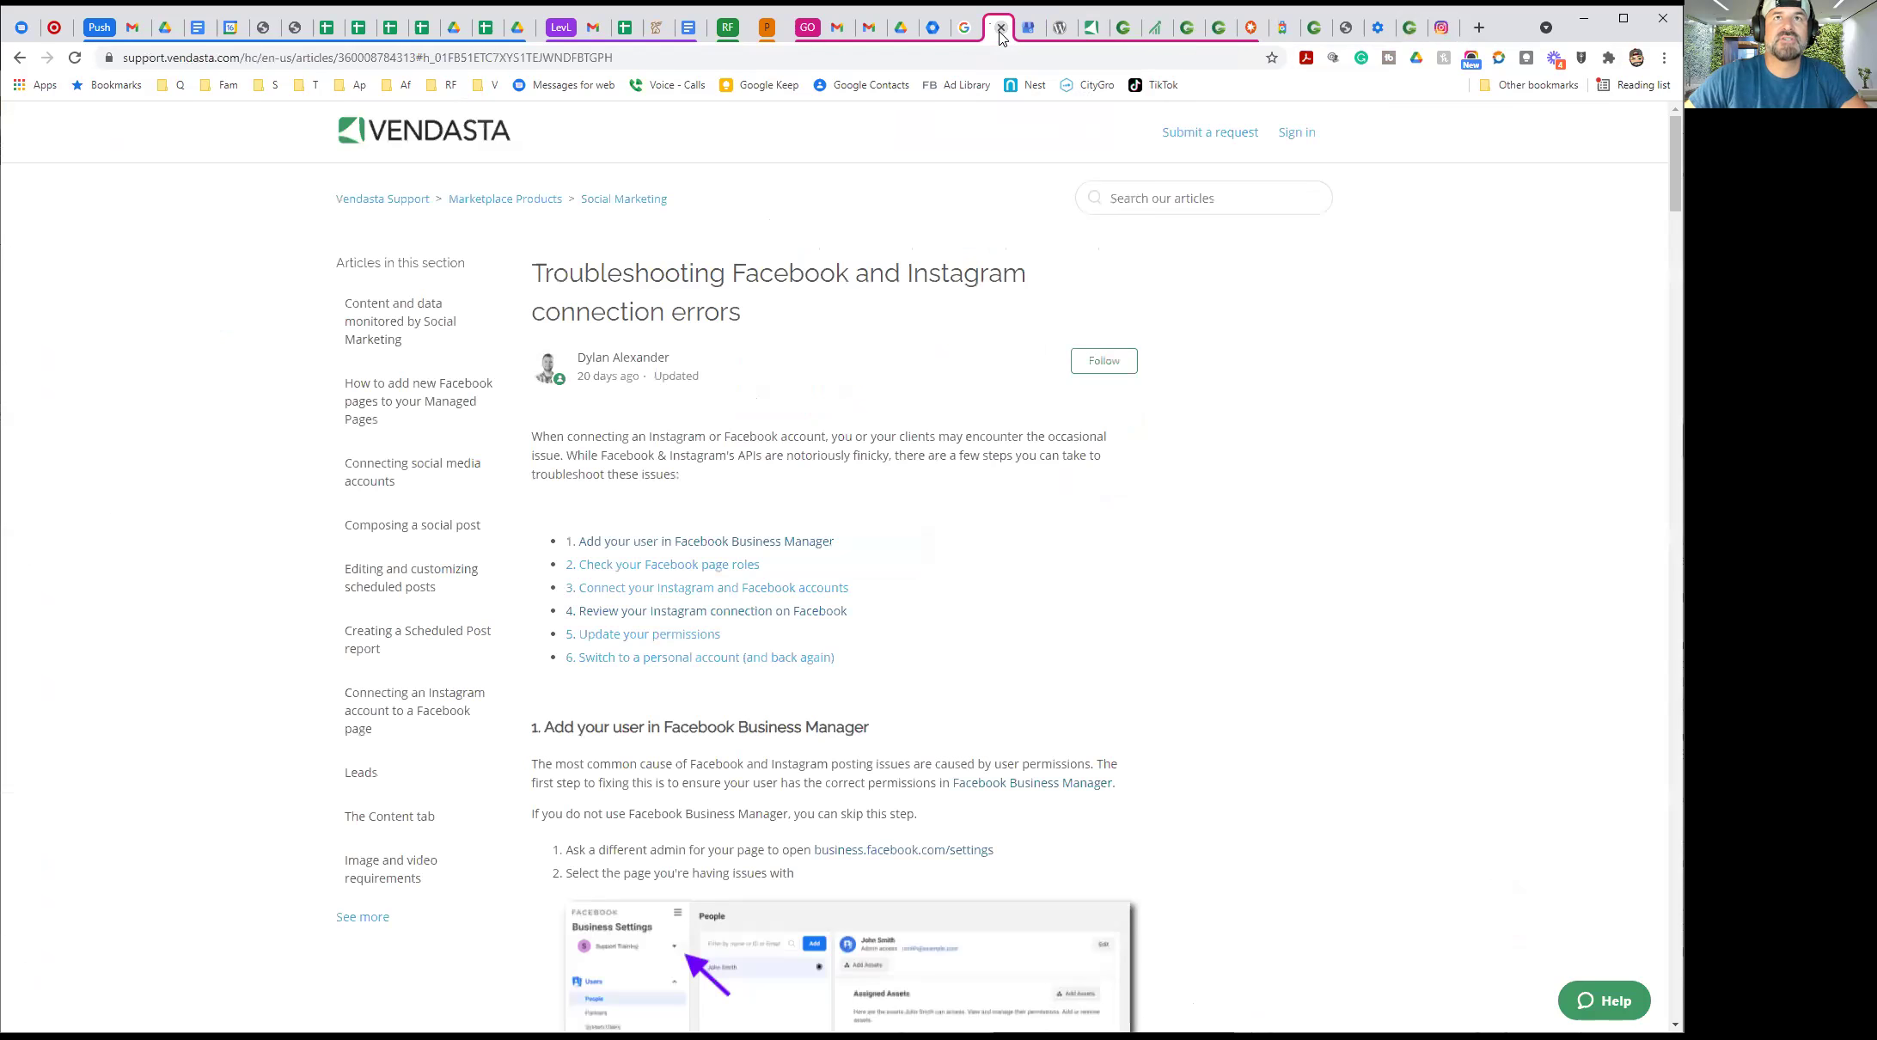
left_click(1114, 33)
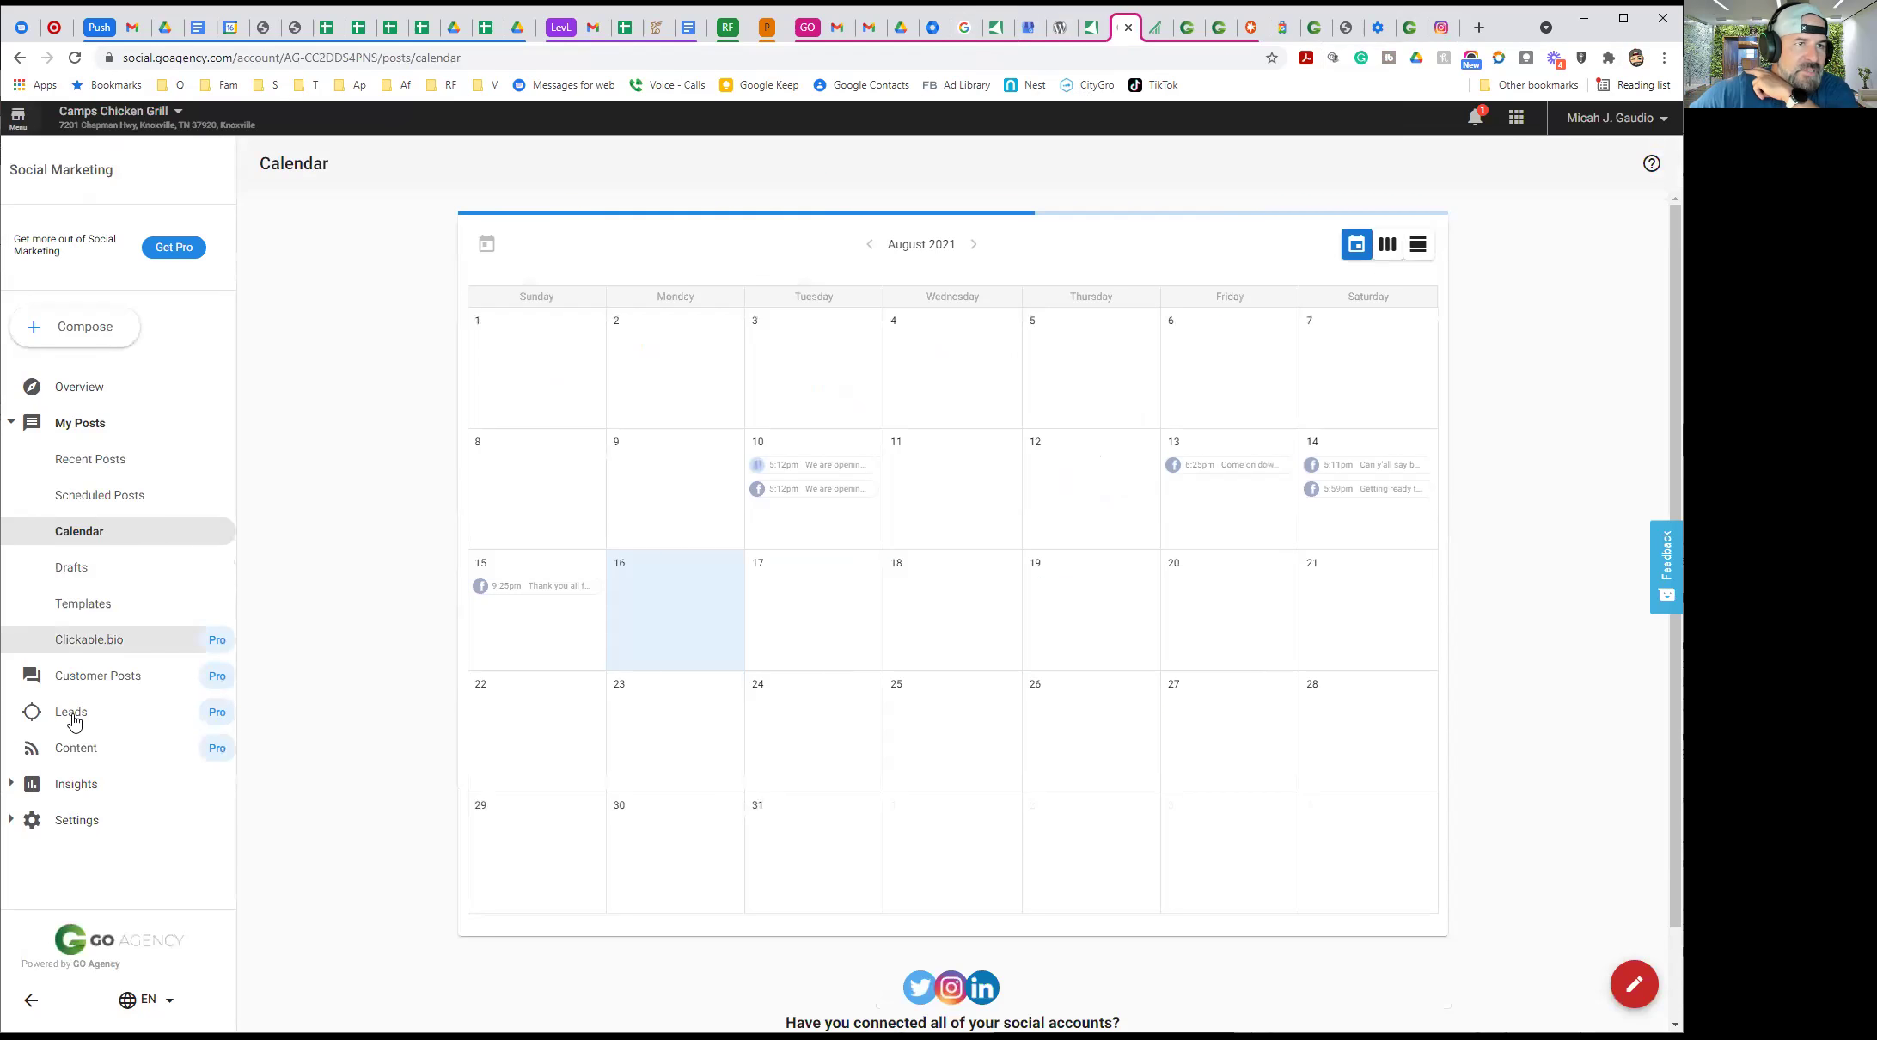
left_click(1409, 27)
scroll(926, 425, "down", 2)
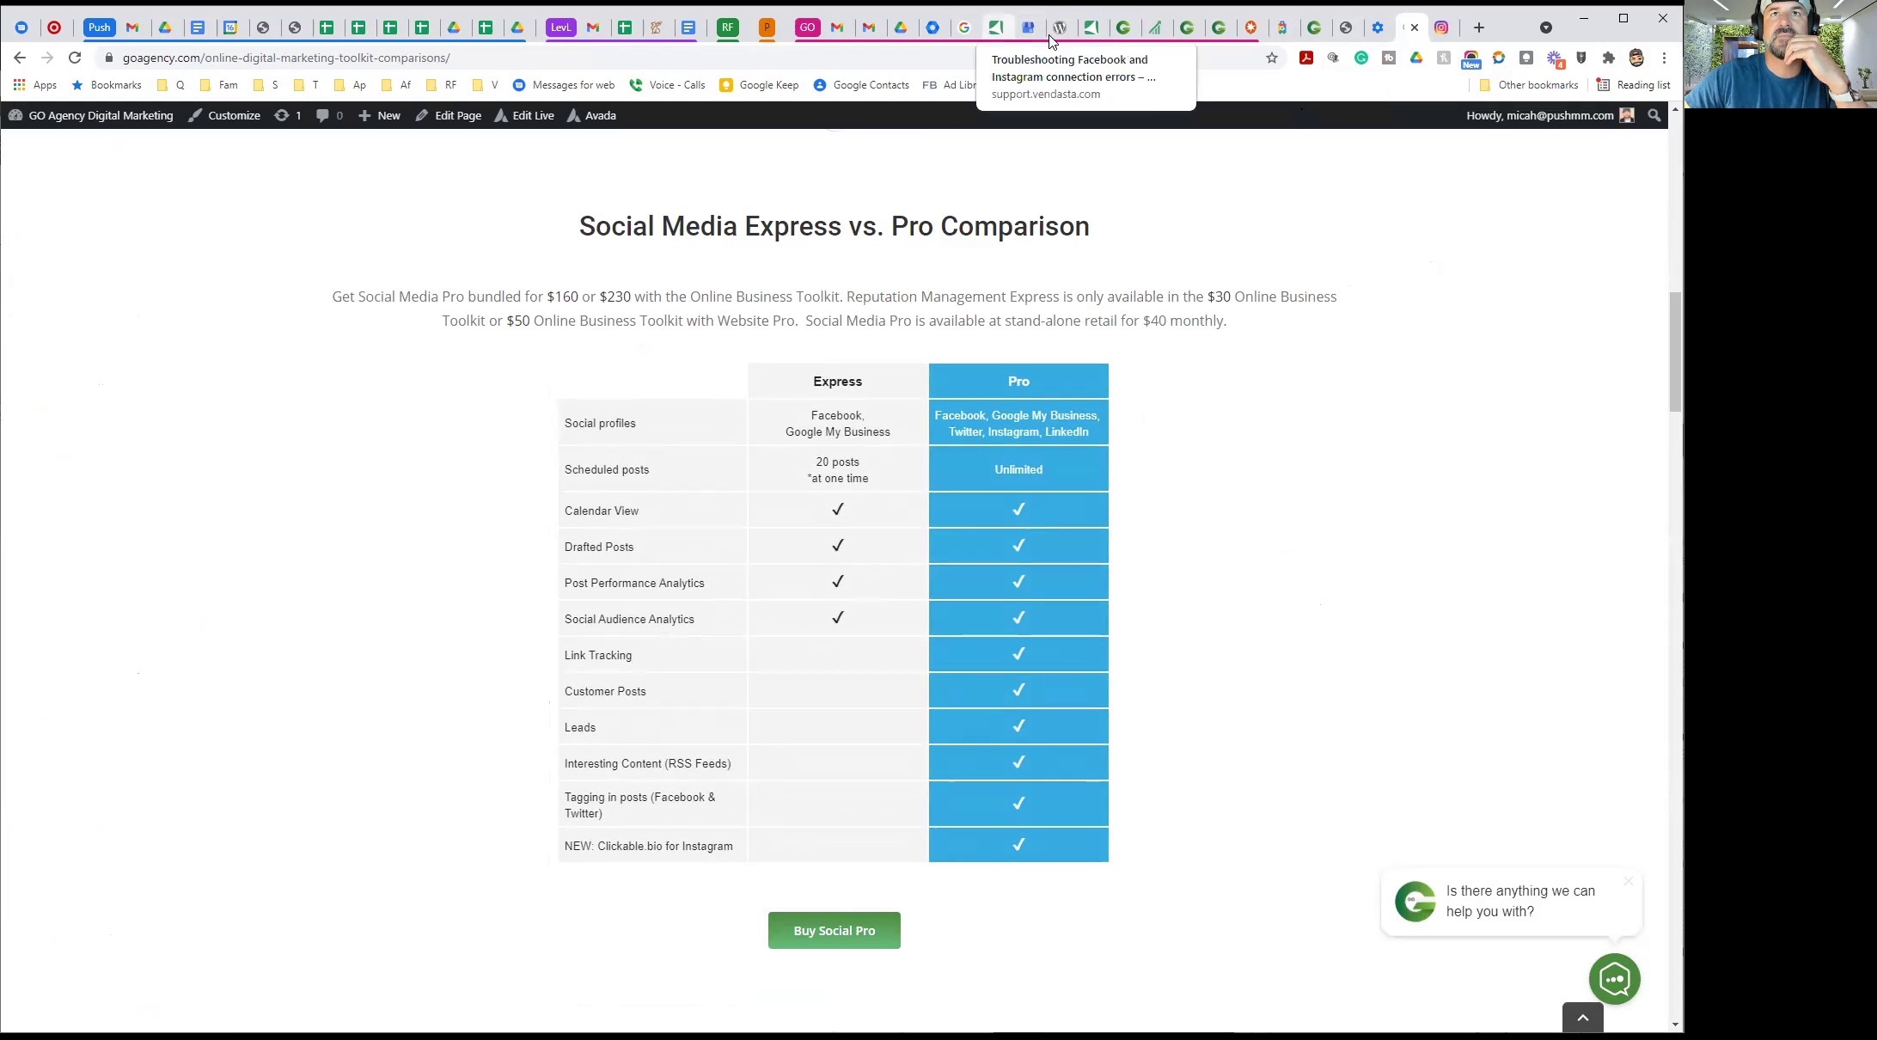
left_click(1119, 30)
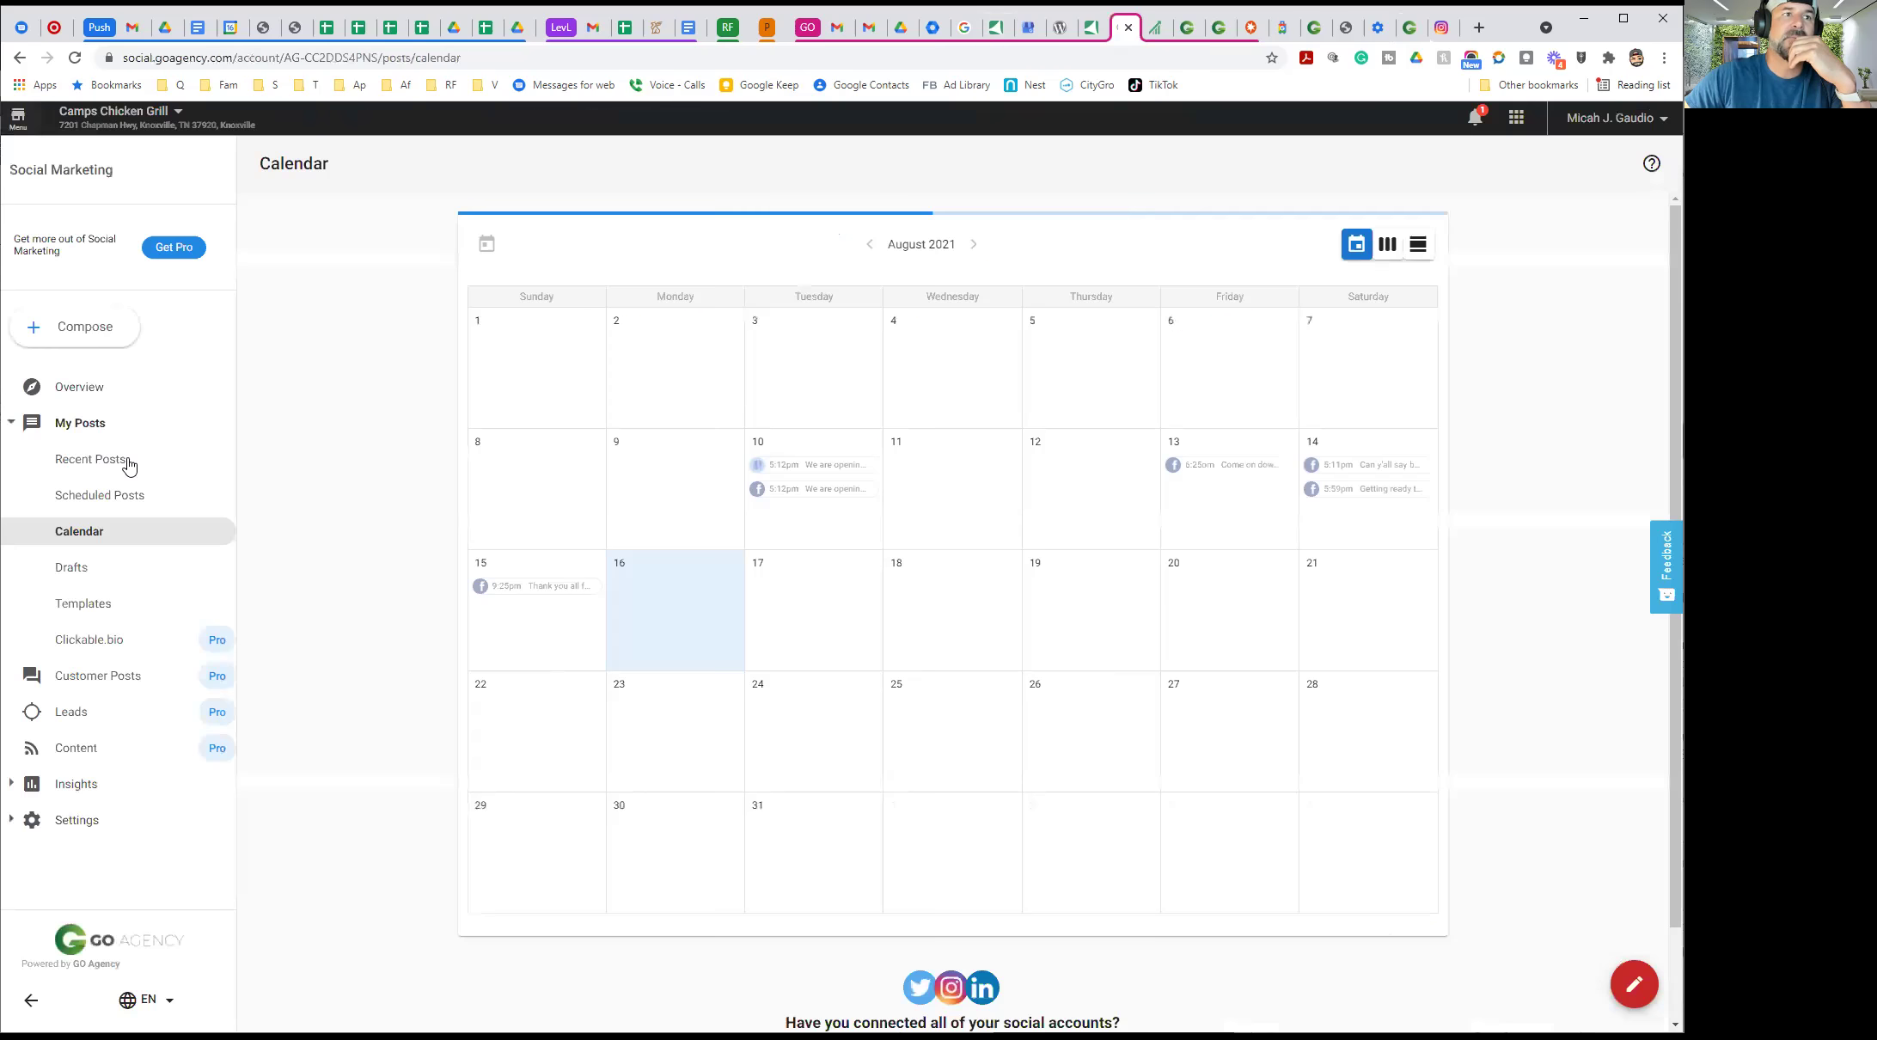
Expand the Settings options, collapse My Posts, and open the Social Marketing Overview
left_click(76, 820)
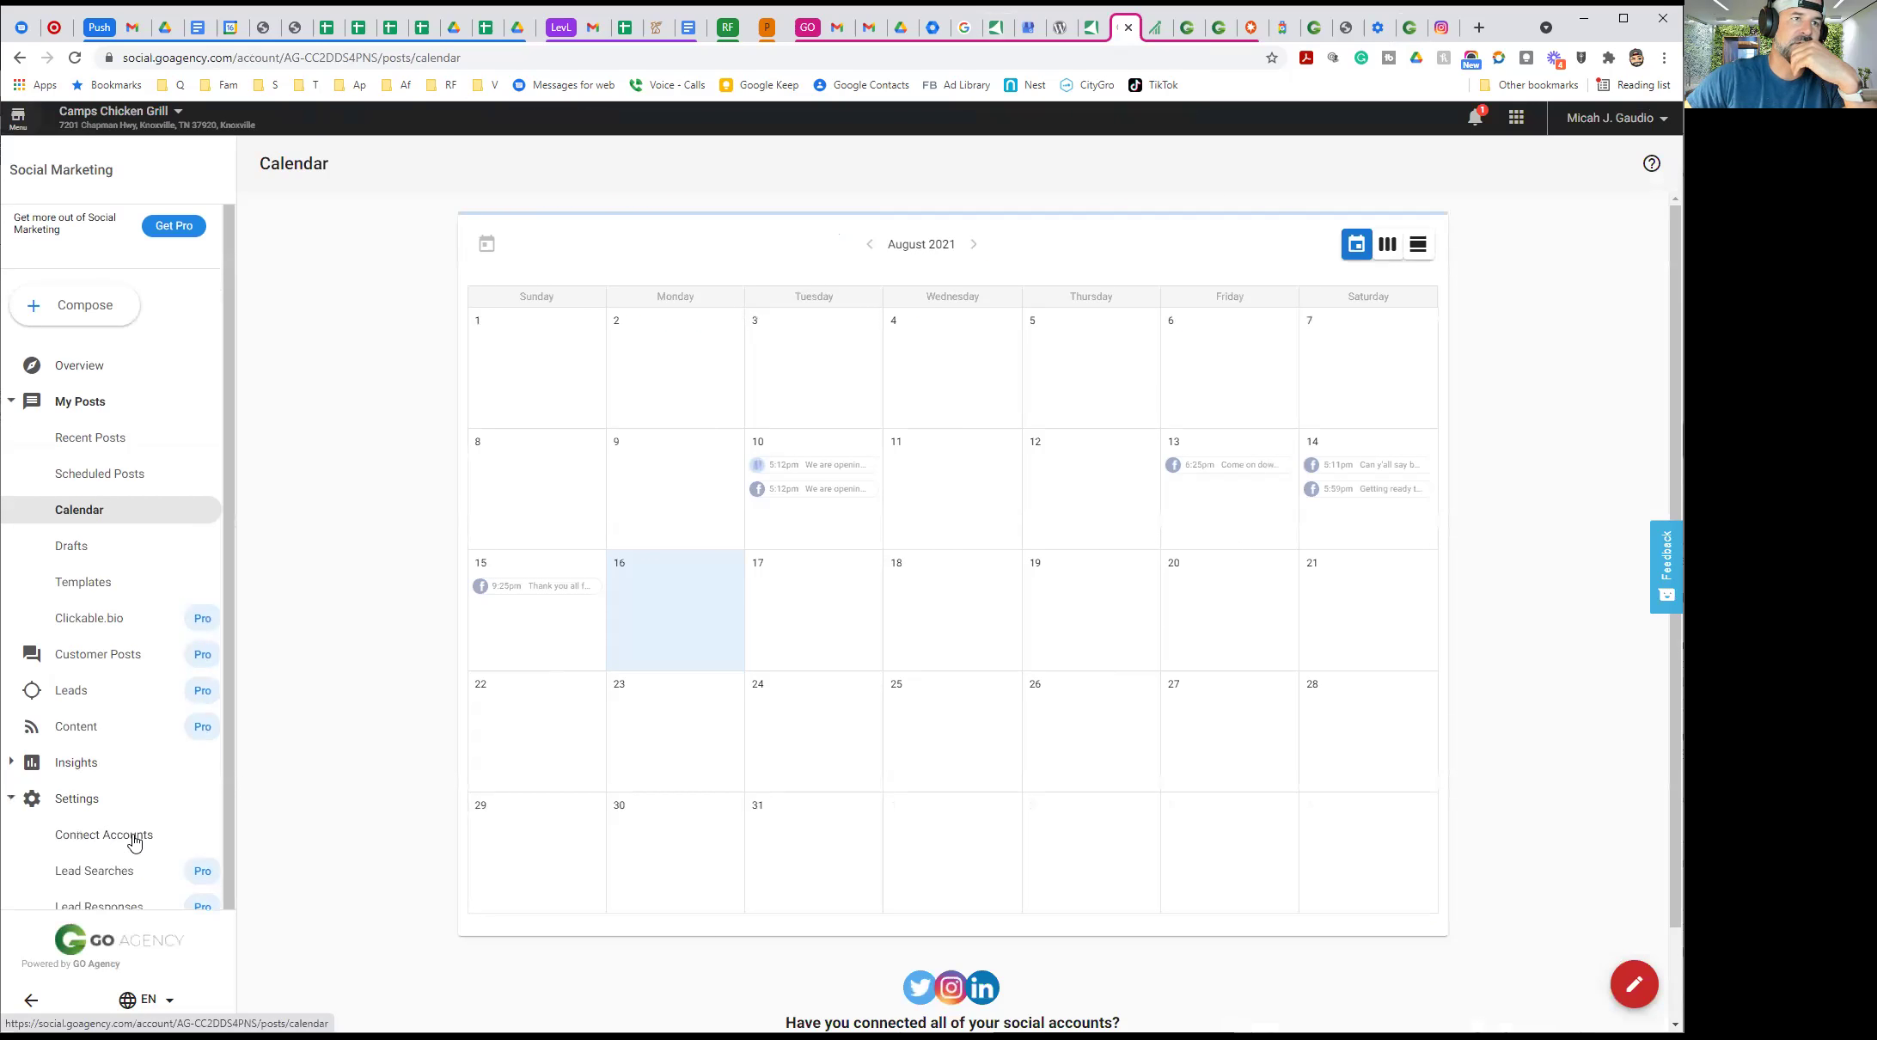
scroll(129, 834, "down", 1)
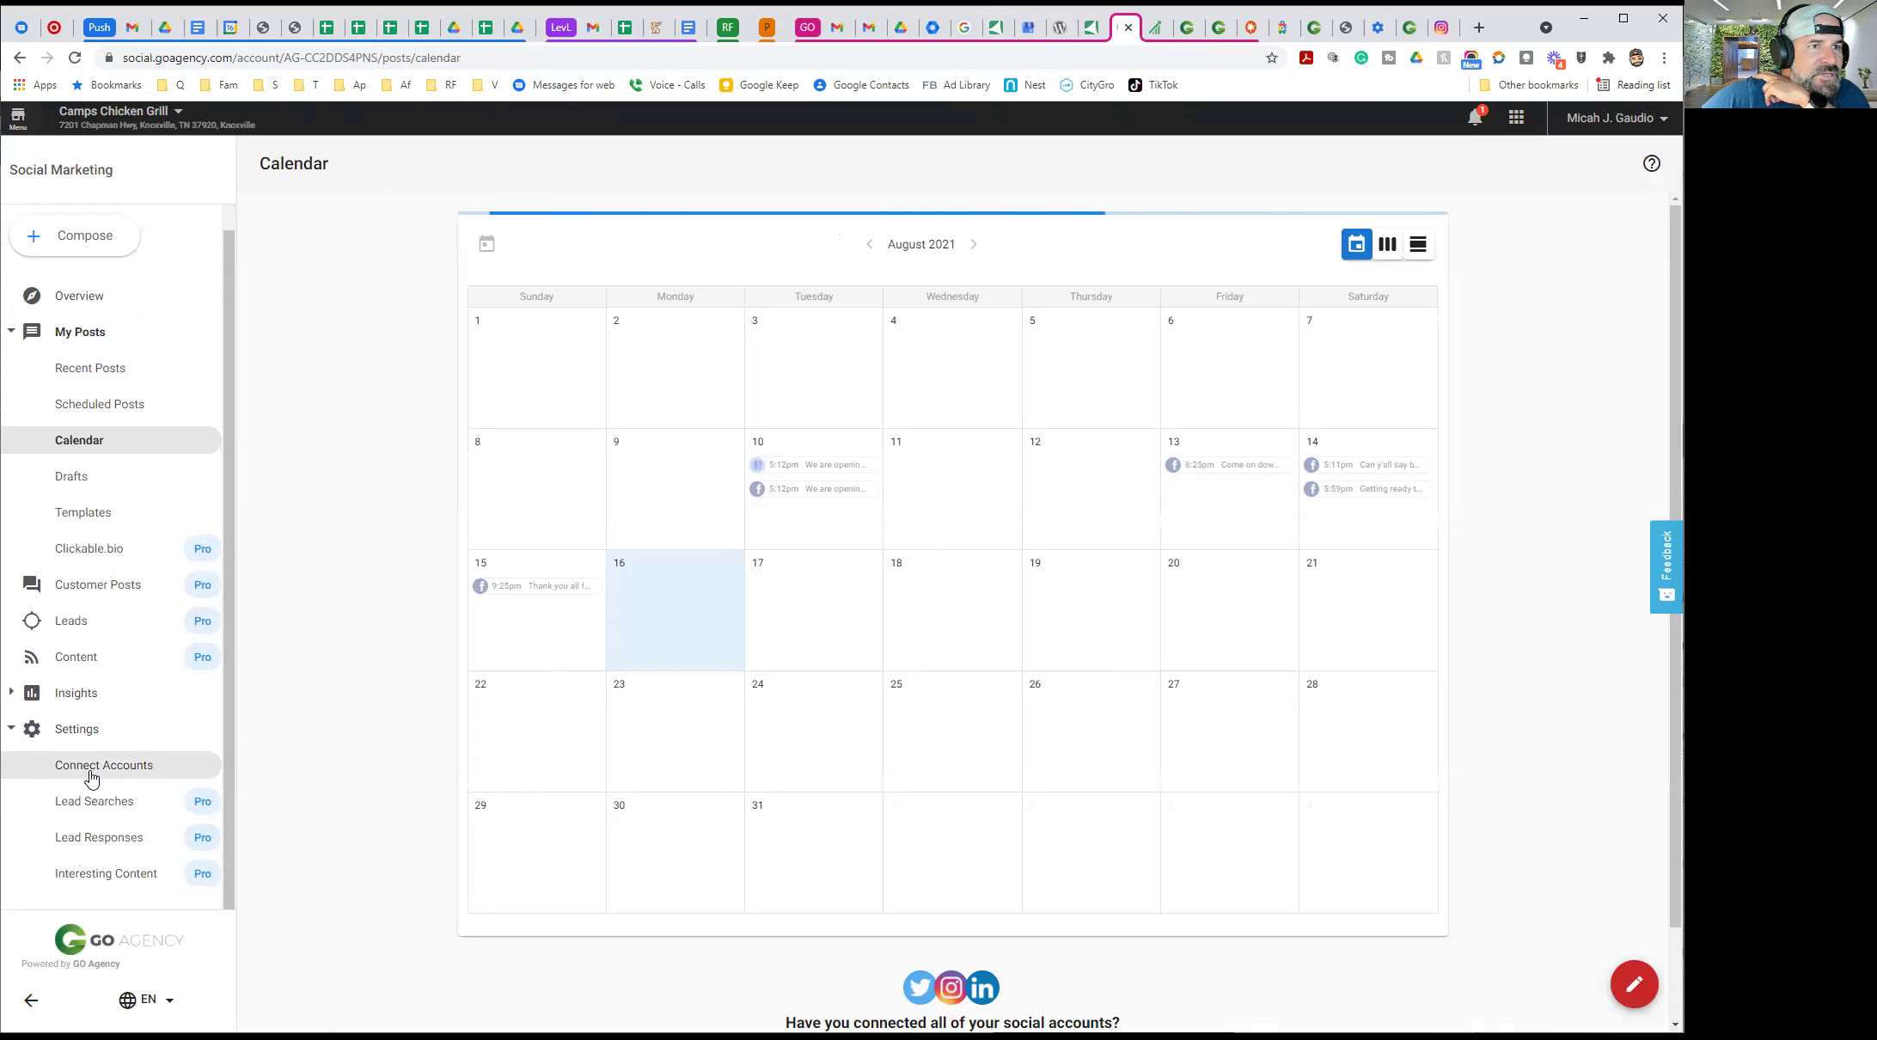
left_click(100, 404)
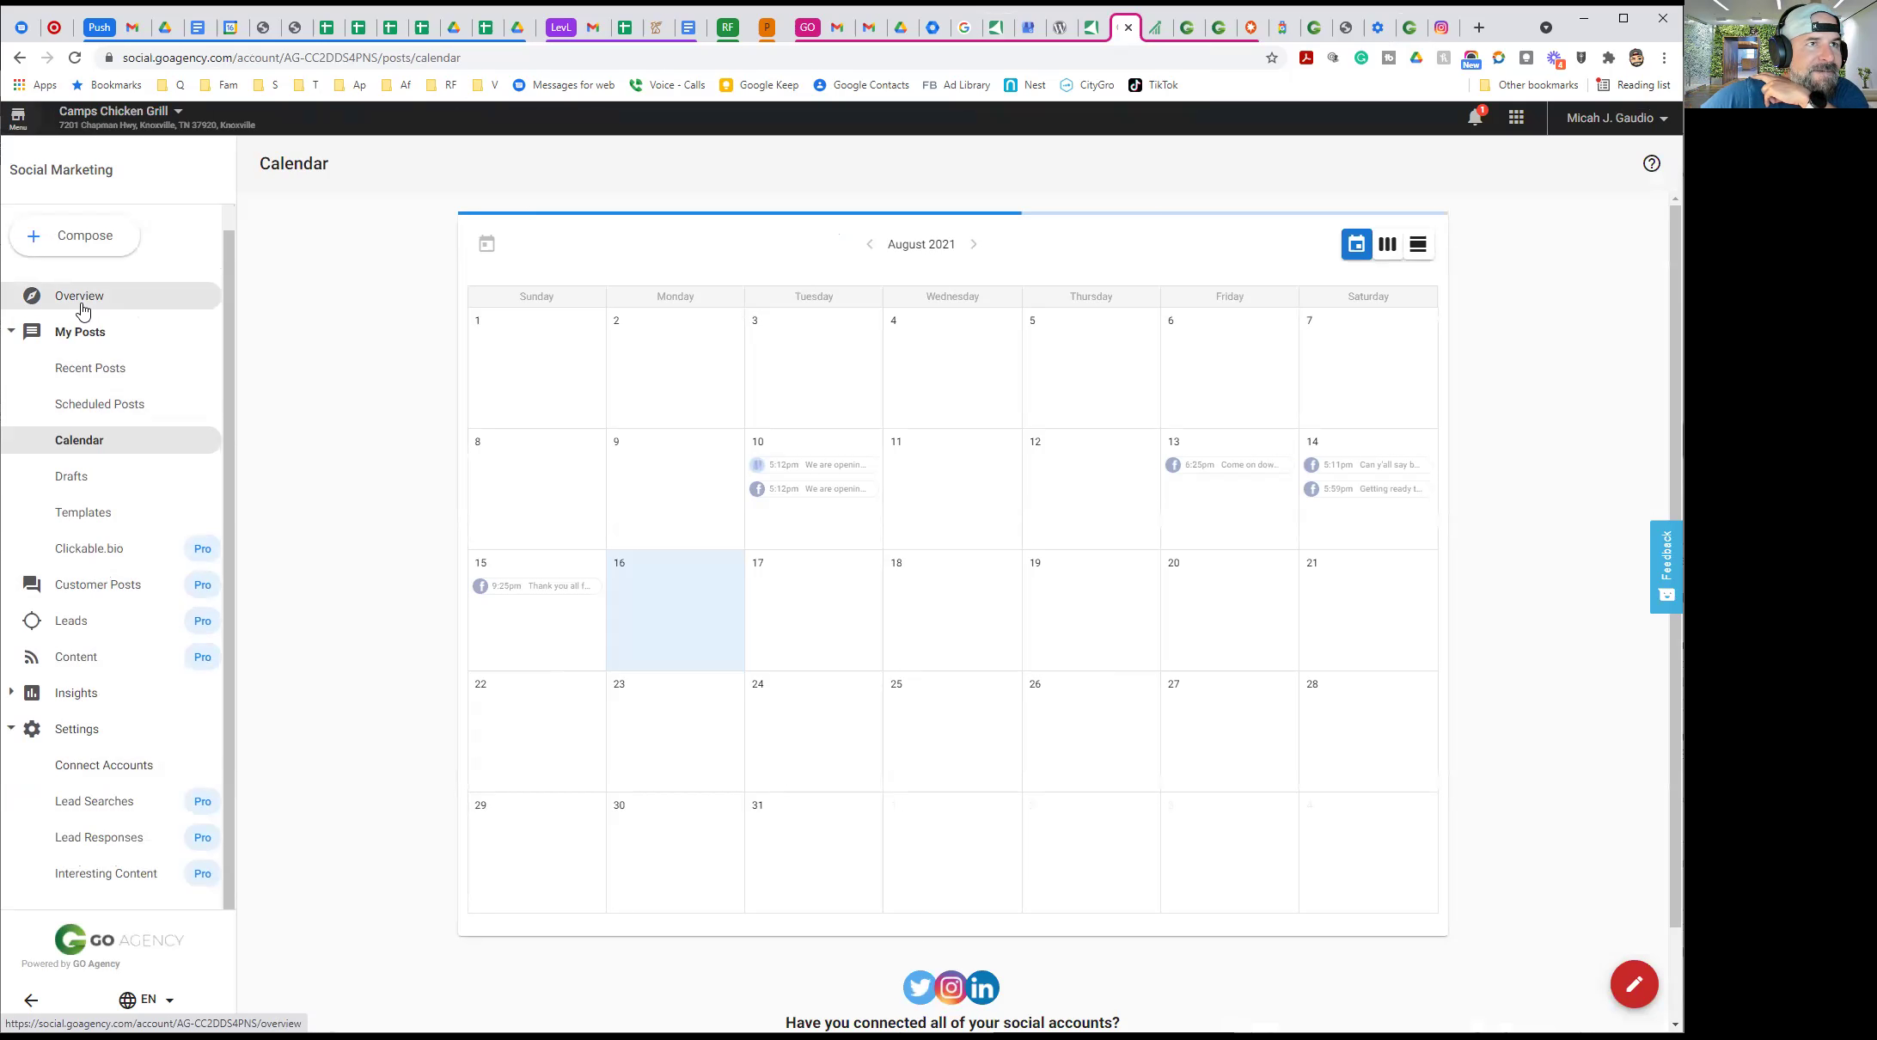
left_click(79, 331)
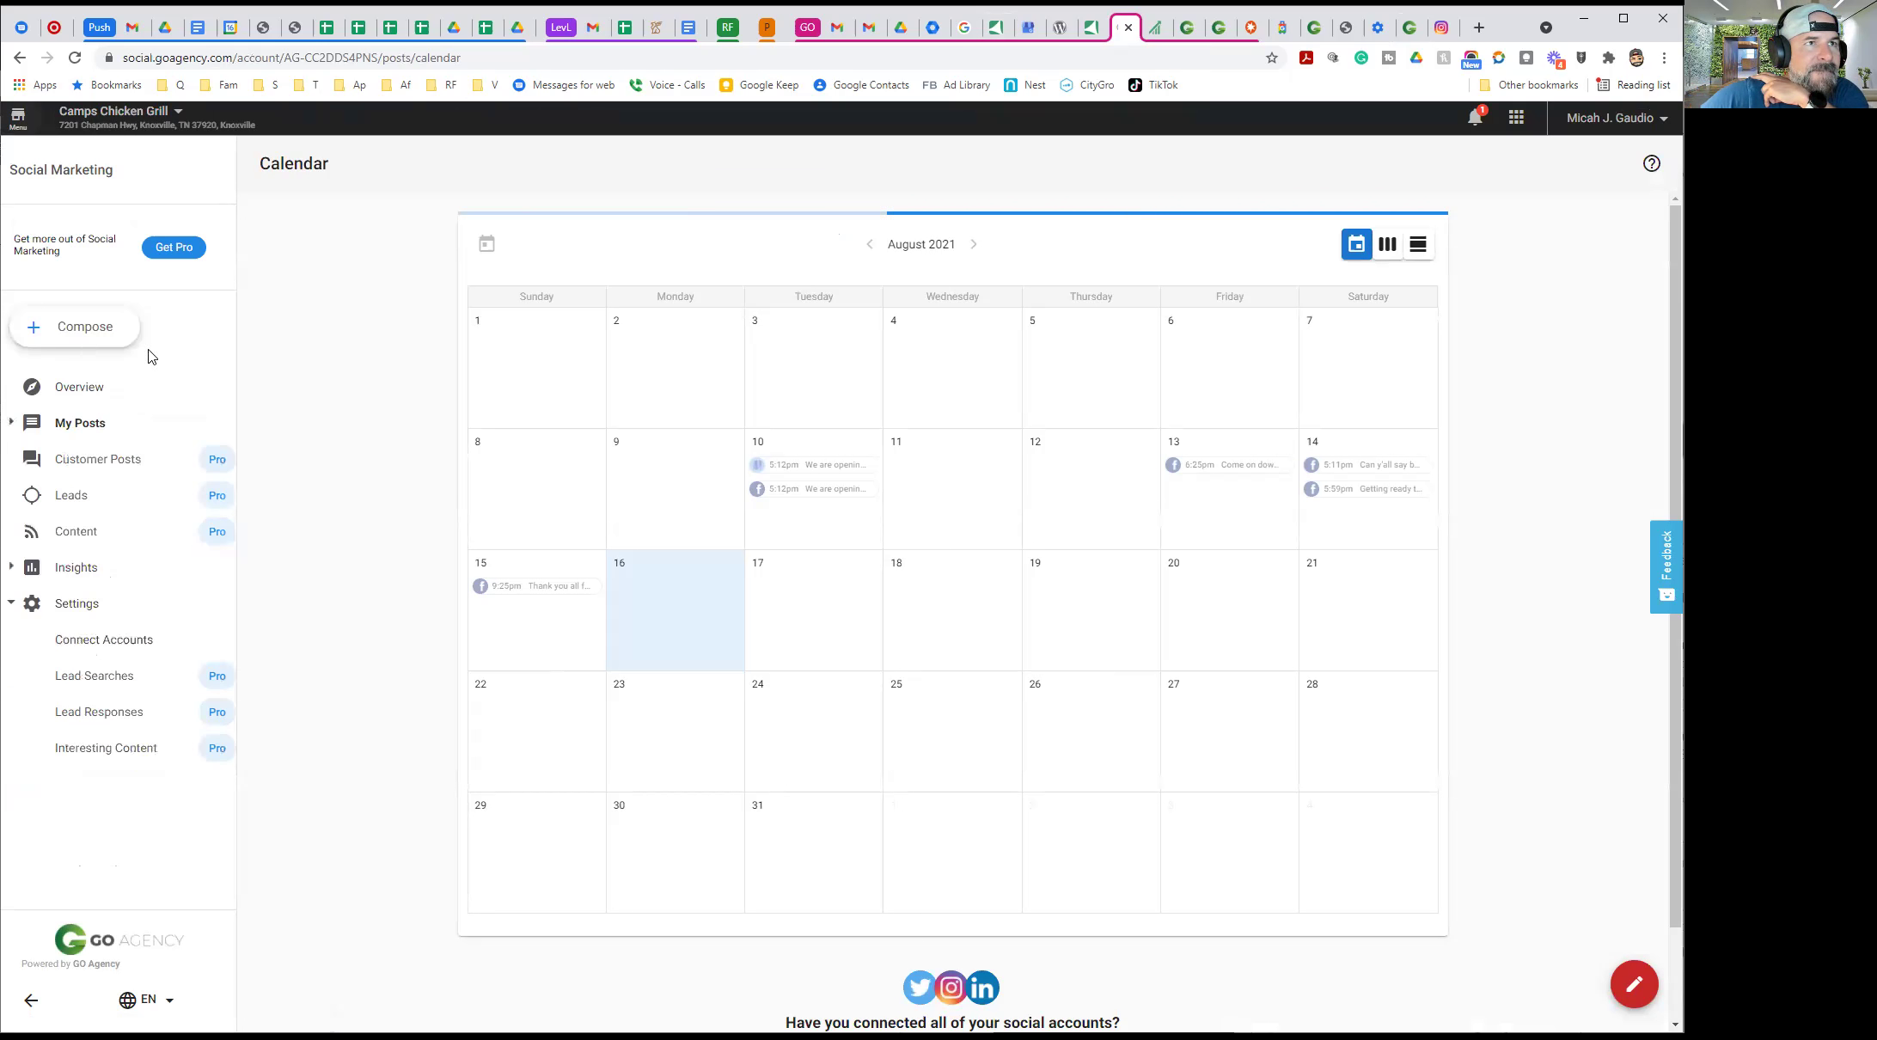
left_click(86, 399)
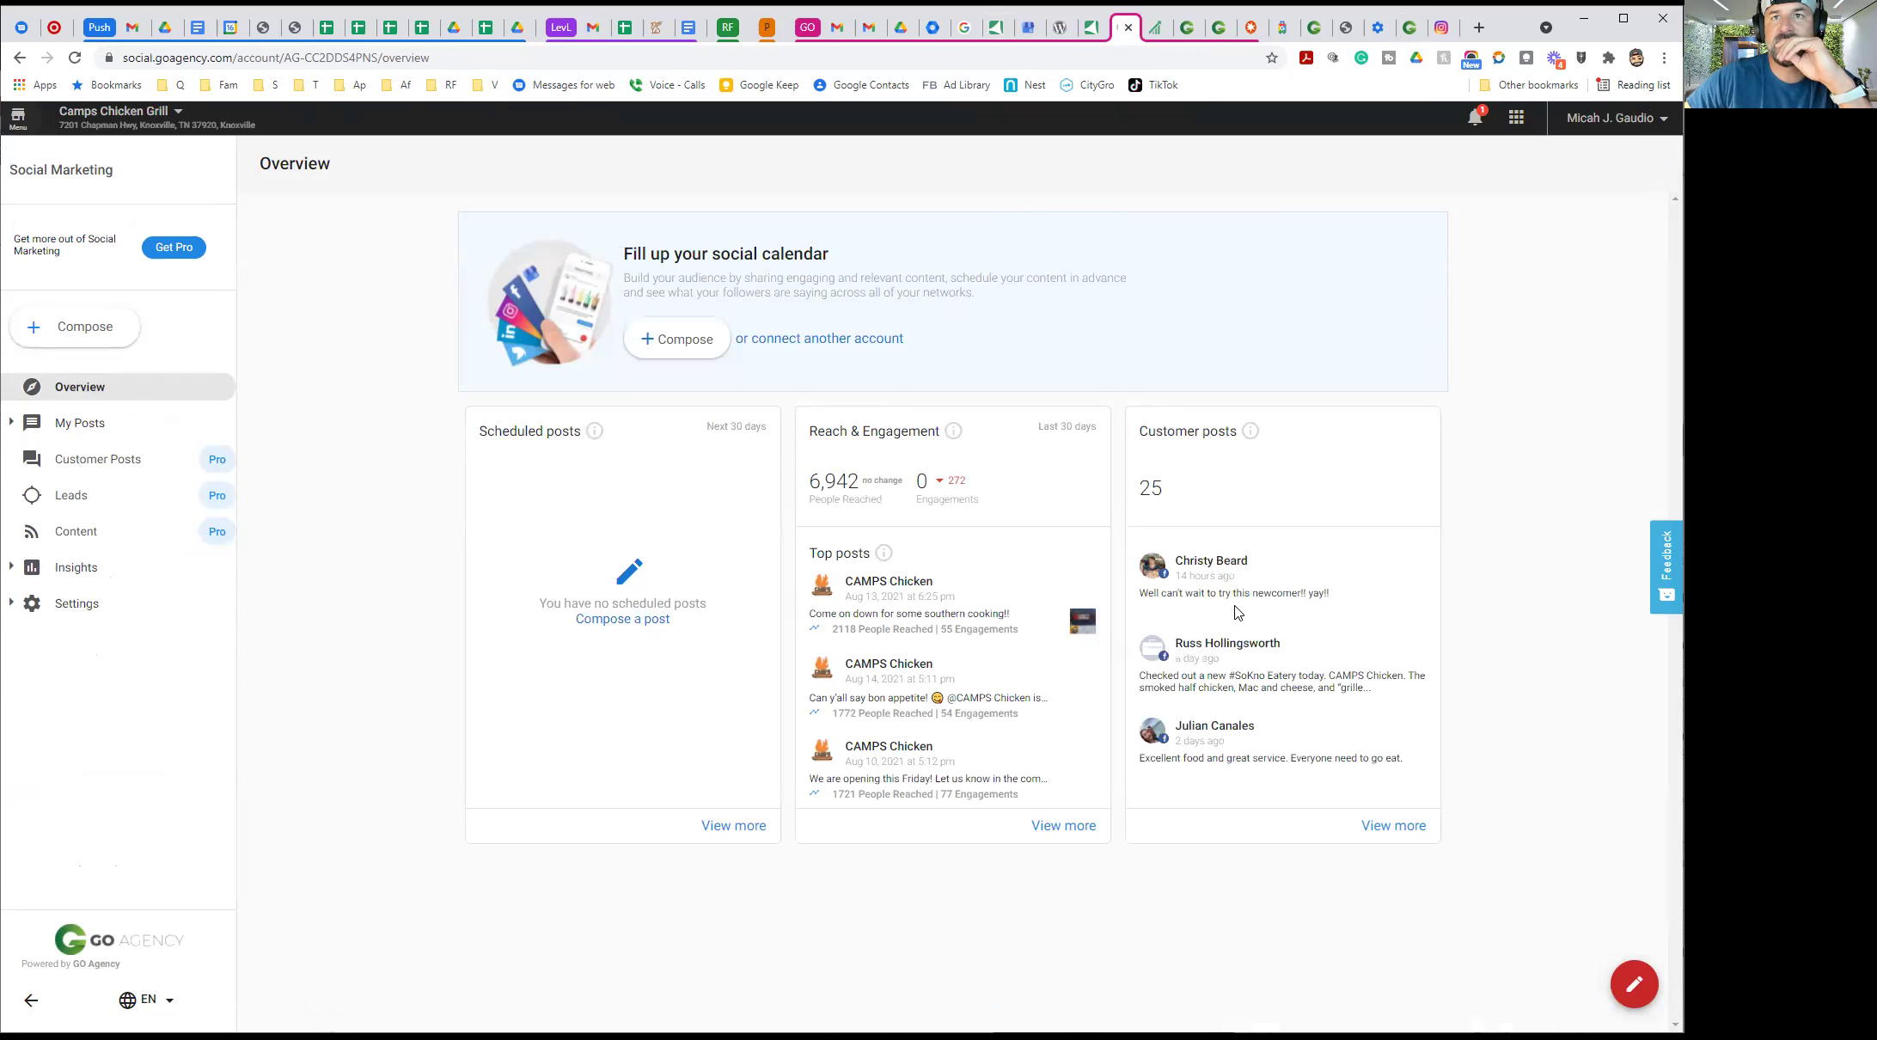
Dismiss the Pro upgrade popup and choose Reputation Management from the Menu's Products list
left_click(150, 464)
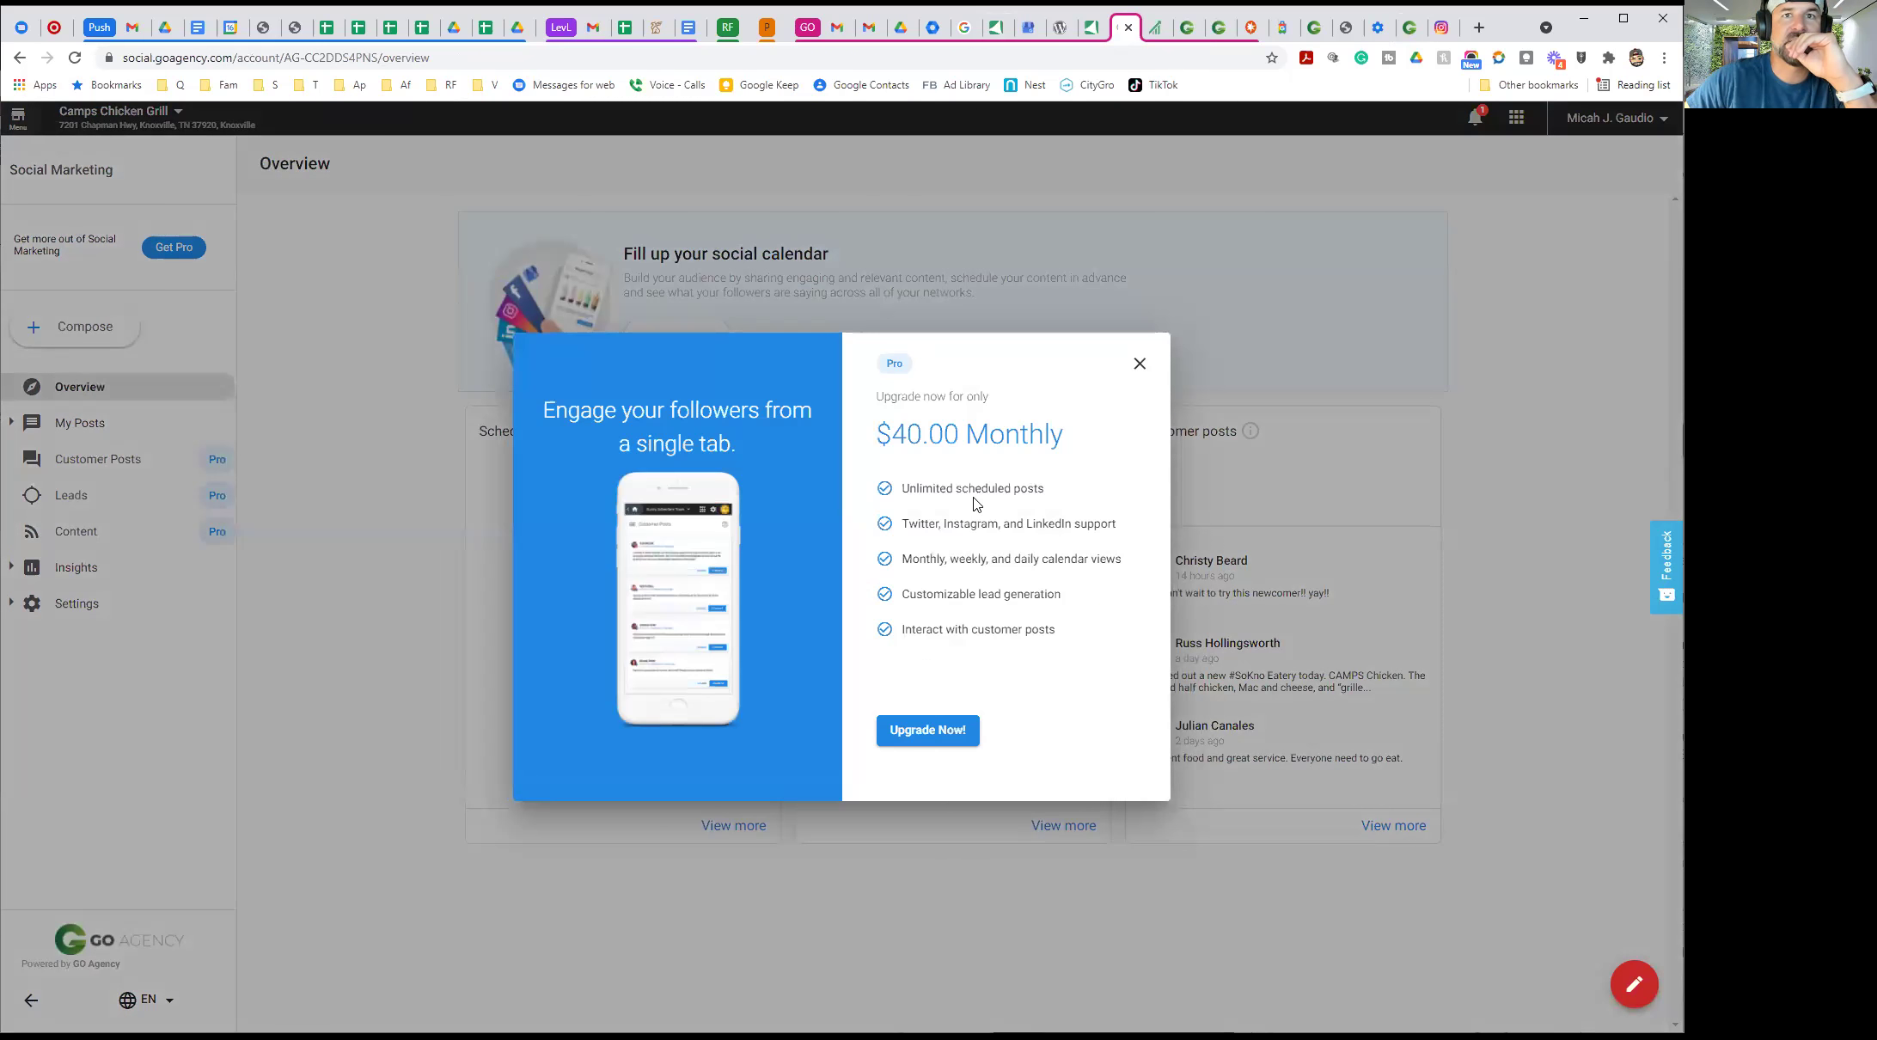
left_click(1139, 365)
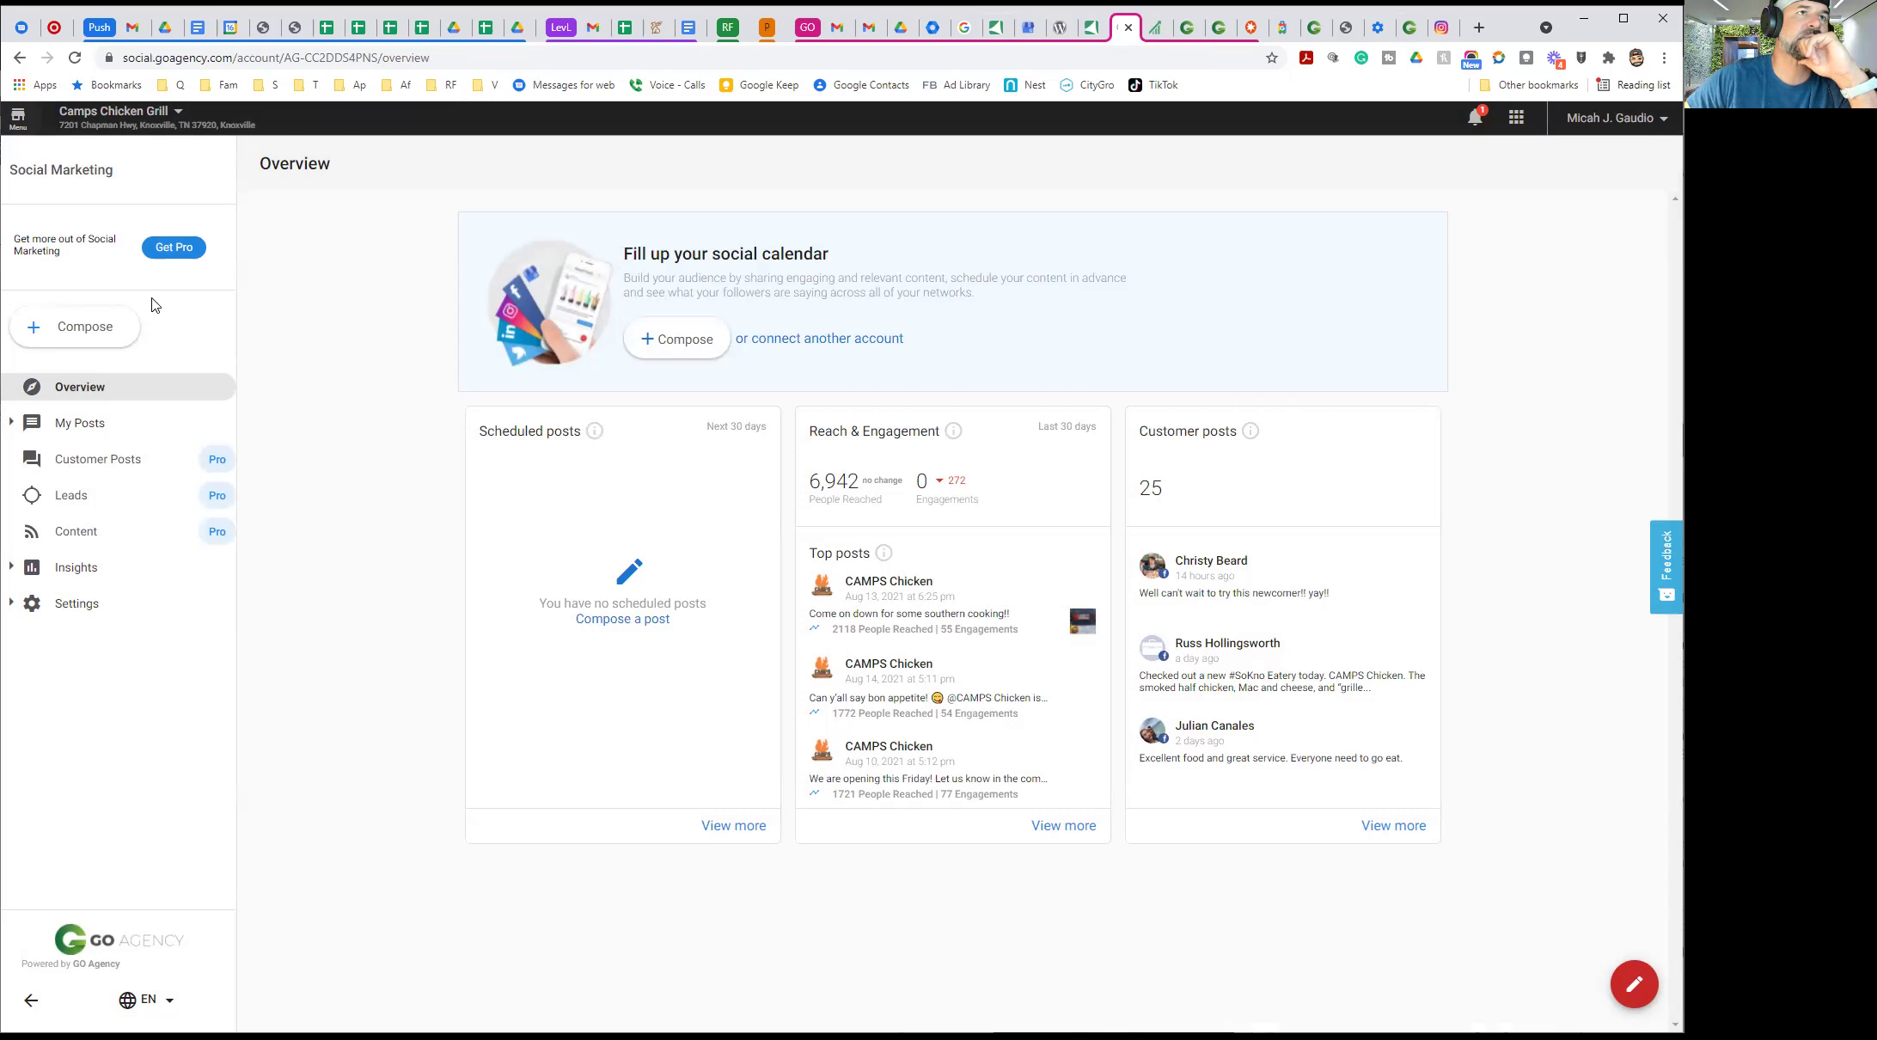
left_click(18, 121)
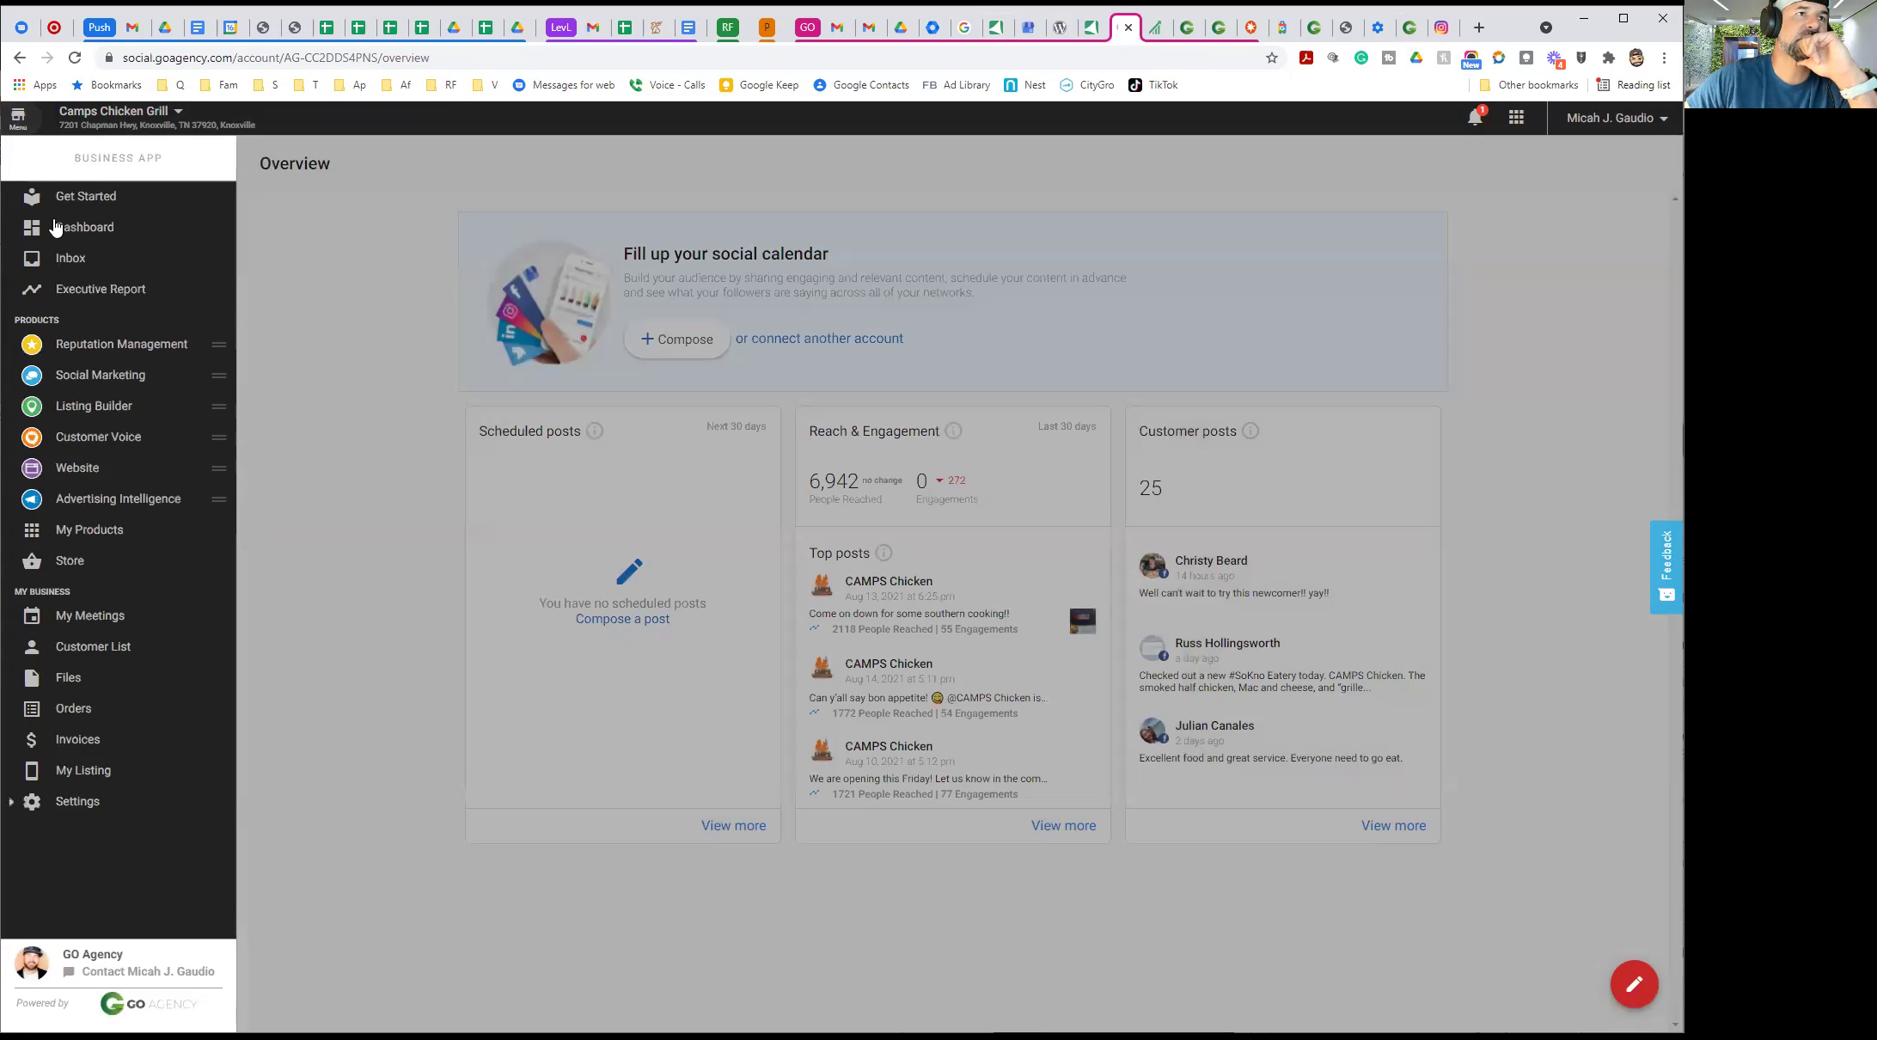
left_click(75, 352)
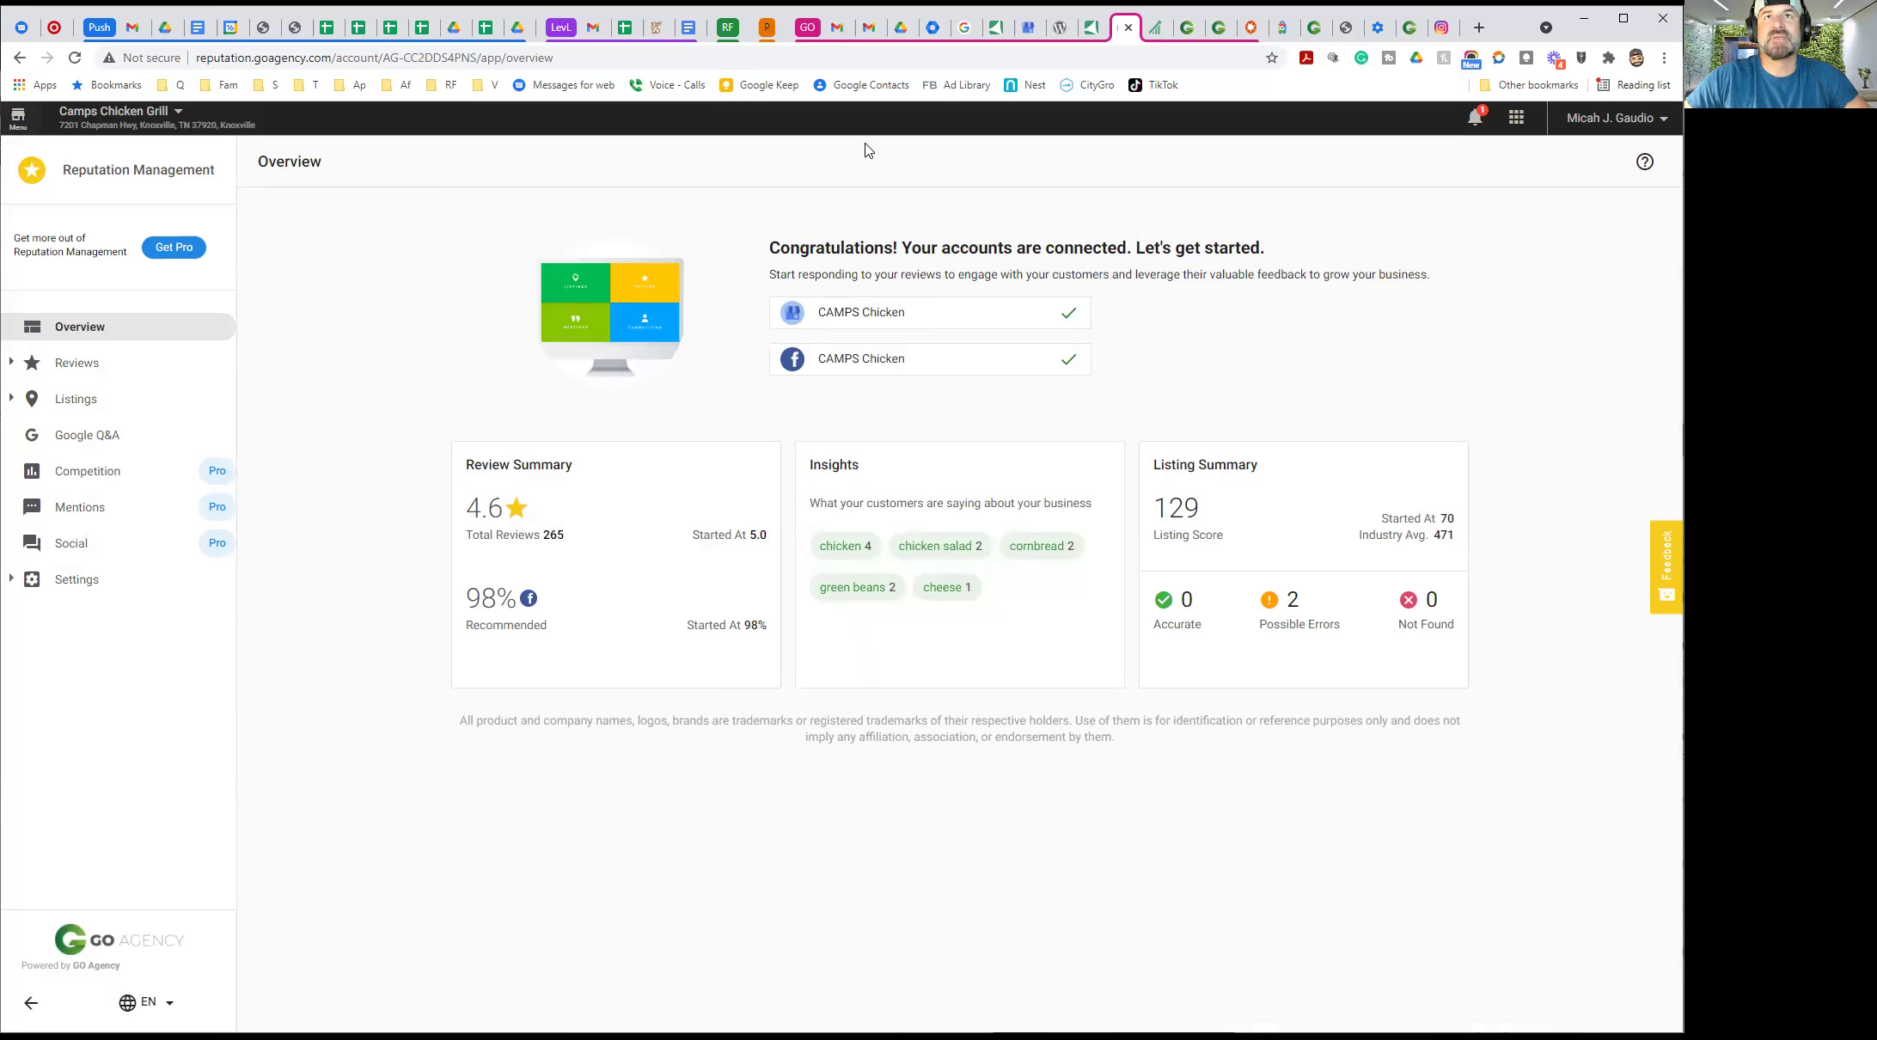
left_click(1028, 27)
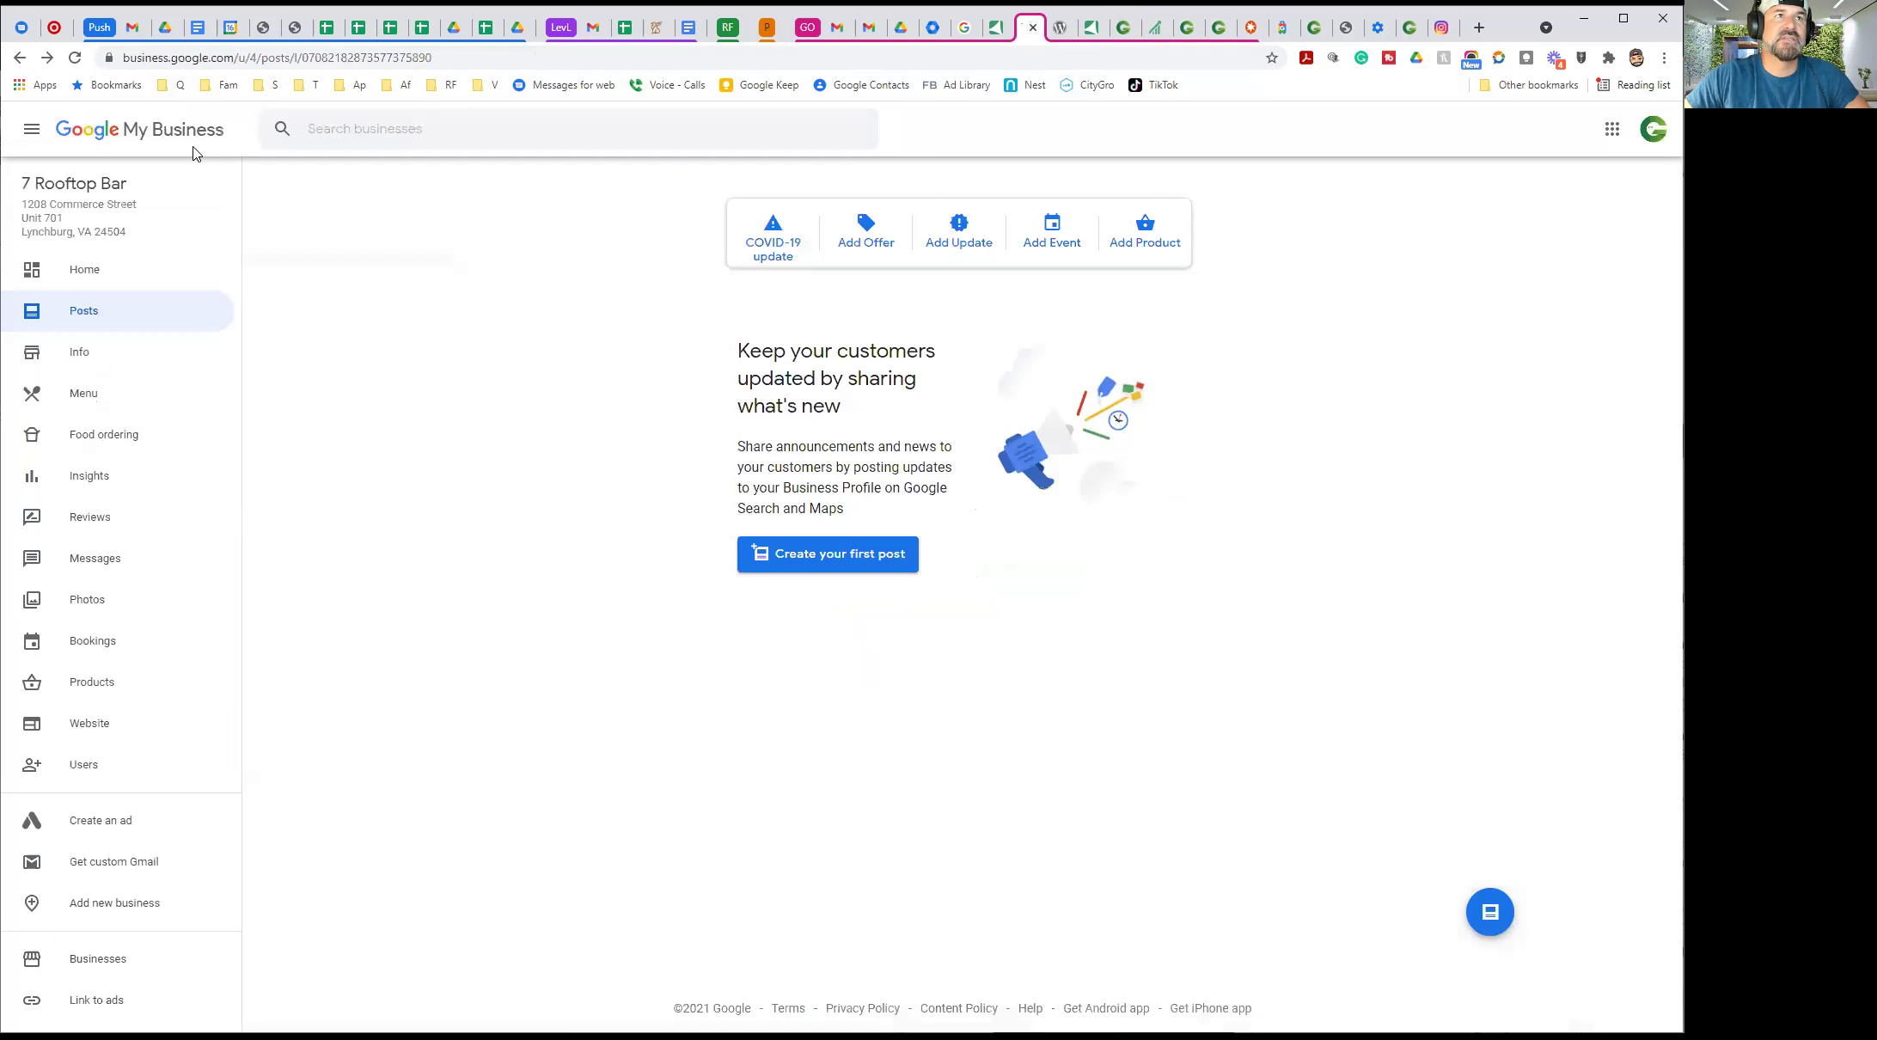
left_click(373, 126)
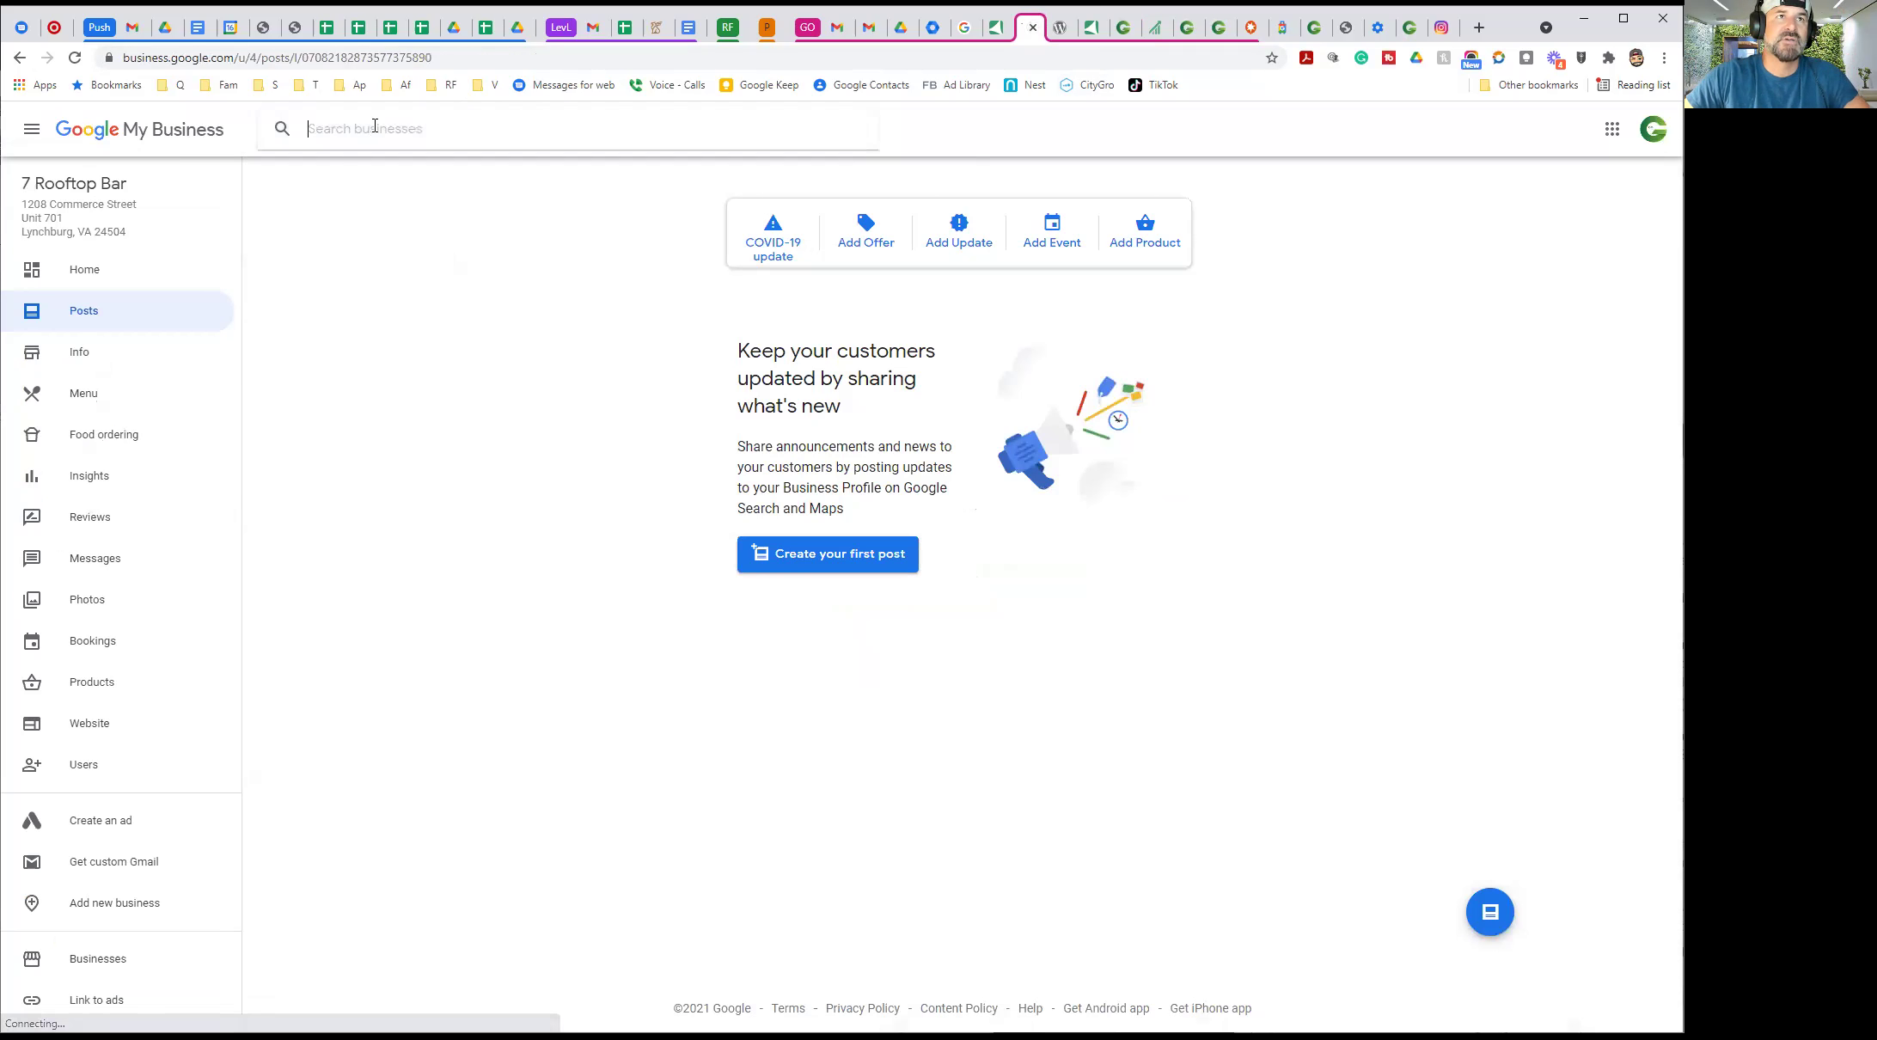
type("camp")
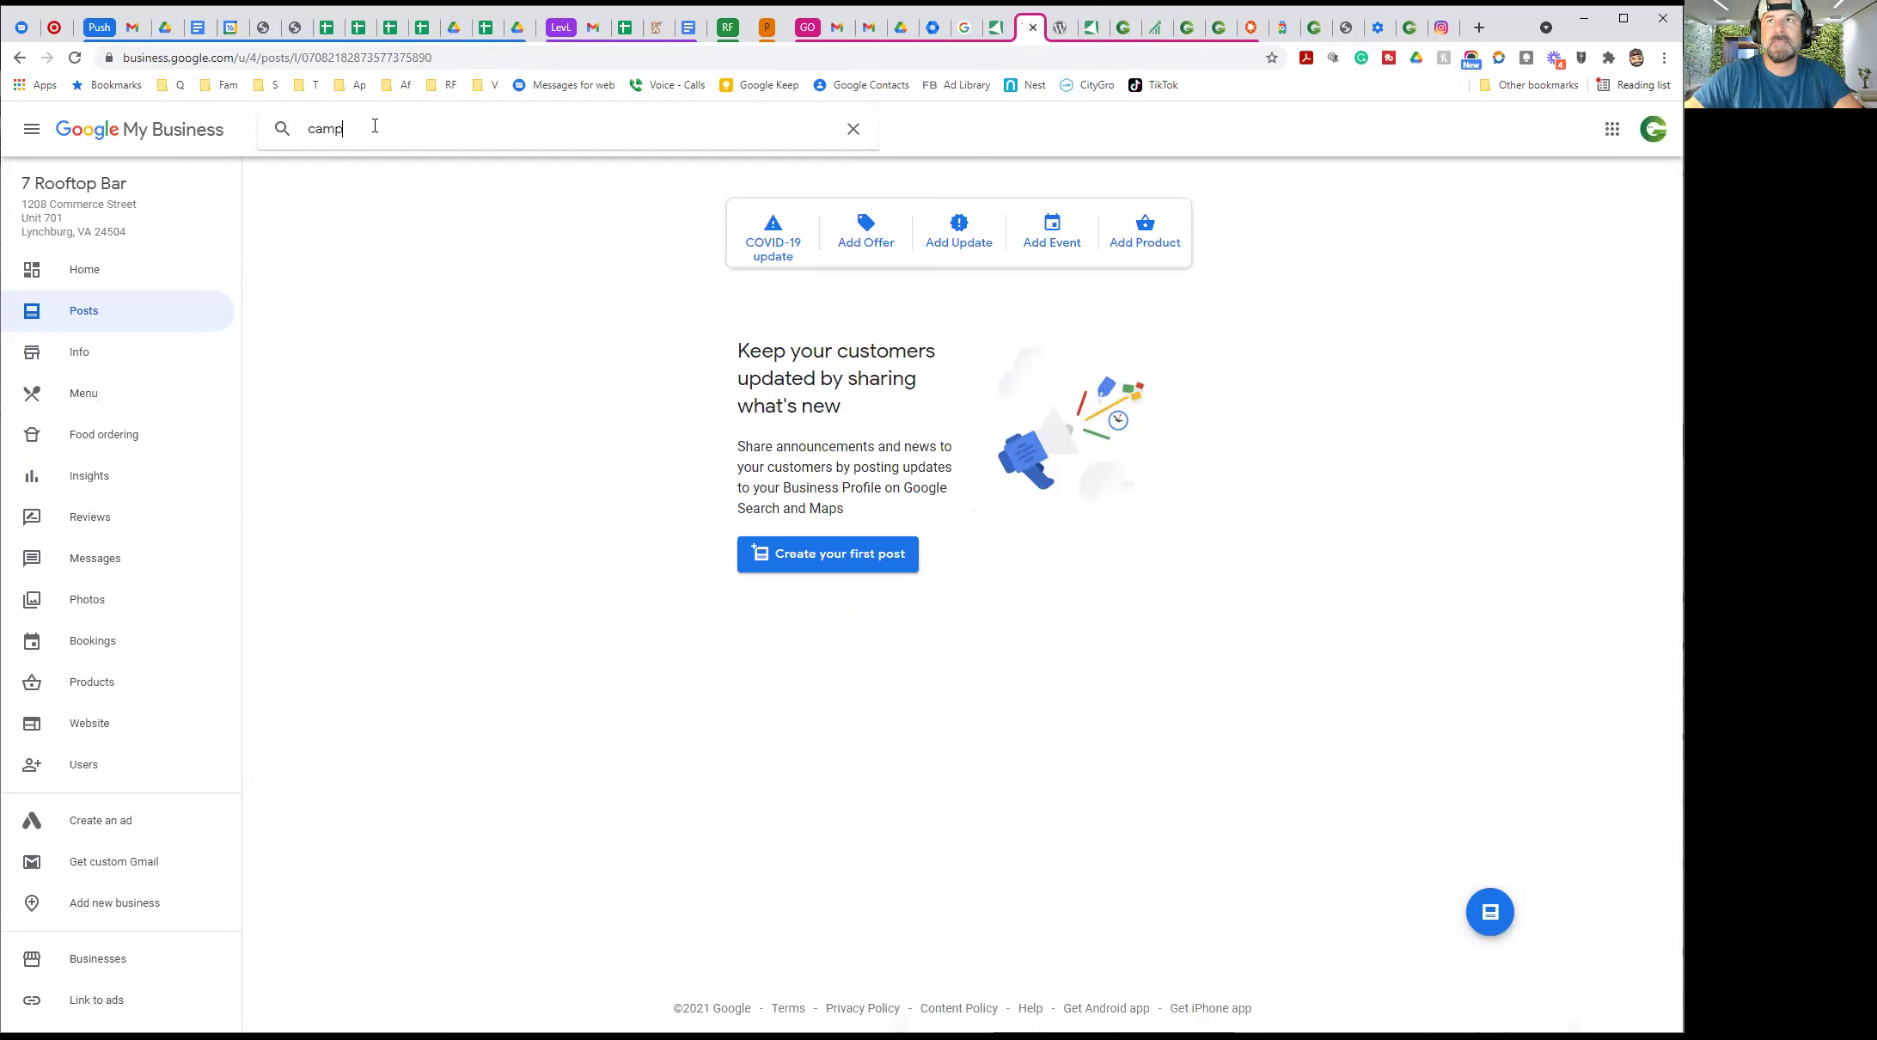
left_click(1652, 137)
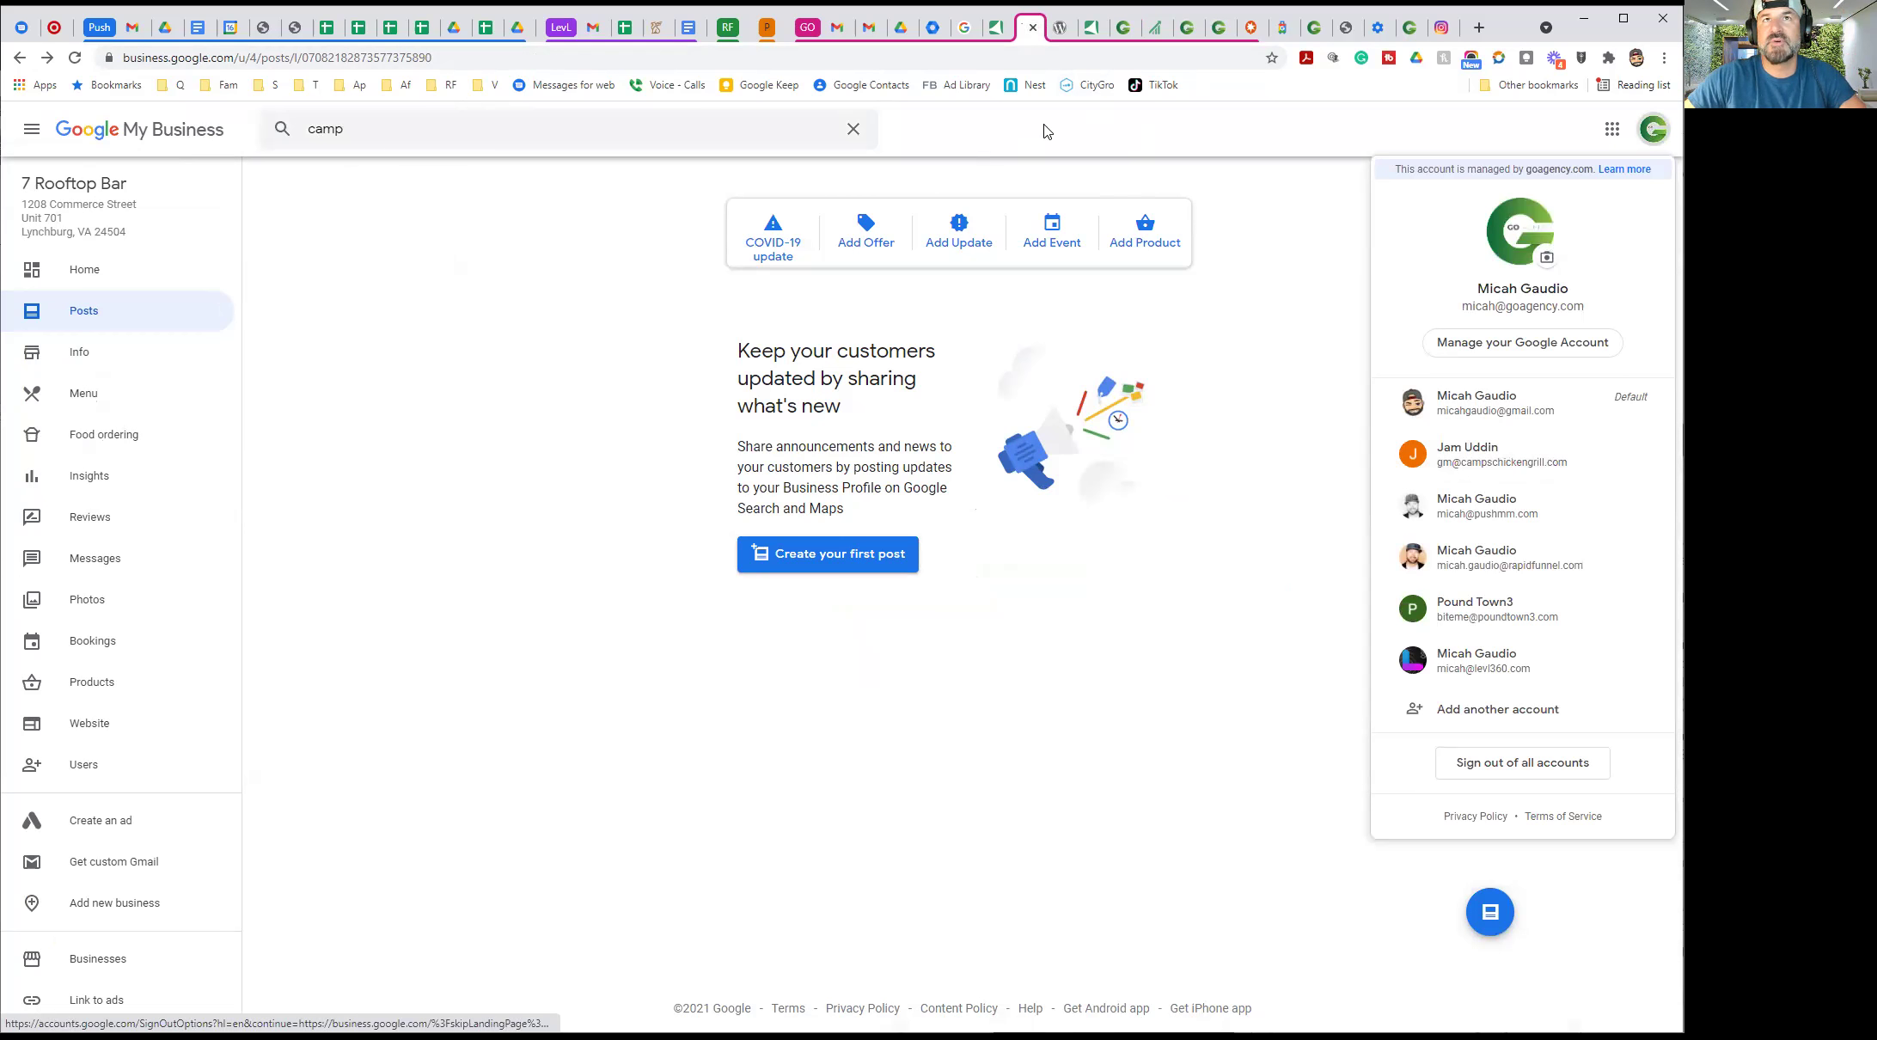
left_click(1123, 28)
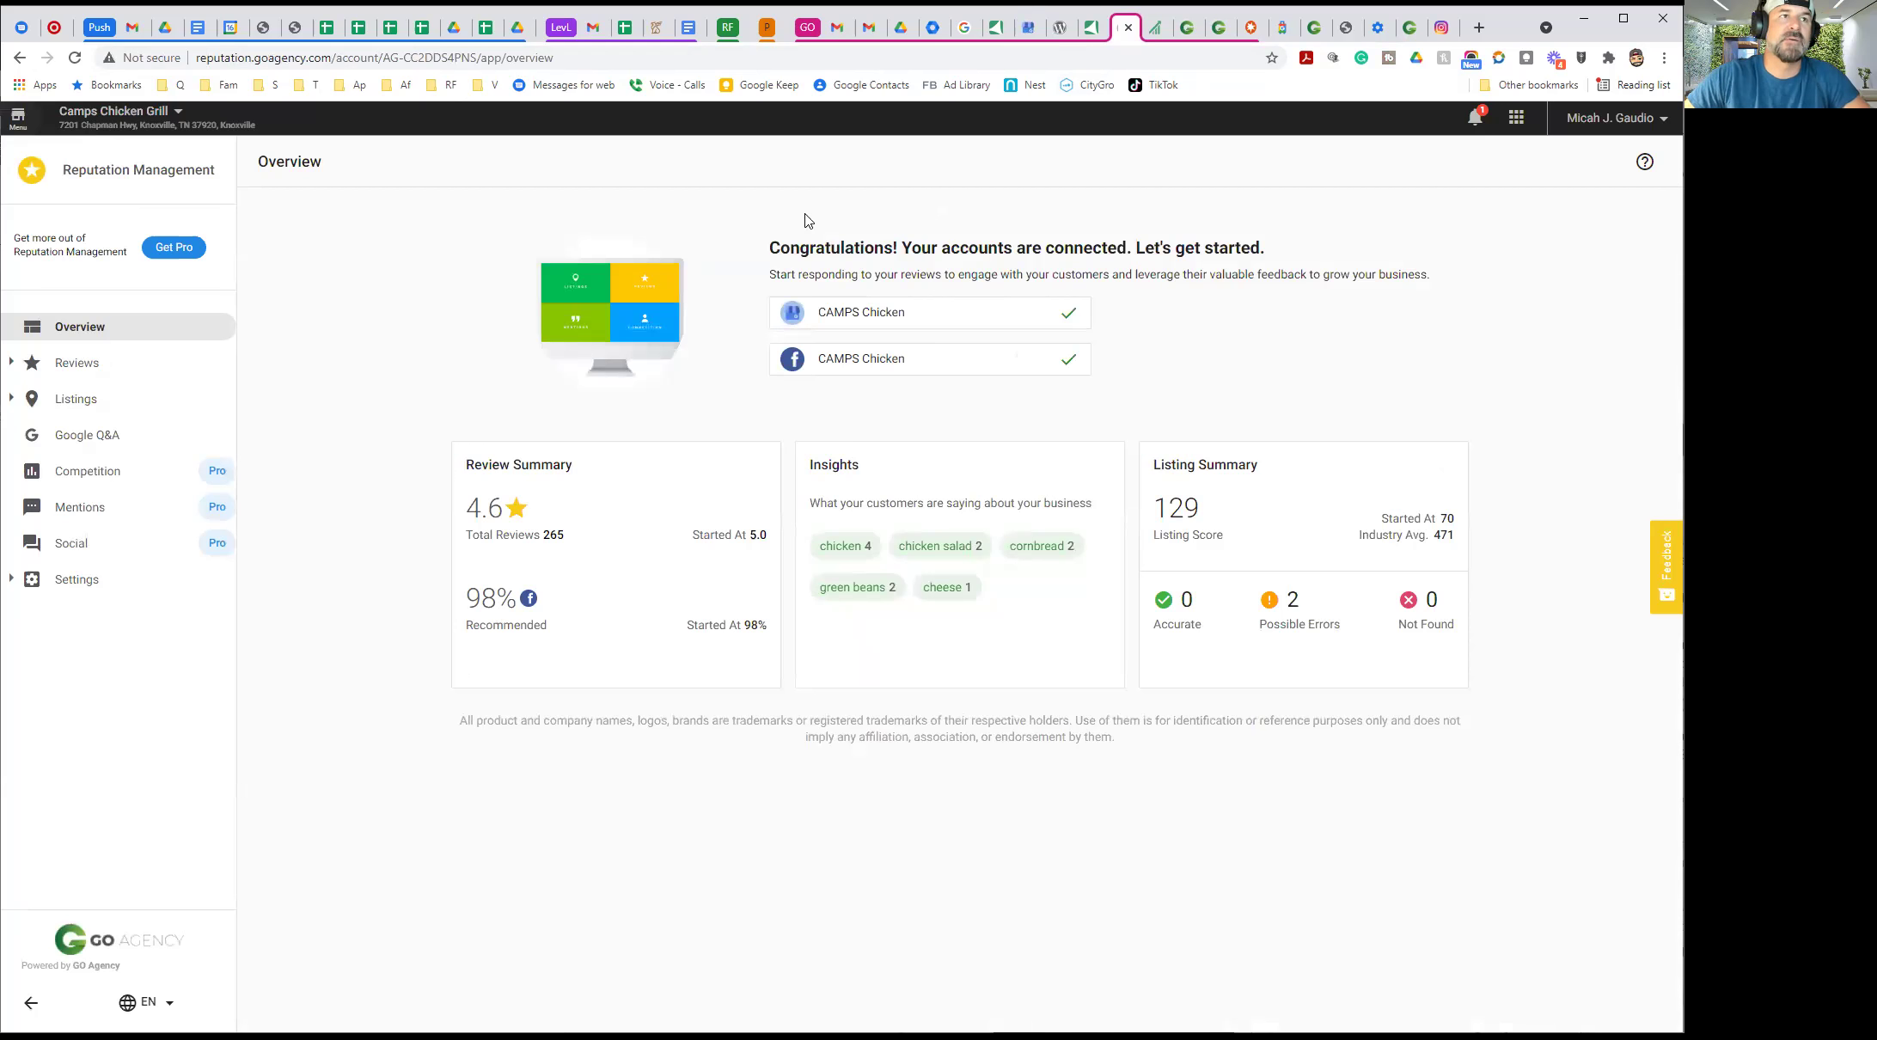
In Reviews, answer the newest five-star Google review with the 'We strive for 5-stars' suggested reply
left_click(78, 371)
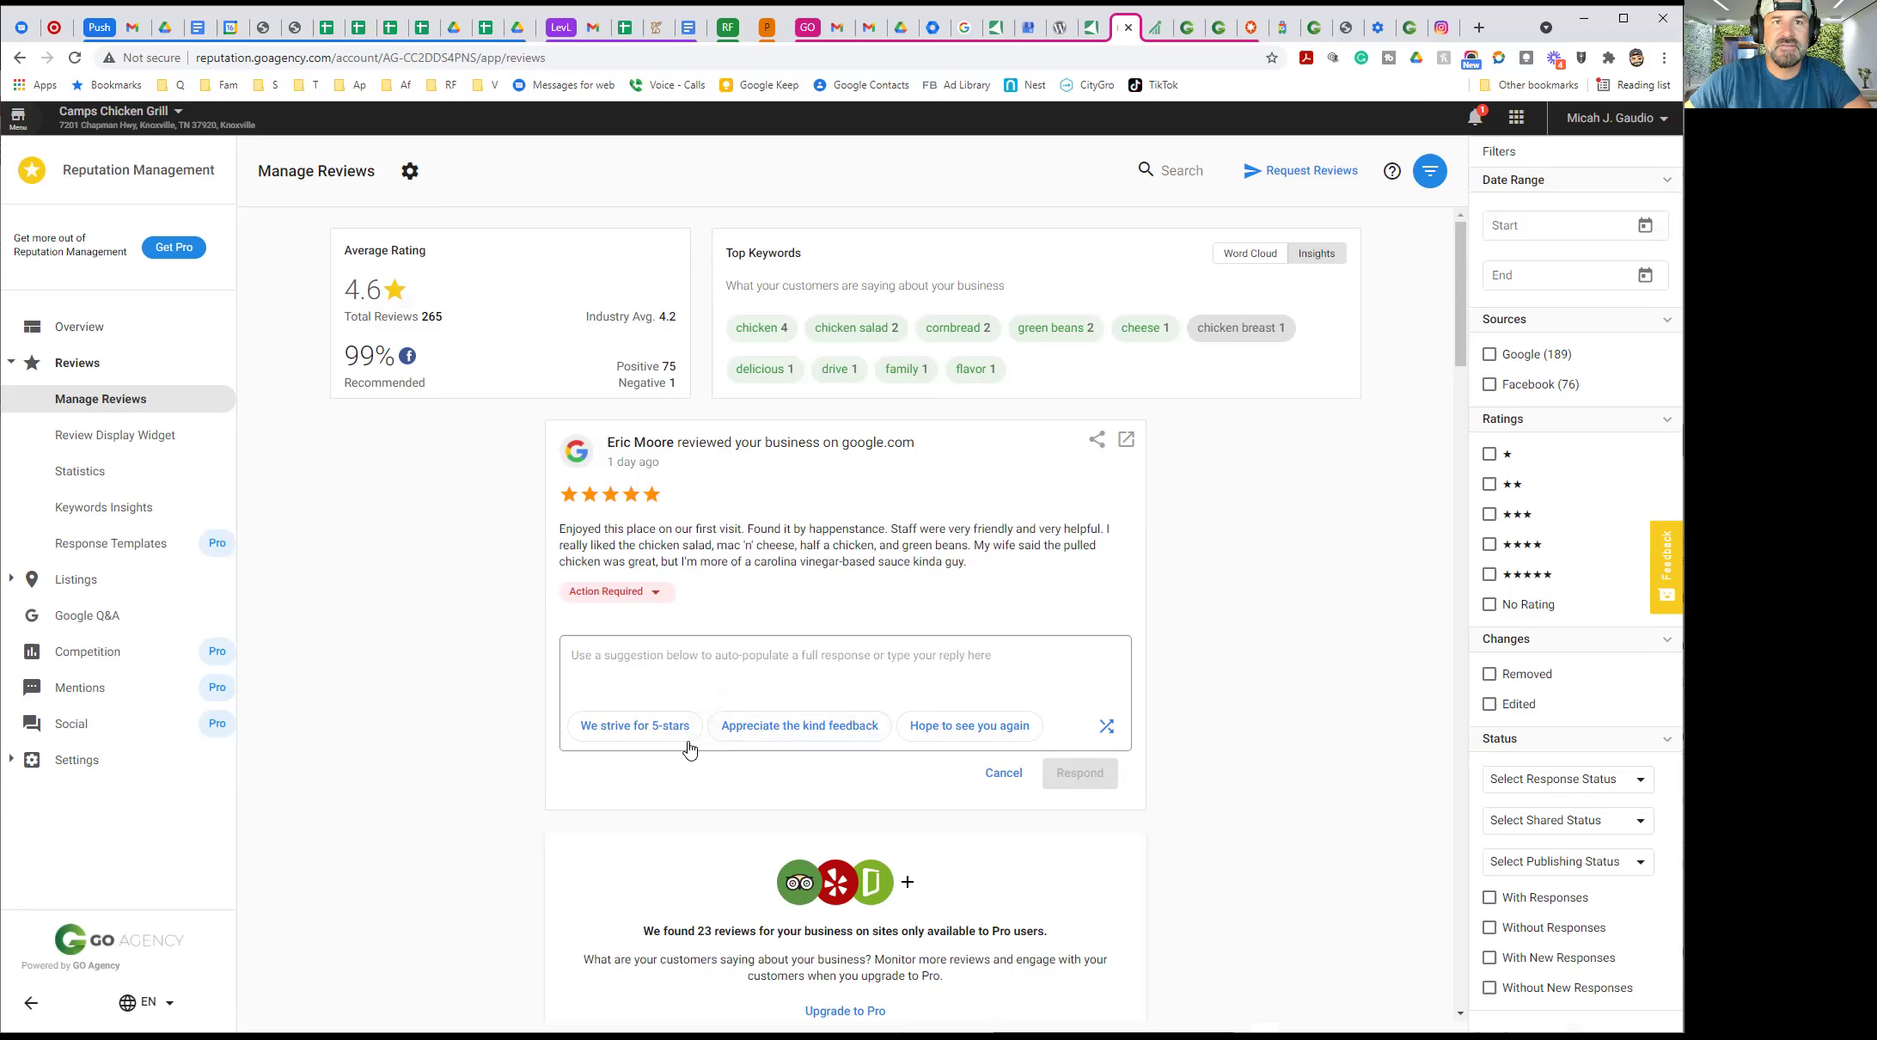
left_click(627, 727)
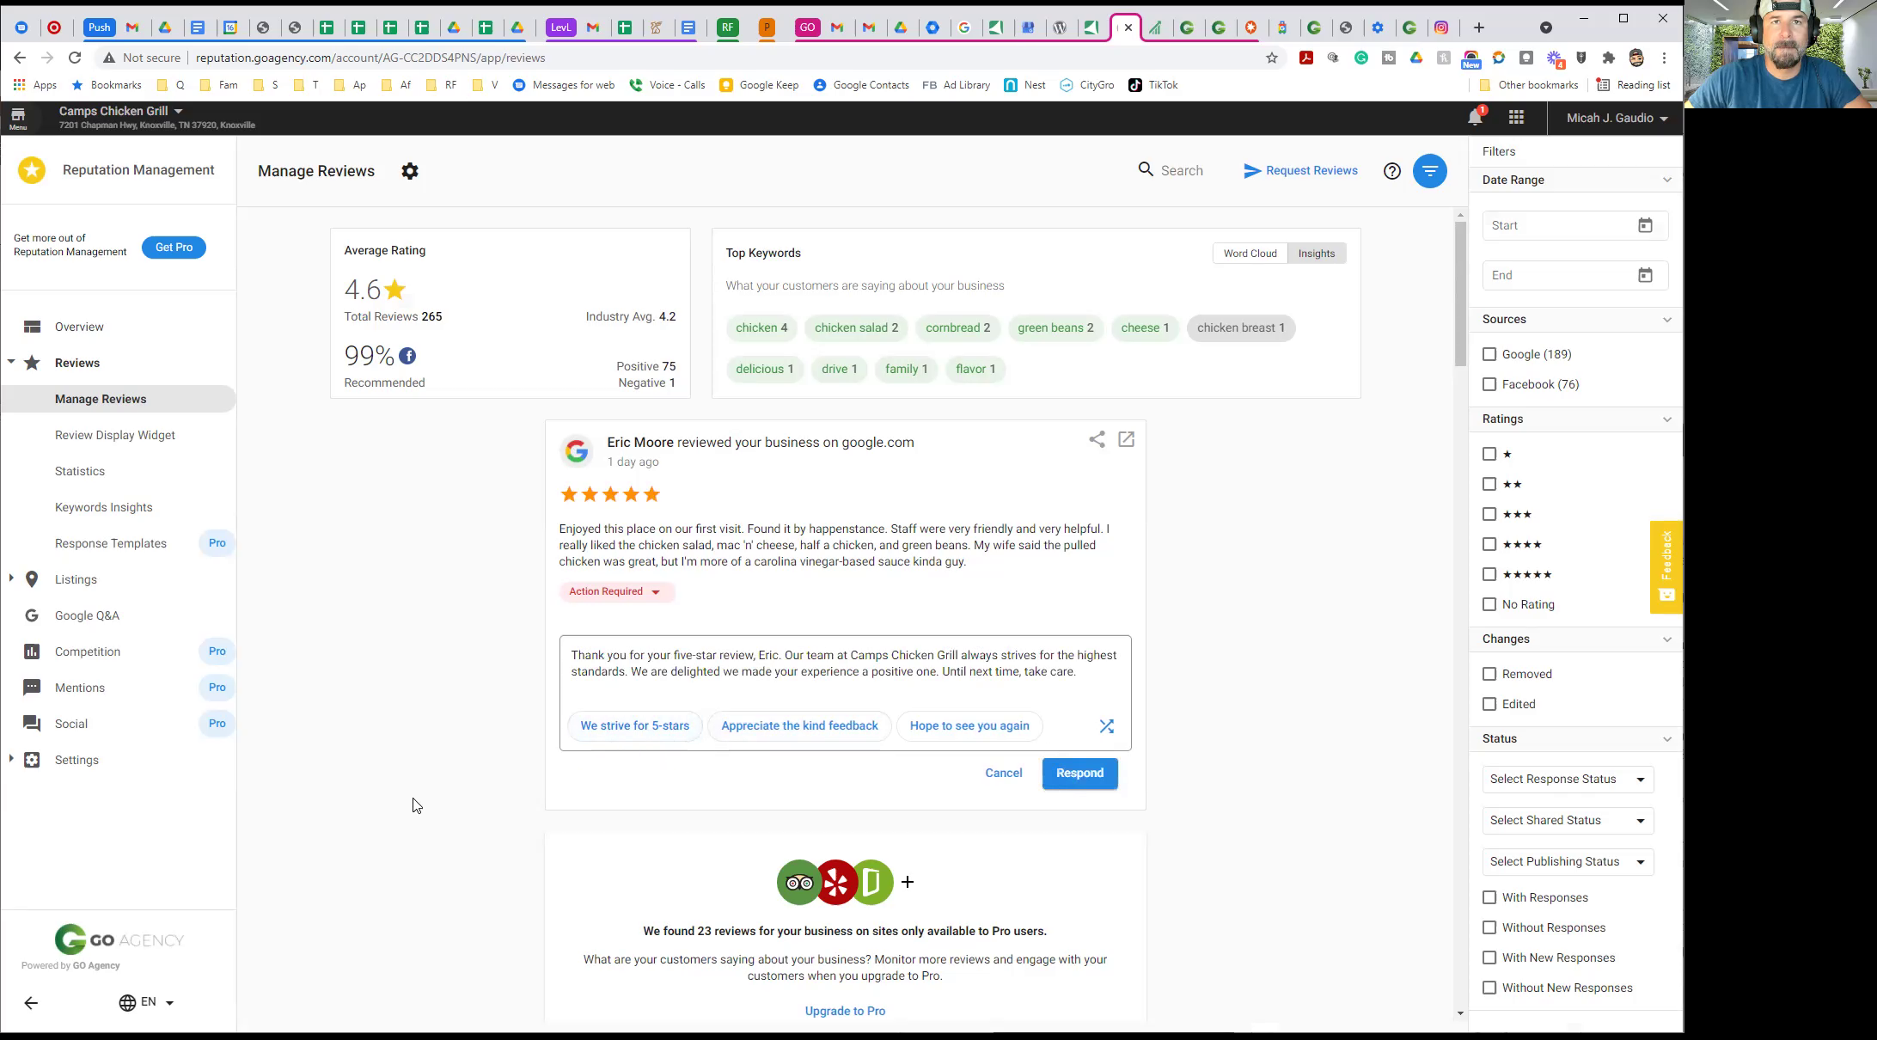
left_click(808, 735)
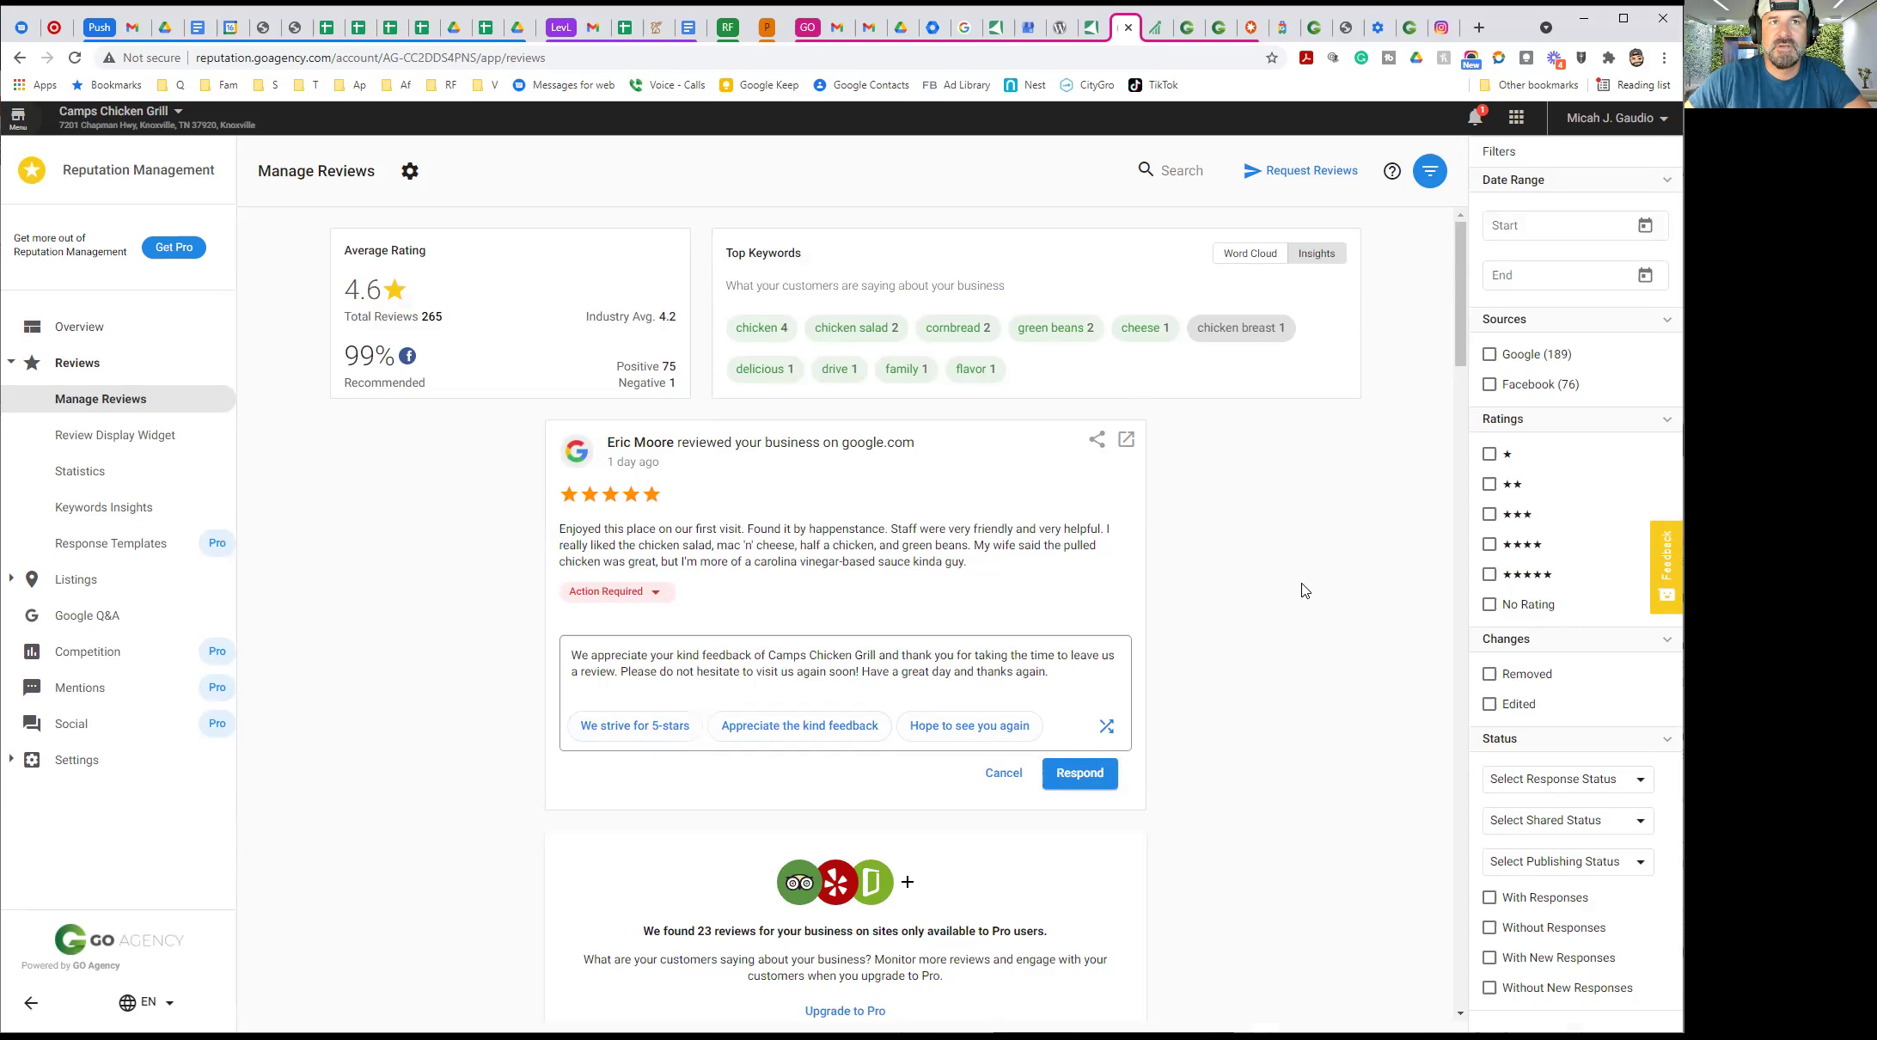
left_click(989, 726)
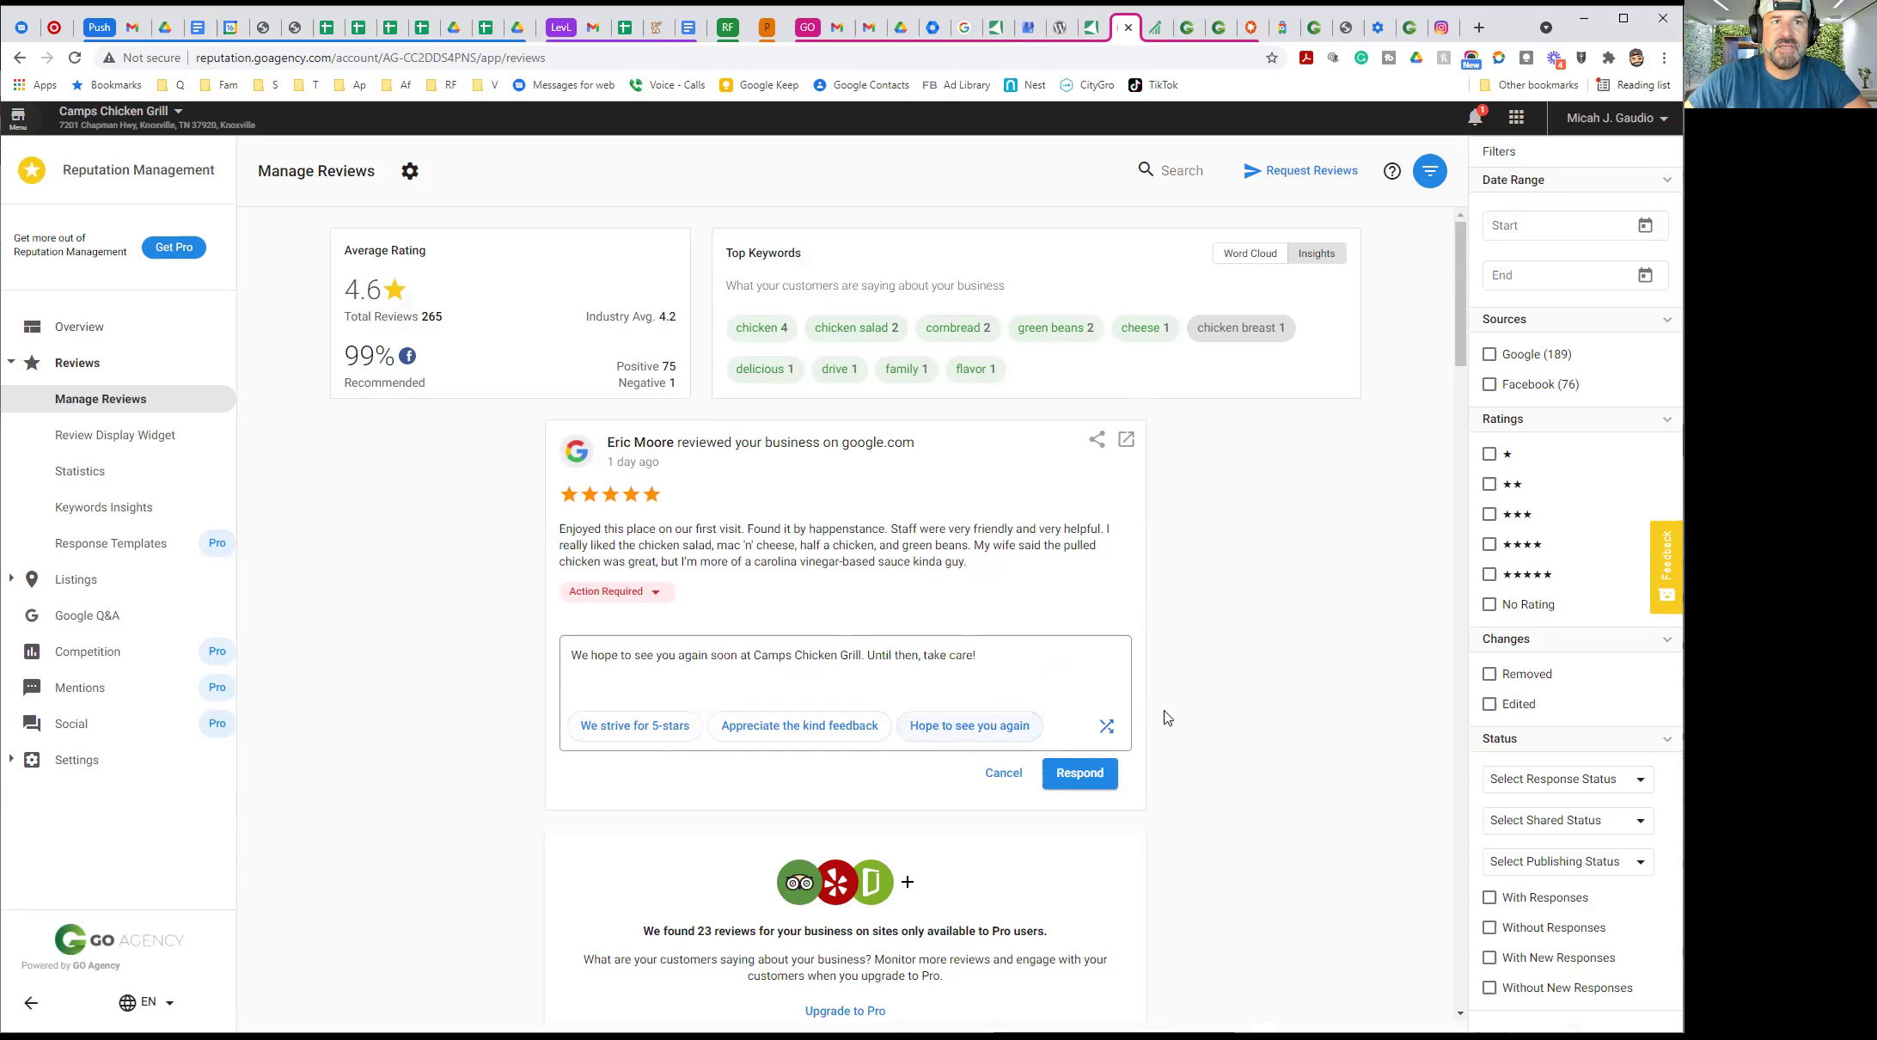
left_click(624, 726)
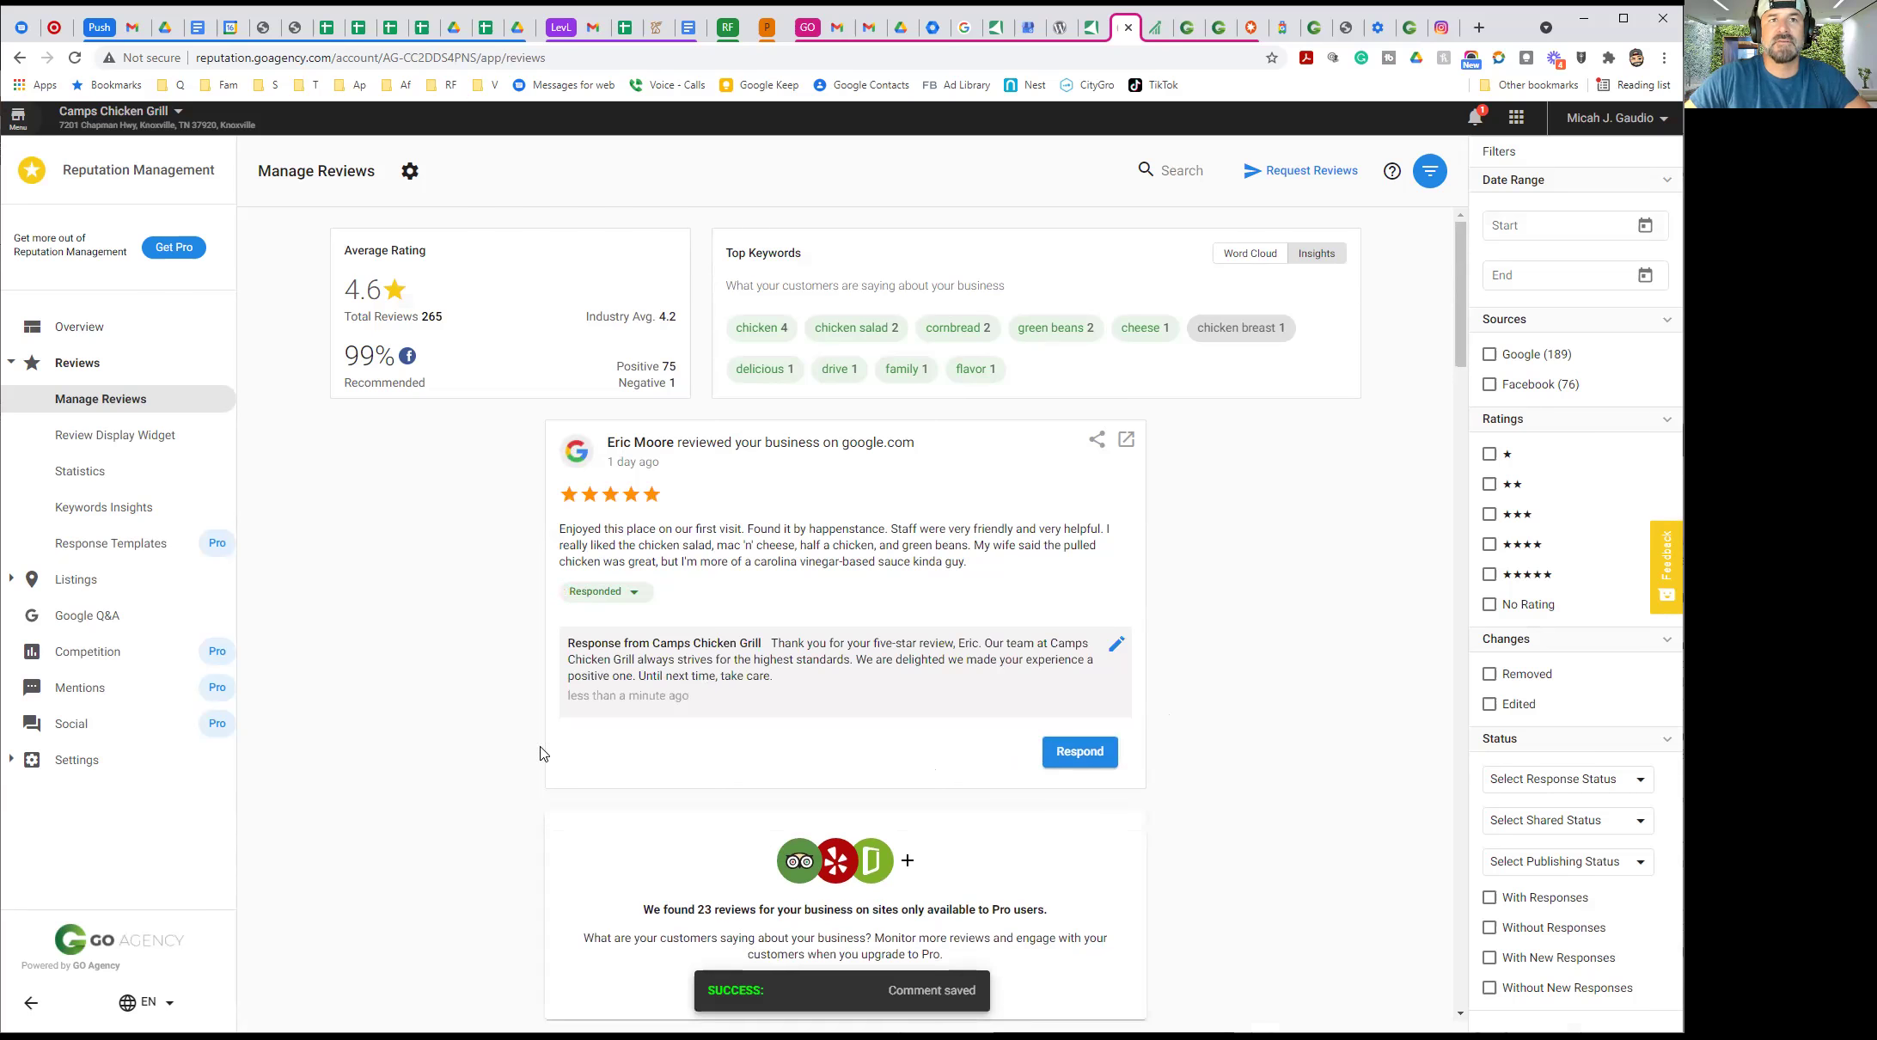
scroll(541, 754, "down", 4)
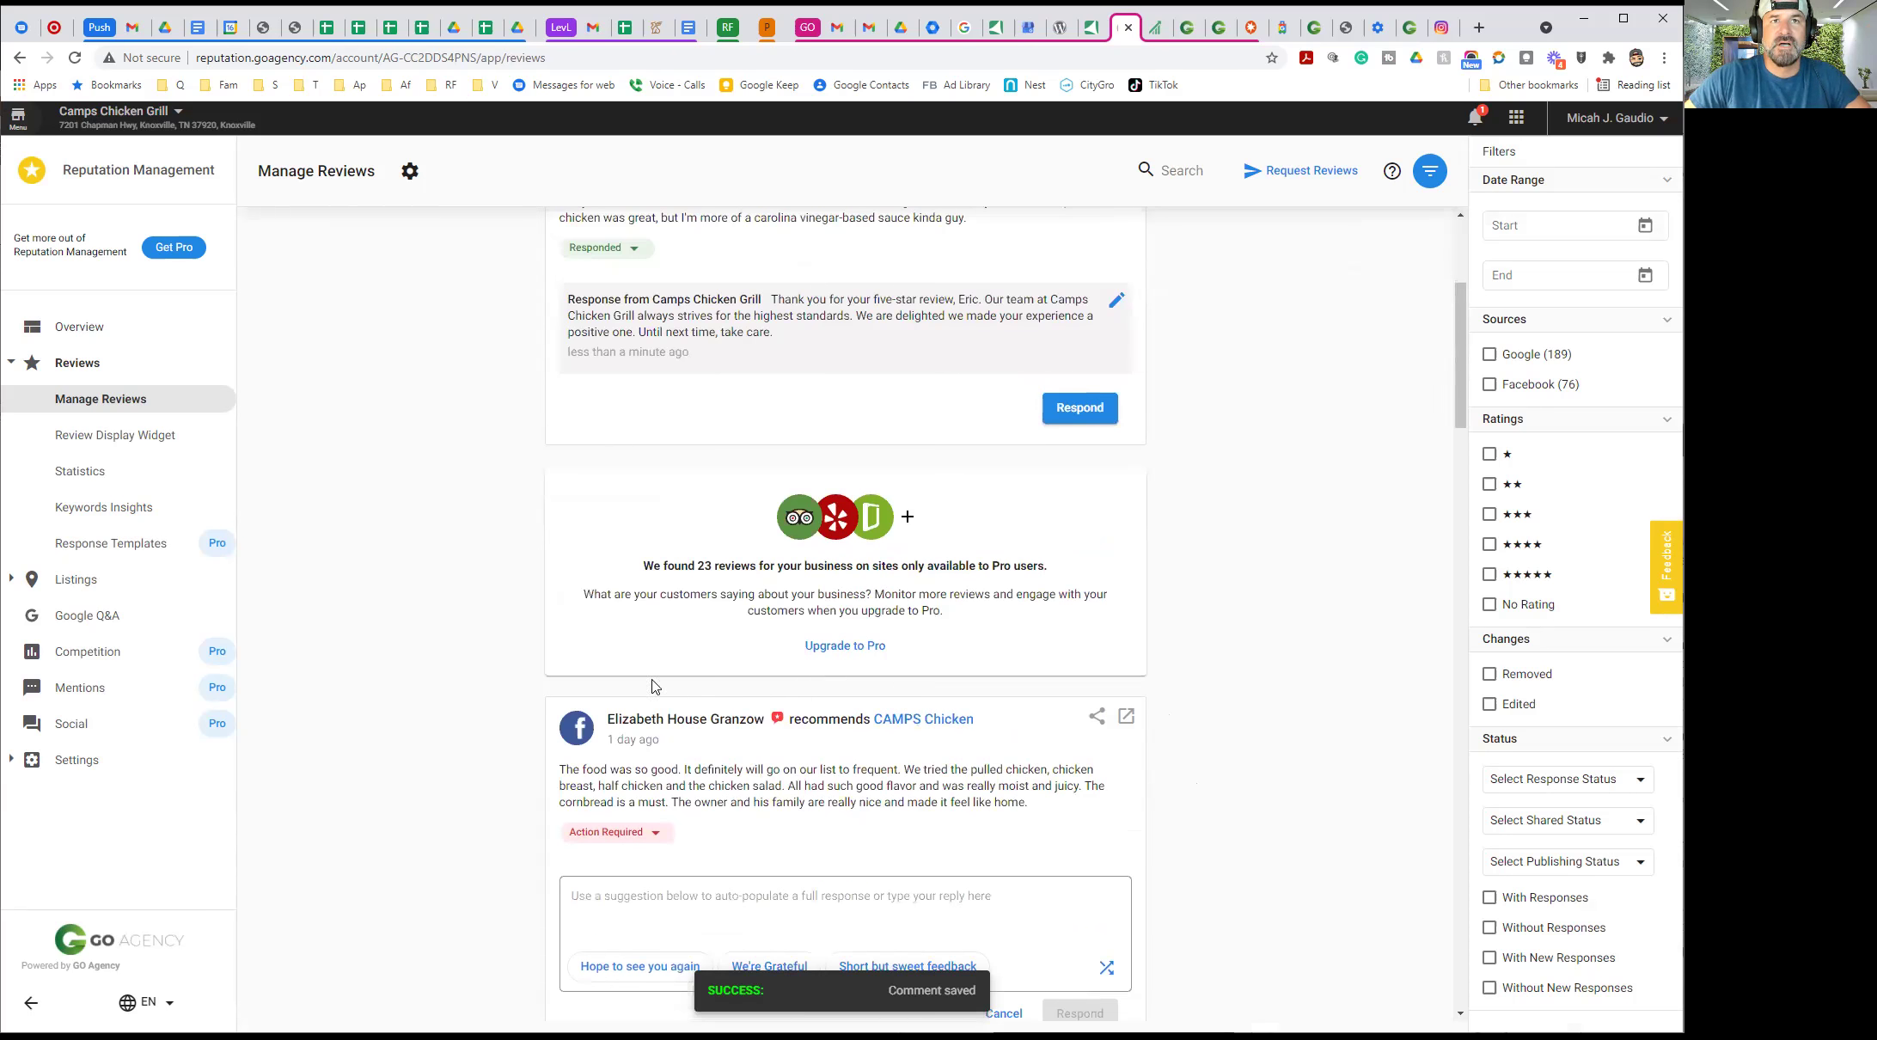
Reply to the Facebook pulled-chicken recommendation with the 'We're Grateful' suggested response
scroll(654, 685, "down", 3)
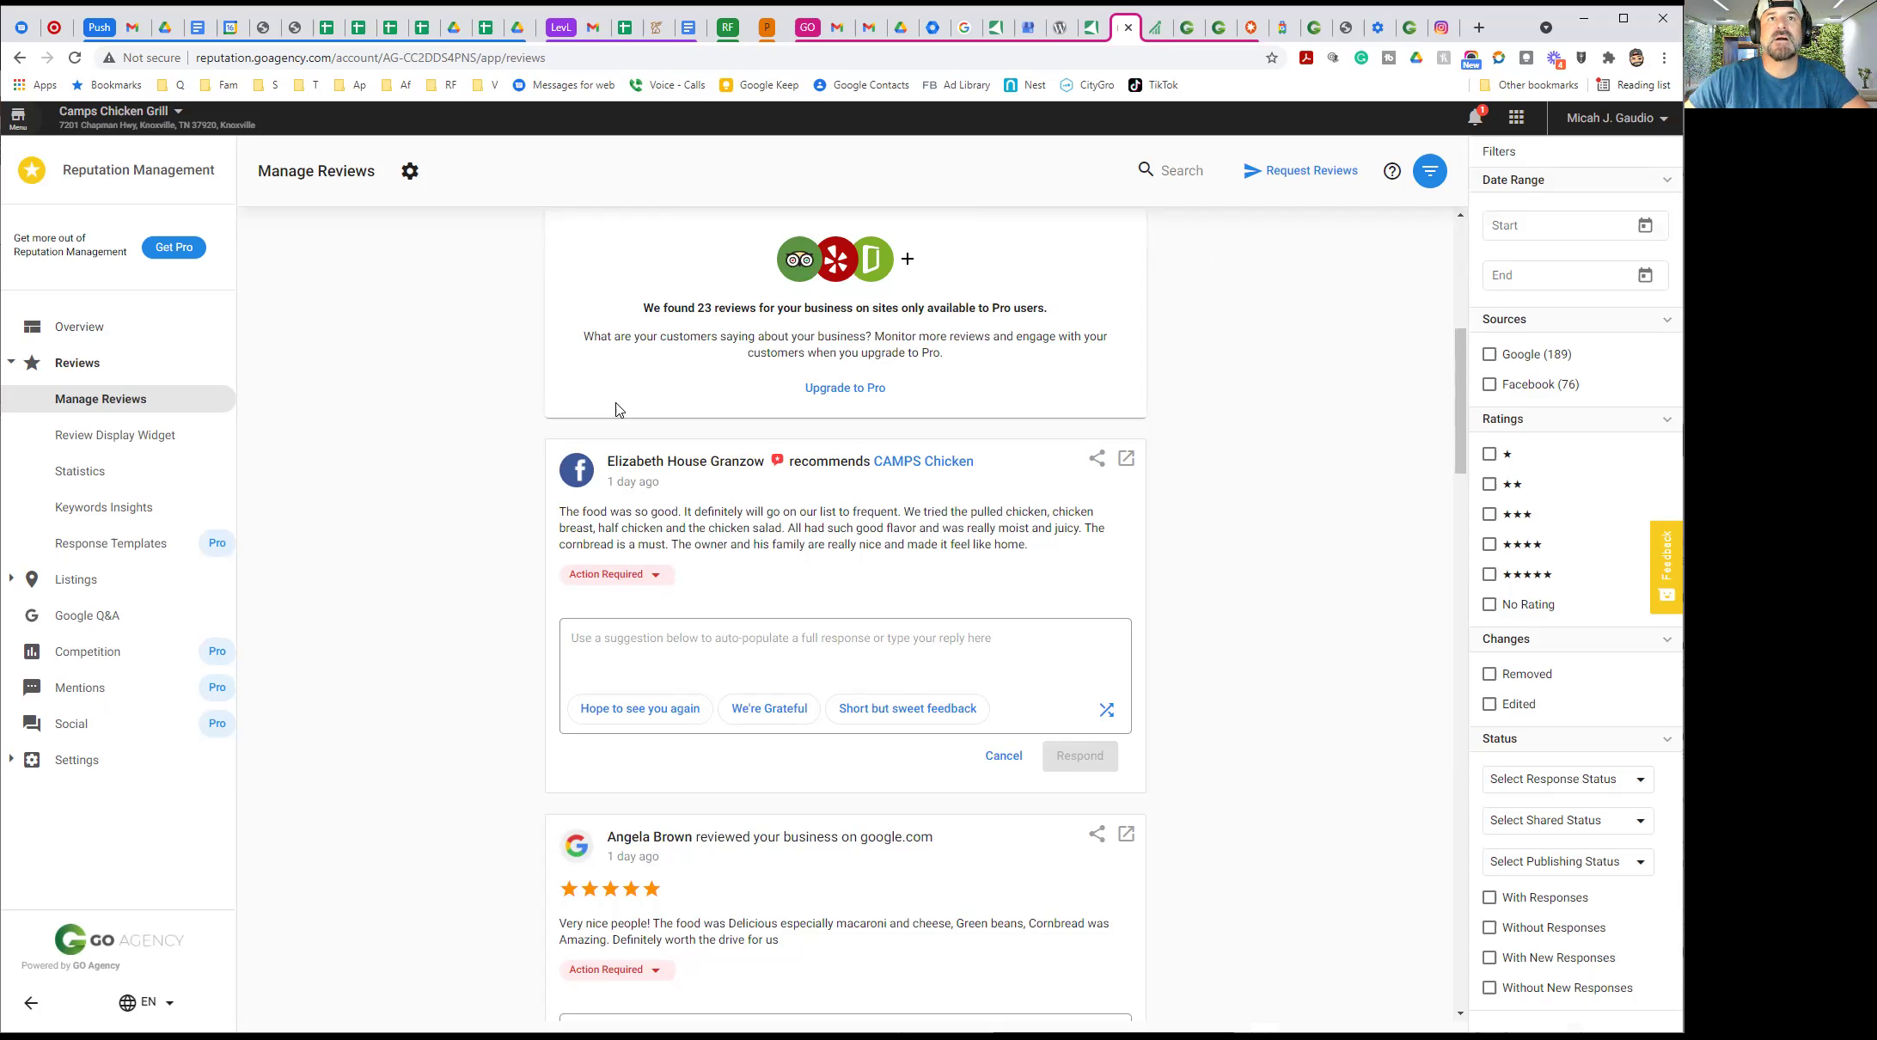
scroll(902, 331, "up", 1)
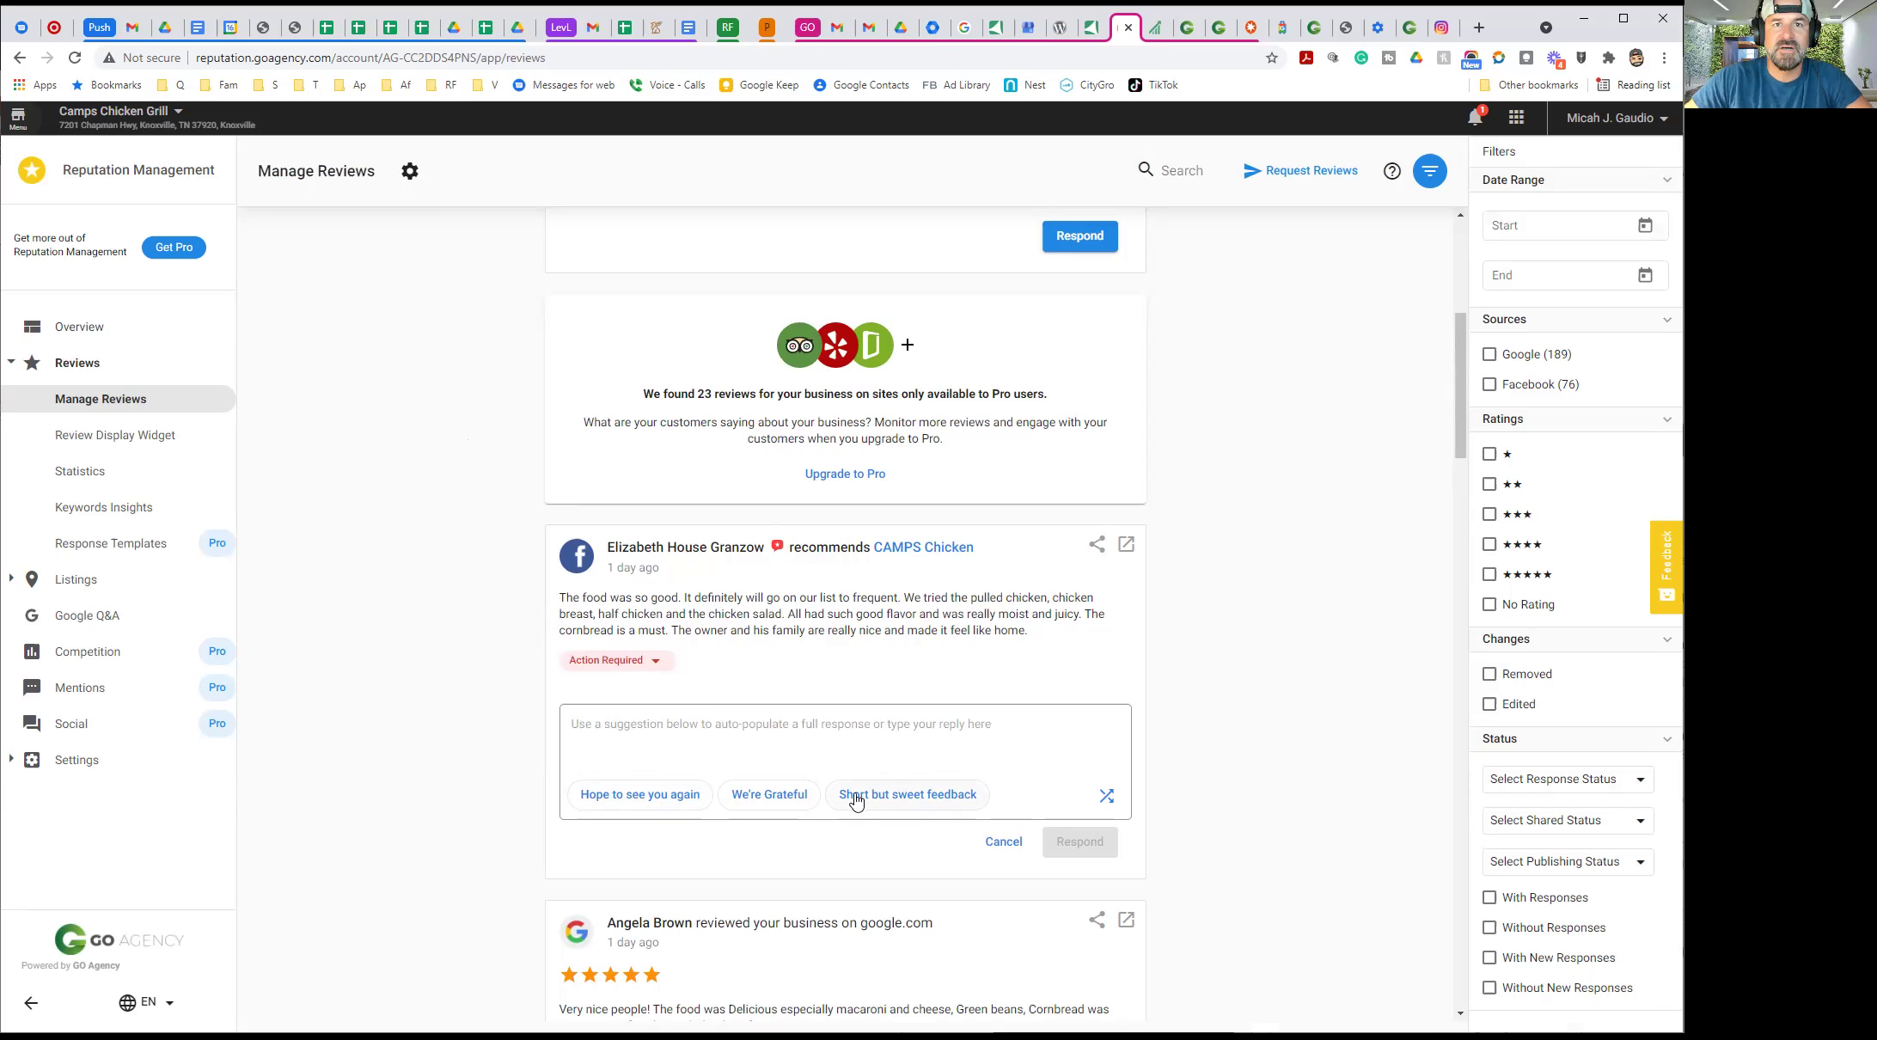
left_click(765, 798)
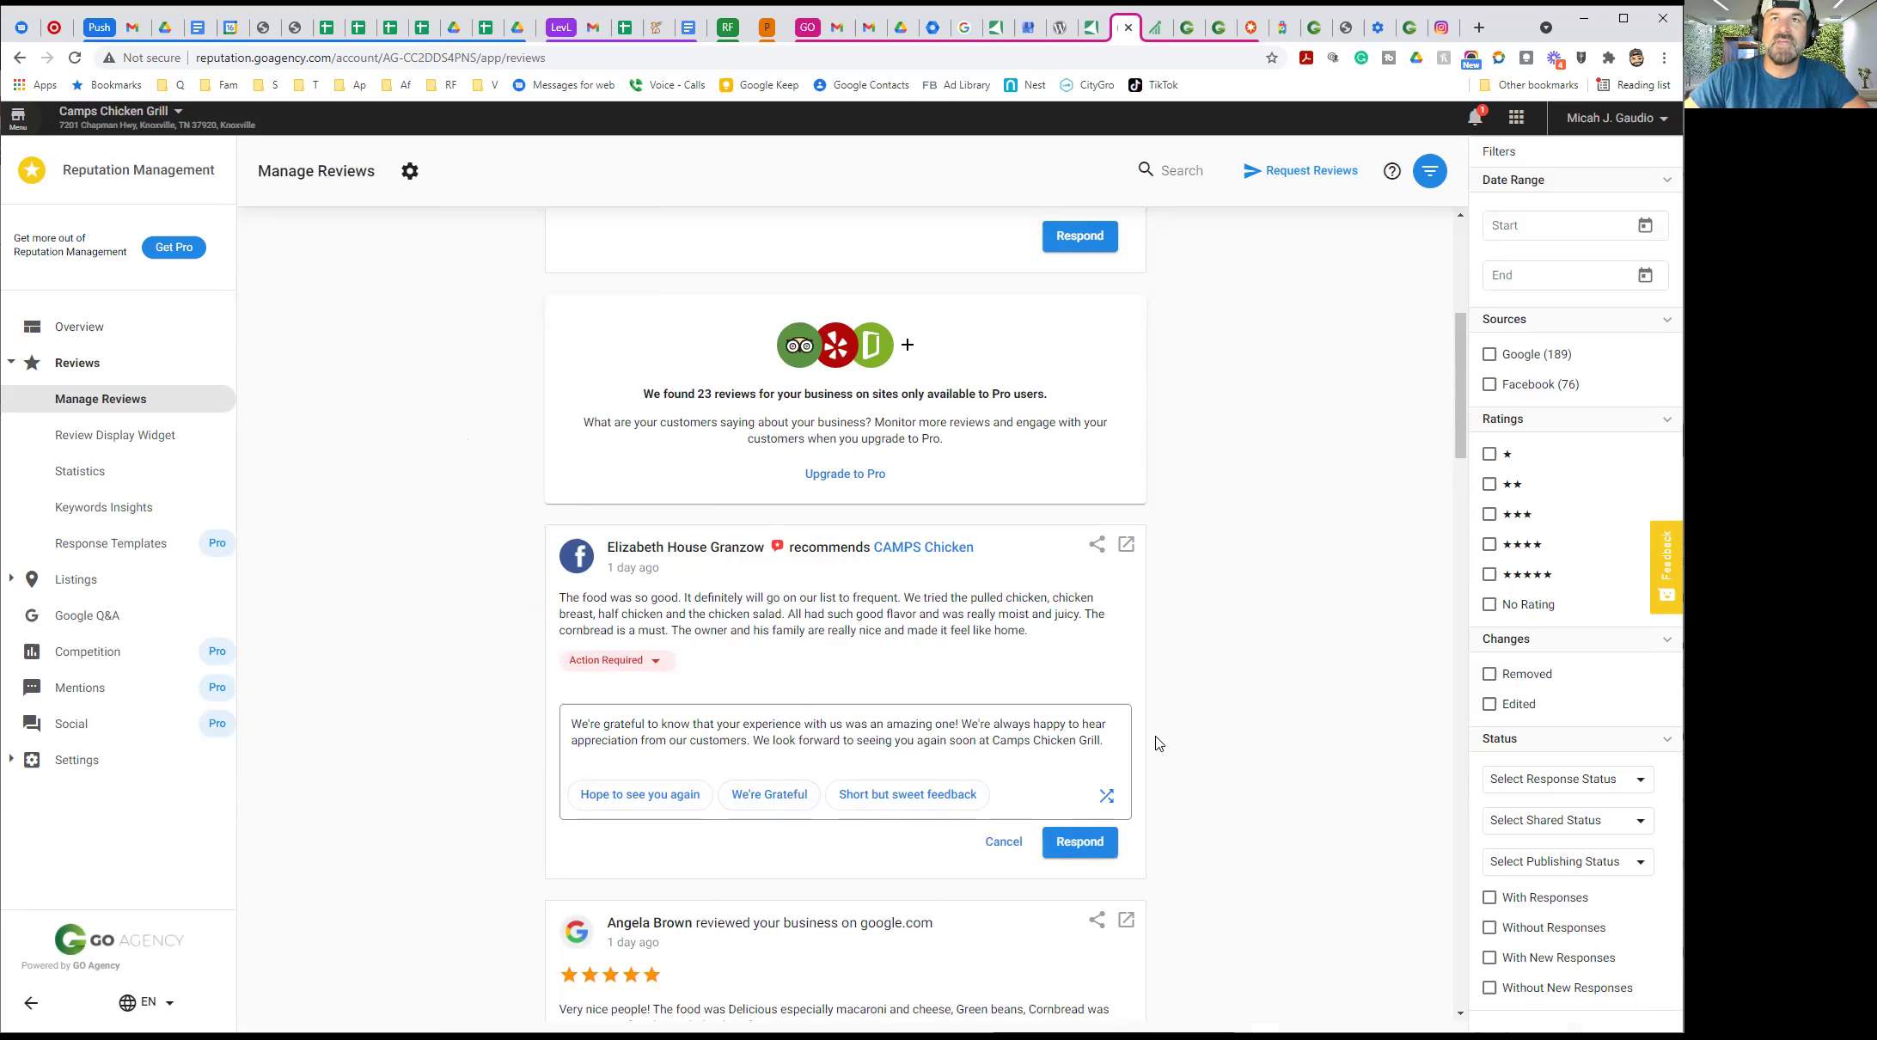
scroll(1202, 679, "up", 2)
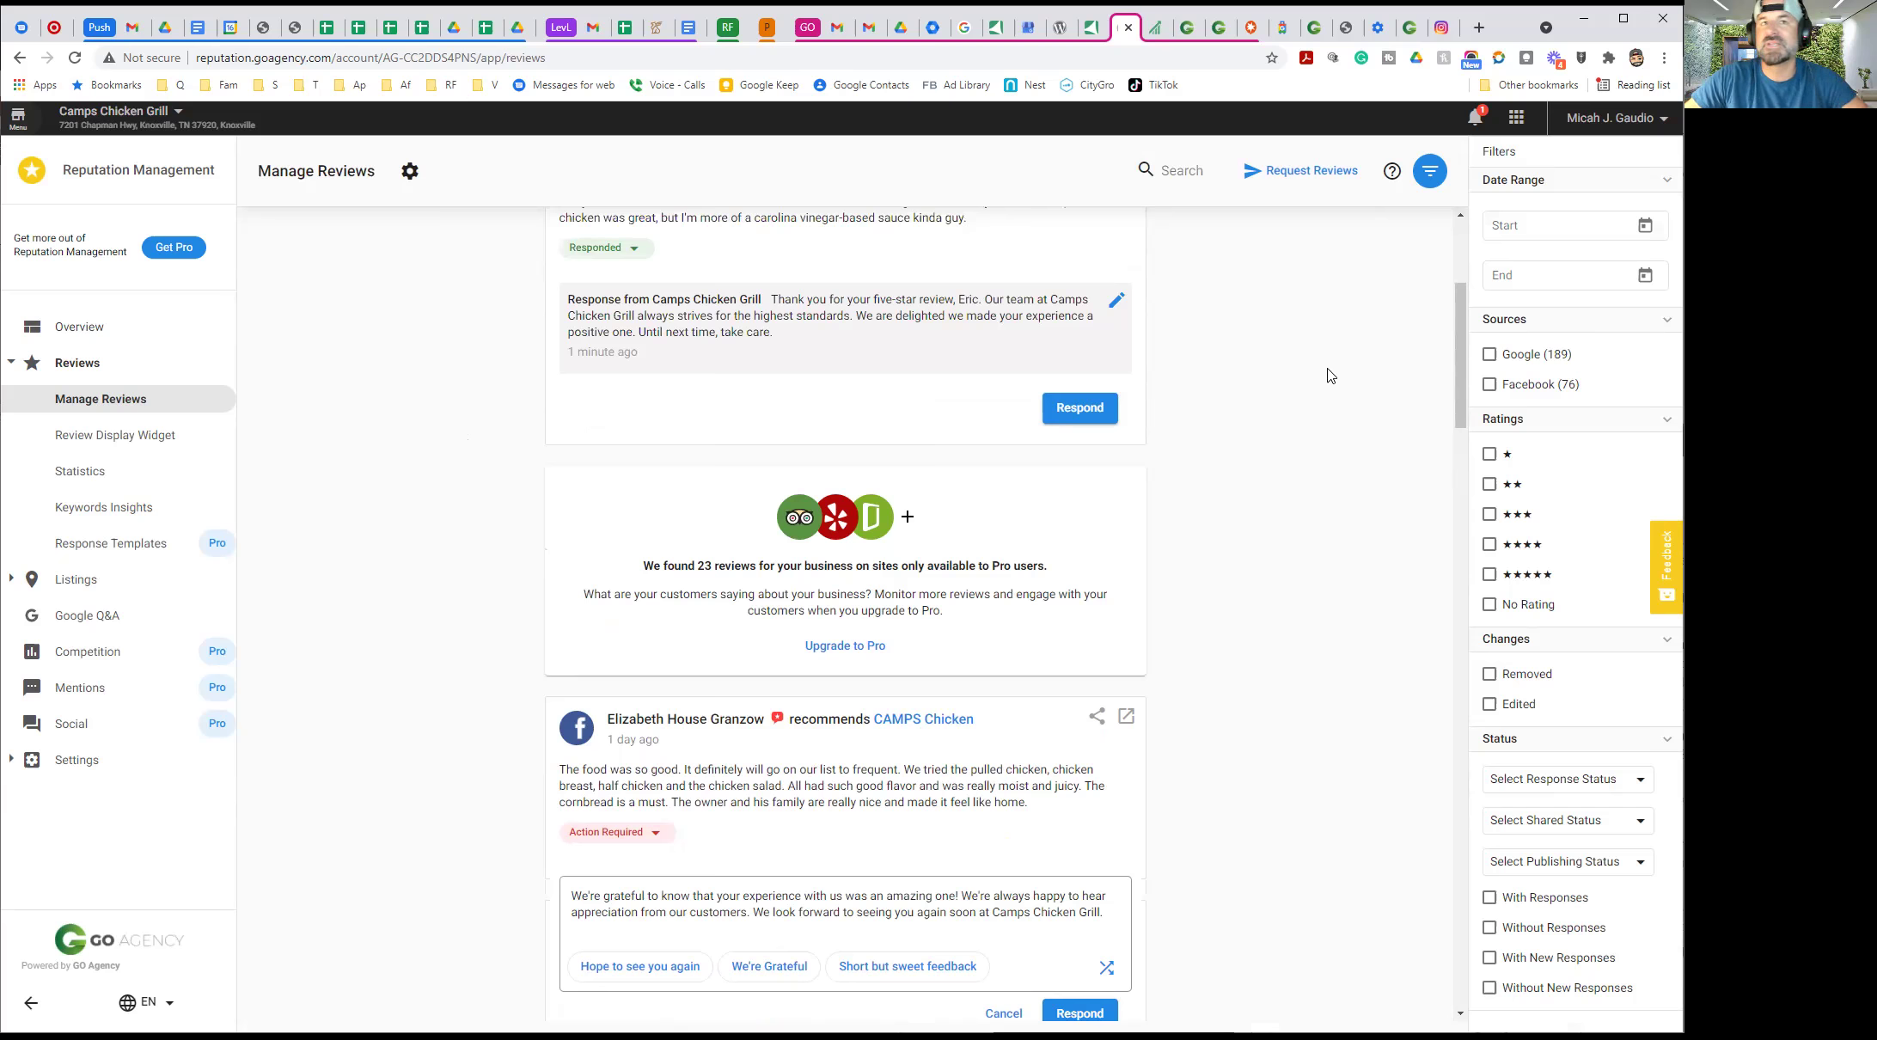
scroll(1298, 495, "down", 4)
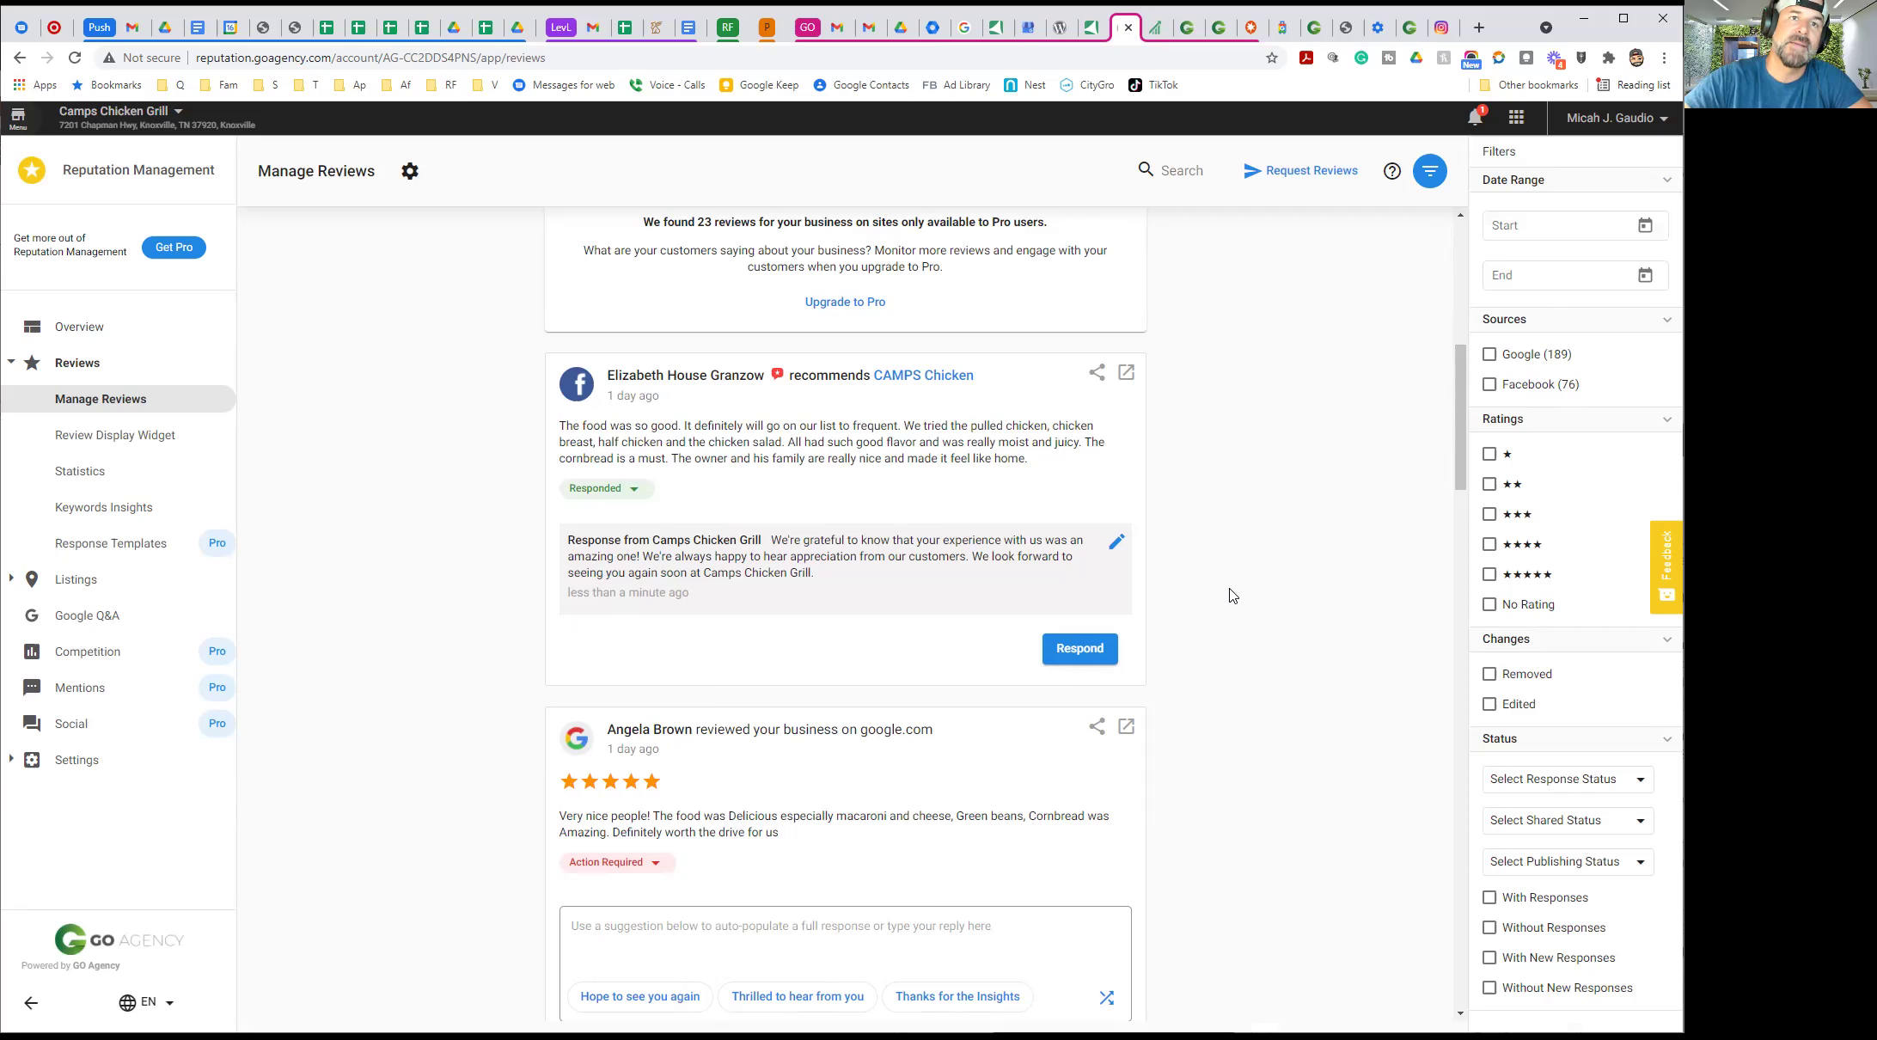
left_click(1414, 28)
Trim the goagency.com address to the home page and open the product store
scroll(478, 373, "up", 20)
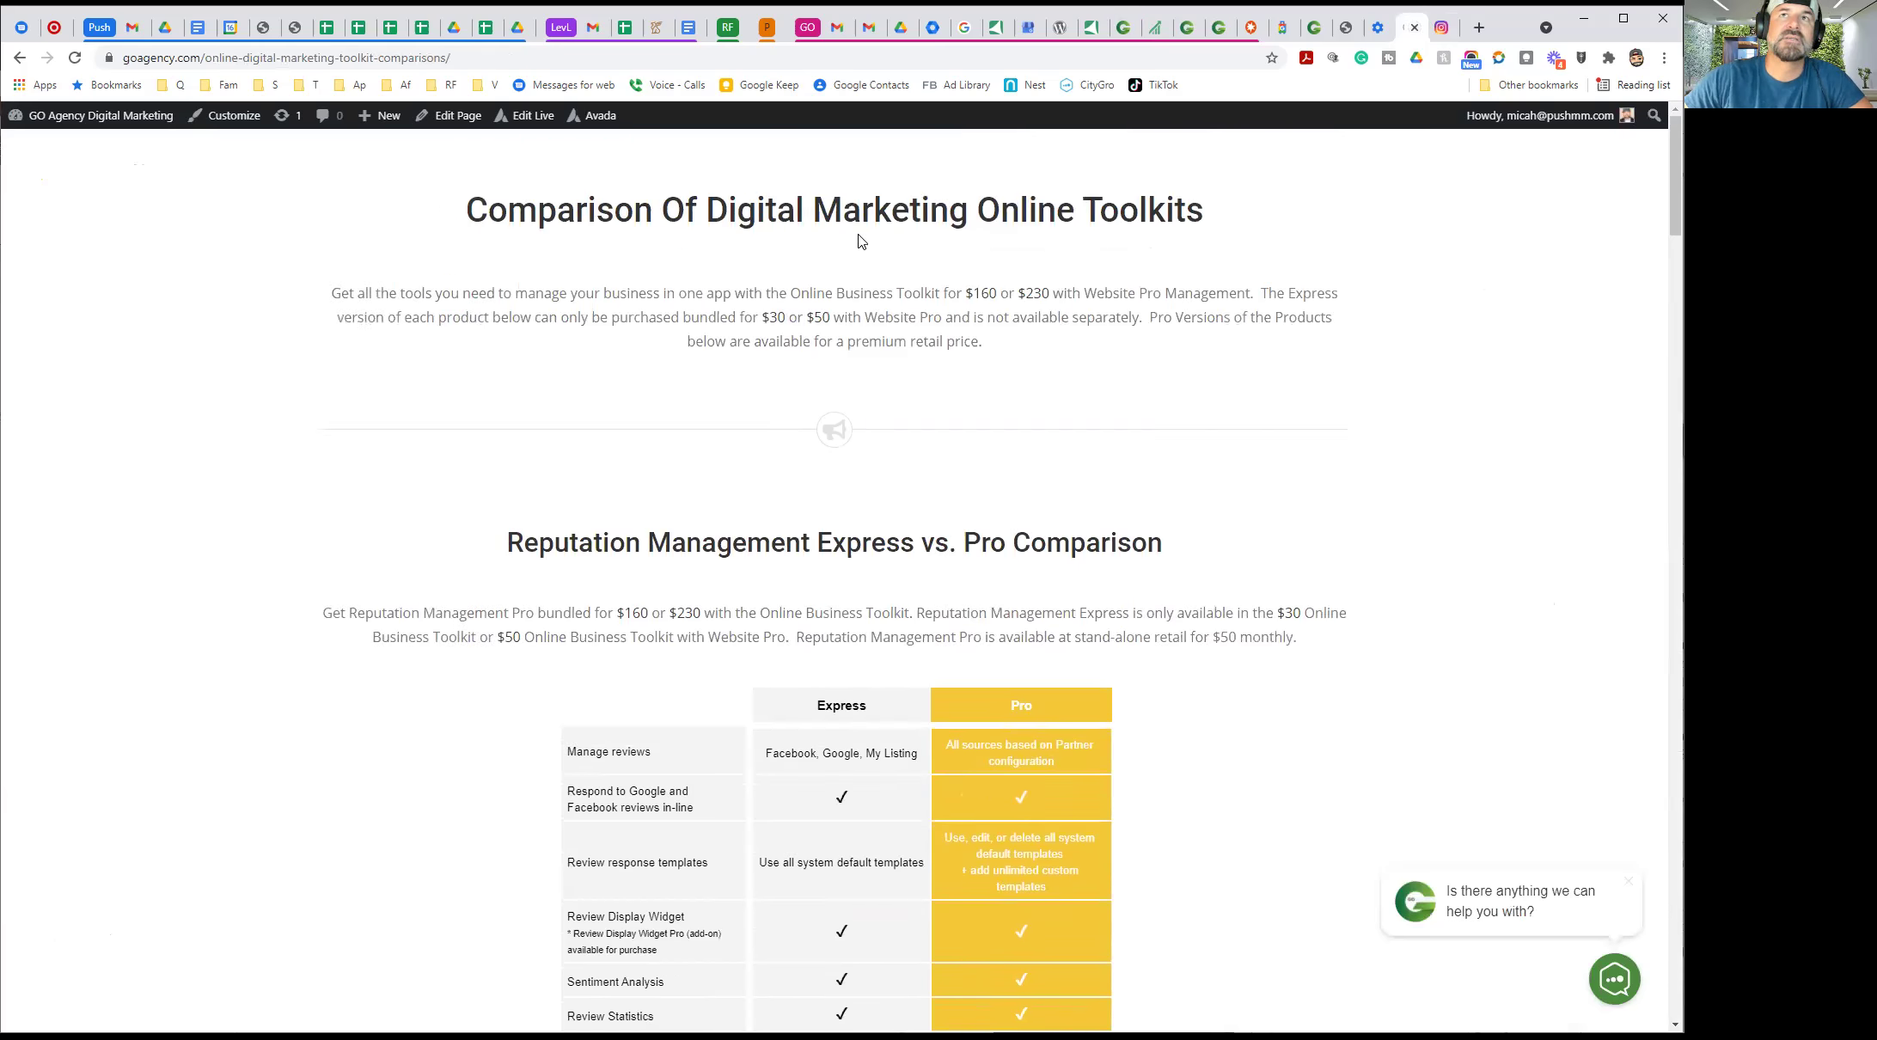
left_click_drag(208, 62, 576, 117)
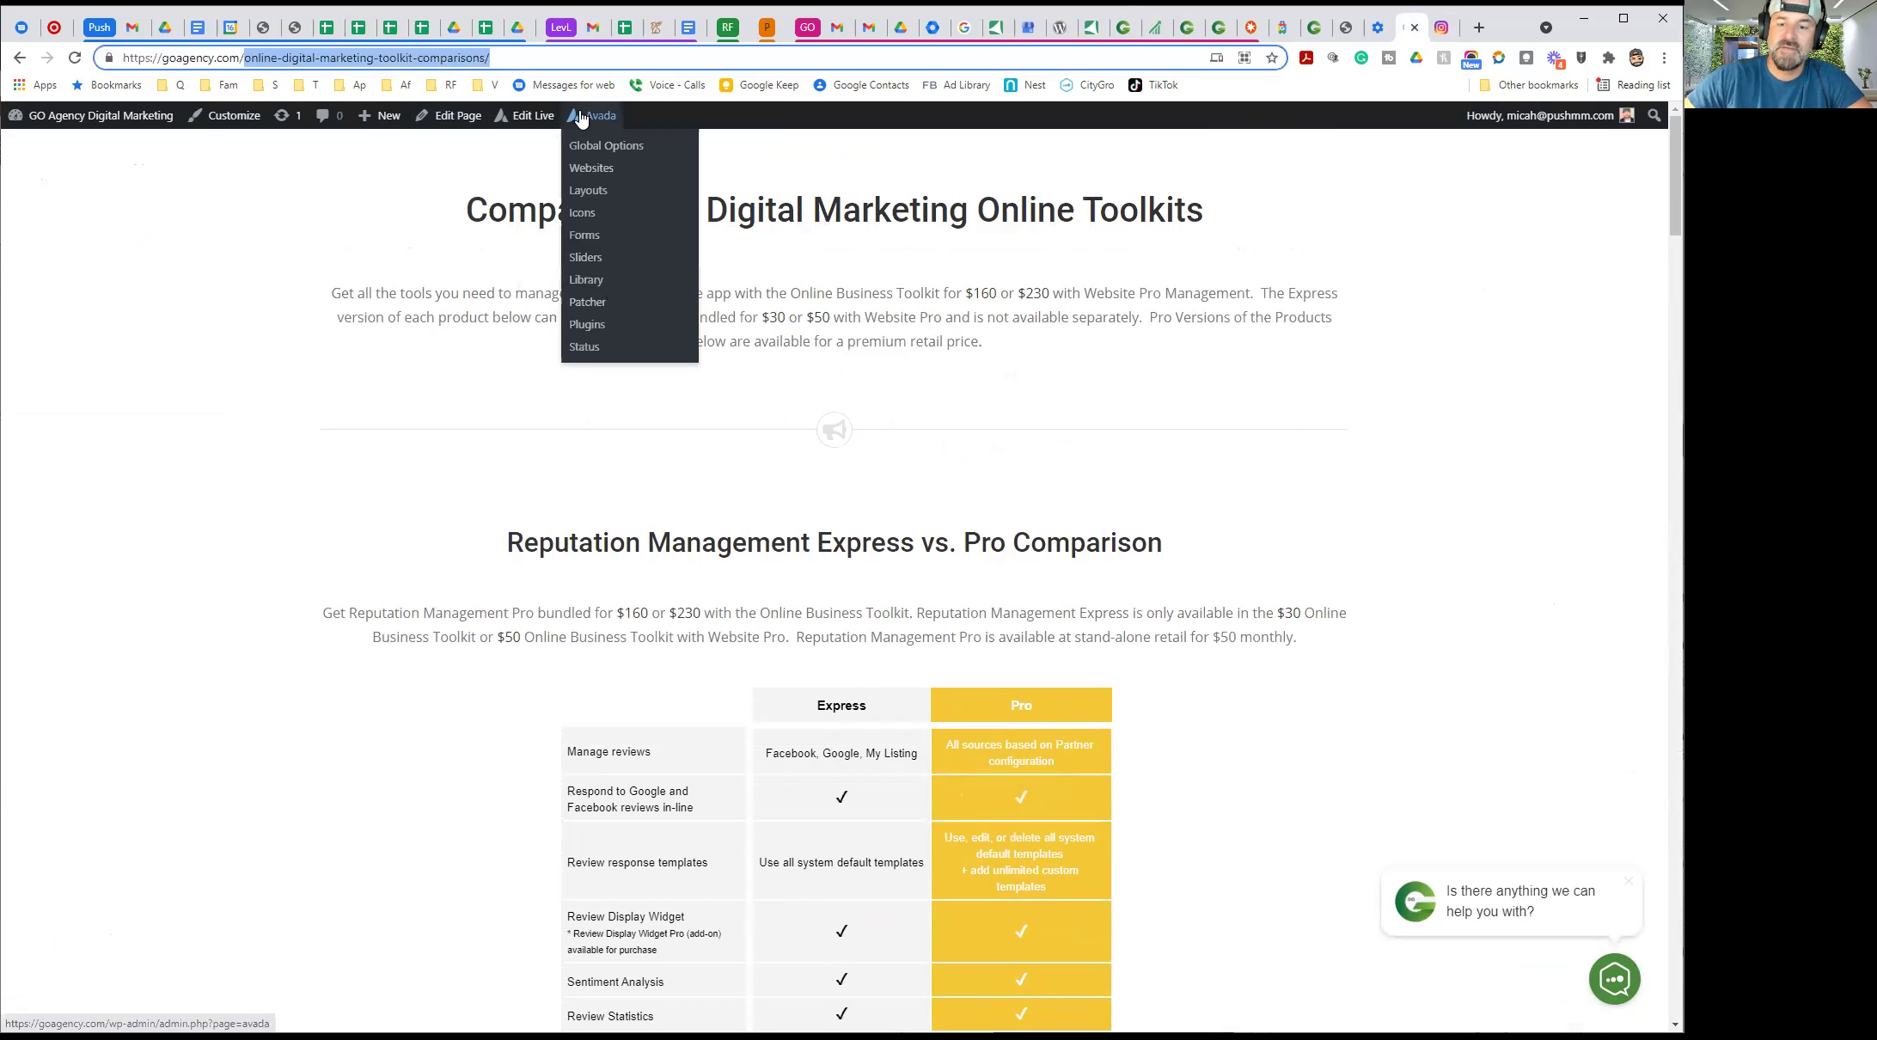
key("BackSpace")
key("Return")
mouse_move(581, 117)
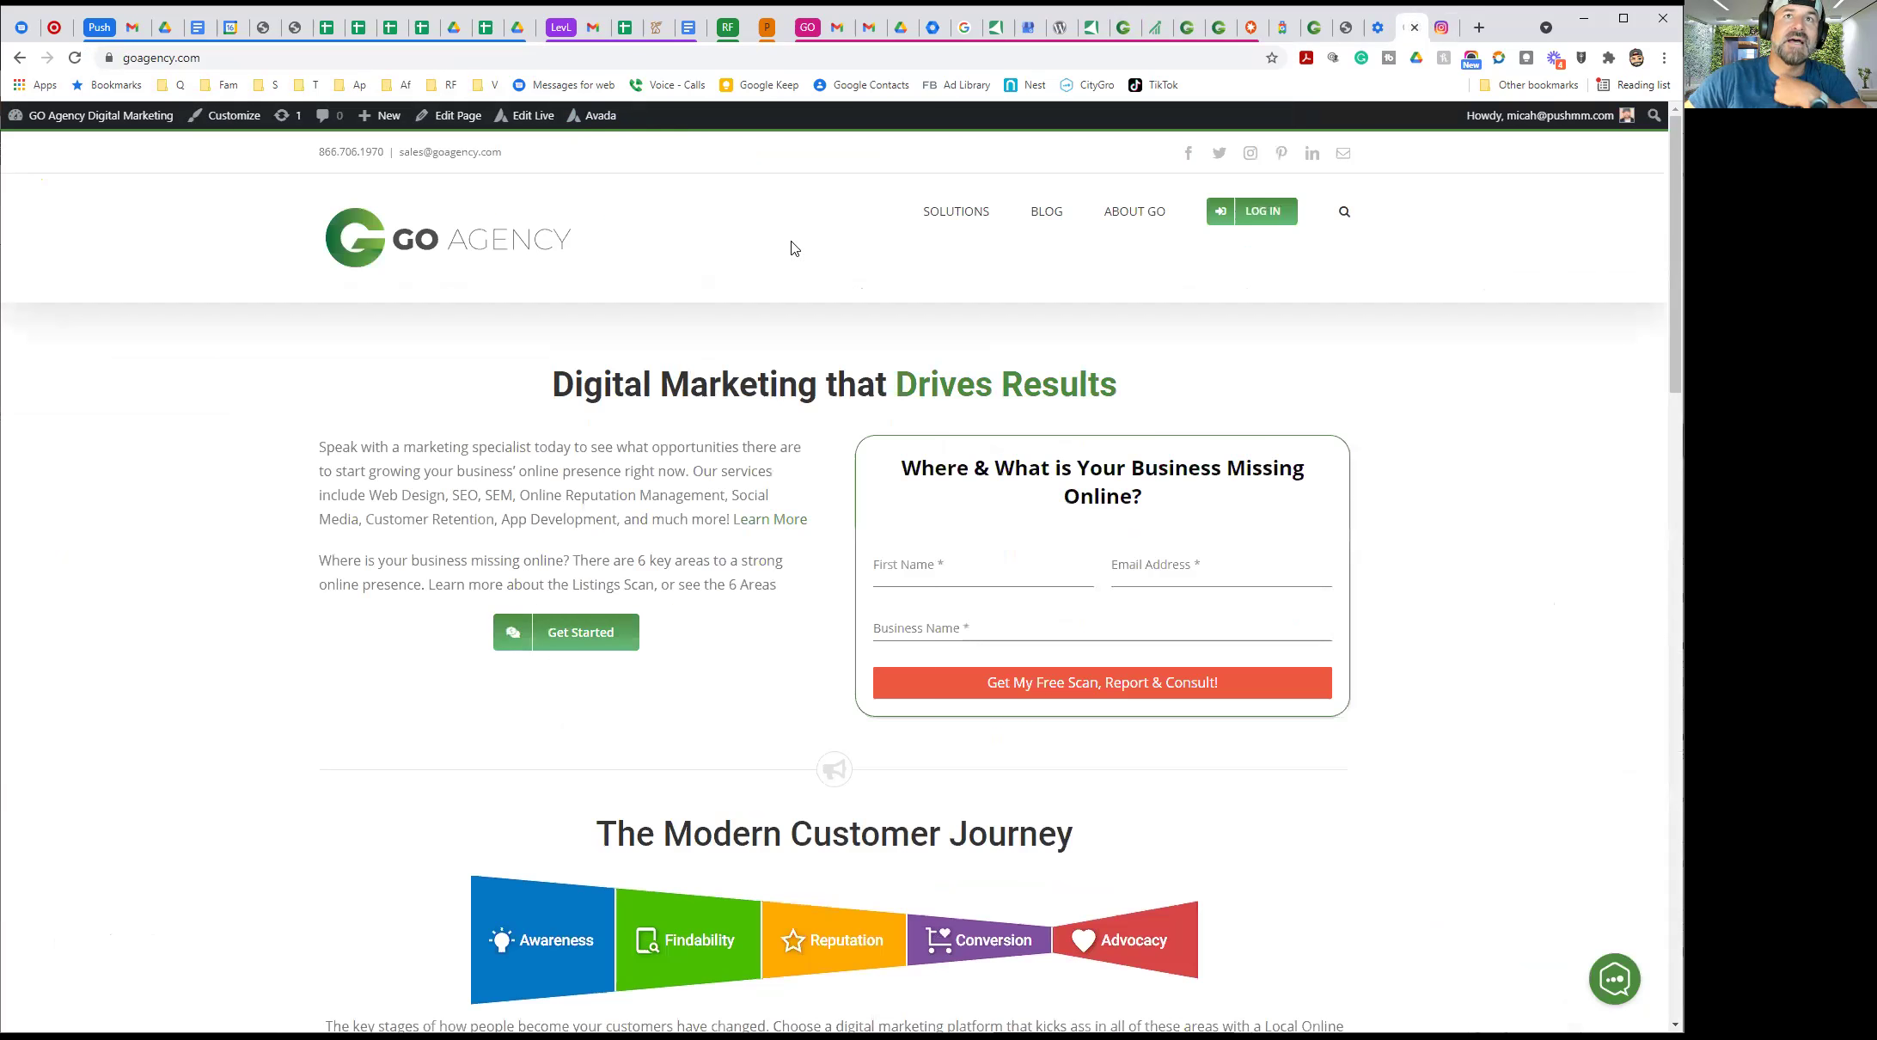
left_click(931, 222)
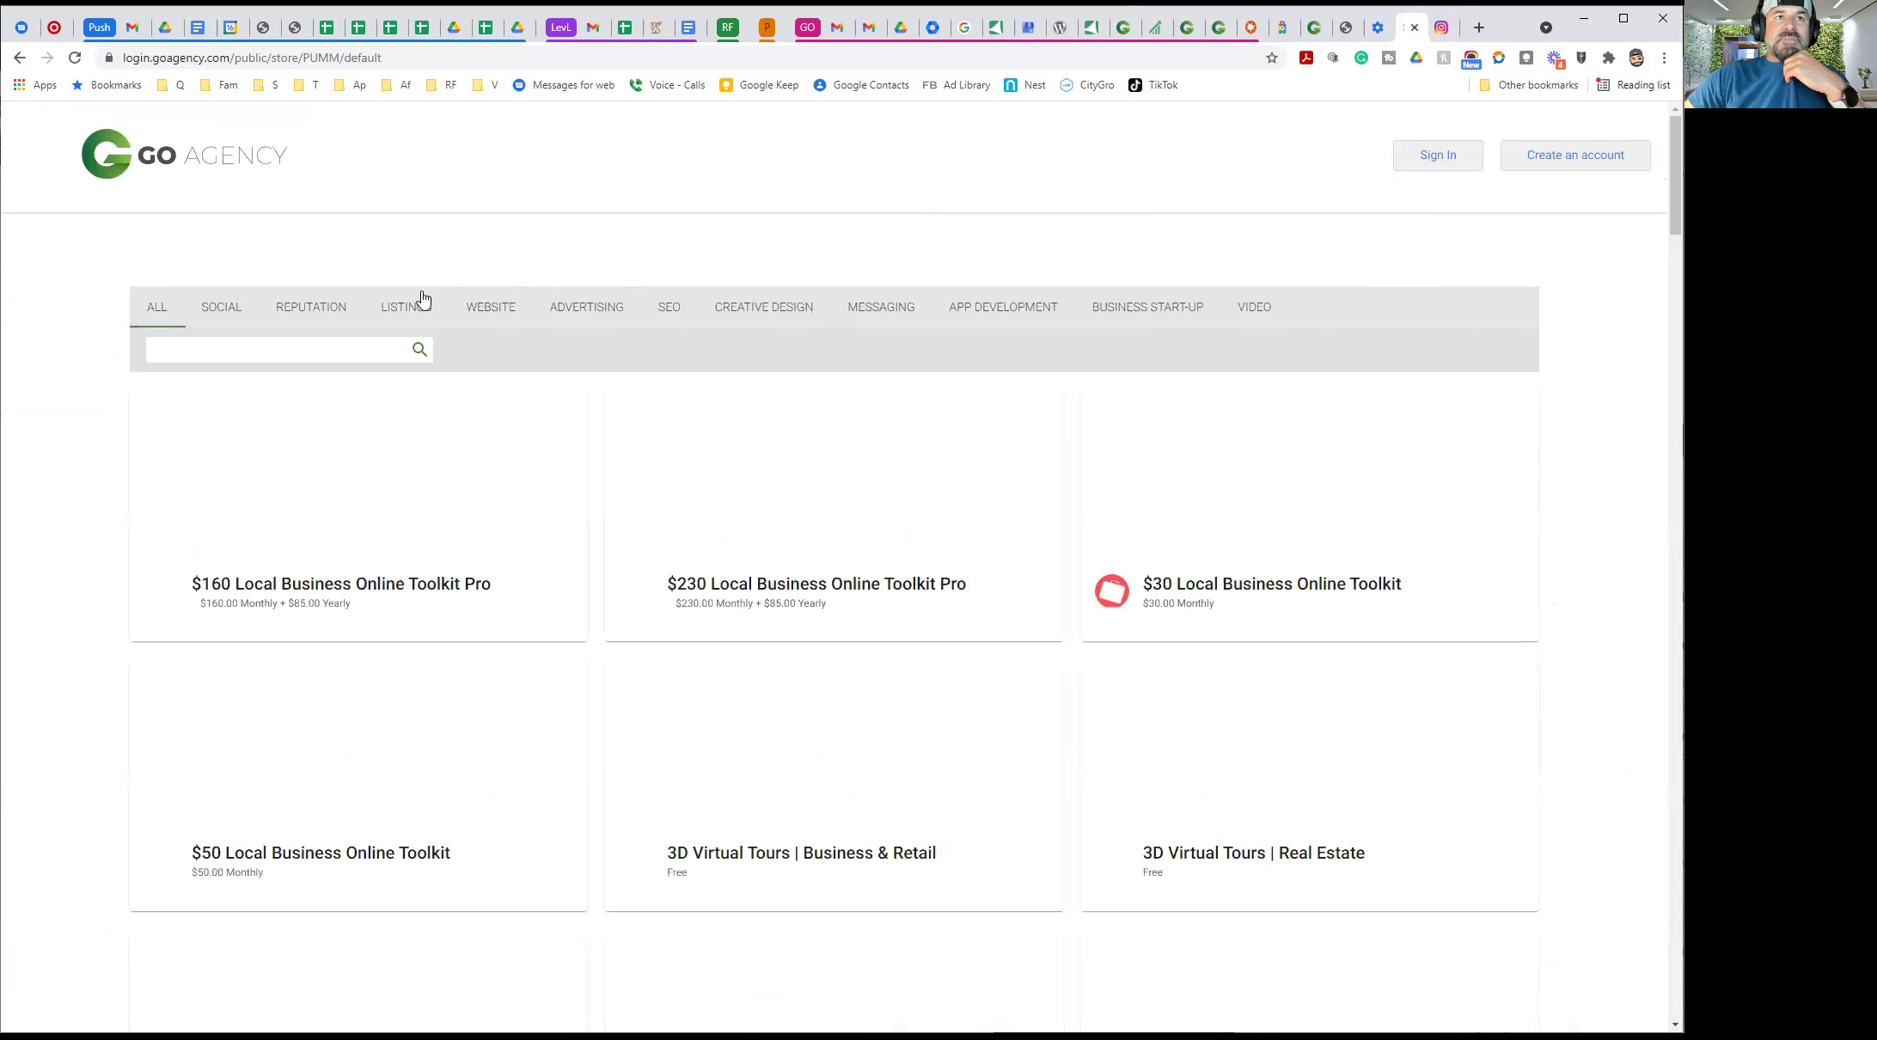
Browse the store's SOCIAL products, then bring up the campschicken Instagram profile
left_click(247, 311)
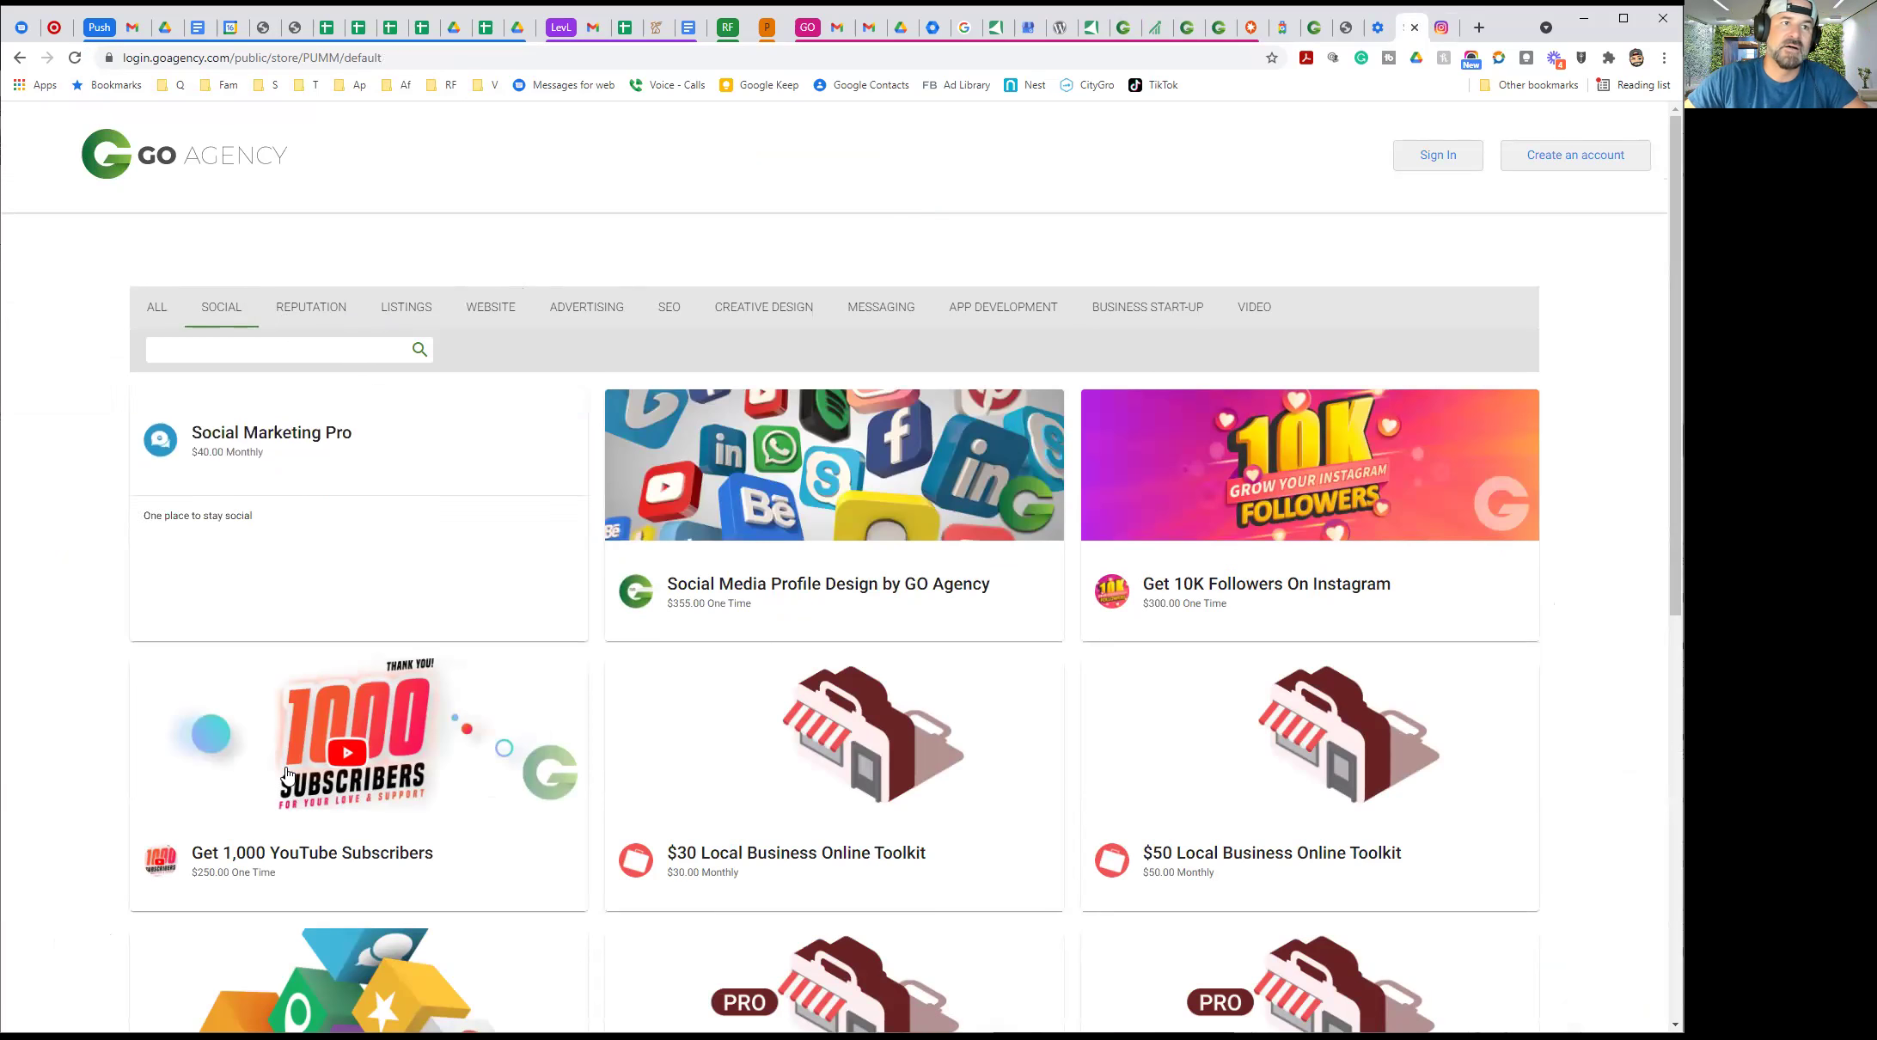
scroll(735, 798, "down", 5)
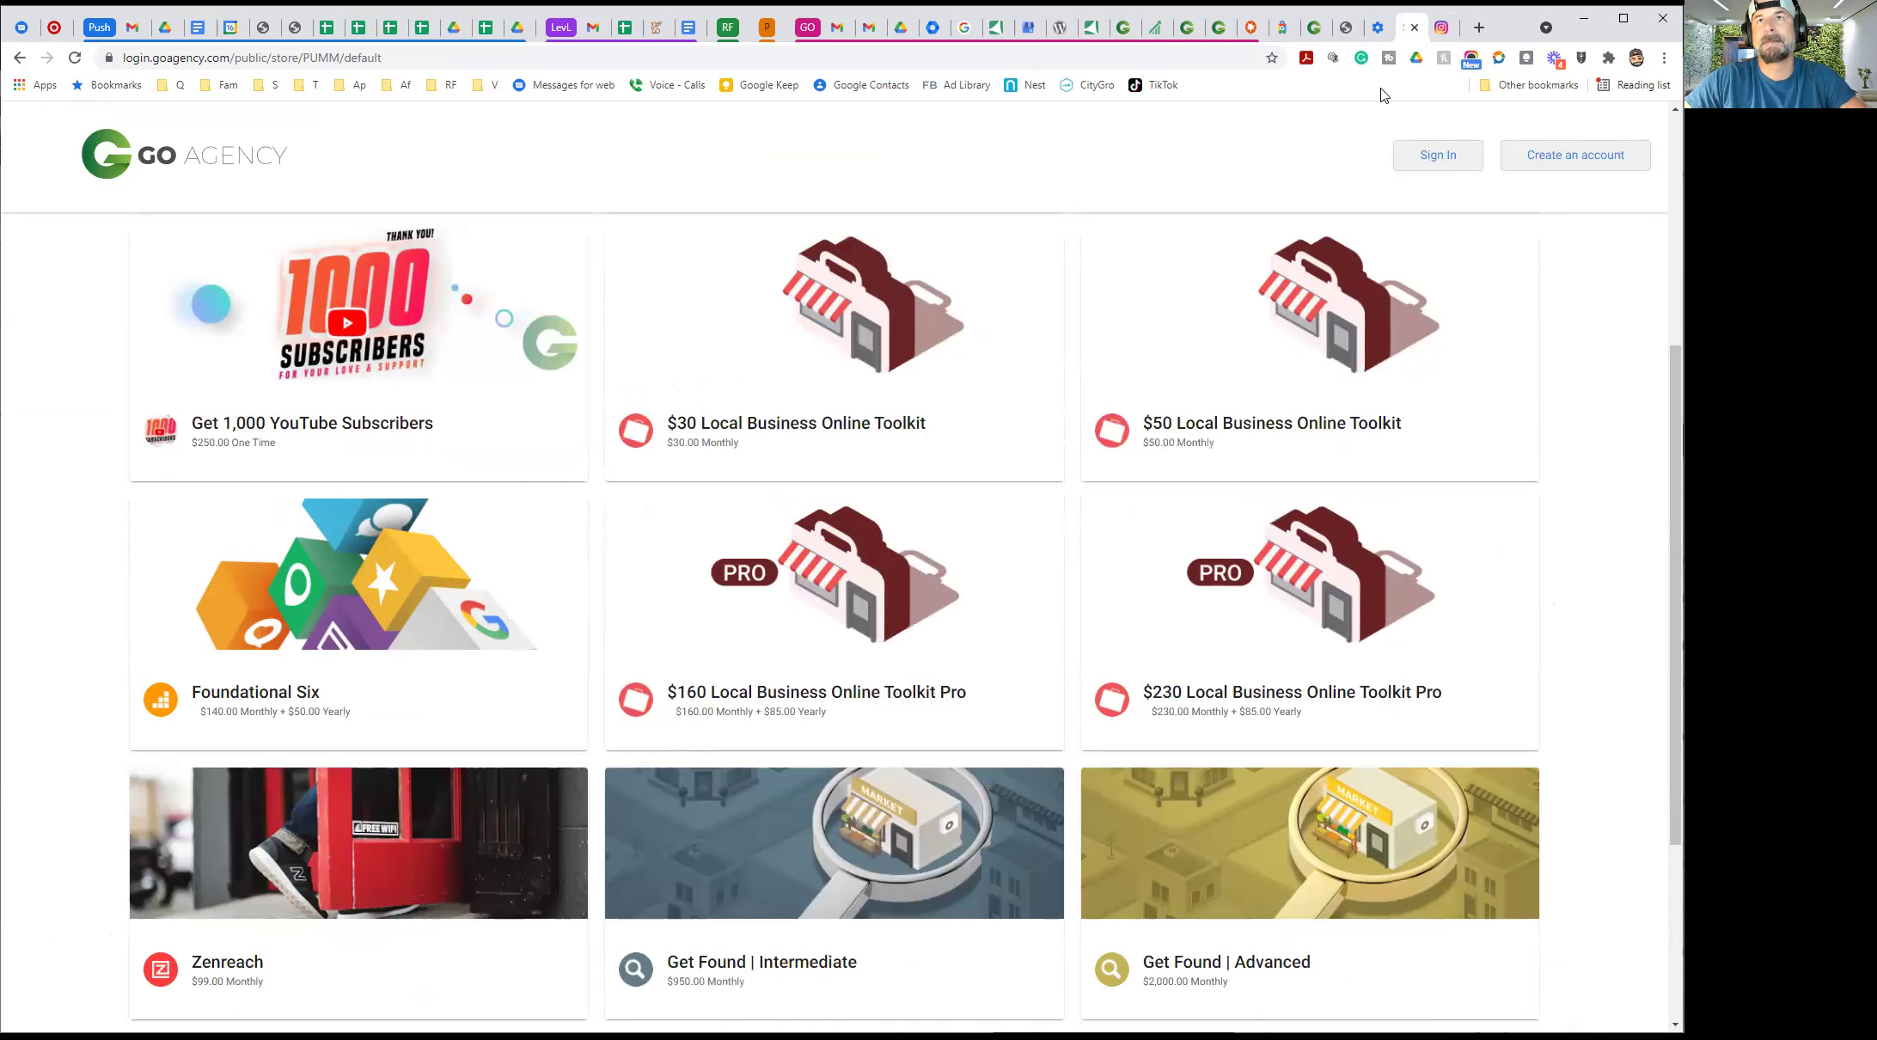
left_click(1443, 28)
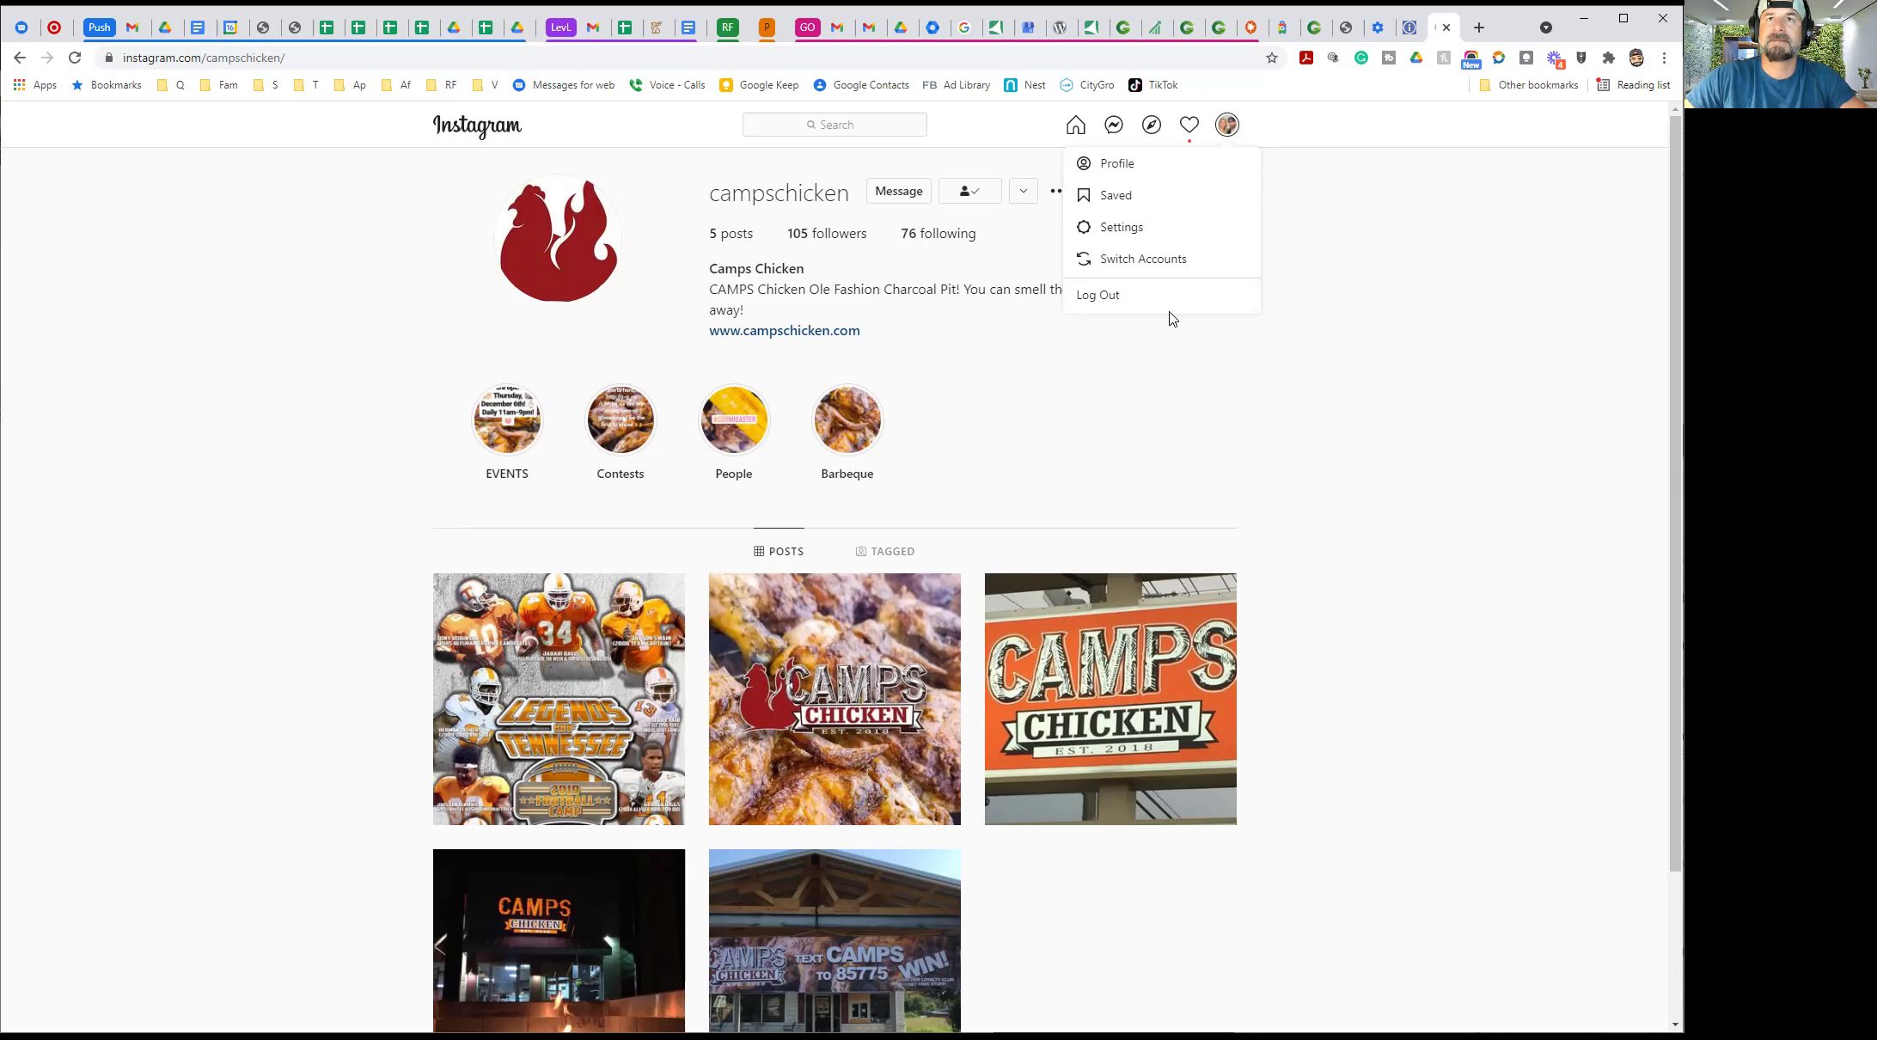
Log out of the Camps Chicken Instagram account and dismiss the can't-add-account notice
left_click(1106, 308)
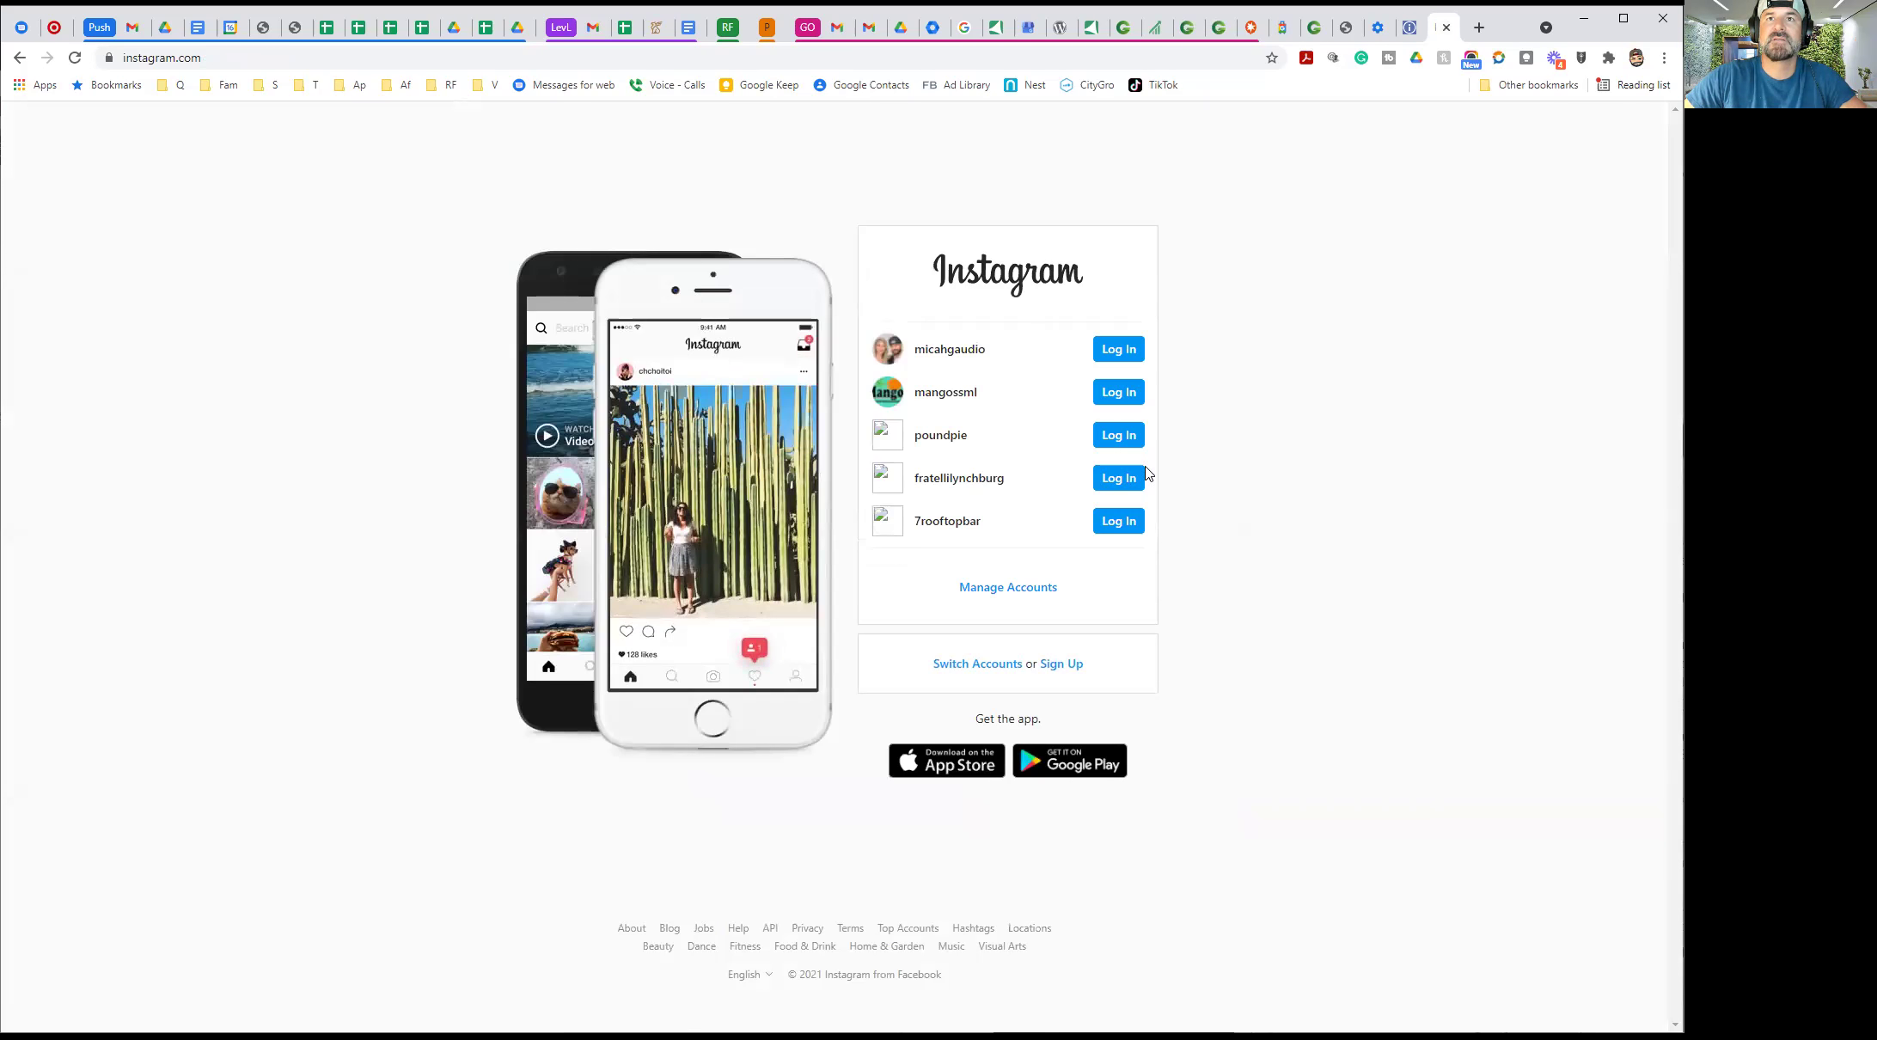
left_click(989, 670)
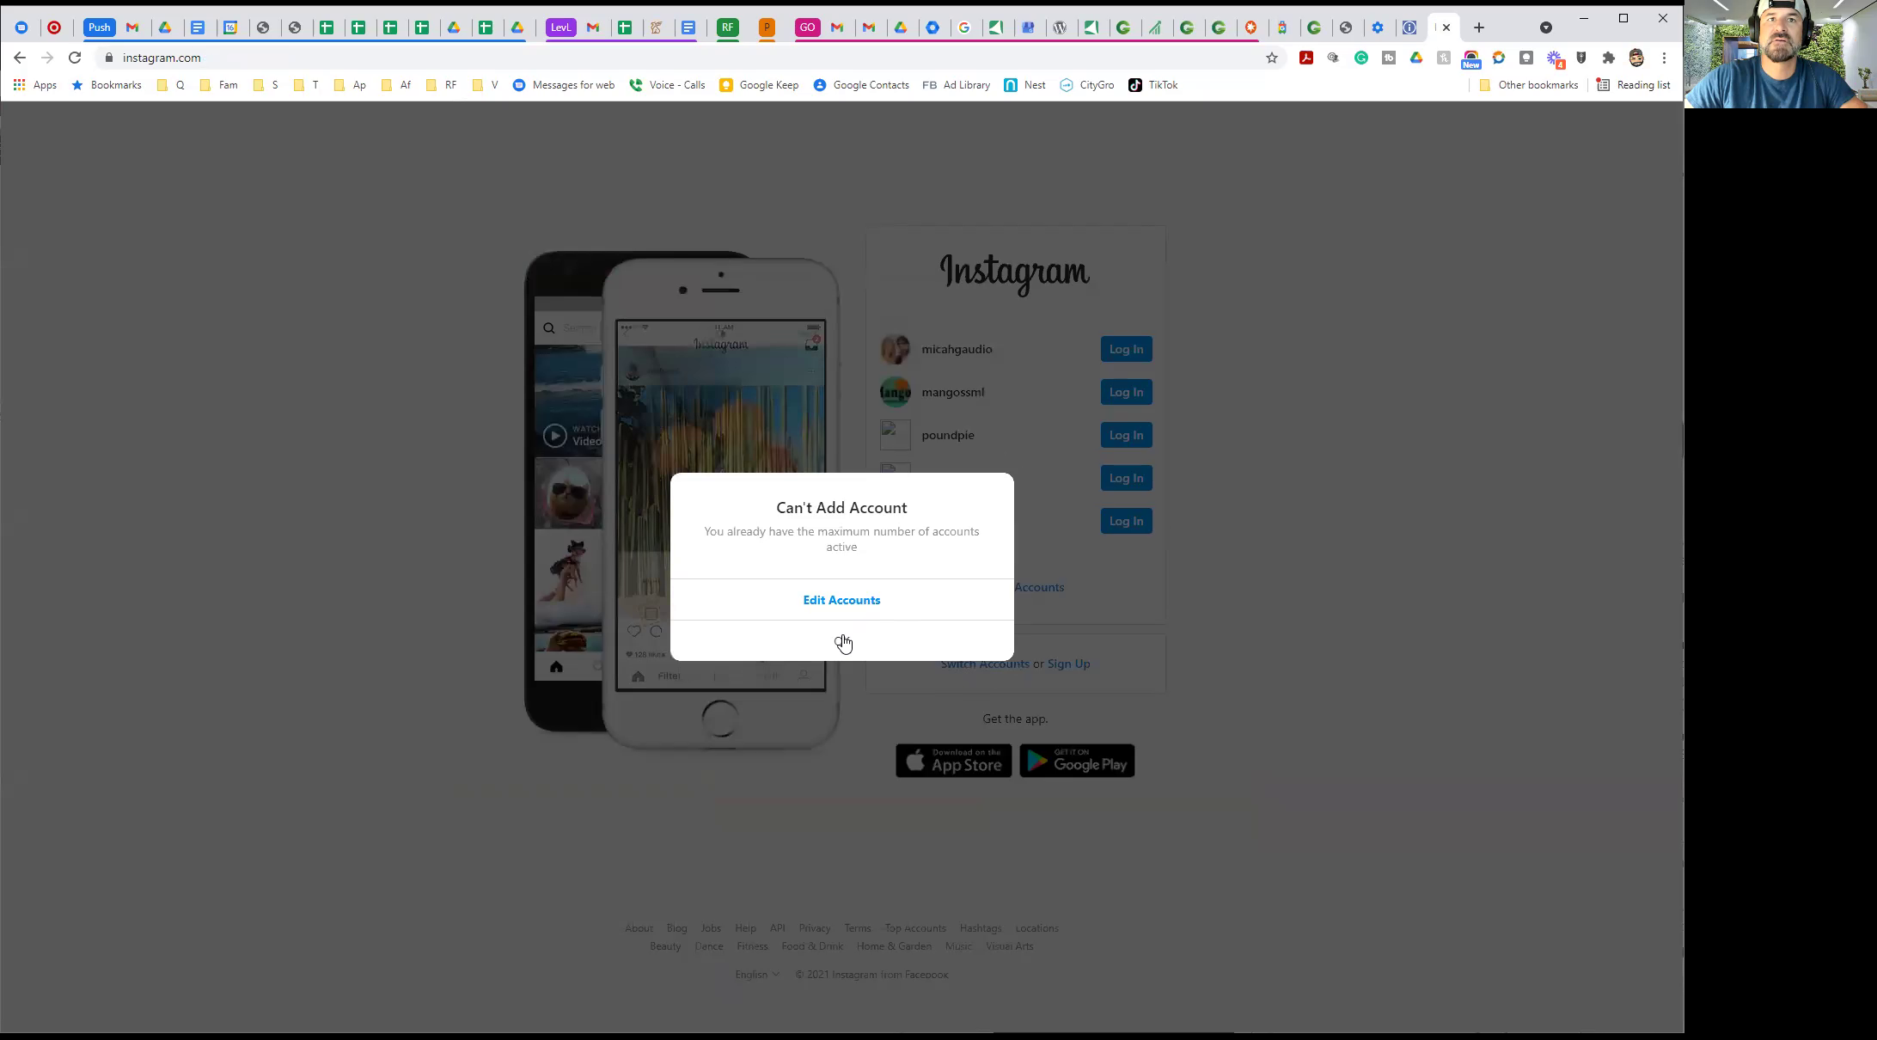
left_click(843, 643)
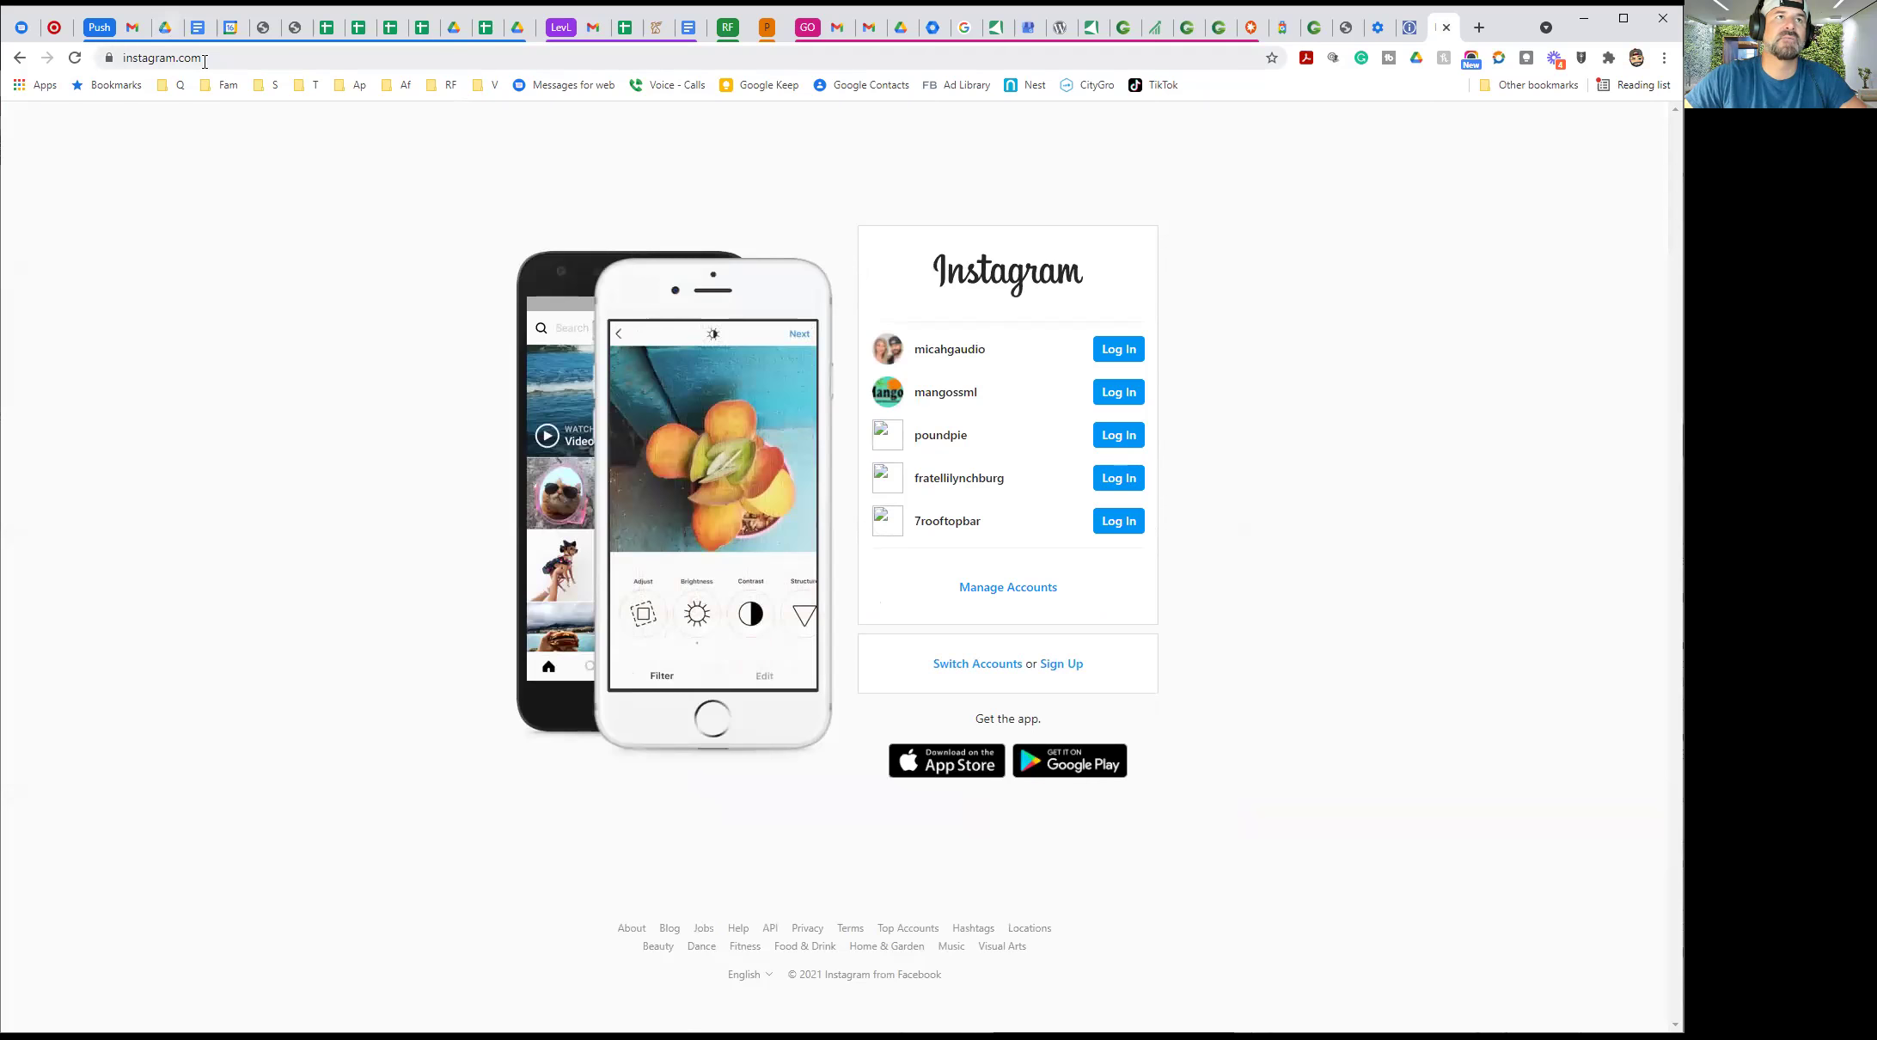
Reload the login page, toggle editing of saved accounts, and return to Manage Reviews
left_click(75, 58)
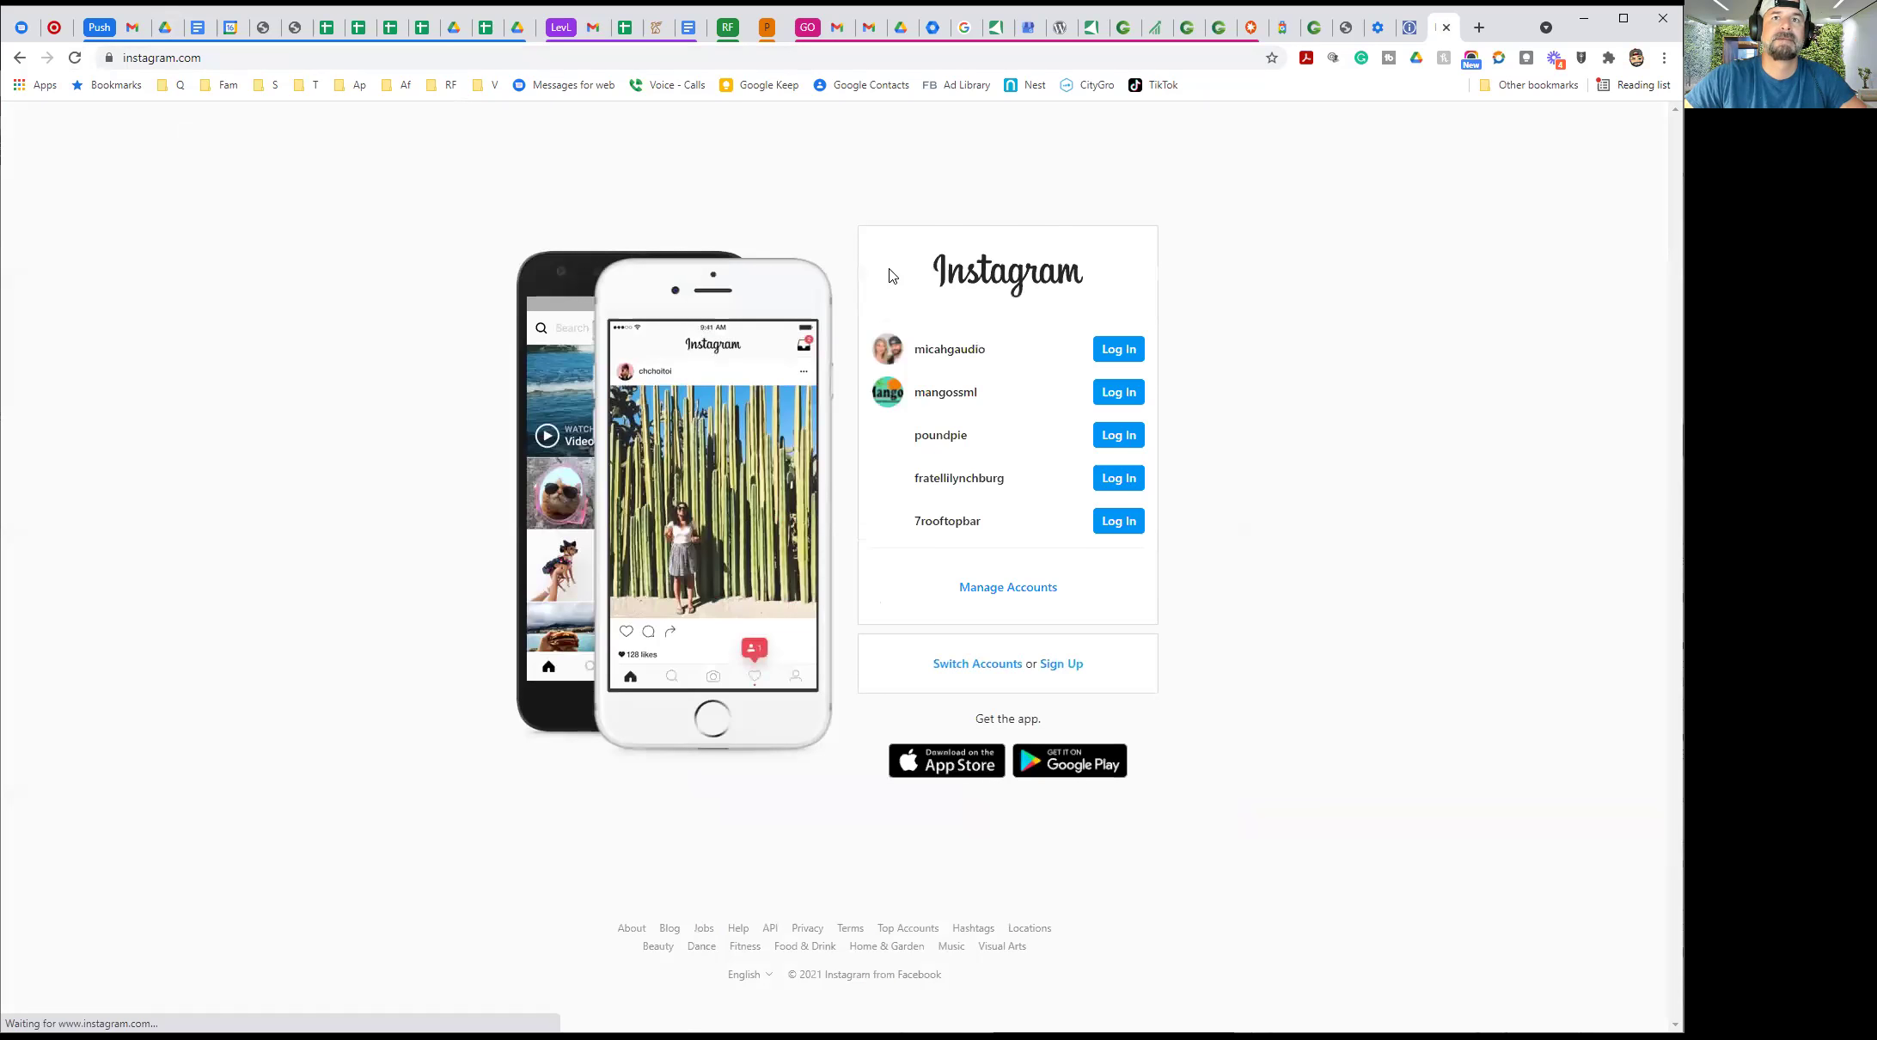
left_click(994, 591)
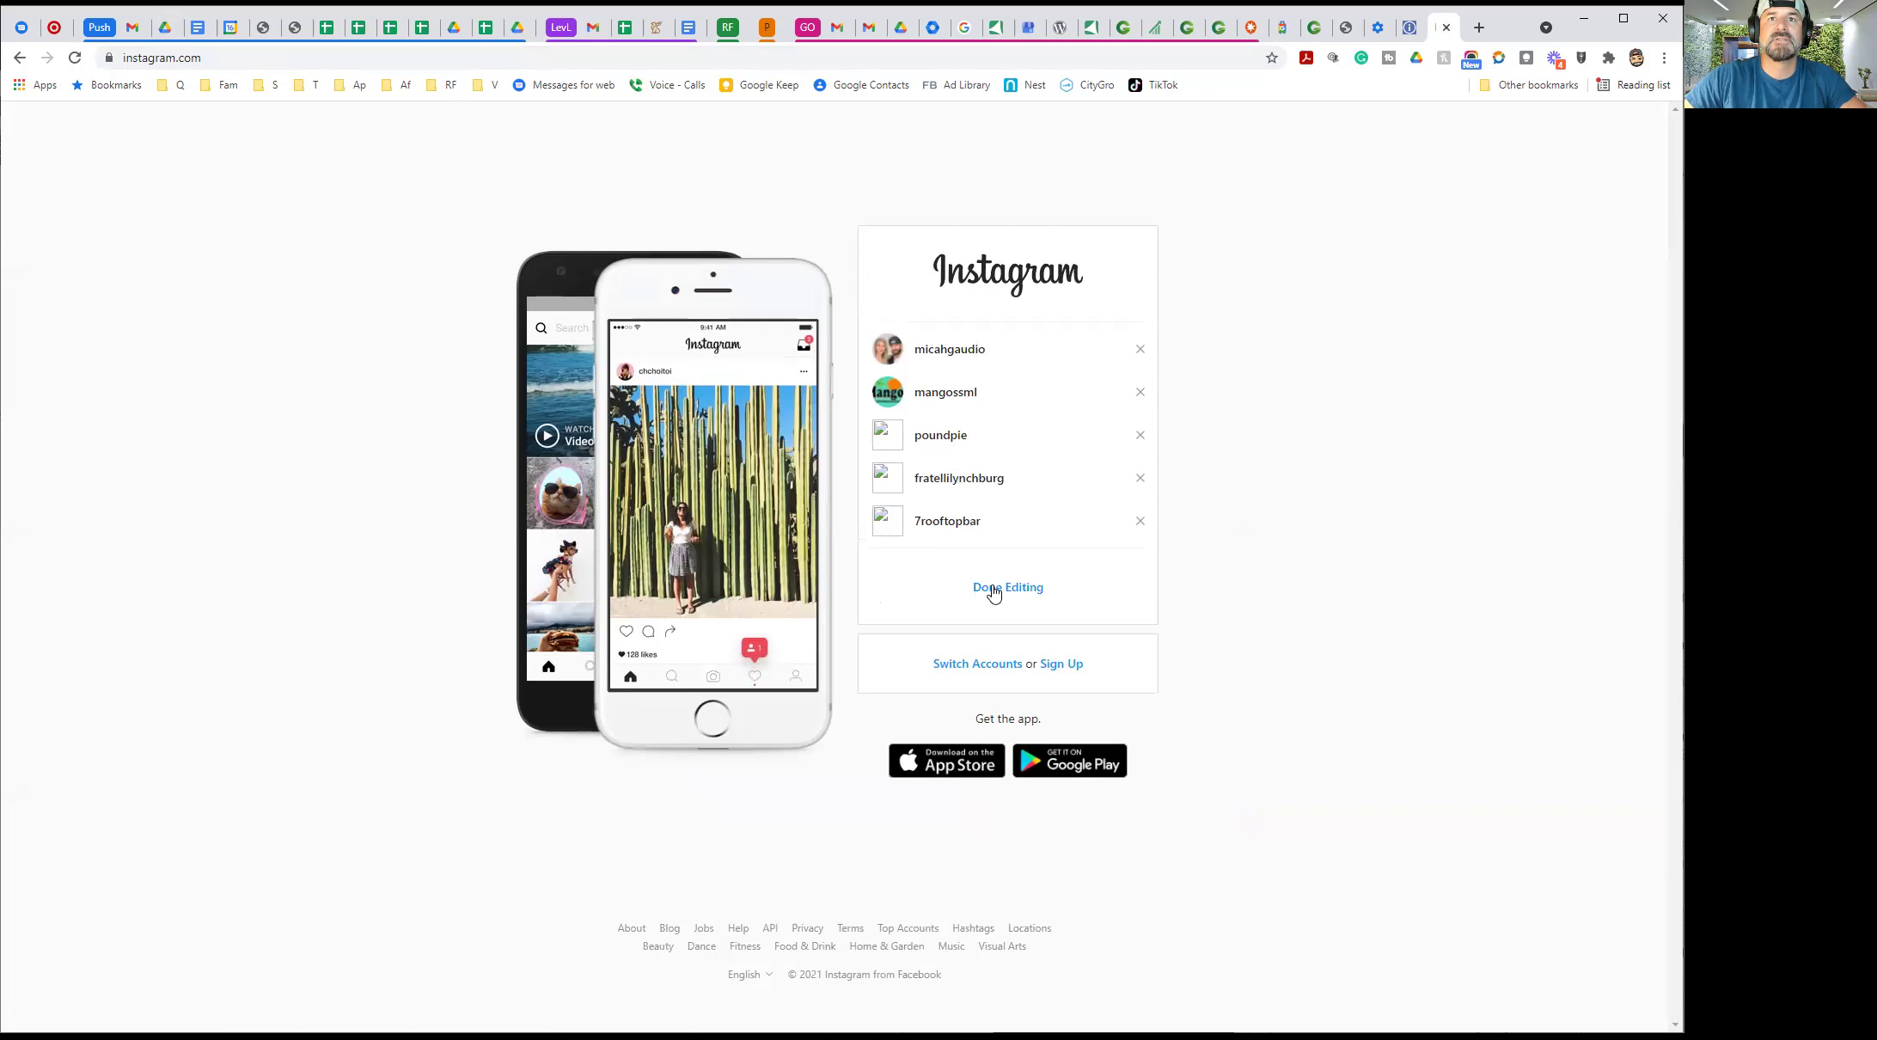
left_click(1027, 590)
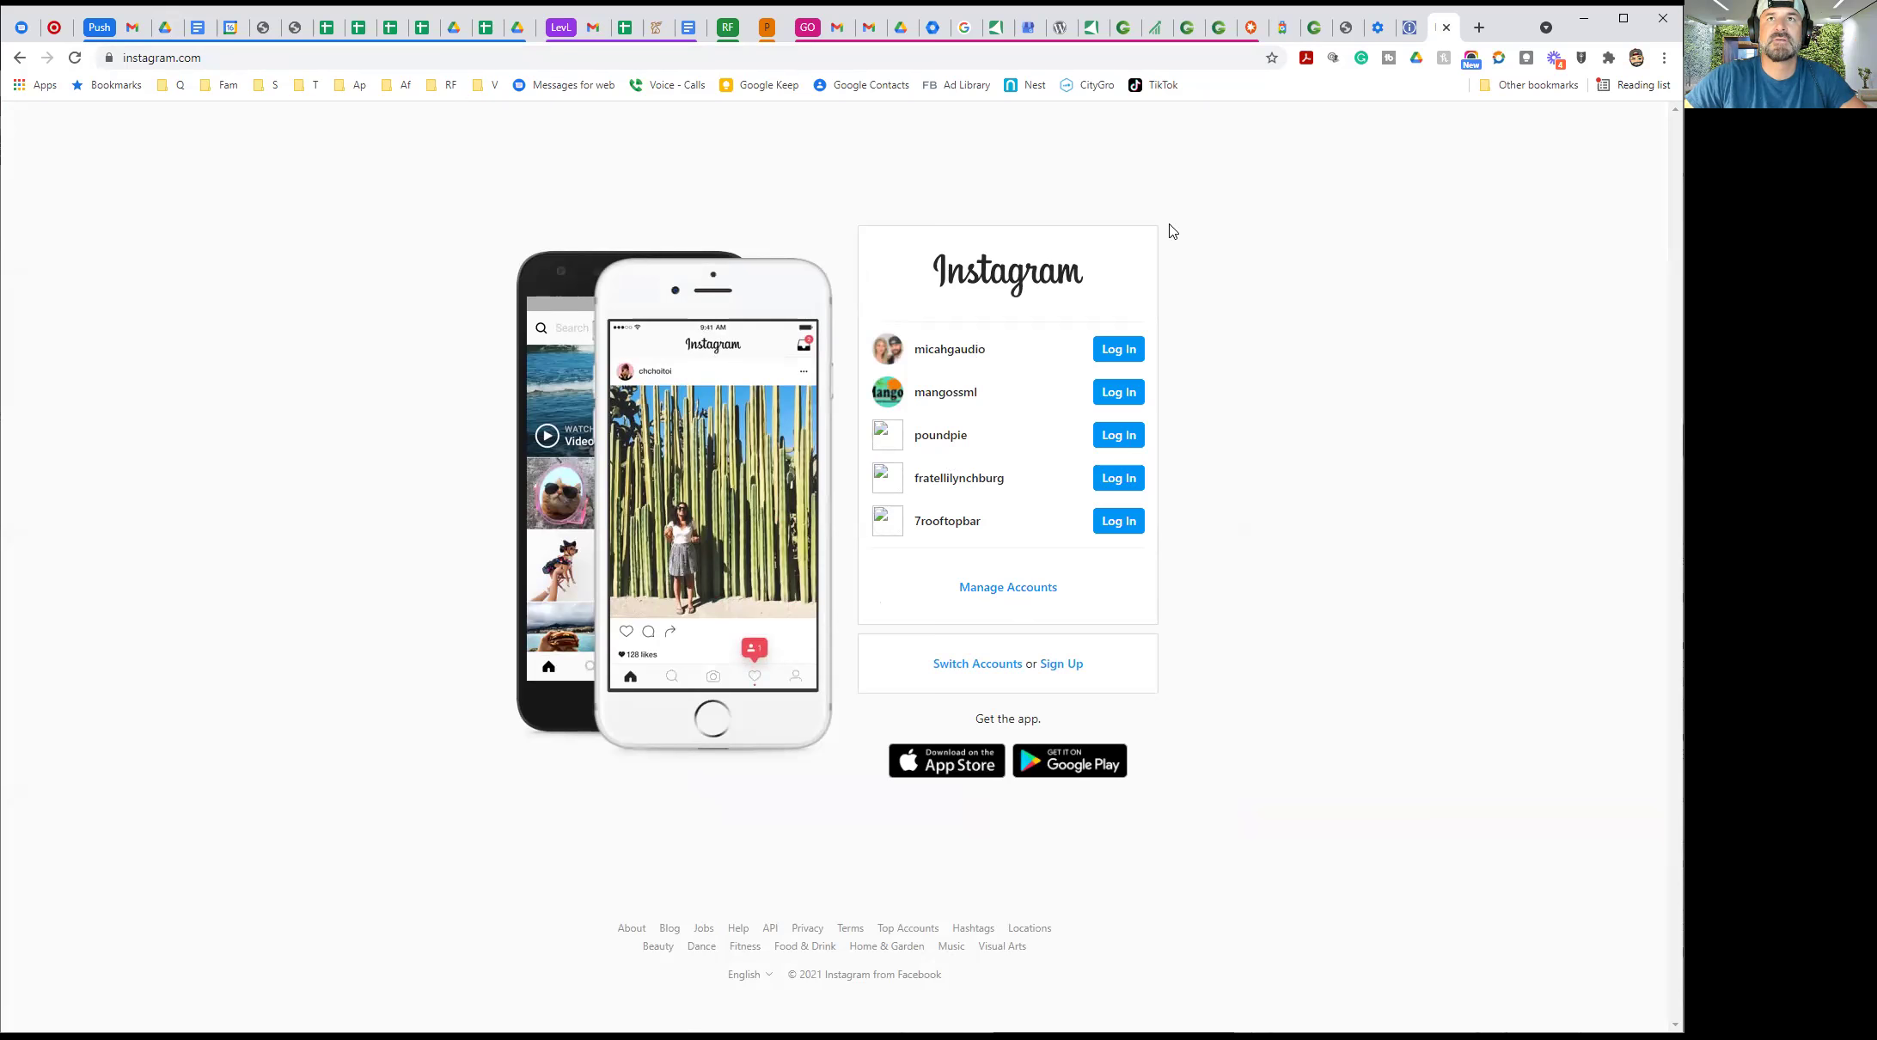
left_click(1408, 27)
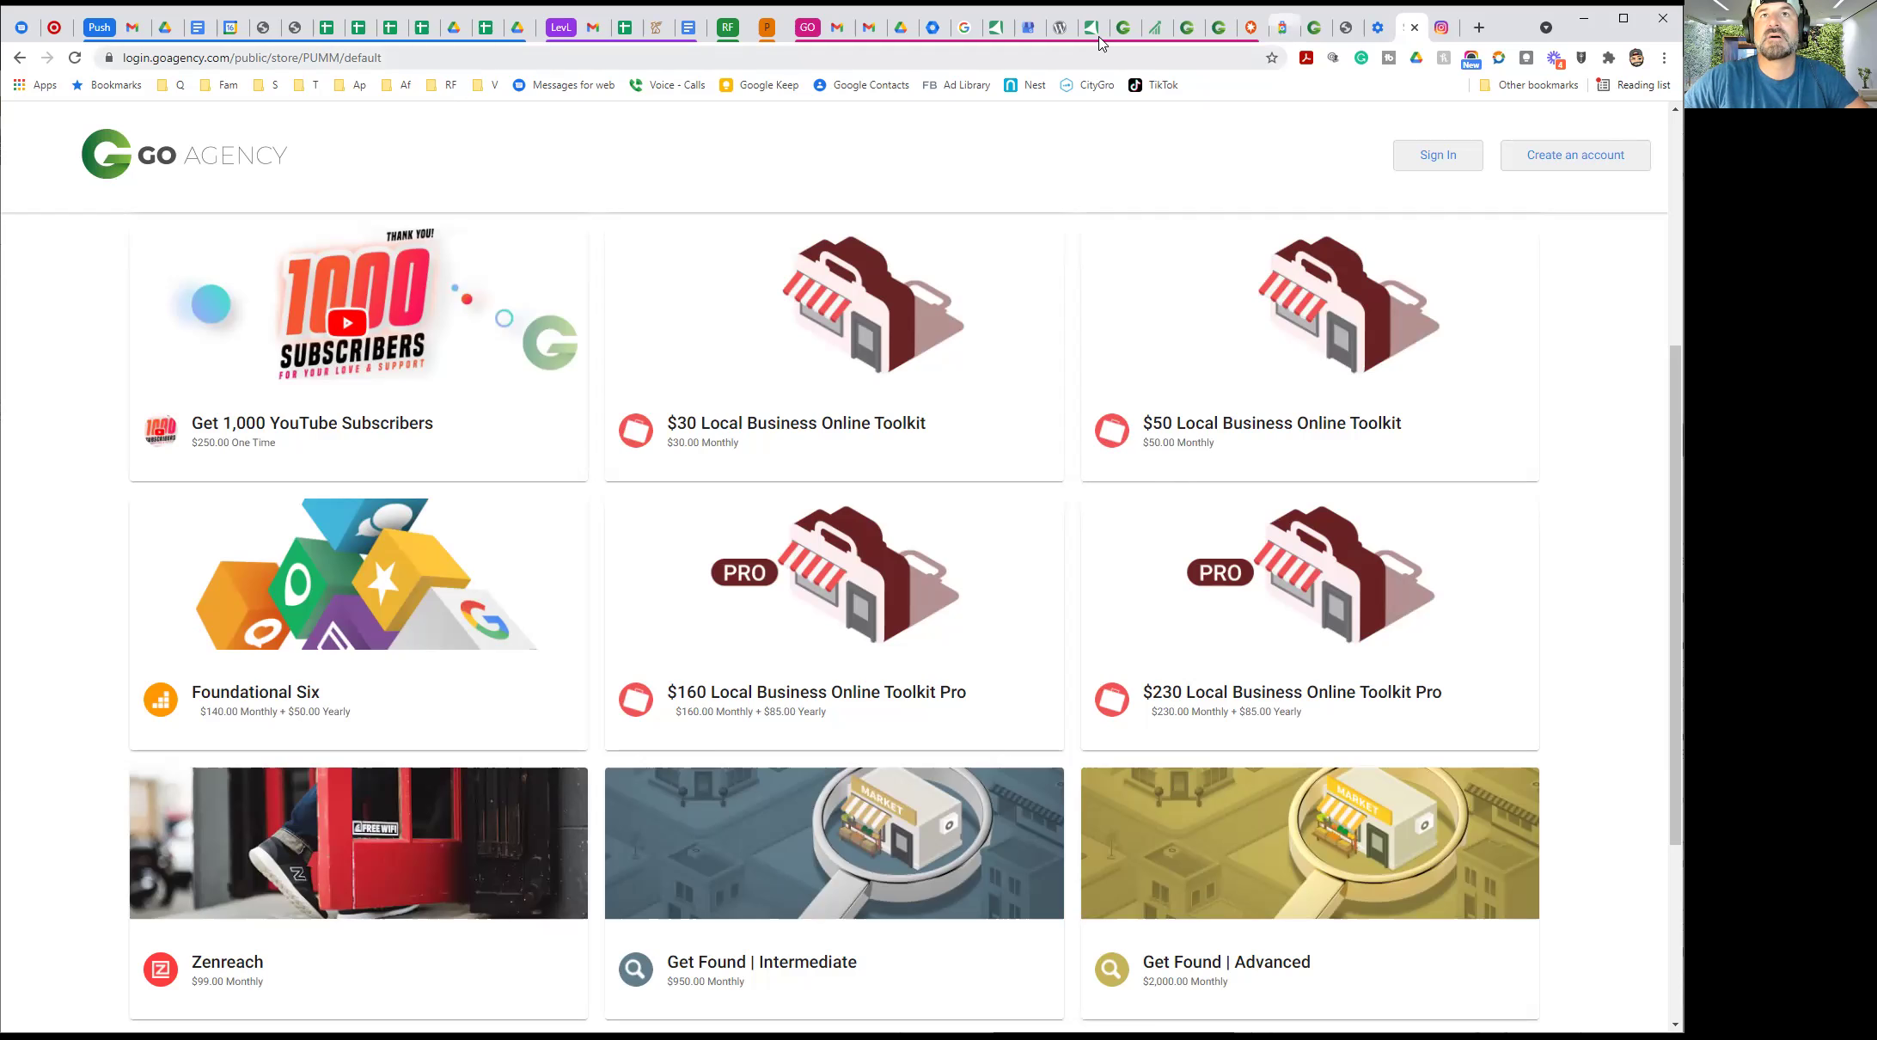
left_click(1124, 28)
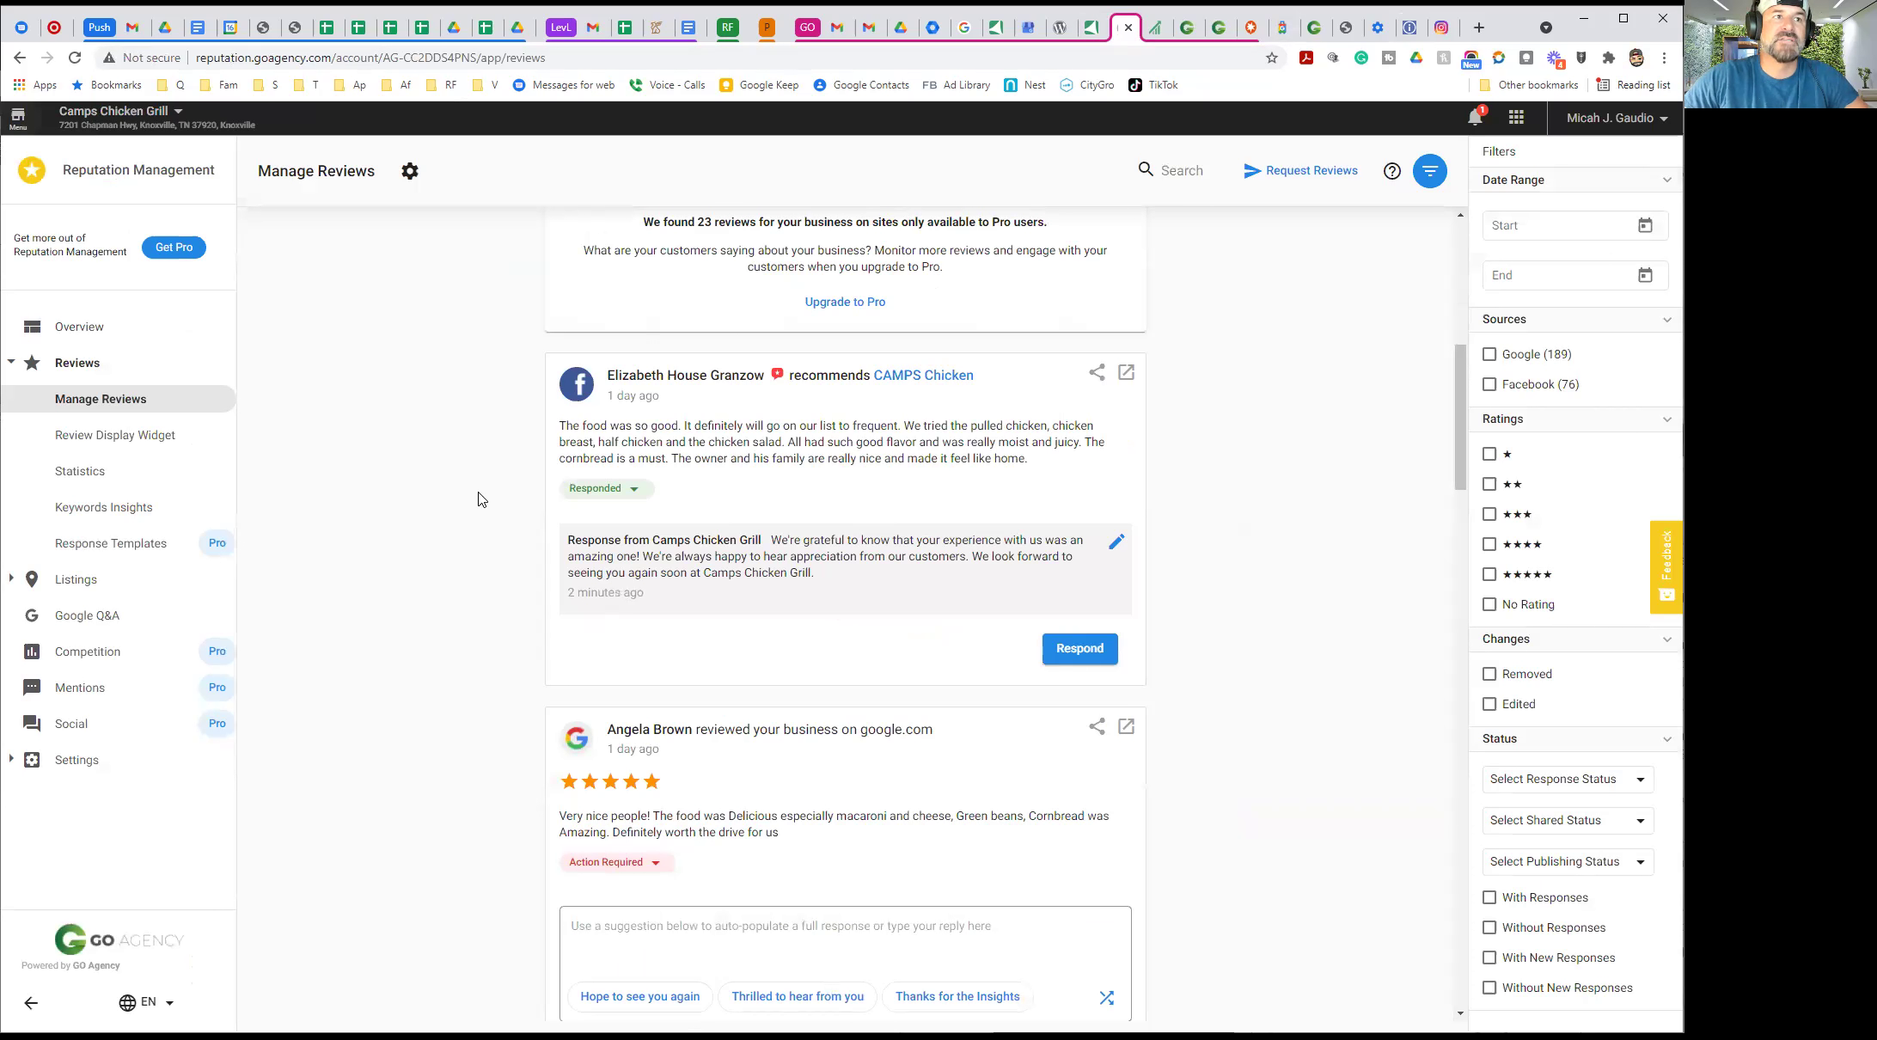
Open the Review Display Widget page to preview example reviews and the widget code
scroll(480, 499, "down", 2)
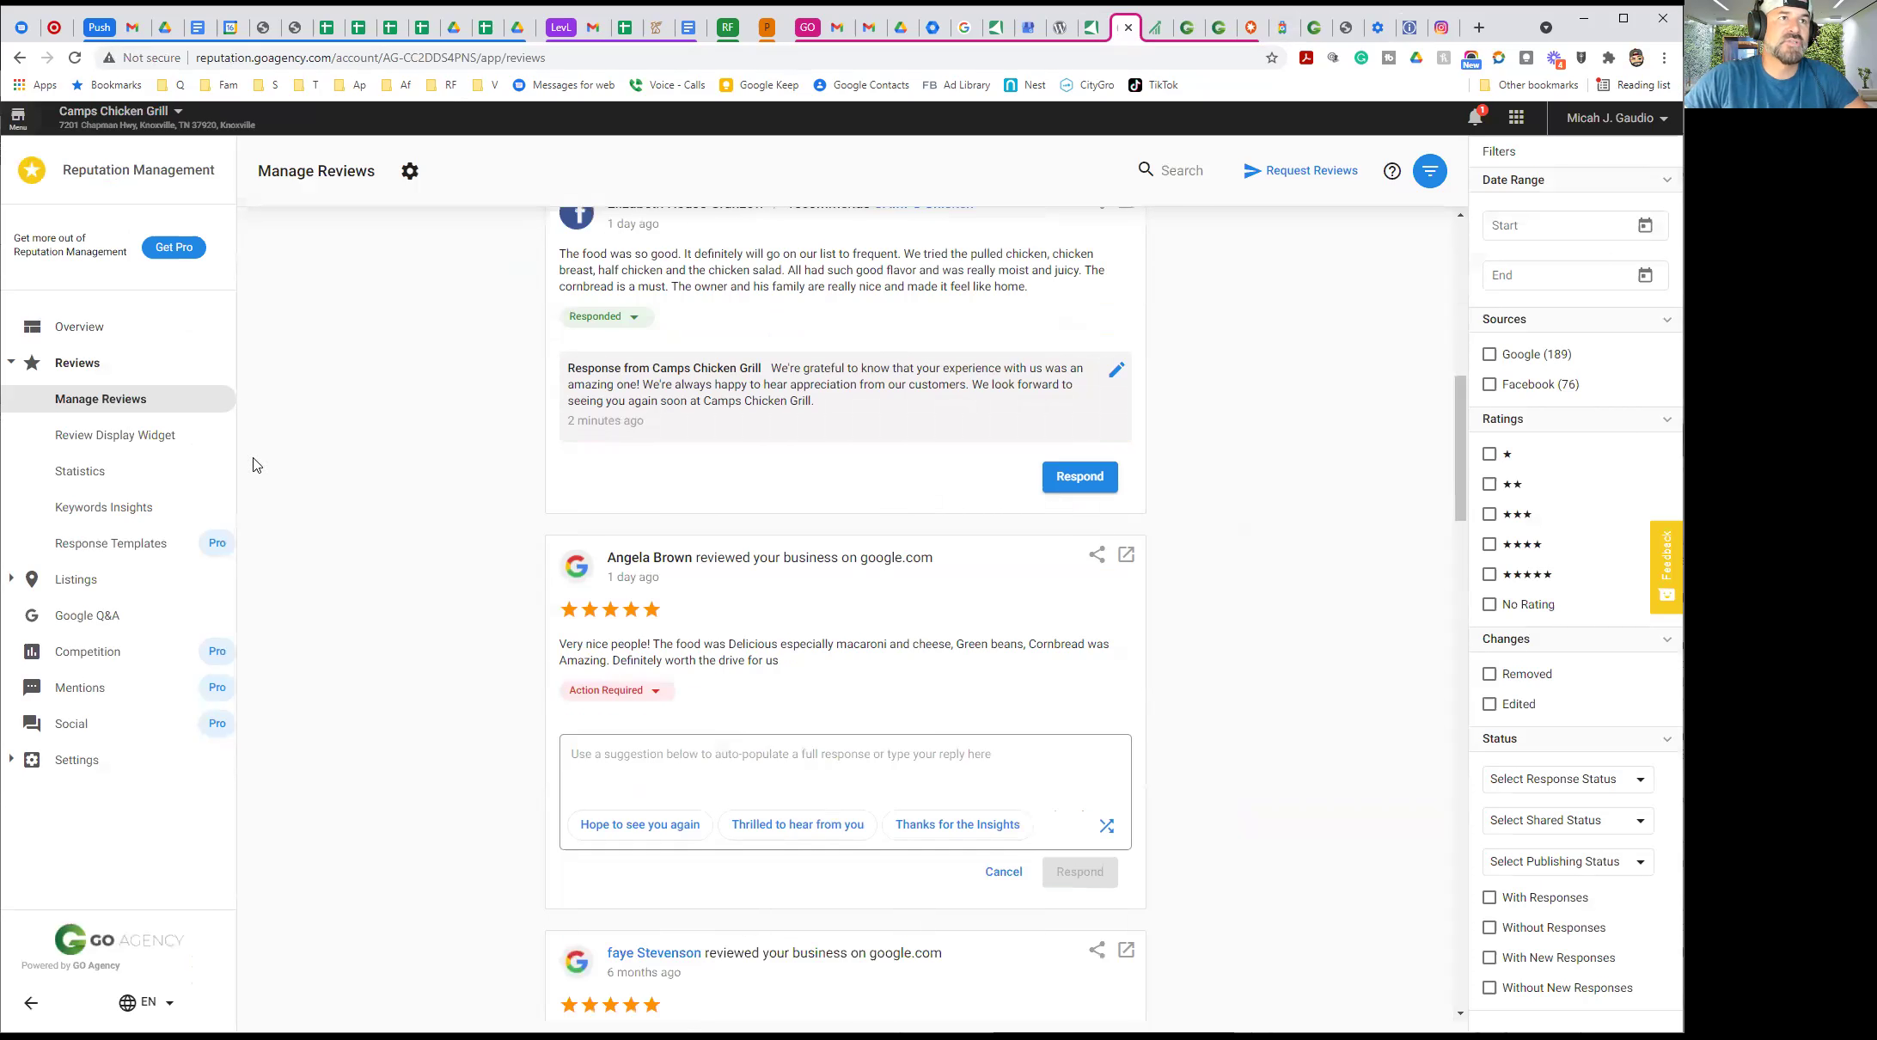
left_click(99, 451)
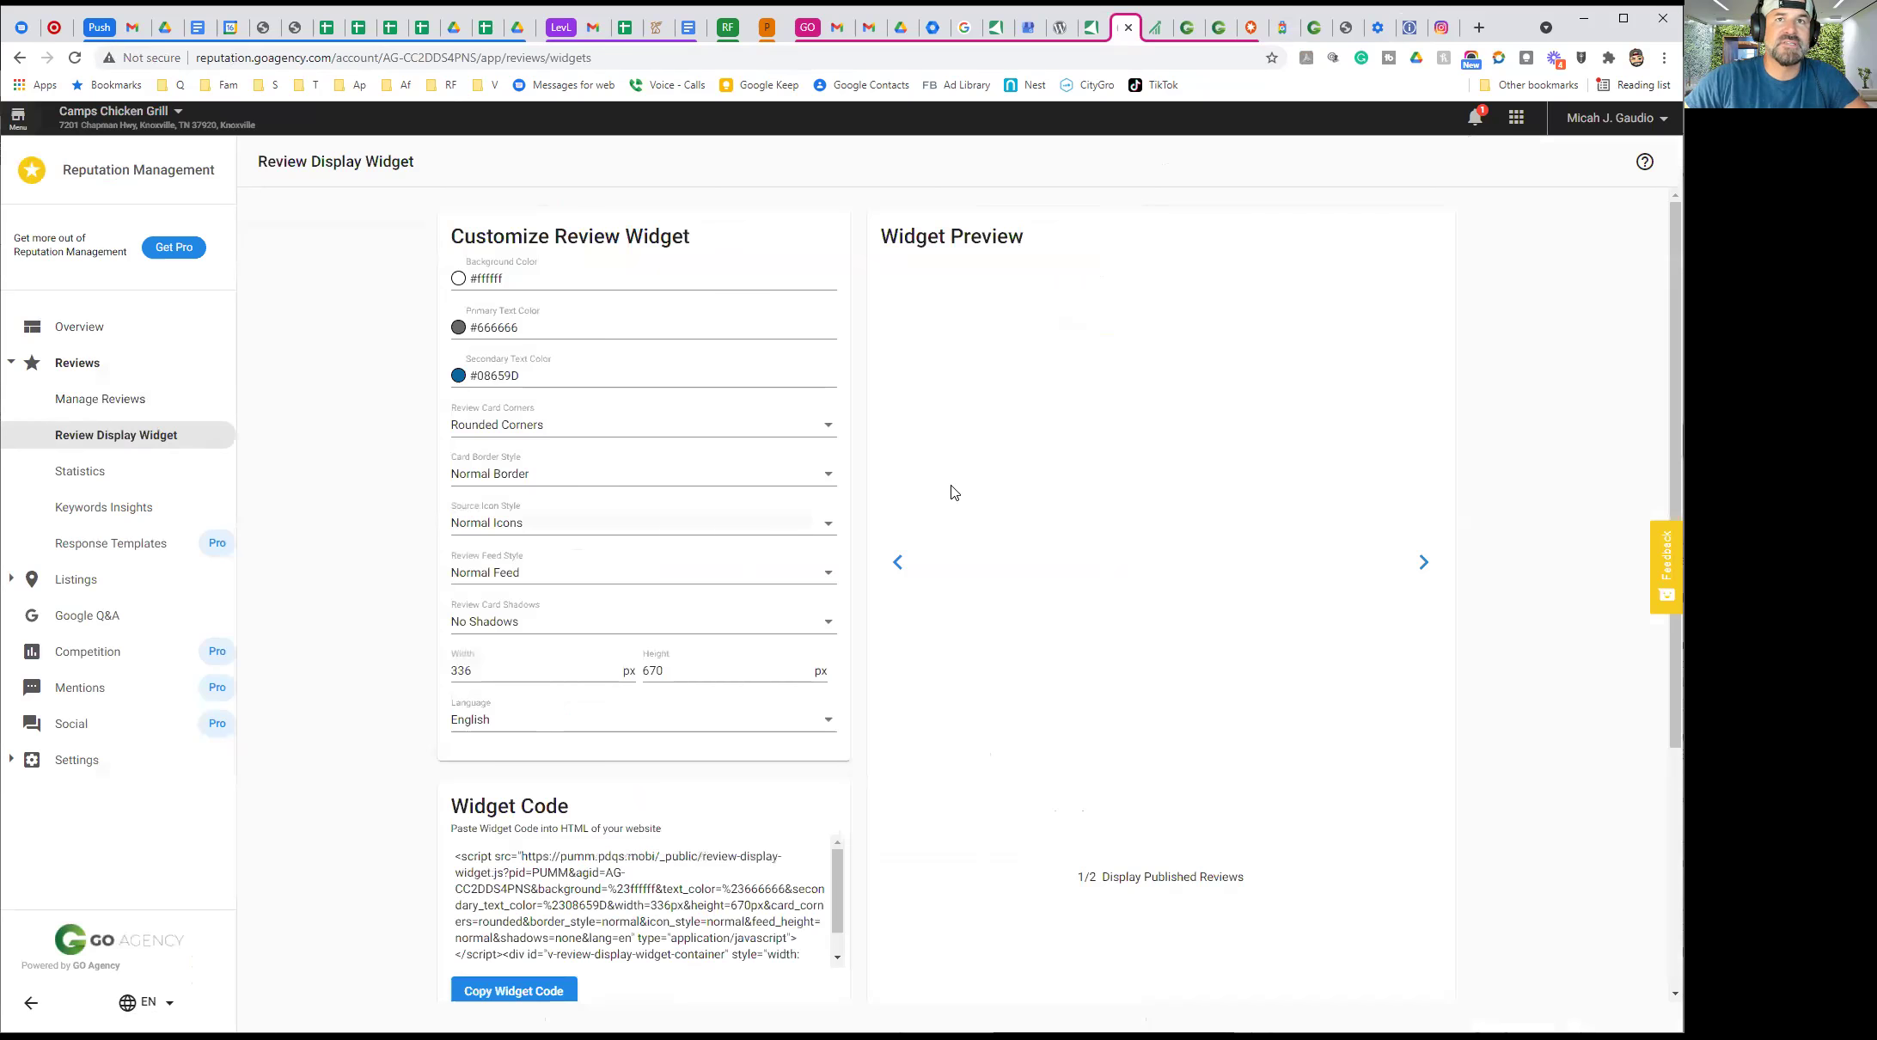
scroll(1177, 584, "down", 1)
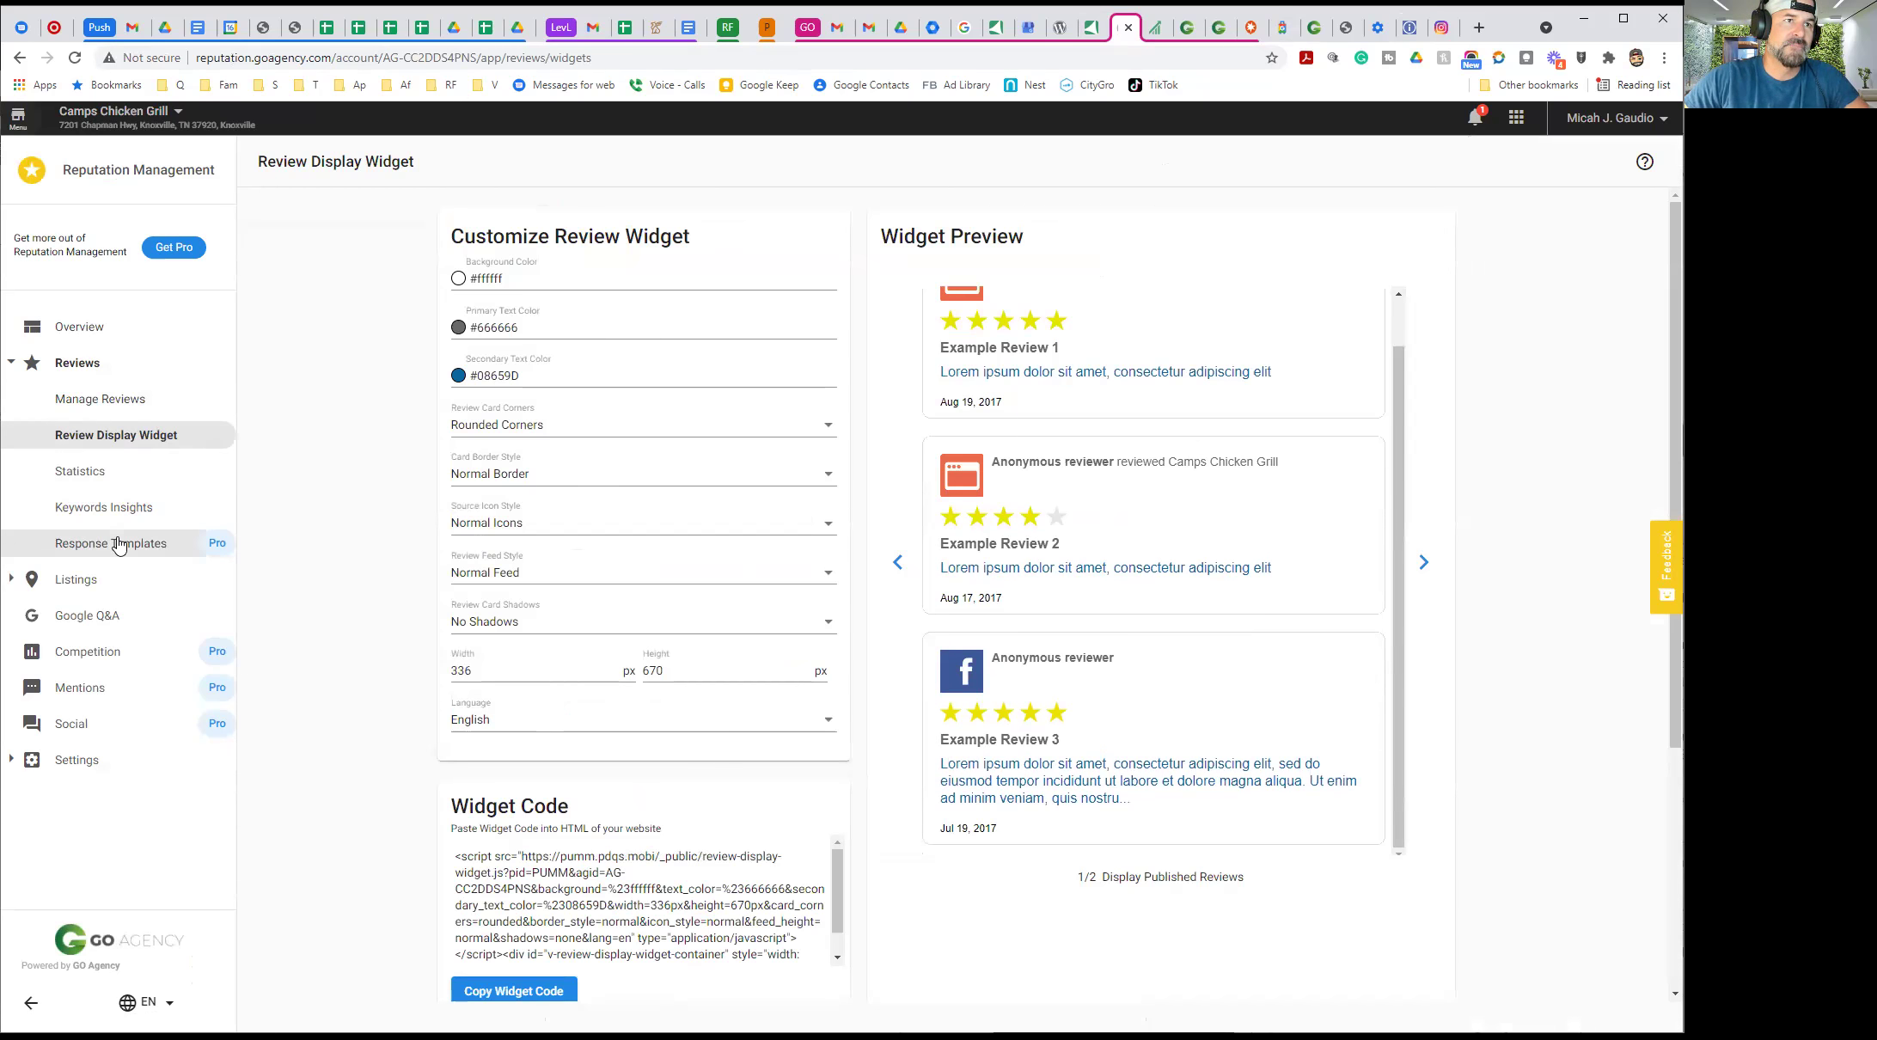
Open Google Q&A and look through the two customer questions awaiting an answer
left_click(93, 615)
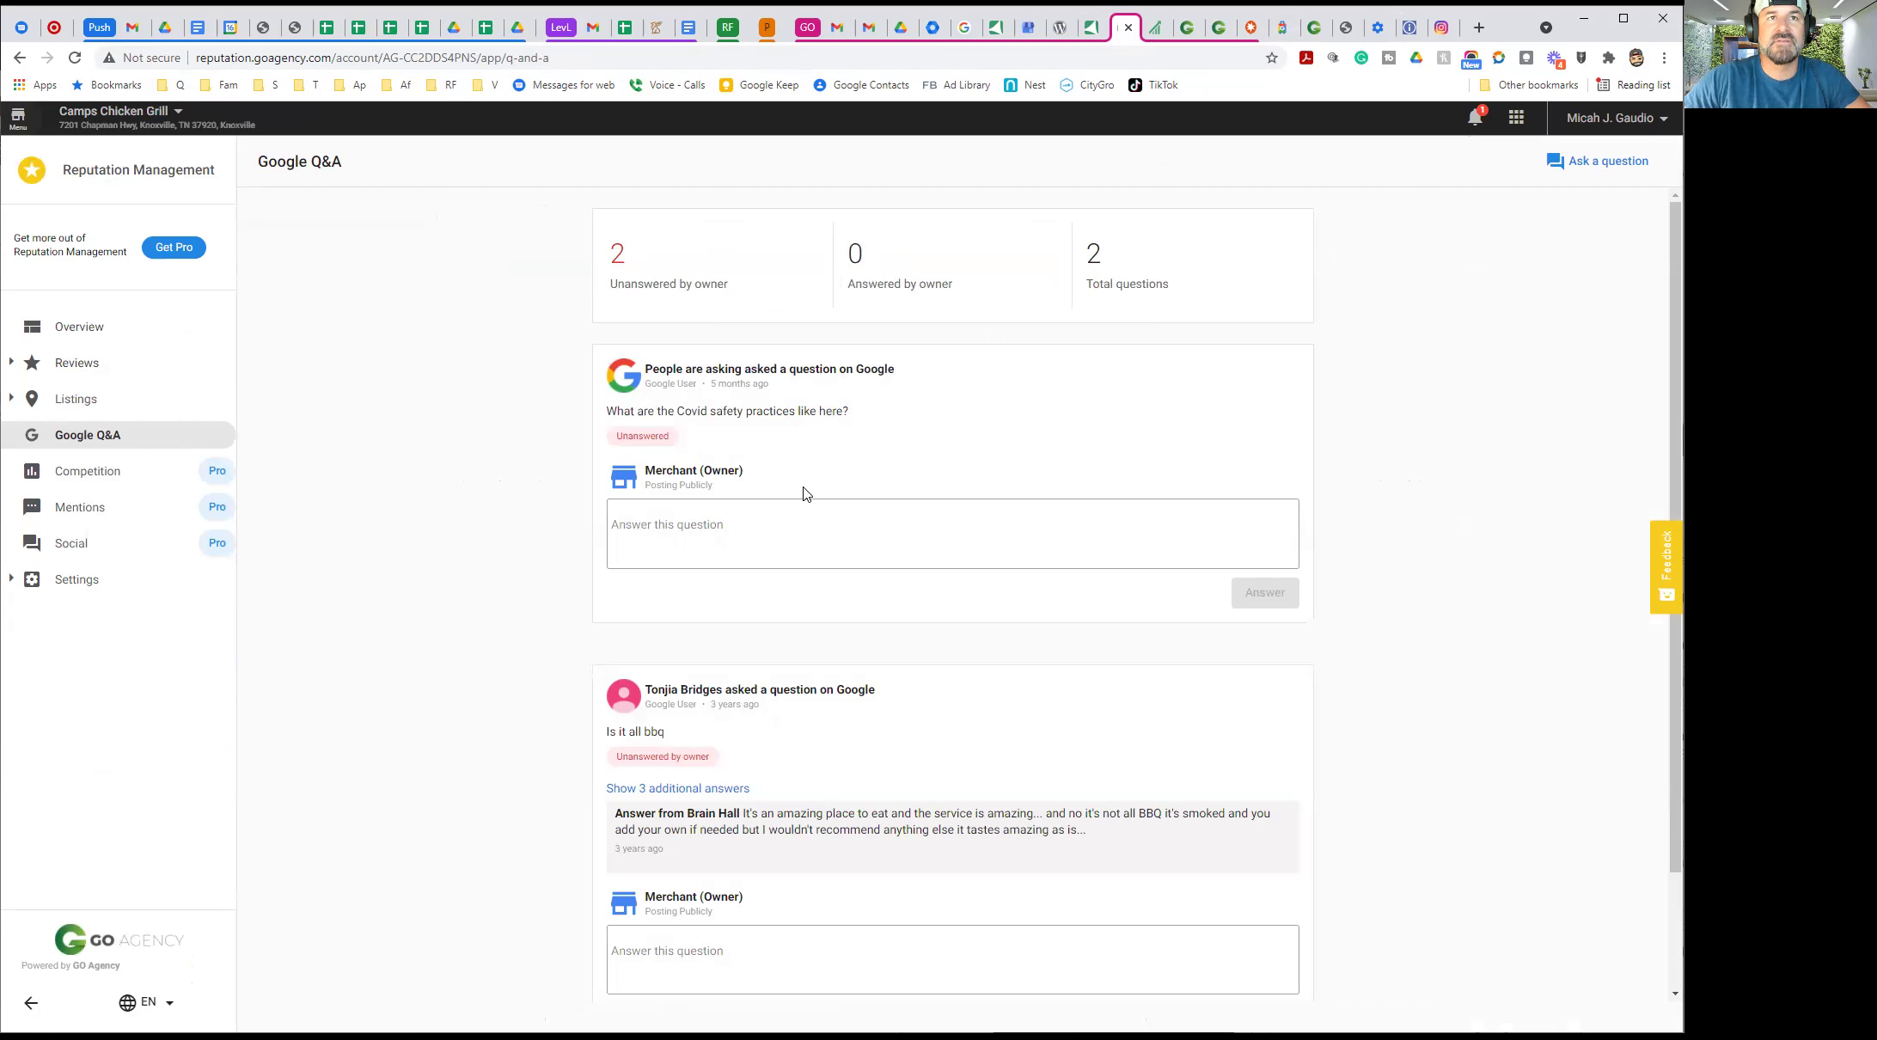
scroll(580, 587, "down", 2)
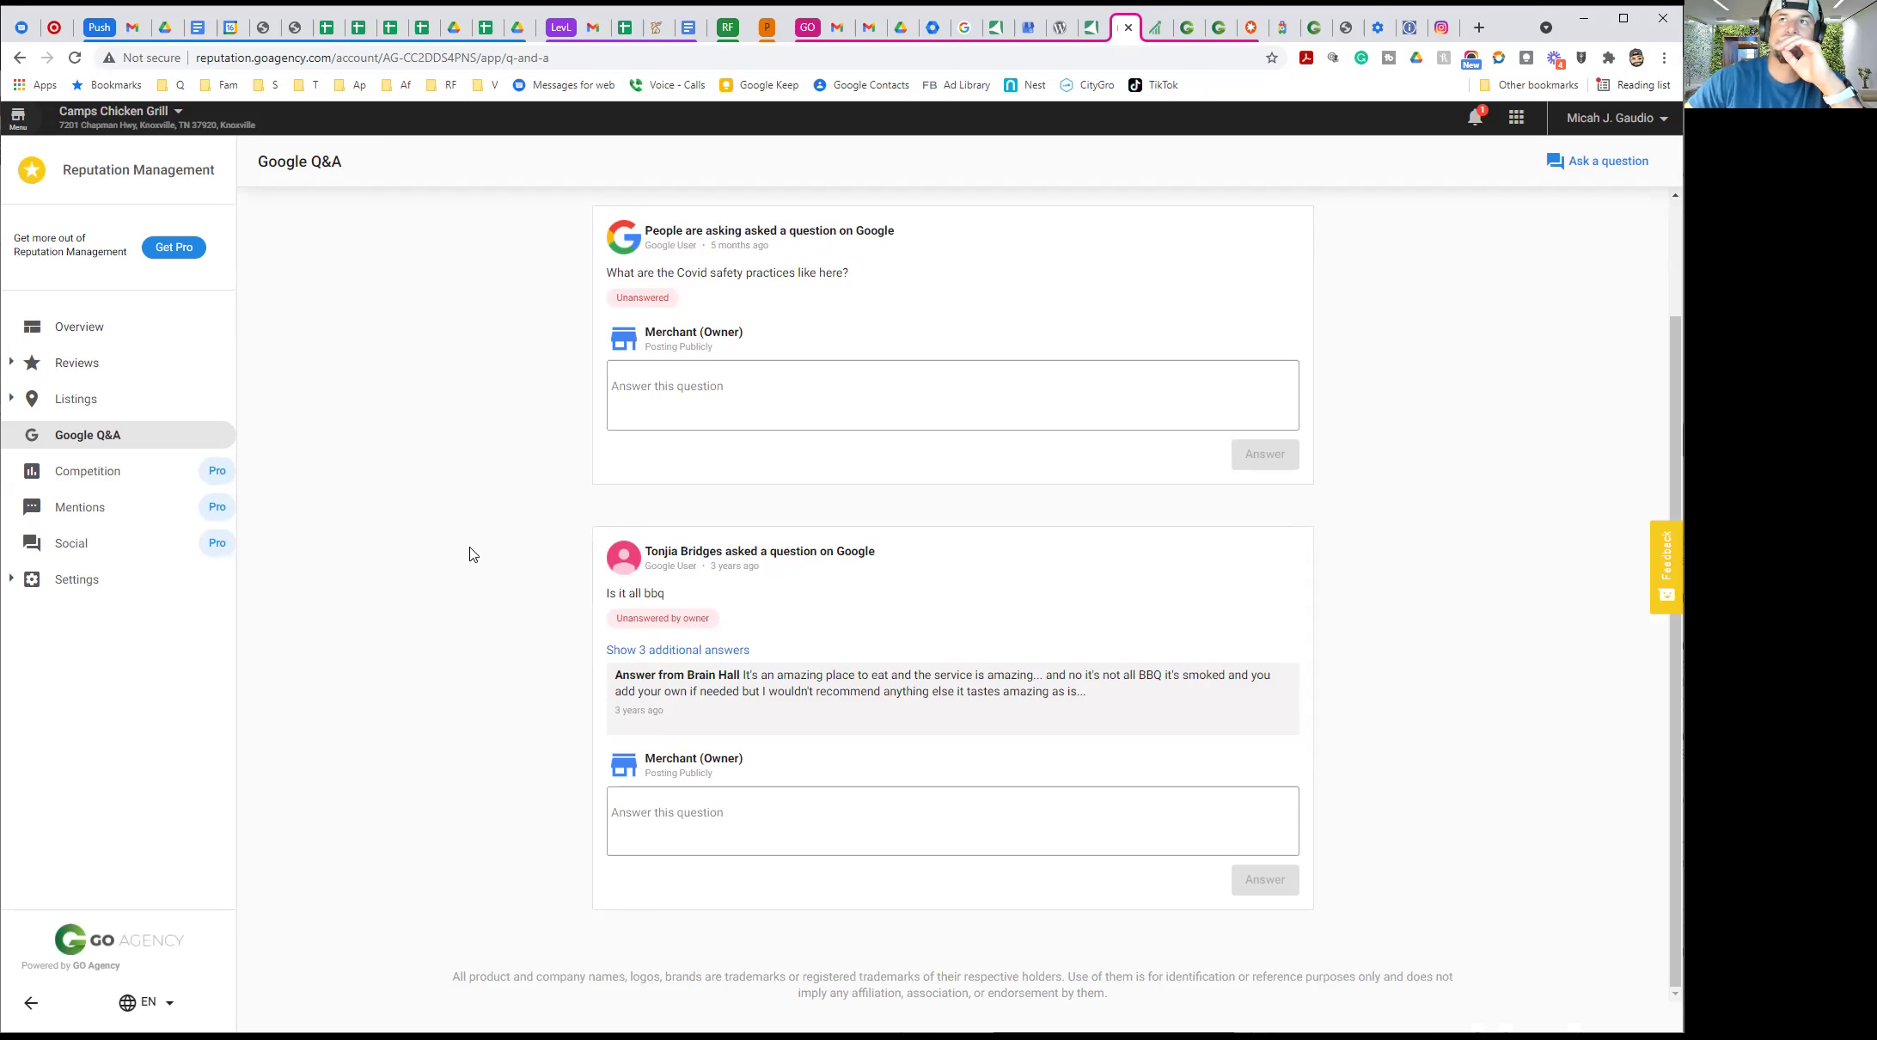
Post the owner question 'Do you have a Drive Through?' so it lists as Unanswered
left_click(1584, 166)
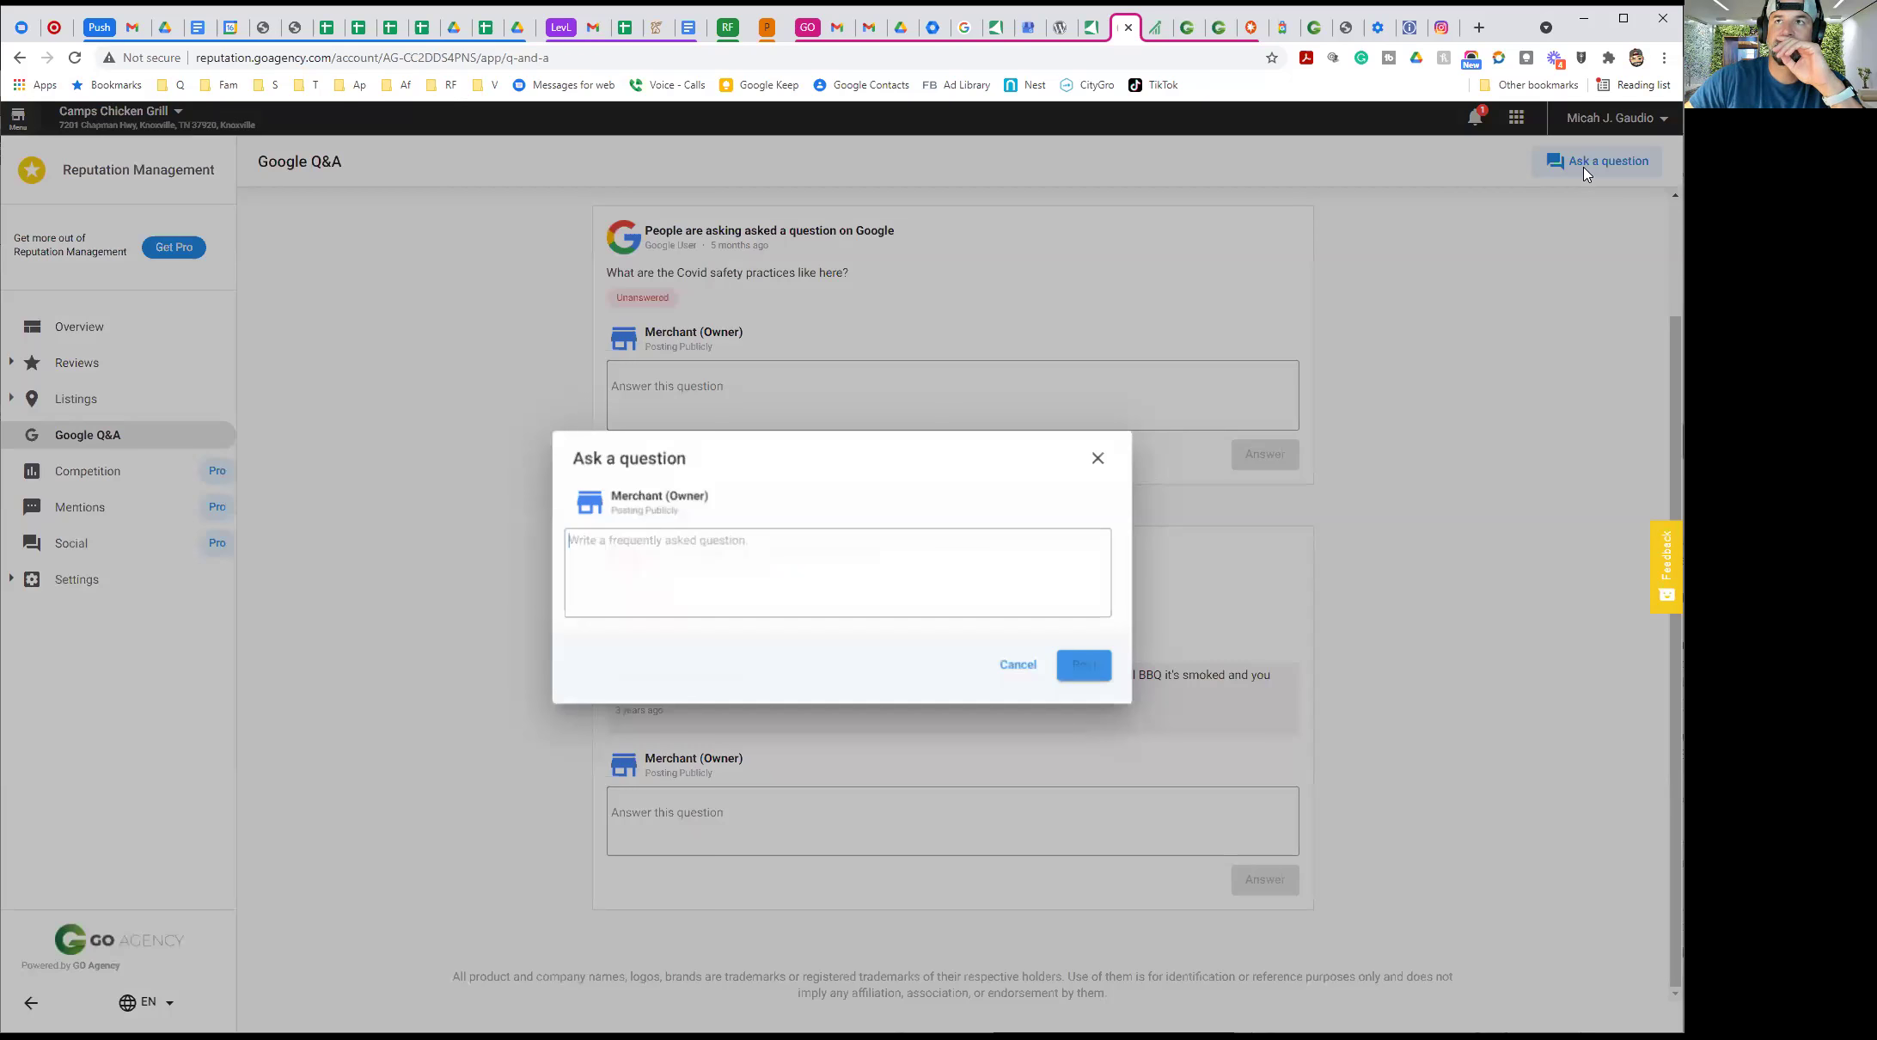
type("Do you have a Drive Through?")
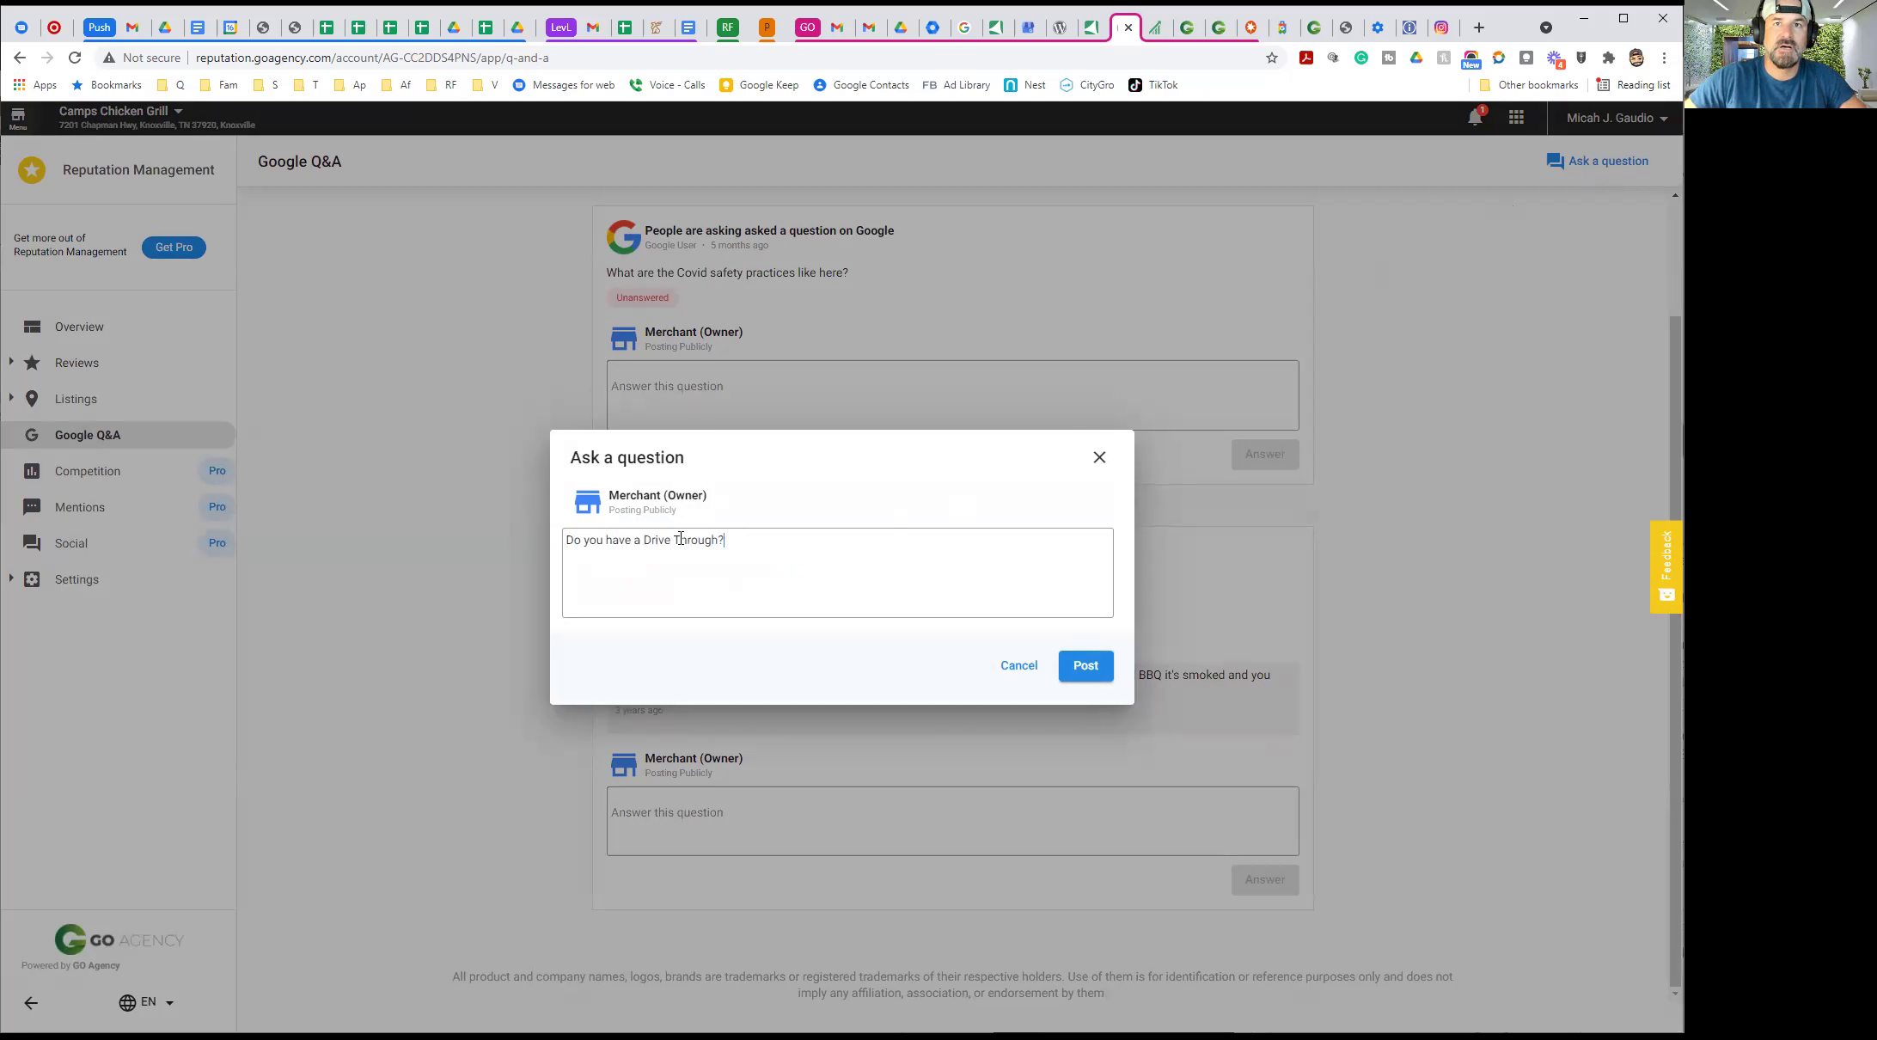
left_click(1082, 679)
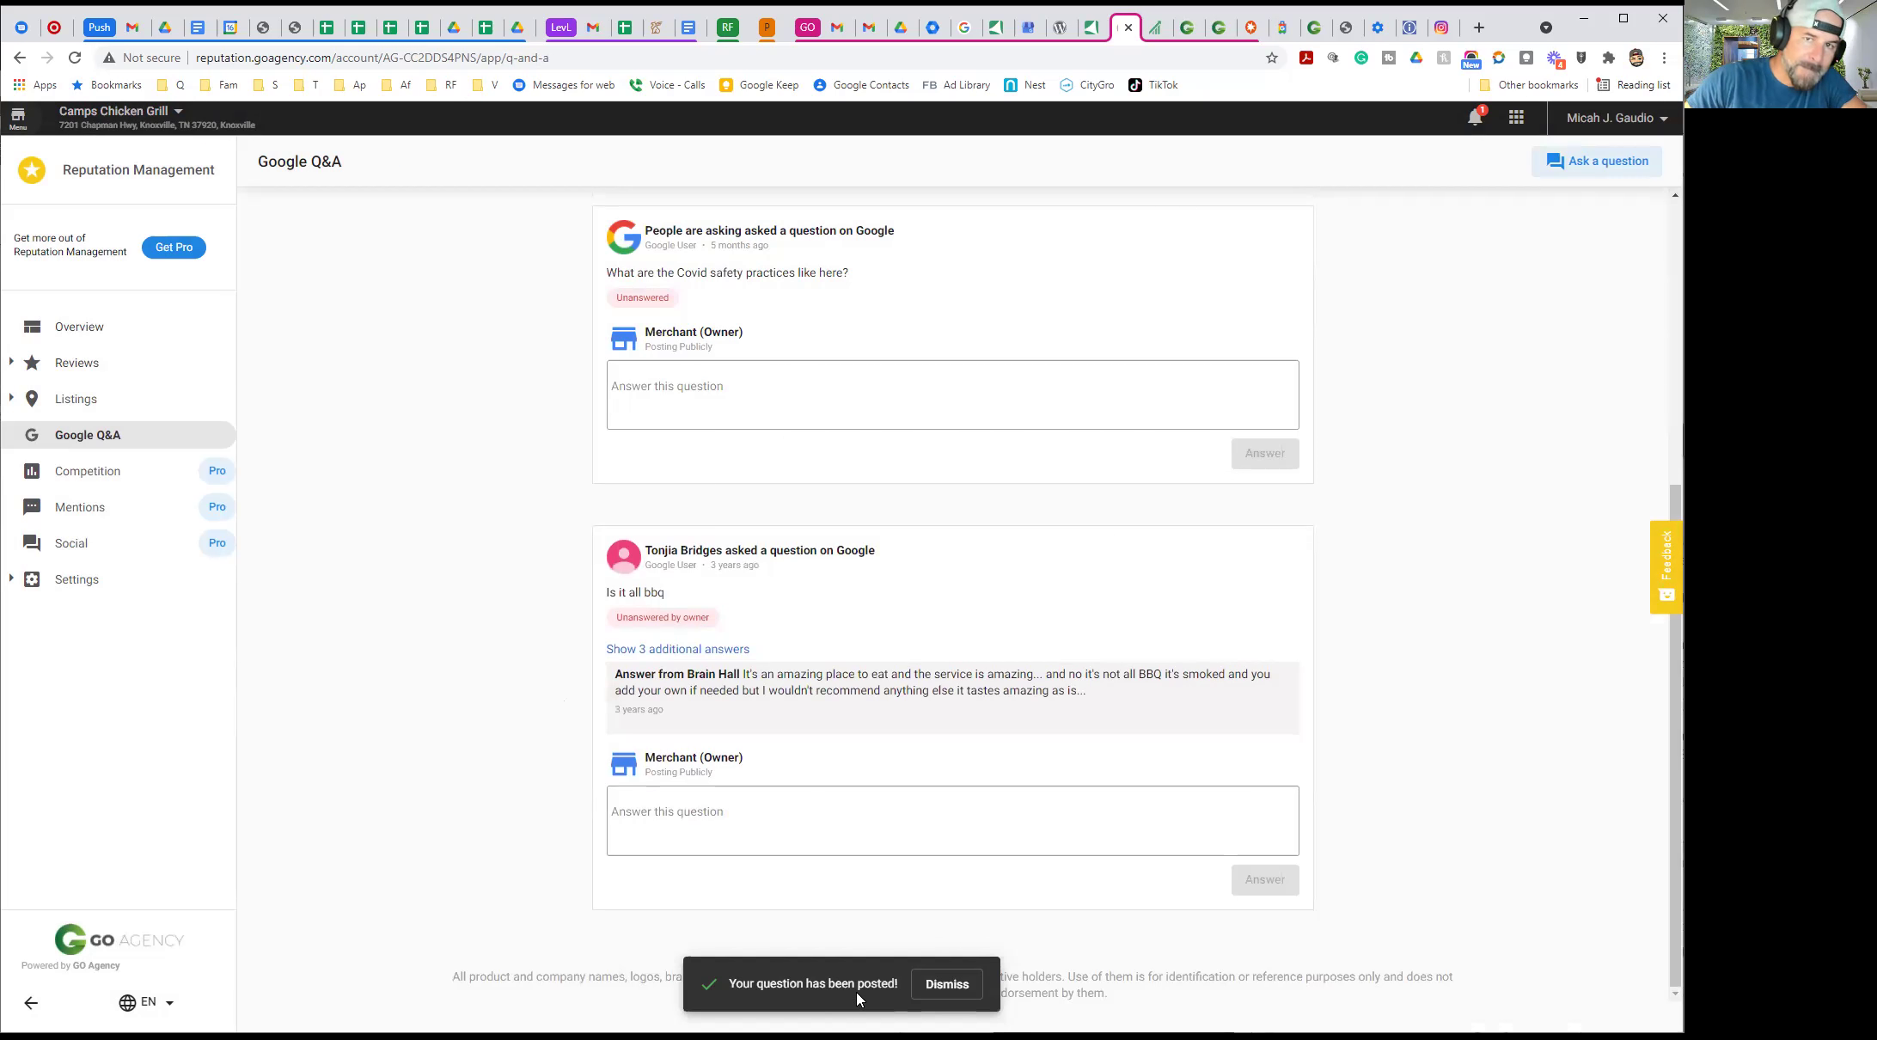
scroll(428, 601, "up", 4)
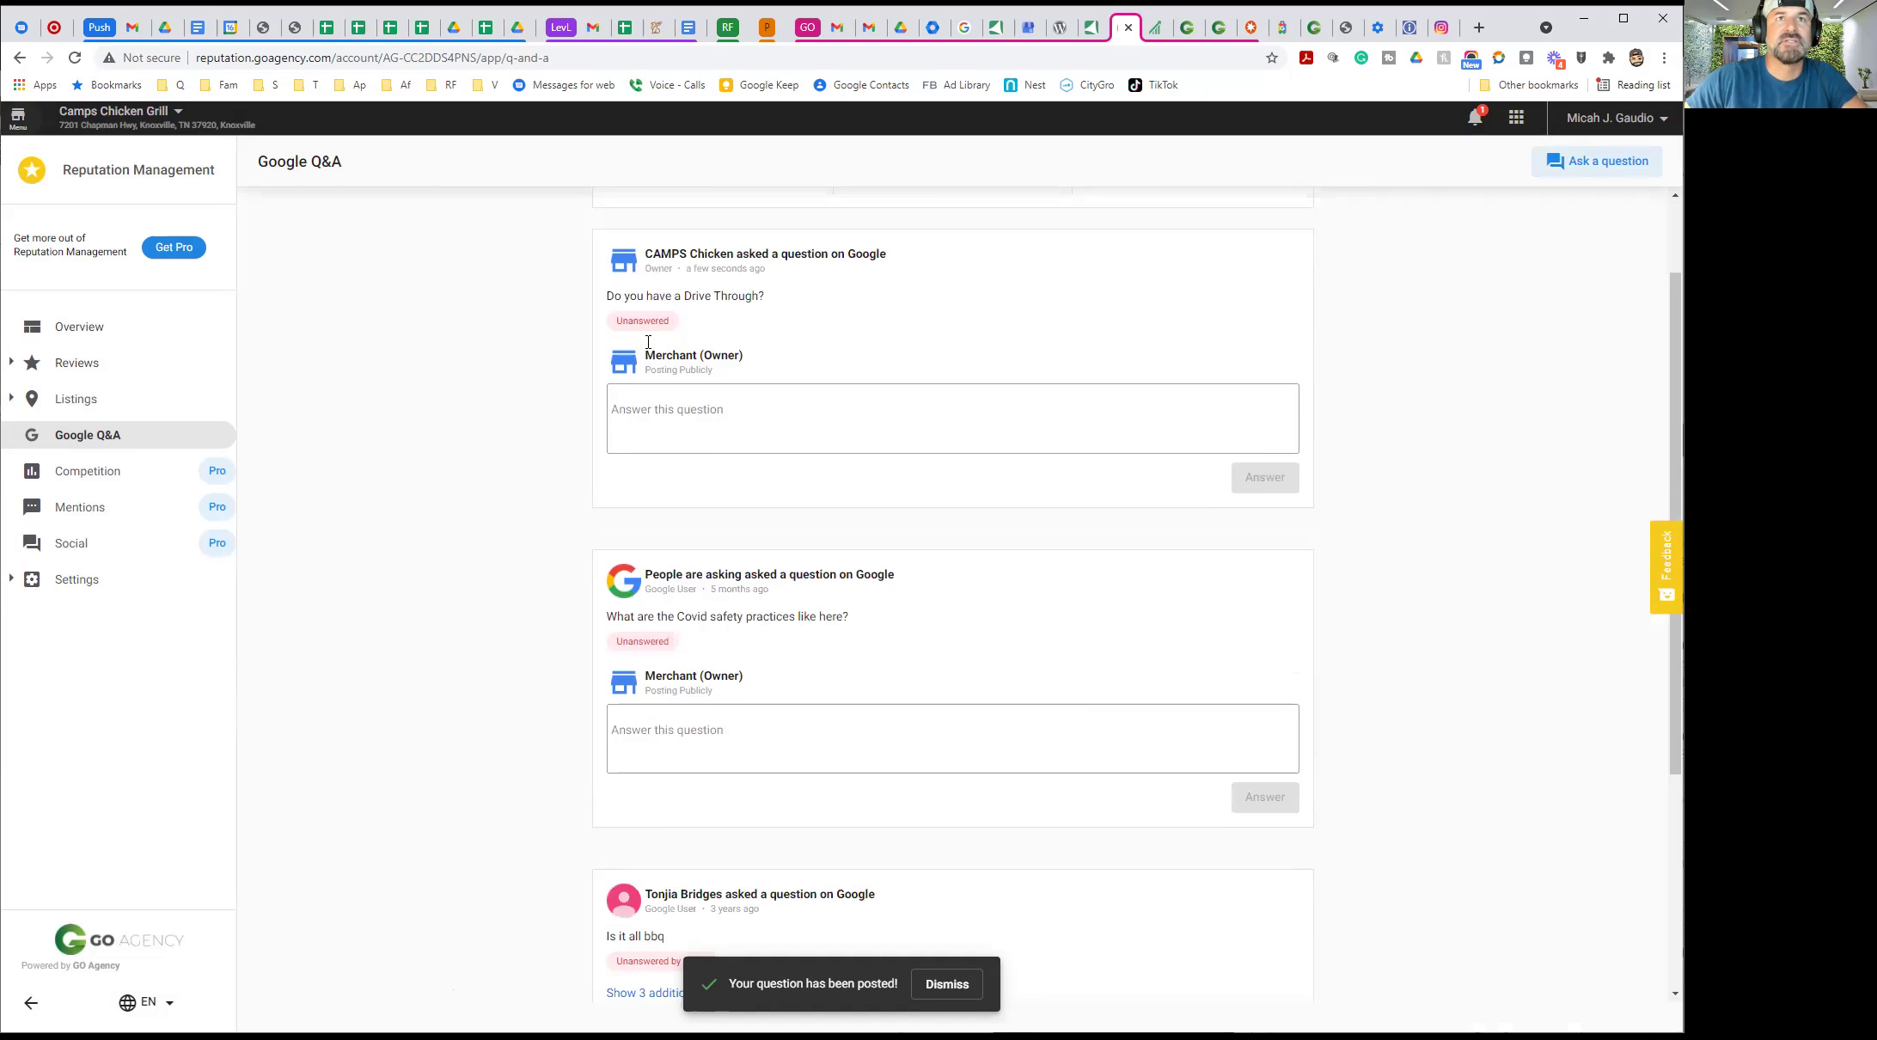
scroll(648, 342, "up", 1)
Answer the drive-through question with 'We plan on having a Drive Up Window soon!'
left_click(642, 529)
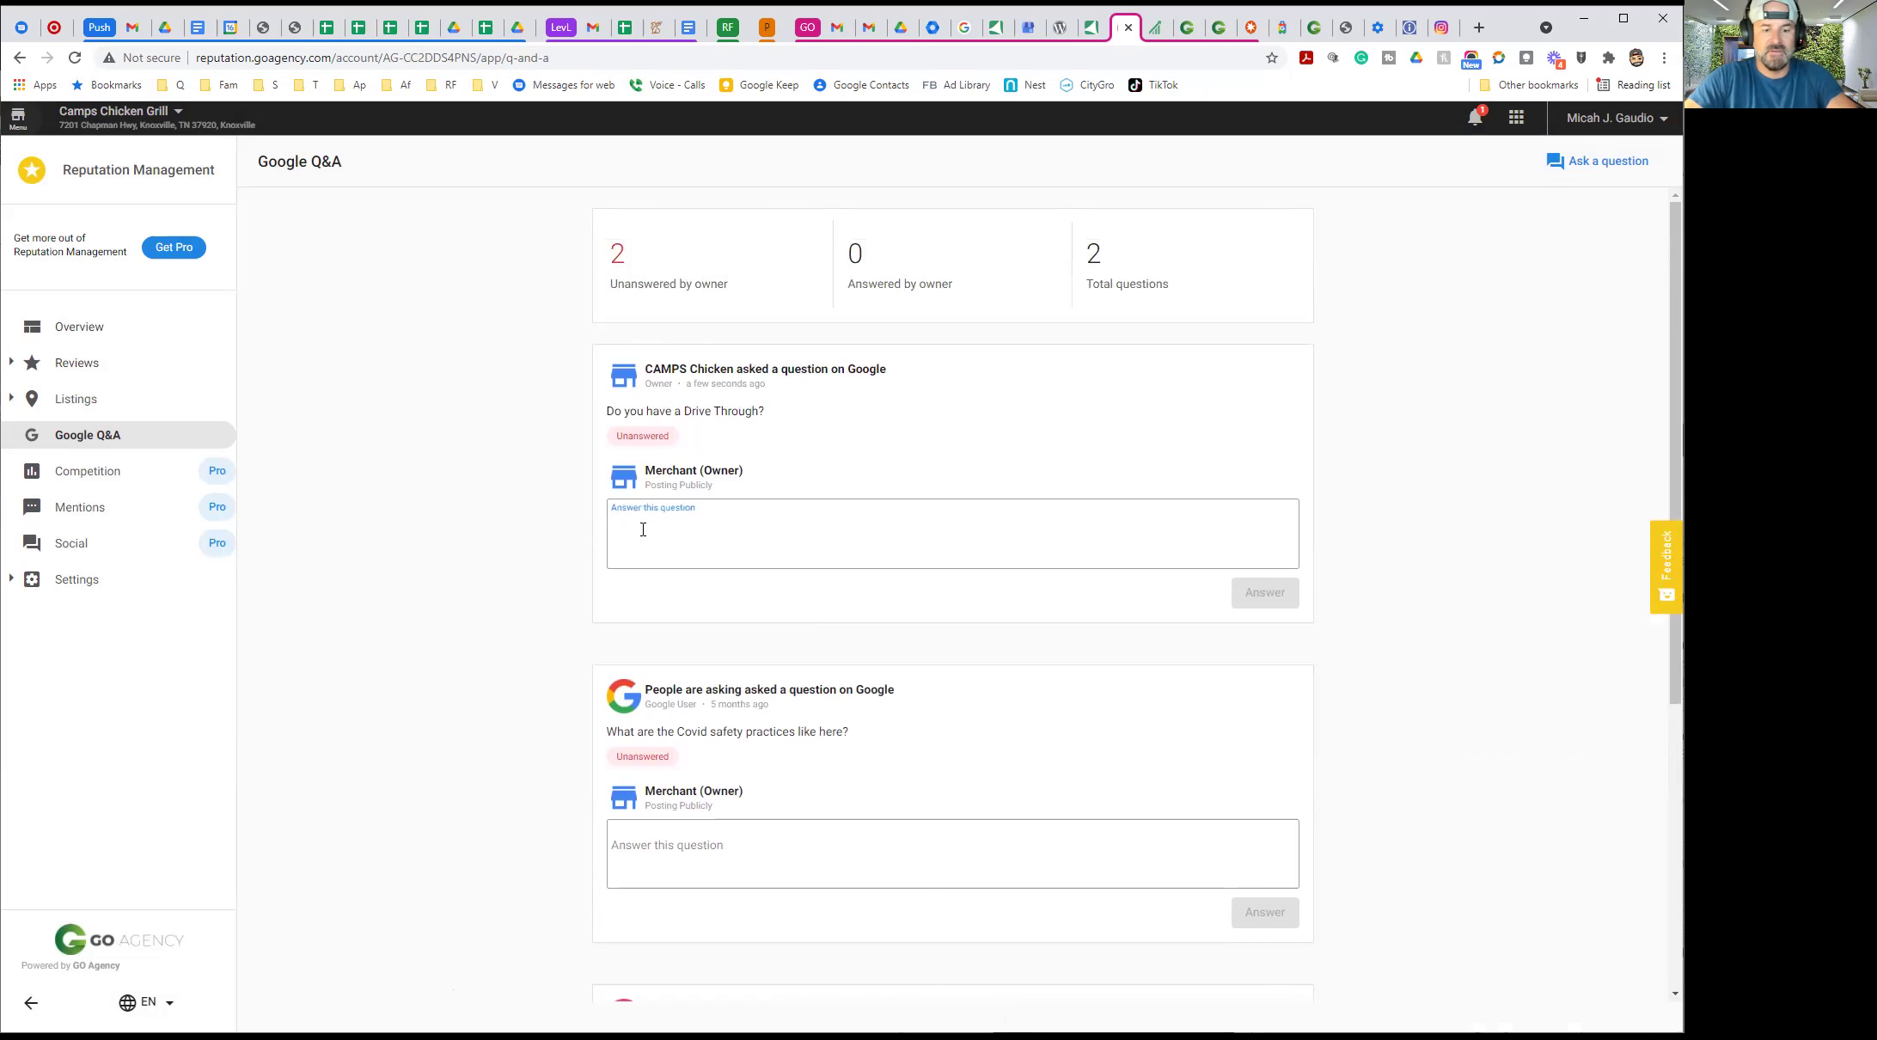
type("We plan on having")
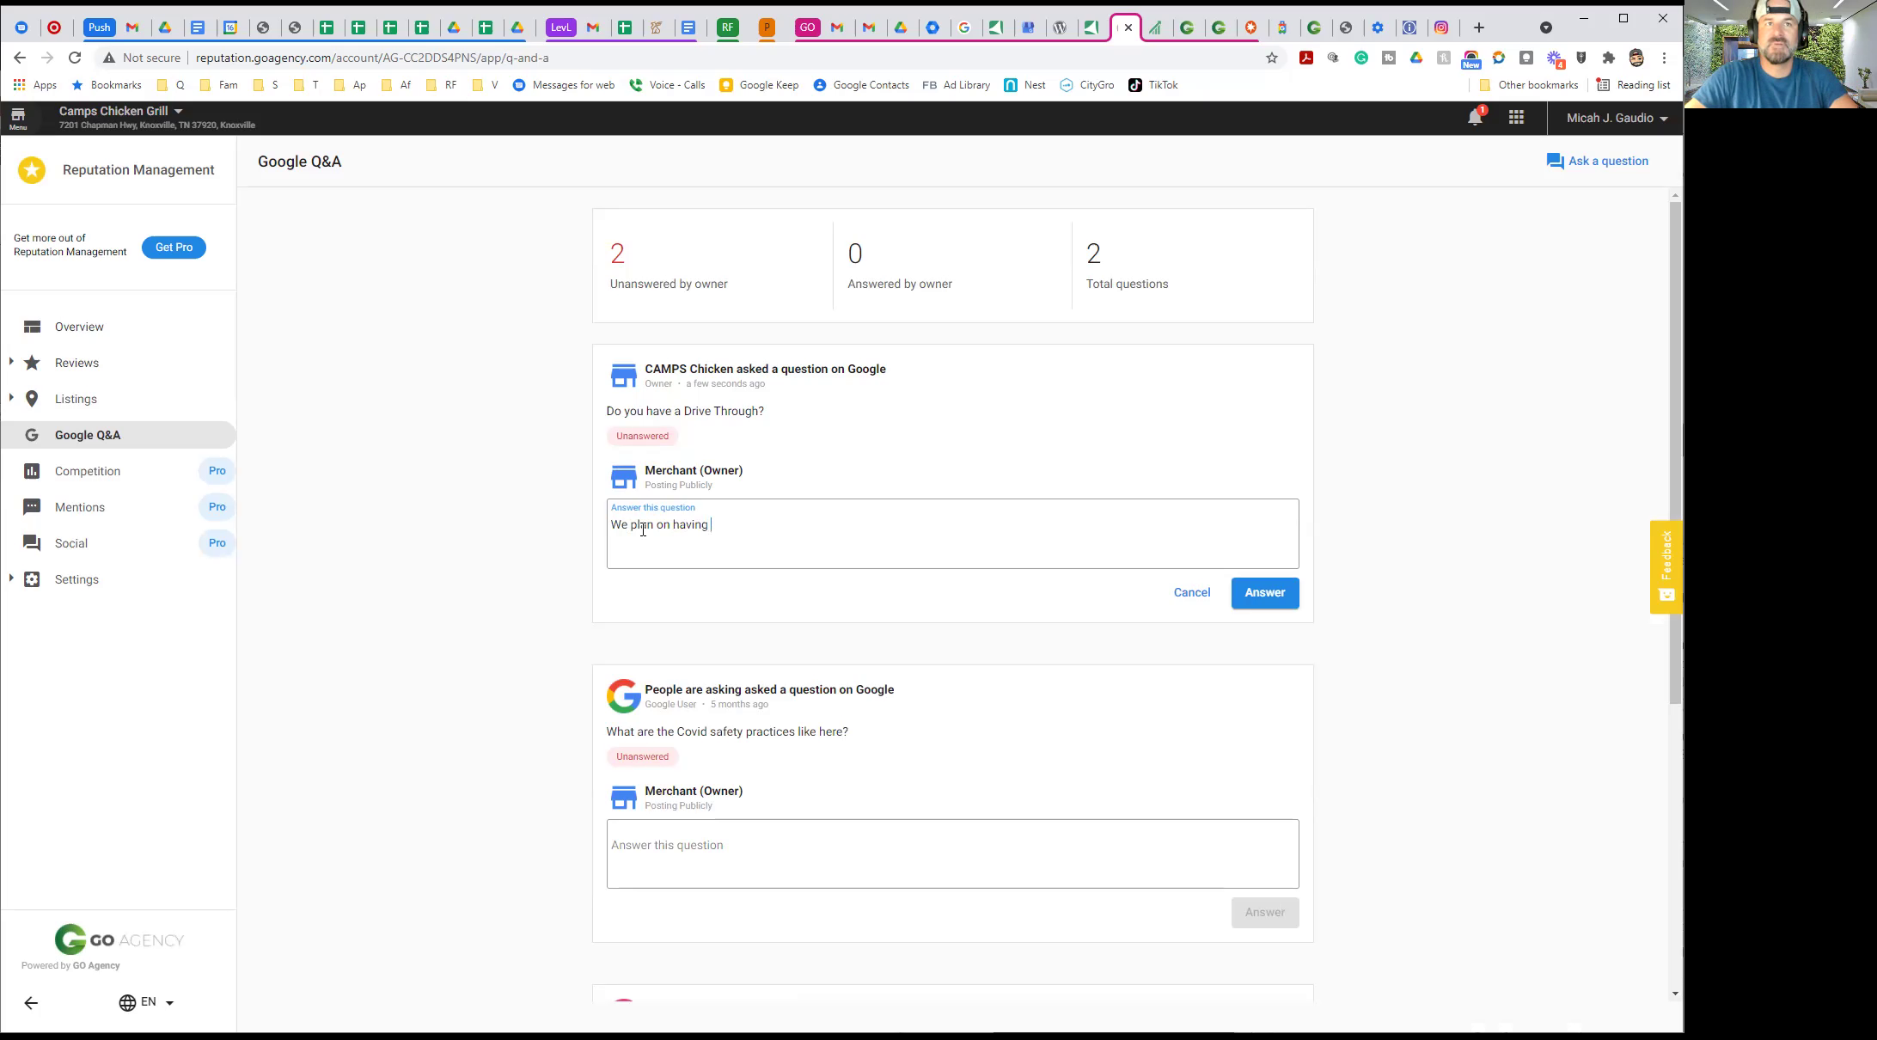
type("a Drive Up Window So")
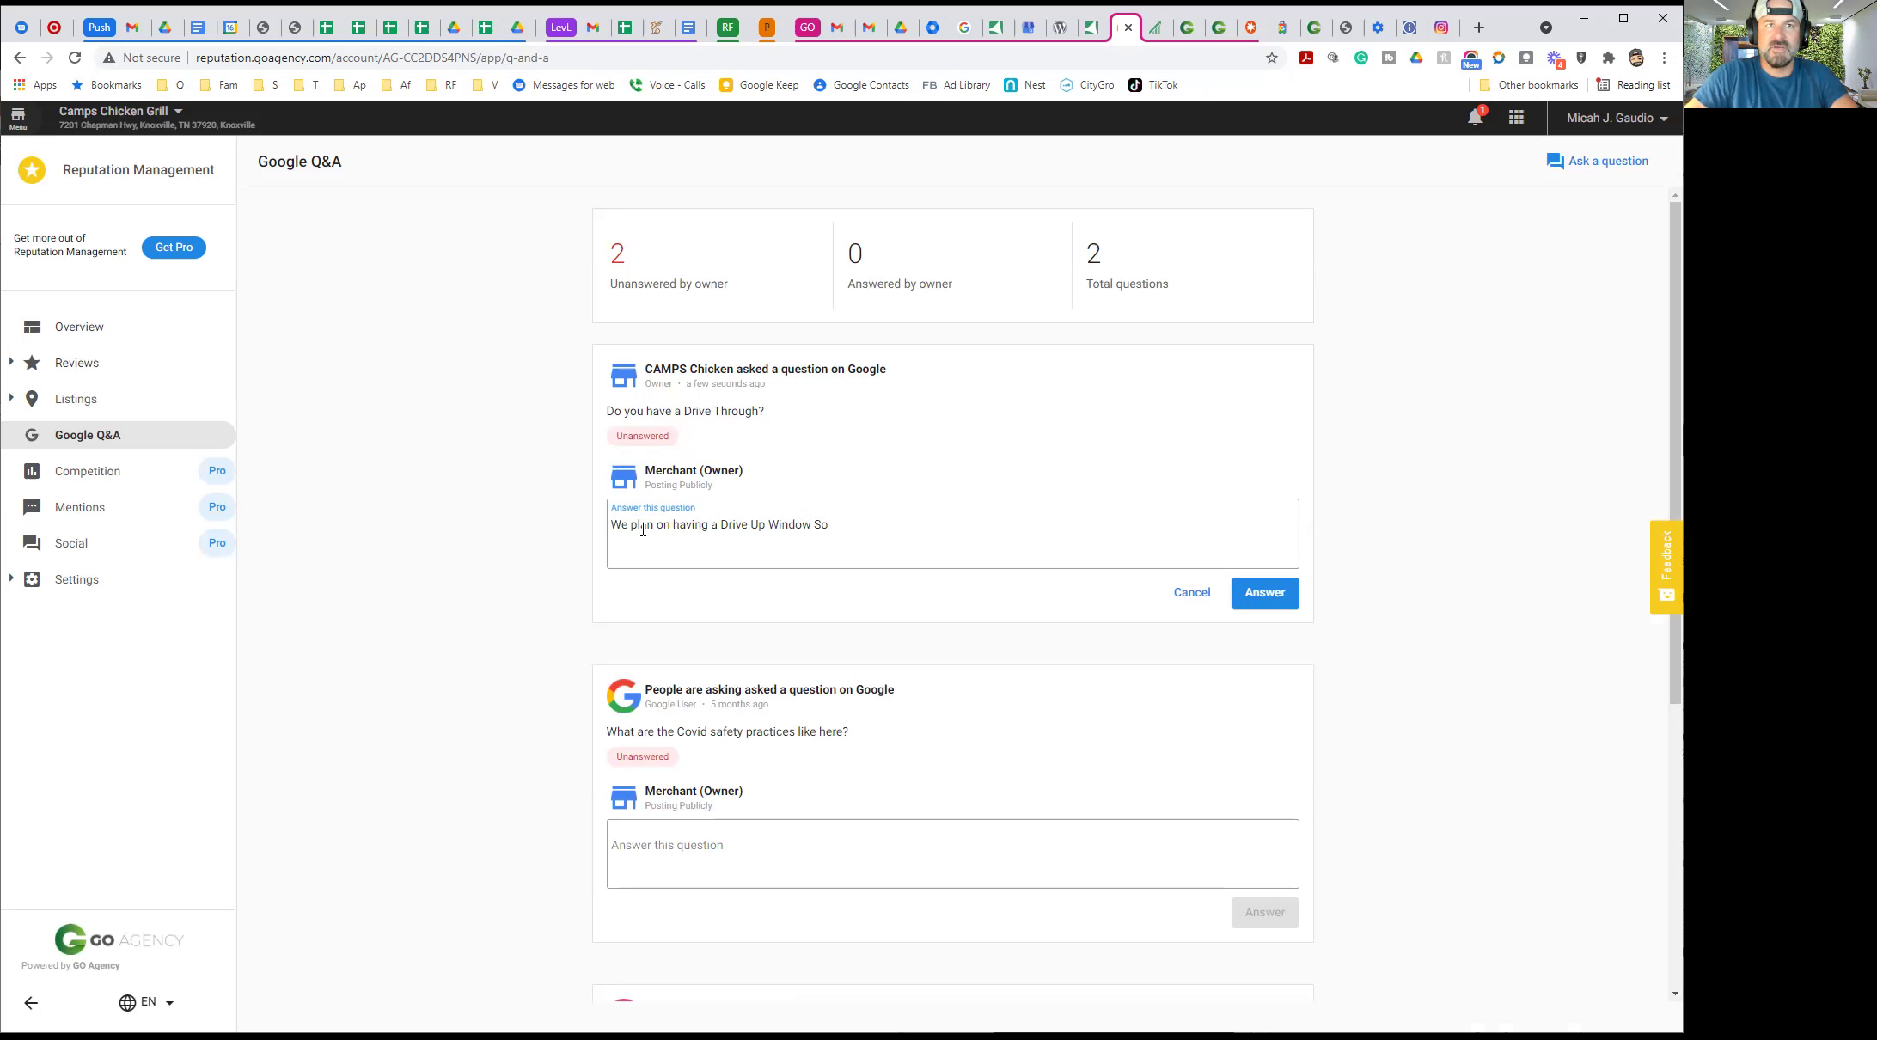
type("!")
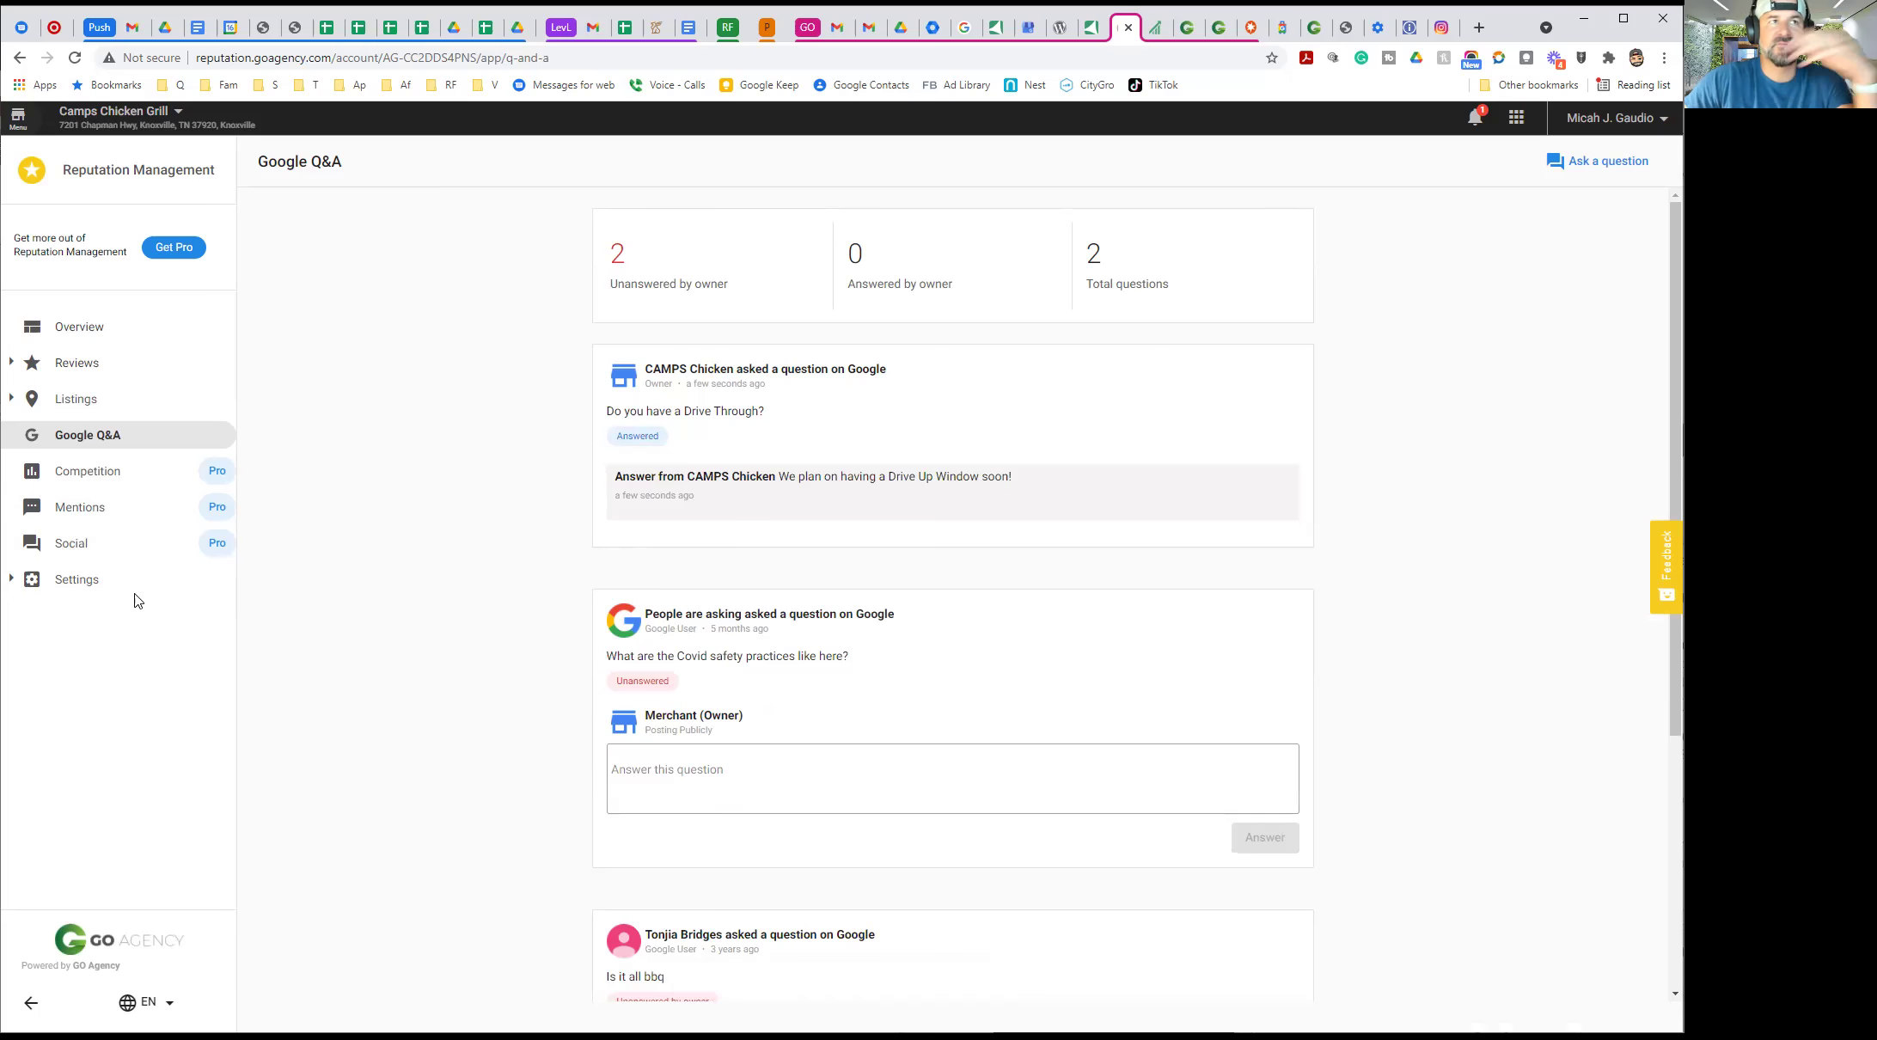
scroll(430, 610, "down", 4)
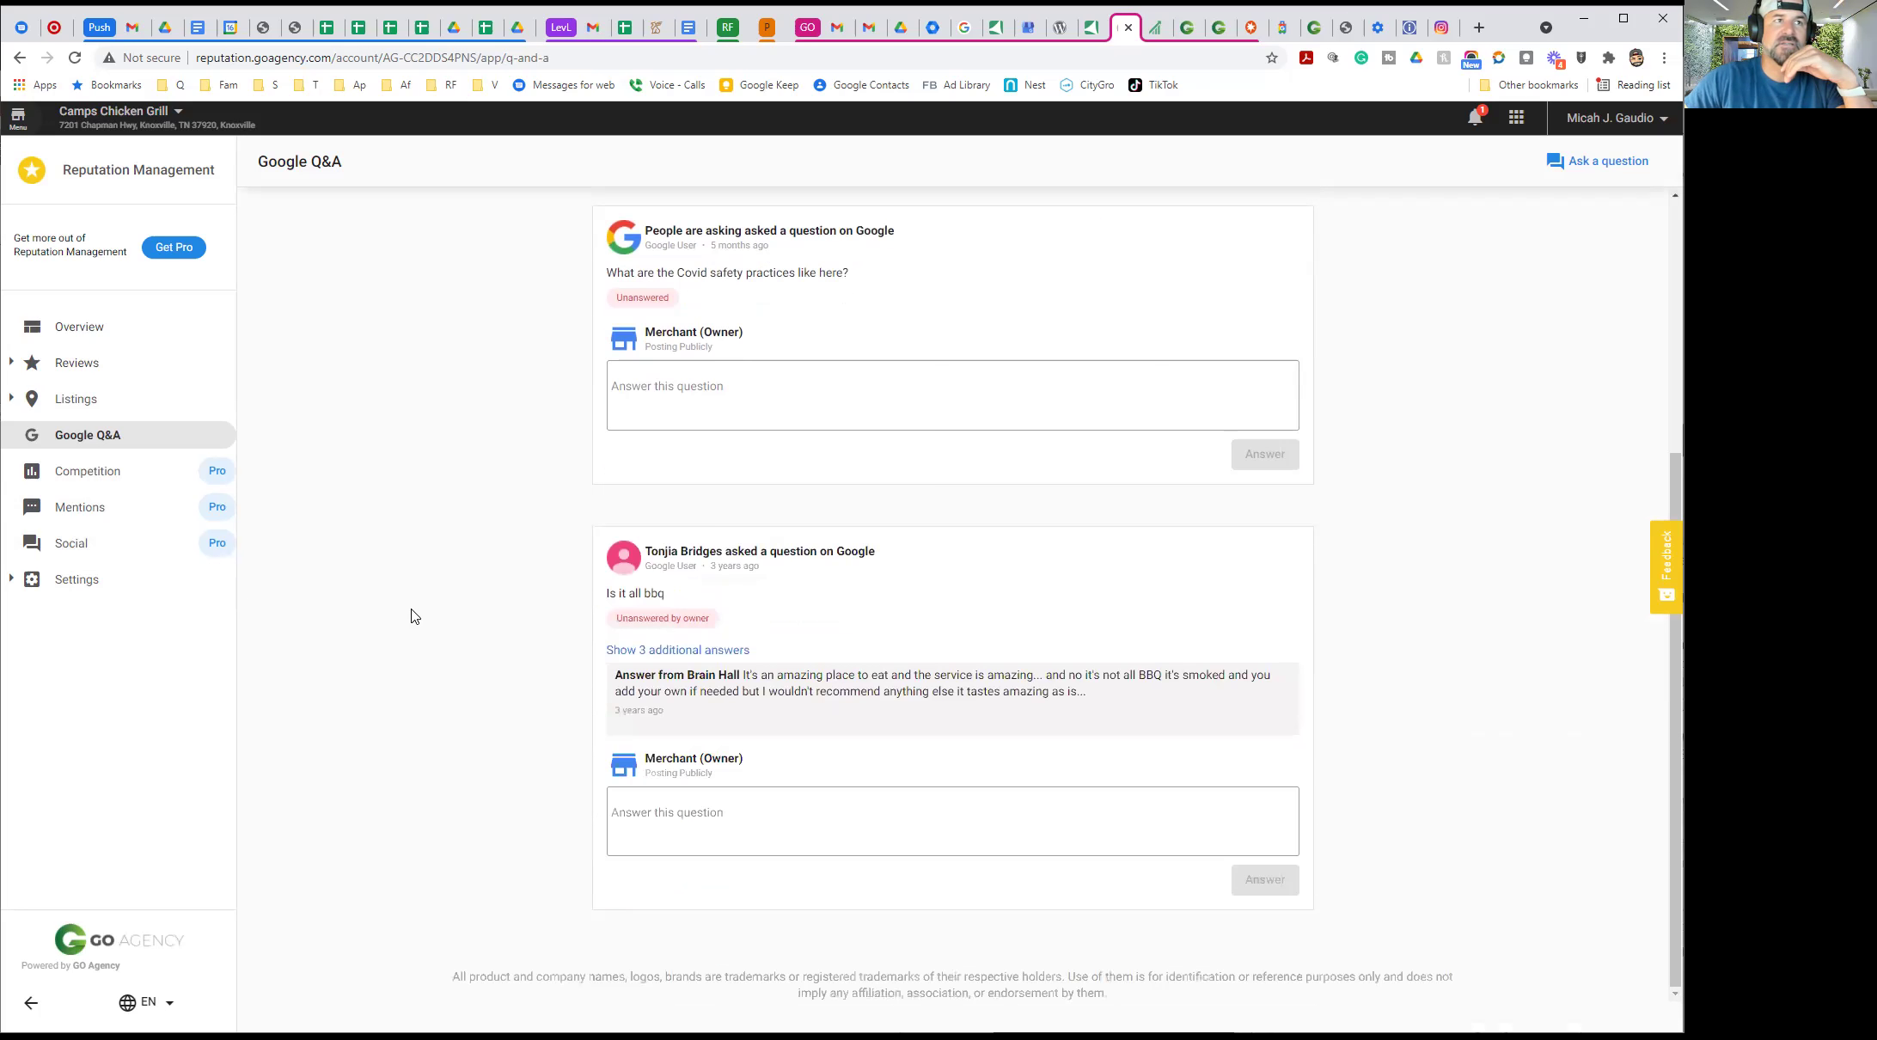
Open Manage Reviews and scroll through the 265 reviews averaging a 4.6 rating
left_click(75, 368)
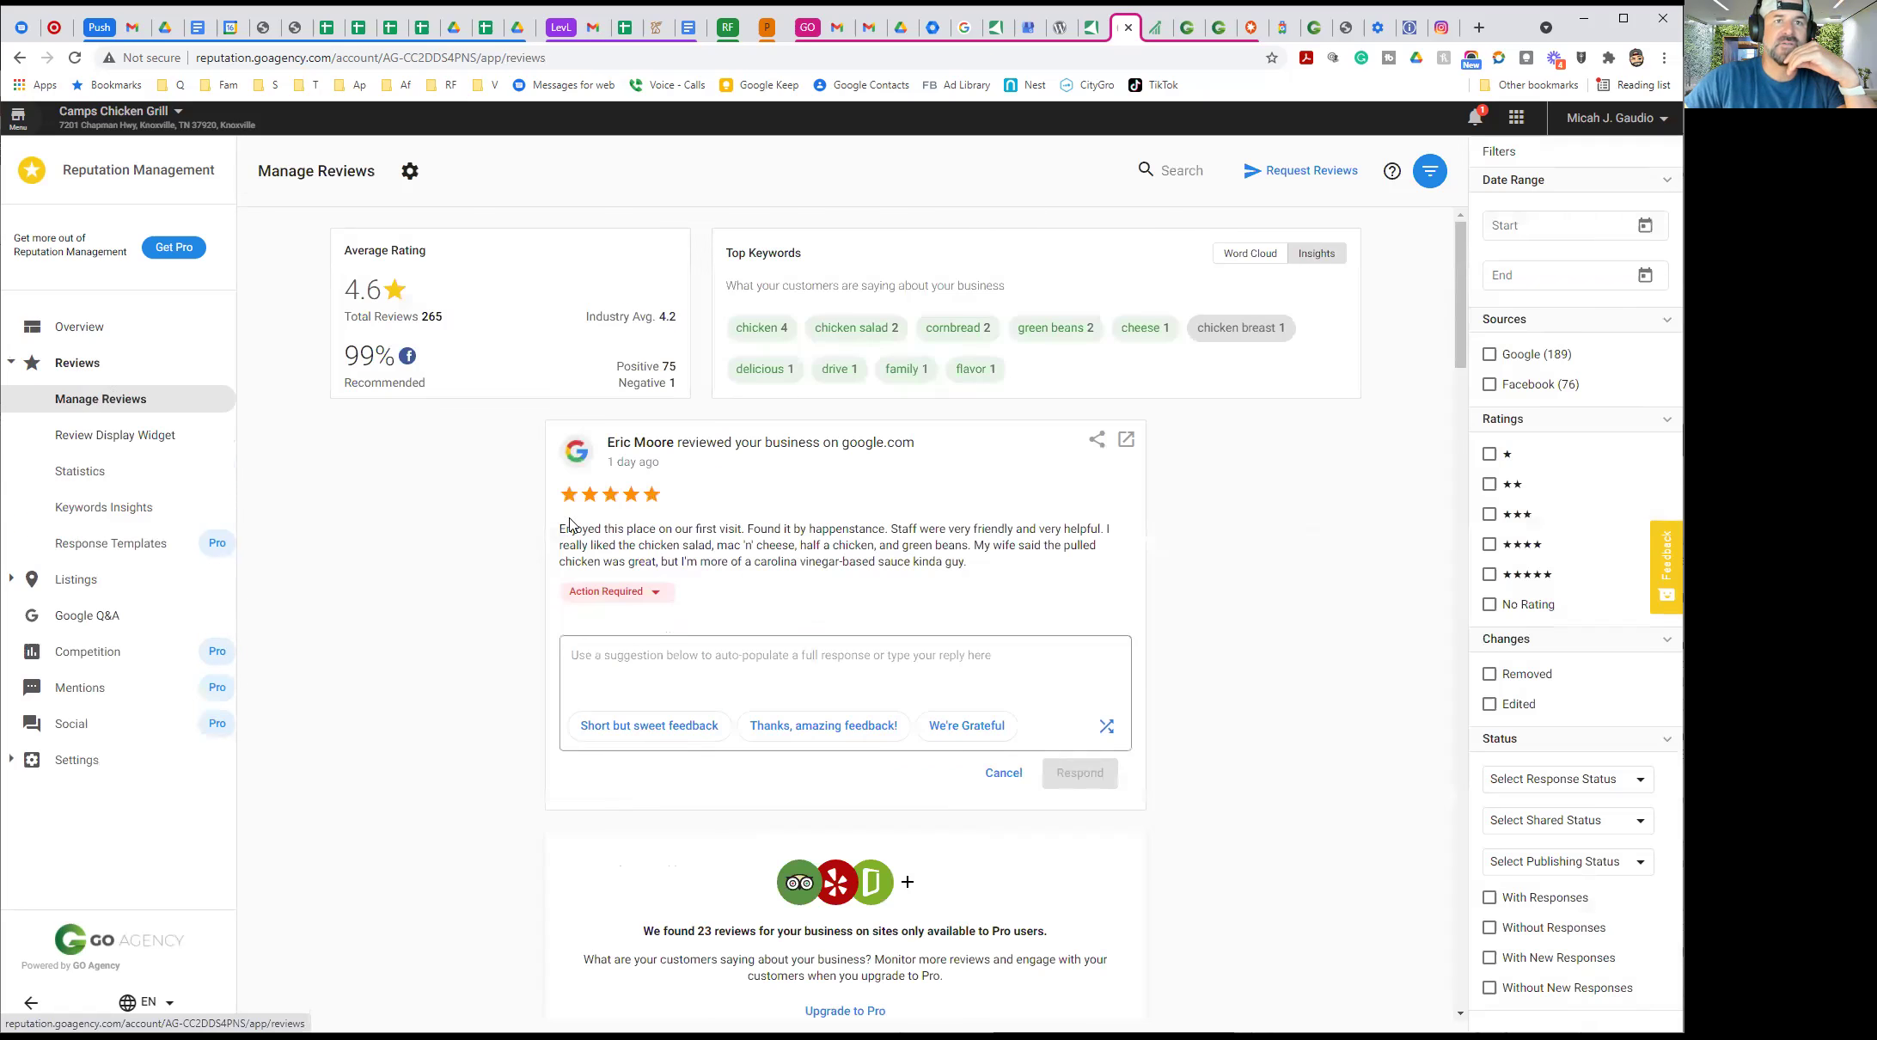
scroll(490, 602, "down", 8)
scroll(453, 634, "down", 12)
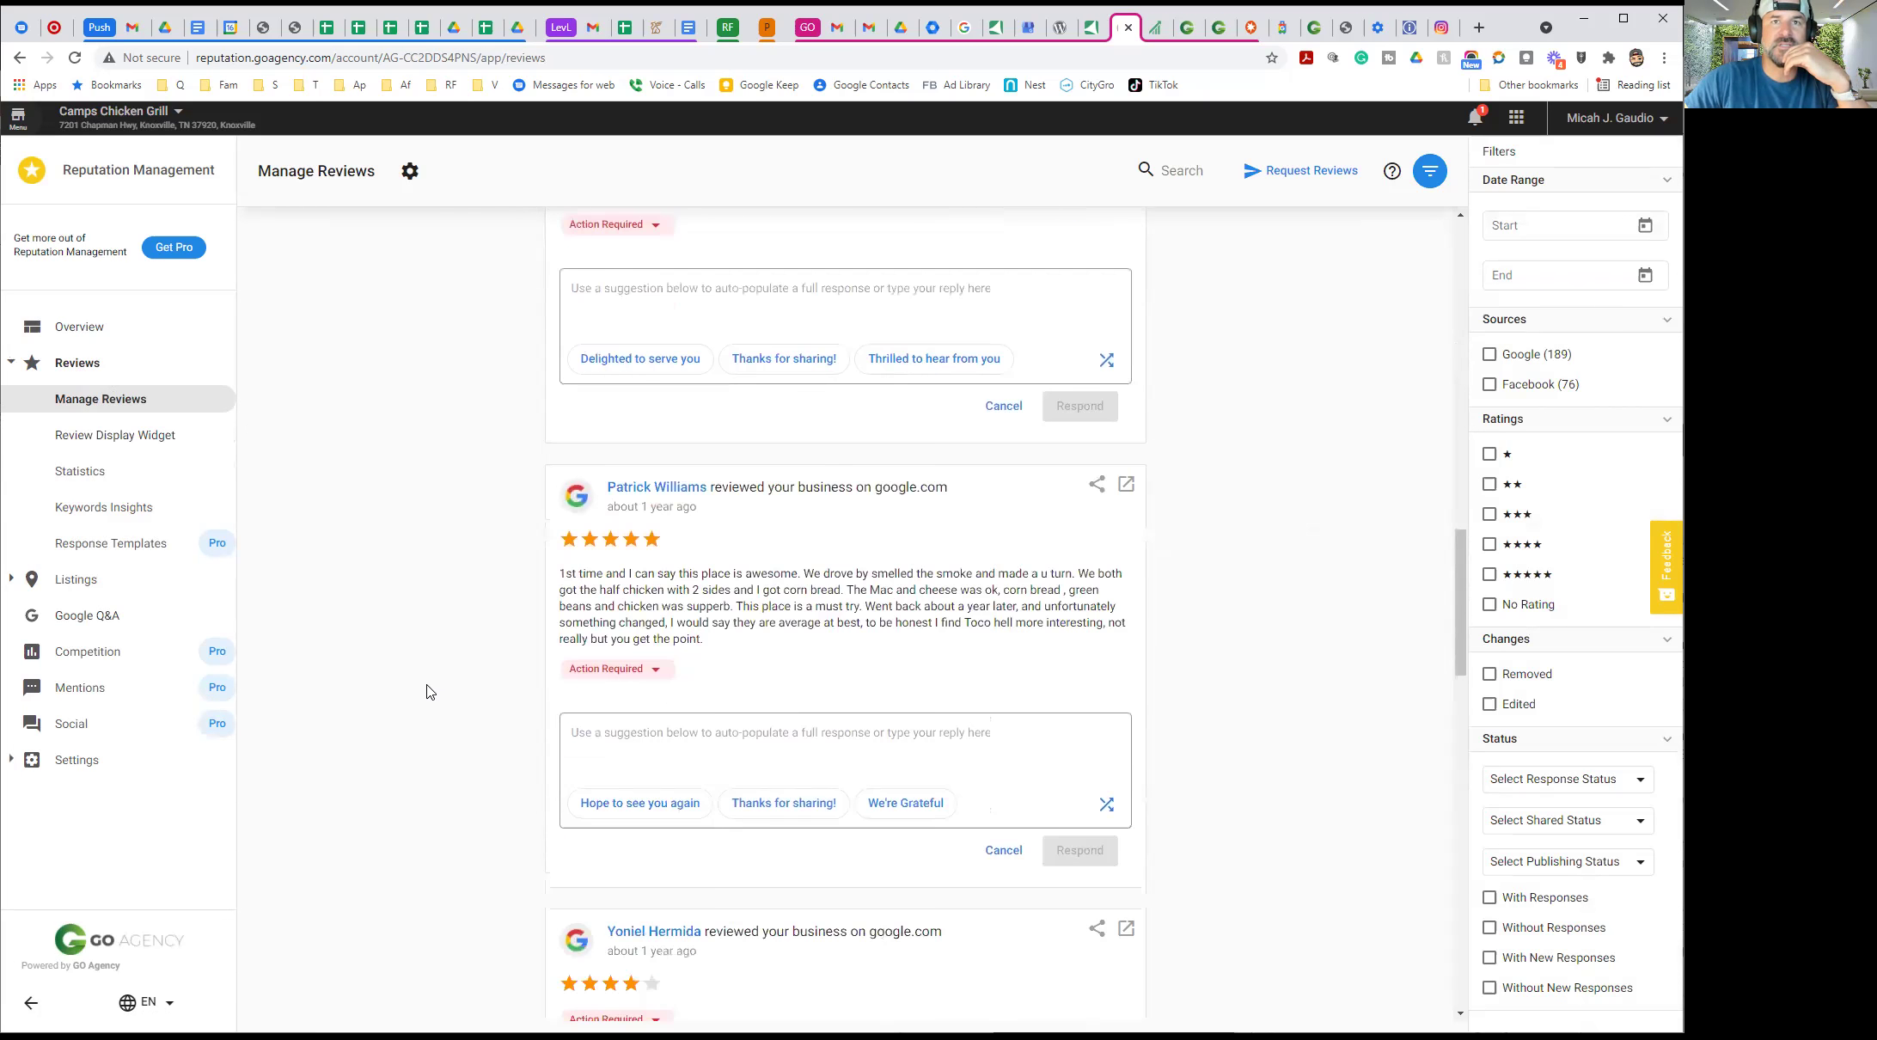
scroll(430, 692, "down", 9)
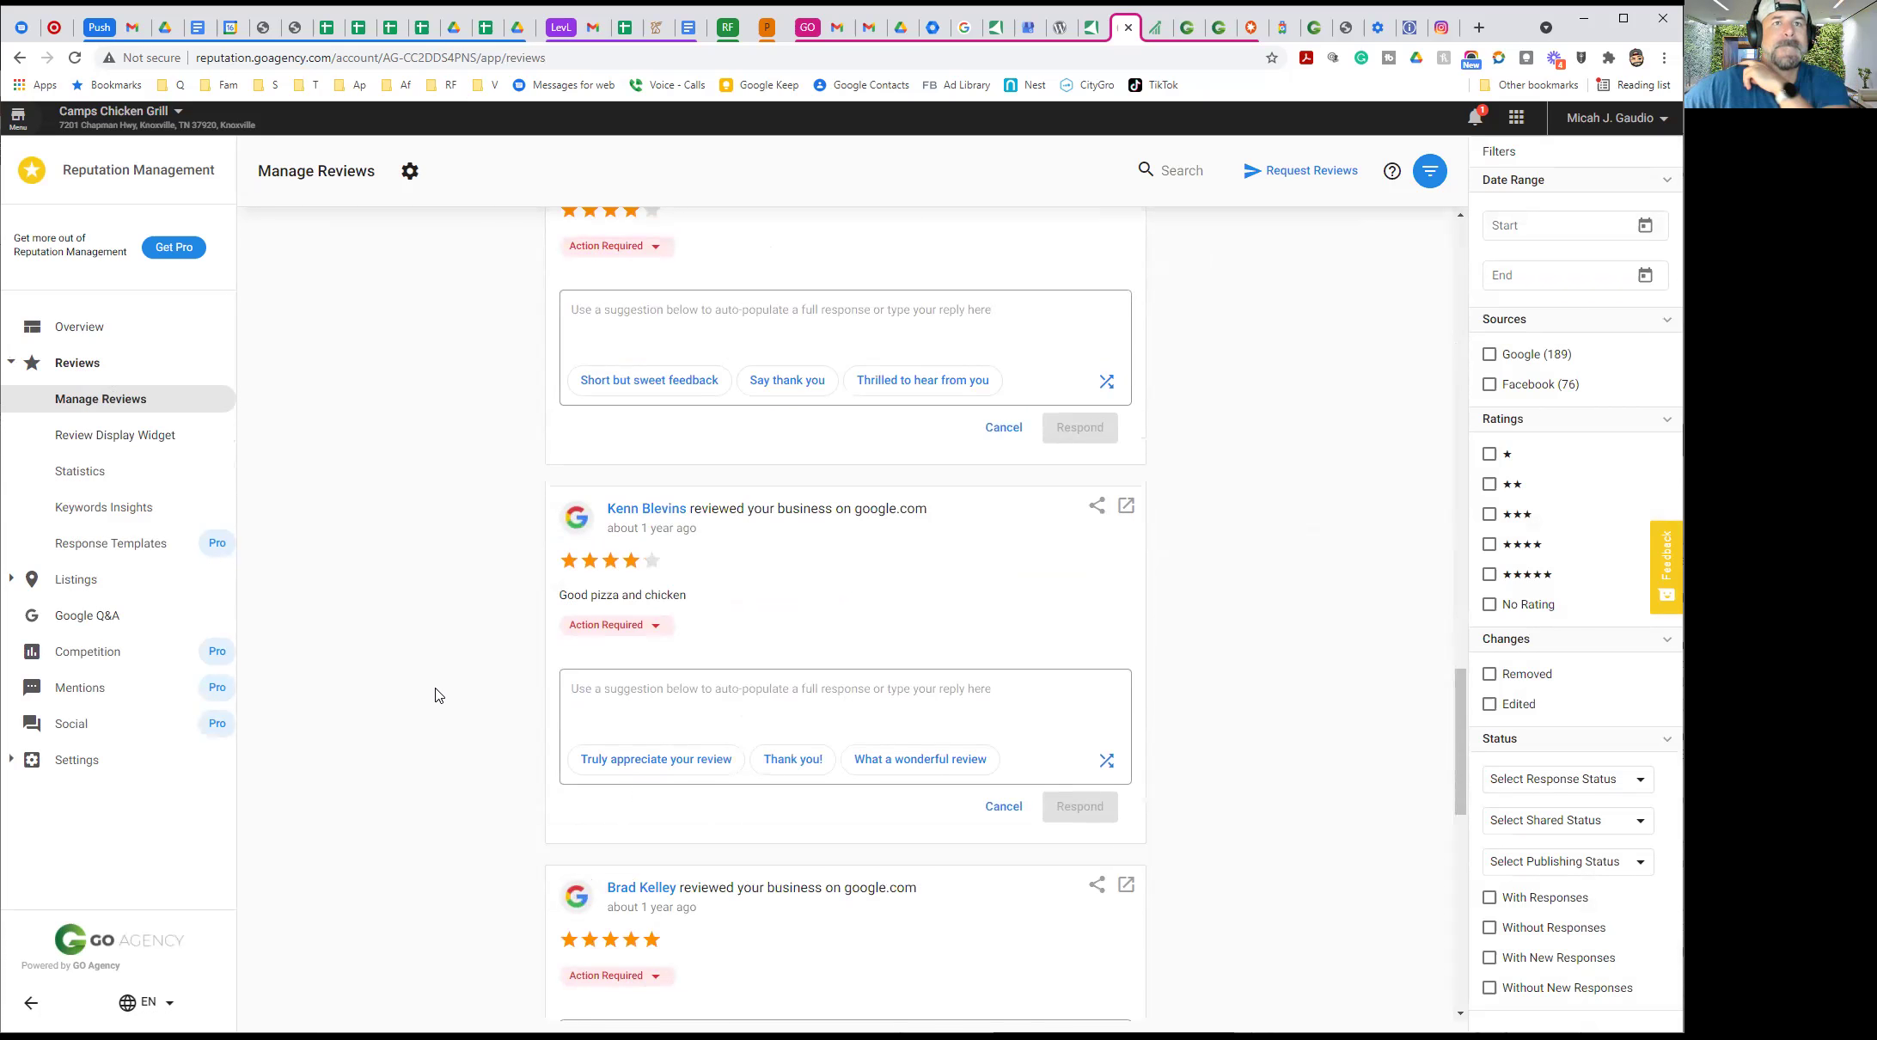
scroll(436, 695, "up", 4)
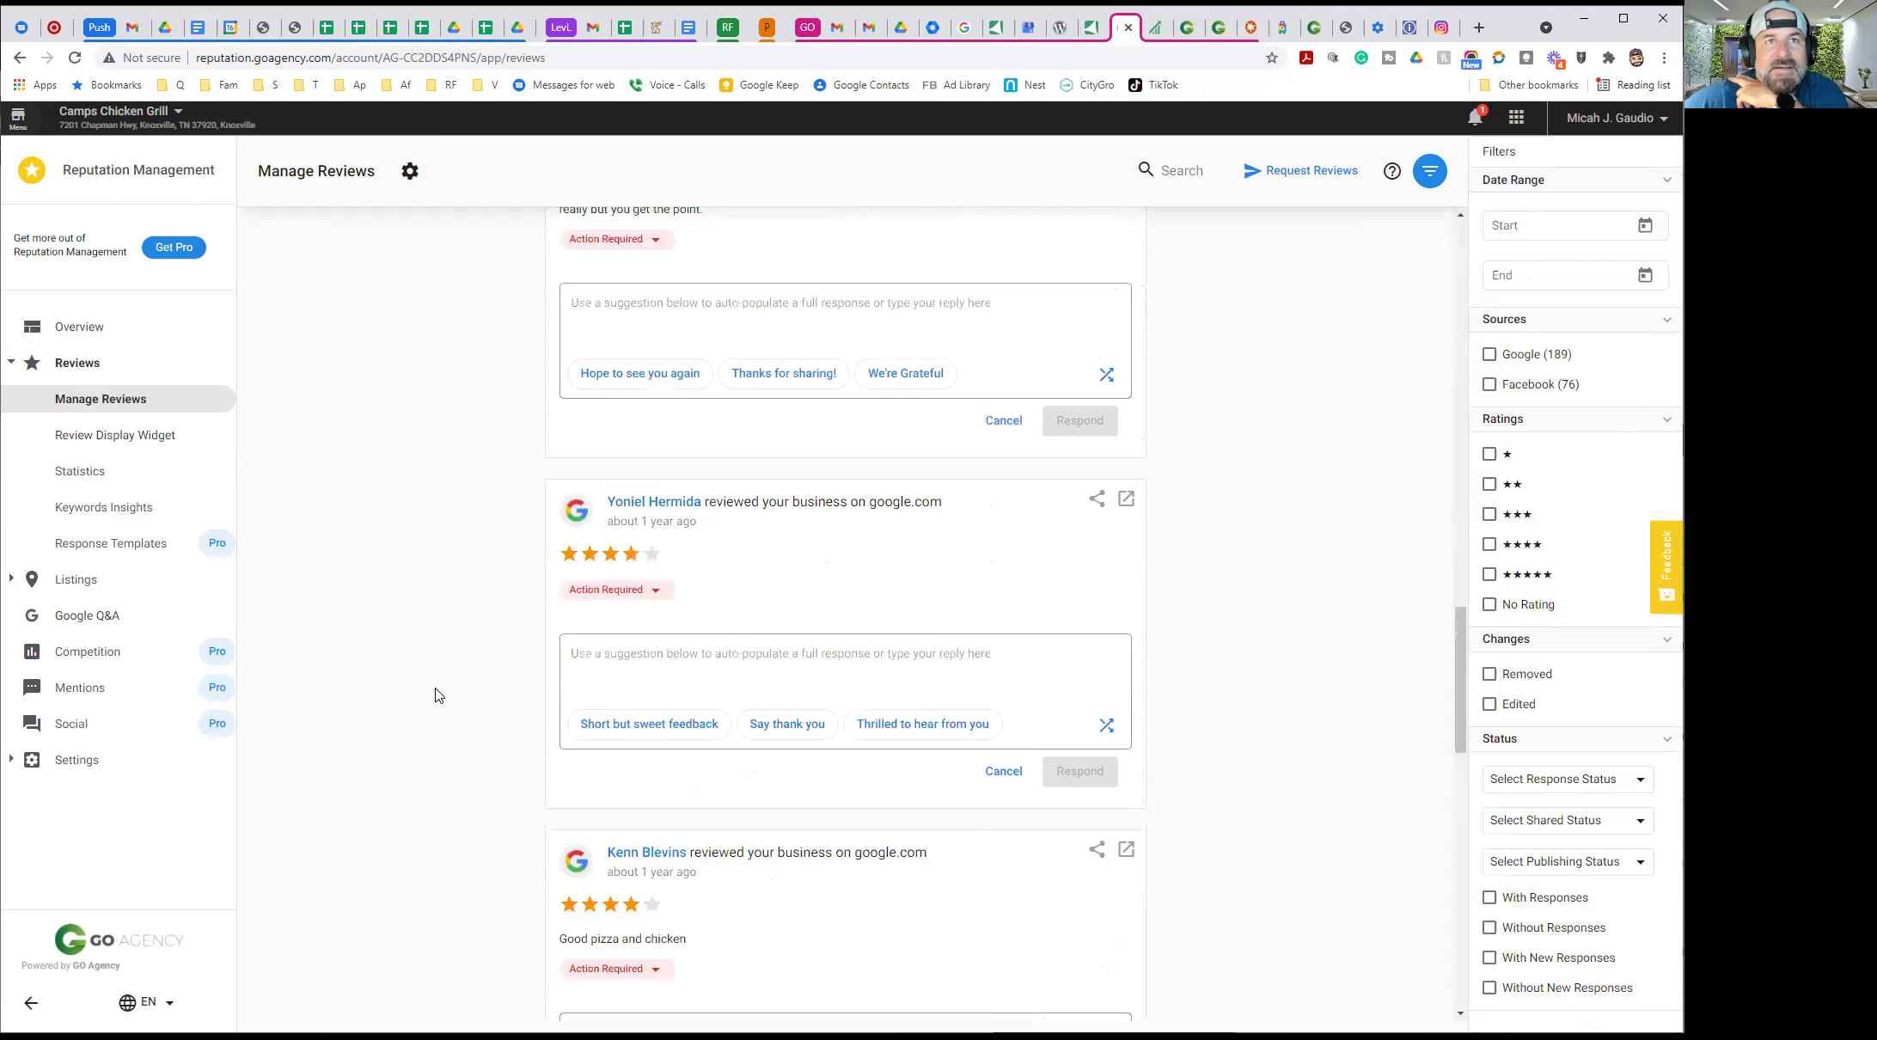
scroll(436, 694, "up", 2)
scroll(435, 694, "up", 2)
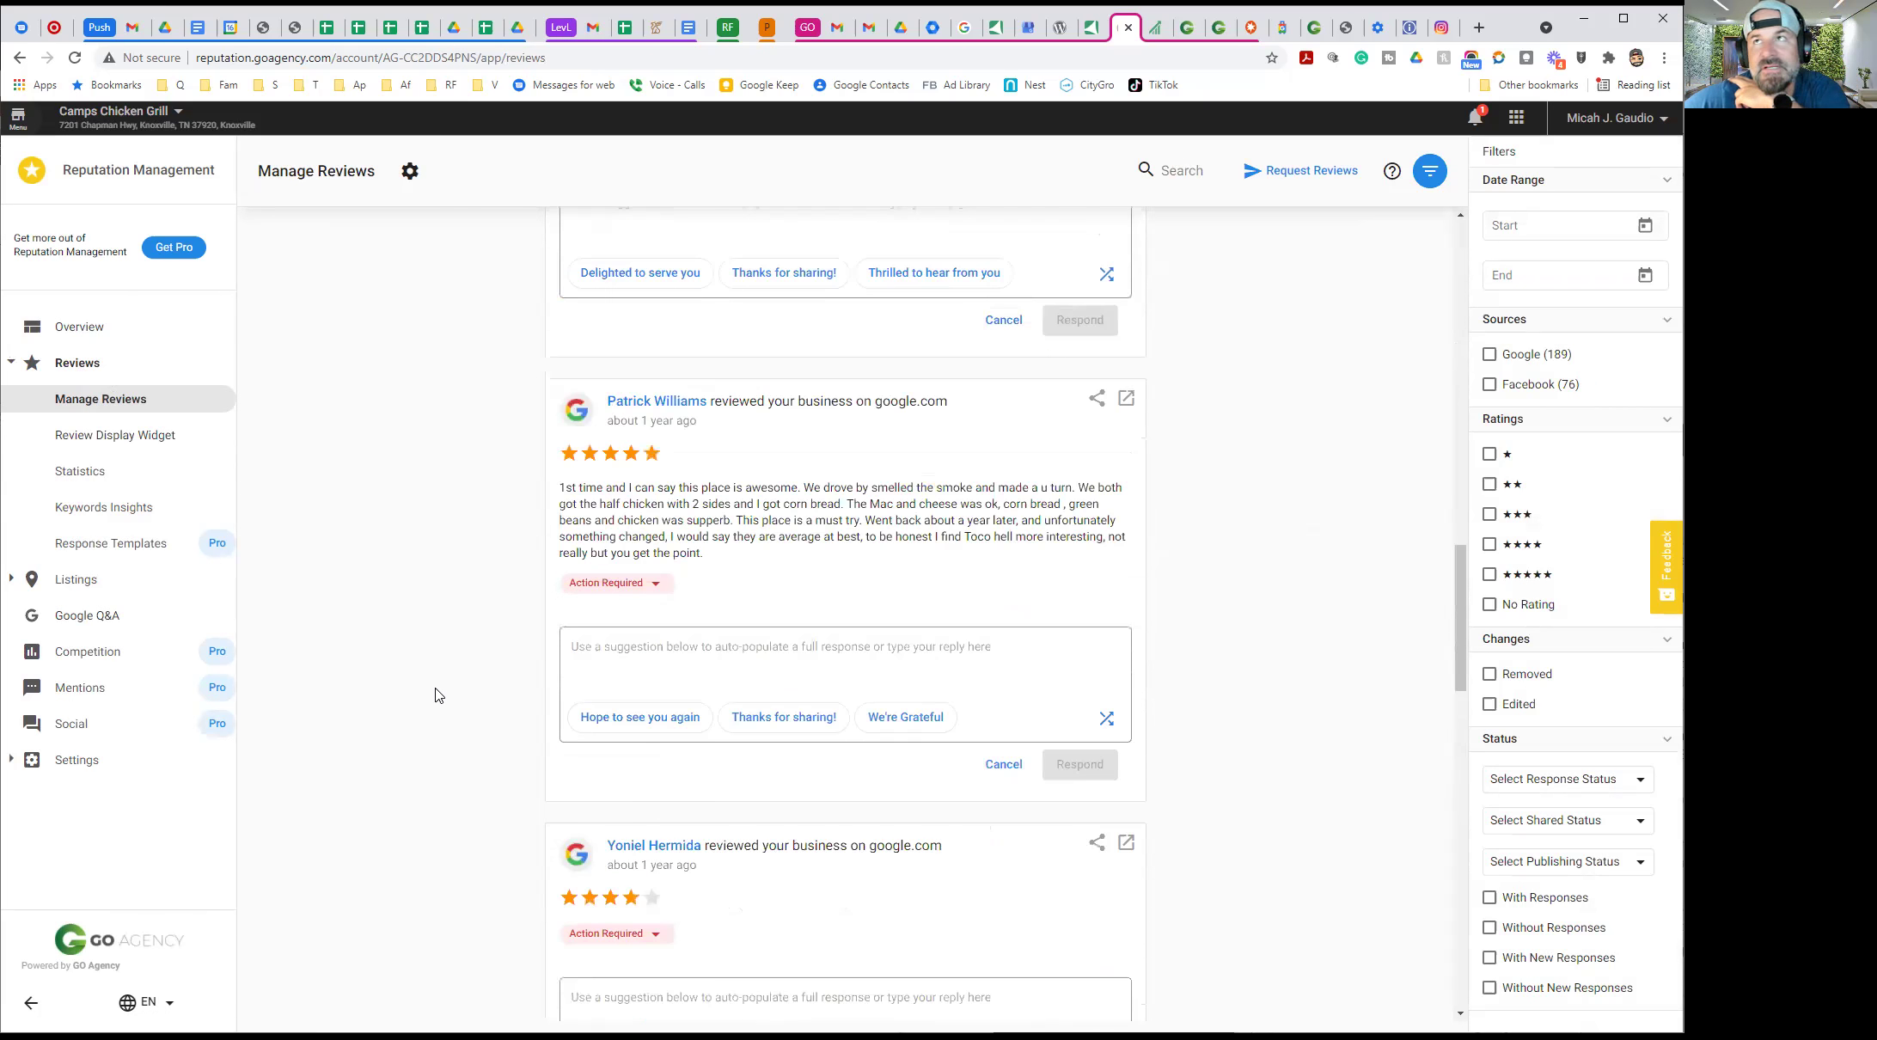
scroll(436, 695, "up", 4)
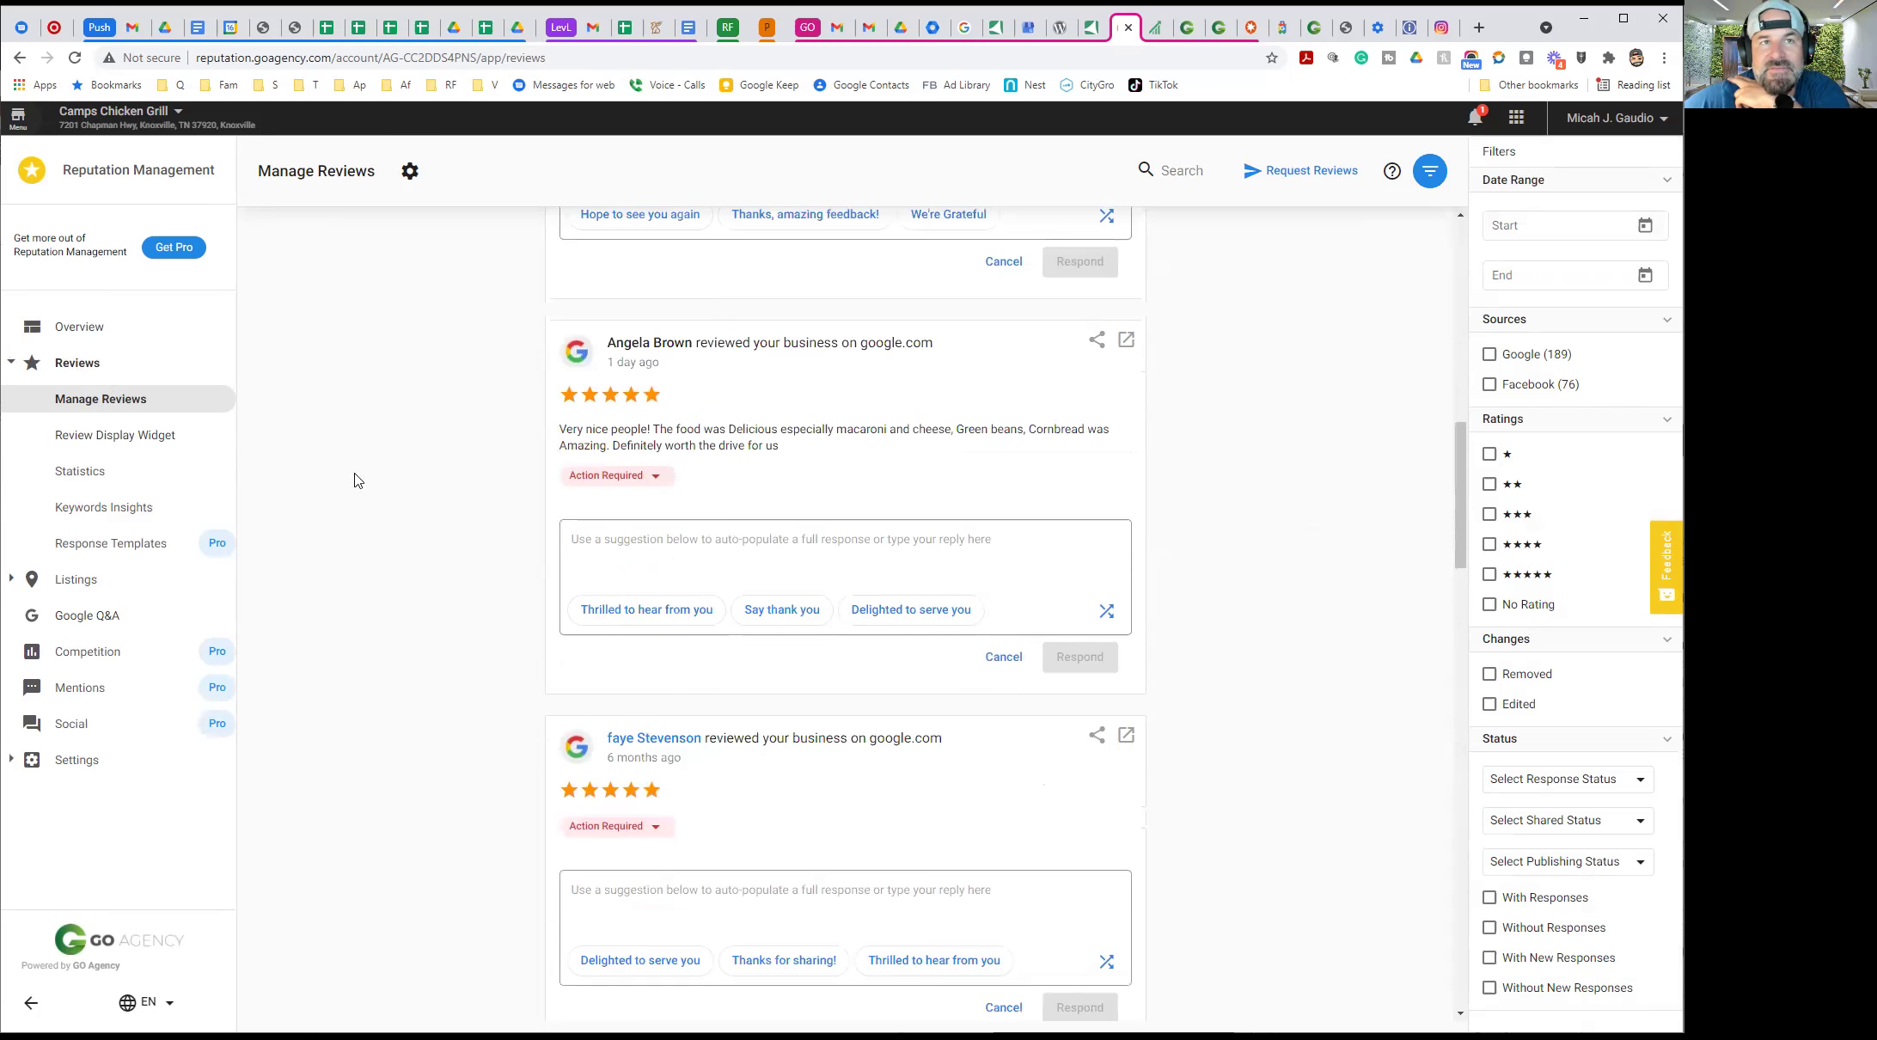
scroll(415, 413, "up", 2)
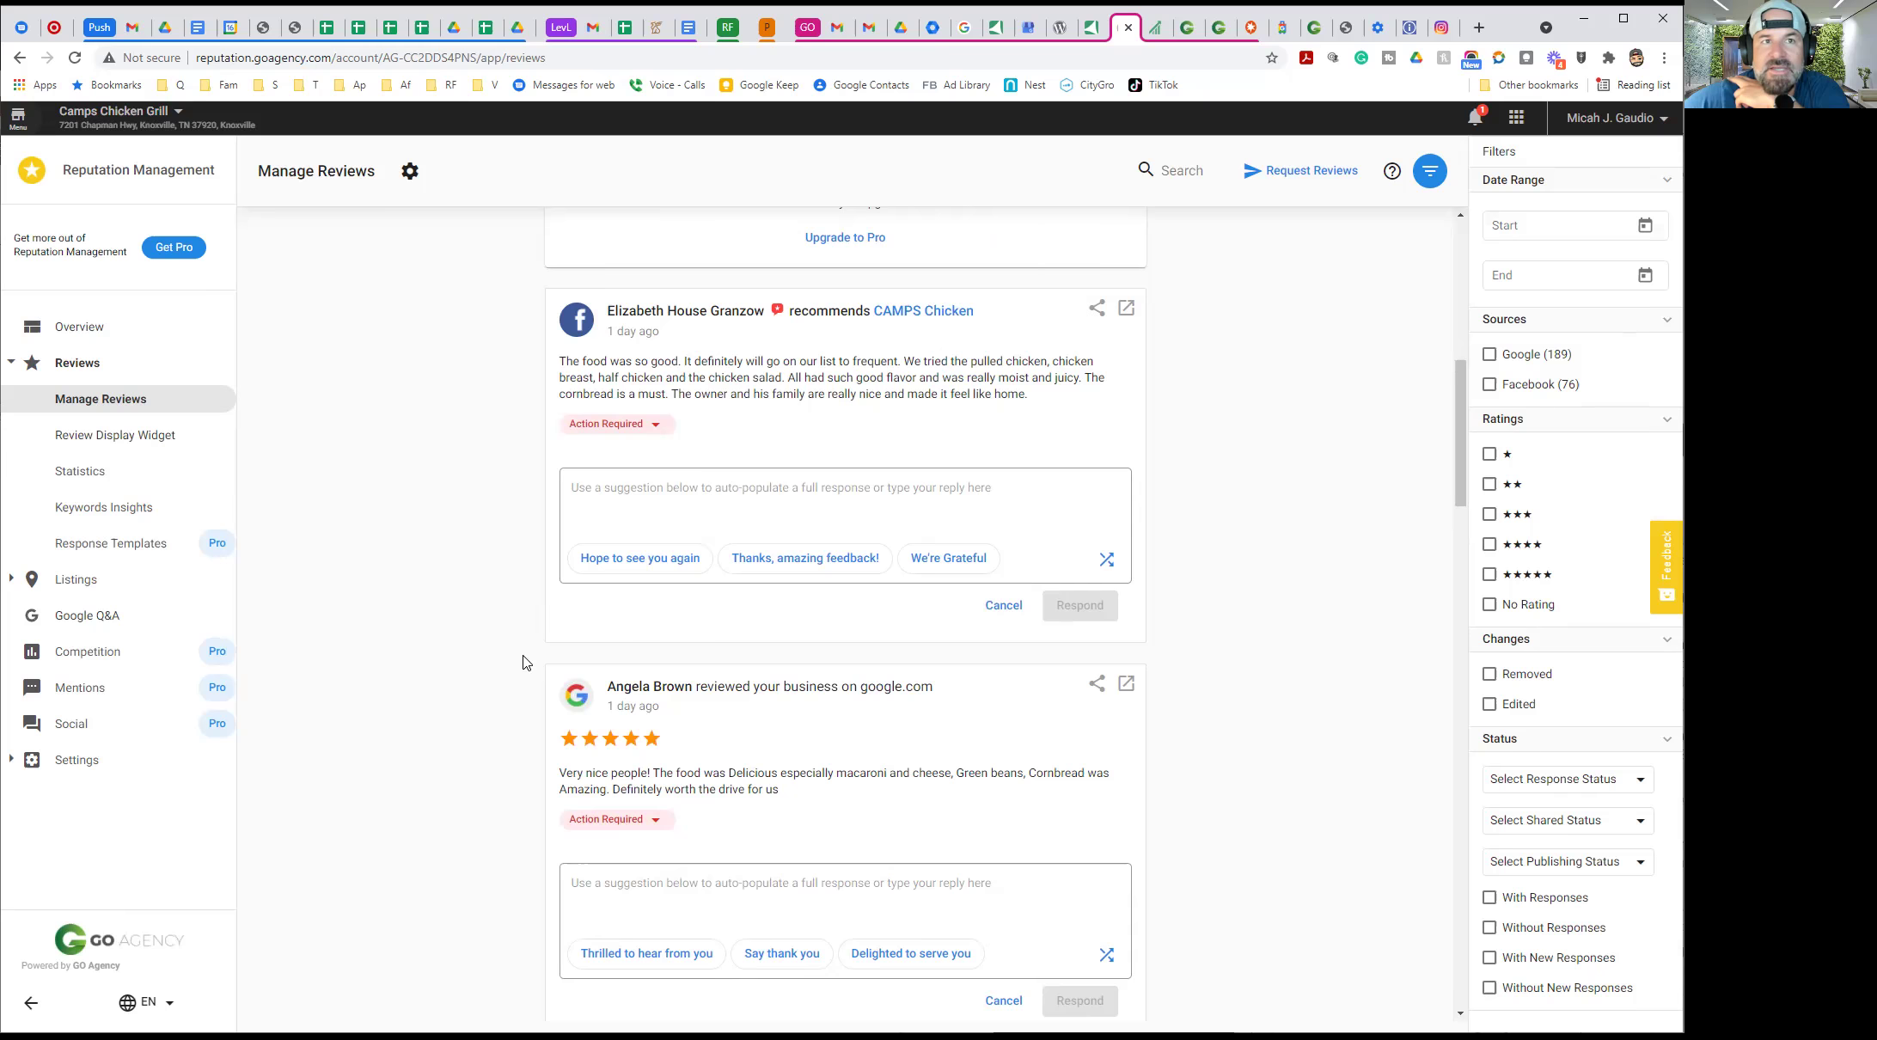
scroll(524, 657, "down", 7)
scroll(499, 649, "up", 5)
scroll(434, 593, "up", 7)
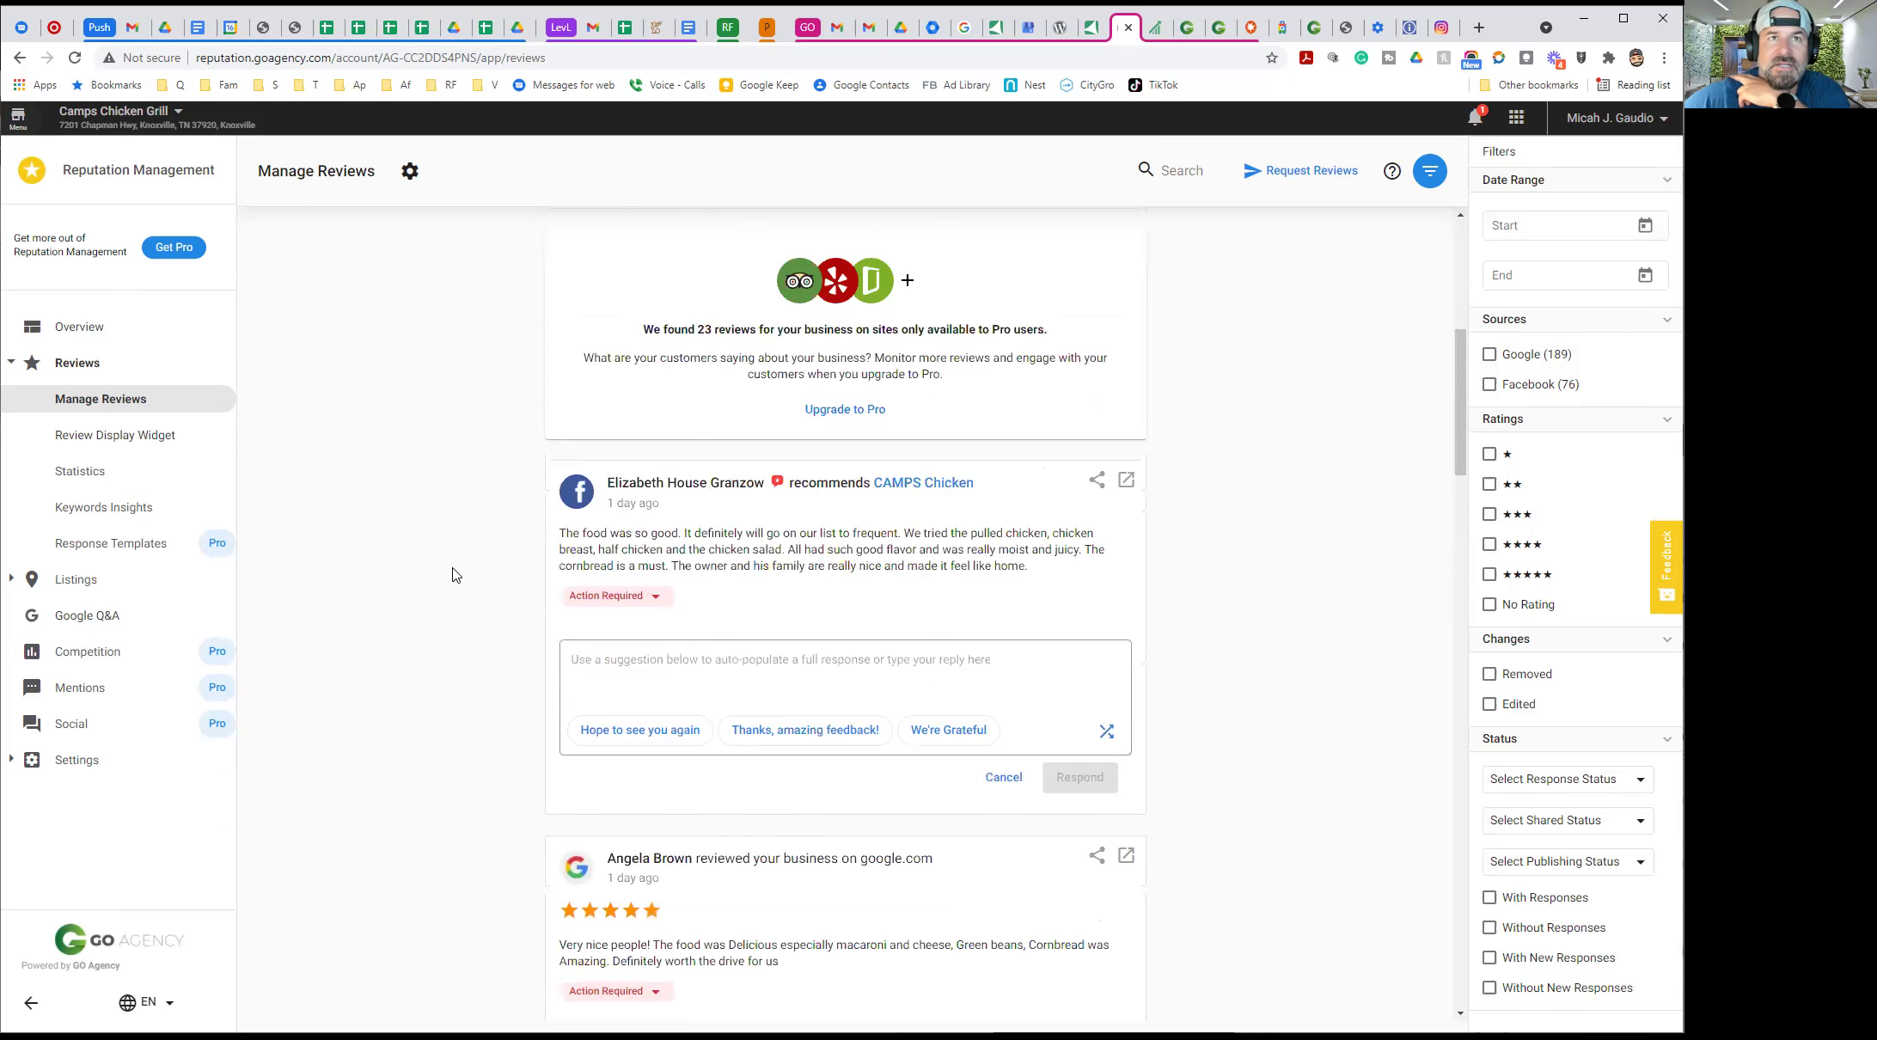
scroll(460, 565, "up", 2)
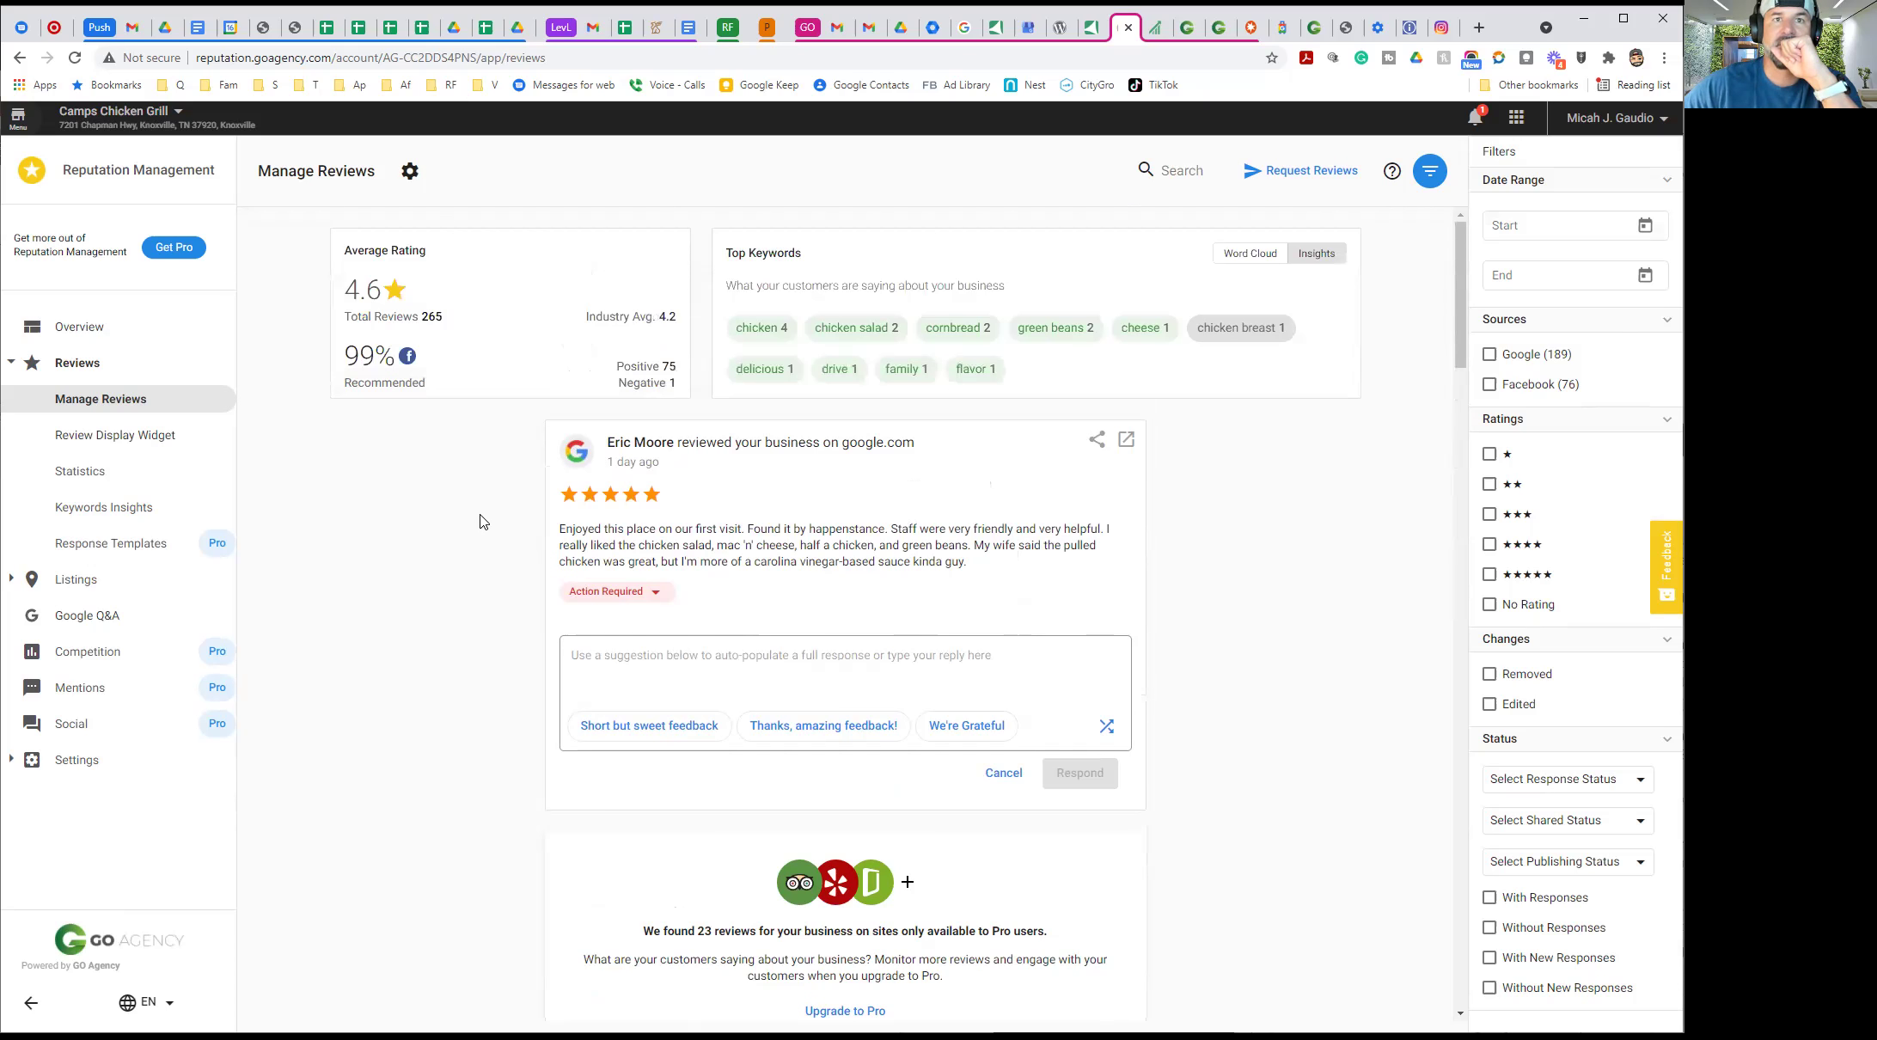
Respond 'Thanks, amazing feedback!' to the top five-star Google review, retry after the error, and reload
left_click(808, 727)
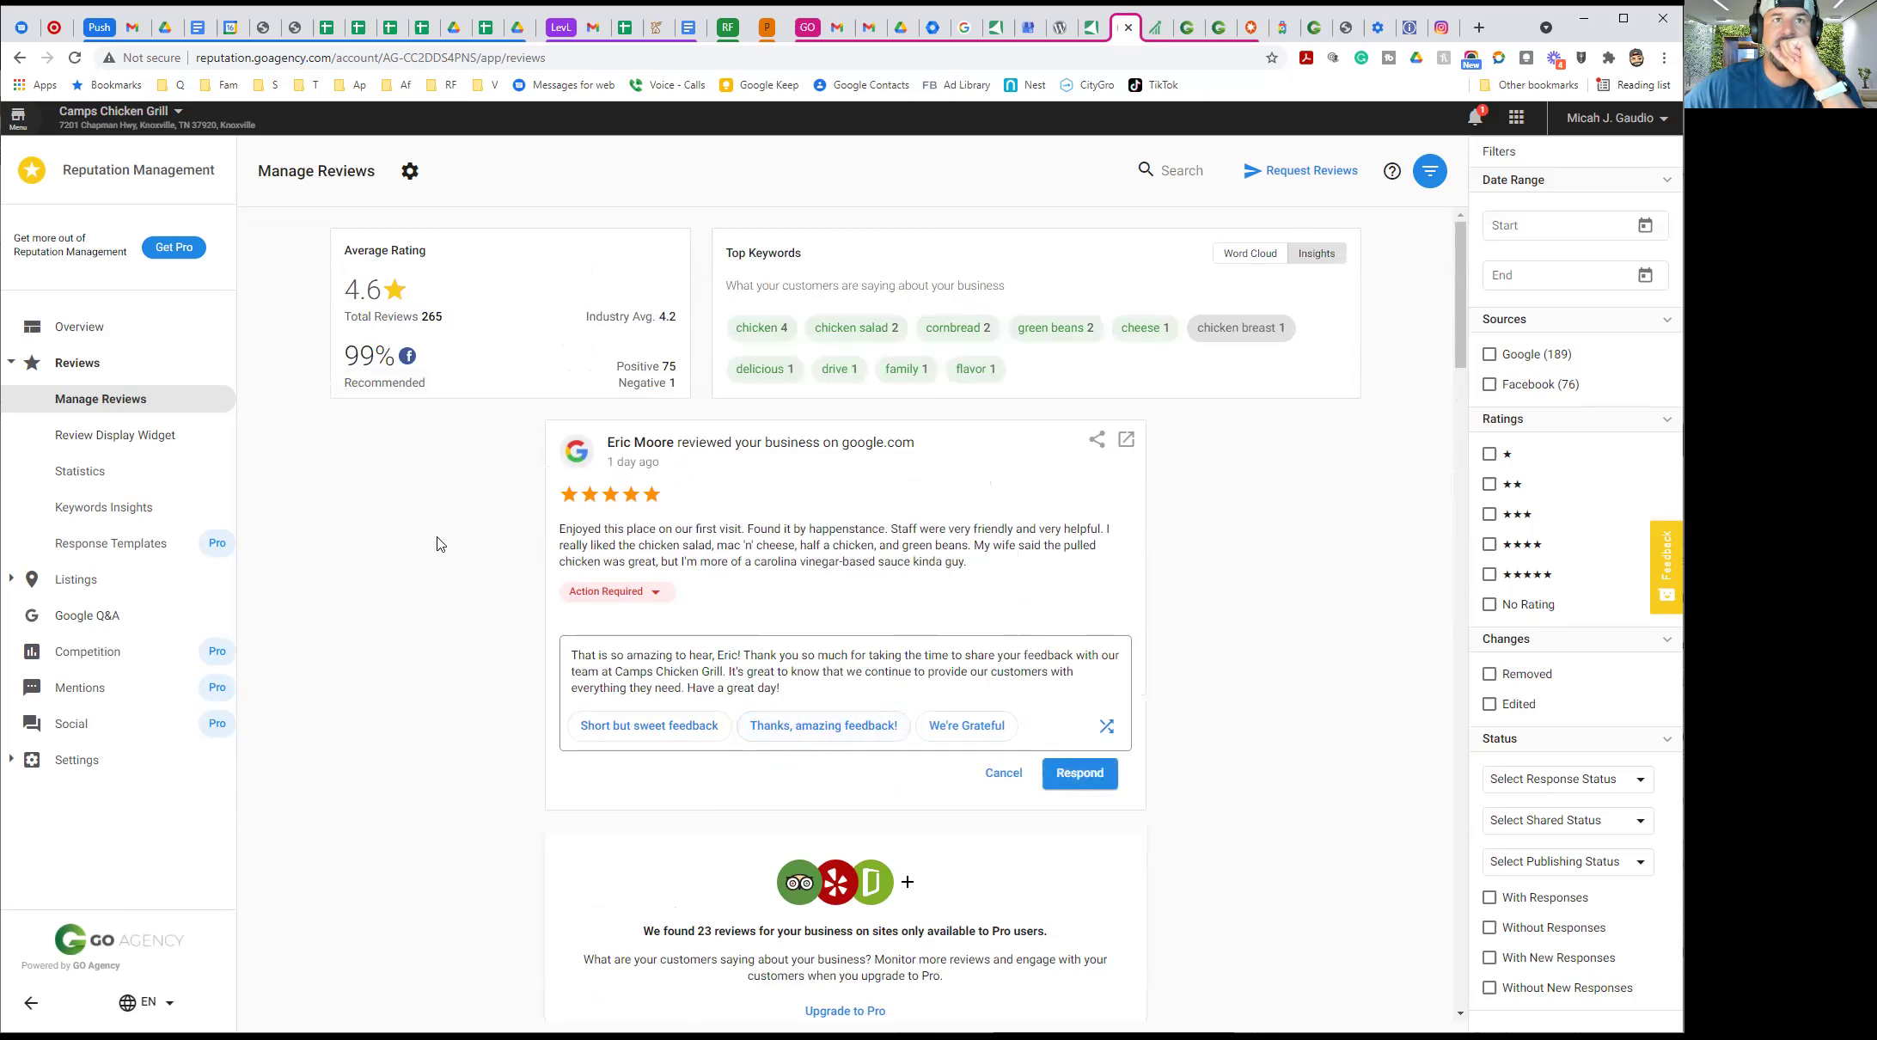
left_click(1070, 773)
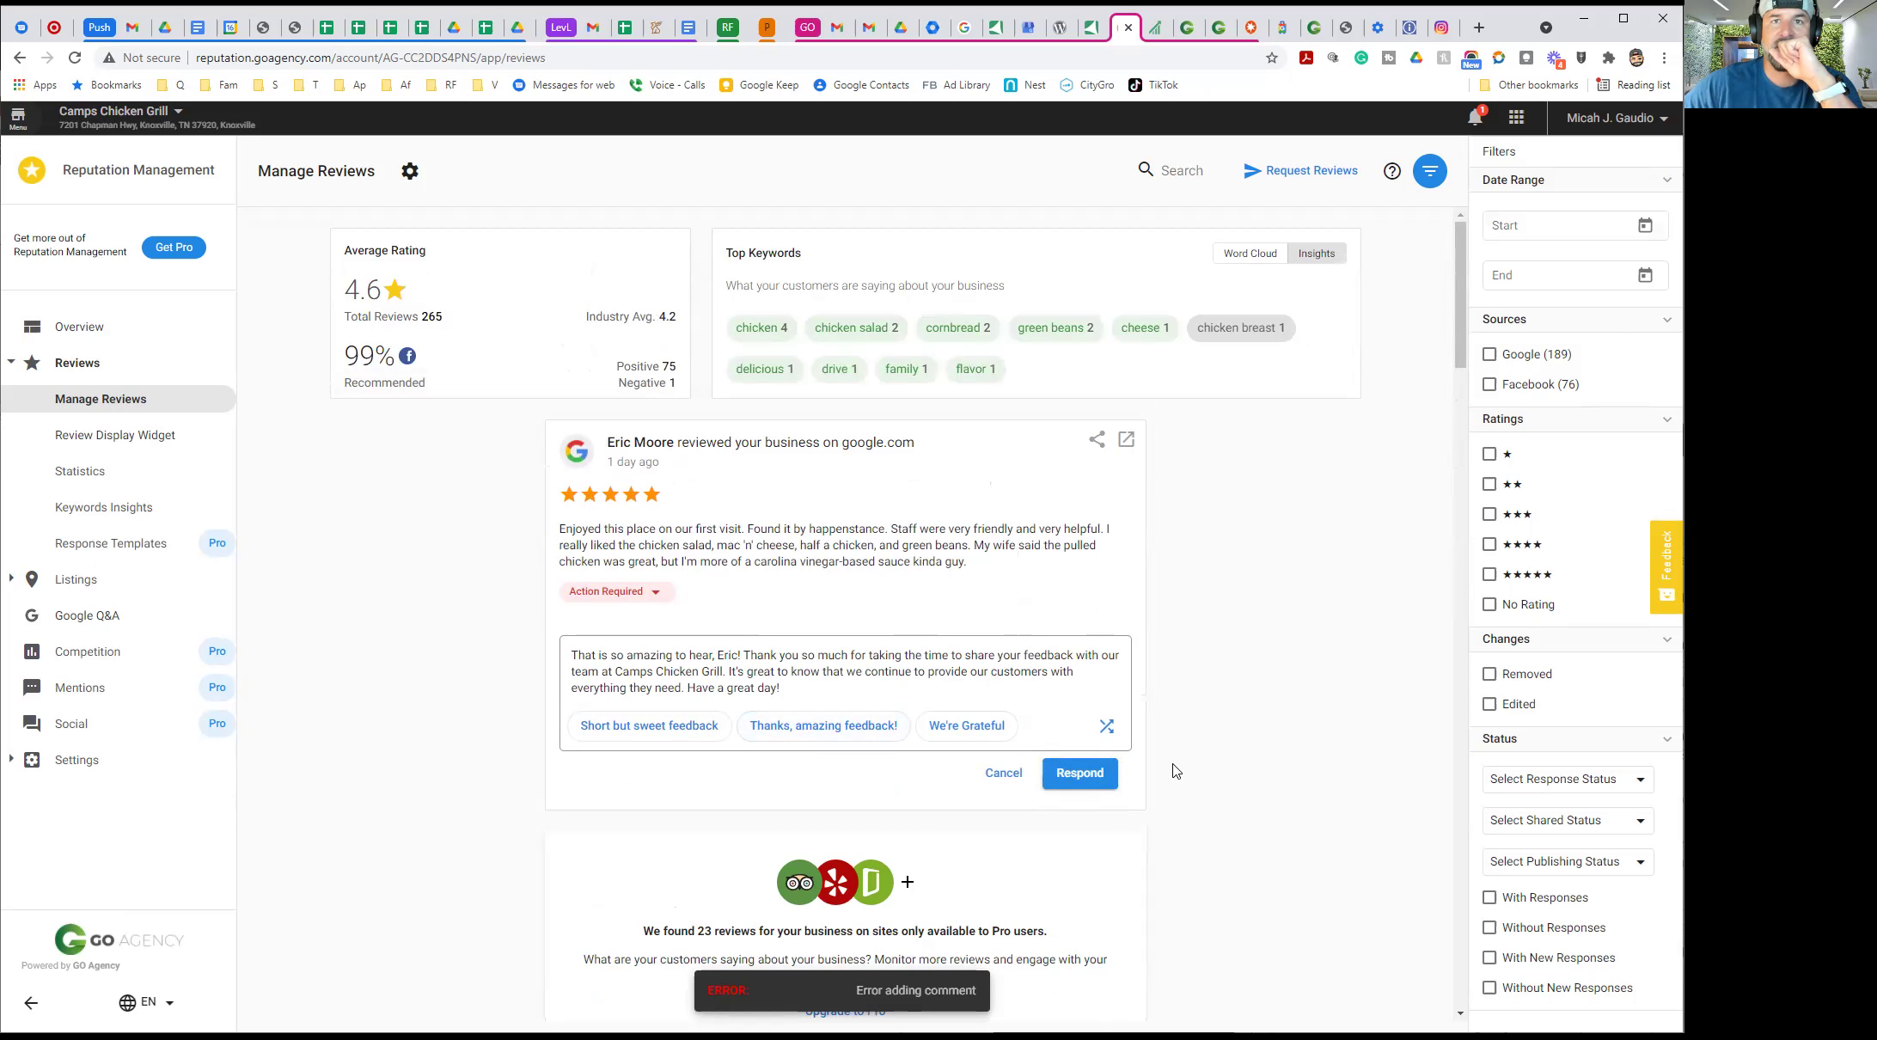
scroll(1258, 733, "down", 2)
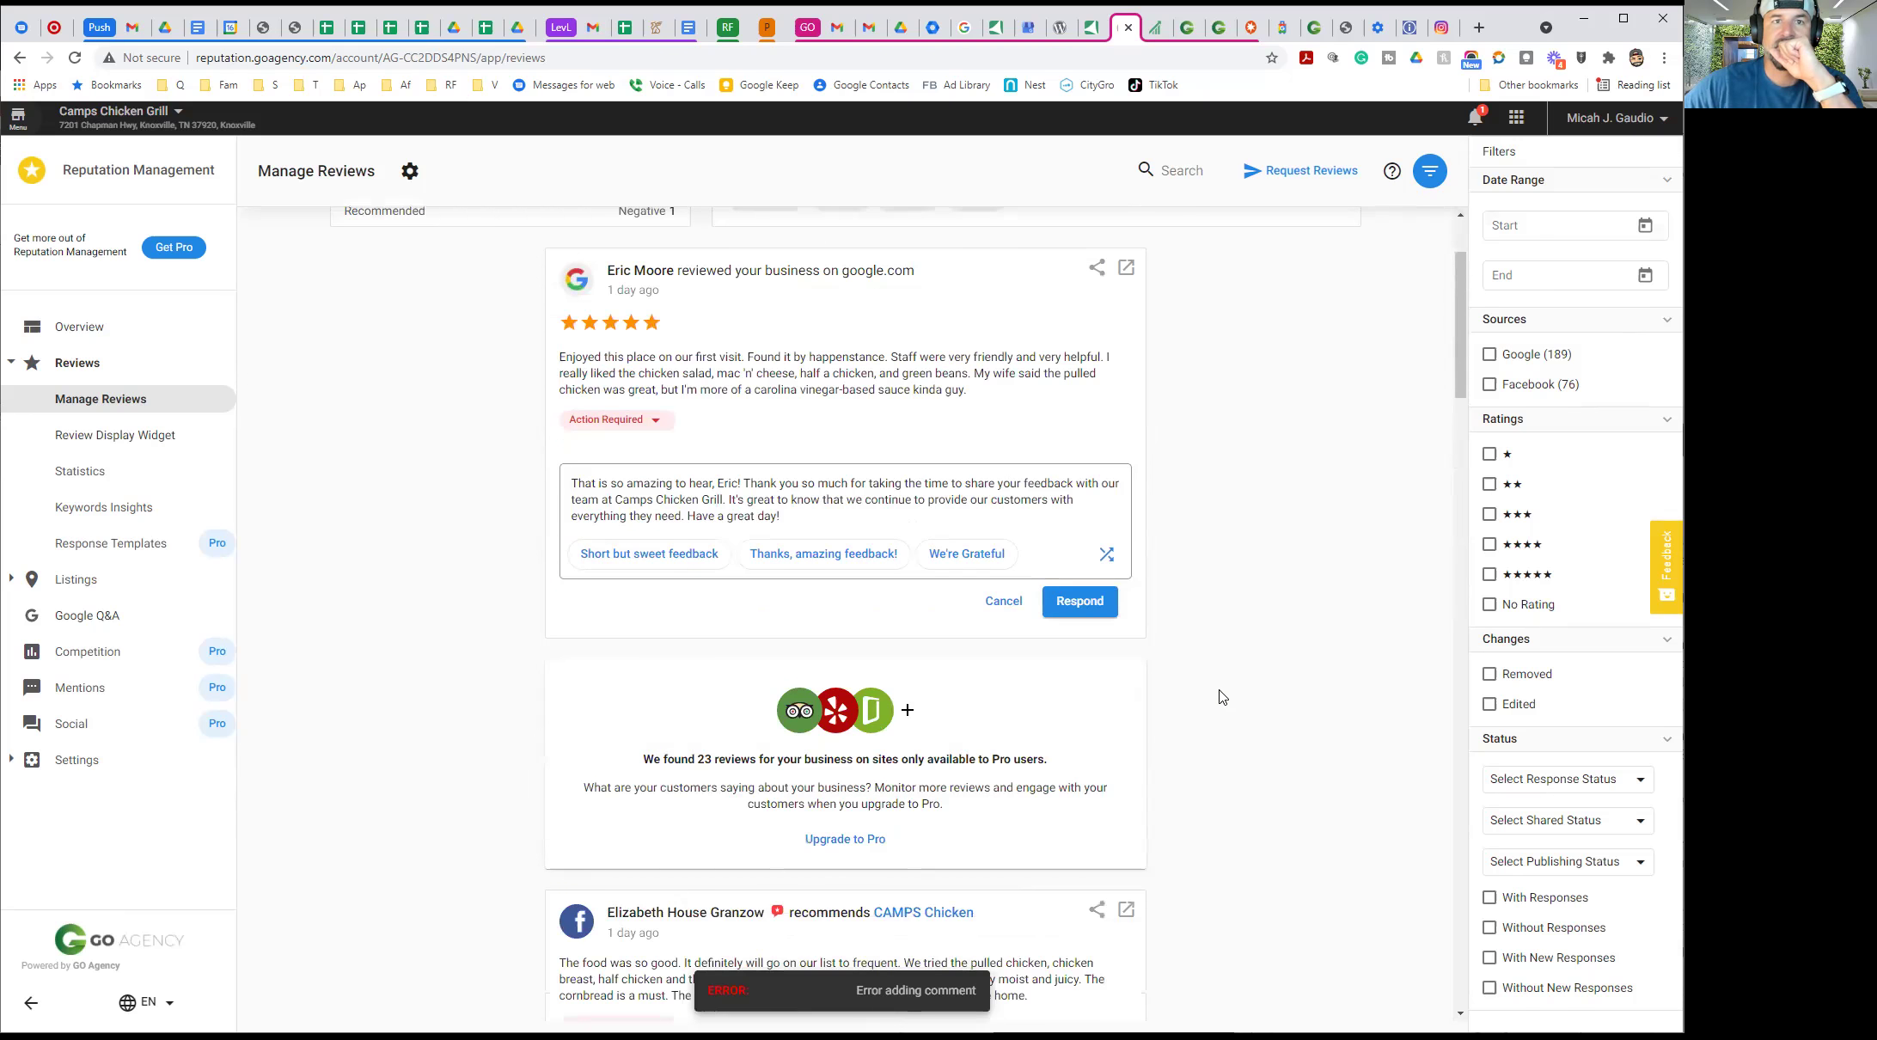
left_click(1070, 616)
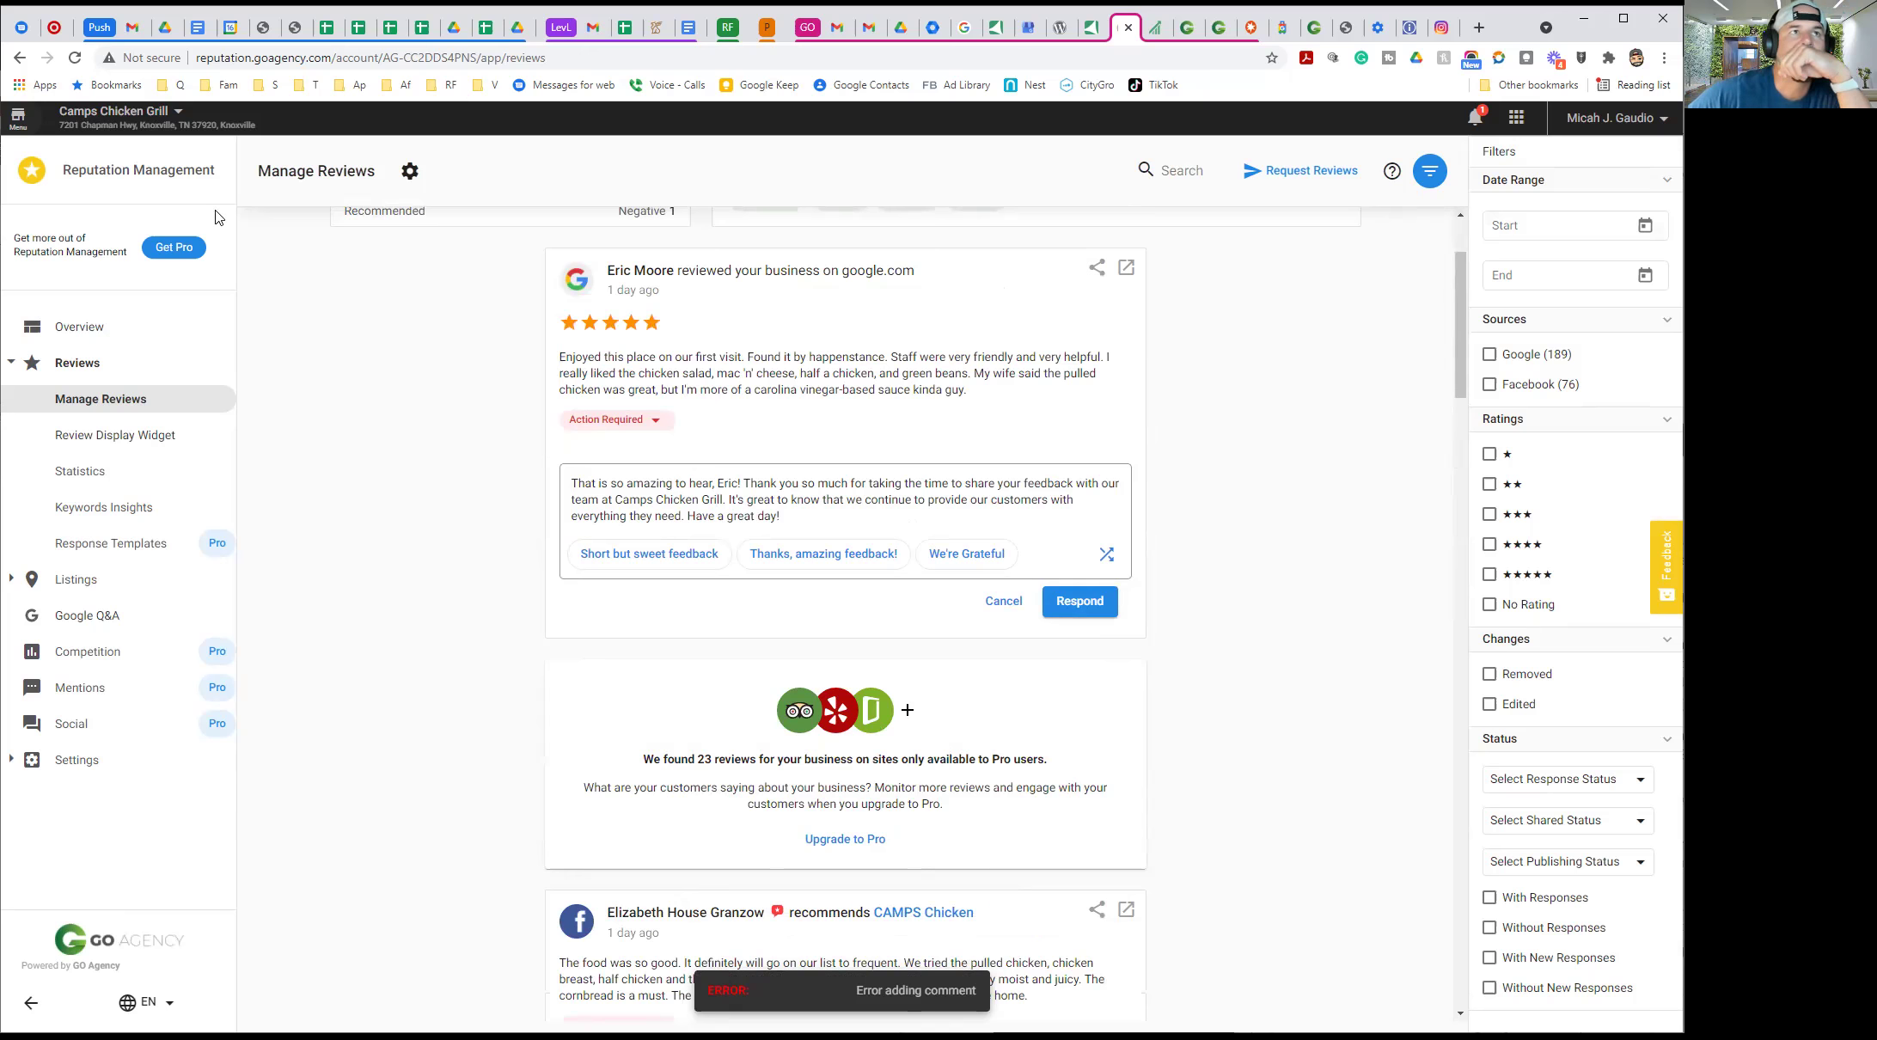
left_click(75, 58)
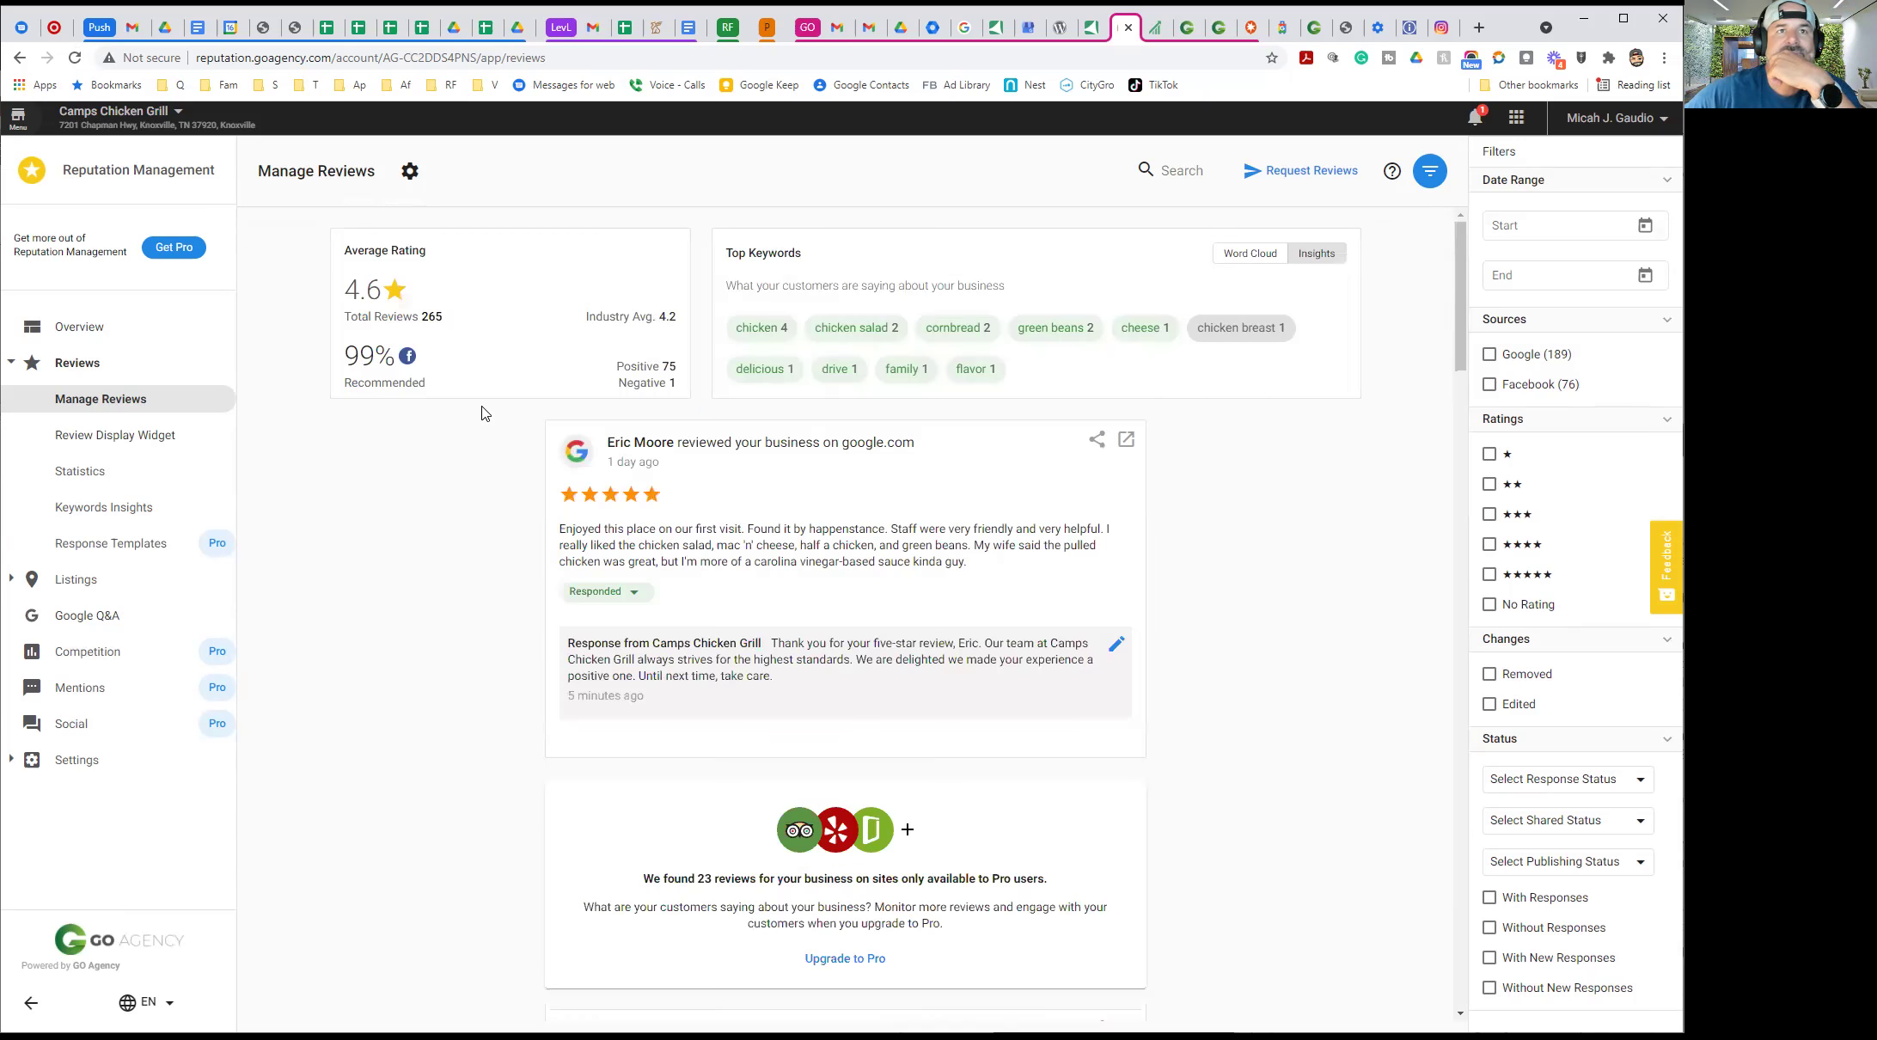
scroll(464, 503, "down", 10)
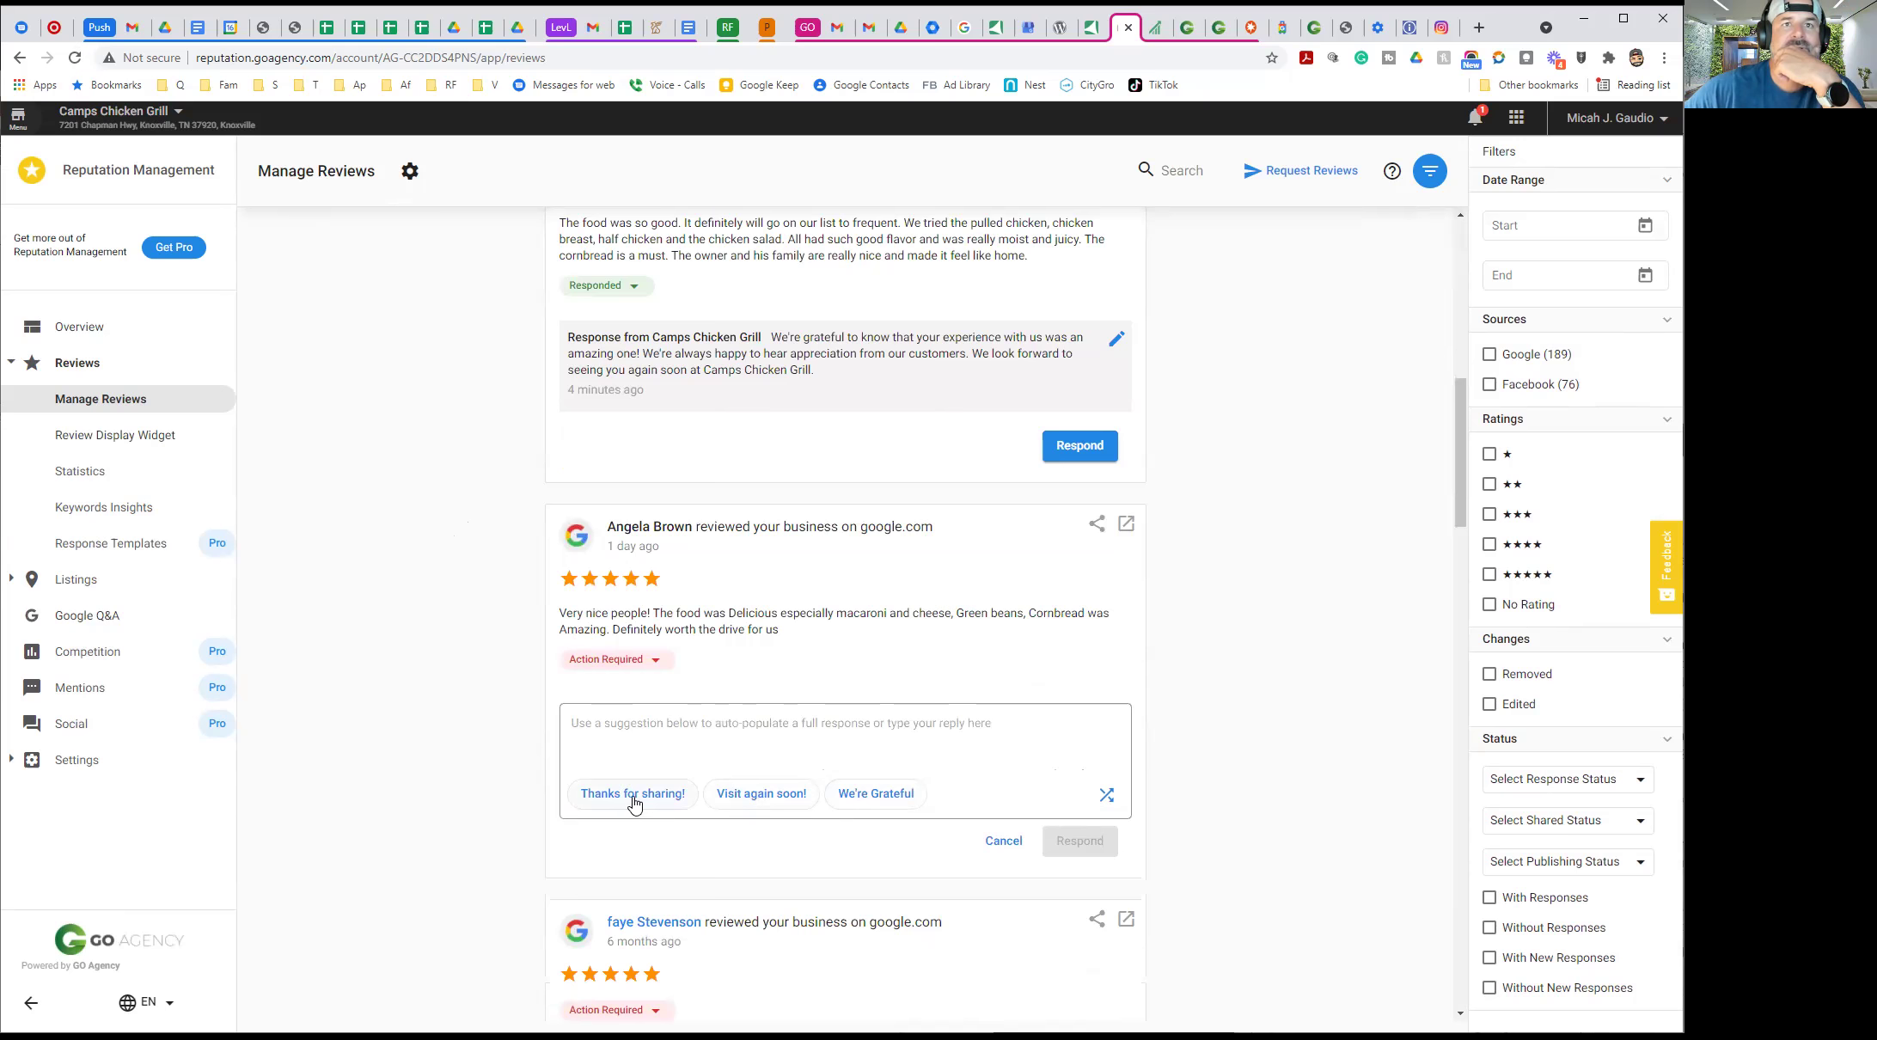
Reply 'Thanks for sharing!' to the five-star review praising the macaroni and cheese and cornbread
left_click(633, 794)
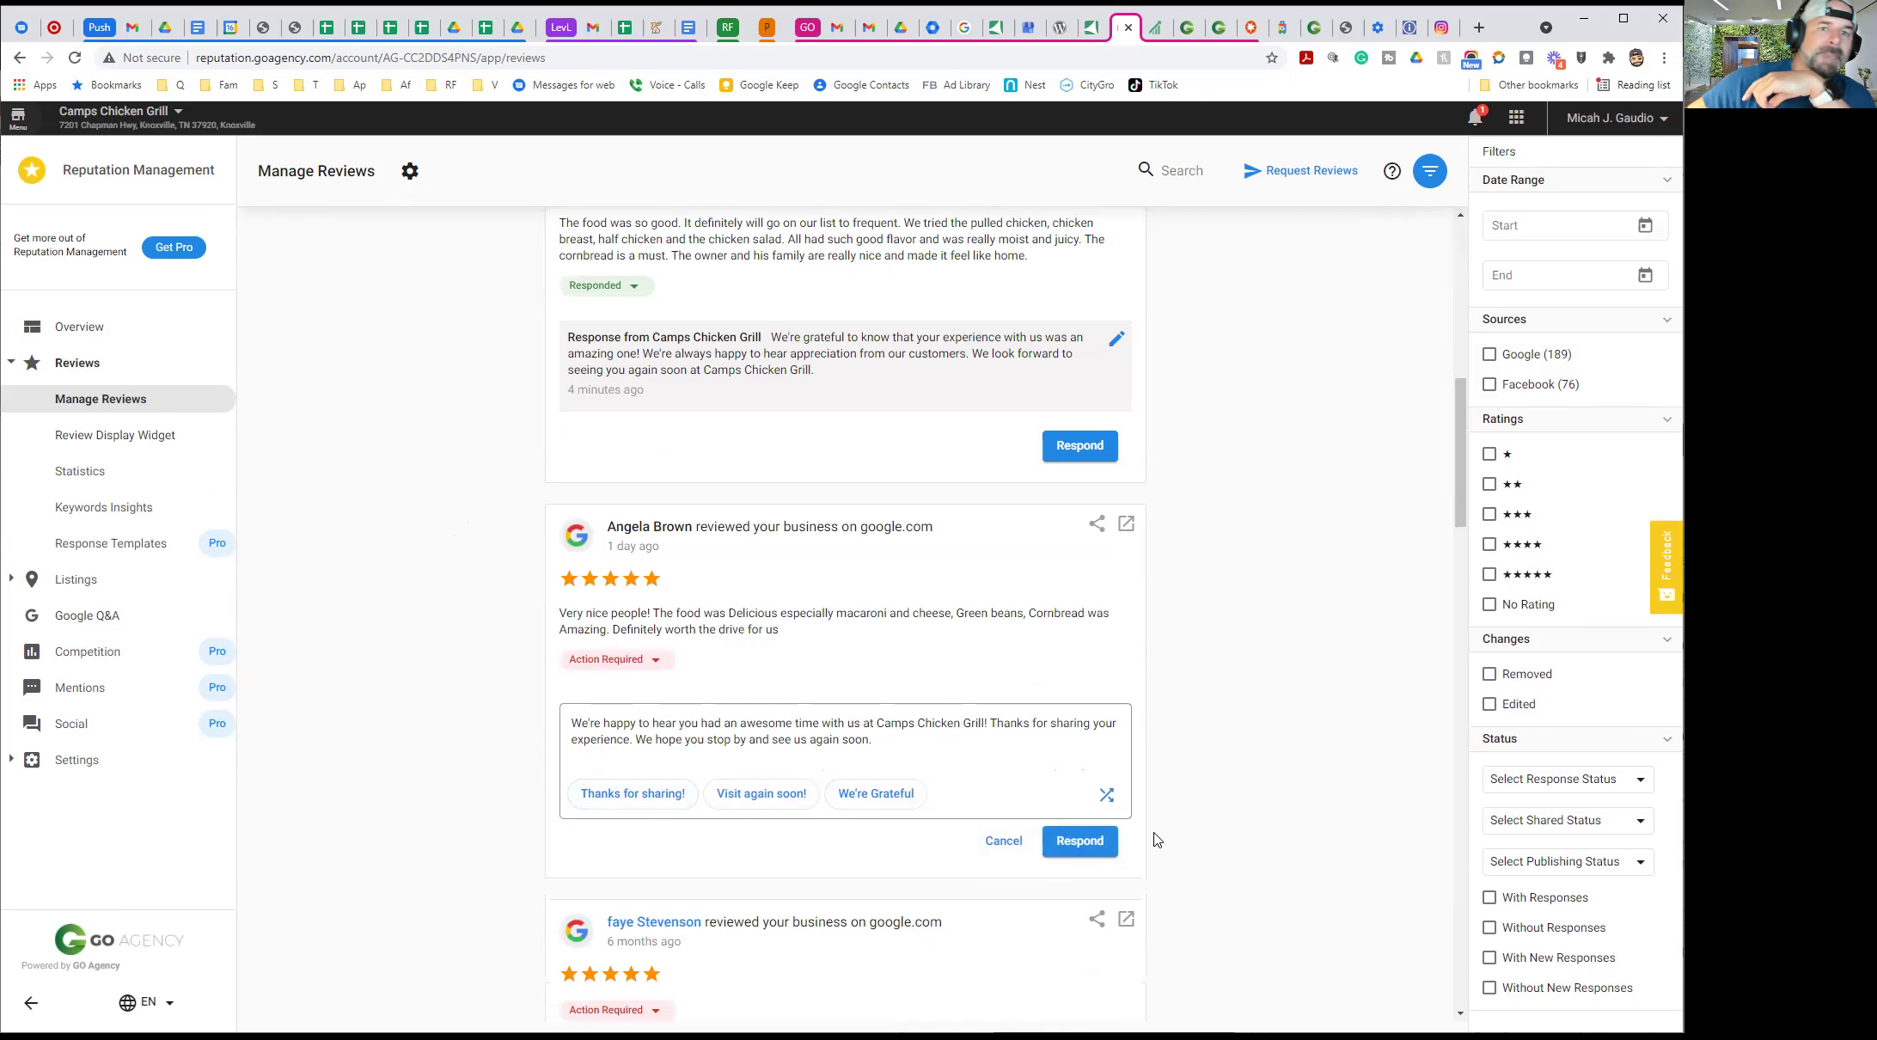
scroll(1276, 762, "down", 4)
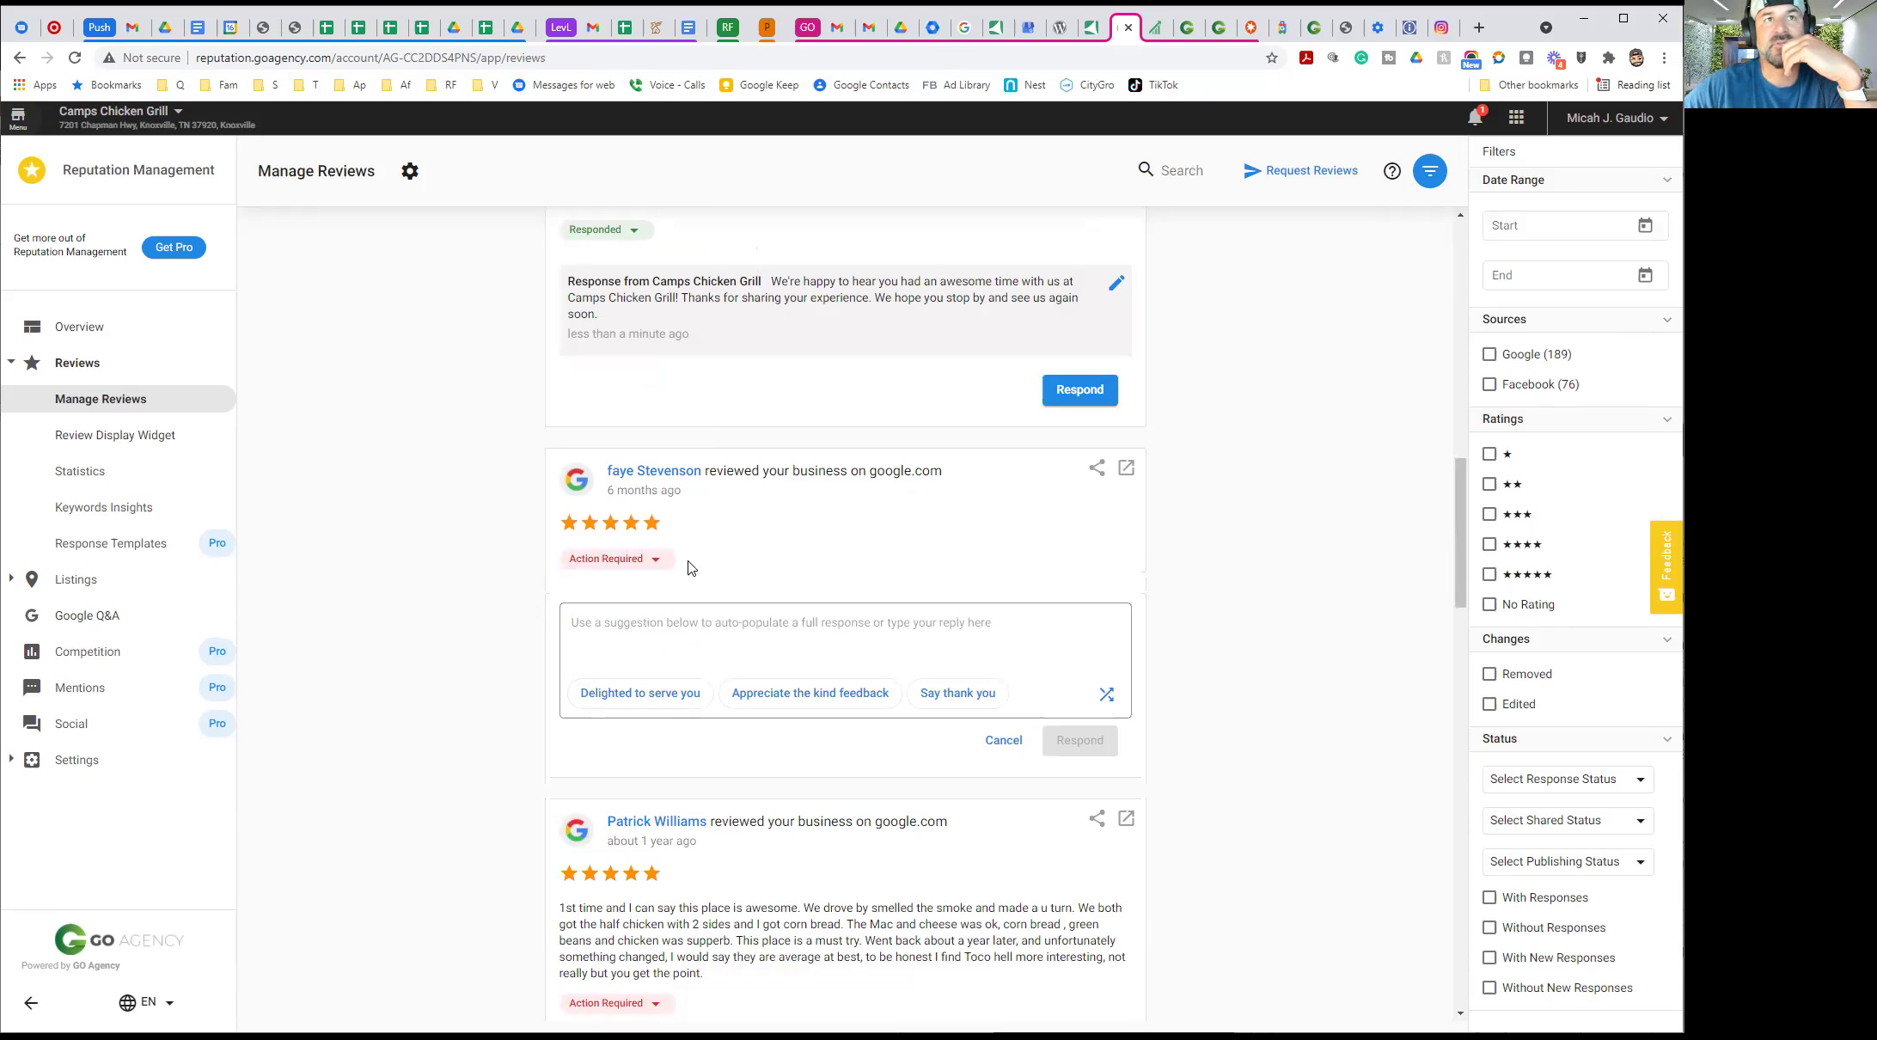
scroll(516, 528, "up", 7)
scroll(526, 511, "up", 6)
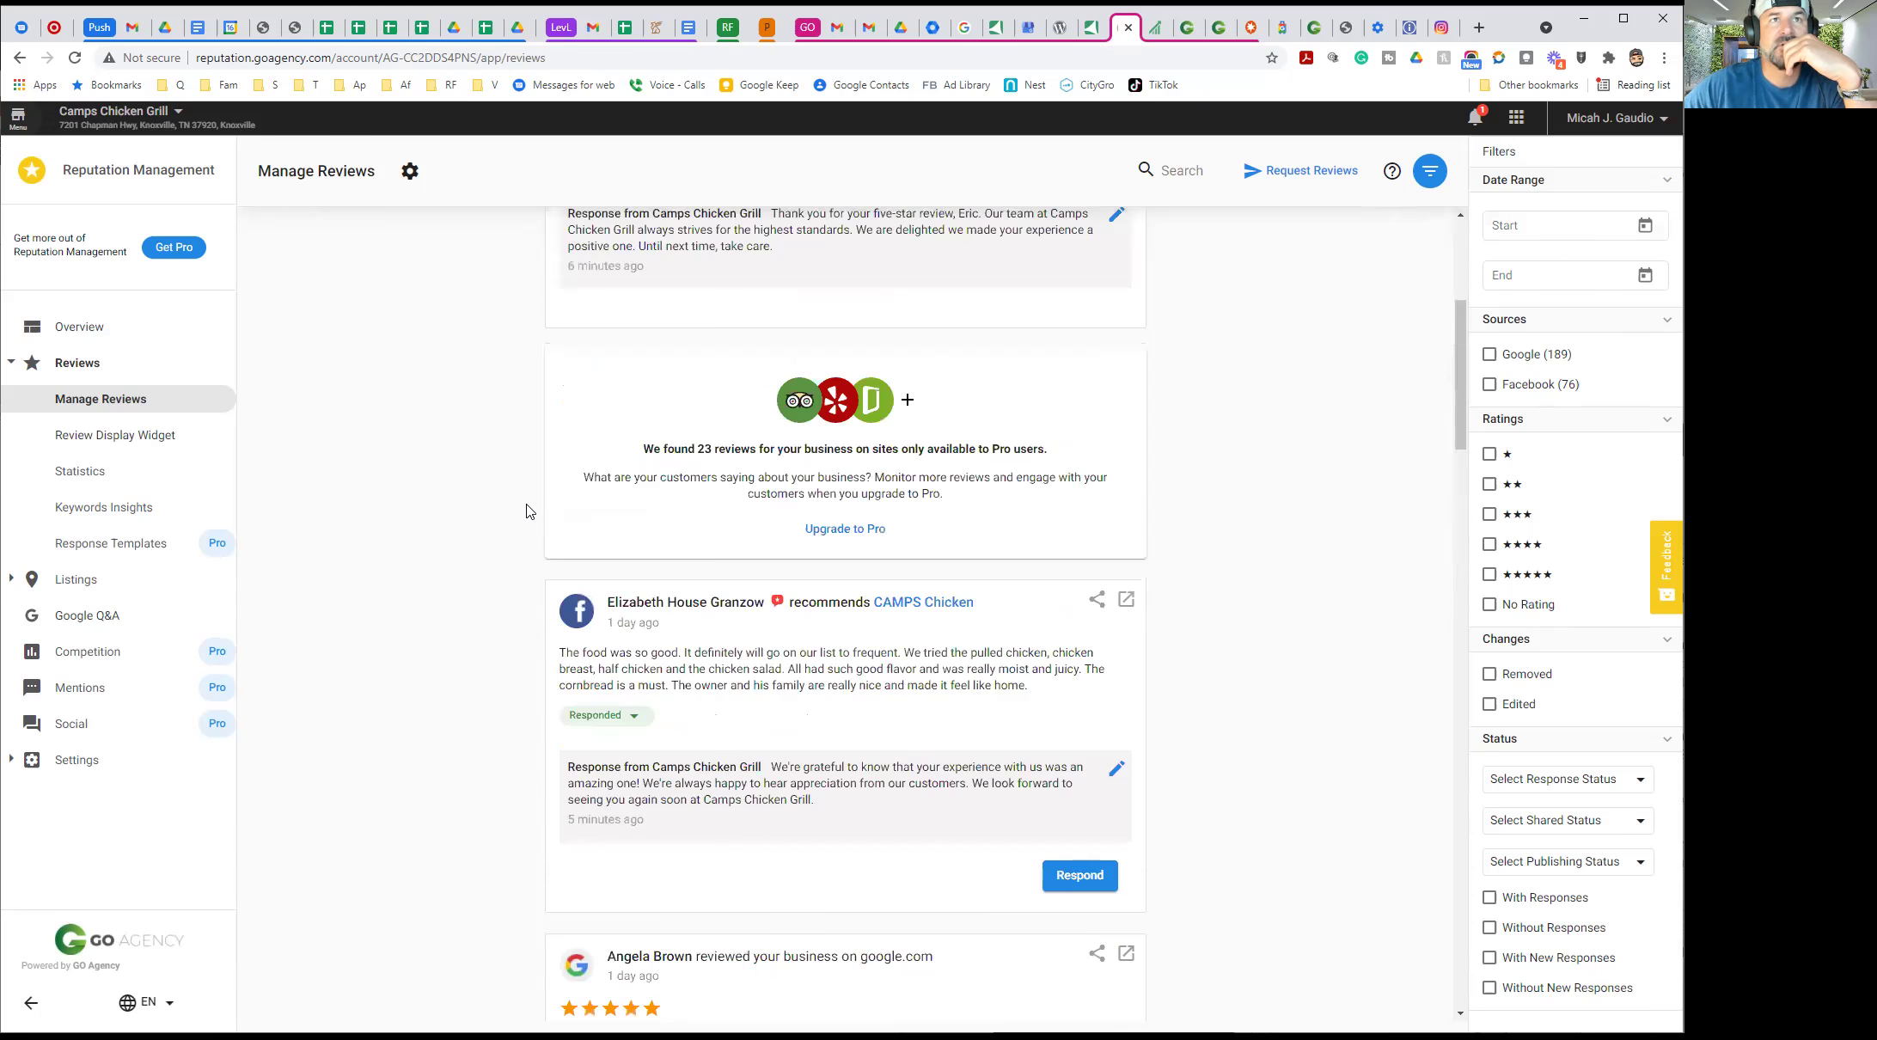
scroll(523, 508, "down", 14)
scroll(471, 546, "down", 1)
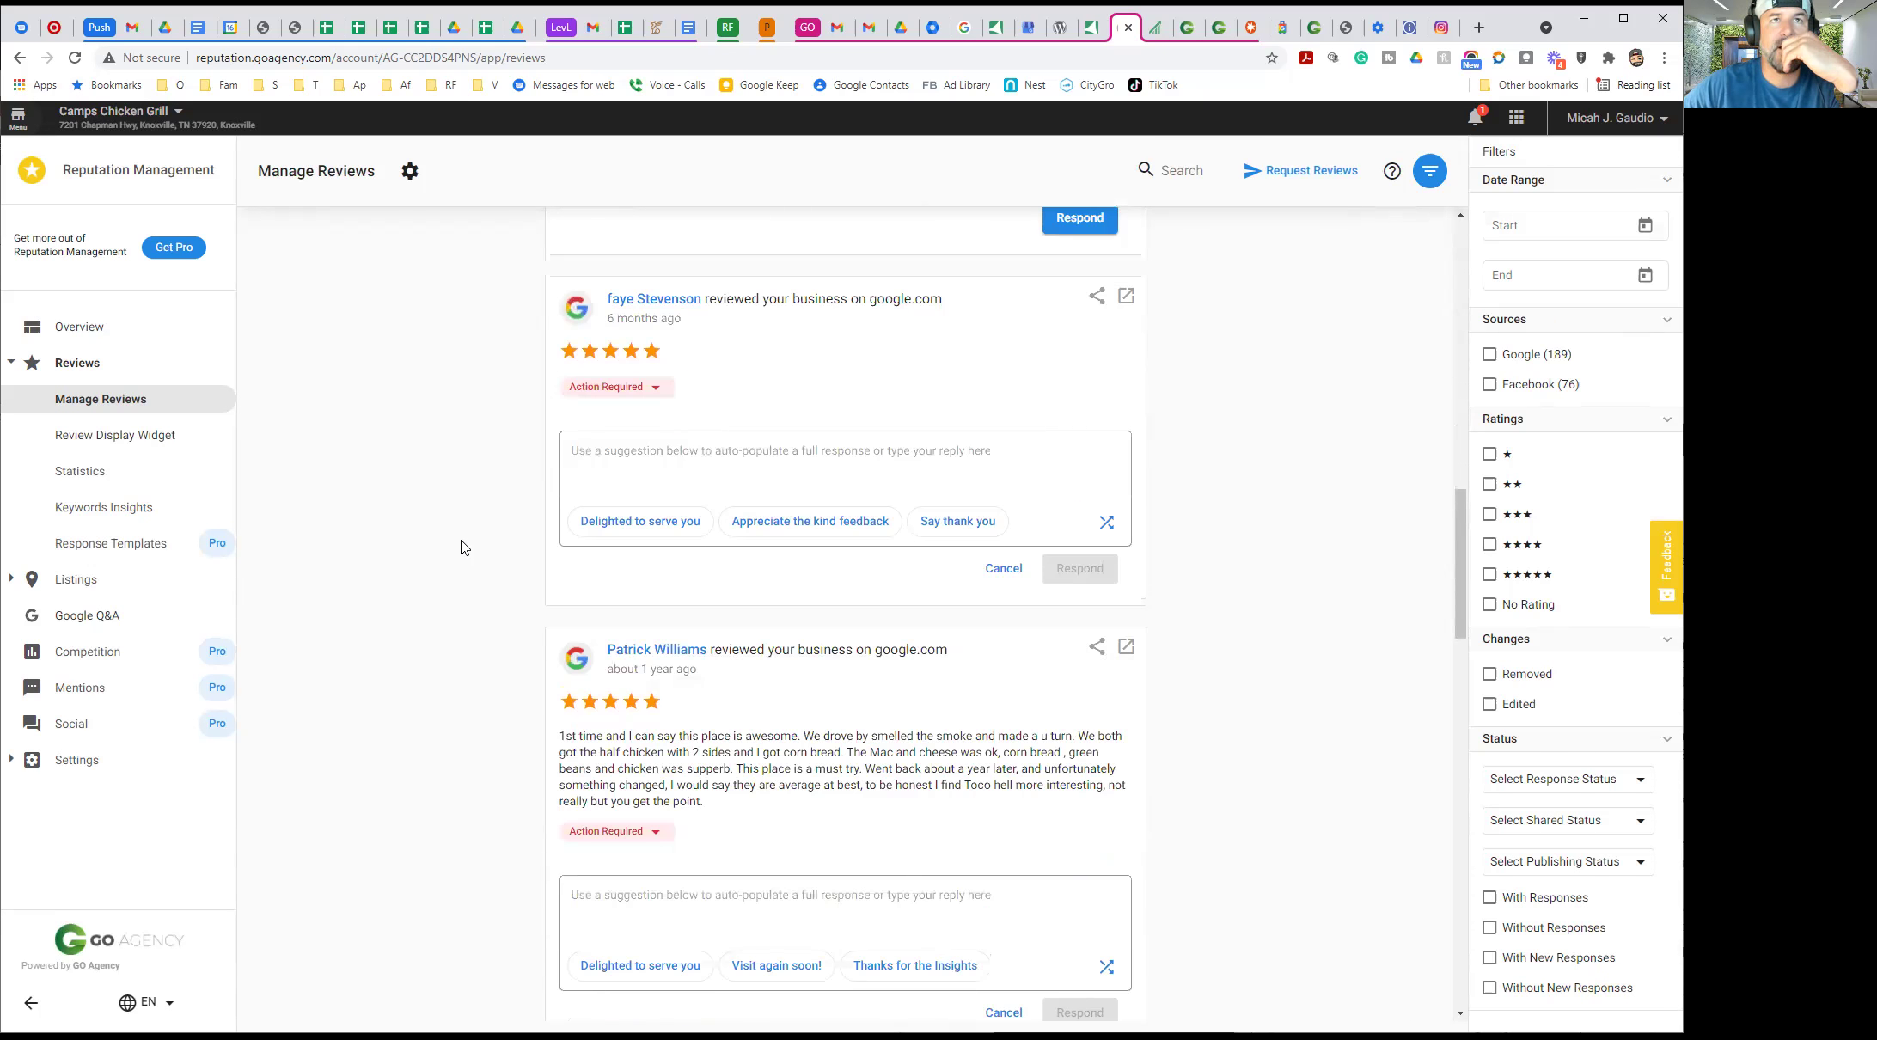
Generate a thank-you reply for the five-star review, then delete the generated text
left_click(938, 524)
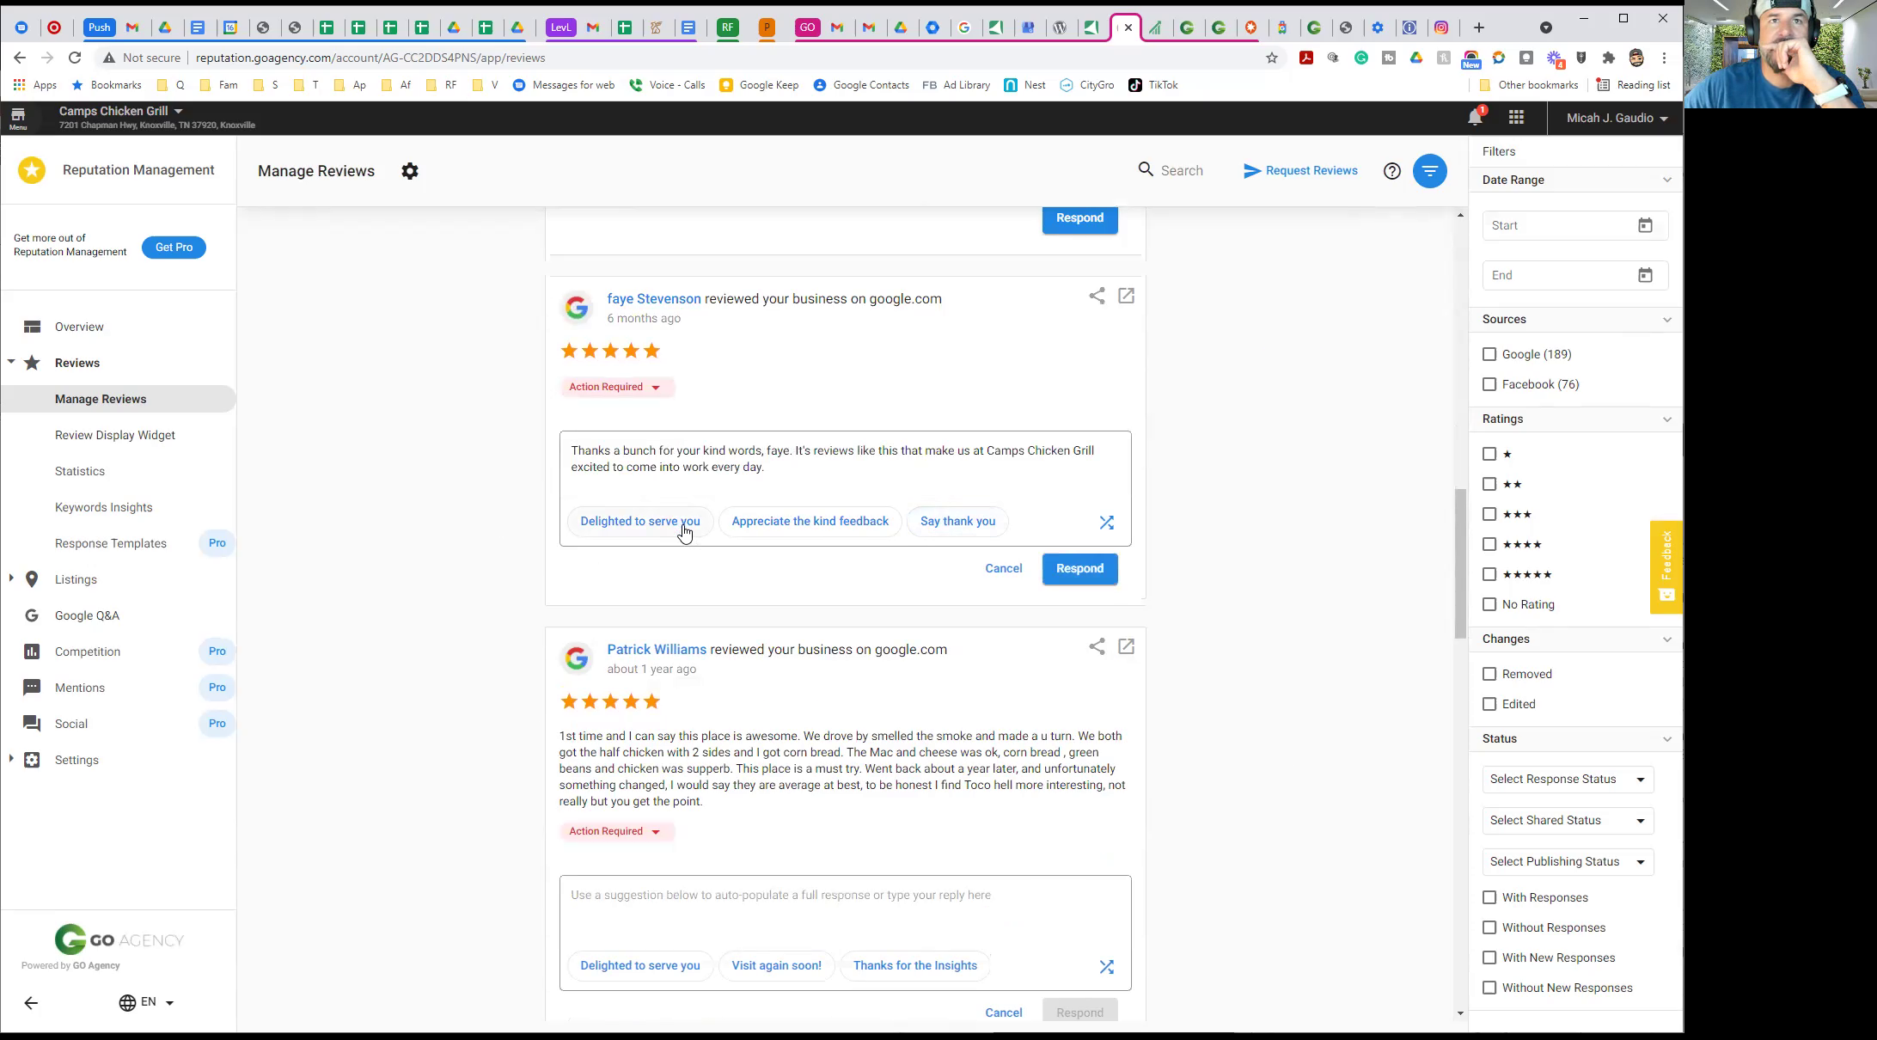
left_click(574, 449)
left_click_drag(574, 448, 823, 474)
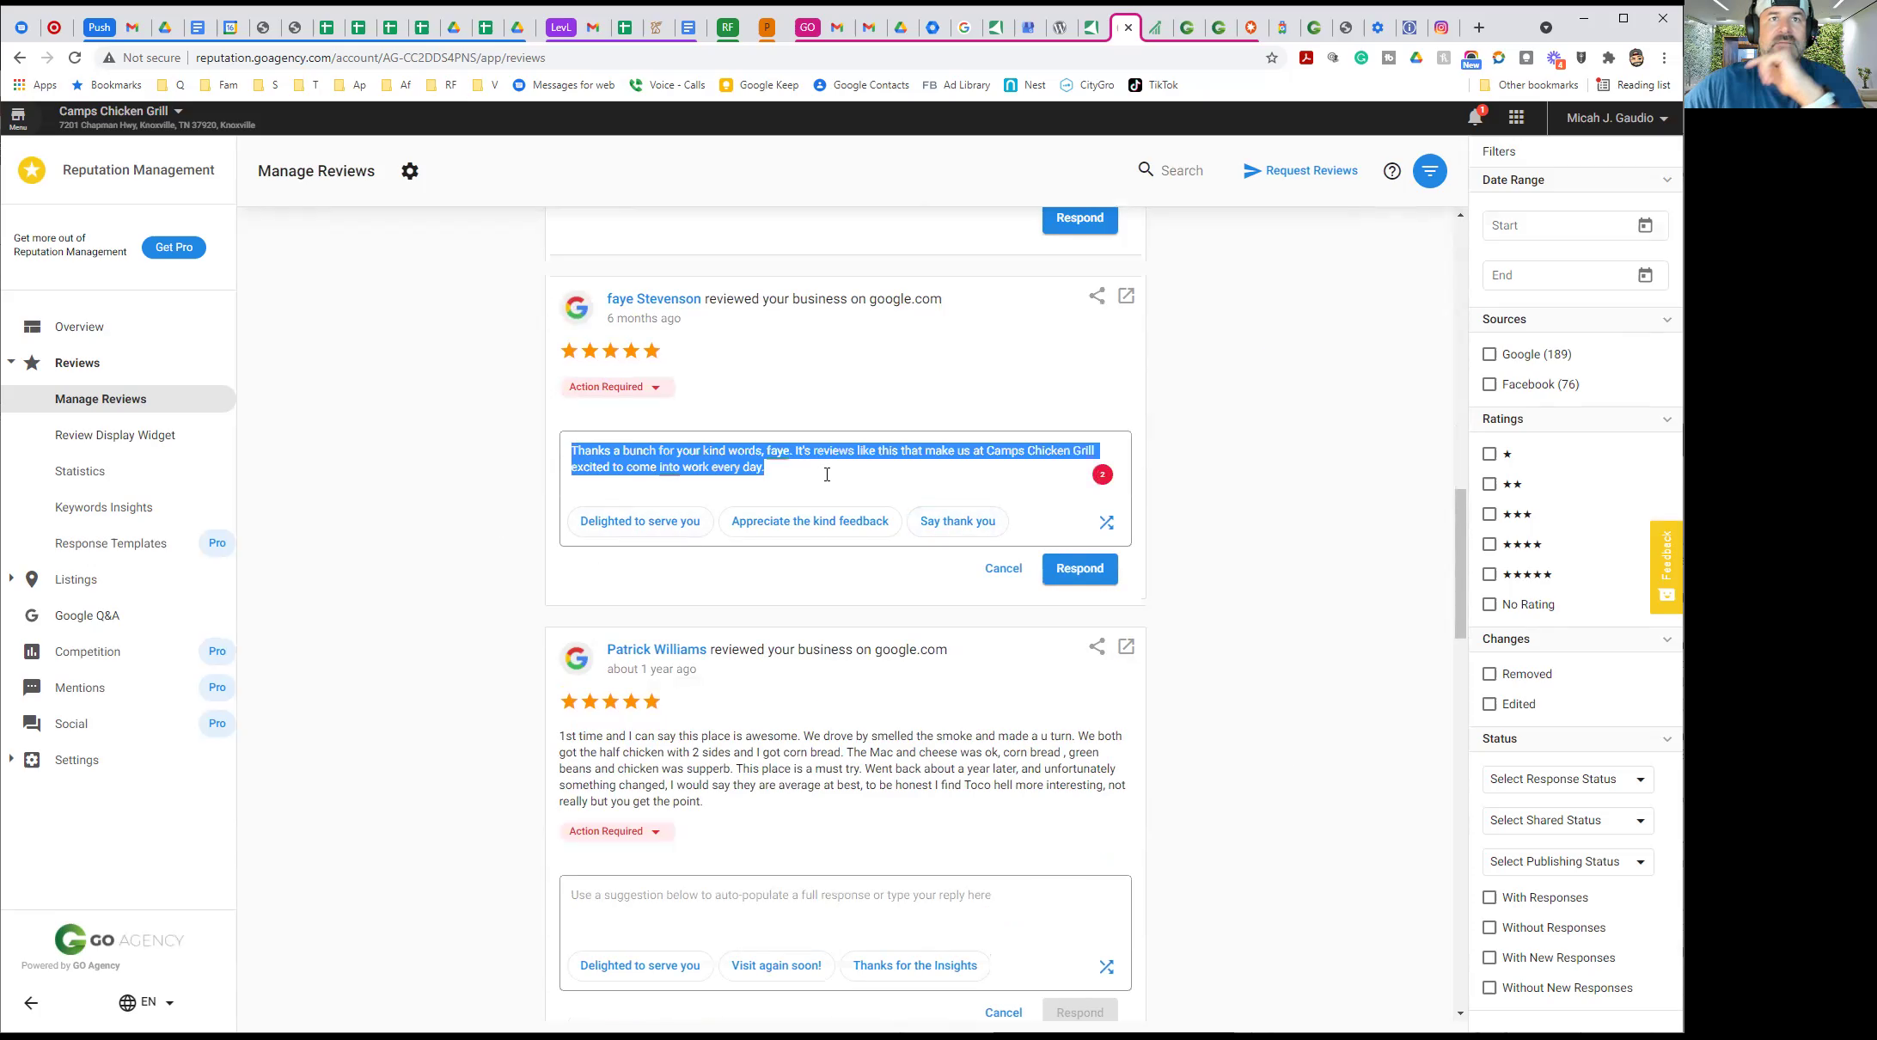
key("BackSpace")
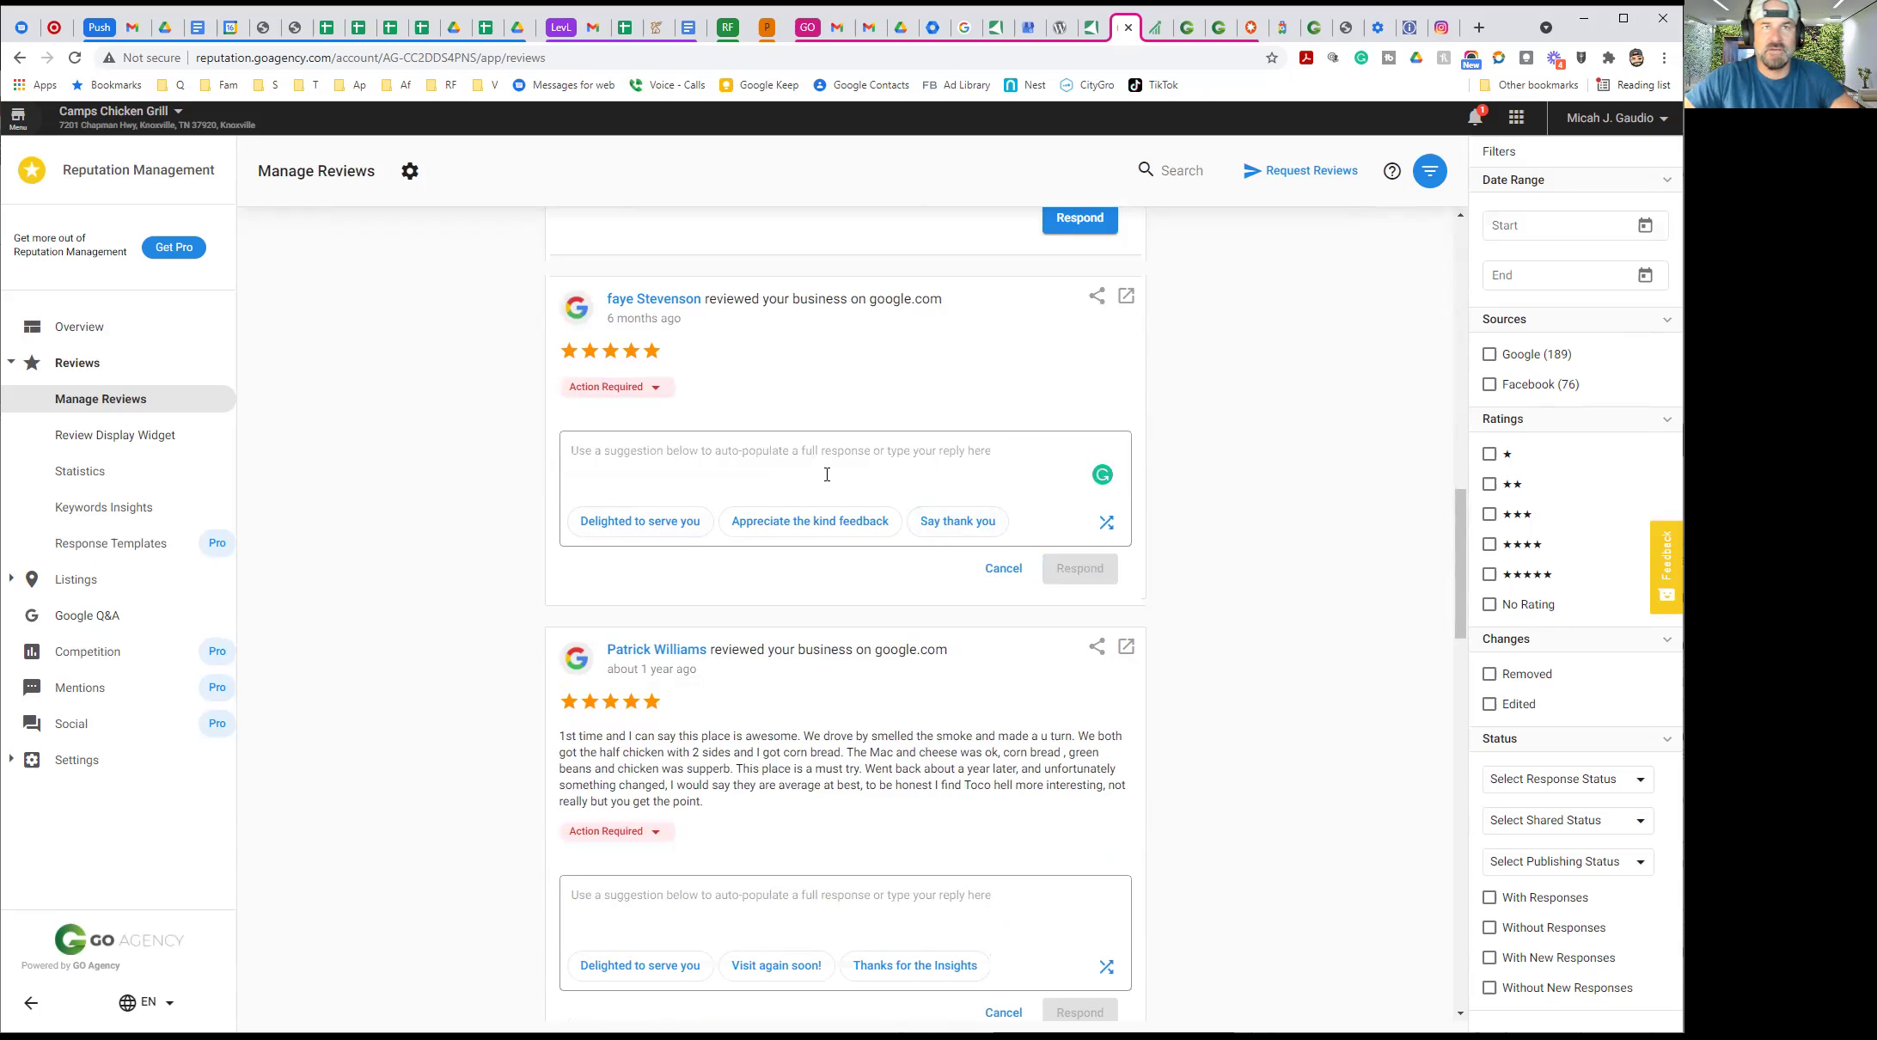
Fill an appreciate-the-feedback reply, add 'NEW LOCATION IN KNOXVILLE' after 'soon', and post it
left_click(755, 526)
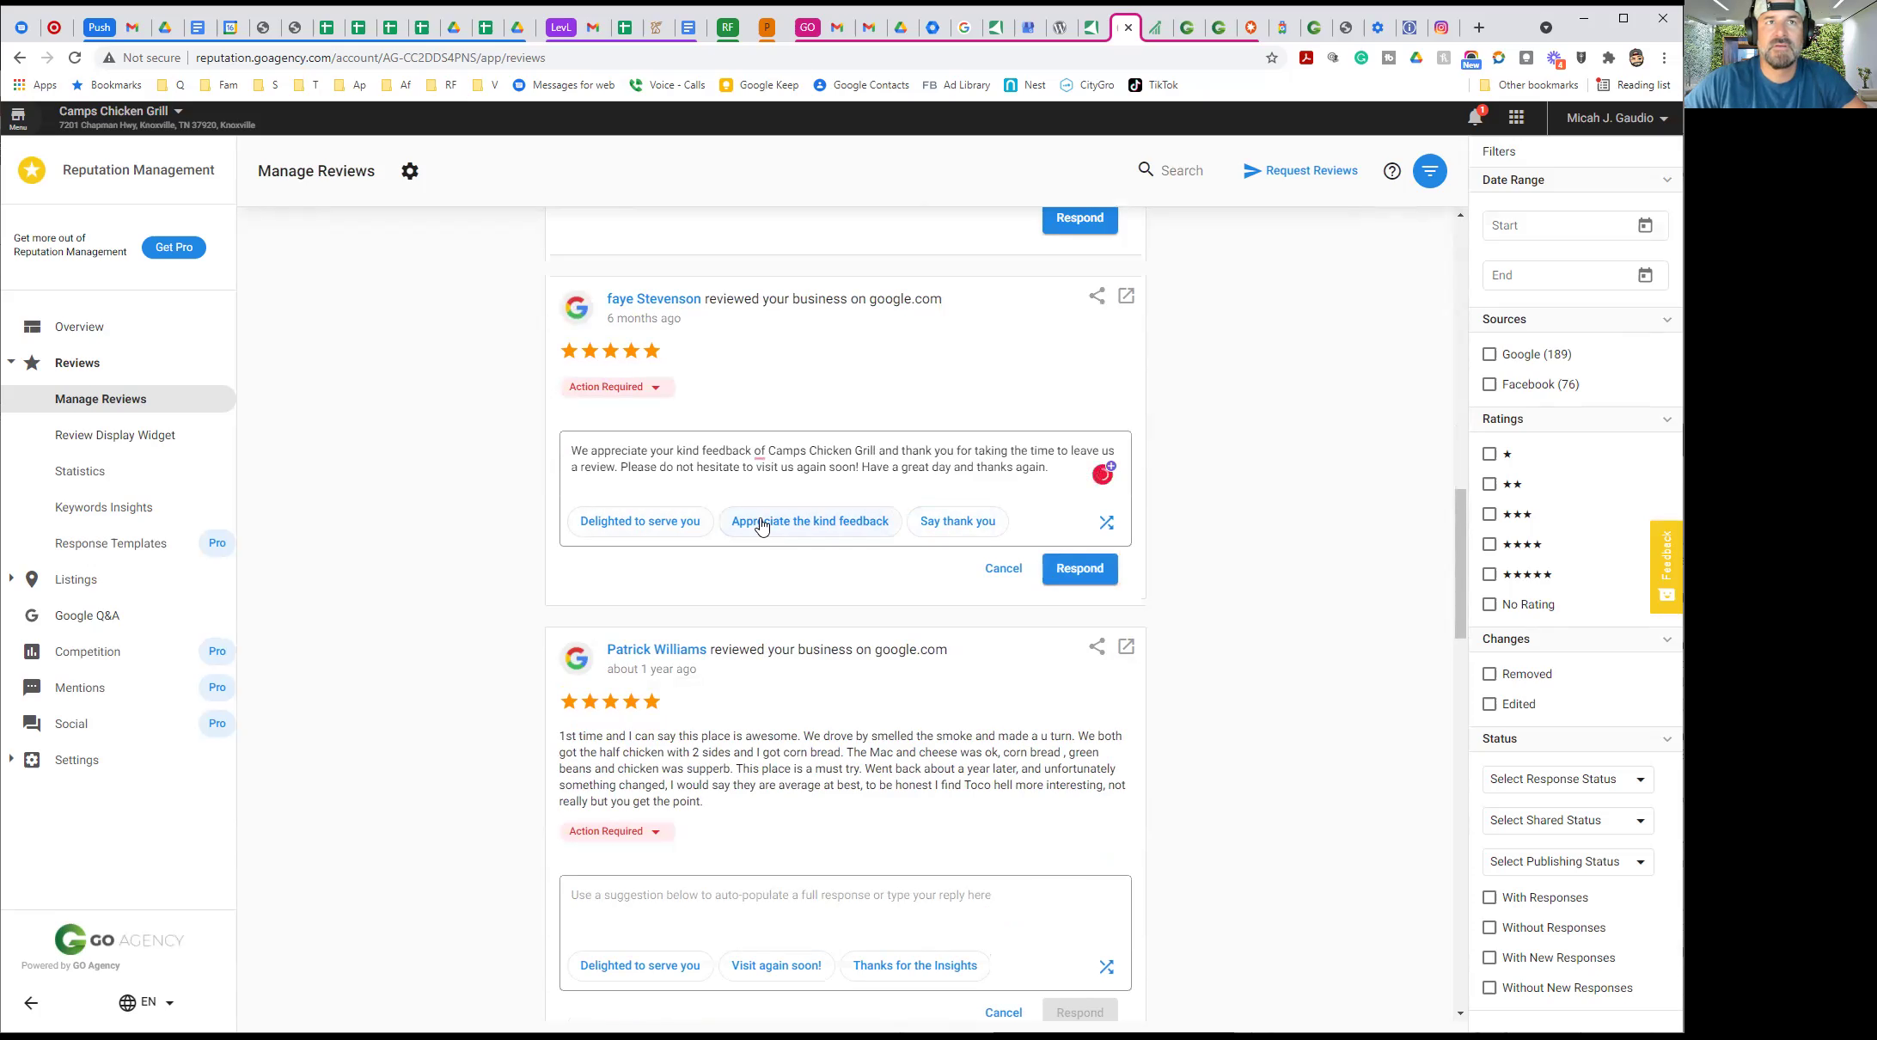
left_click(858, 466)
type("ato")
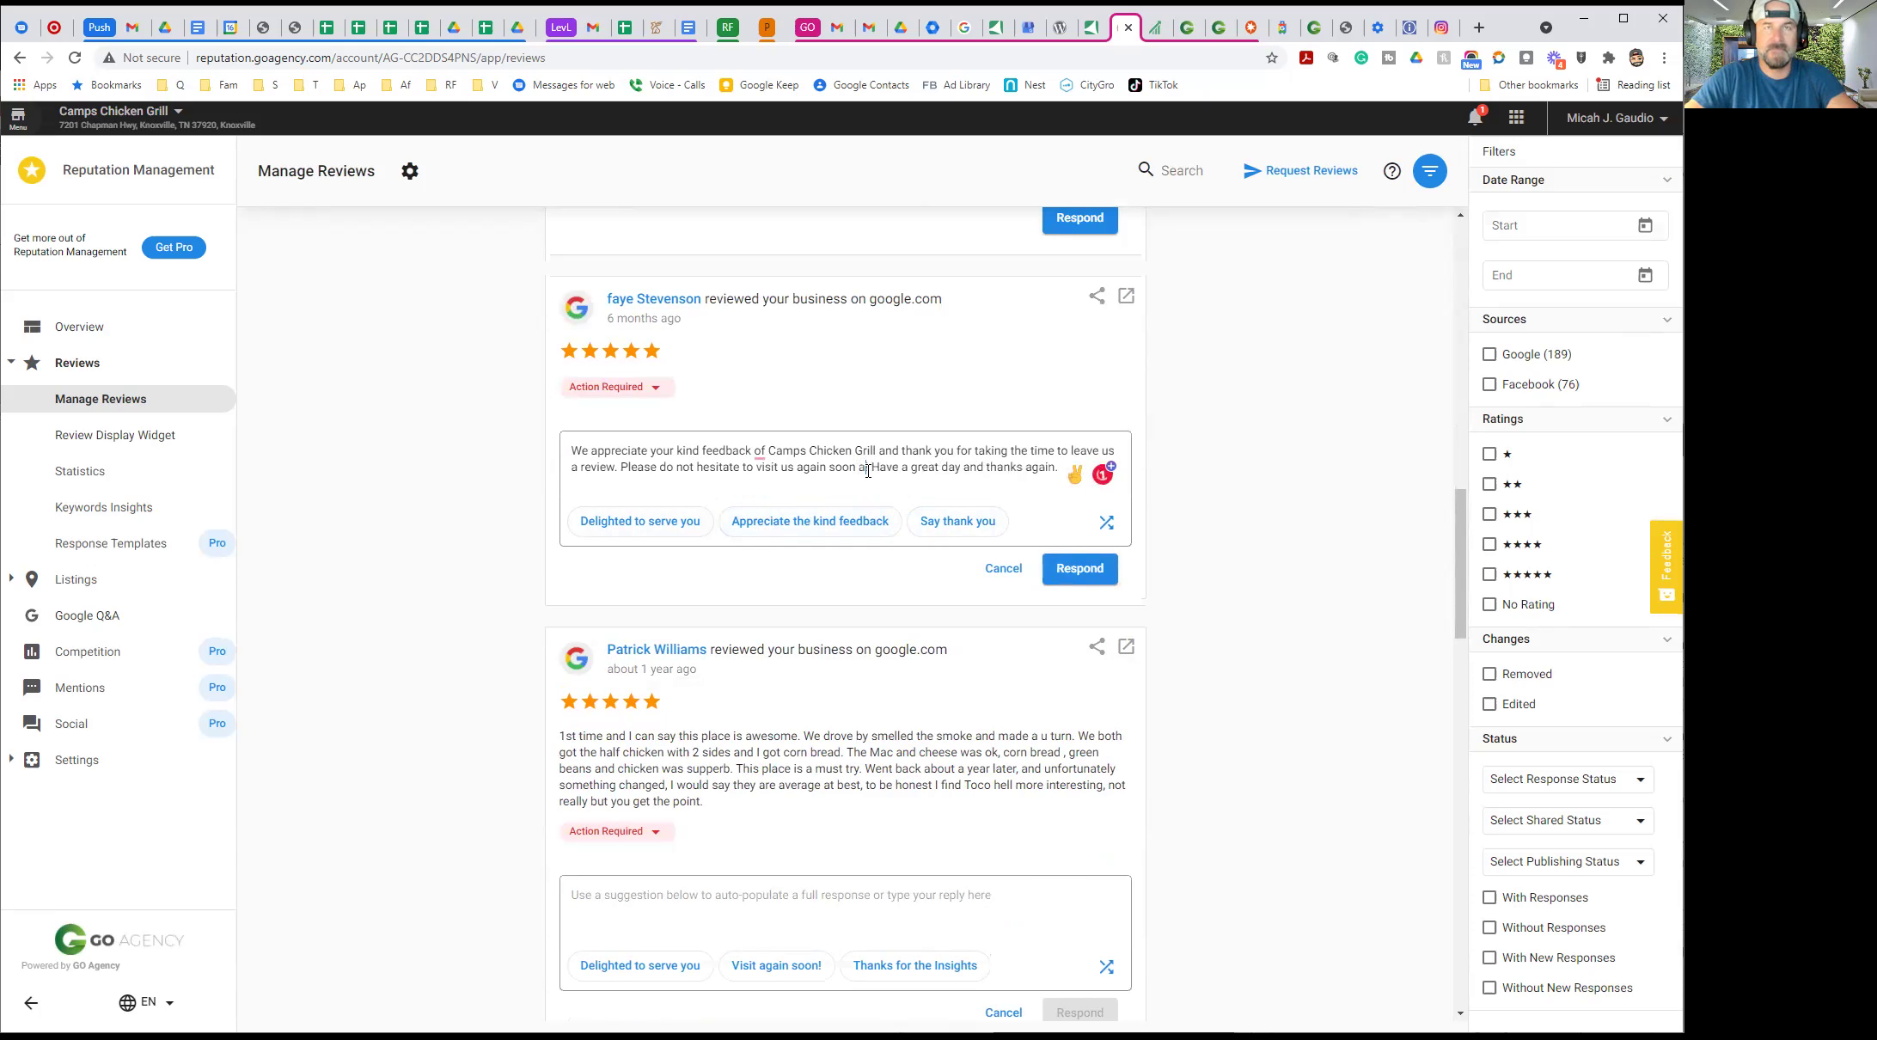
type("ur NEW LOCATION ")
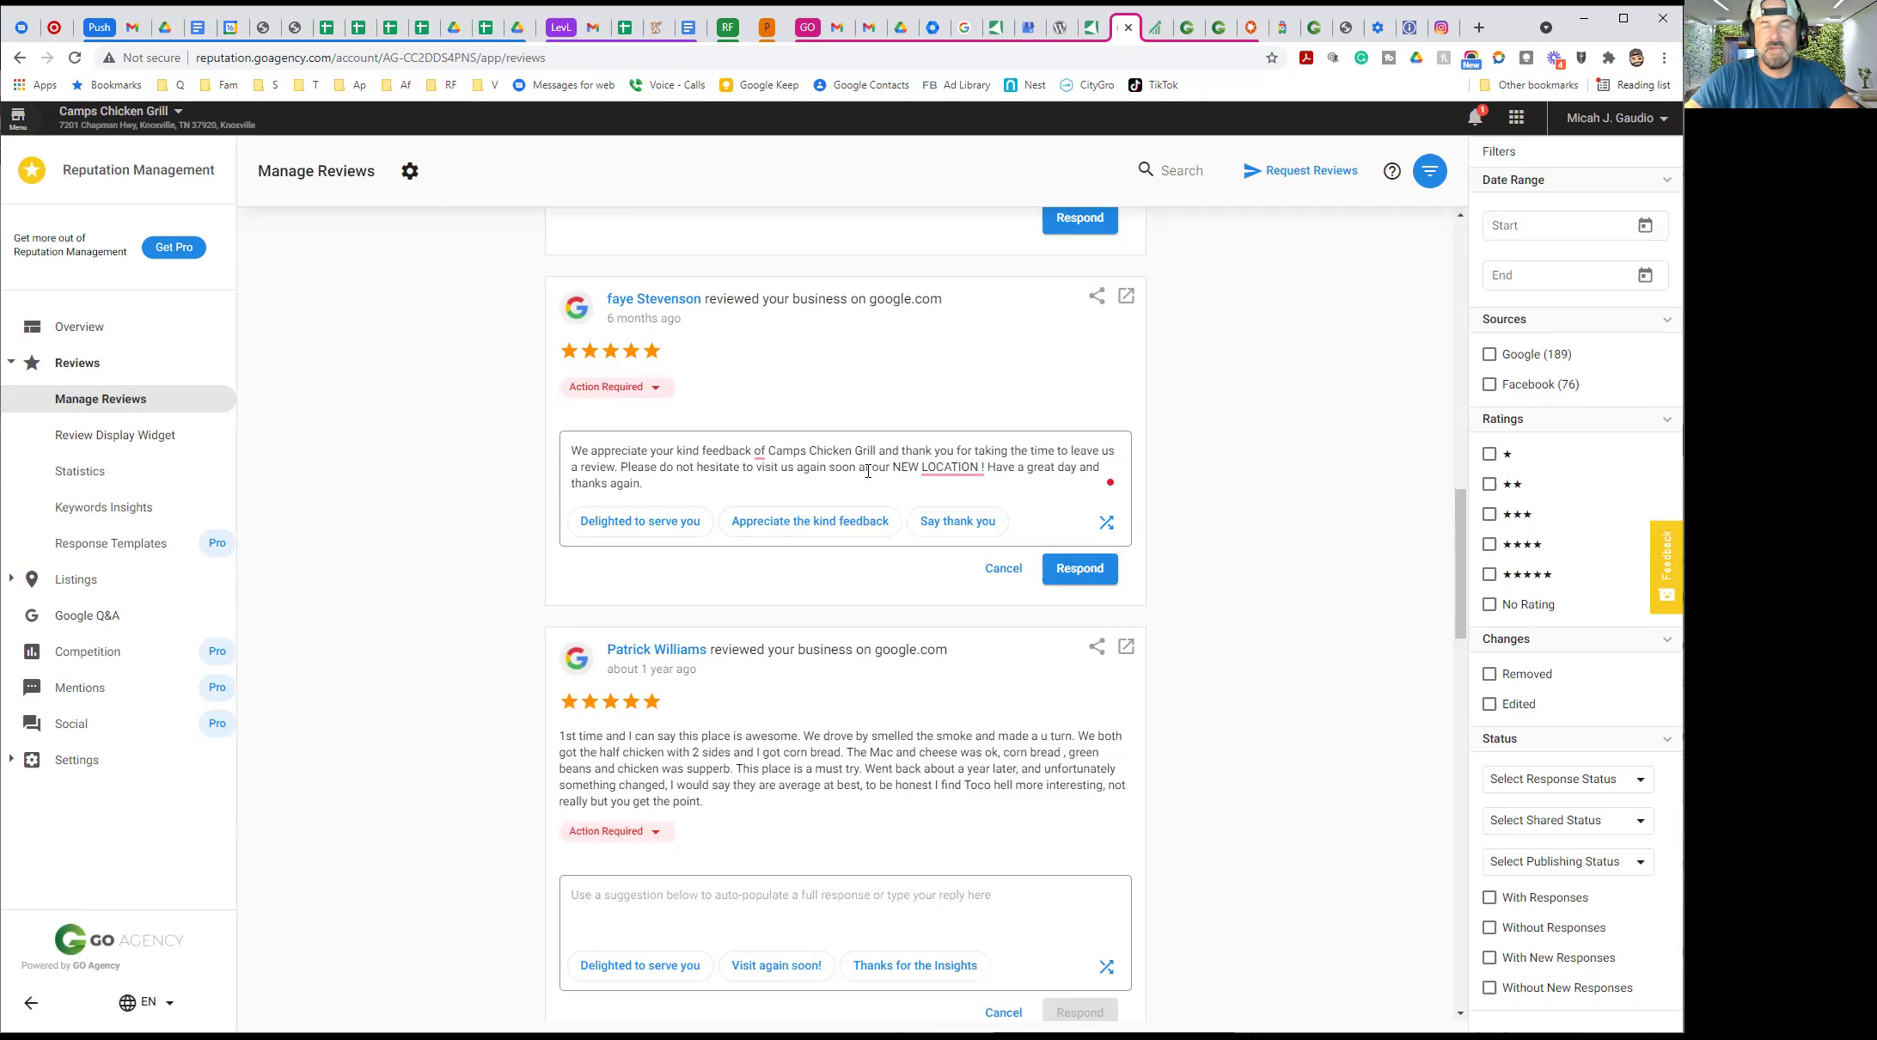
type("IN K")
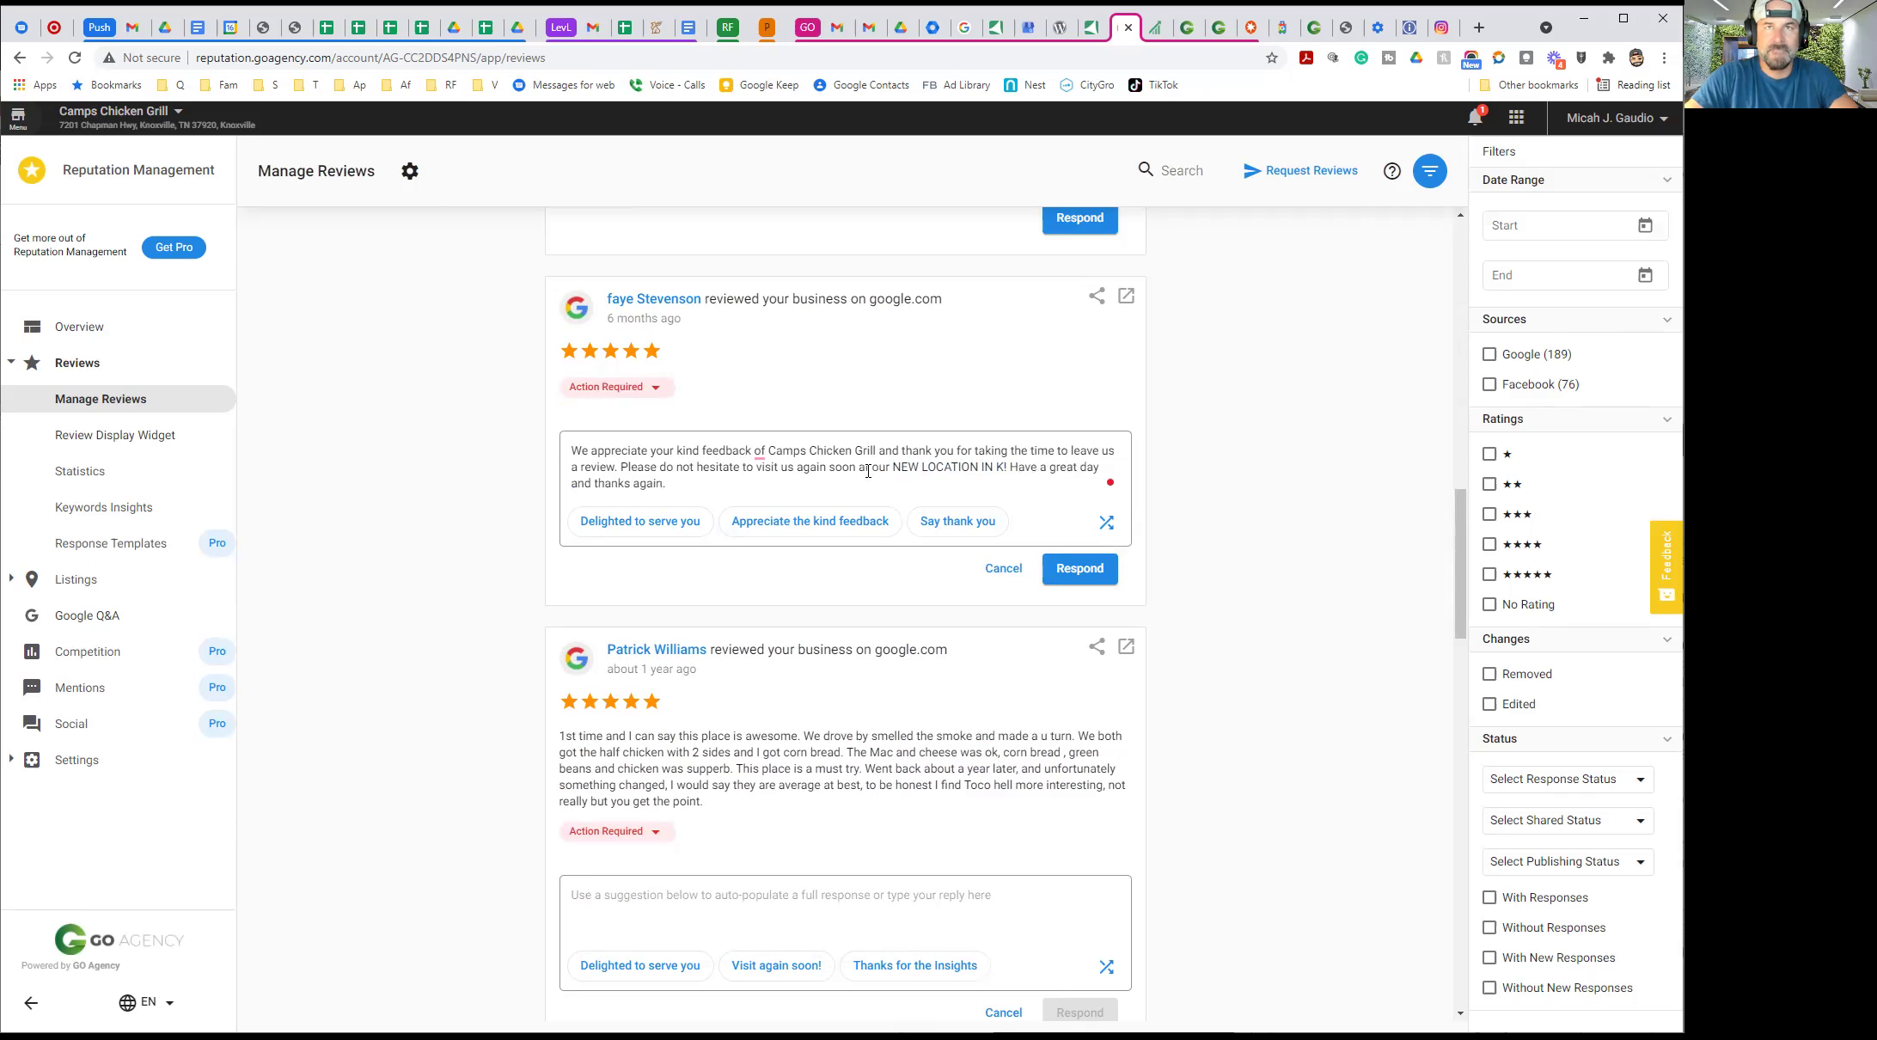
type("NO")
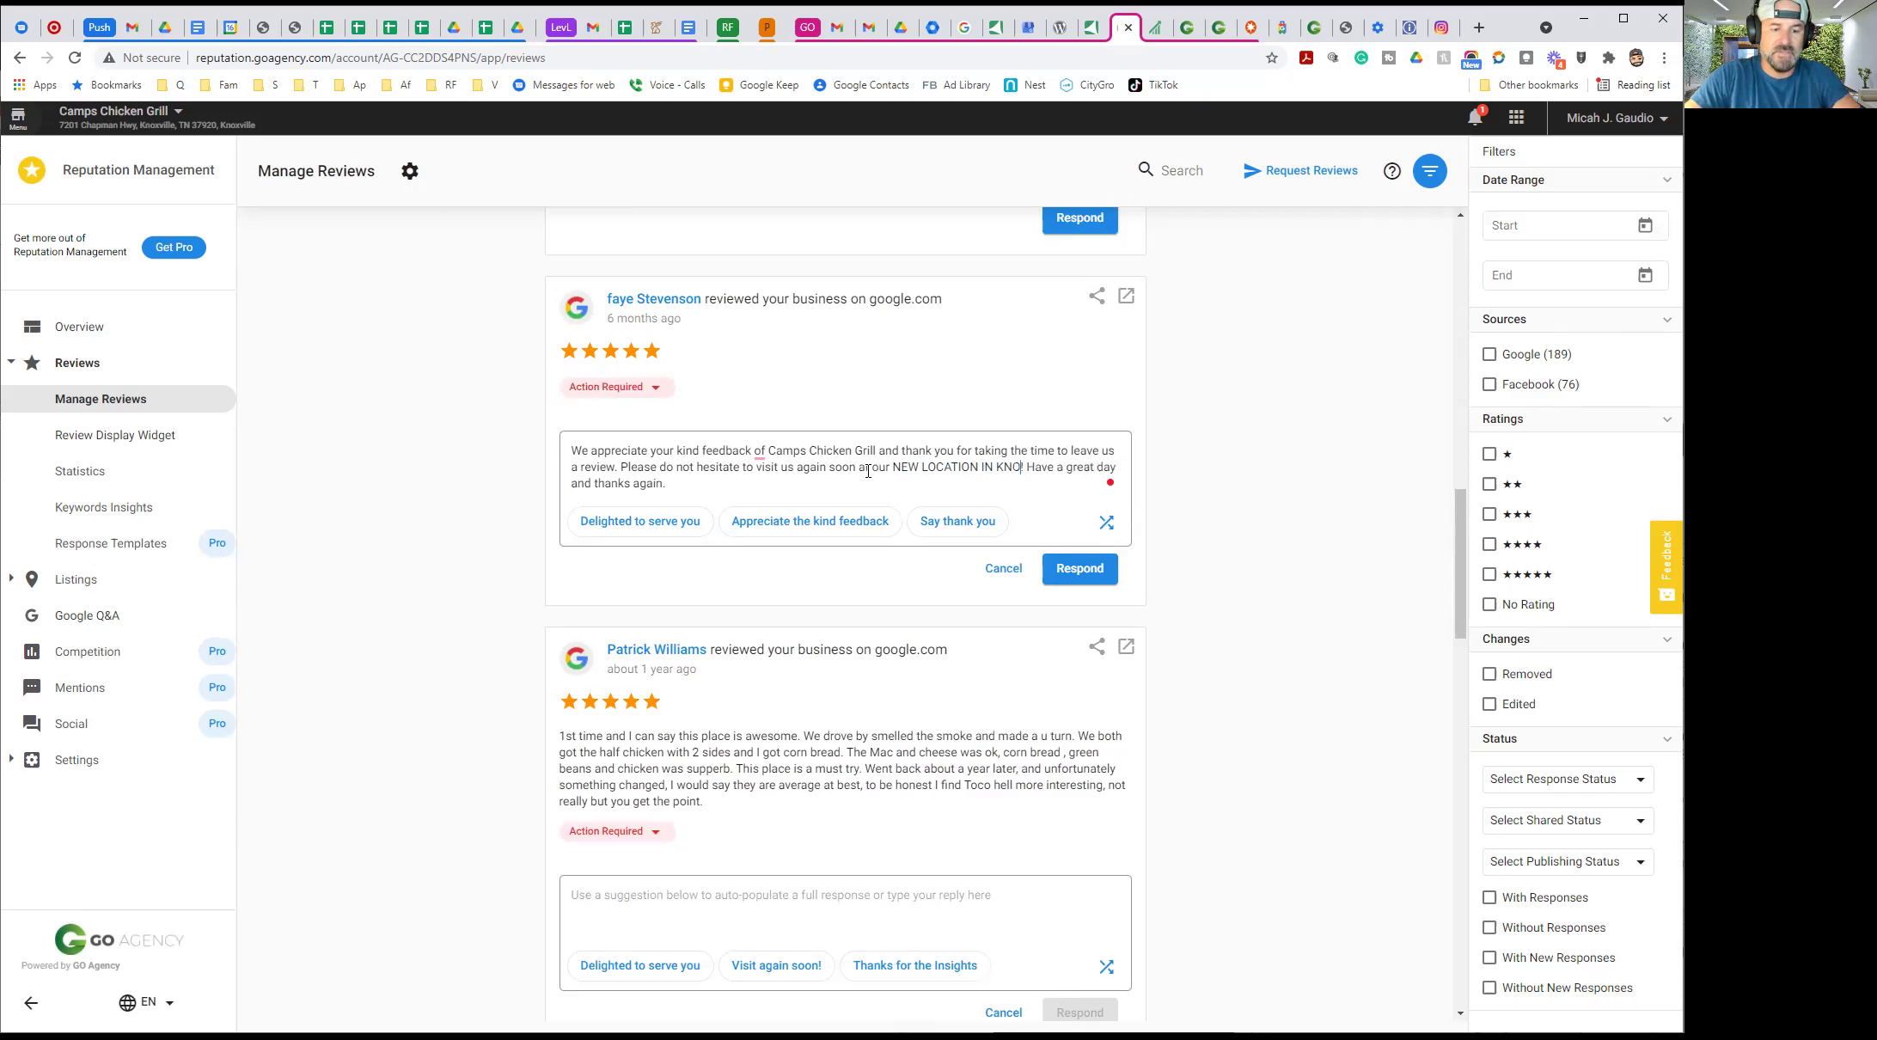
type("XVILLE")
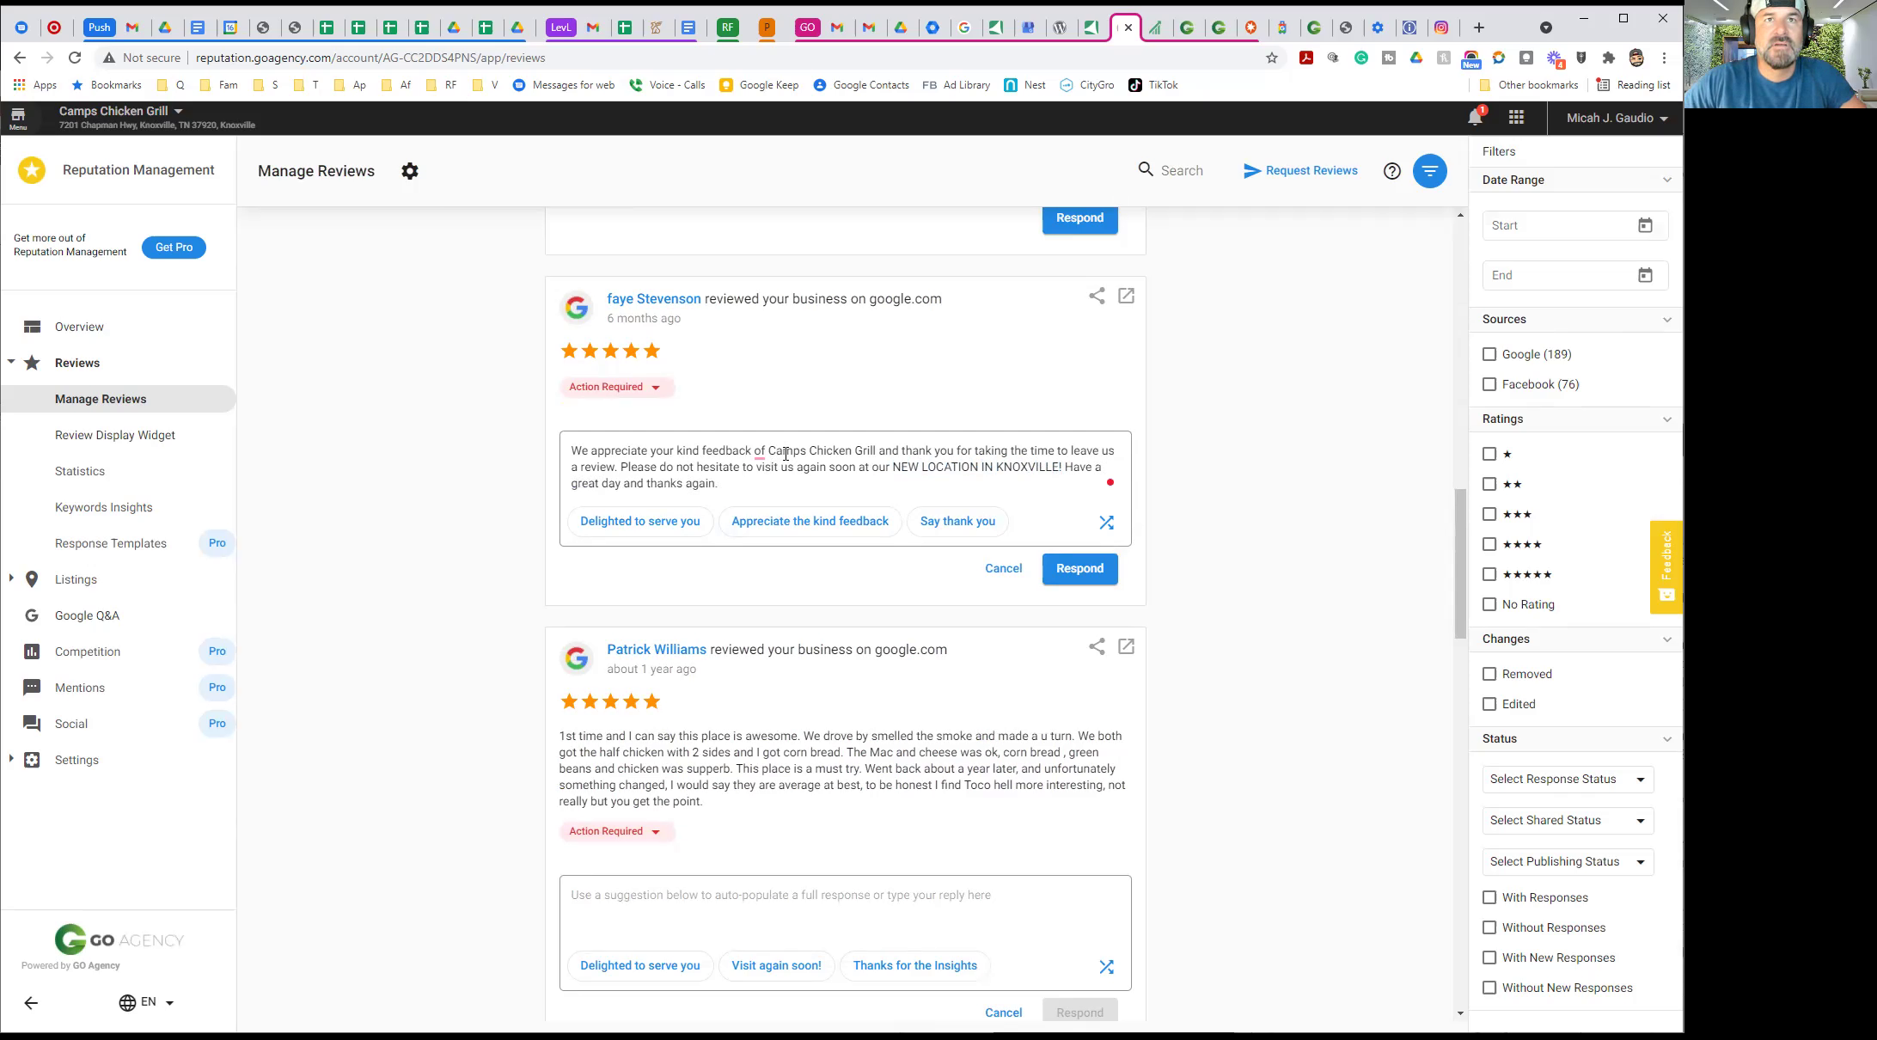
left_click_drag(765, 481, 554, 451)
key("ctrl+c")
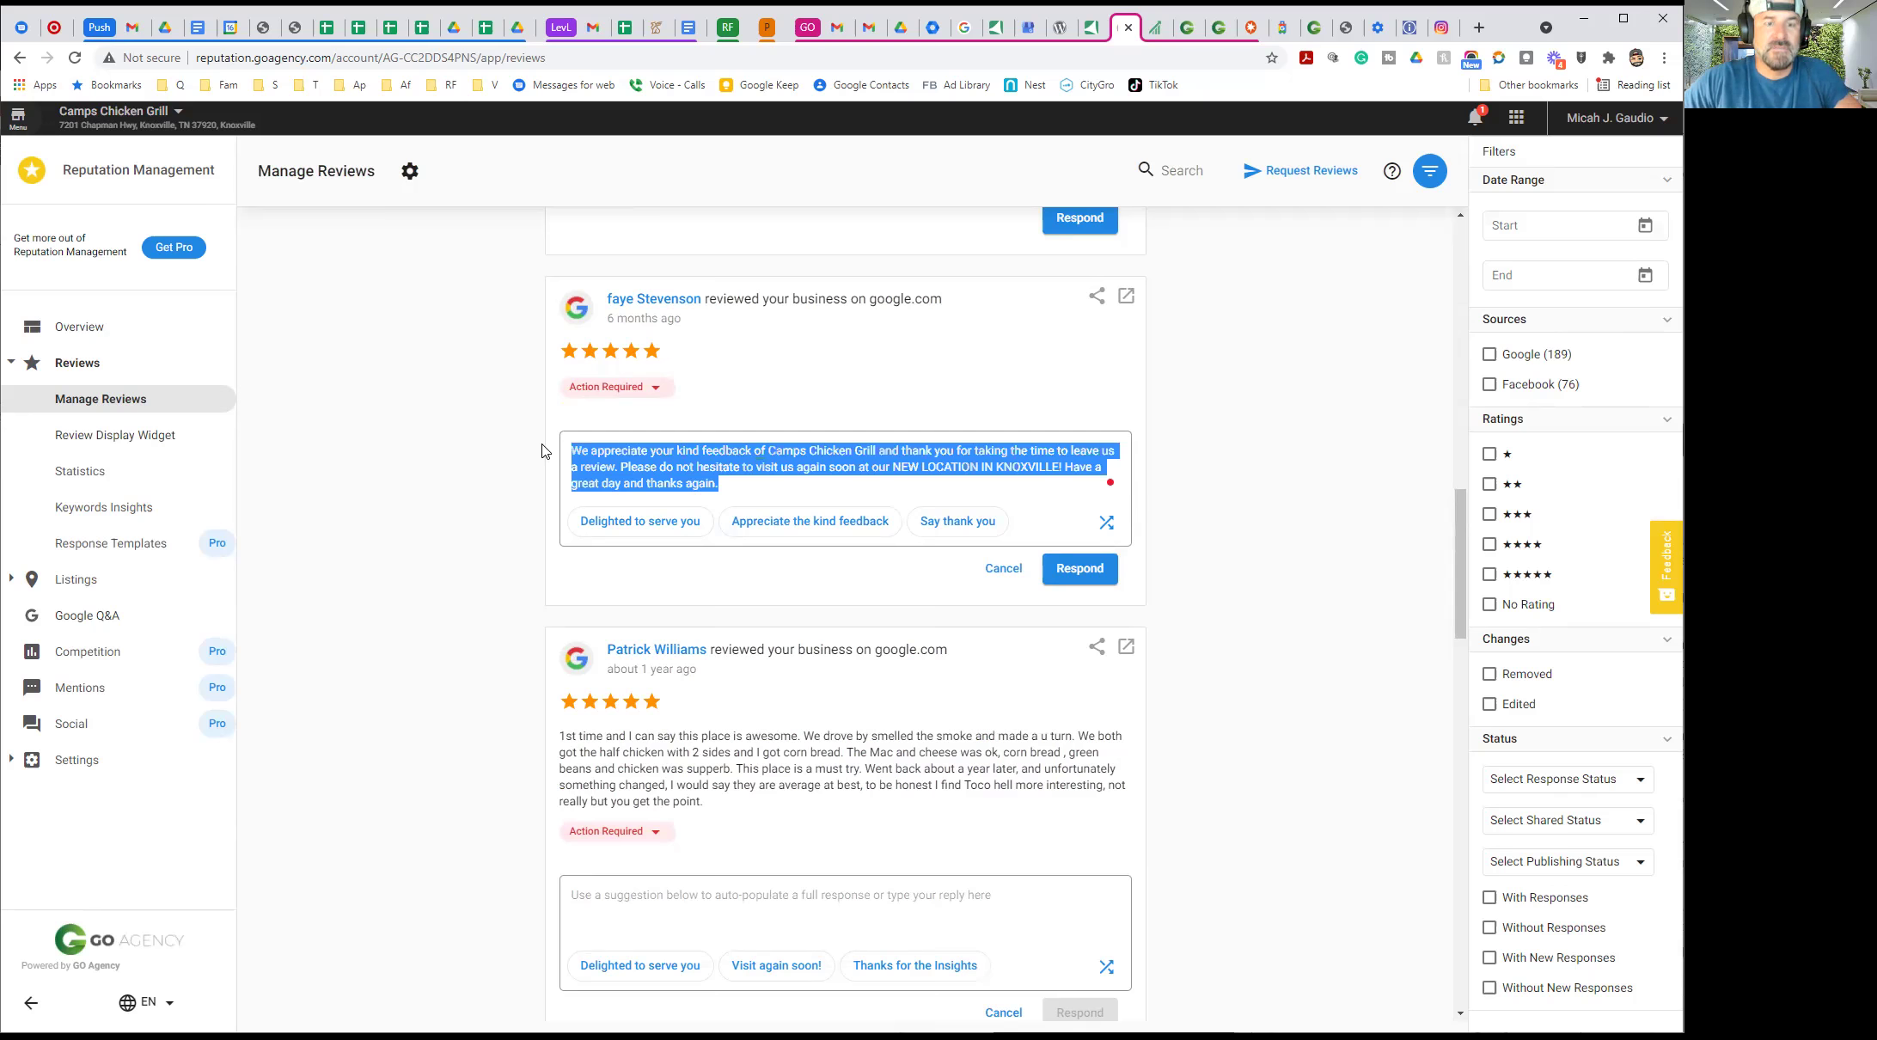
left_click(391, 445)
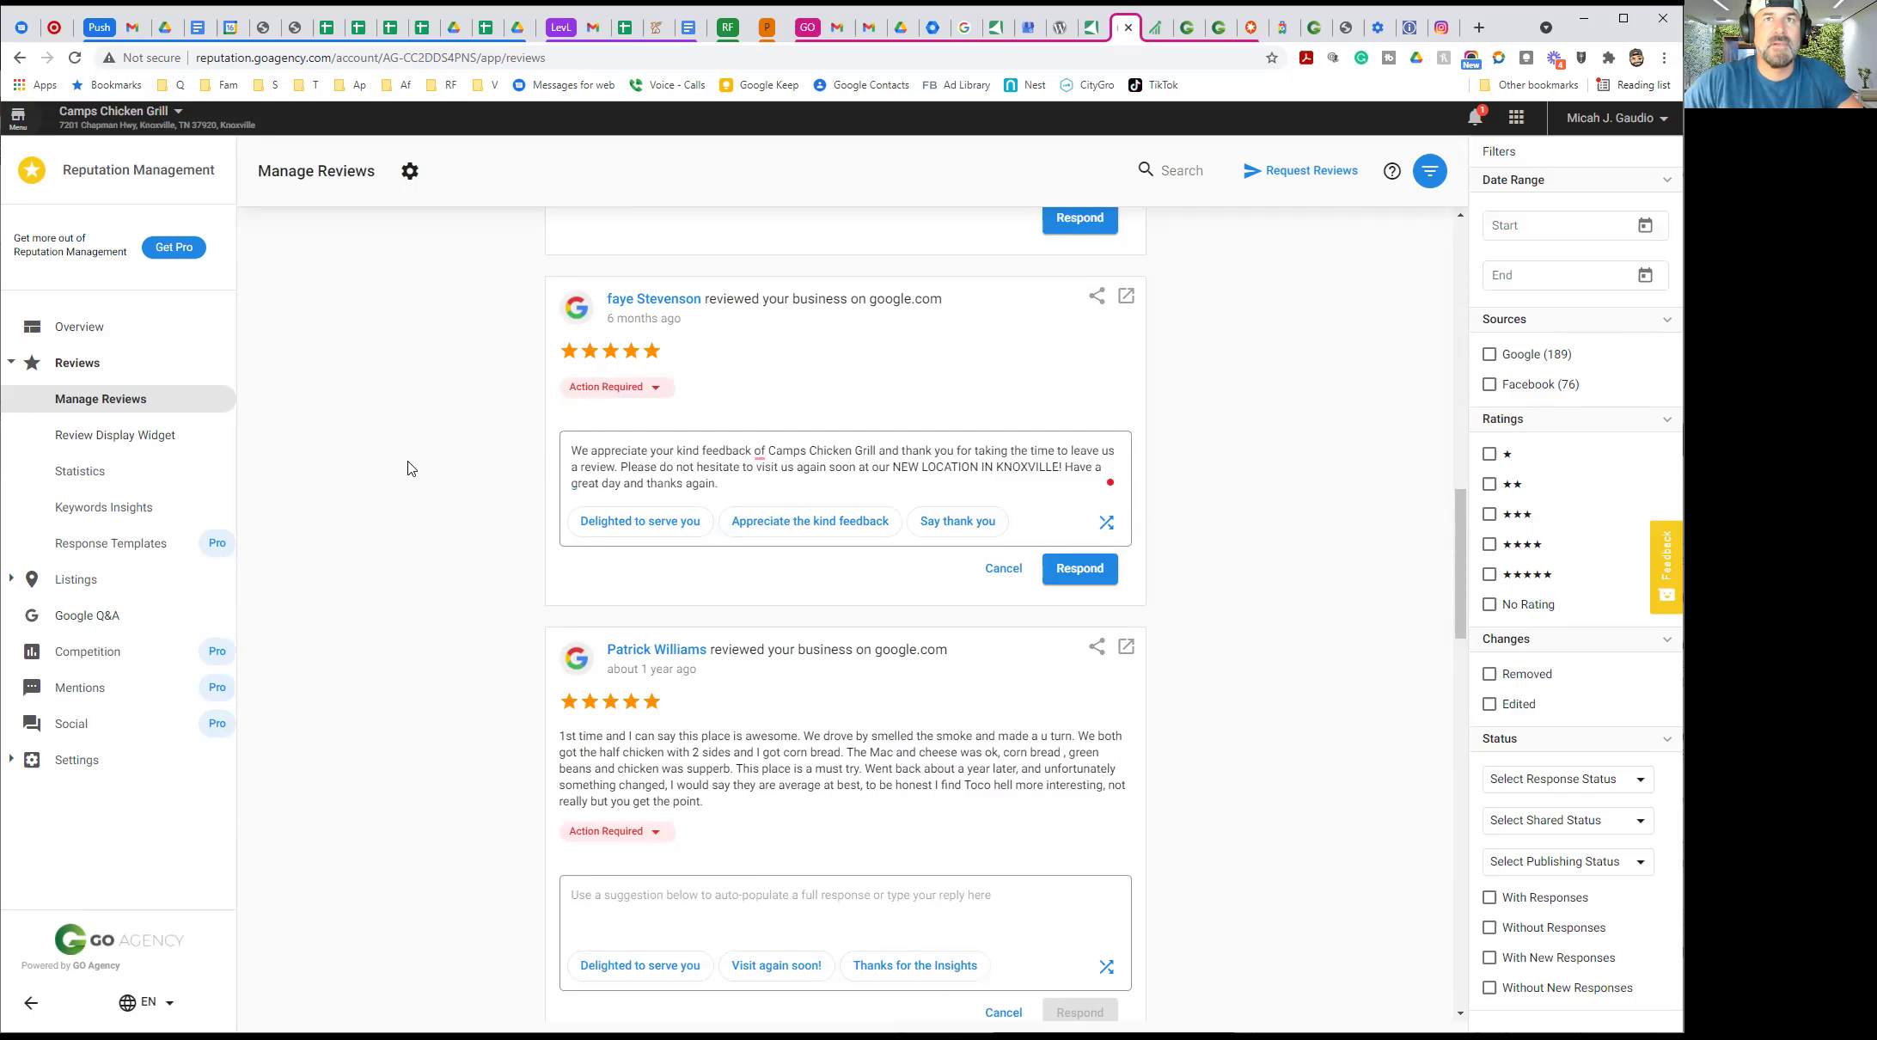
left_click(1078, 570)
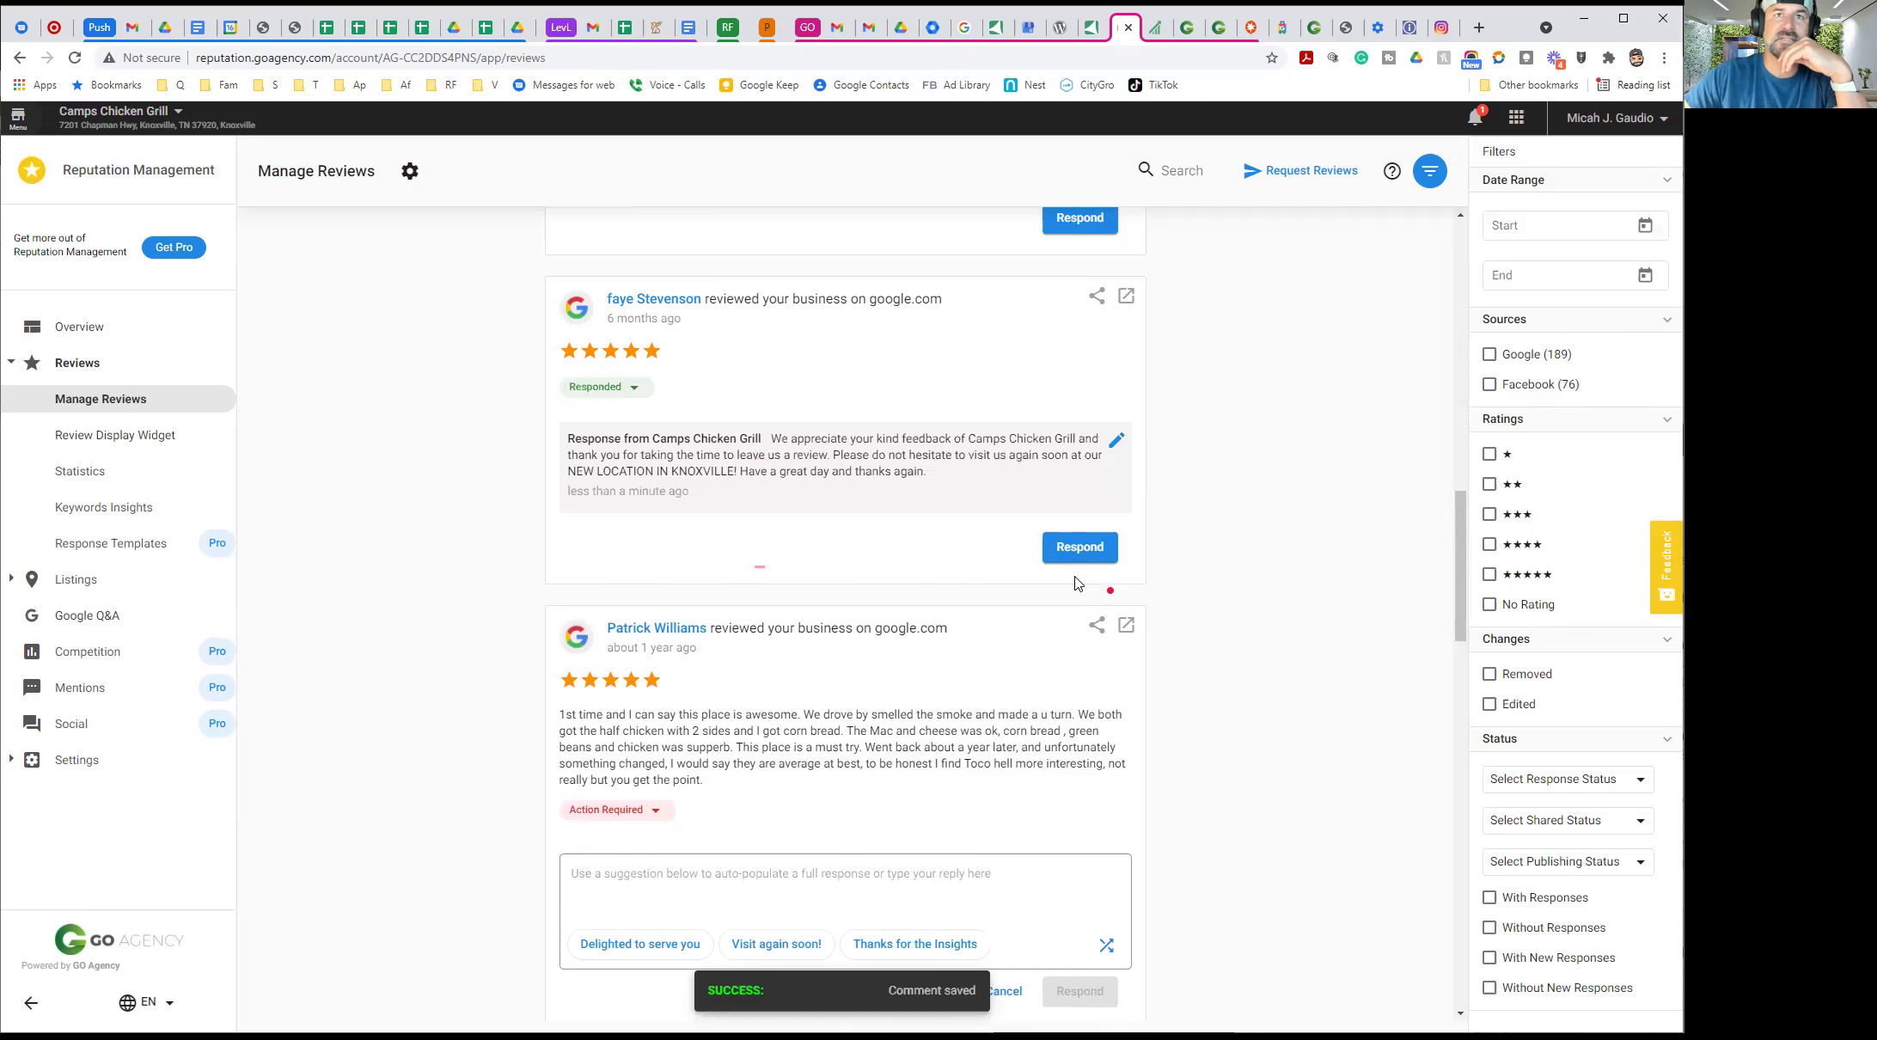
scroll(408, 563, "down", 5)
Paste and post the Knoxville thank-you reply on the next three reviews, including the four-star one
left_click(581, 456)
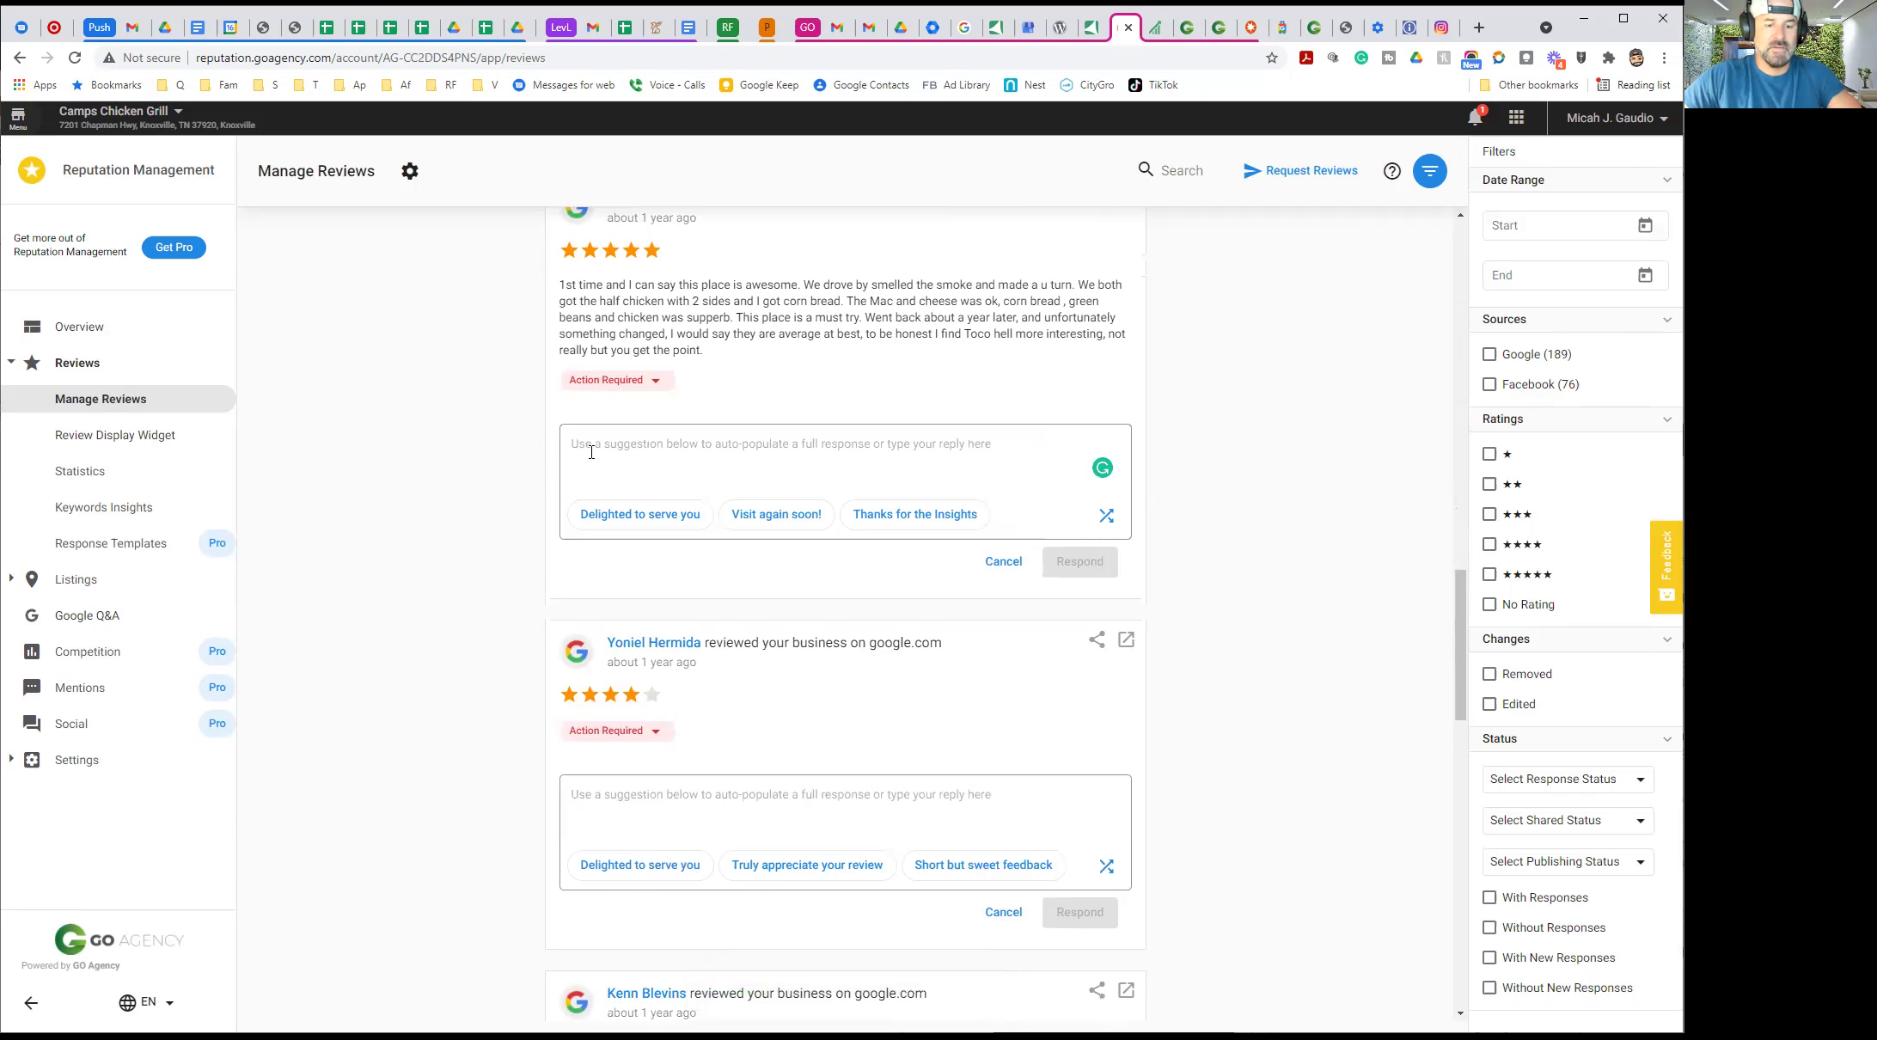
key("ctrl+v")
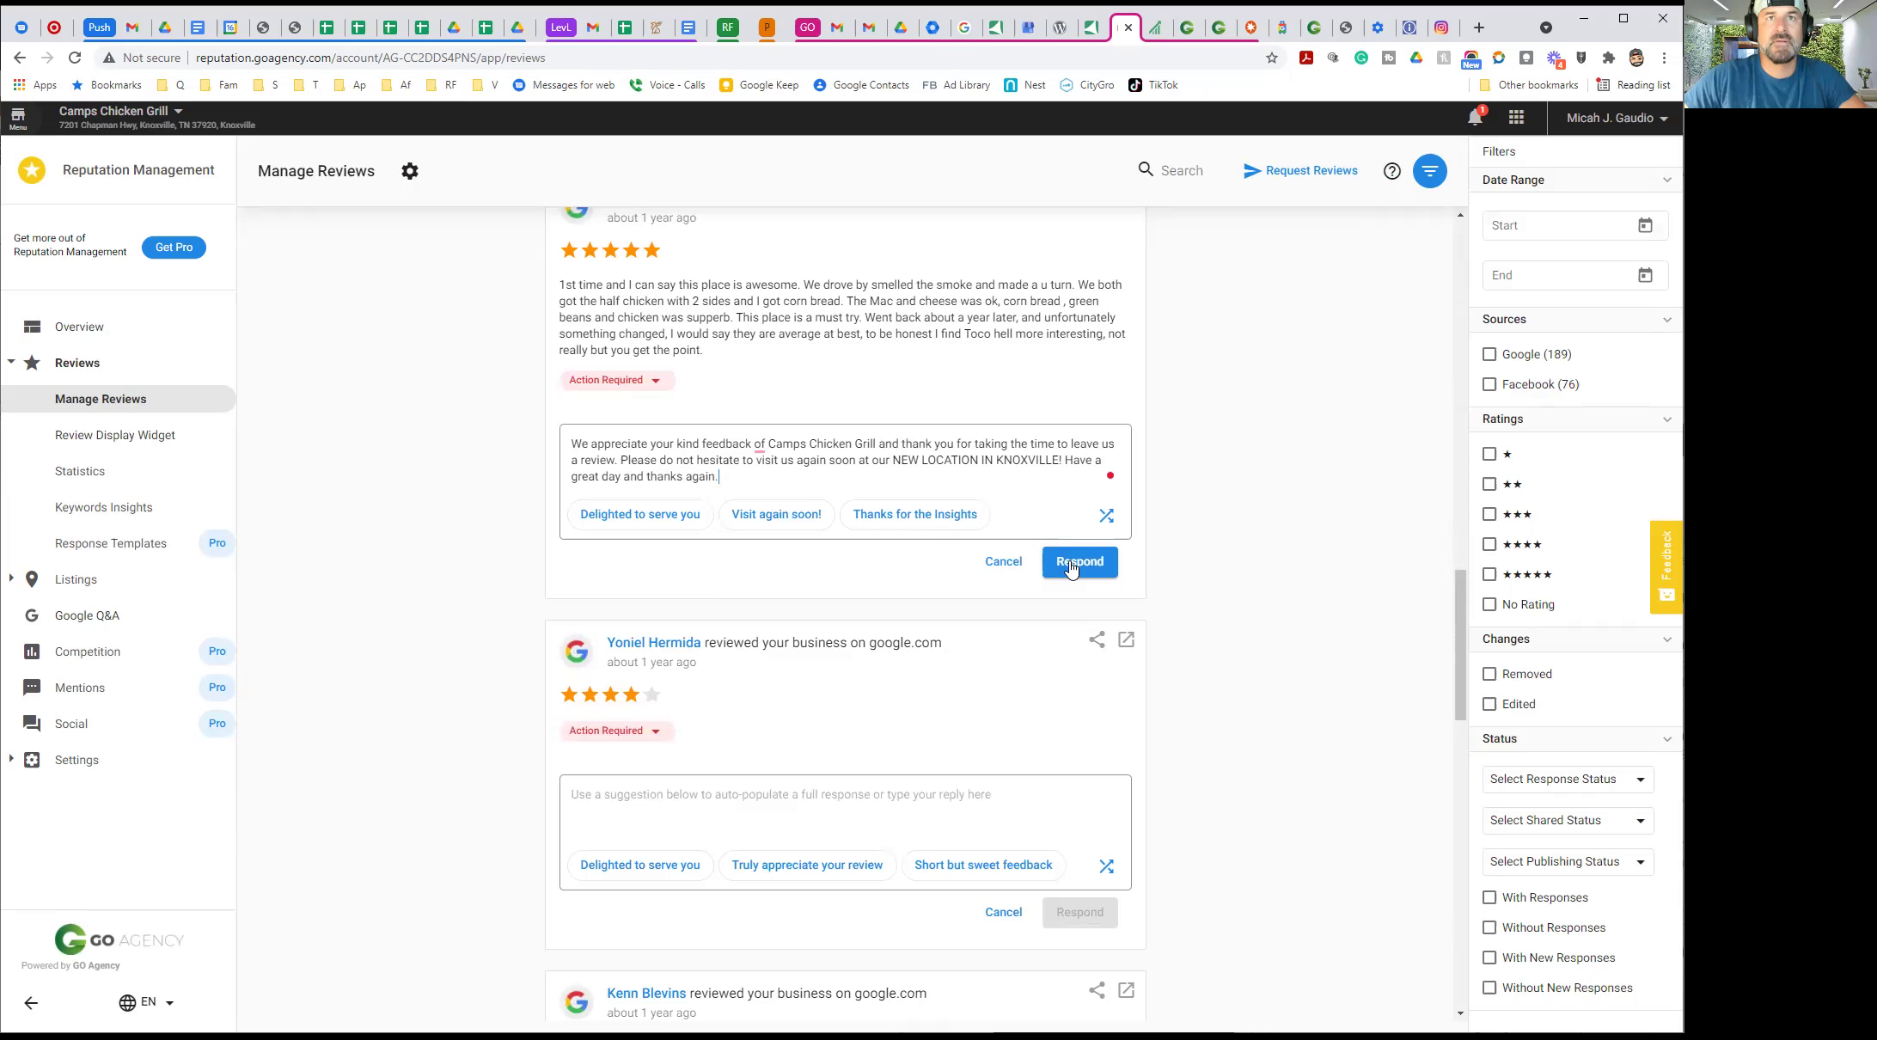
left_click(1071, 569)
left_click(647, 782)
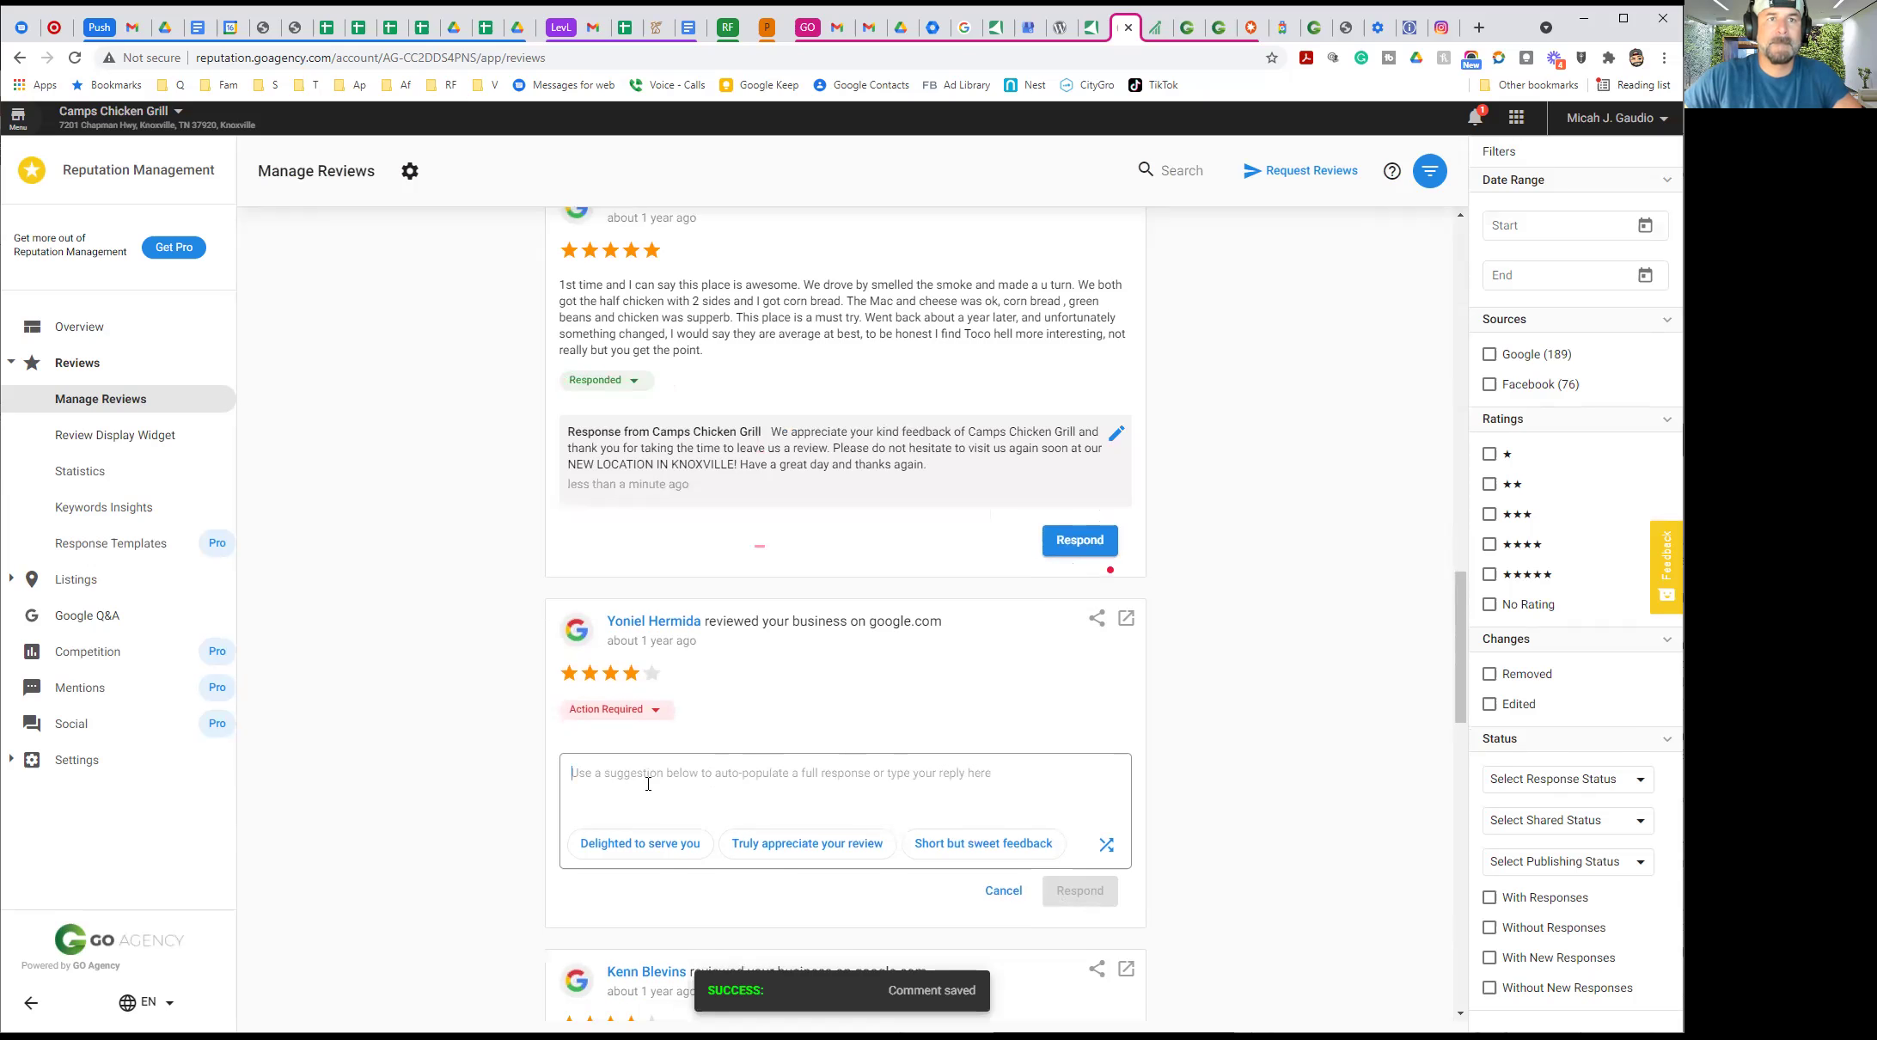
key("ctrl+v")
left_click(1079, 890)
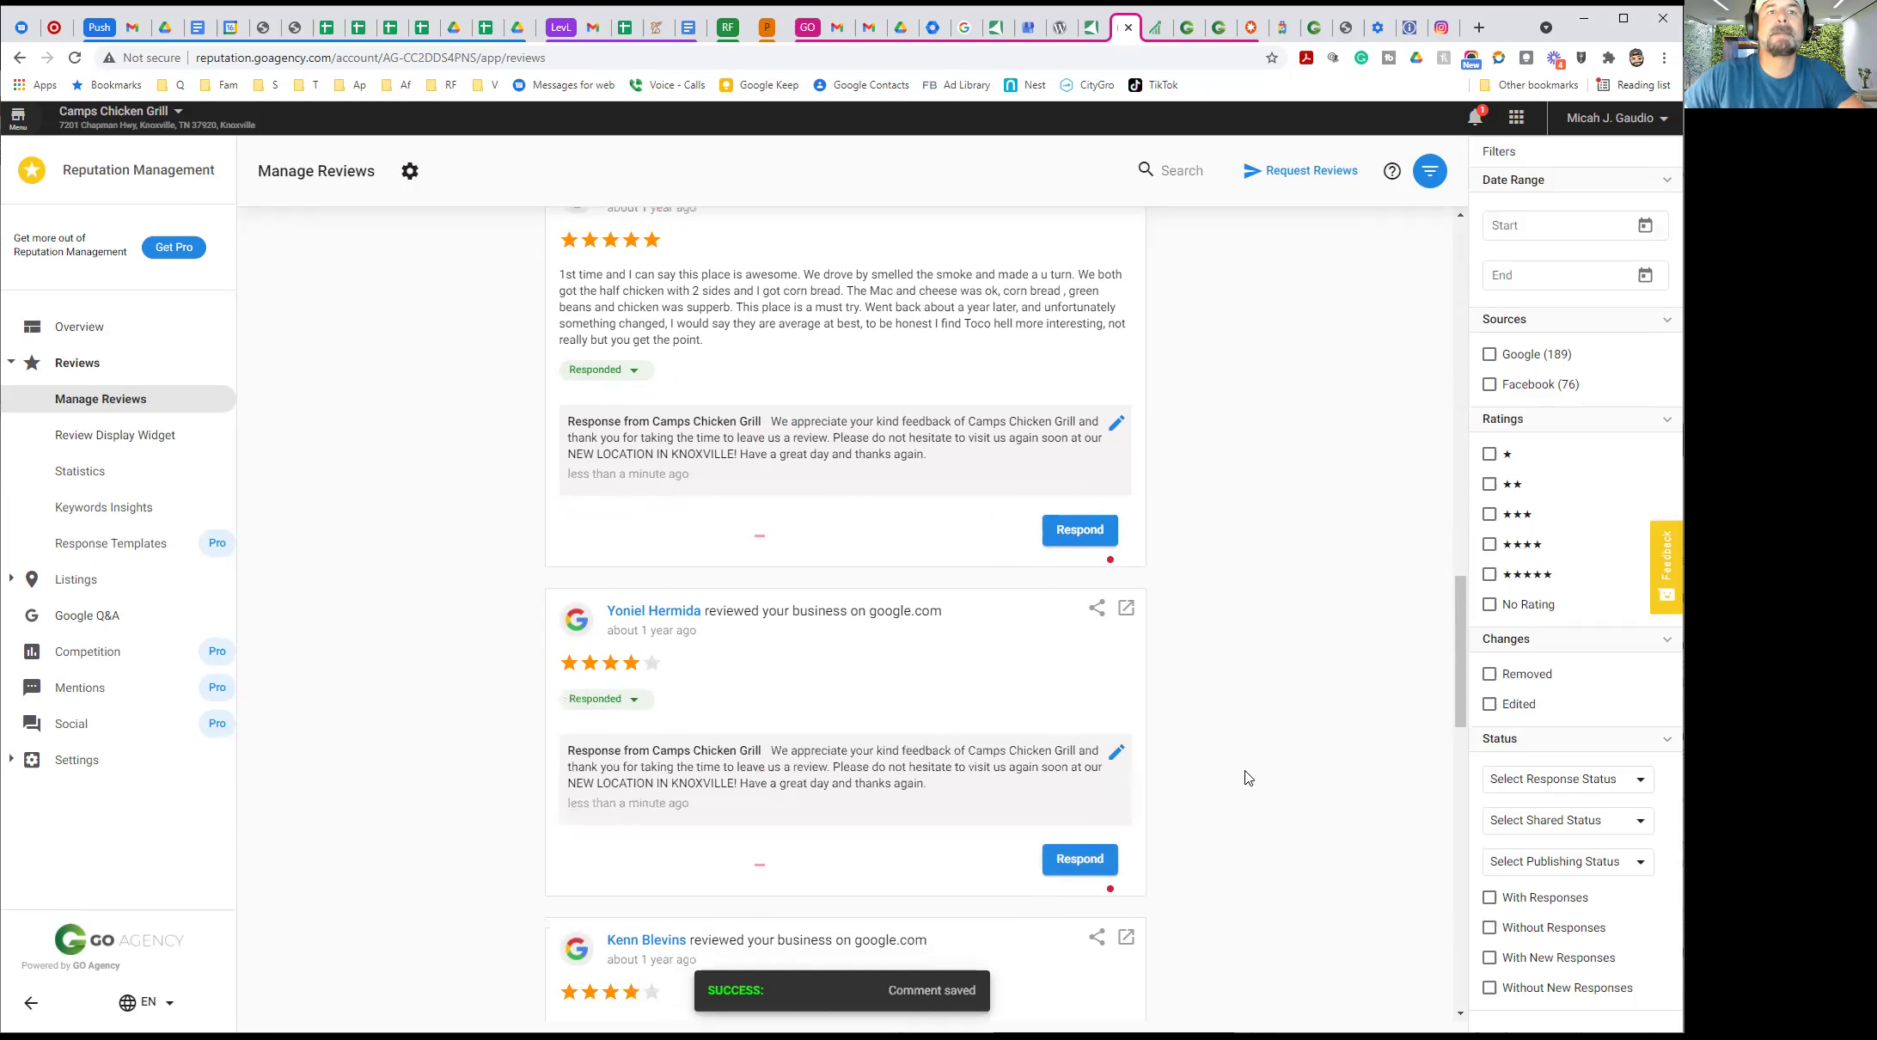
left_click(718, 723)
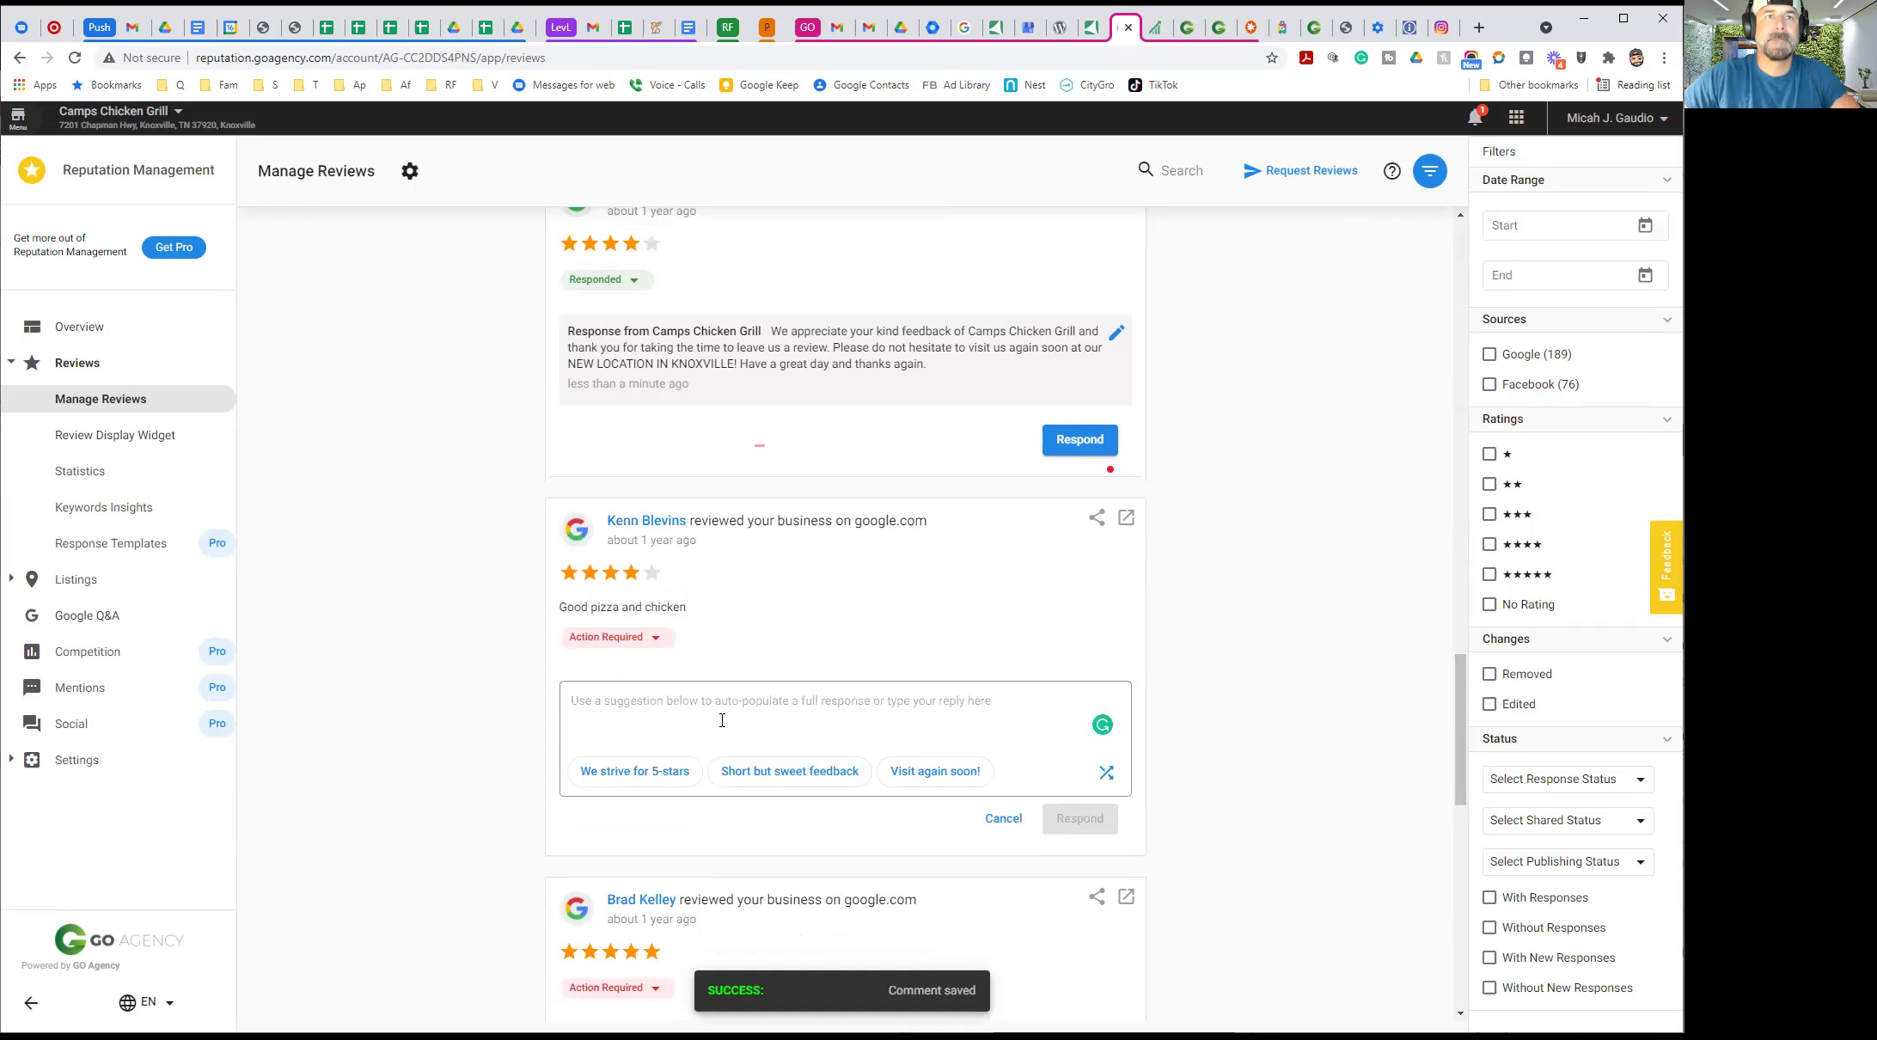
key("ctrl+v")
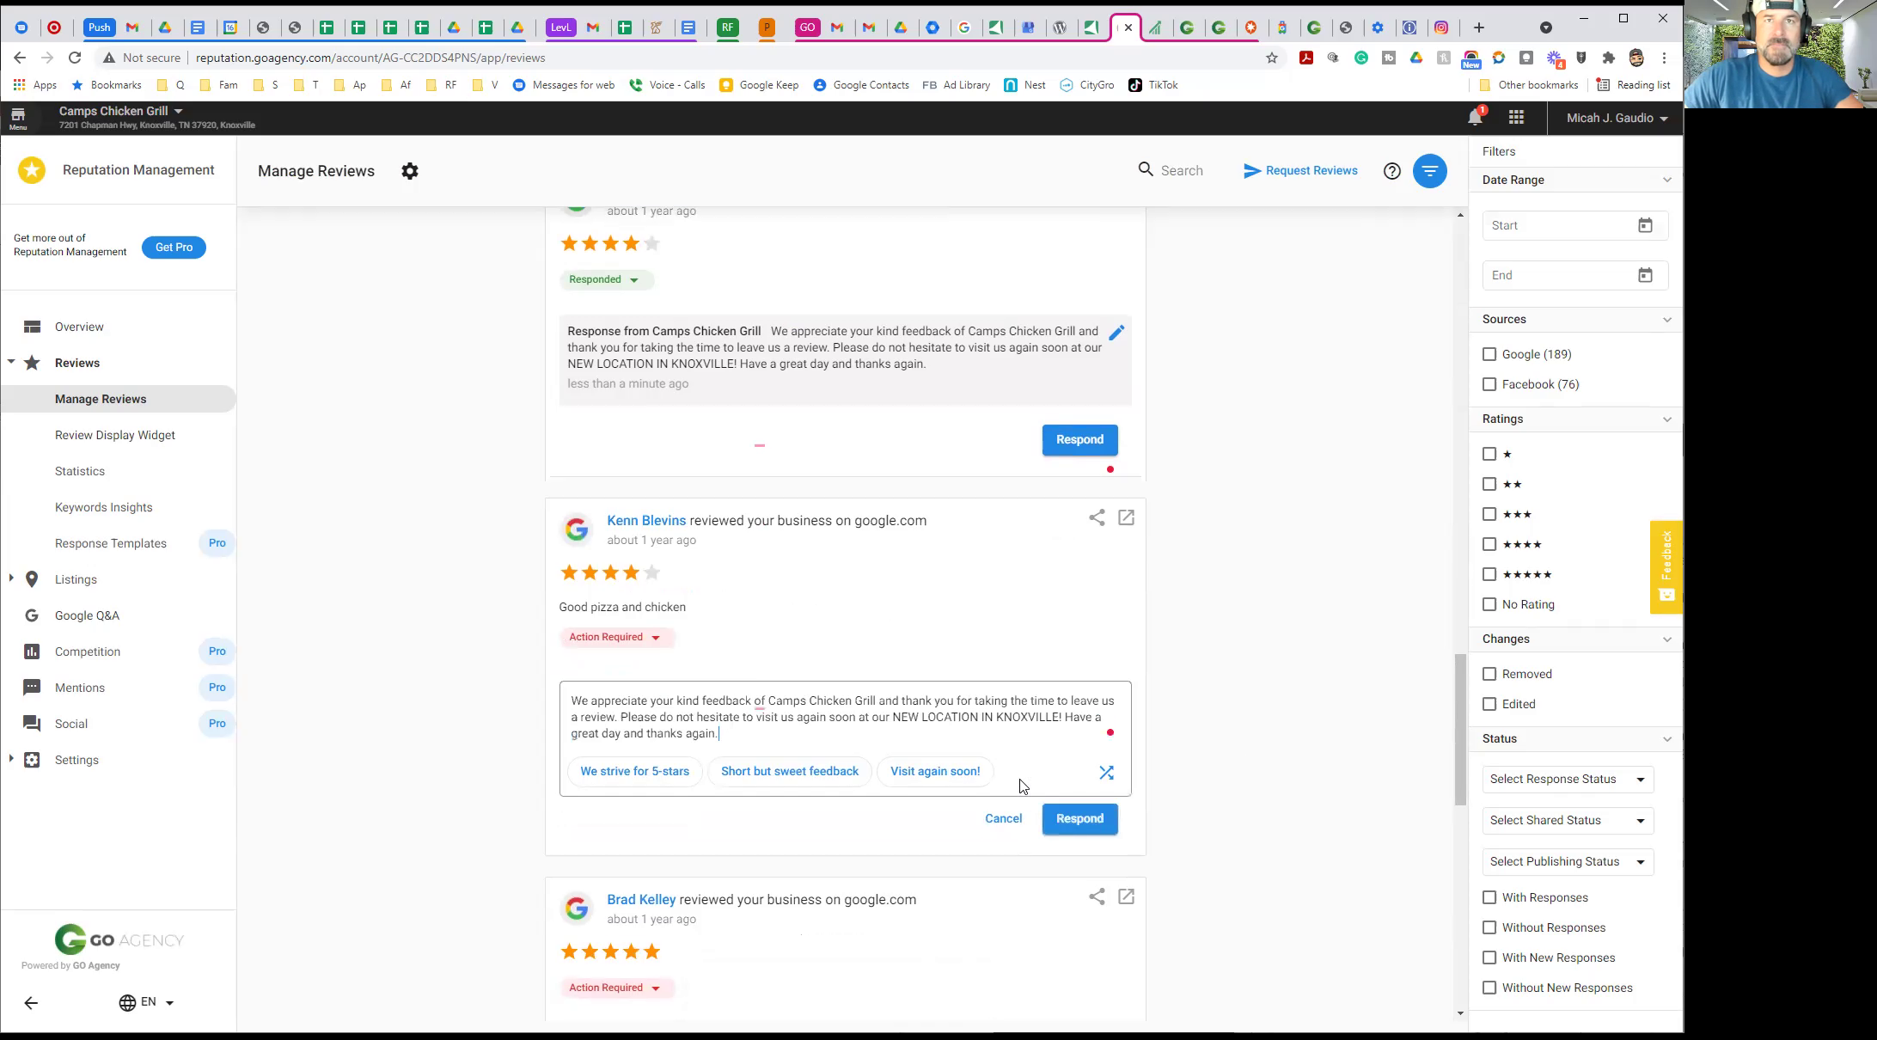
left_click(1070, 819)
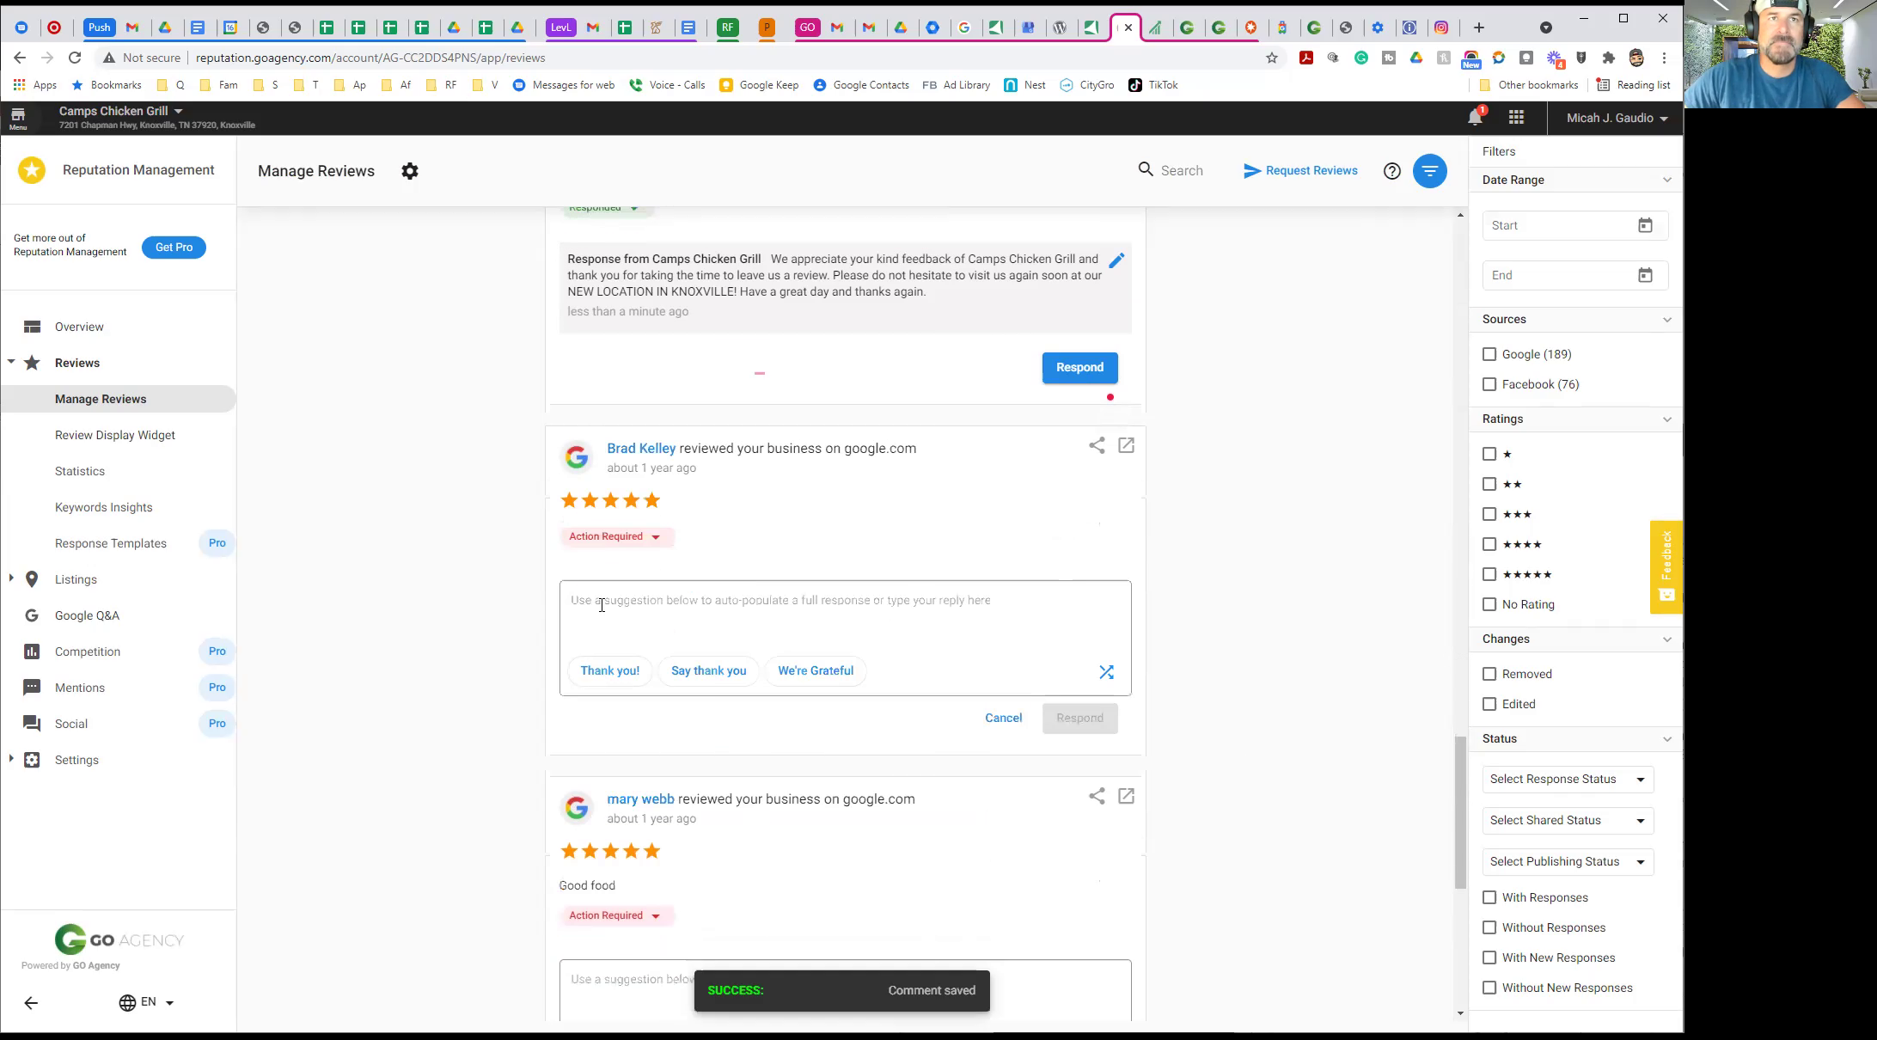
Post the same reply on the next review and the 'Good food' review, then paste it into the last one
left_click(602, 605)
key("ctrl+v")
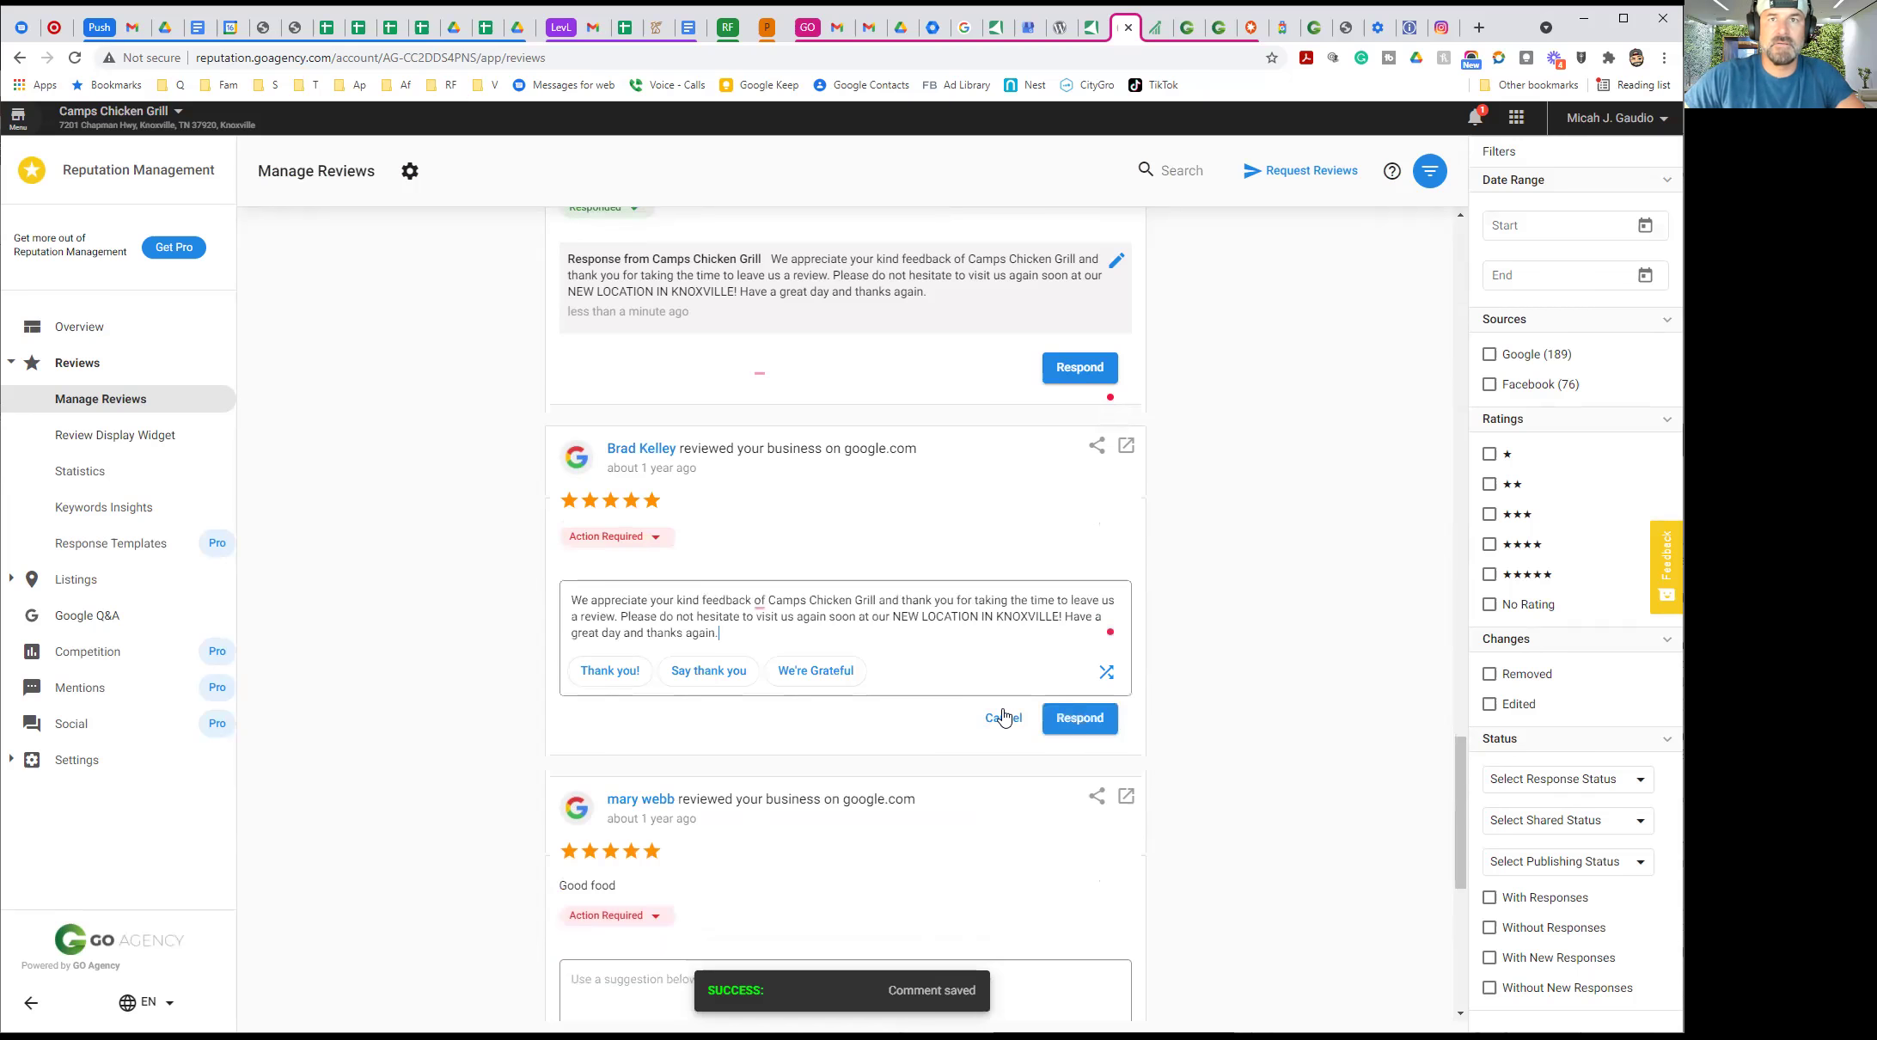
left_click(1079, 718)
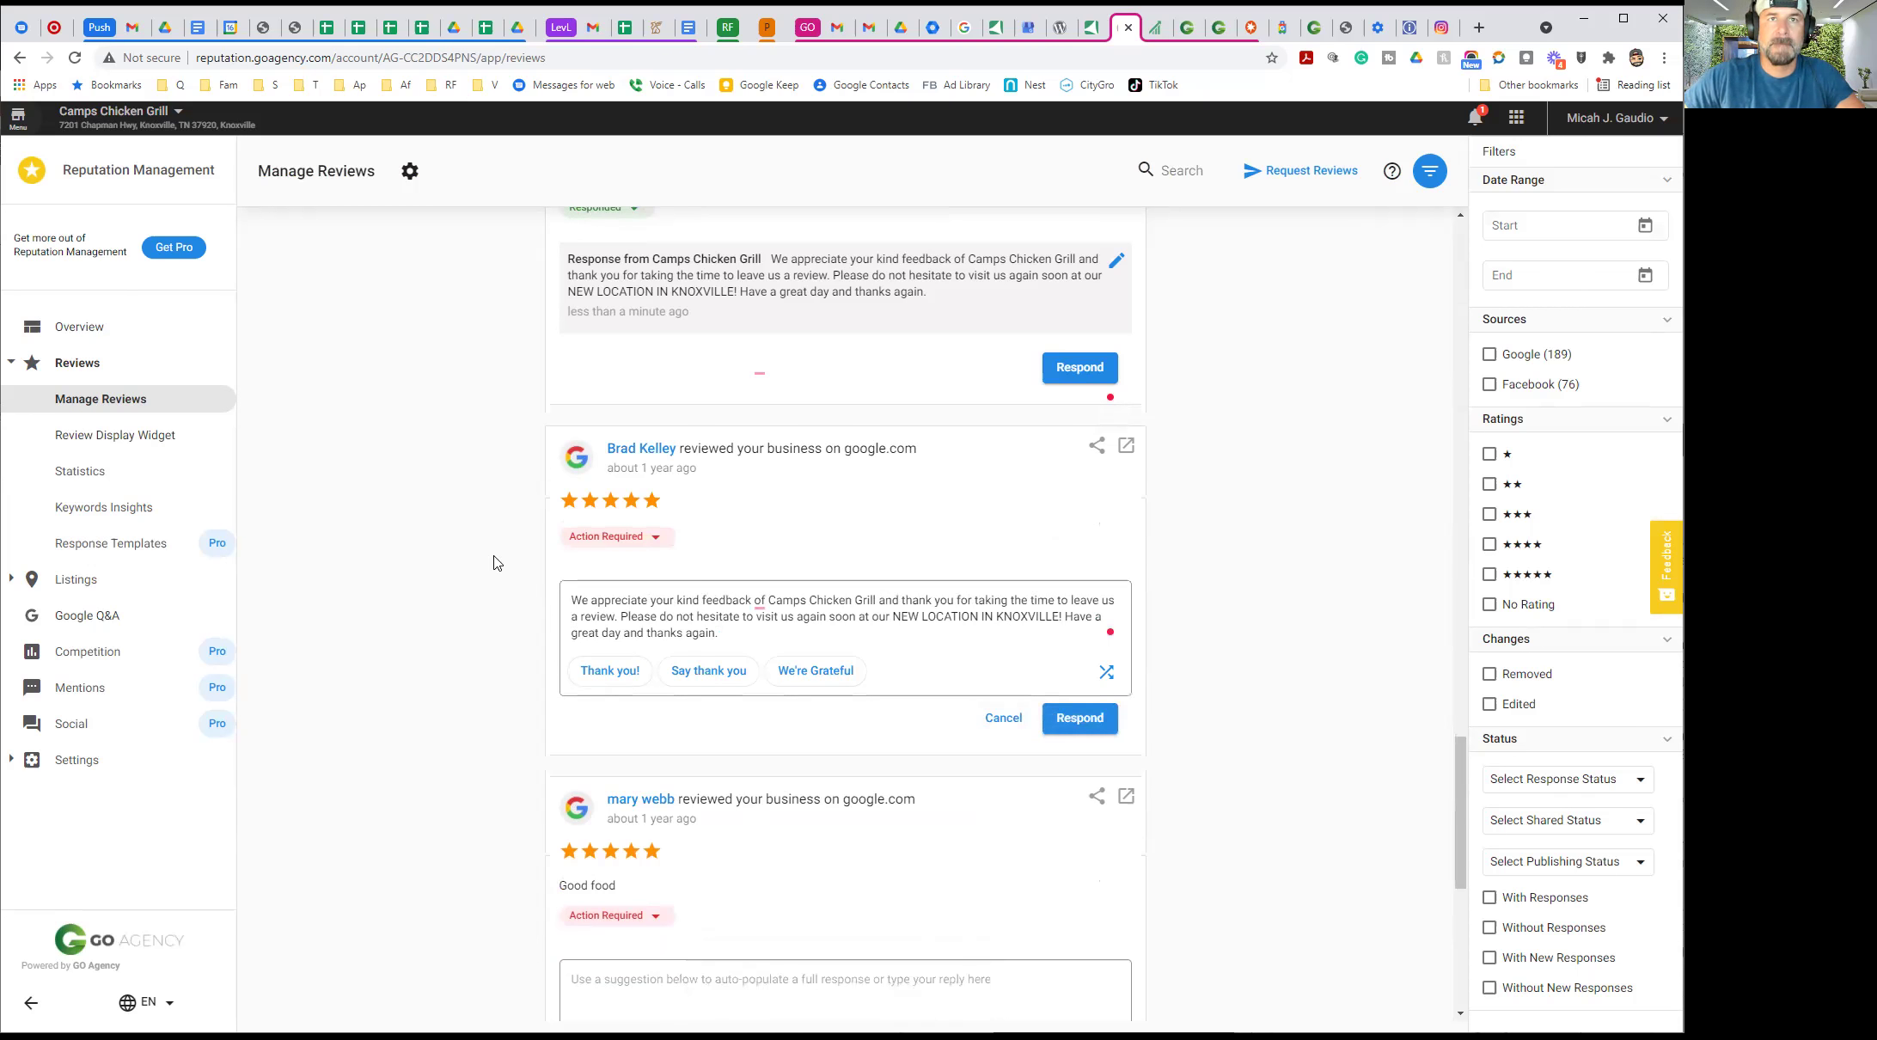
left_click(605, 520)
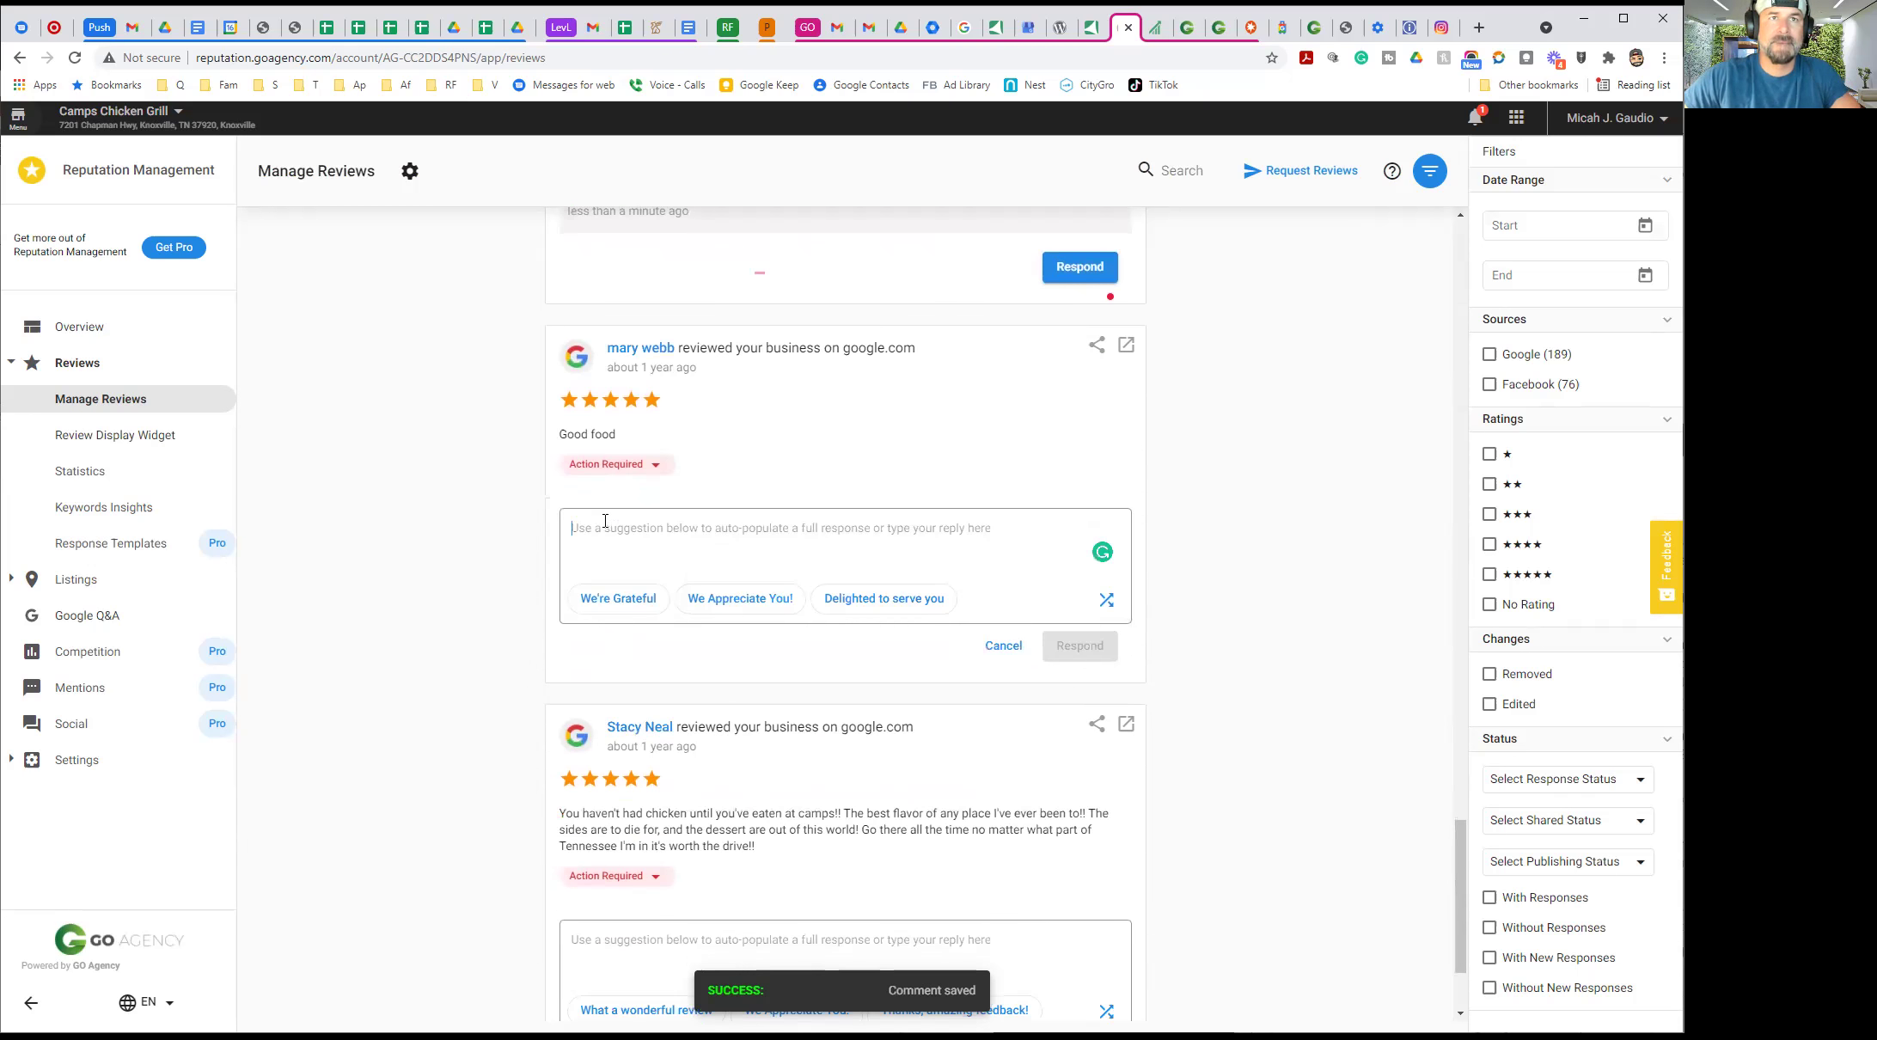
type("We appreciate your kind feedback of Camps Chicken Grill and thank you for taking the time to leave us a review. Please do not hesitate to visit us again soon at our NEW LOCATION IN KNOXVILLE! Have a great day and thanks again.")
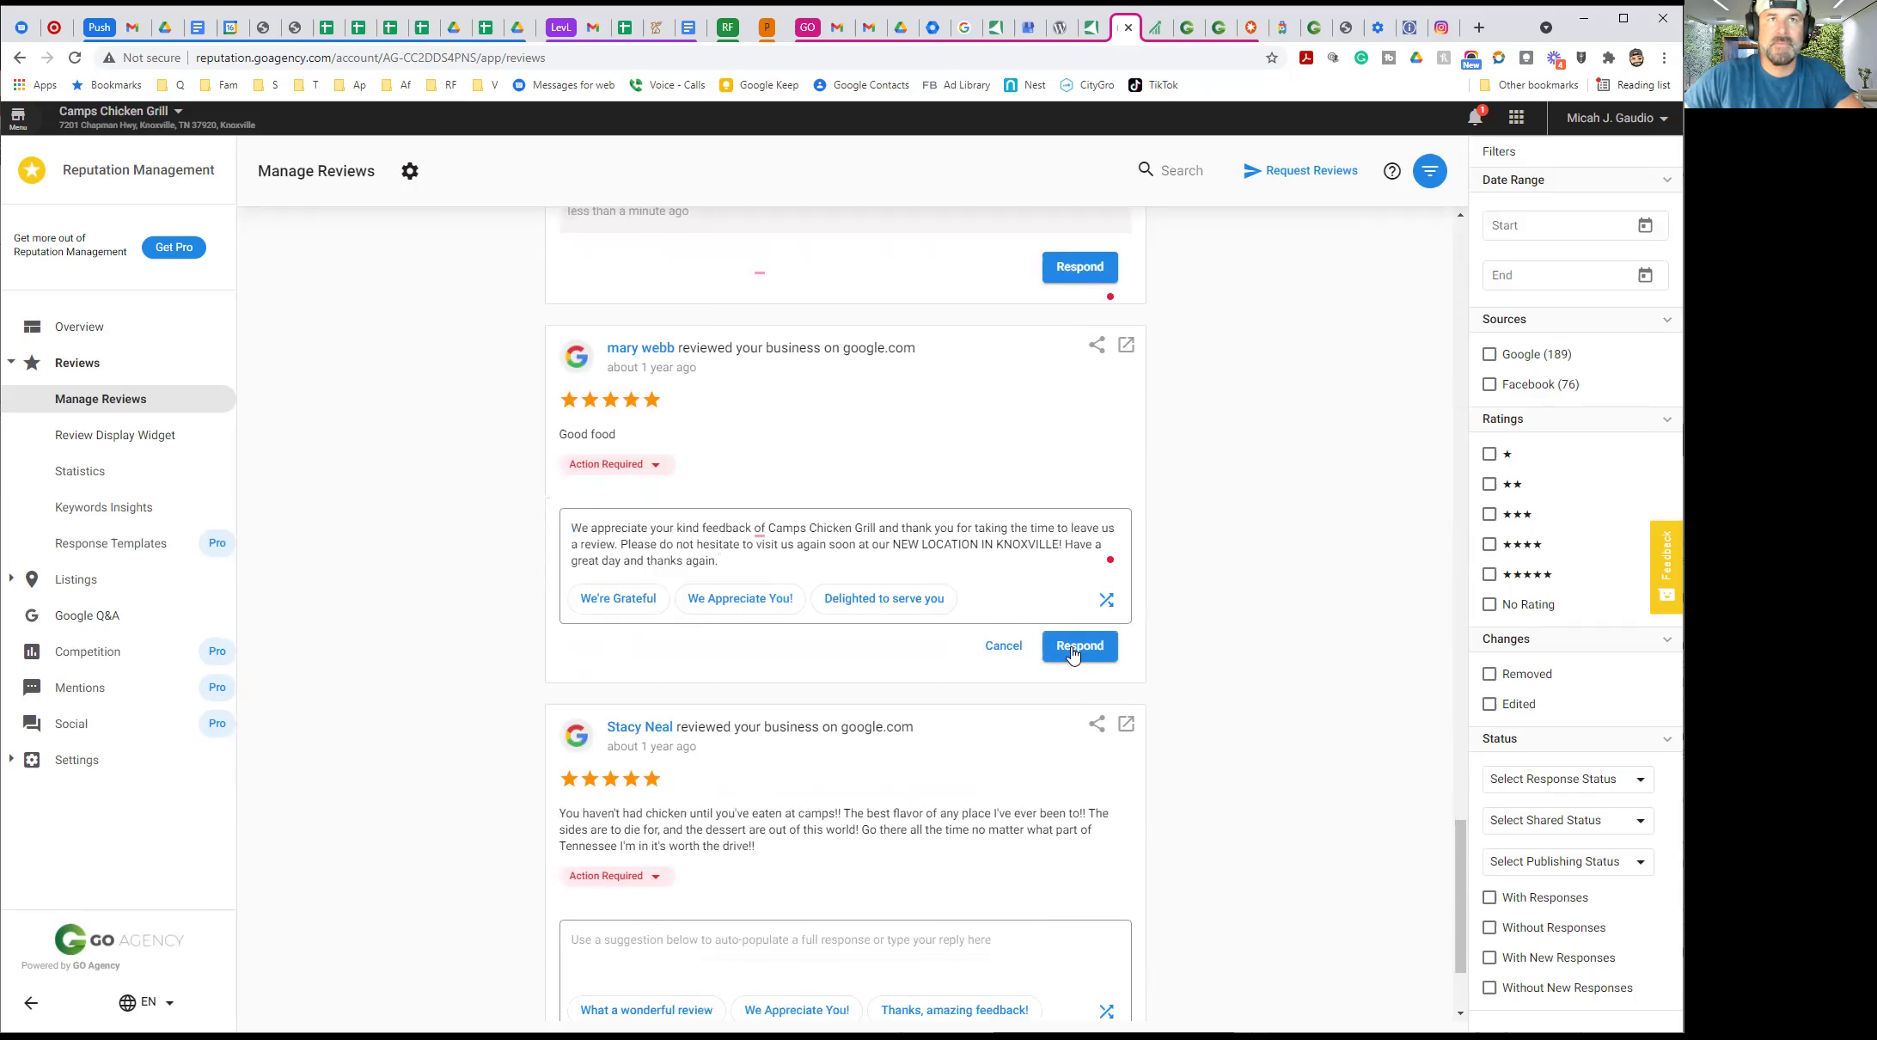
left_click(1074, 653)
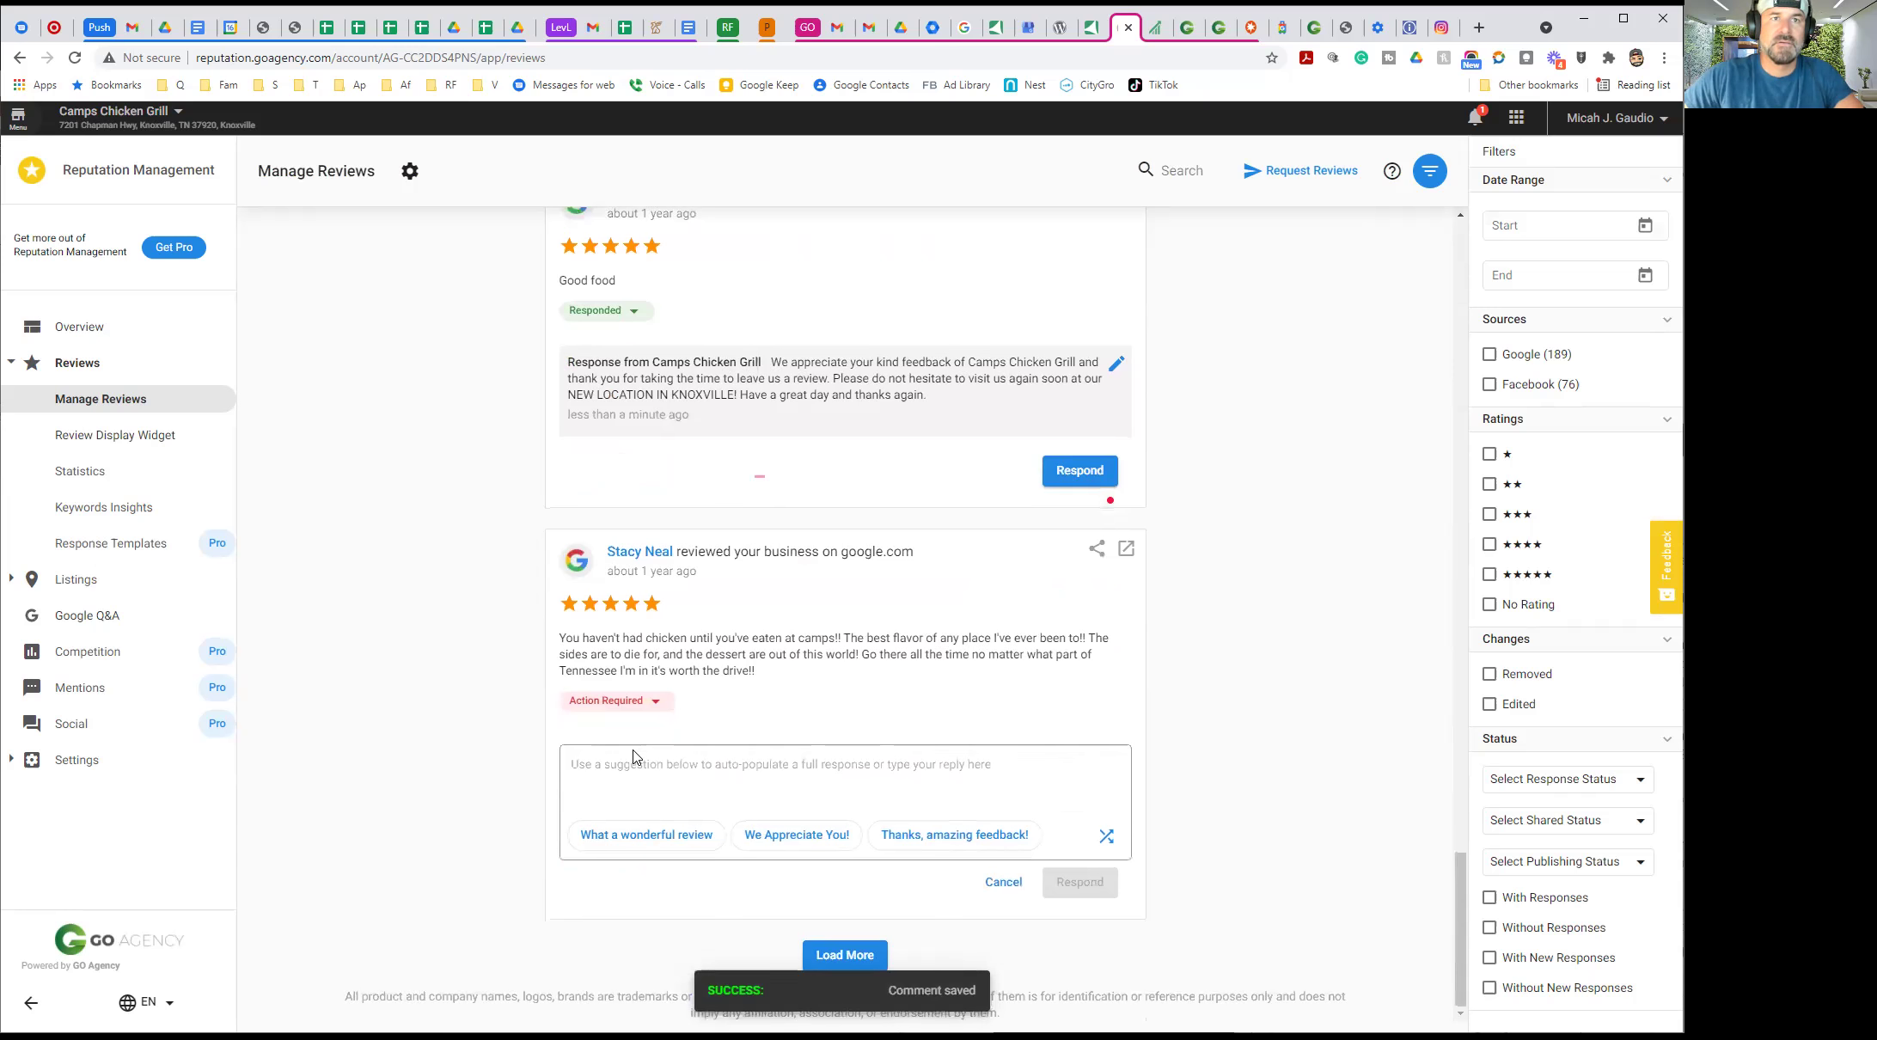
left_click(625, 758)
type("We appreciate your kind feedback of Camps Chicken Grill and thank you for taking the time to leave us a review. Please do not hesitate to visit us again soon at our NEW LOCATION IN KNOXVILLE! Have a great day and thanks again.")
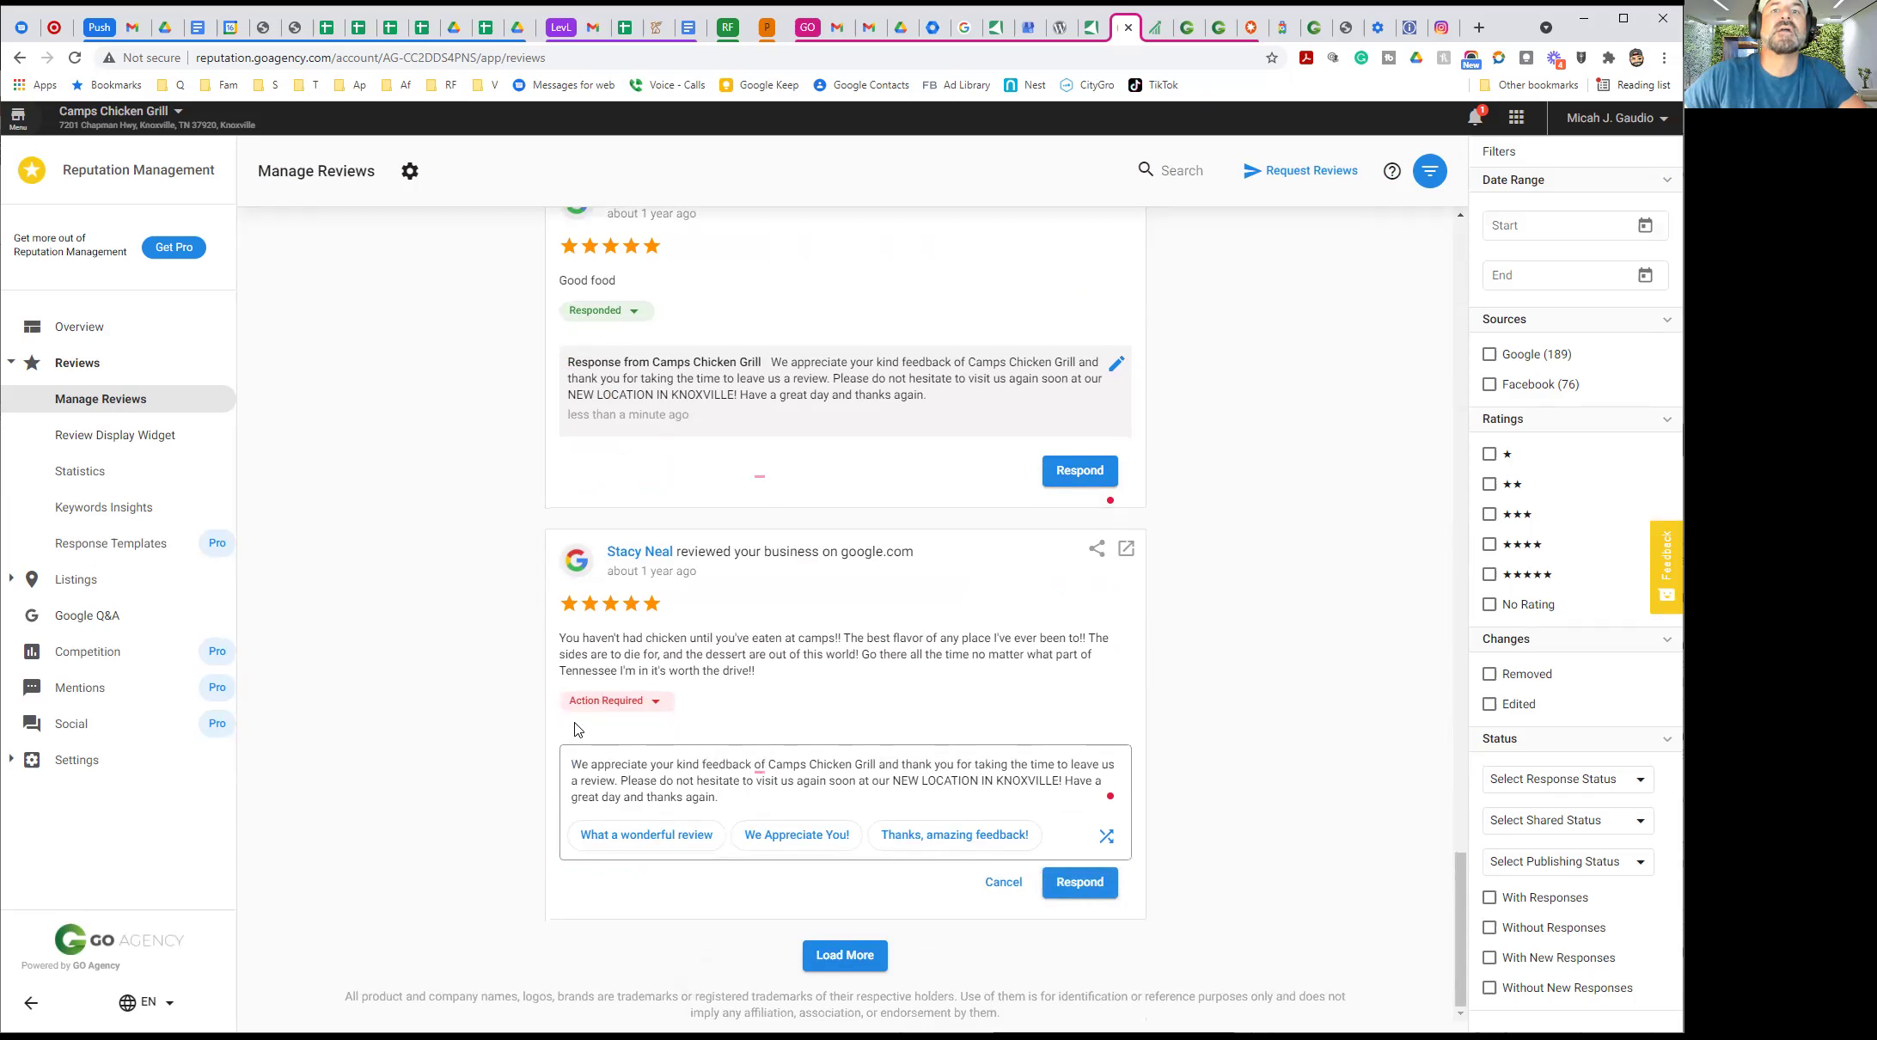
scroll(574, 731, "up", 20)
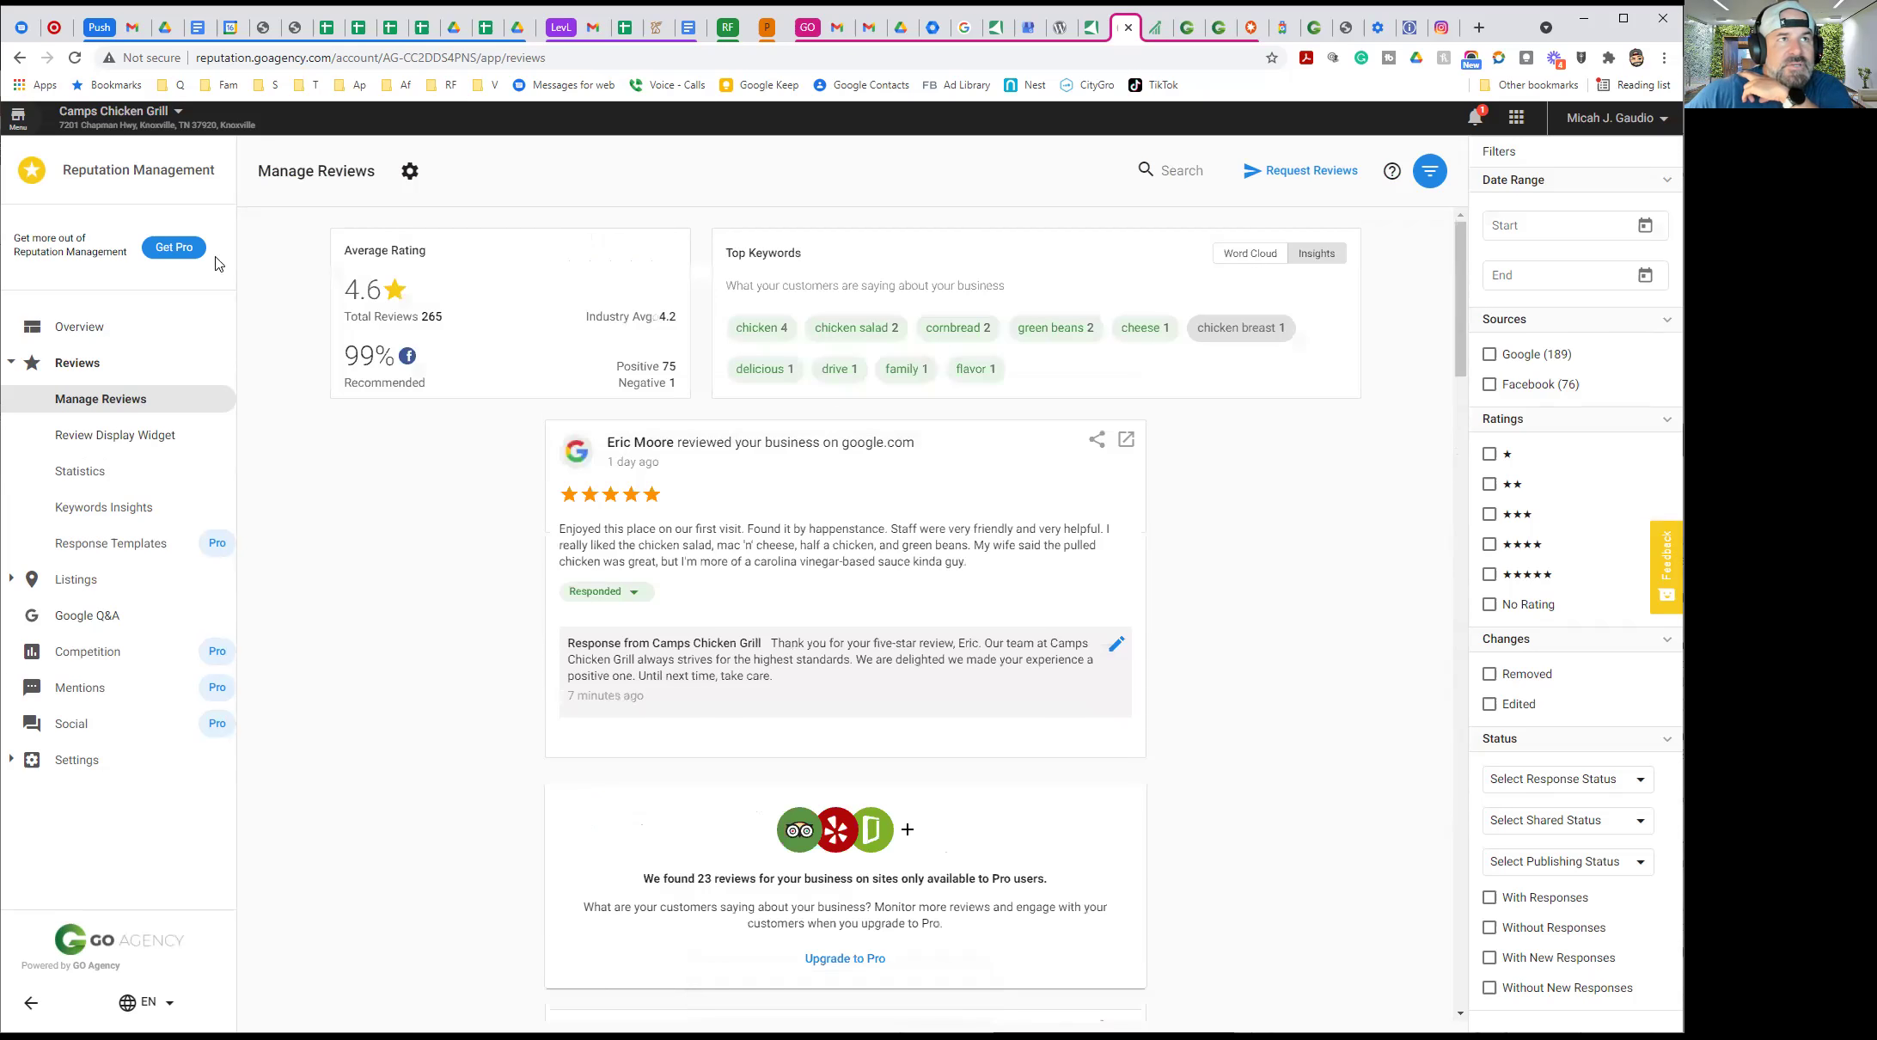
Go to Listing Builder under Products in the main menu
left_click(18, 121)
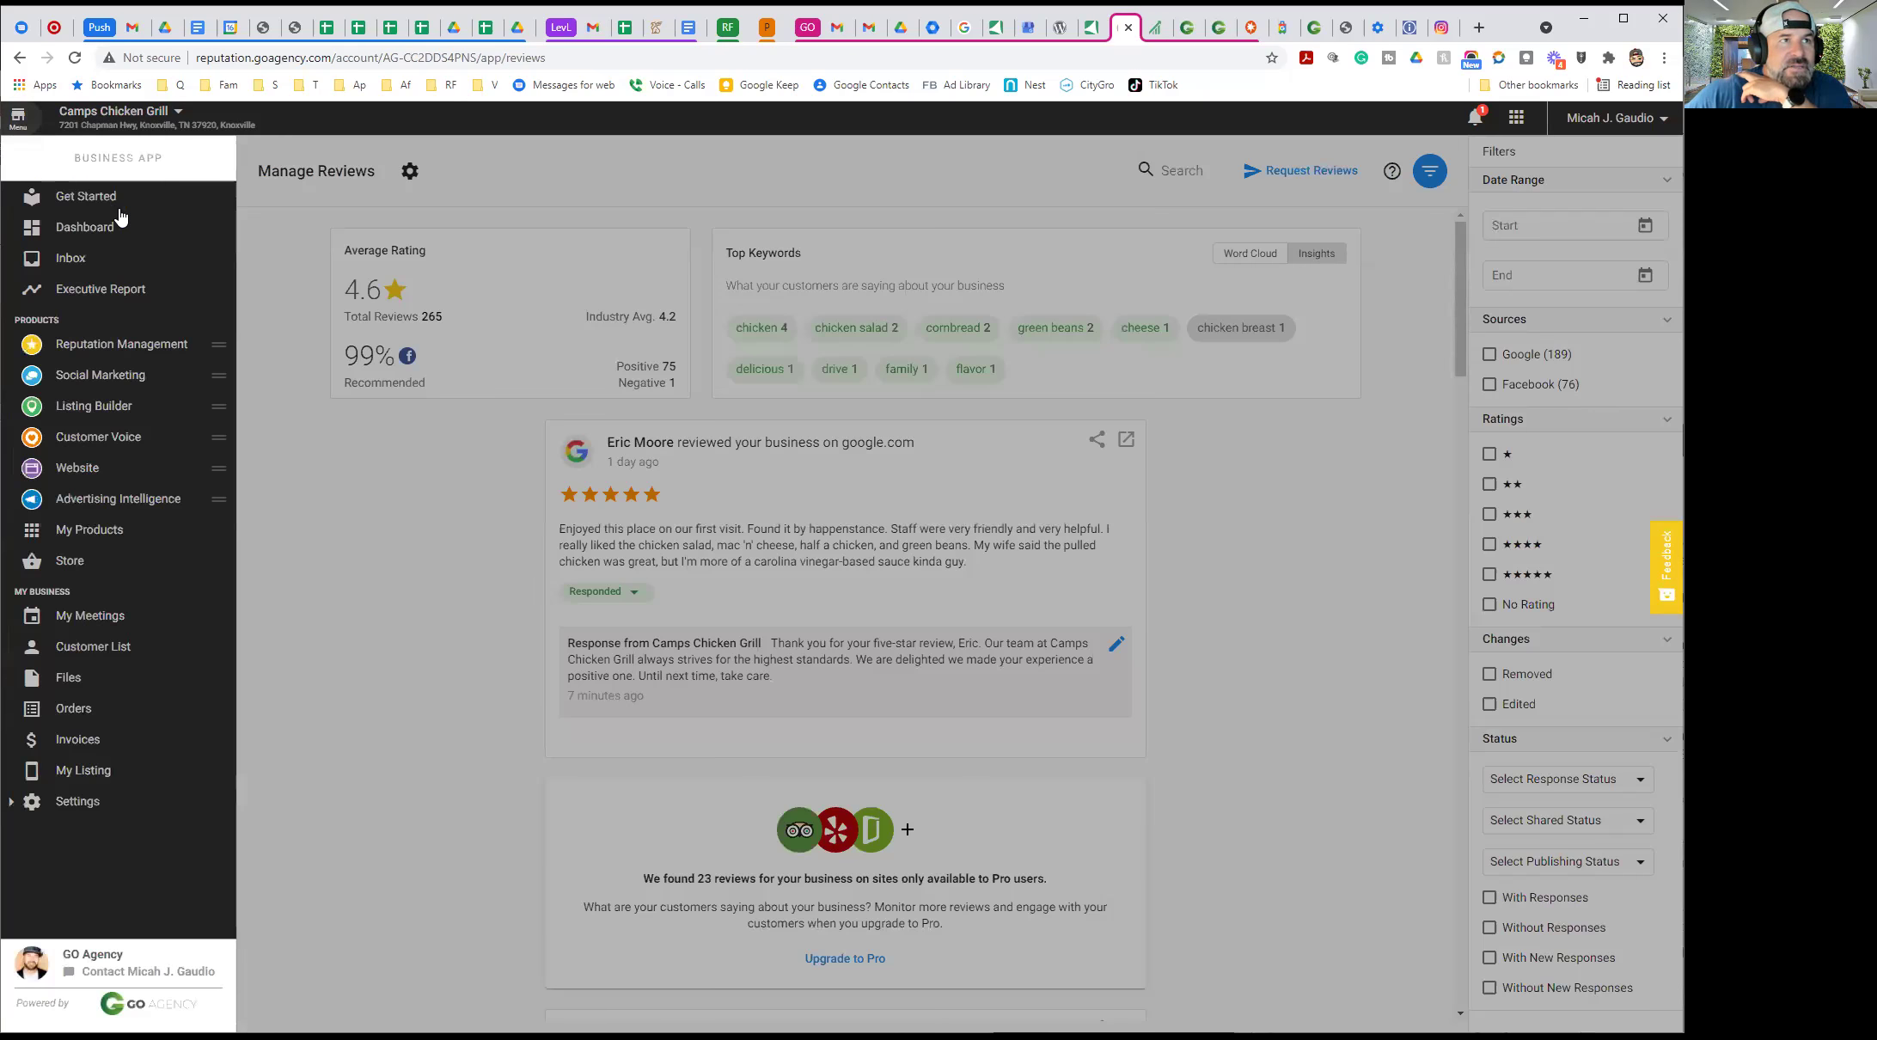
left_click(102, 407)
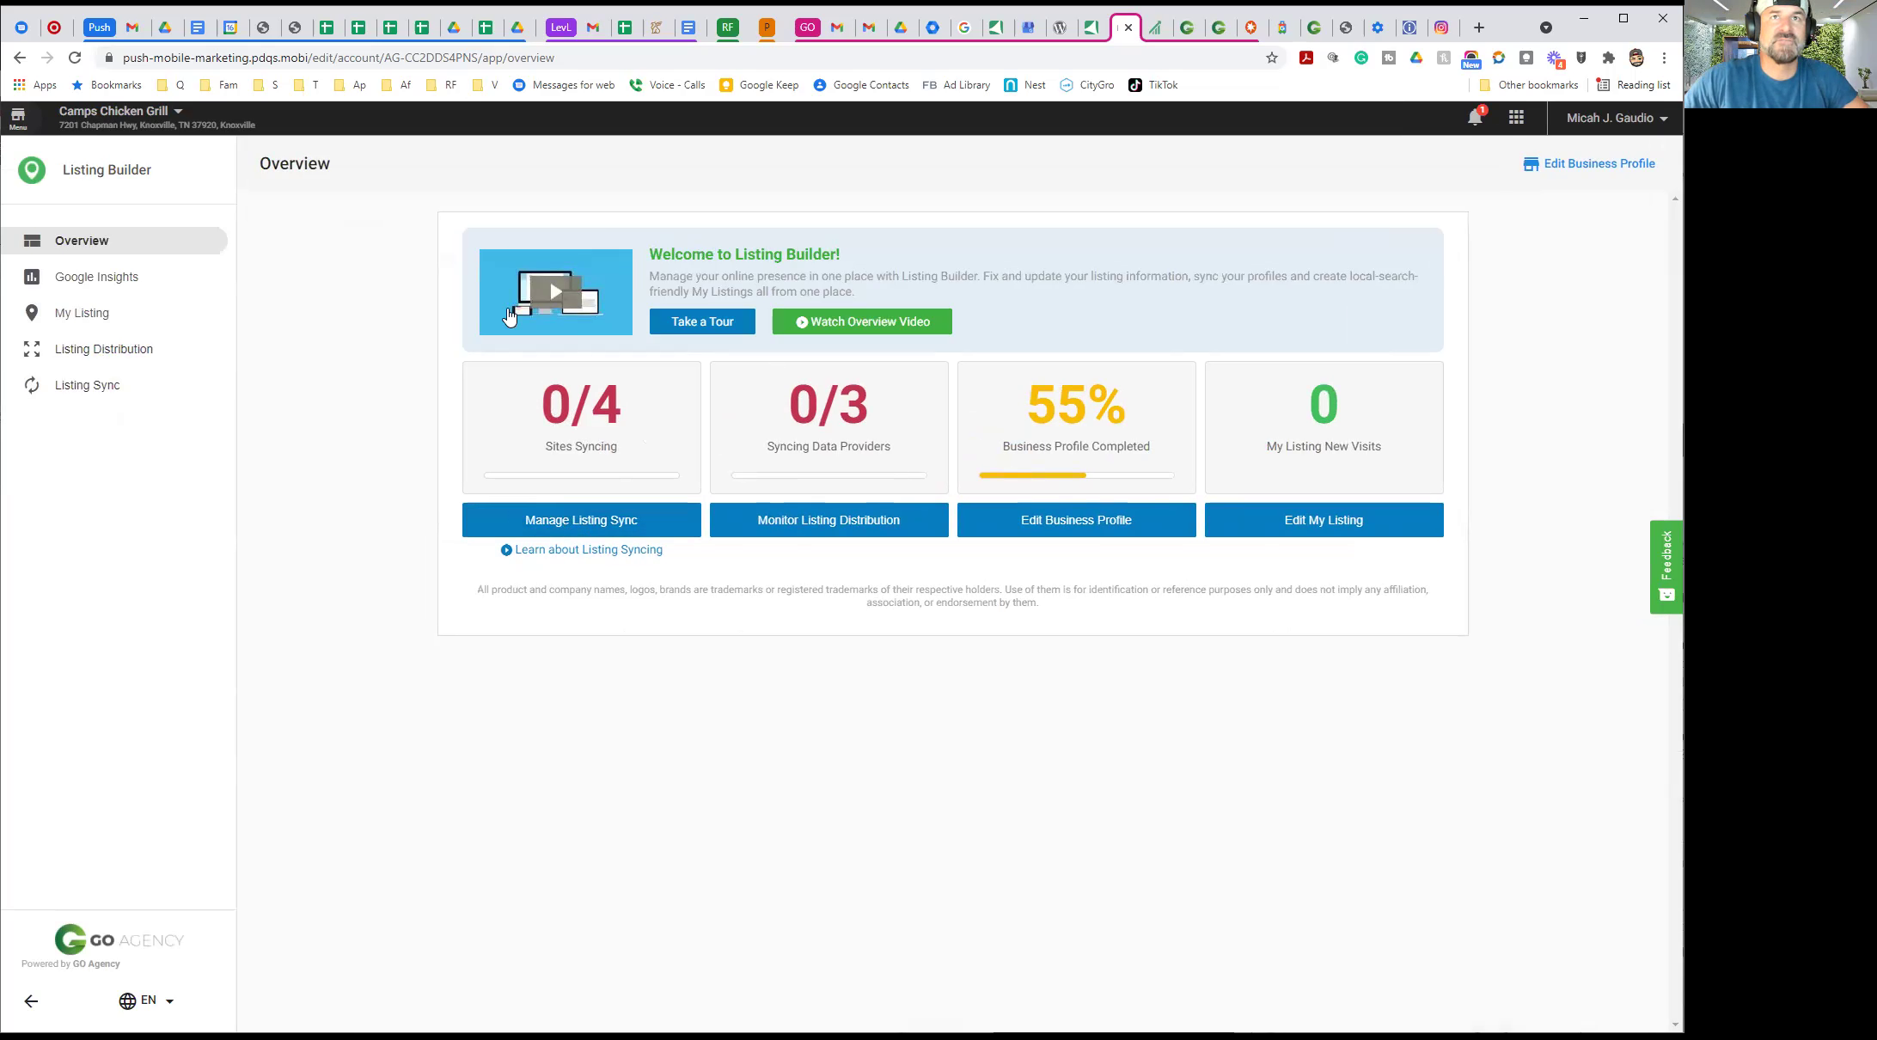
Check Listing Sync, then follow the missing-address warning to the Business Profile
left_click(575, 521)
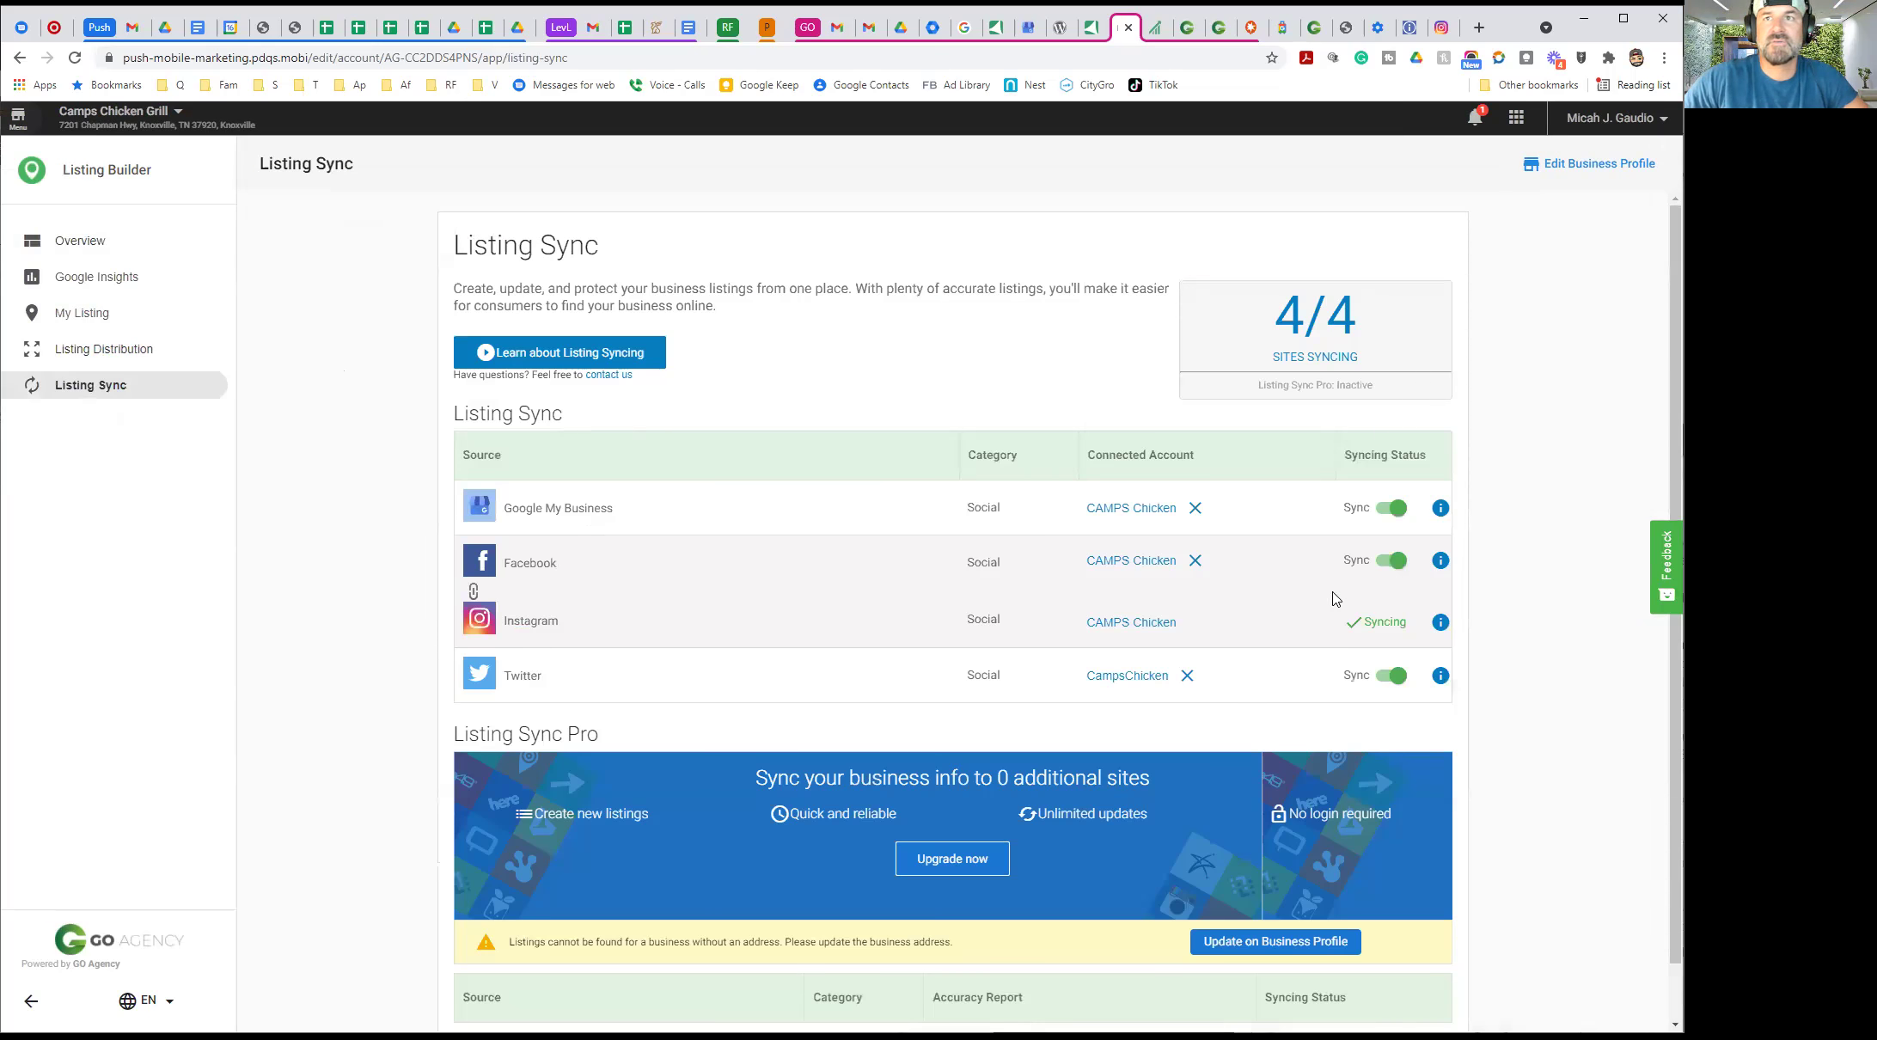
scroll(412, 512, "down", 1)
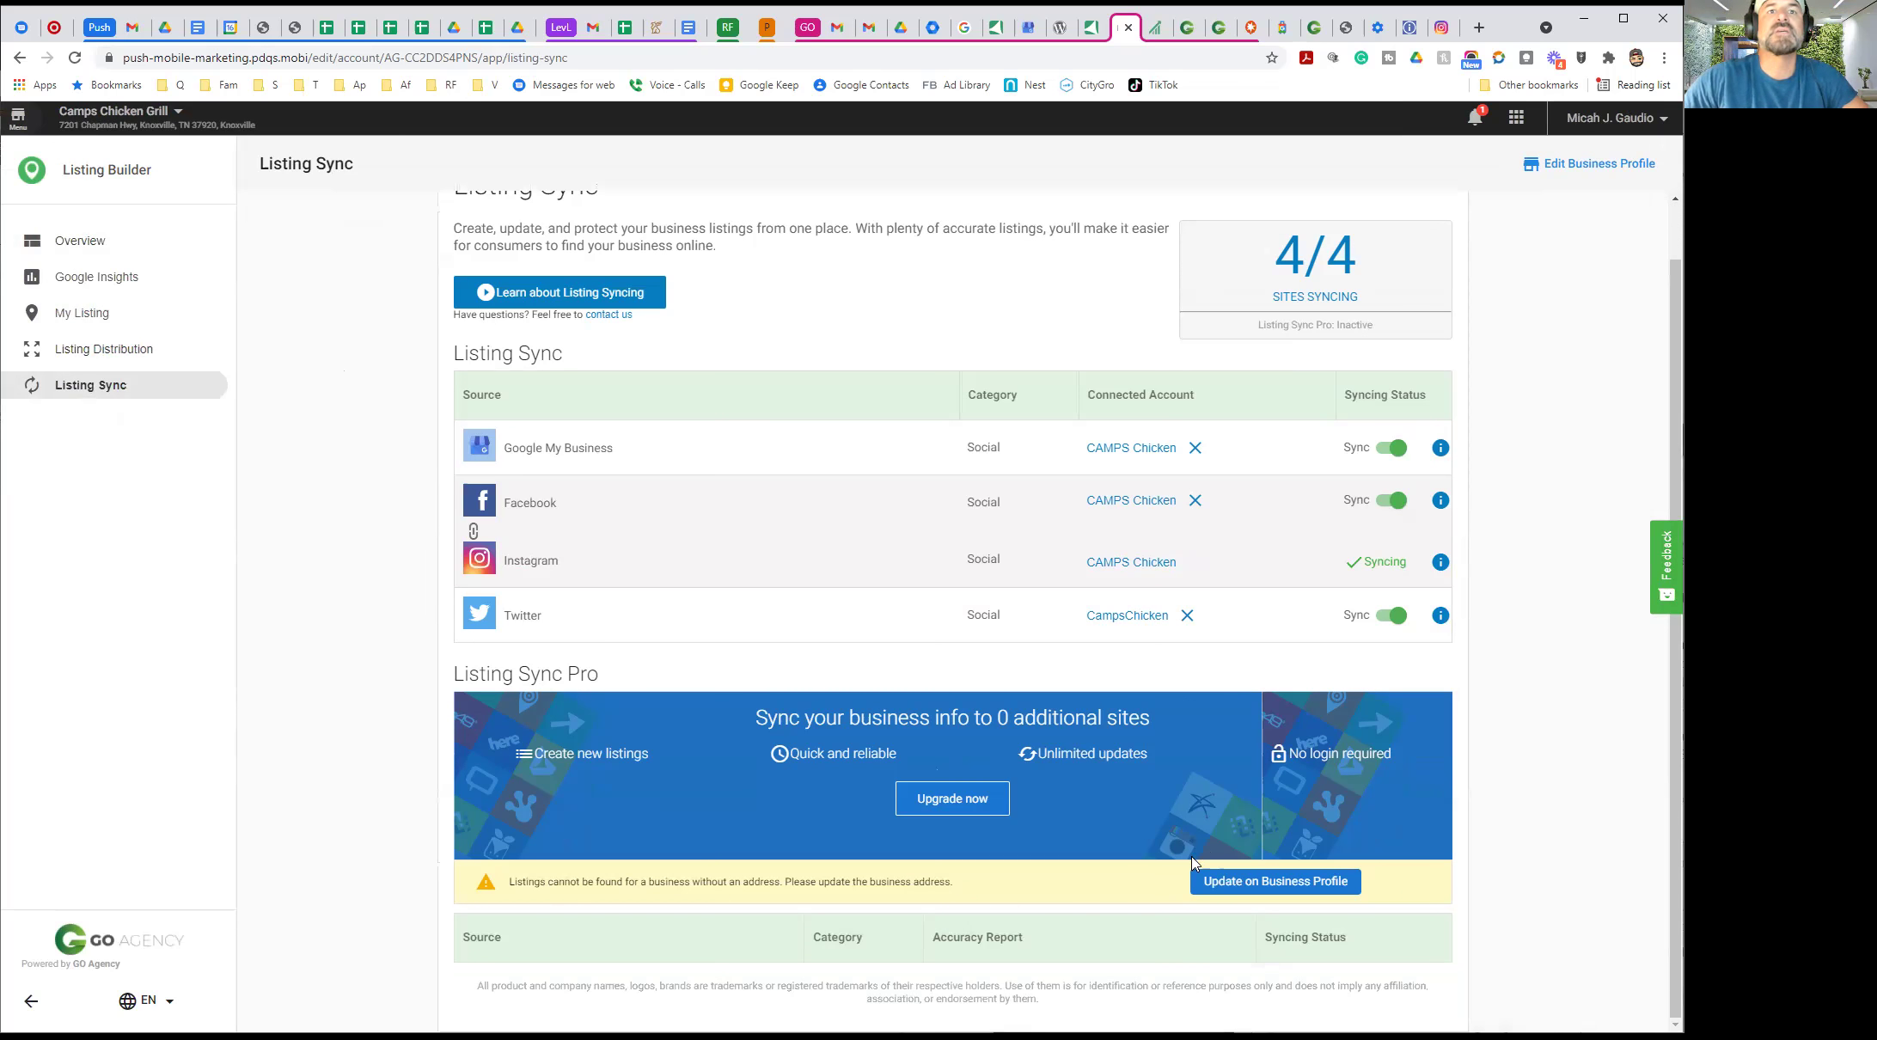
left_click(1247, 885)
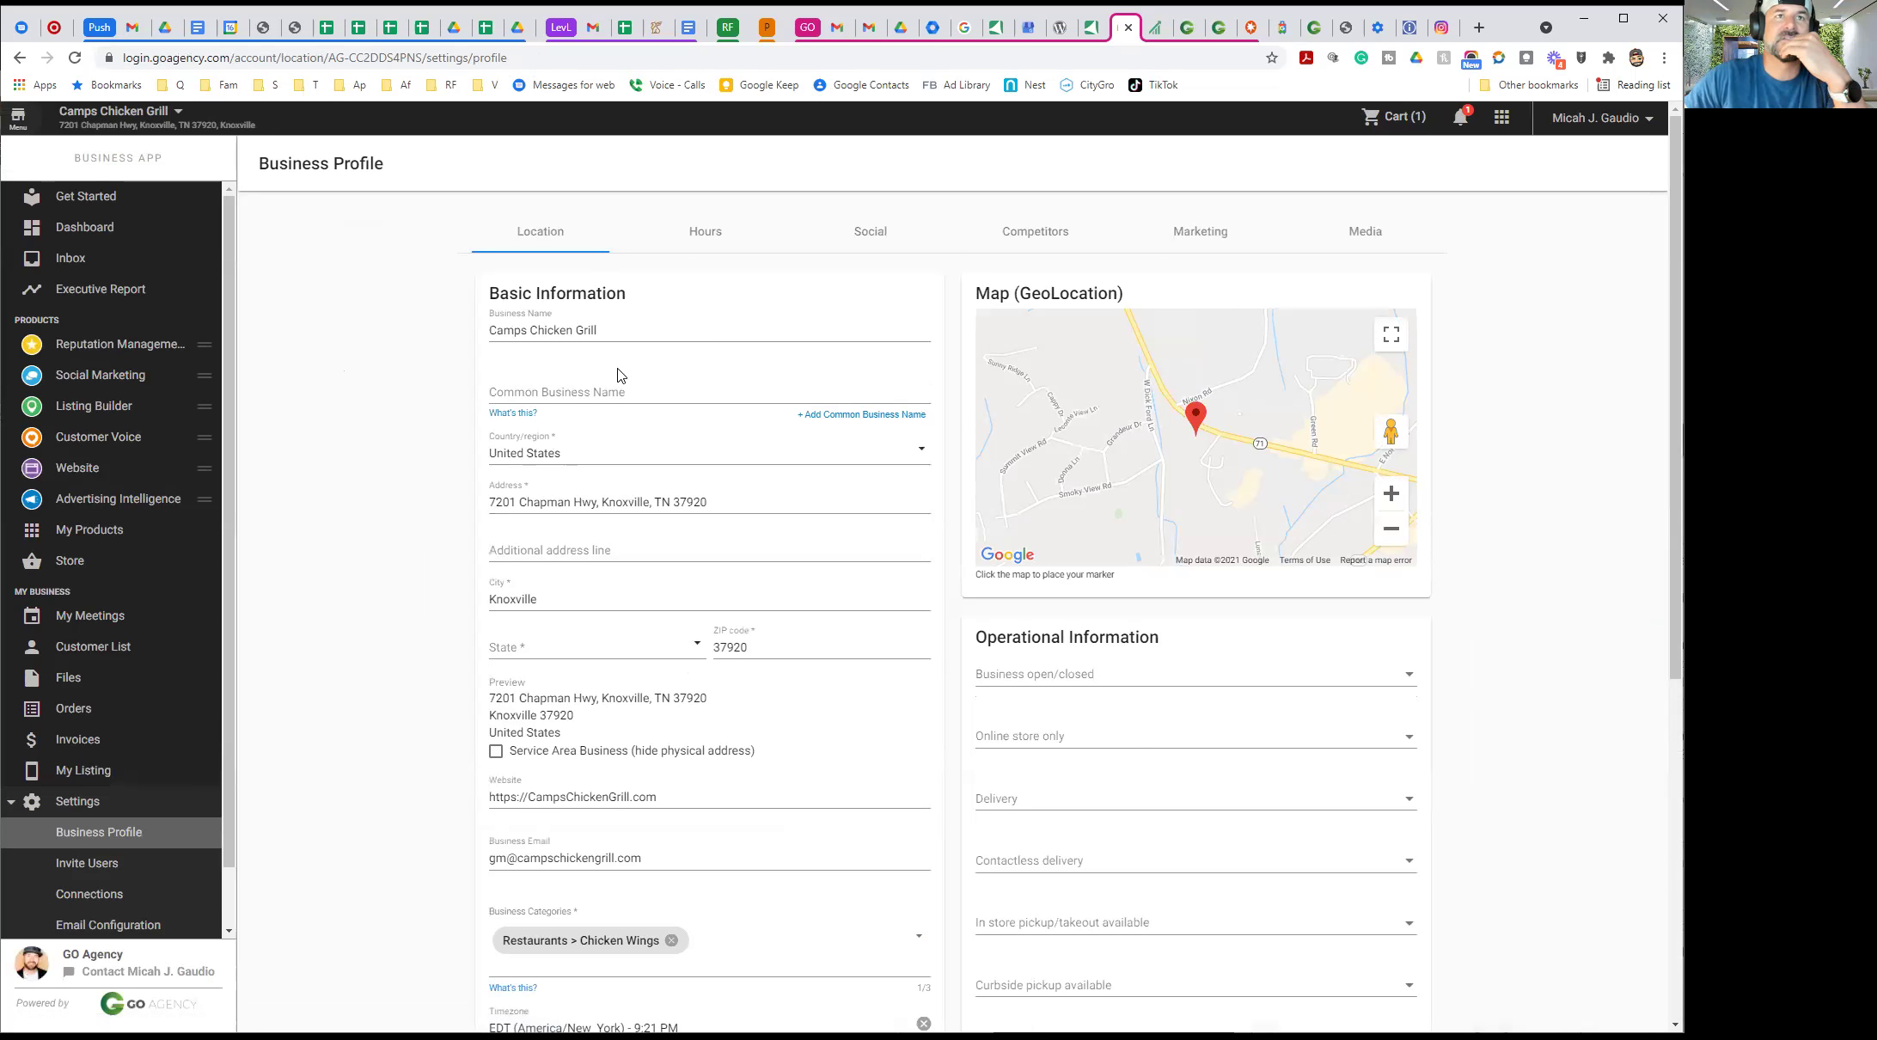
Change the business name to 'Camps Chicken & Grill' and enter 'Camps Chicken' as the common business name
left_click(579, 332)
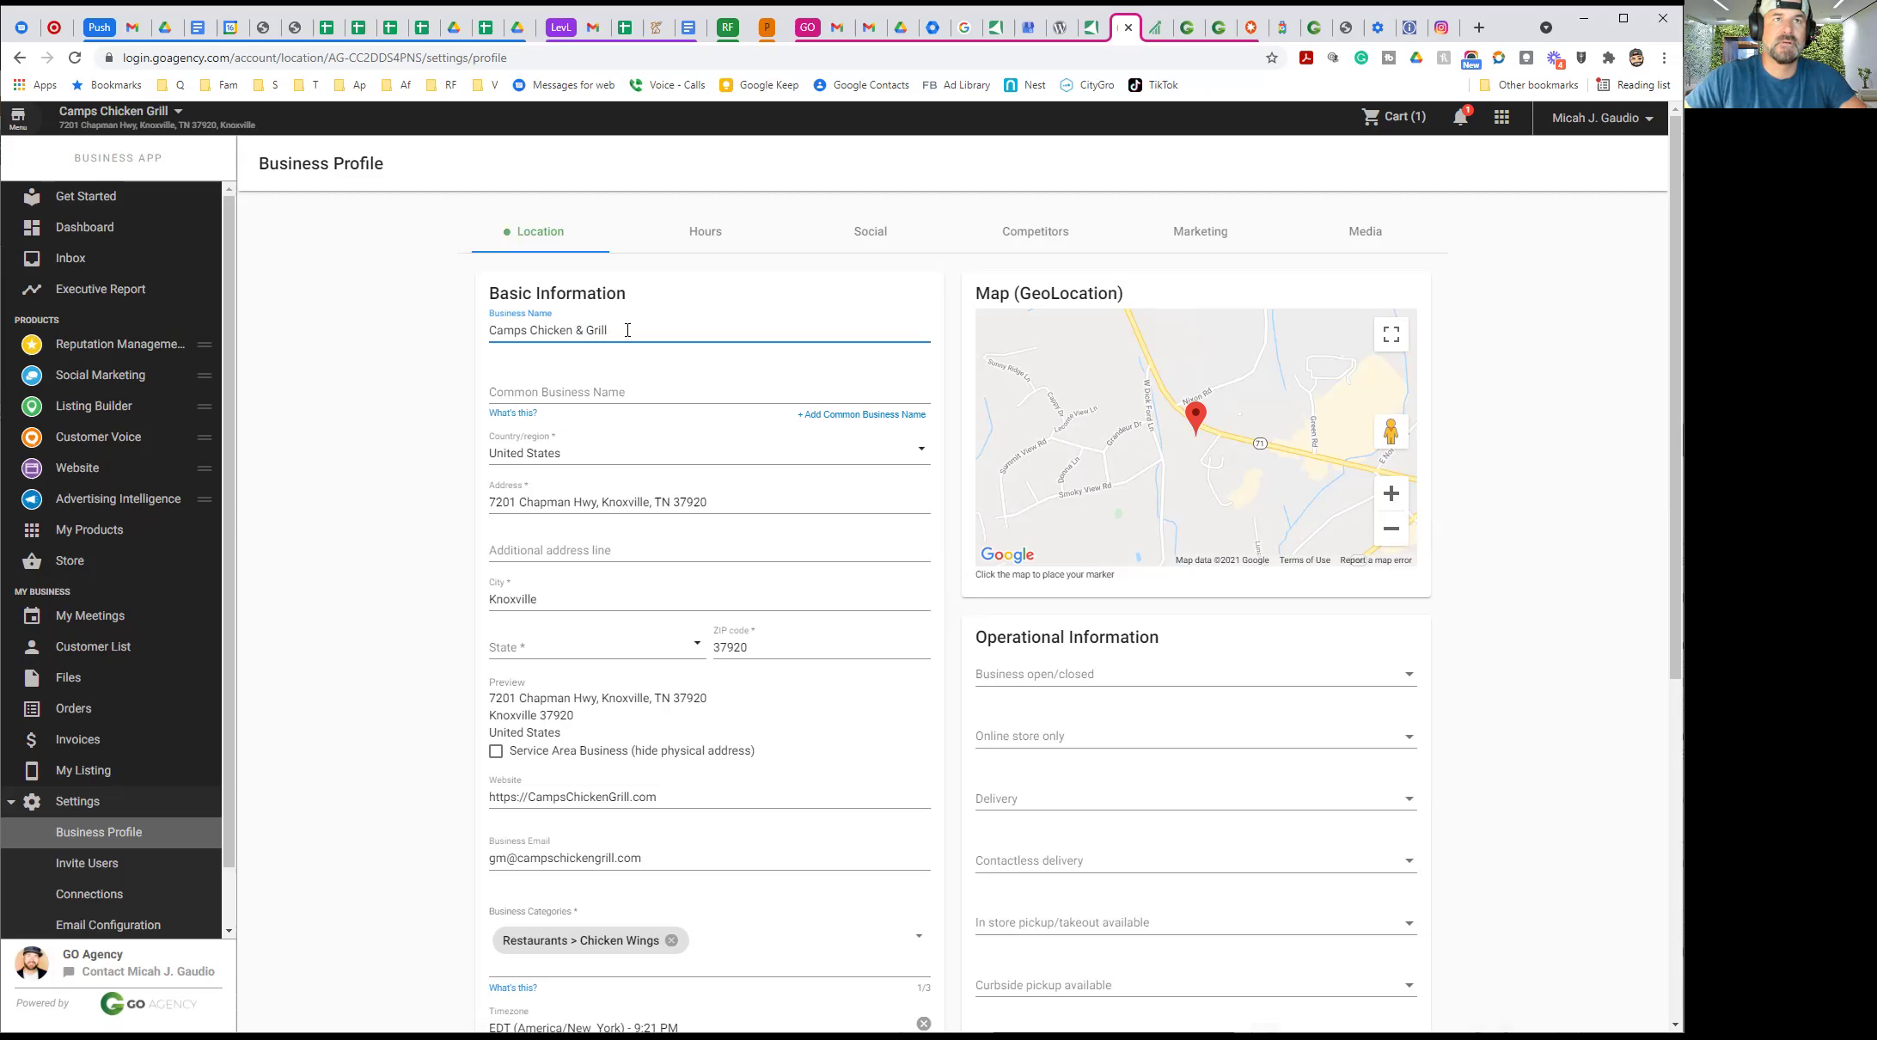
triple_click(536, 329)
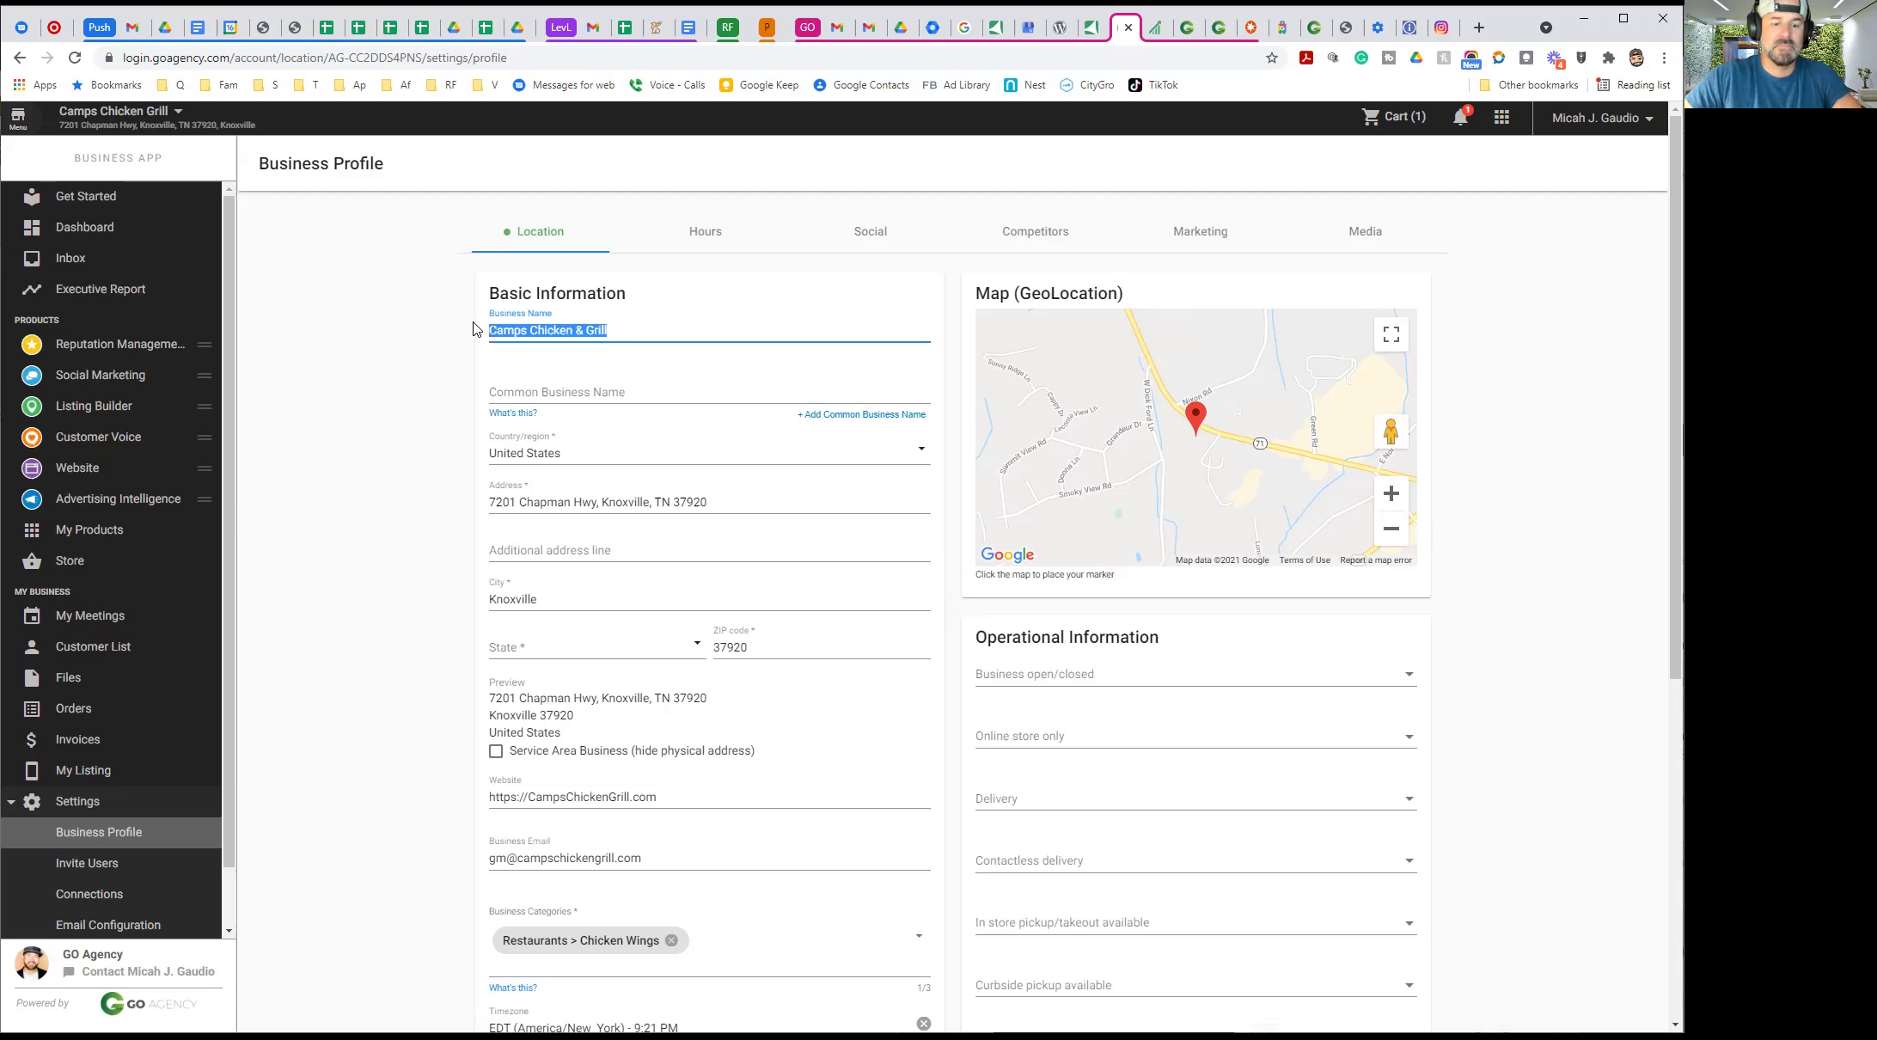
left_click(519, 393)
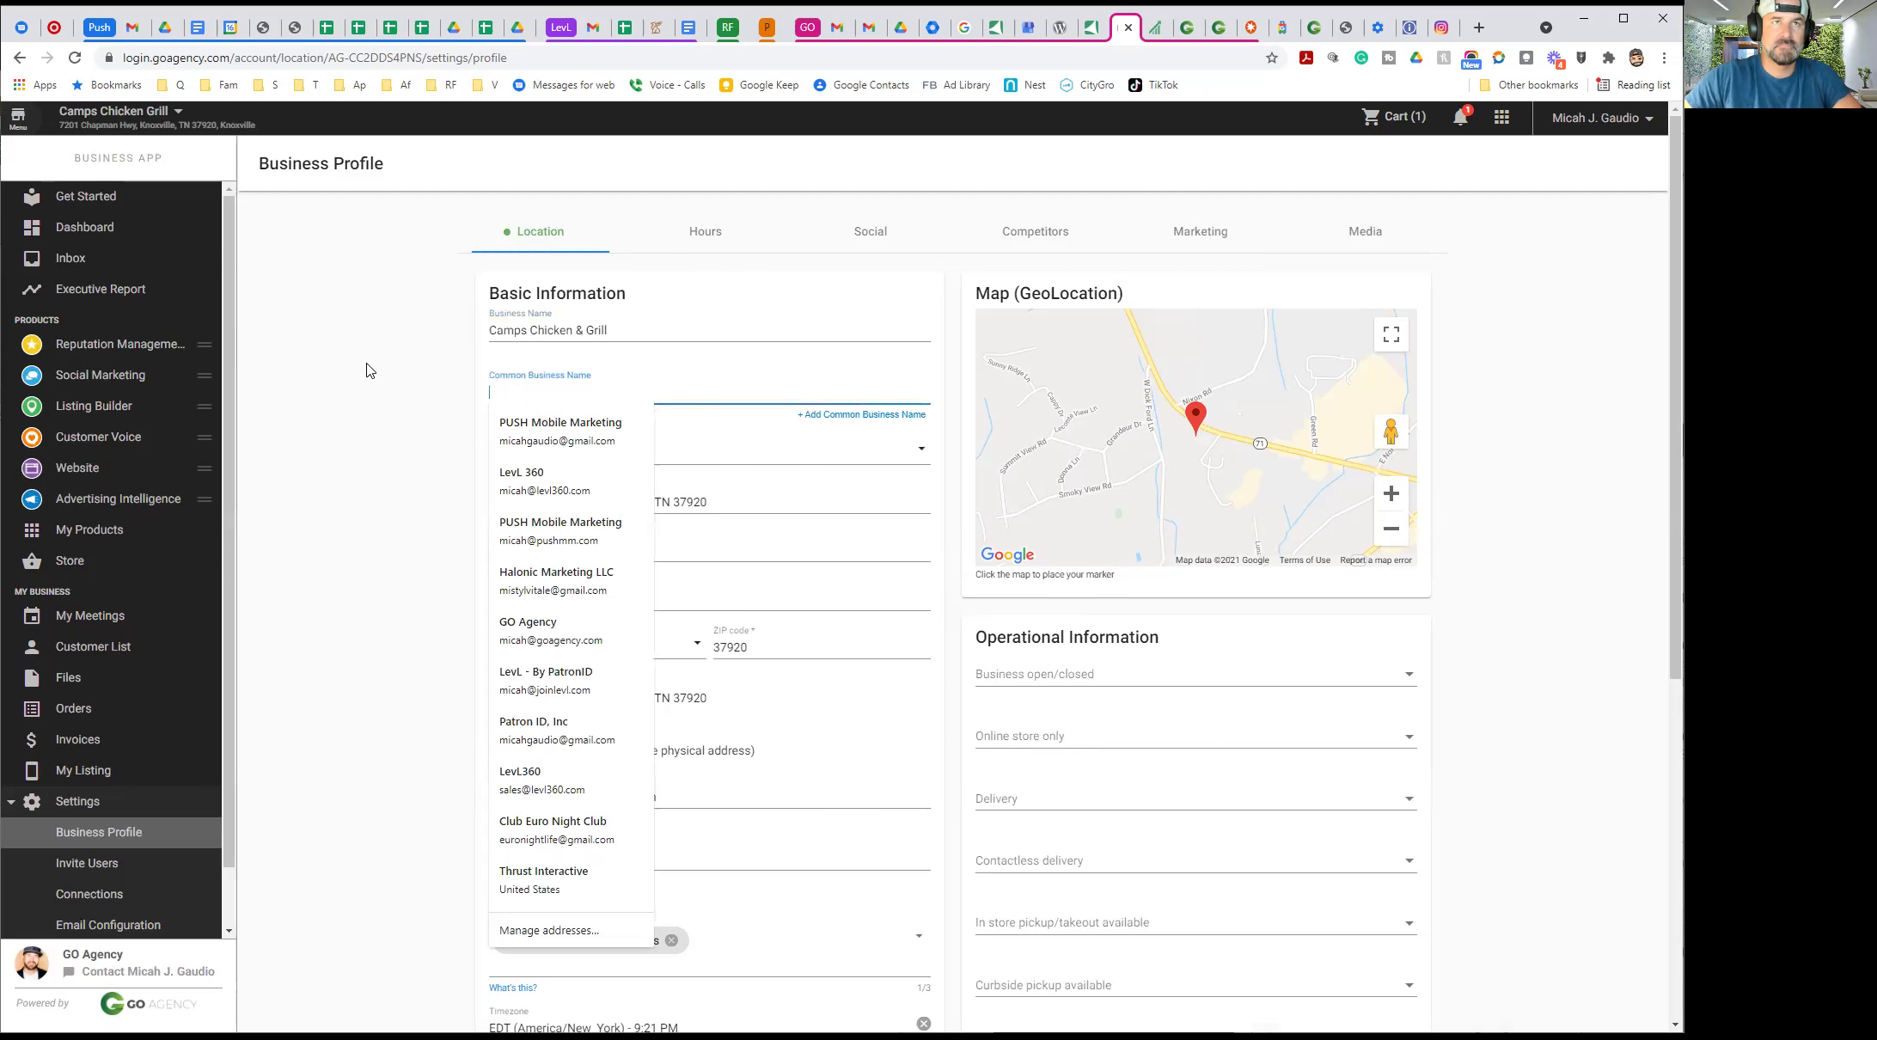
left_click(348, 250)
left_click(517, 394)
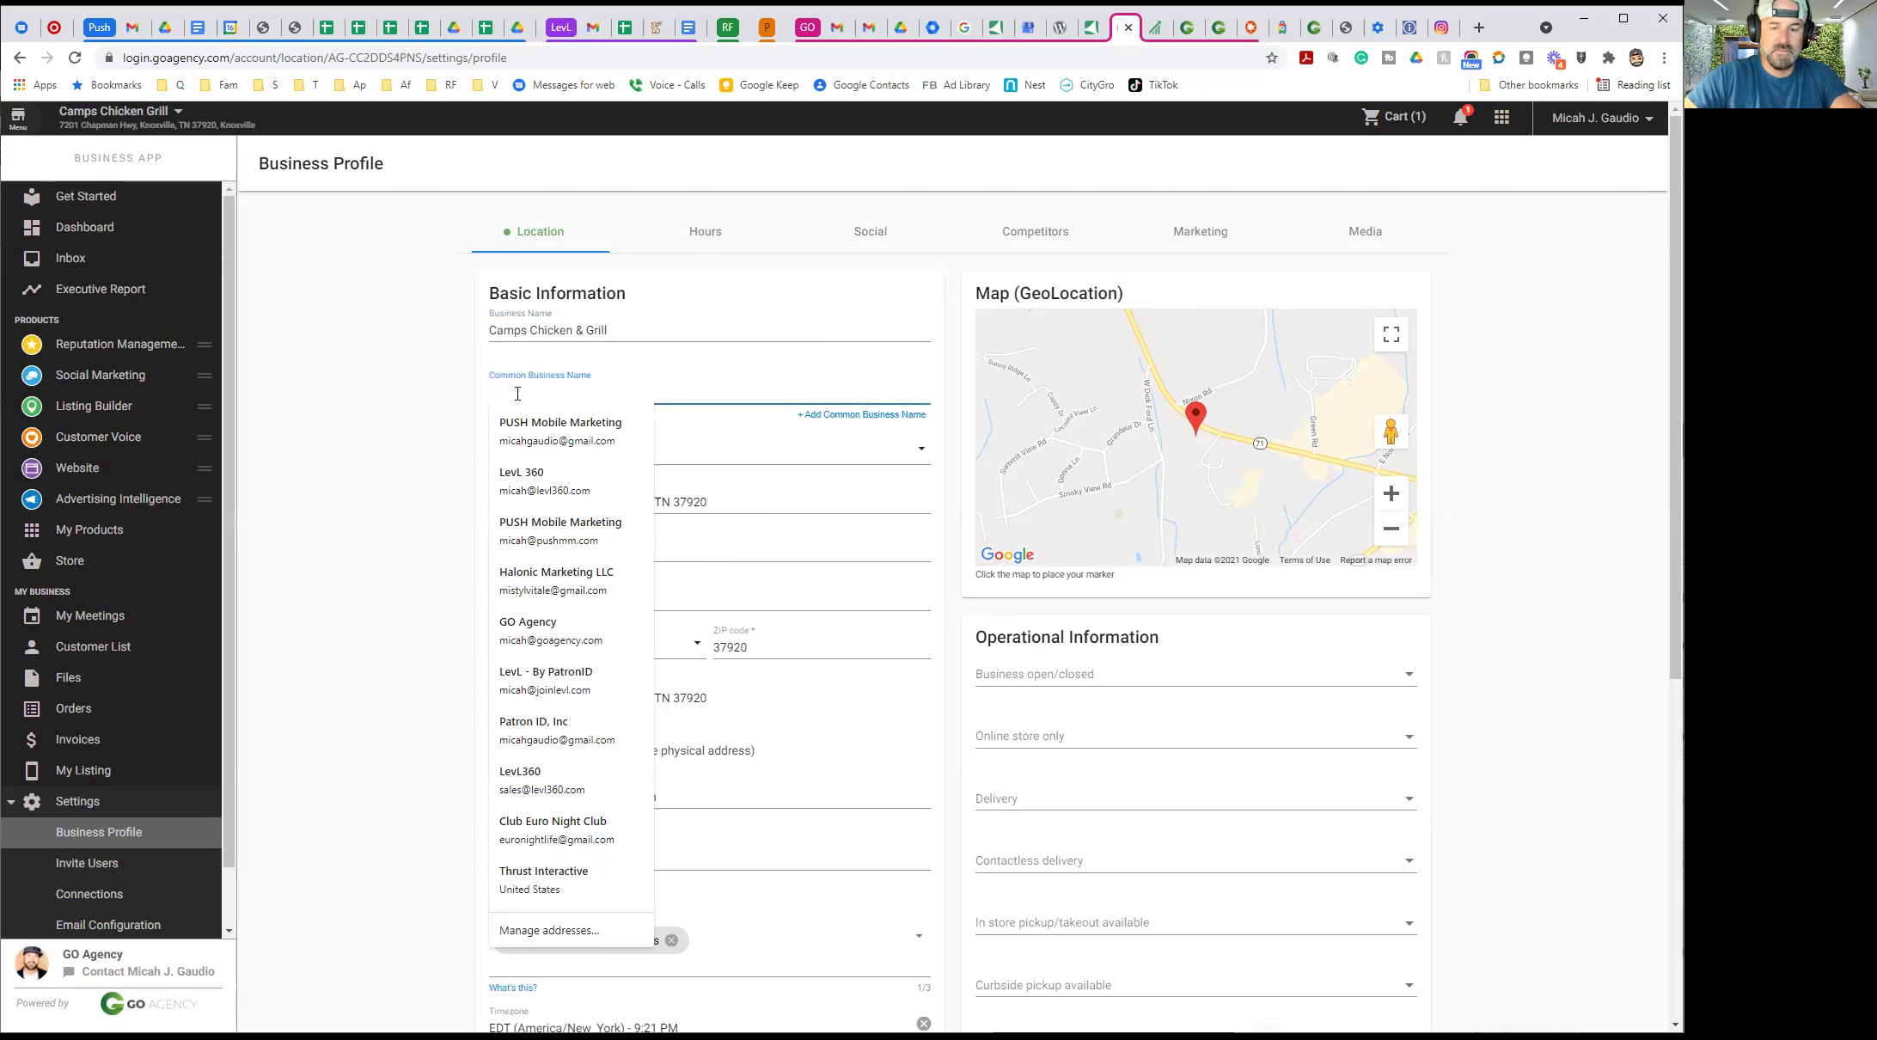
type("Camps Chicken")
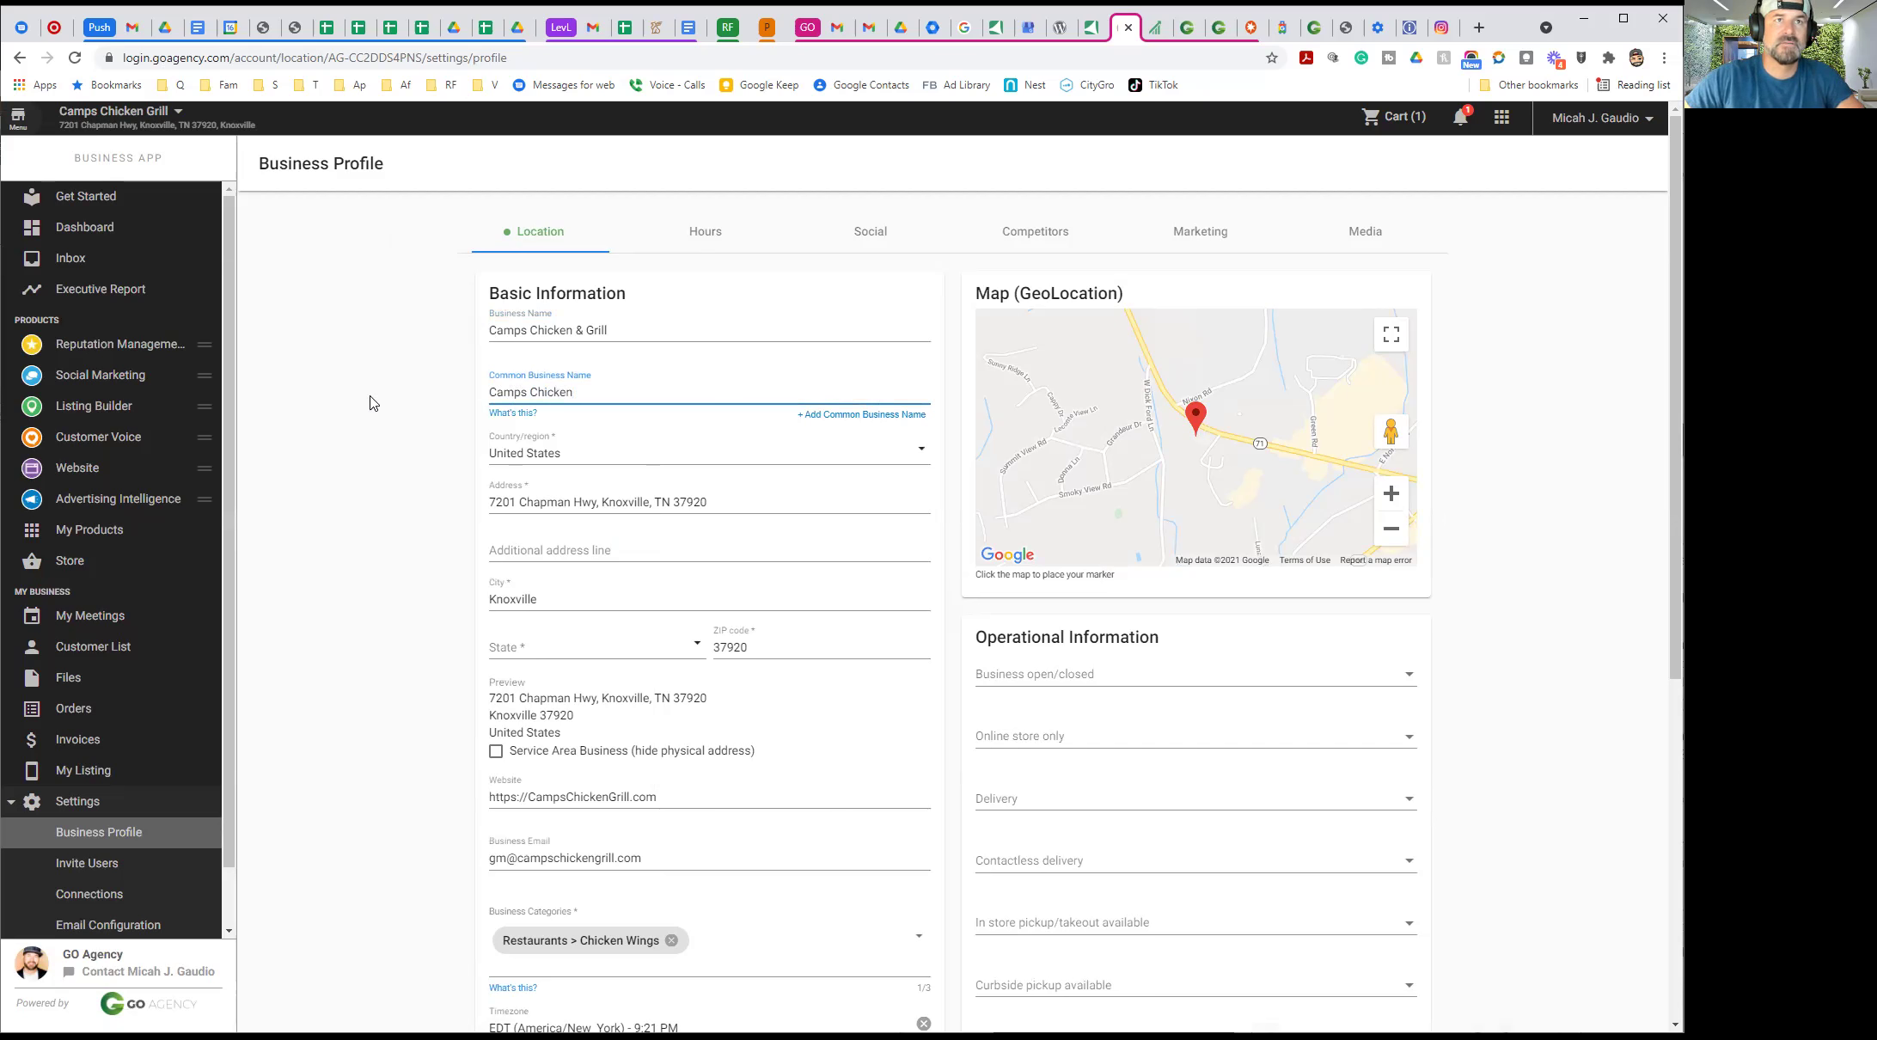
left_click(373, 402)
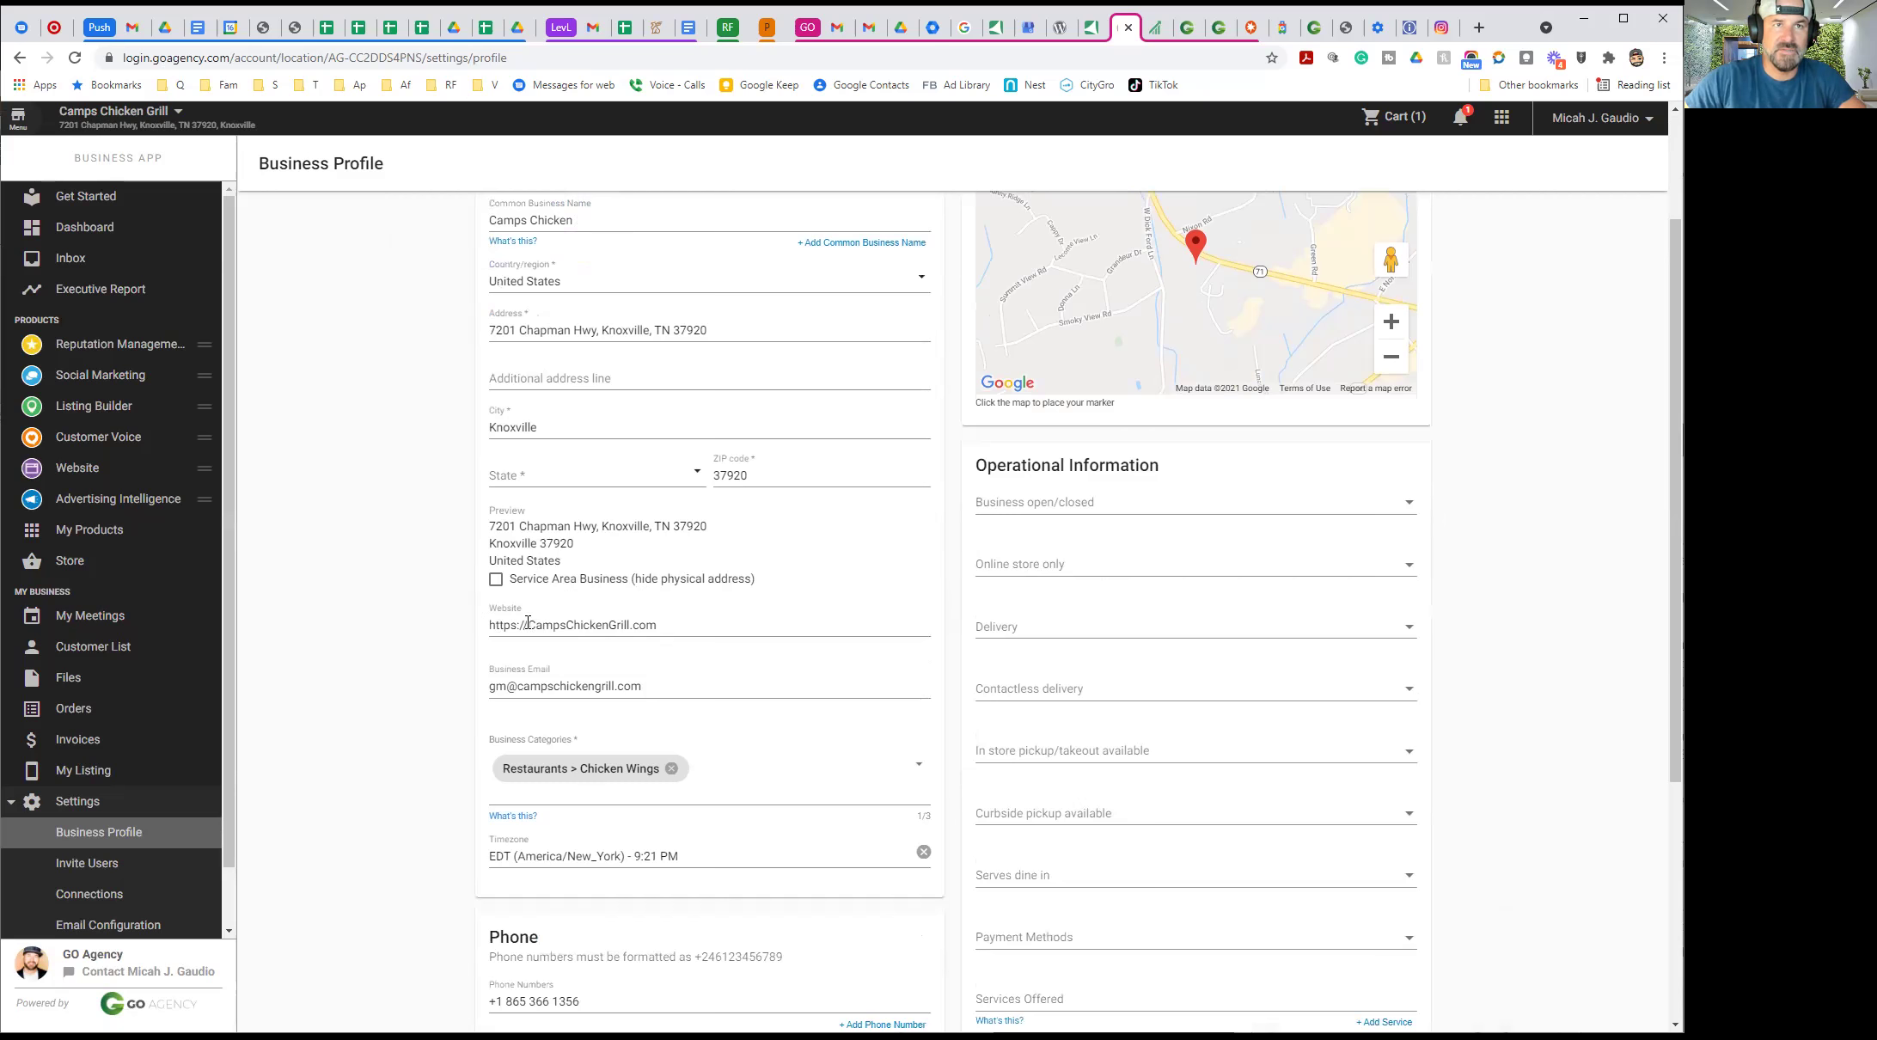
Search the category list and add Restaurants > Barbeque
scroll(406, 662, "down", 3)
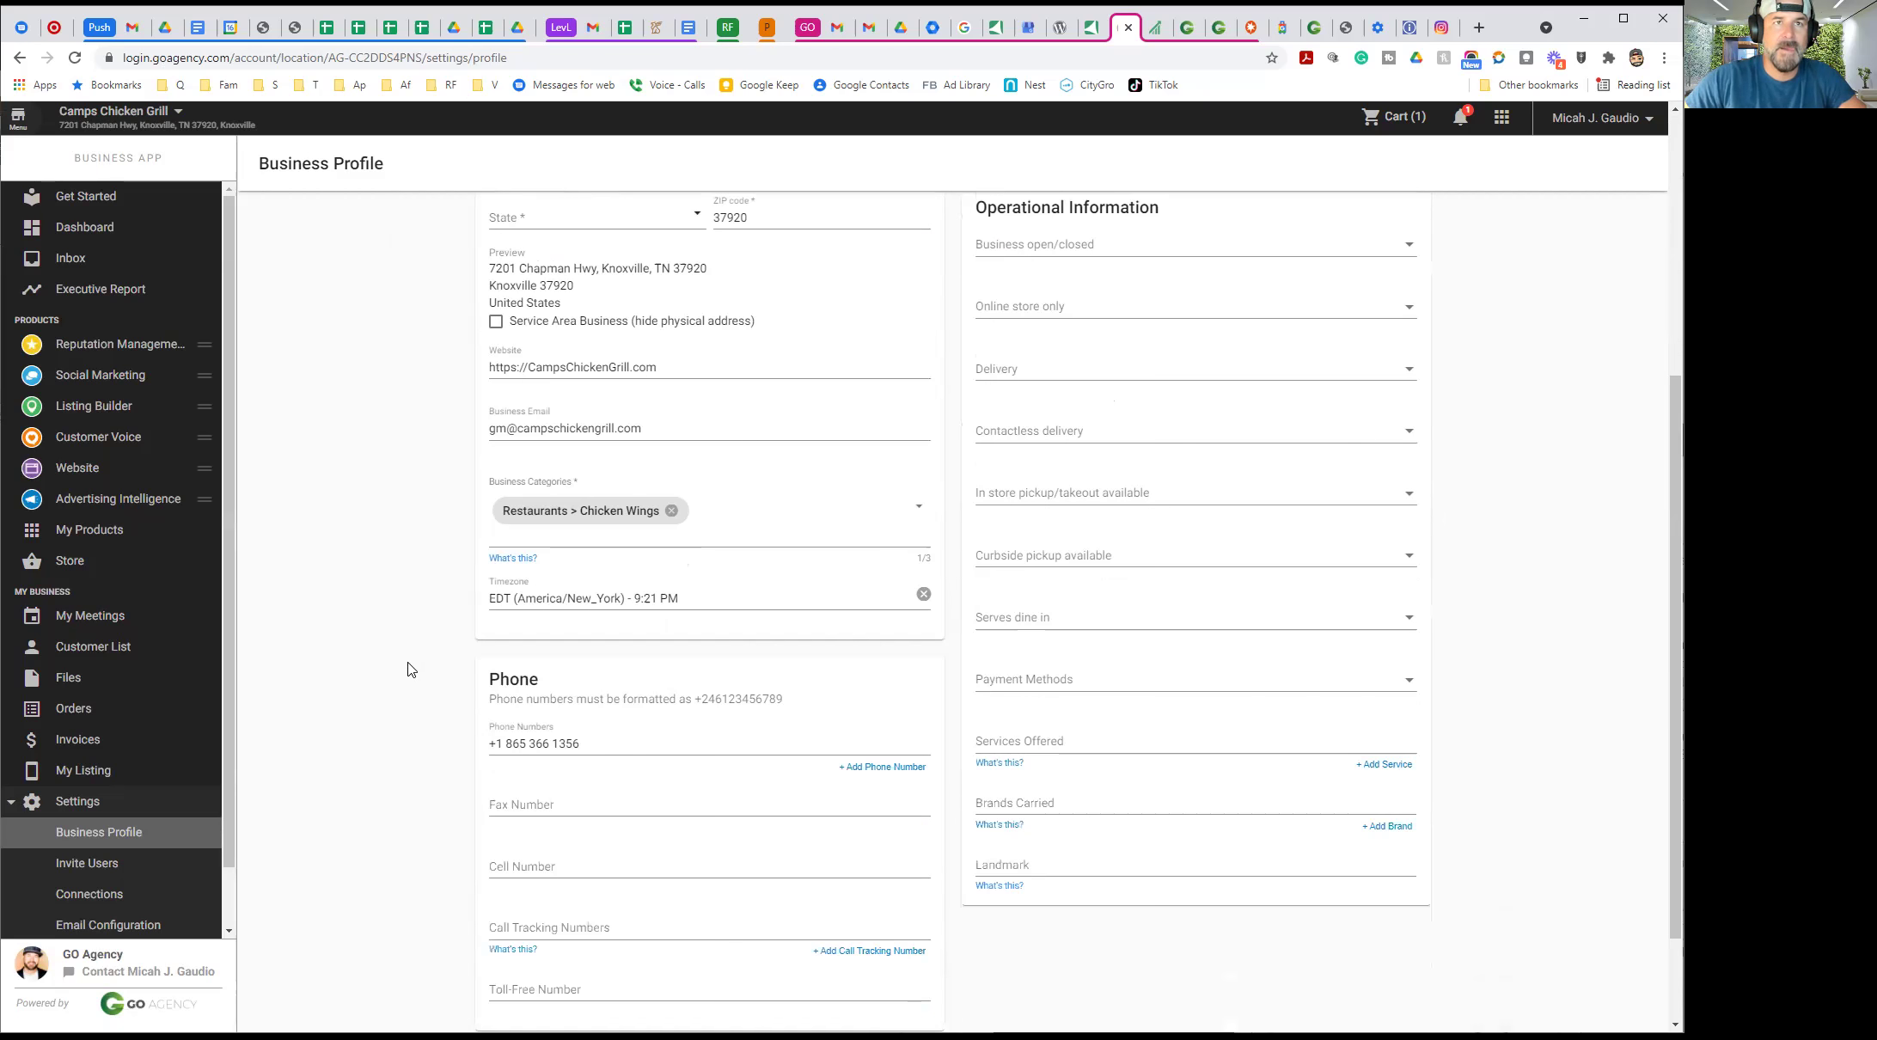
left_click(729, 527)
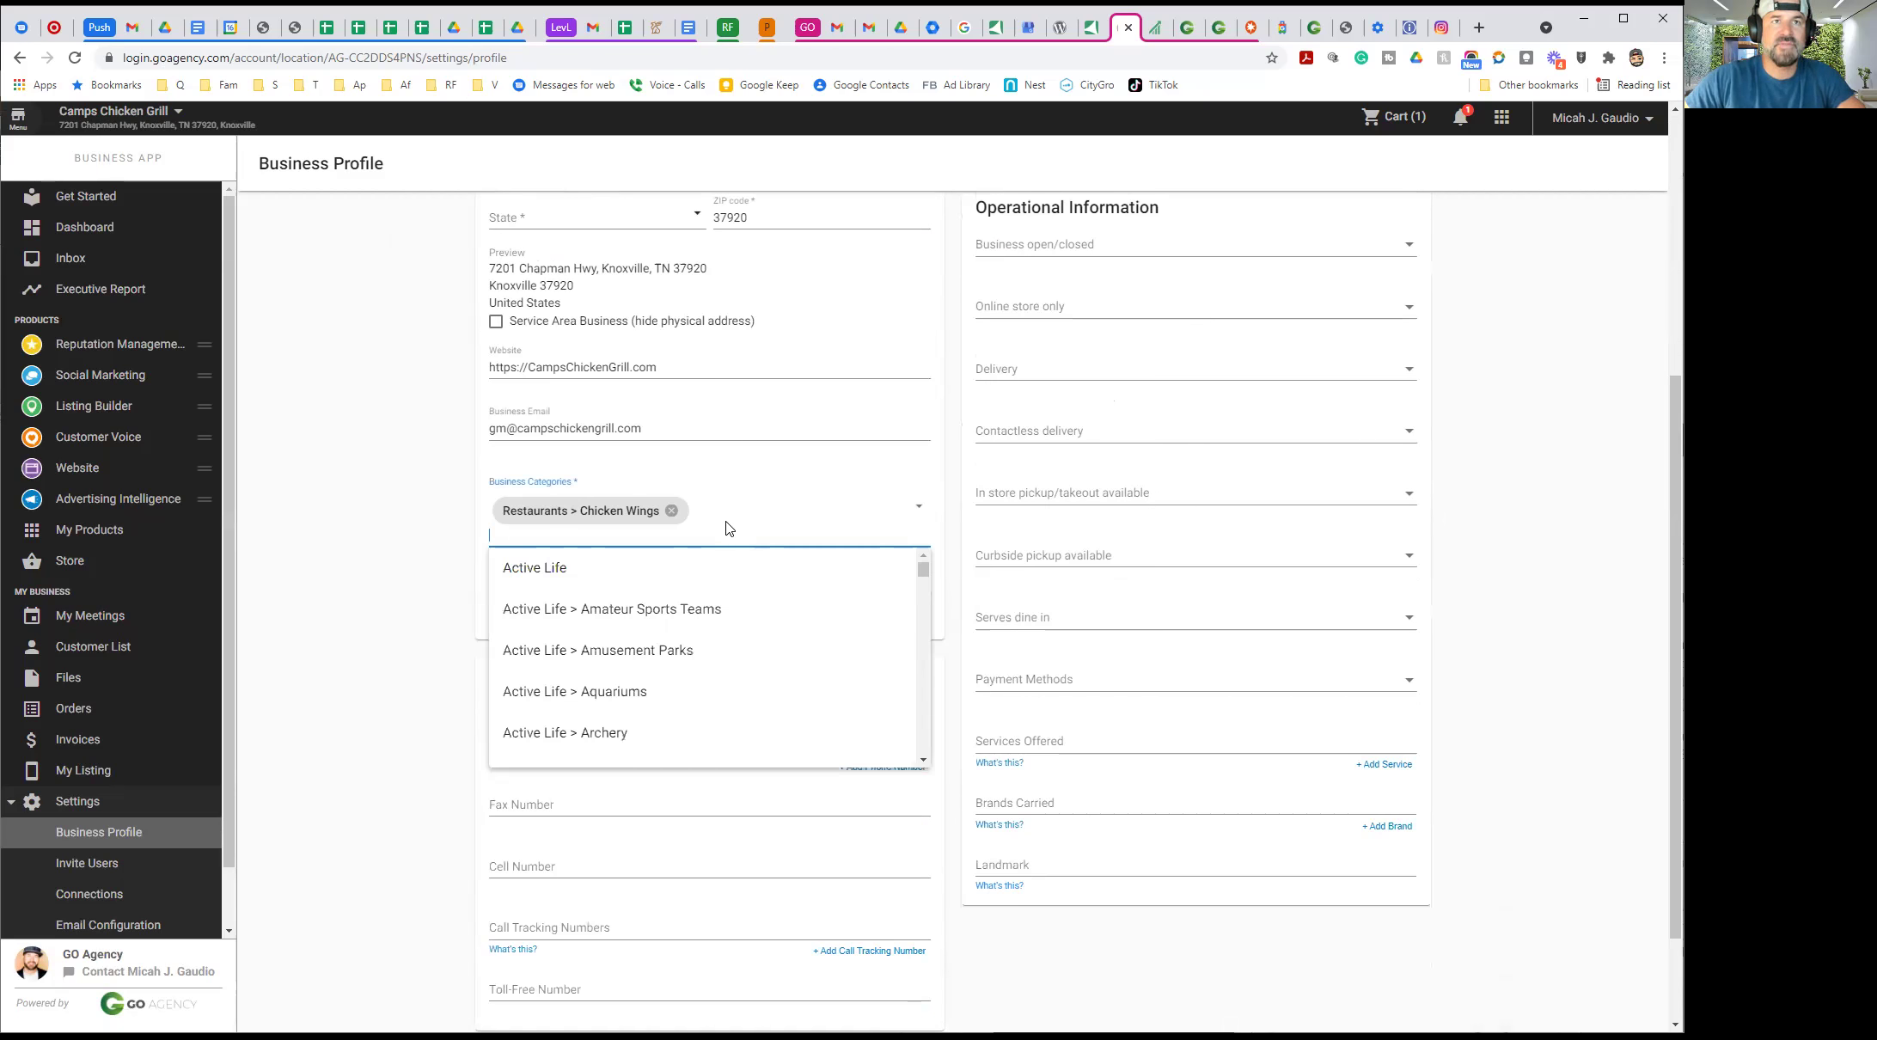
type("chi")
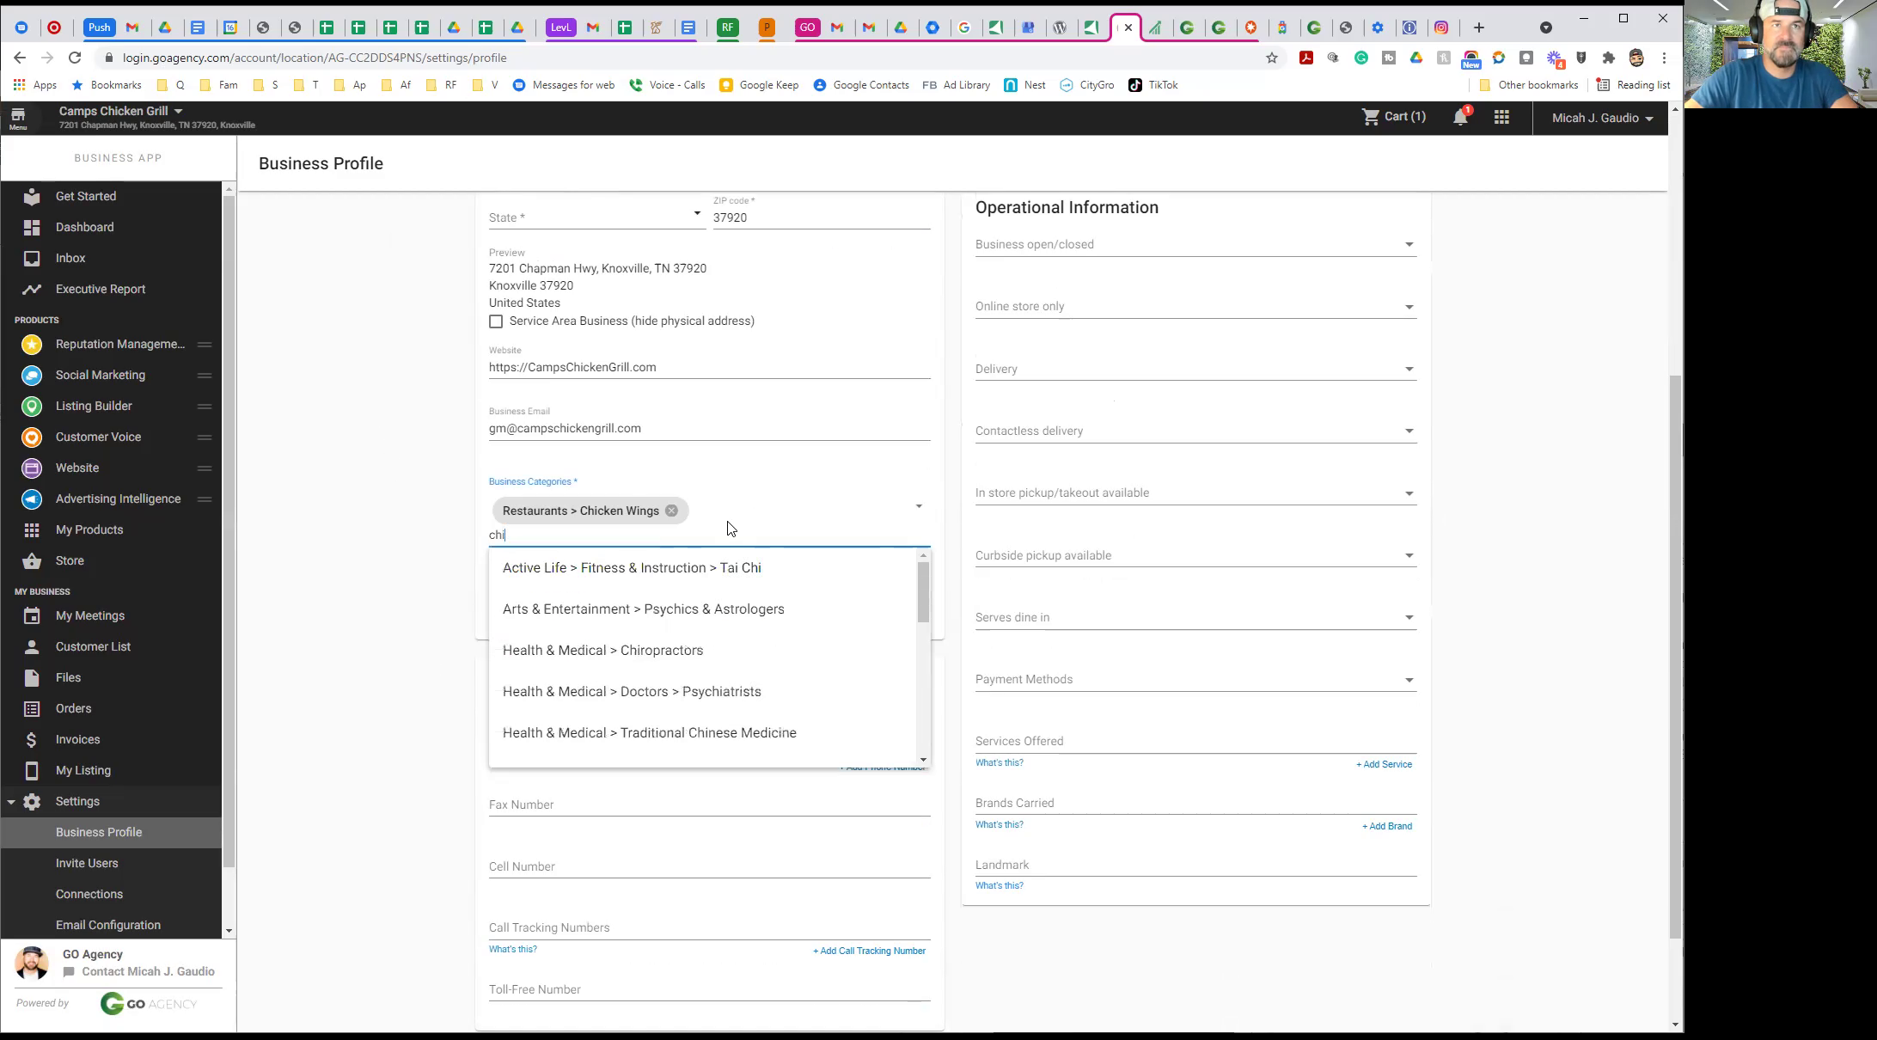
key("BackSpace")
key("BackSpace")
key("BackSpace")
type("bar")
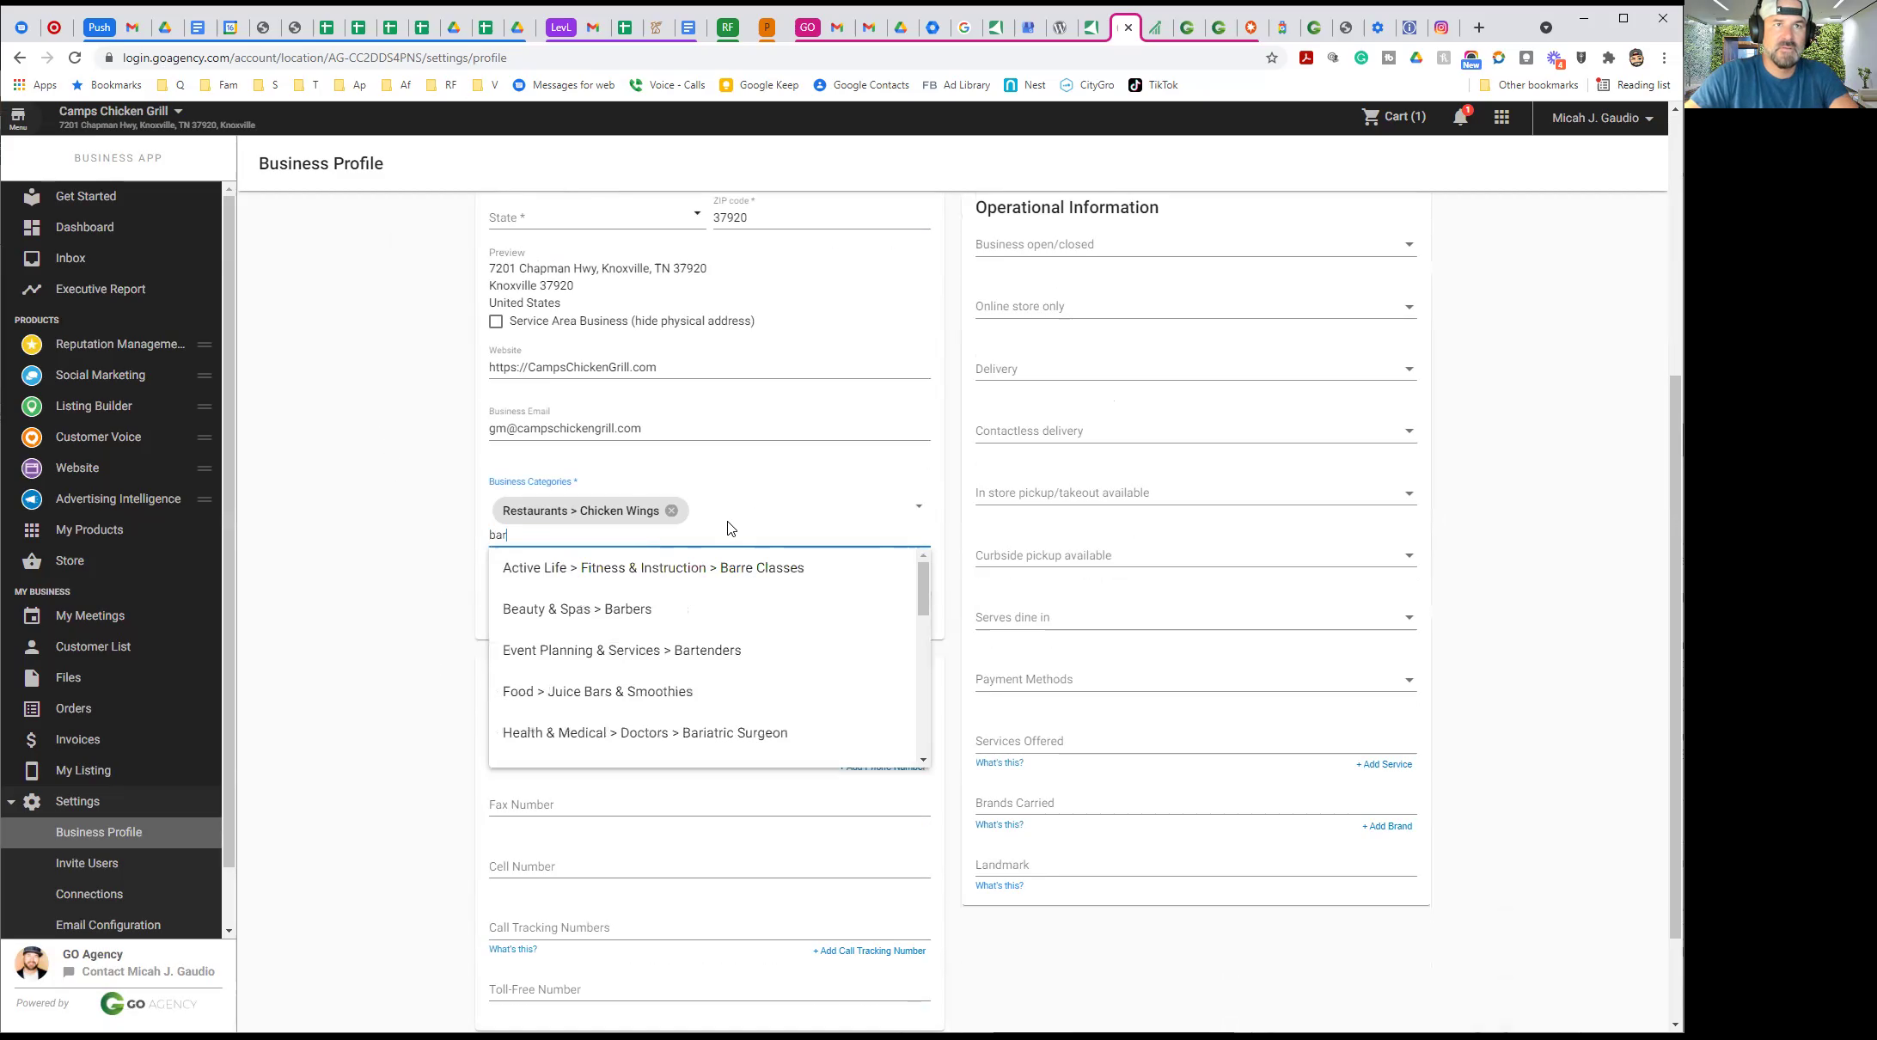
type("b")
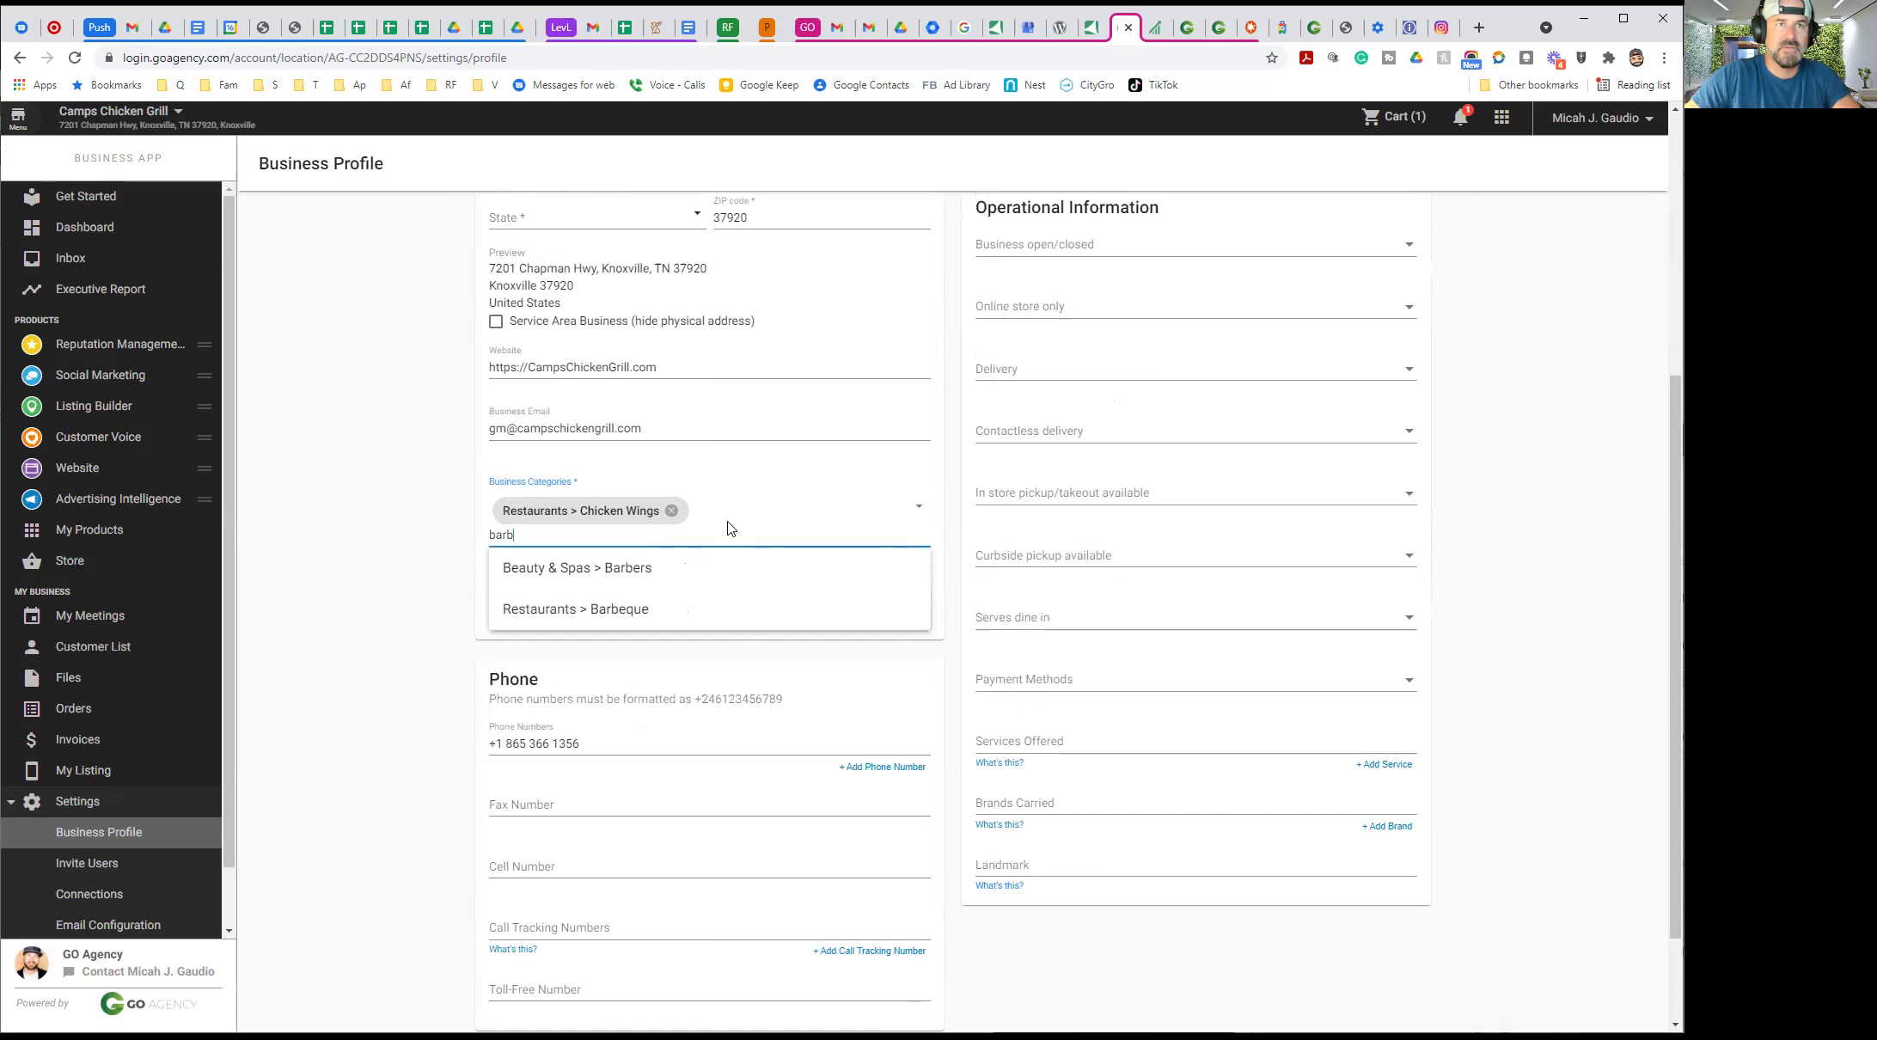
left_click(608, 609)
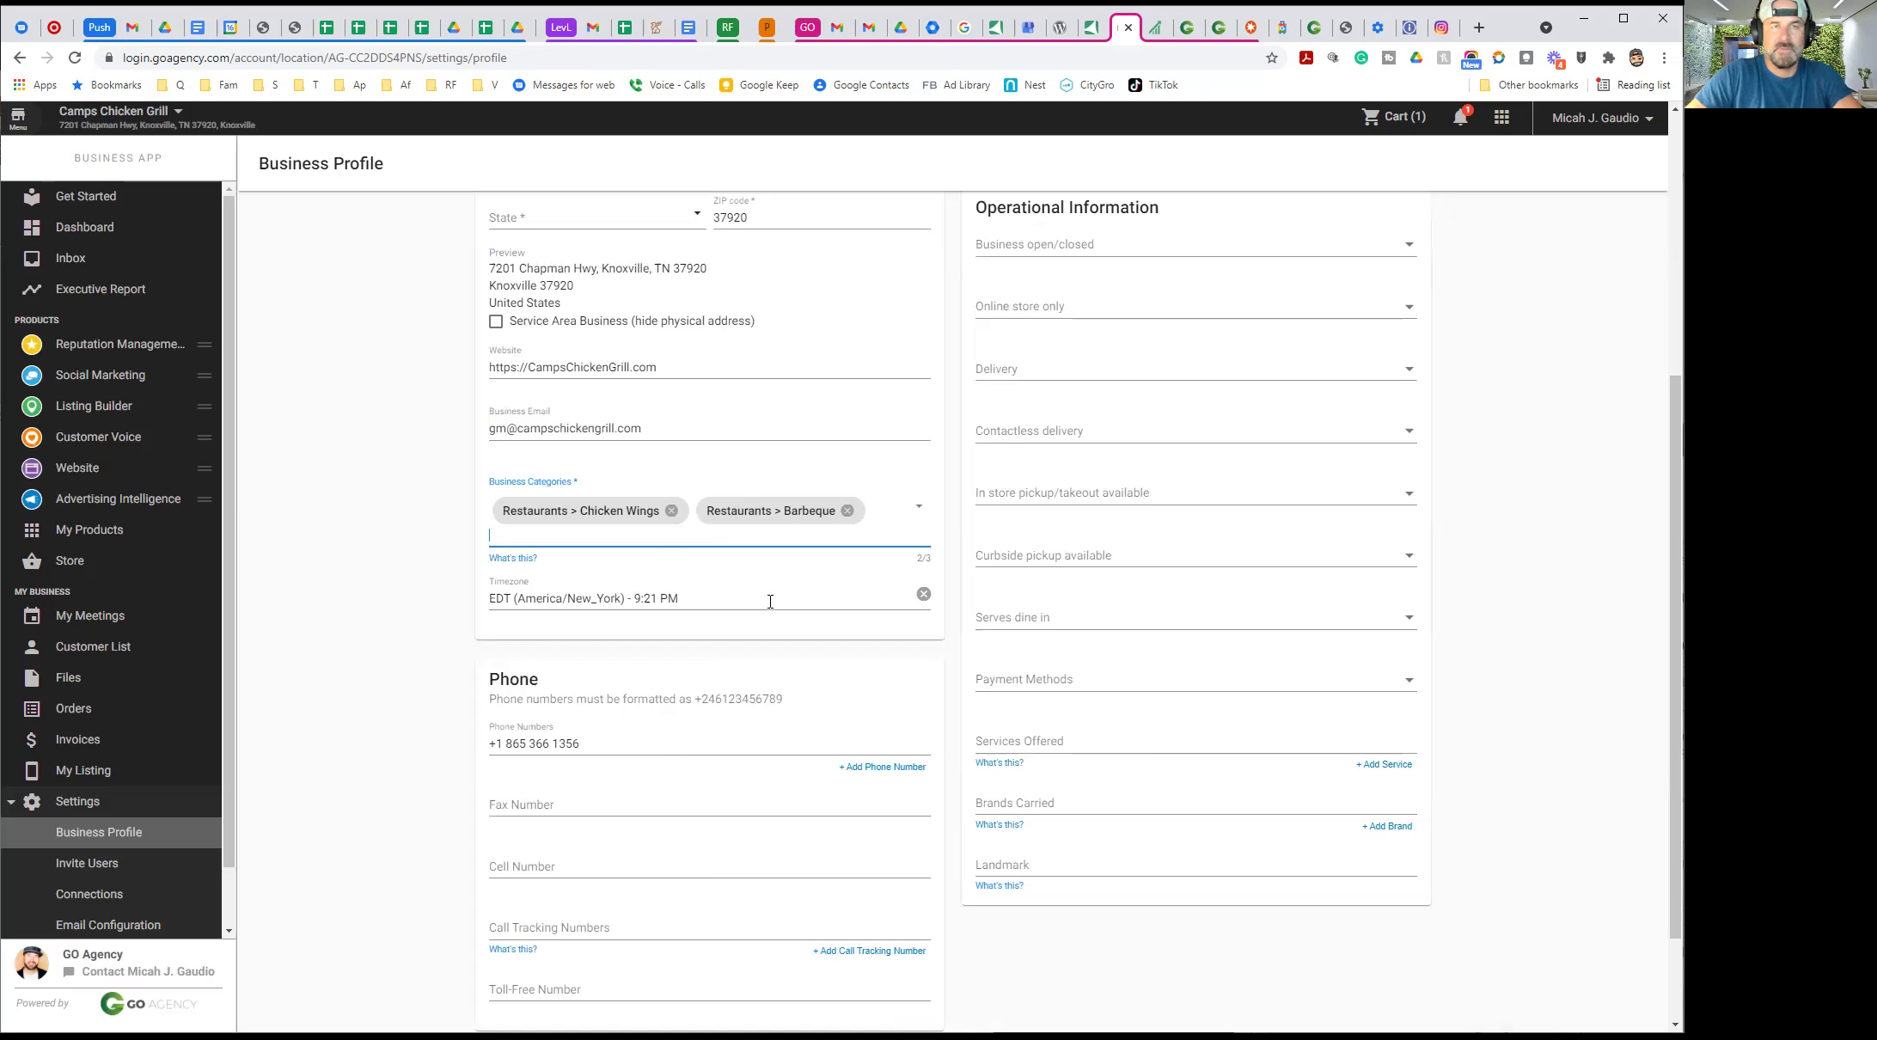
Add Restaurants > Southern as the third category and save the profile
type("chick")
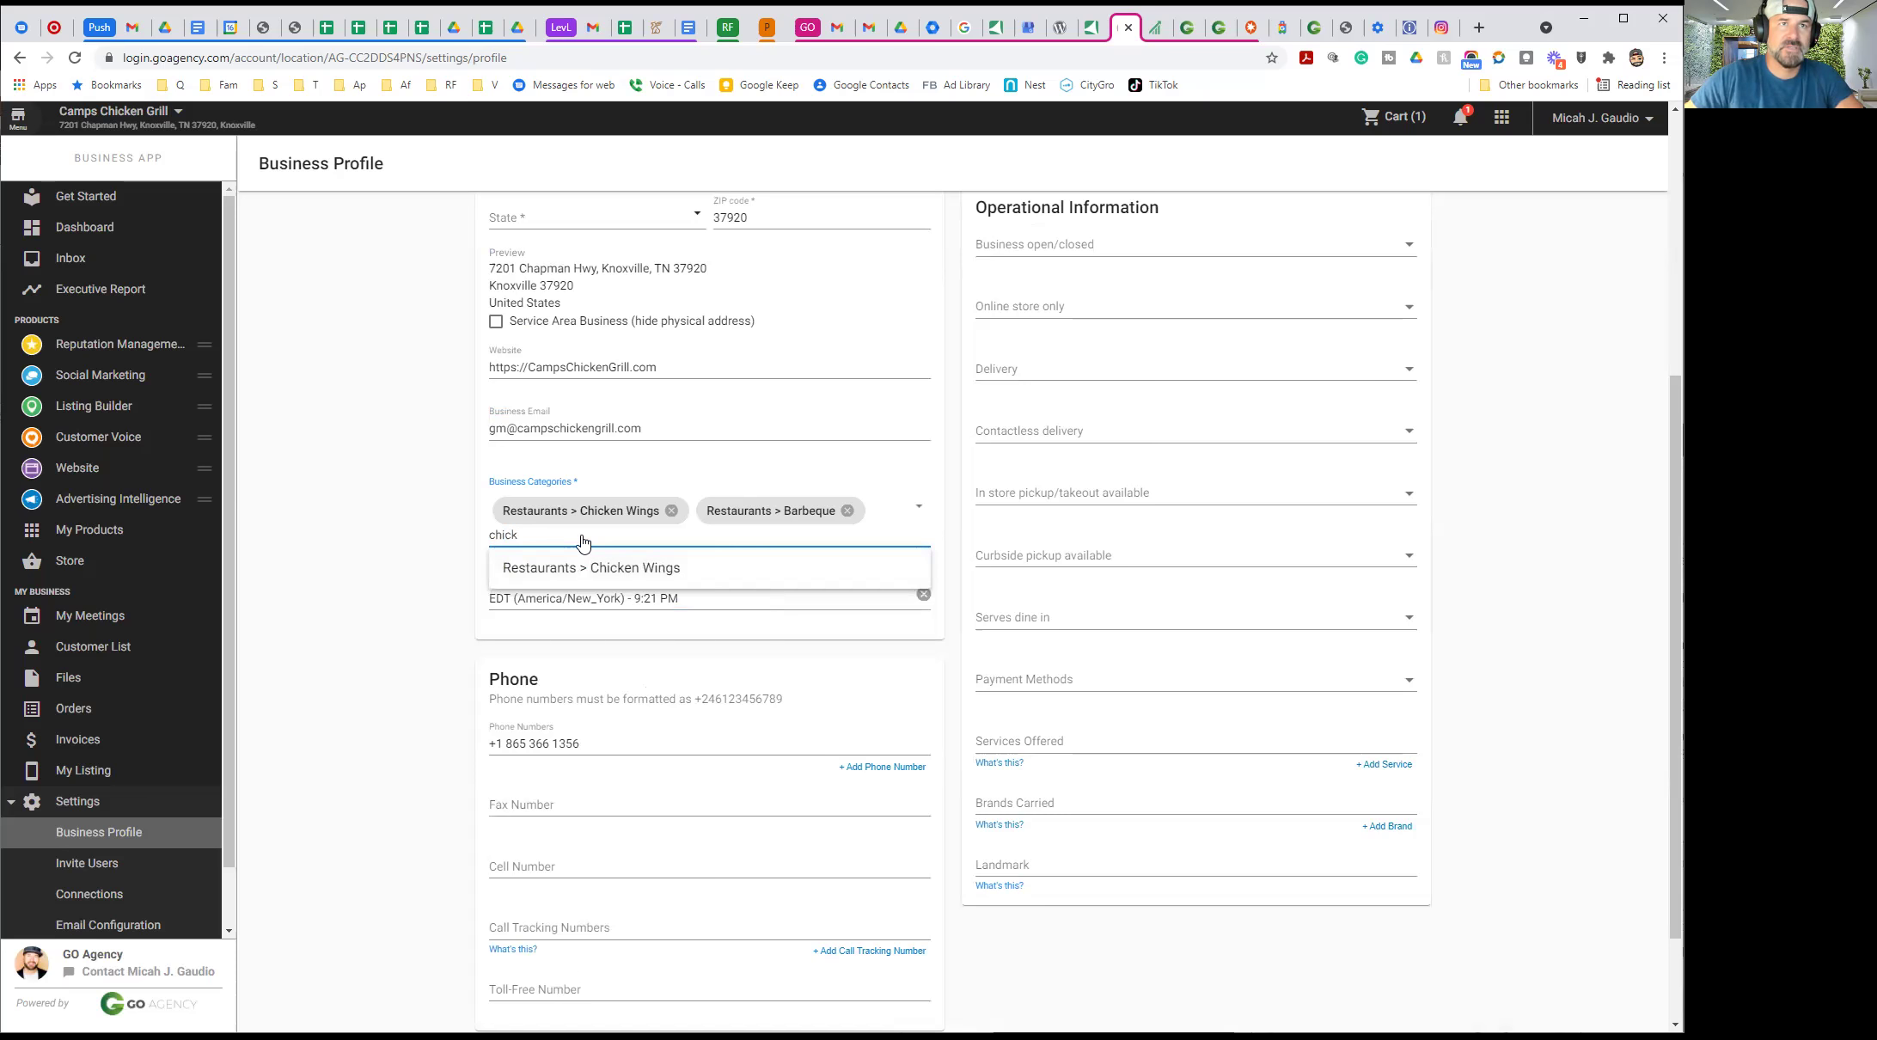
key("BackSpace")
key("BackSpace")
key("BackSpace")
key("BackSpace")
key("BackSpace")
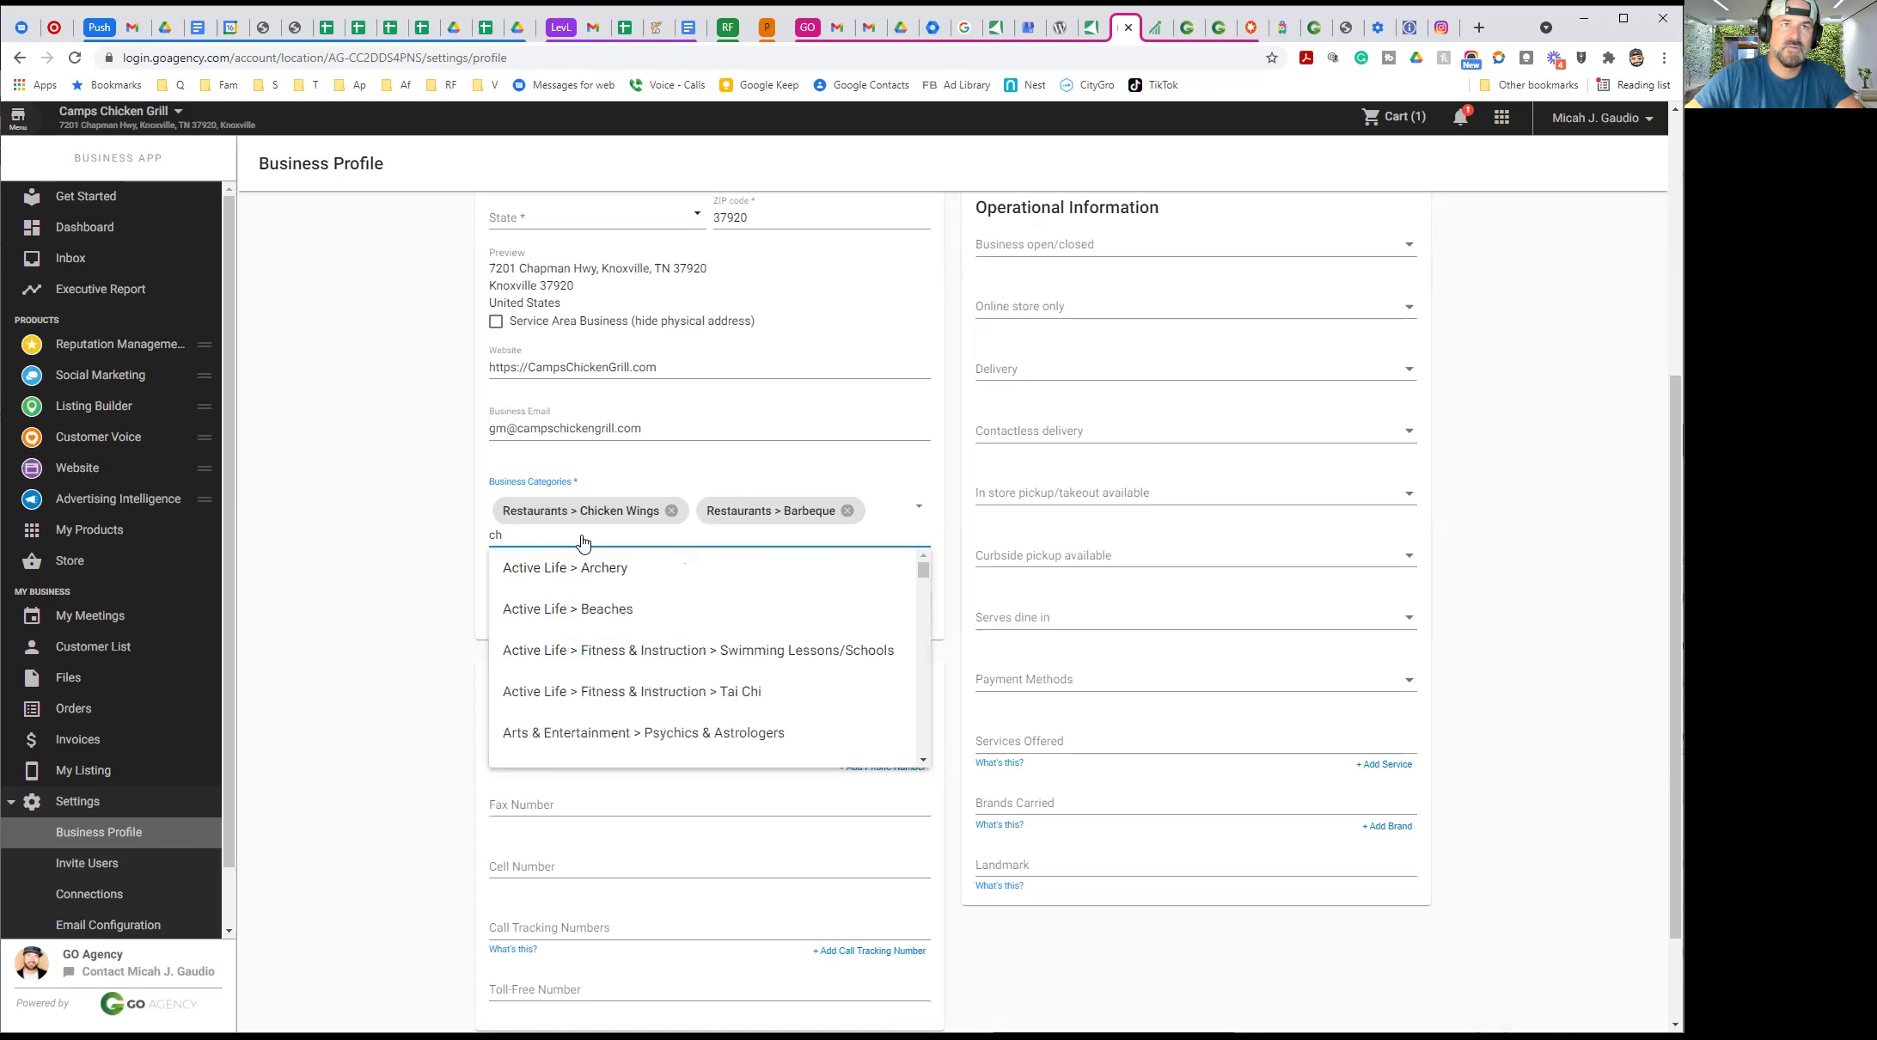
type("souther")
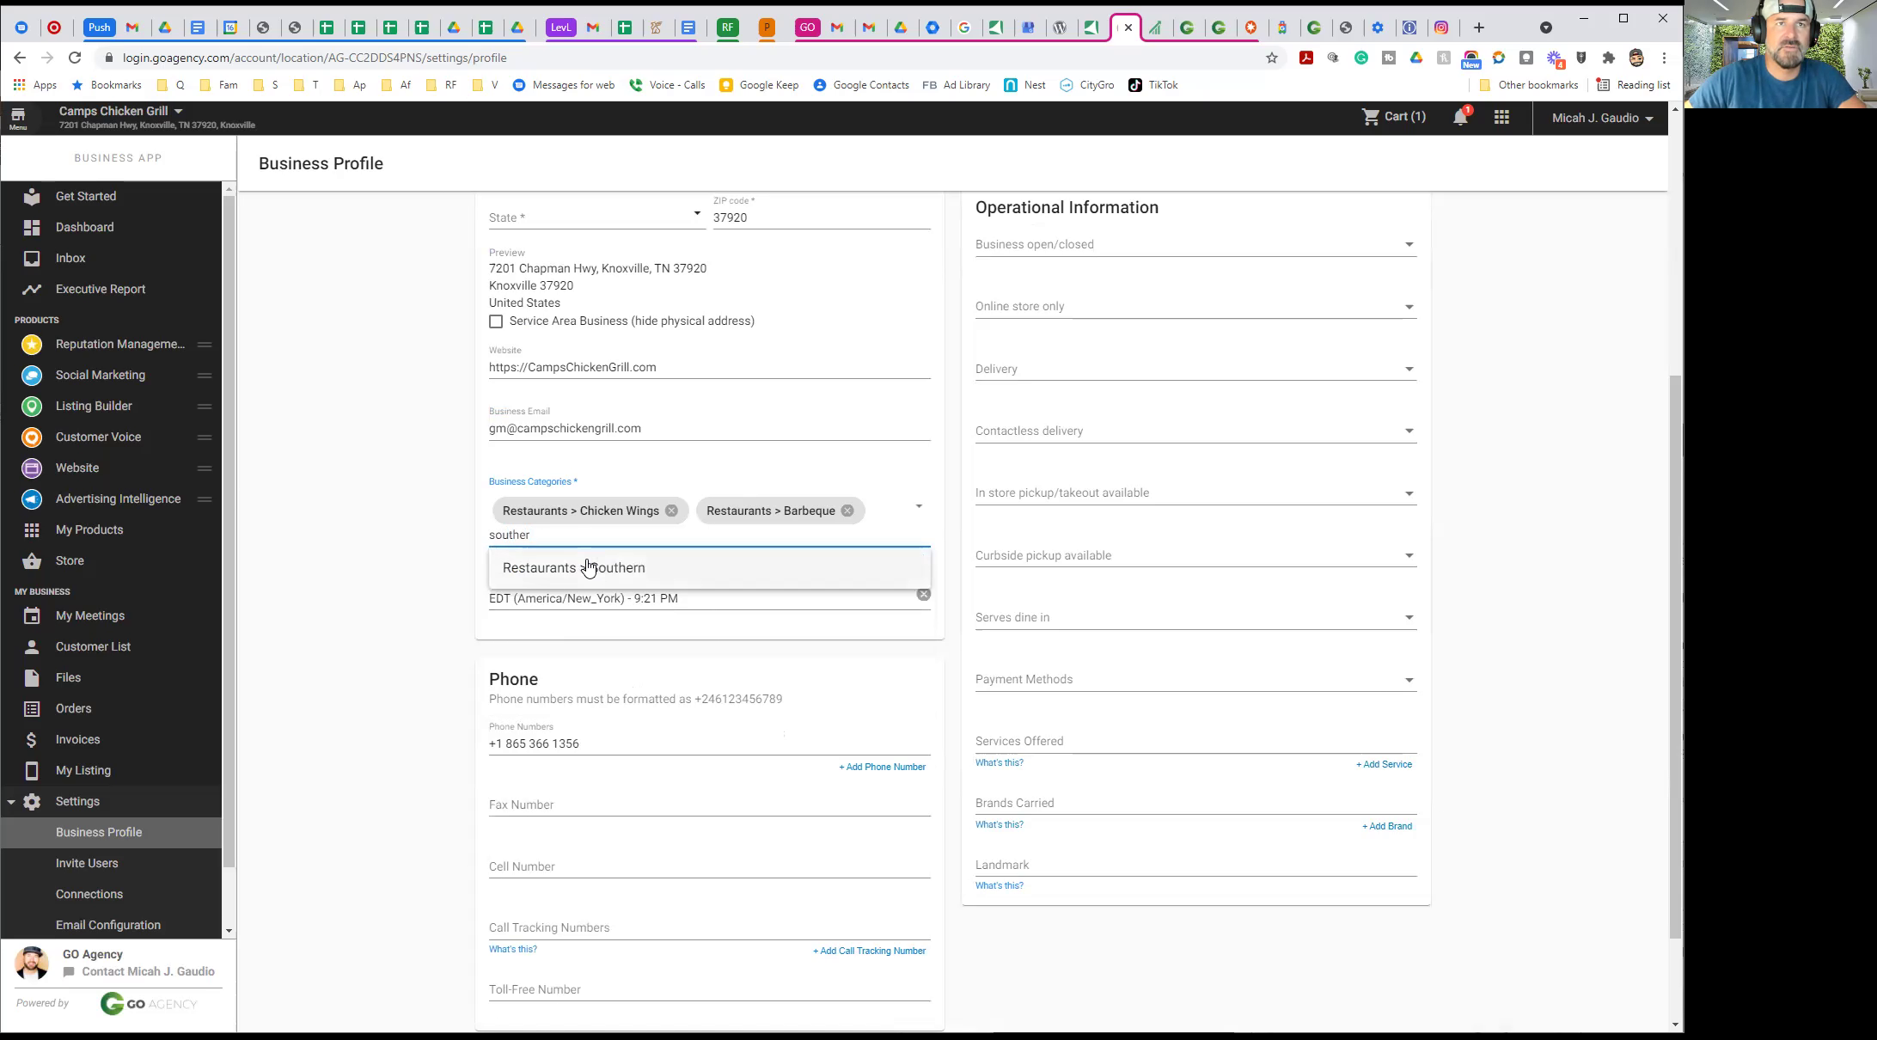
left_click(593, 567)
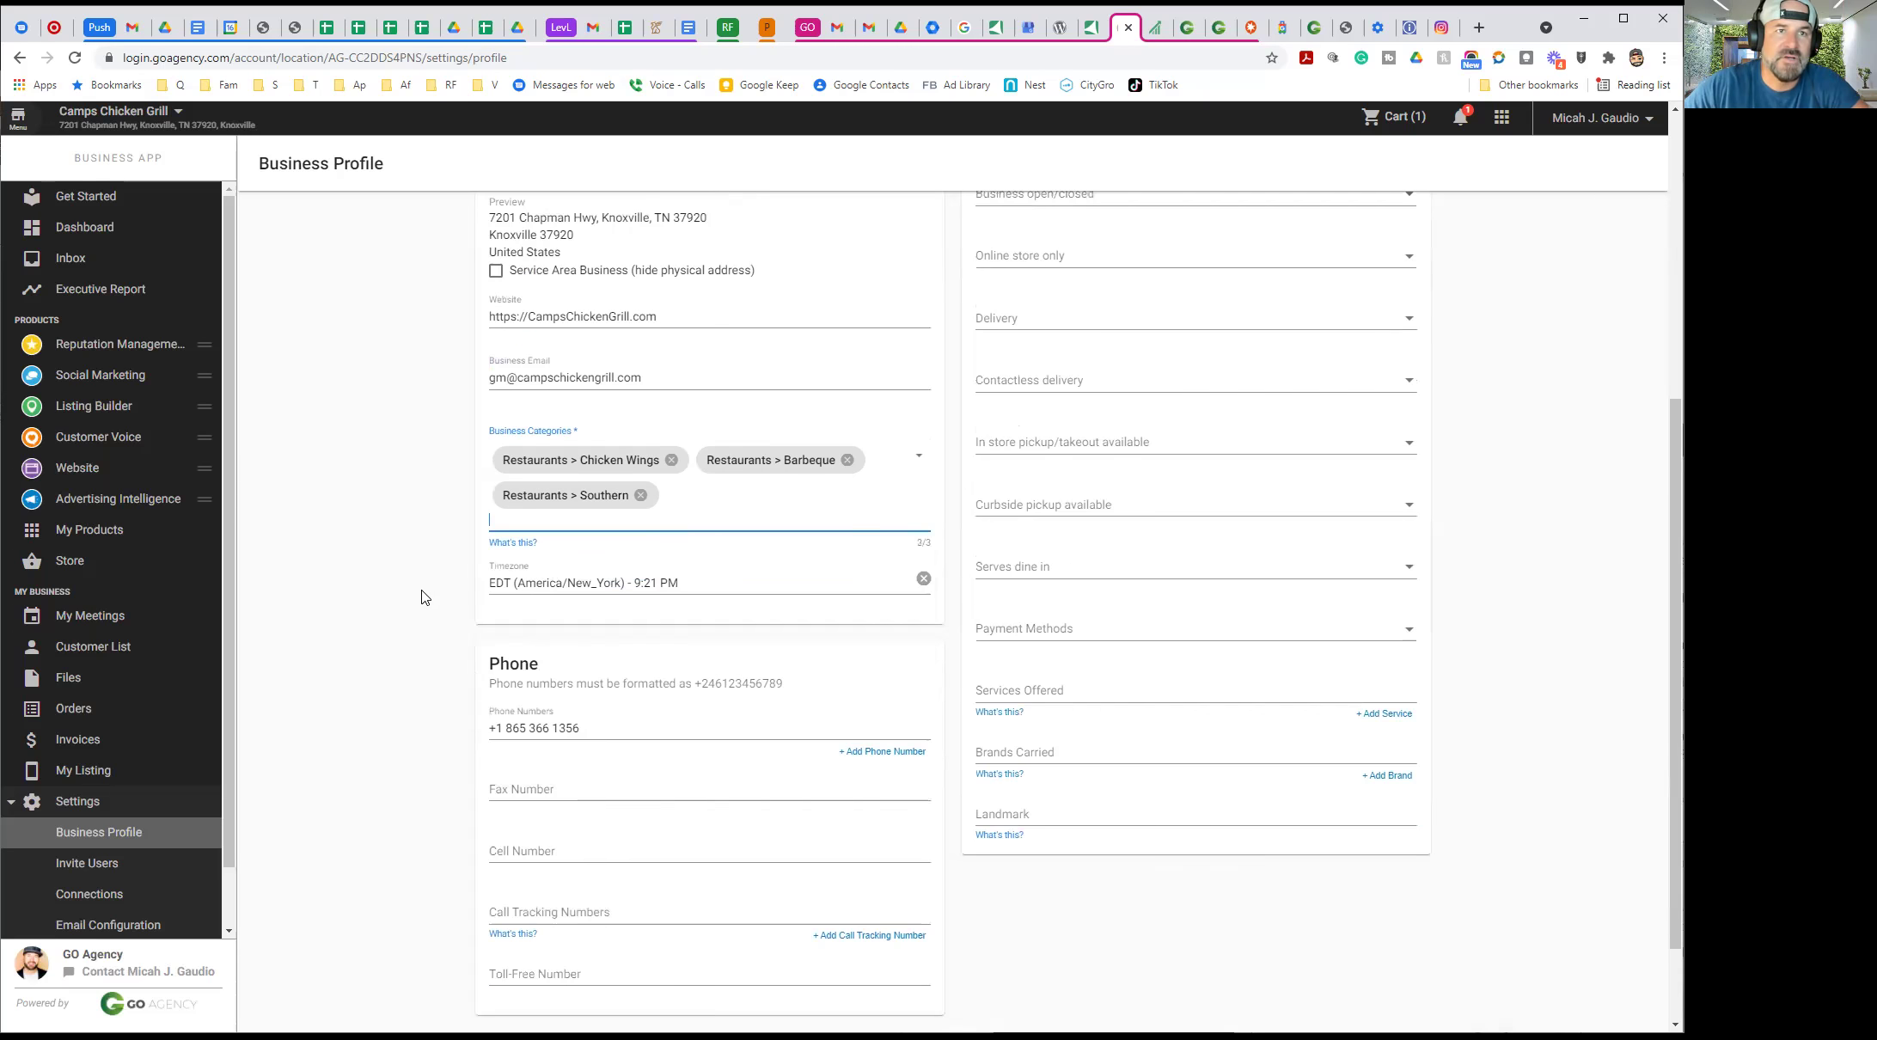
scroll(418, 593, "down", 2)
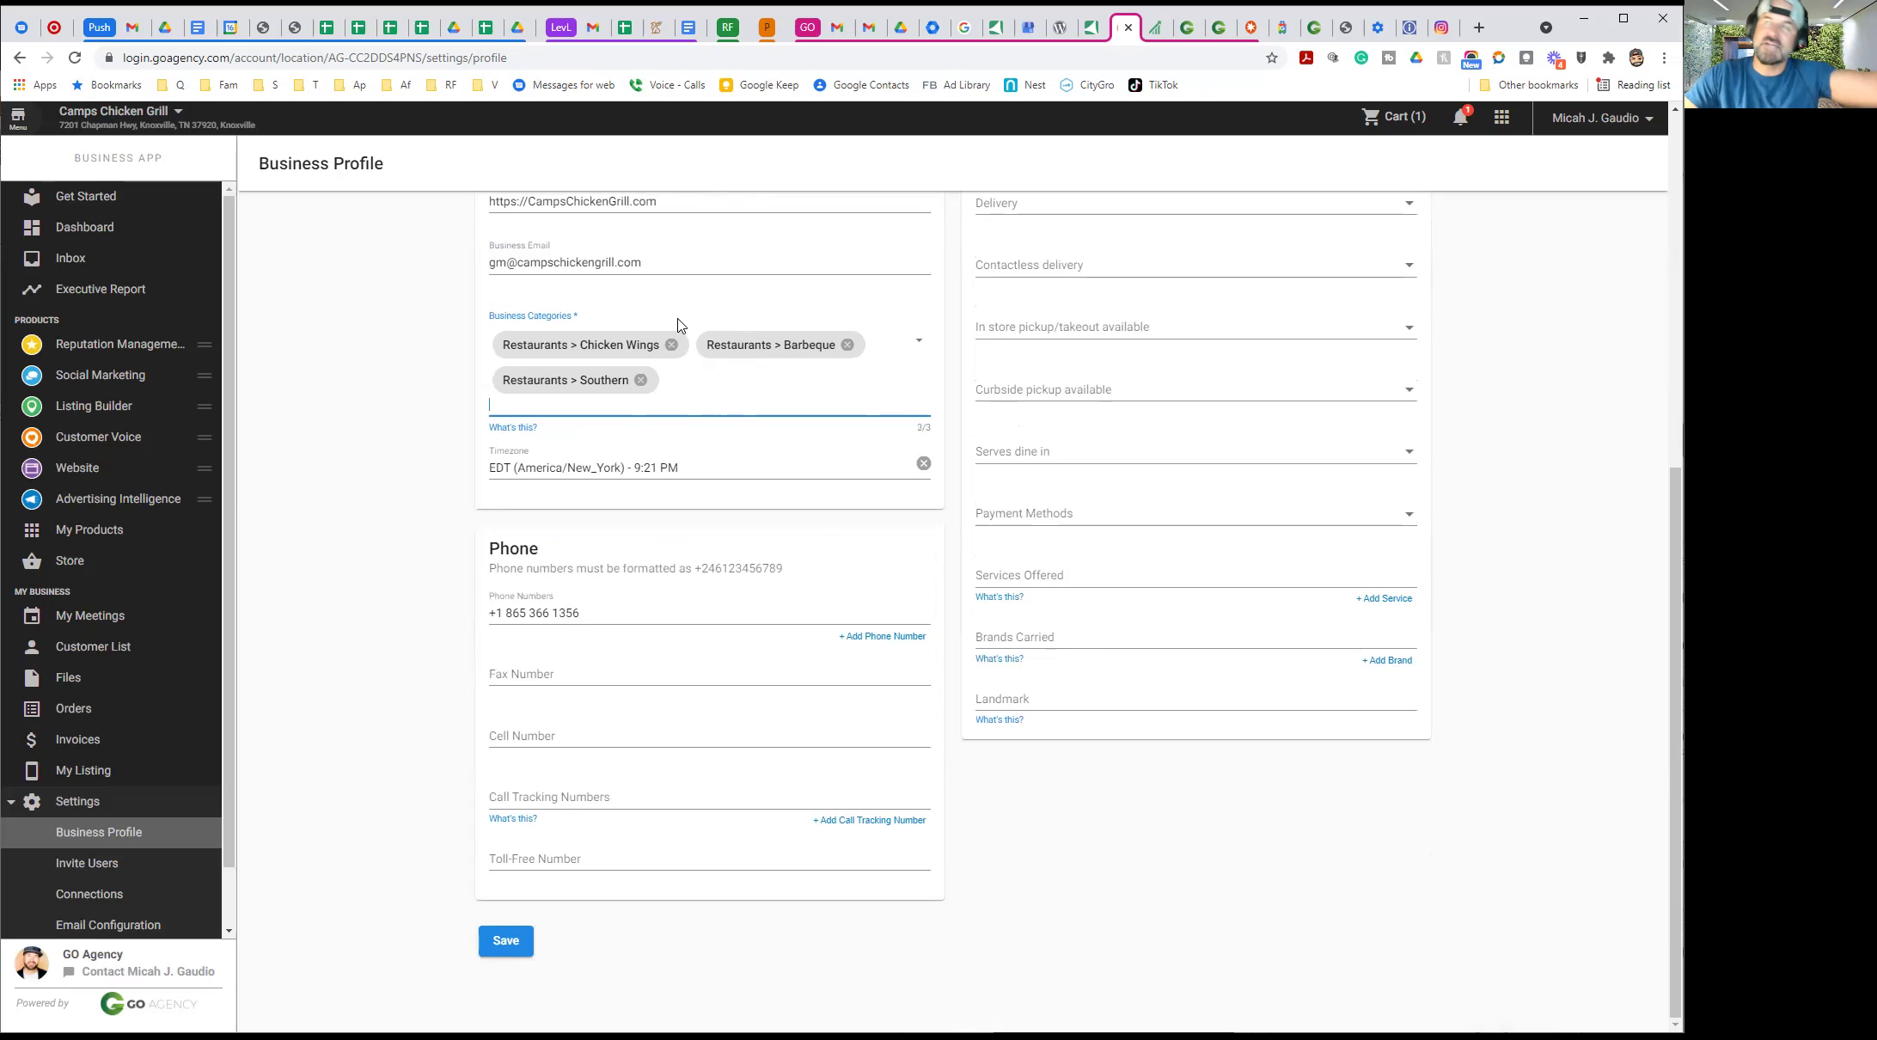
scroll(1202, 474, "up", 7)
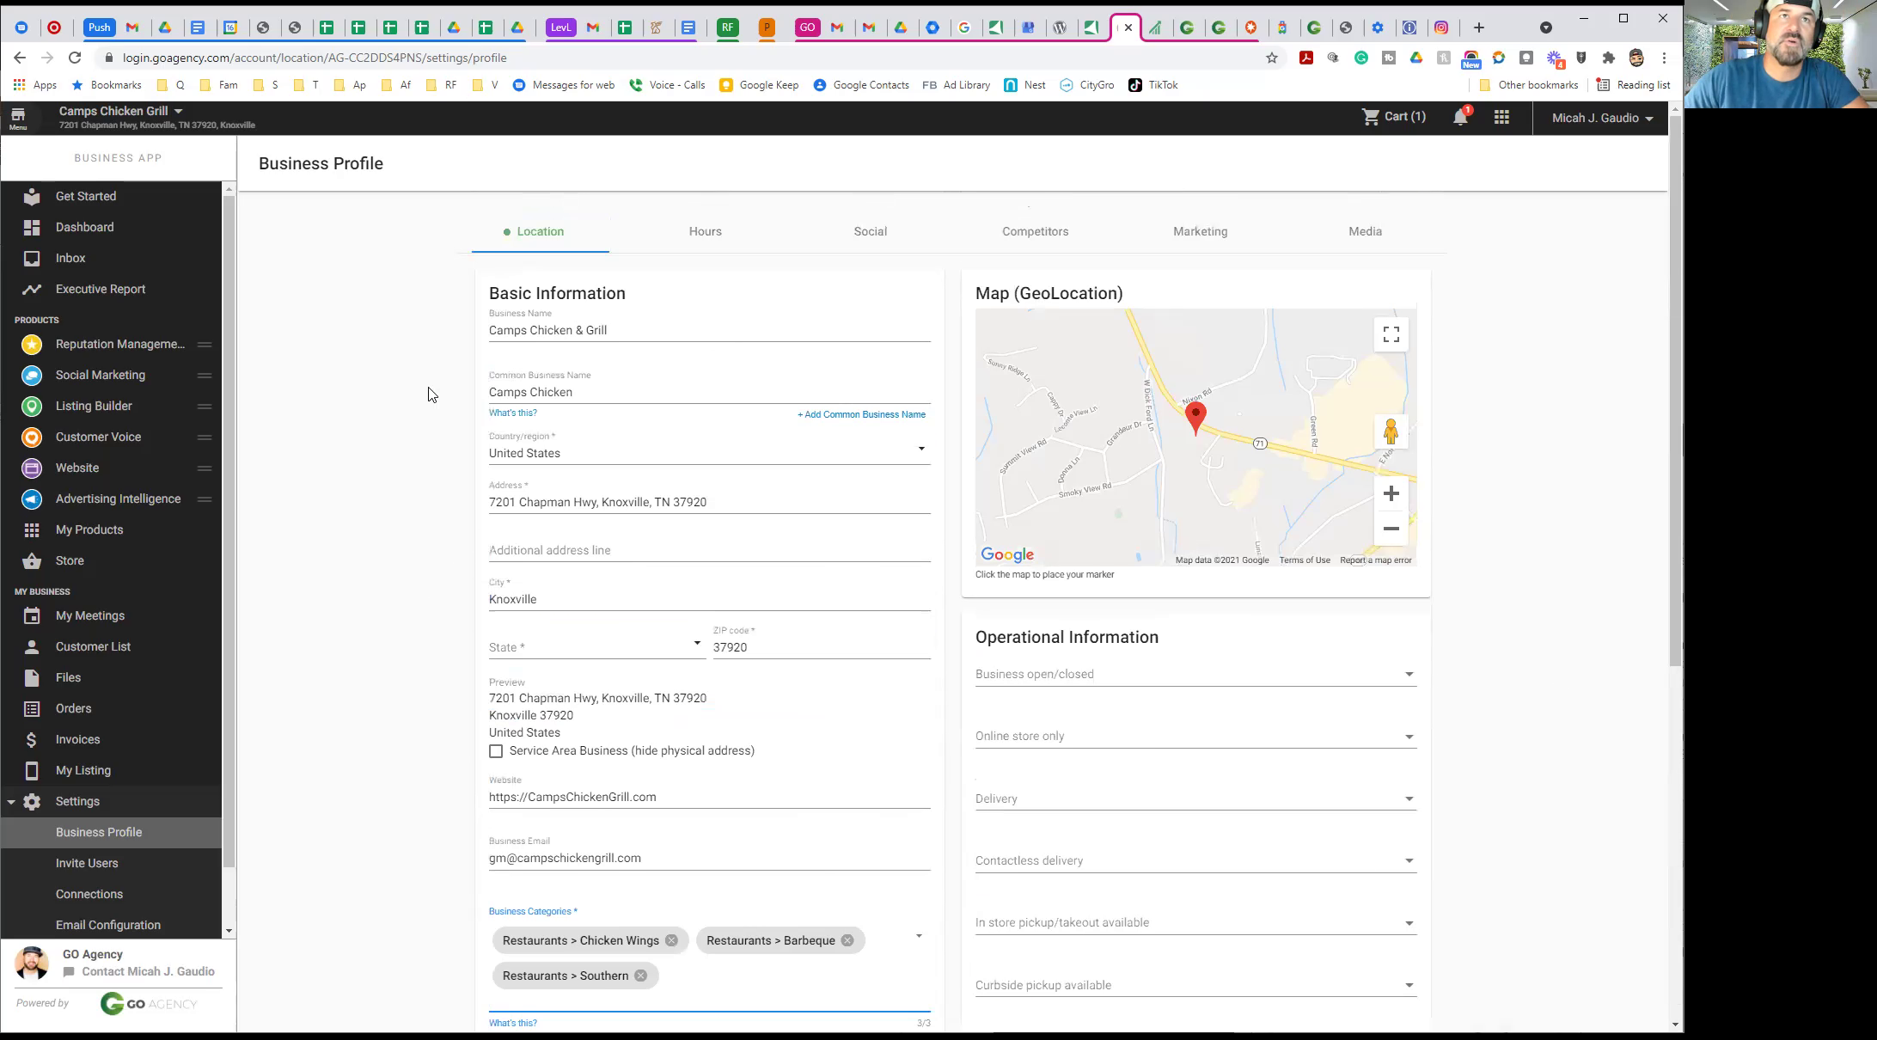
scroll(421, 481, "down", 7)
left_click(507, 945)
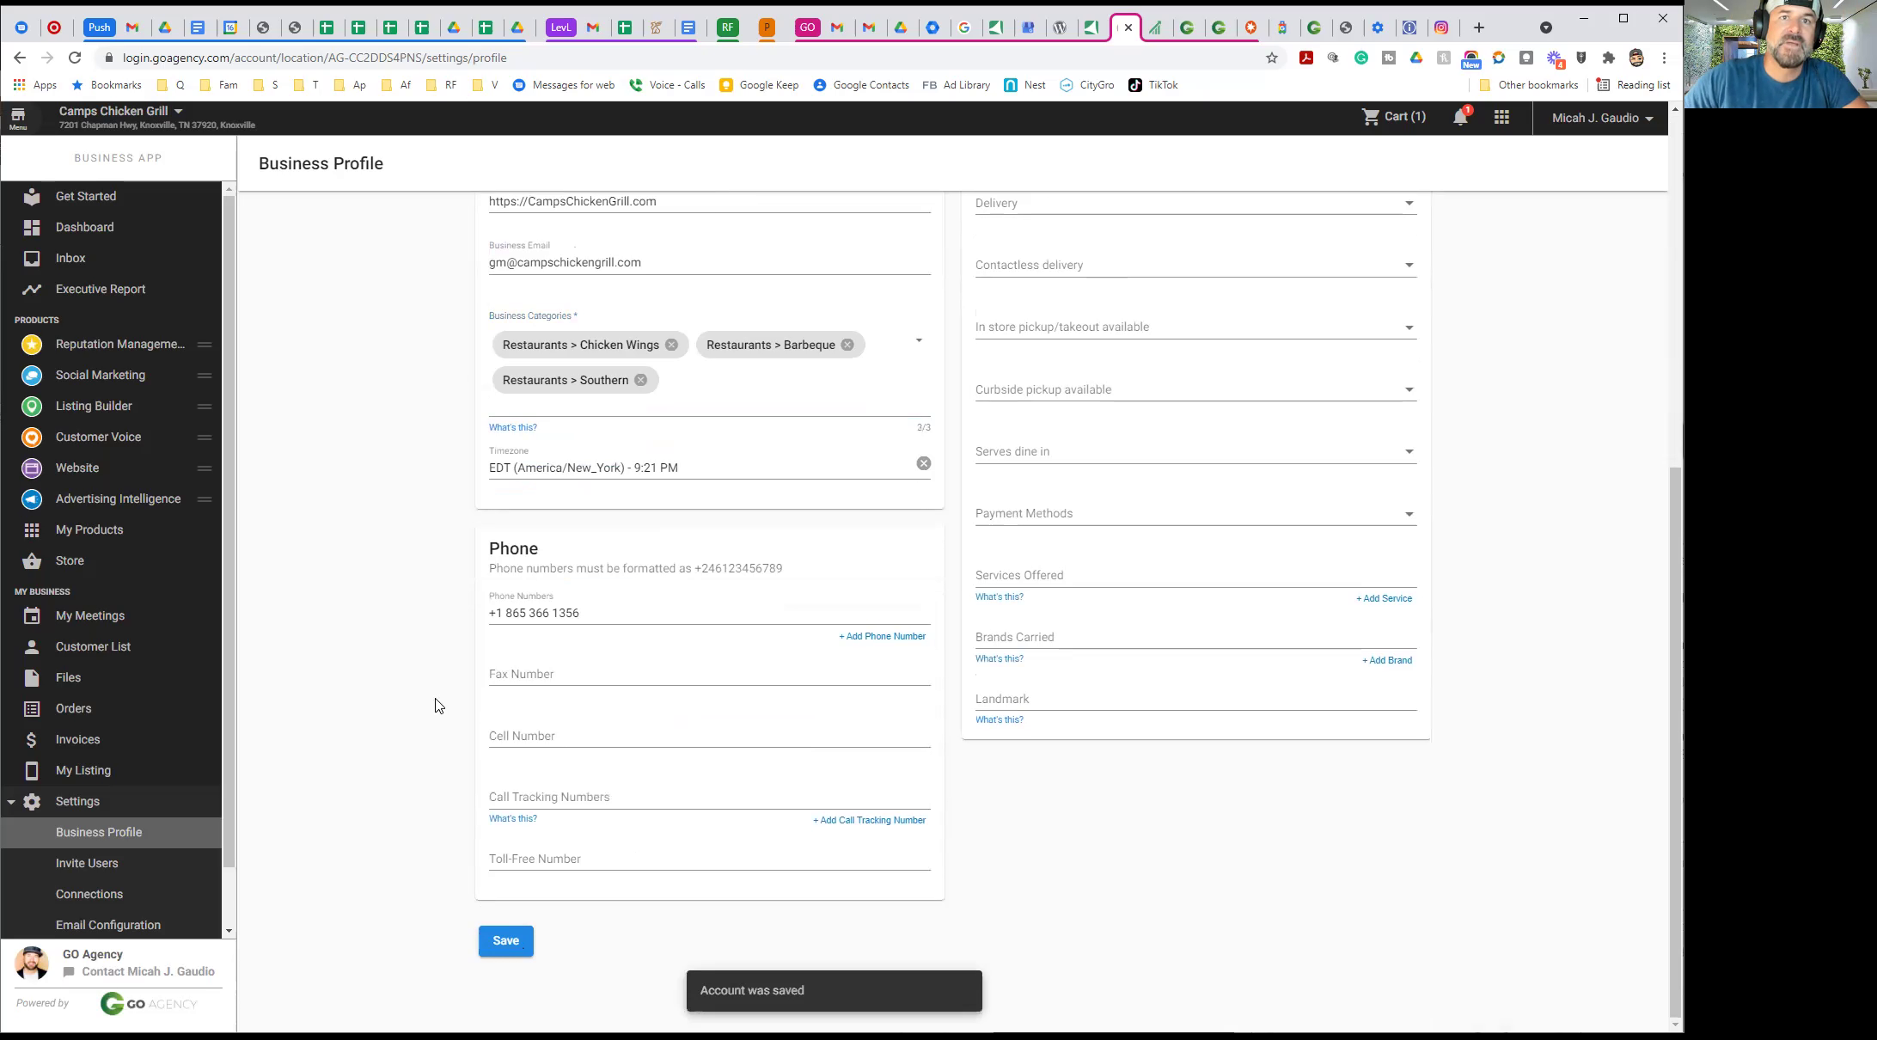
scroll(435, 704, "up", 6)
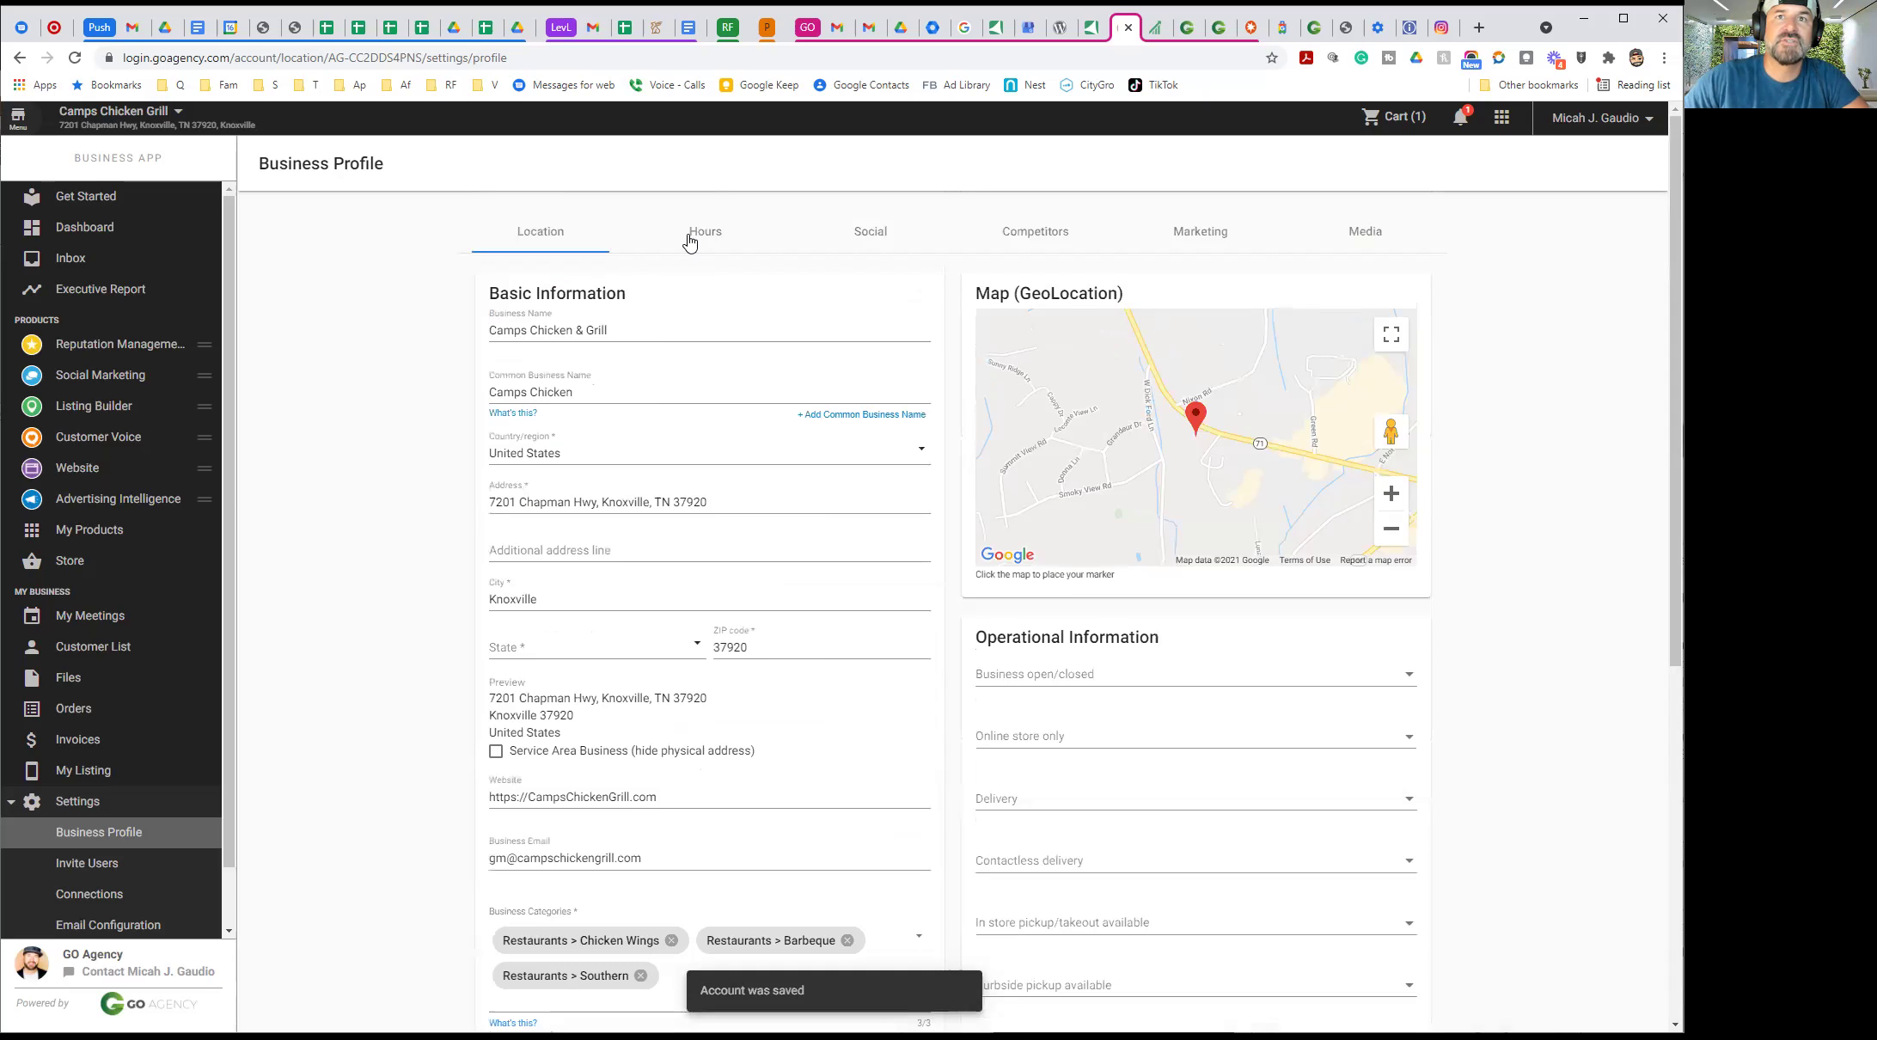
Set the business to Open, not online-only, with delivery and contactless delivery both No
left_click(1038, 680)
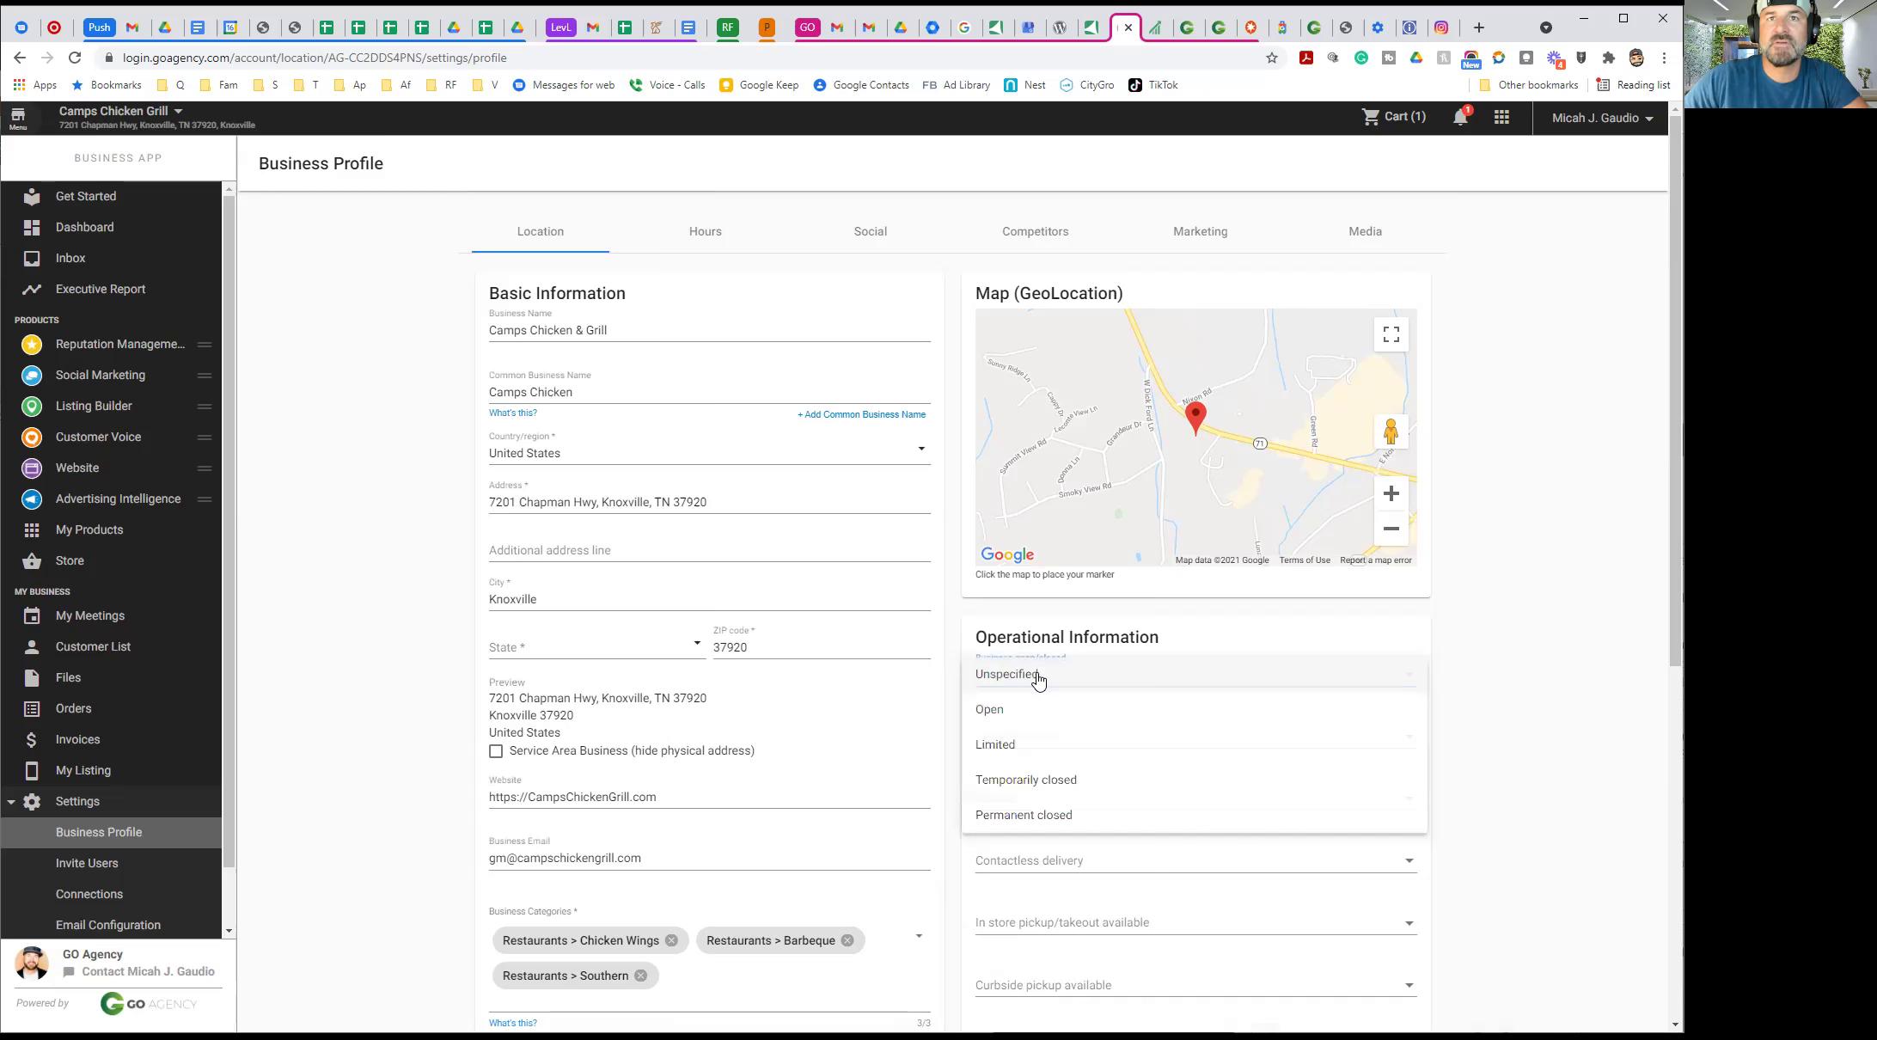
left_click(1013, 722)
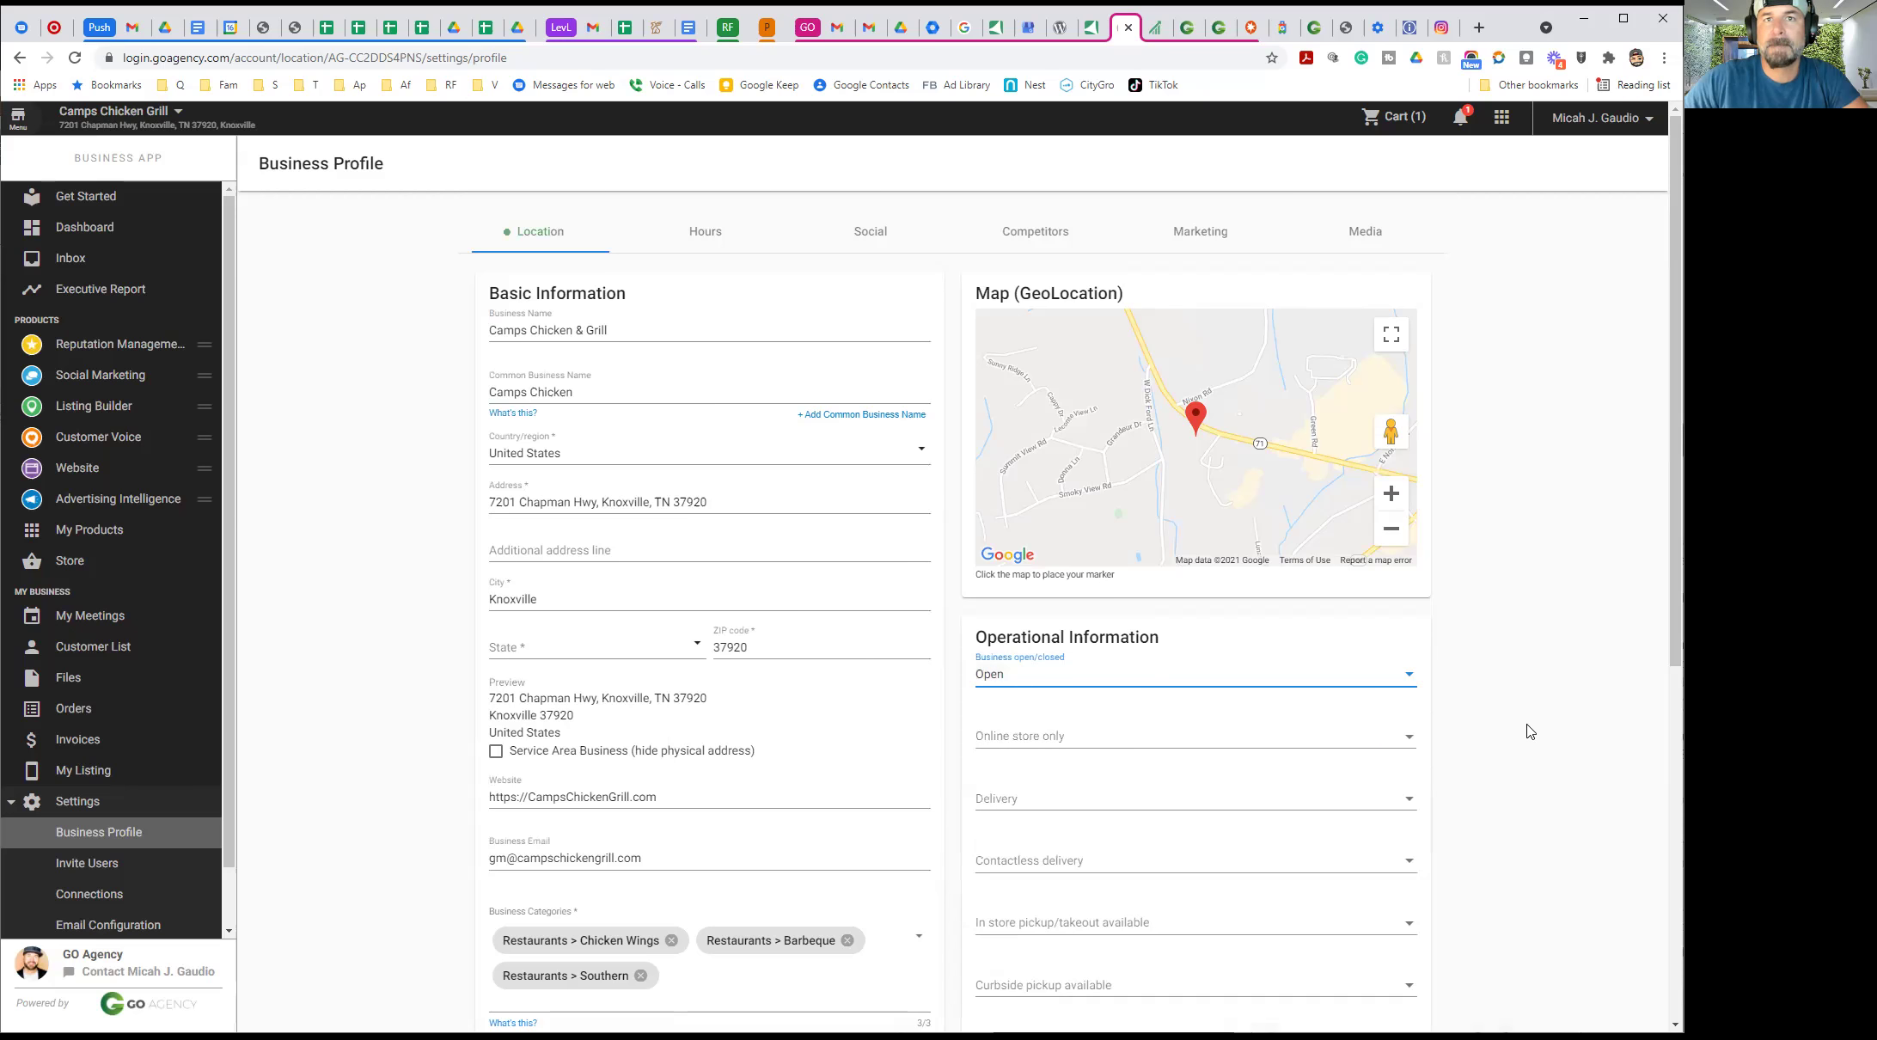
scroll(1526, 728, "down", 3)
left_click(1138, 483)
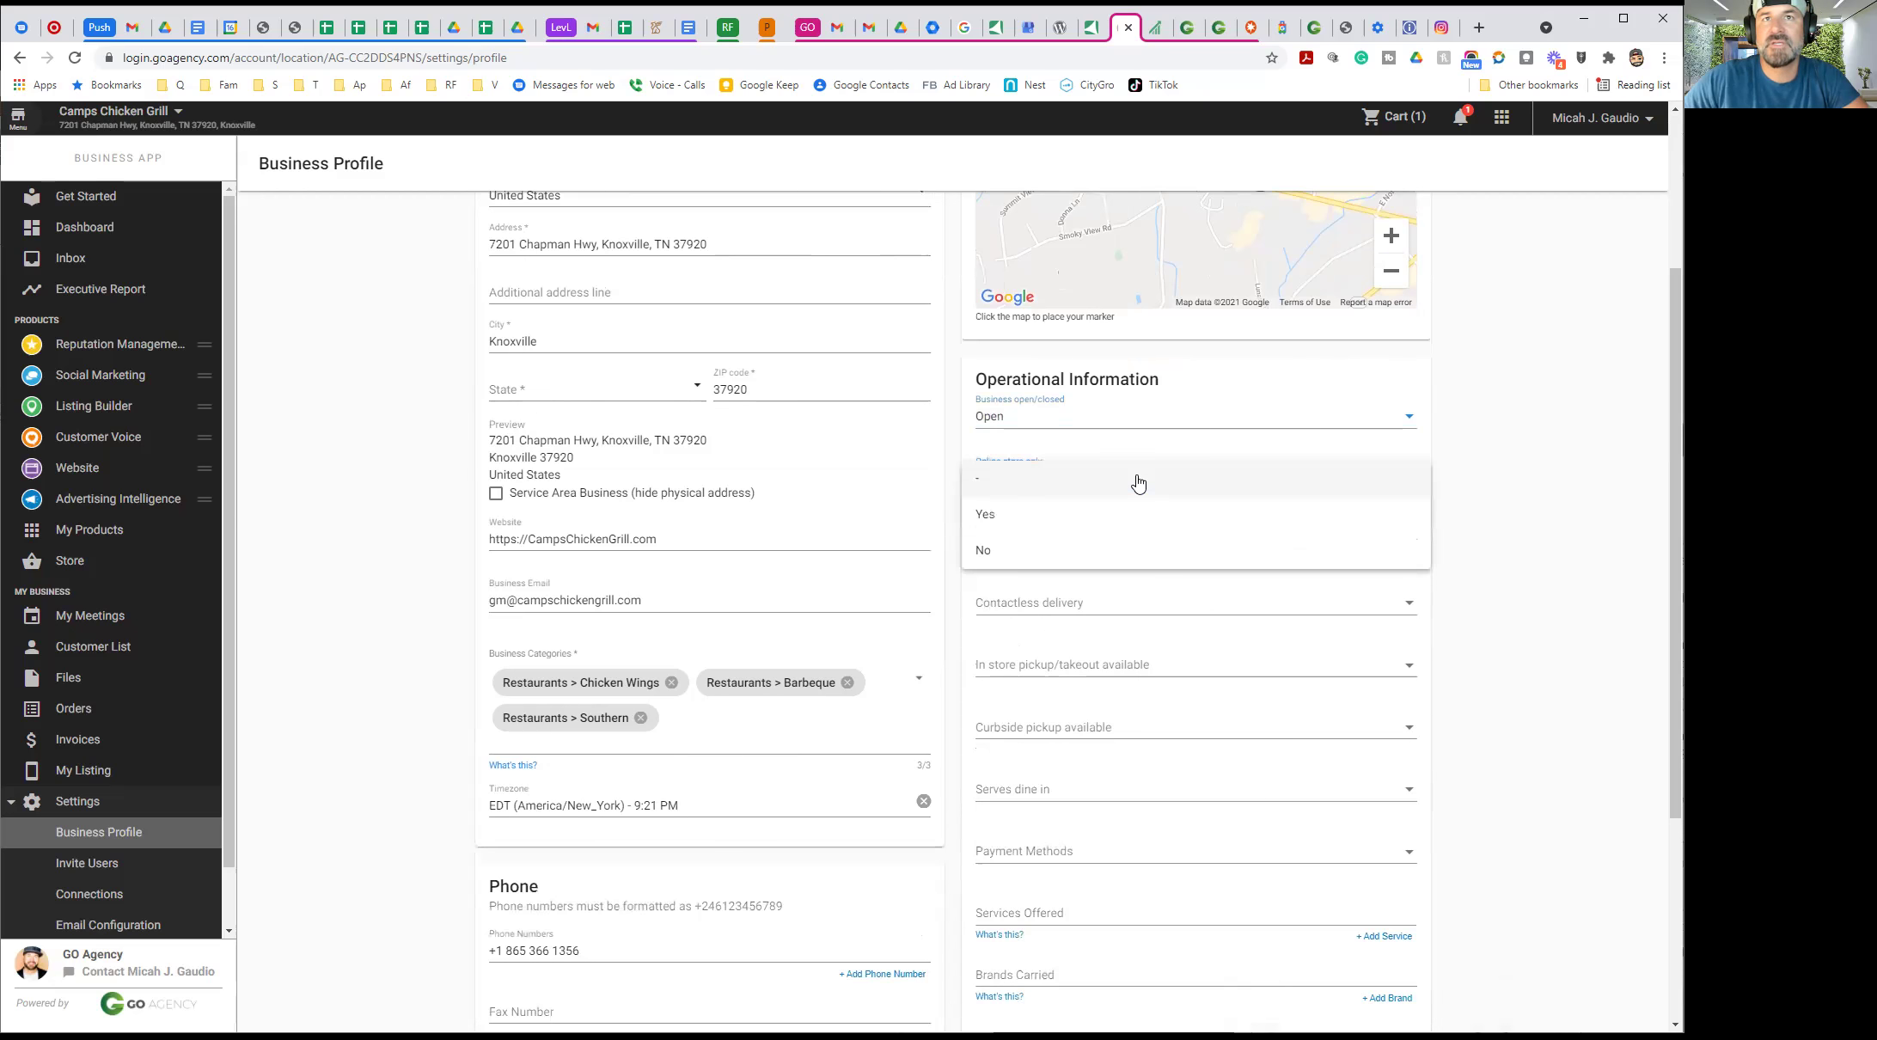
left_click(1049, 550)
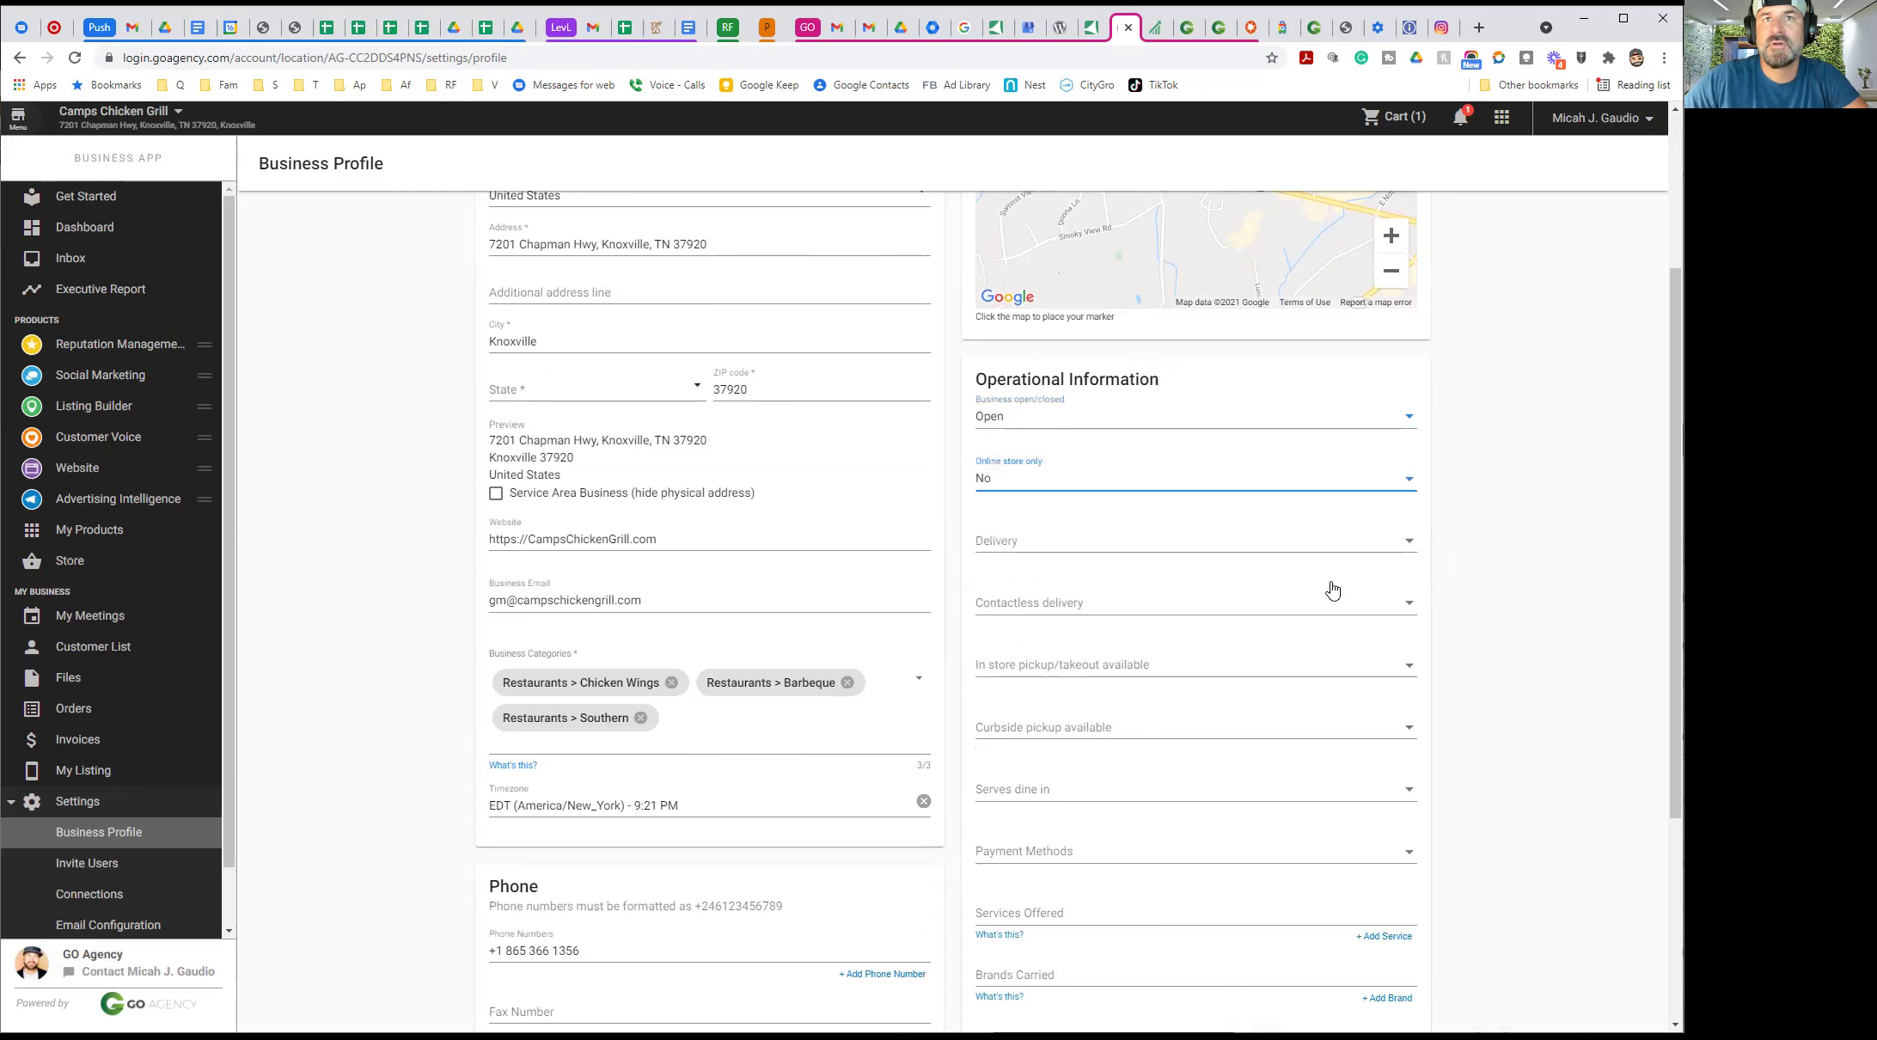
left_click(1193, 604)
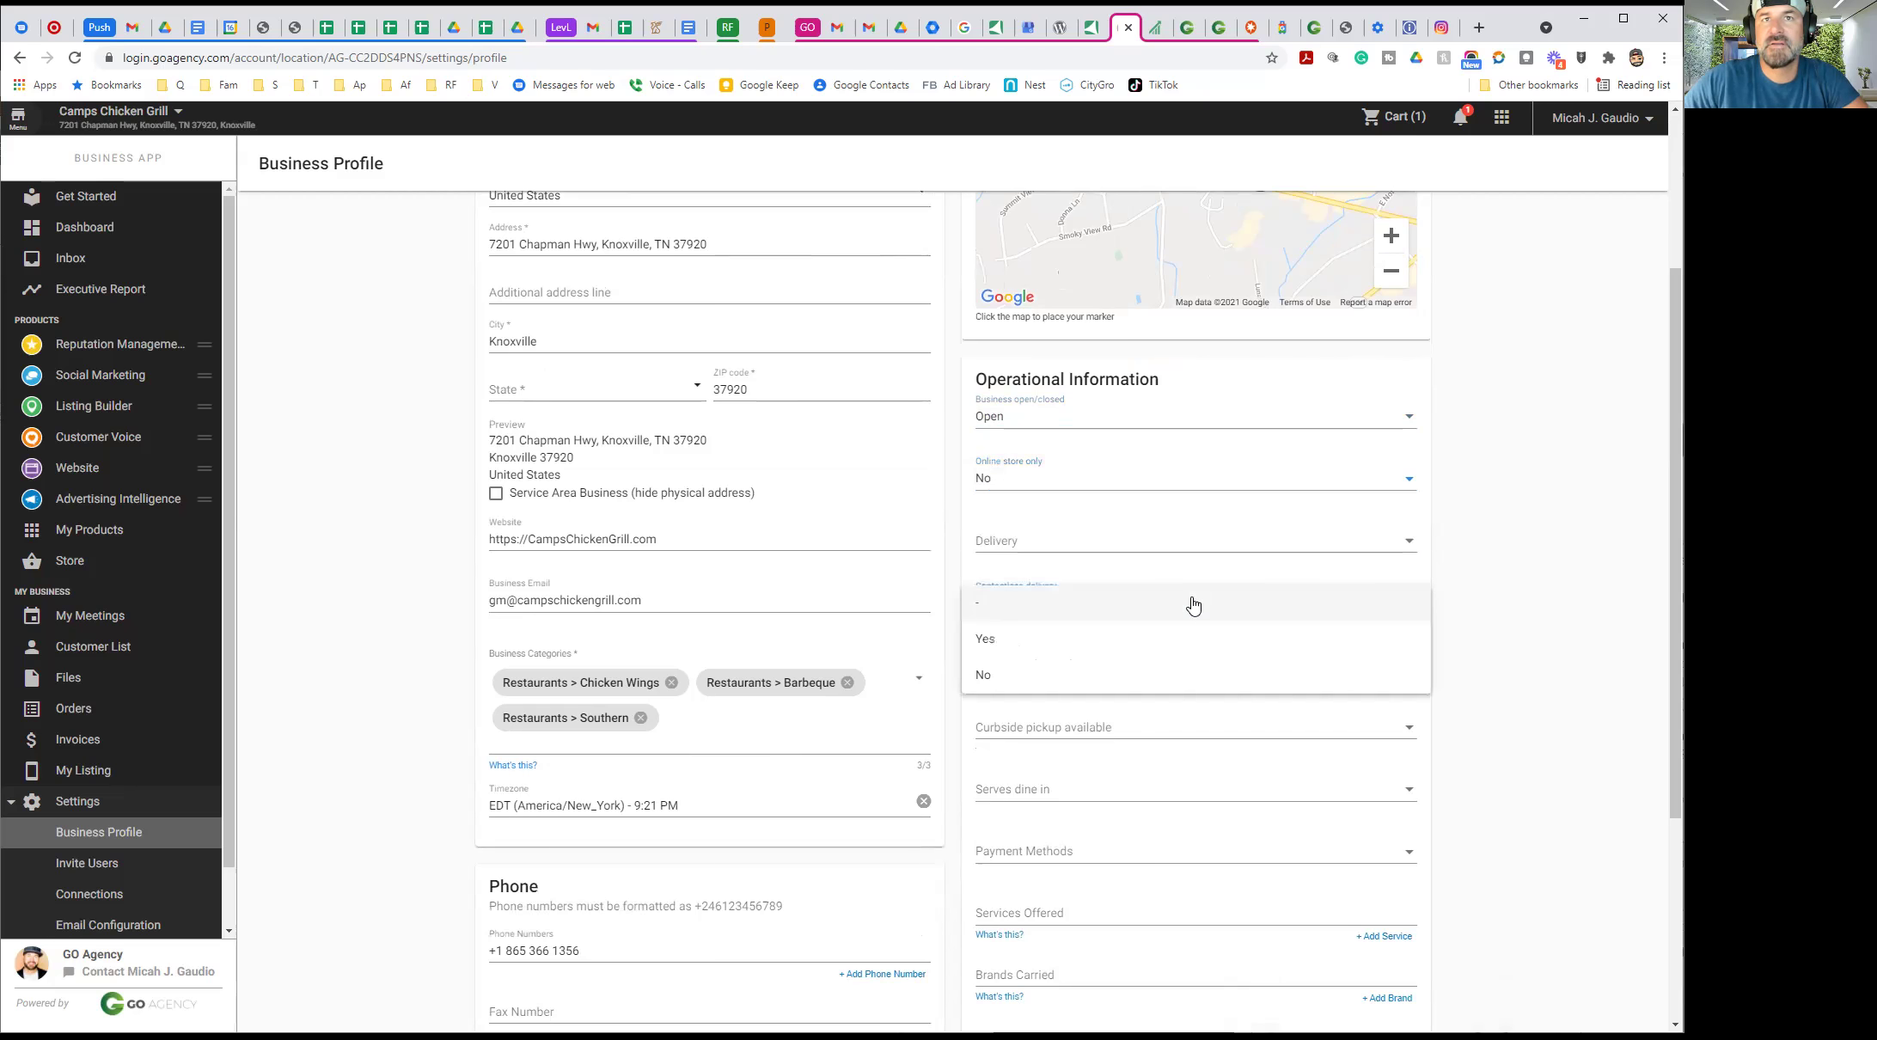
left_click(1043, 675)
left_click(1105, 541)
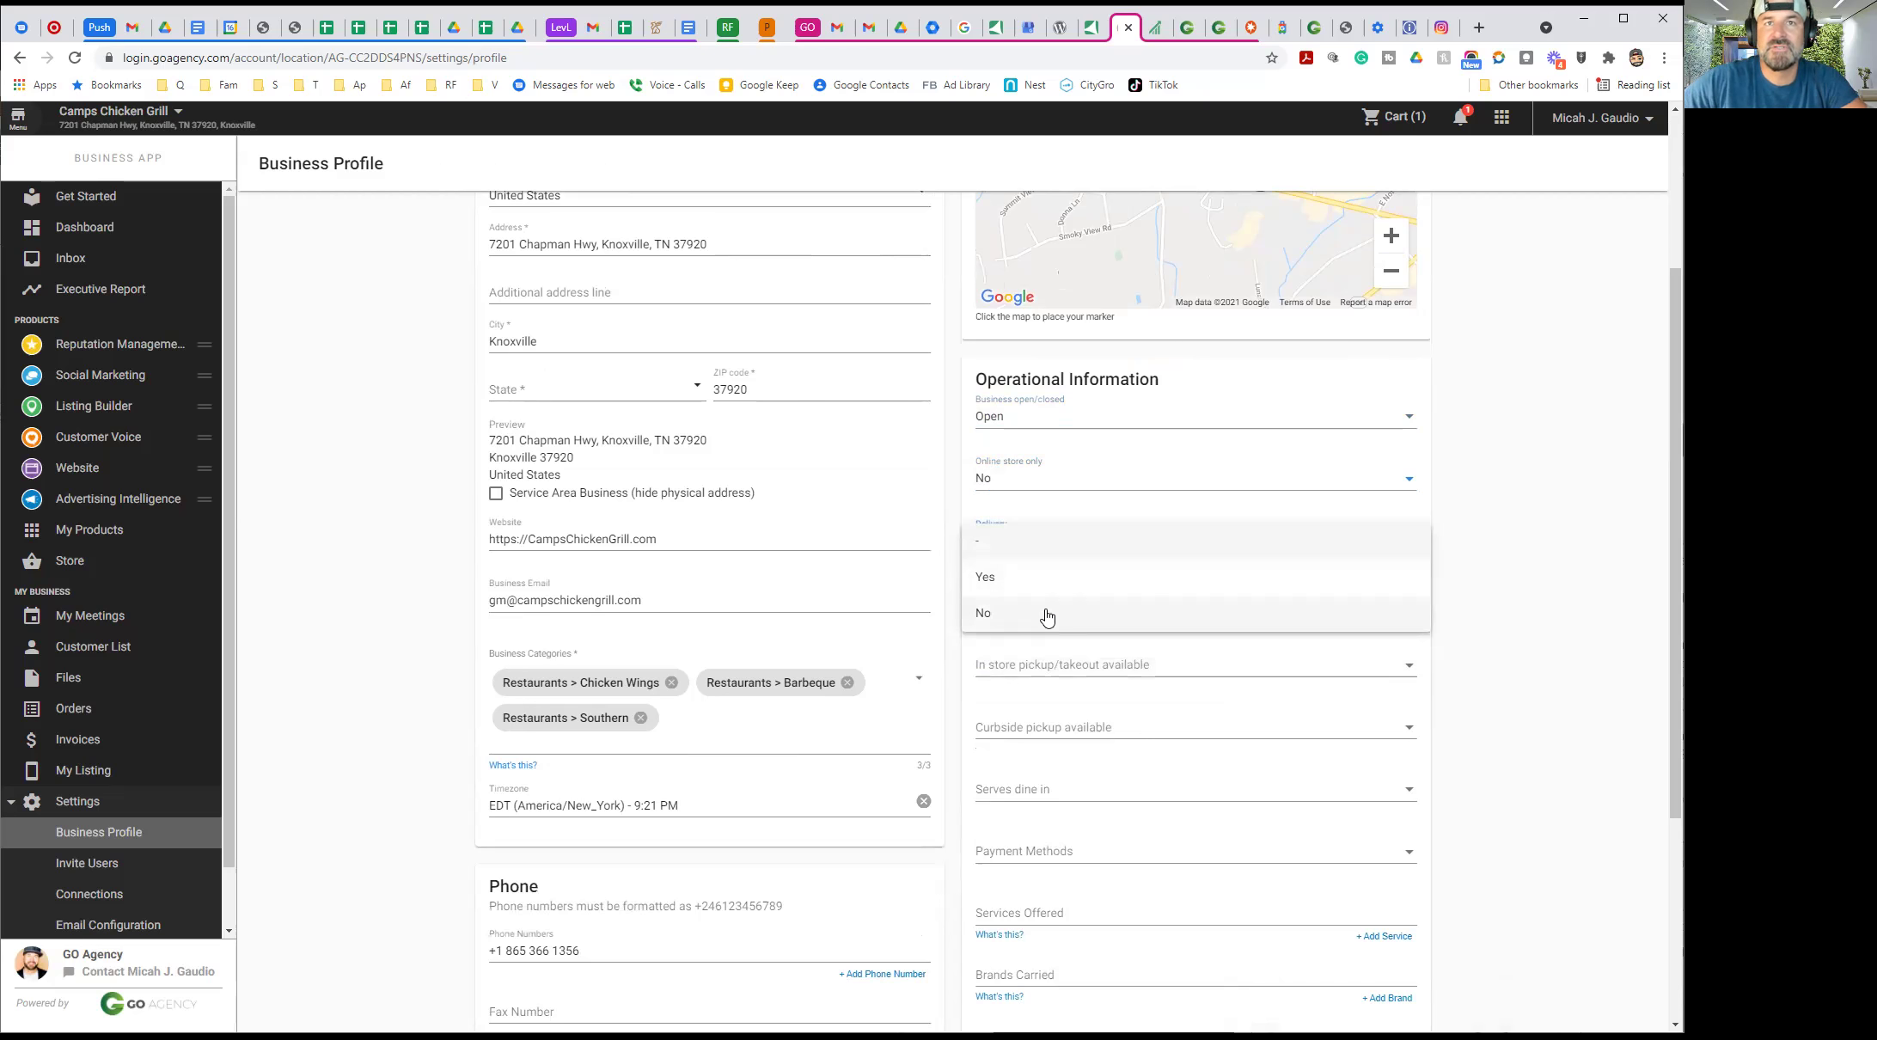
left_click(1002, 615)
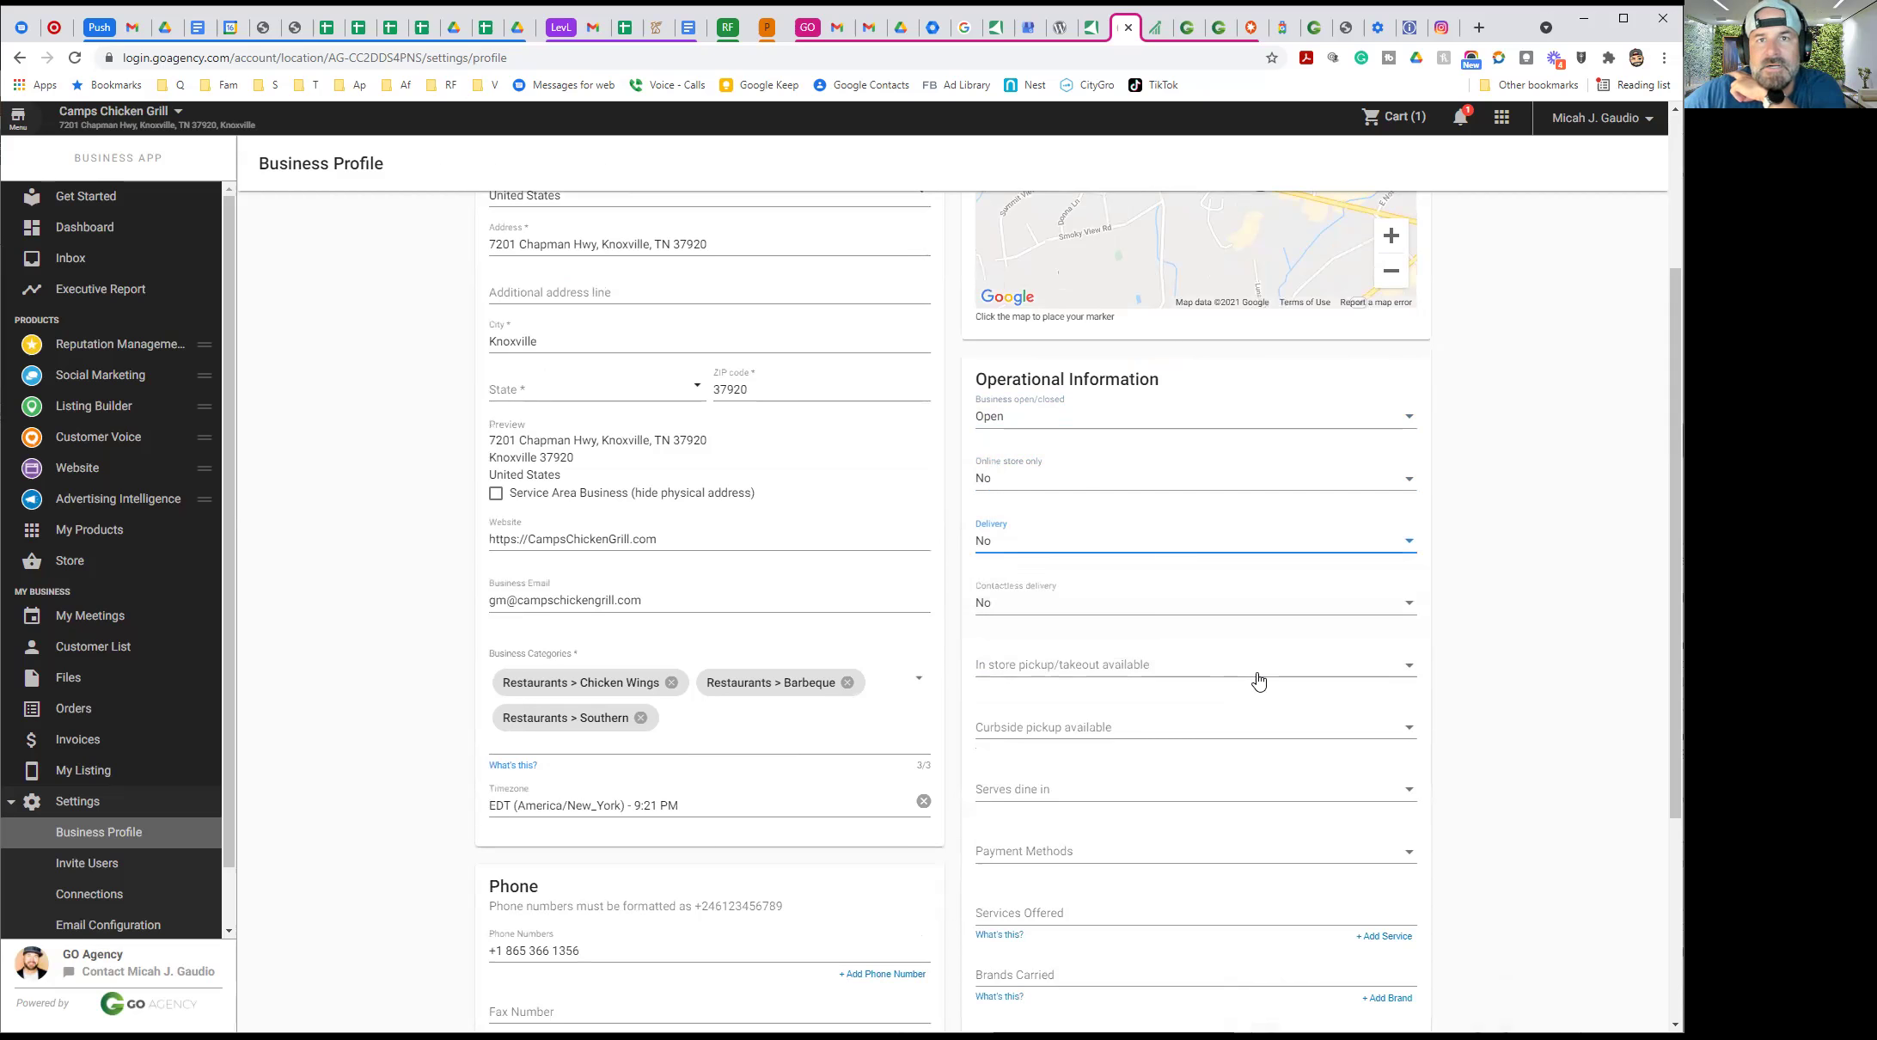
Set in-store pickup/takeout and curbside pickup to Yes
left_click(1147, 670)
left_click(1039, 701)
left_click(1153, 733)
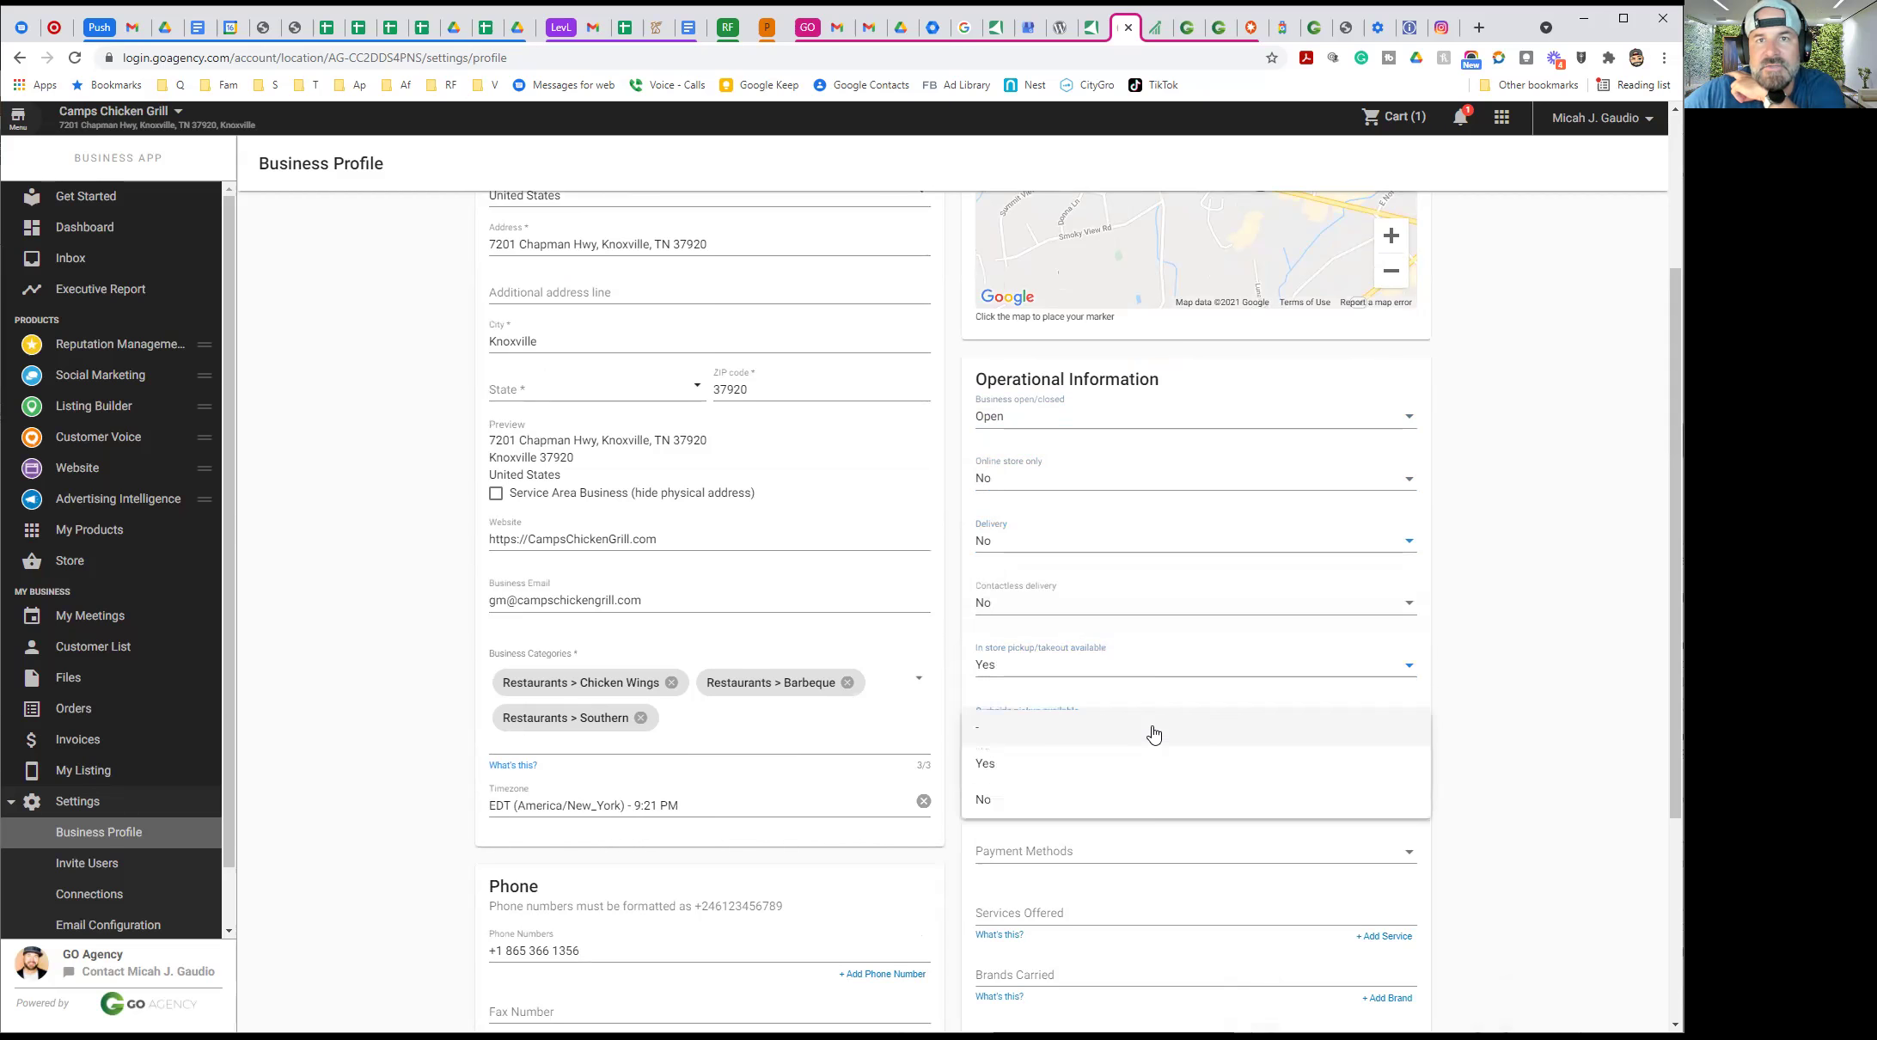
left_click(1040, 765)
scroll(1375, 671, "down", 3)
left_click(1044, 538)
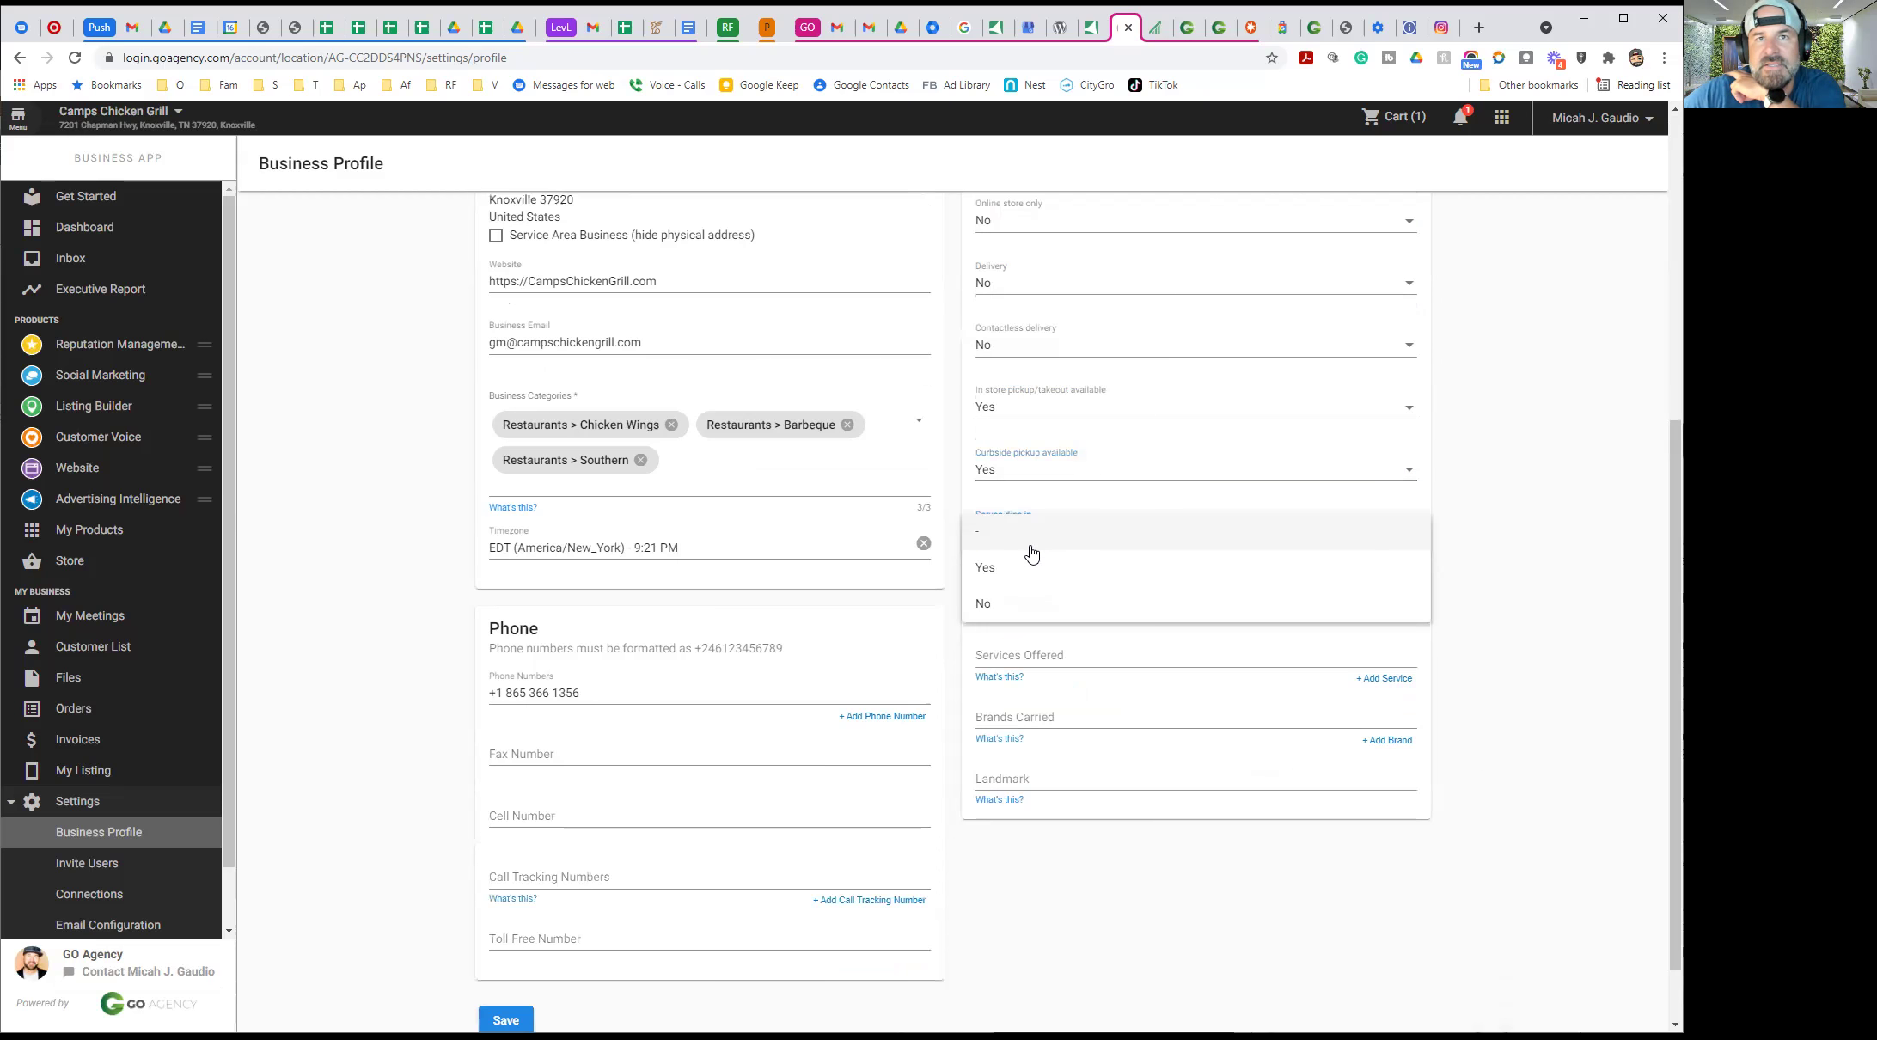
Set dine-in to Yes and accept American Express, Cash and Debit as payment methods
left_click(1014, 565)
left_click(1129, 602)
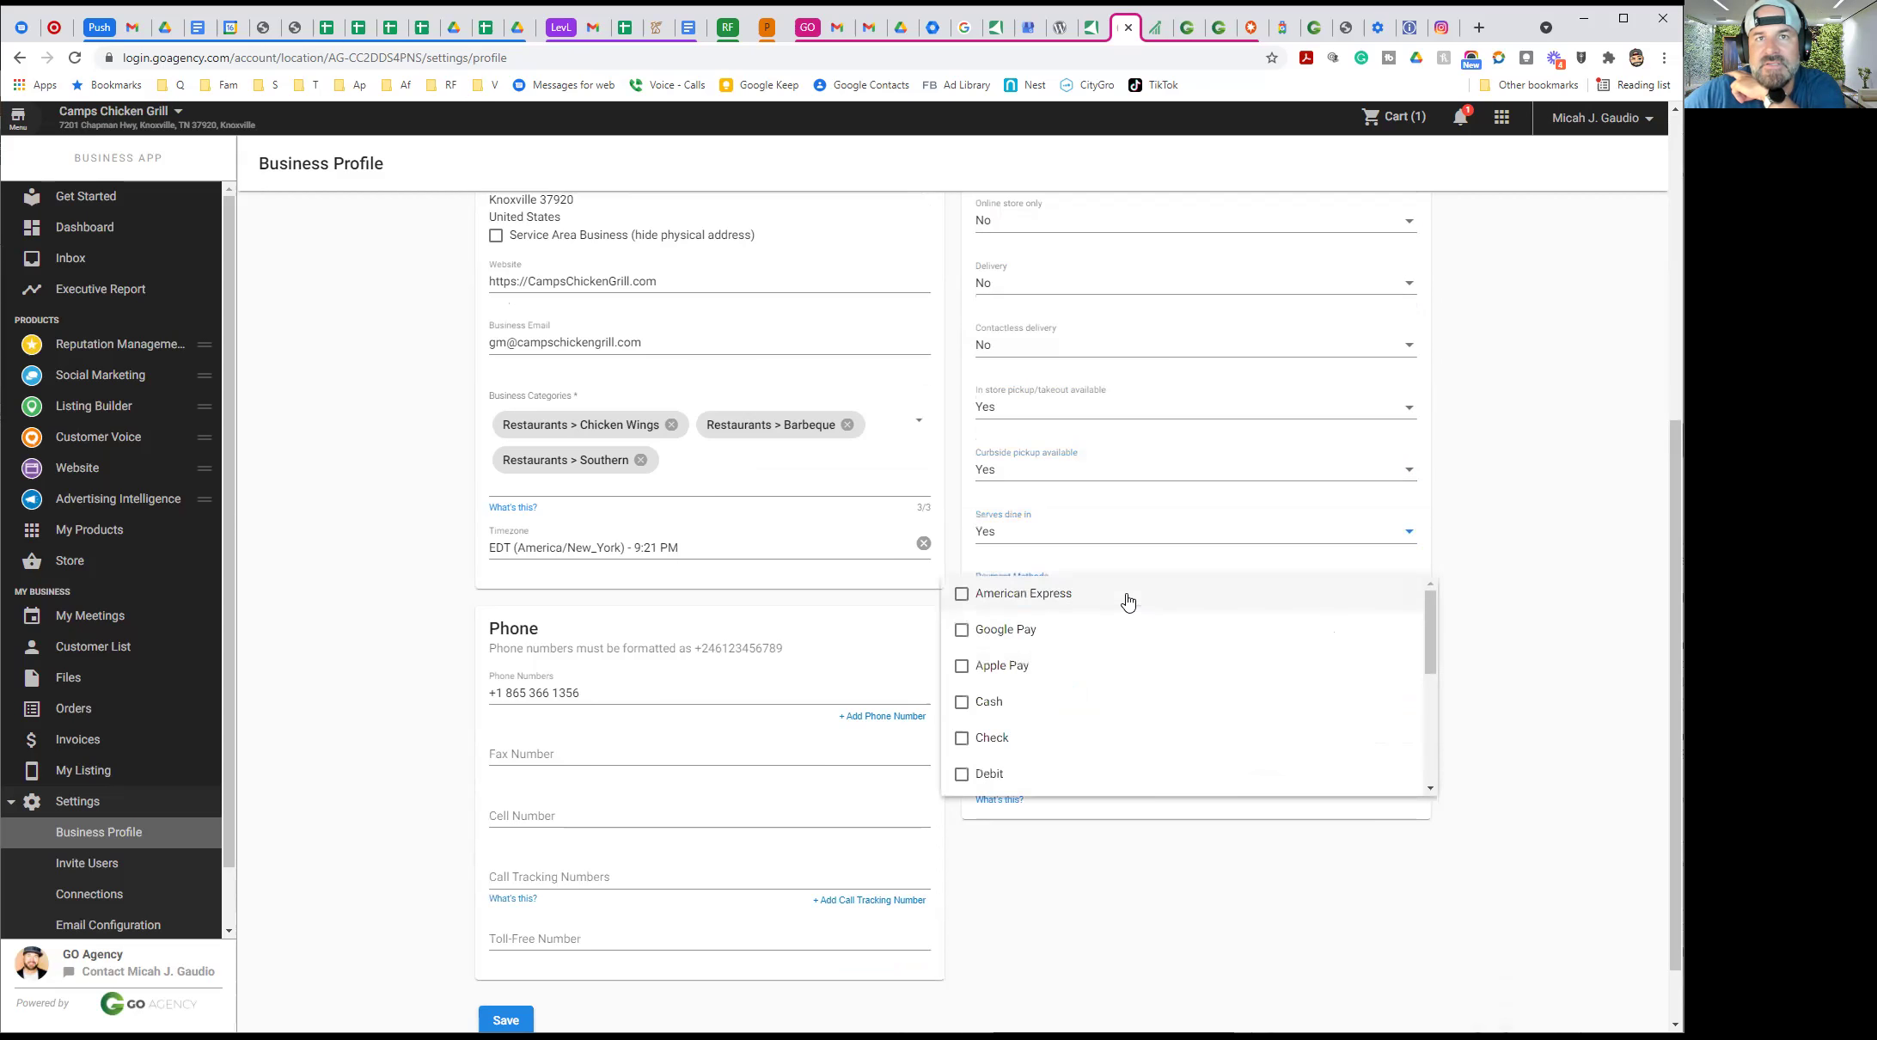
left_click(1032, 595)
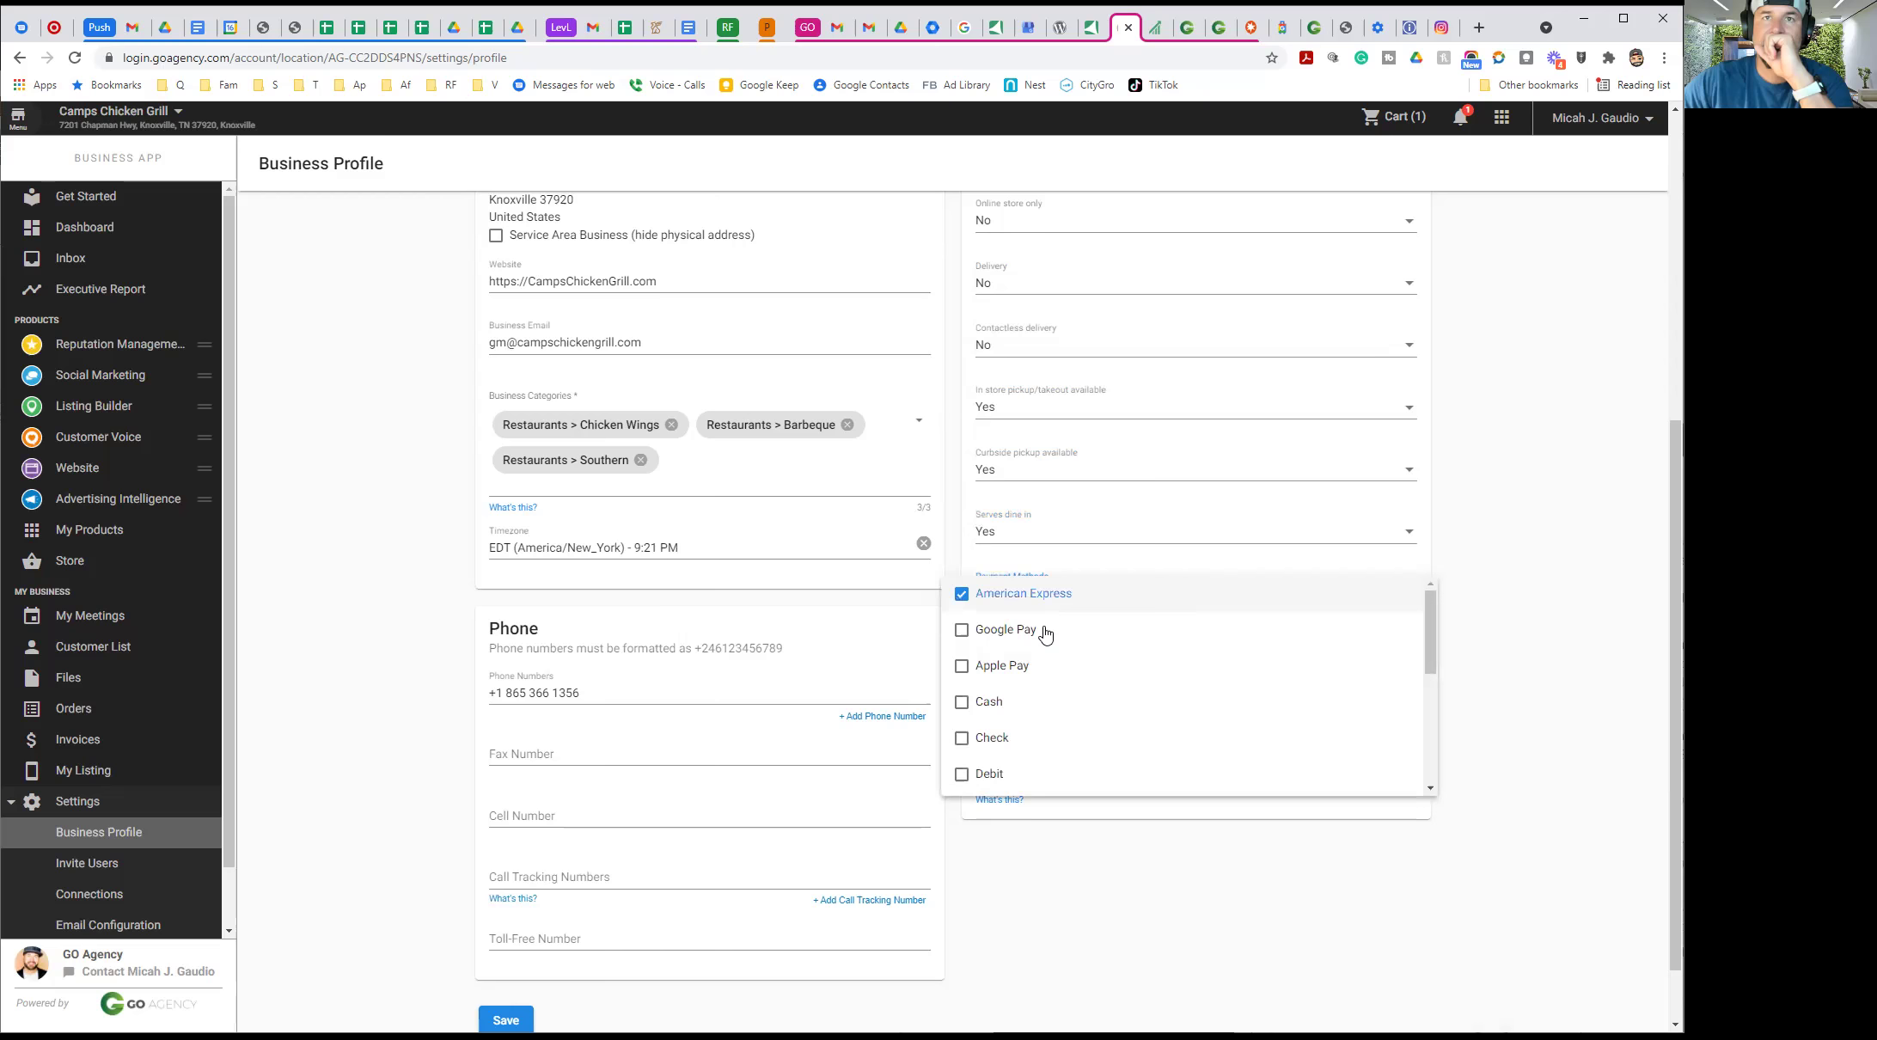
left_click(969, 715)
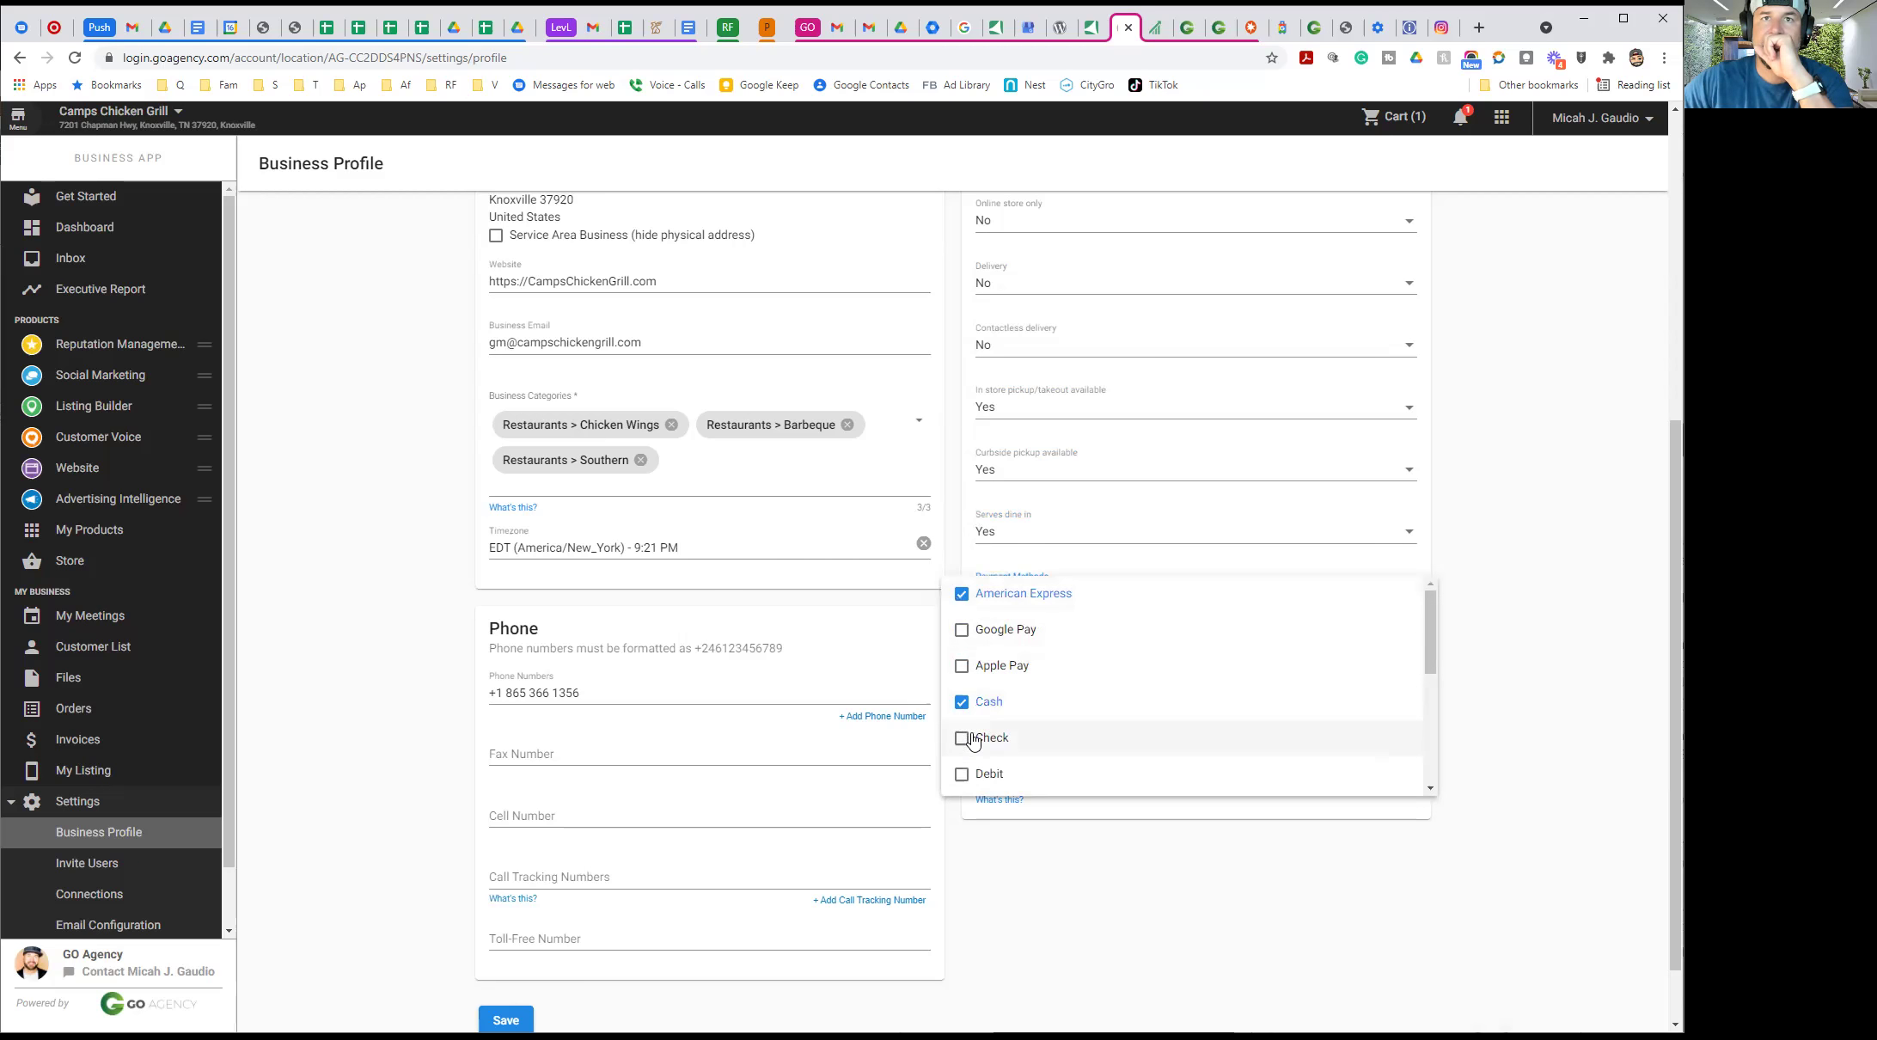
scroll(972, 708, "down", 1)
left_click(972, 700)
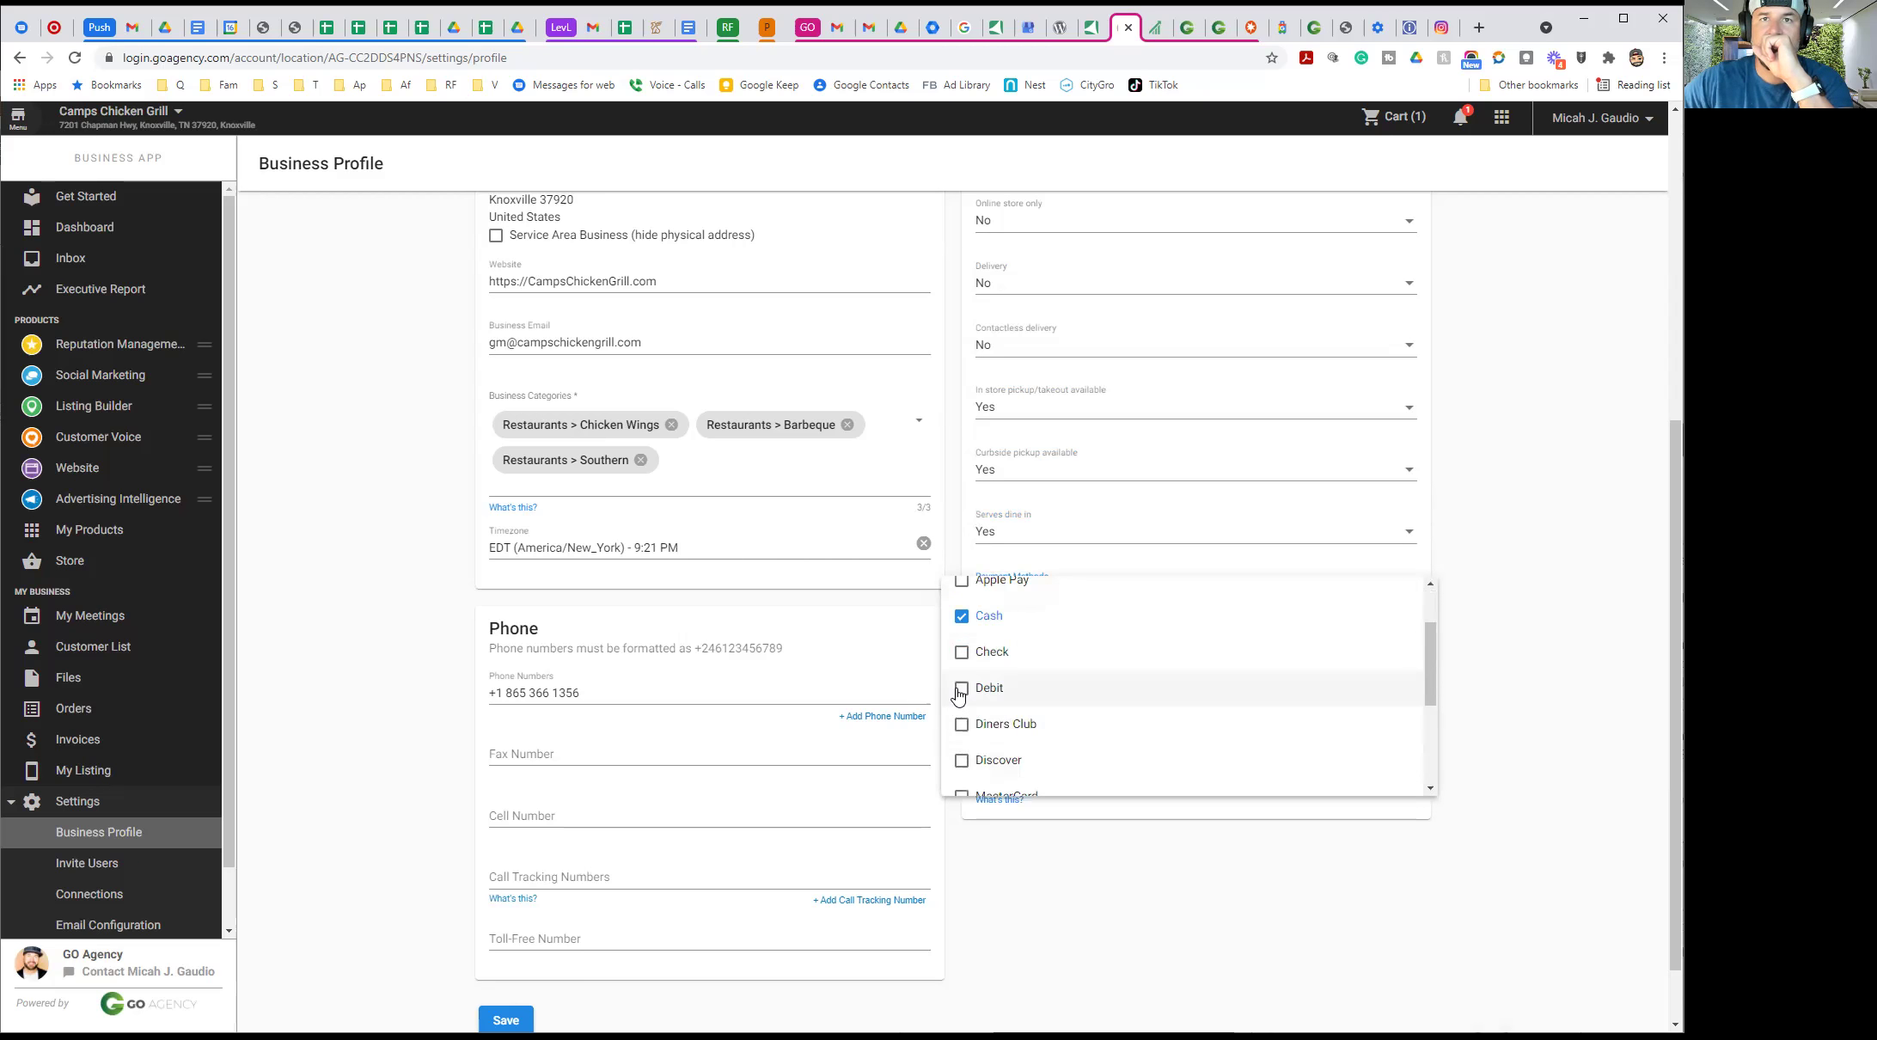
Also tick Discover, MasterCard and Visa as payment methods and close the list
scroll(995, 724, "down", 2)
scroll(993, 696, "up", 1)
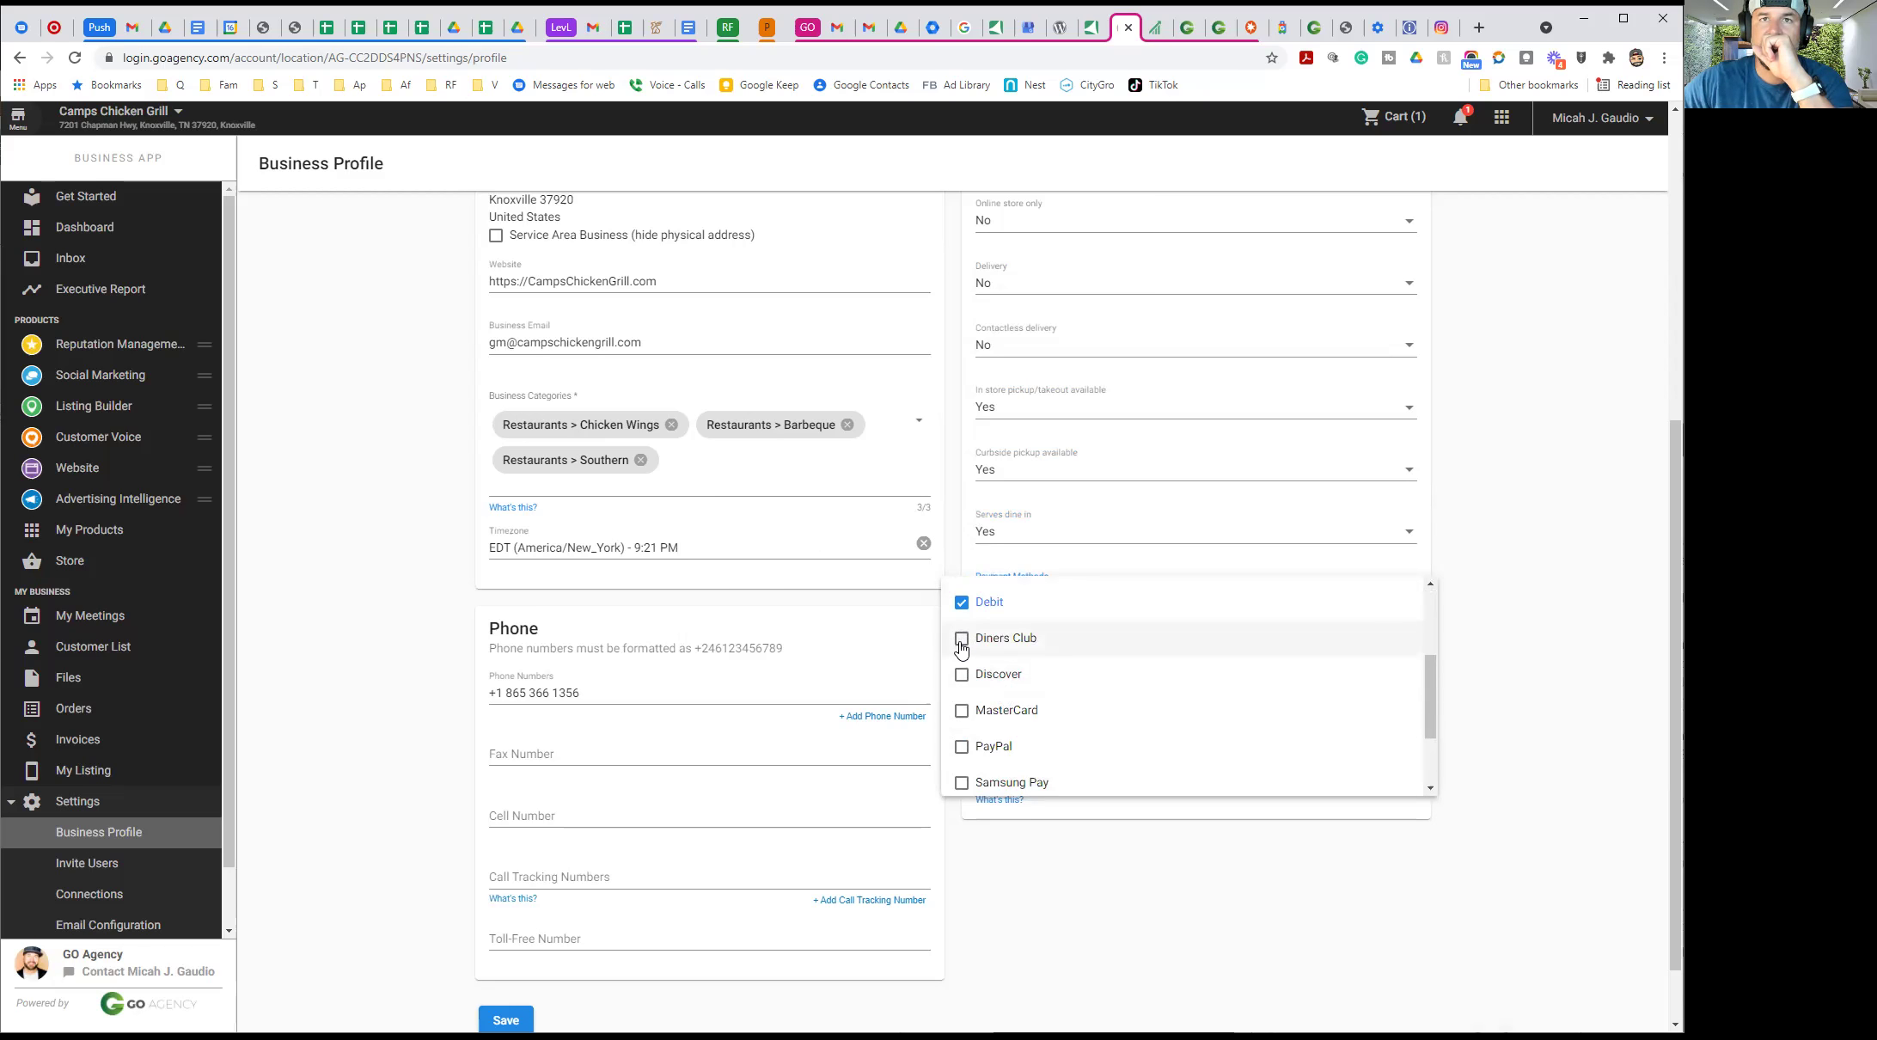
left_click(962, 676)
left_click(988, 714)
scroll(1122, 713, "down", 4)
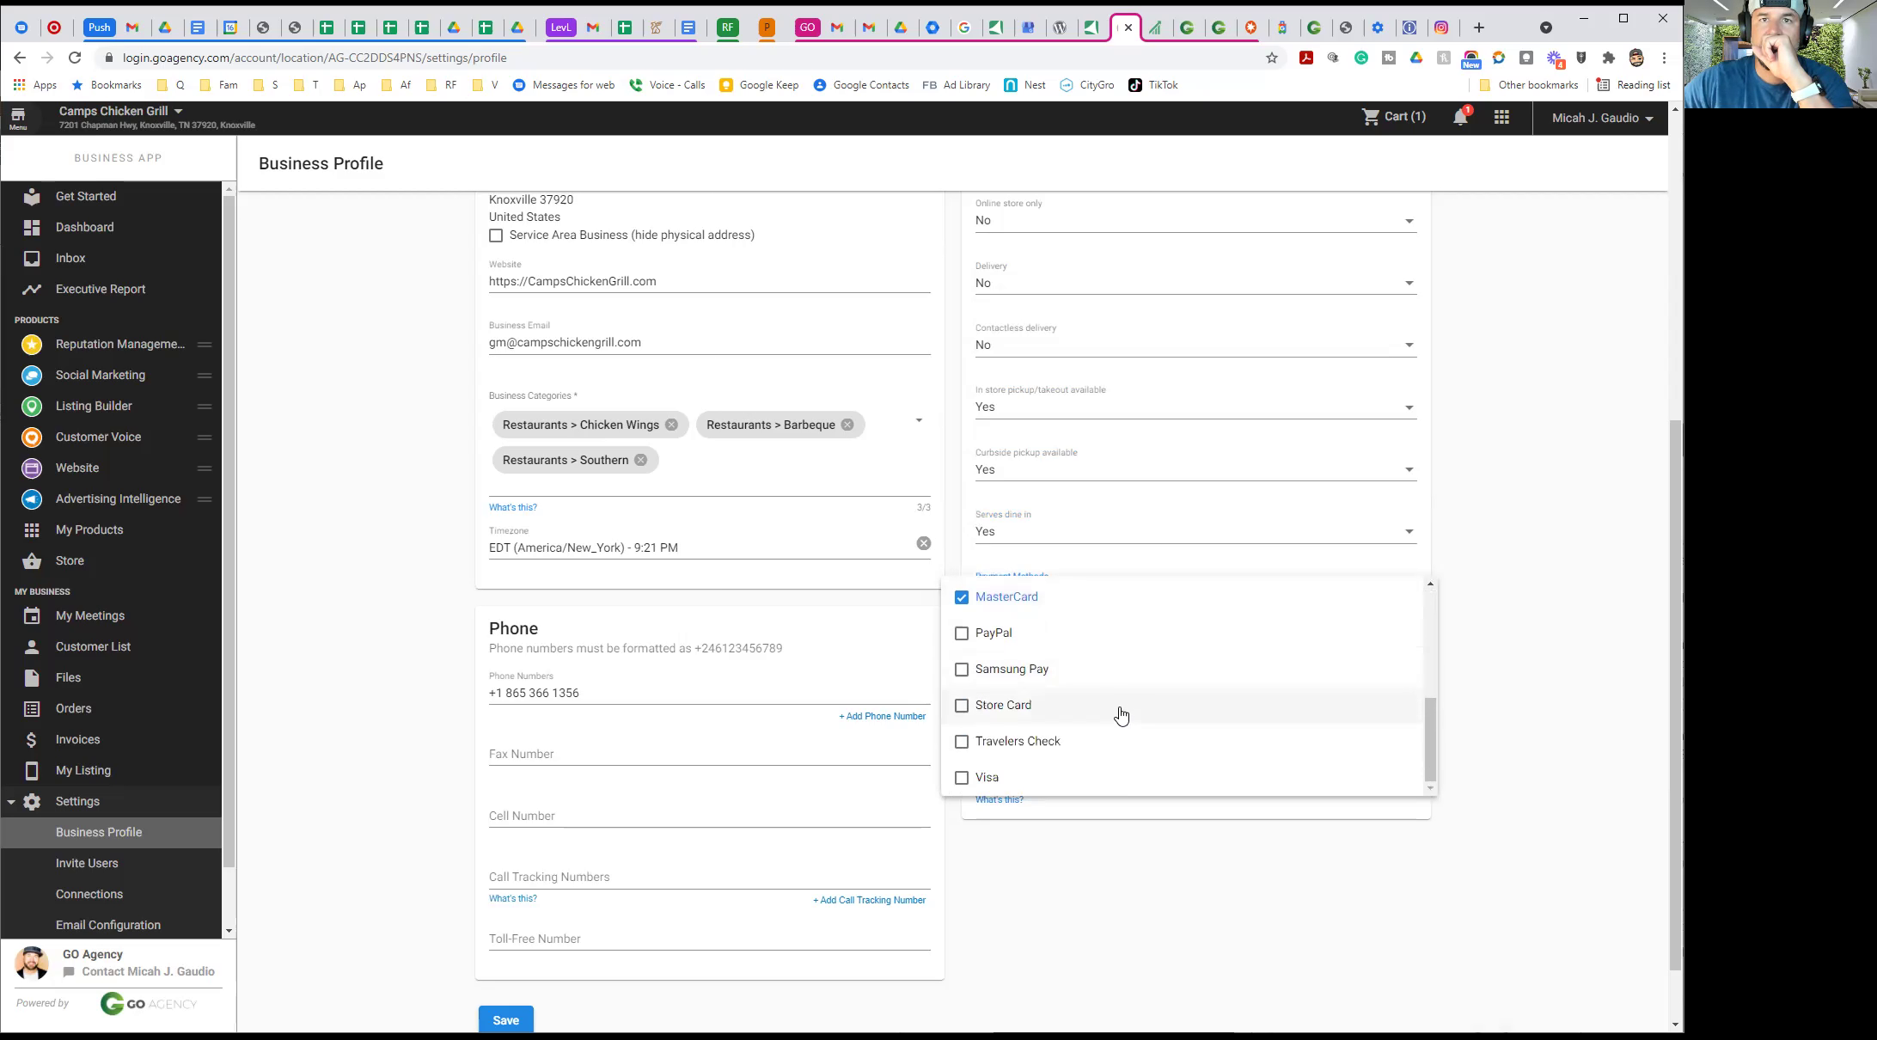
left_click(961, 698)
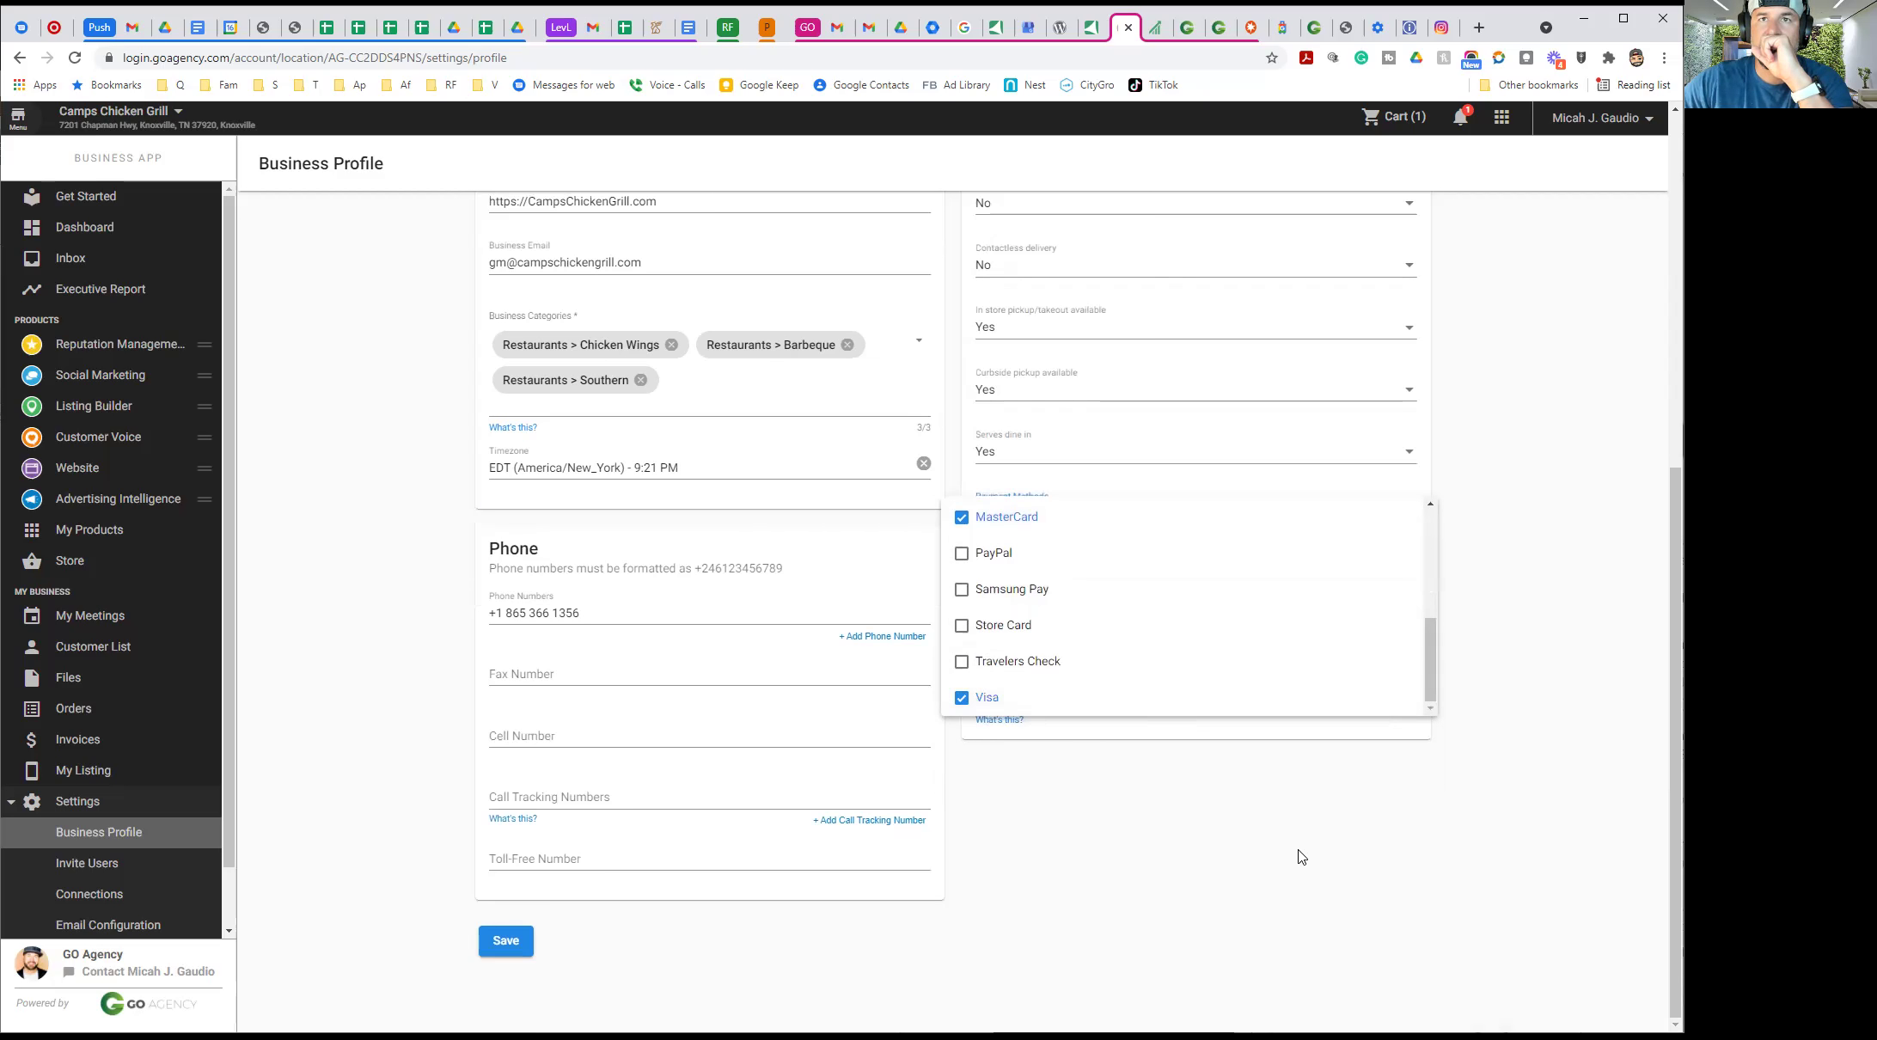
left_click(1355, 908)
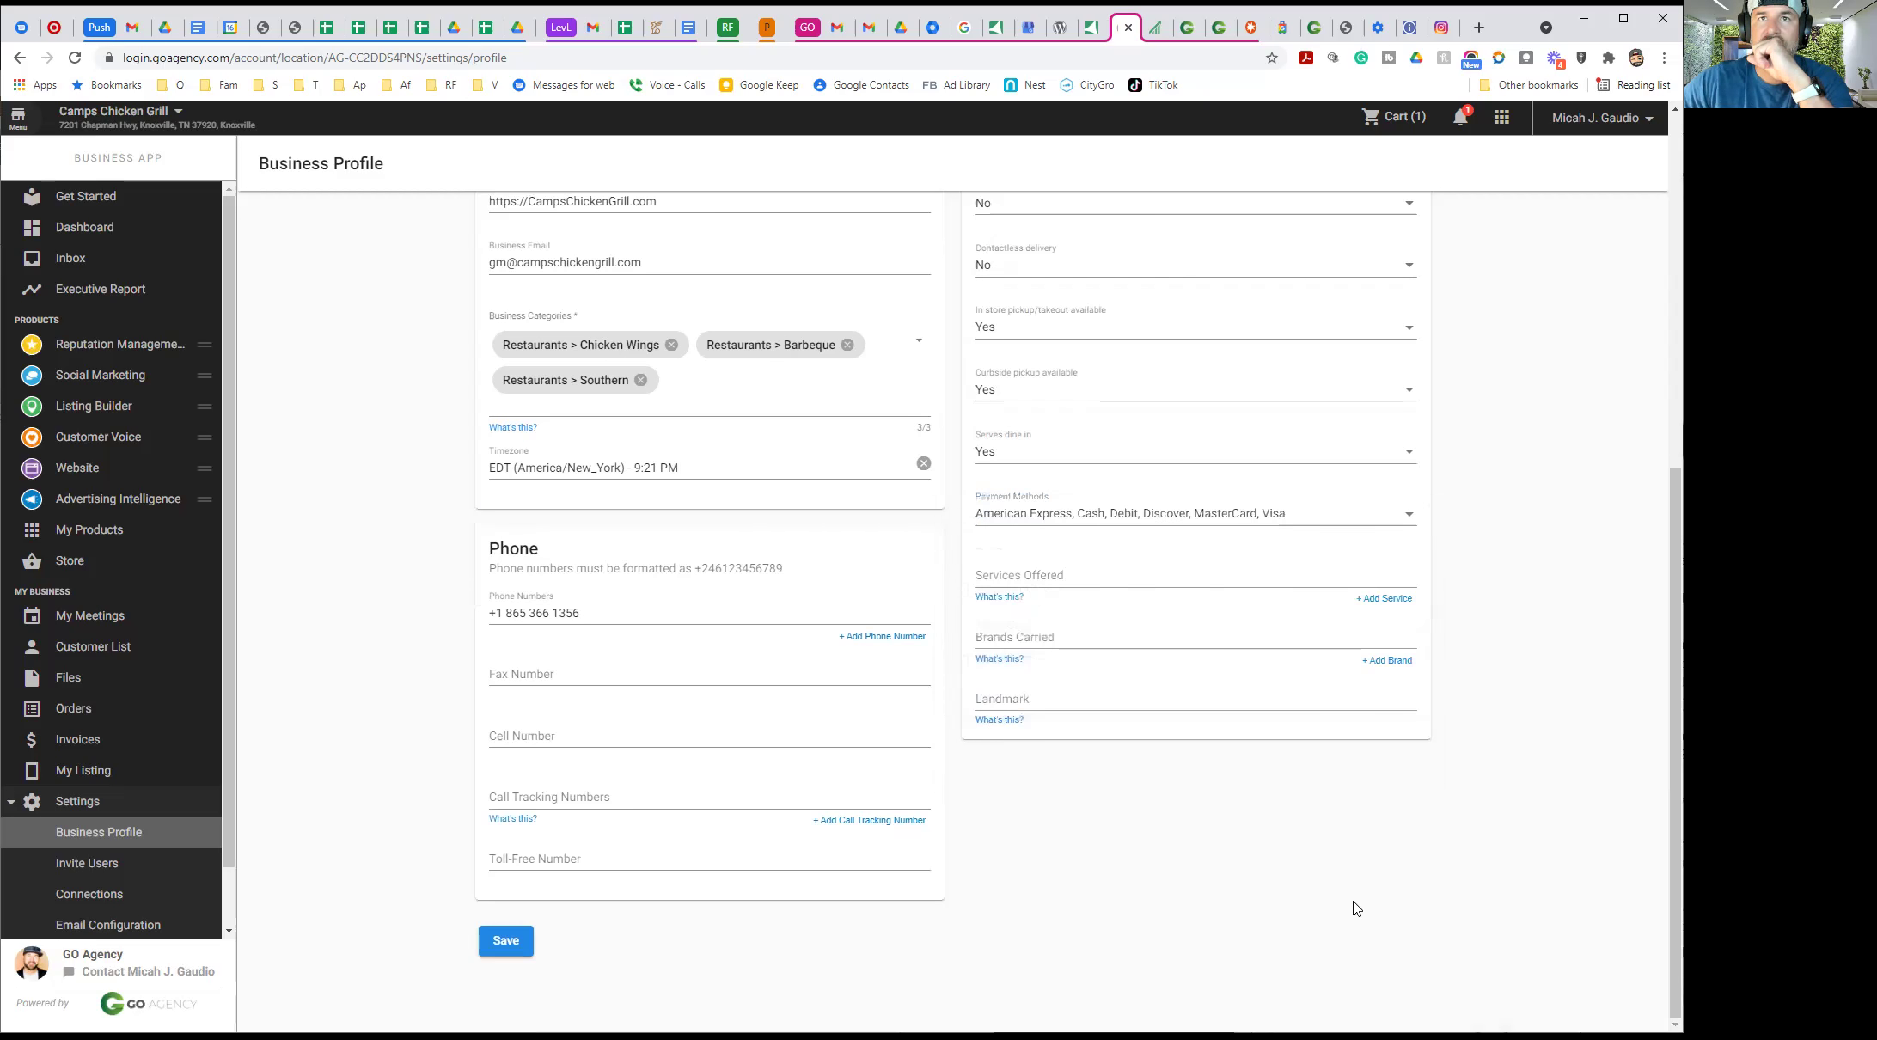
Add Chicken and Catering as services offered, plus an empty third service entry
left_click(1022, 575)
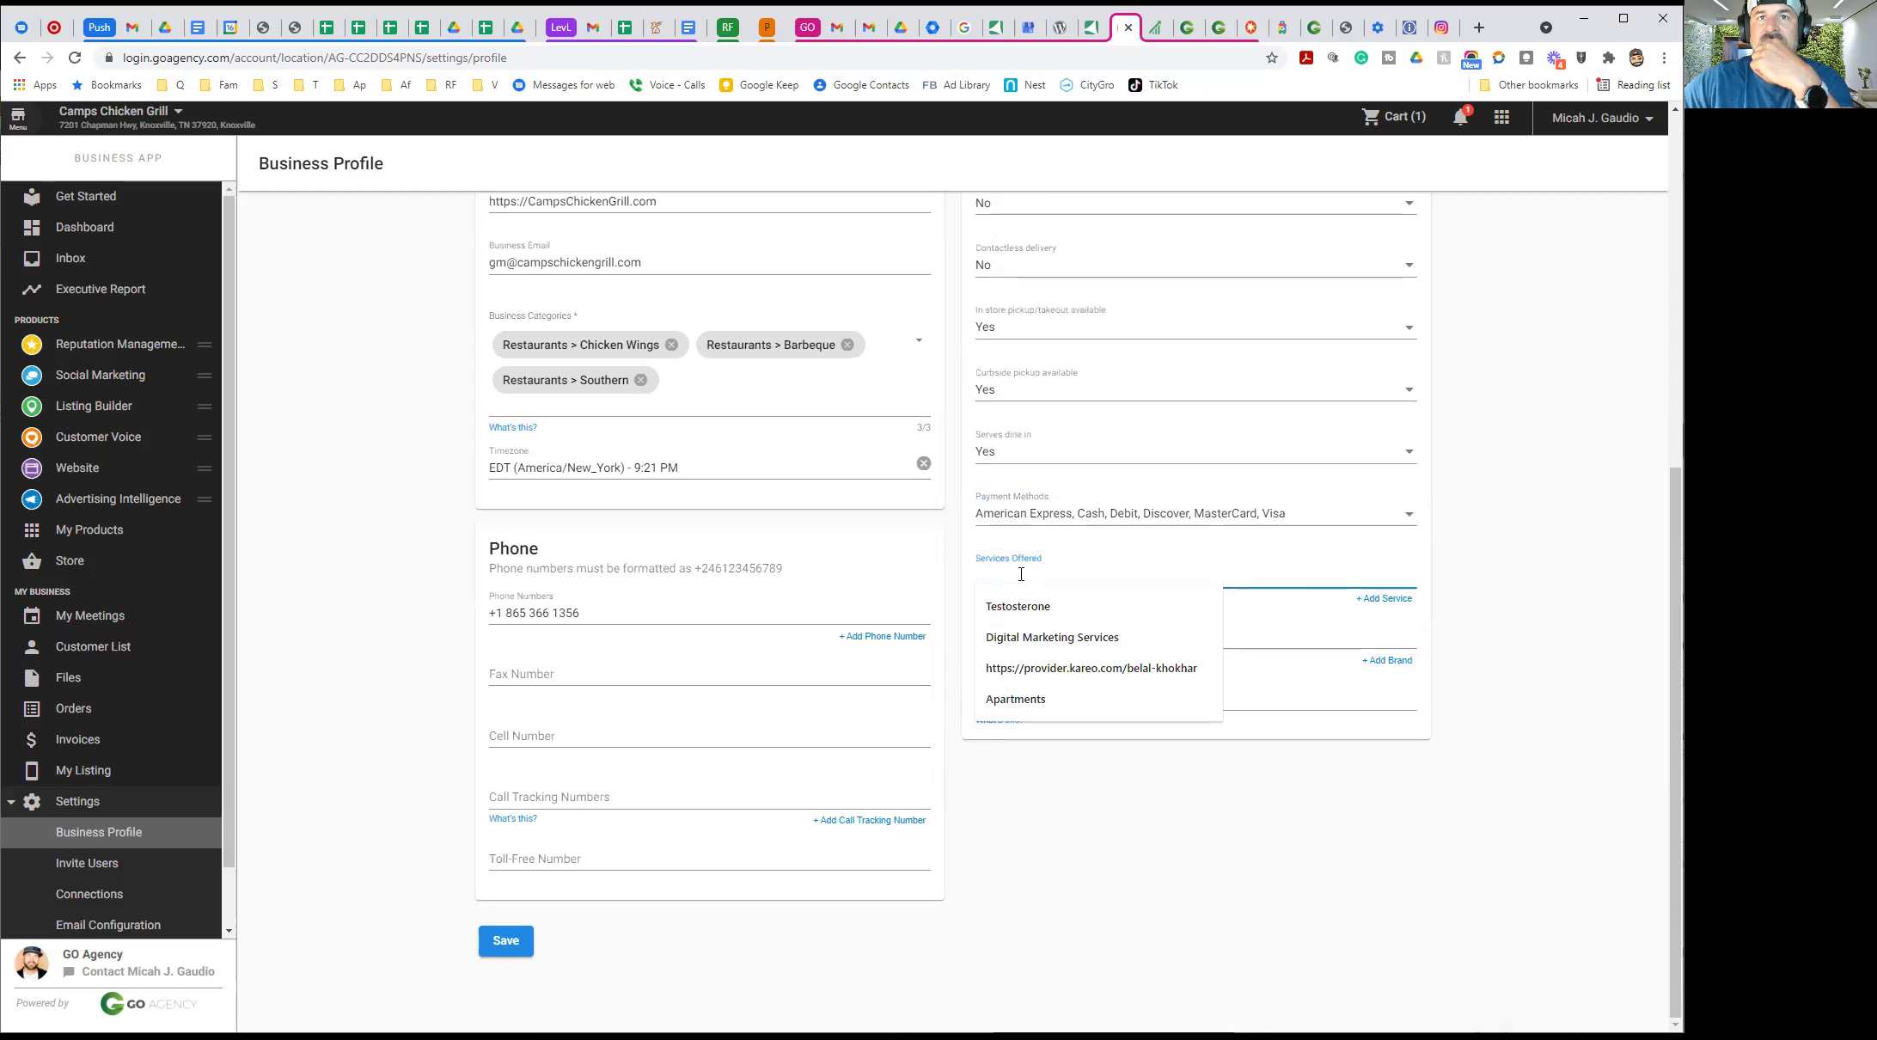
type("Chicken")
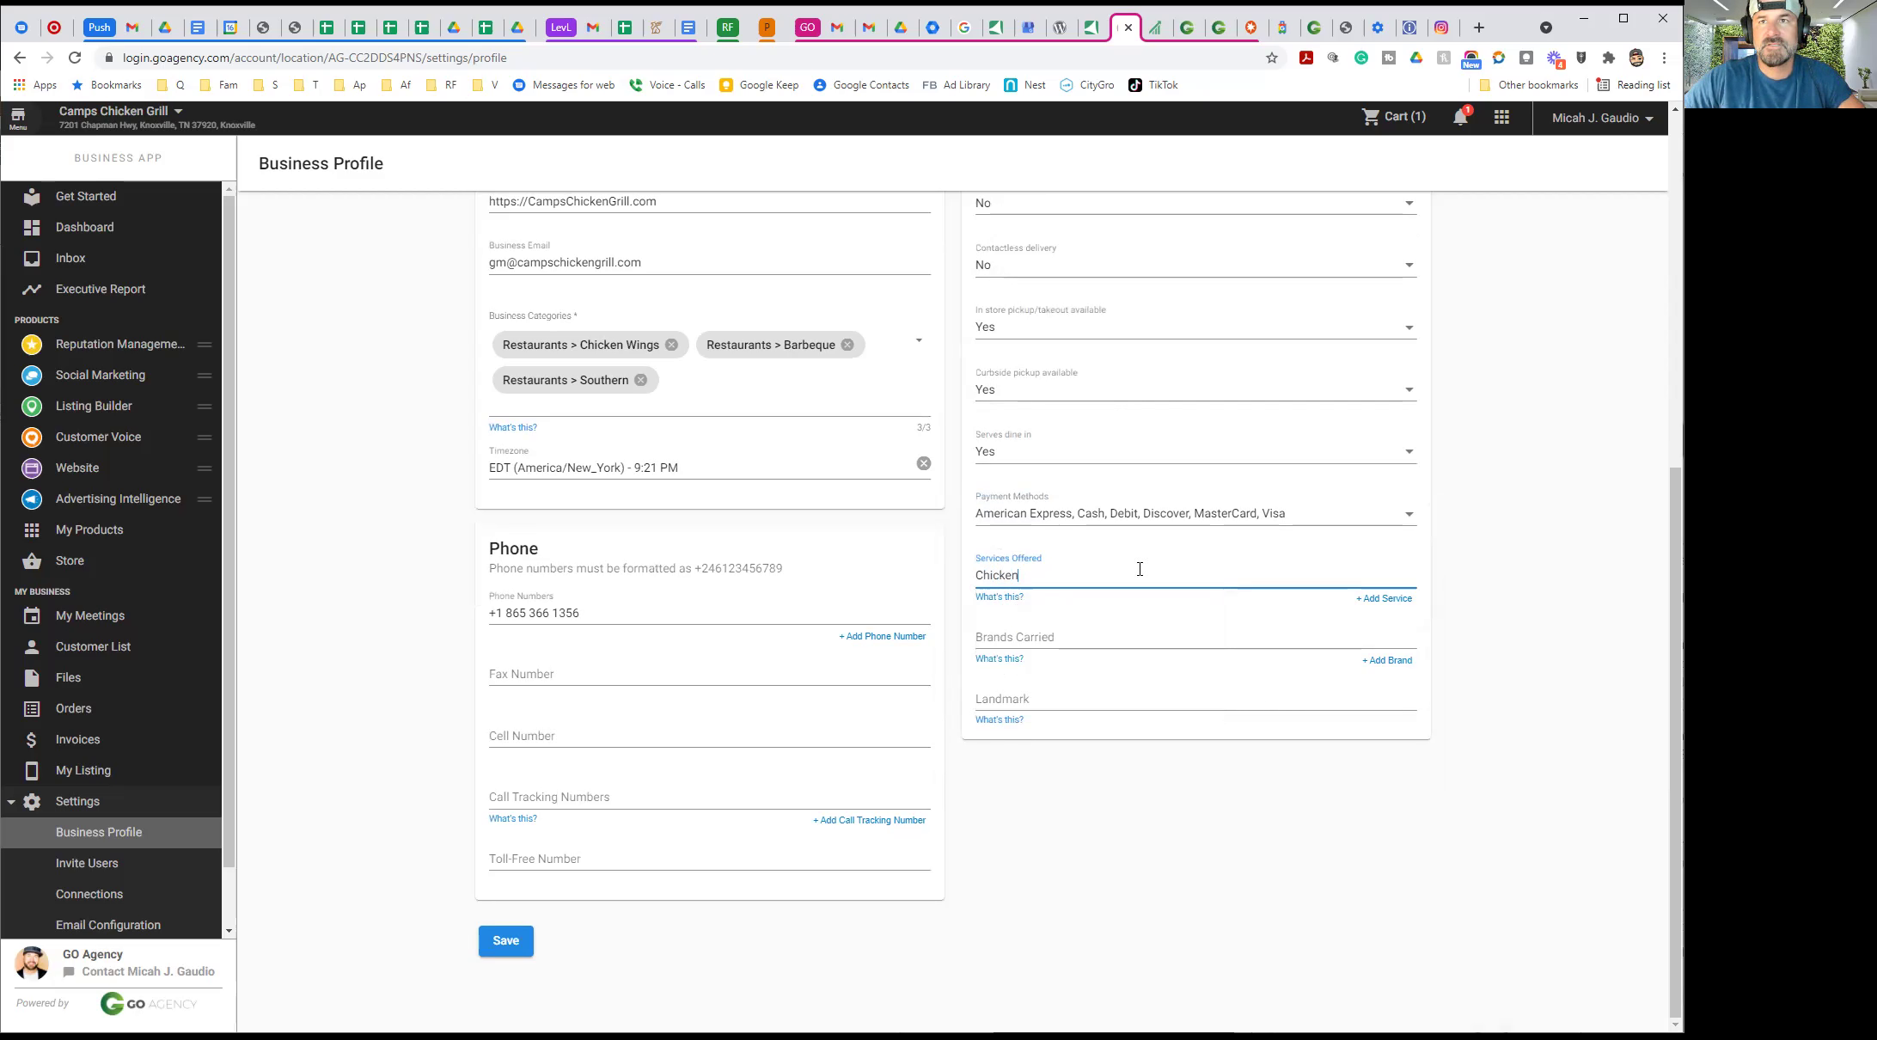
left_click(1385, 599)
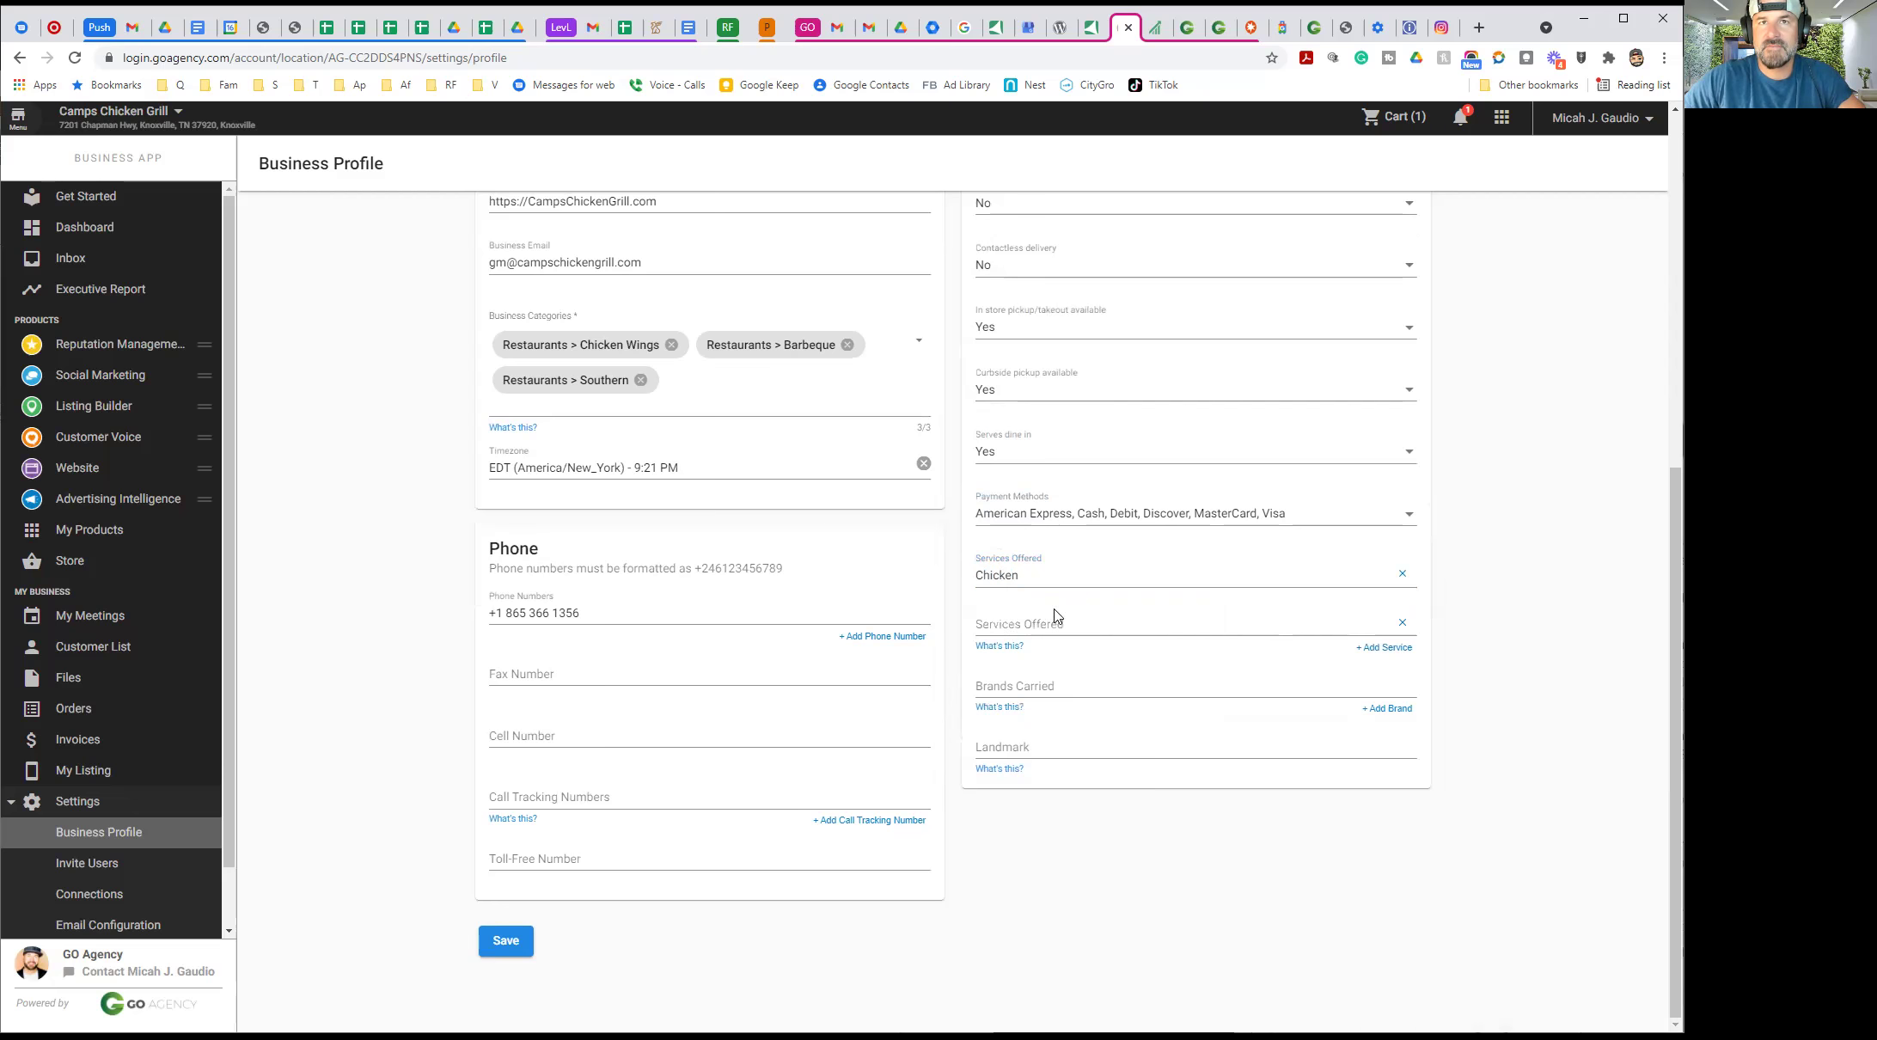
left_click(992, 624)
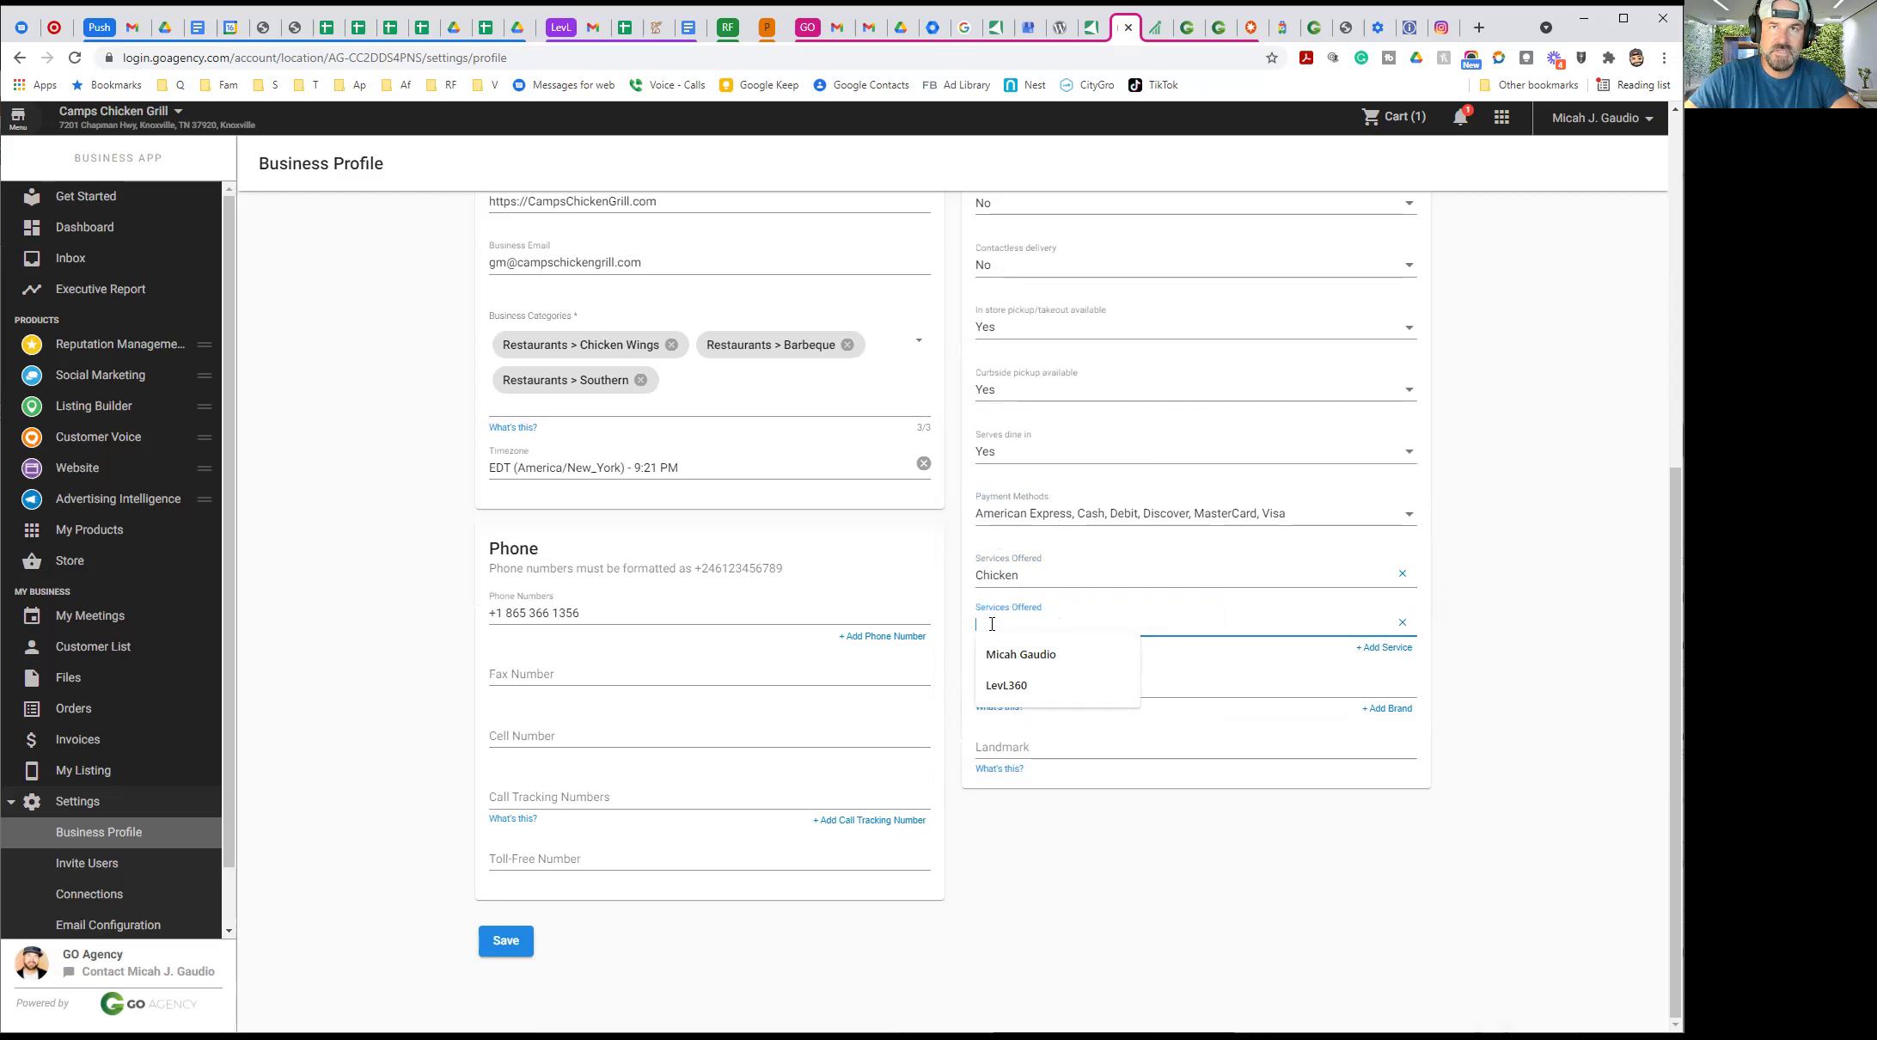
type("Ca")
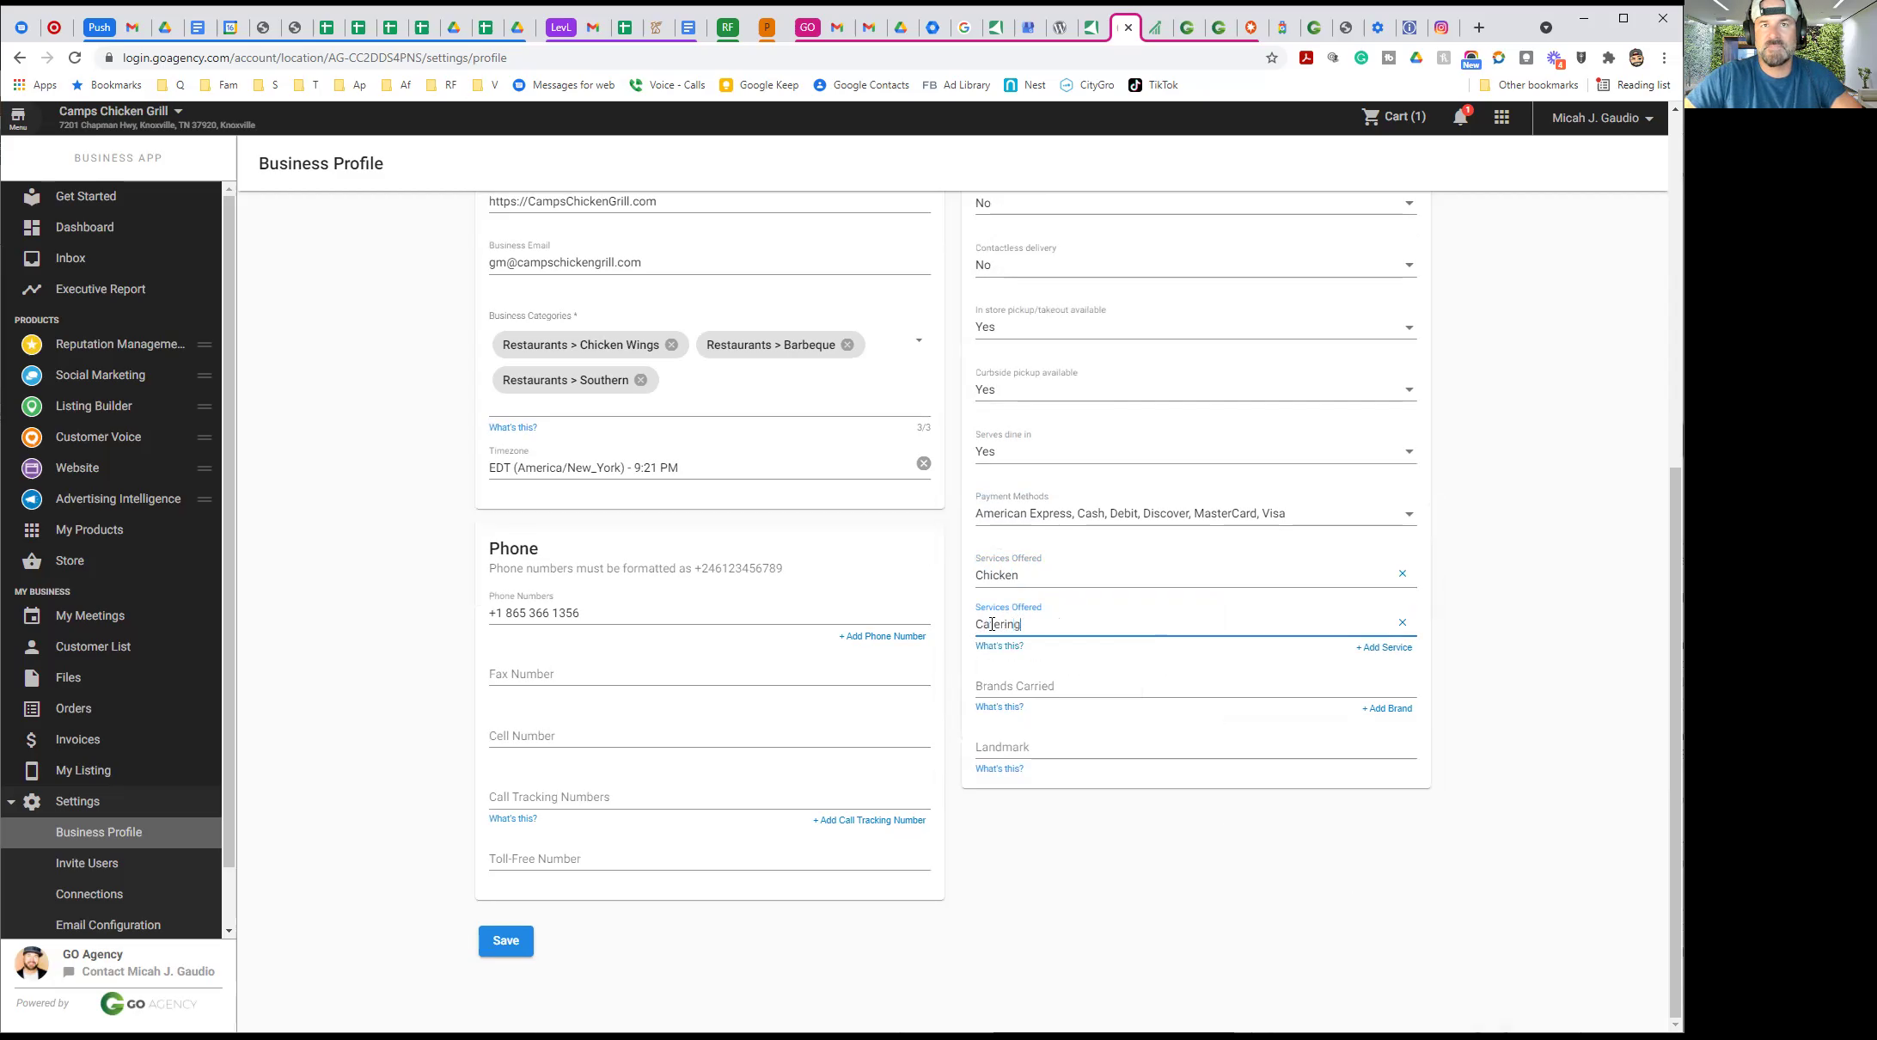
type("tering")
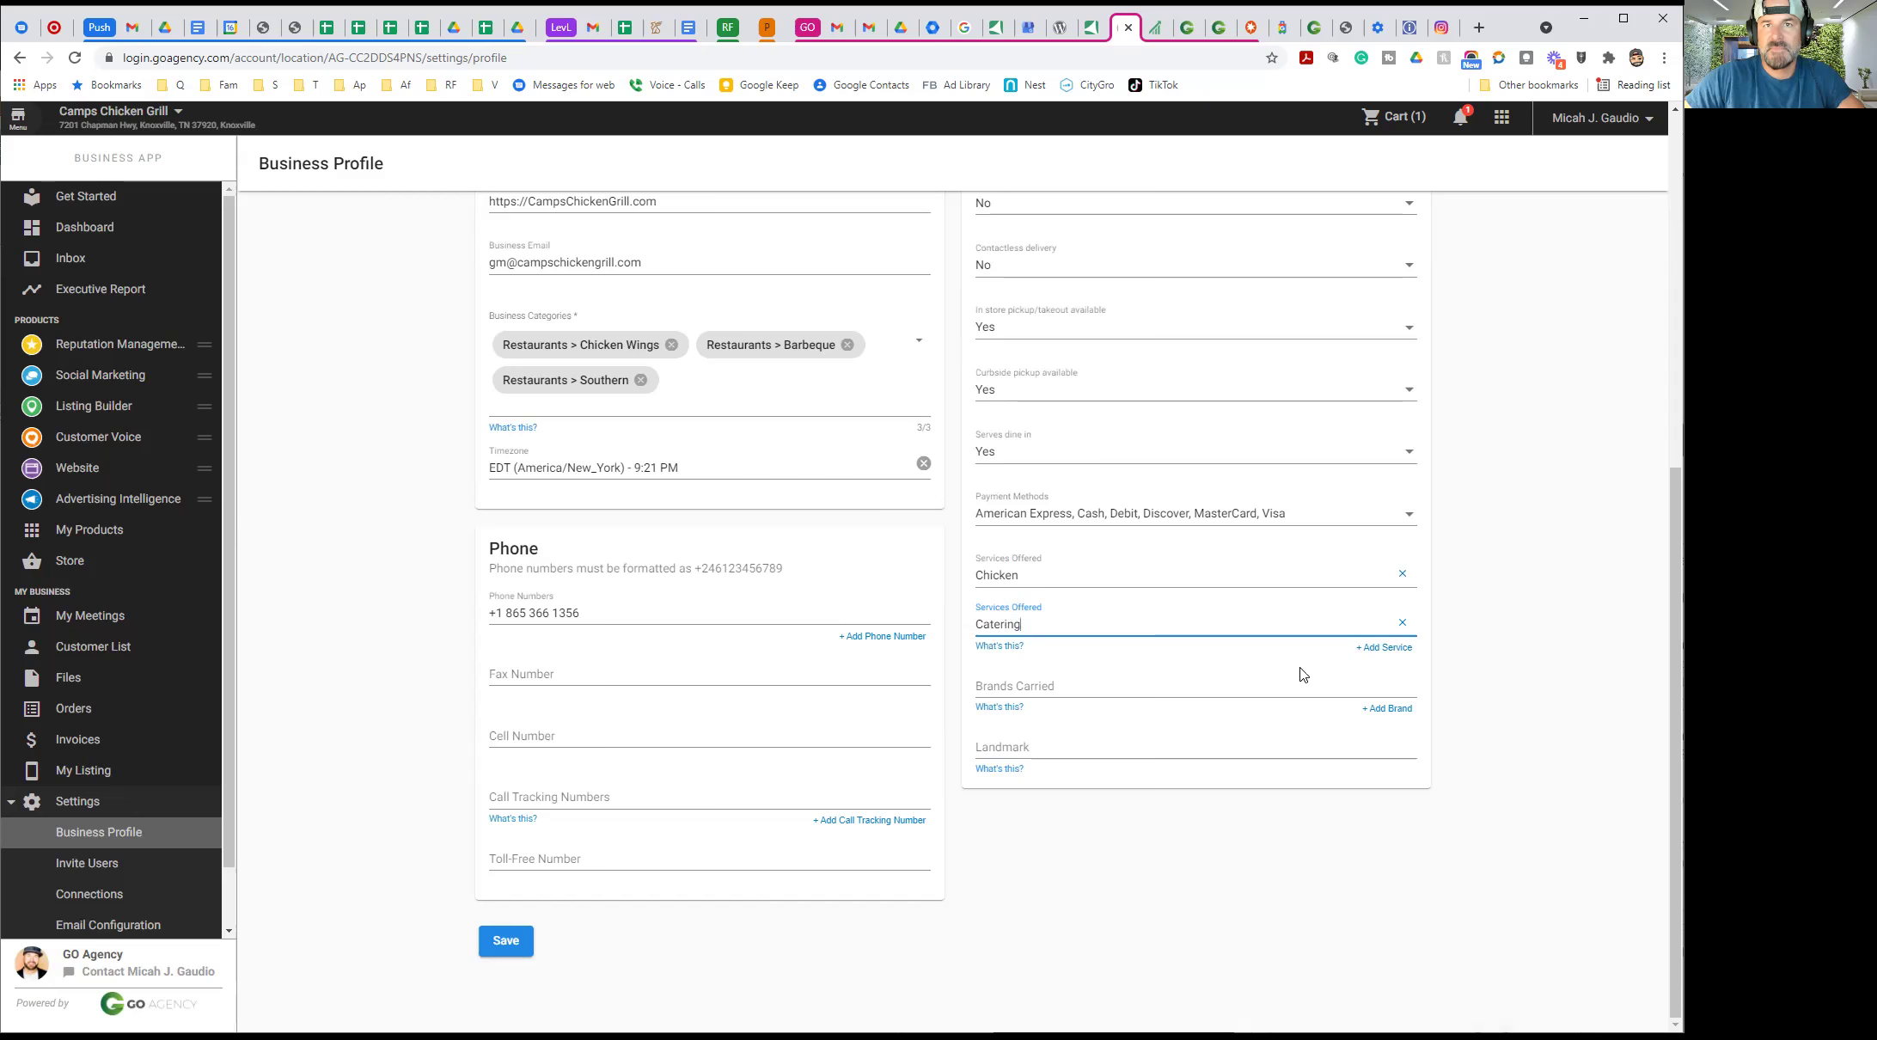
left_click(1383, 649)
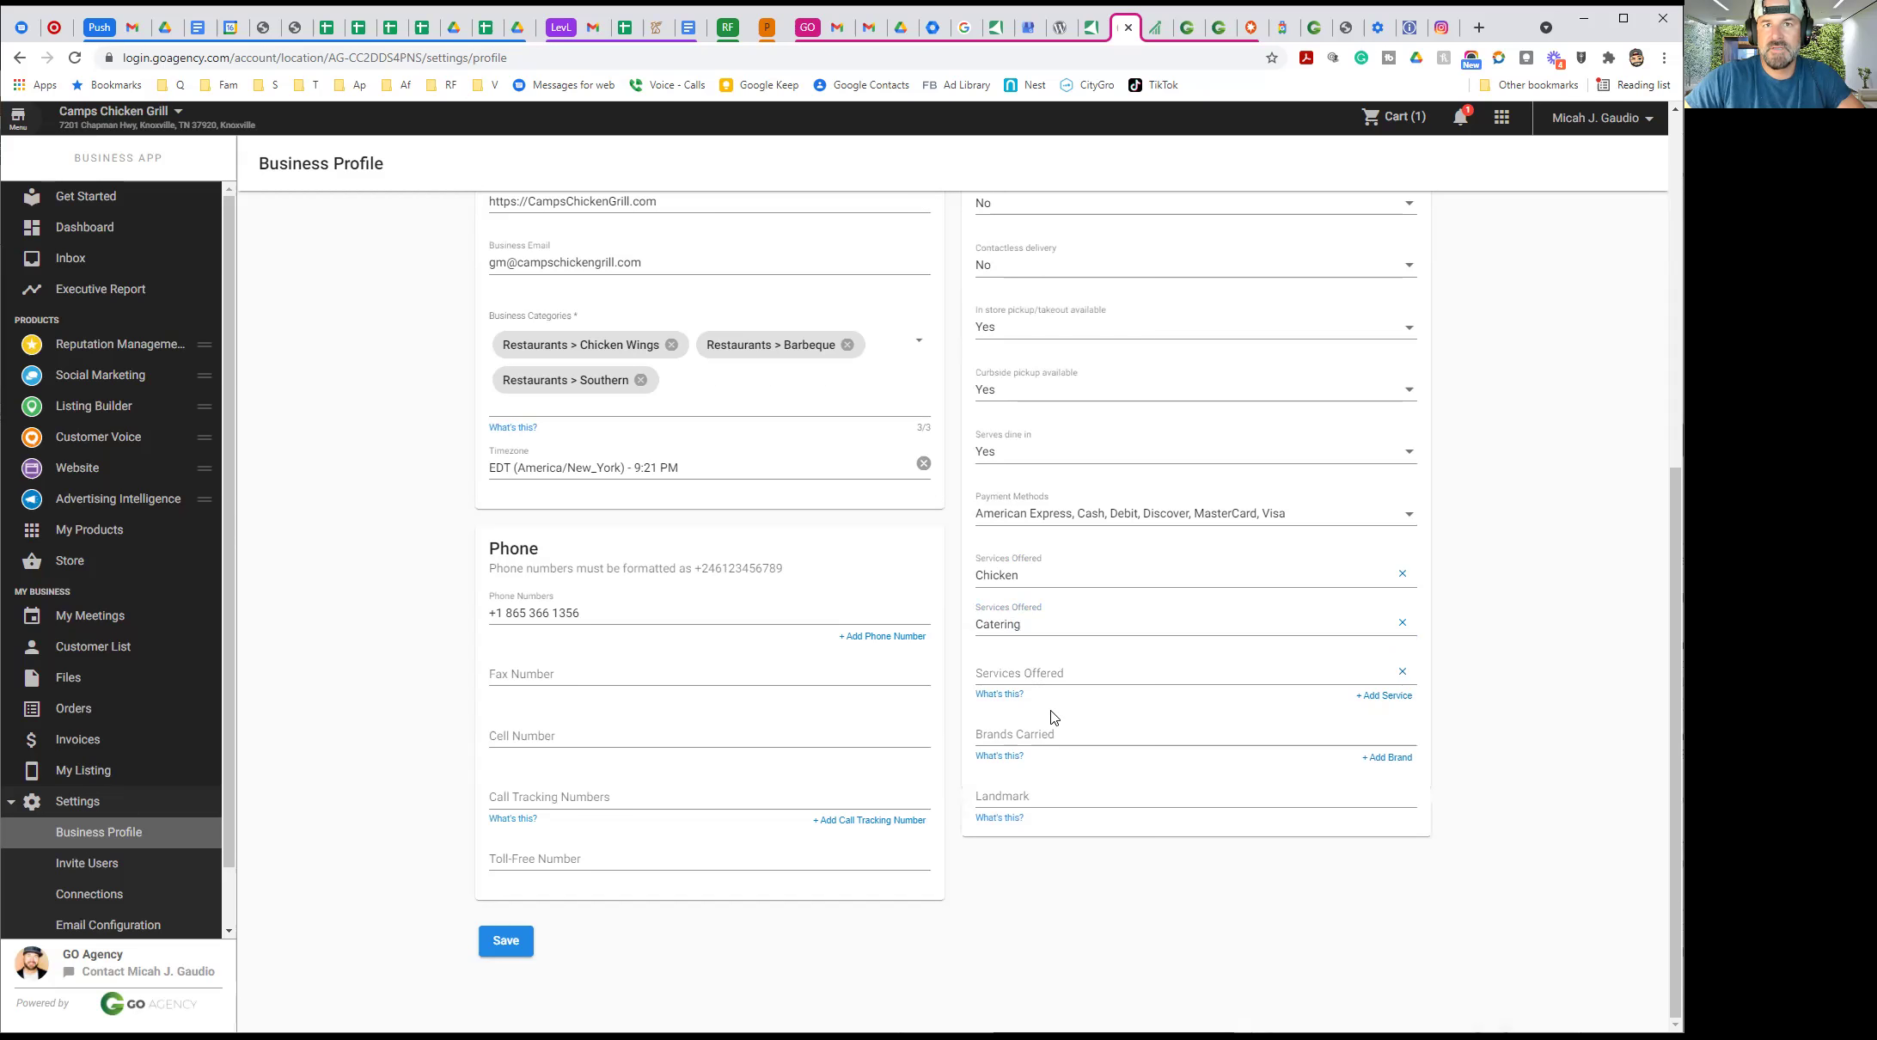
Enter 'Camps Chicken & Grill' as brand carried and 'Near Waffle House & Bayou Bay' as landmark
left_click(1019, 736)
type("Camps Chic")
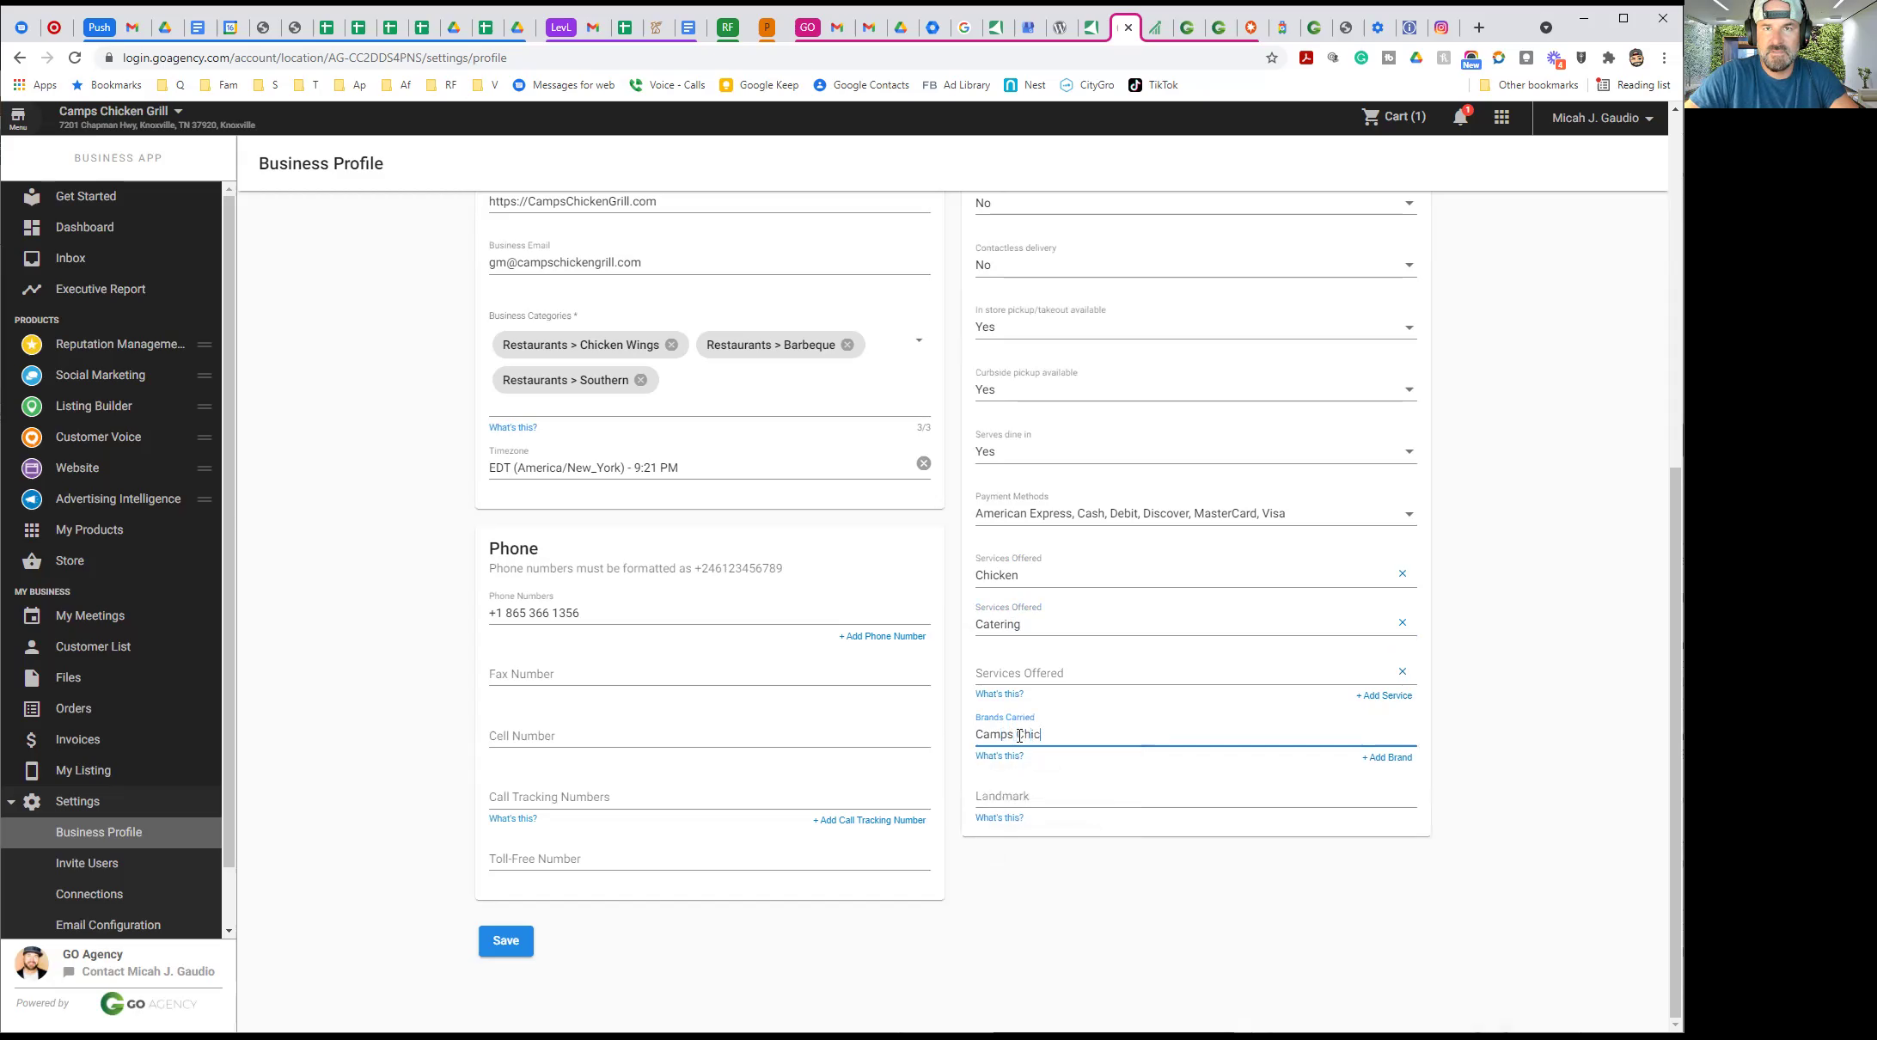
type("ken & Grill")
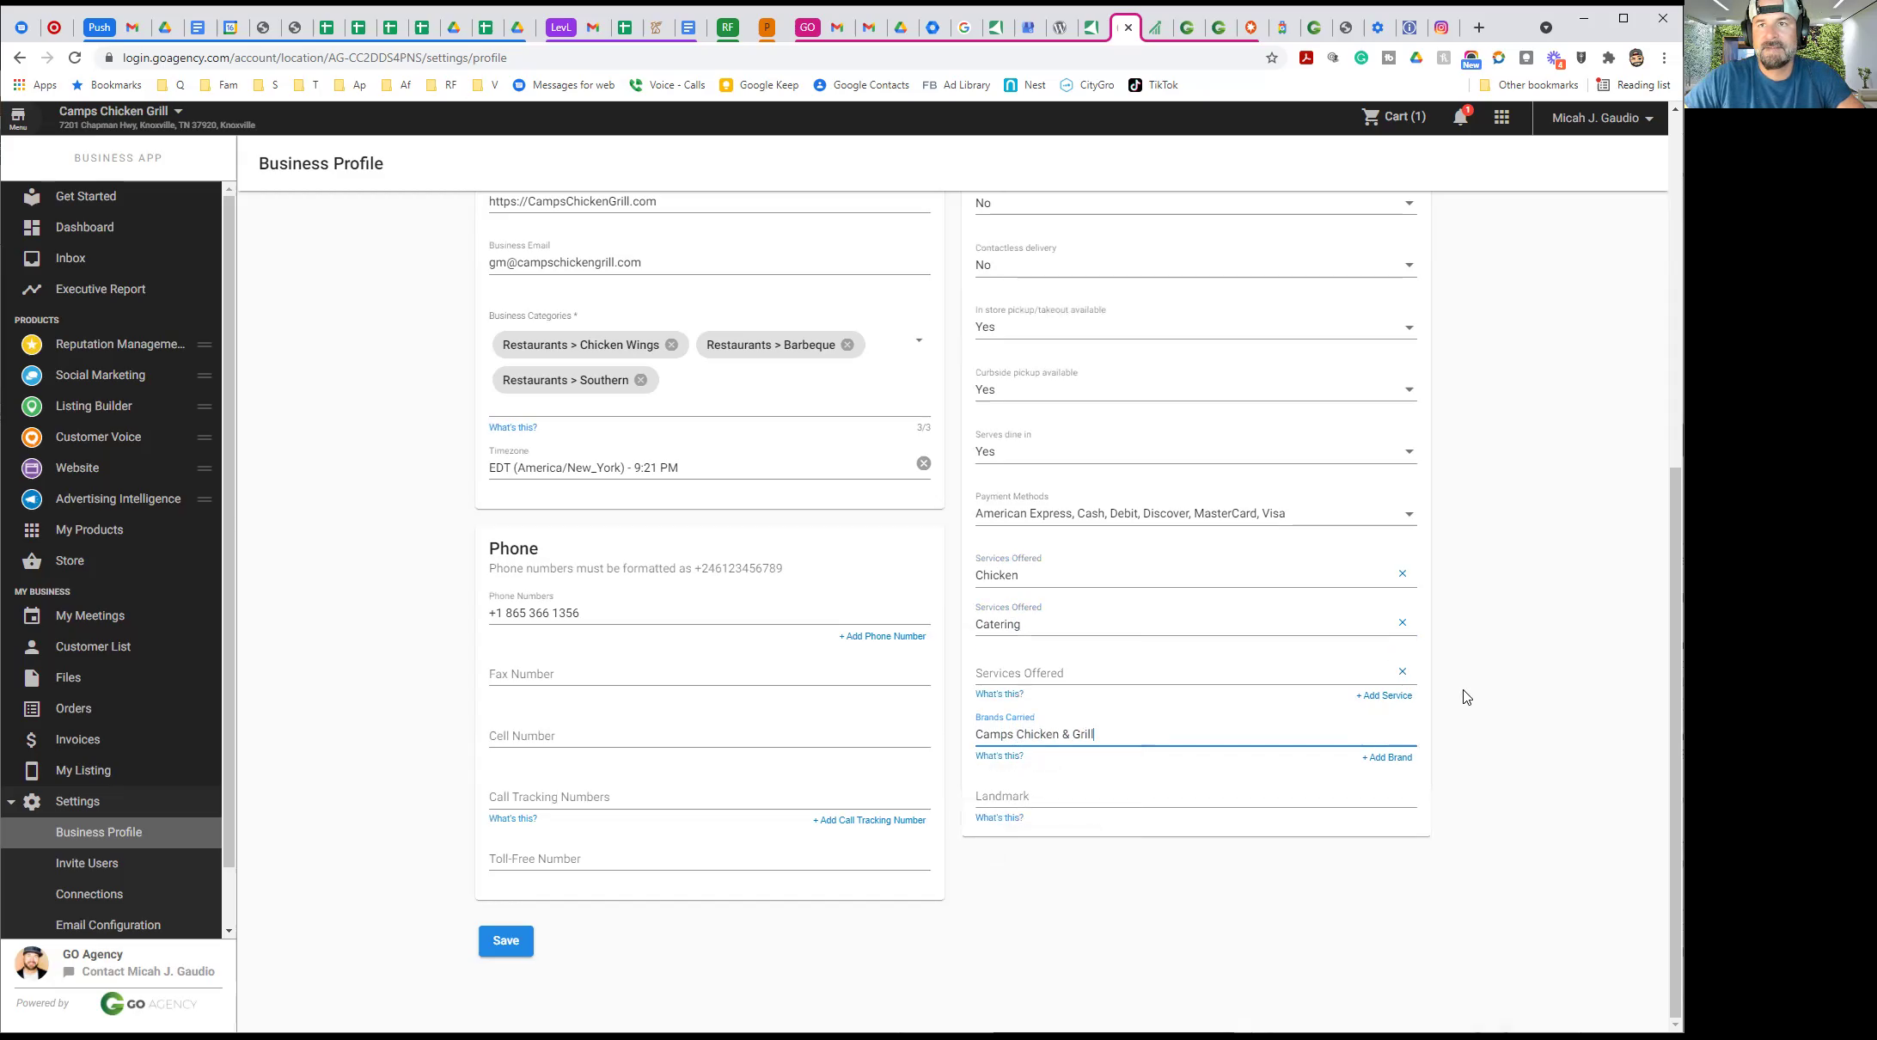
left_click(1514, 717)
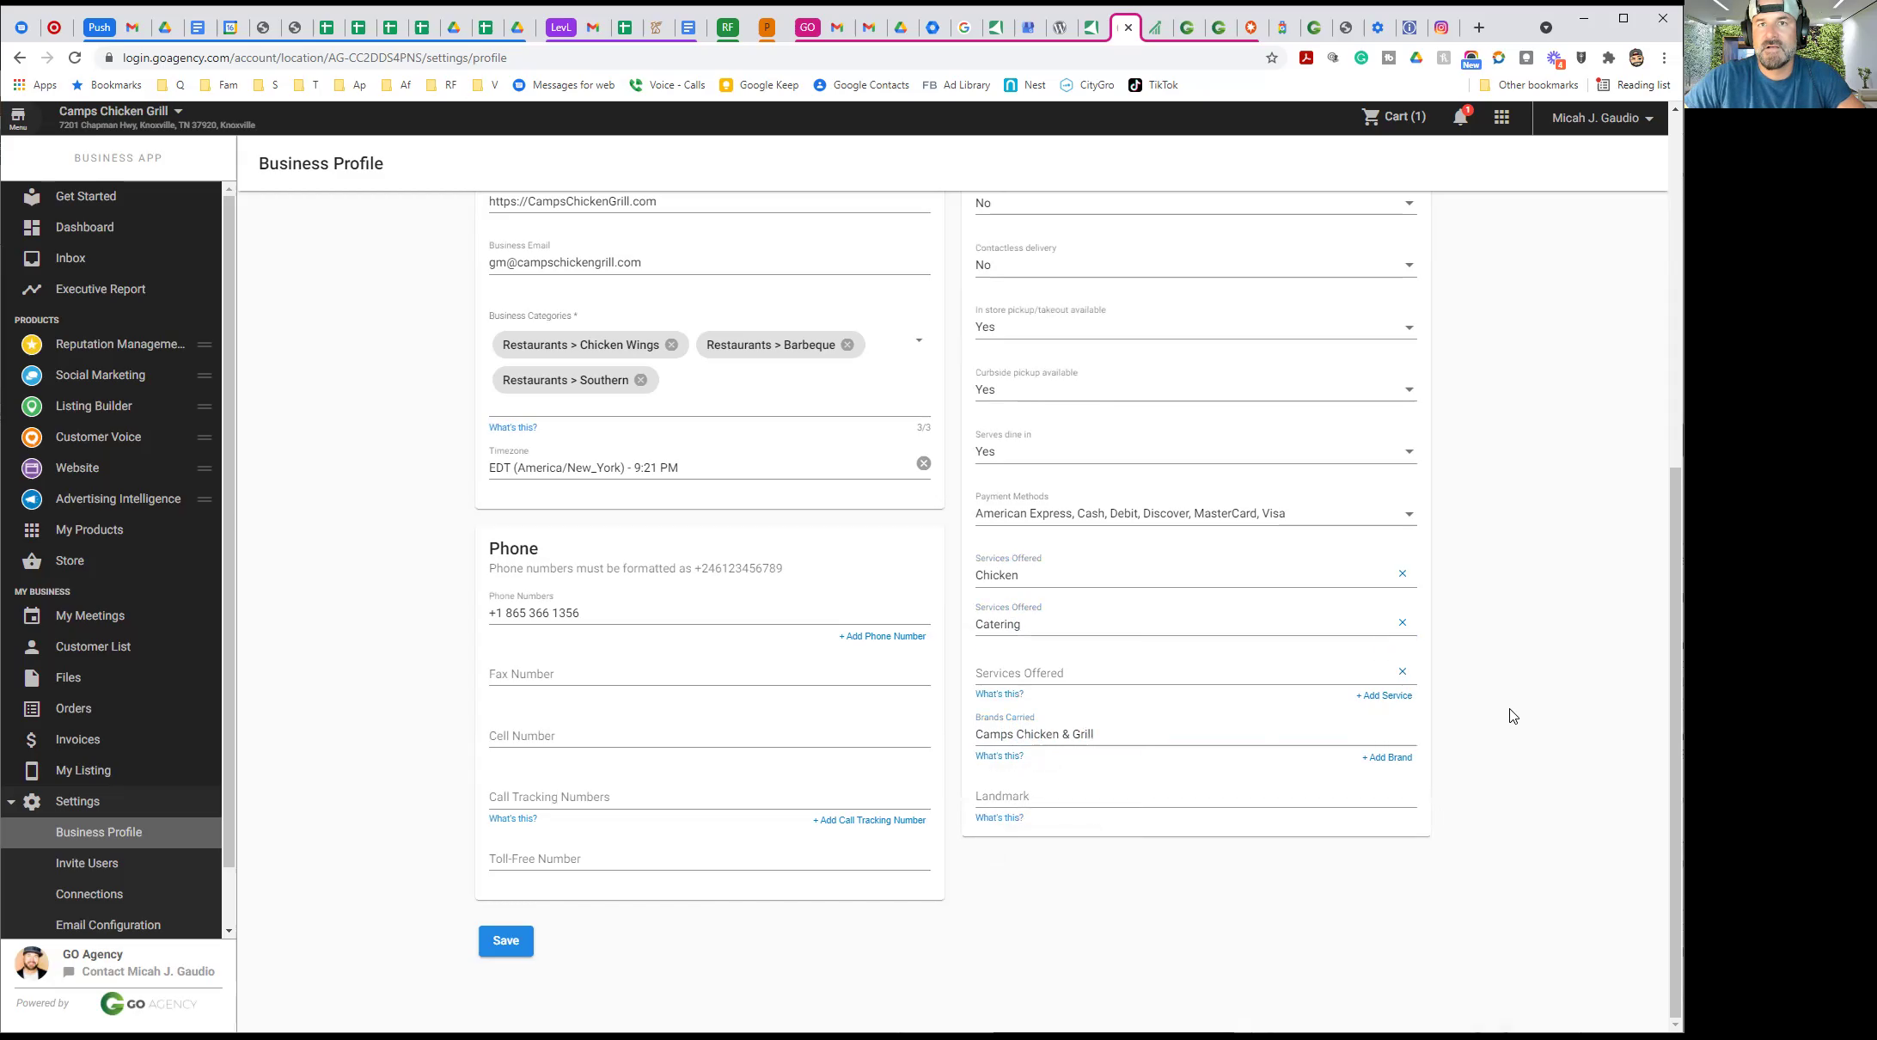
left_click(1043, 797)
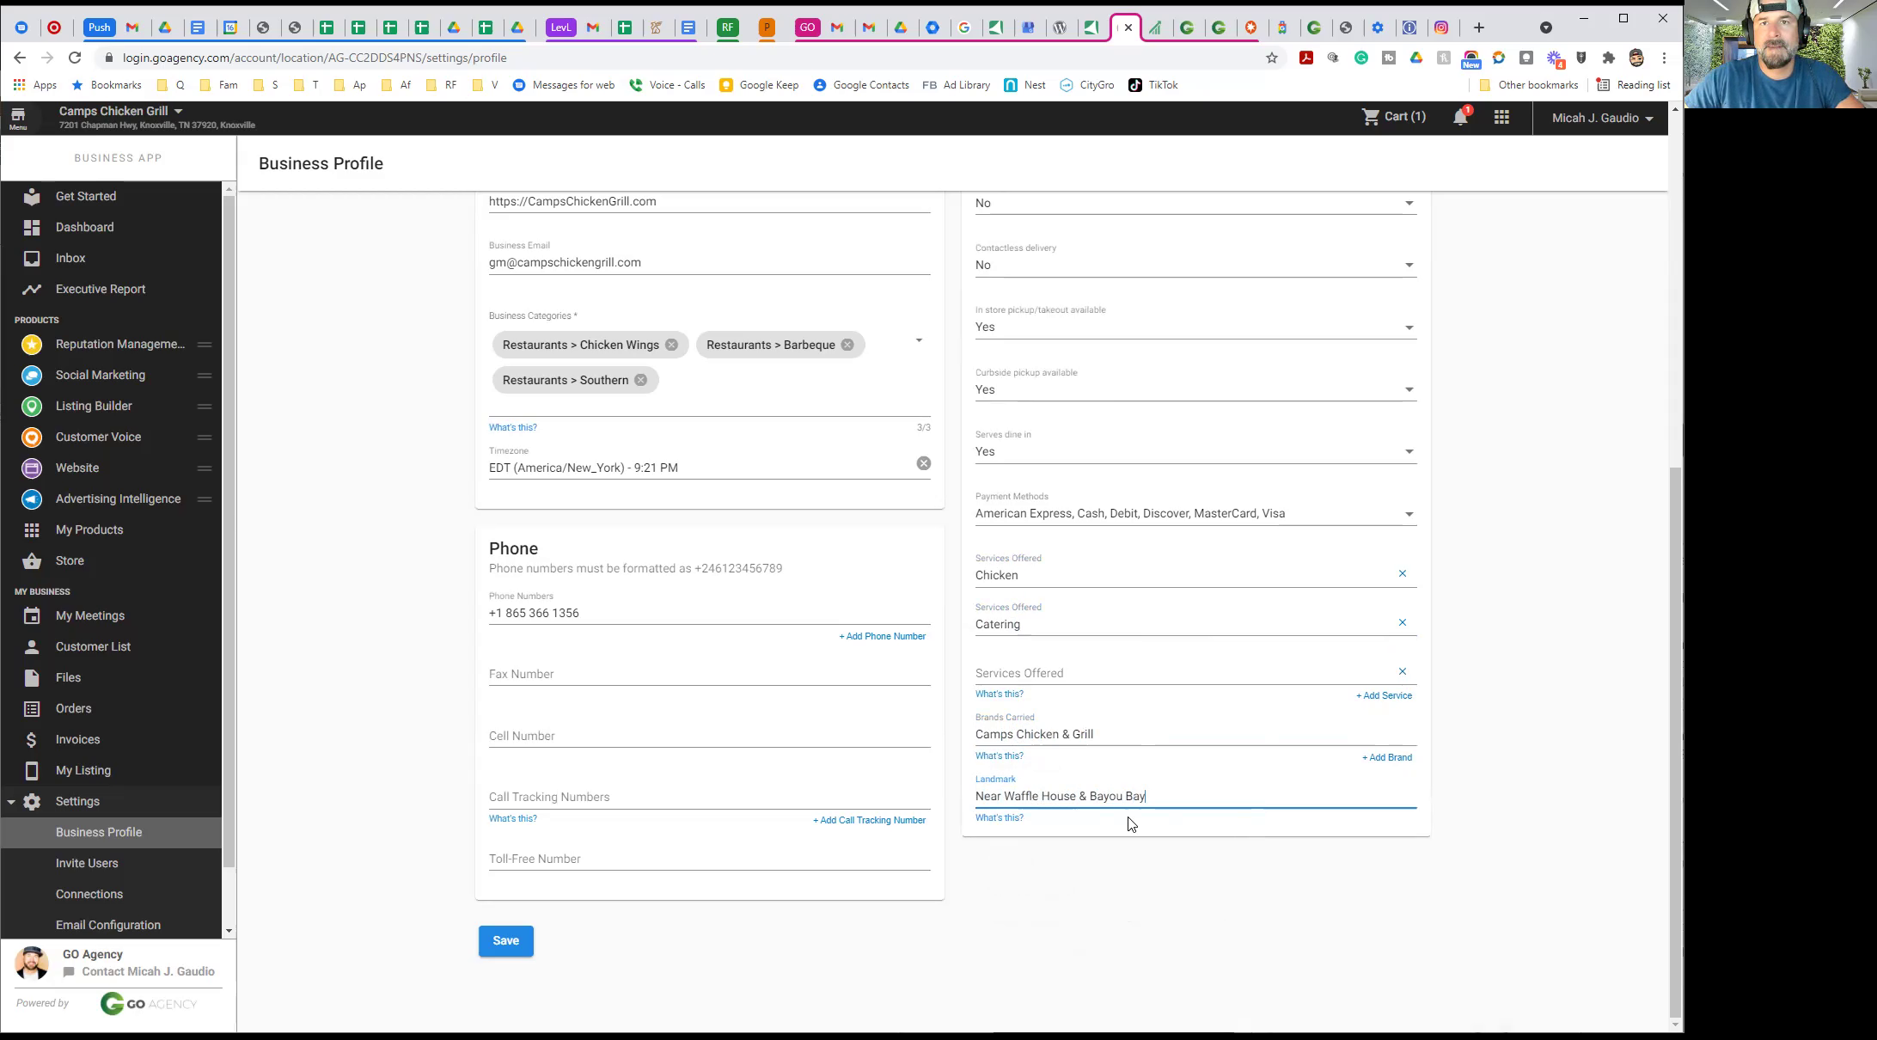
left_click(1515, 757)
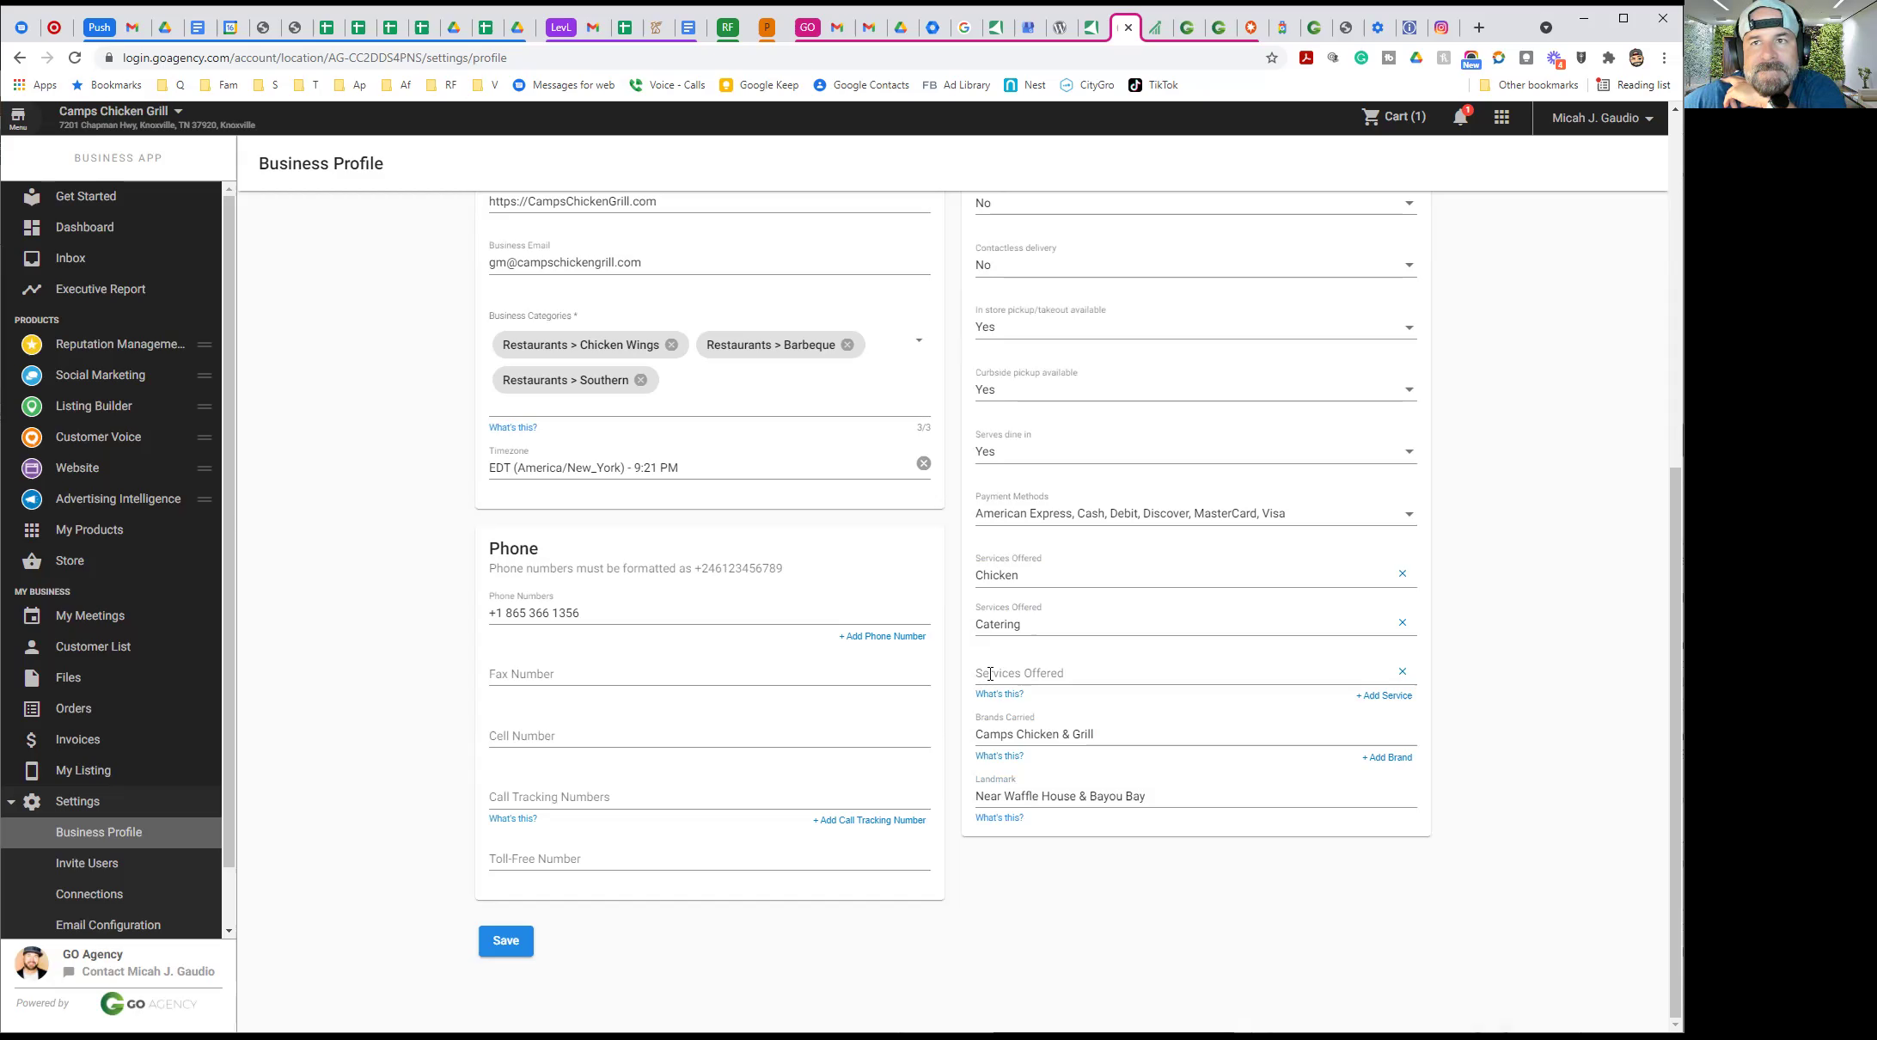
Begin the third service and remove, then re-add, the Restaurants > Chicken Wings category
left_click(990, 674)
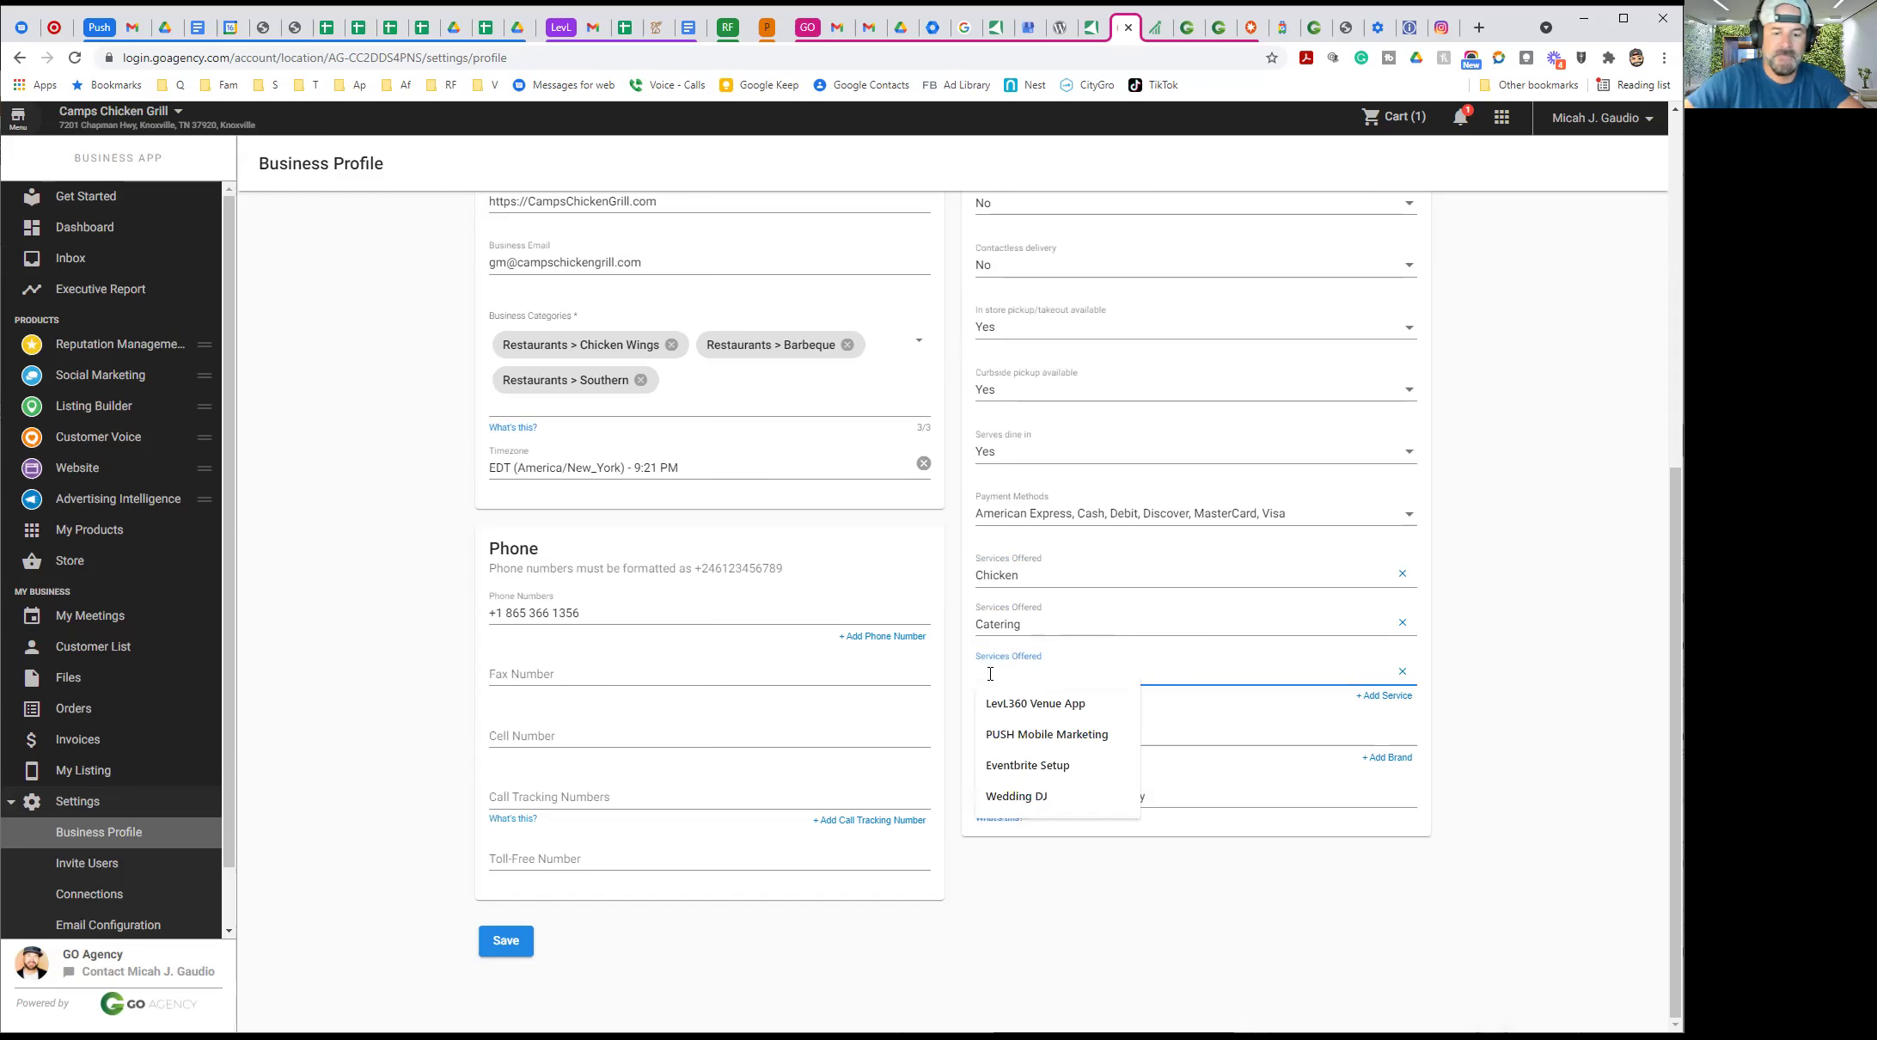
type("hamberg")
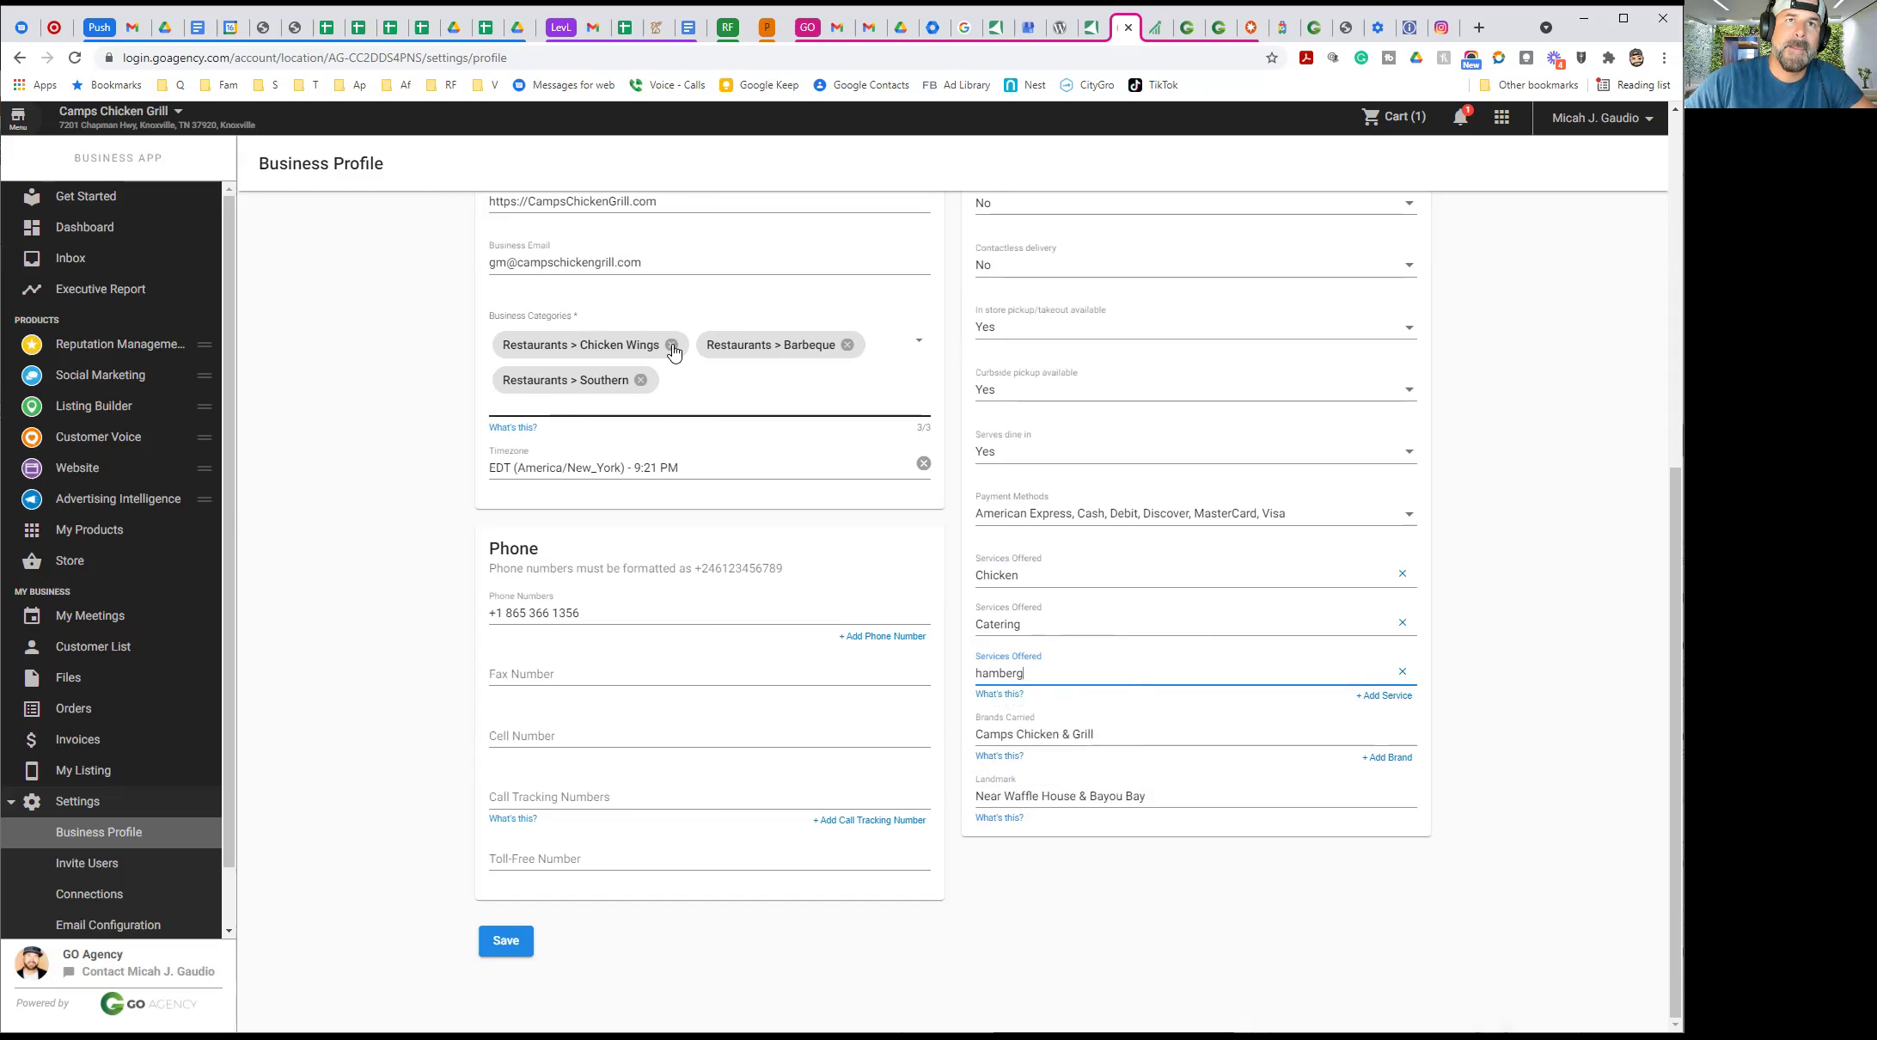
left_click(672, 345)
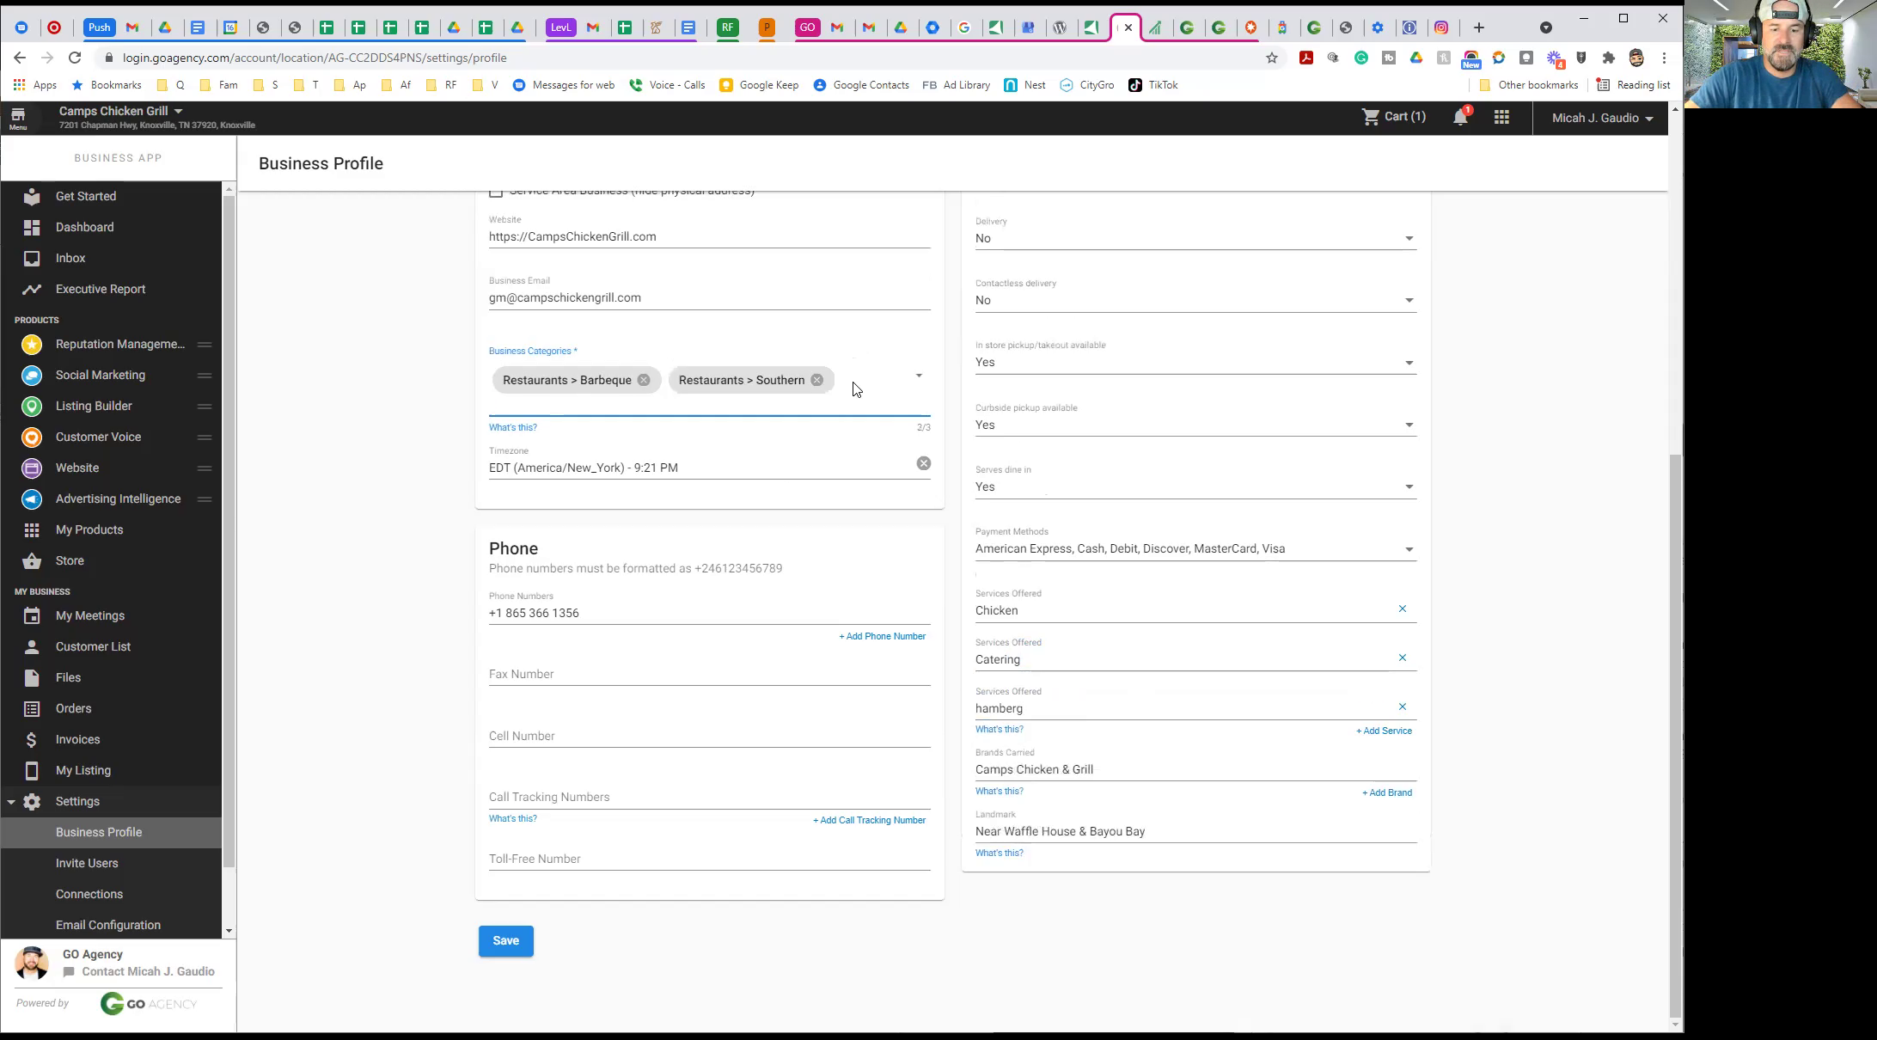
type("Chick")
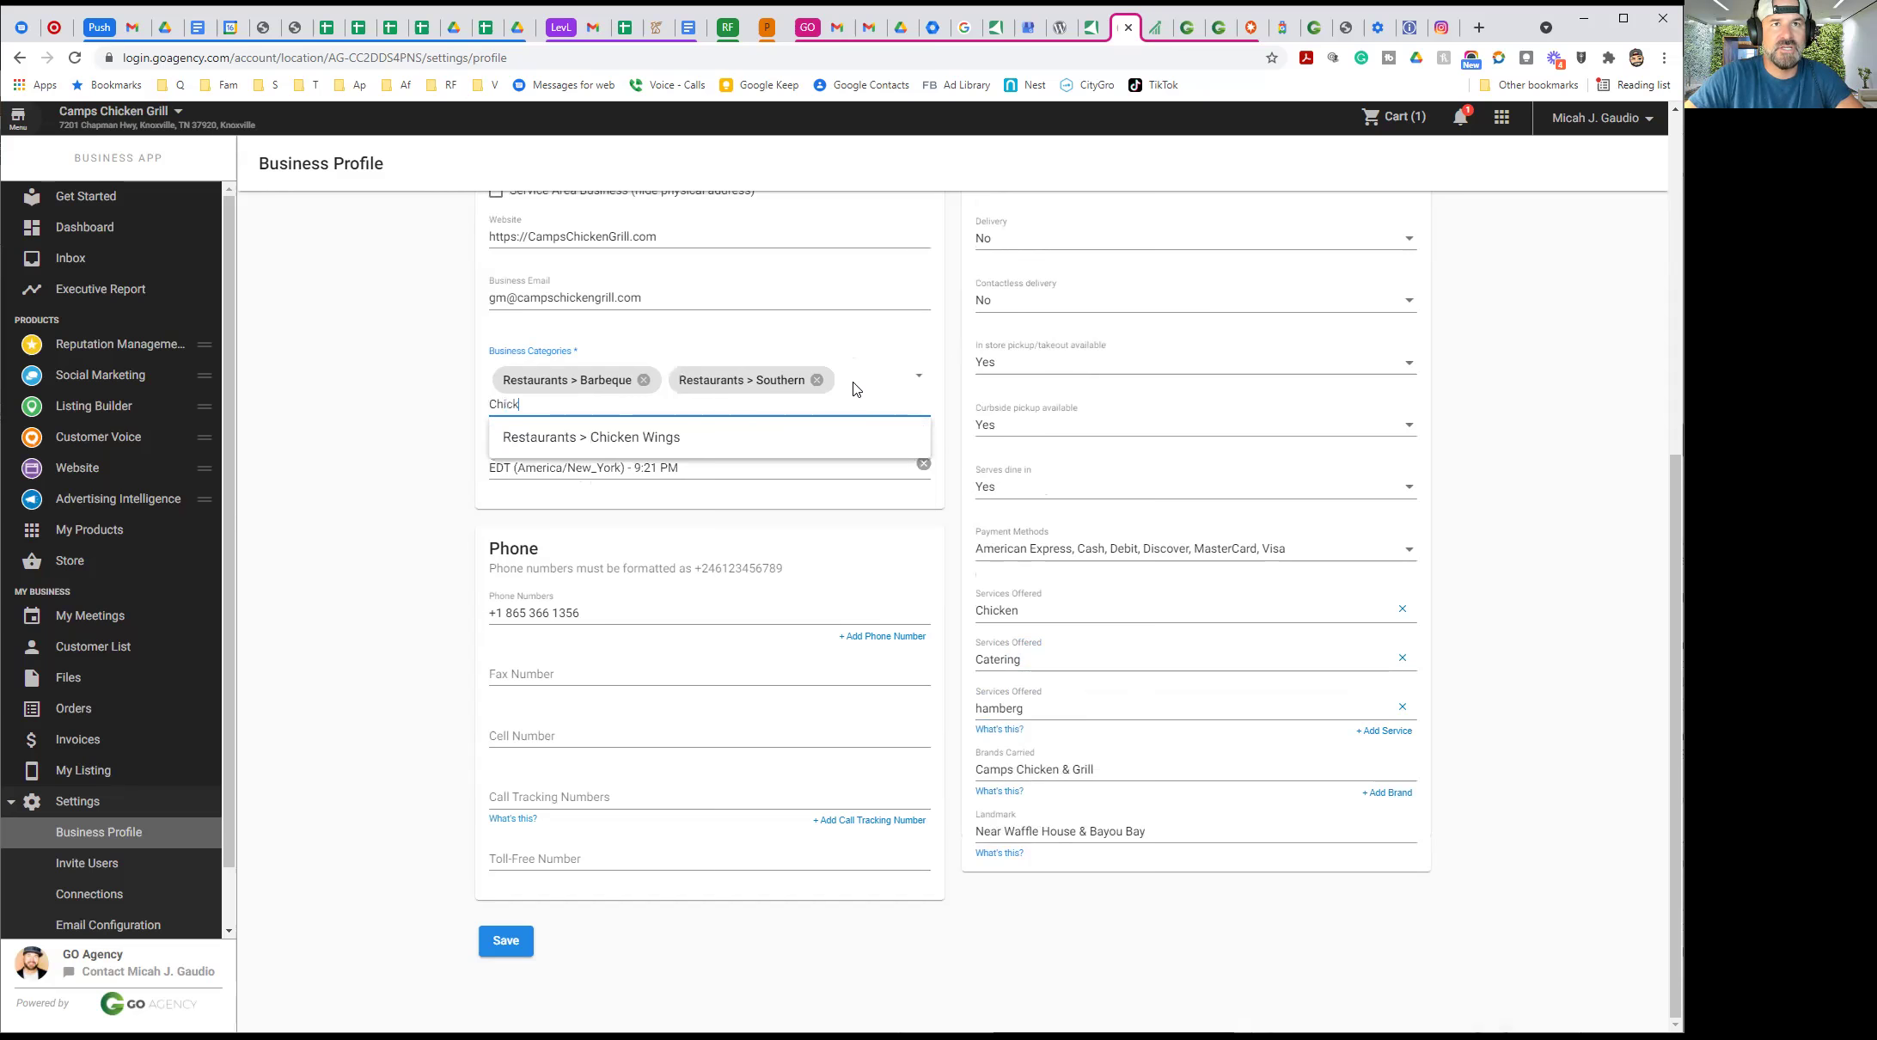
left_click(637, 438)
Correct the third service to 'Hams' and save the location details
left_click(1052, 707)
key("BackSpace")
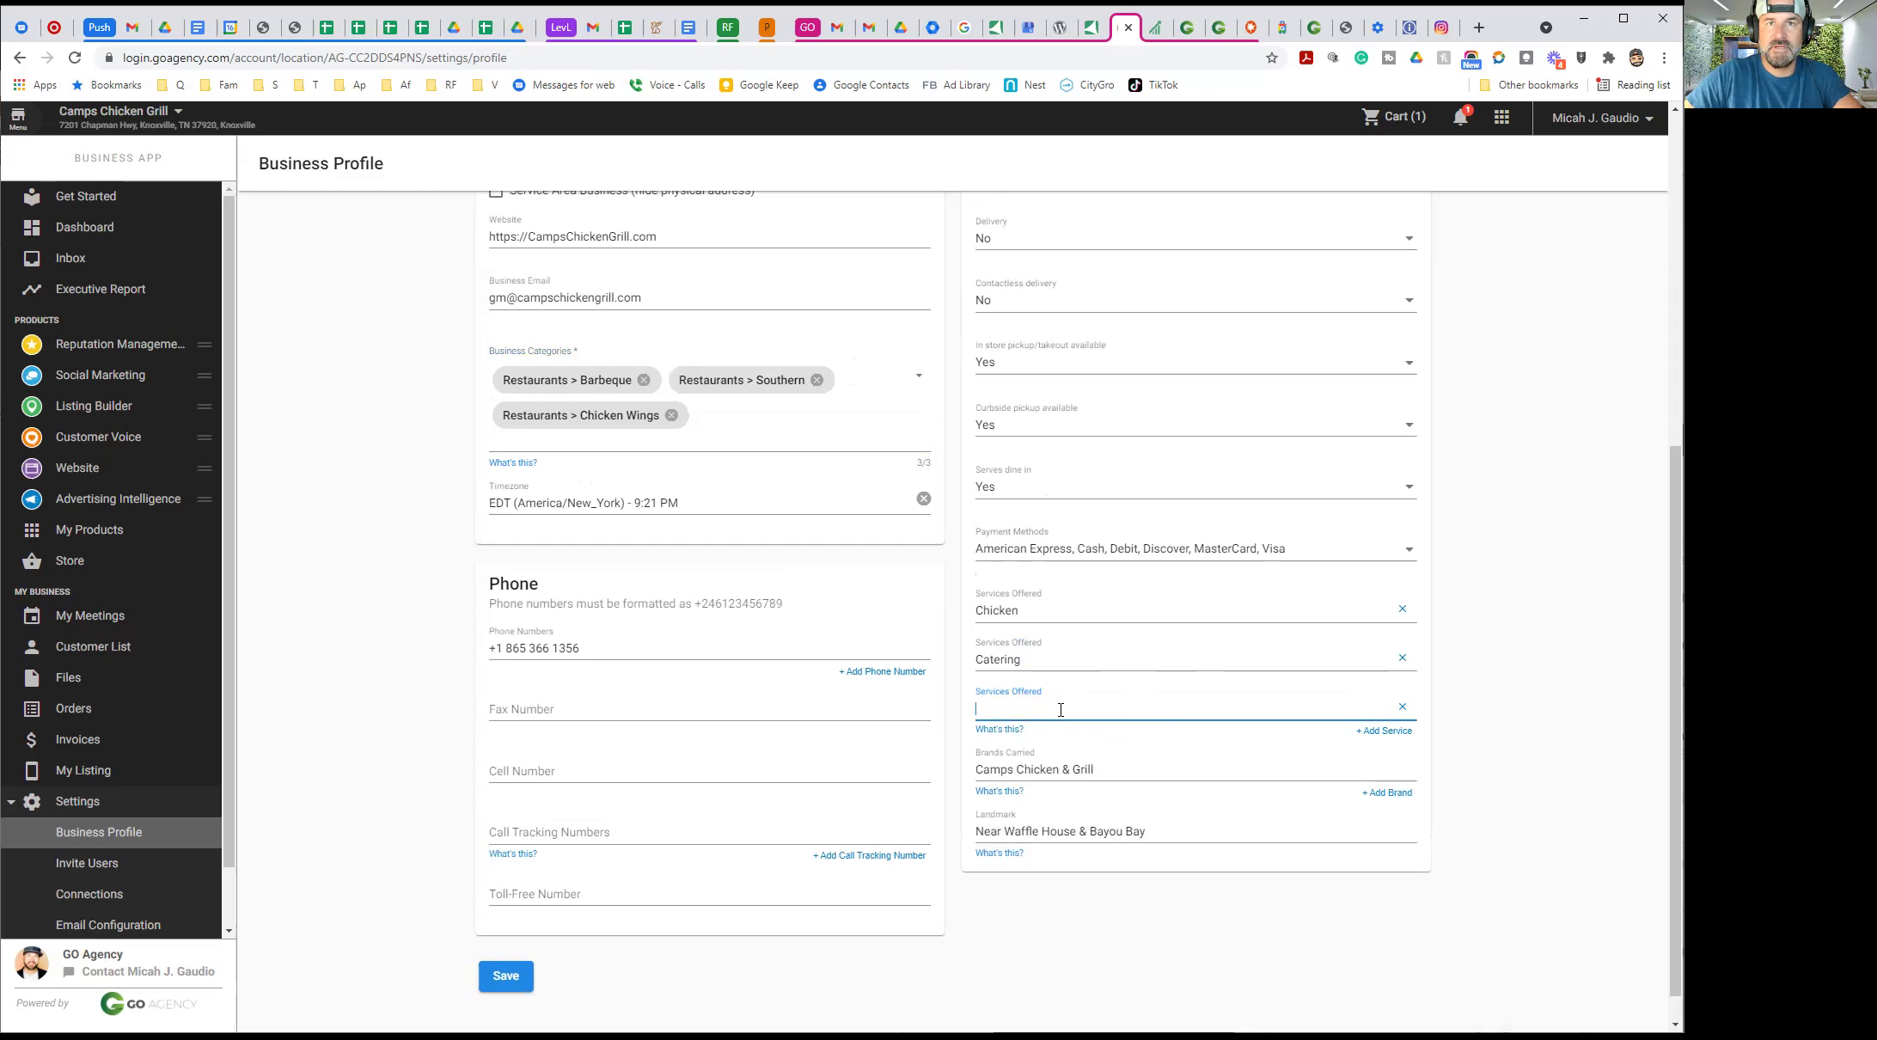
type("Hamb")
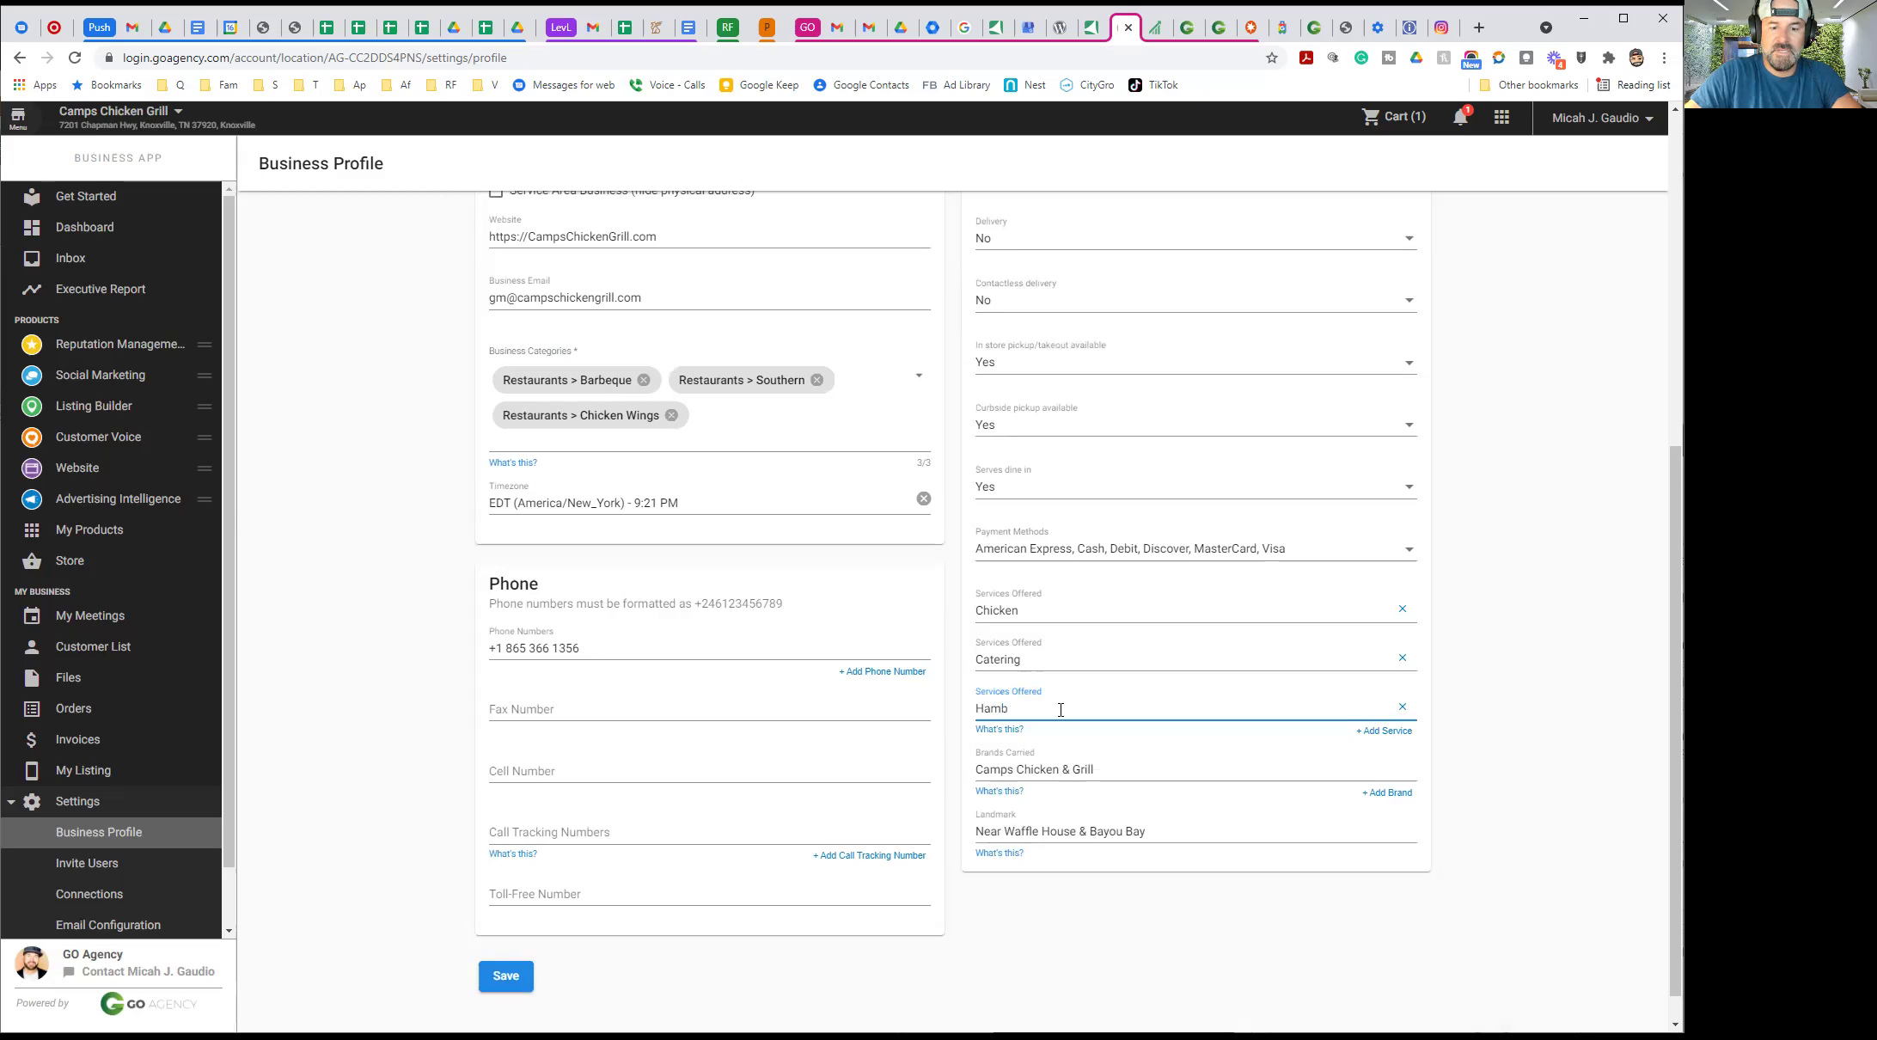
type("s")
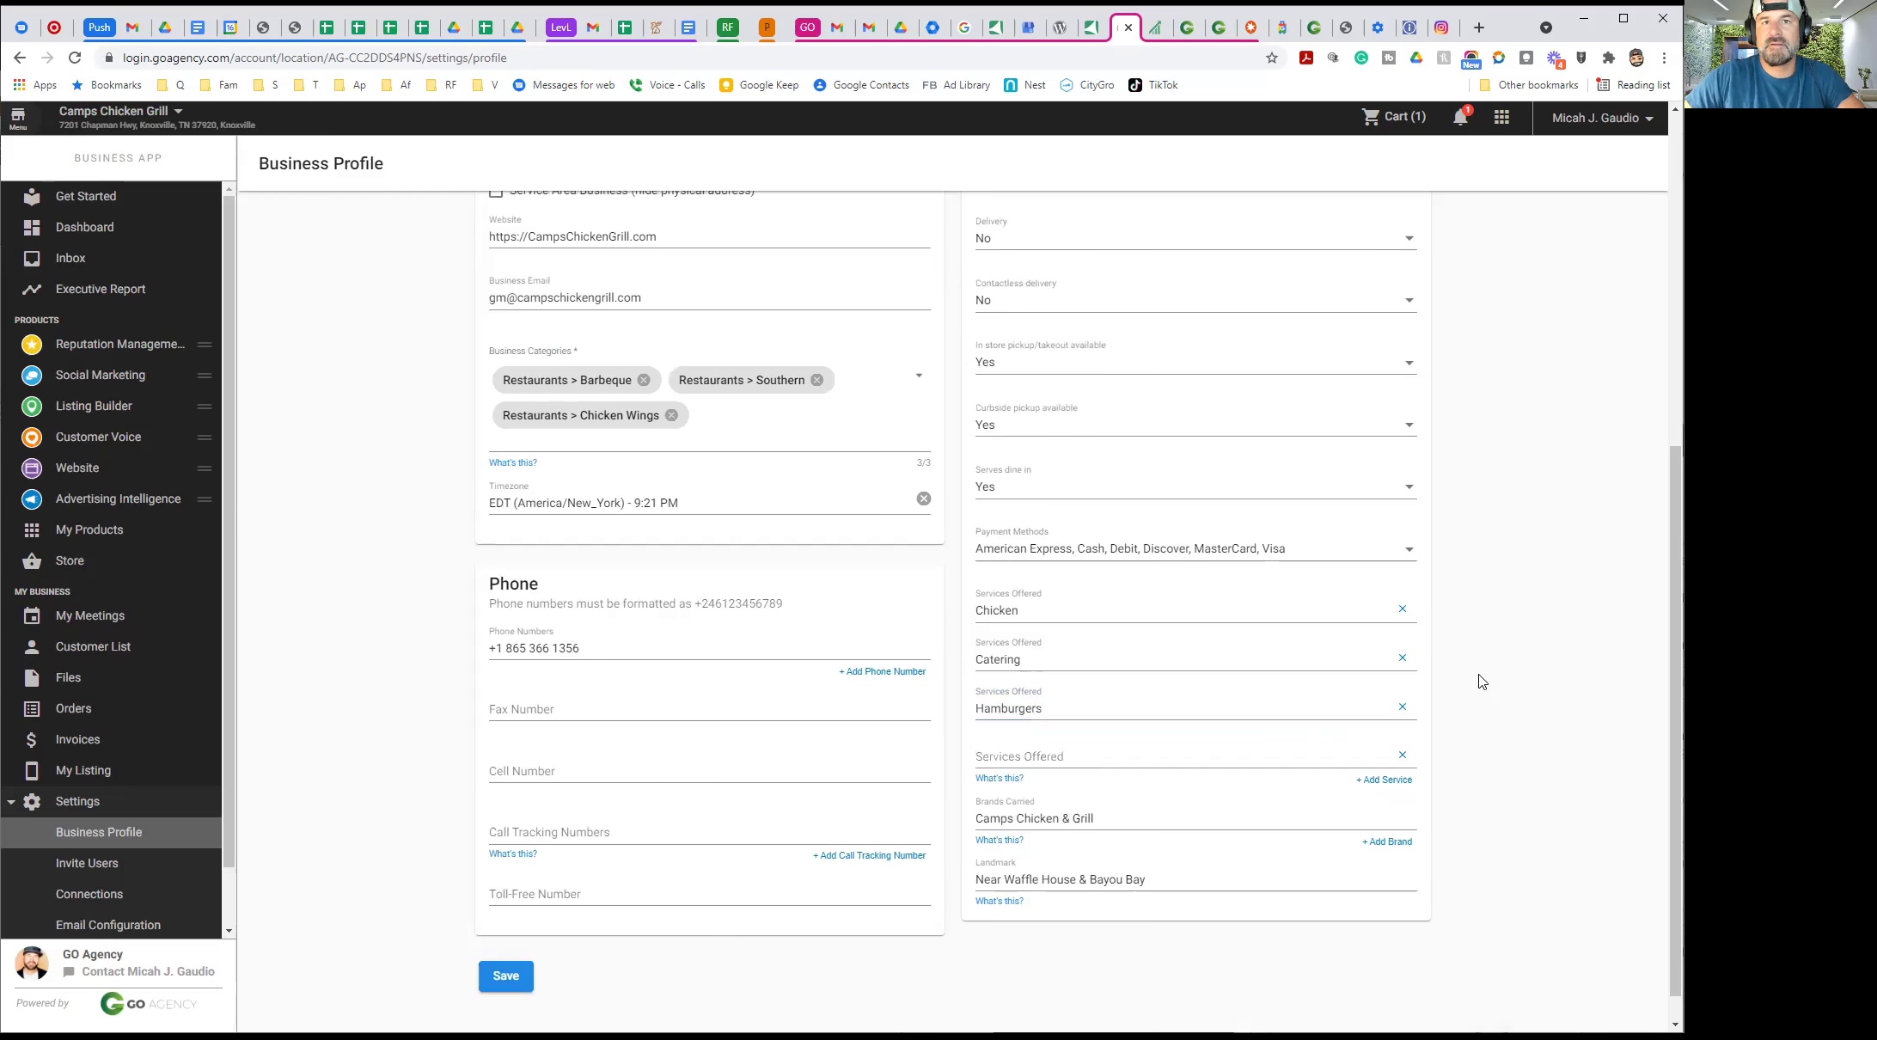
scroll(1491, 641, "up", 7)
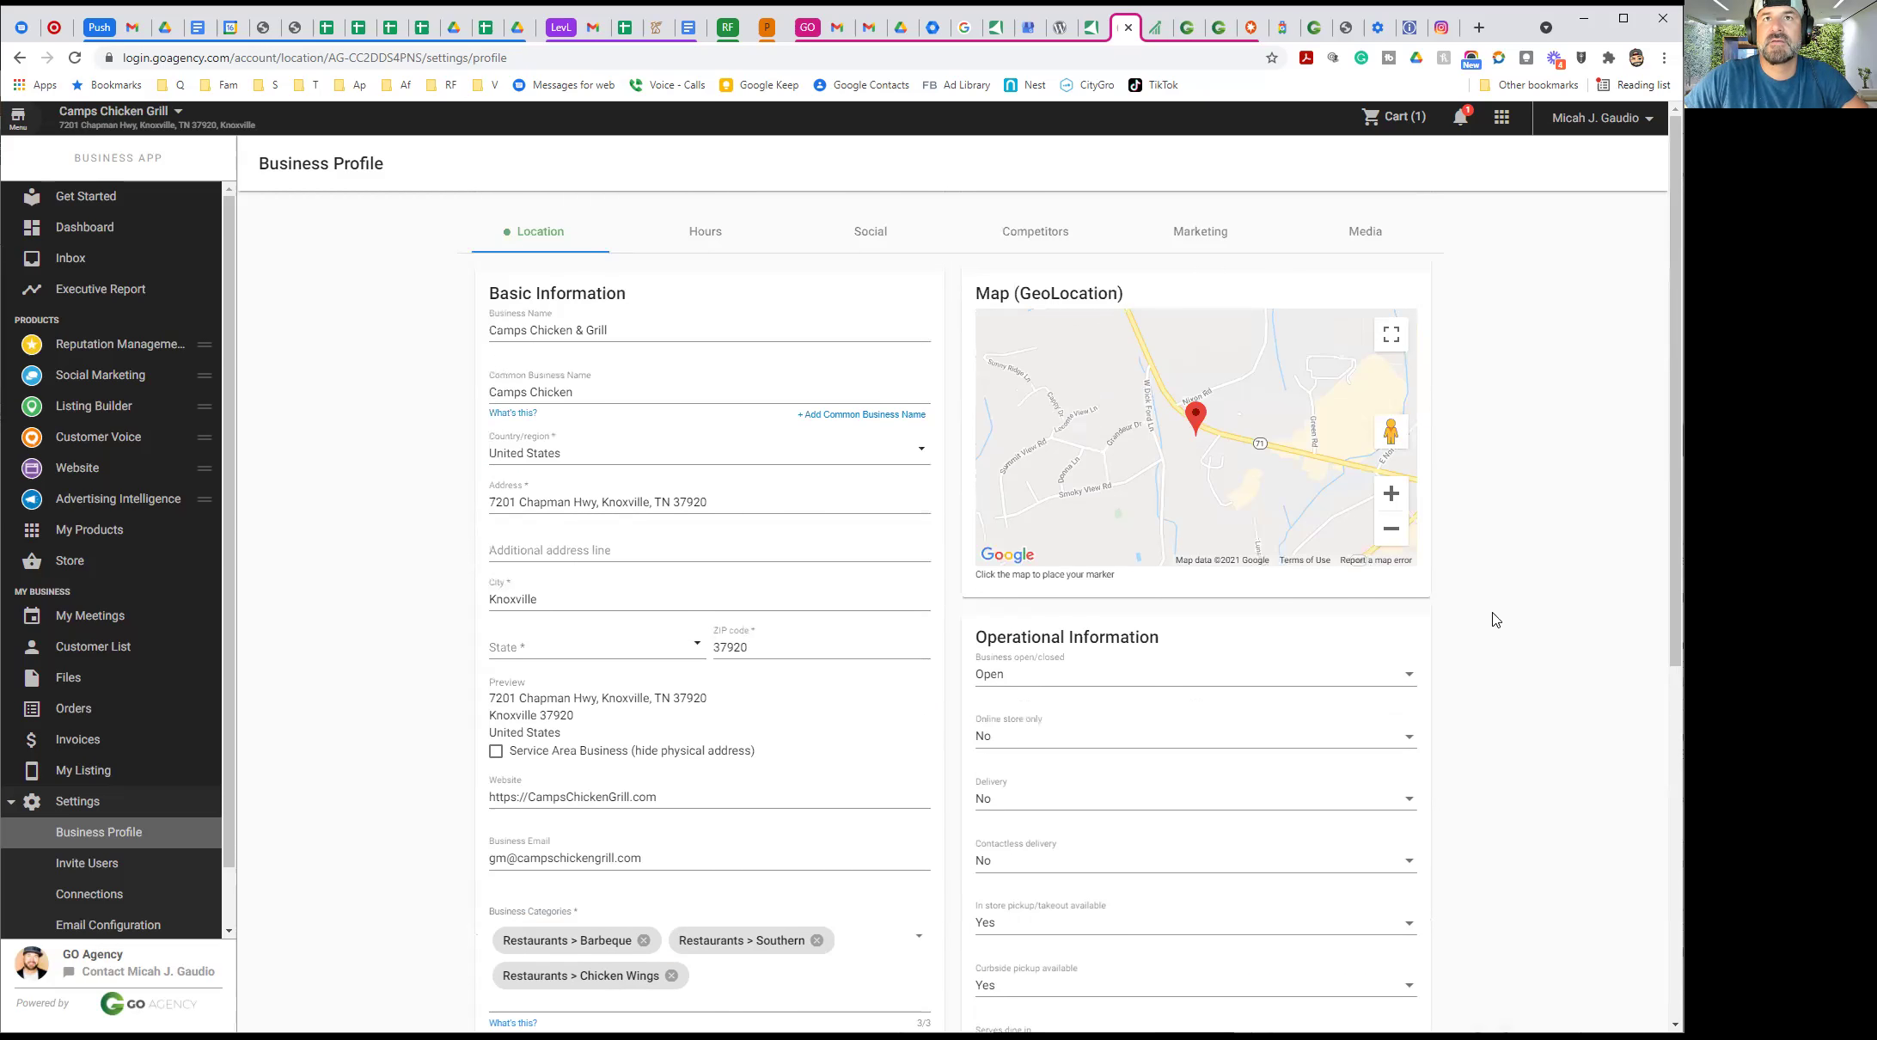
scroll(1479, 645, "down", 7)
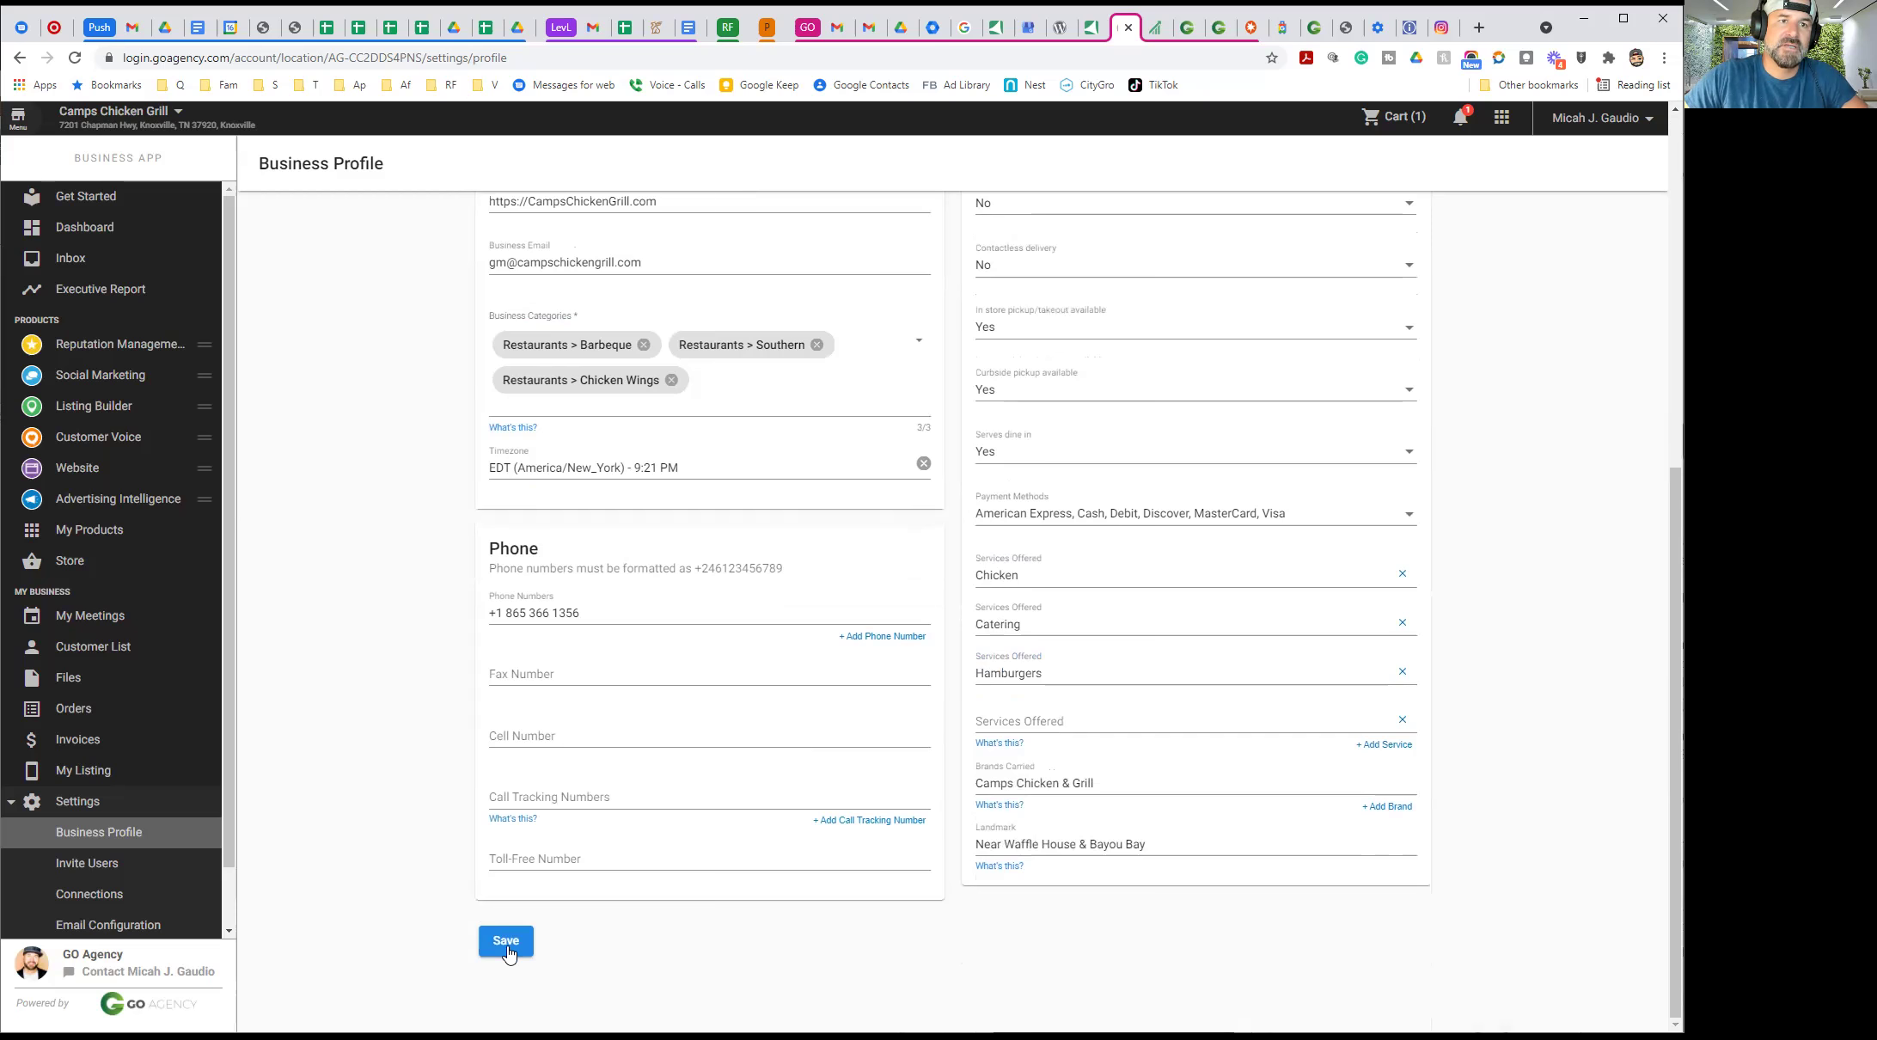
left_click(507, 945)
left_click(490, 945)
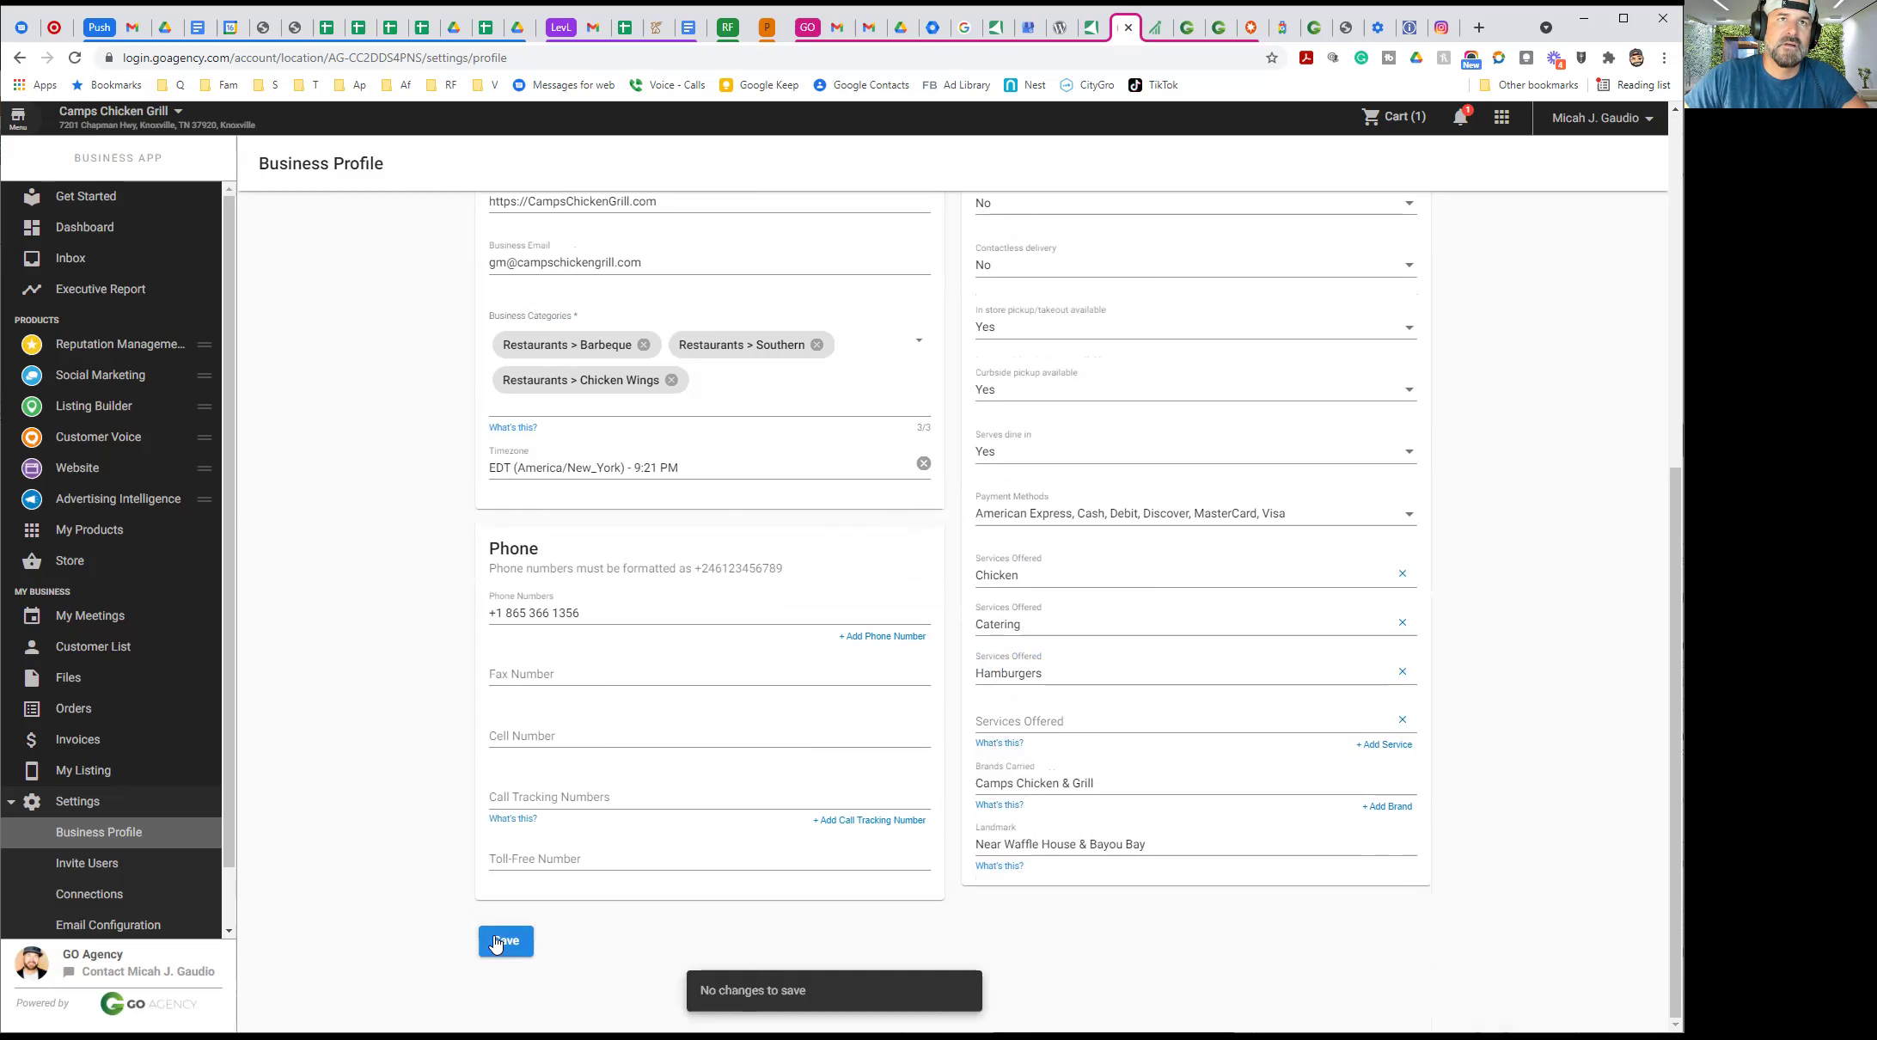
scroll(434, 630, "up", 5)
scroll(434, 630, "up", 2)
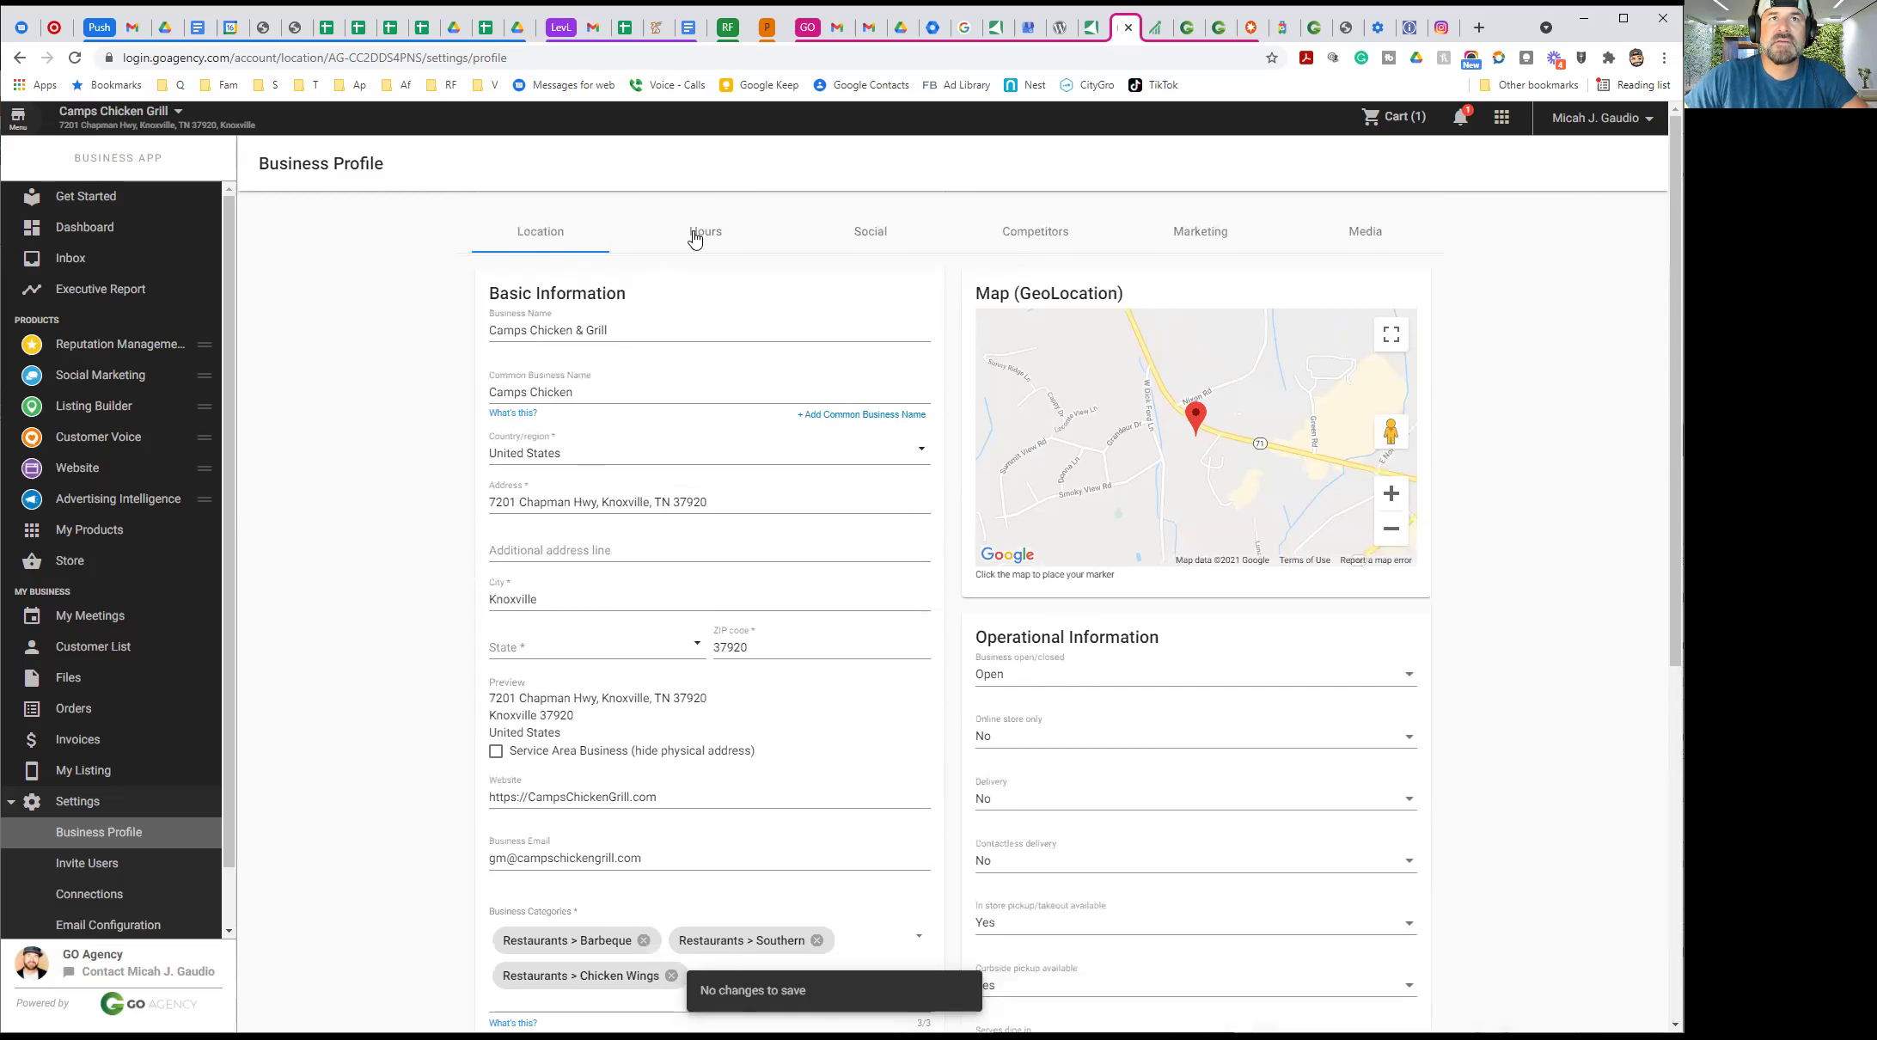
Mark Sunday as open with hours of 11:00 AM to 9:00 PM
left_click(696, 235)
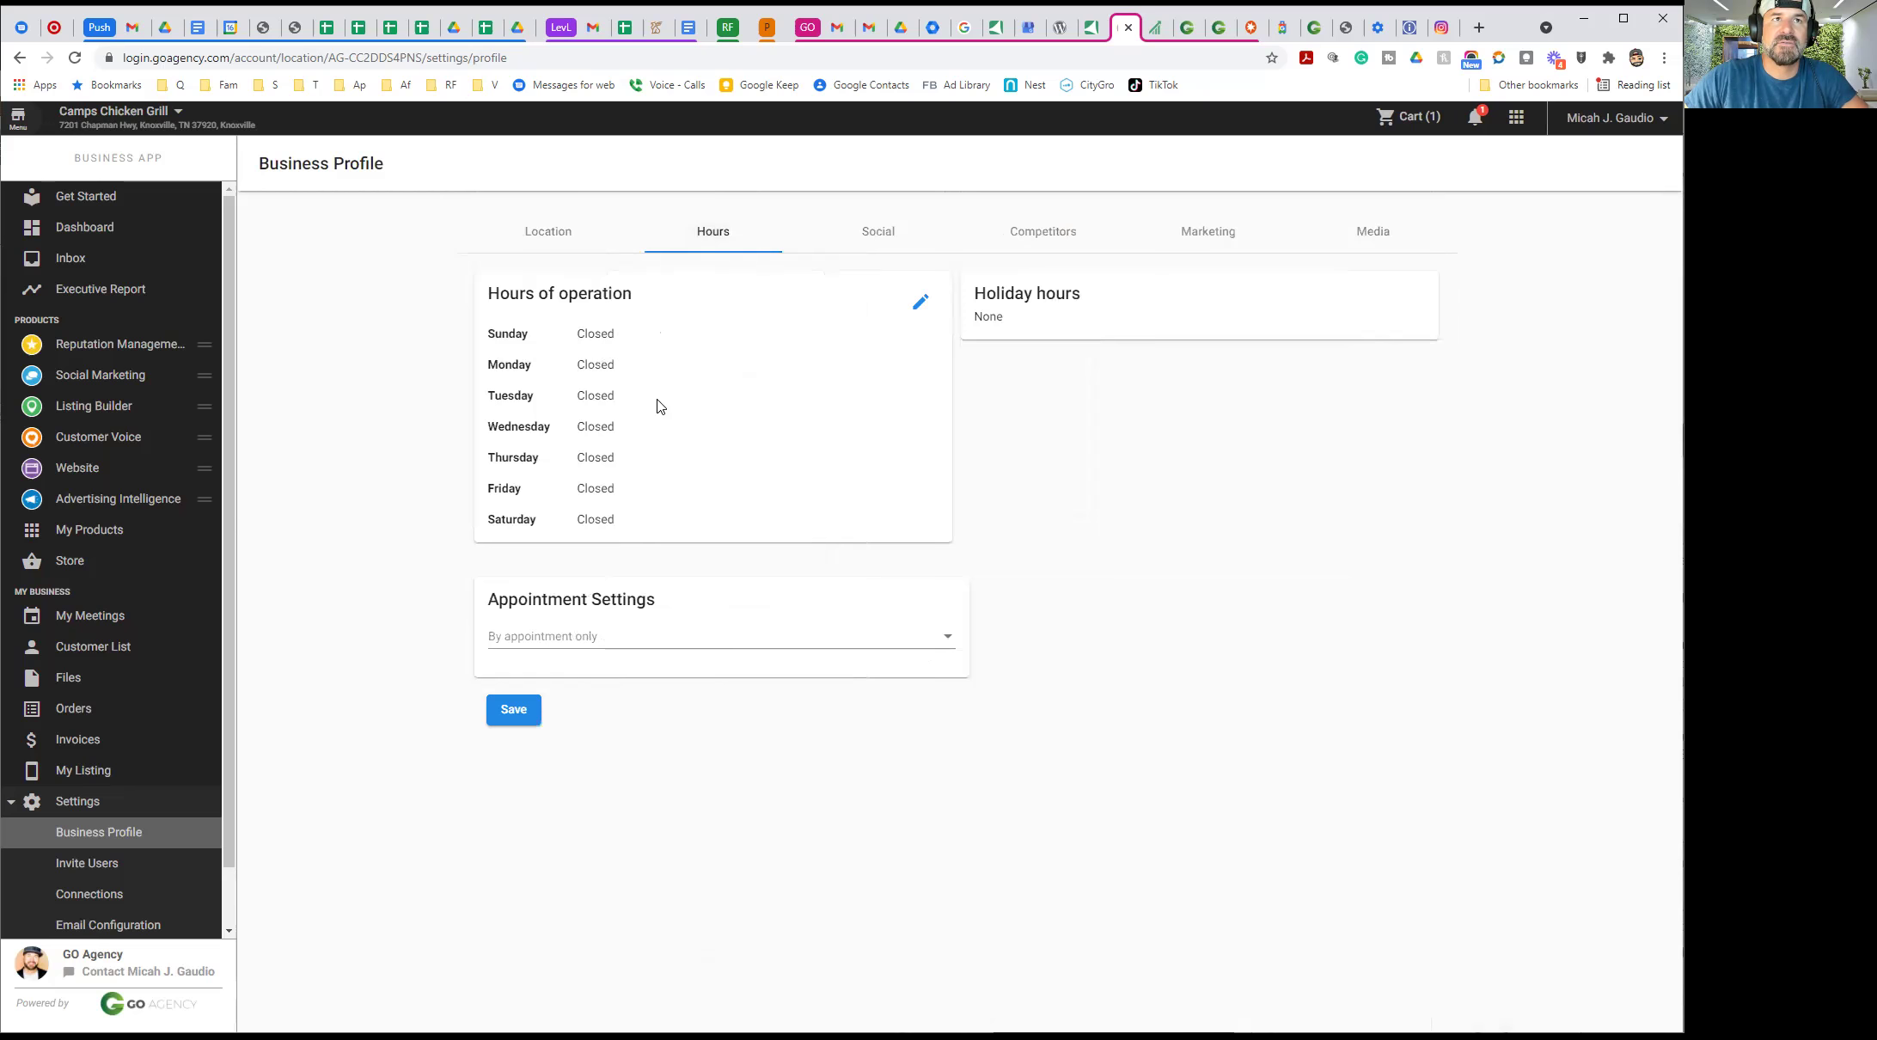
left_click(922, 305)
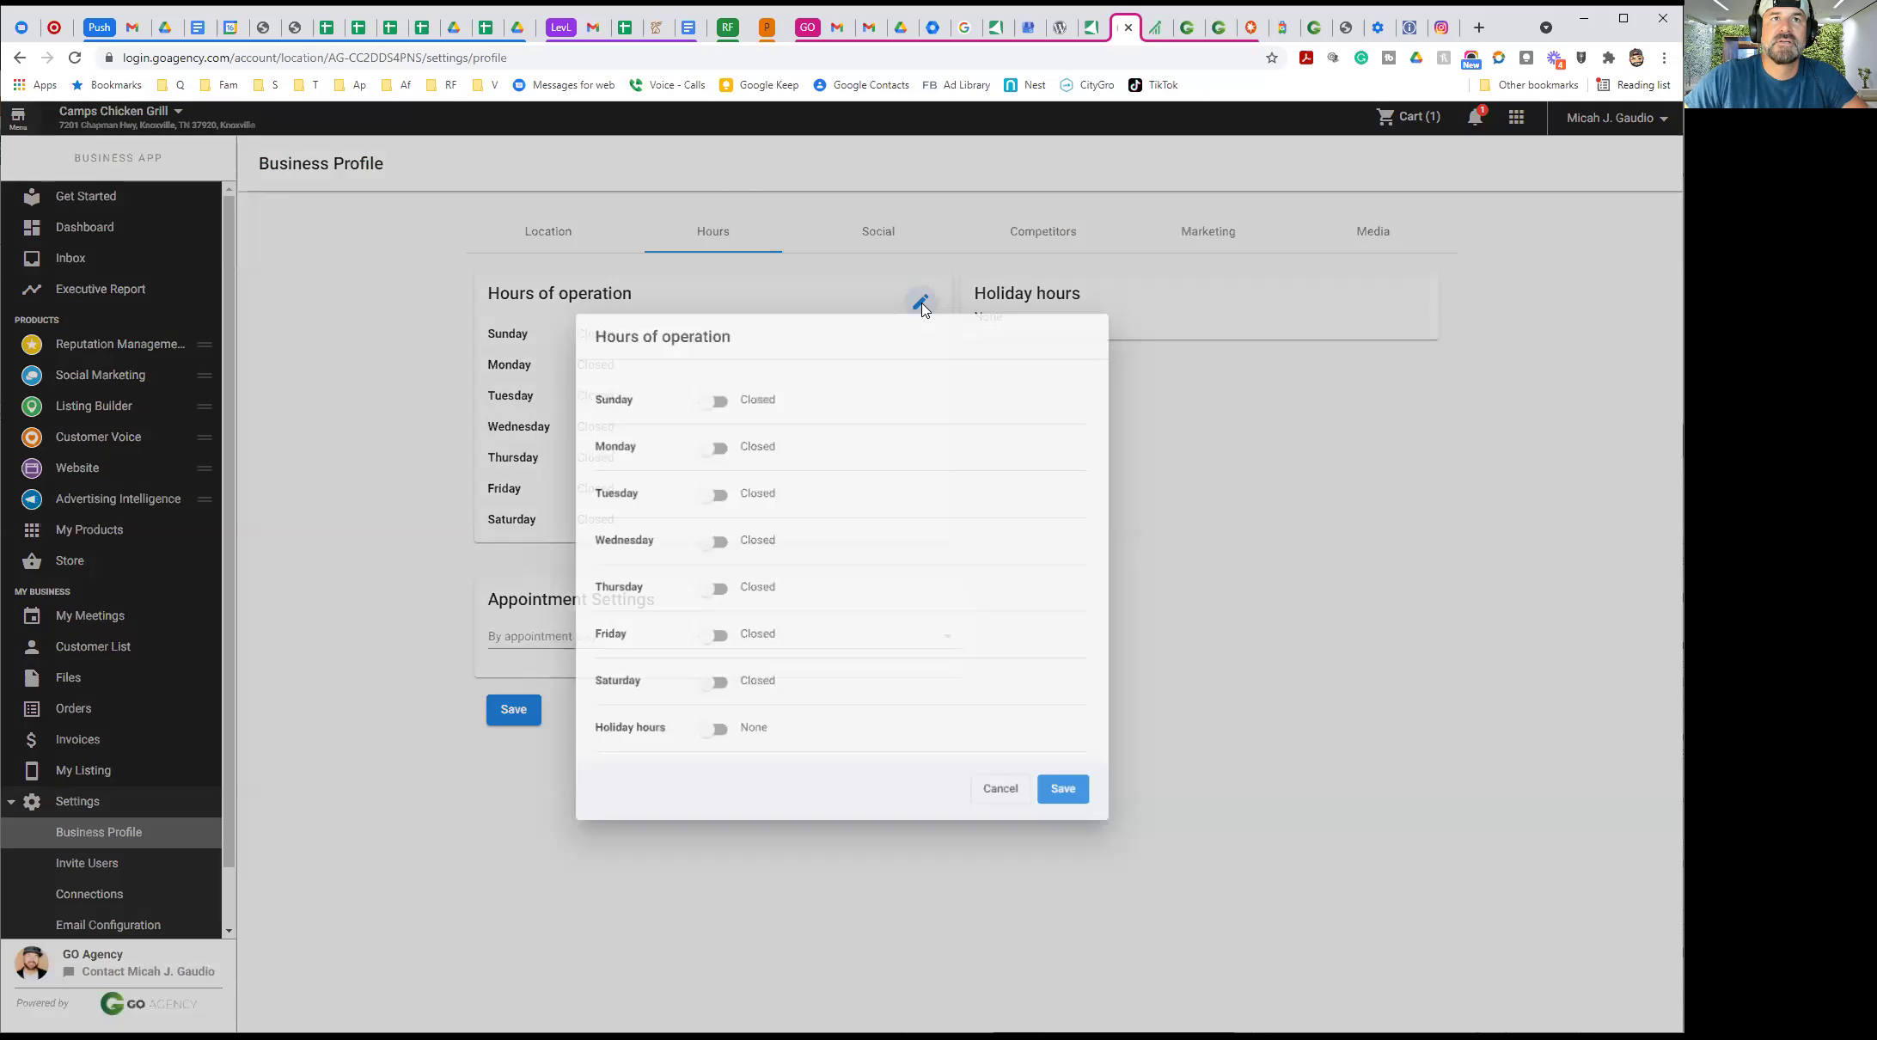
left_click(710, 394)
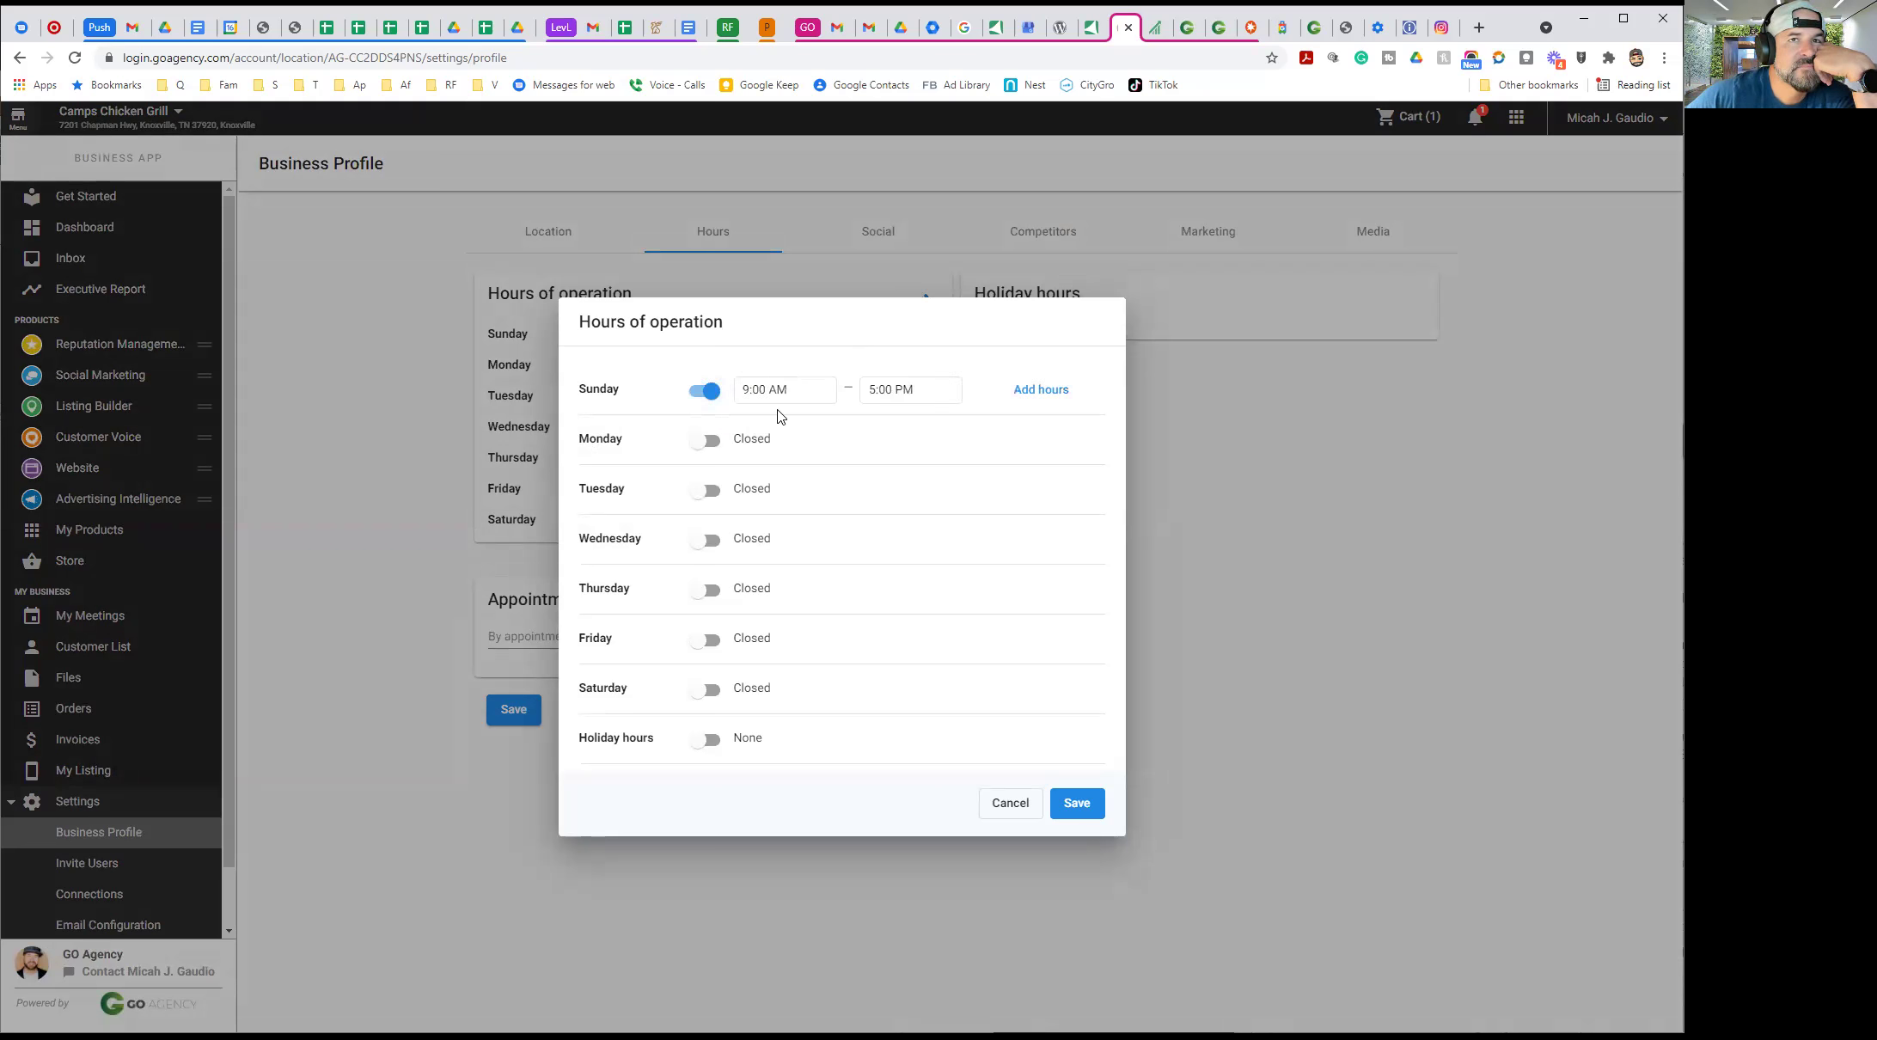
left_click(748, 388)
type("11")
left_click(930, 427)
left_click(874, 392)
type("9")
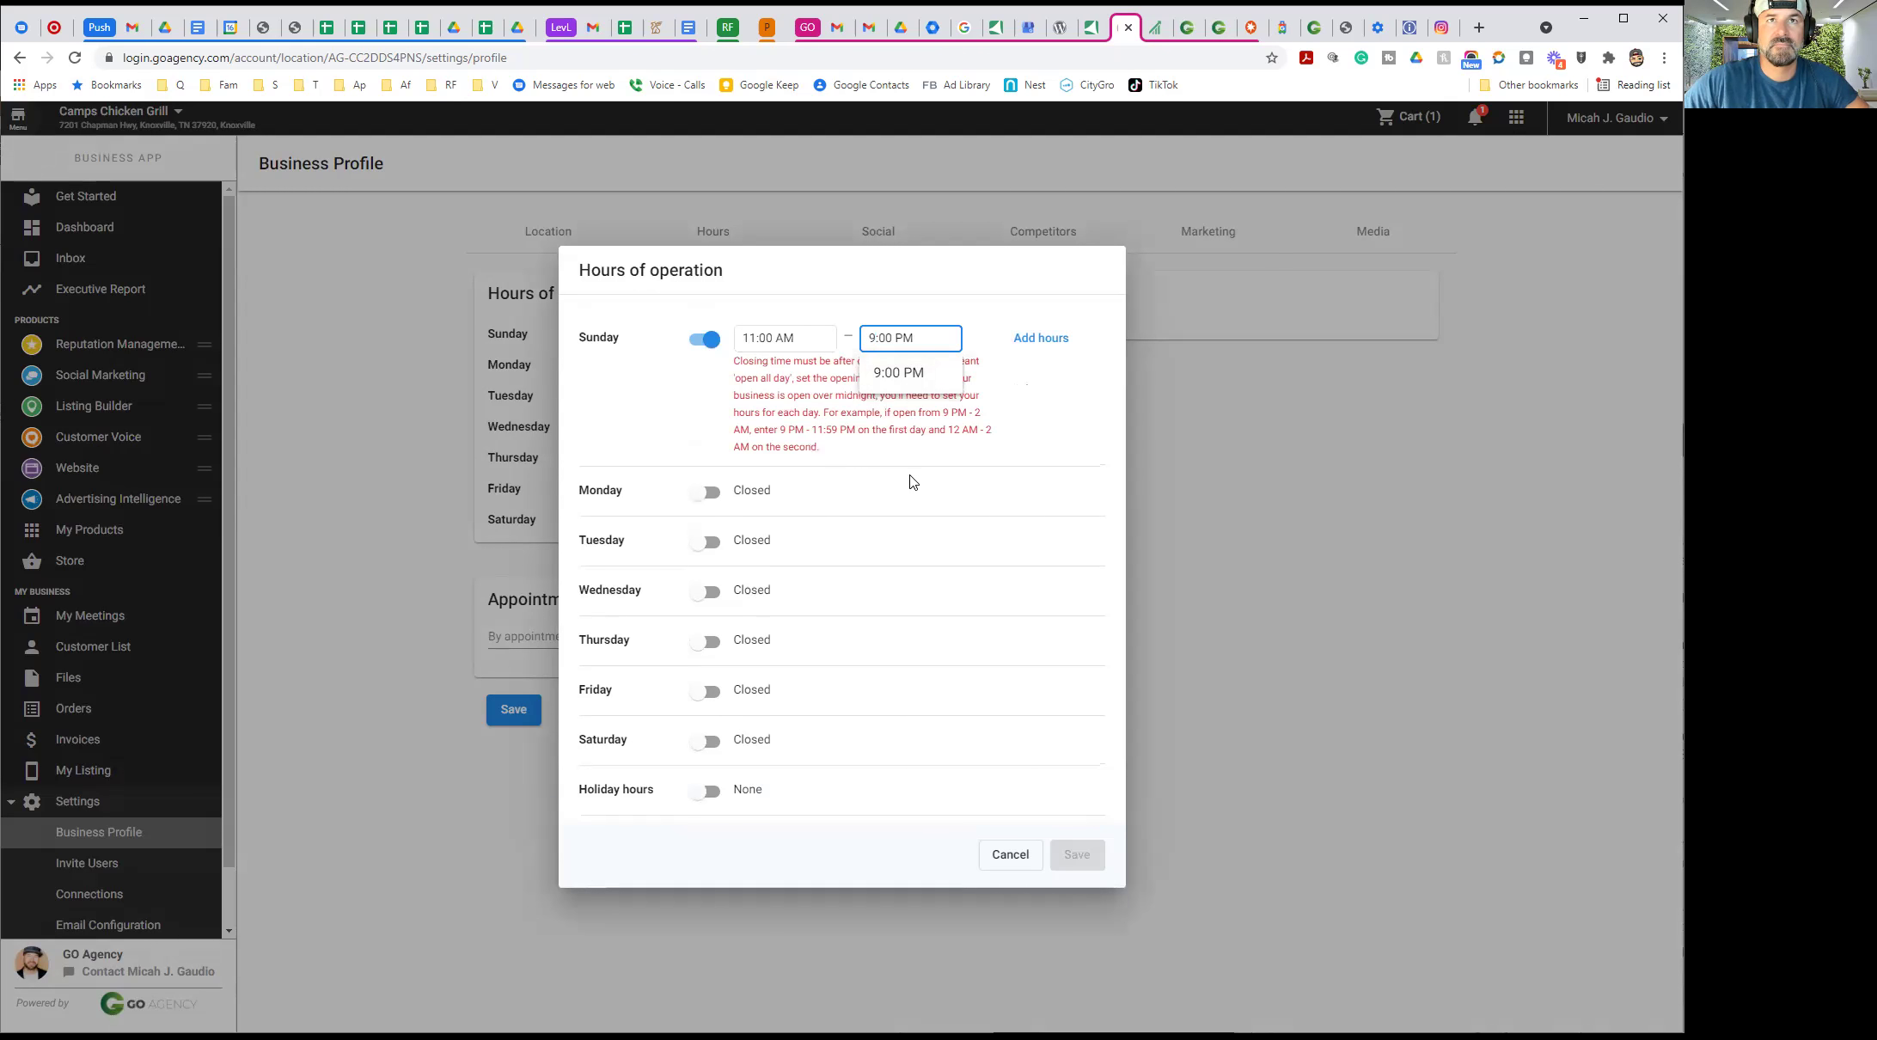
left_click(902, 299)
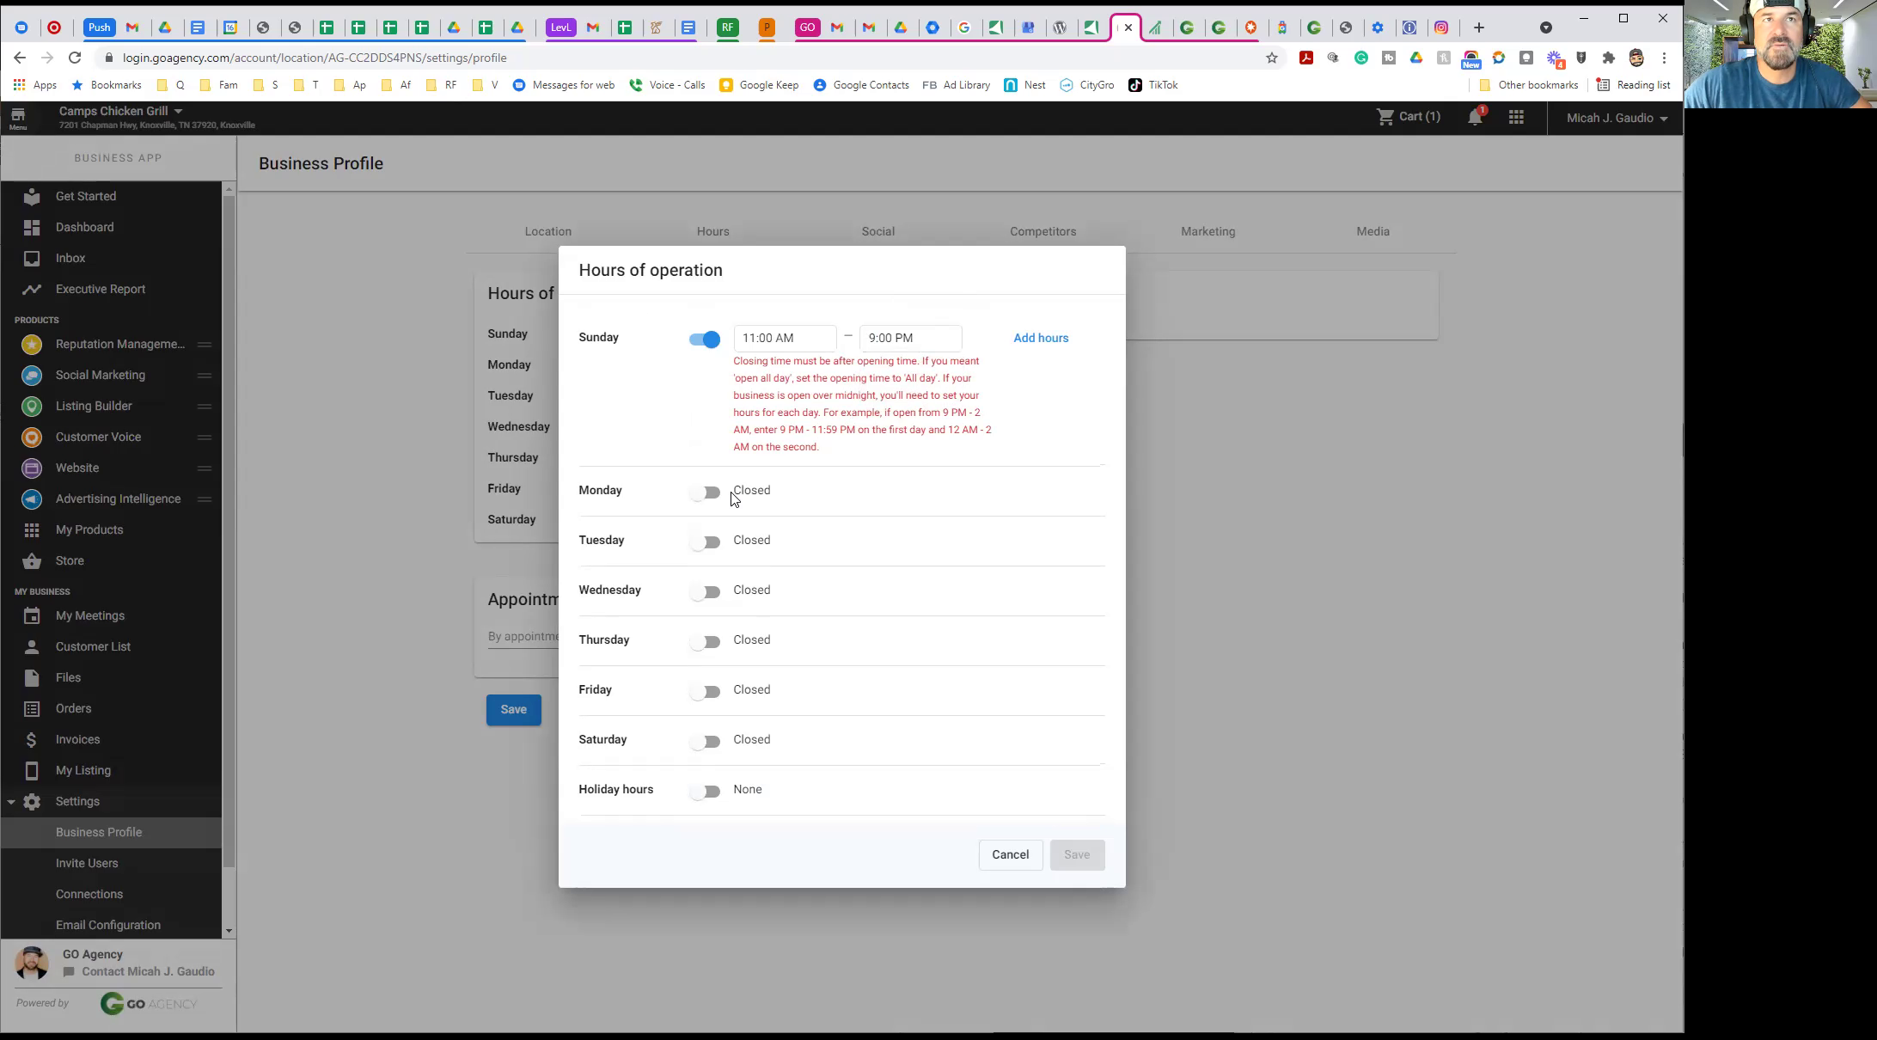
Mark Wednesday as open with hours of 11:00 AM to 9:00 PM
left_click(706, 593)
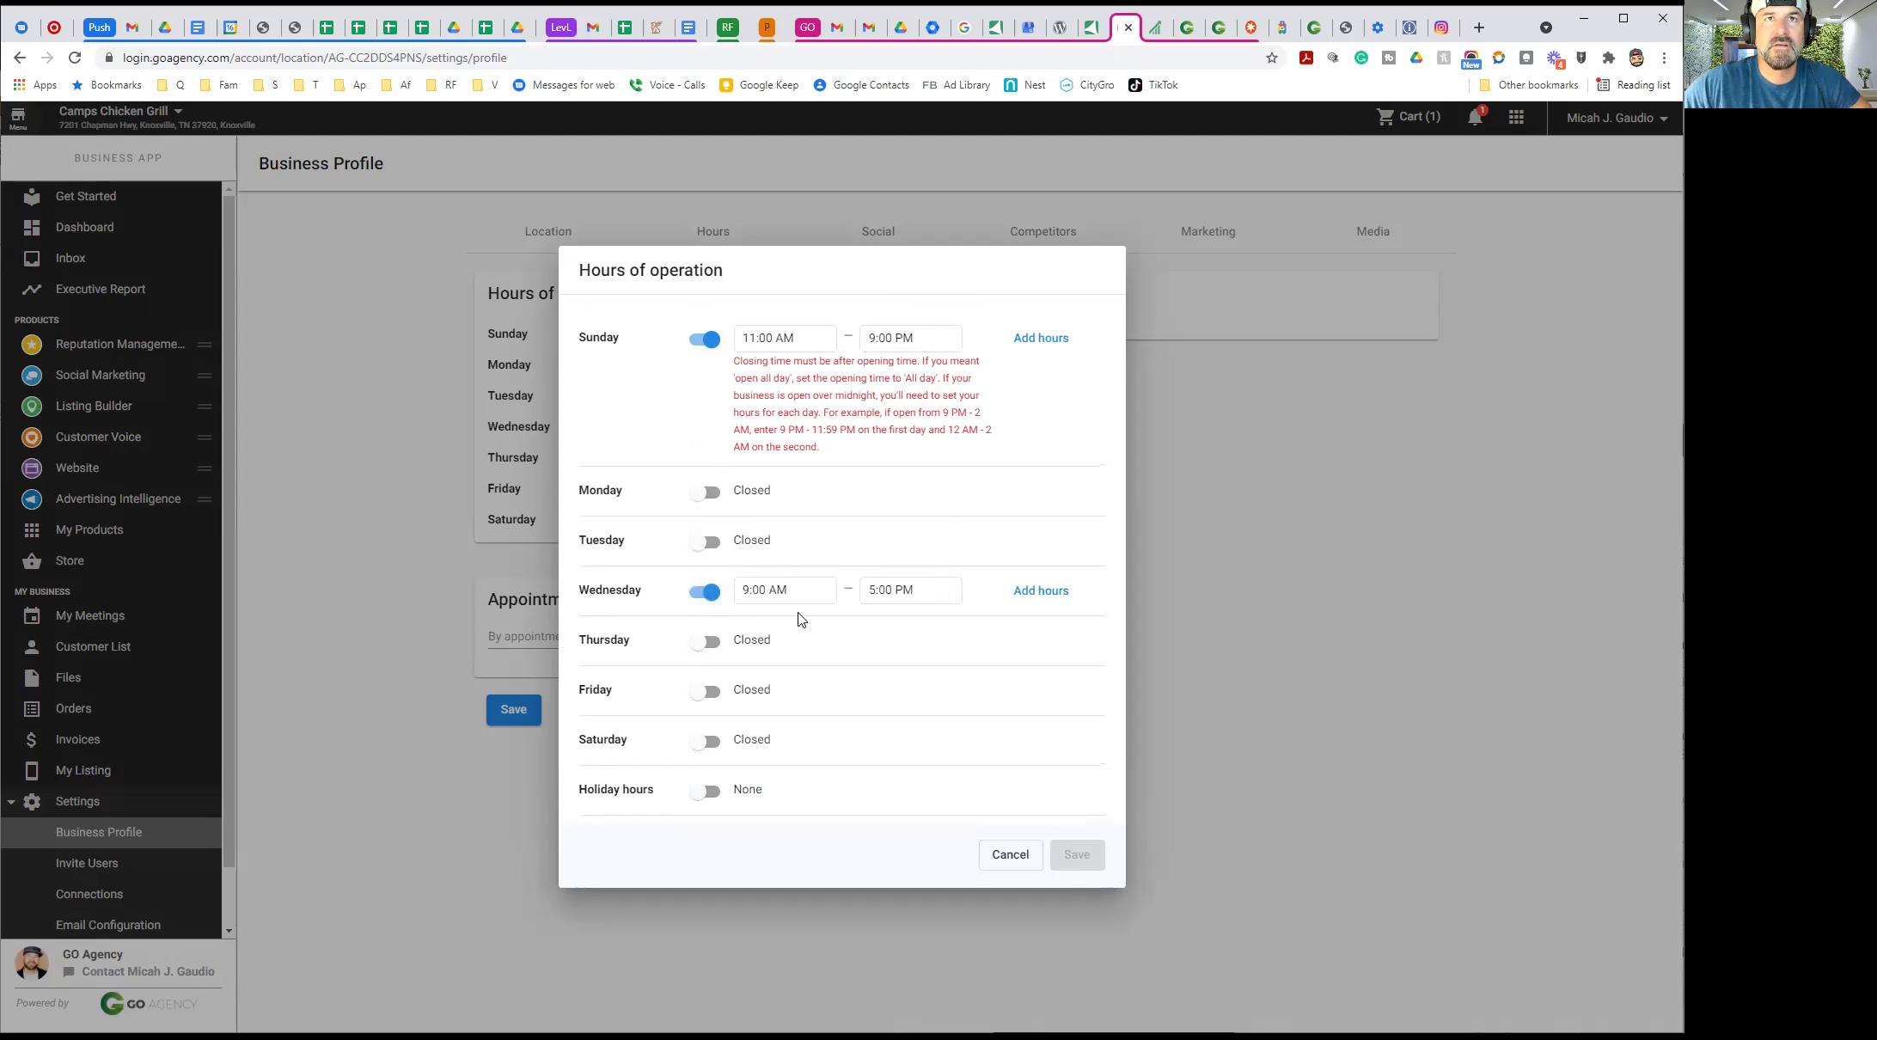
left_click(745, 590)
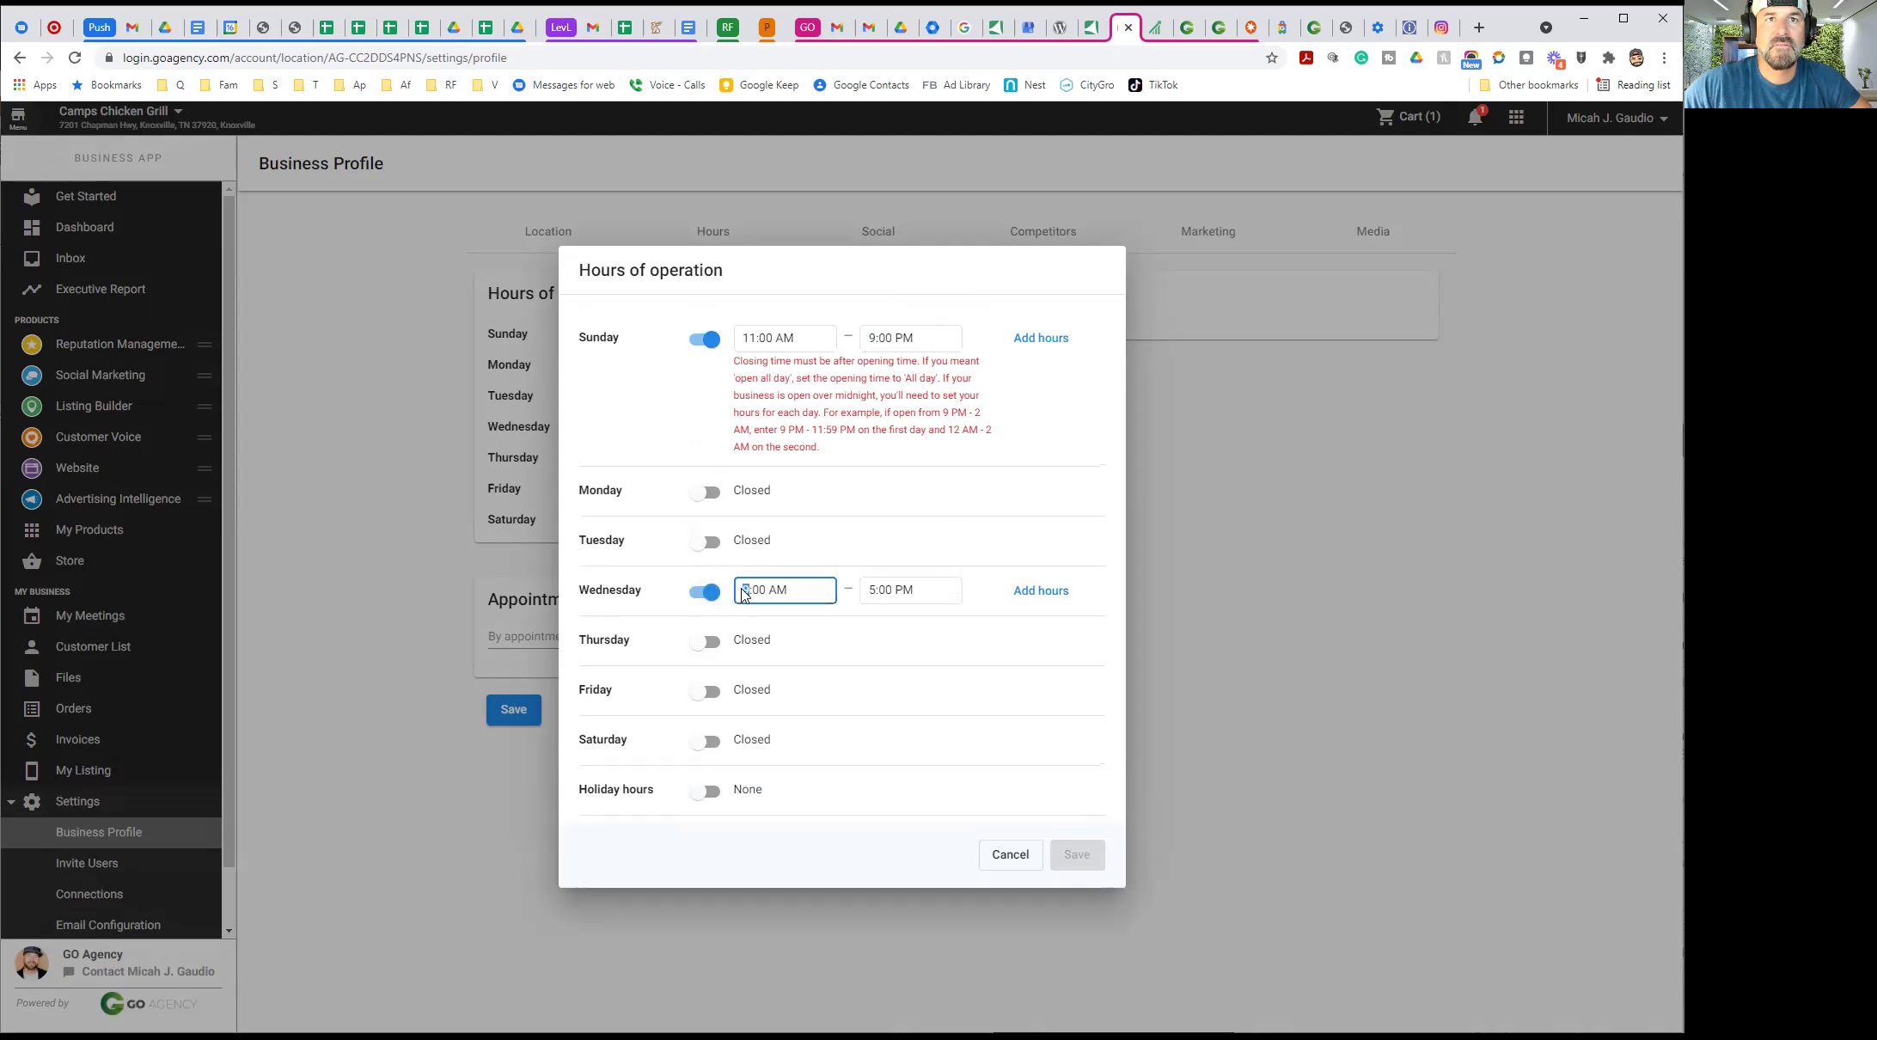
type("11:00 AM")
left_click(874, 589)
key("Delete")
type("9")
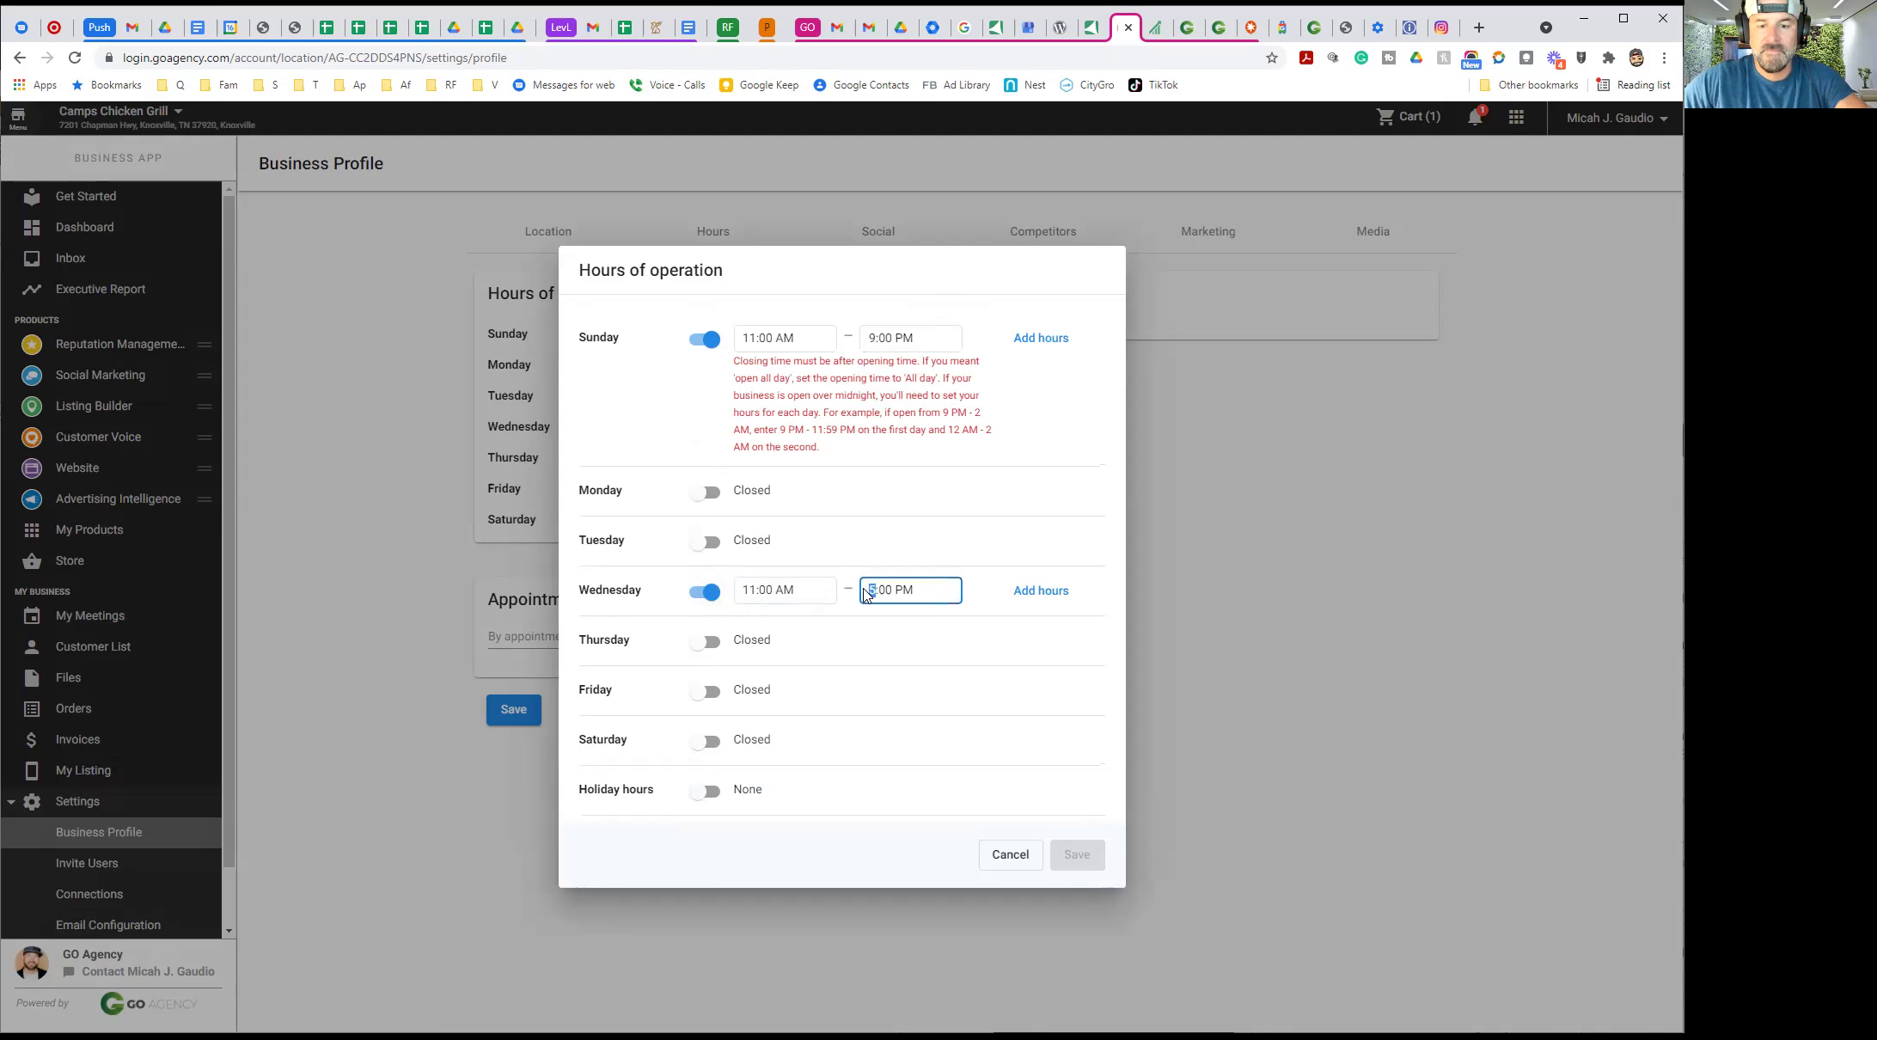
left_click(918, 718)
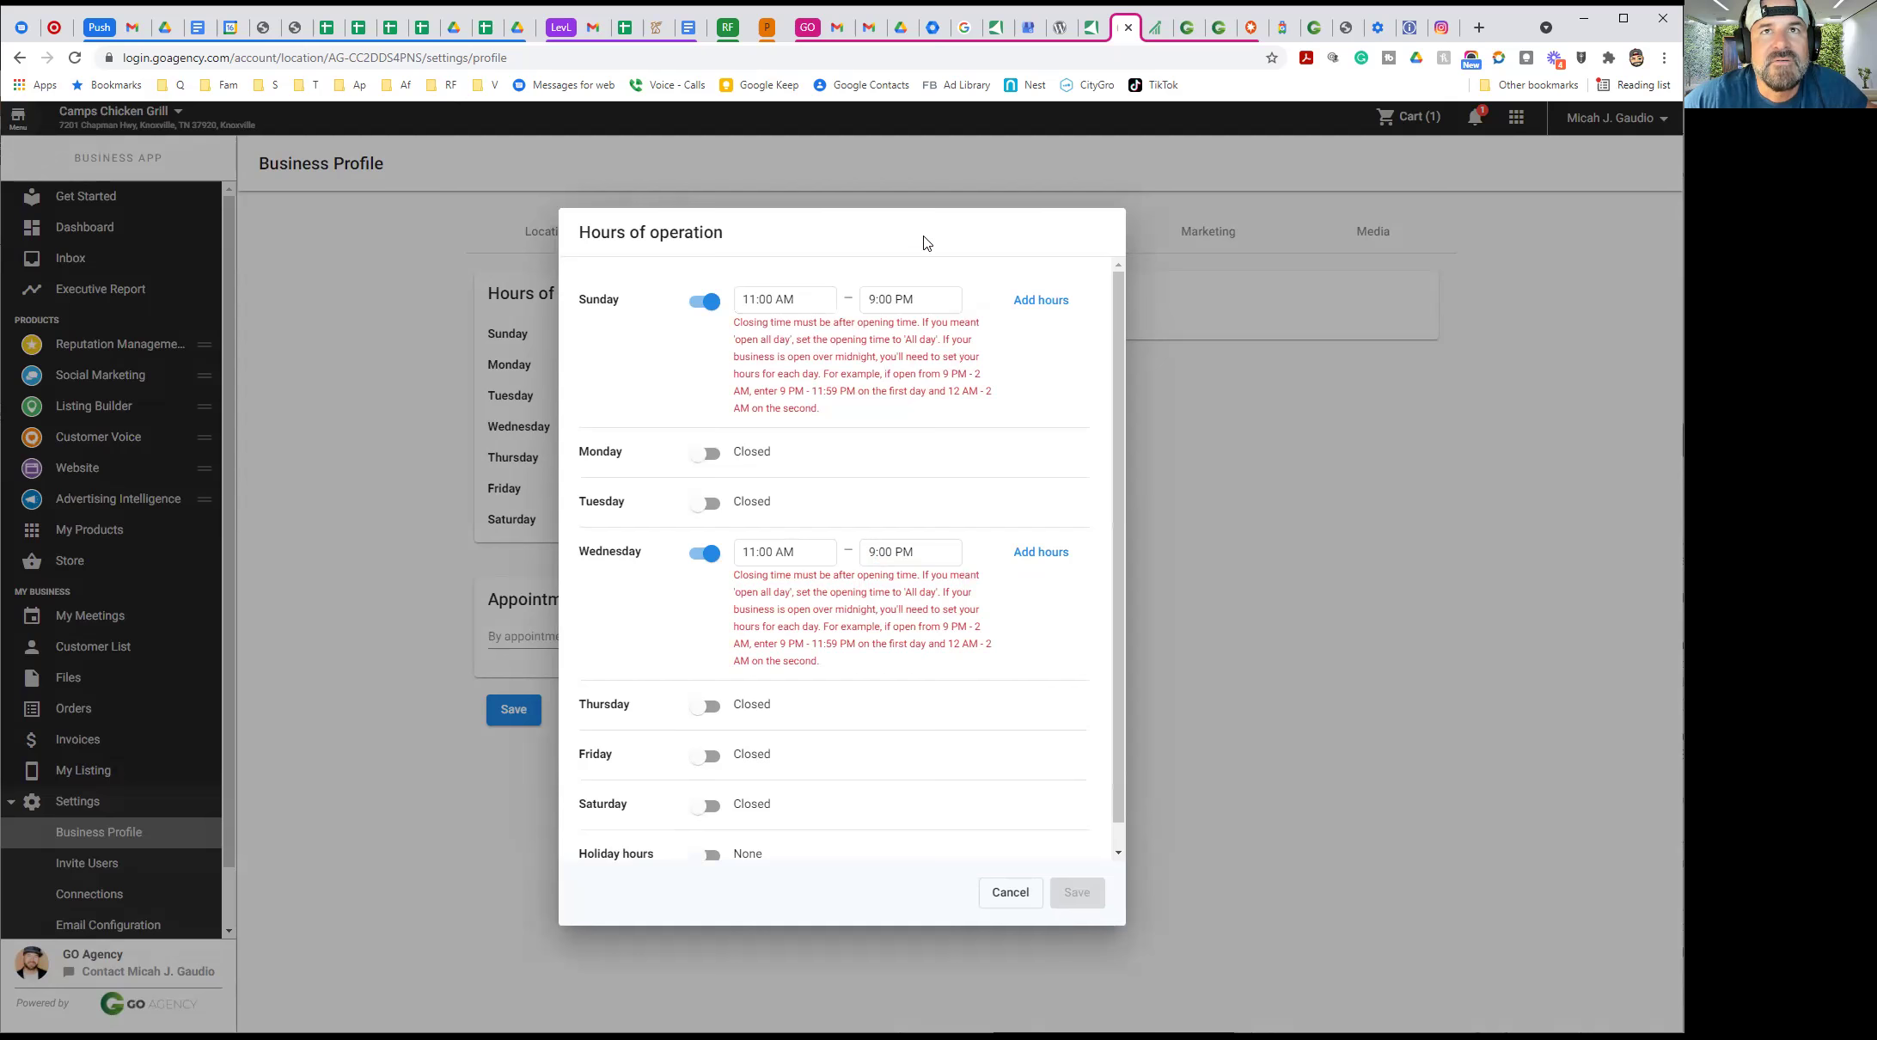
Replace Sunday's and Wednesday's erroring hour rows with fresh default hours
left_click(1050, 301)
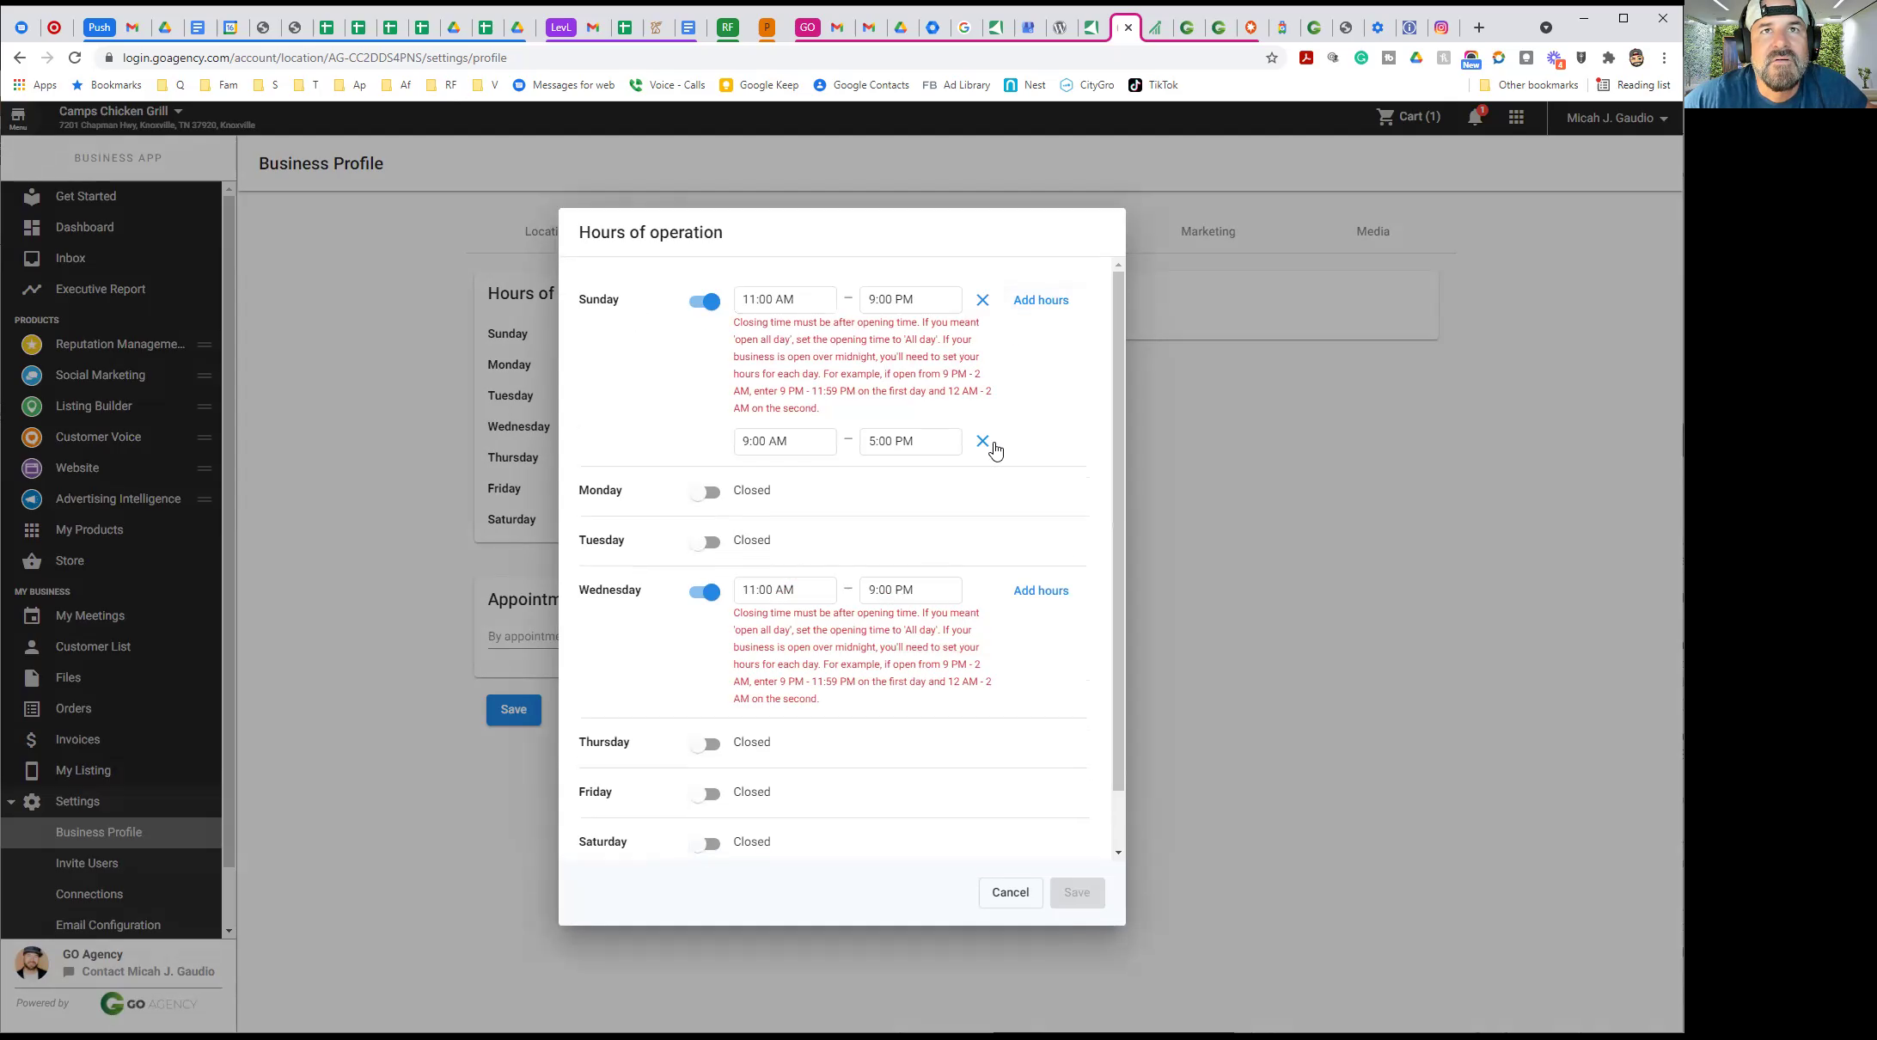
left_click(983, 300)
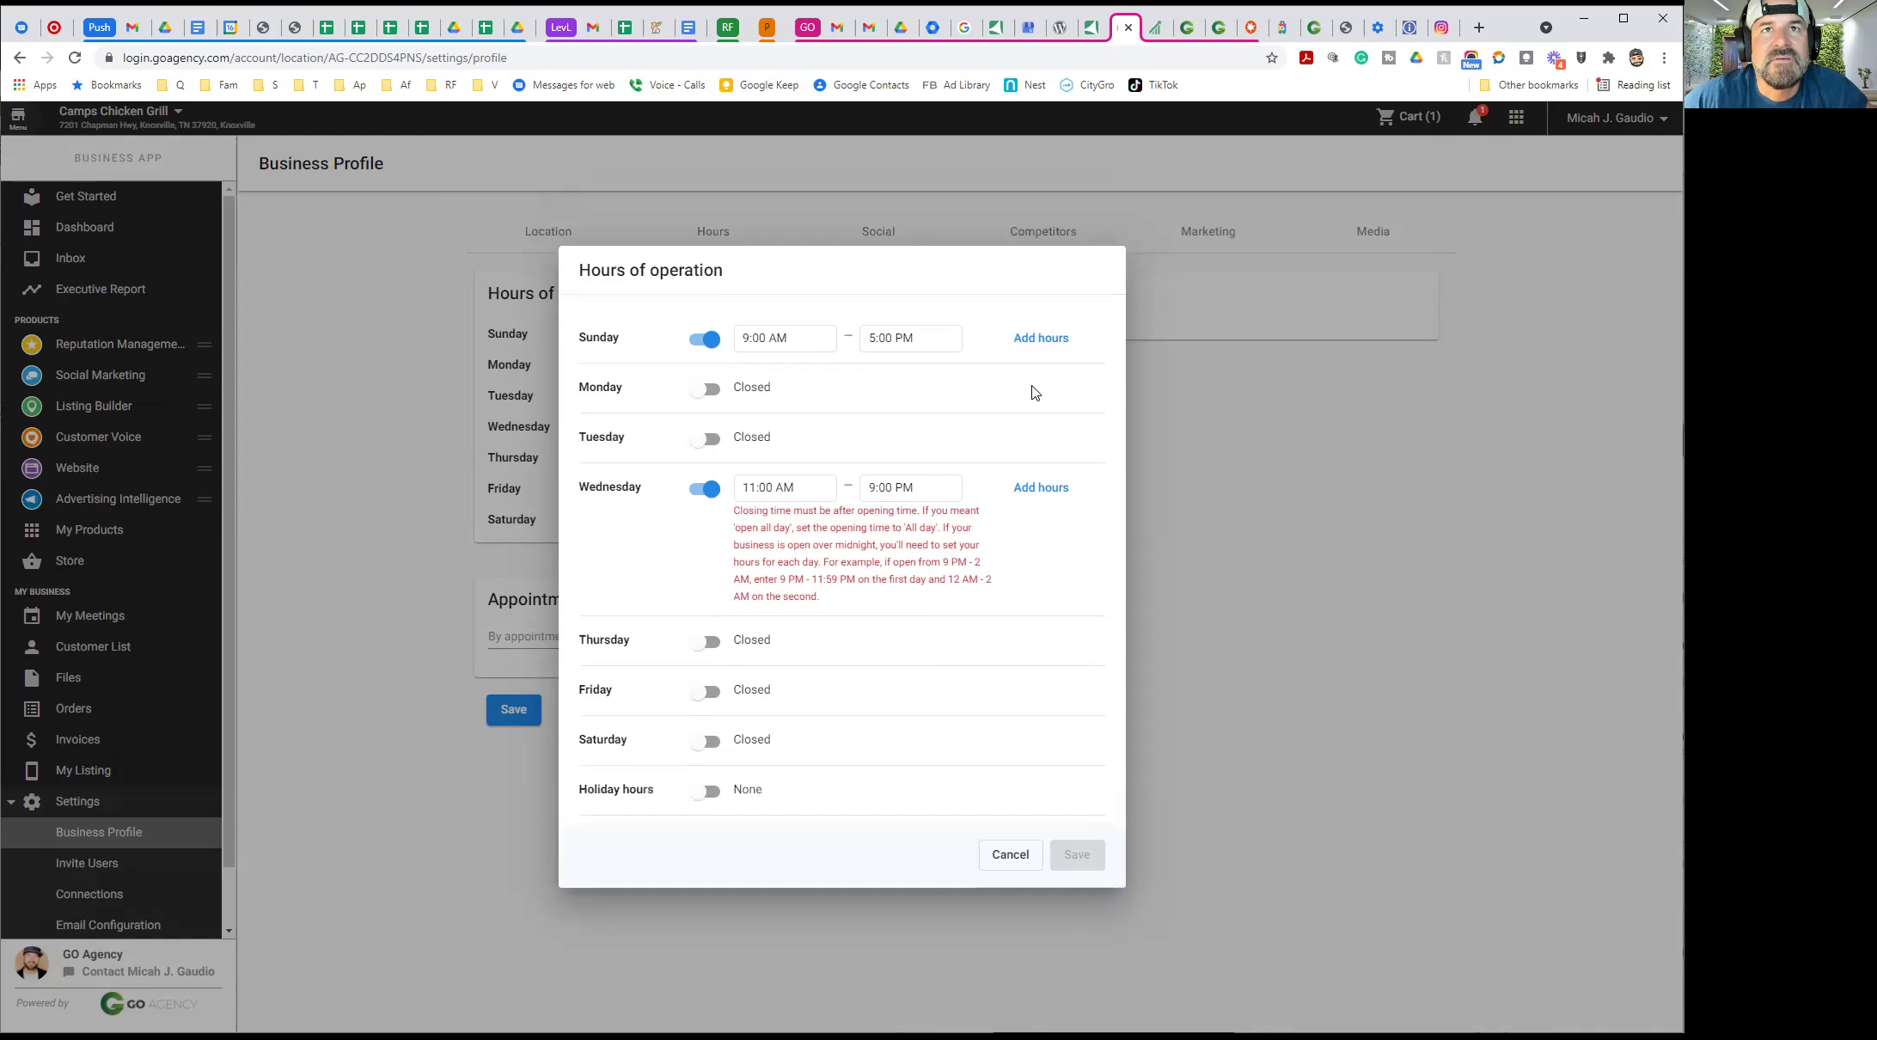
left_click(1021, 492)
left_click(983, 475)
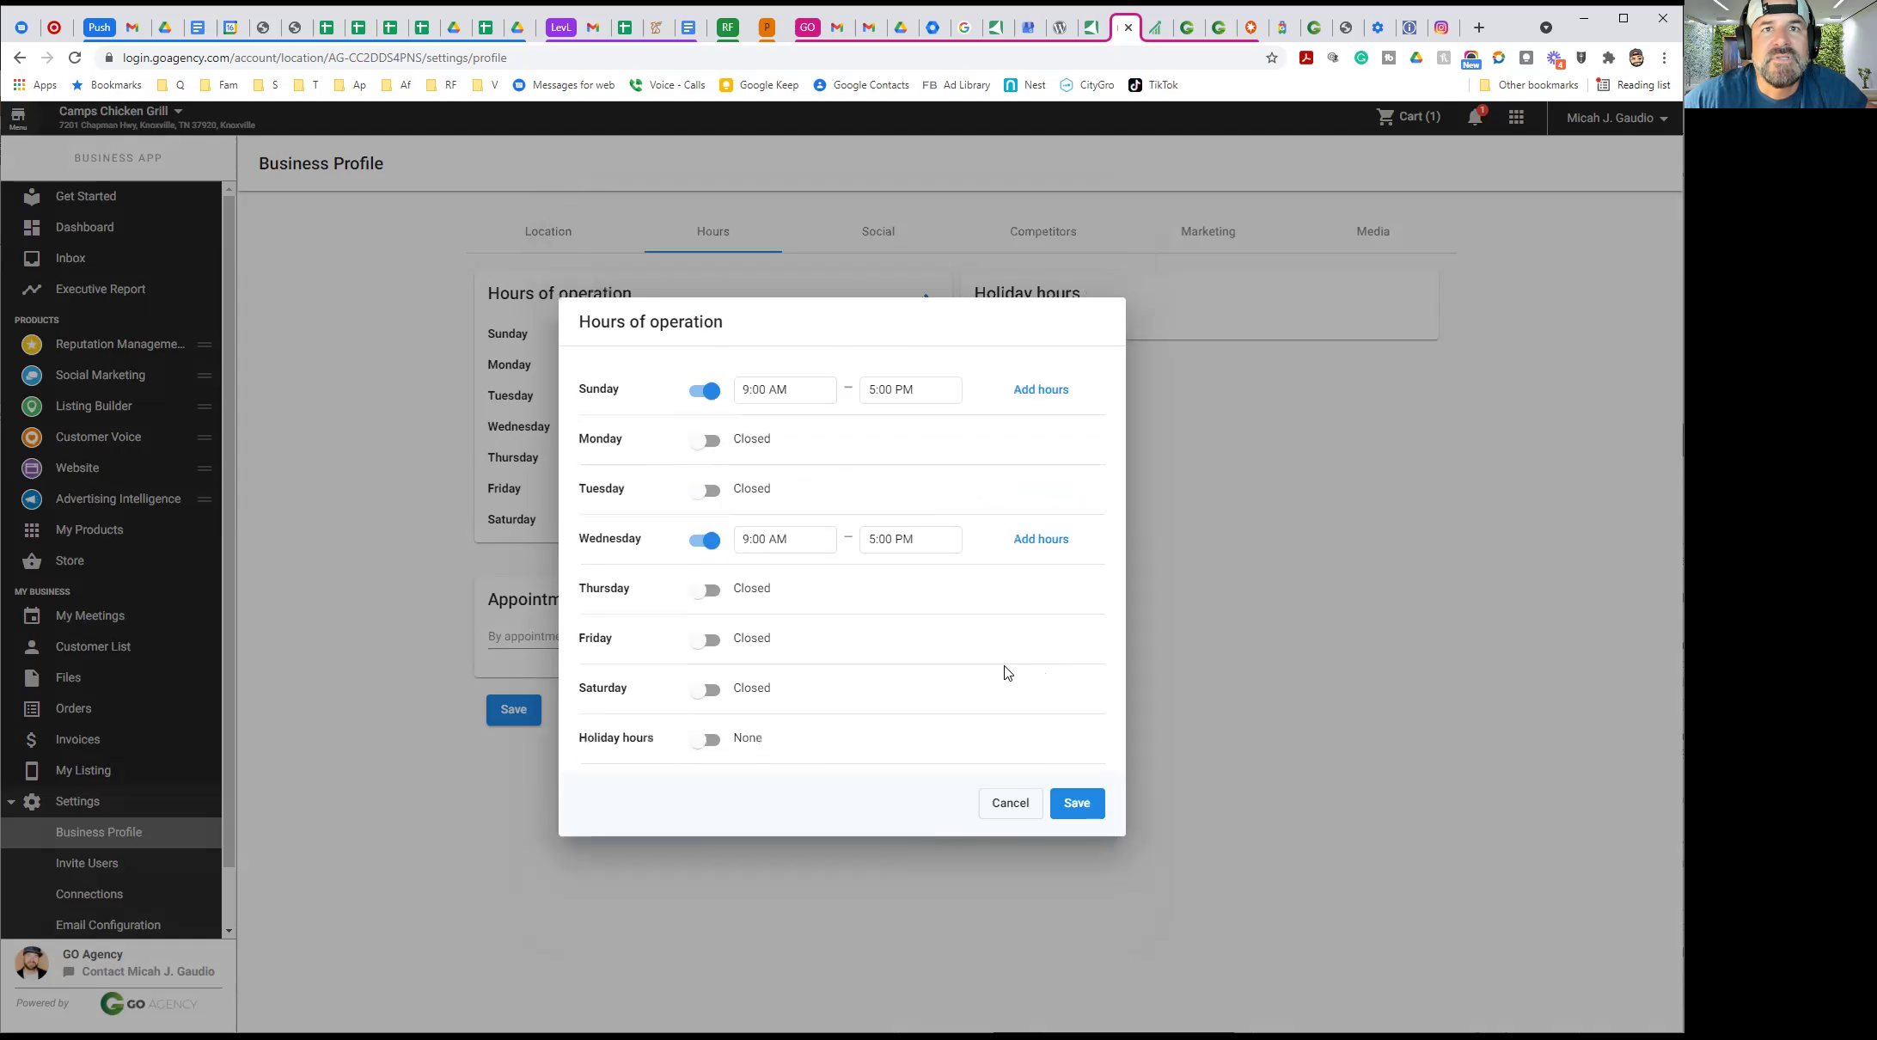
Mark Thursday through Saturday open, keep holiday hours off, save, and reopen the hours editor
left_click(700, 589)
left_click(701, 640)
left_click(700, 689)
left_click(707, 741)
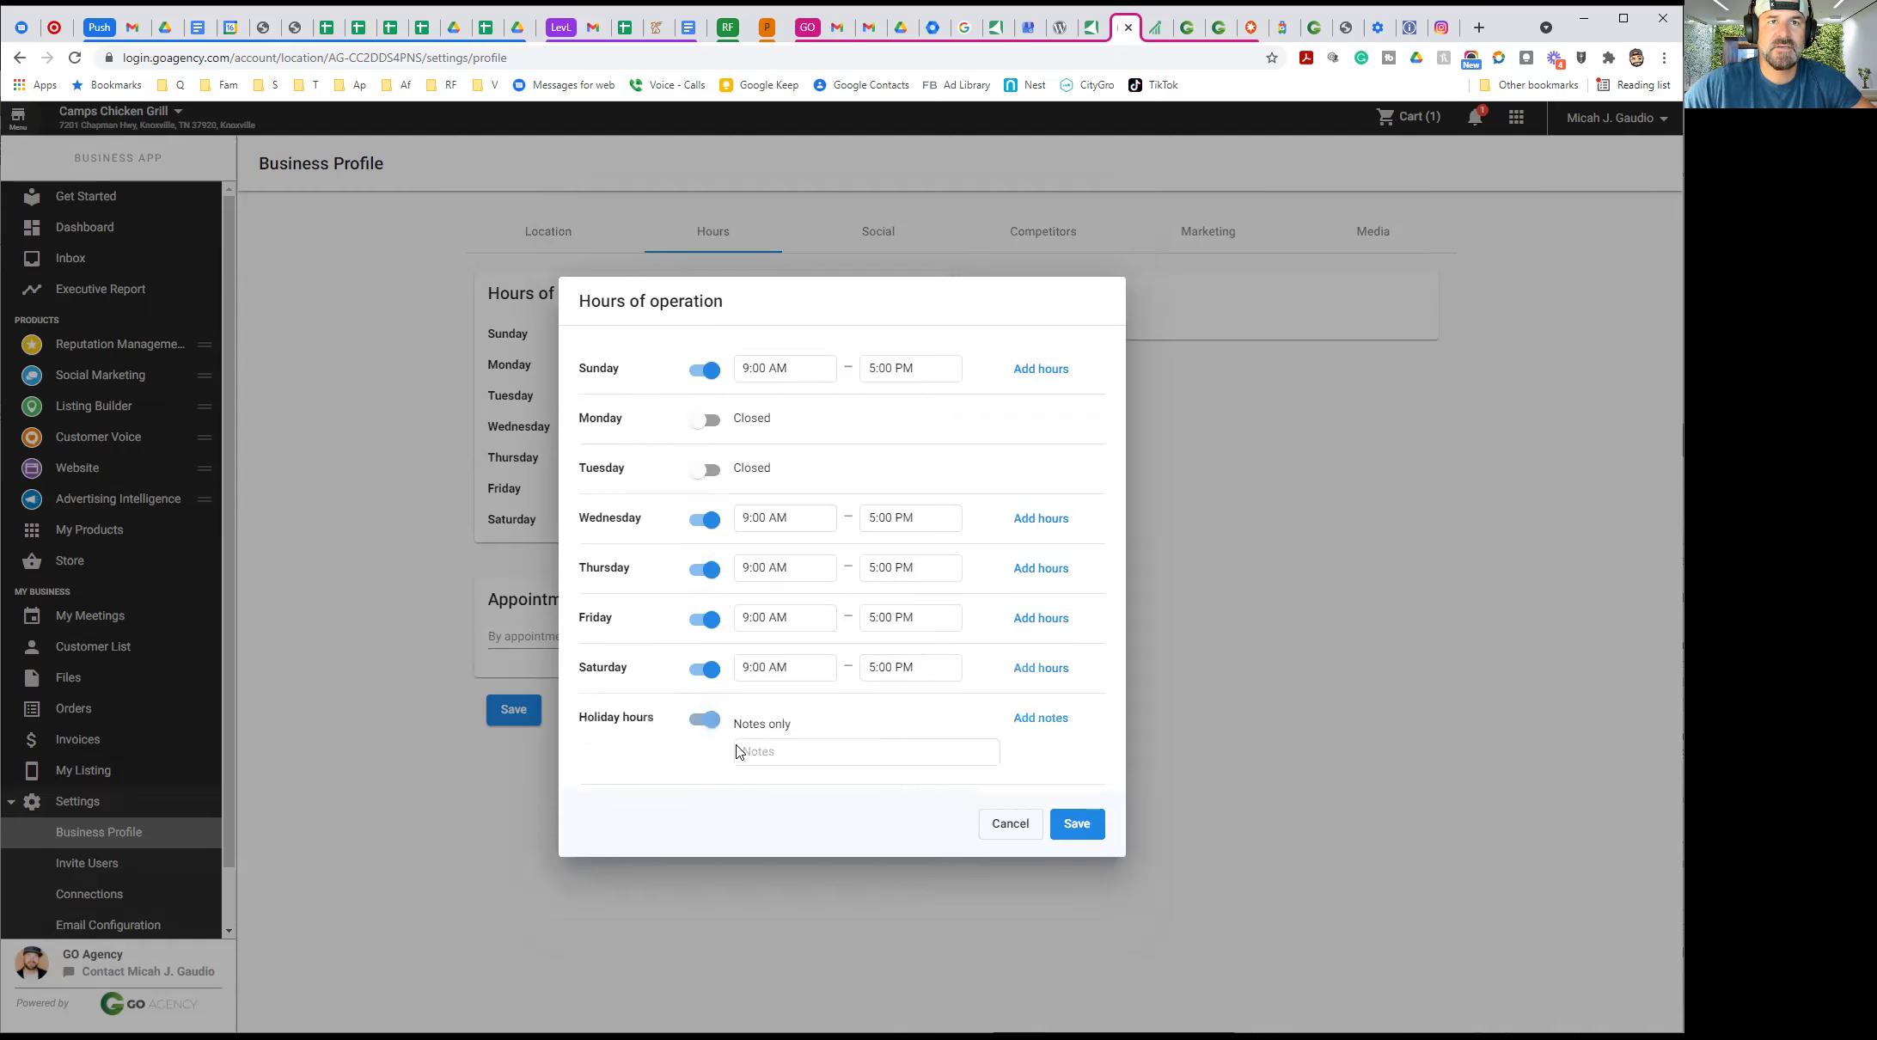
left_click(707, 720)
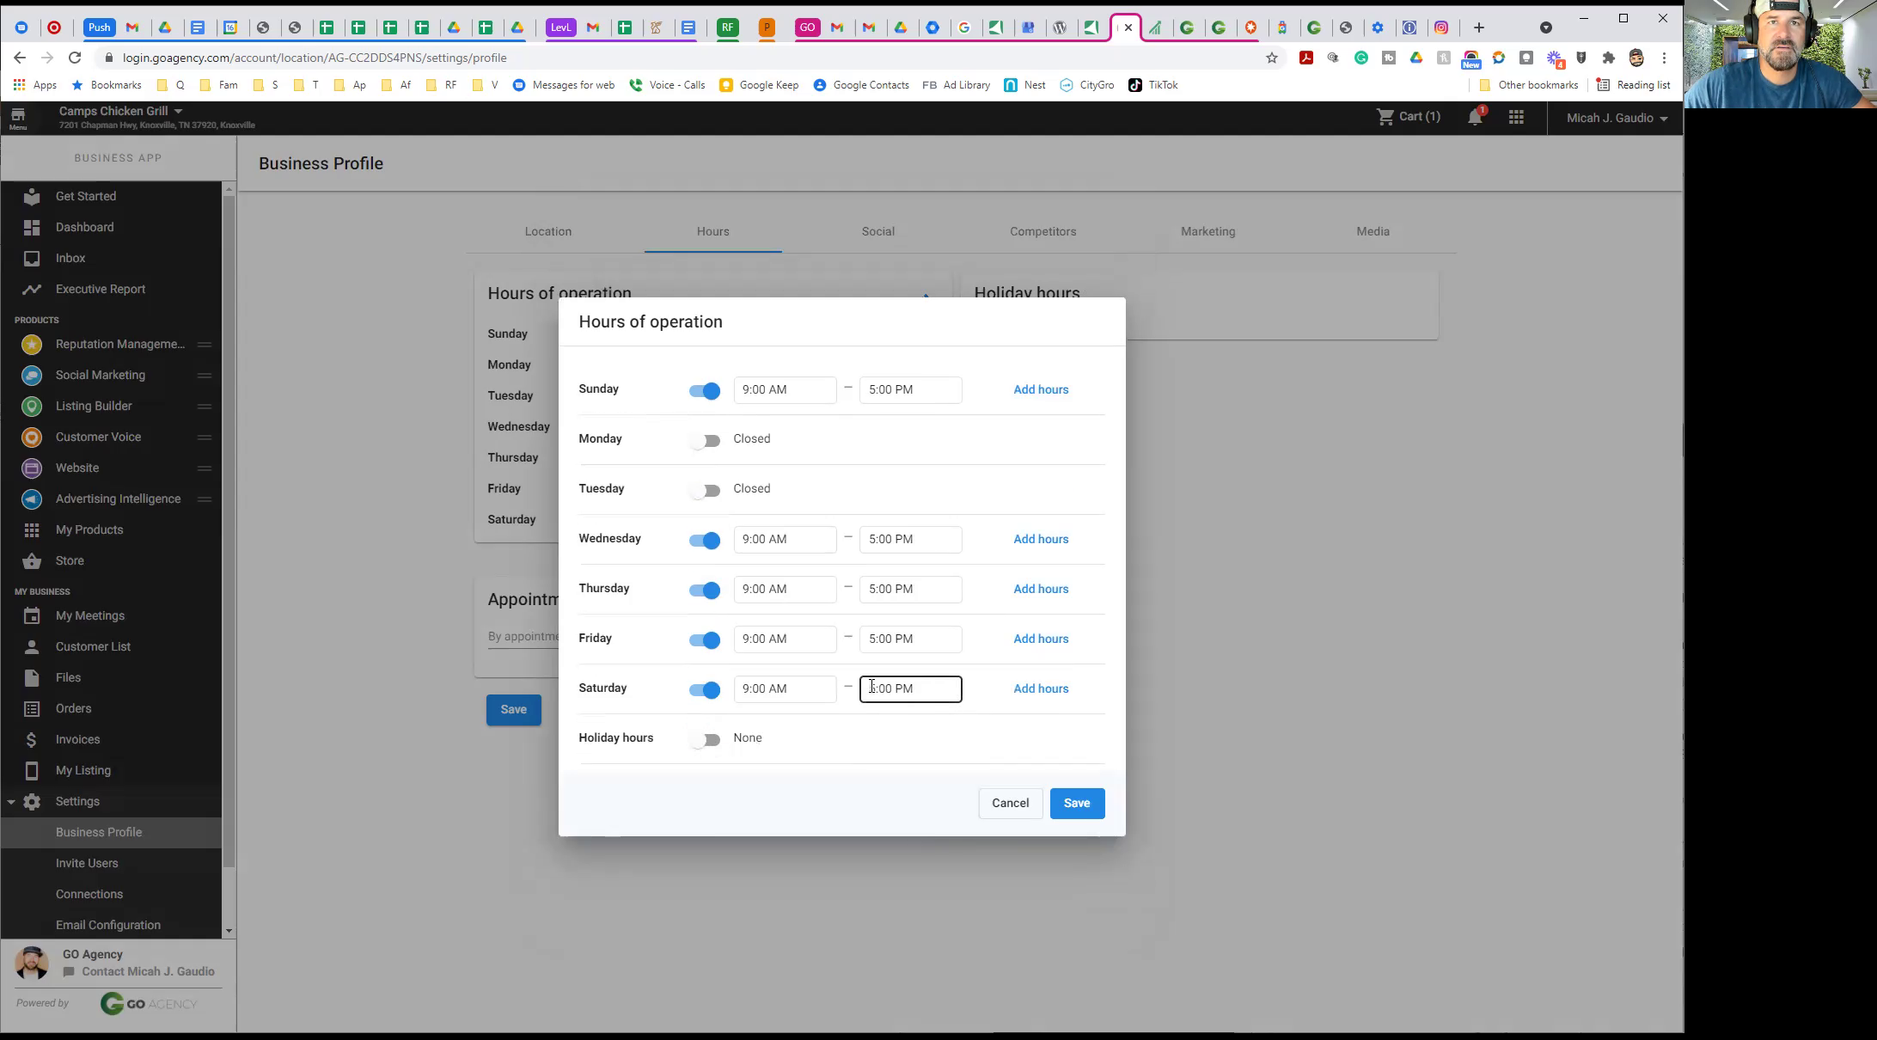
left_click(1077, 803)
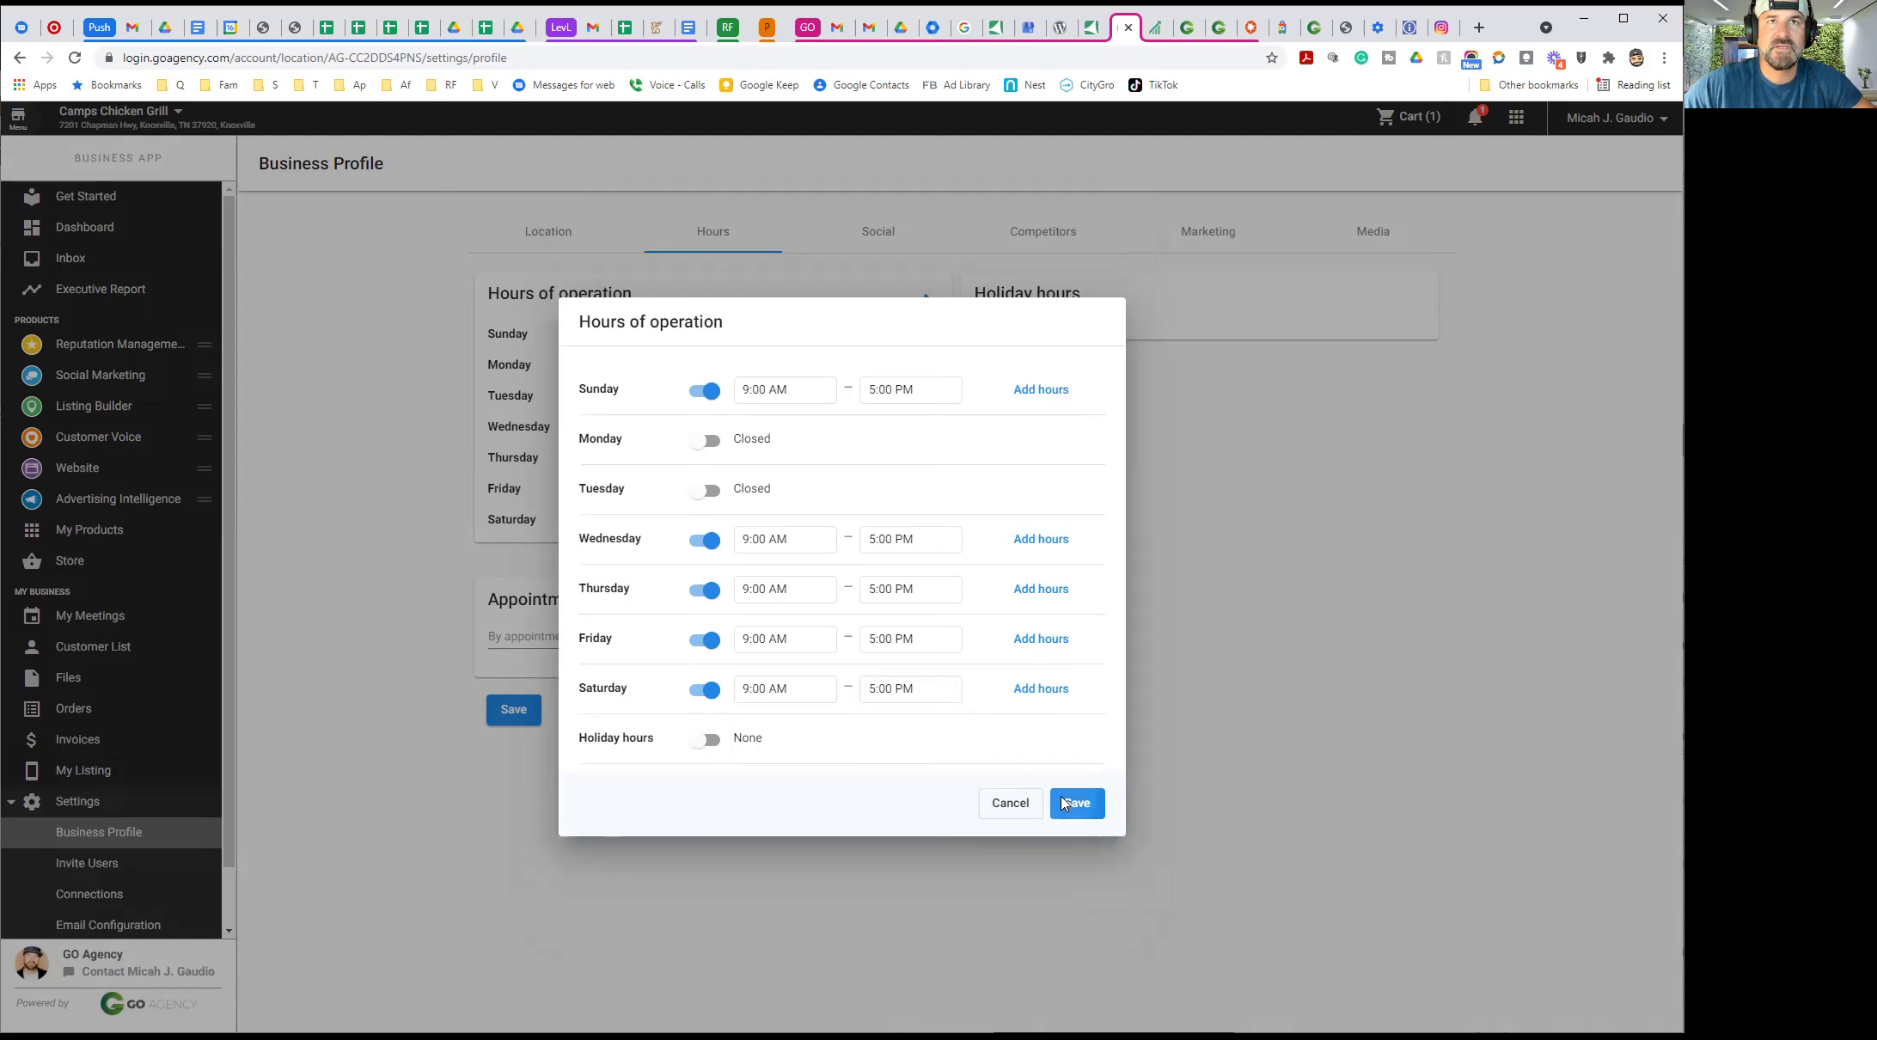
left_click(921, 303)
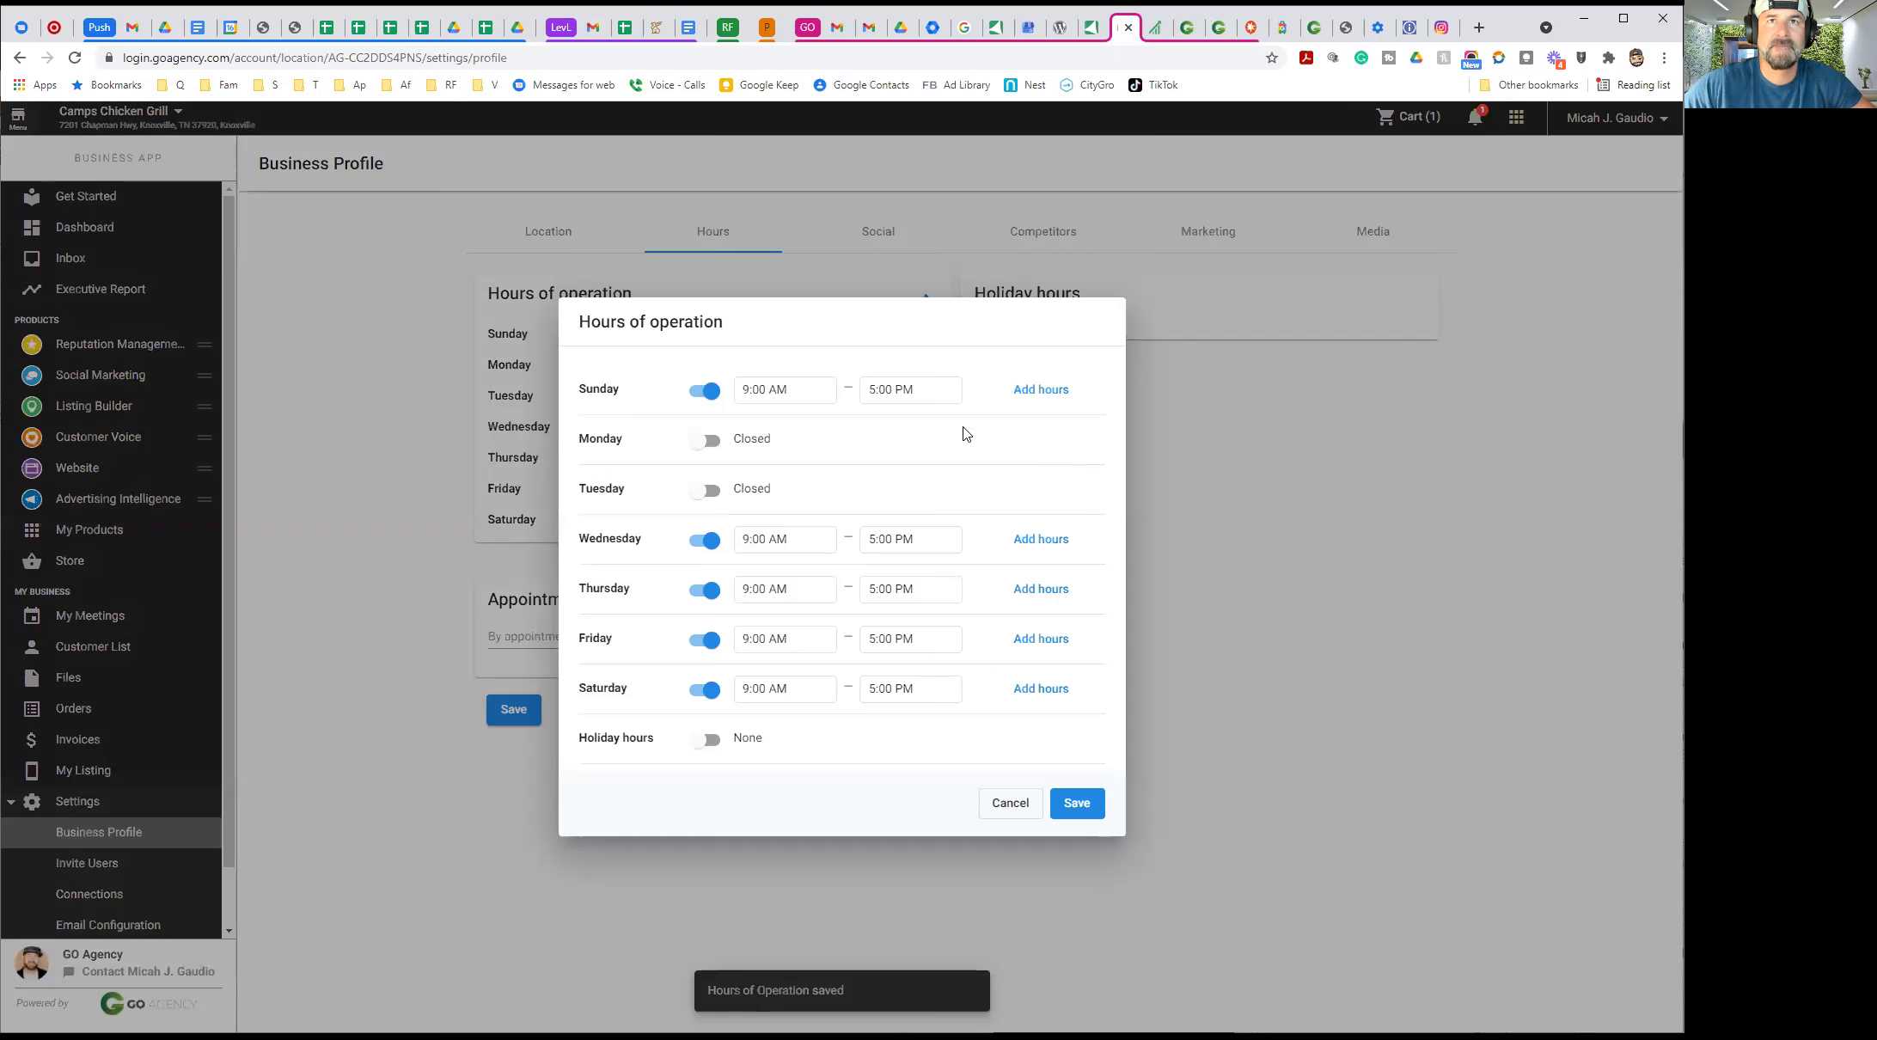
left_click(874, 387)
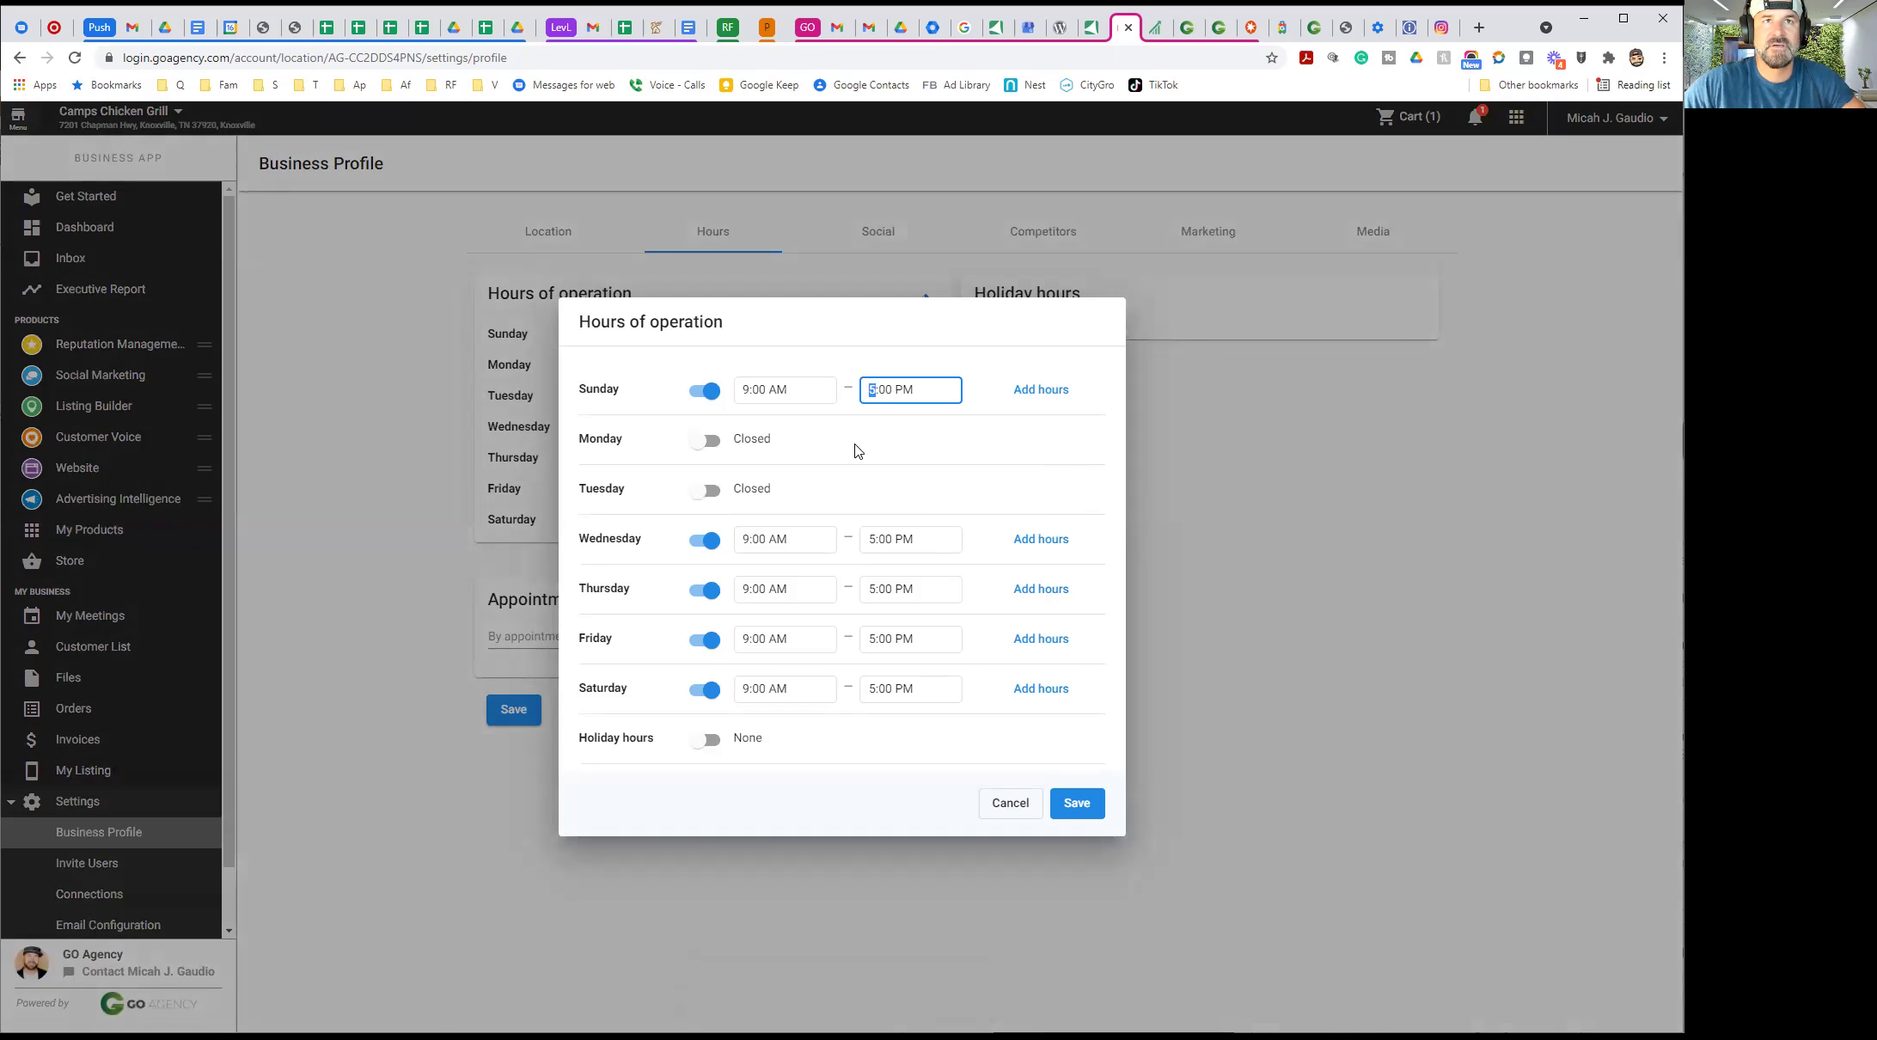
Set the closing time to 9:00 PM for Sunday and Wednesday through Saturday
type("9")
left_click(1016, 475)
left_click(870, 540)
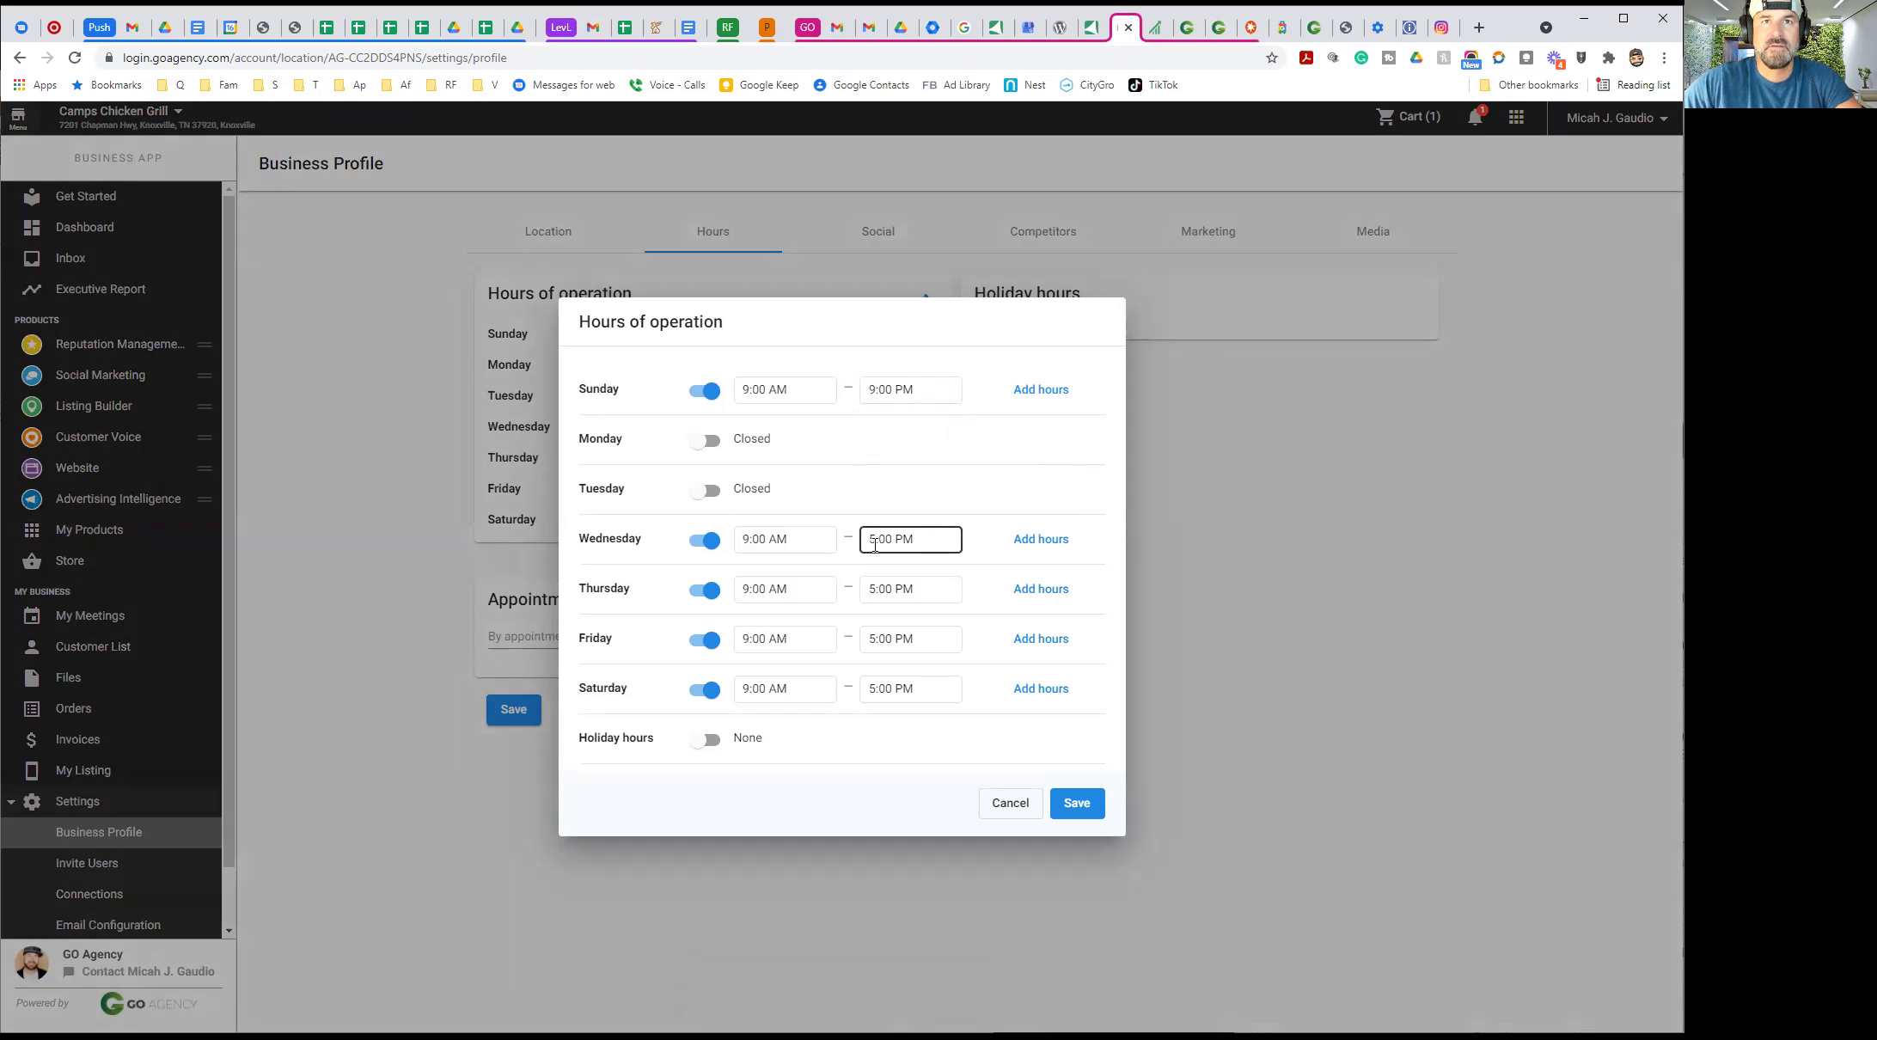
type("9")
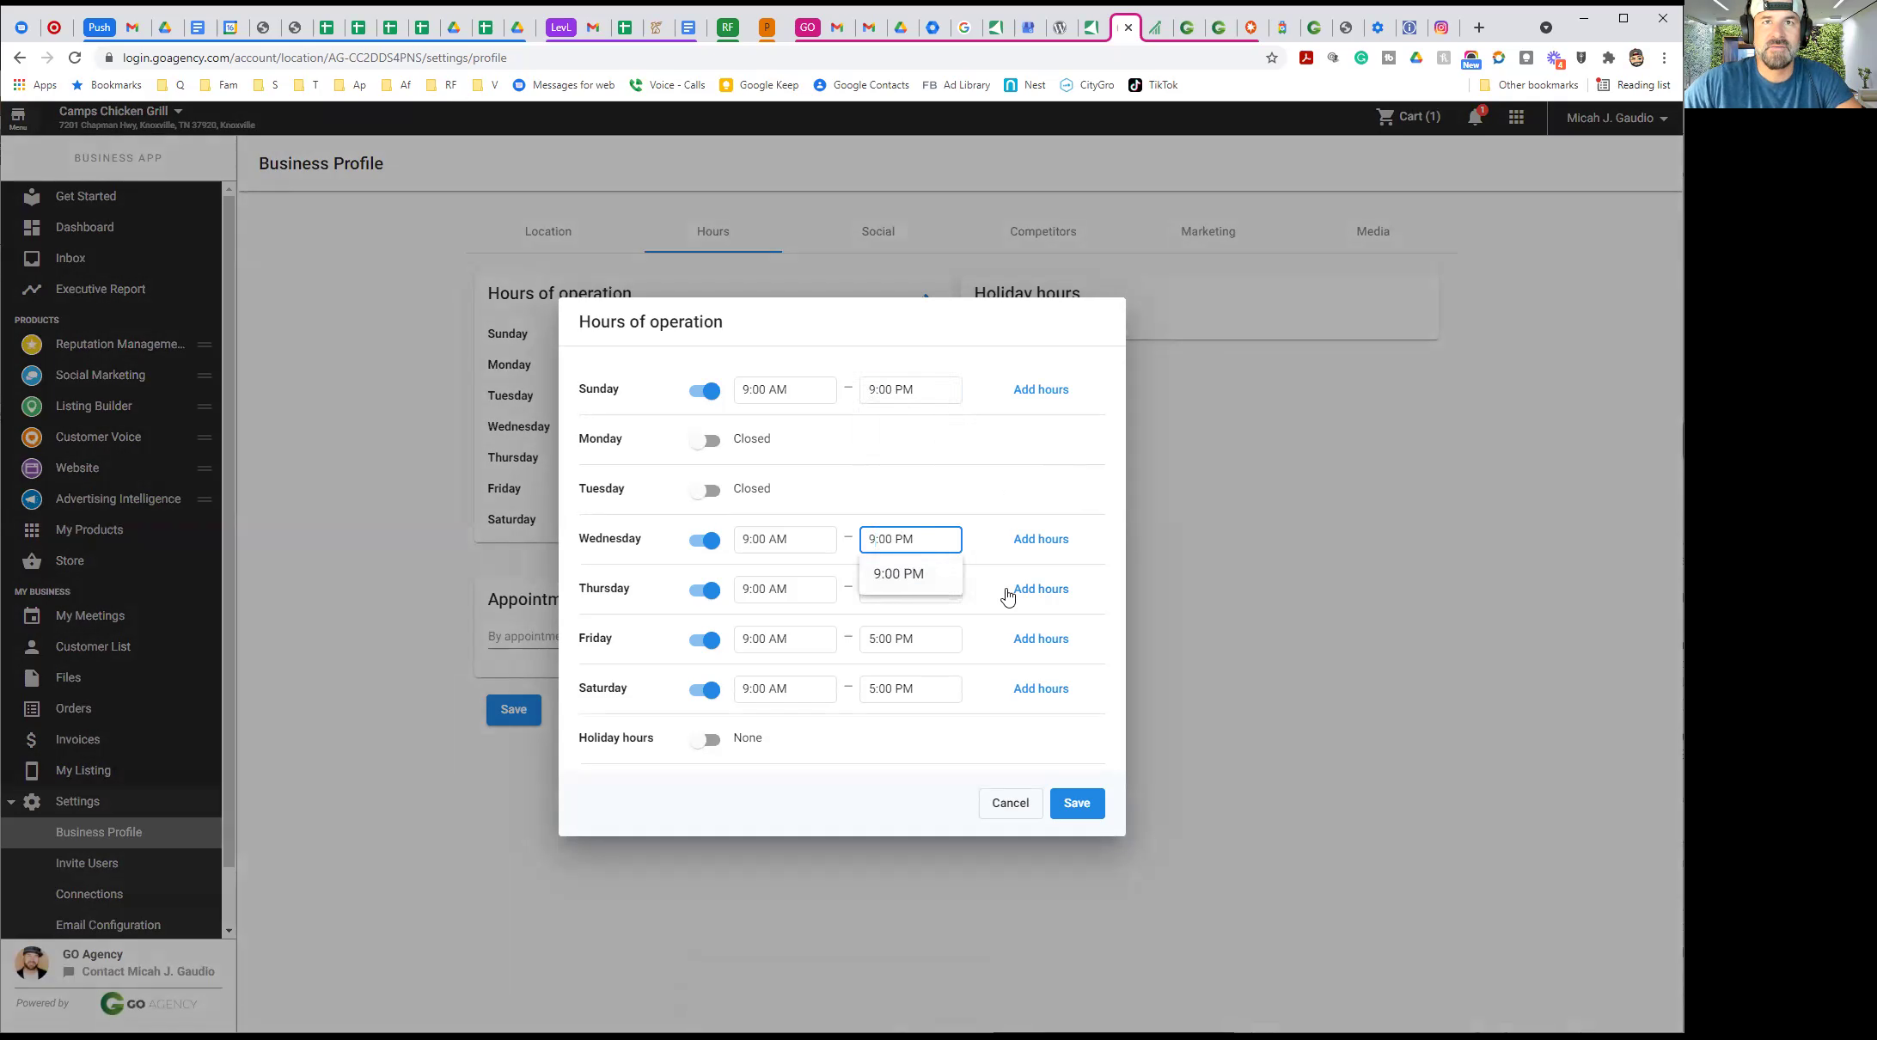
left_click(866, 590)
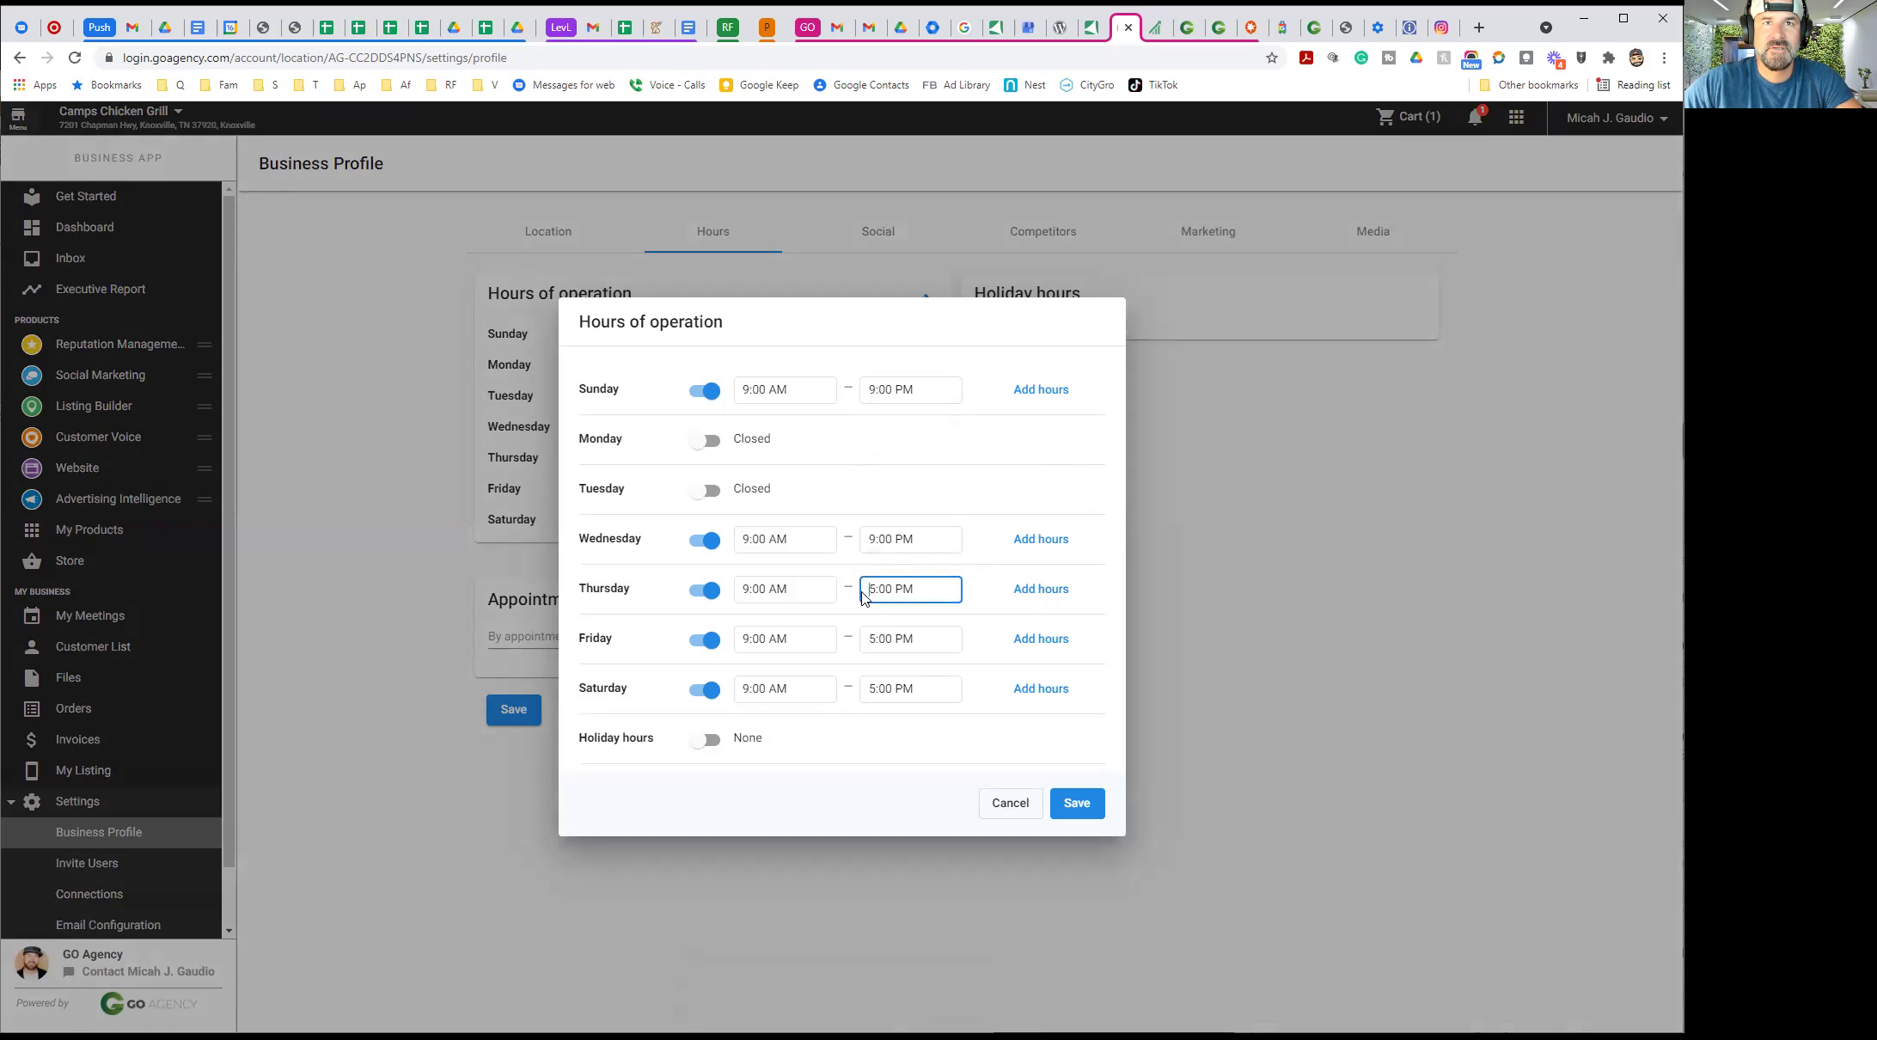
type("9")
left_click(972, 553)
left_click(871, 643)
type("9")
left_click(933, 734)
left_click(866, 694)
type("9")
left_click(842, 769)
Change Saturday's and Friday's opening time to 11:00 AM
left_click(743, 695)
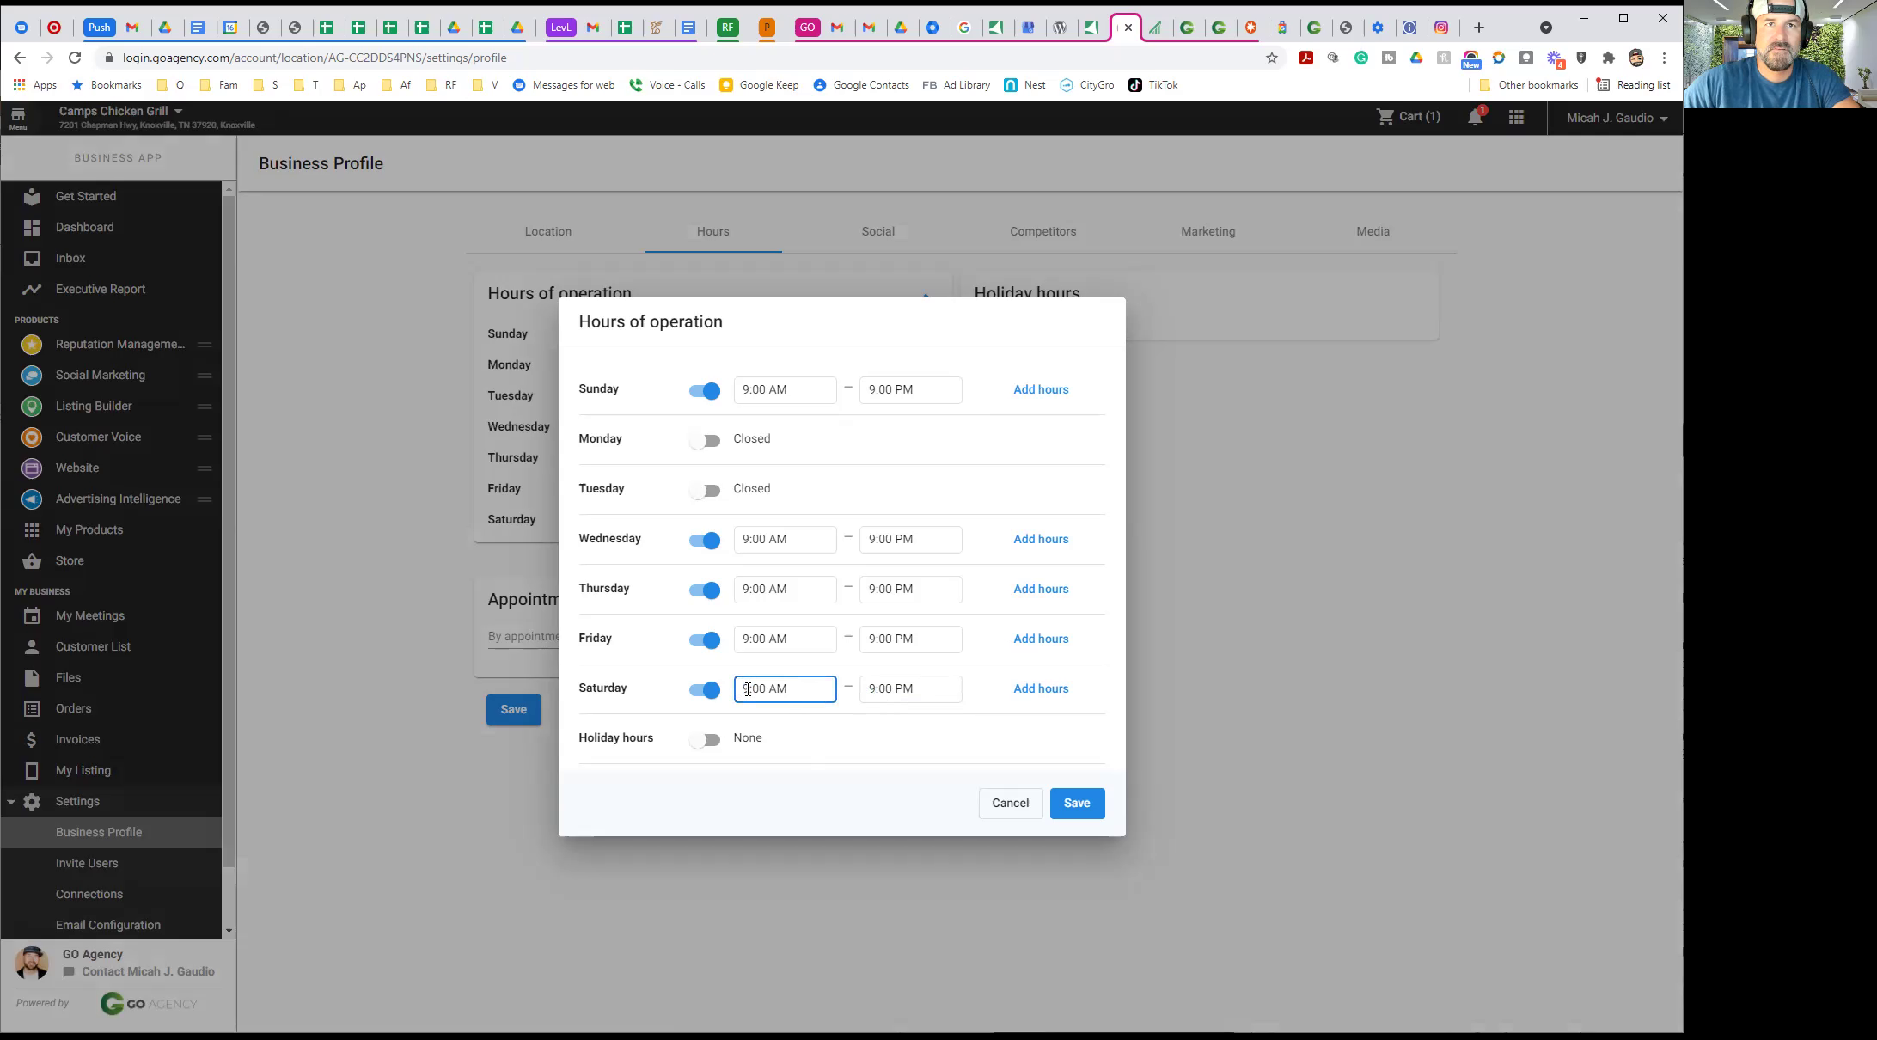
type("11")
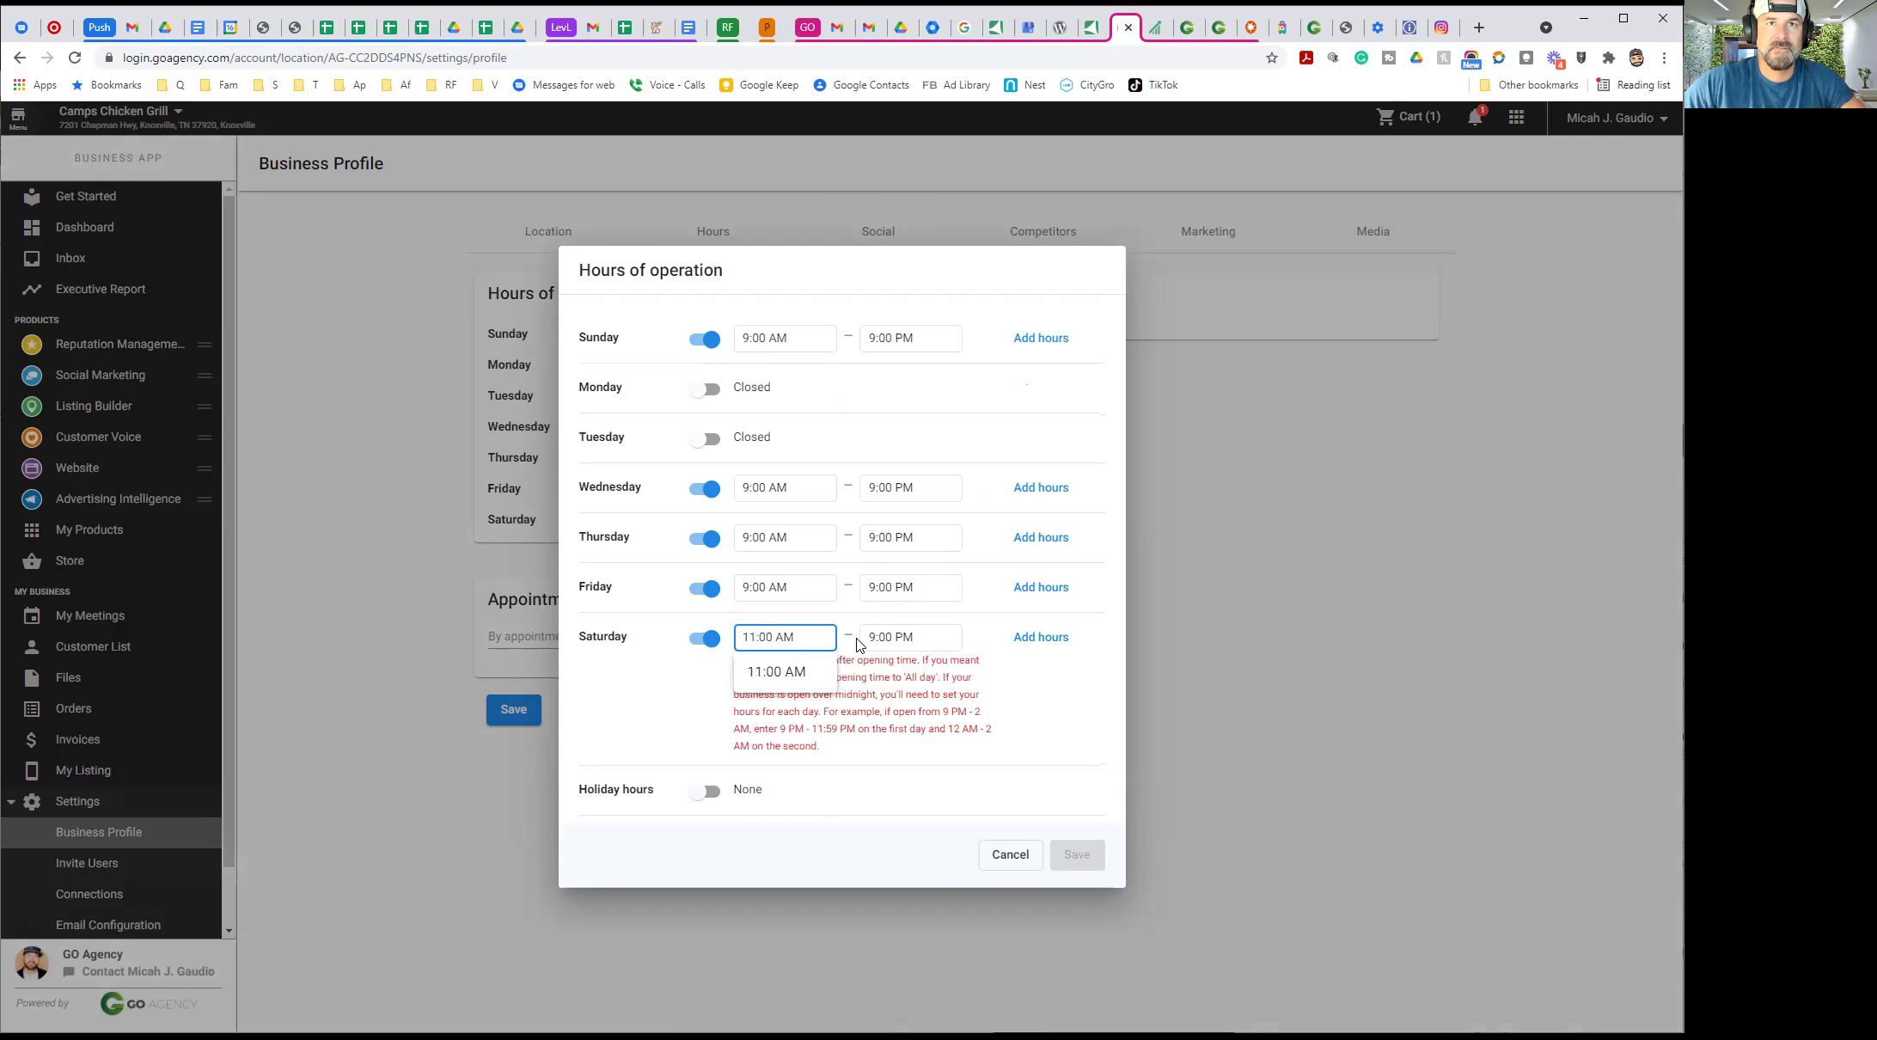
left_click(633, 702)
left_click(794, 637)
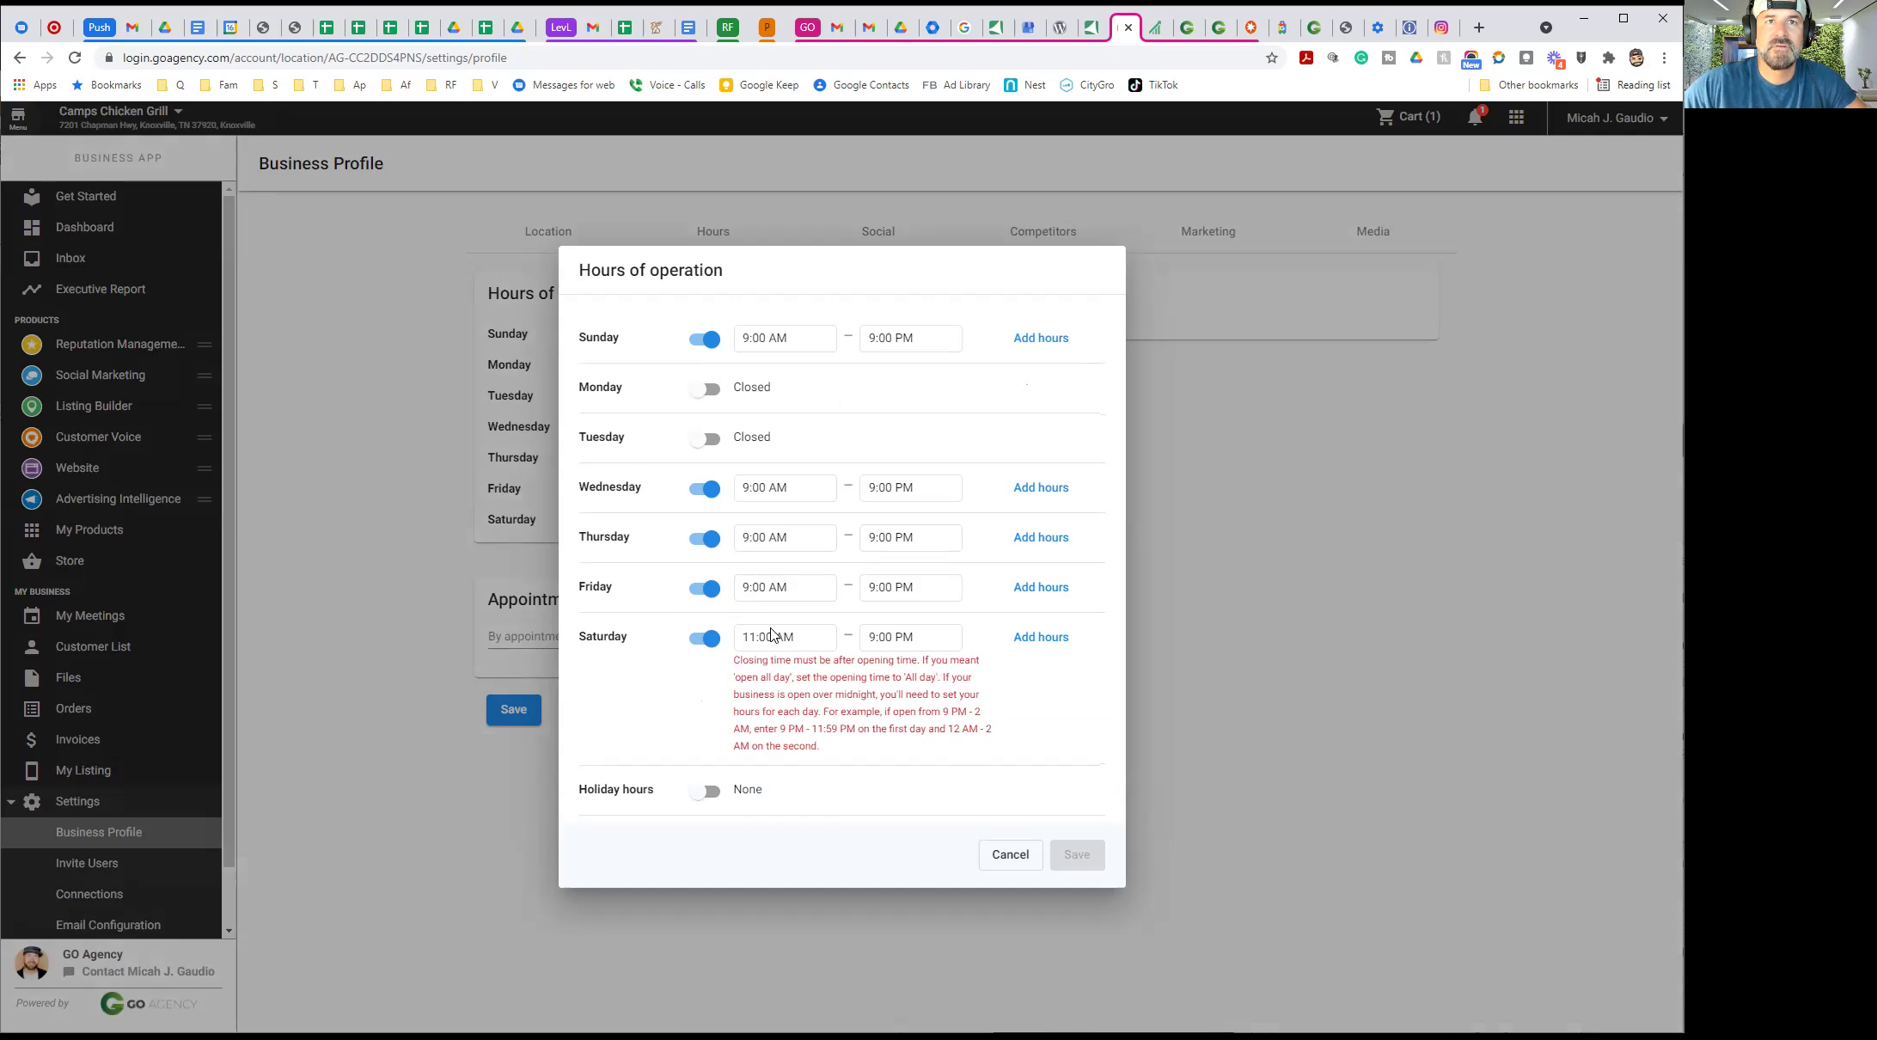
left_click_drag(799, 637, 692, 640)
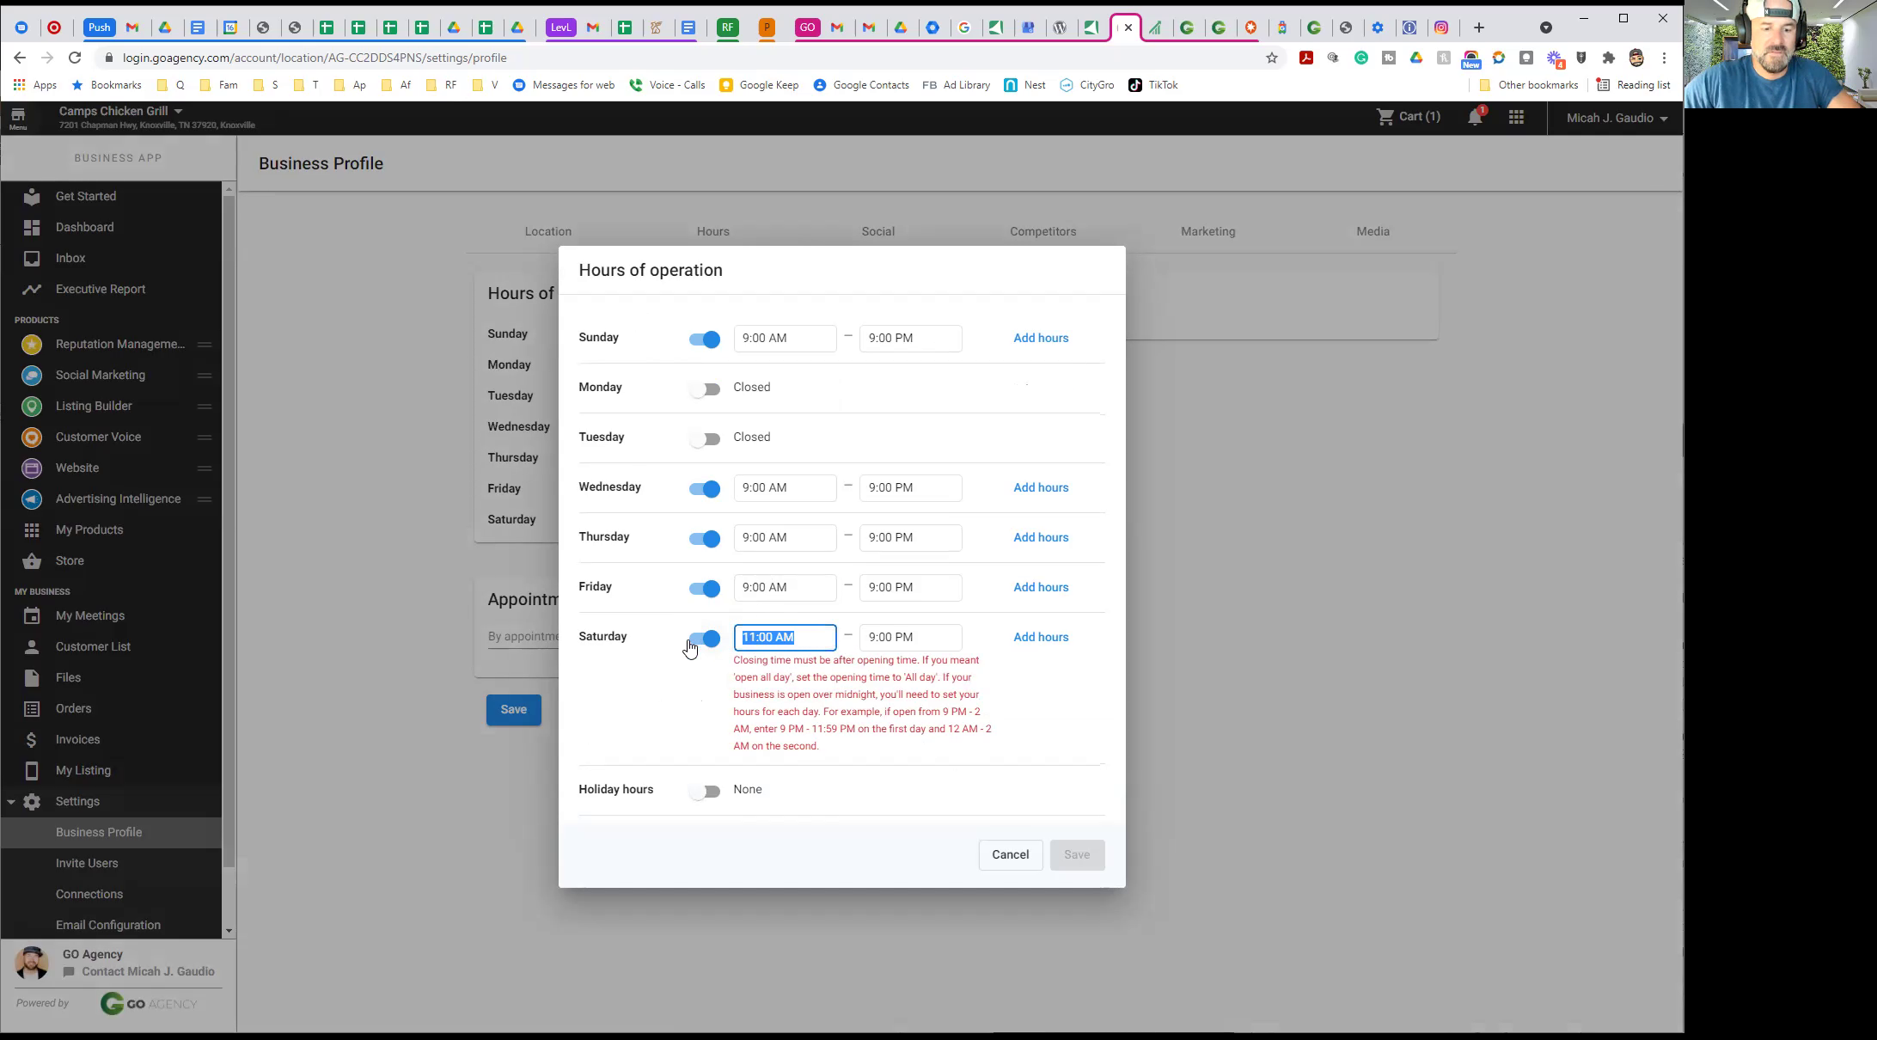
left_click(777, 672)
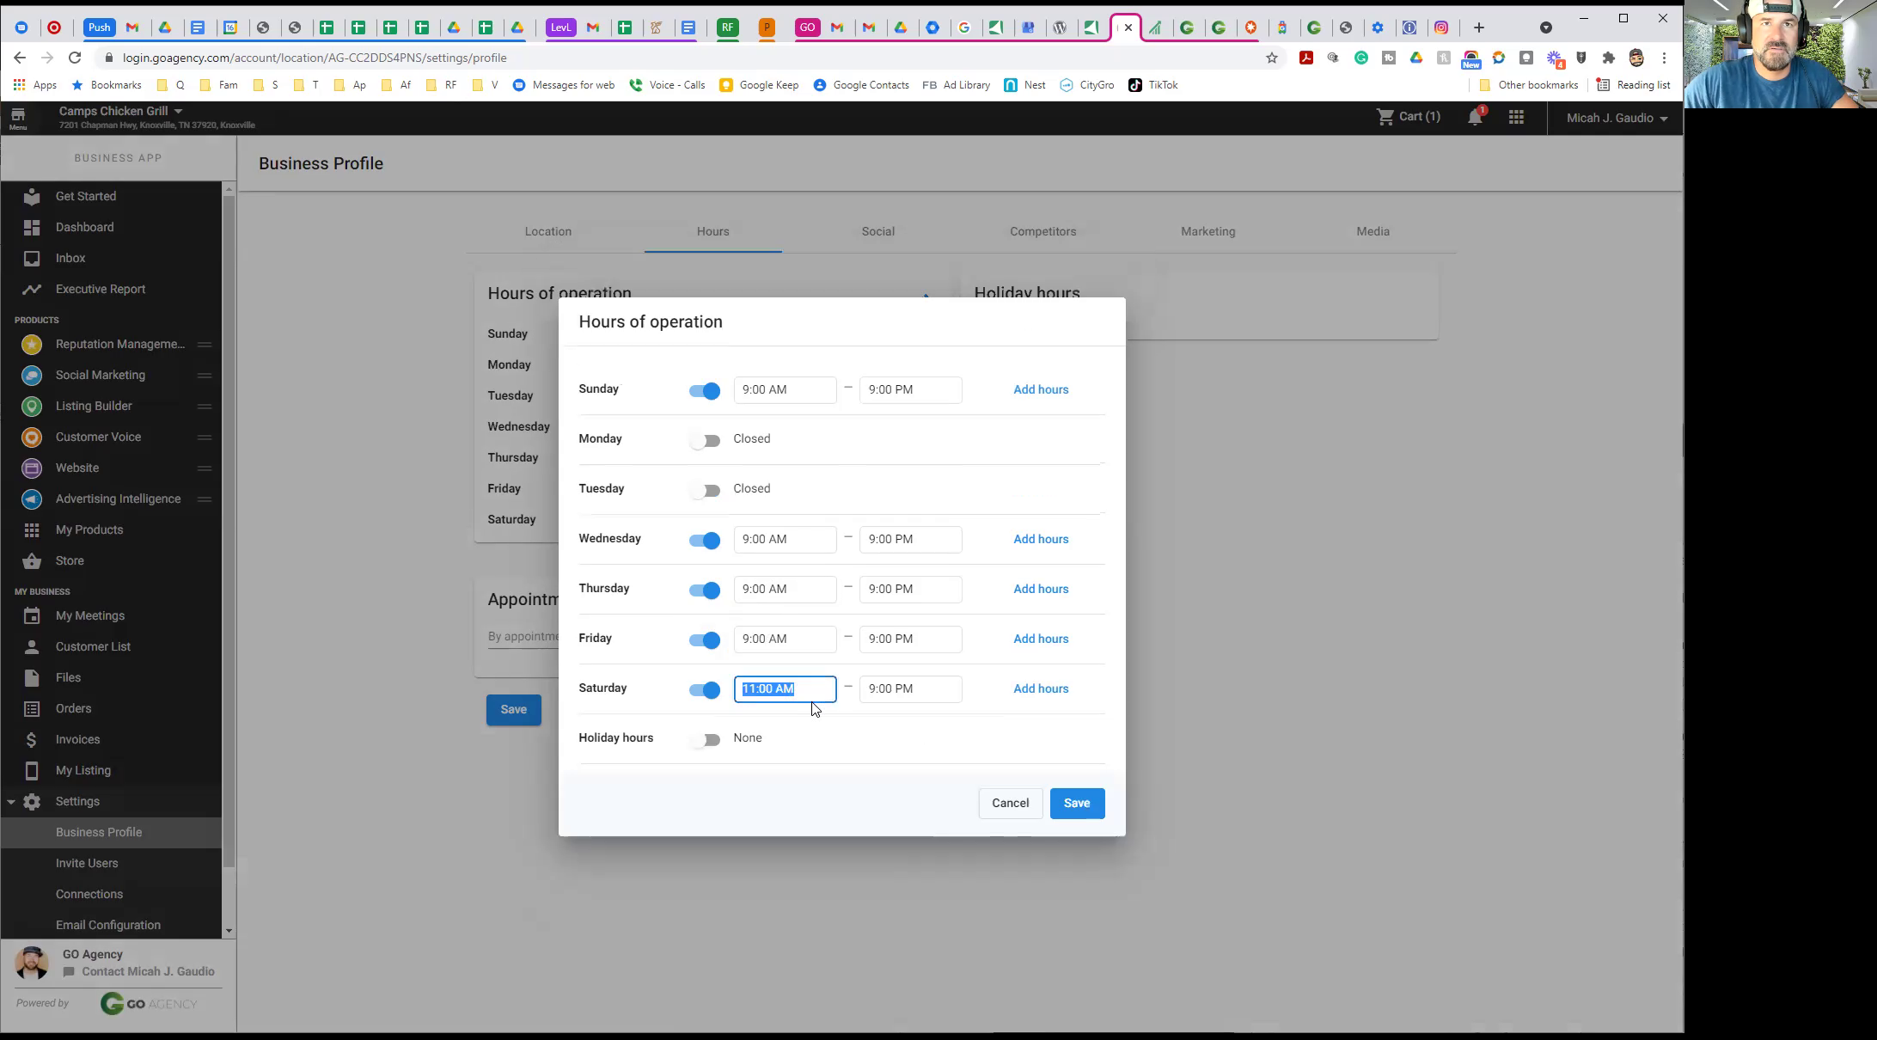
left_click(750, 636)
key("BackSpace")
type("11")
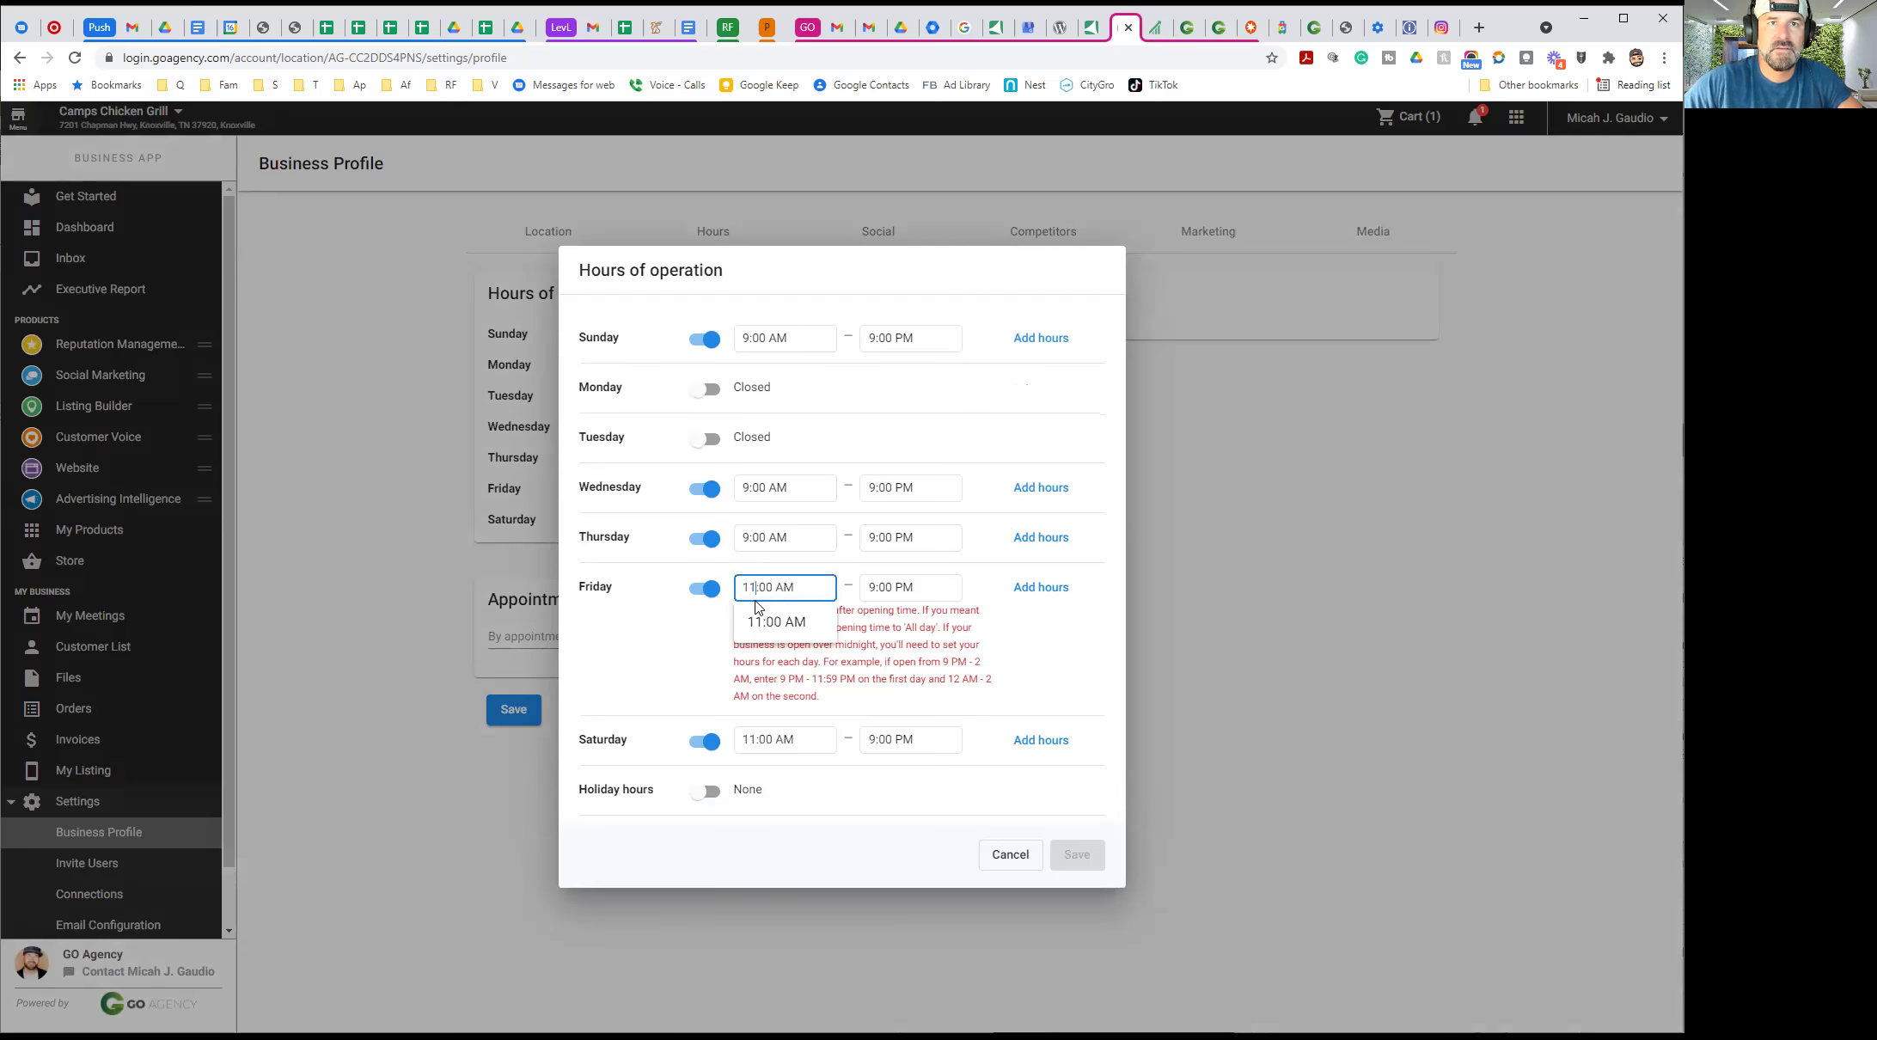
left_click(762, 628)
Set Thursday, Wednesday and Sunday to open at 11:00 AM, save, and go to Social
left_click(744, 593)
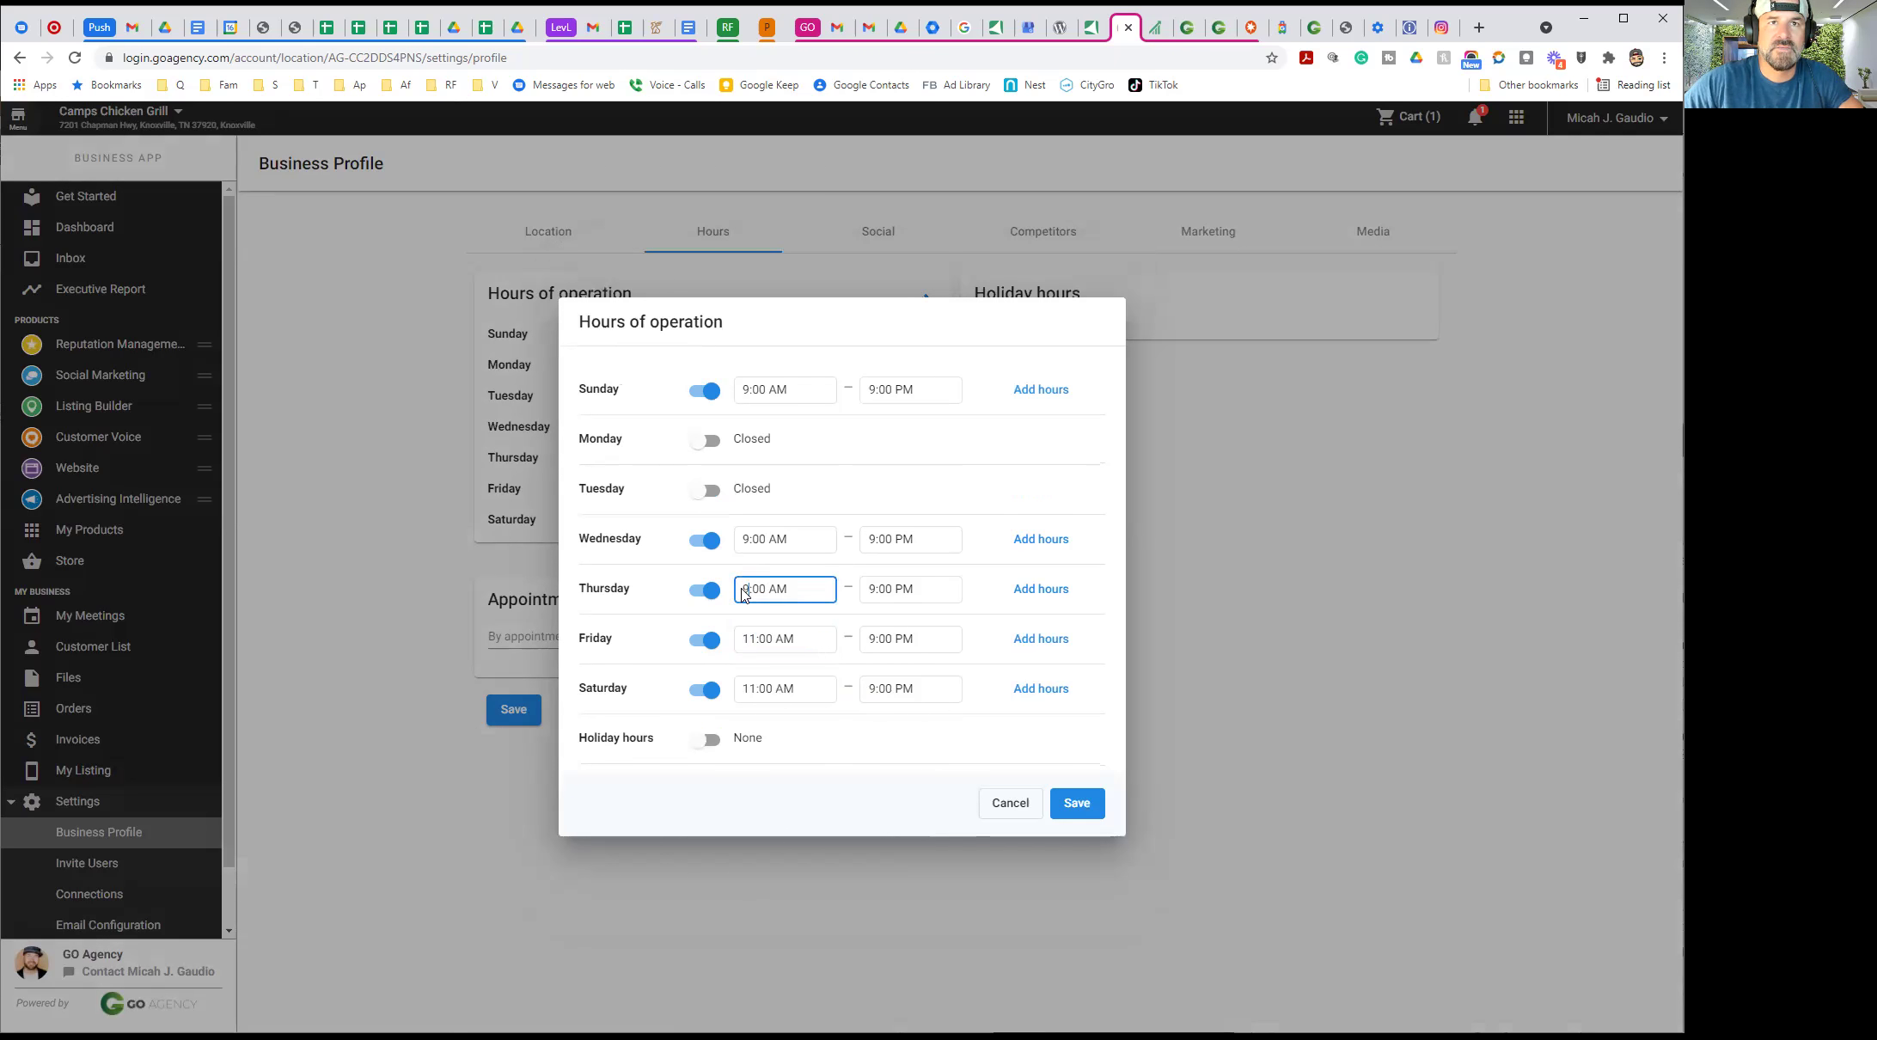
type("11")
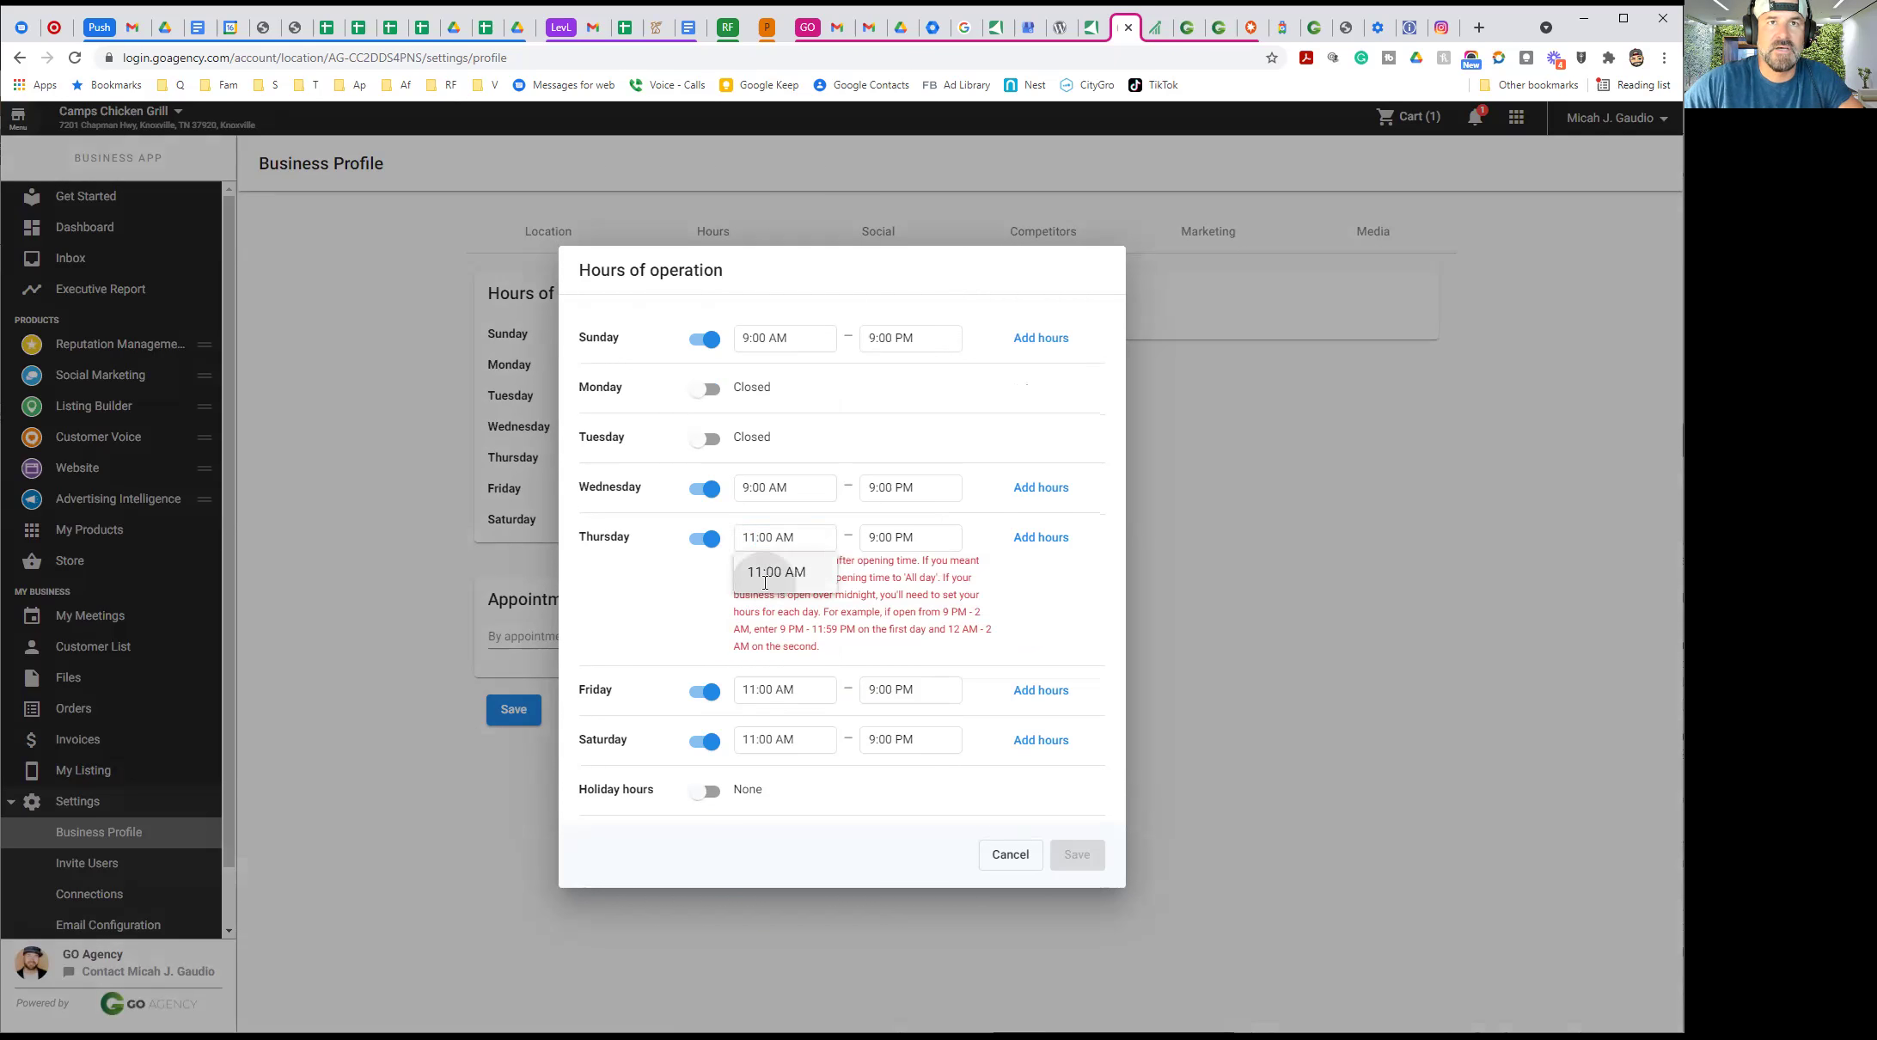
left_click(756, 578)
left_click(746, 539)
key("BackSpace")
type("11")
left_click(765, 524)
left_click(747, 393)
type("11")
left_click(769, 373)
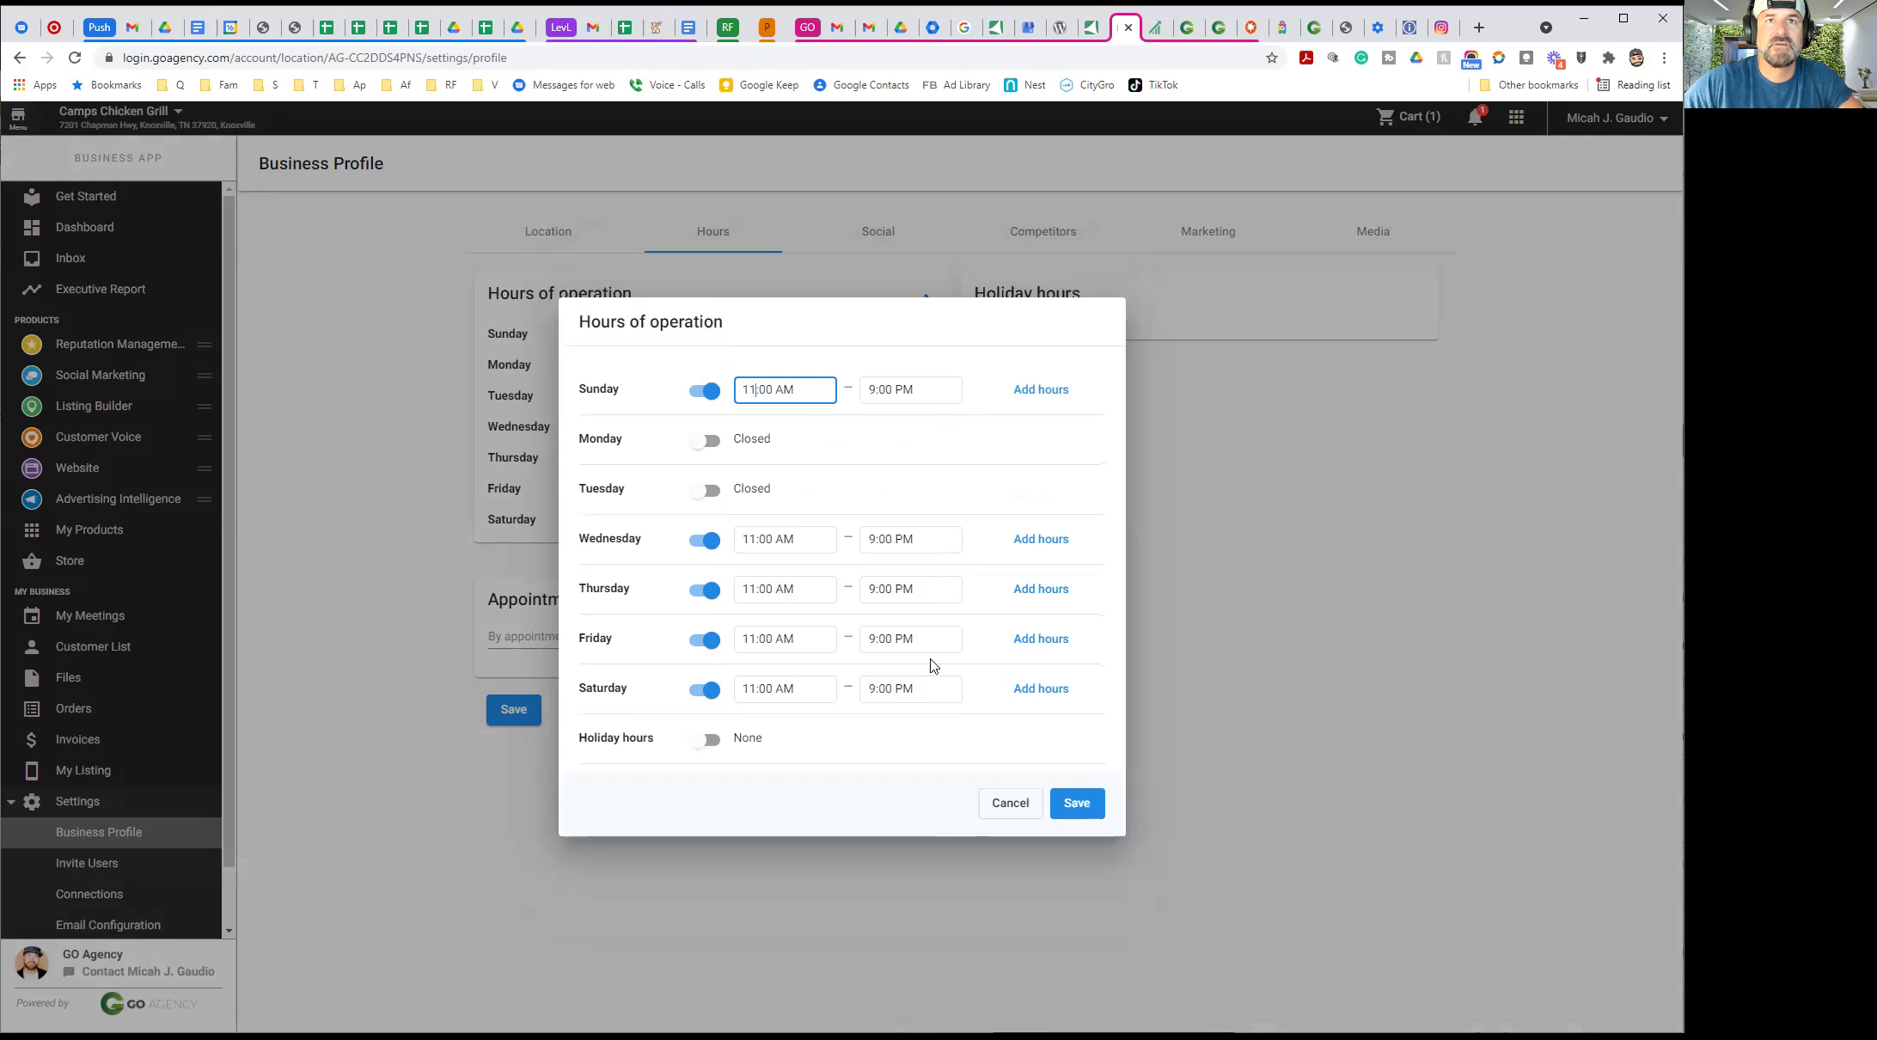
left_click(1082, 805)
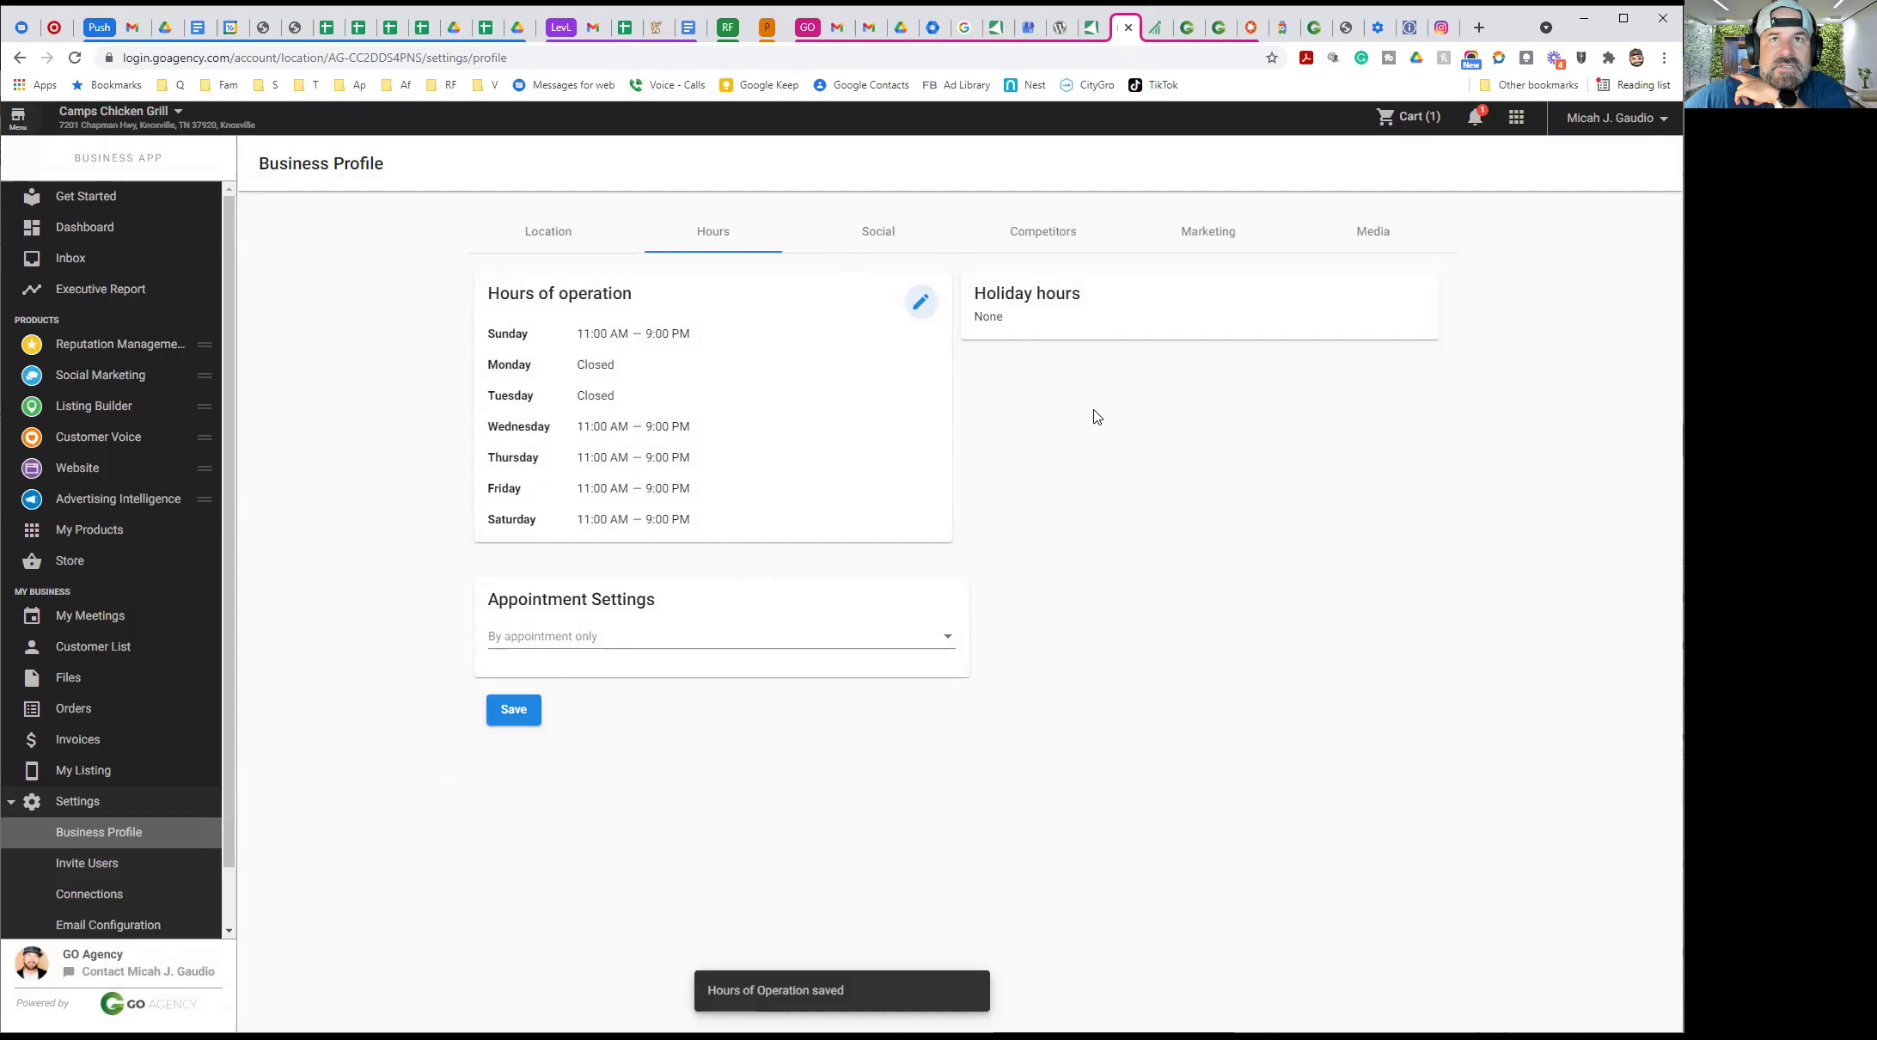
left_click(877, 245)
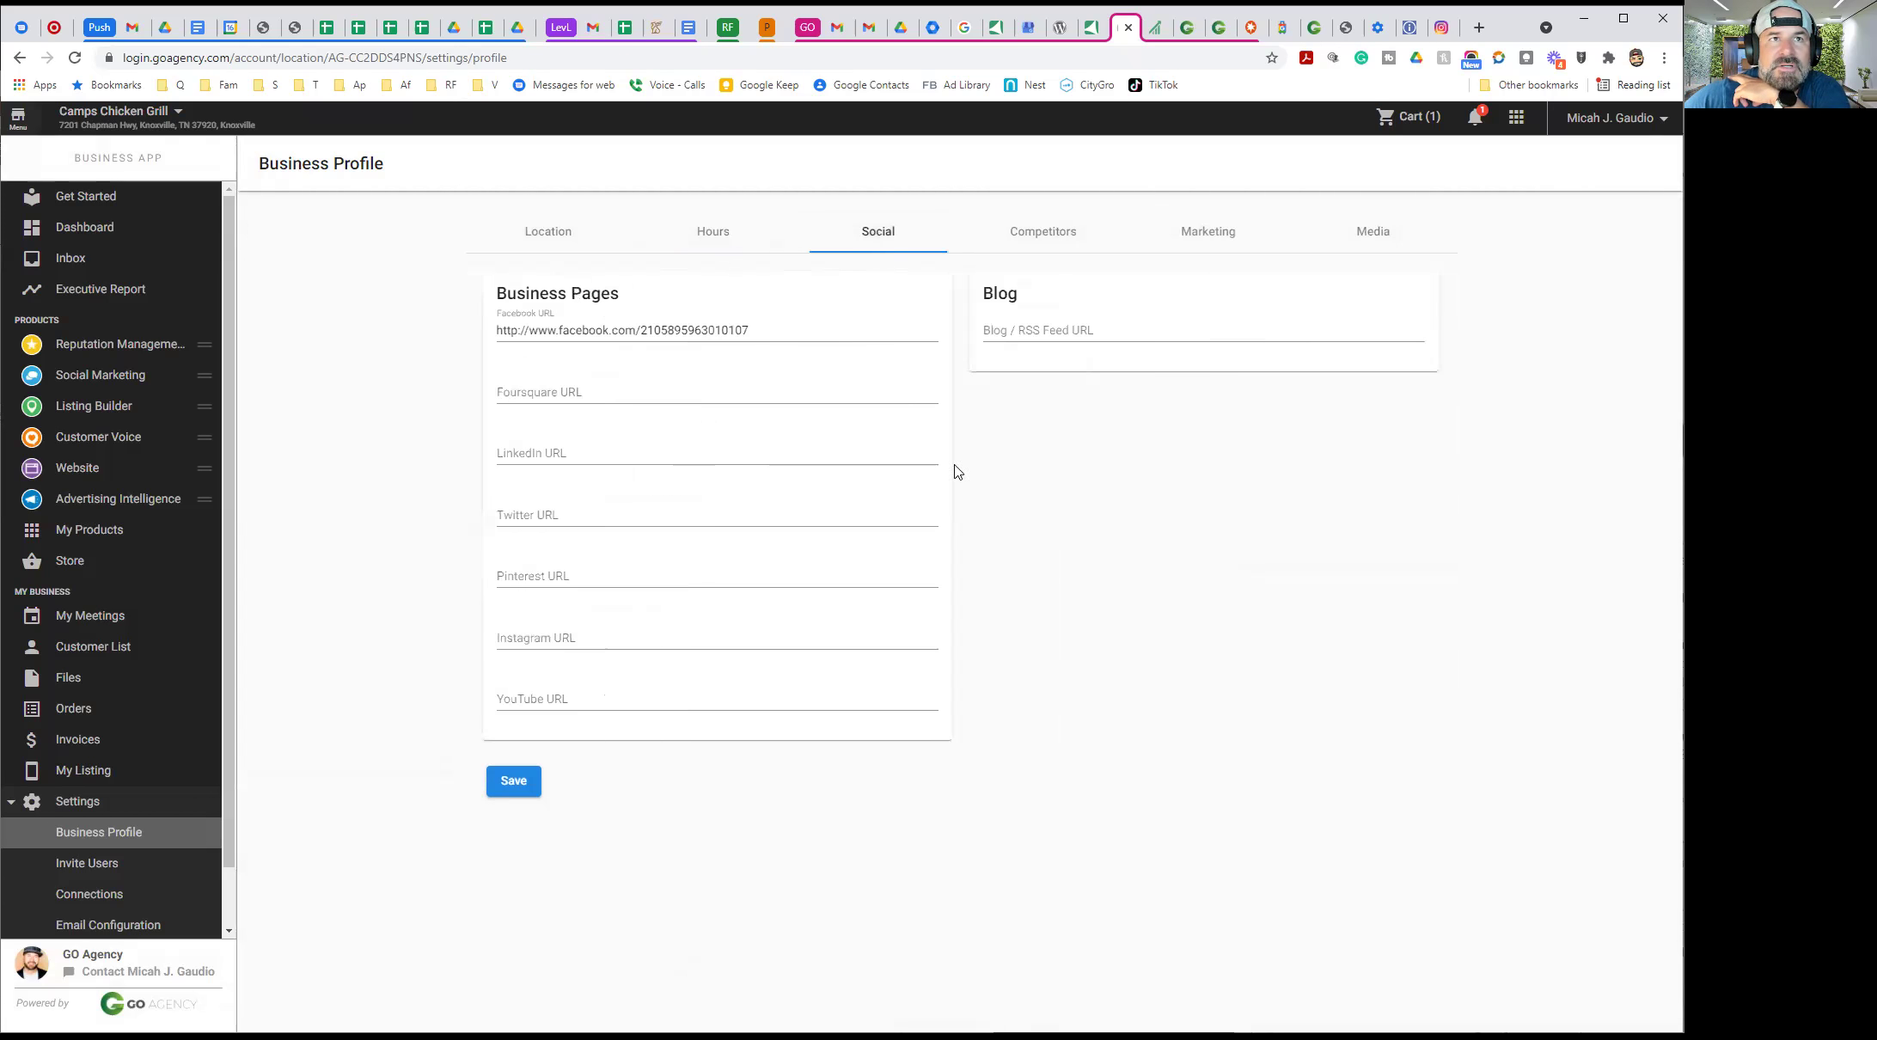
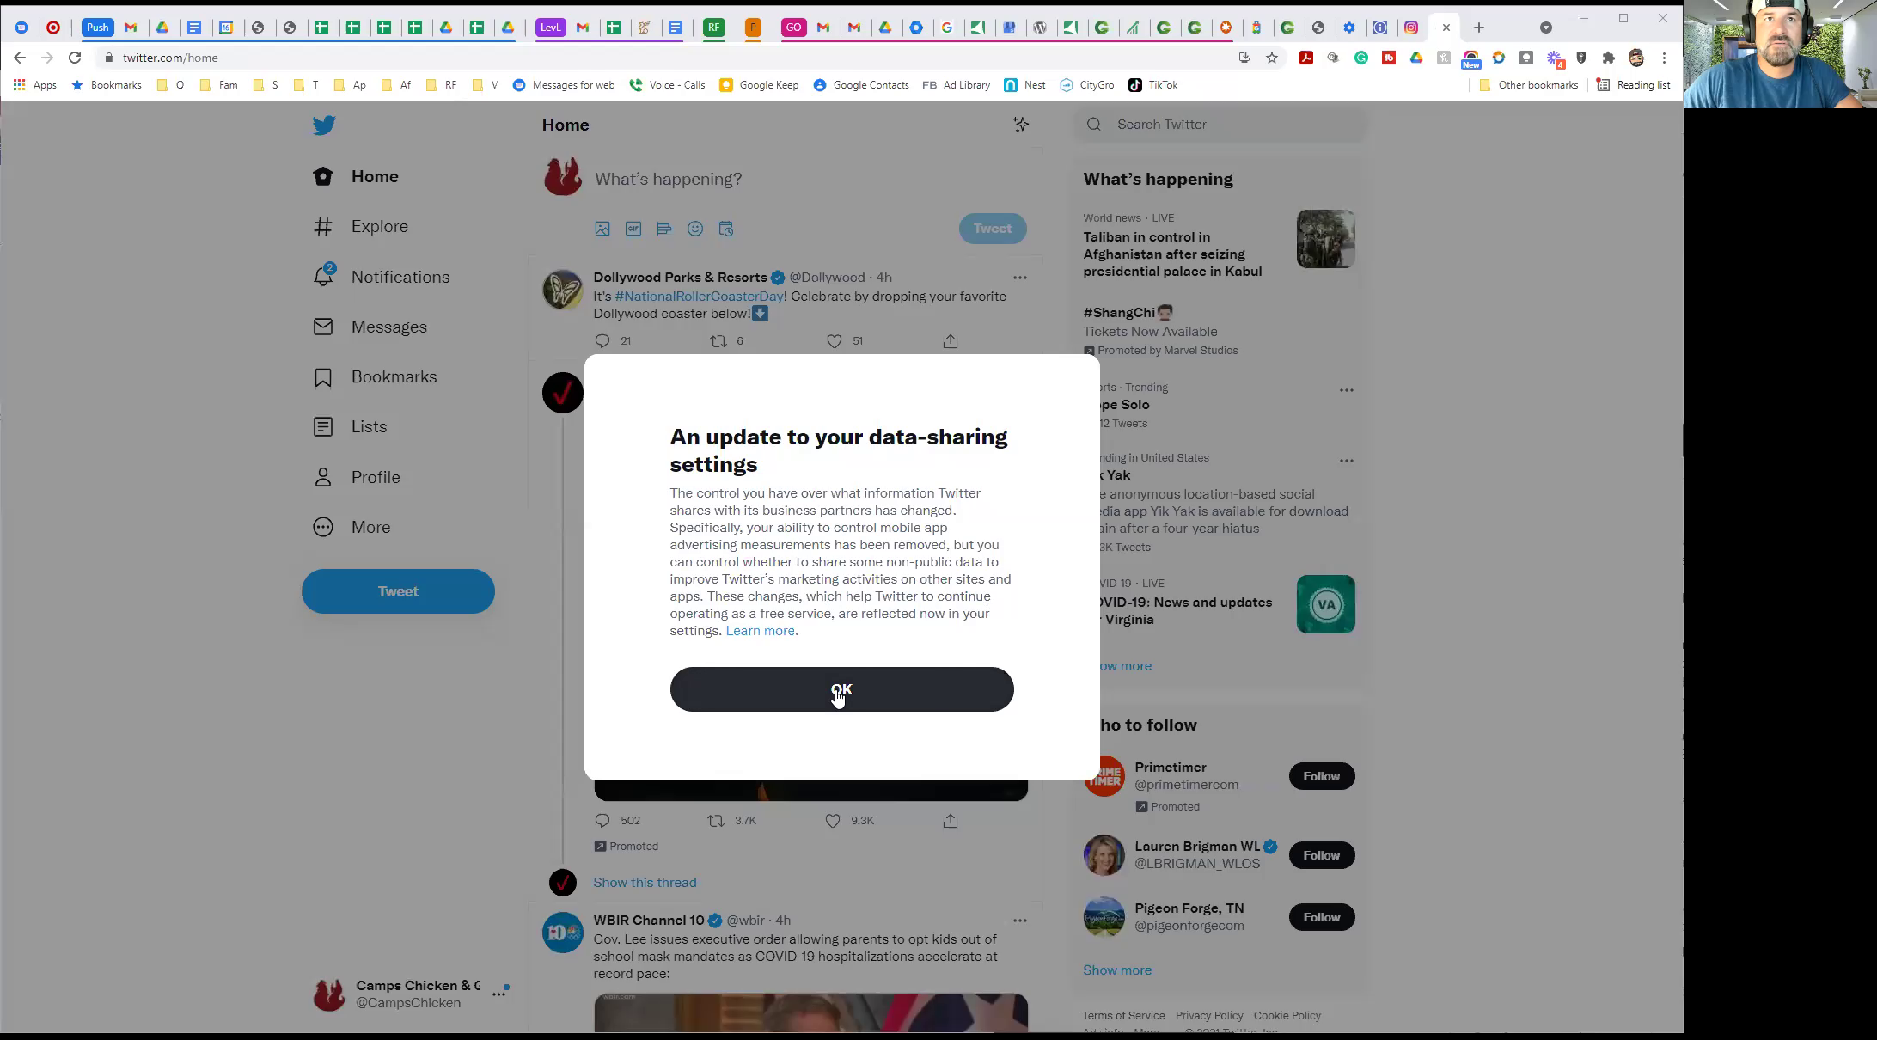
Dismiss the data-sharing notice and check the signed-in accounts in Manage accounts
left_click(838, 692)
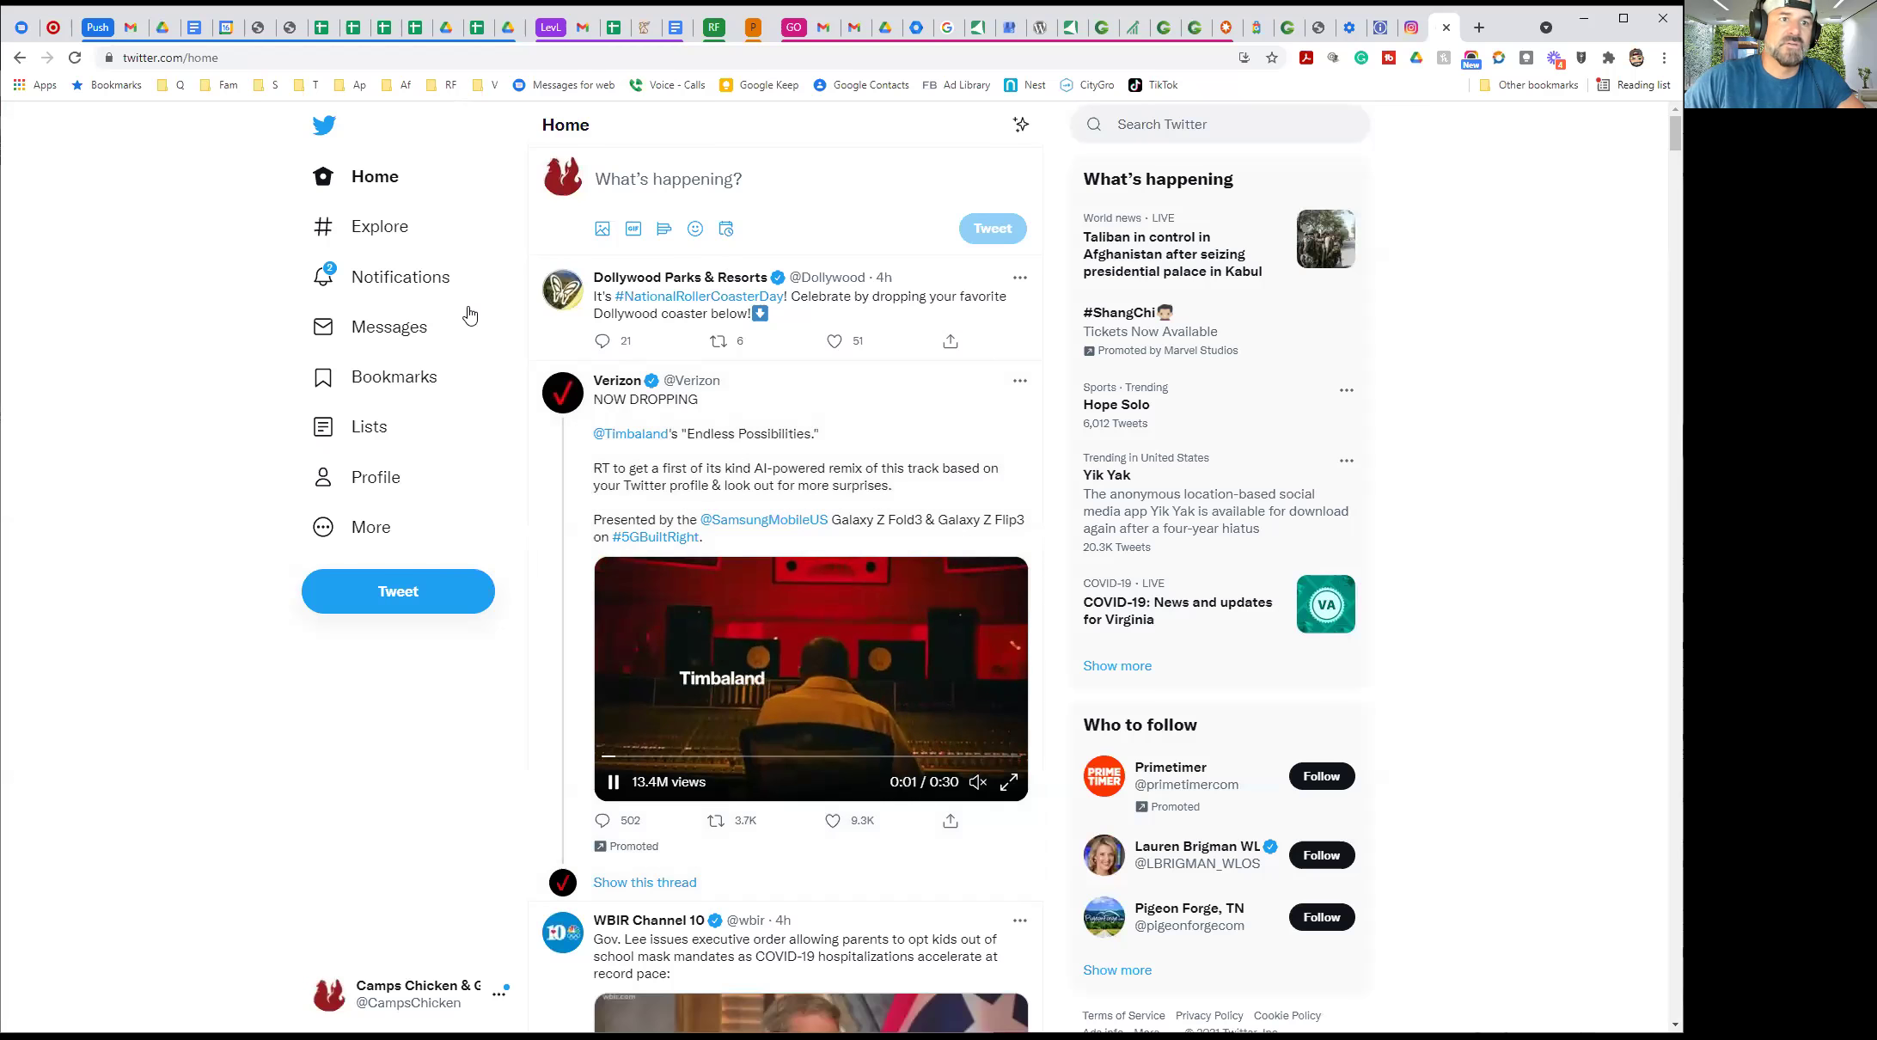
left_click(477, 992)
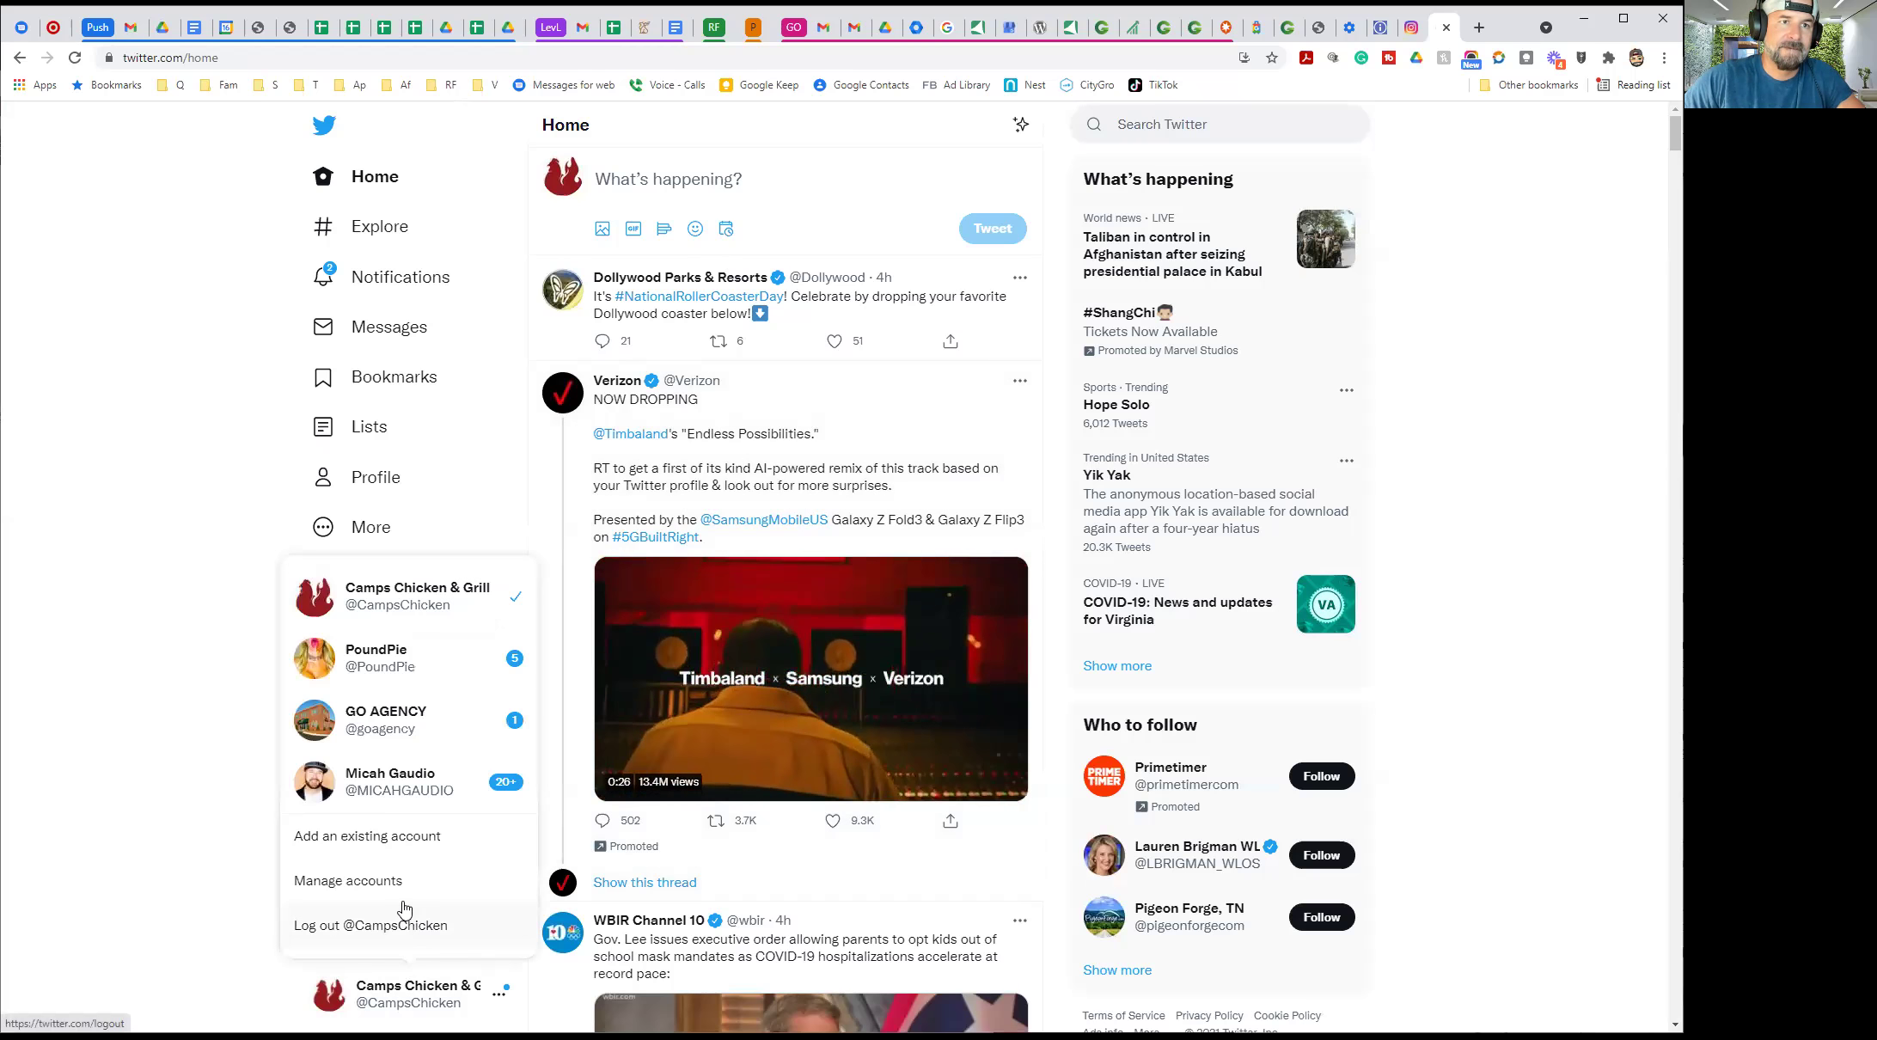
left_click(378, 883)
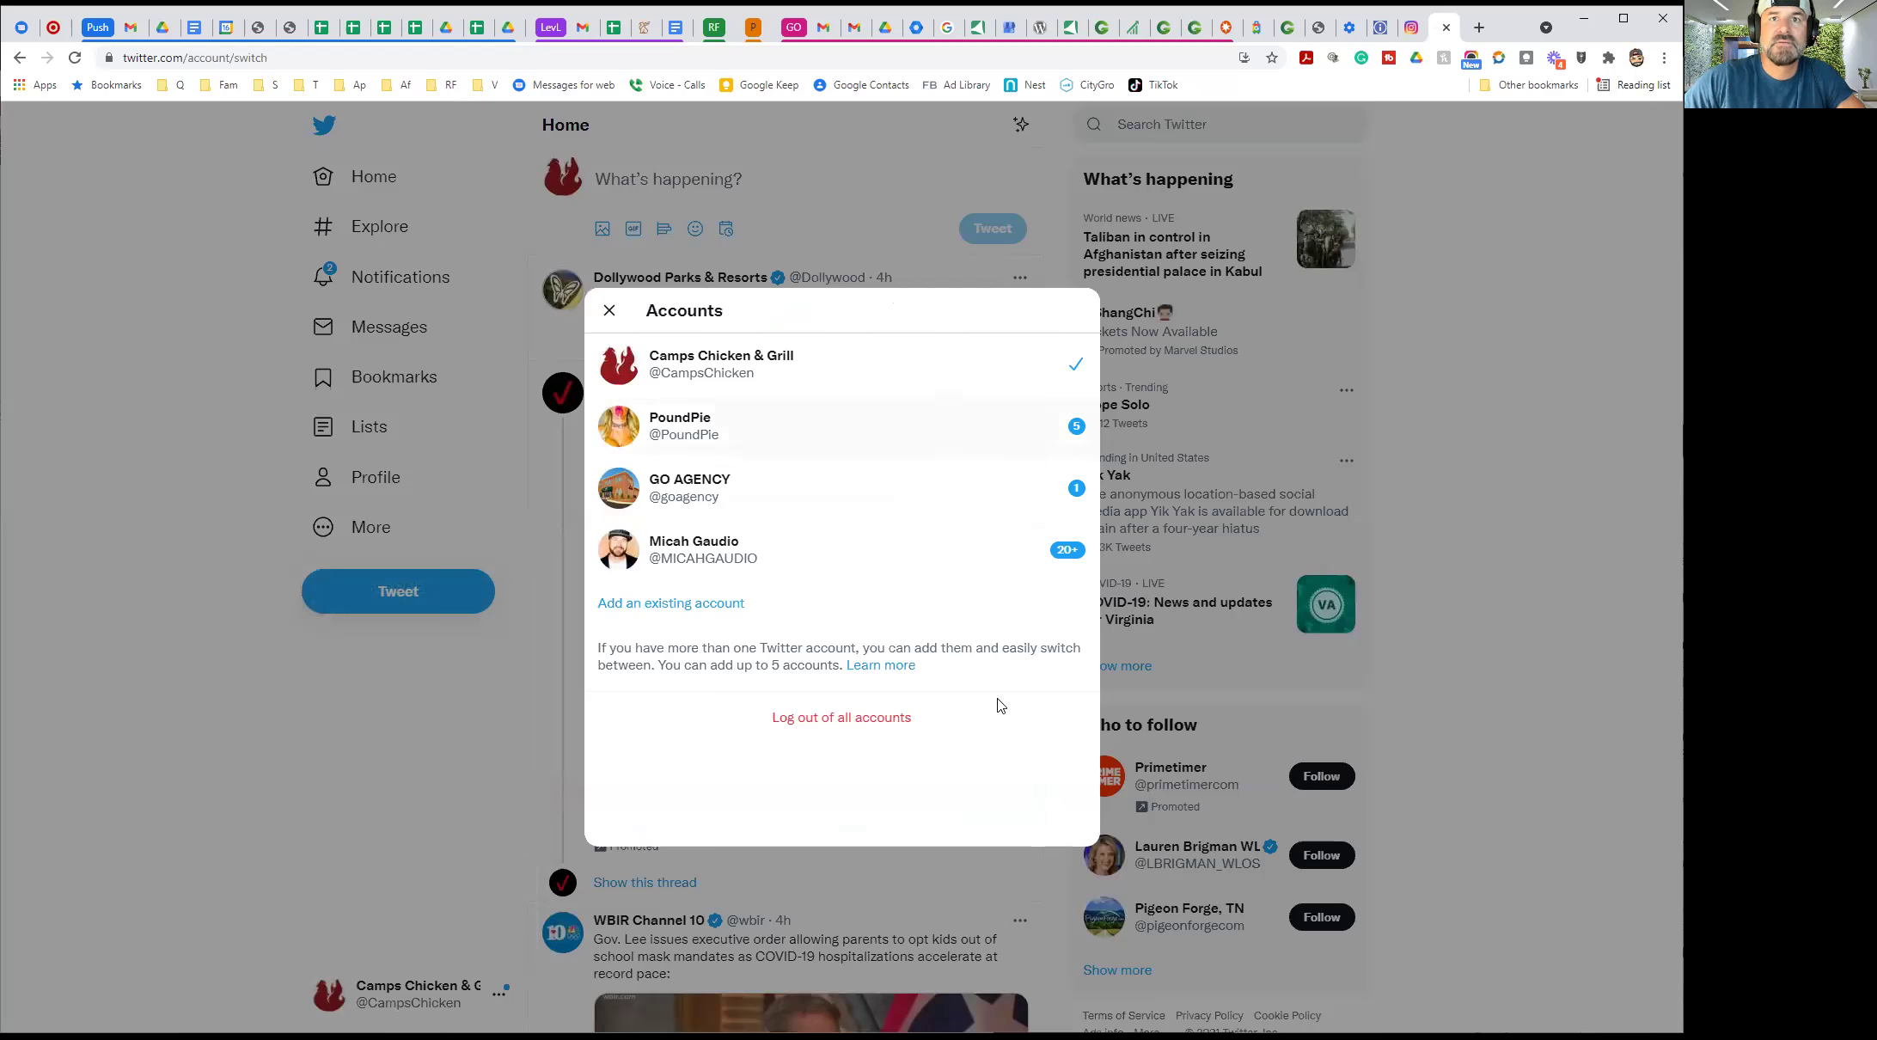
left_click(427, 717)
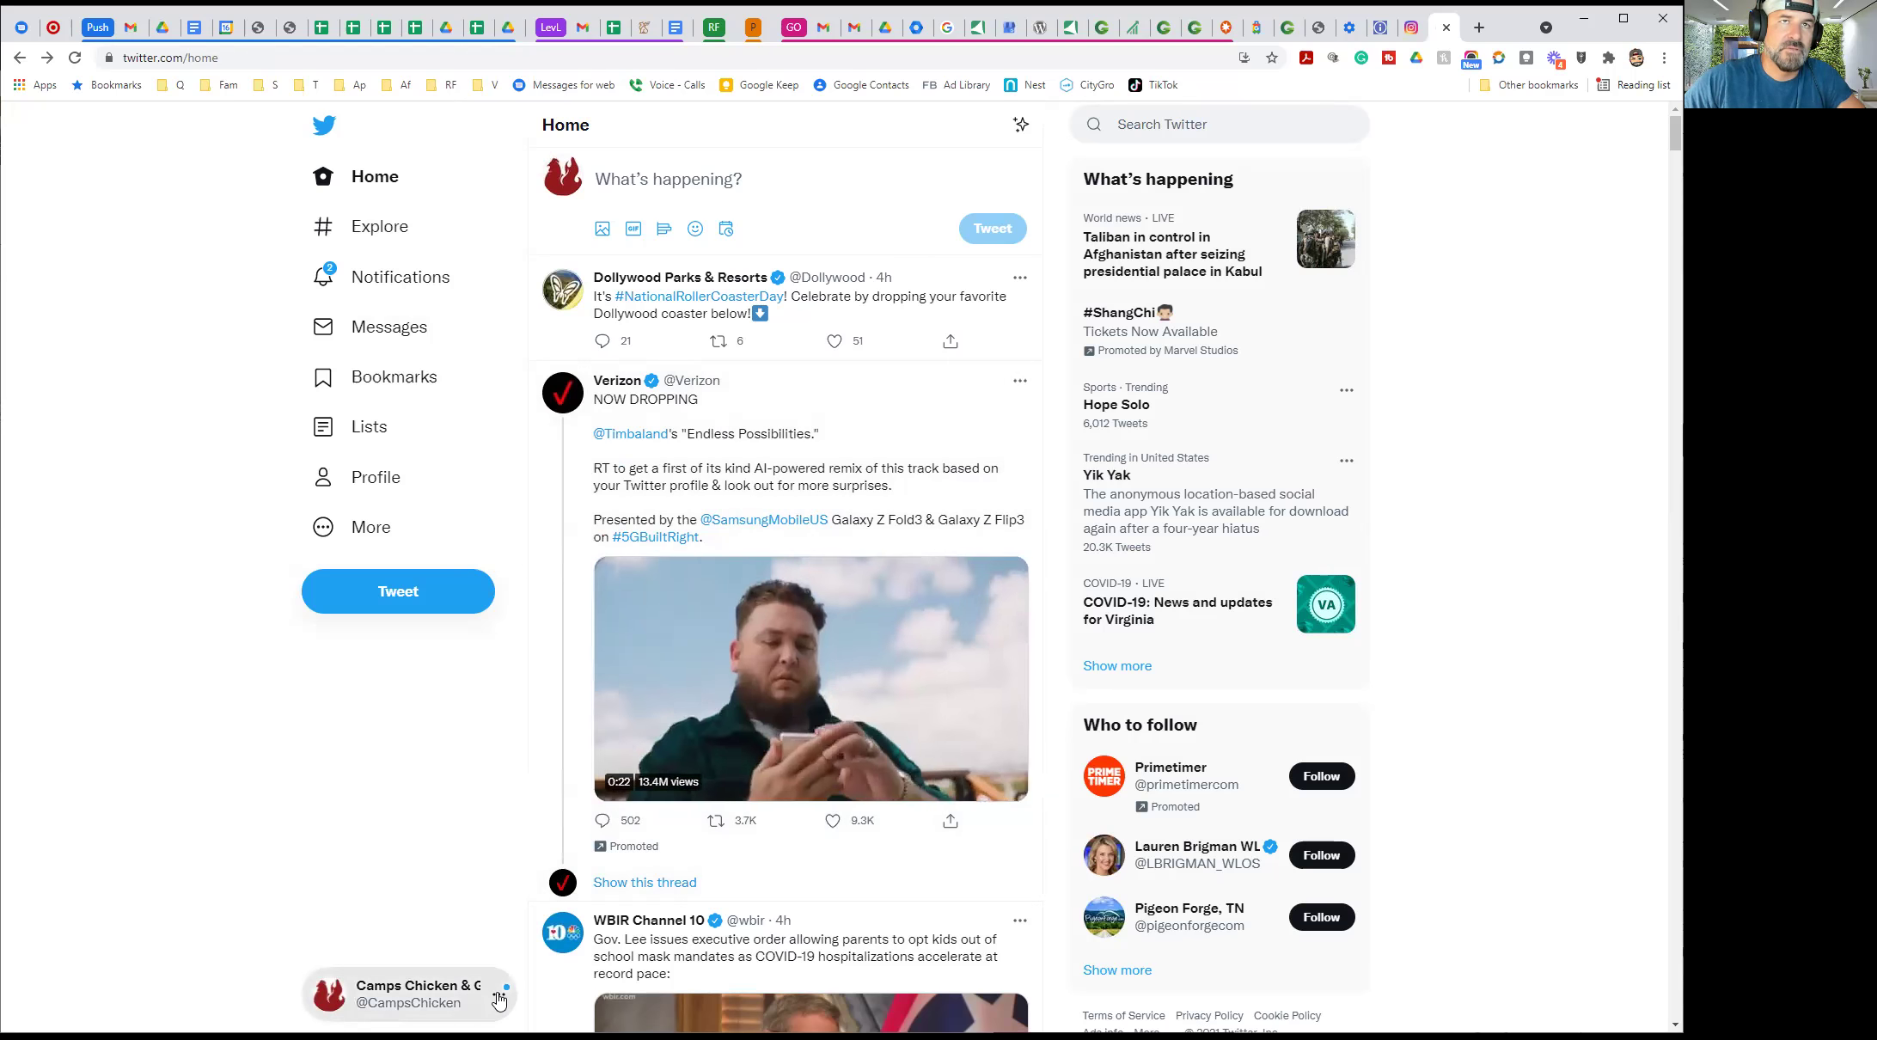
Go to the Camps Chicken & Grill profile and preview its Edit profile form without changes
left_click(370, 533)
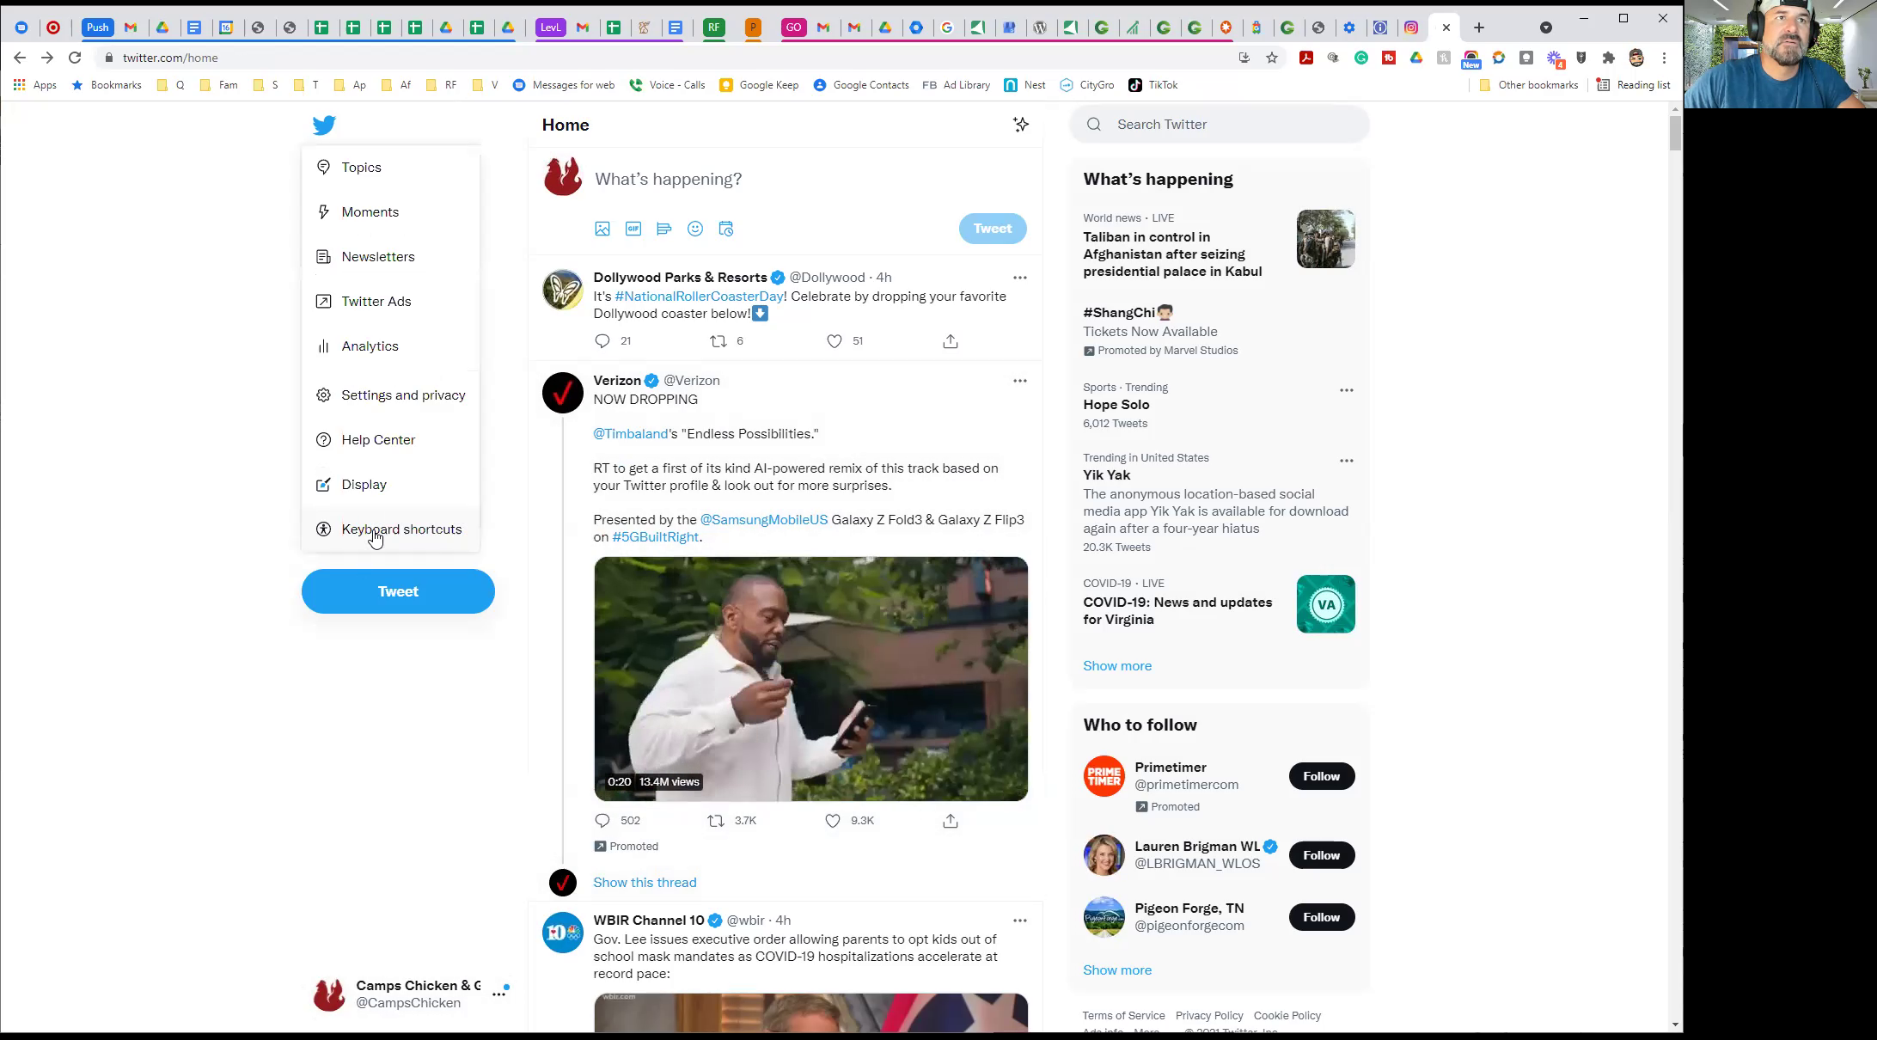
left_click(484, 474)
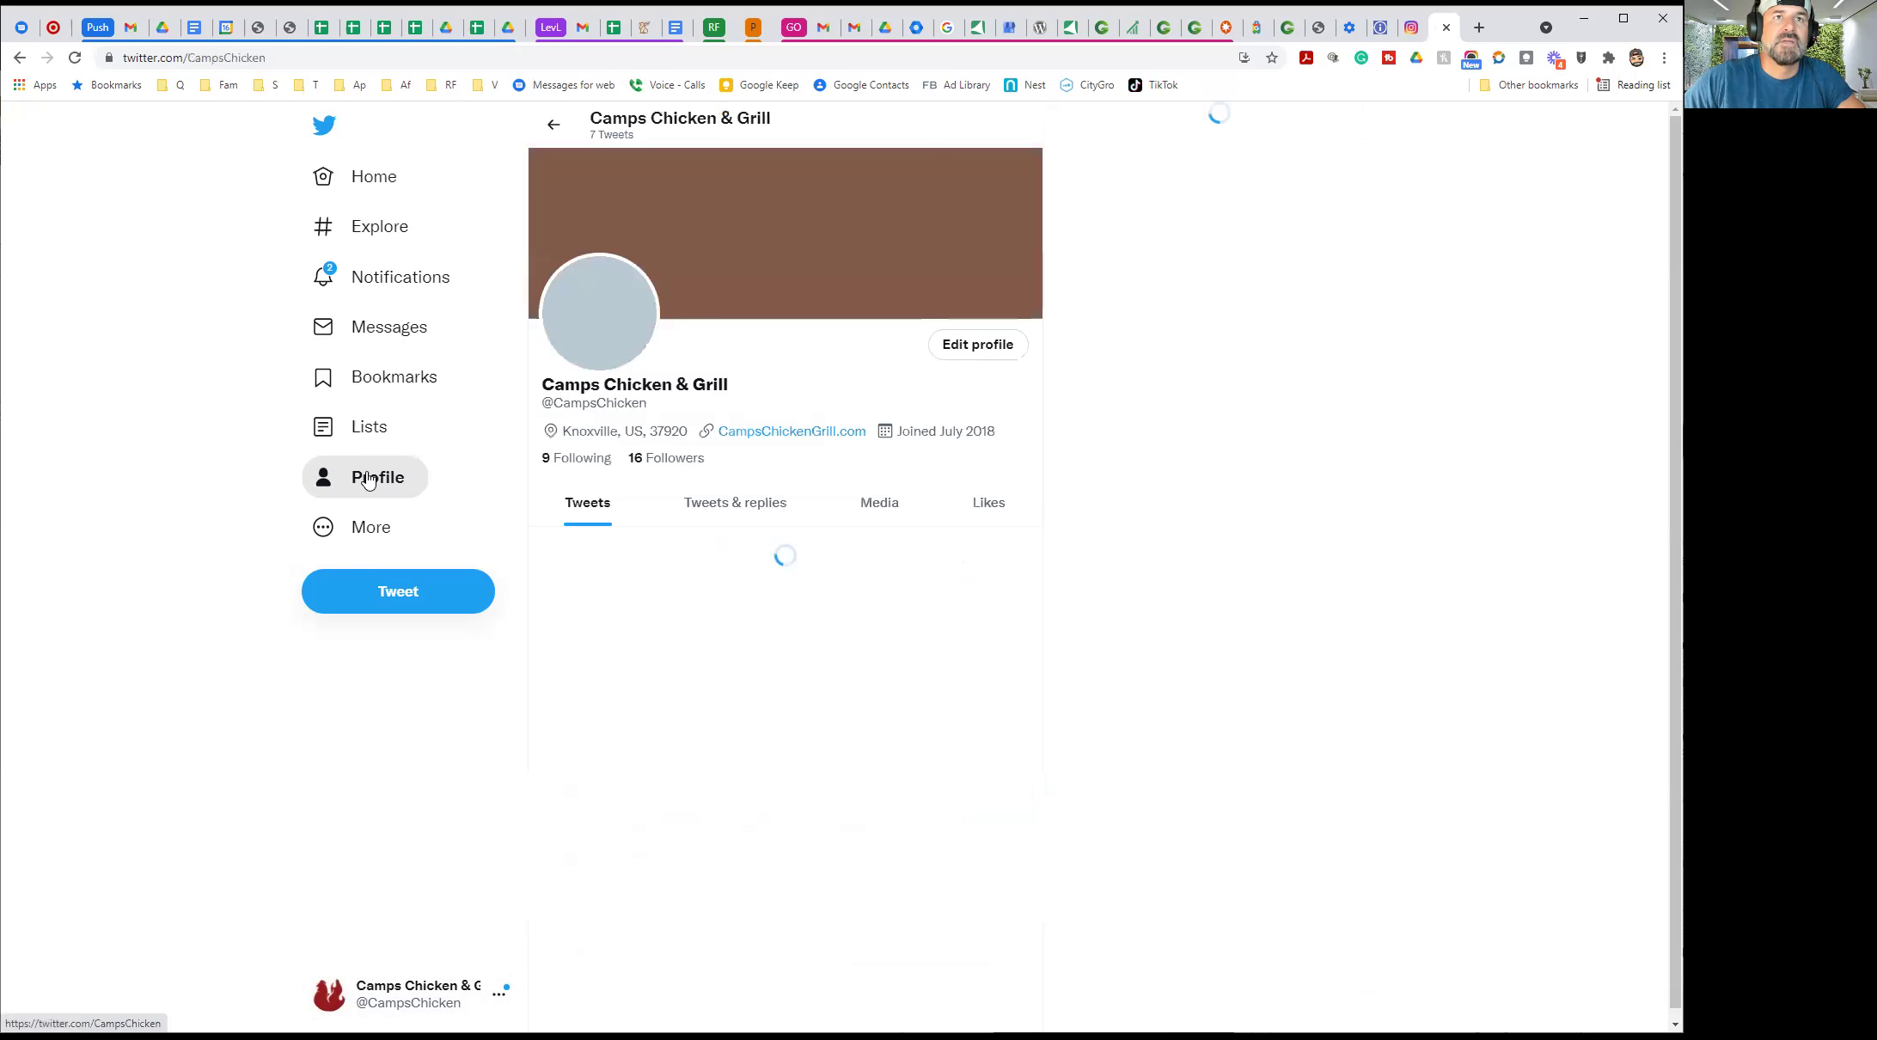
left_click(977, 353)
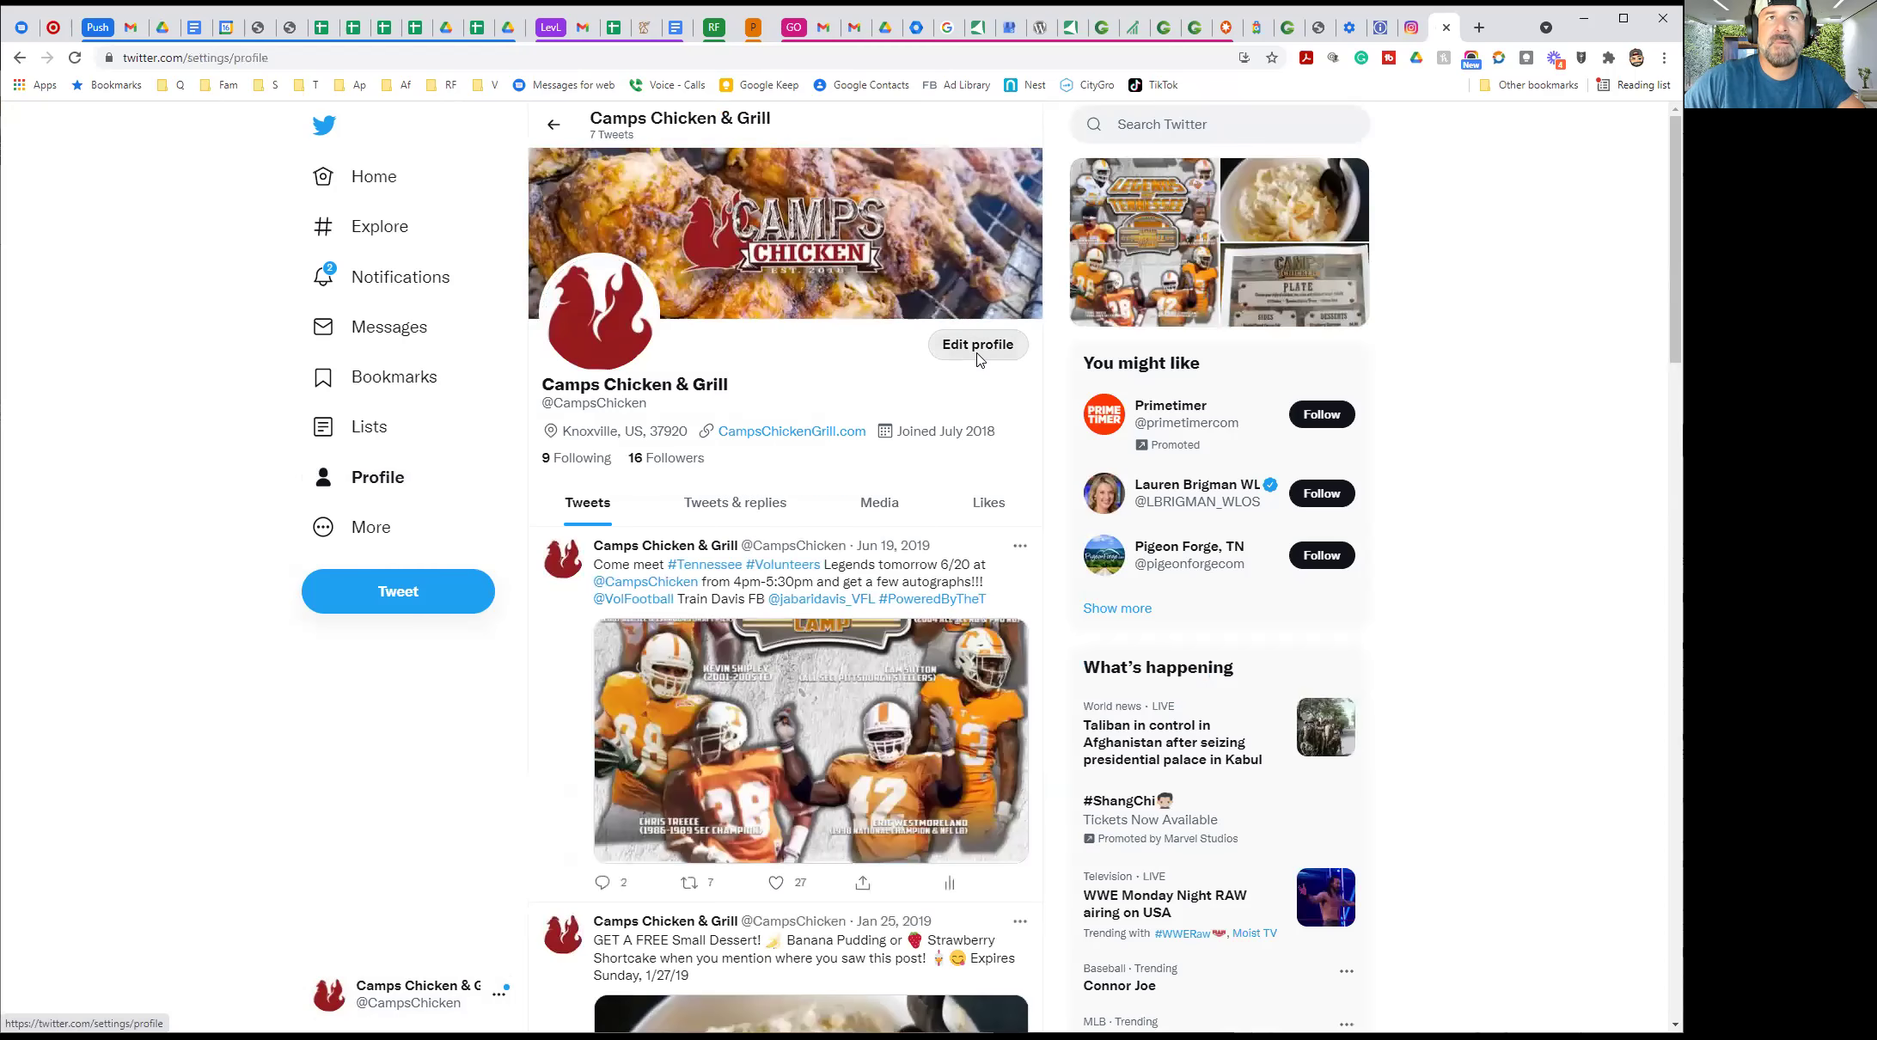
scroll(898, 551, "down", 2)
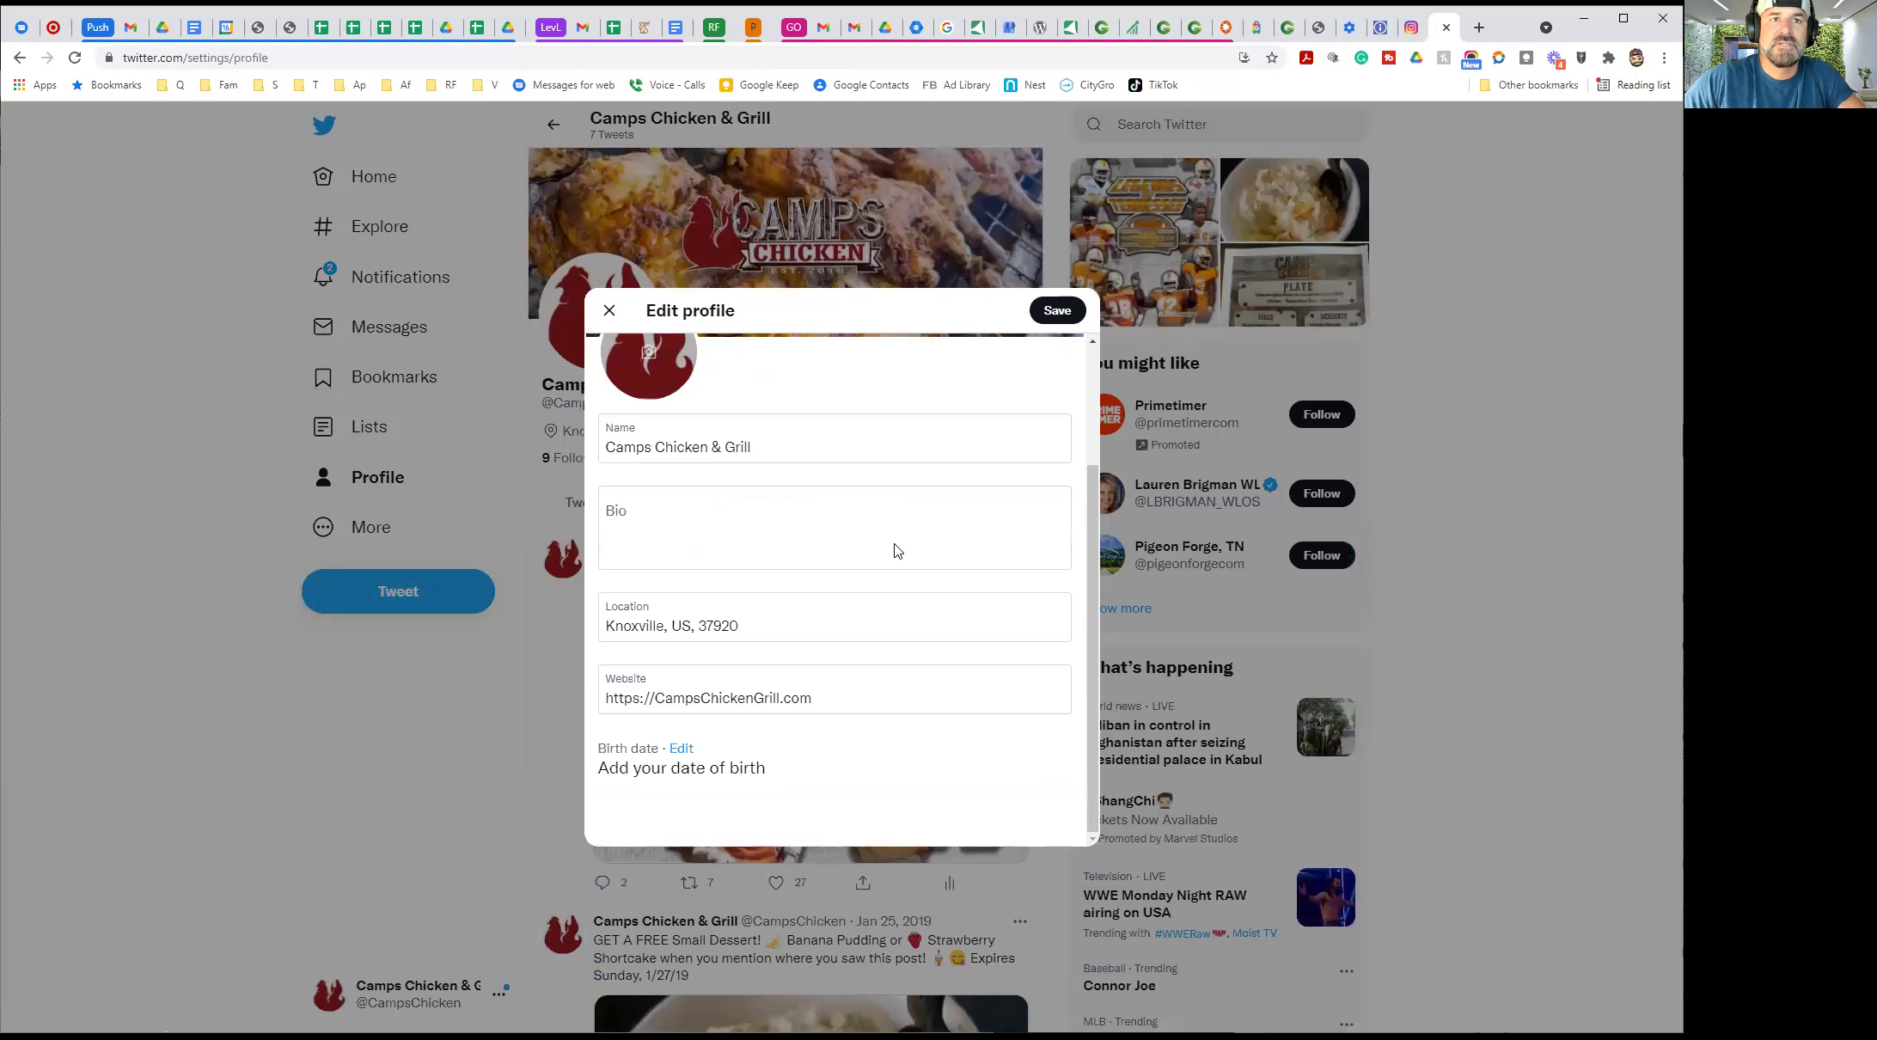
left_click(1480, 314)
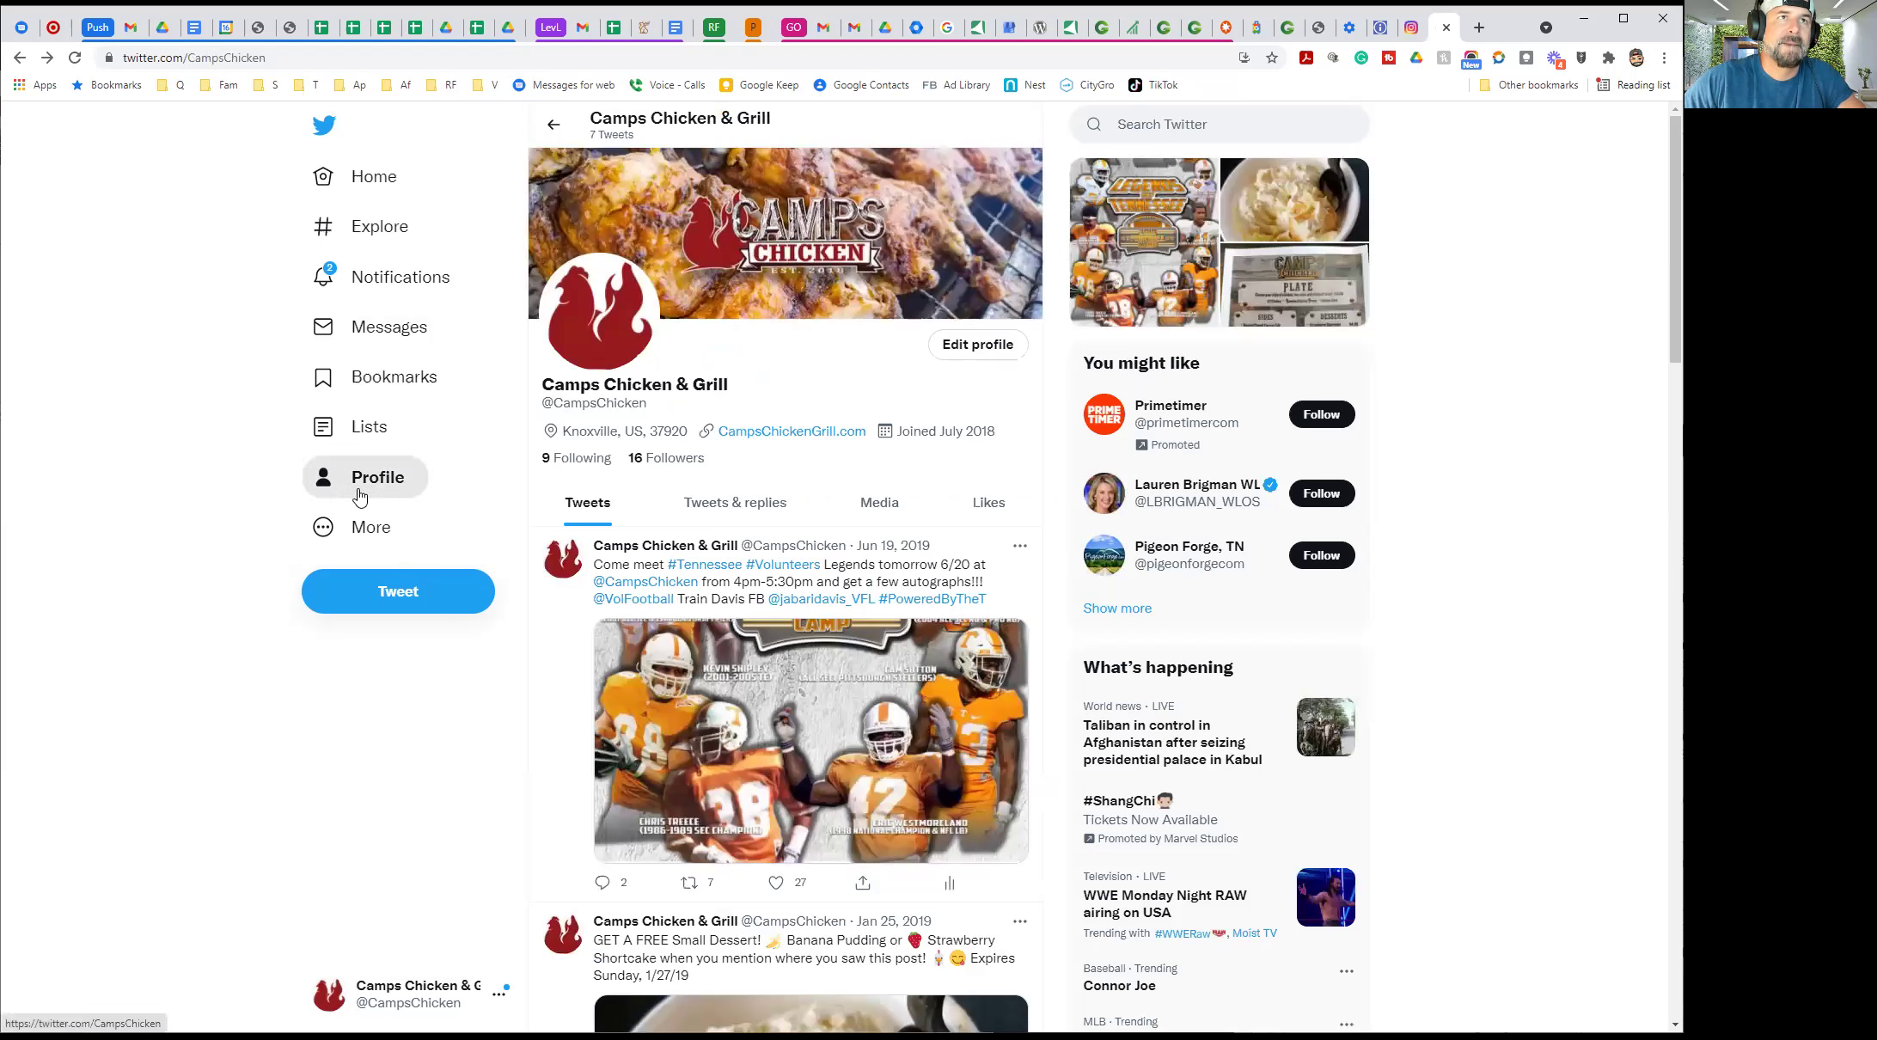
Reopen and close Edit profile, then scroll down to the profile's recent tweets
left_click(360, 531)
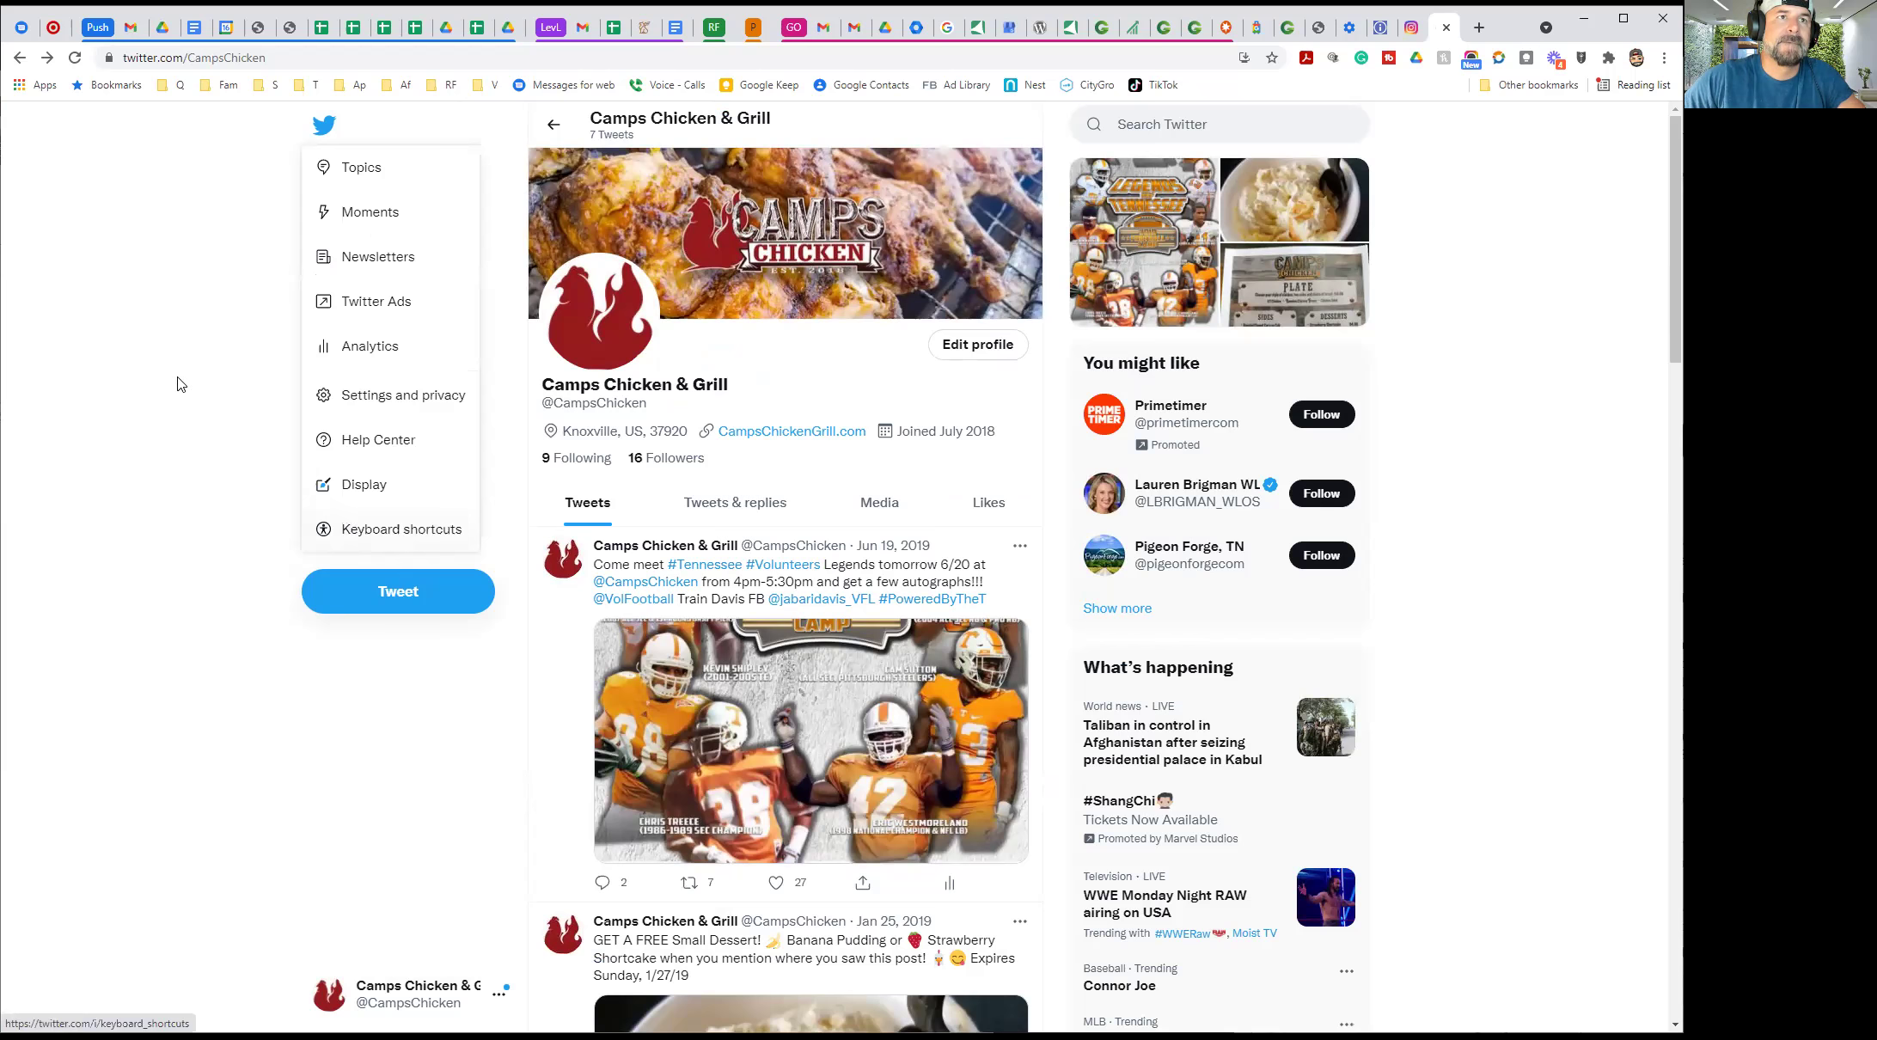
left_click(67, 597)
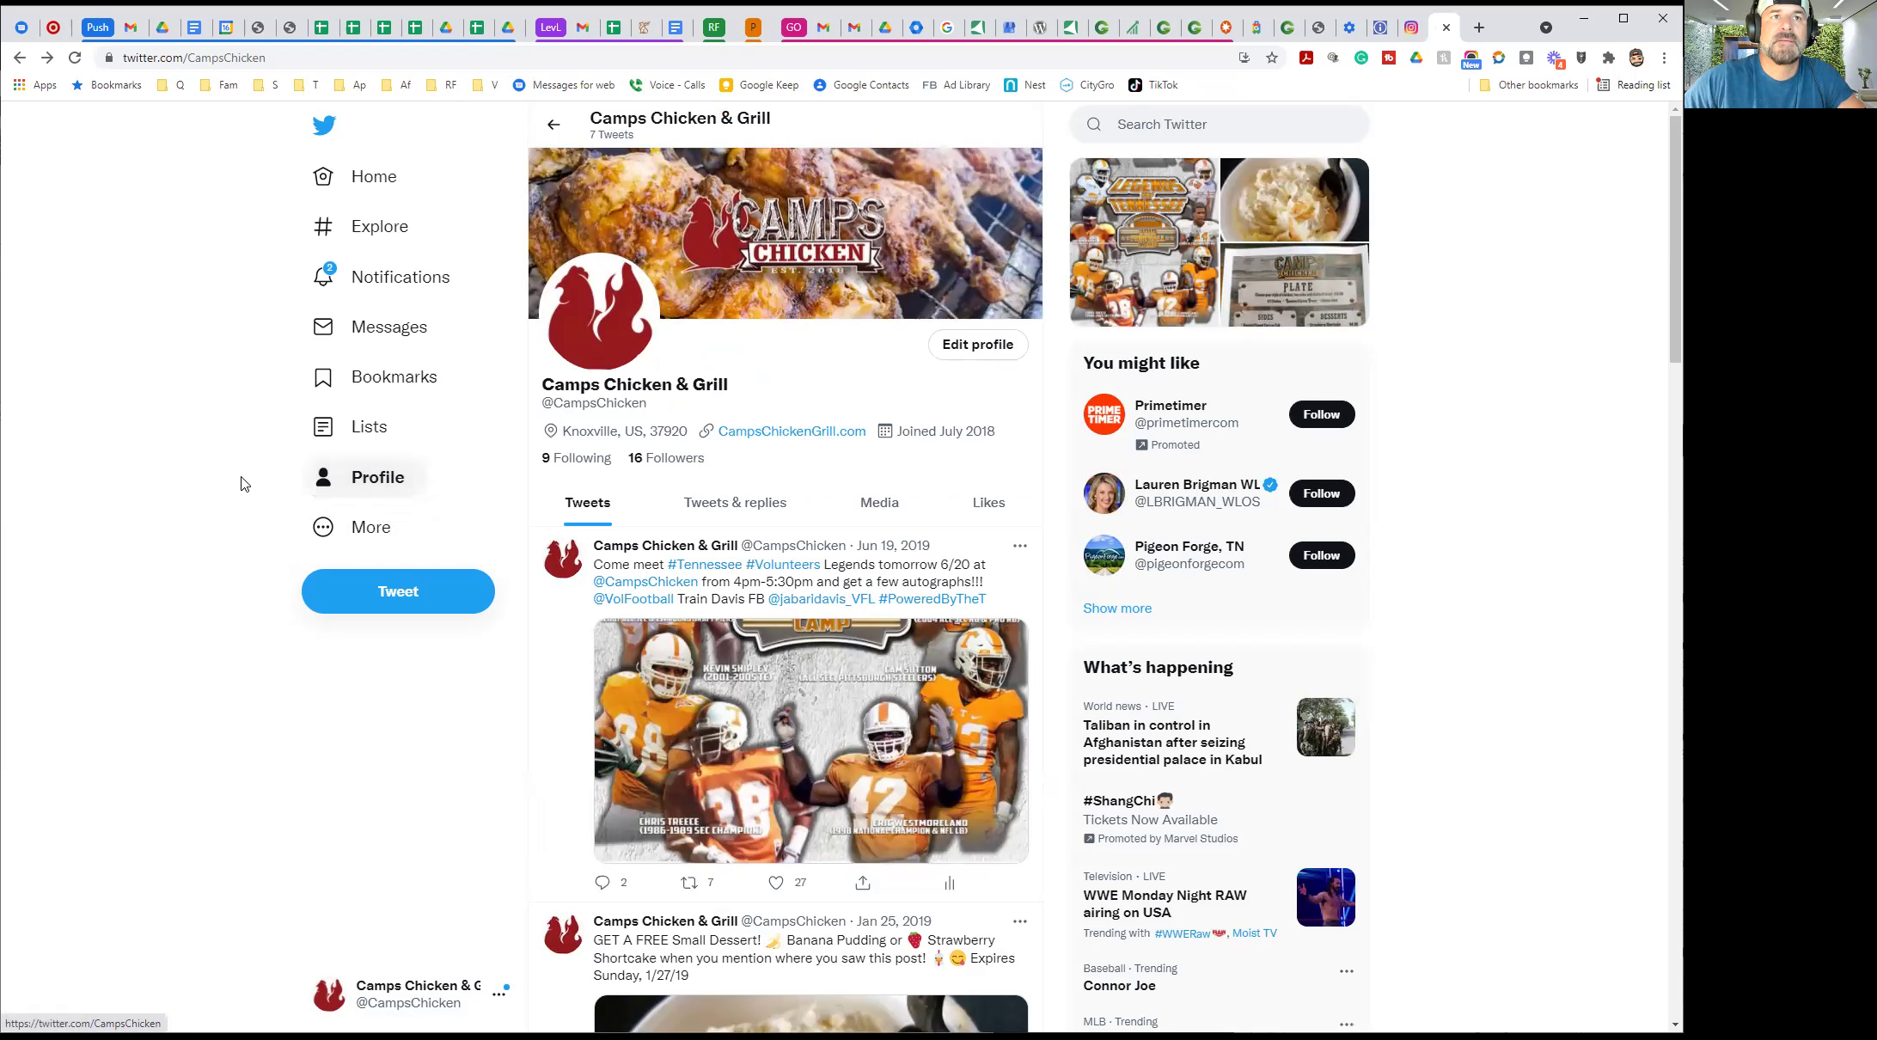
left_click(941, 349)
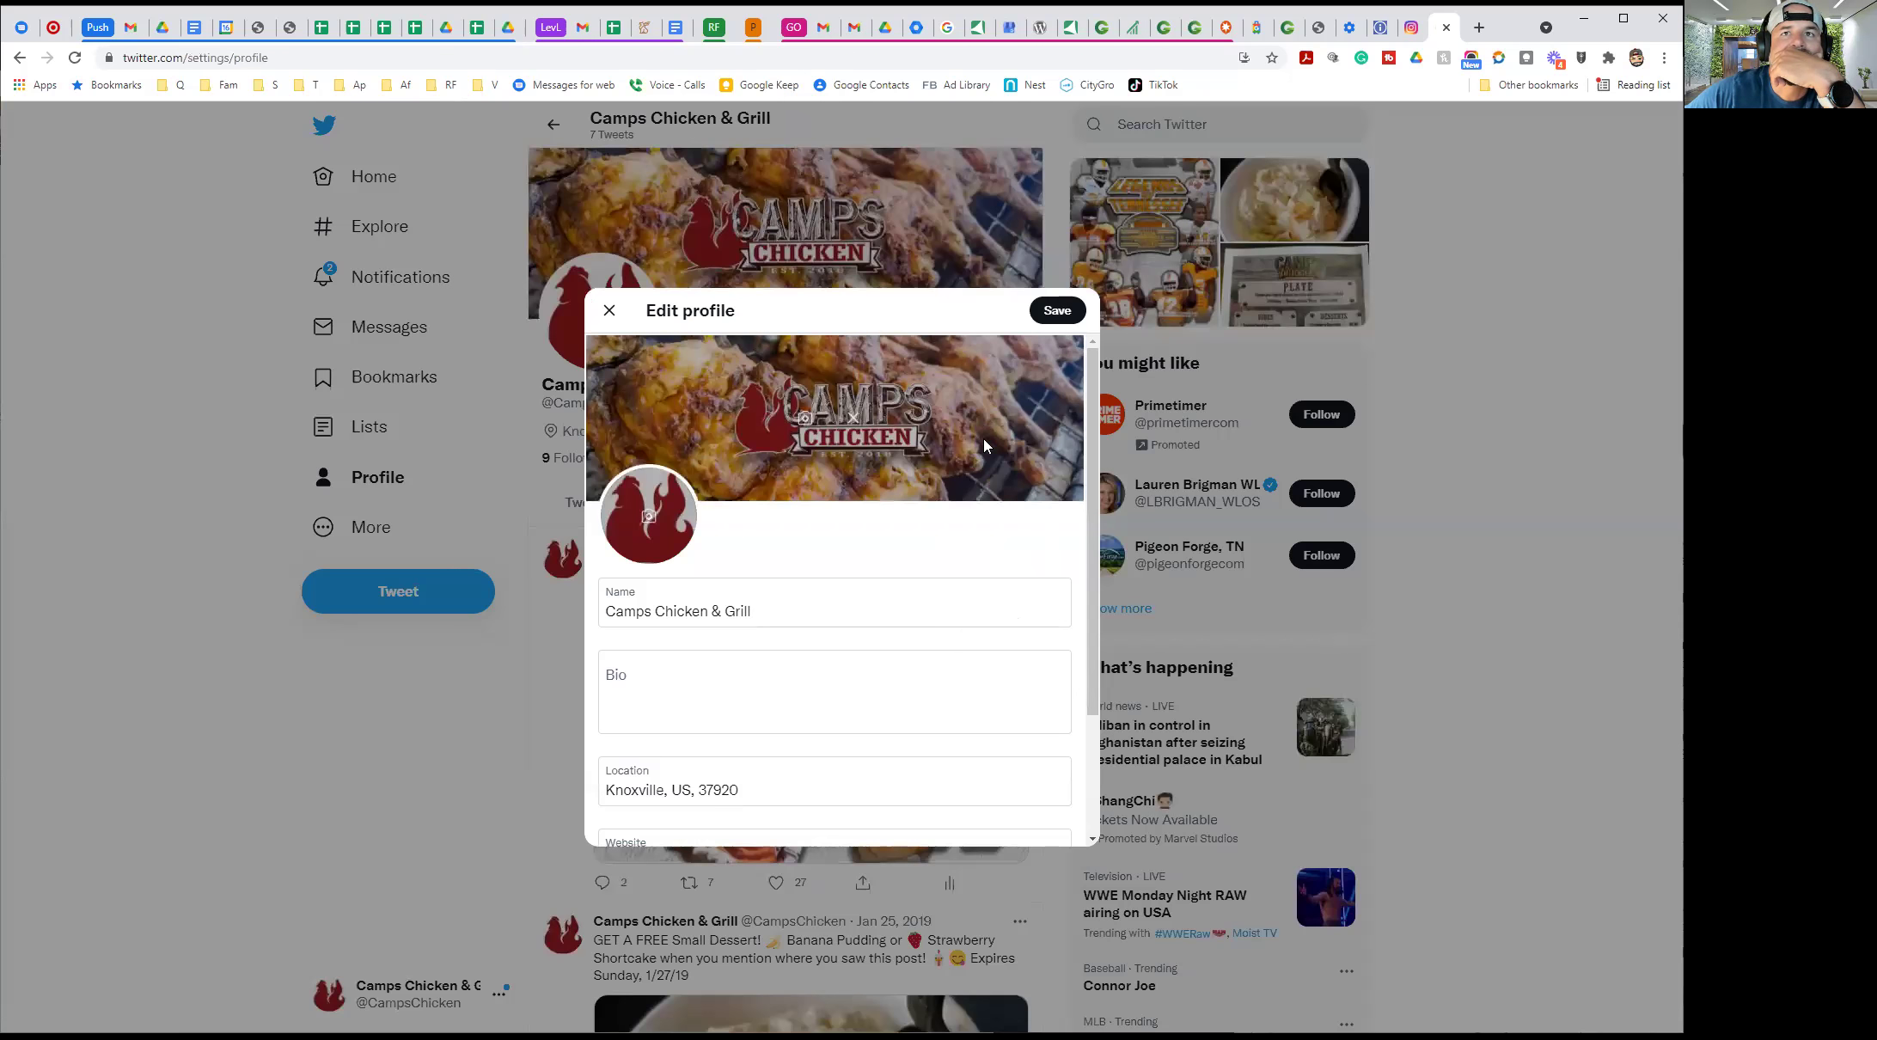
scroll(982, 438, "down", 2)
left_click(253, 318)
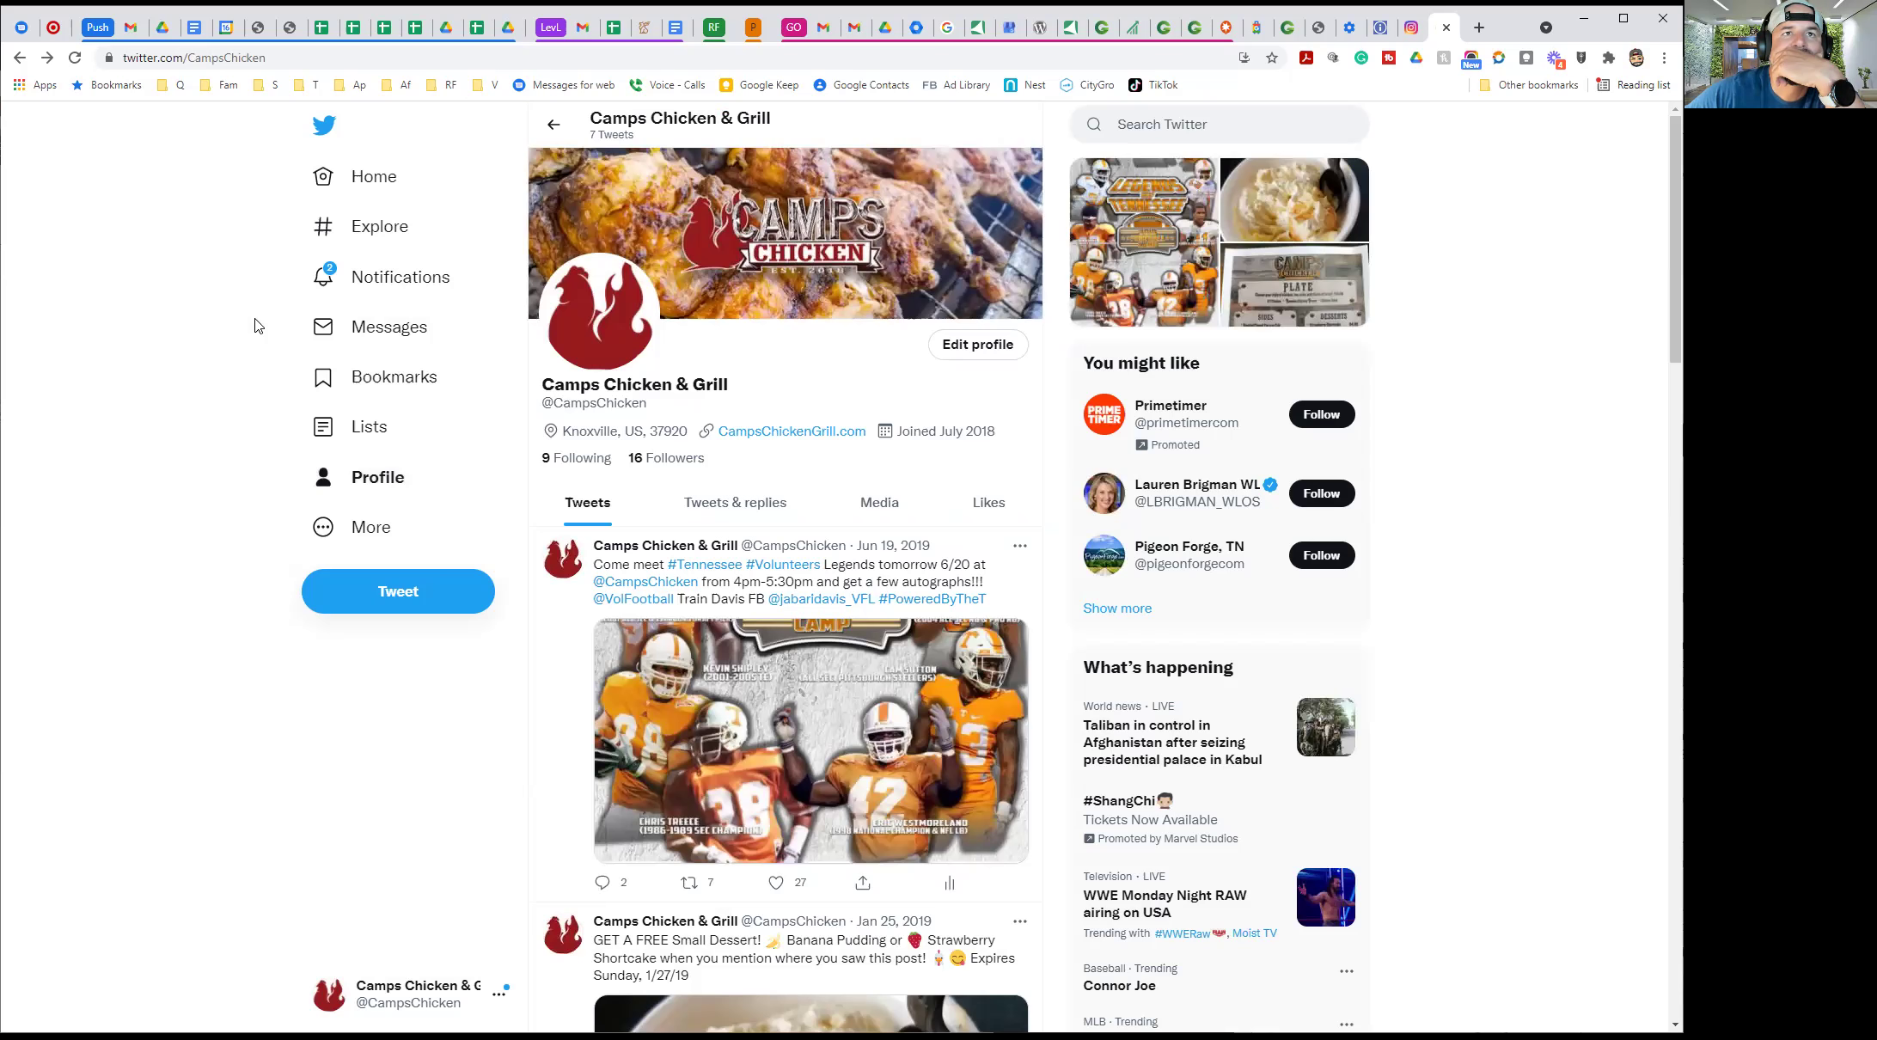
scroll(257, 516, "down", 4)
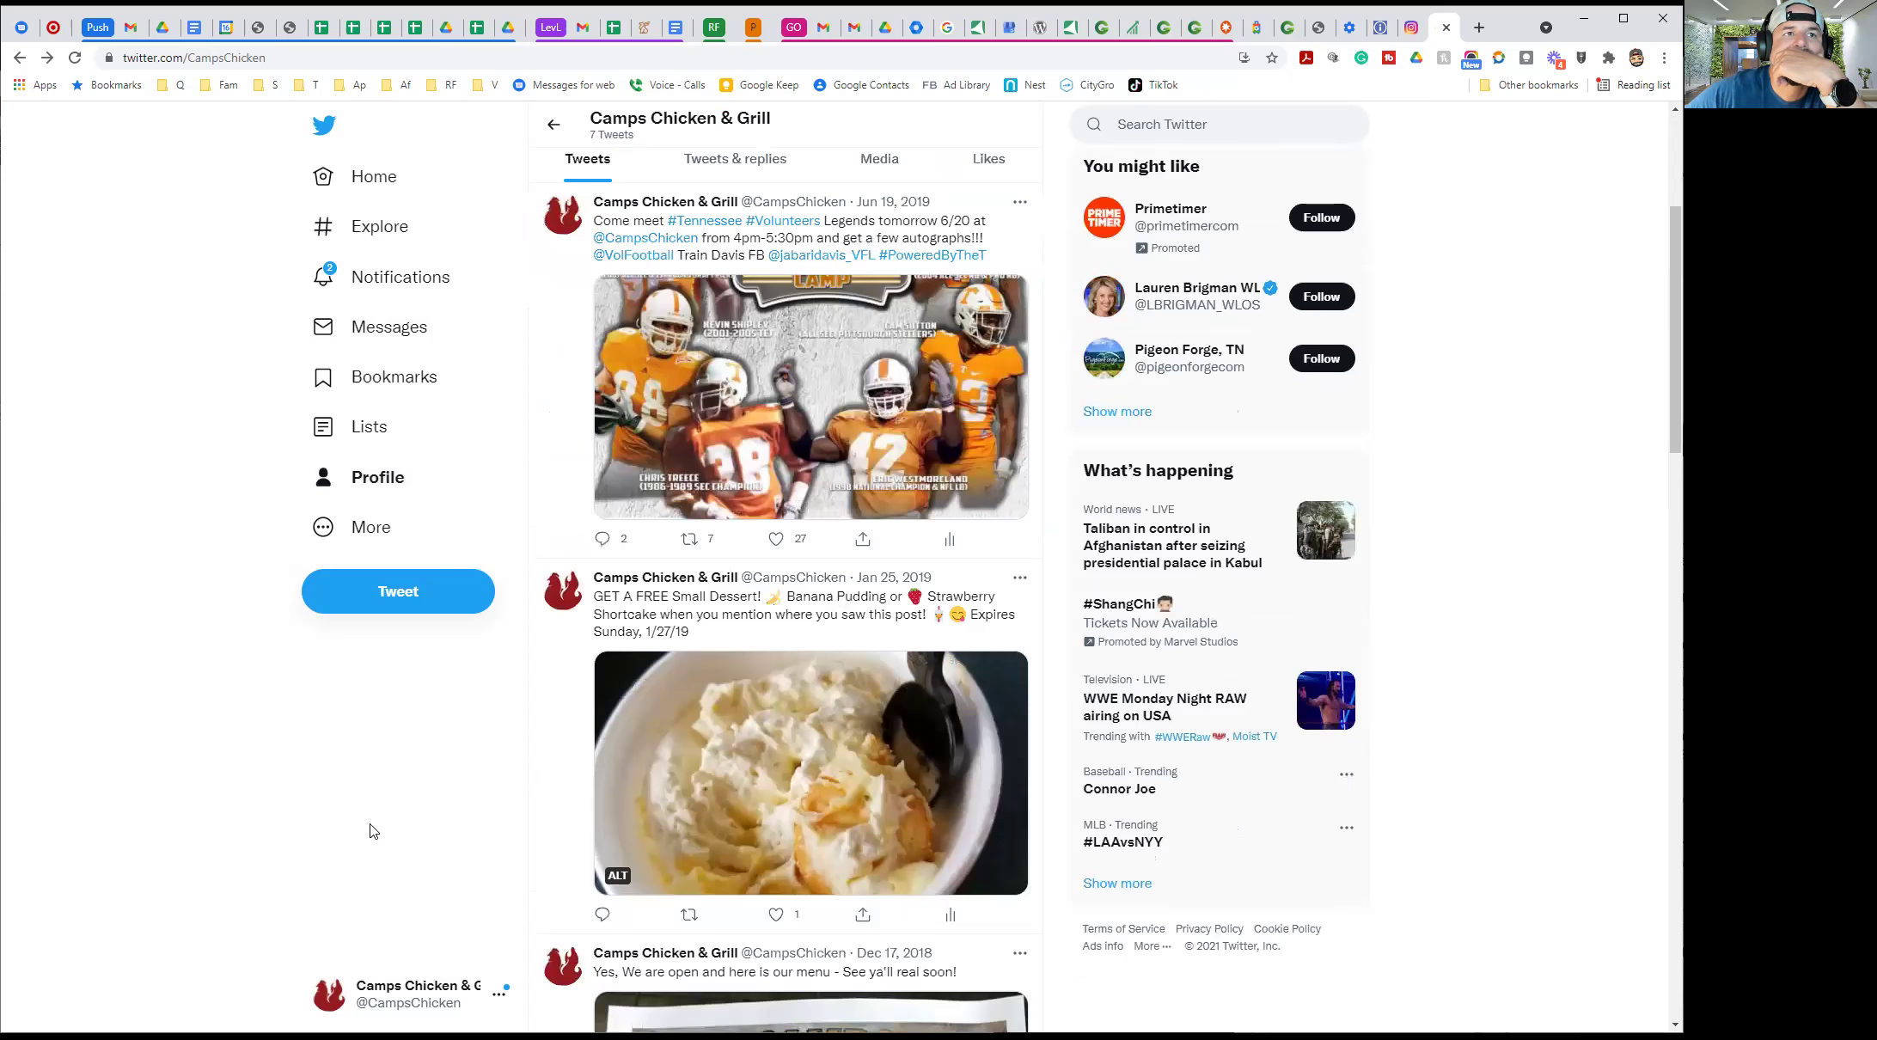
left_click(357, 519)
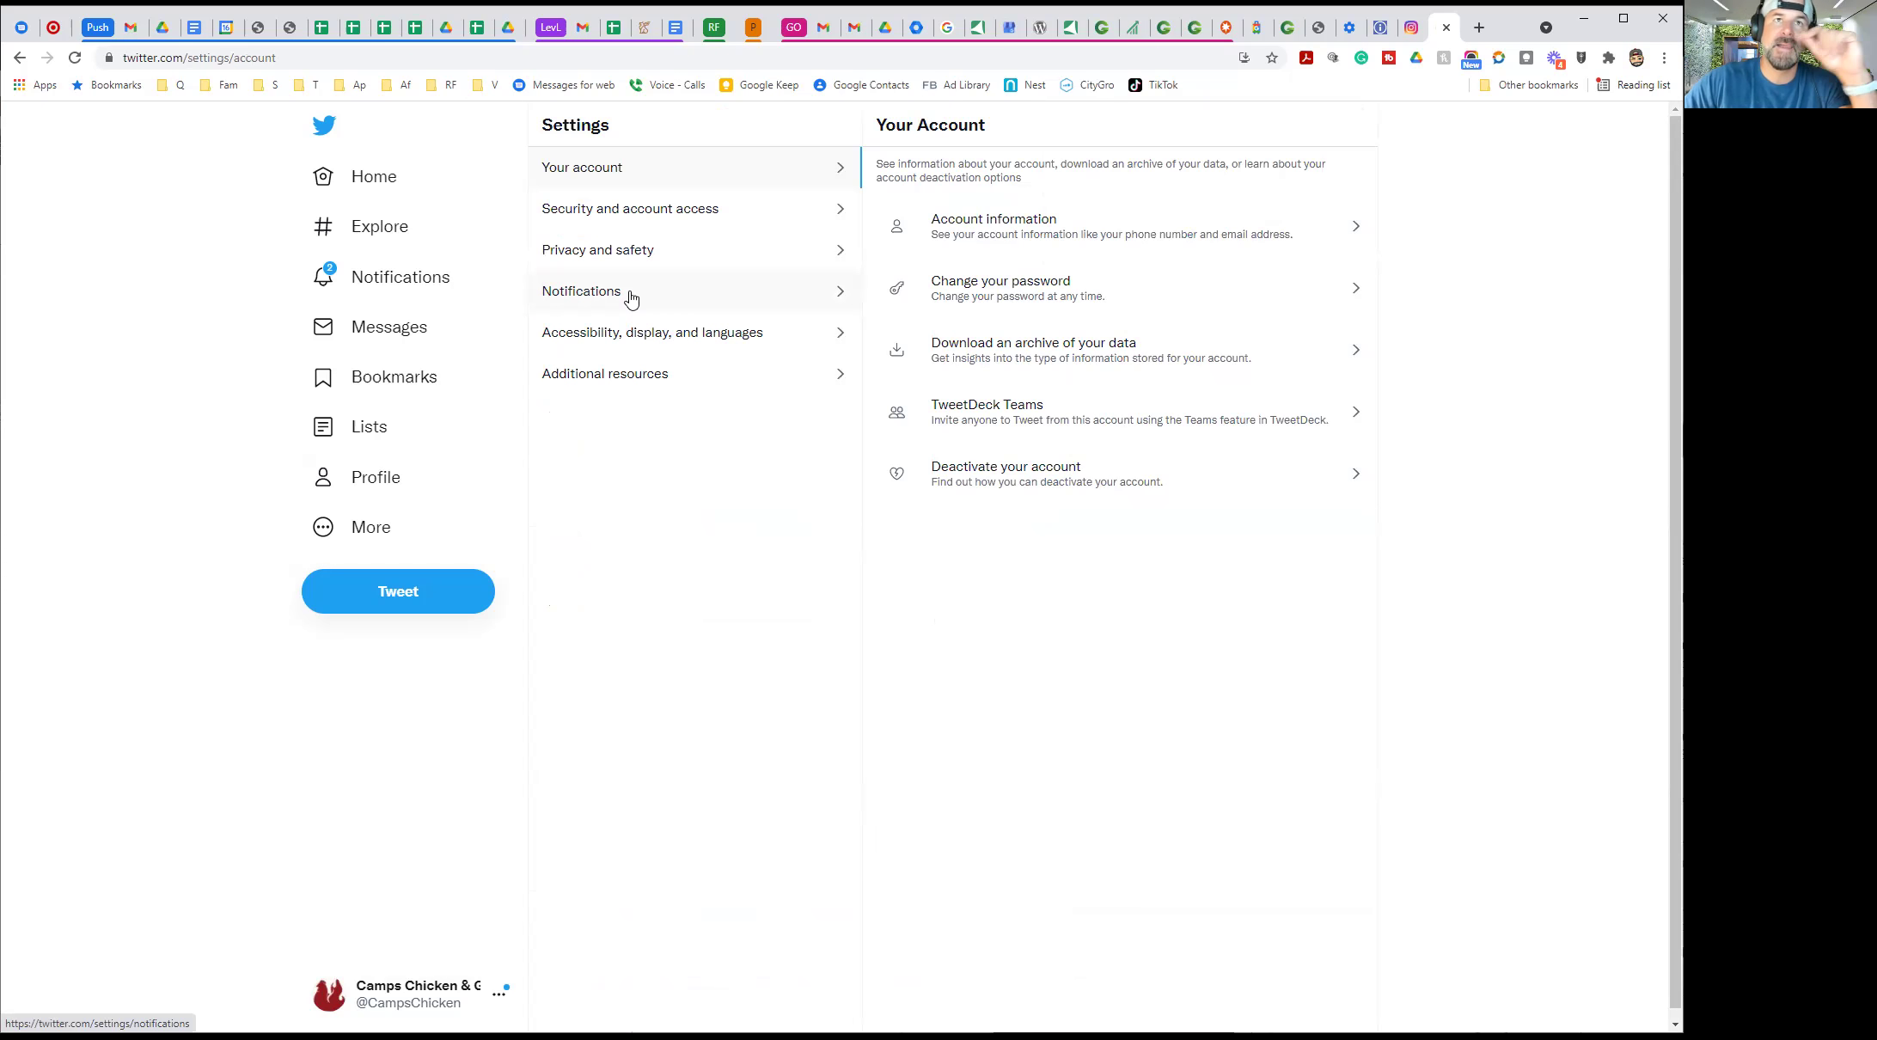
Browse the Settings sections: security, notifications, accessibility and additional resources
left_click(997, 227)
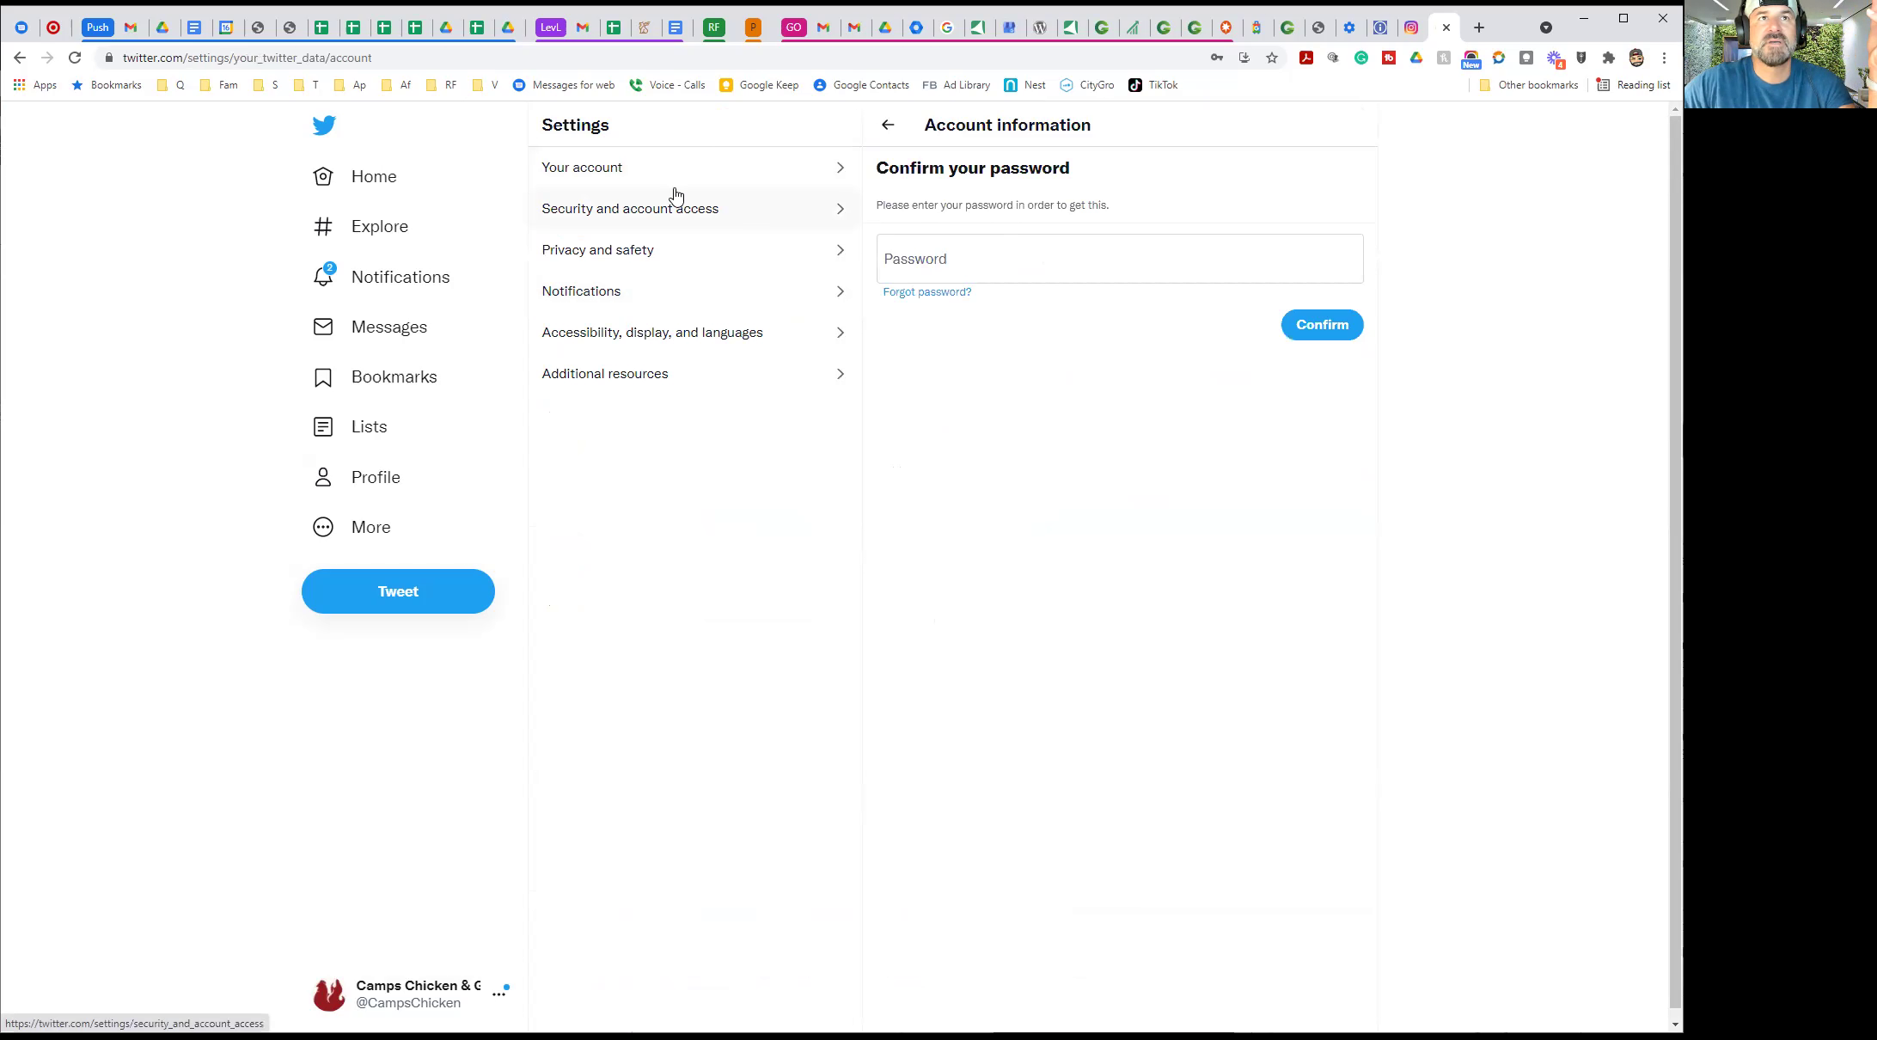
left_click(589, 220)
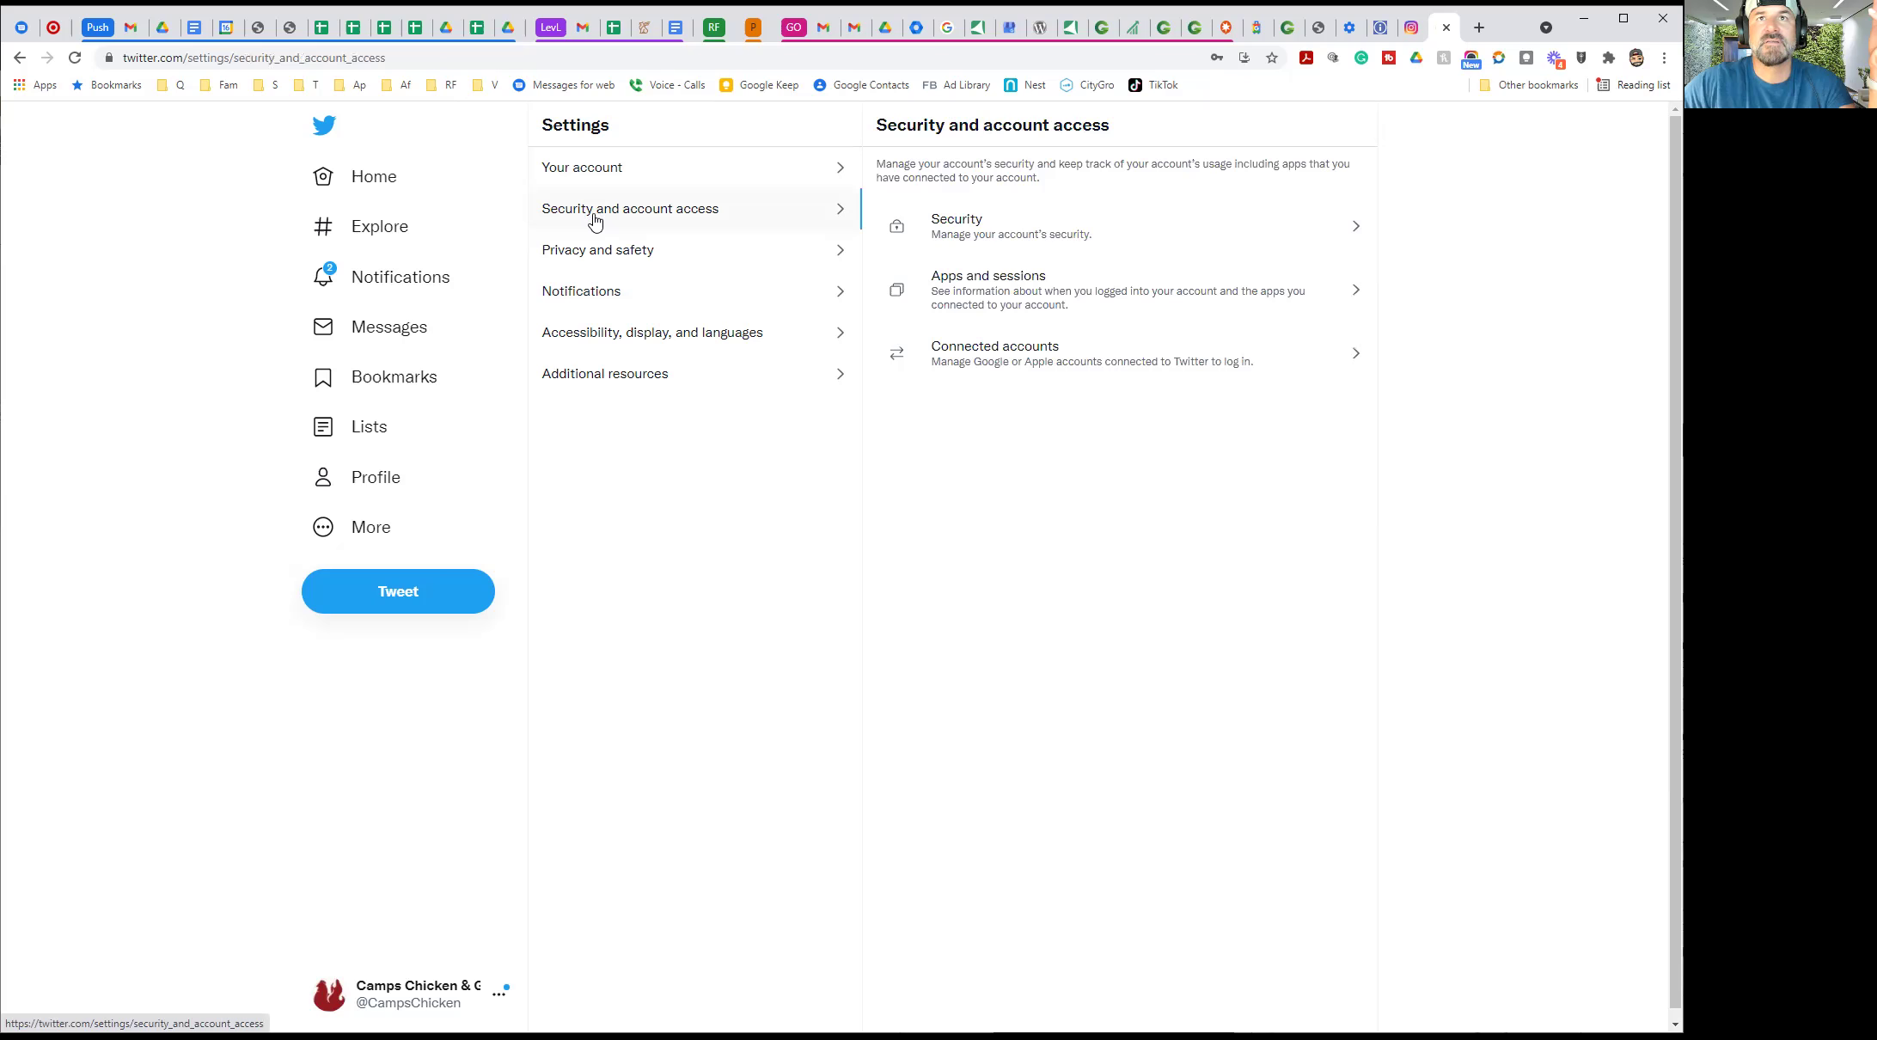
left_click(608, 289)
left_click(595, 335)
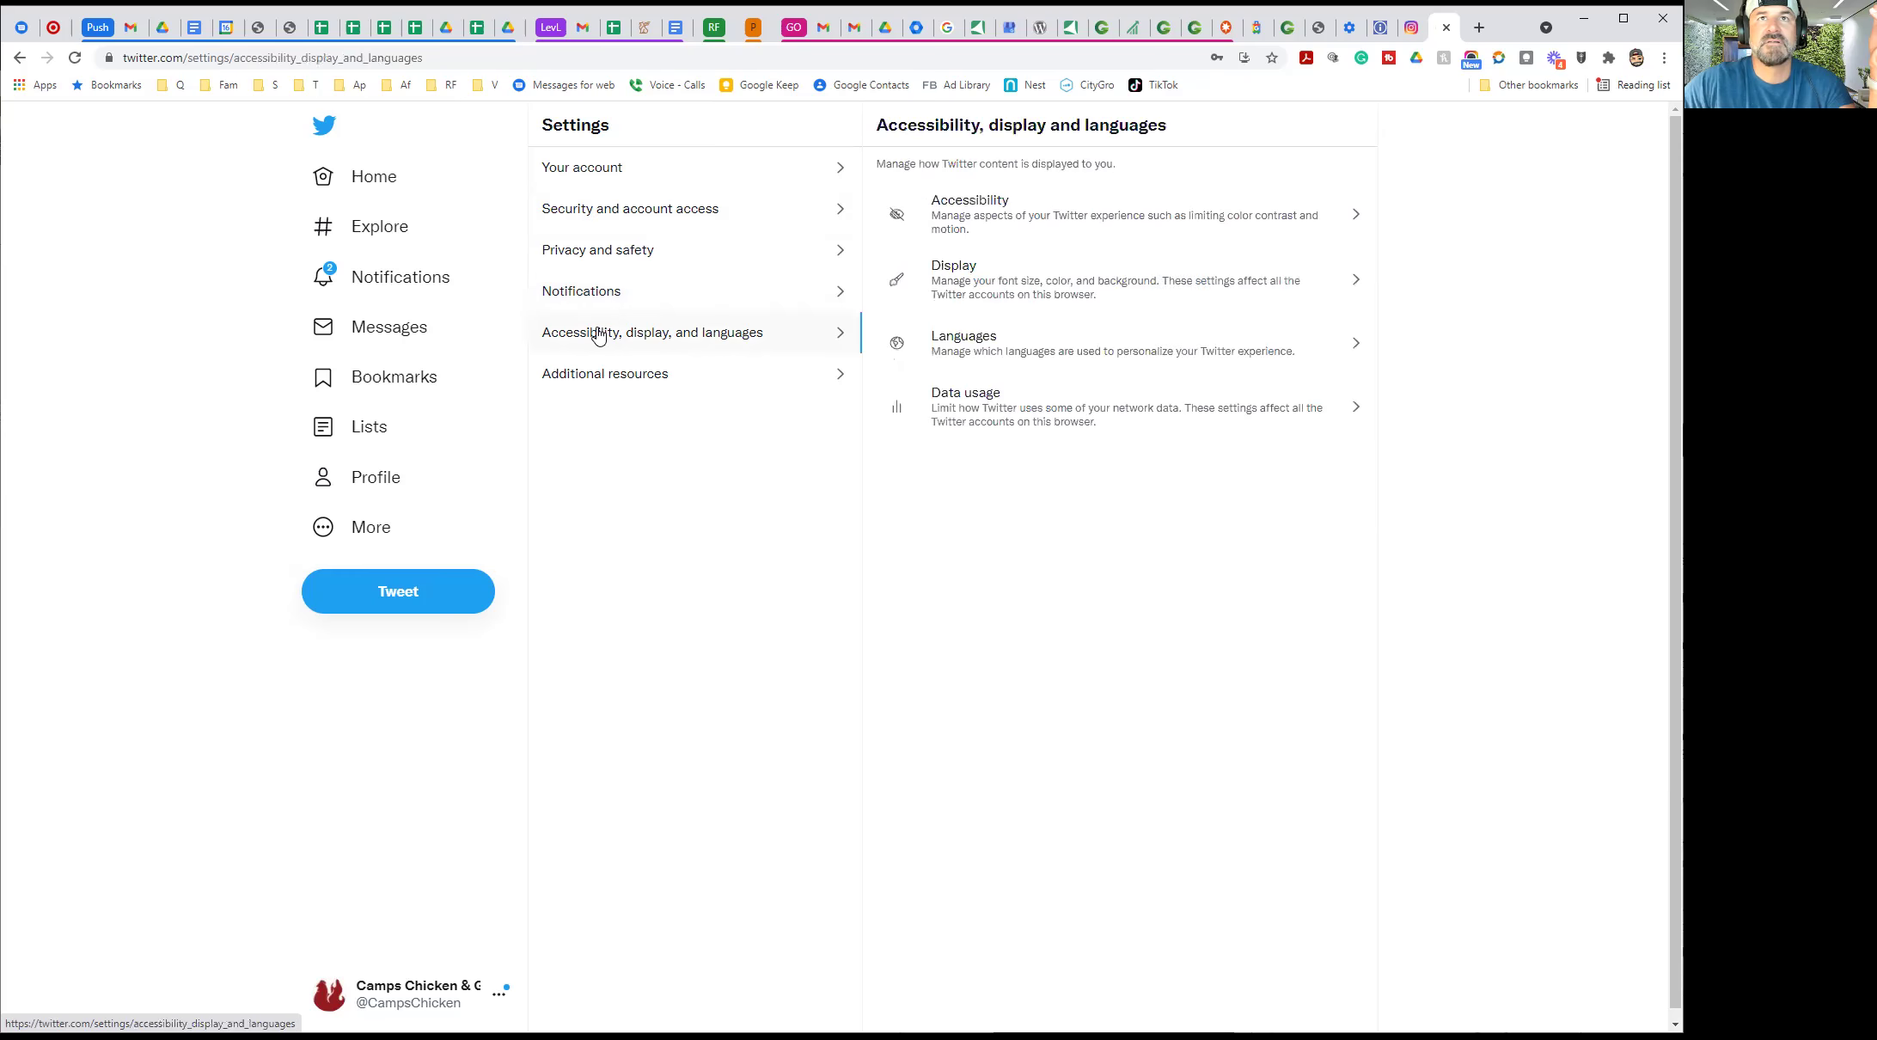
left_click(588, 375)
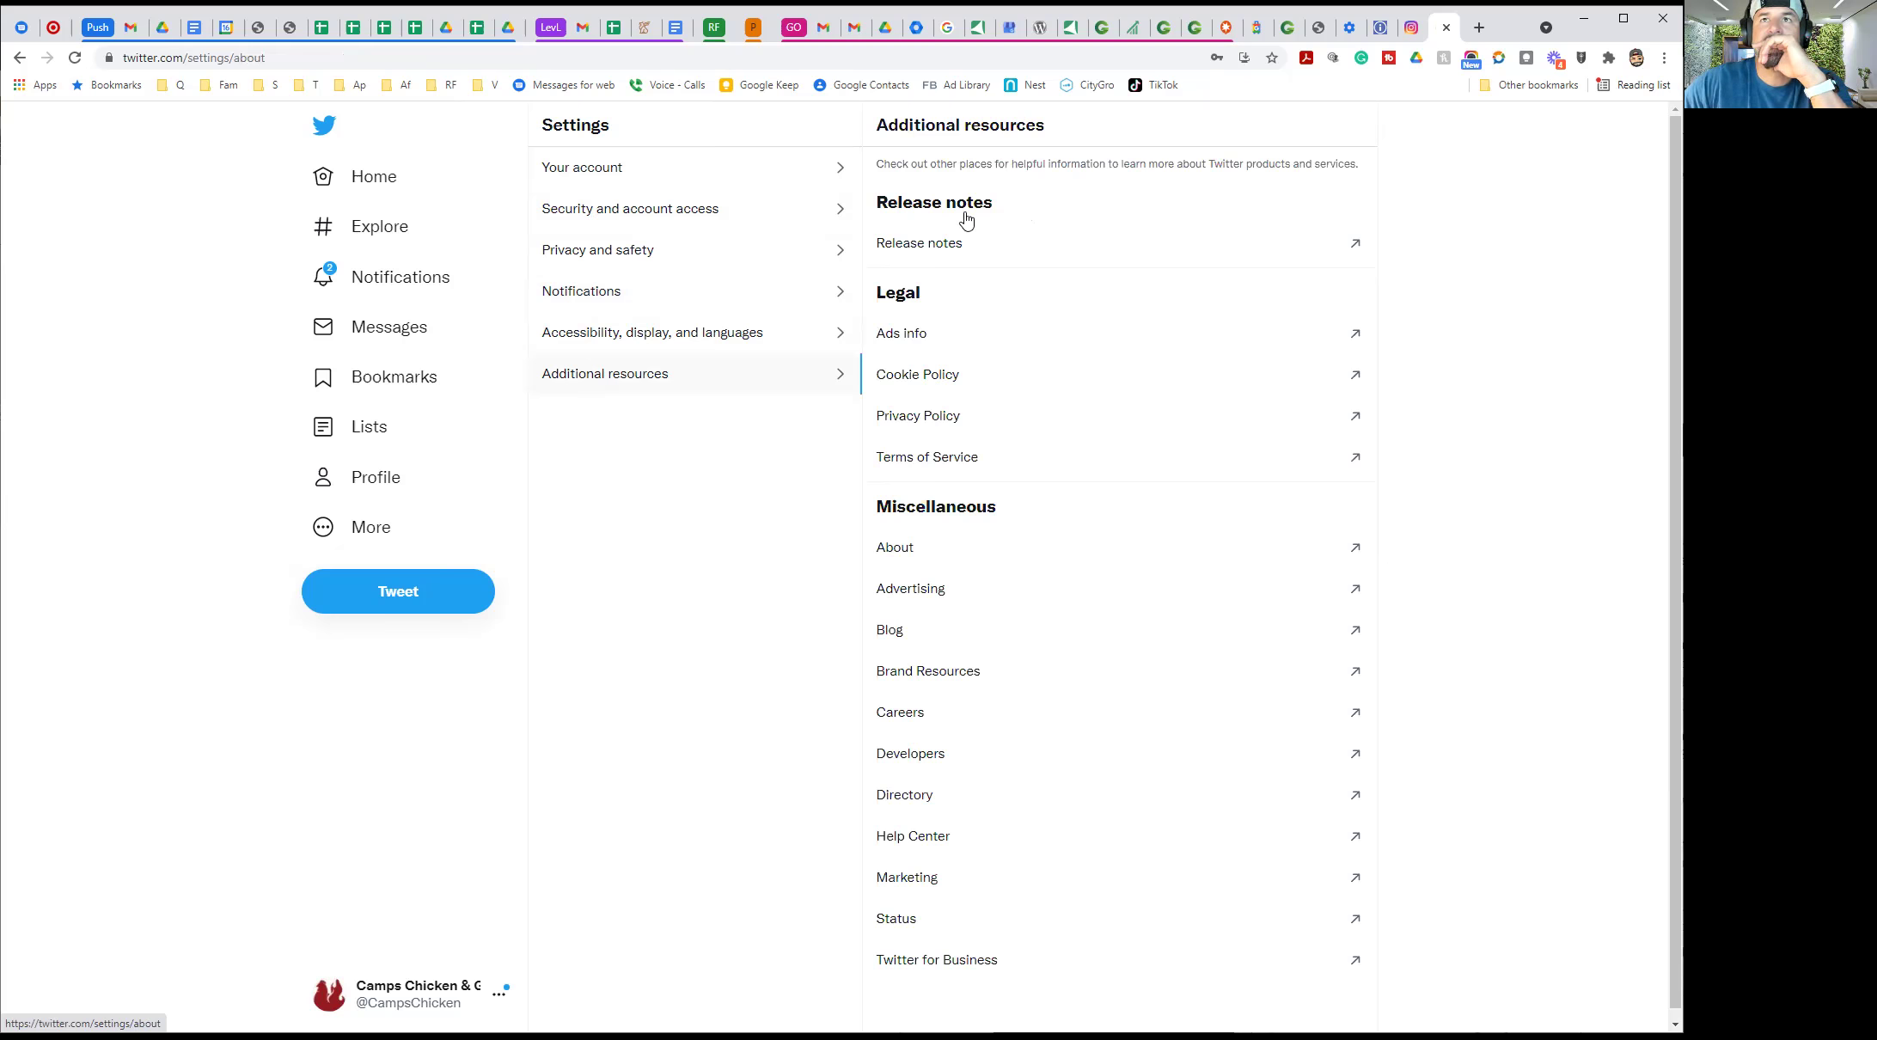
Fill in the saved password on the Account information prompt and confirm it
key("alt+Left")
left_click(901, 256)
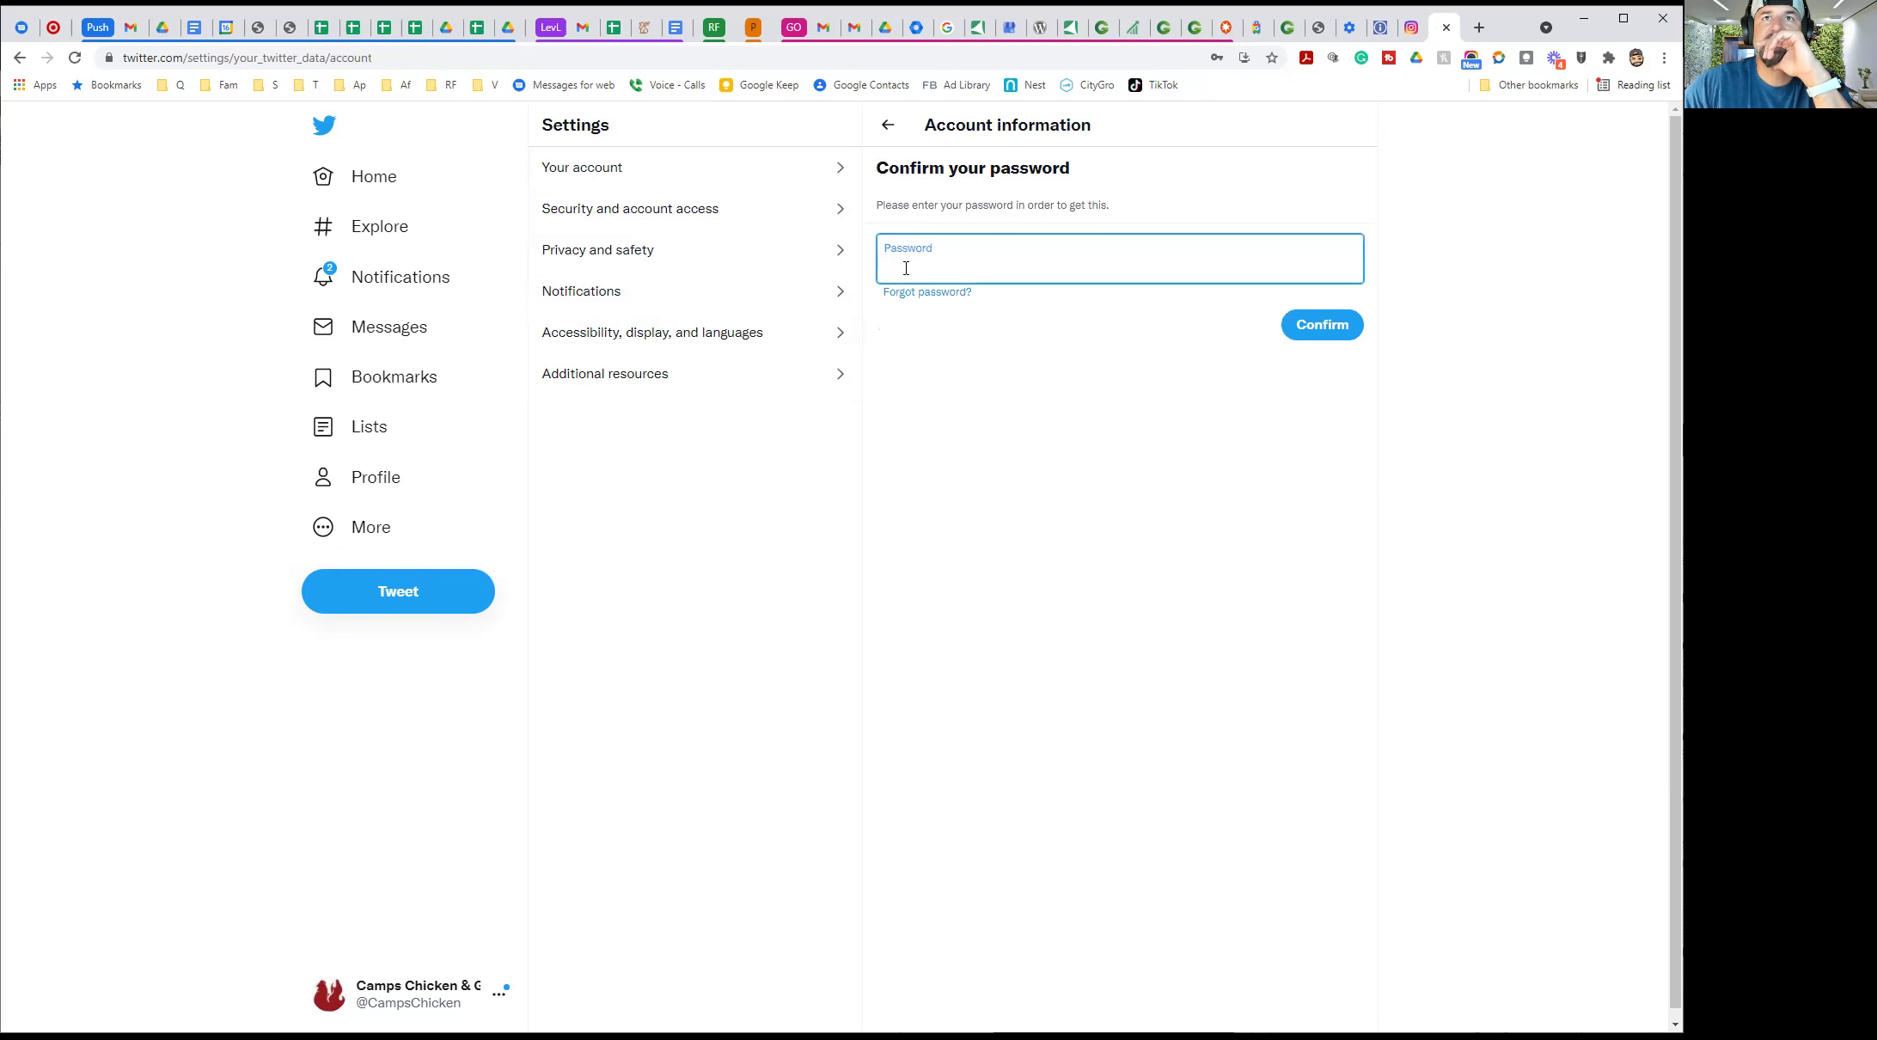
left_click(906, 268)
left_click(1075, 299)
left_click(1299, 336)
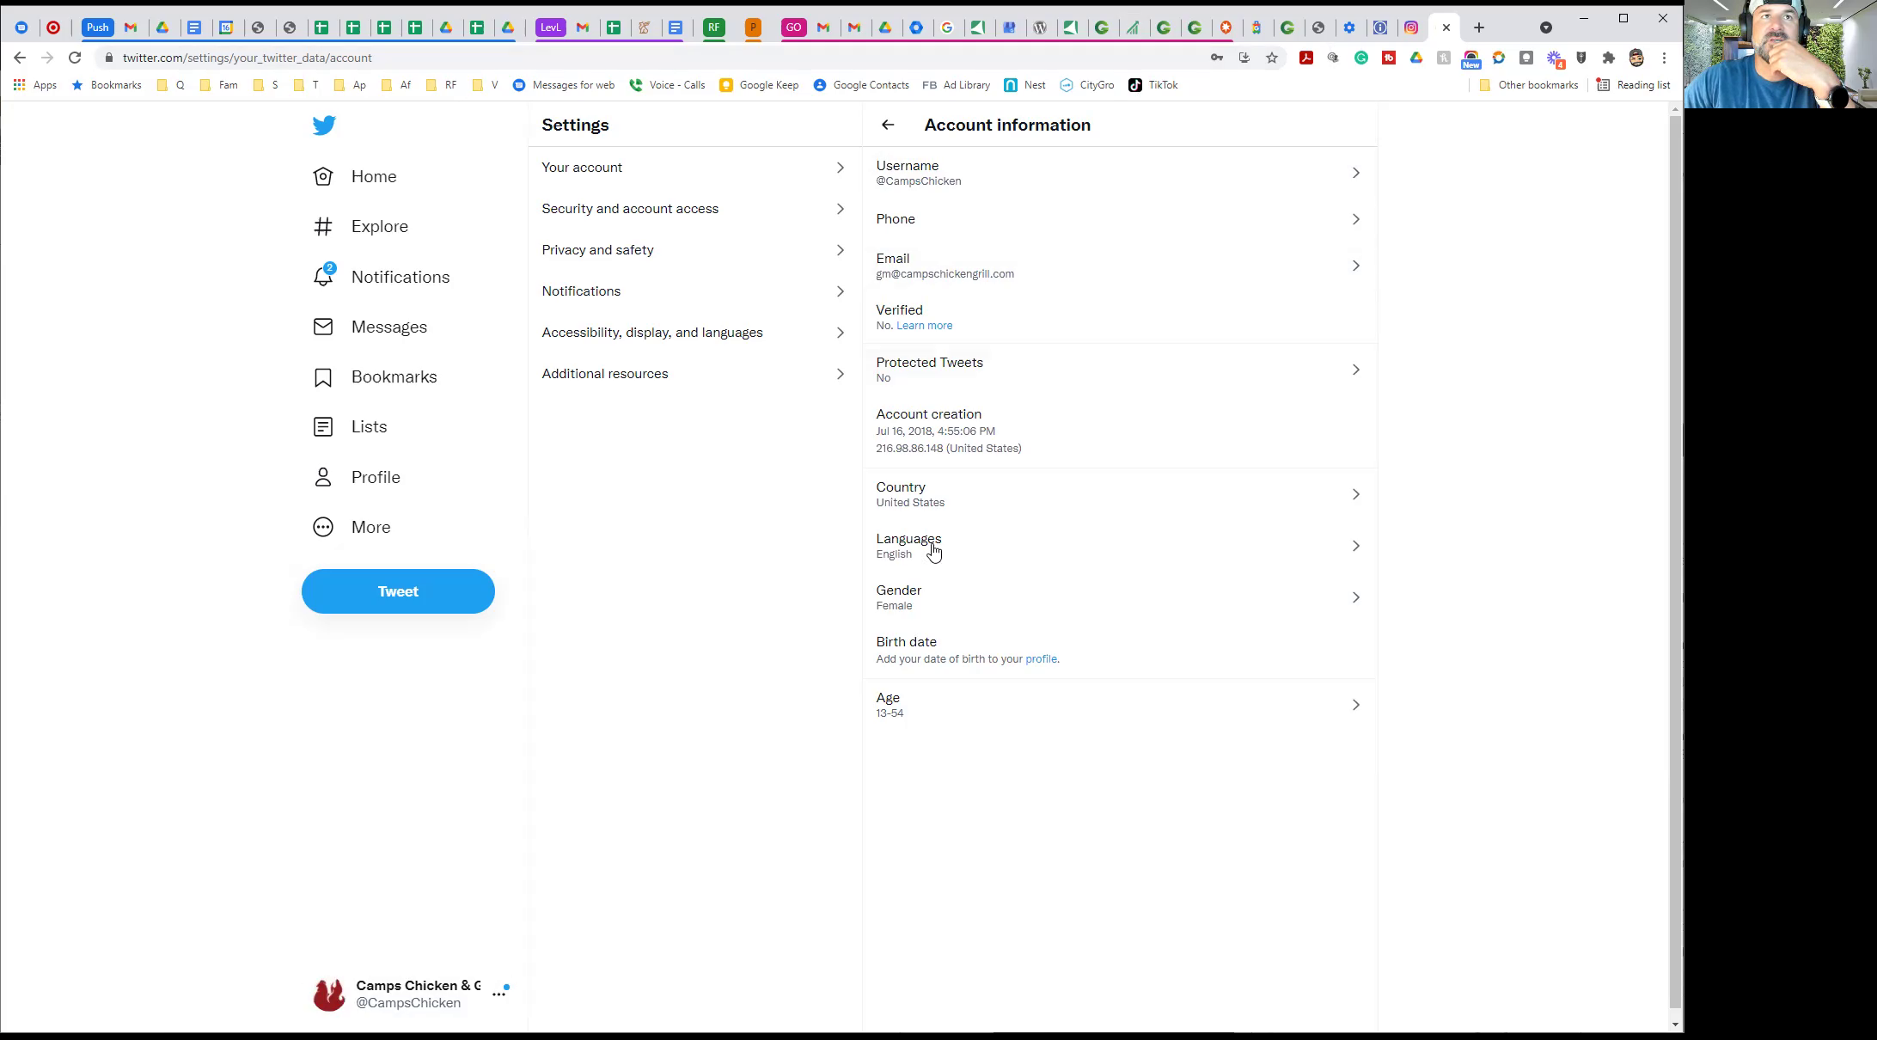
Open the Camps Chicken & Grill profile and select its full web address for copying
left_click(370, 481)
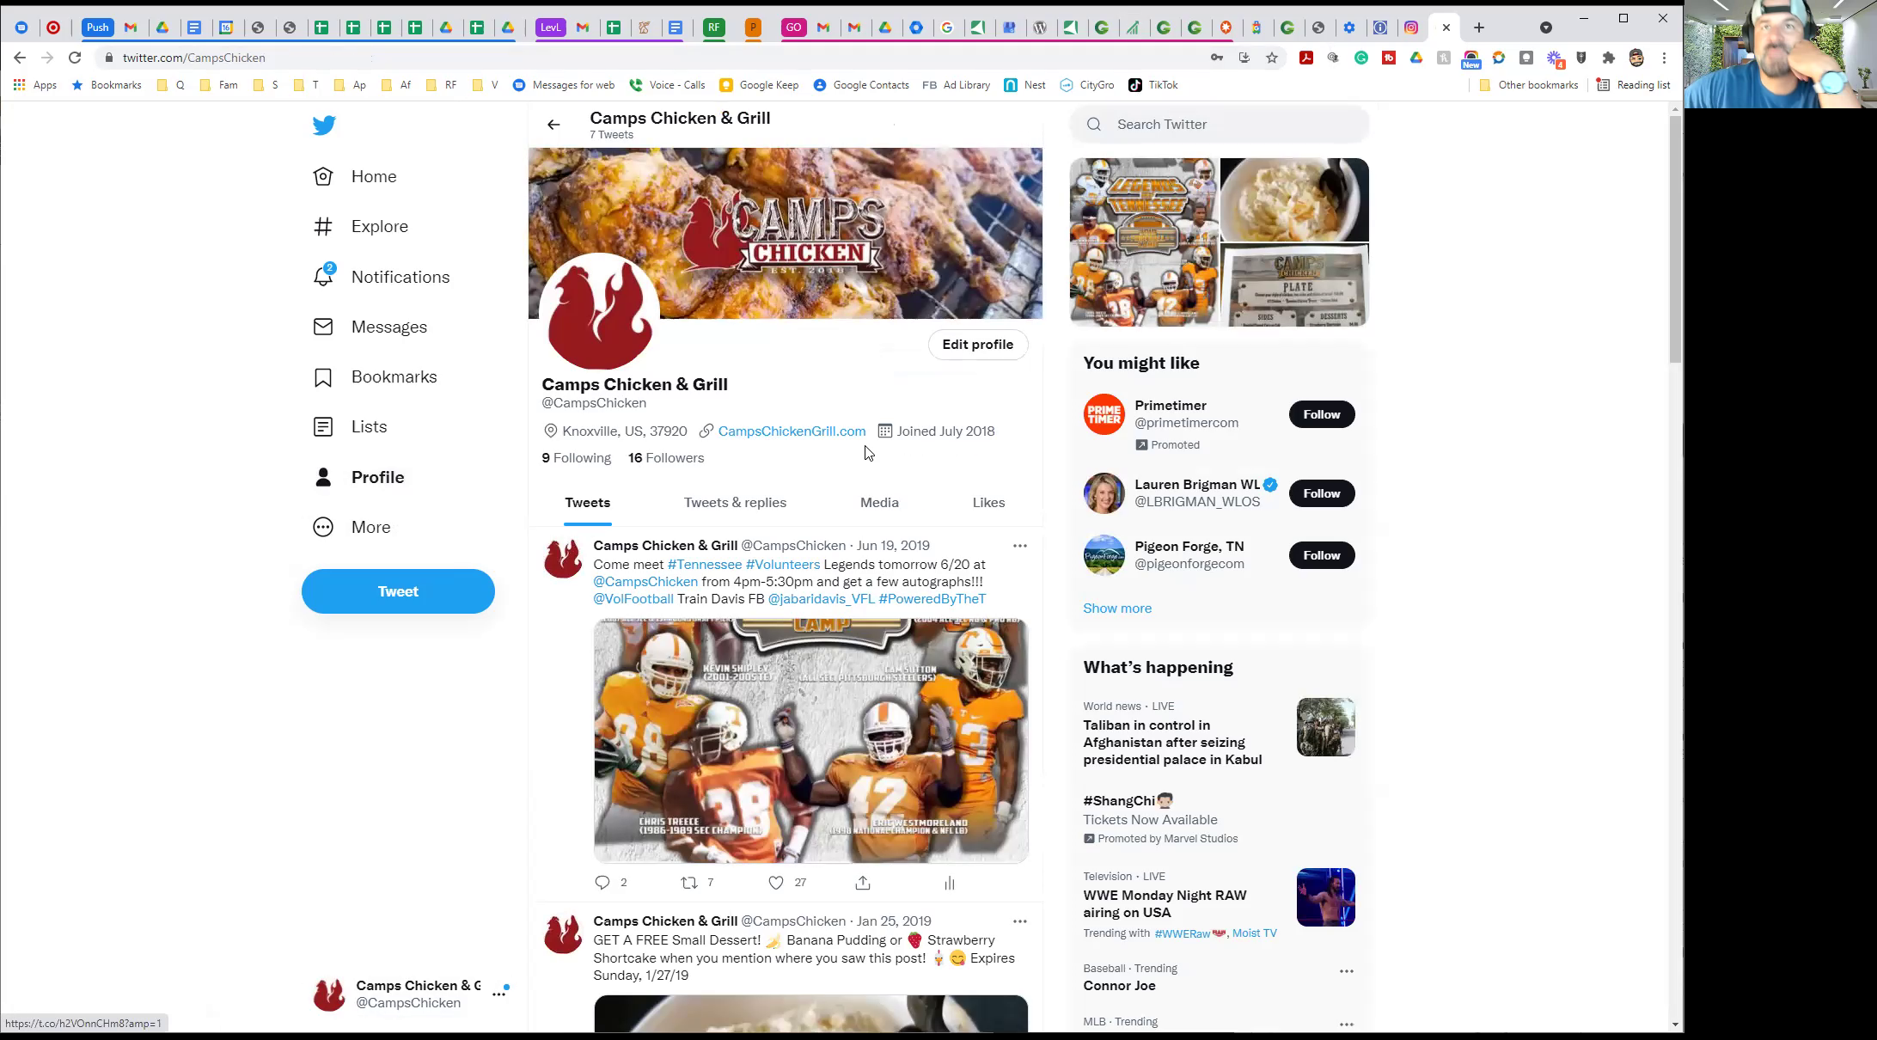
left_click(1108, 33)
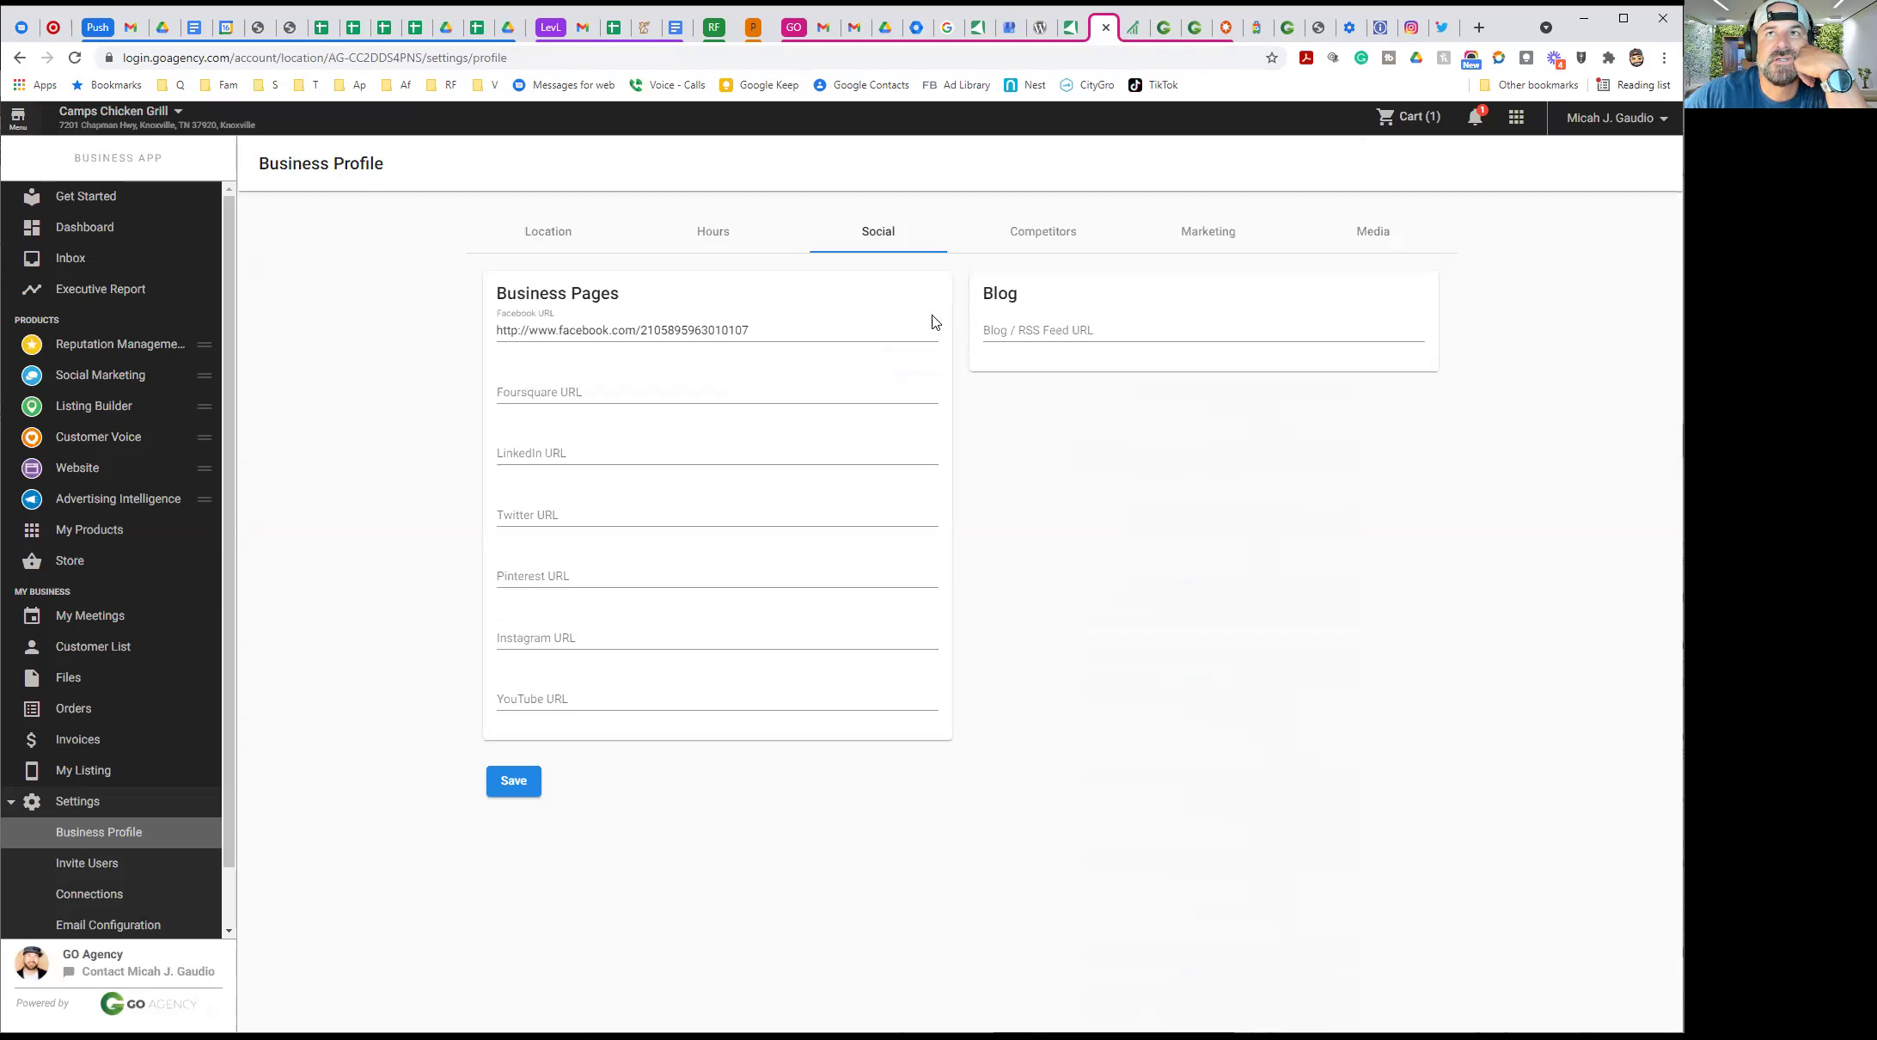
left_click(1437, 33)
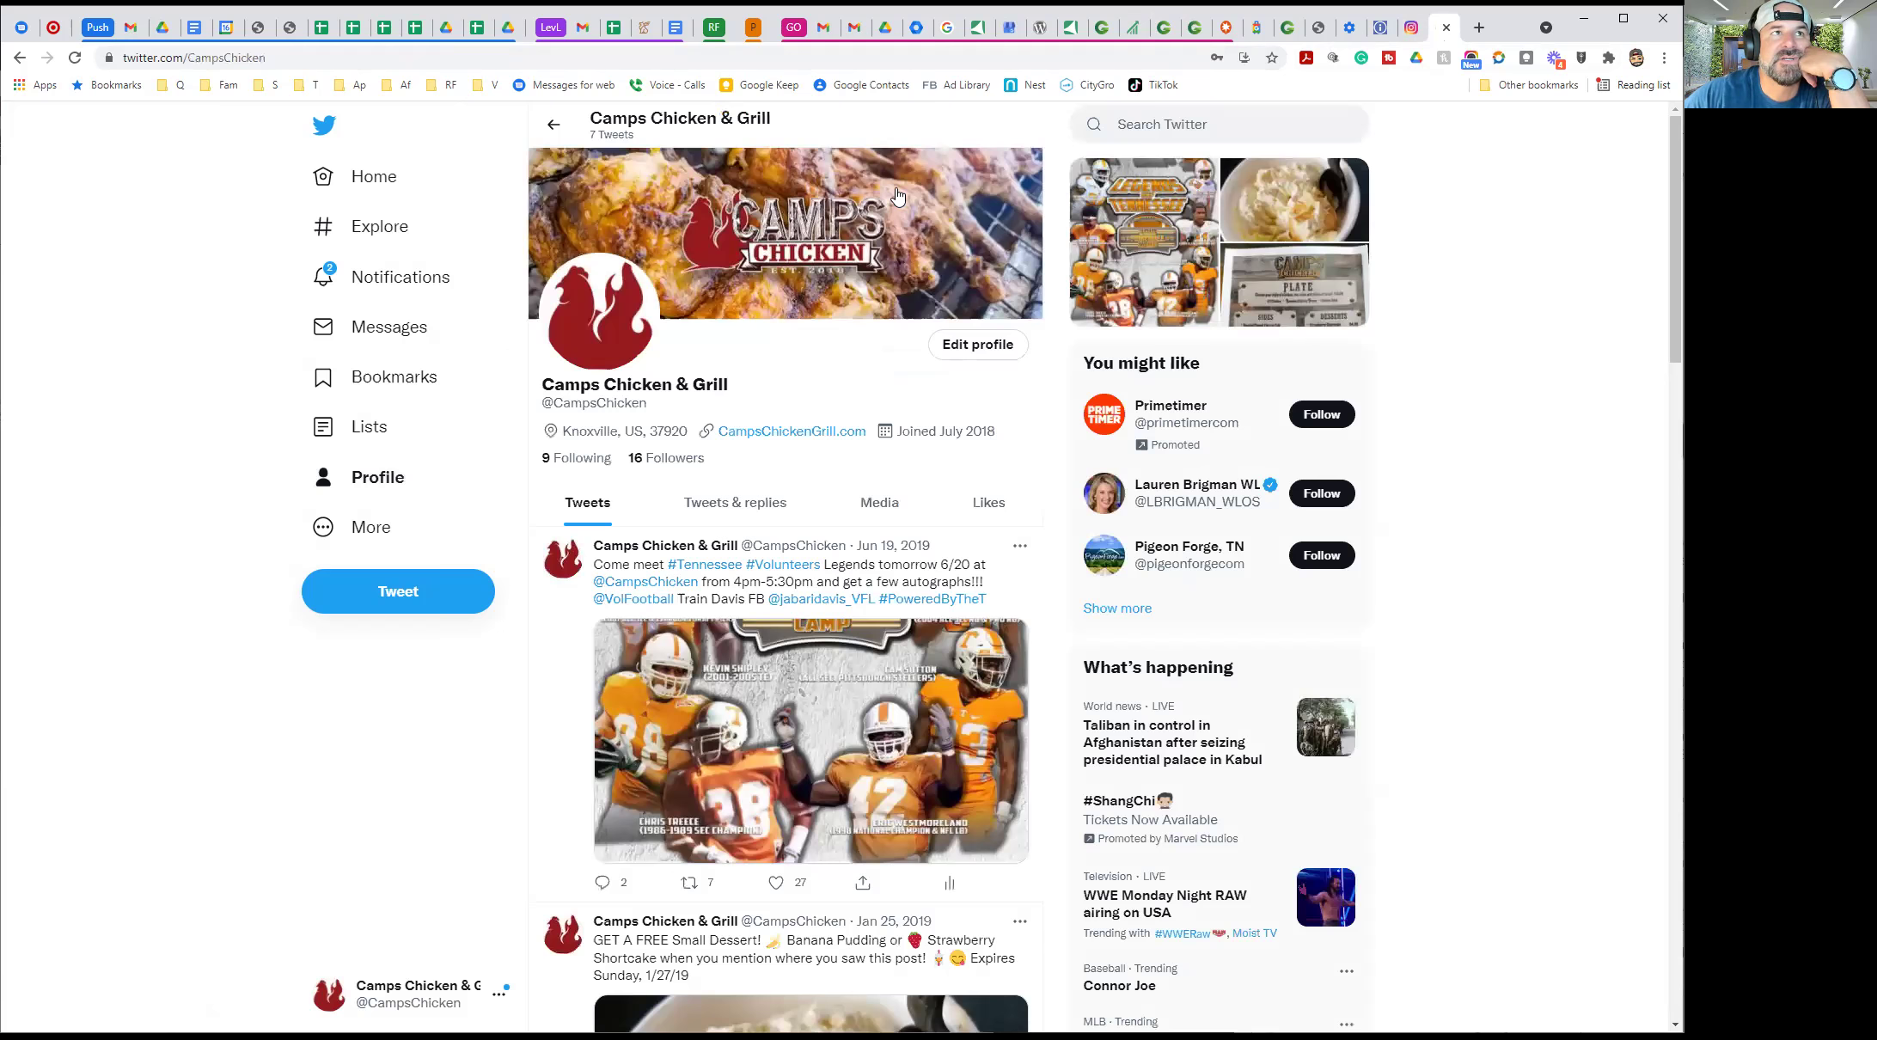
left_click(247, 60)
right_click(248, 62)
double_click(231, 61)
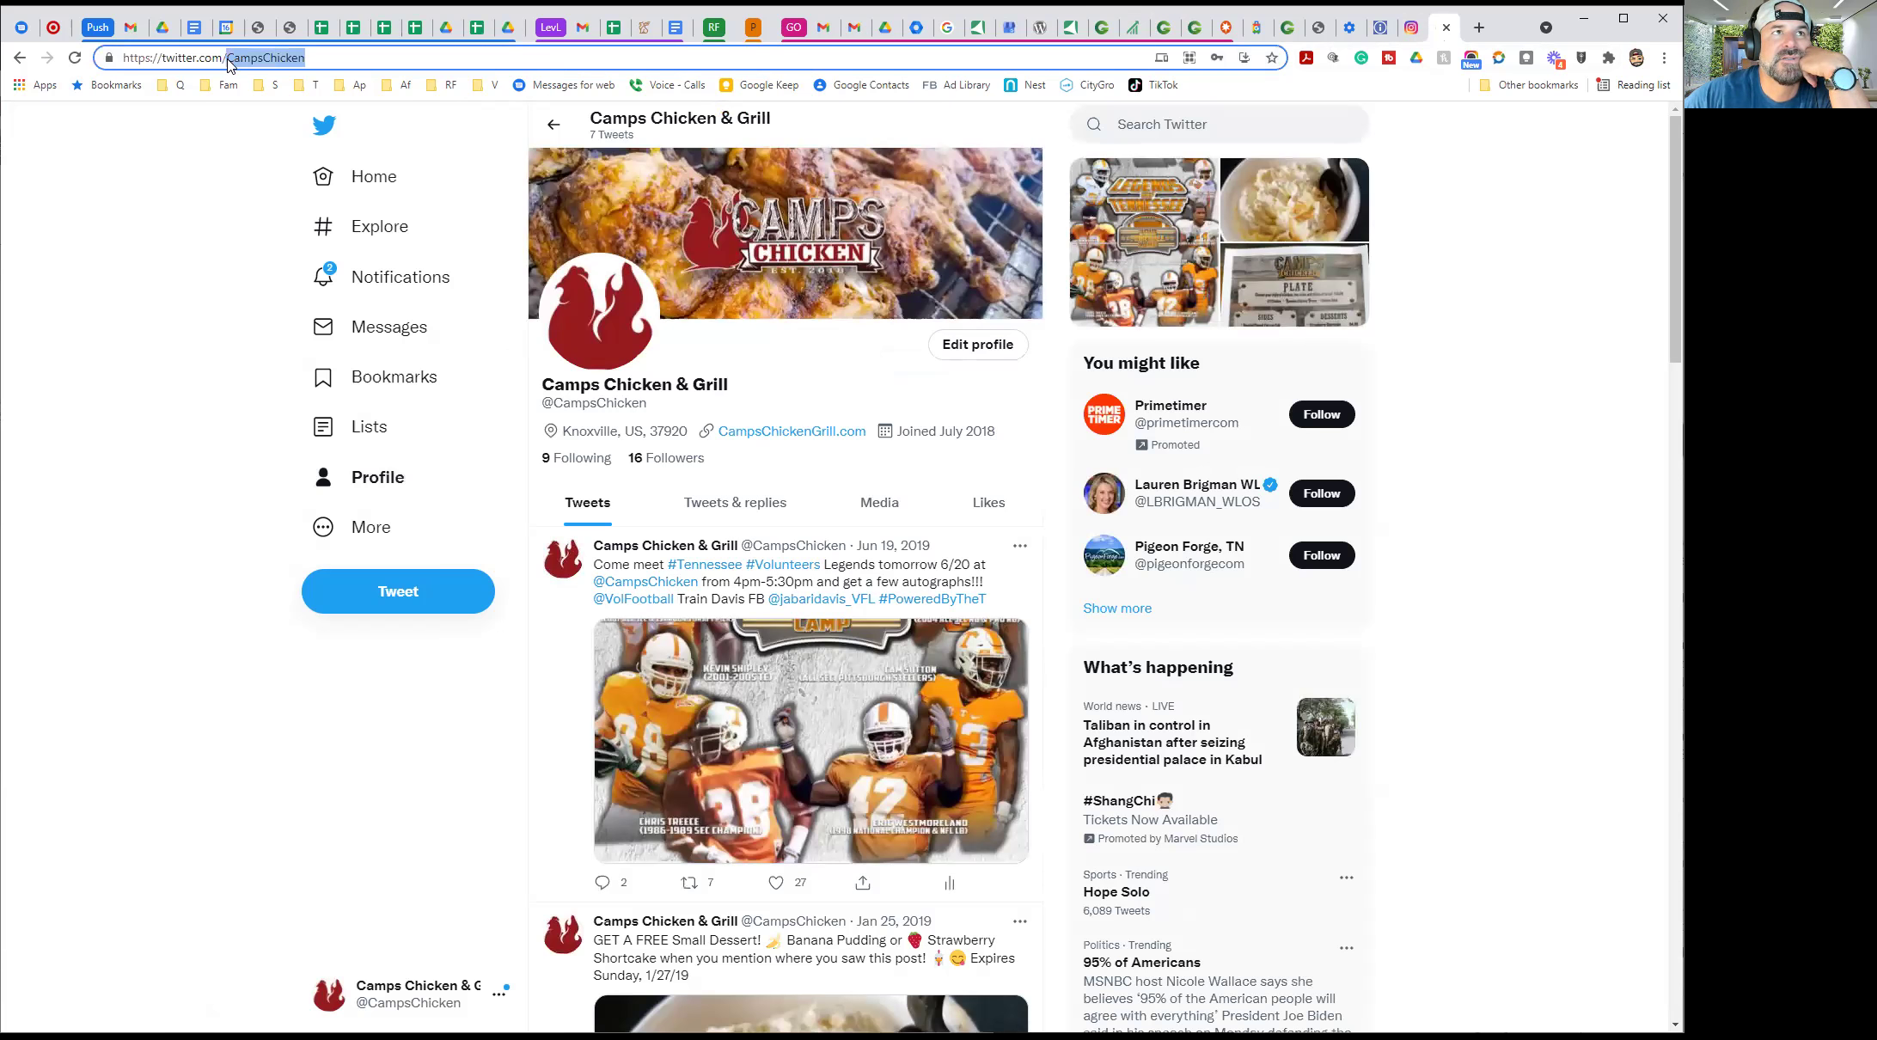
triple_click(238, 66)
key("ctrl+c")
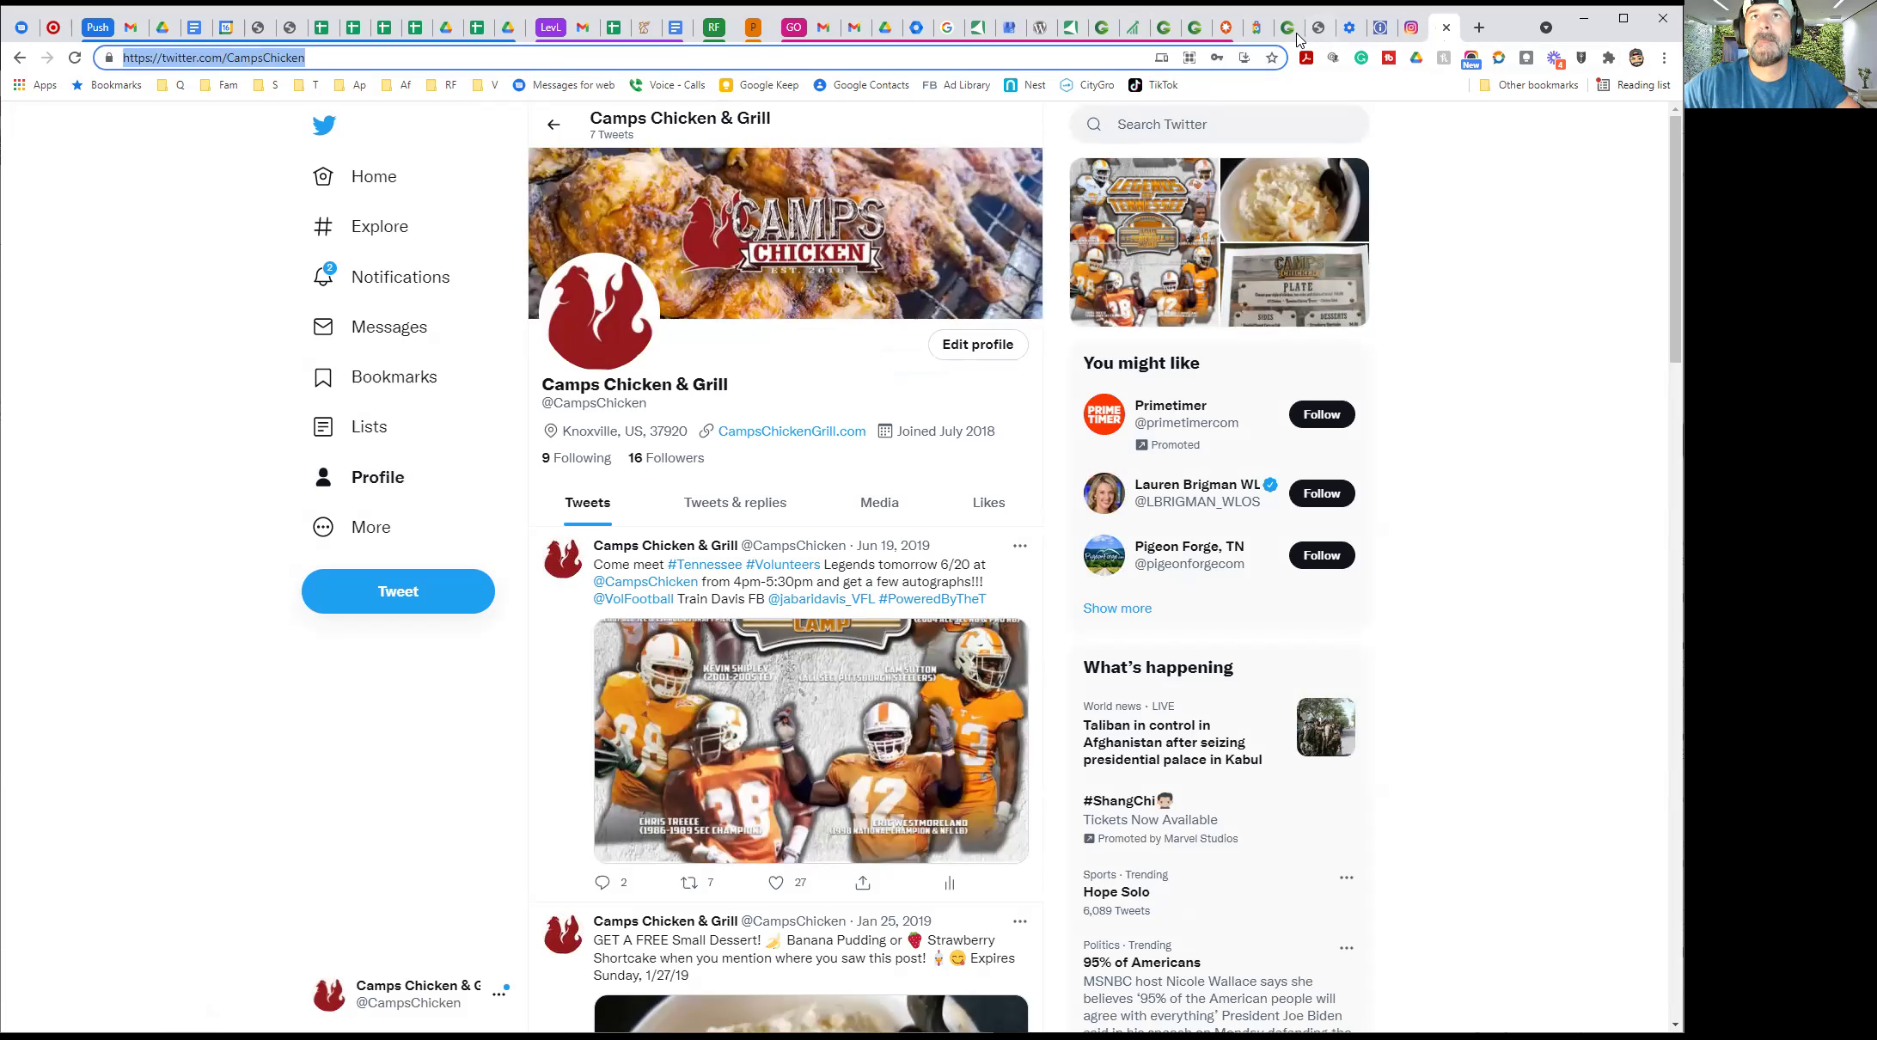
left_click(1162, 27)
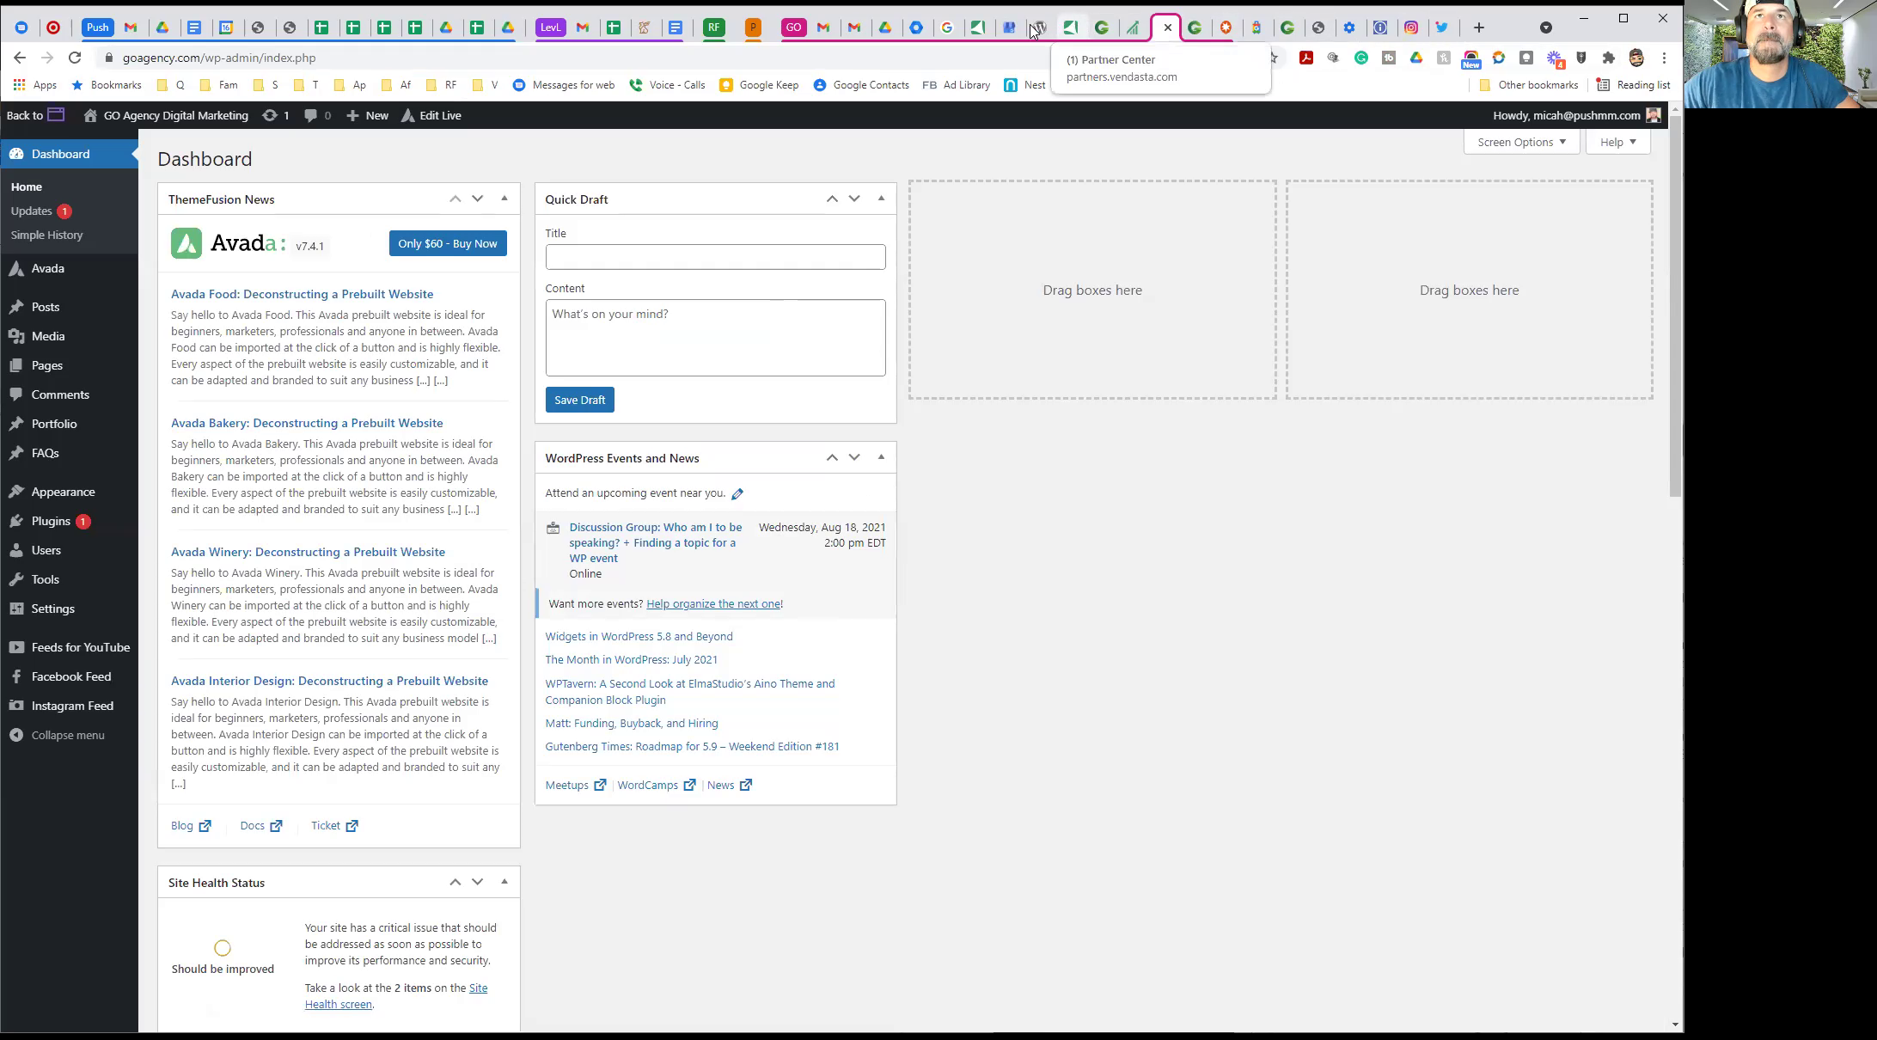
left_click(1097, 38)
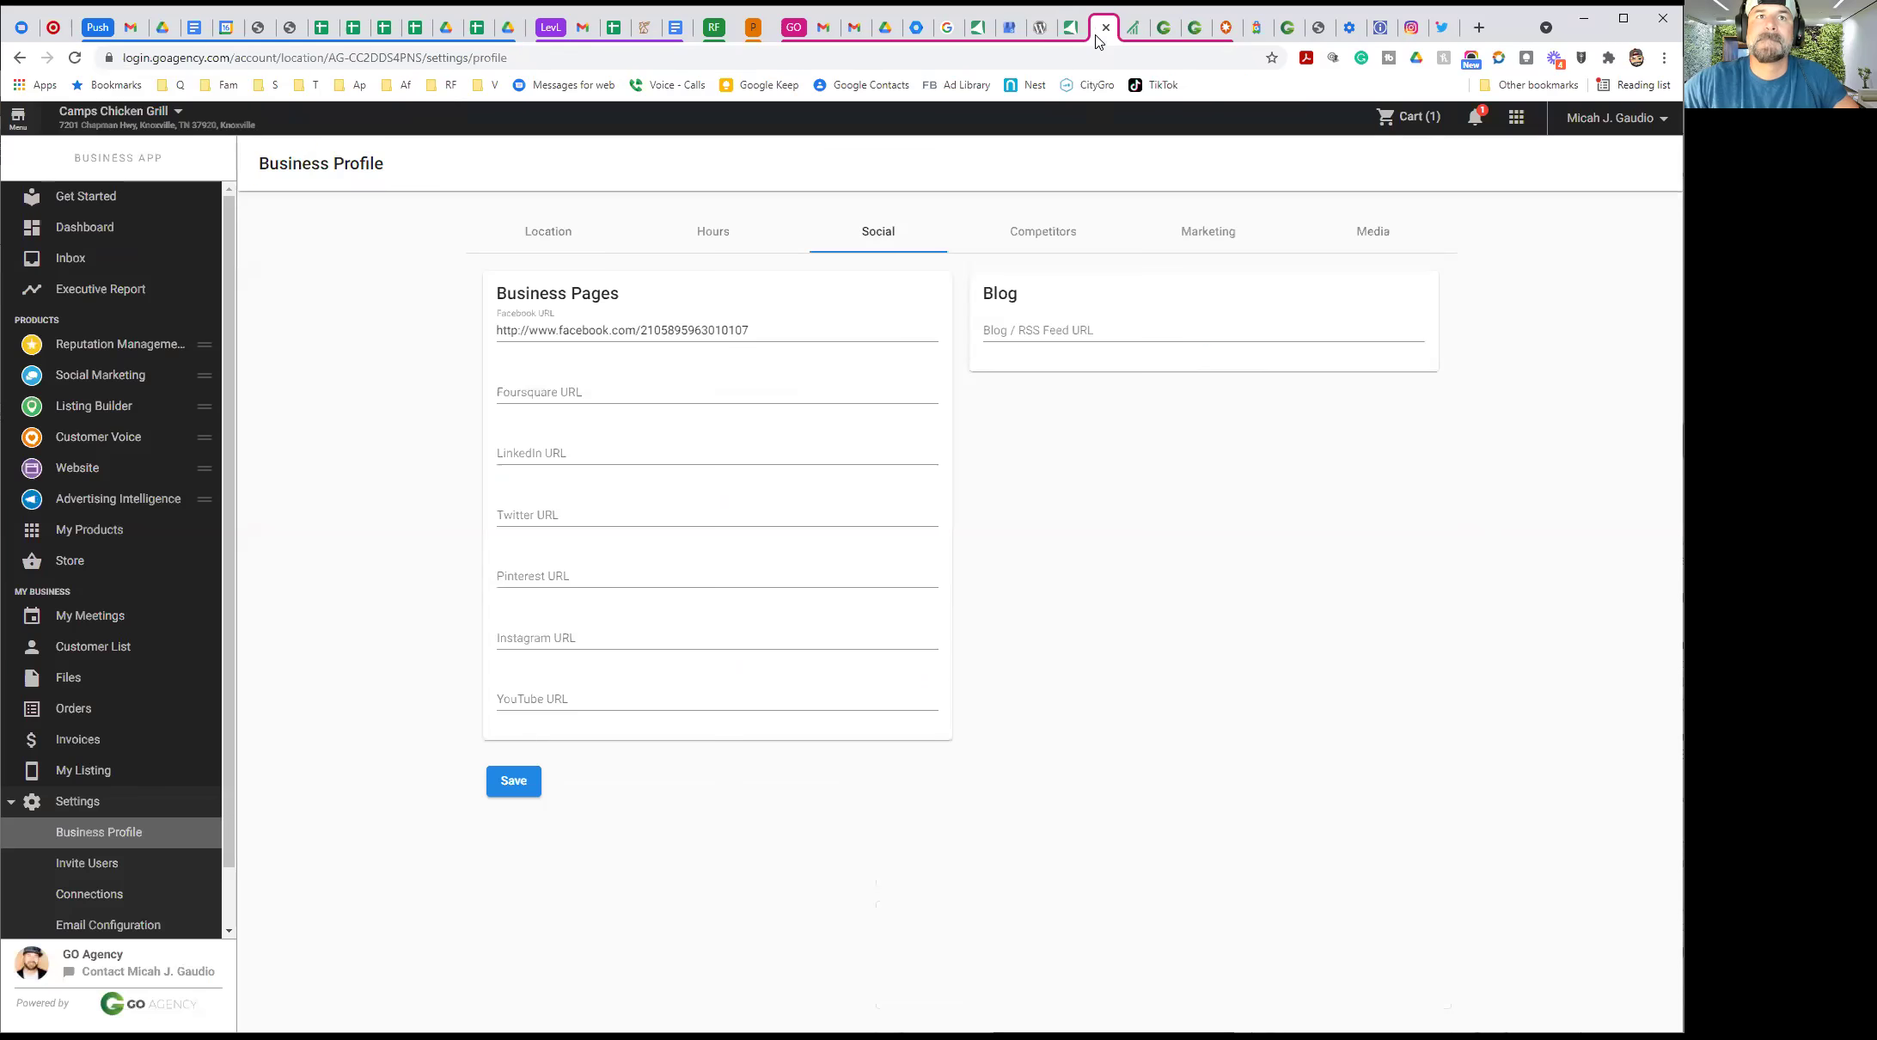
left_click(520, 518)
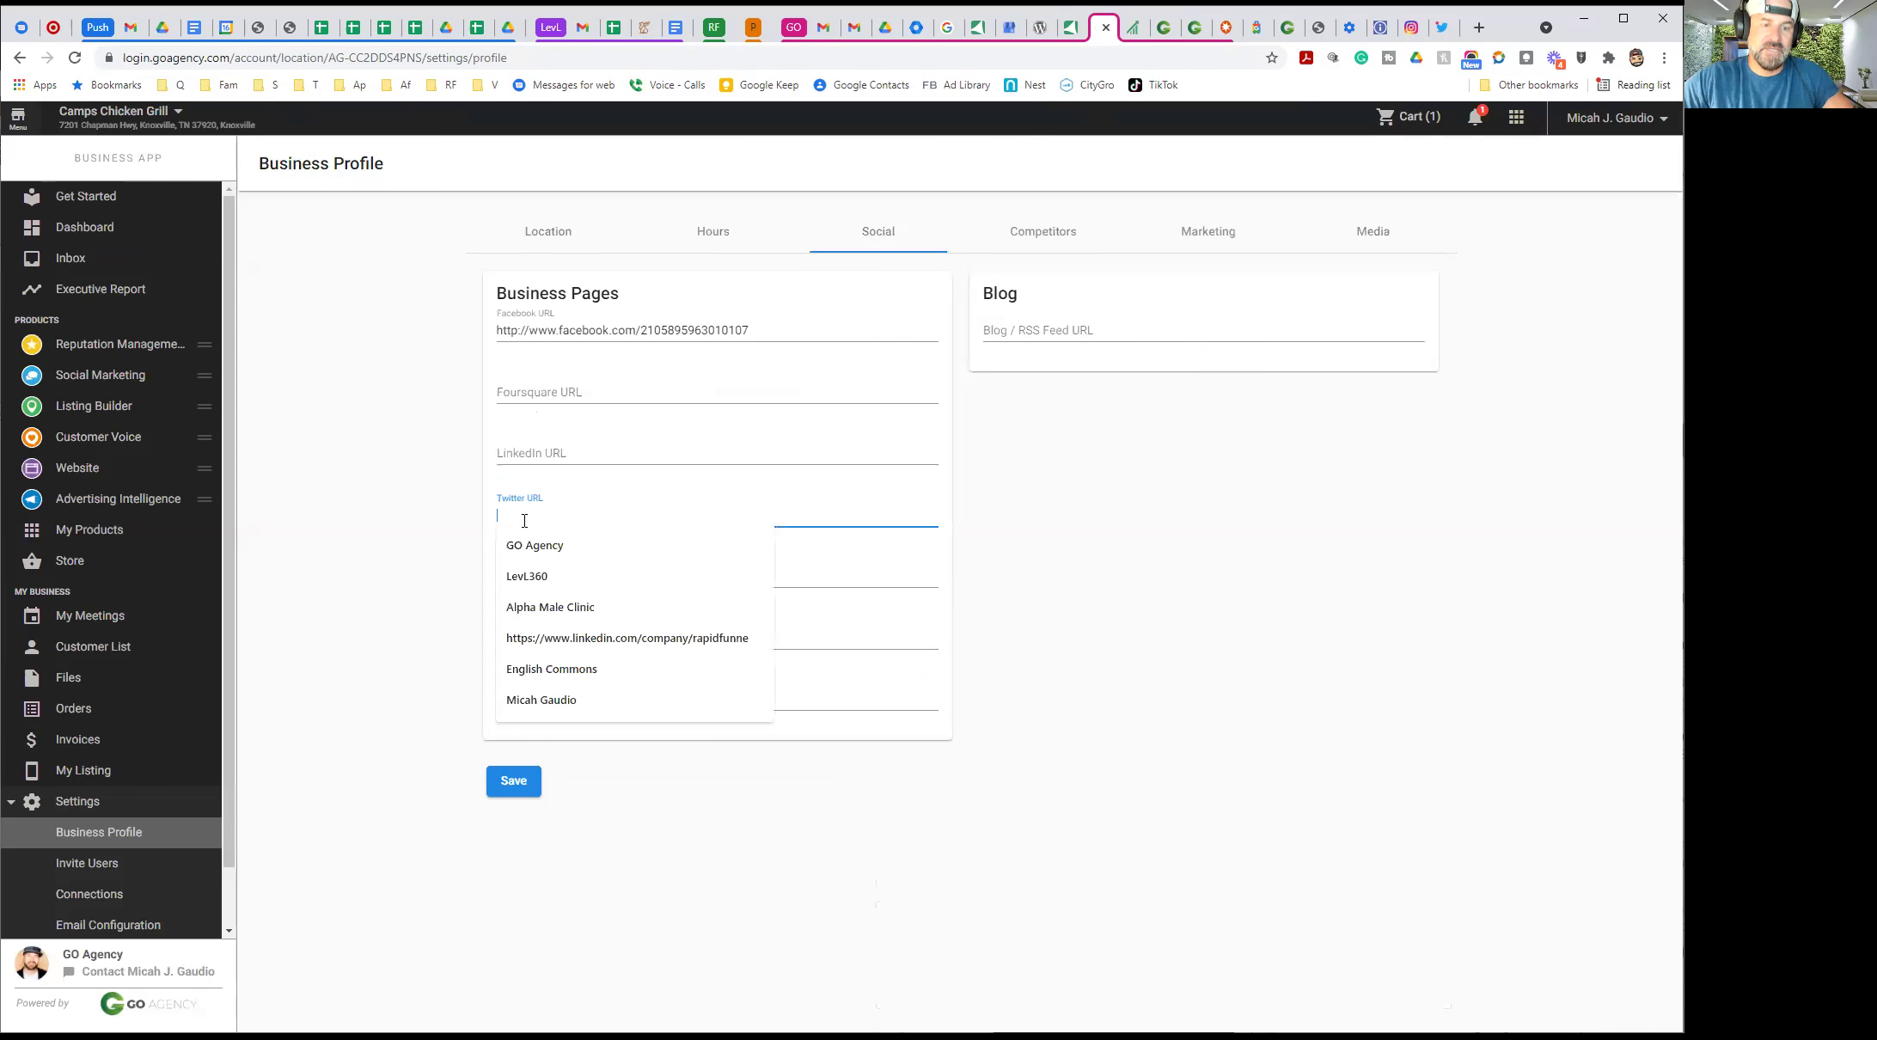
key("ctrl+v")
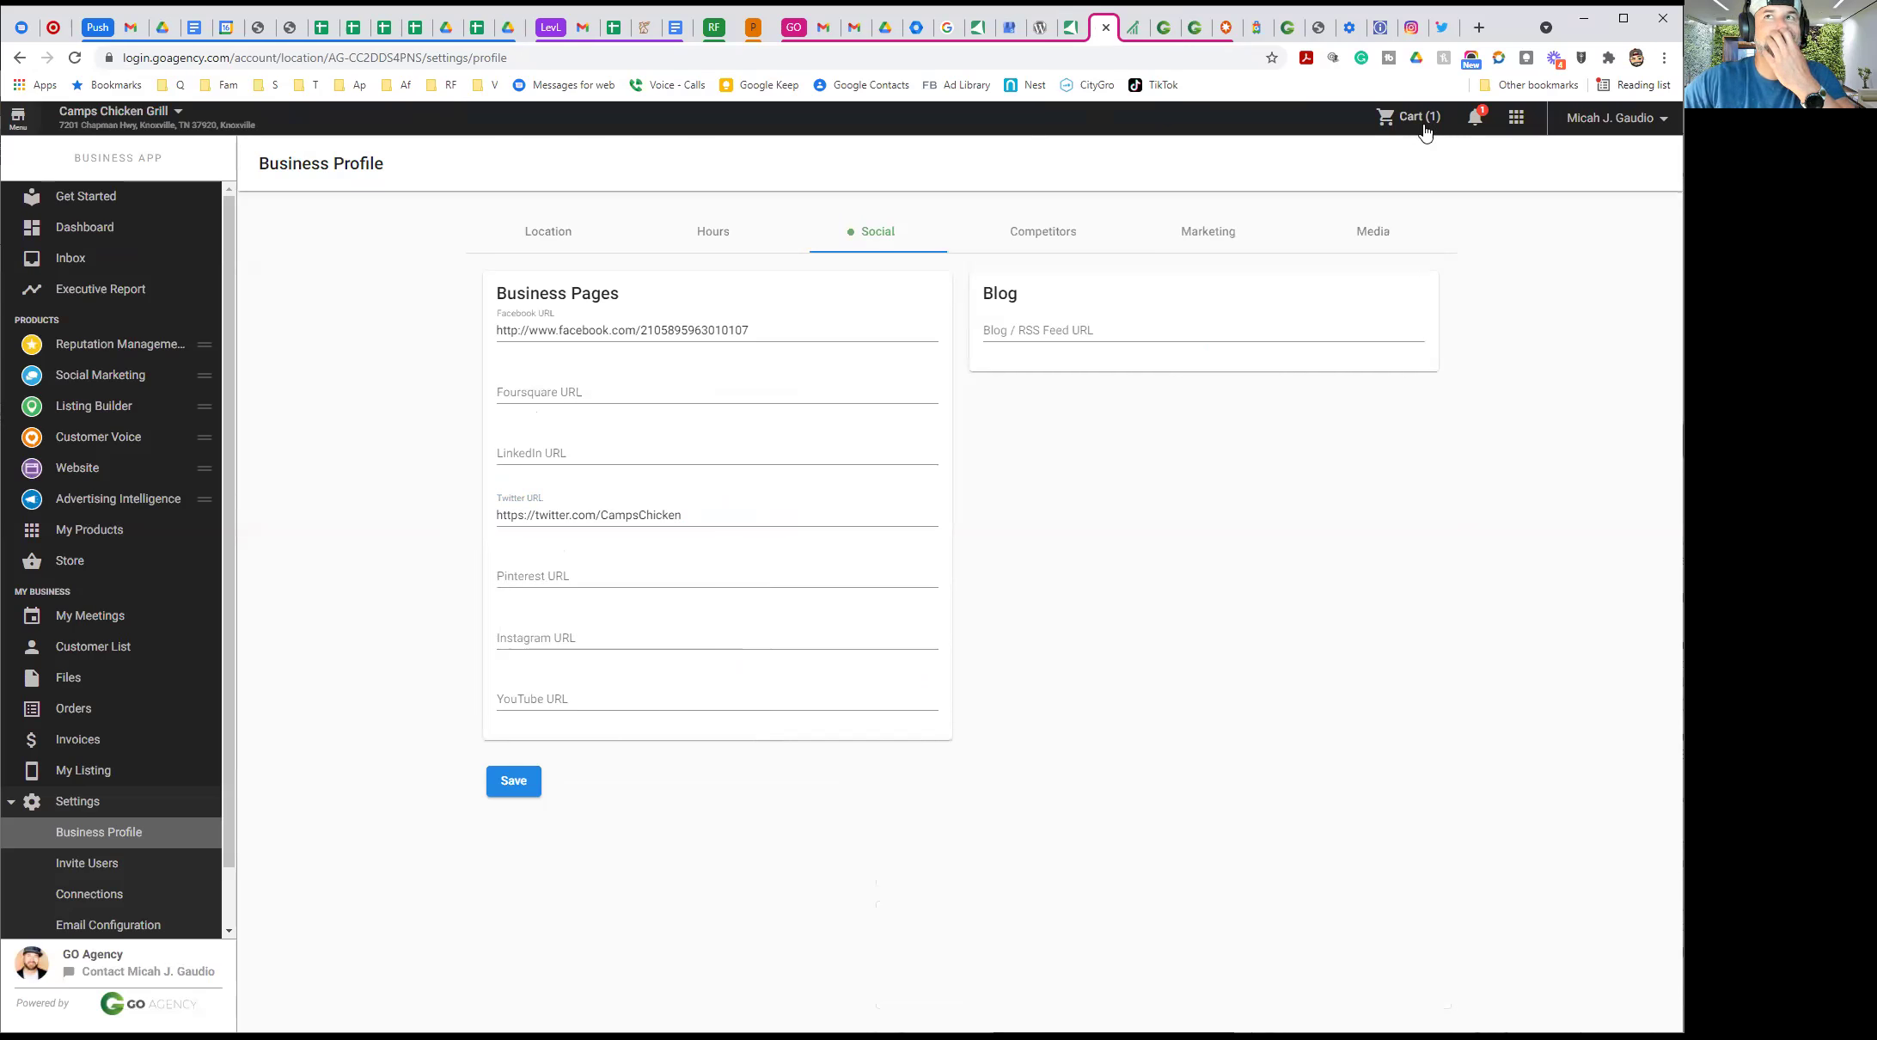
left_click(1412, 31)
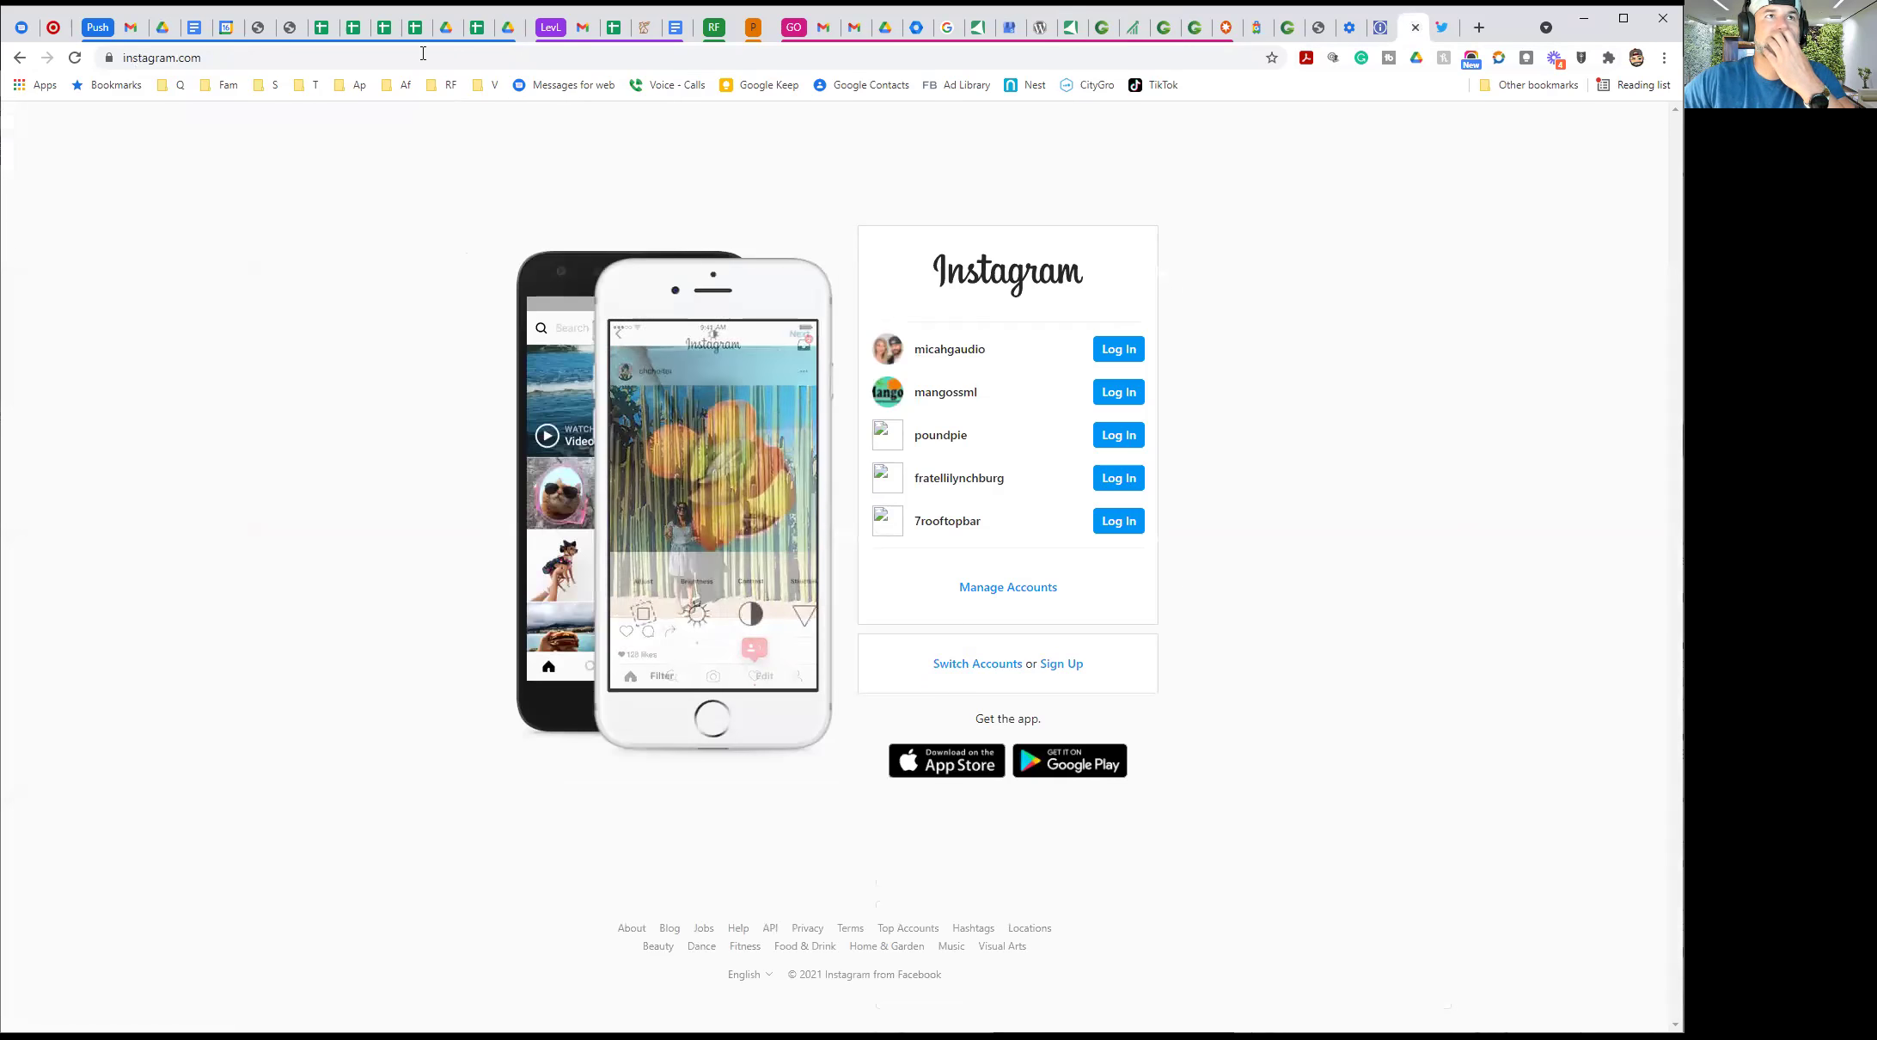
Open the Camps Chicken Instagram profile via instagram.com/camps and copy its address
left_click(326, 57)
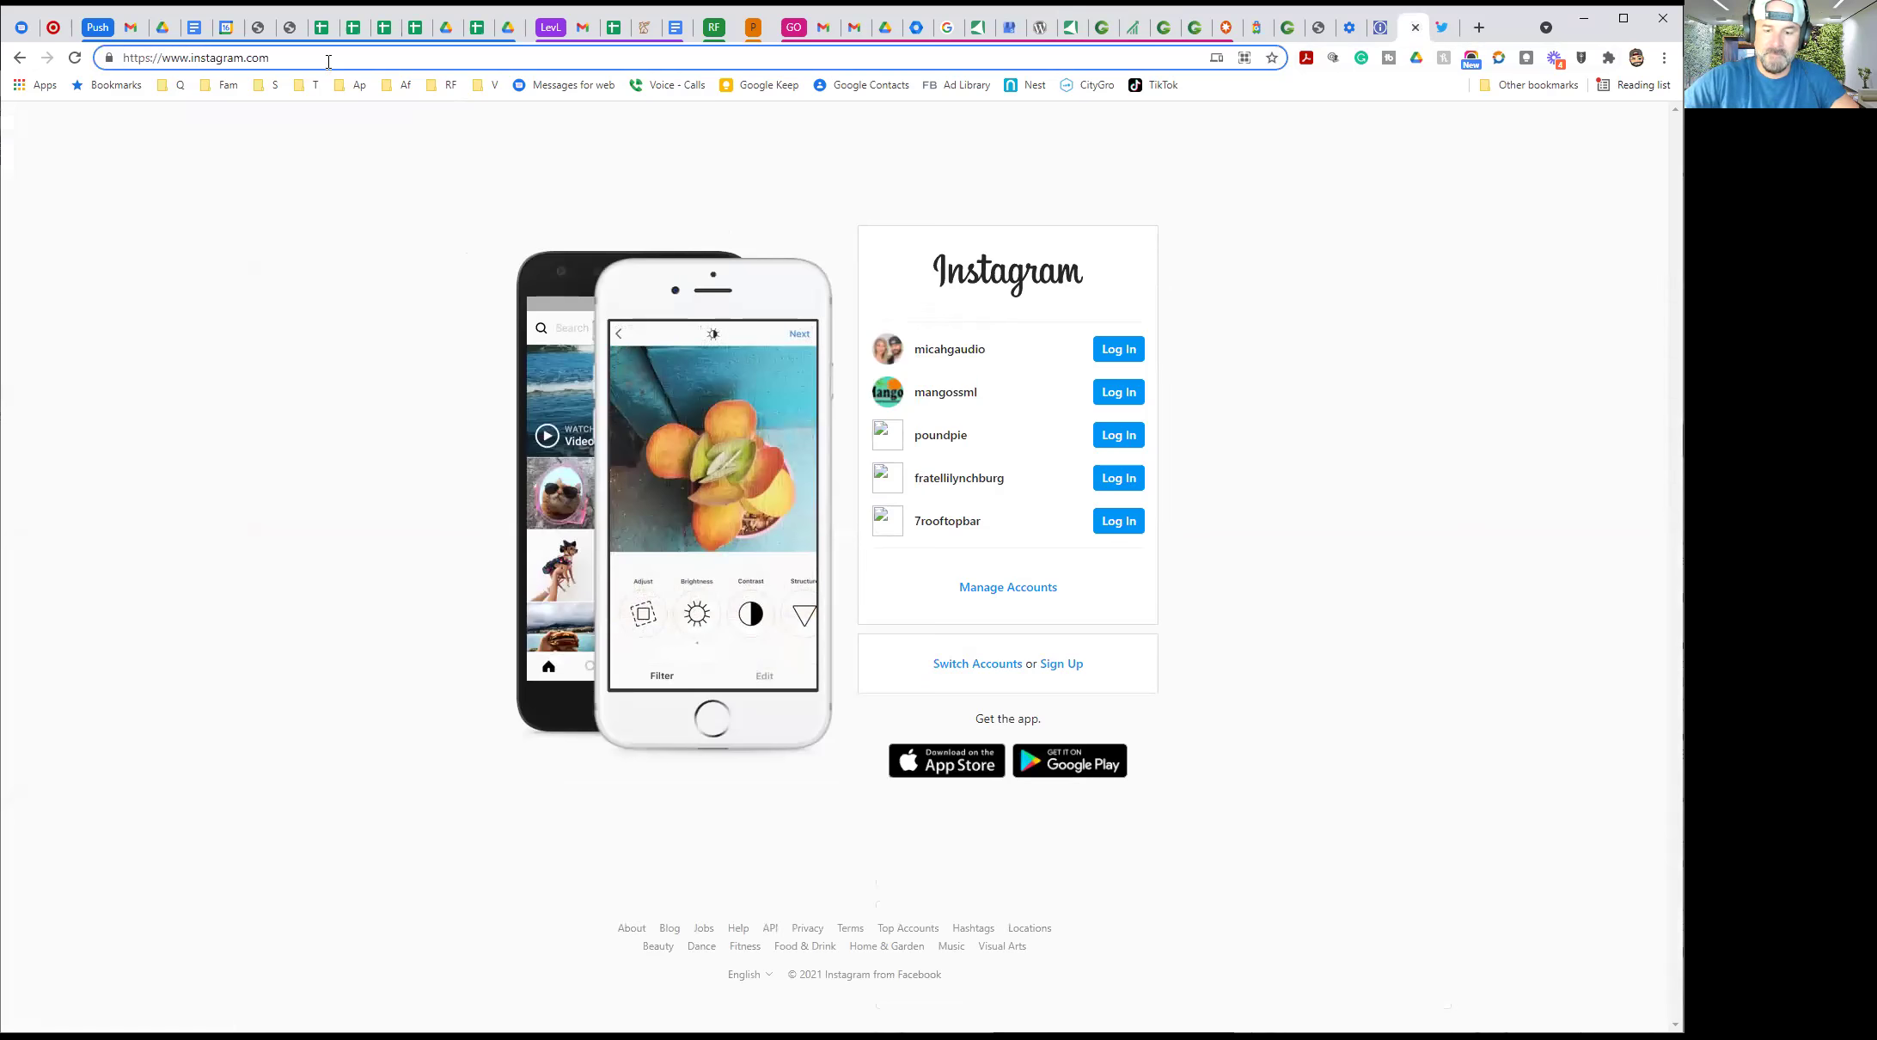
type("/campschicken/")
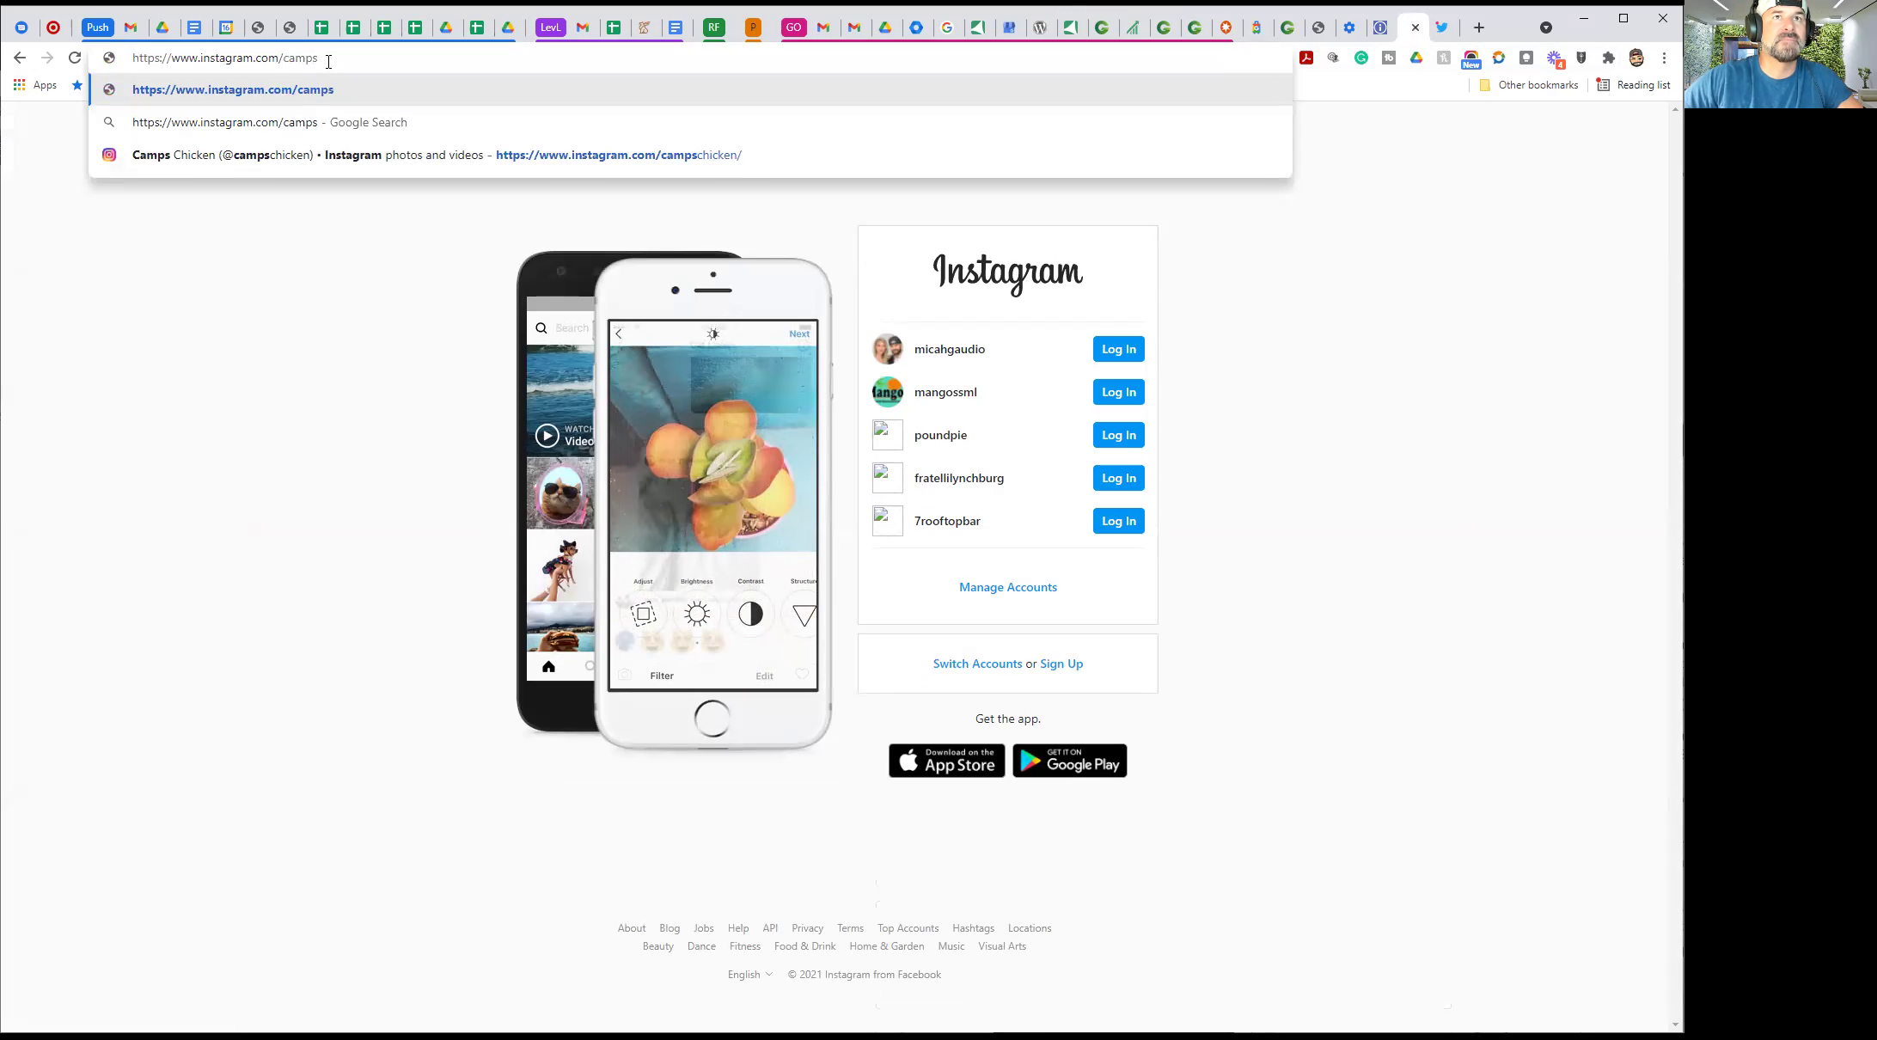
left_click(628, 155)
left_click(253, 56)
key("ctrl+c")
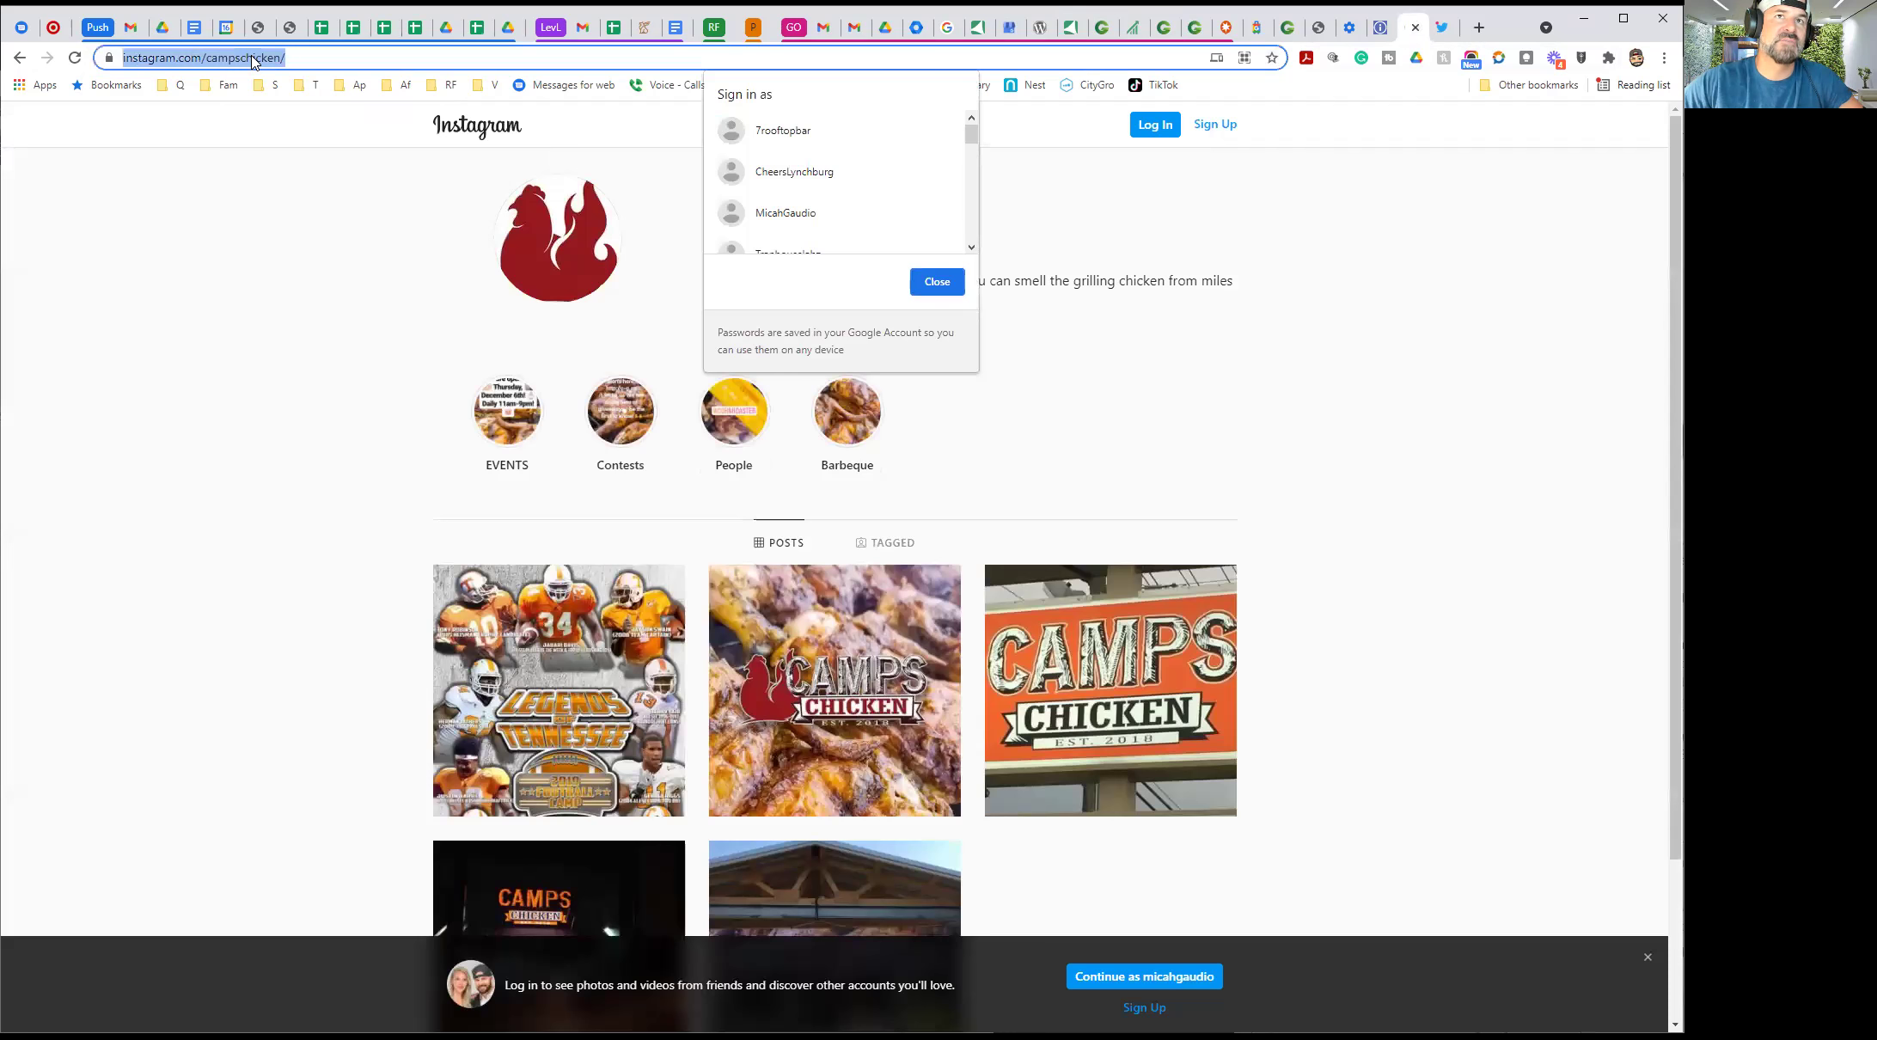
right_click(253, 58)
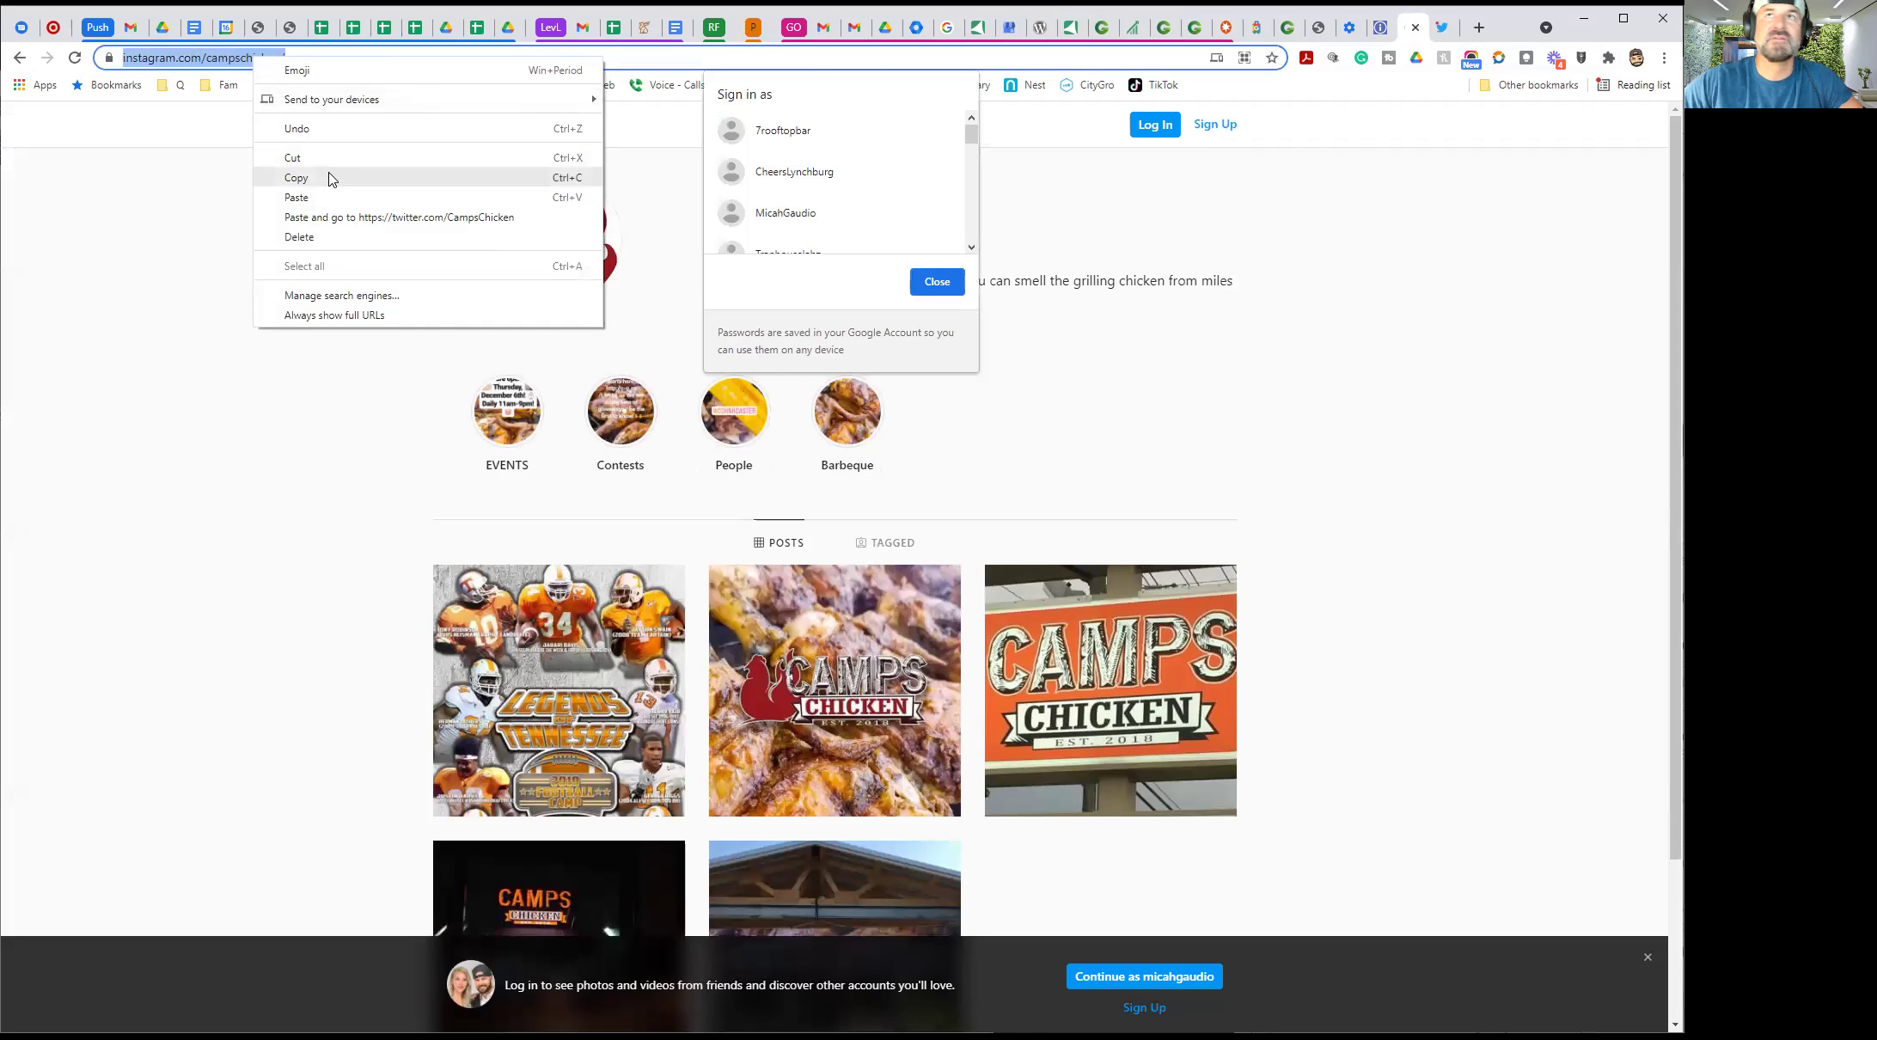
left_click(296, 178)
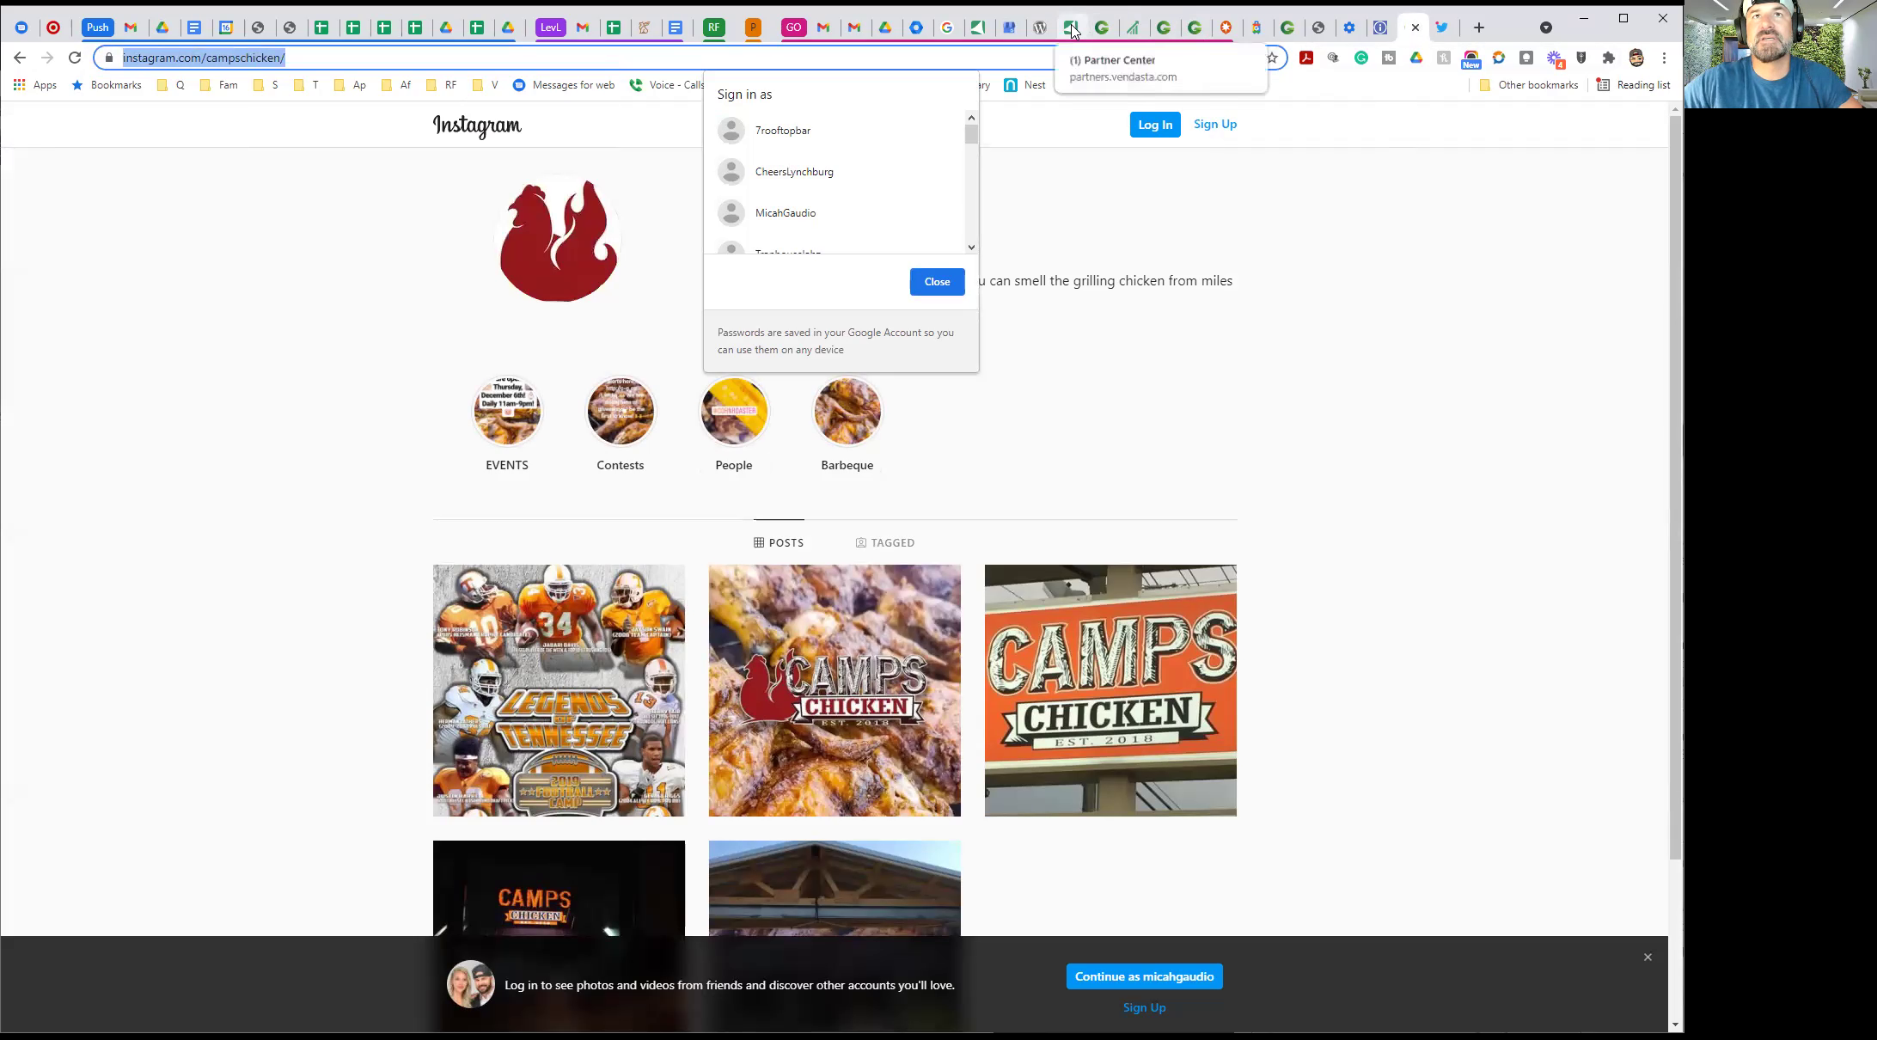
left_click(1072, 31)
left_click(1103, 27)
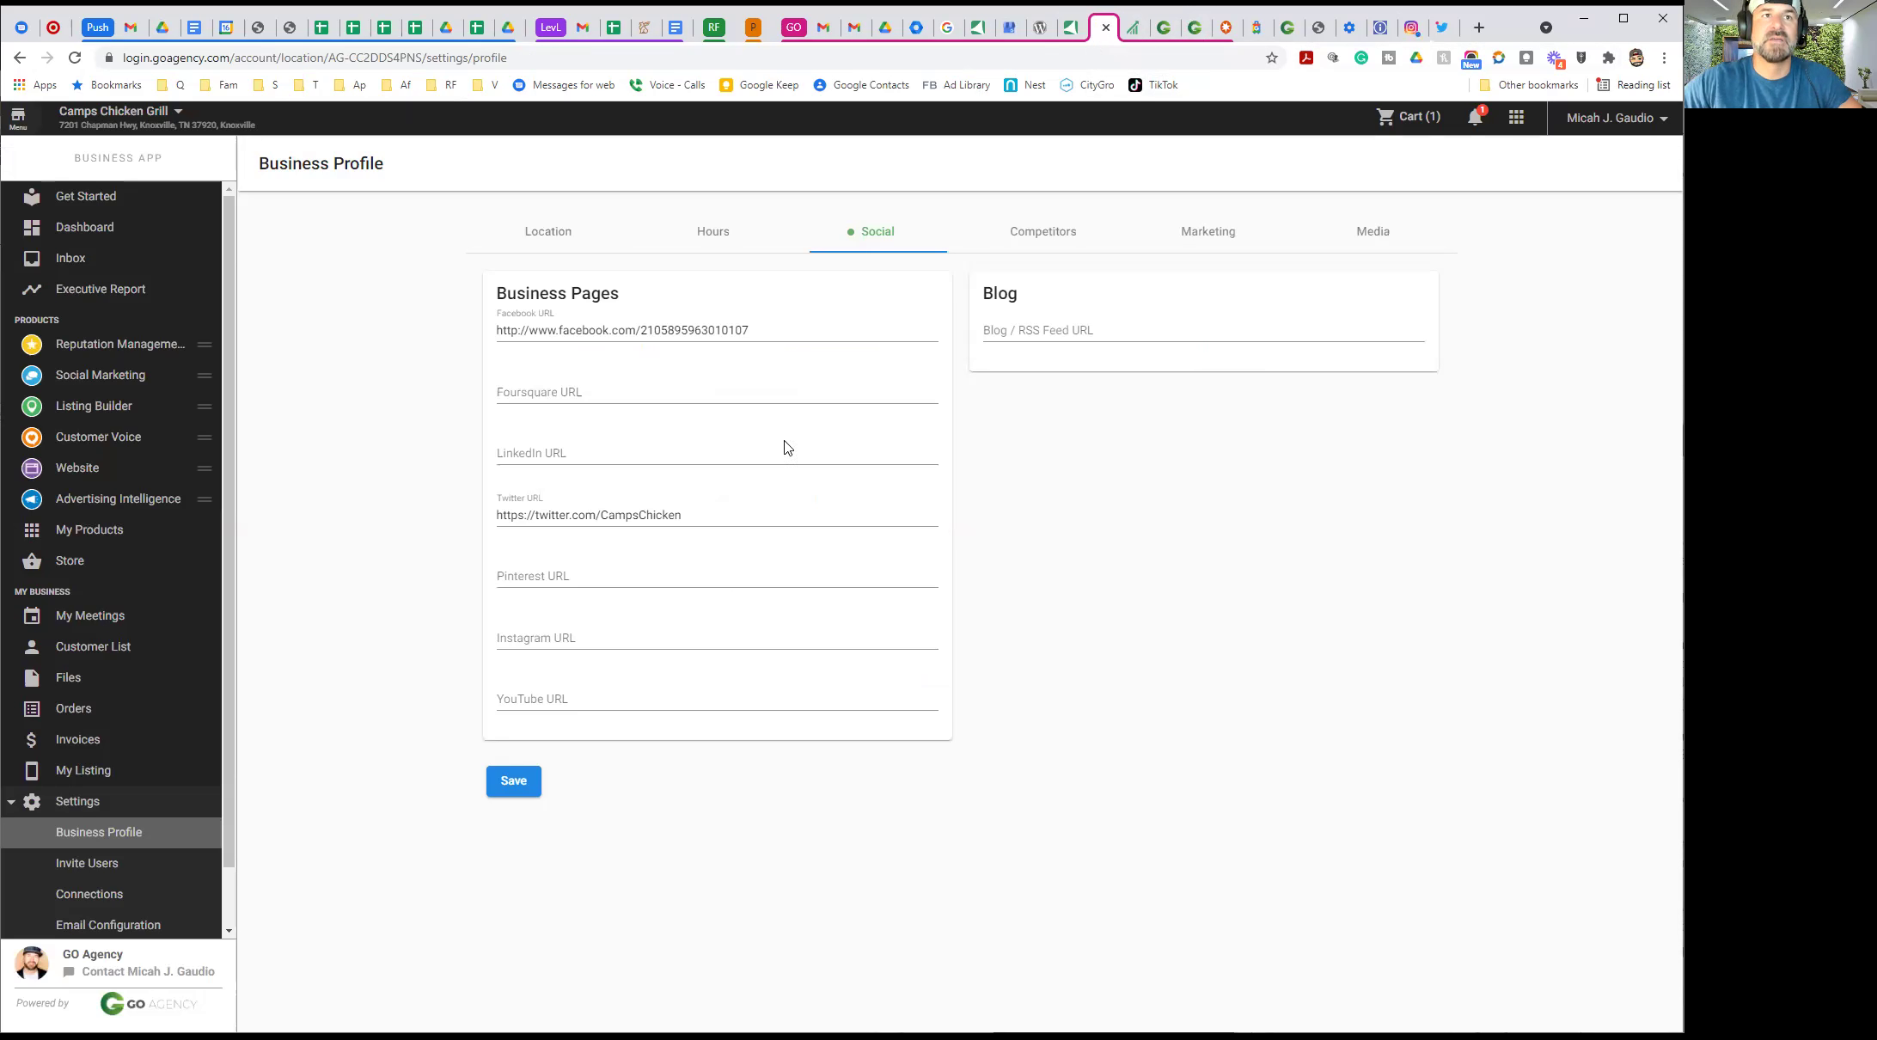
Paste the Camps Chicken Instagram link, save the social links, and view Competitors
left_click(555, 640)
key("ctrl+v")
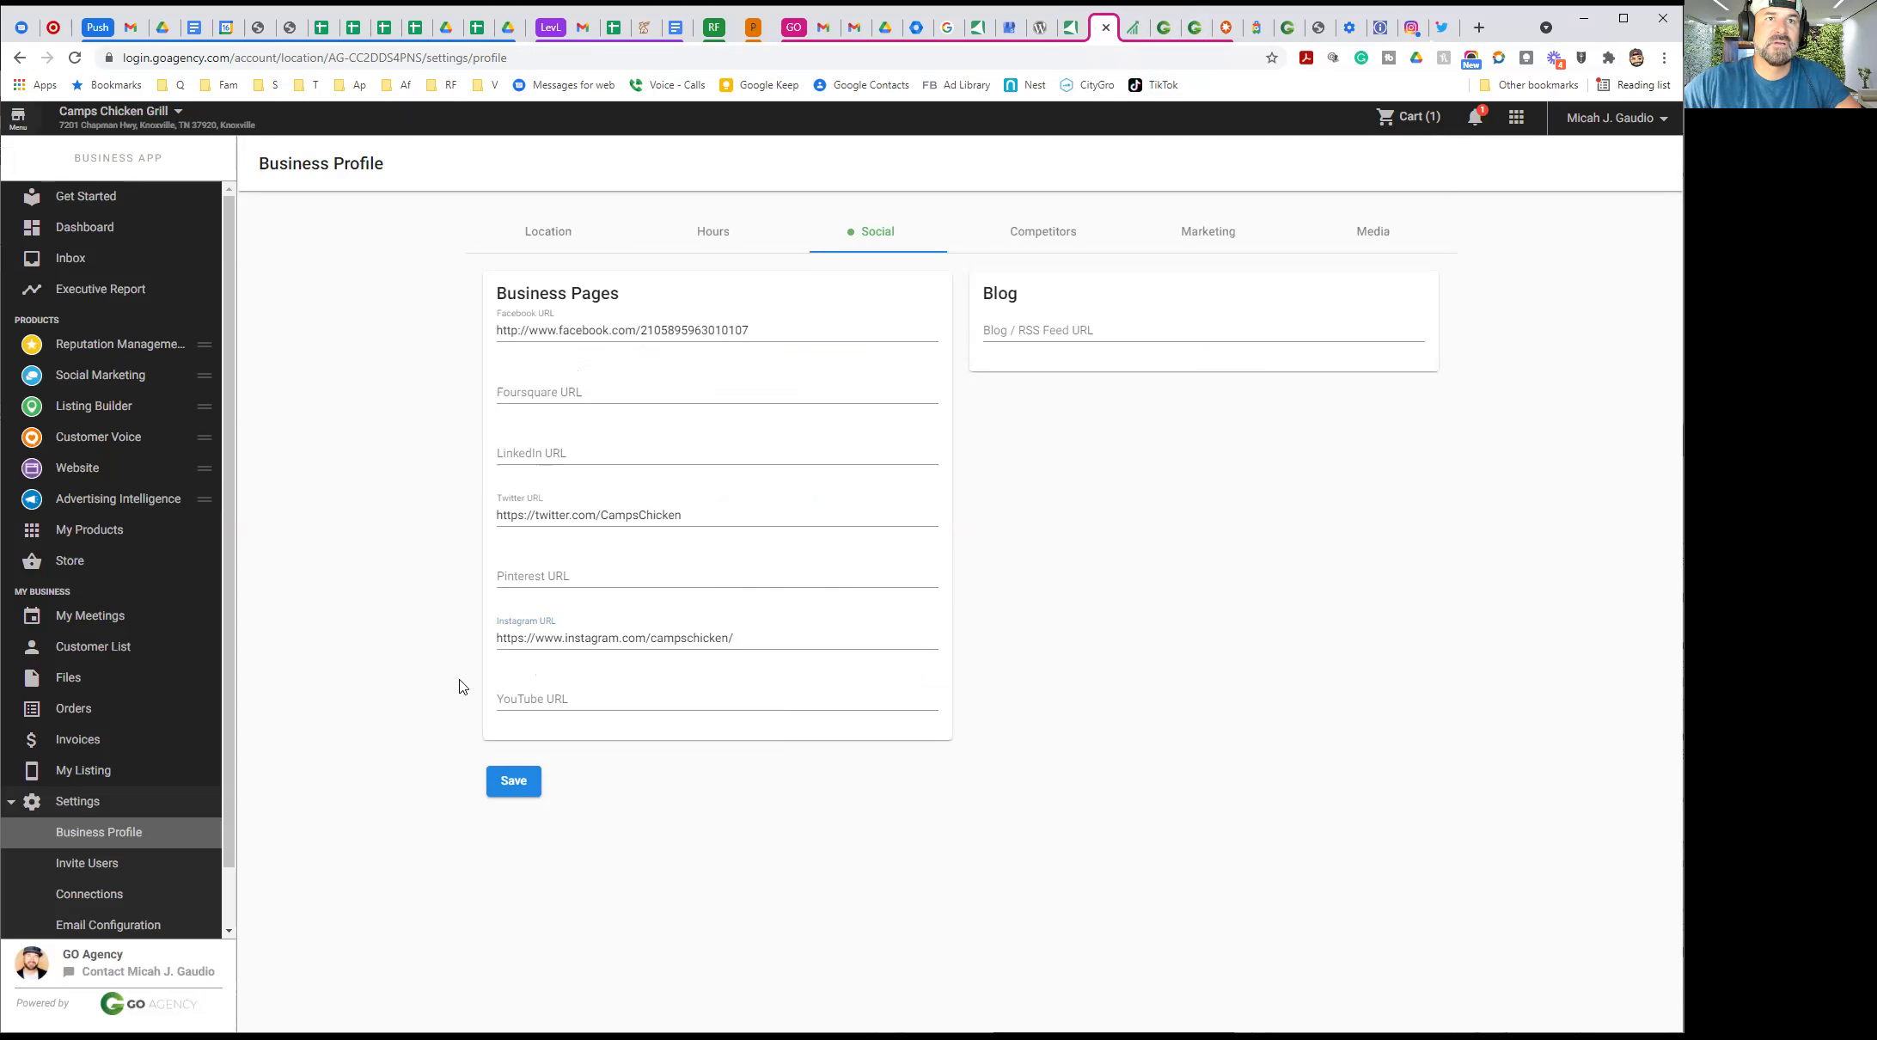
left_click(520, 787)
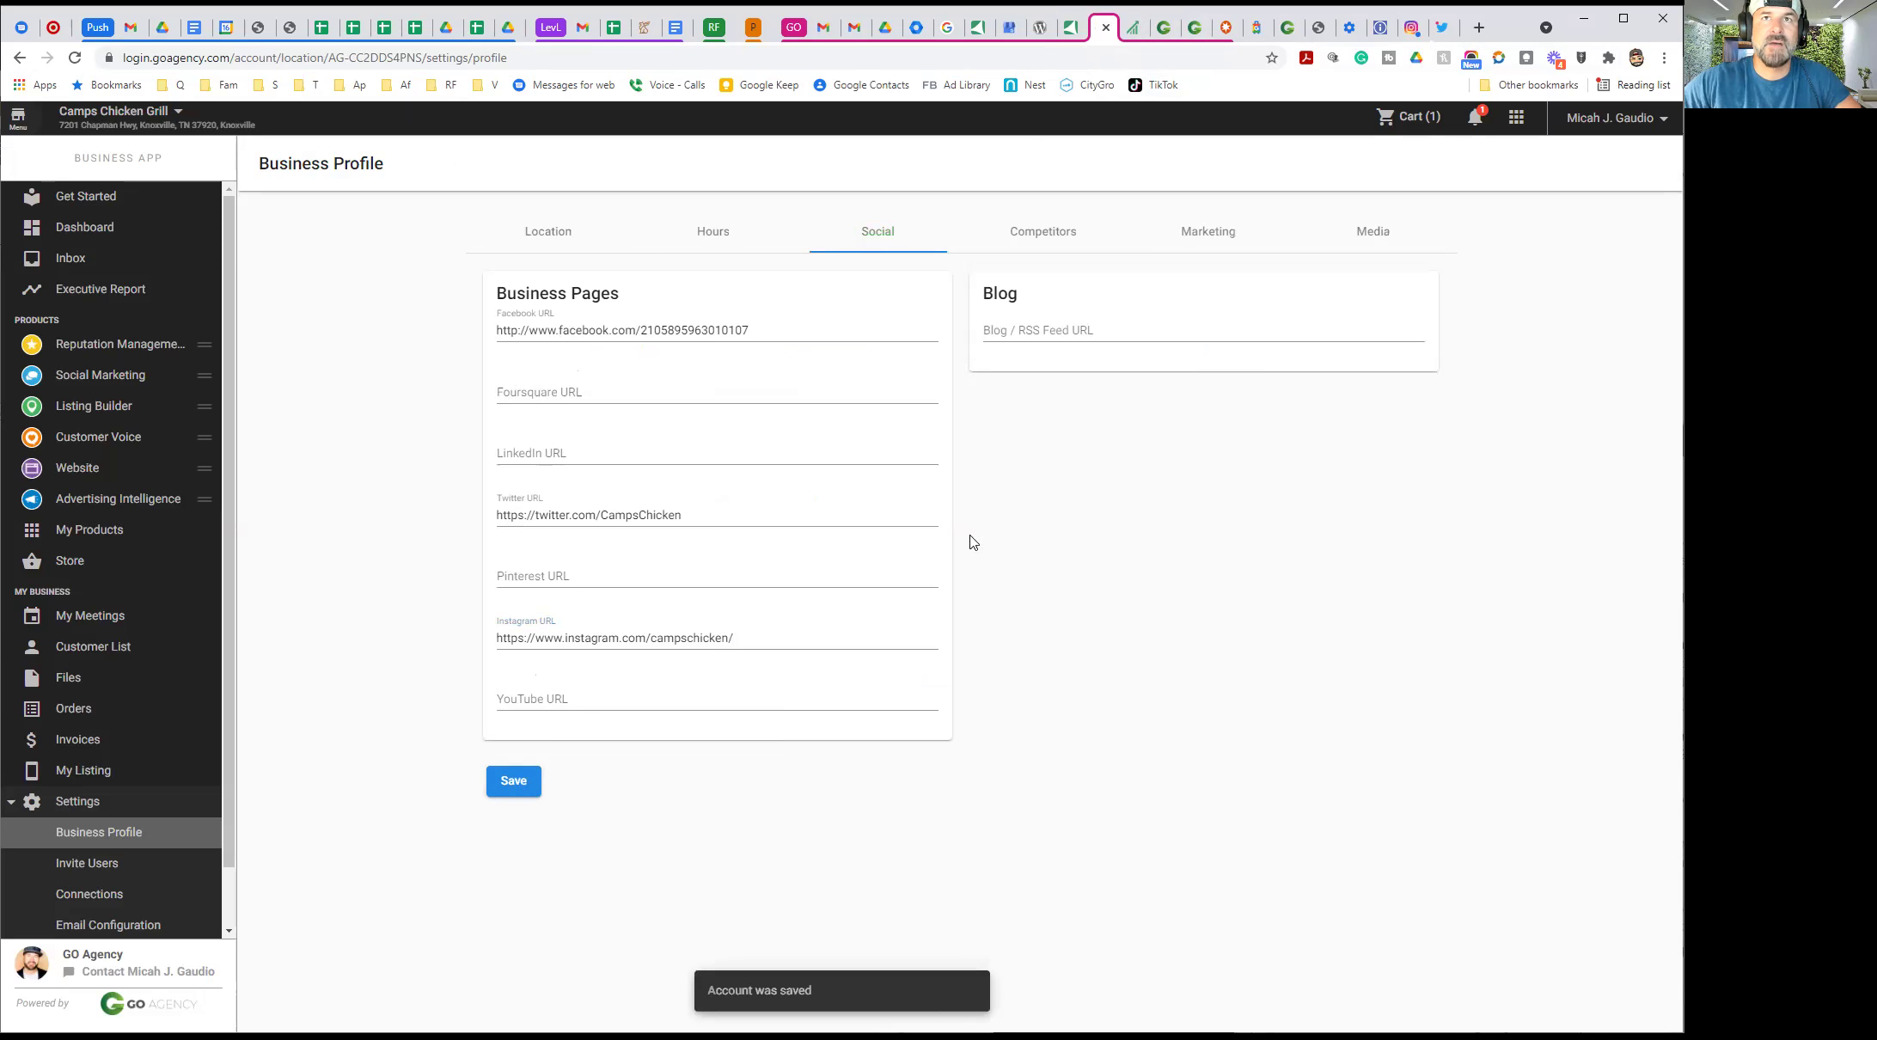
left_click(1042, 241)
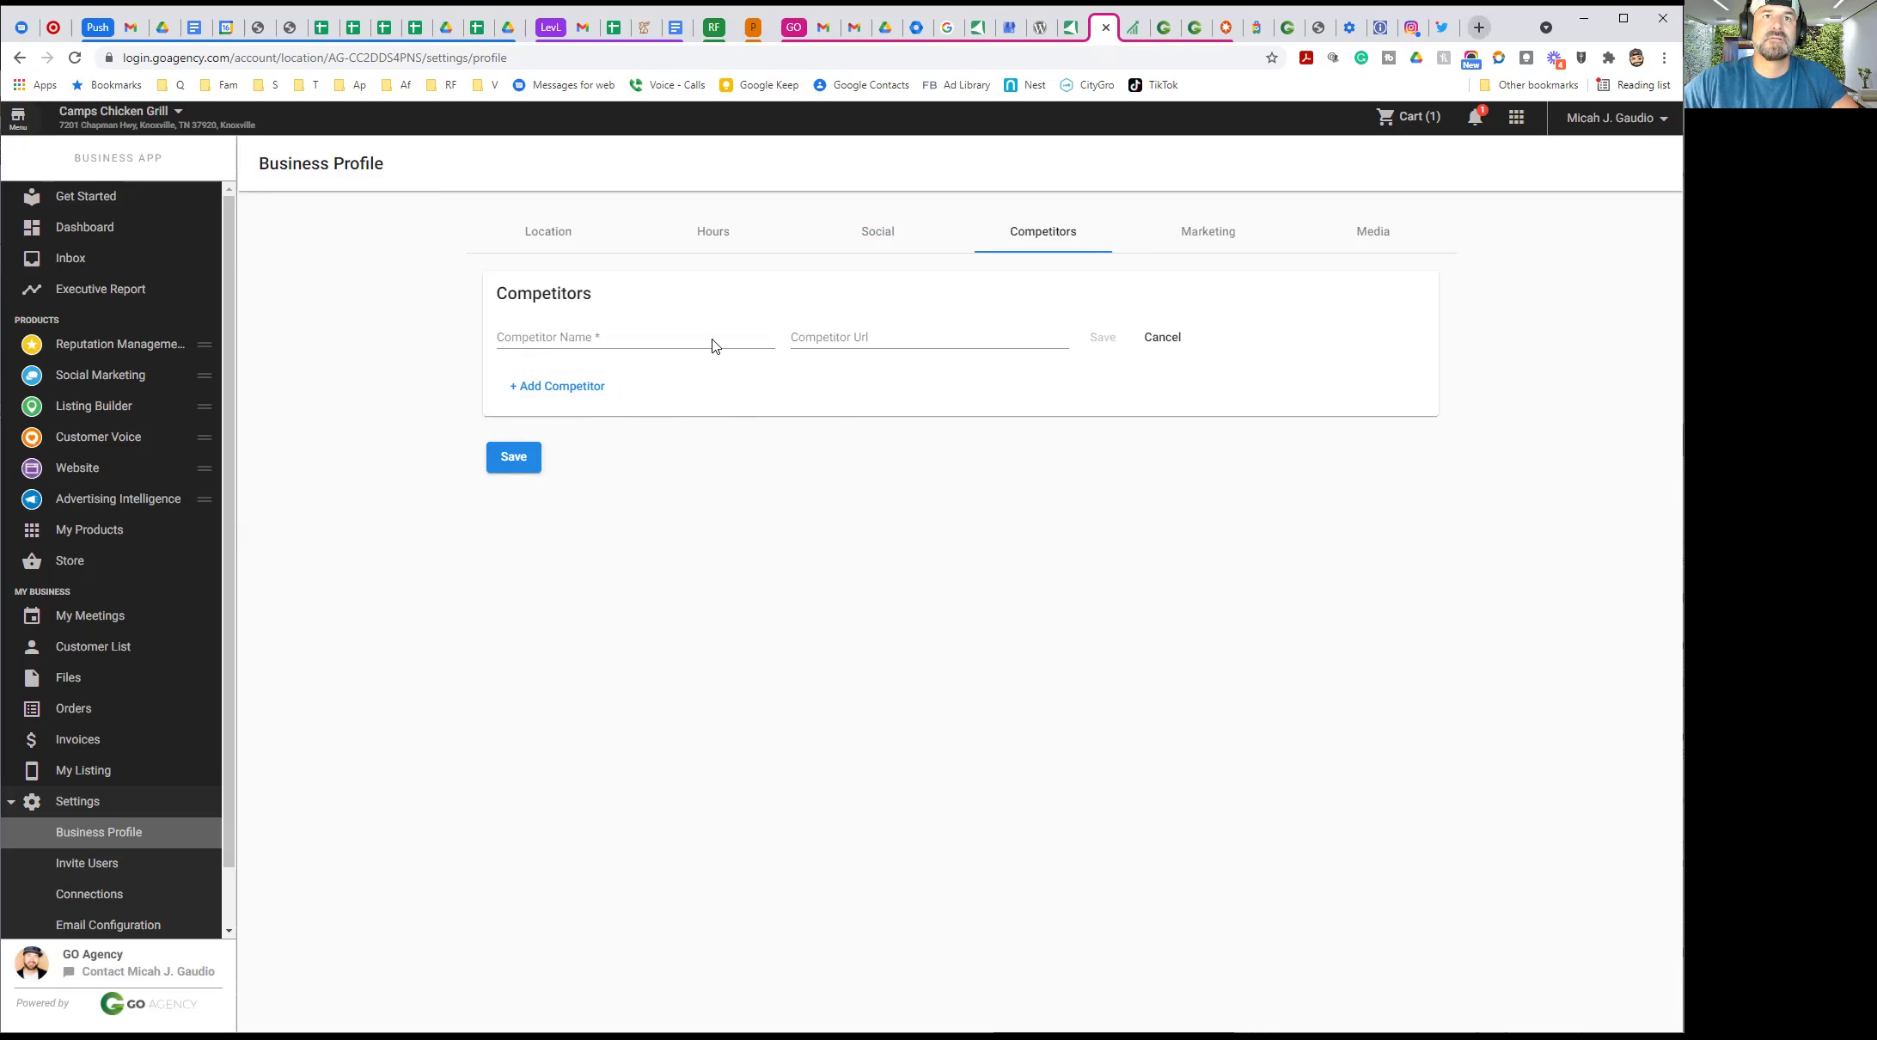
Start a Google search in a new tab, typing 'barbe'
key("ctrl+t")
left_click(677, 371)
type("barb")
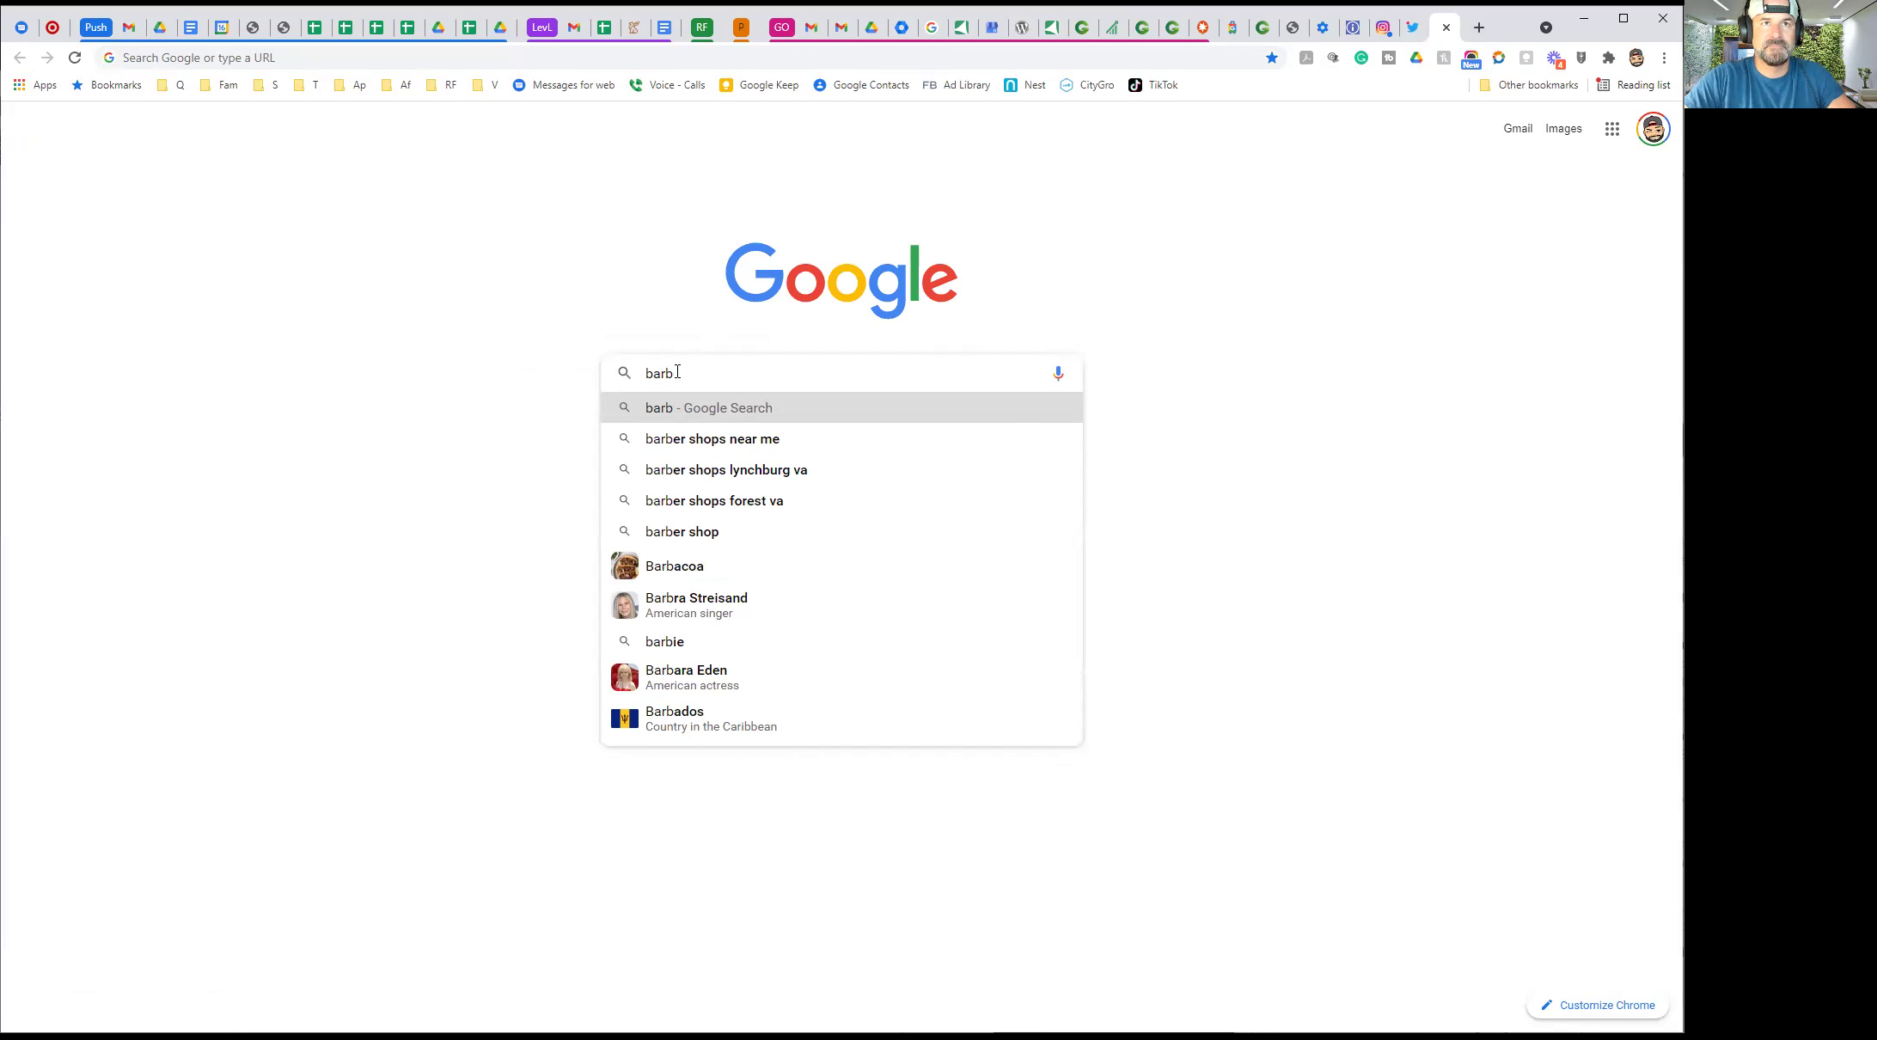
type("e")
Search Google for 'barbeque knoxville tn', correcting the misspelling along the way
key("BackSpace")
type("a")
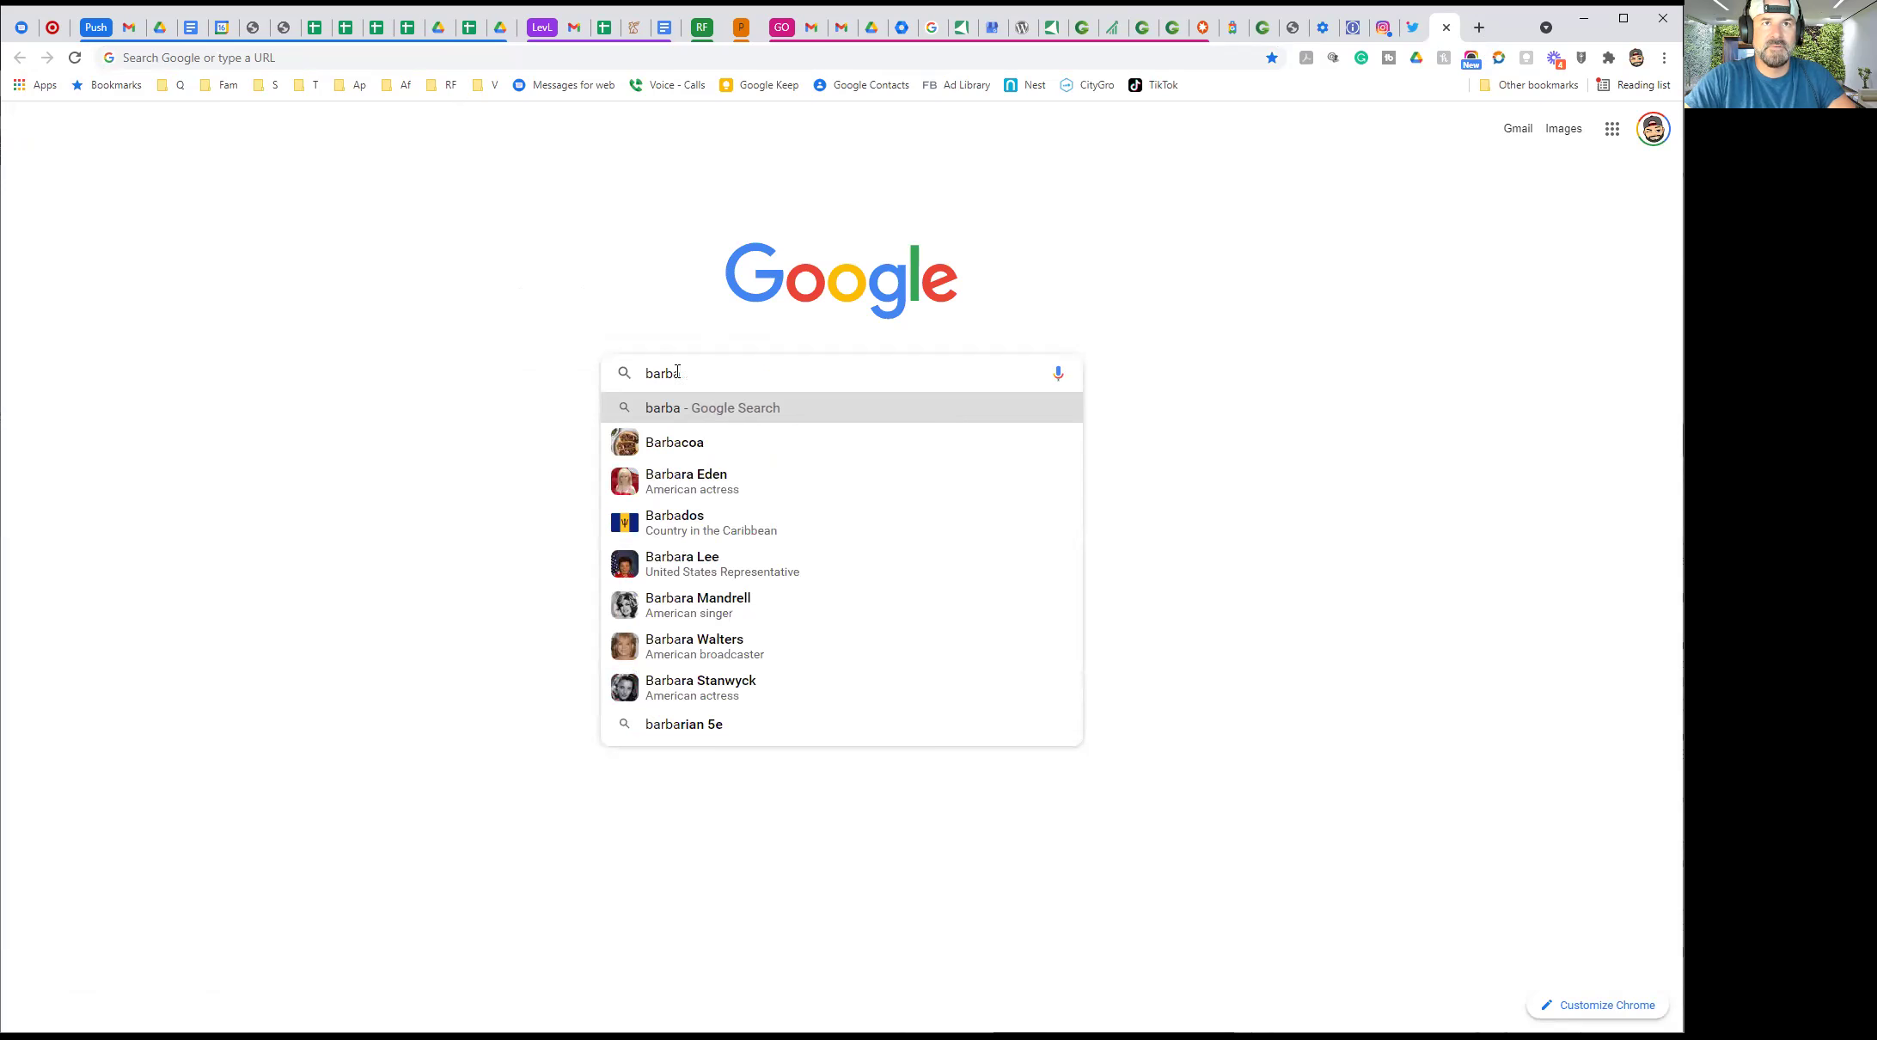
type("que")
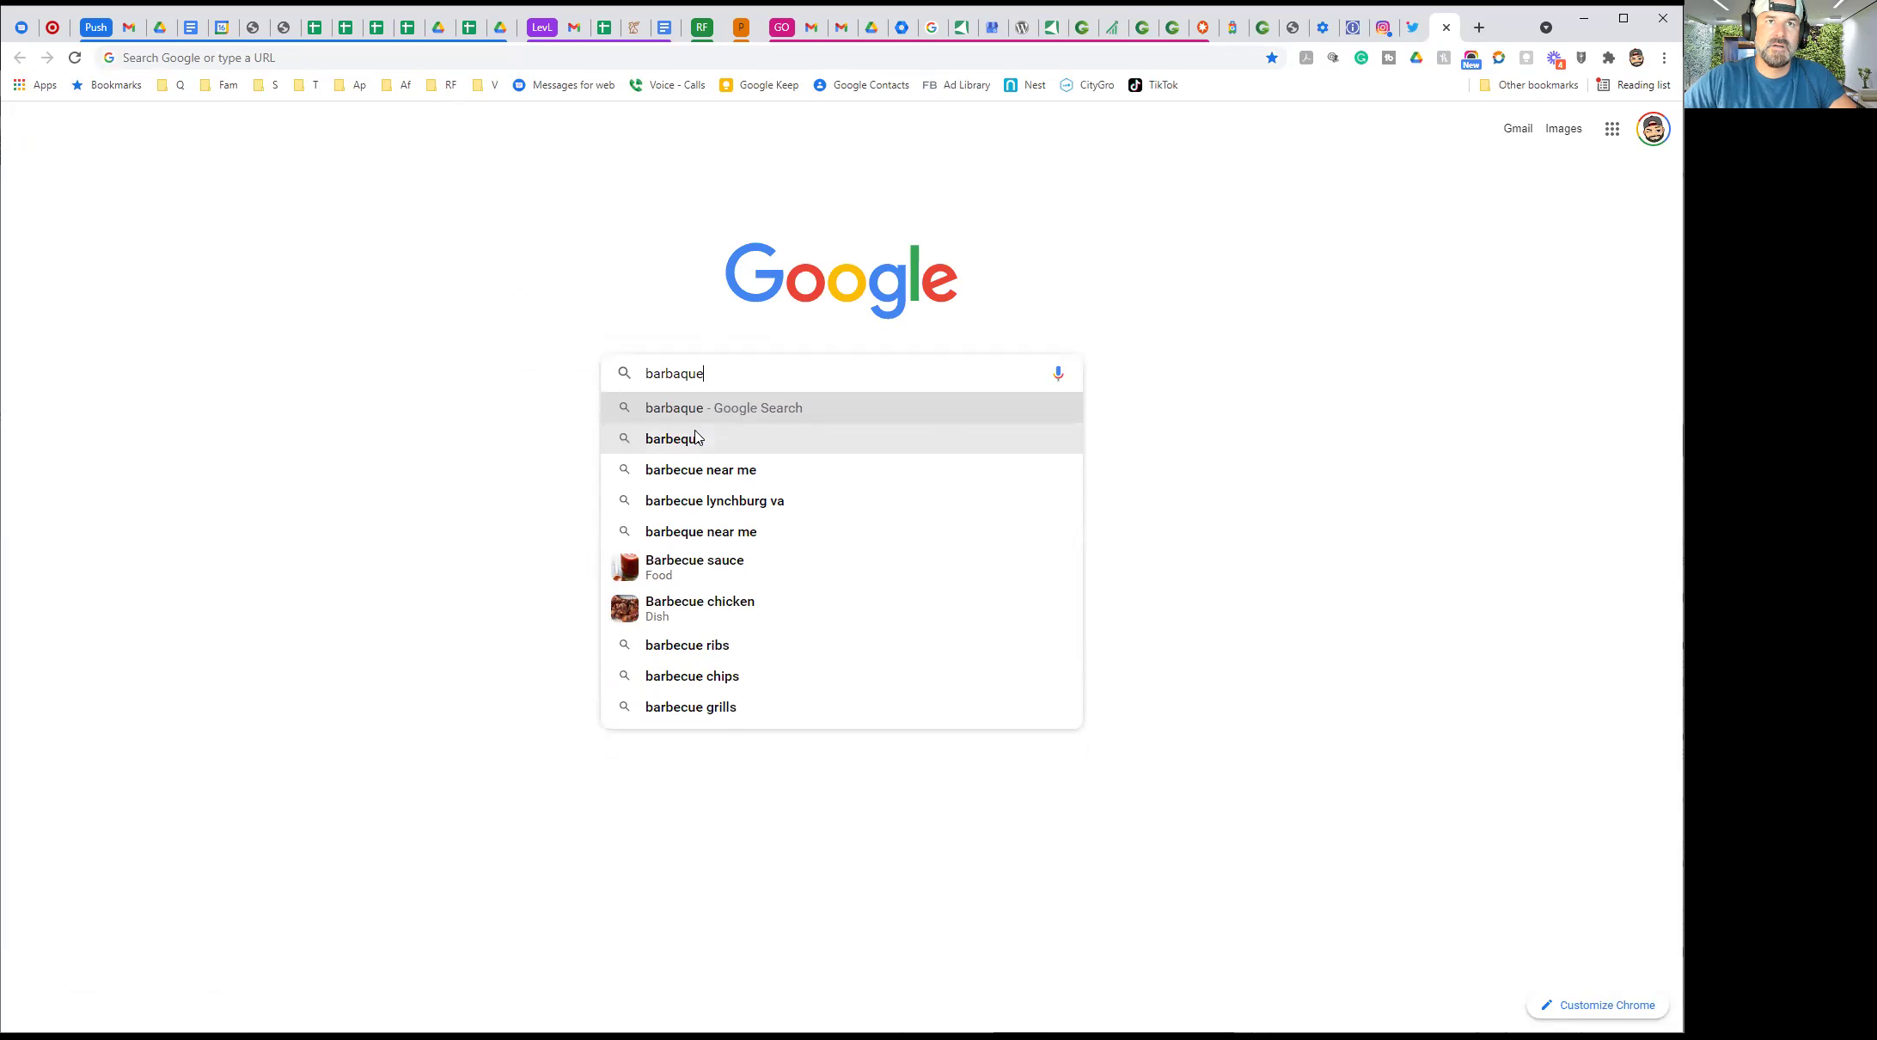
left_click(681, 377)
key("BackSpace")
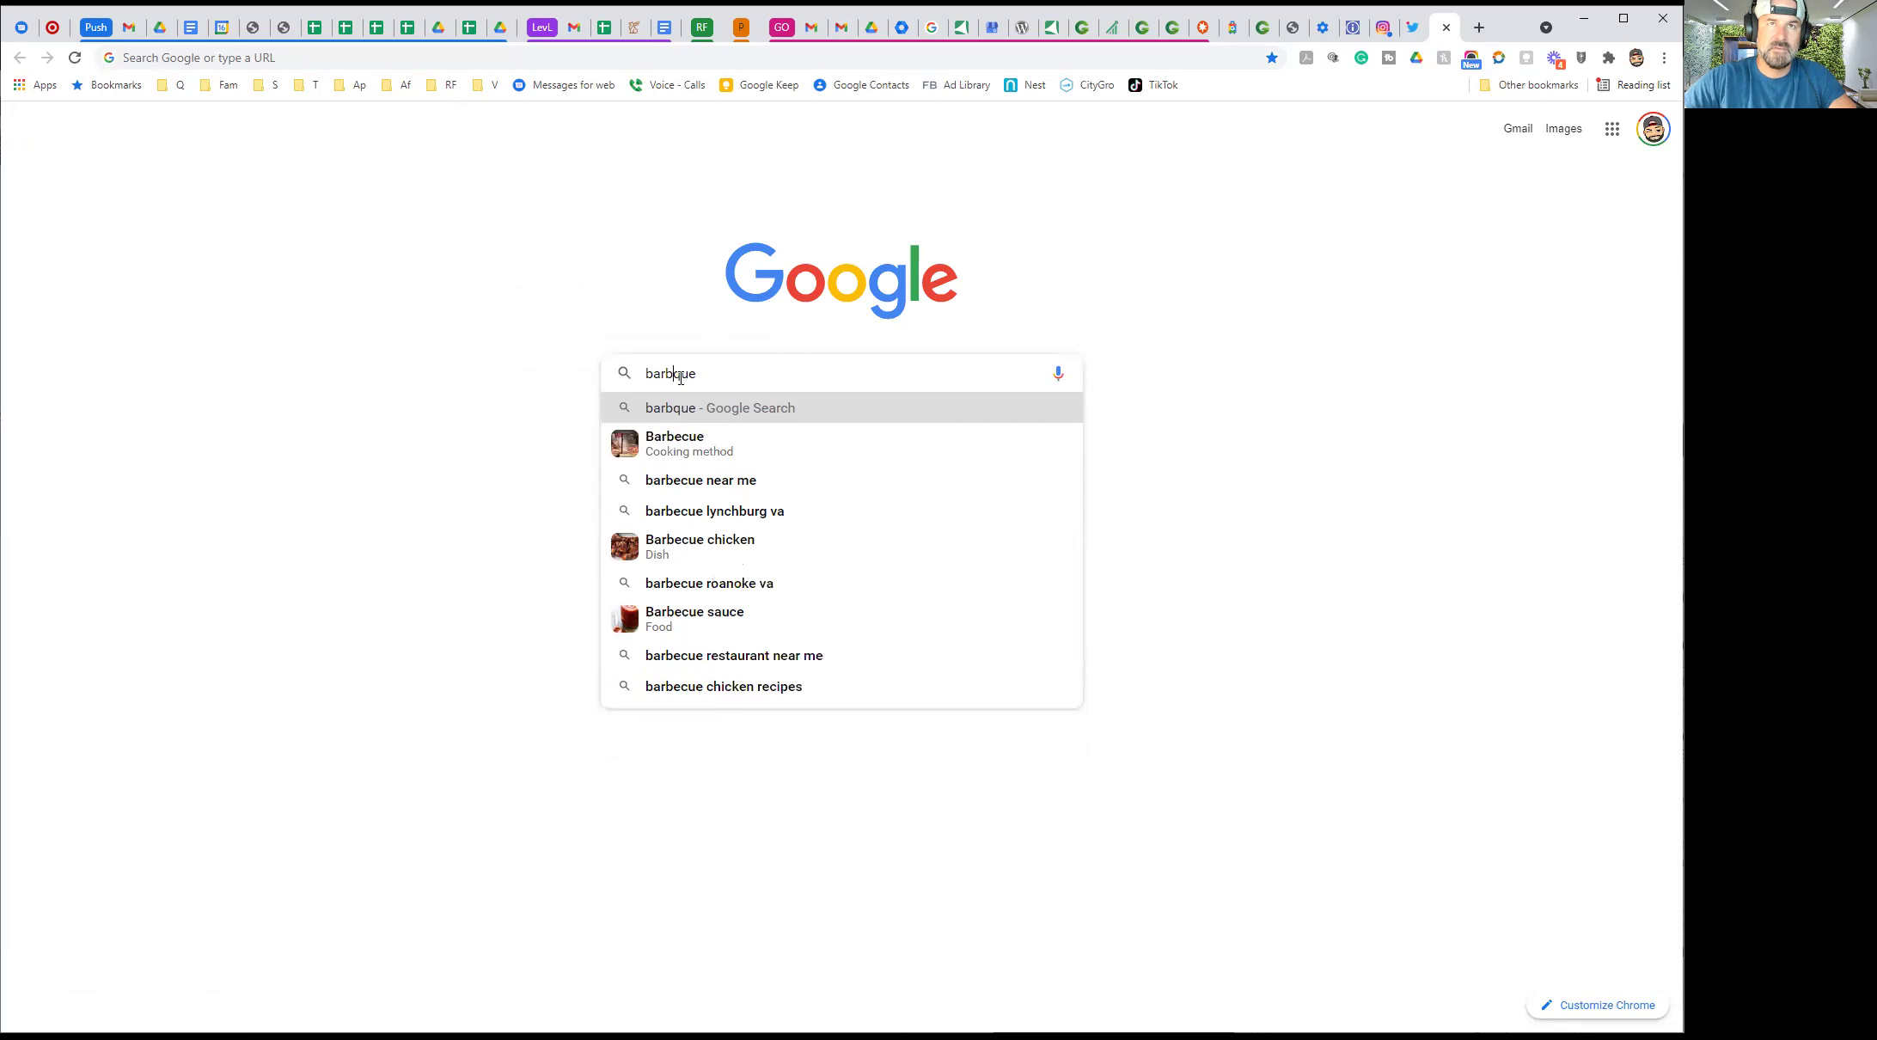
type("e")
left_click(720, 375)
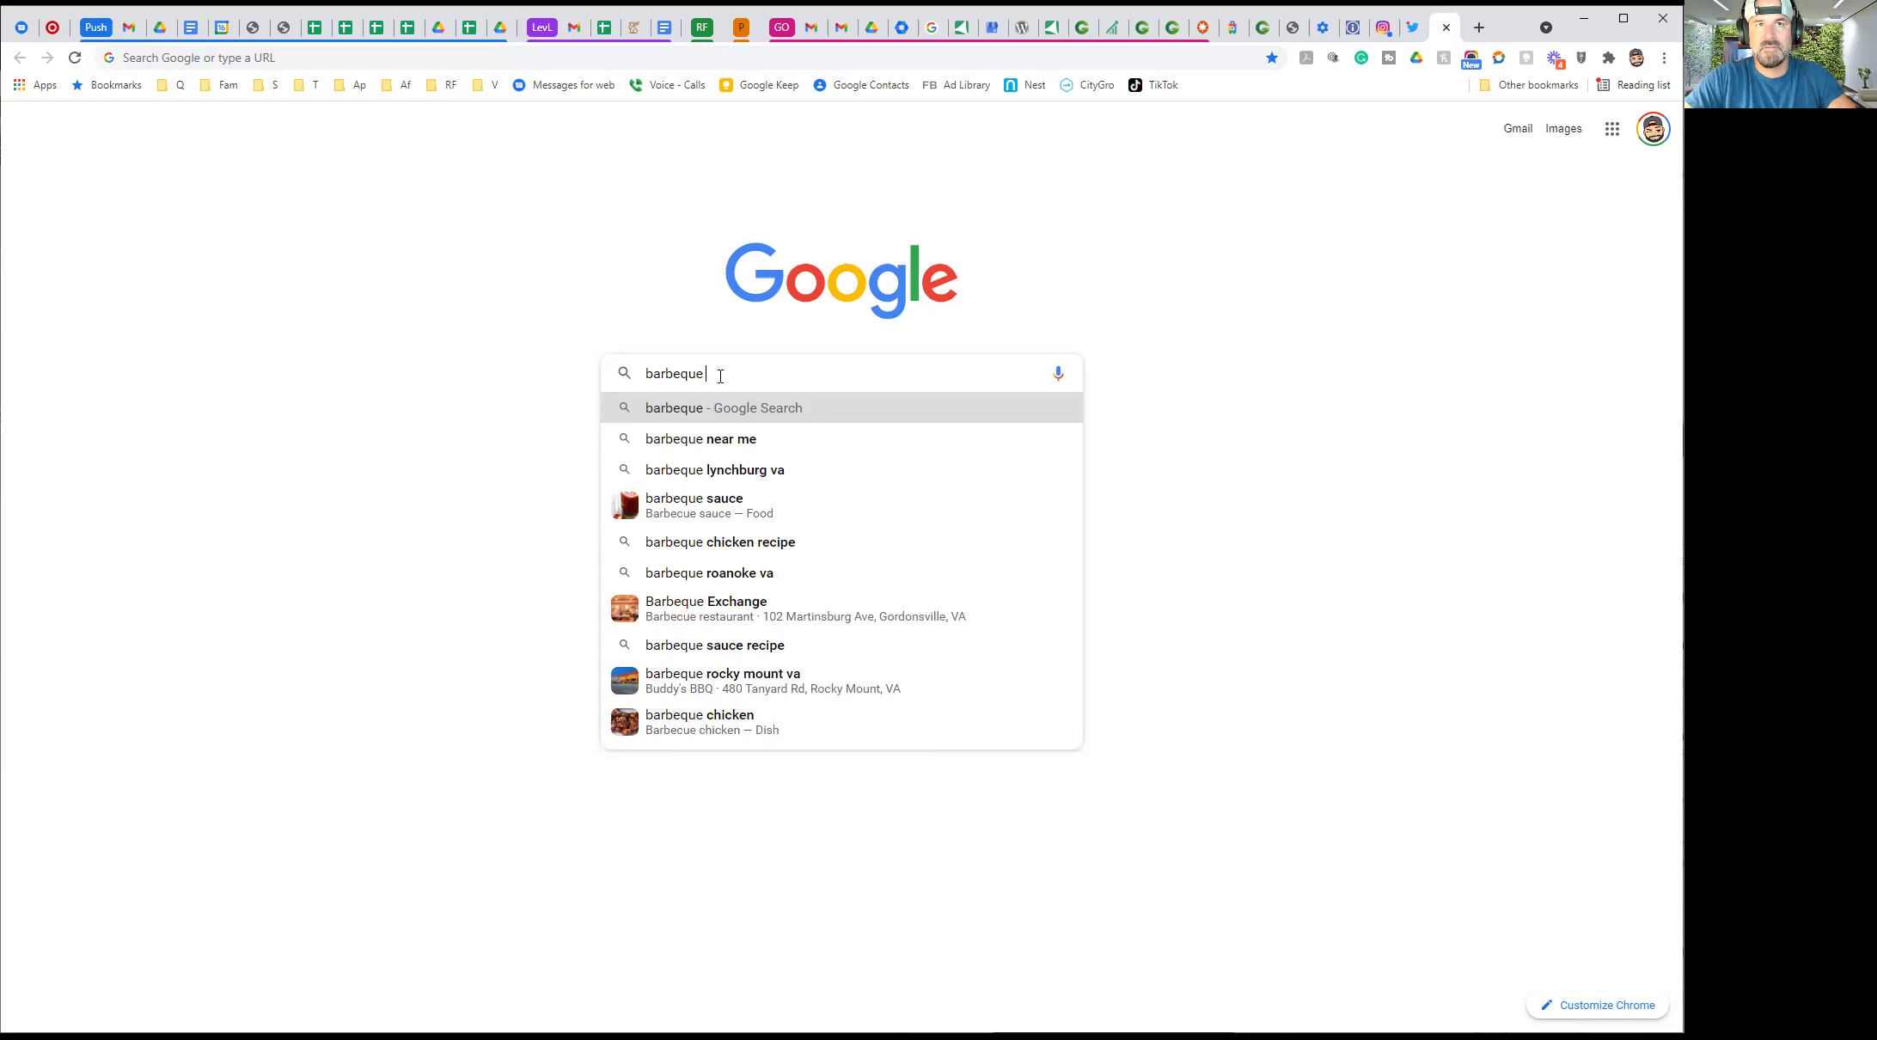
type("no")
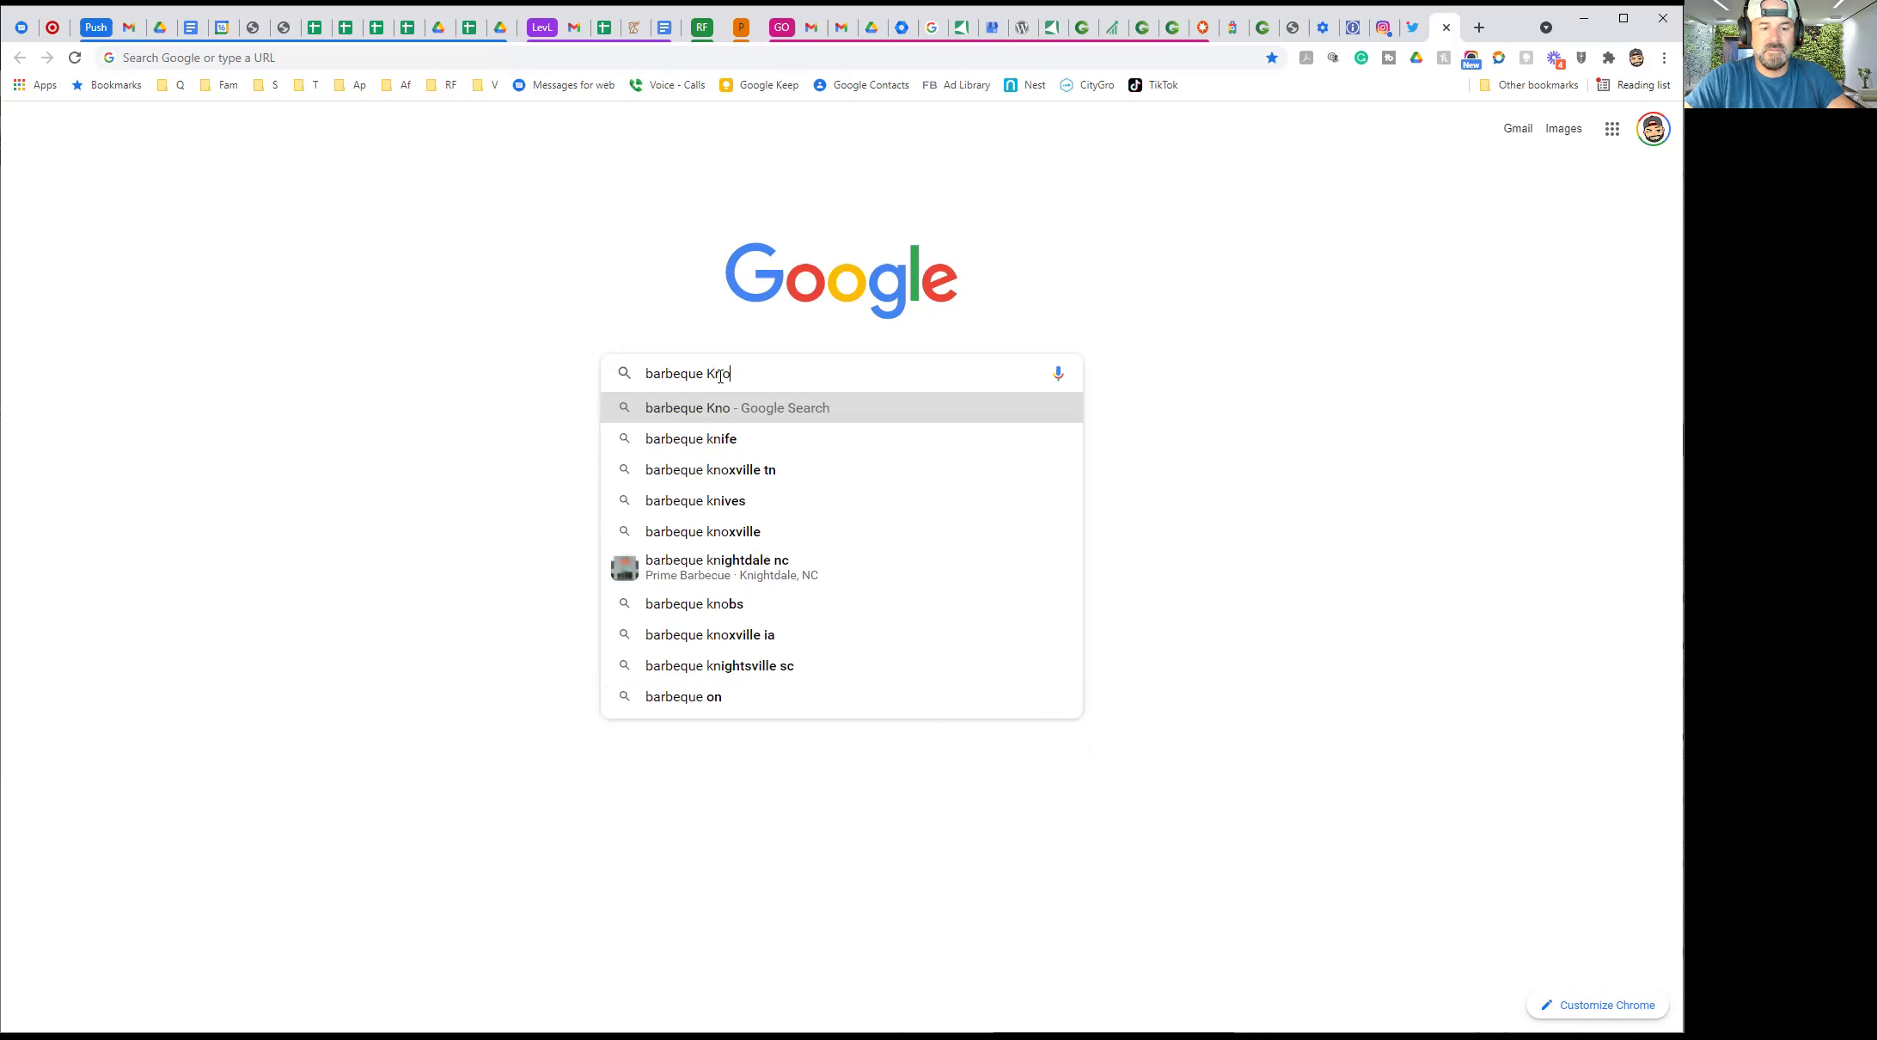
type("xville")
key("Return")
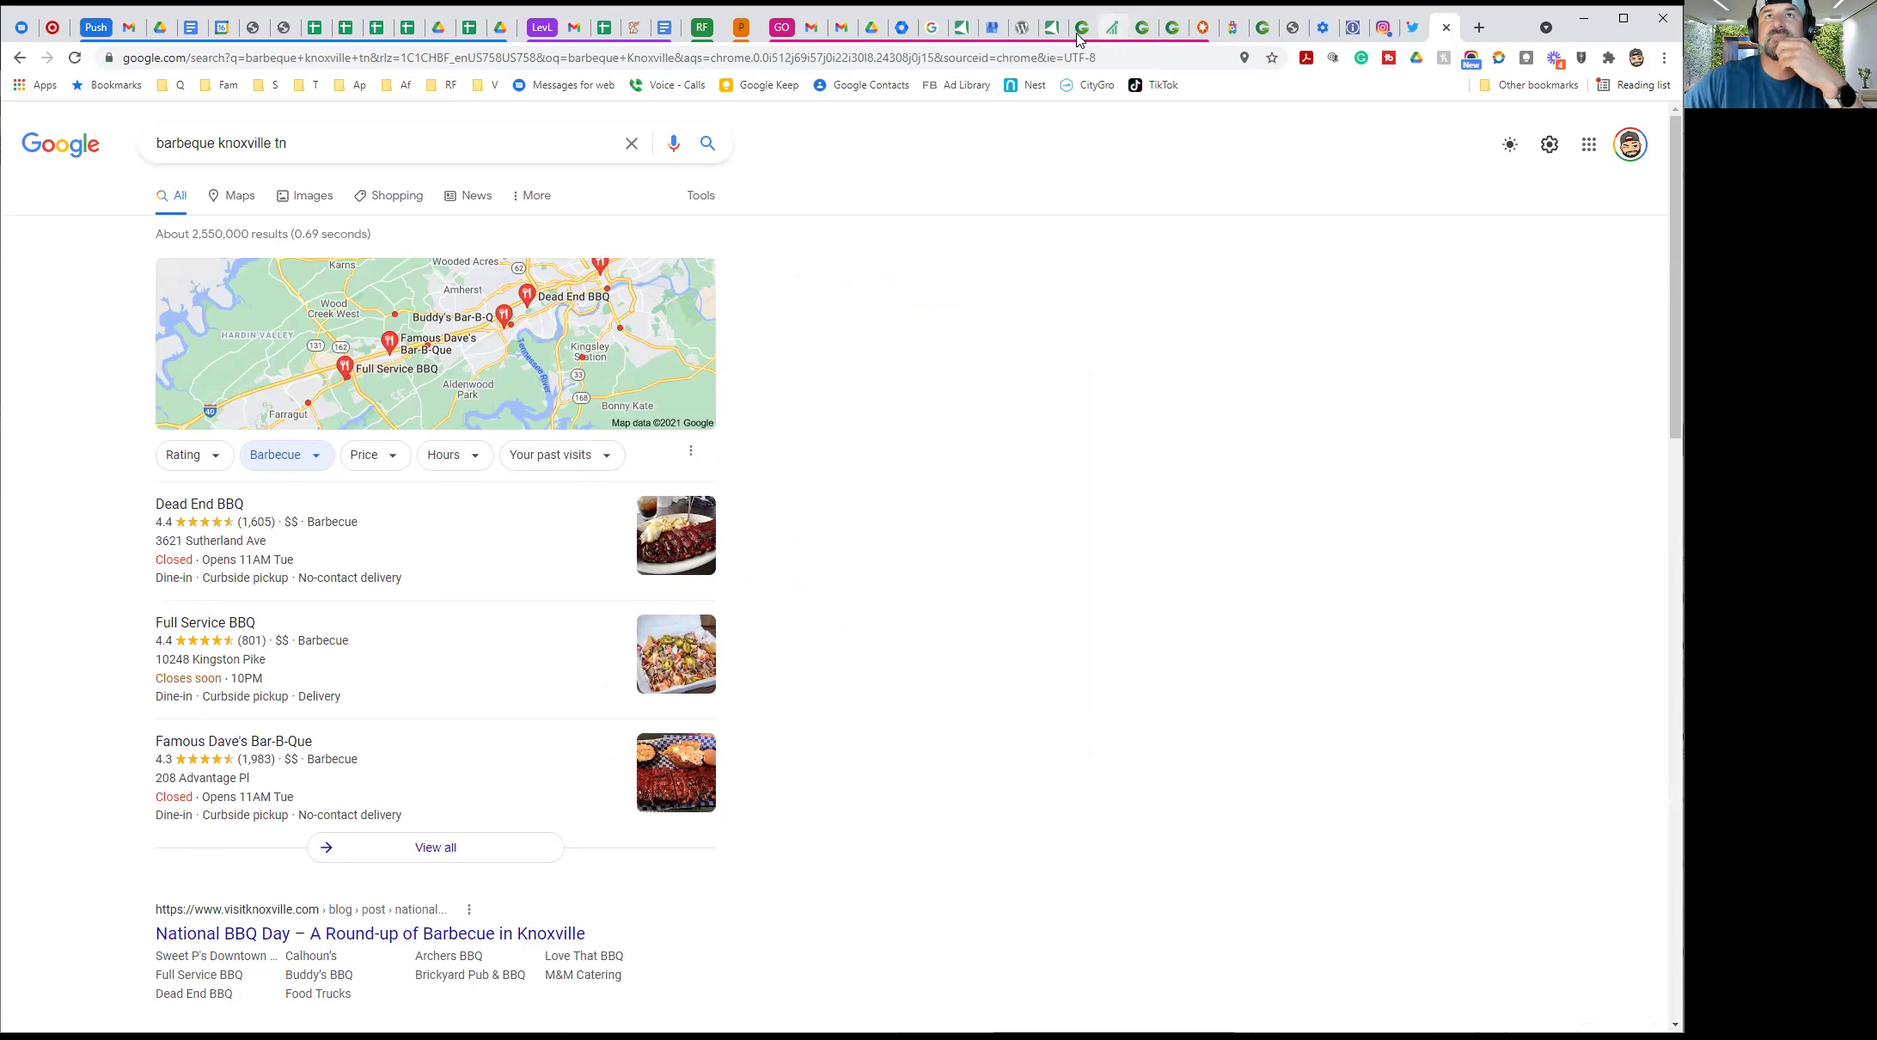
Switch to a different signed-in Google account from the account avatar
left_click(991, 33)
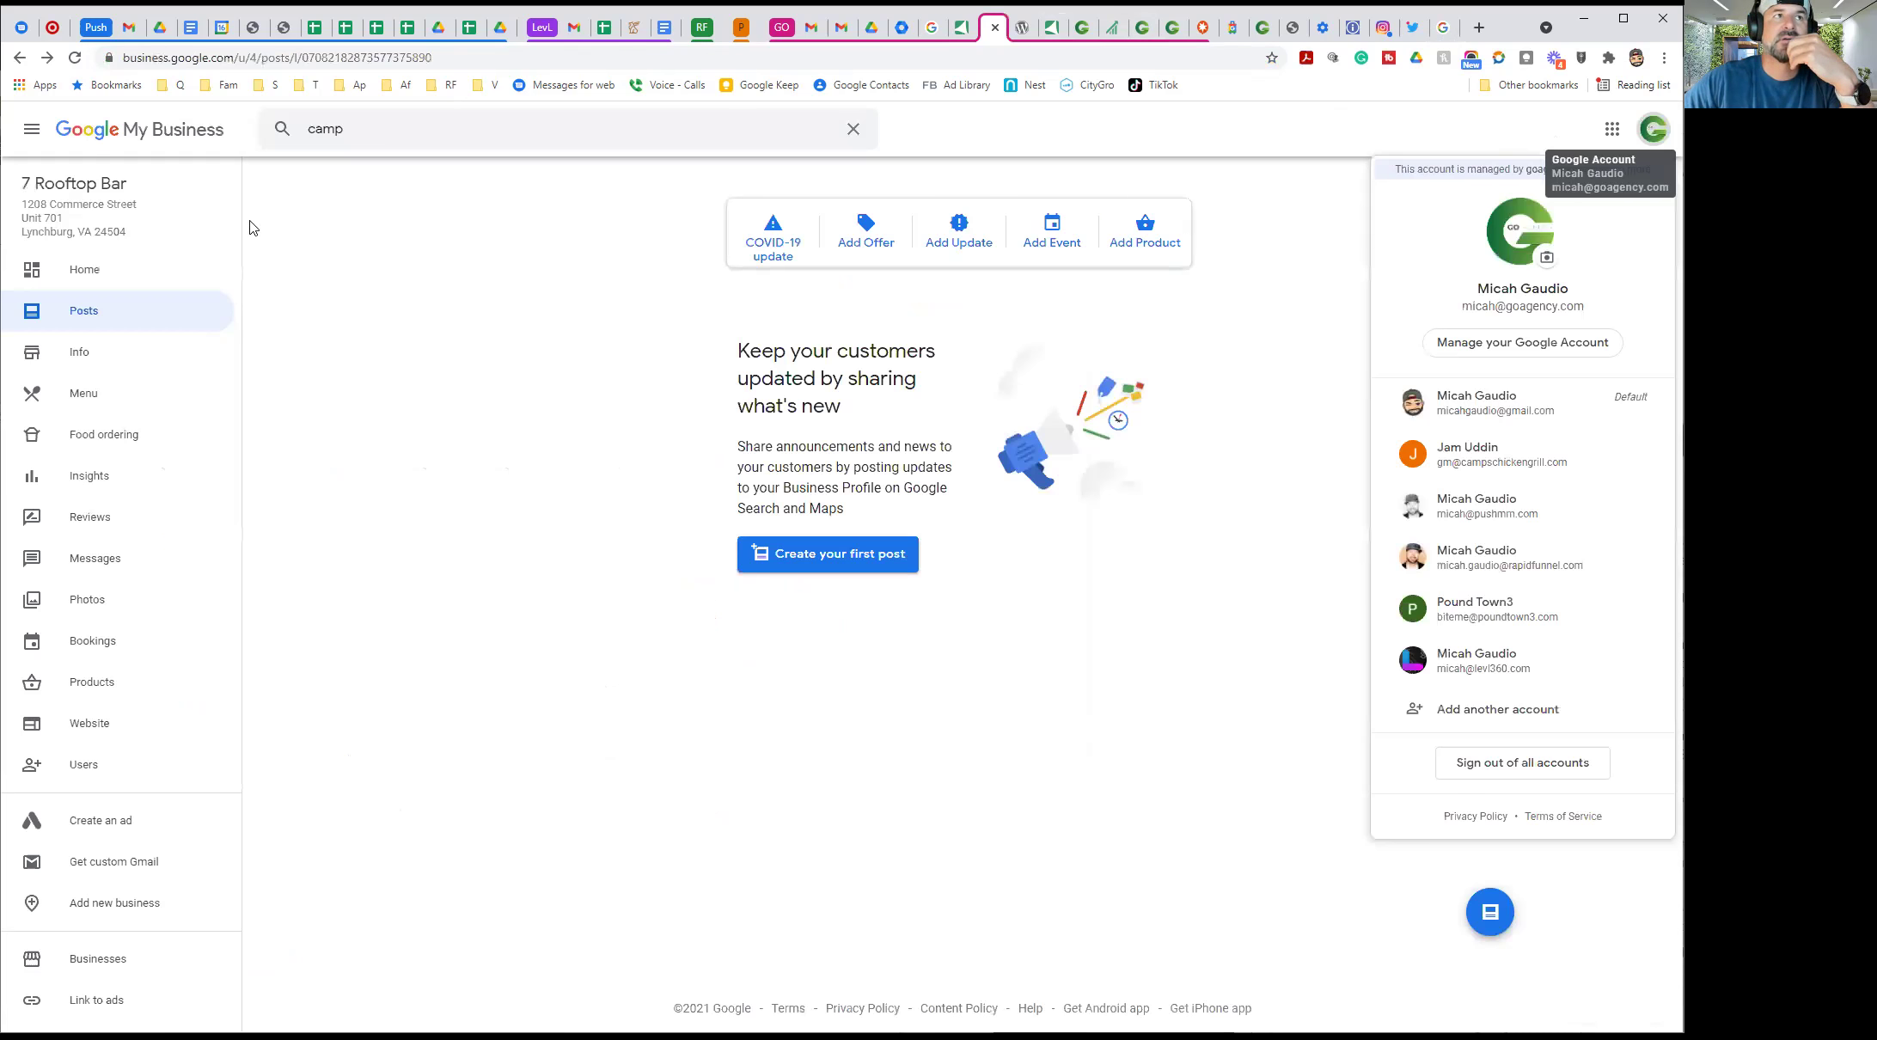
left_click(1649, 136)
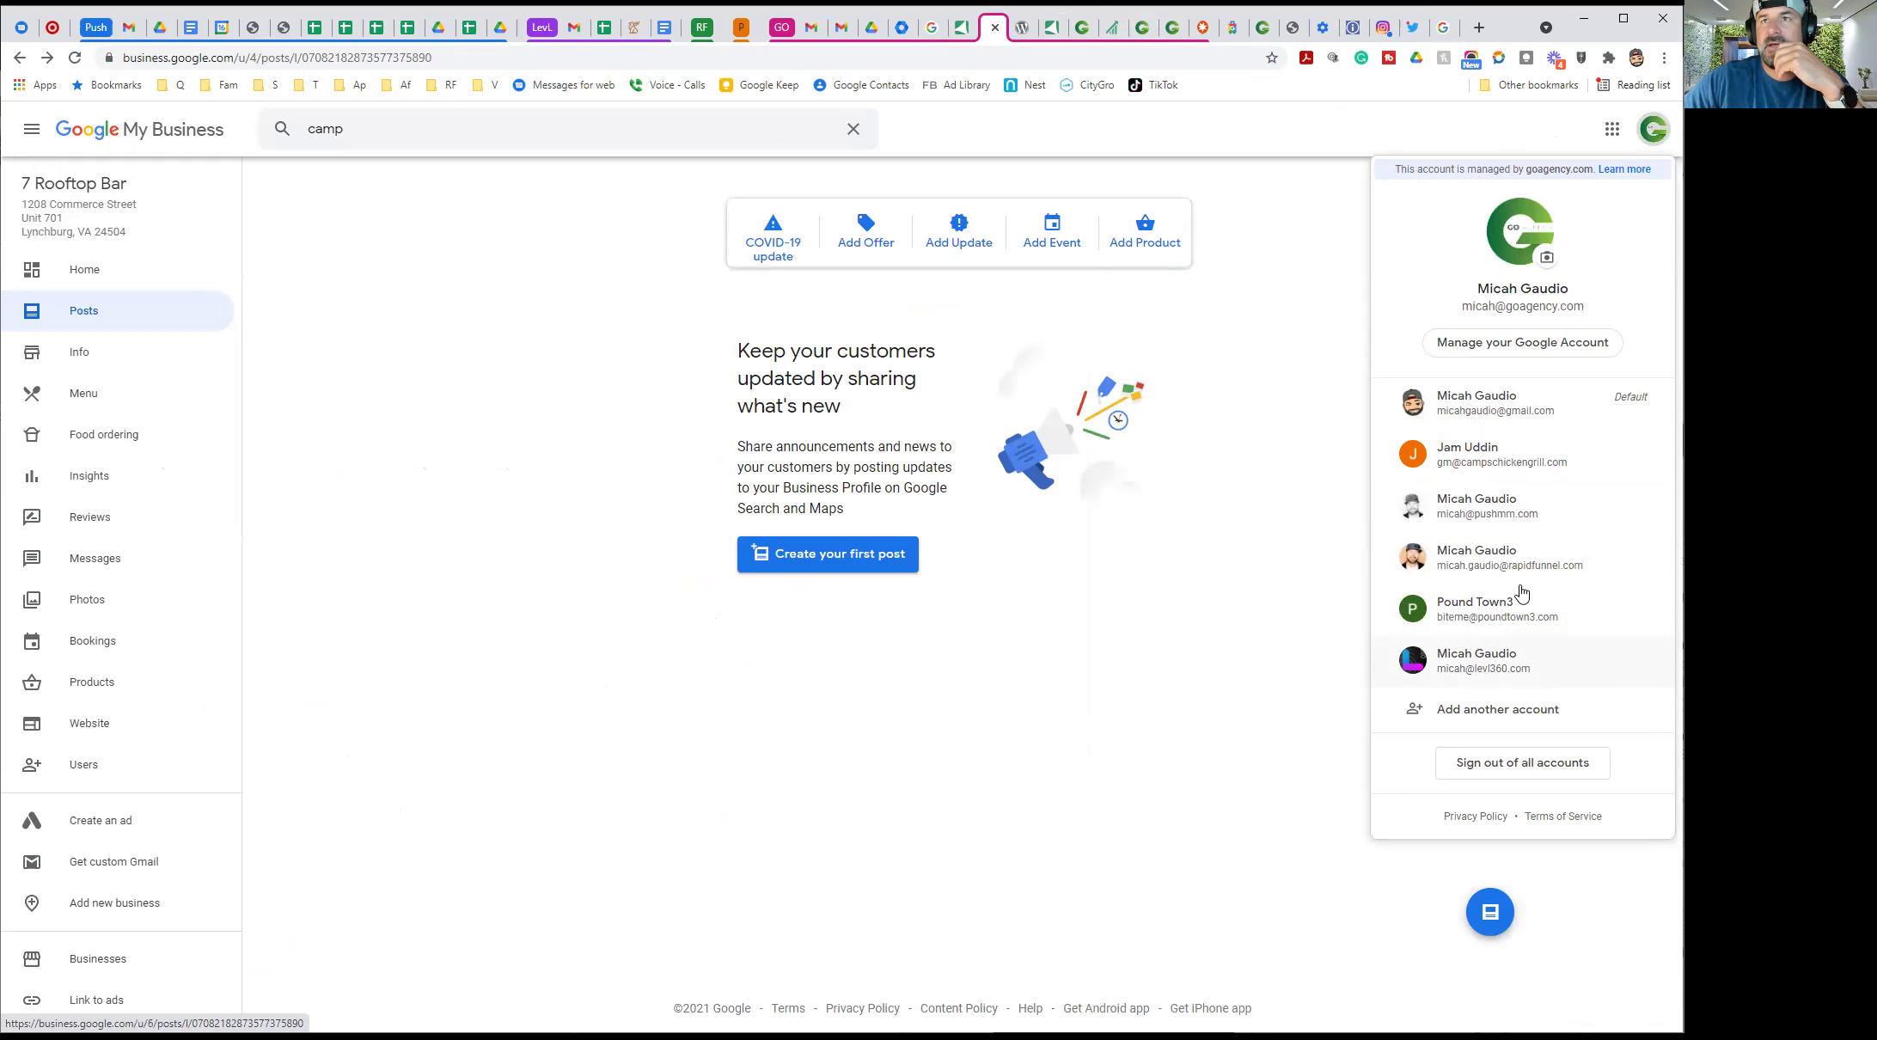
left_click(1487, 513)
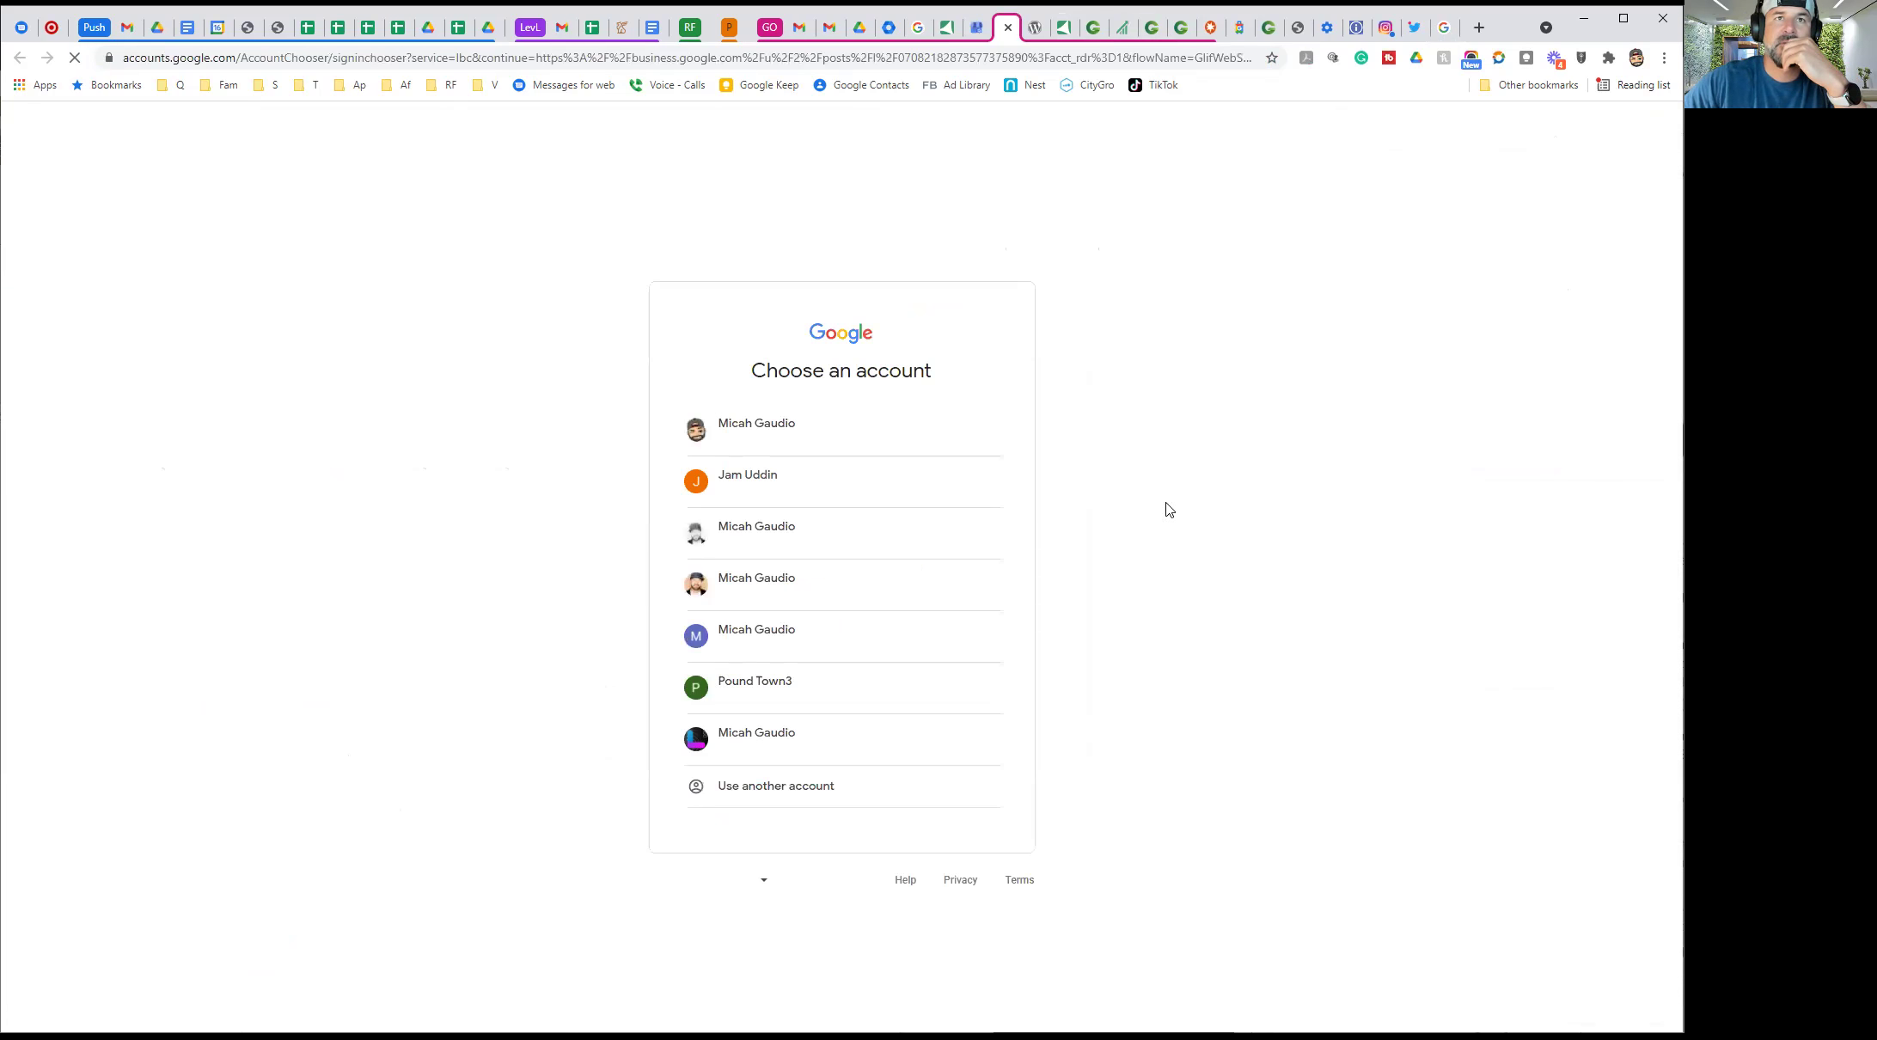
left_click(814, 542)
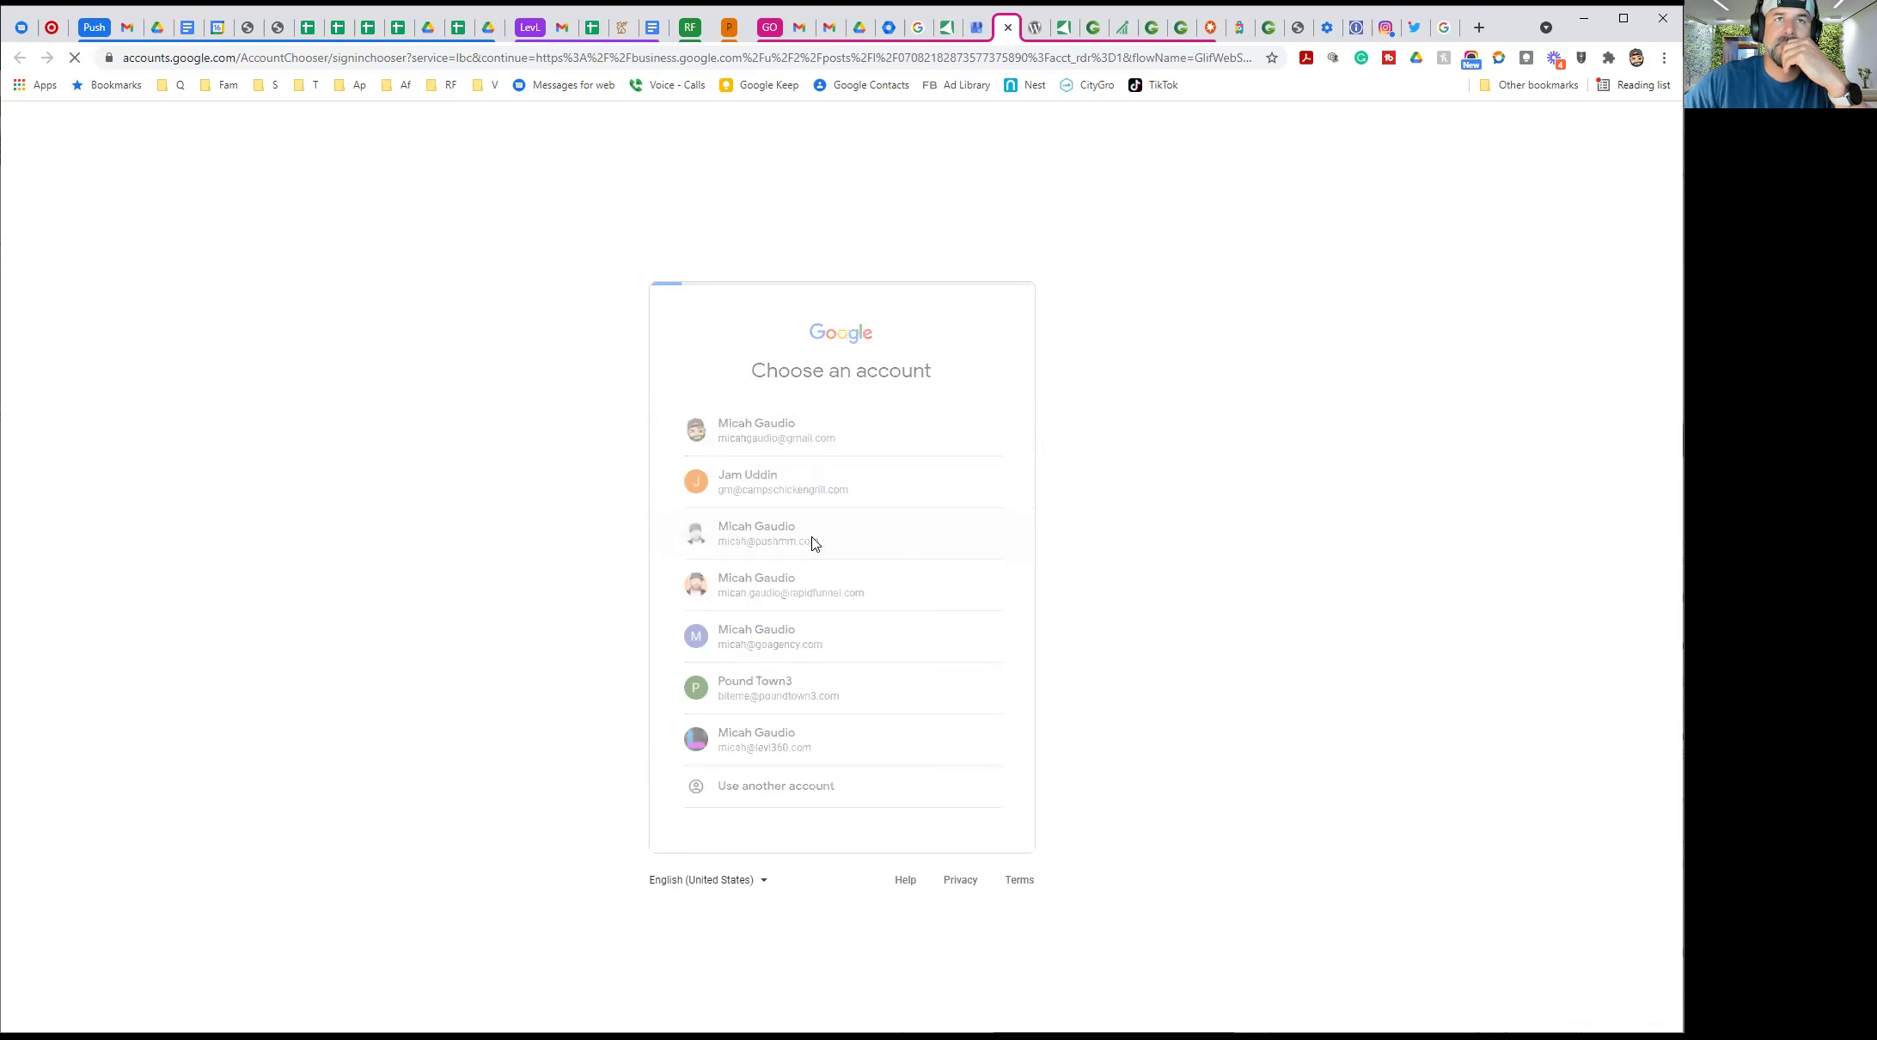
left_click(834, 541)
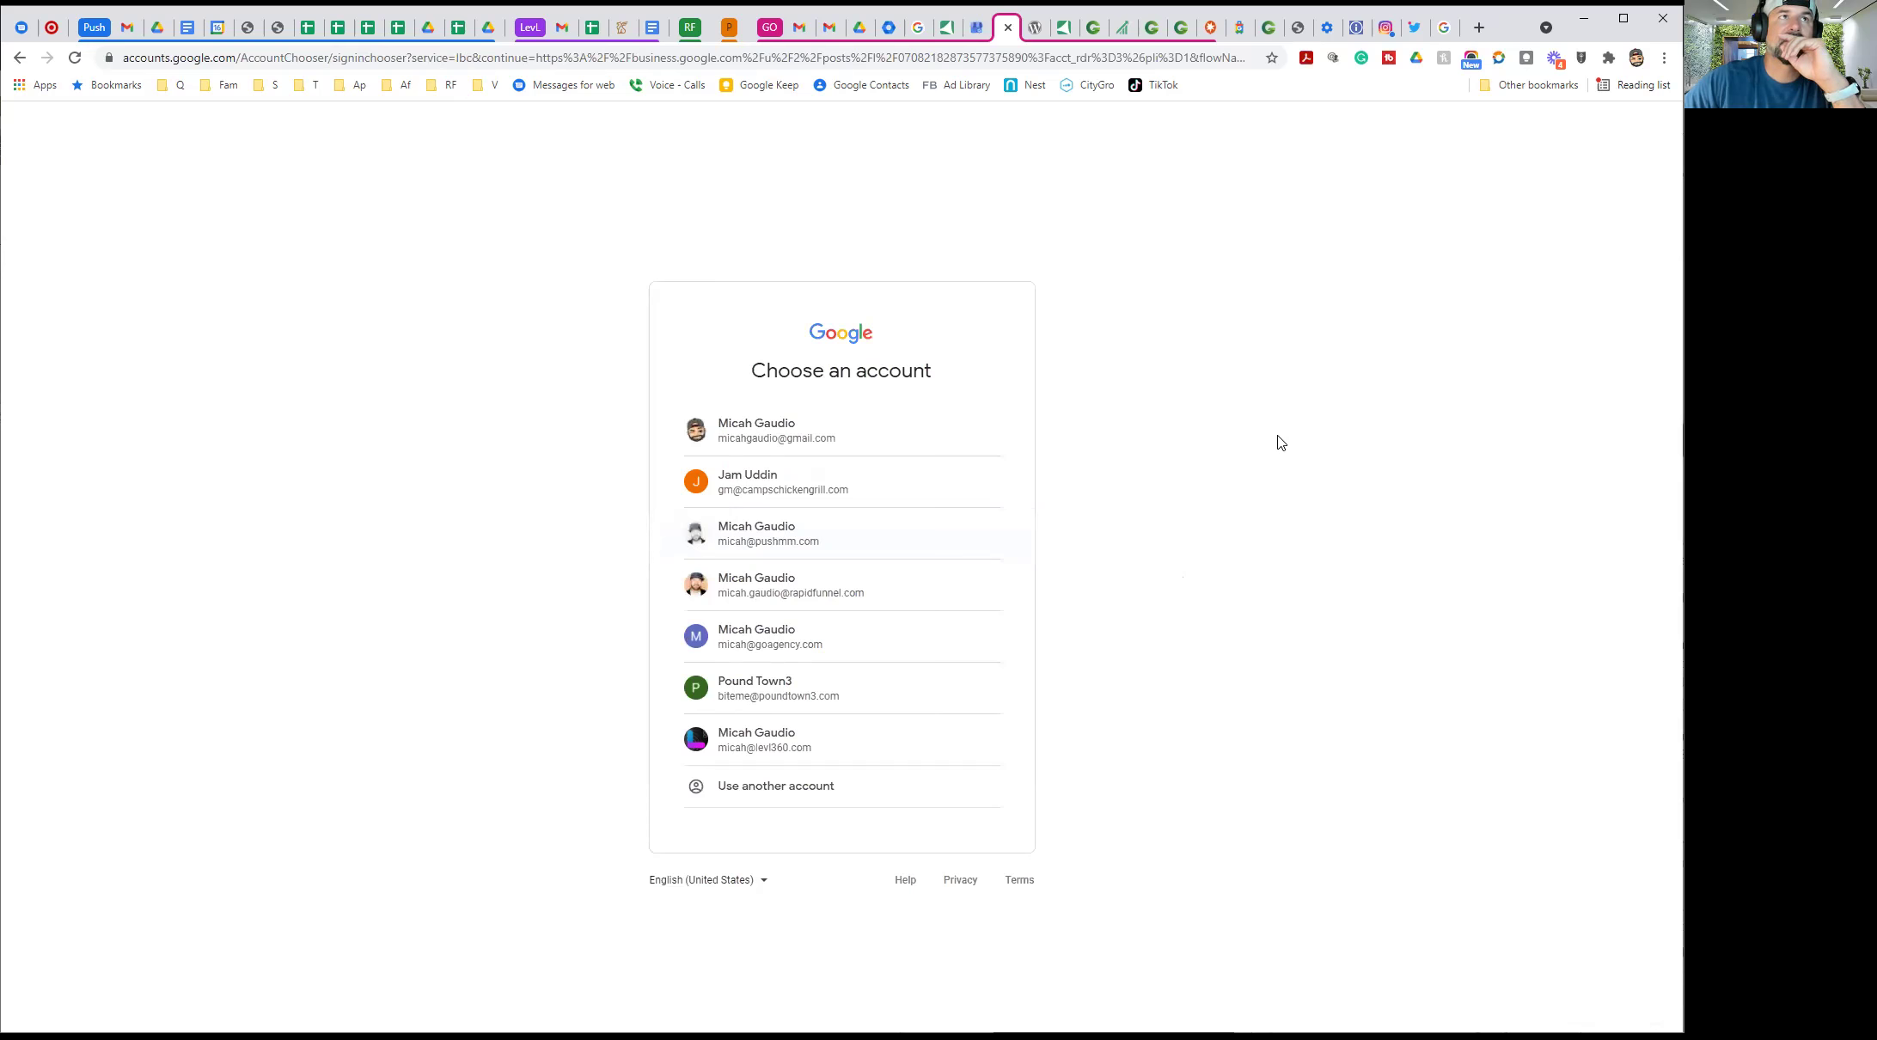
Search 'google my business', open the Business Profile page and sign in to the businesses list
left_click(275, 58)
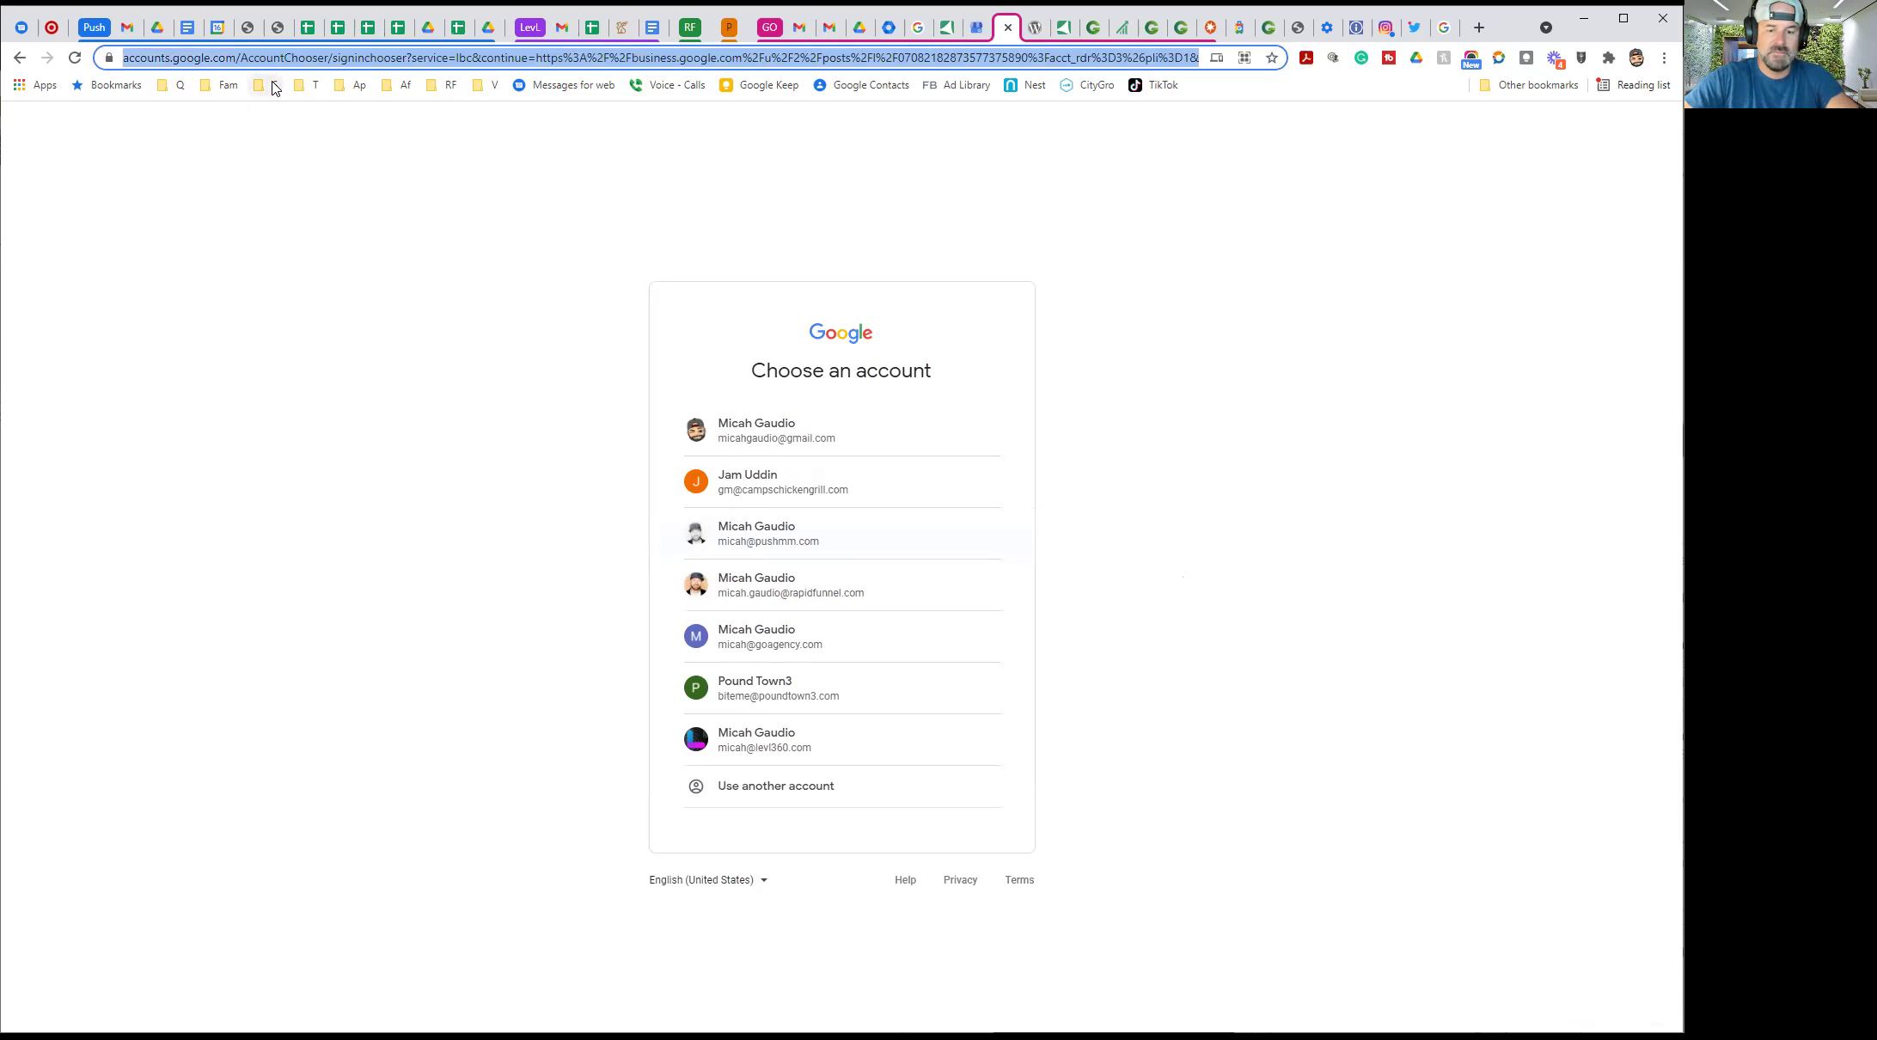
type("googl")
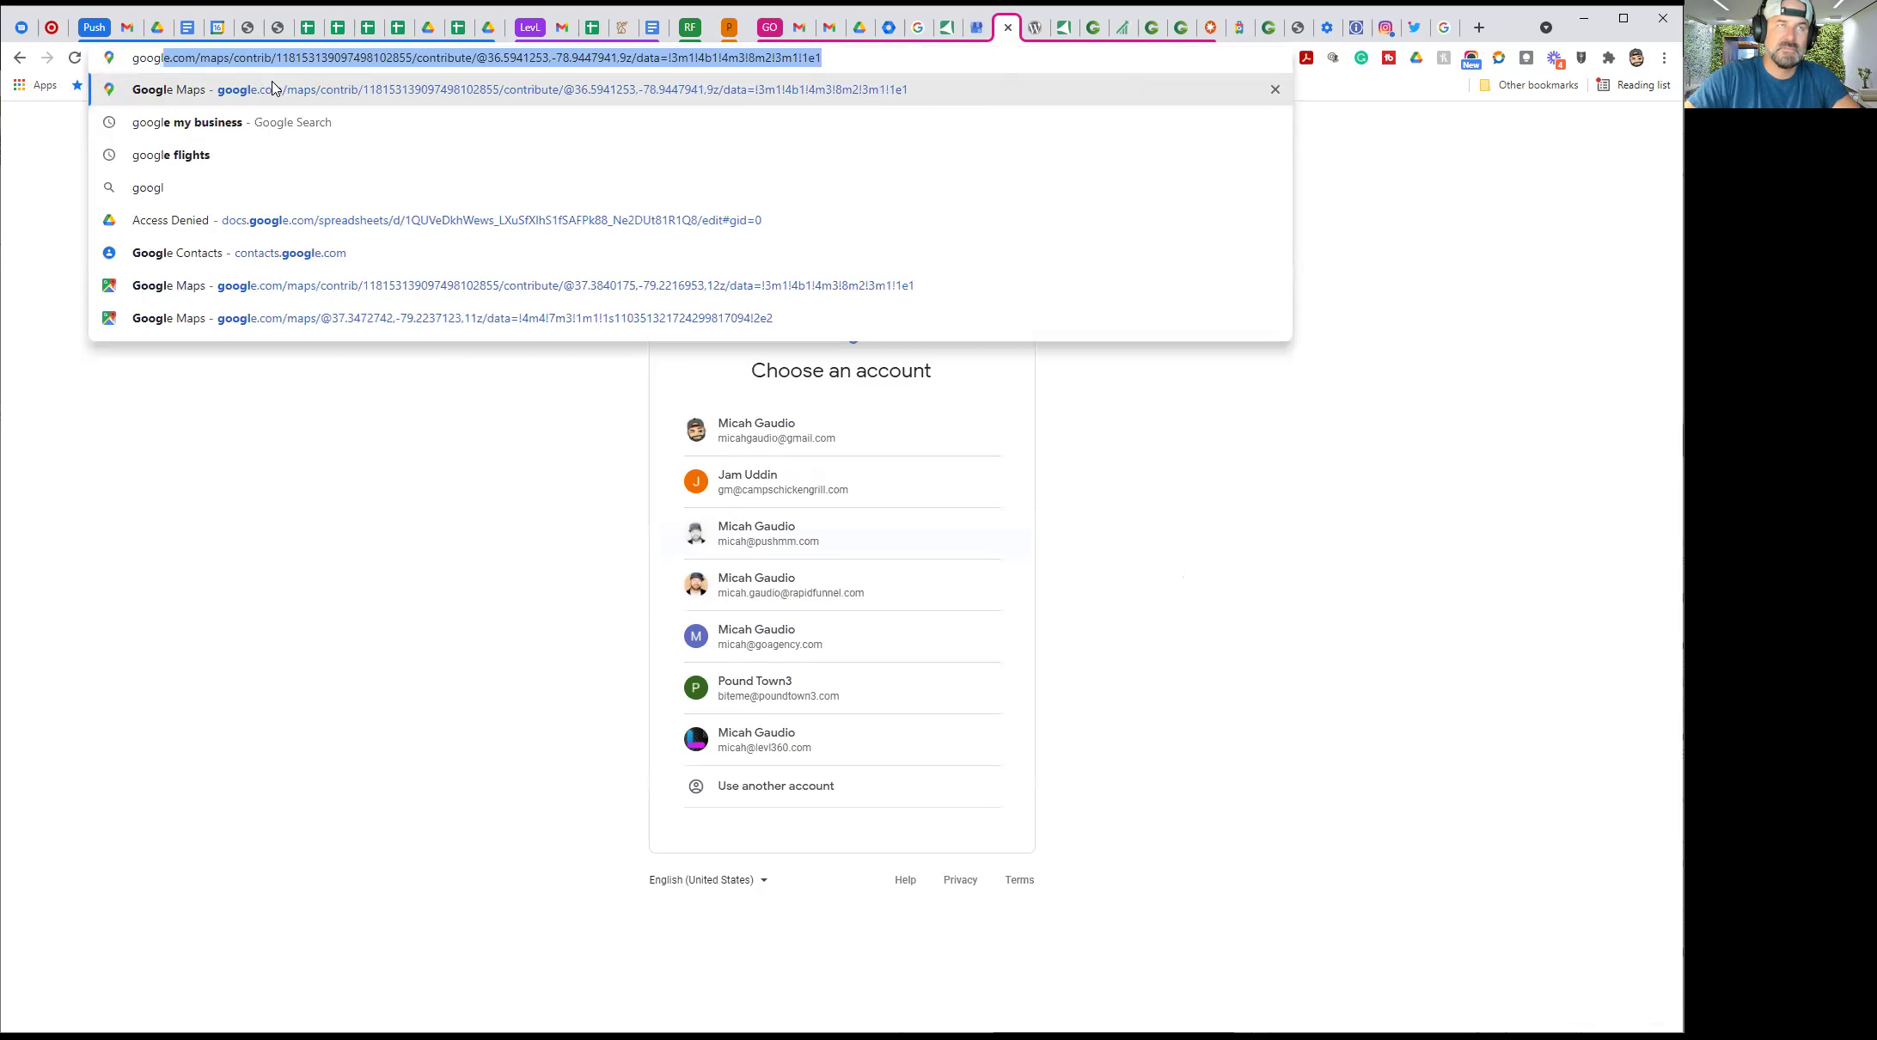
type("e my")
left_click(274, 88)
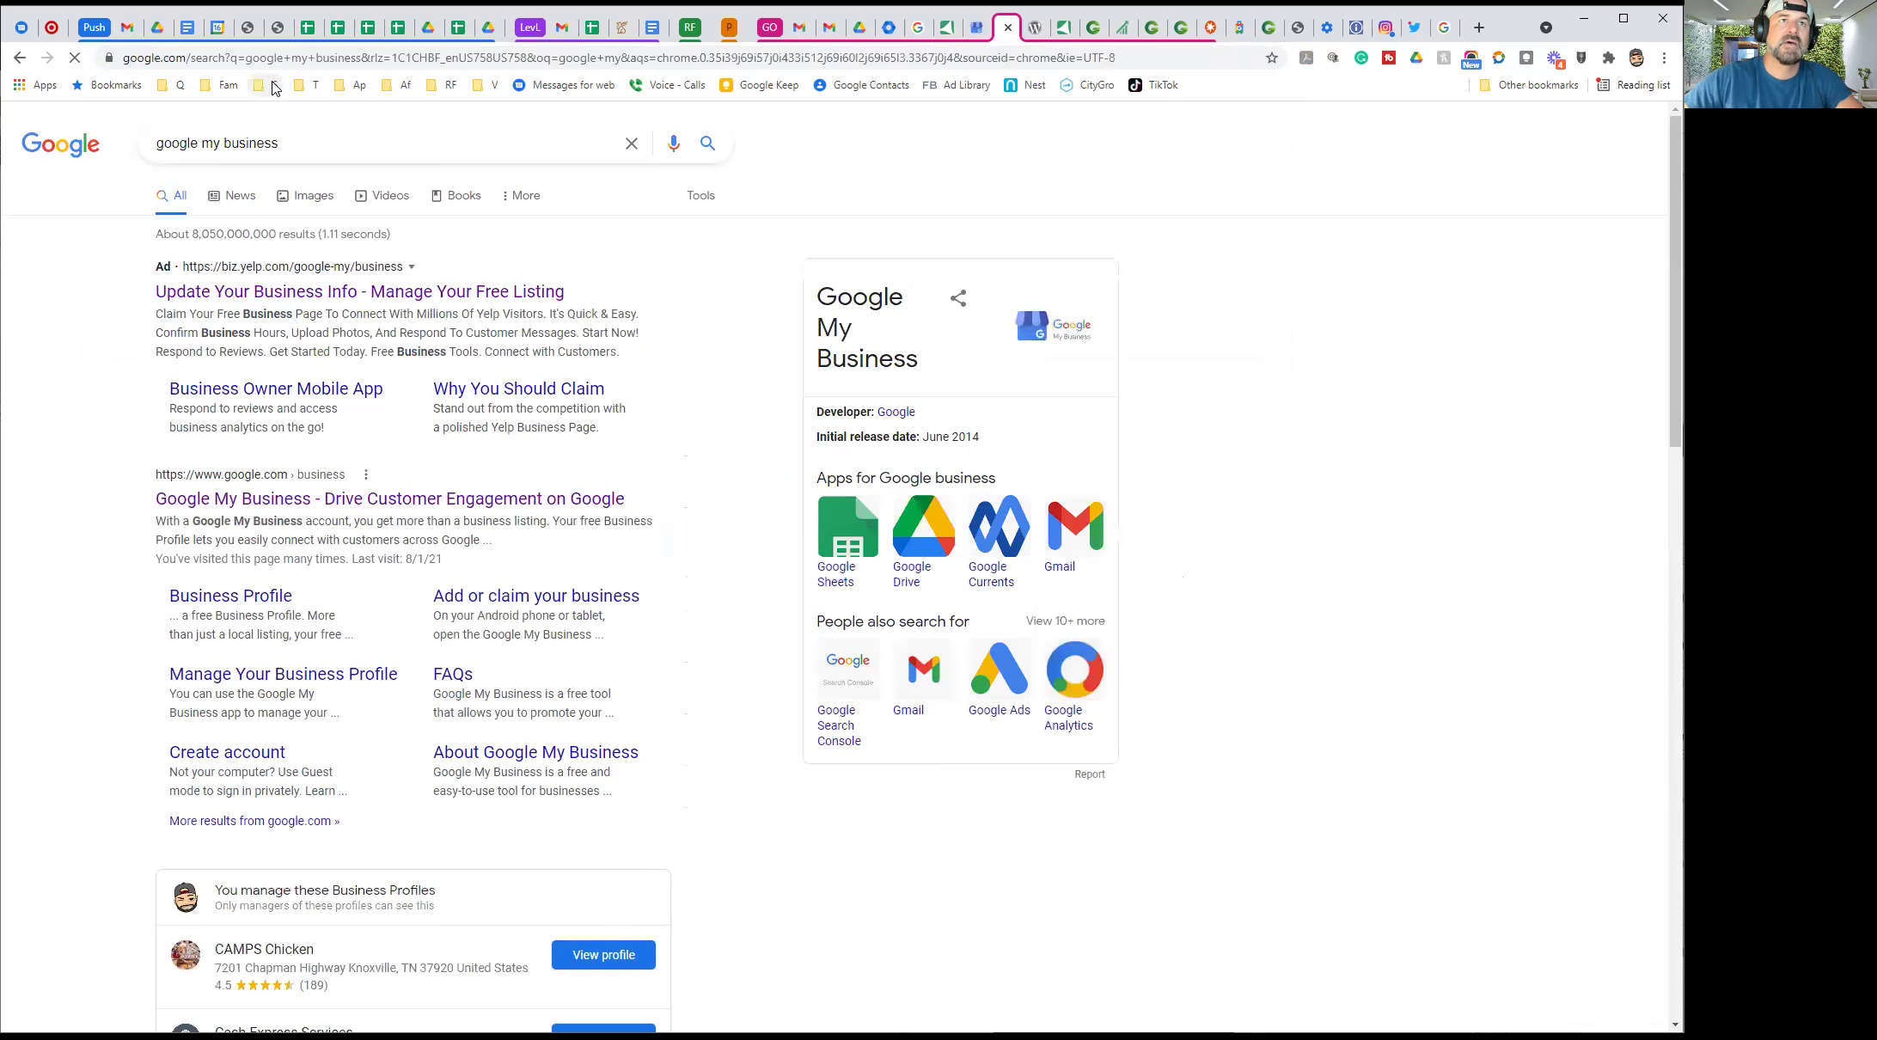
left_click(260, 499)
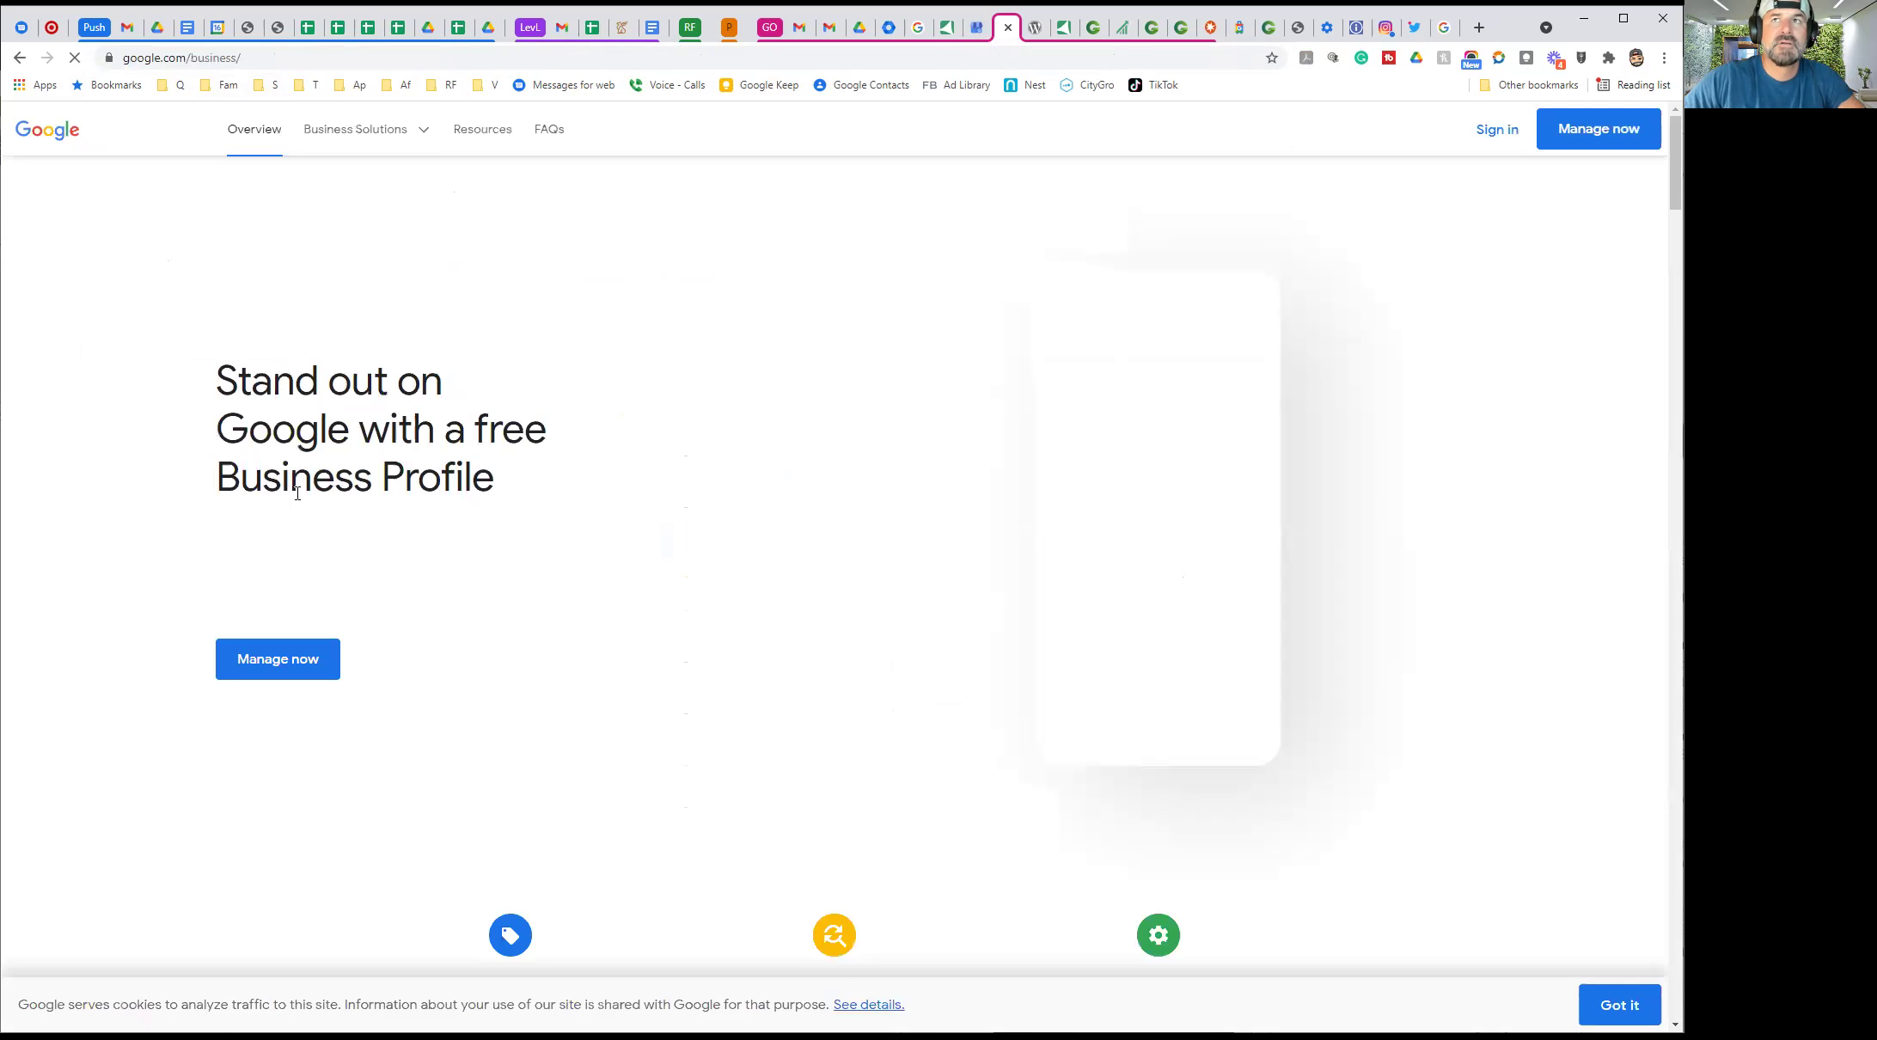
left_click(1490, 129)
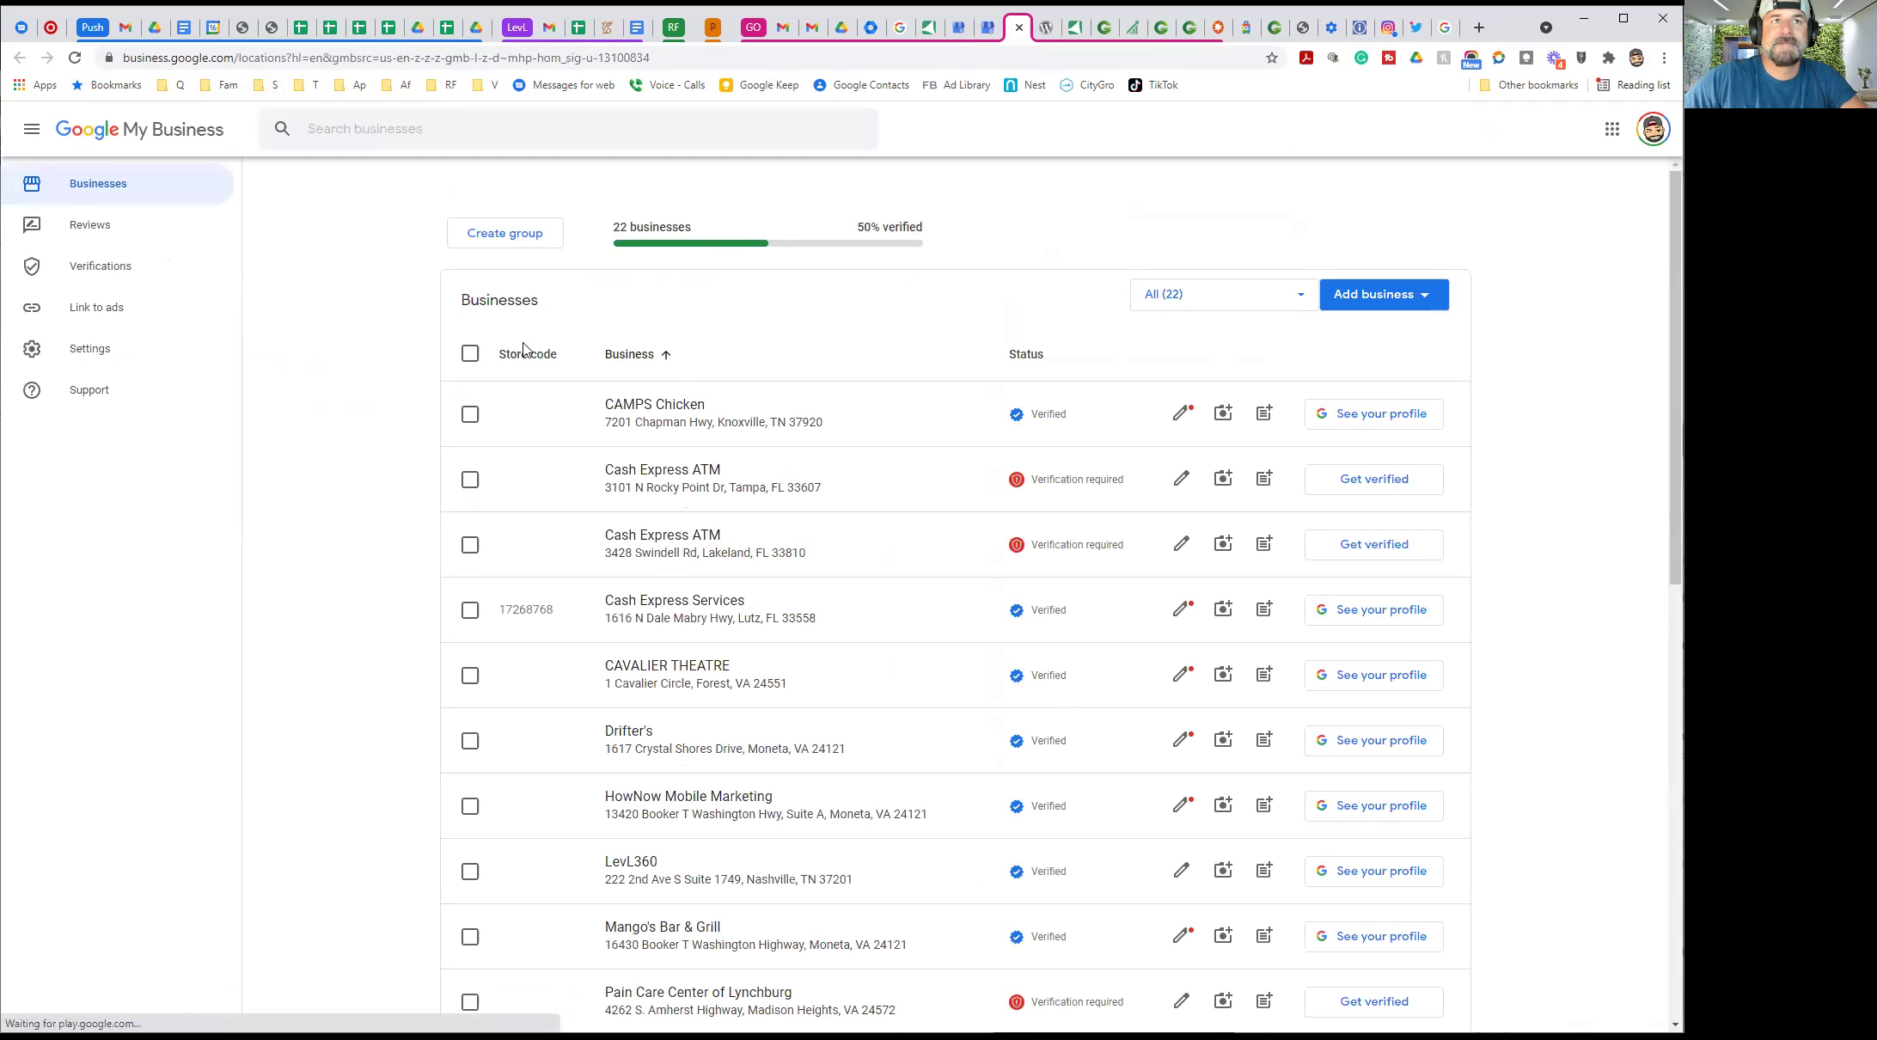
Open the CAMPS Chicken dashboard and scroll through its posts
left_click(658, 412)
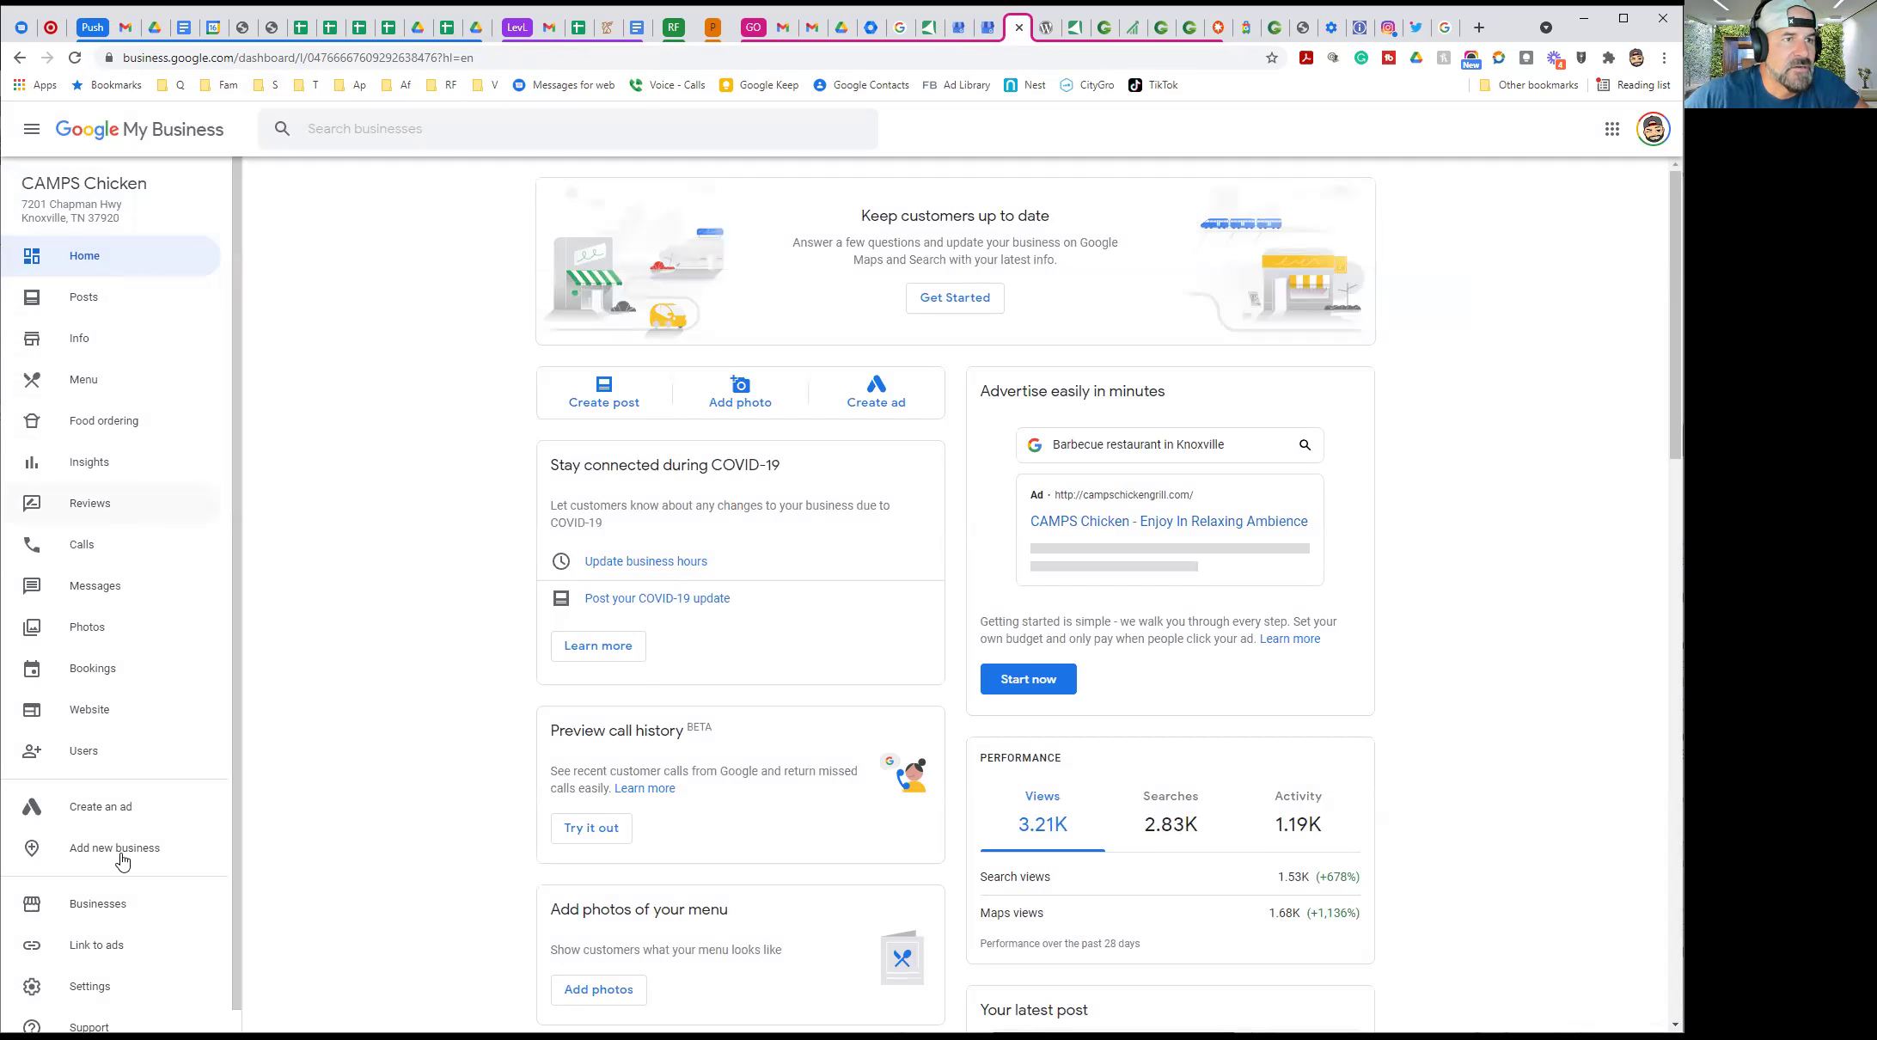
scroll(122, 862, "down", 1)
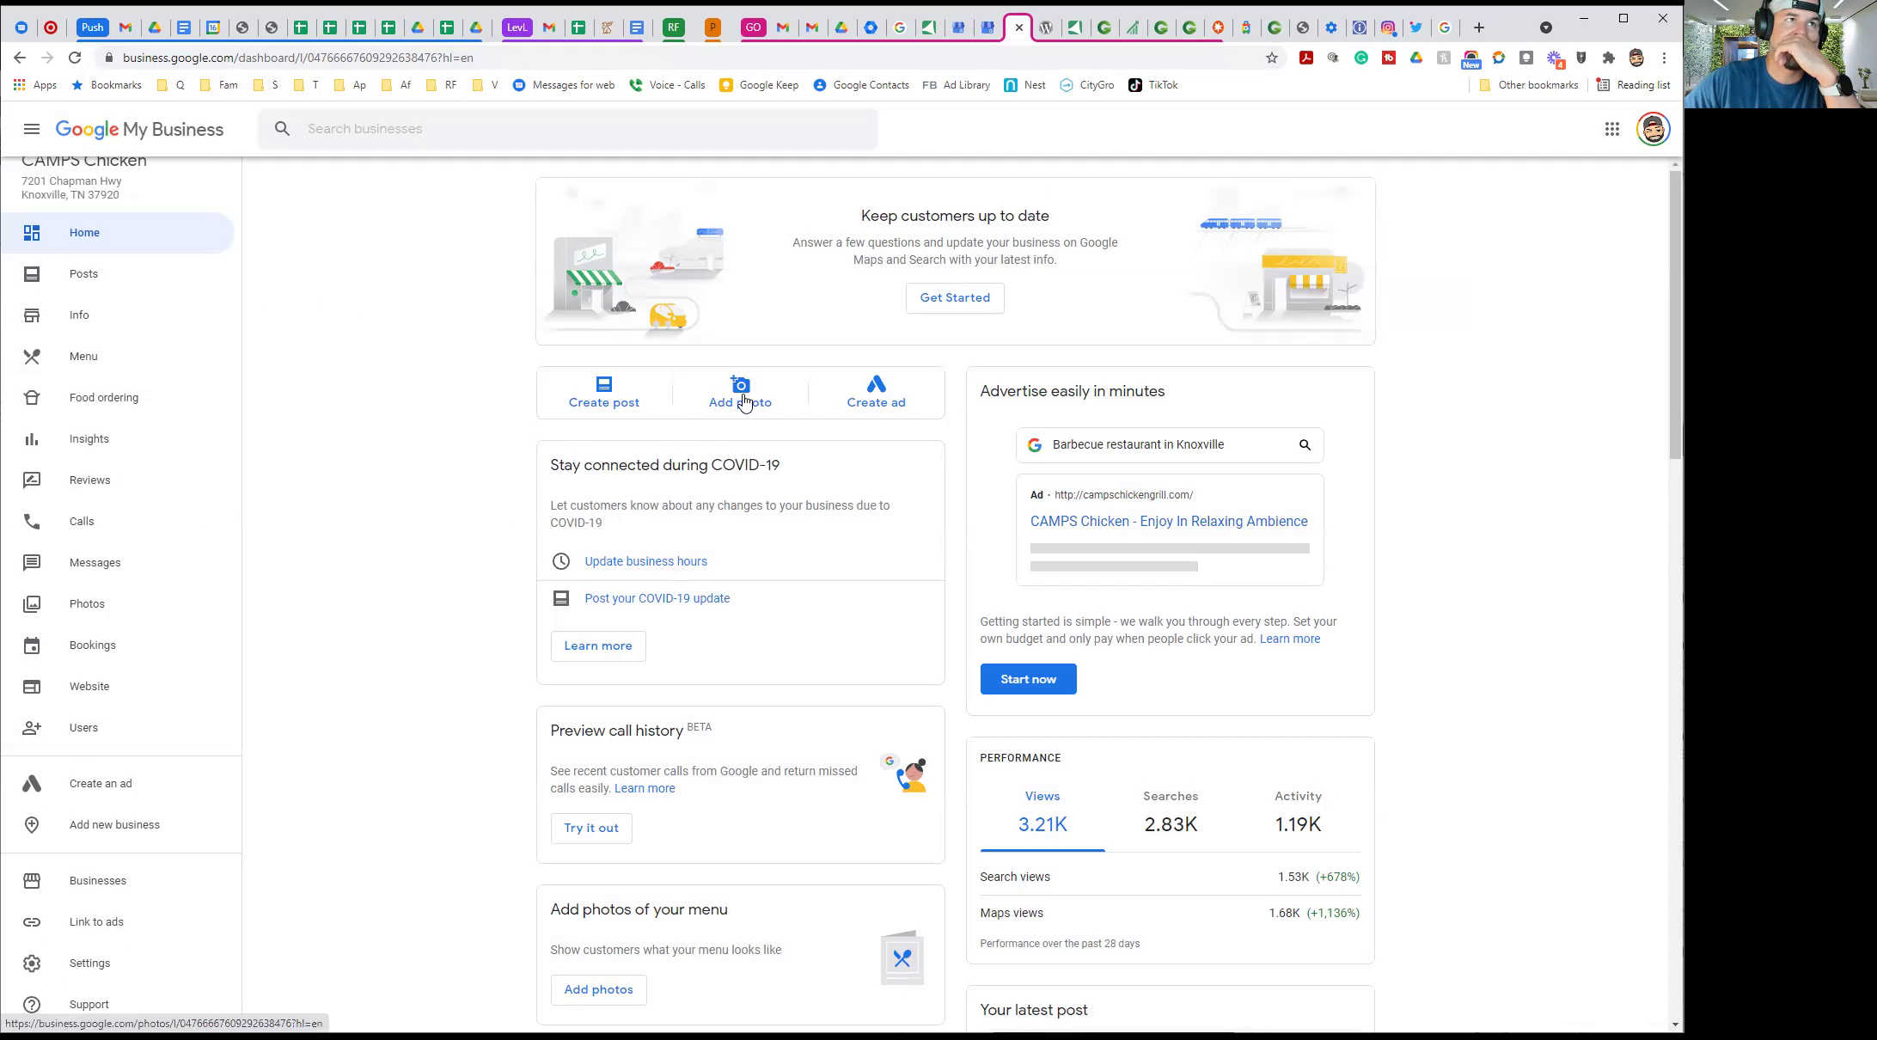
left_click(83, 275)
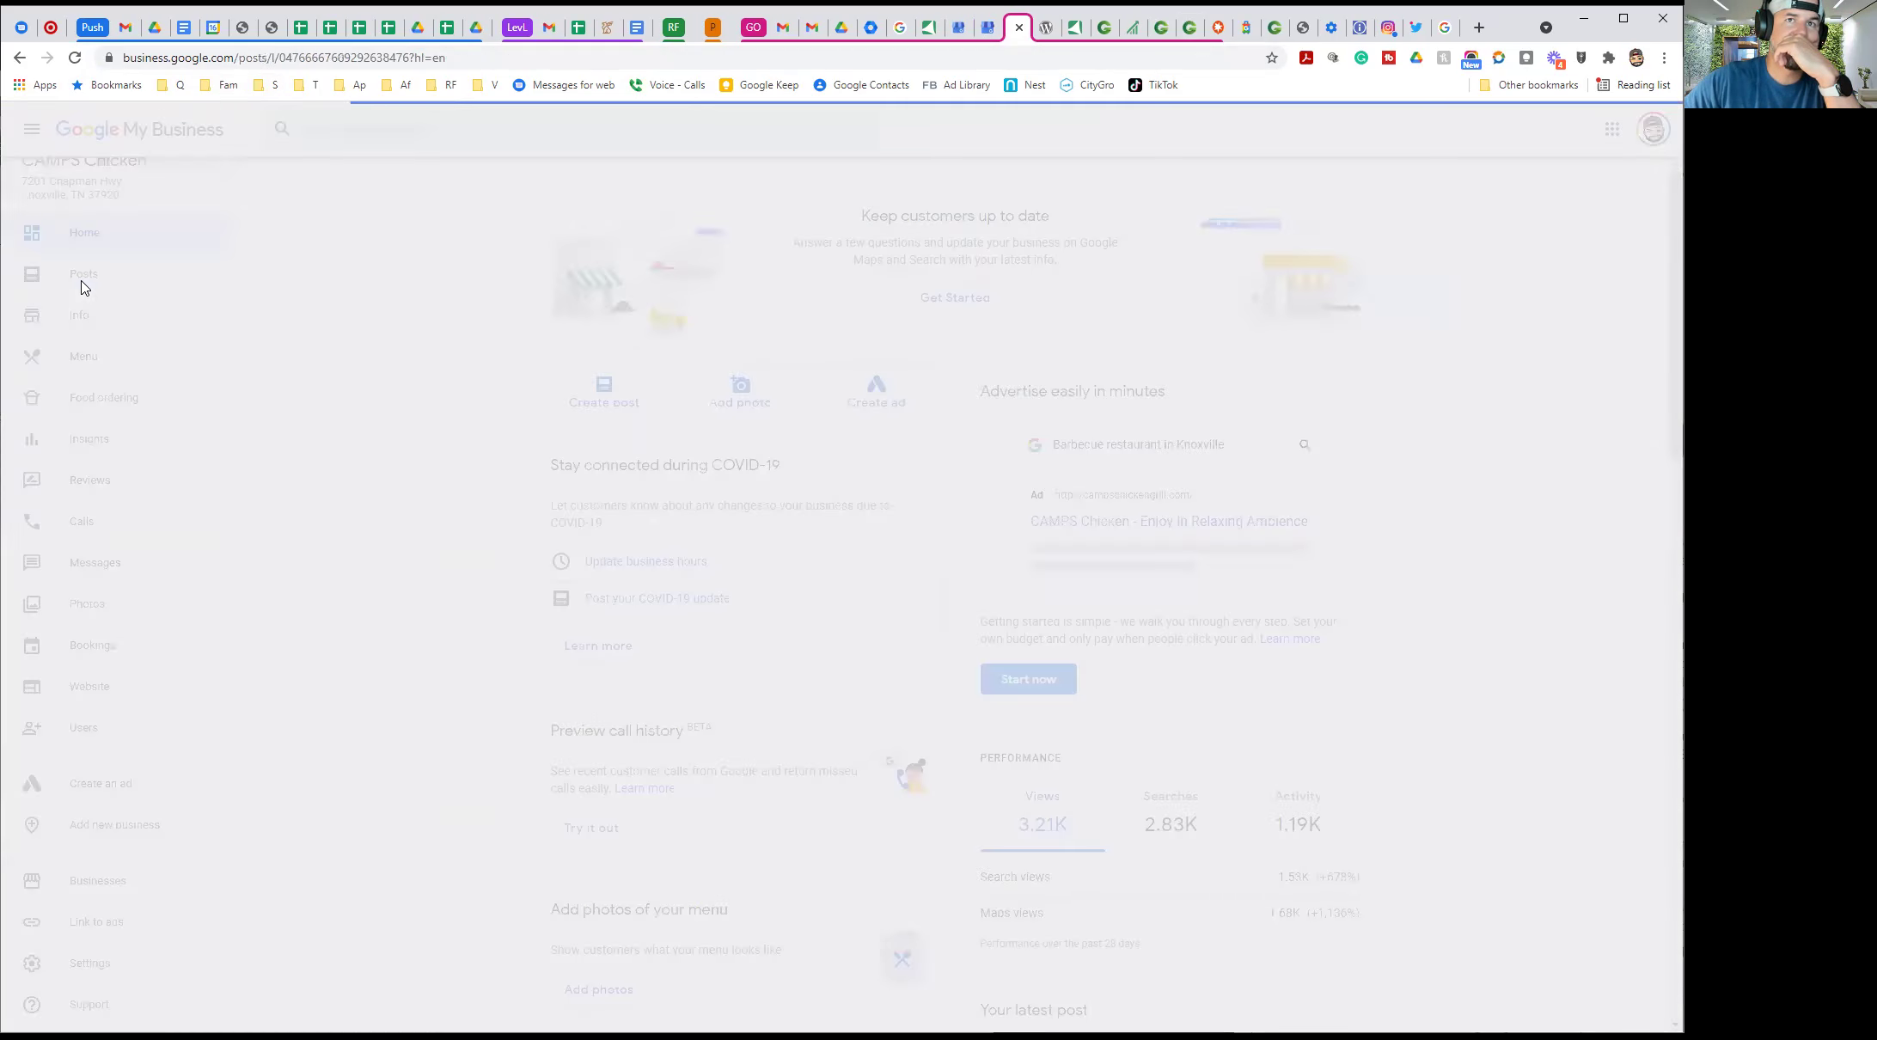
scroll(587, 540, "down", 4)
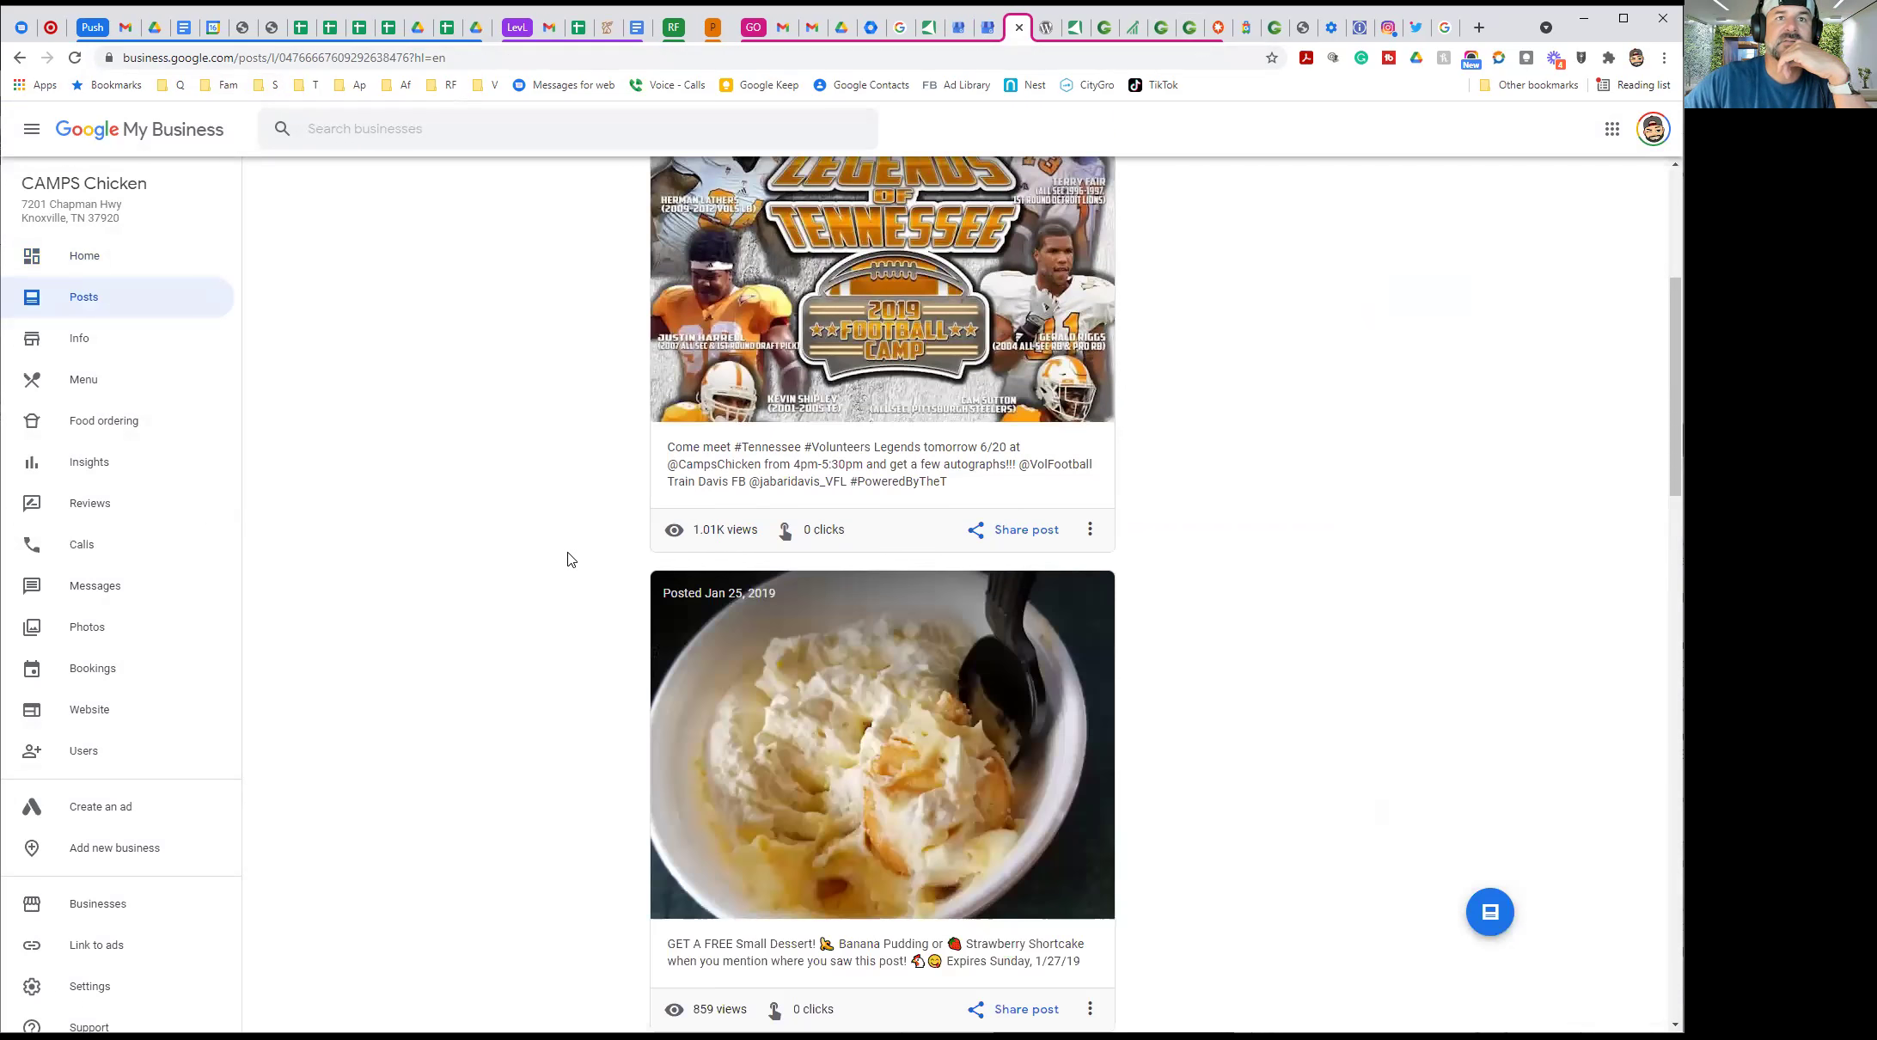
scroll(599, 562, "up", 4)
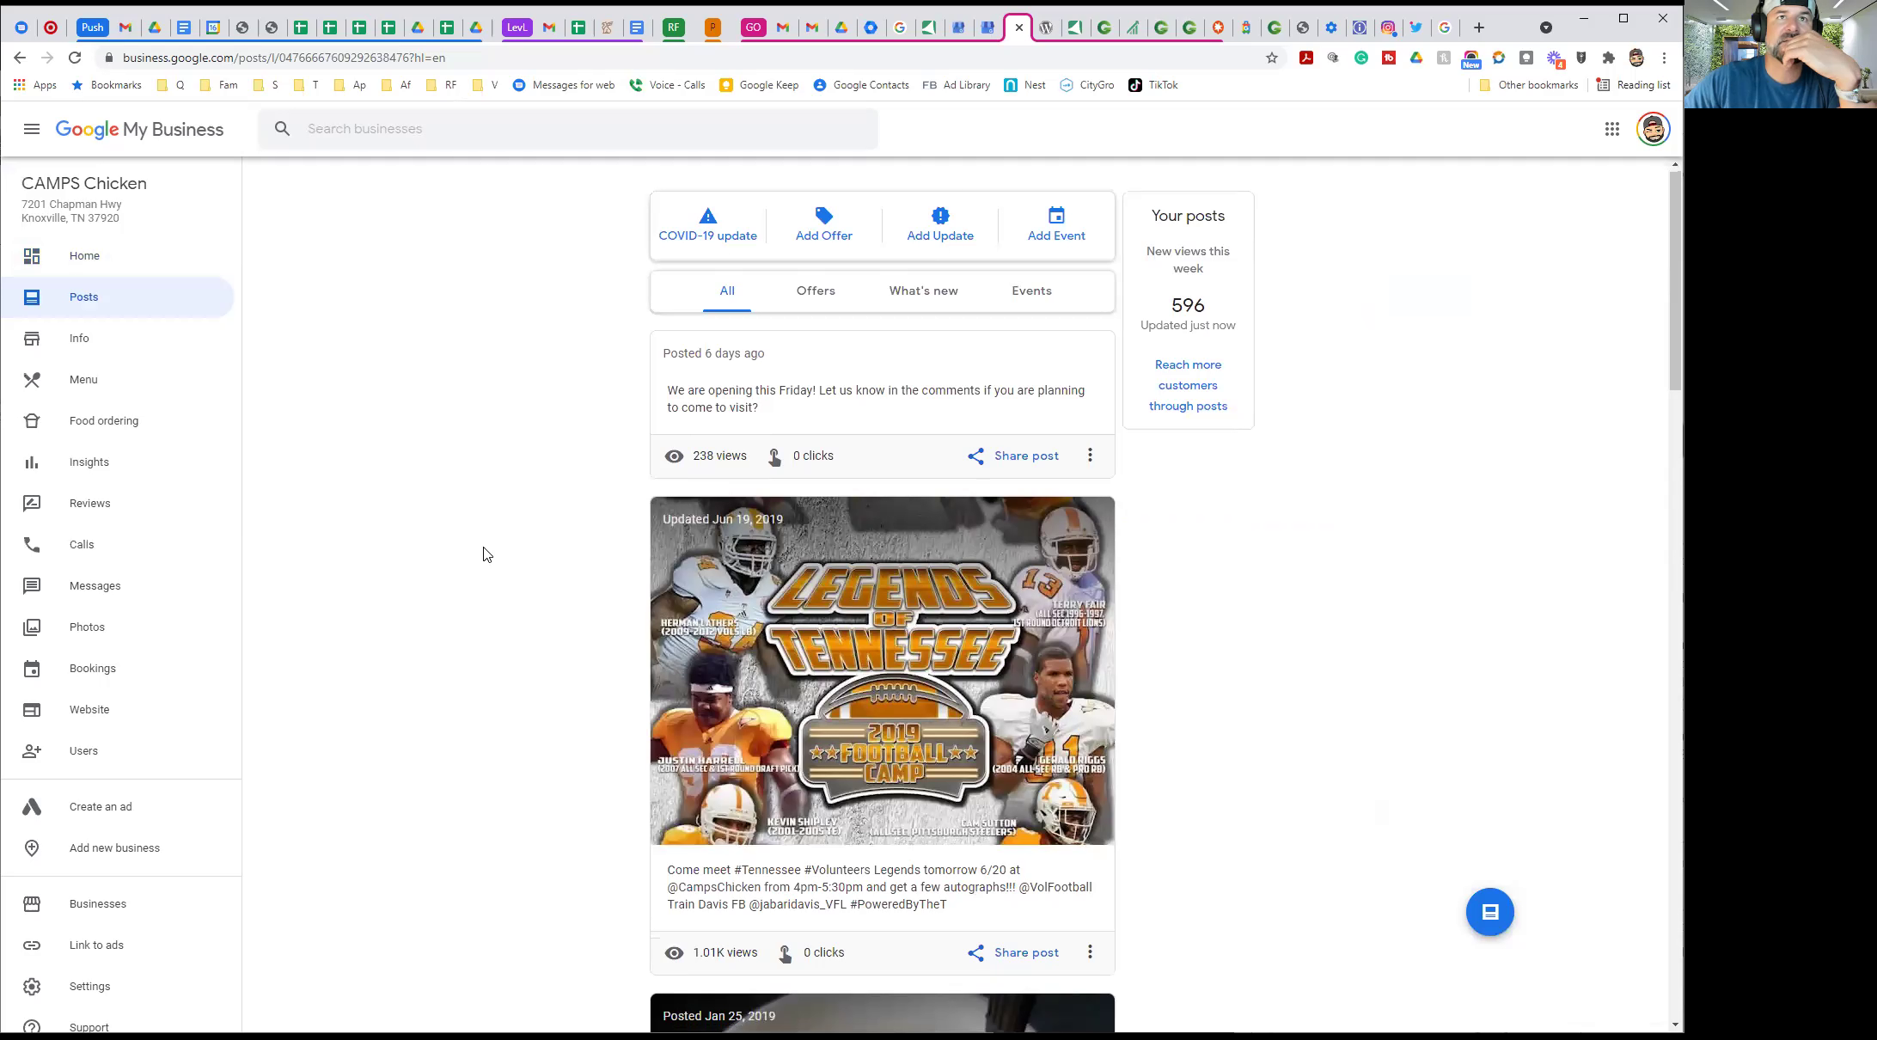
scroll(480, 559, "down", 15)
scroll(475, 561, "down", 4)
scroll(475, 561, "up", 15)
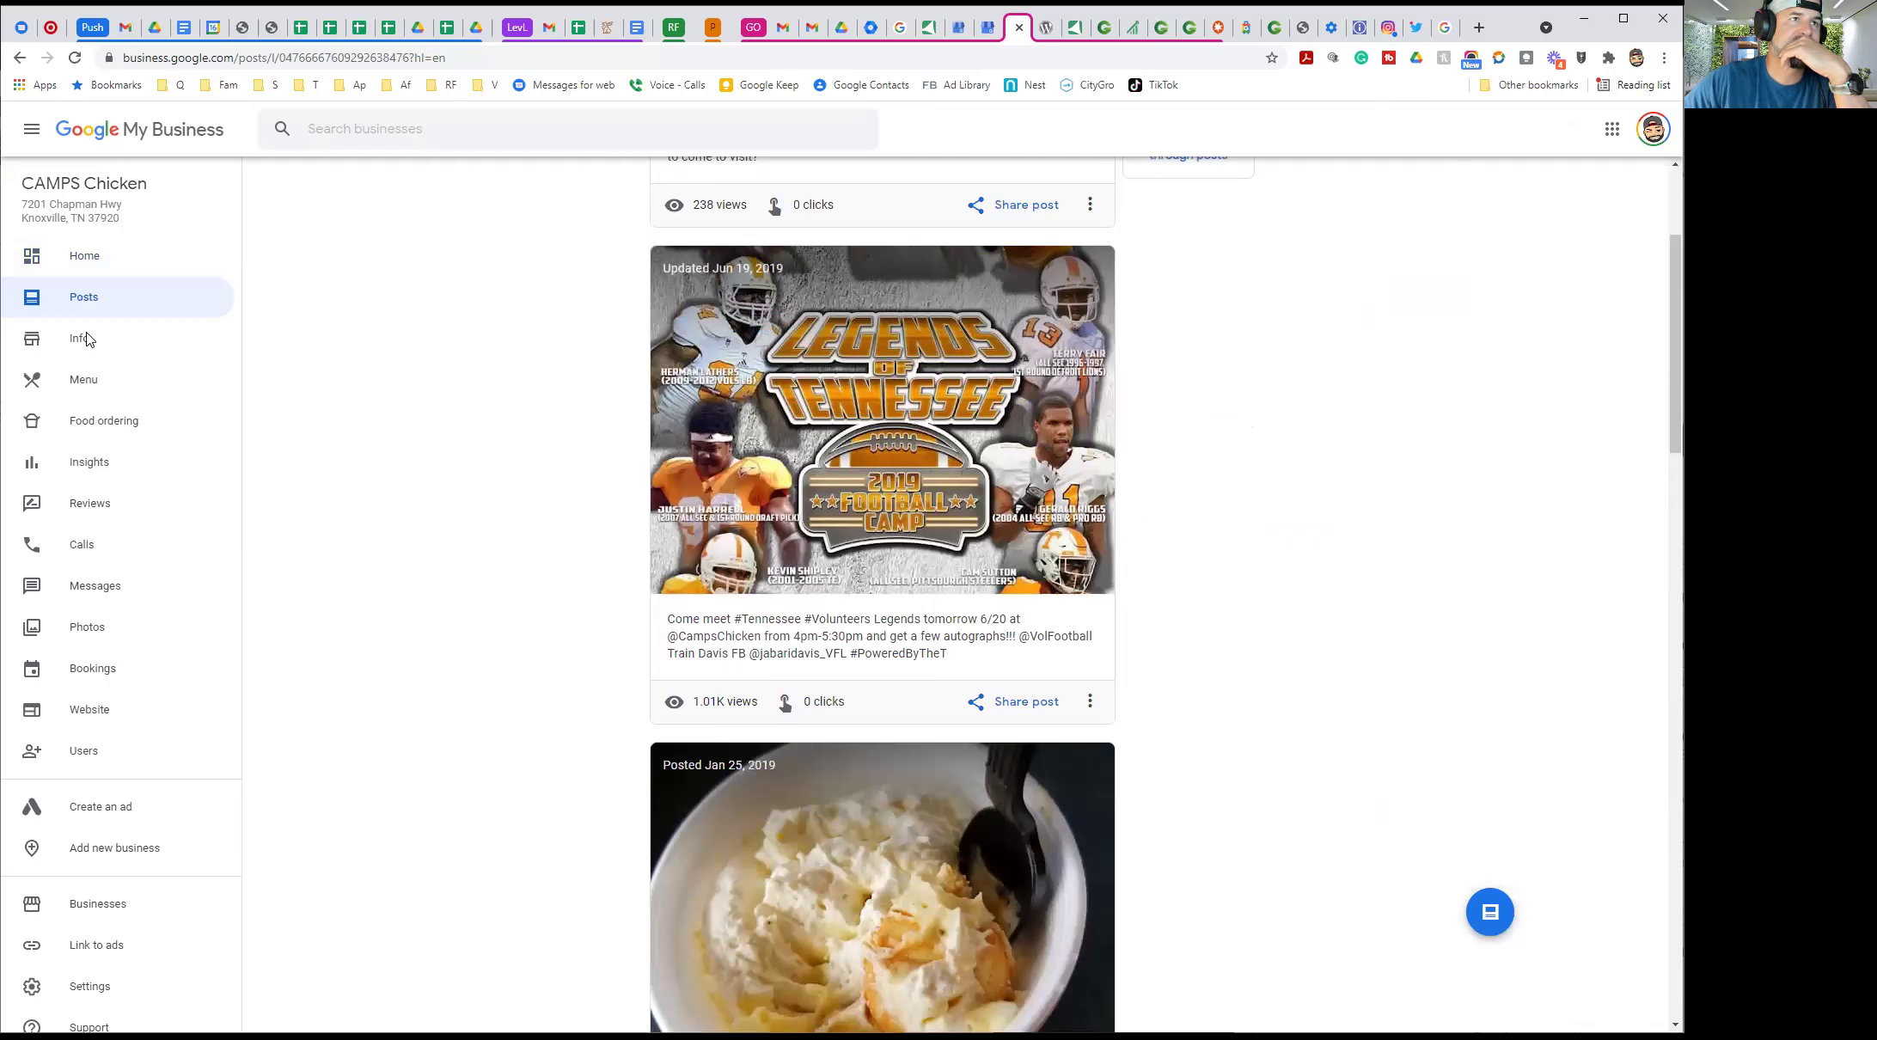
Review the Info page's hours, phone, website, menu link, attributes and opening date
left_click(87, 339)
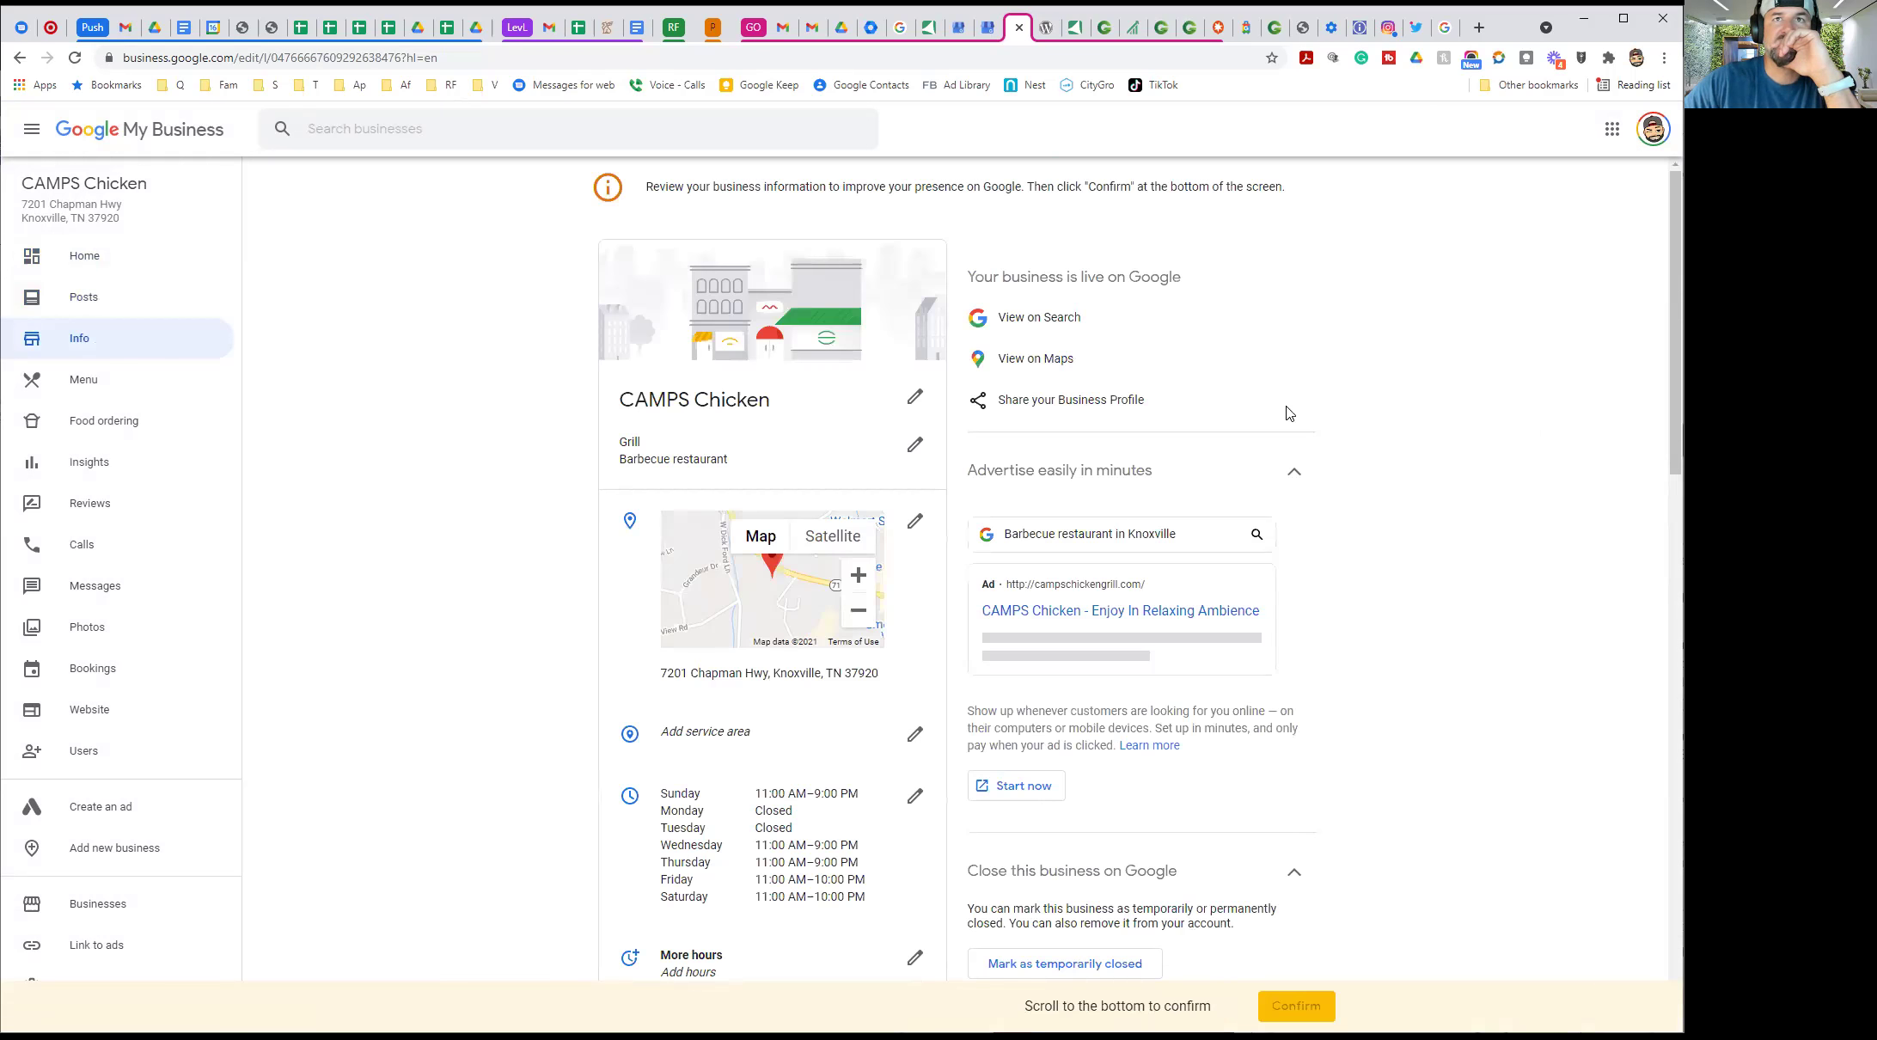
scroll(611, 461, "down", 3)
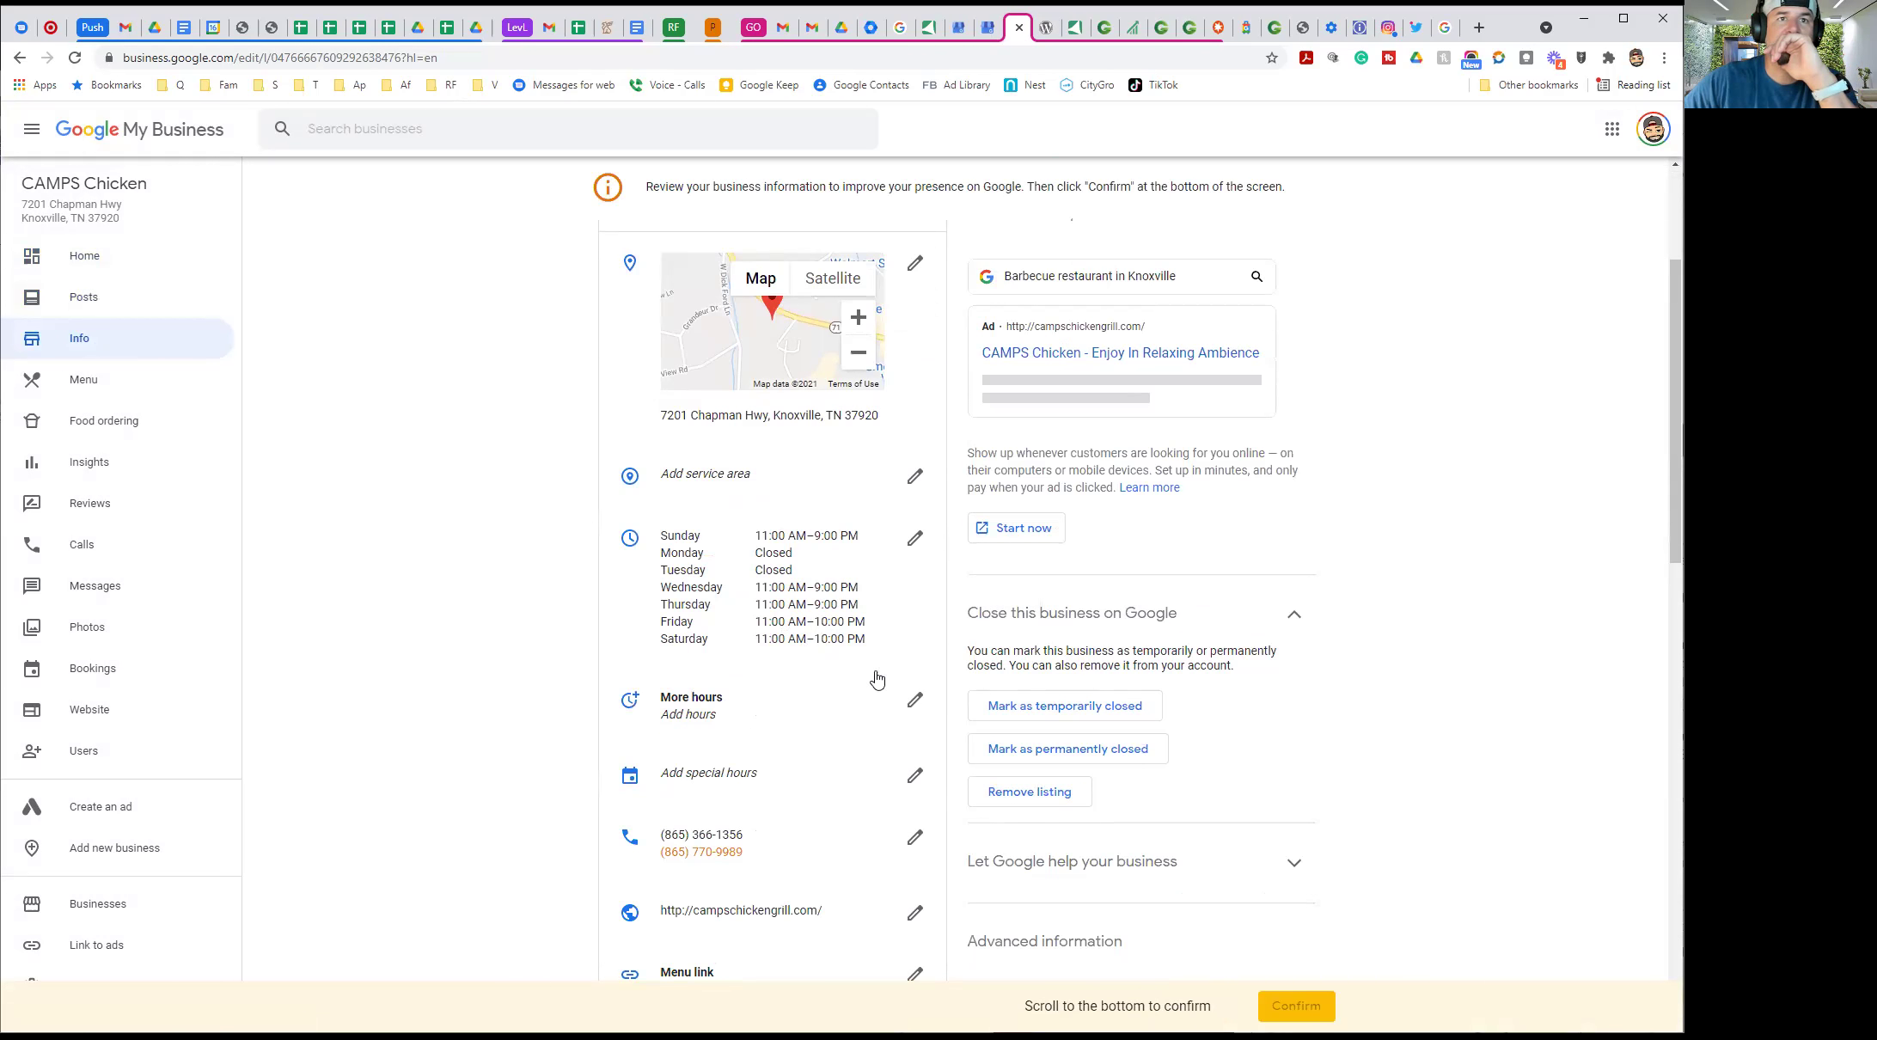
scroll(490, 666, "down", 4)
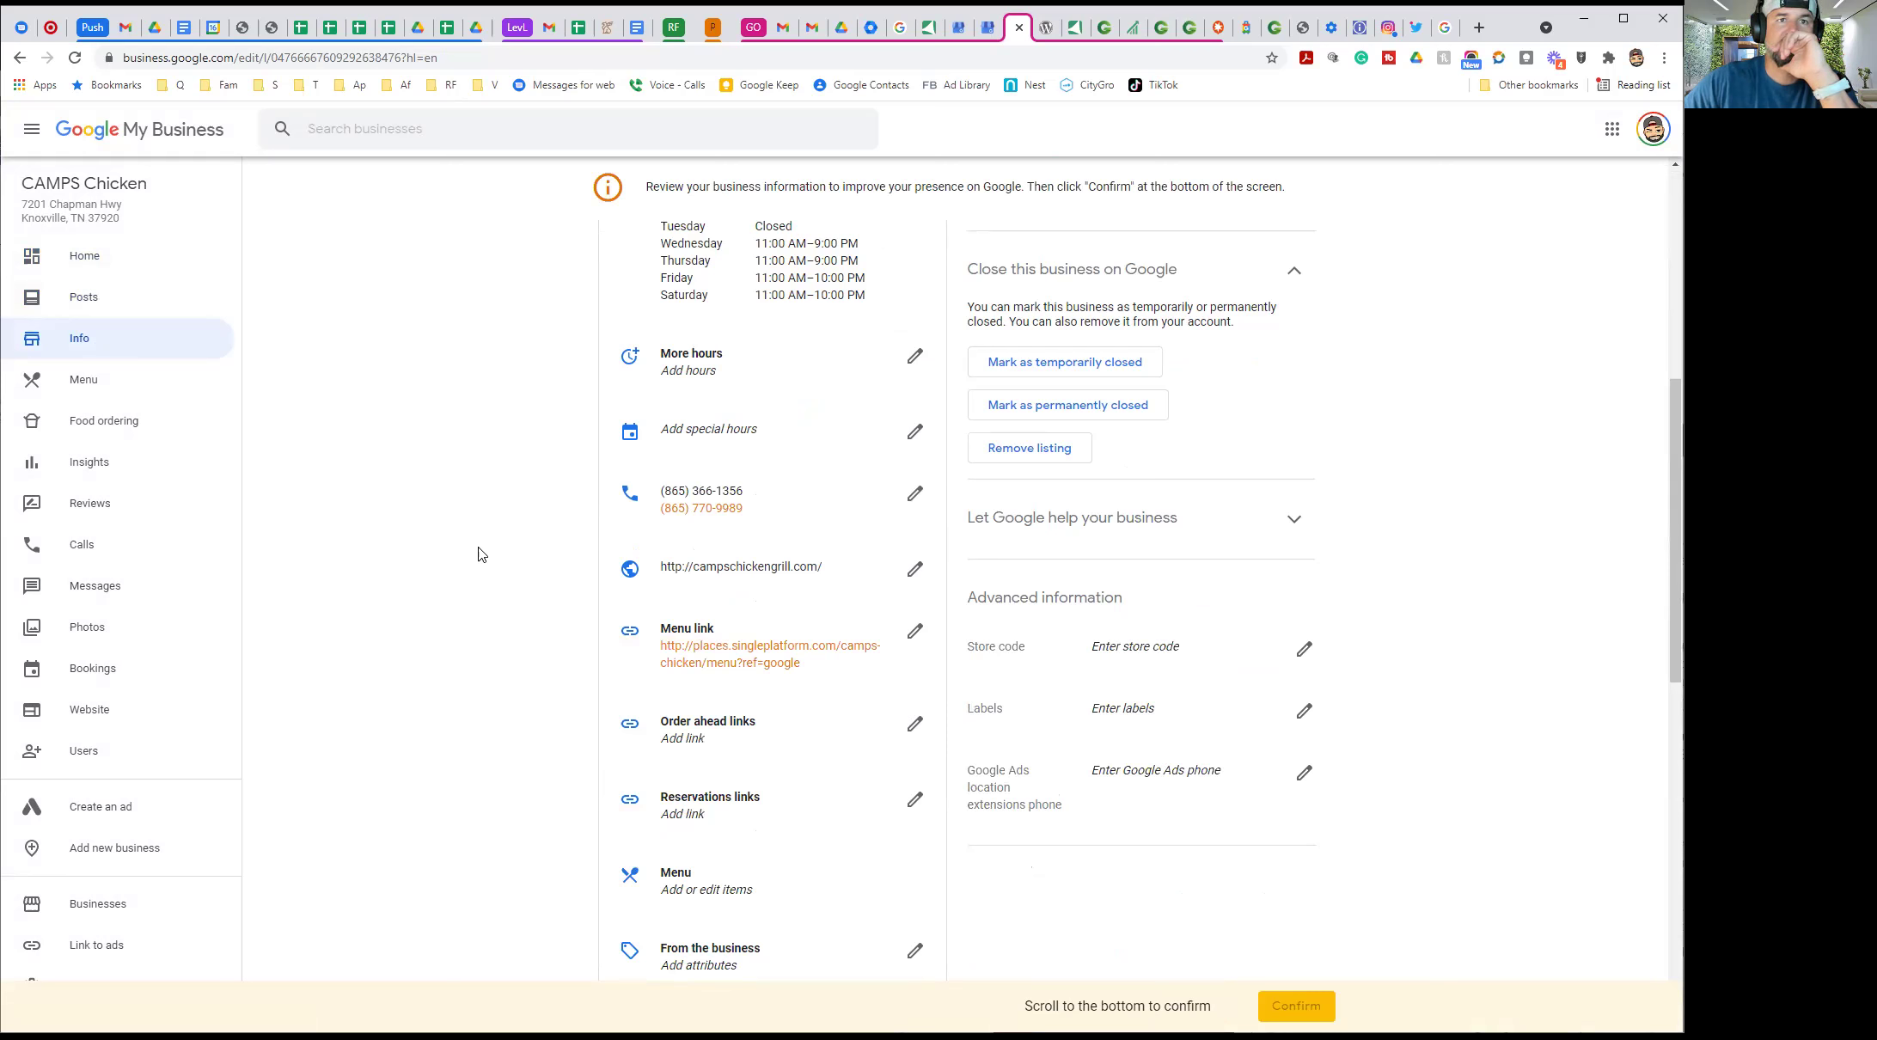
scroll(494, 587, "down", 2)
scroll(602, 670, "down", 4)
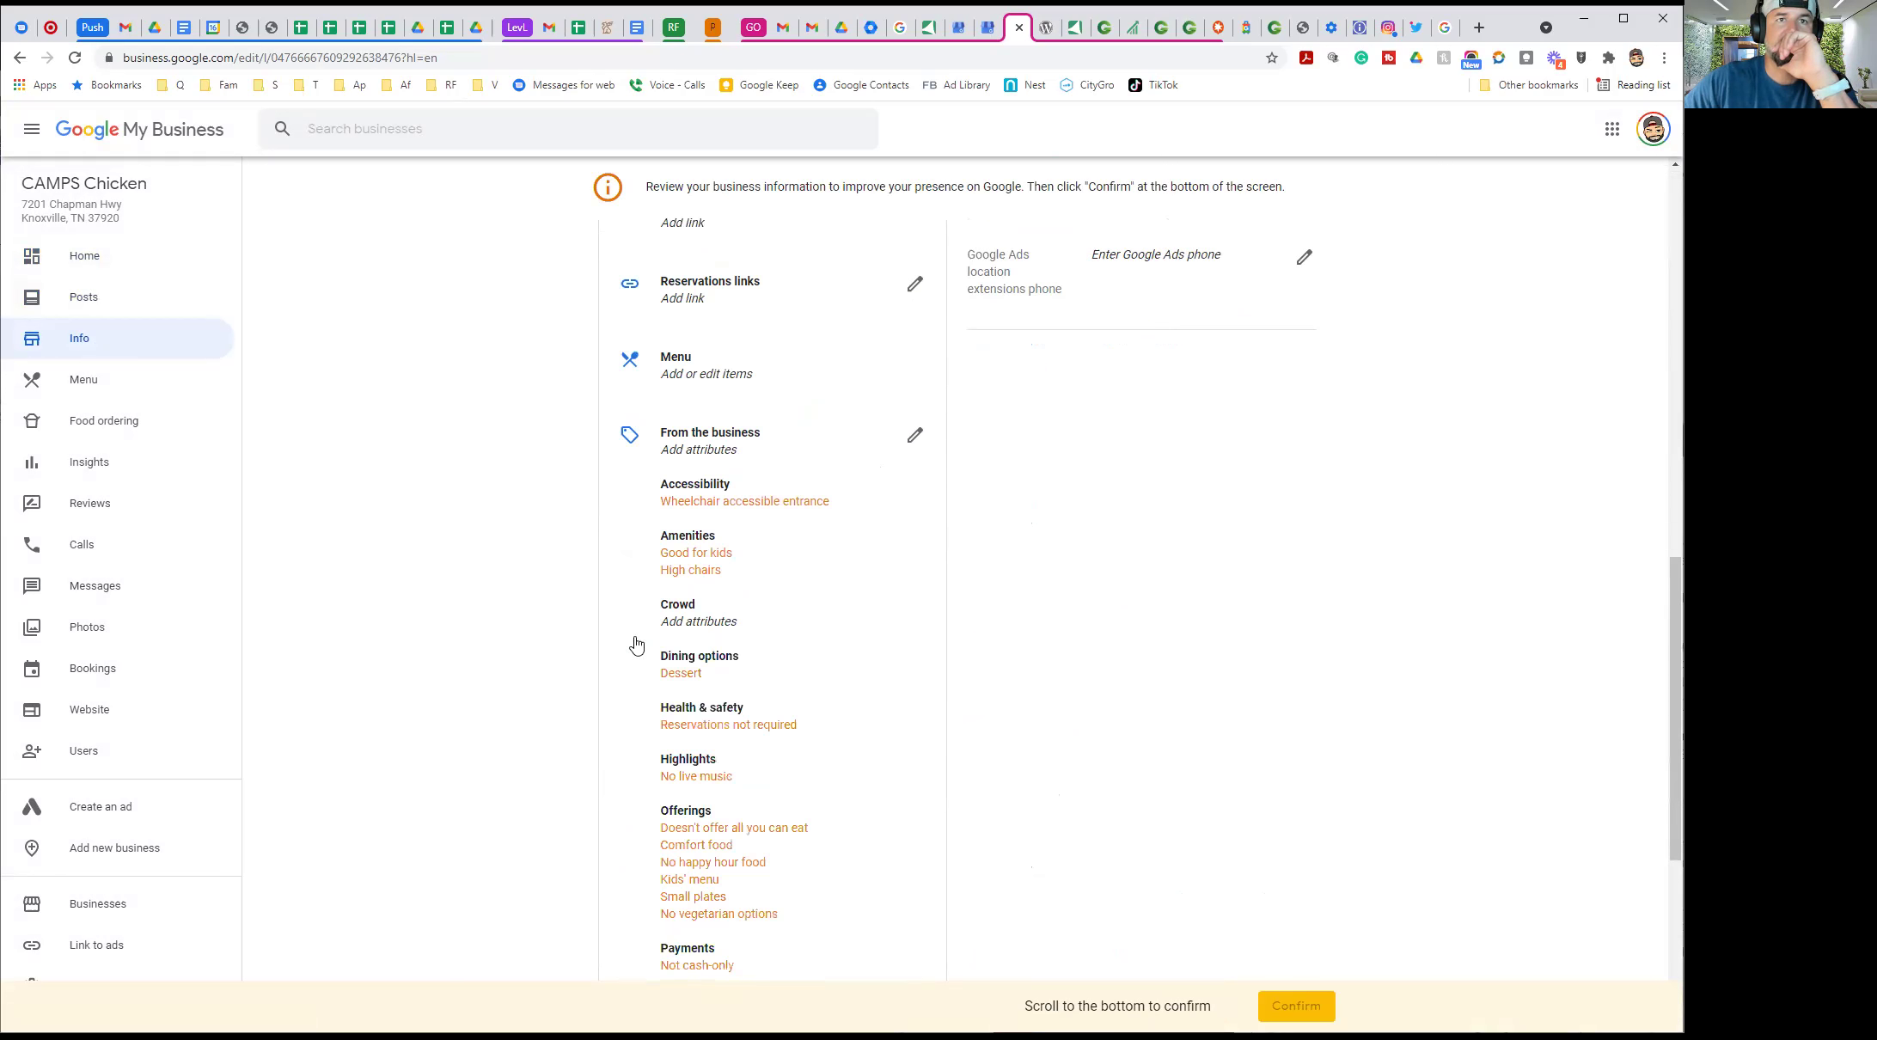
scroll(502, 611, "down", 3)
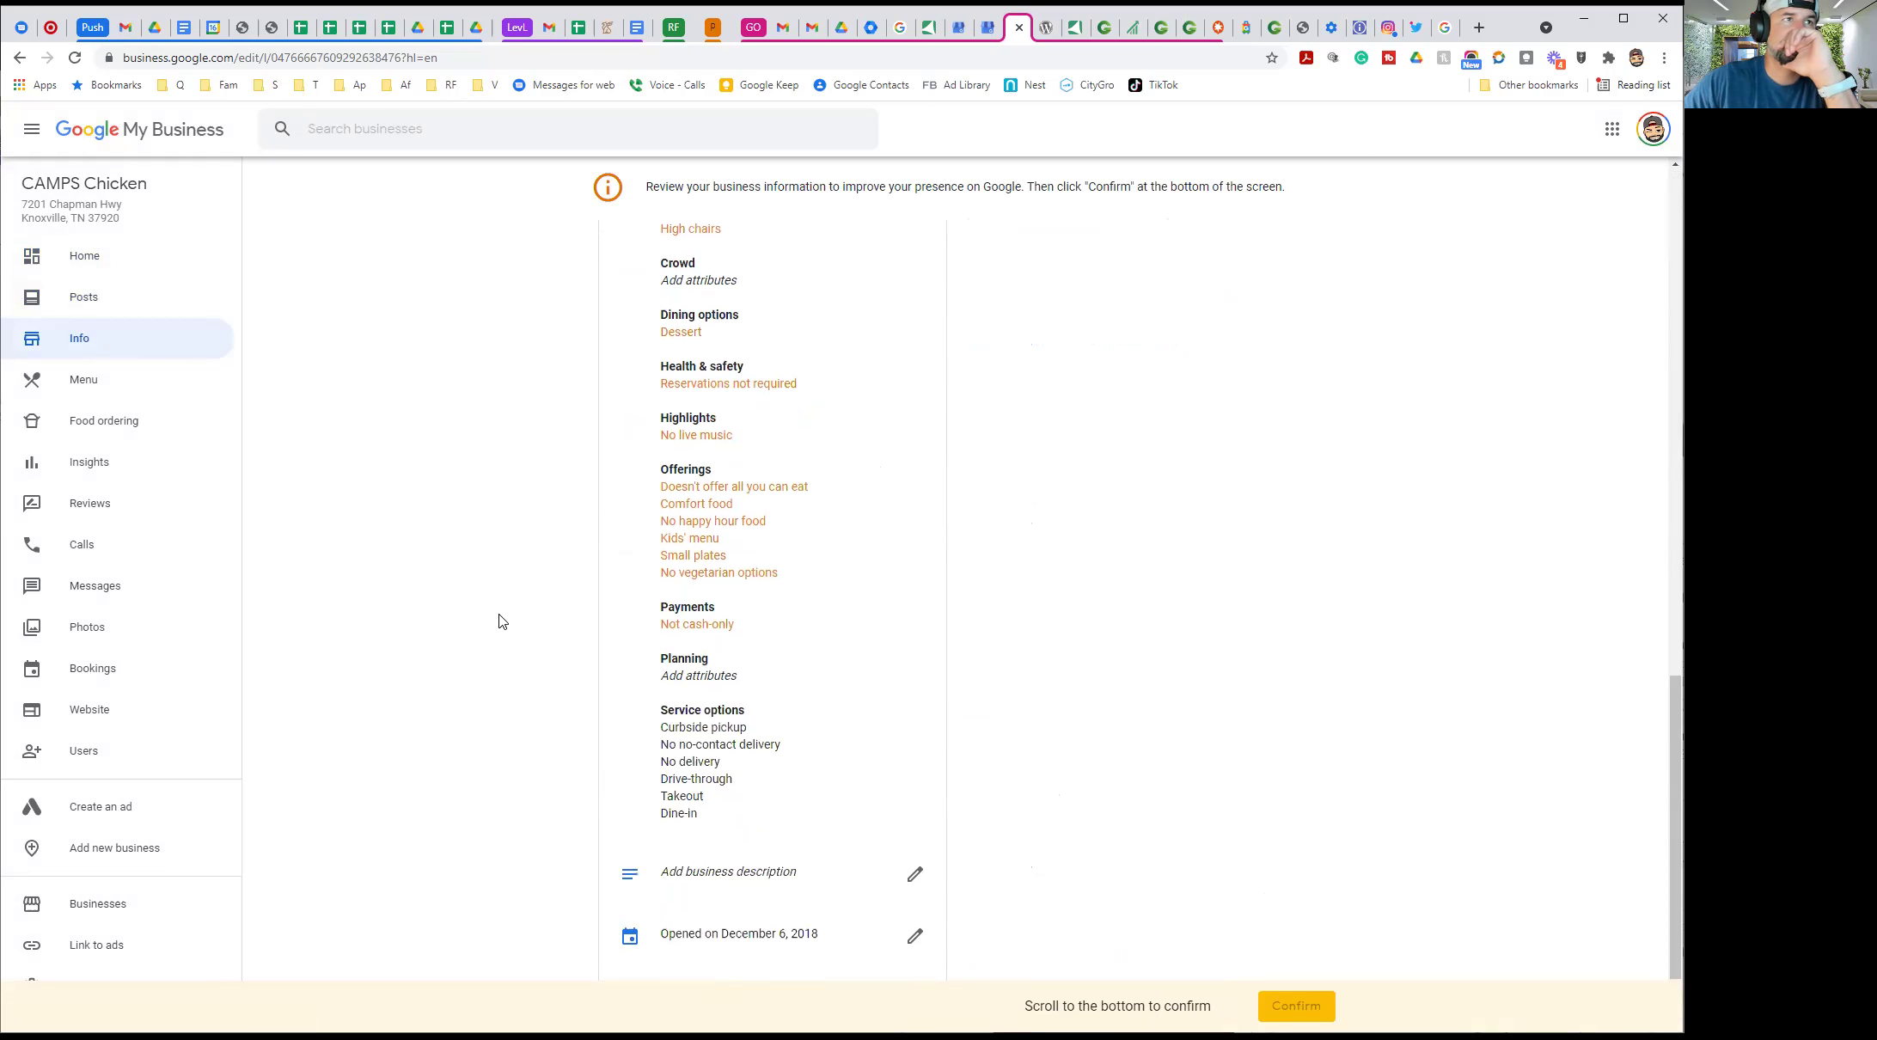
scroll(499, 619, "up", 6)
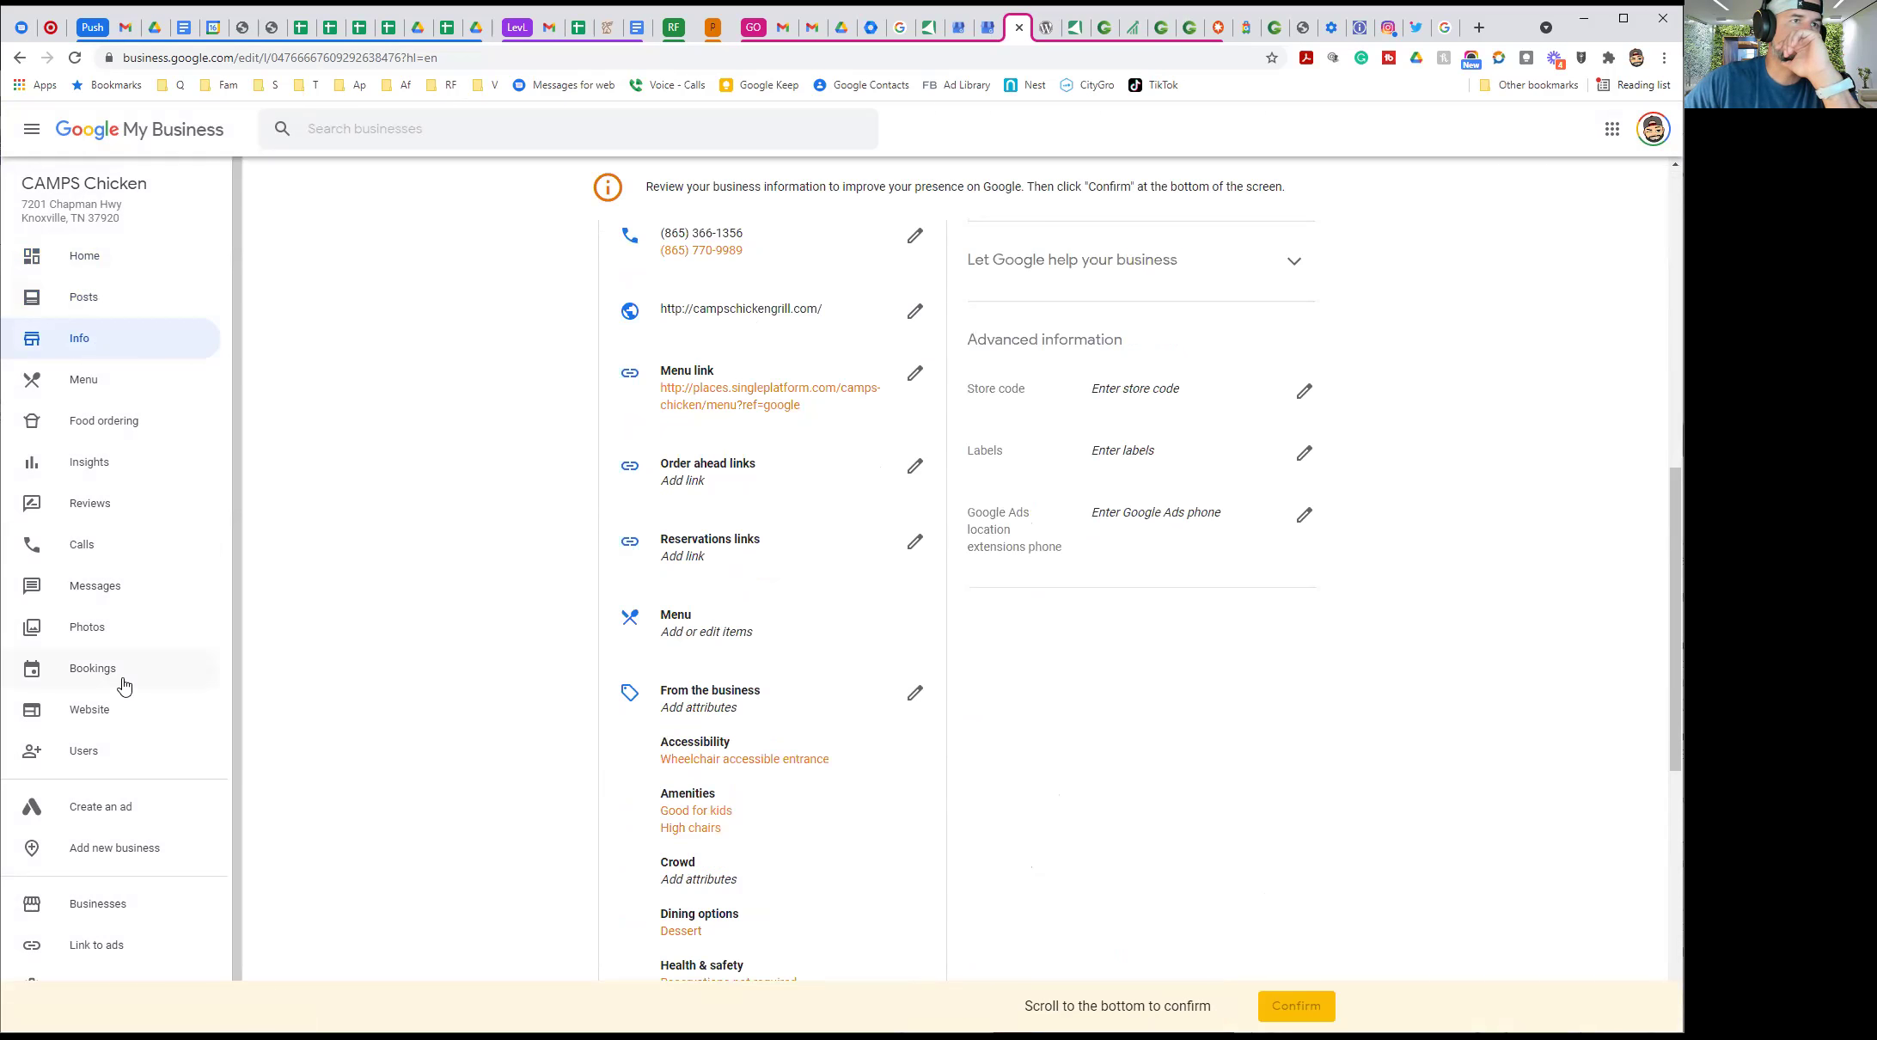
From the Home dashboard, open the photo collection and view the storefront photo full-screen
left_click(84, 261)
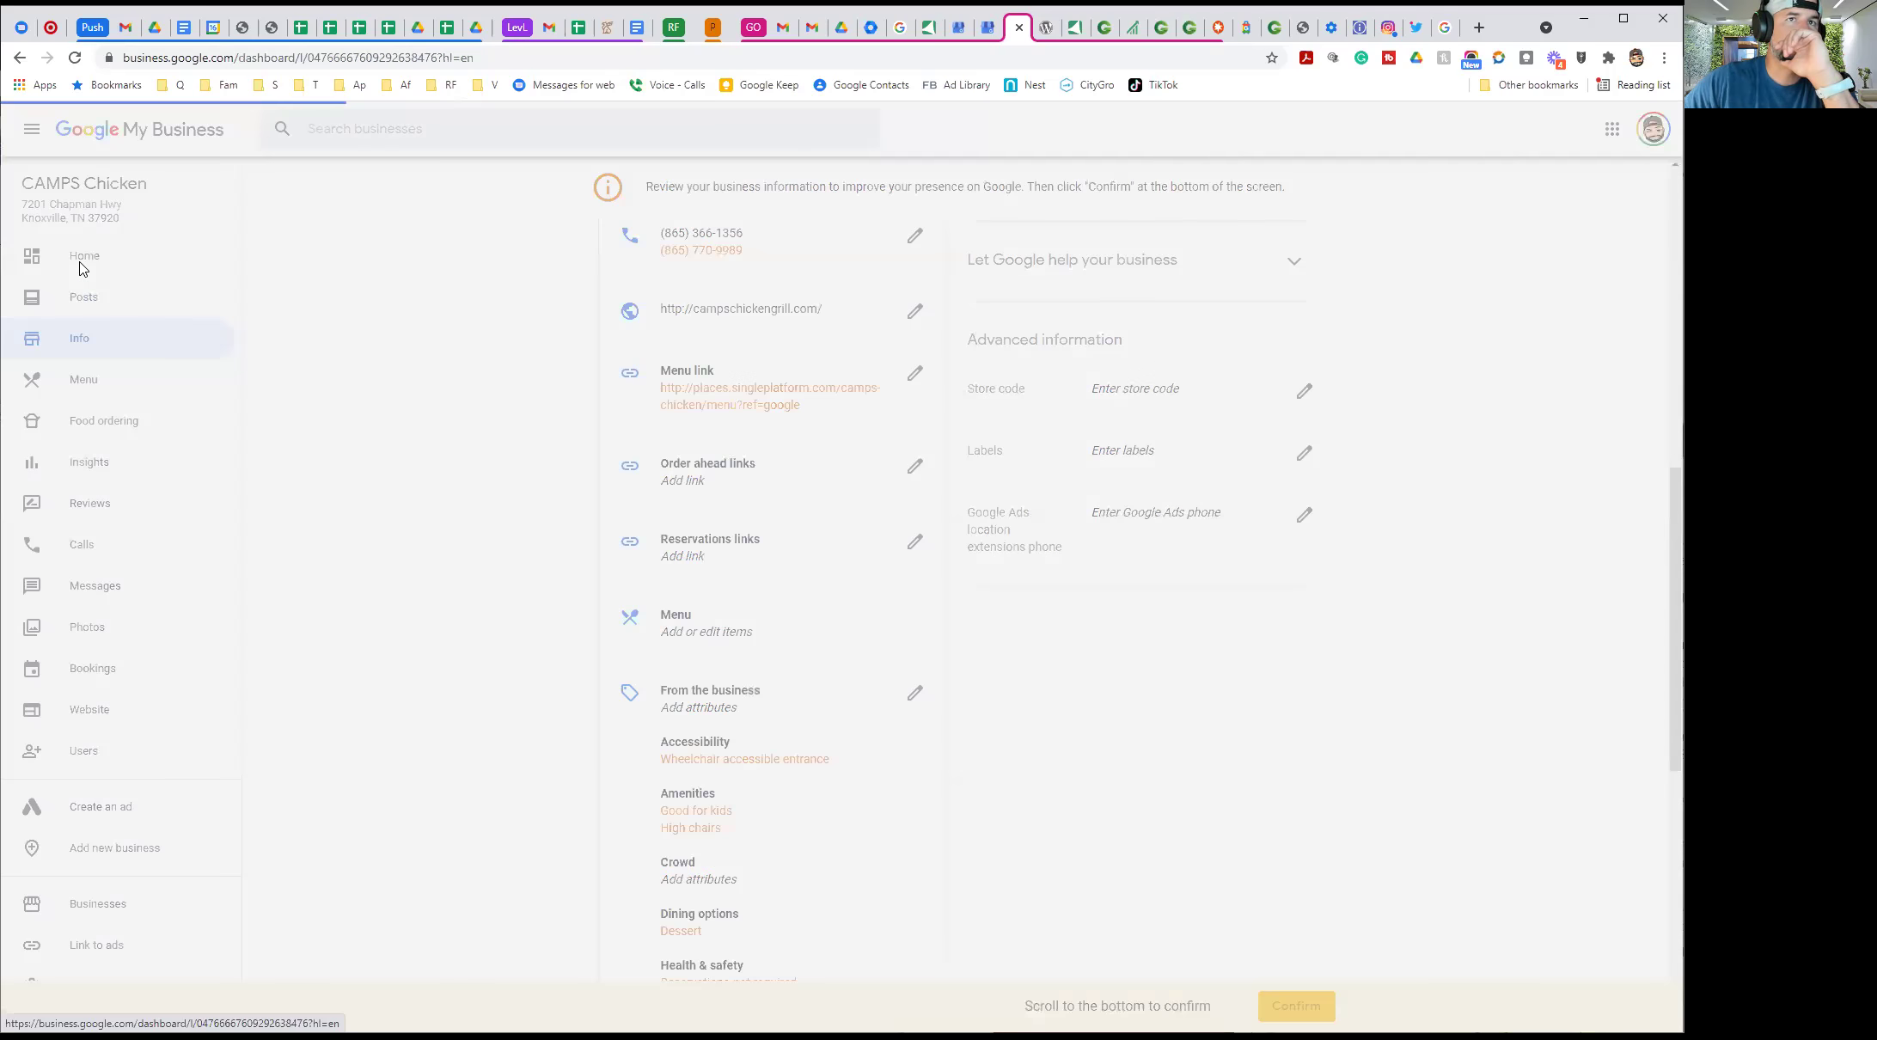
scroll(807, 522, "down", 4)
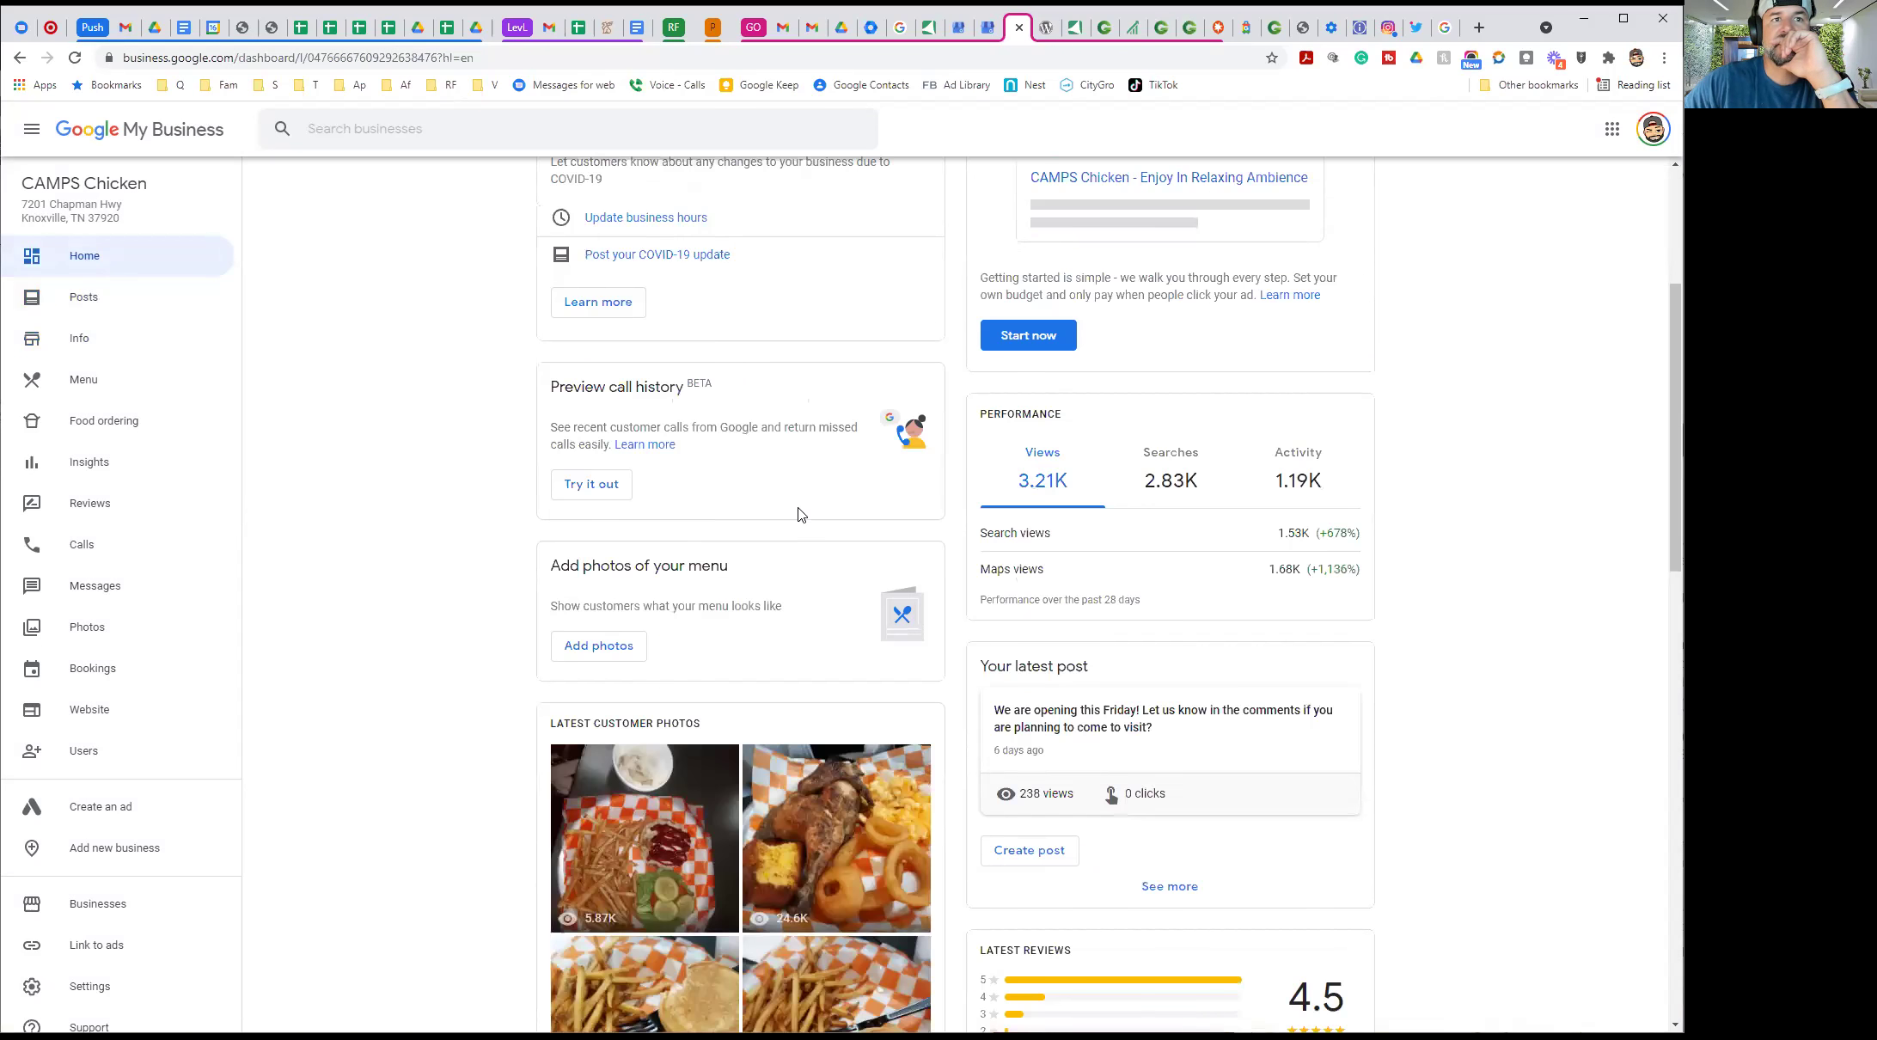
scroll(452, 482, "down", 5)
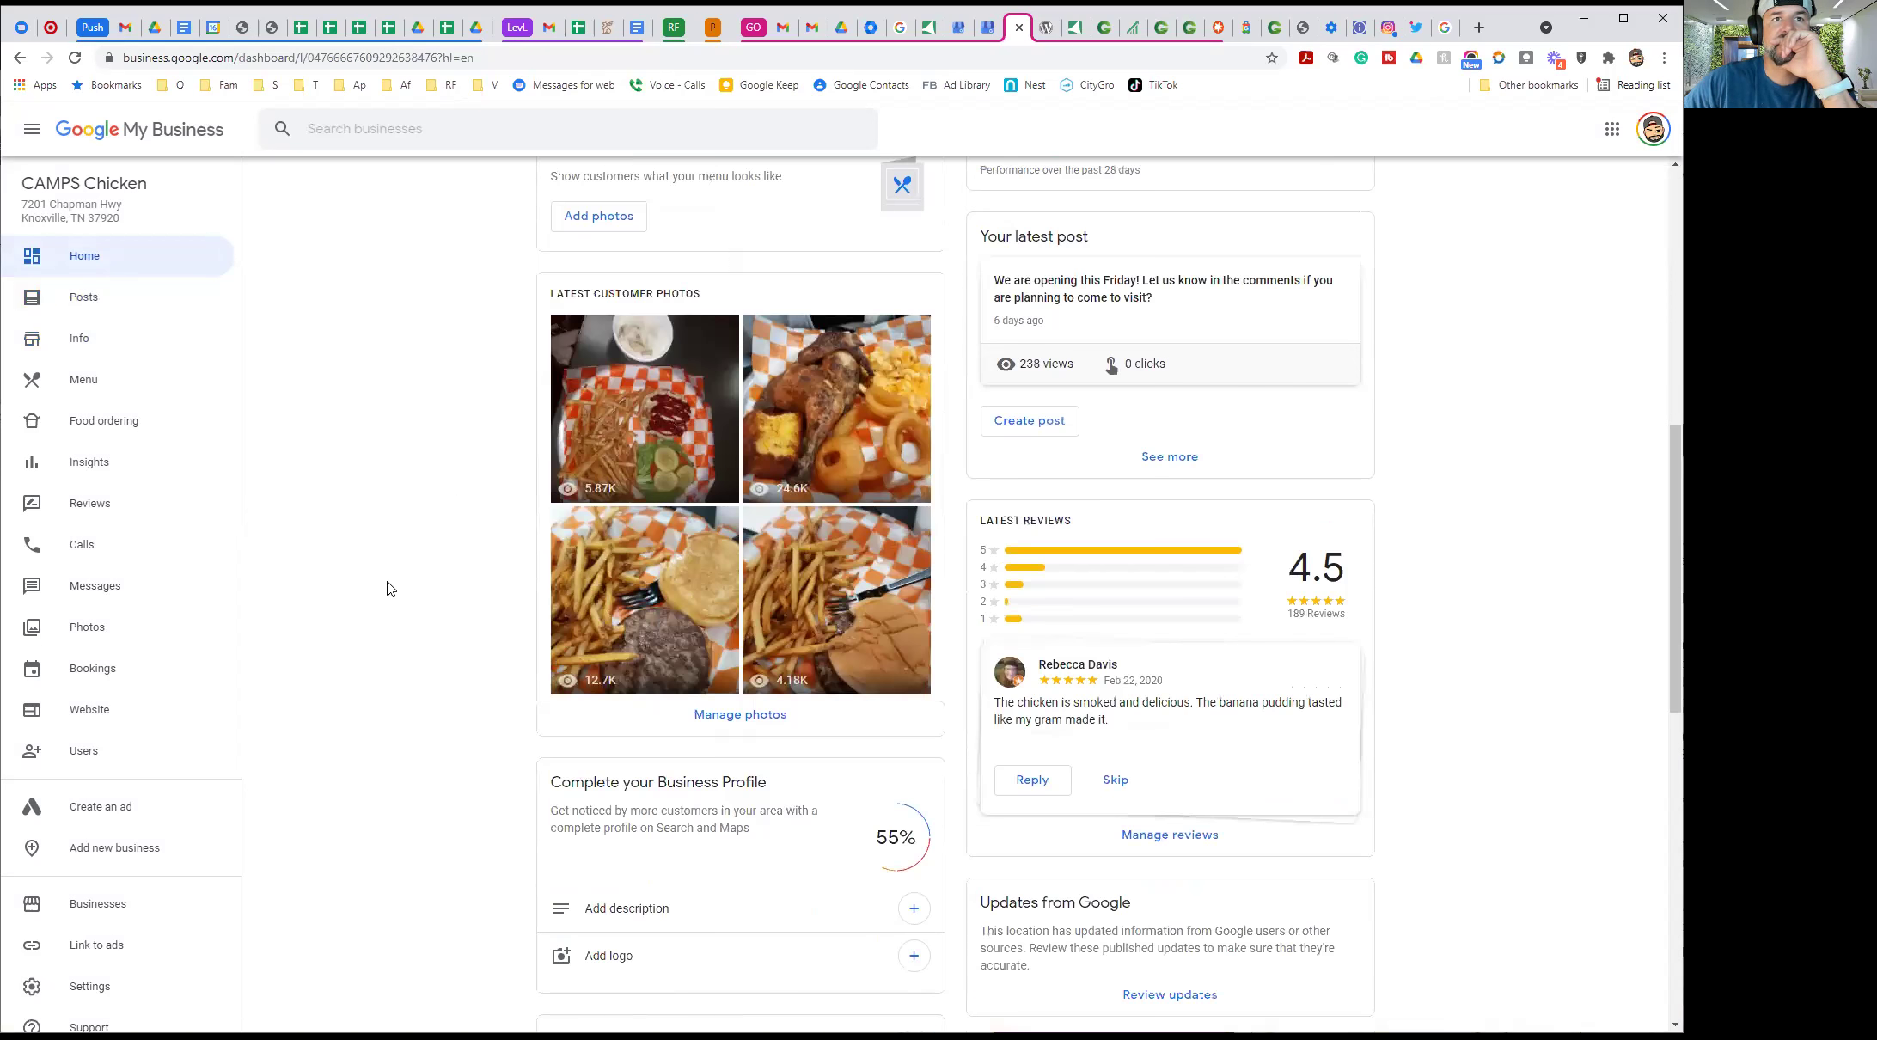
left_click(754, 714)
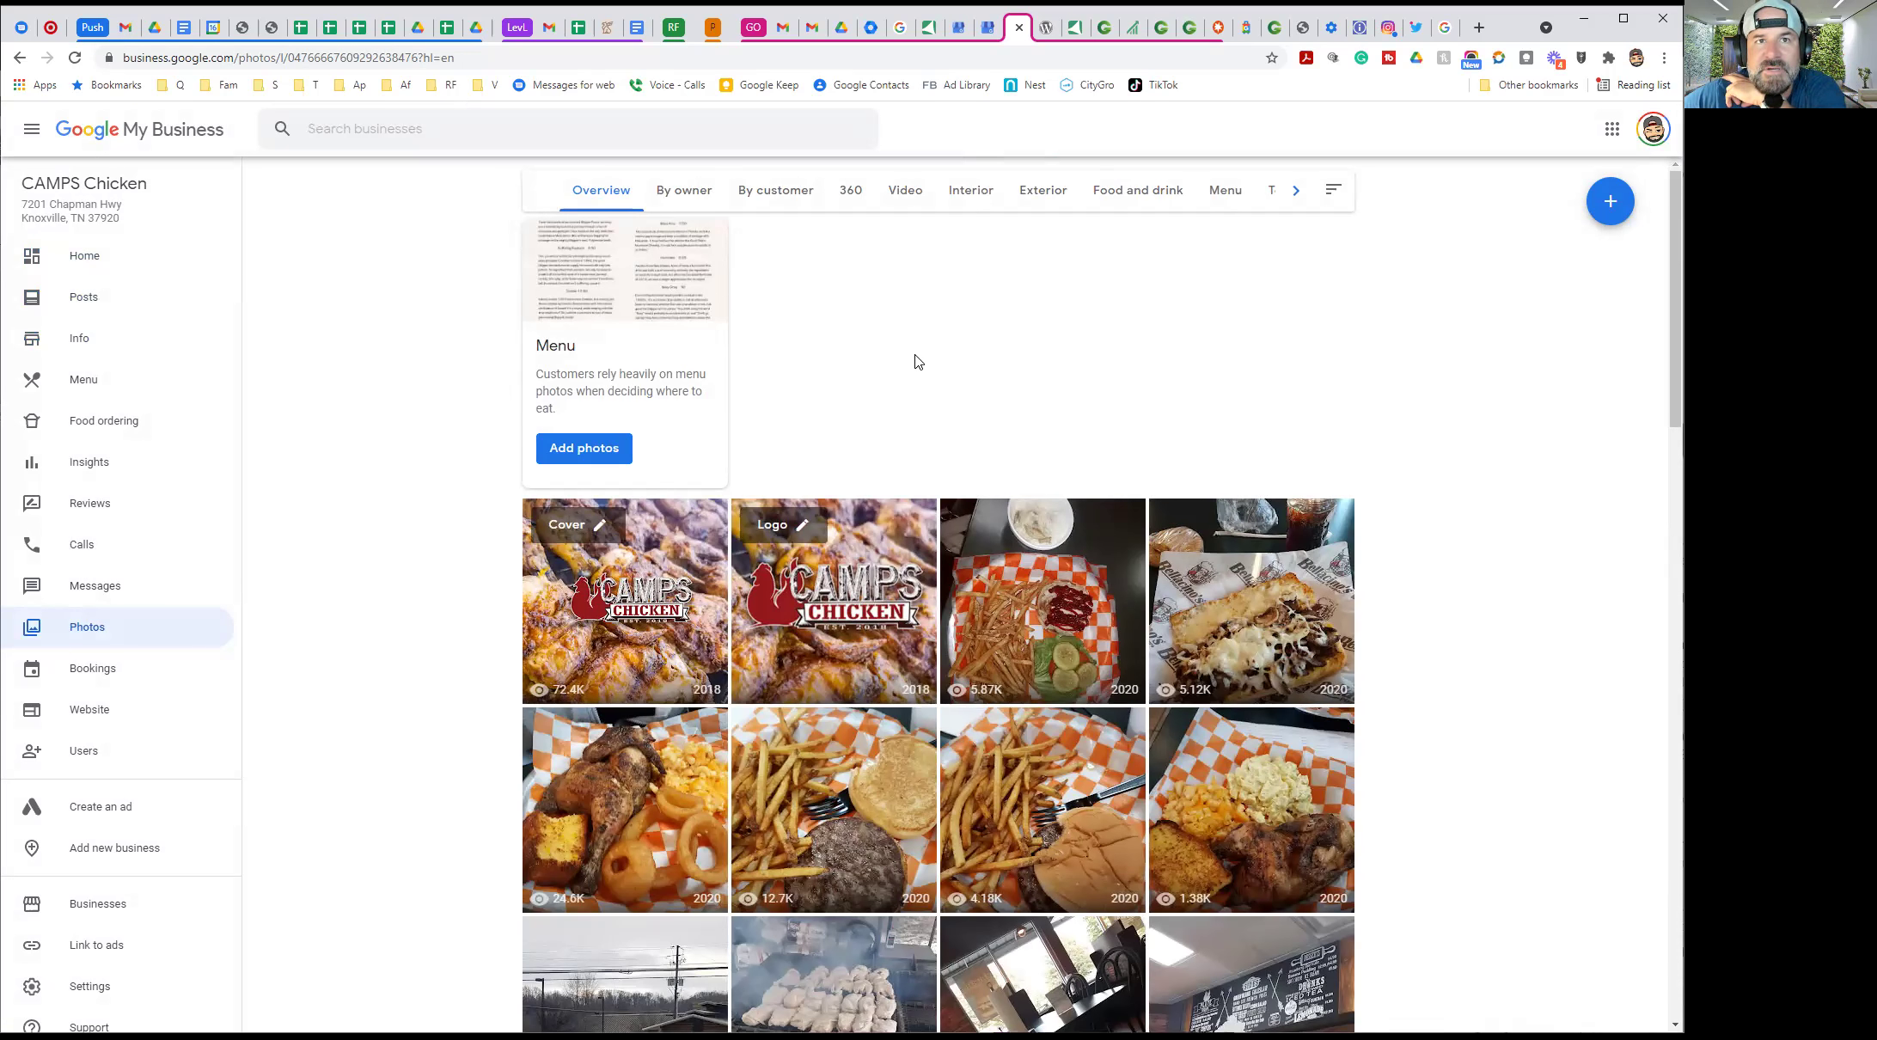
scroll(916, 361, "down", 4)
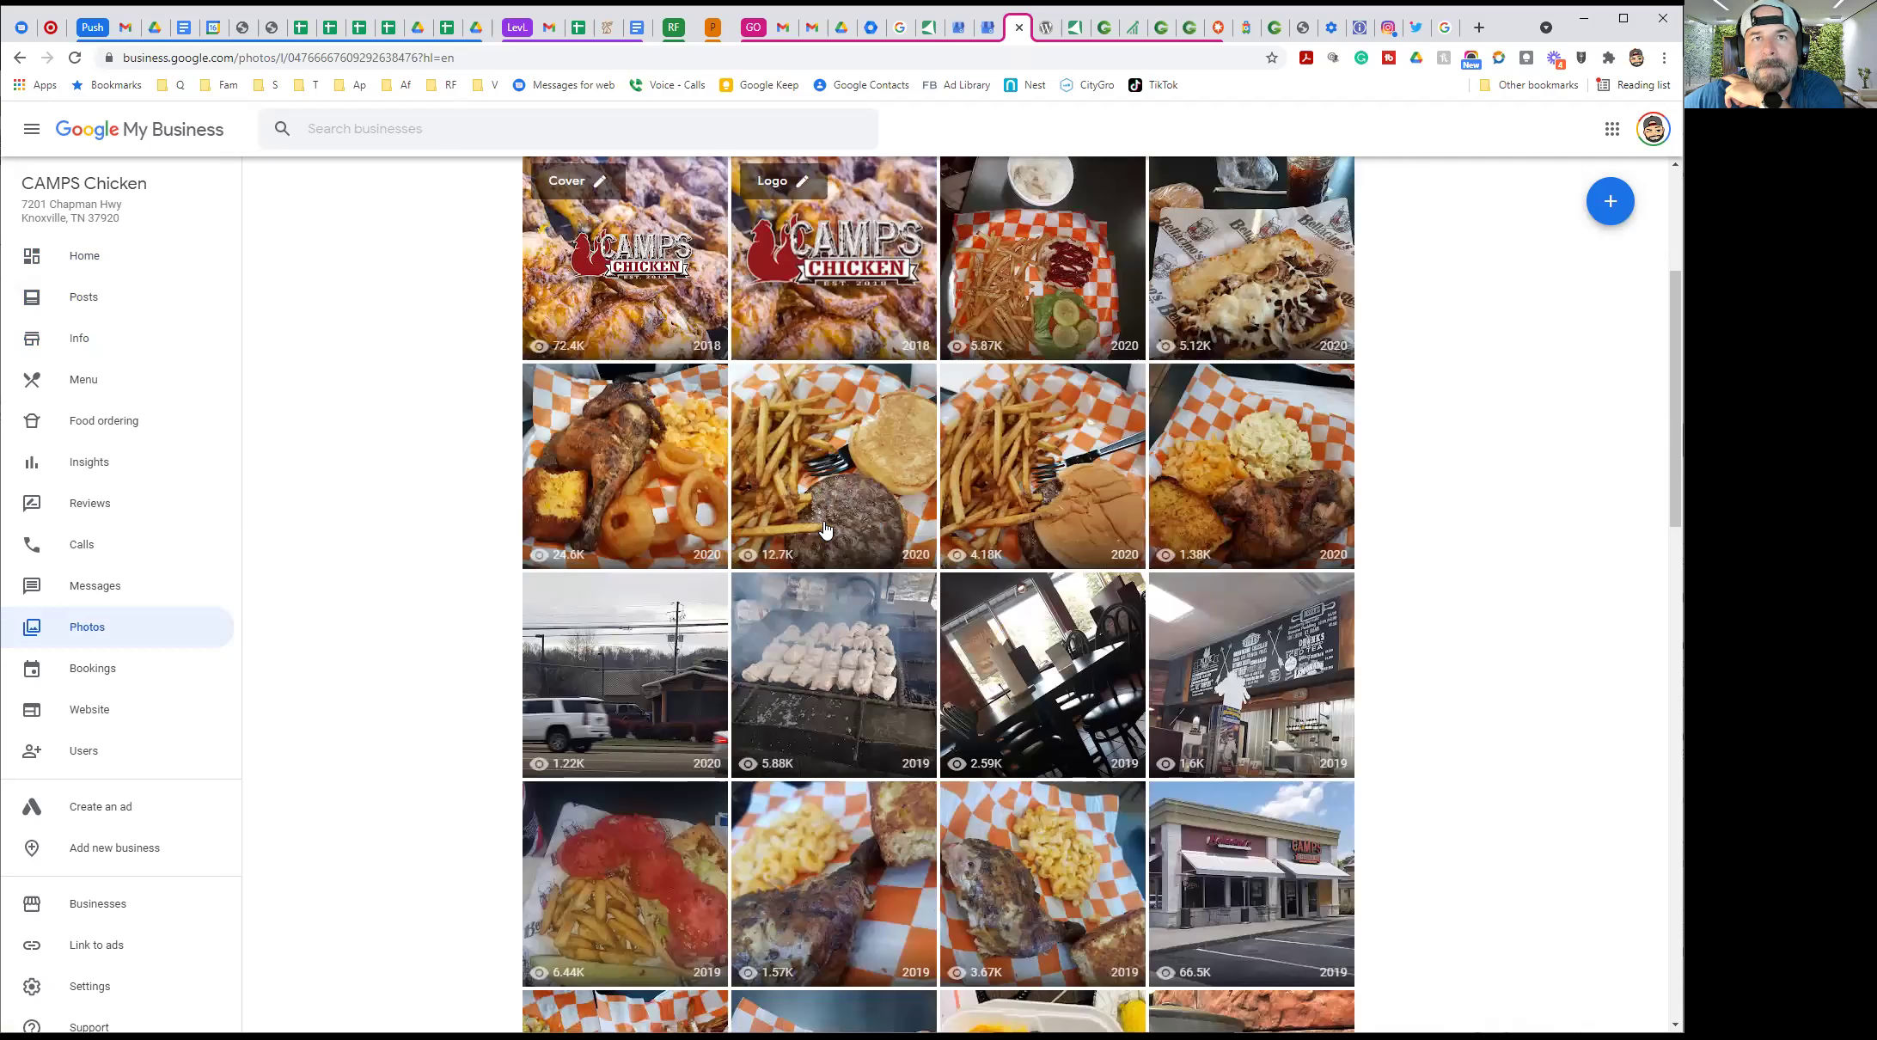
scroll(945, 558, "down", 3)
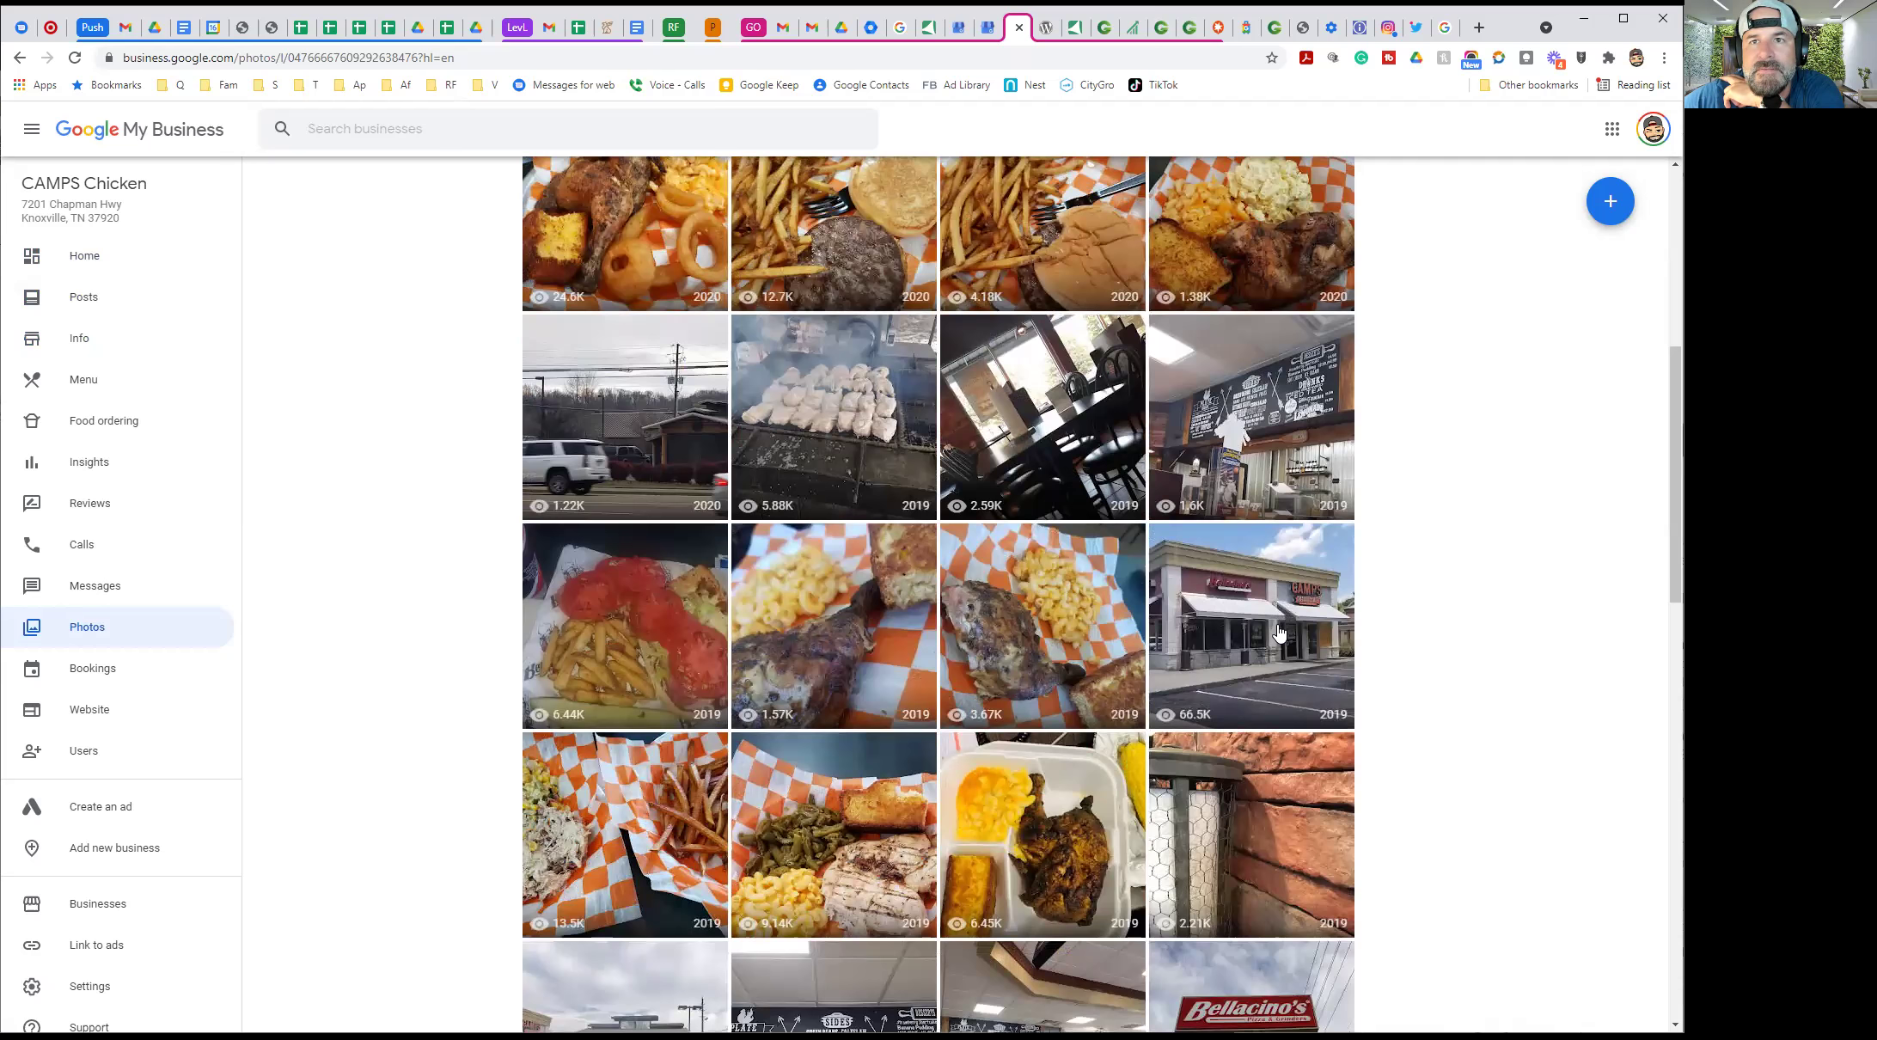
left_click(1278, 632)
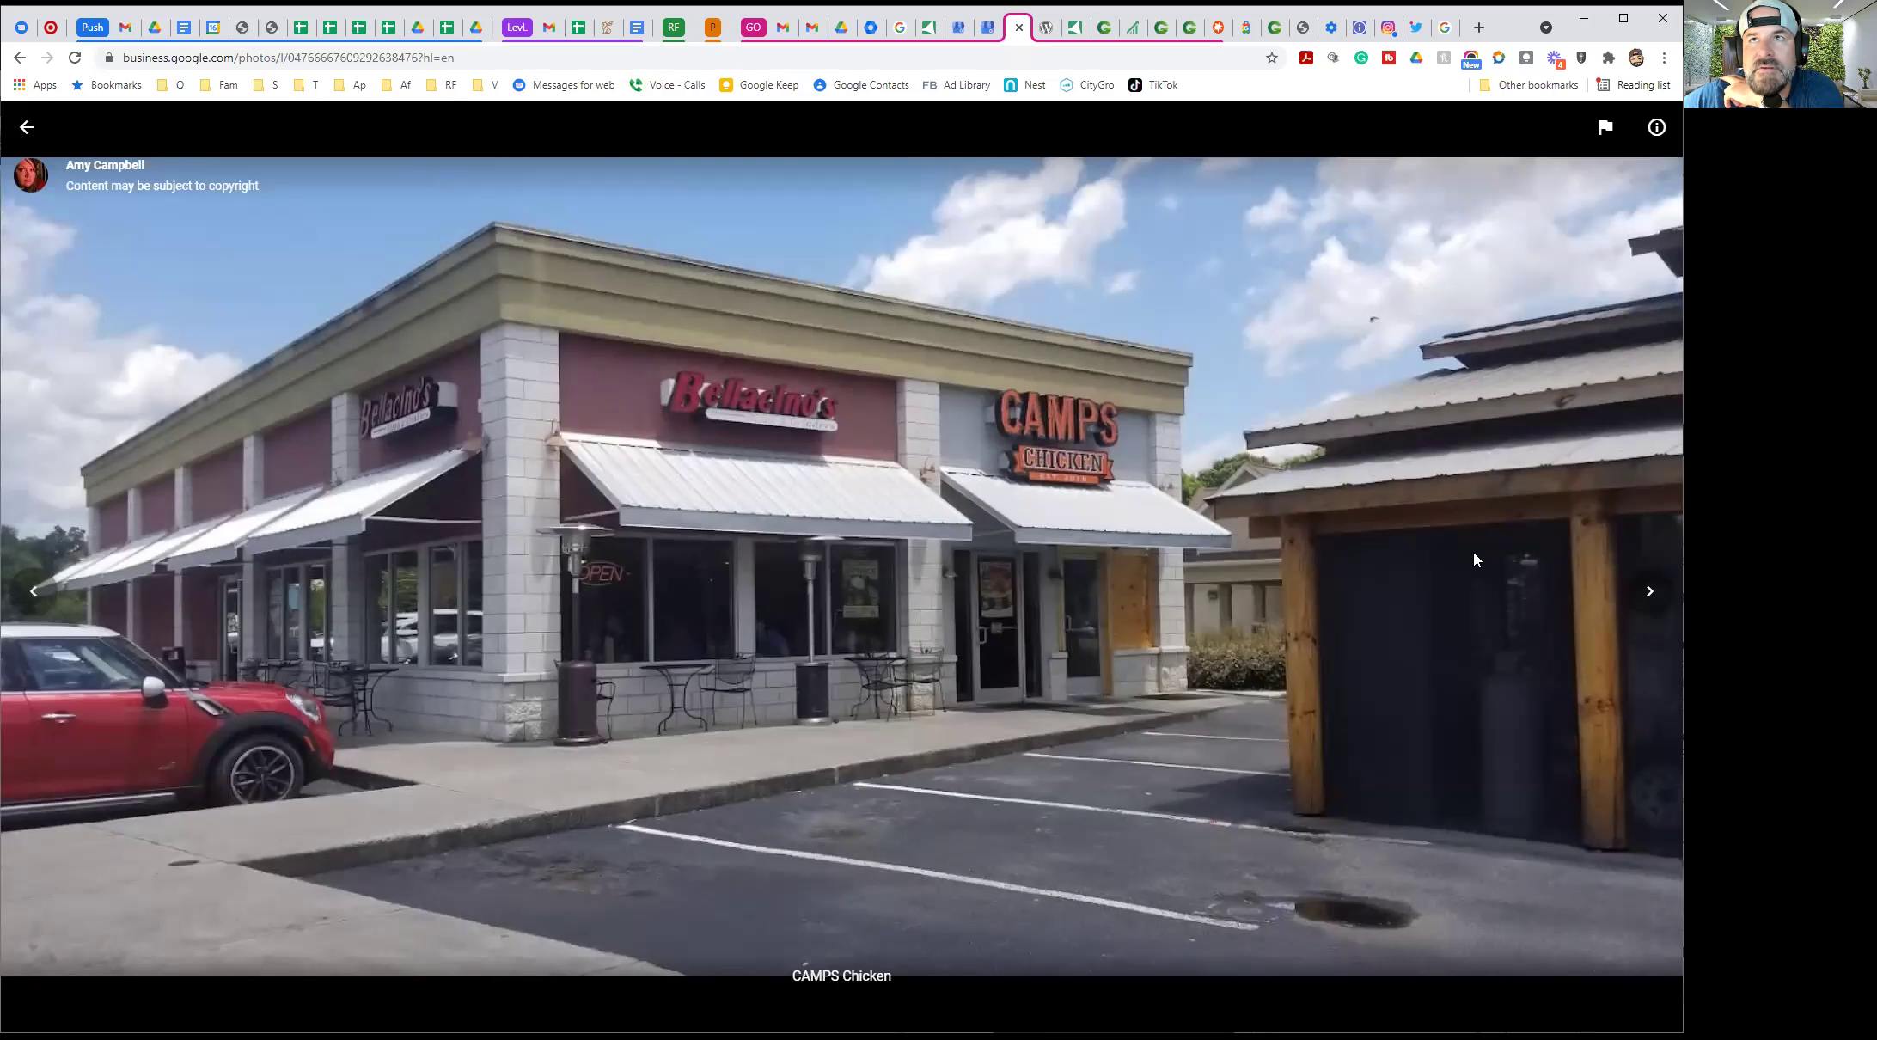
Check the storefront photo's views, date and size, and open then close its report form
left_click(27, 126)
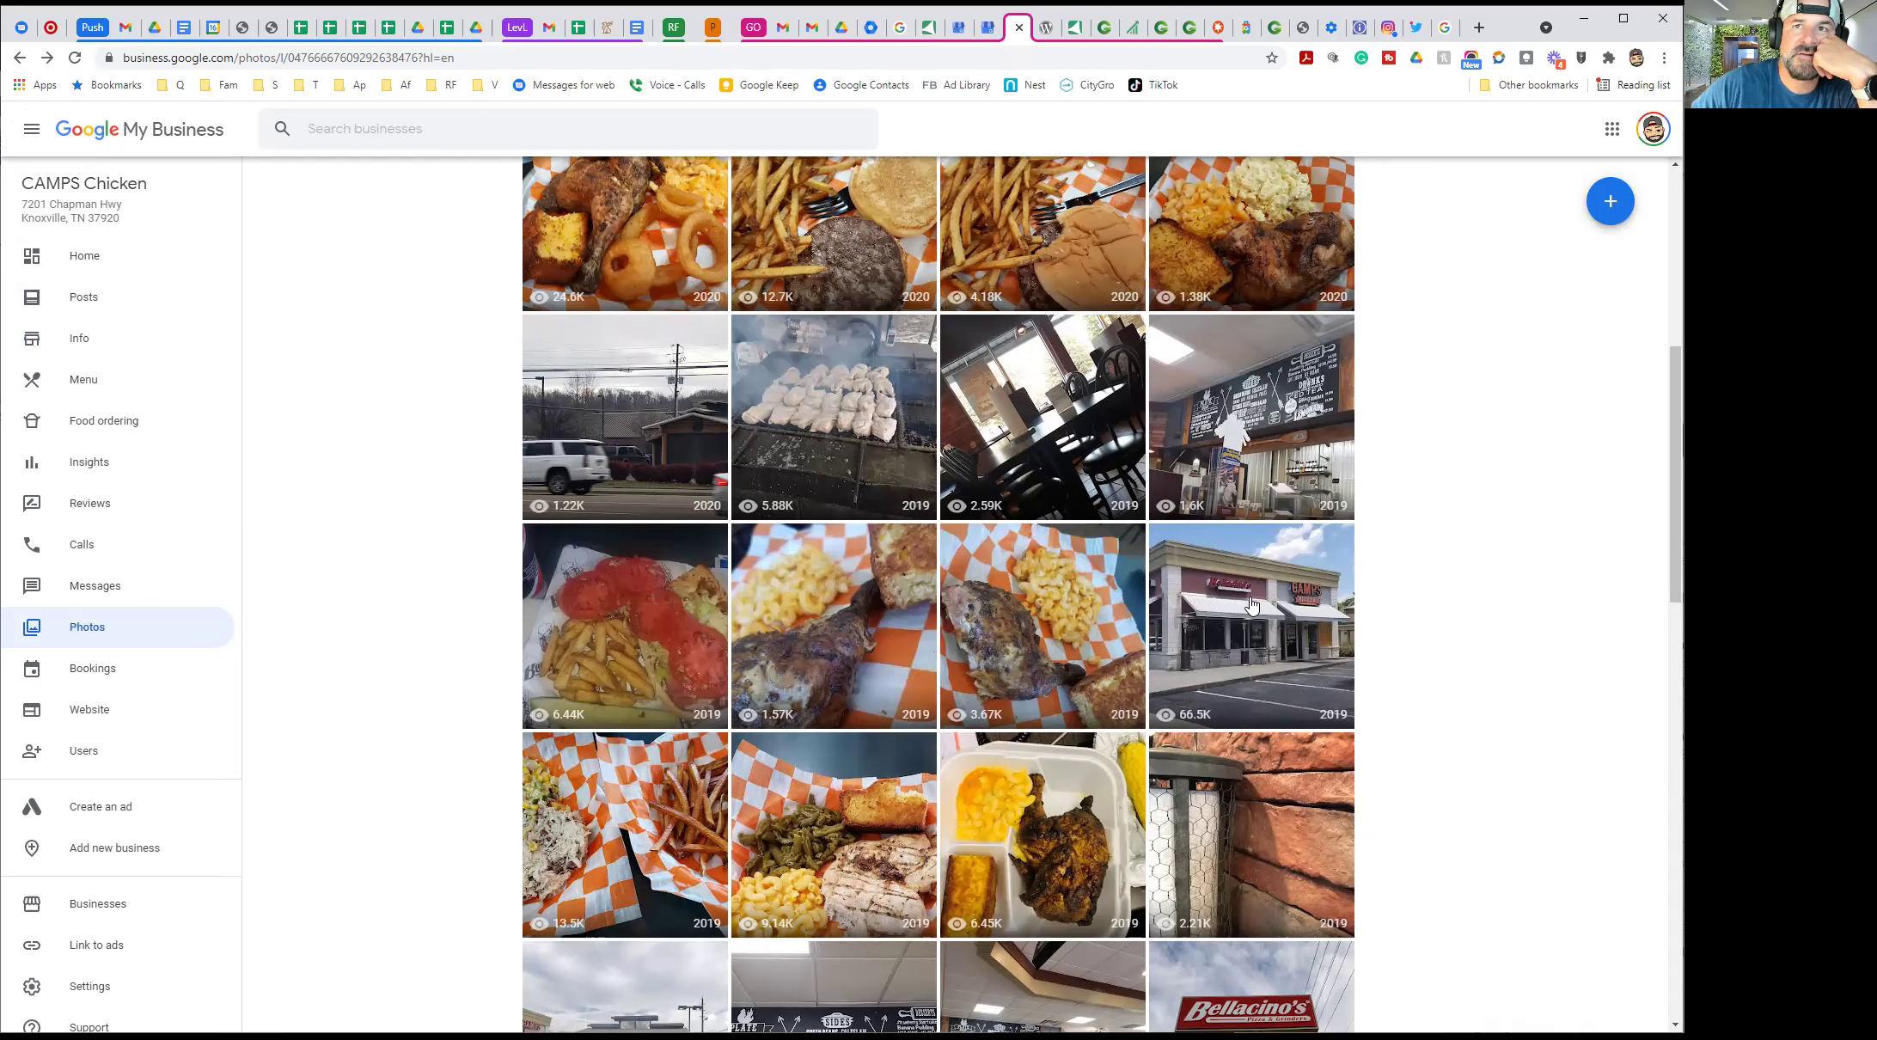
left_click(1251, 540)
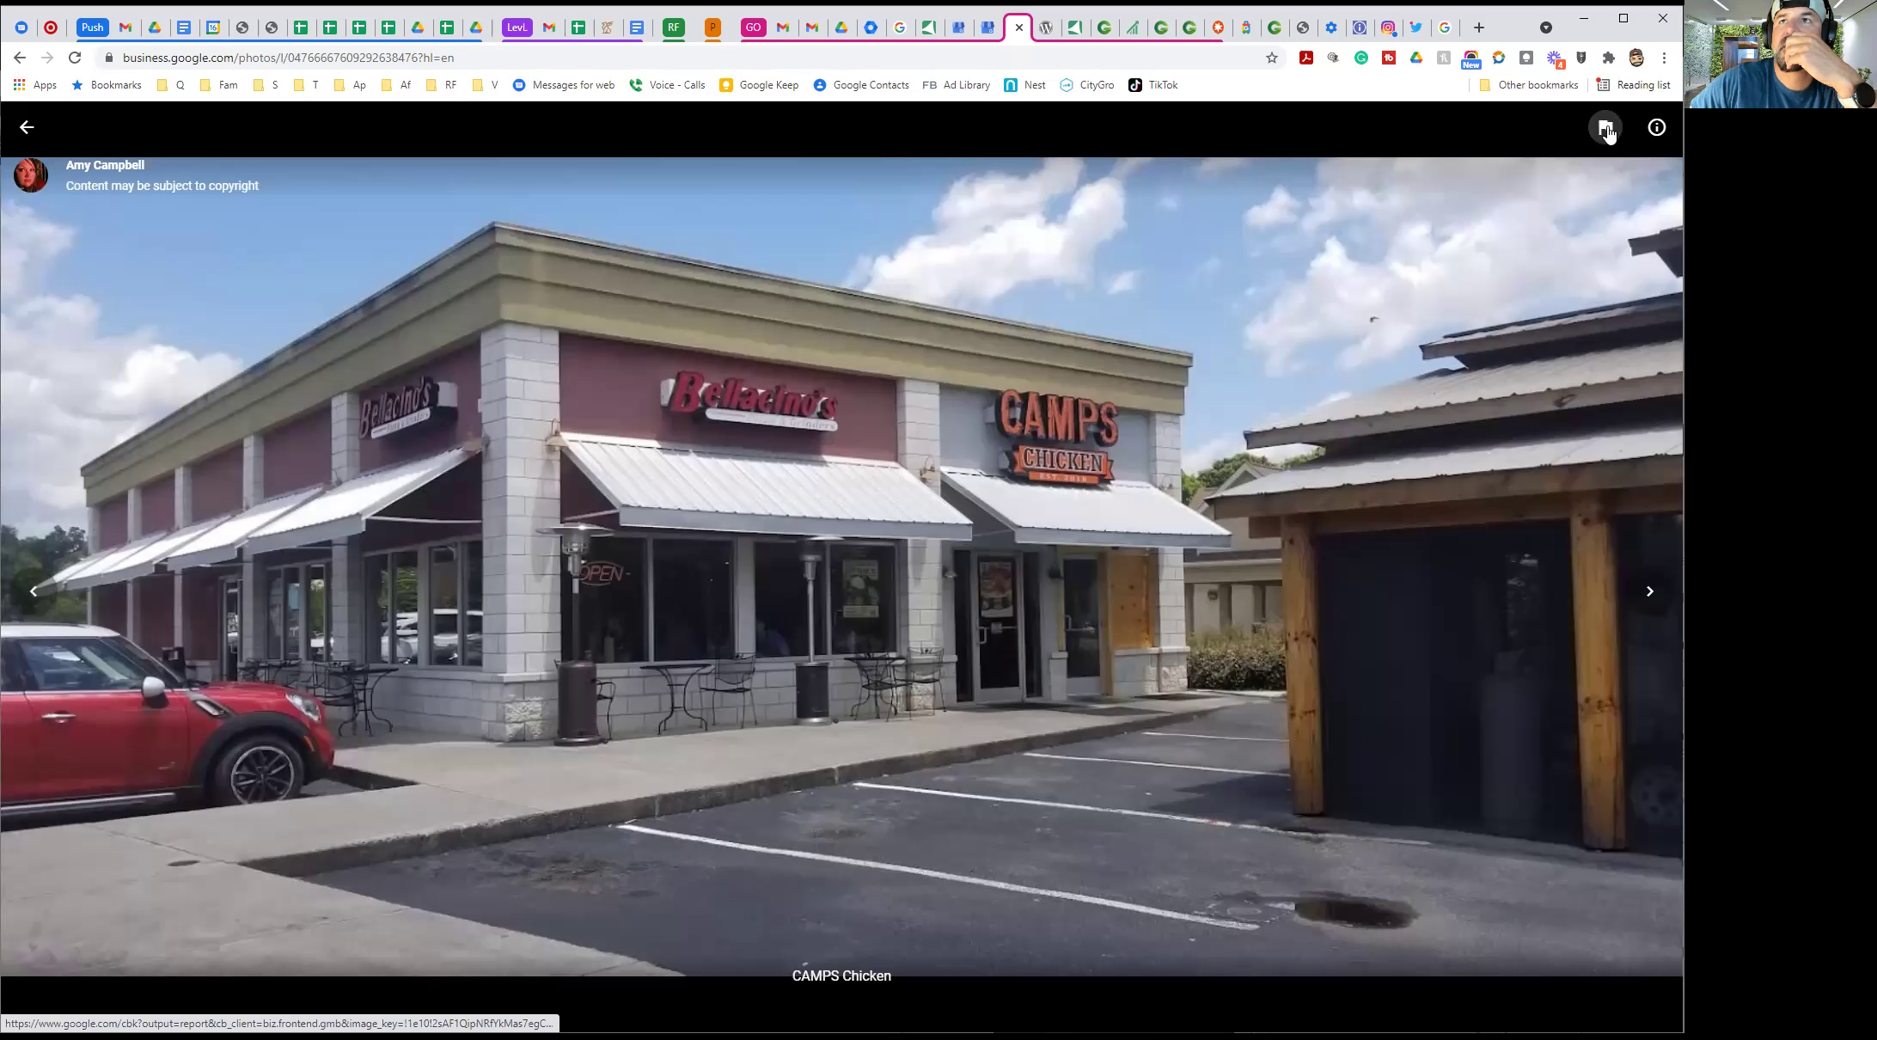
left_click(1656, 127)
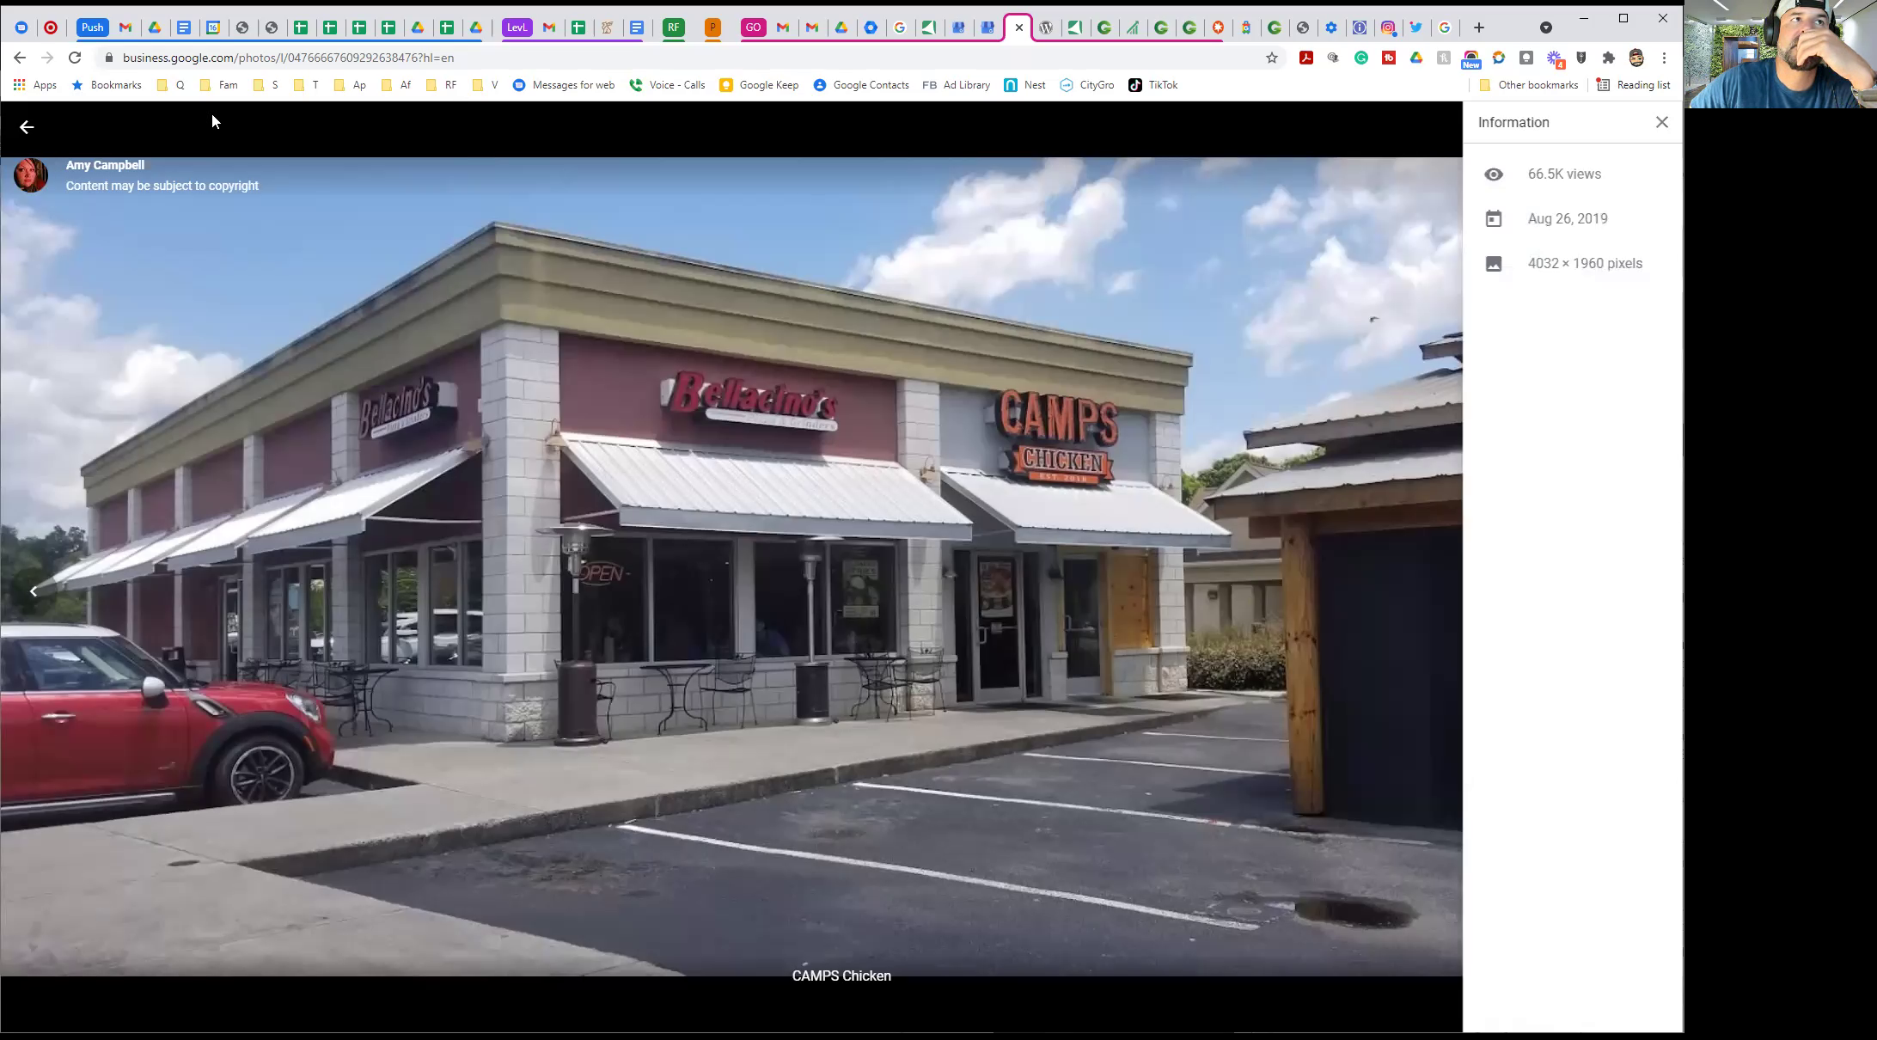
left_click(31, 131)
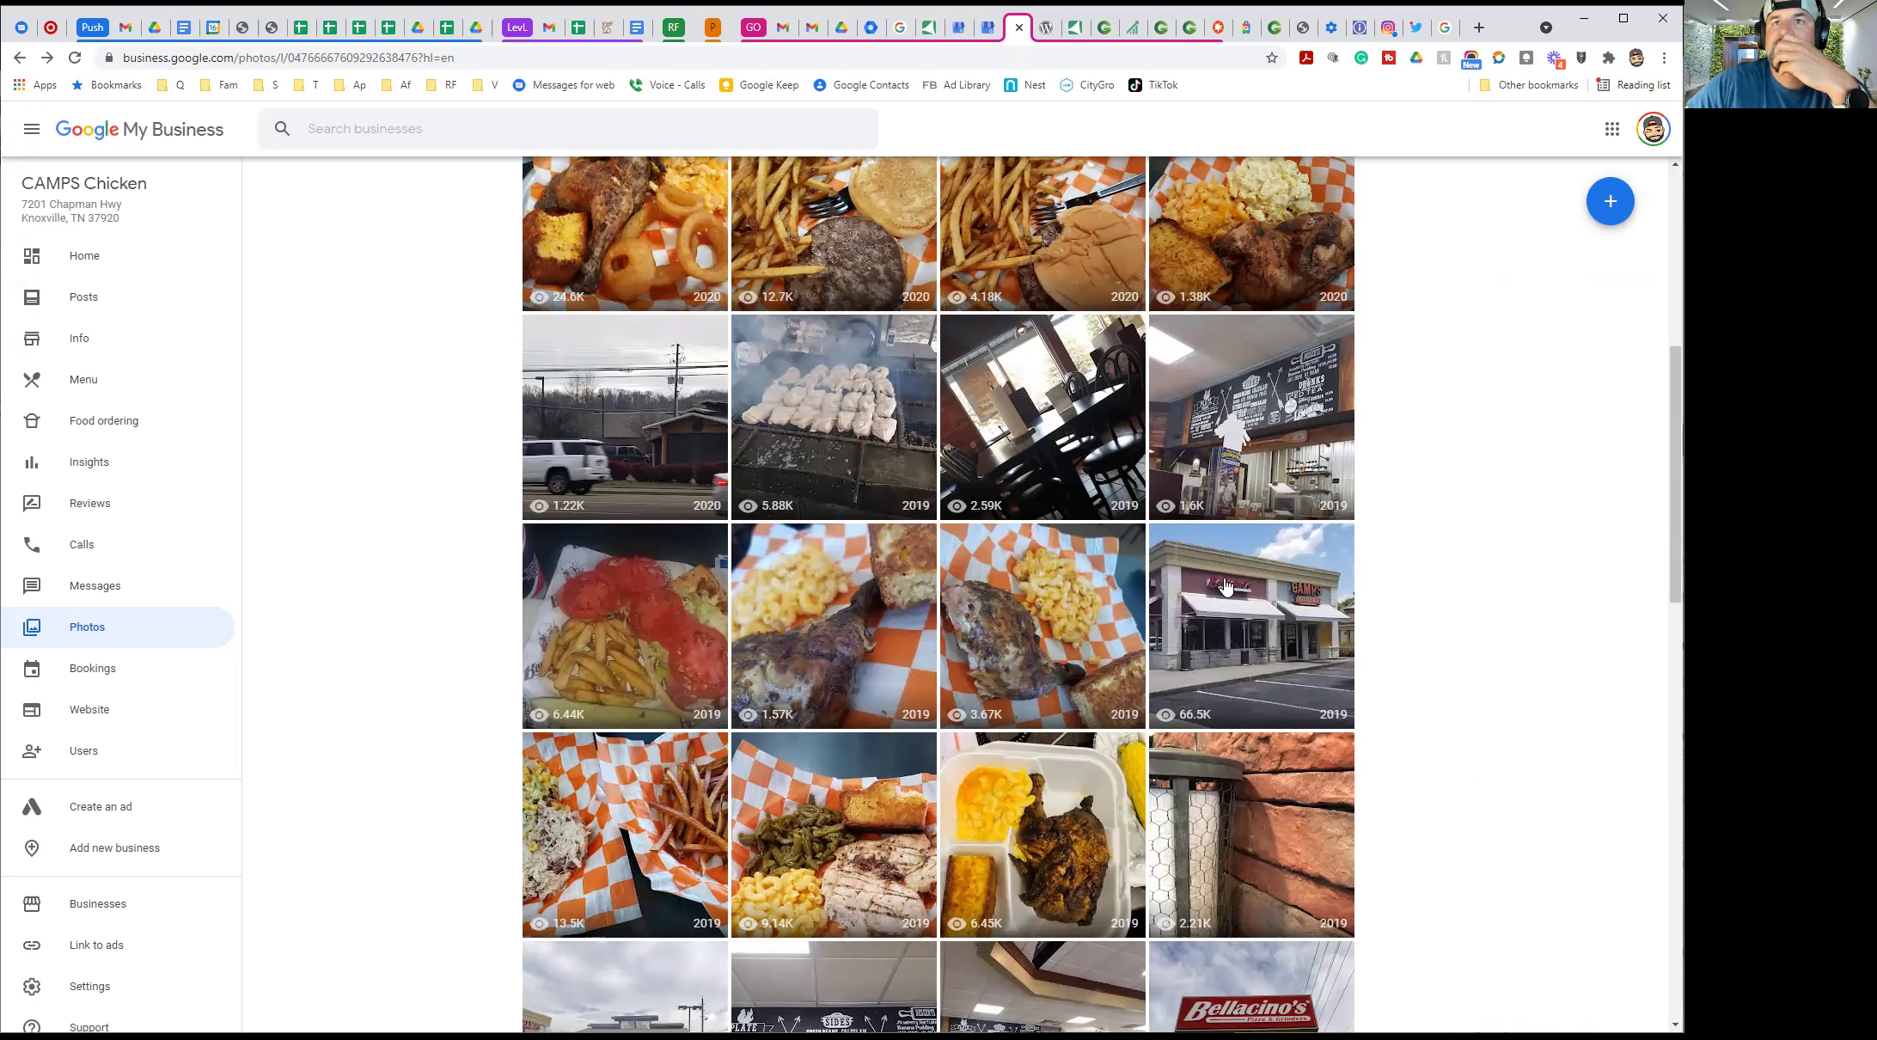
left_click(1225, 584)
left_click(1606, 129)
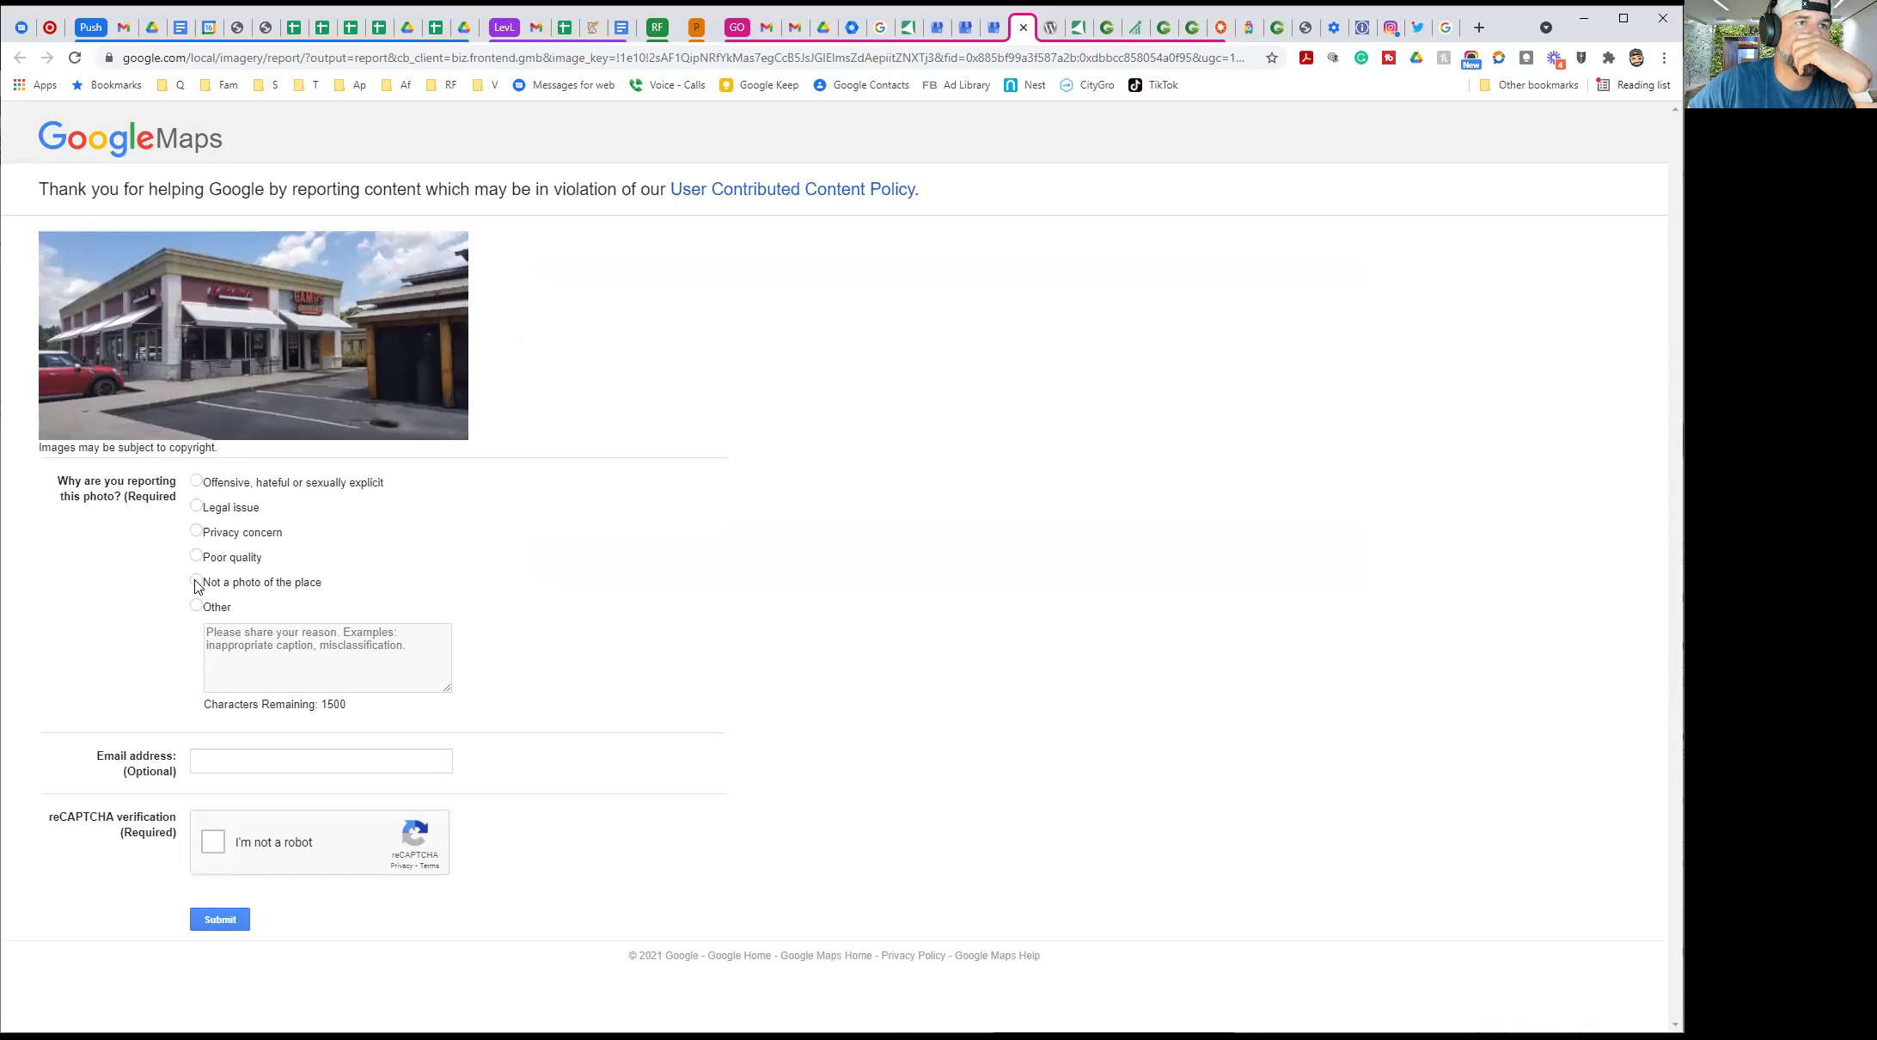
left_click(1023, 28)
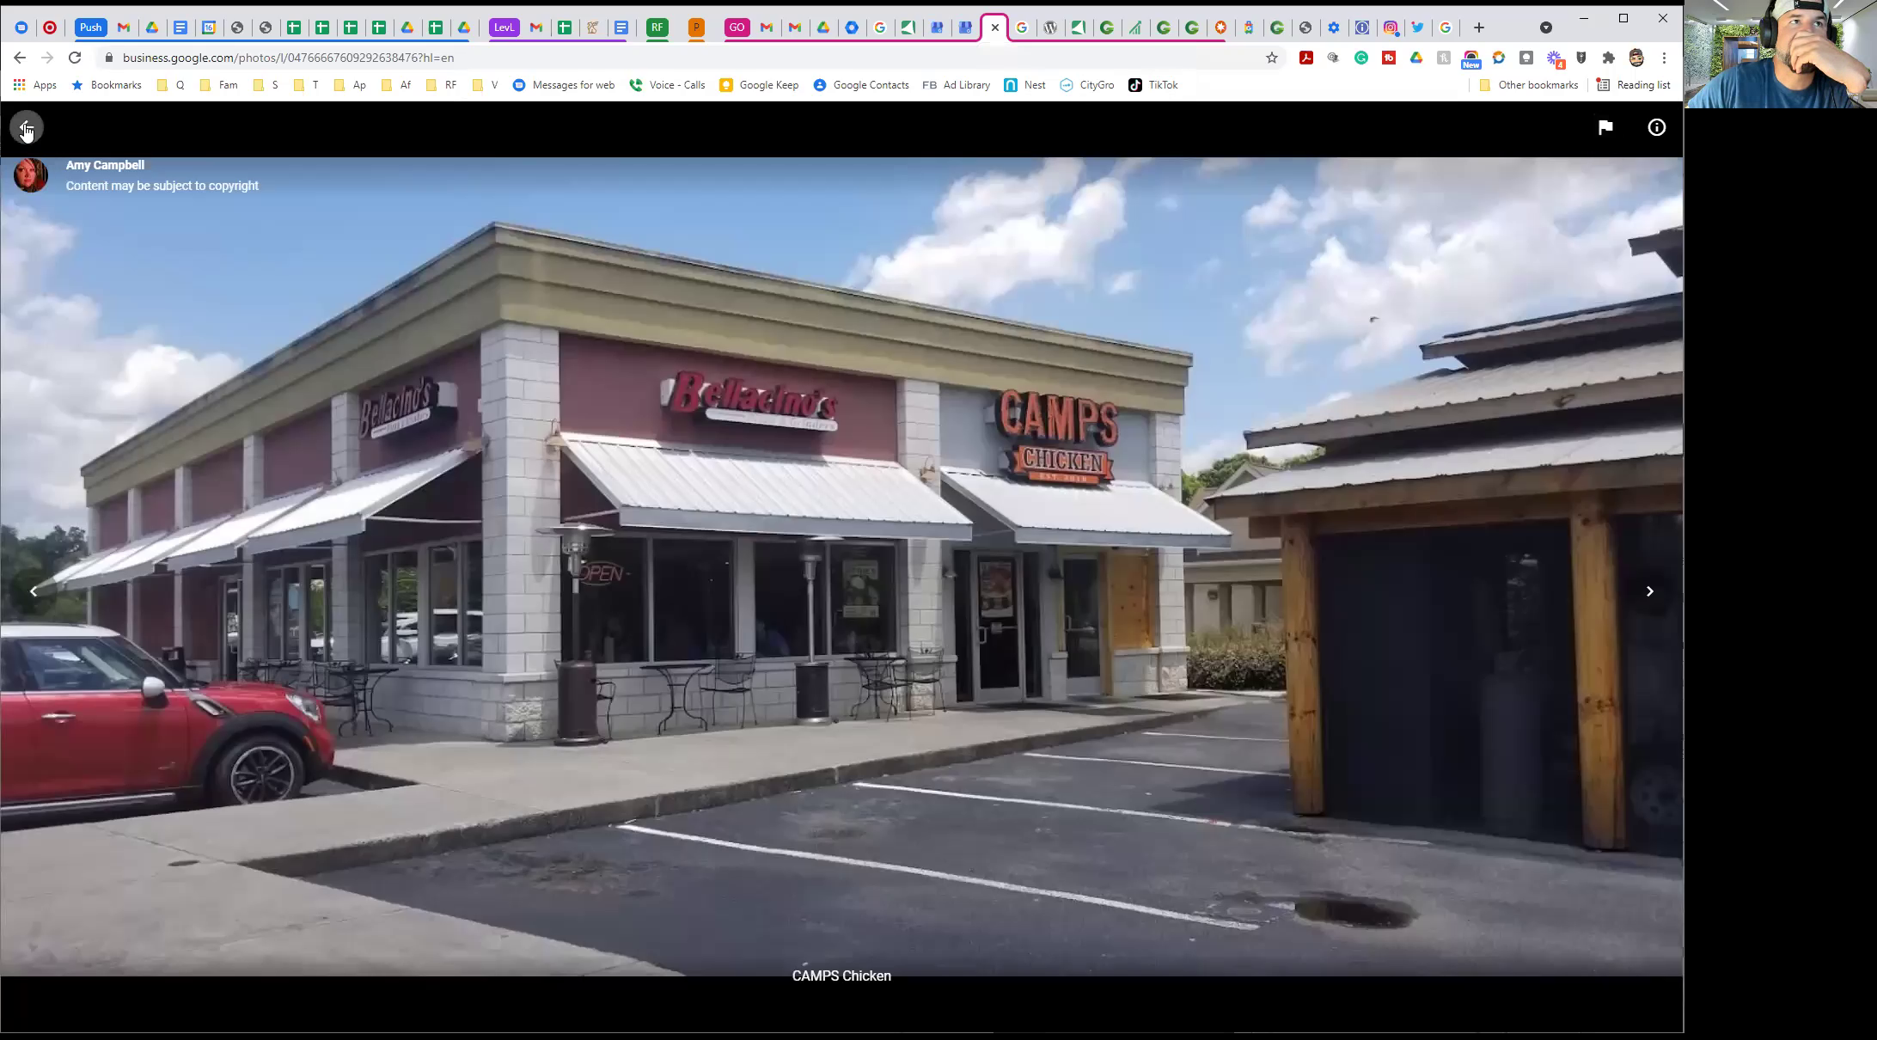
left_click(26, 129)
Scroll through the Photos grid of food, interior and storefront photos
scroll(481, 491, "down", 6)
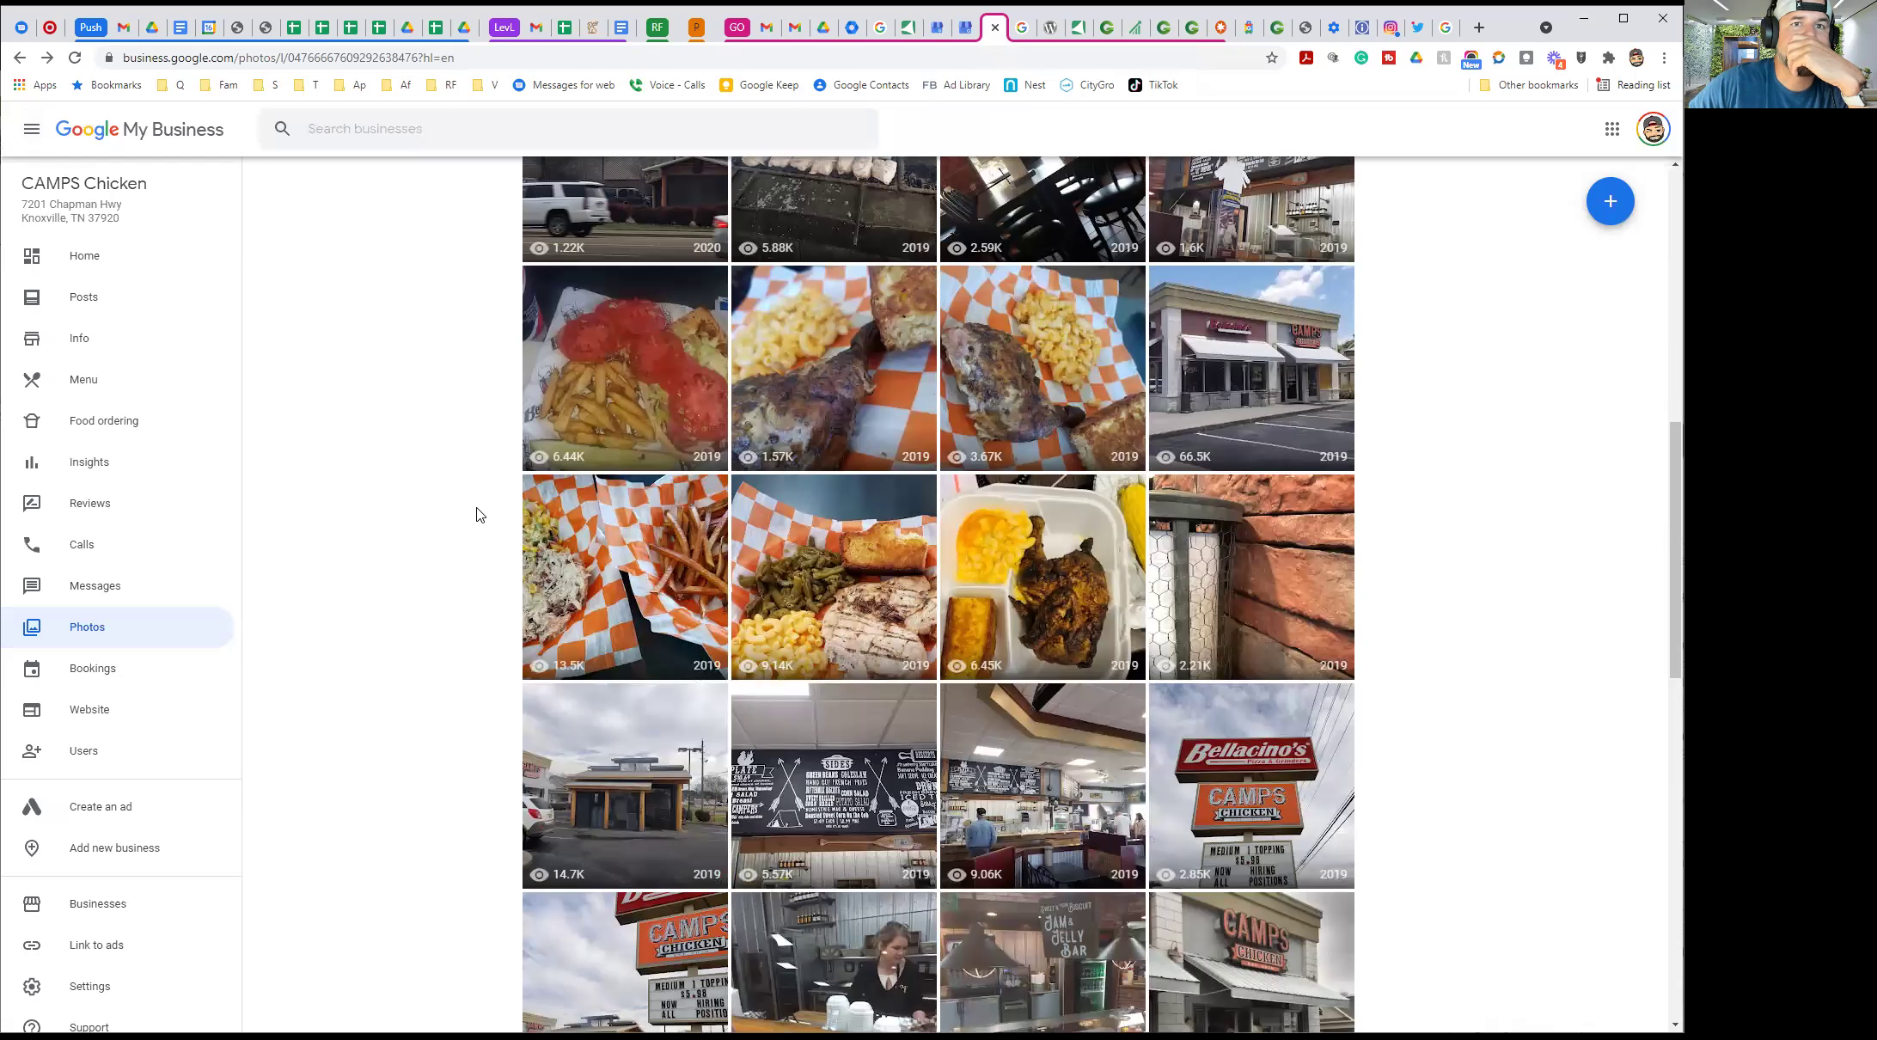
scroll(479, 514, "down", 5)
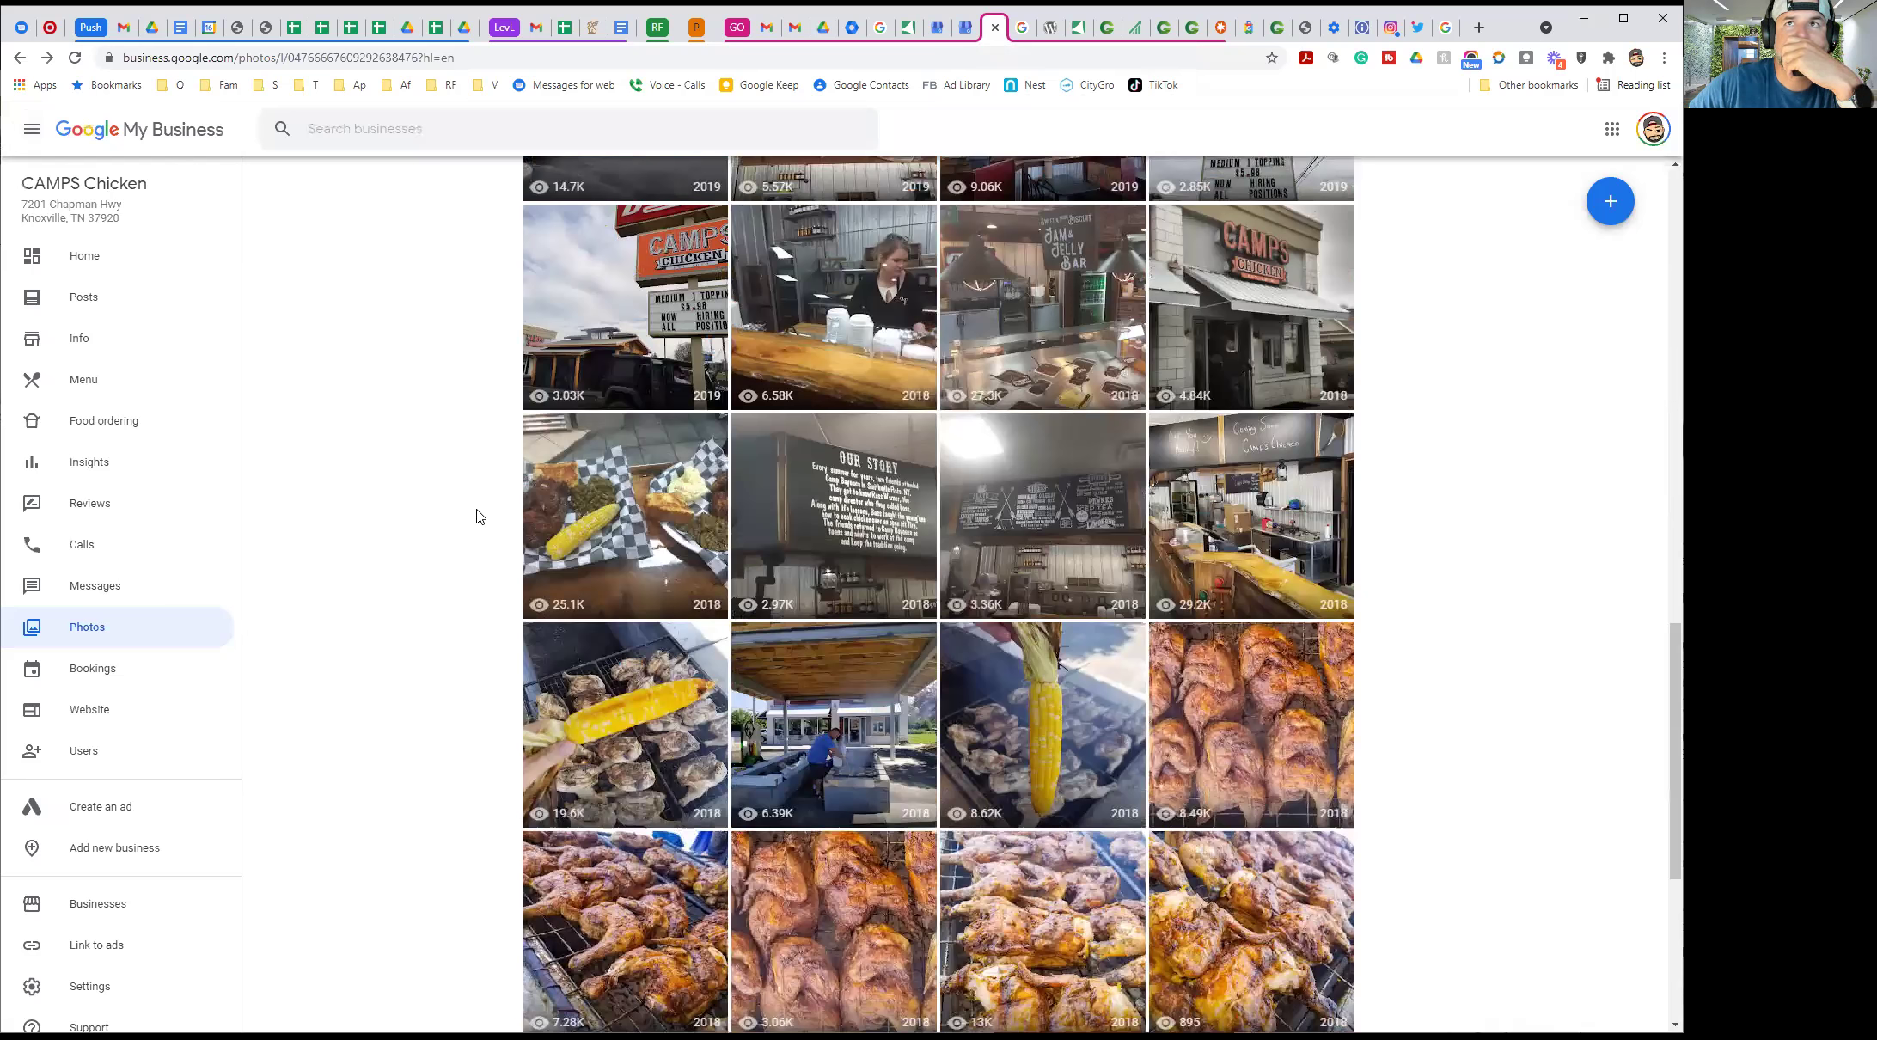
scroll(630, 514, "down", 5)
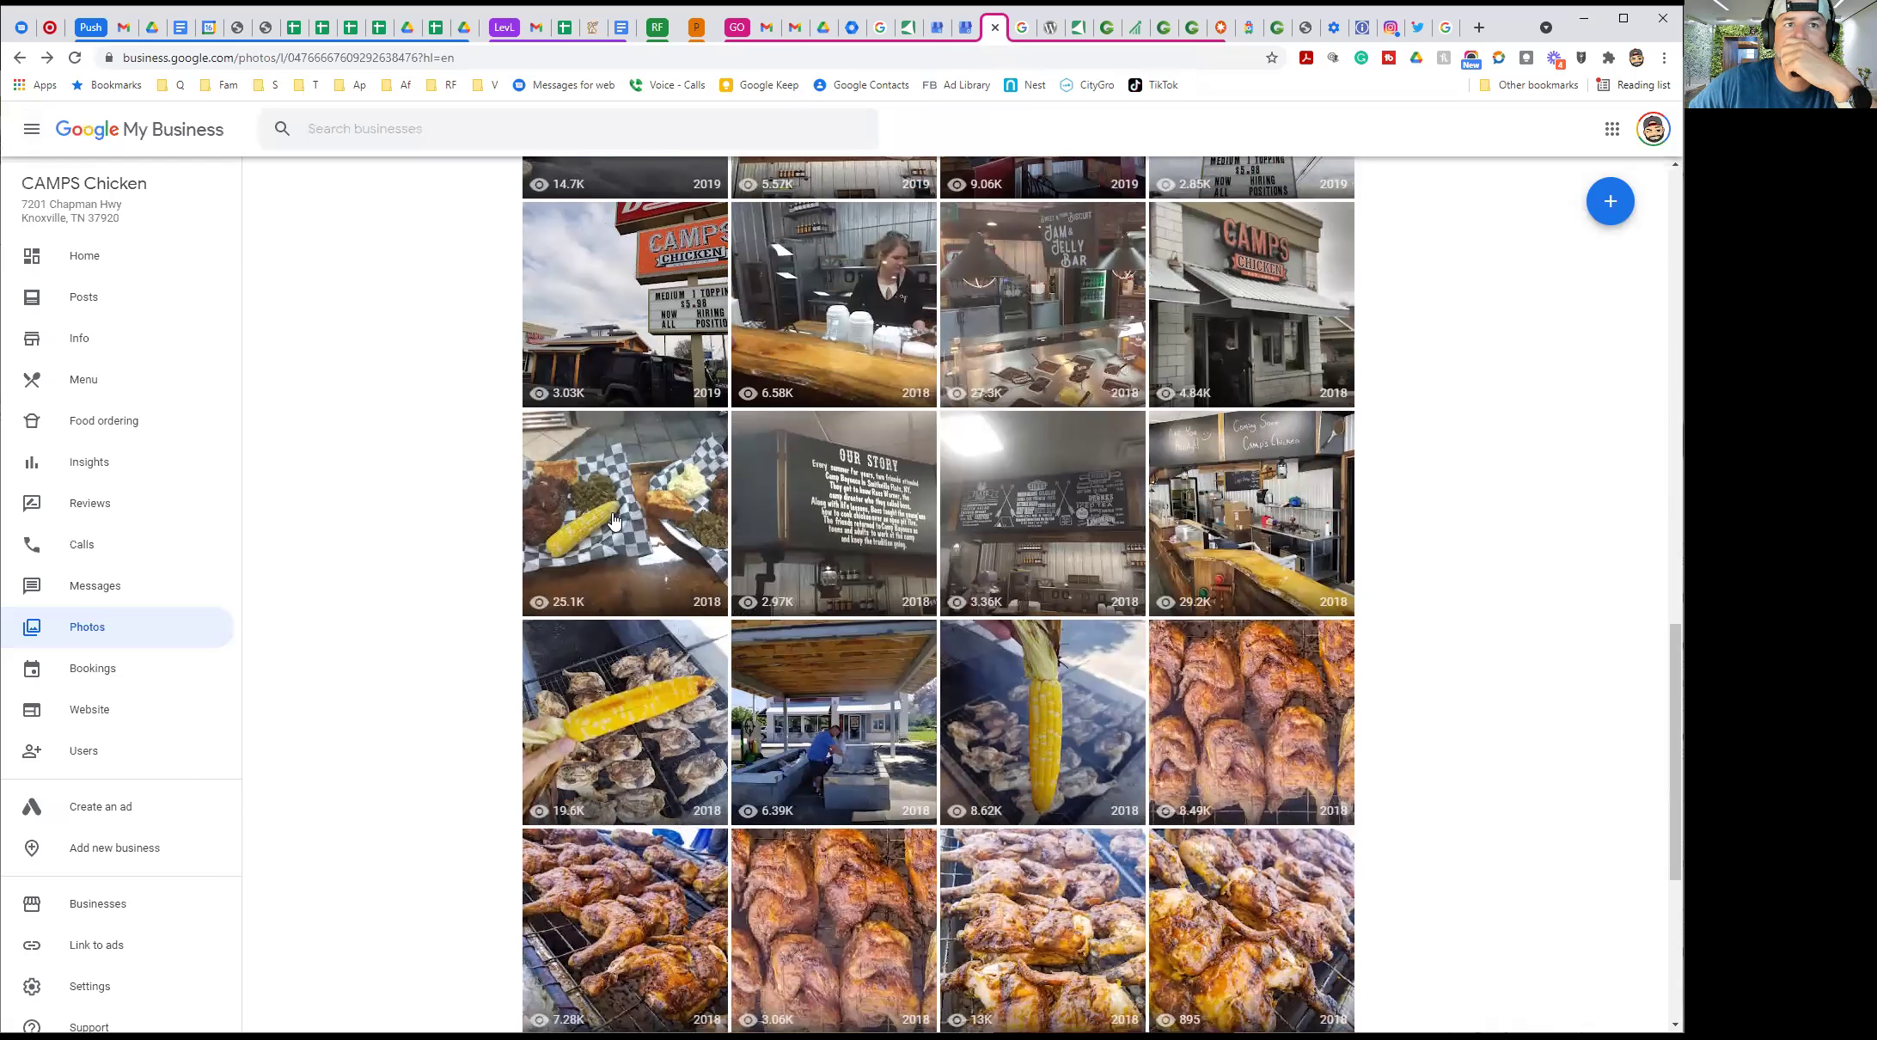
scroll(643, 513, "up", 8)
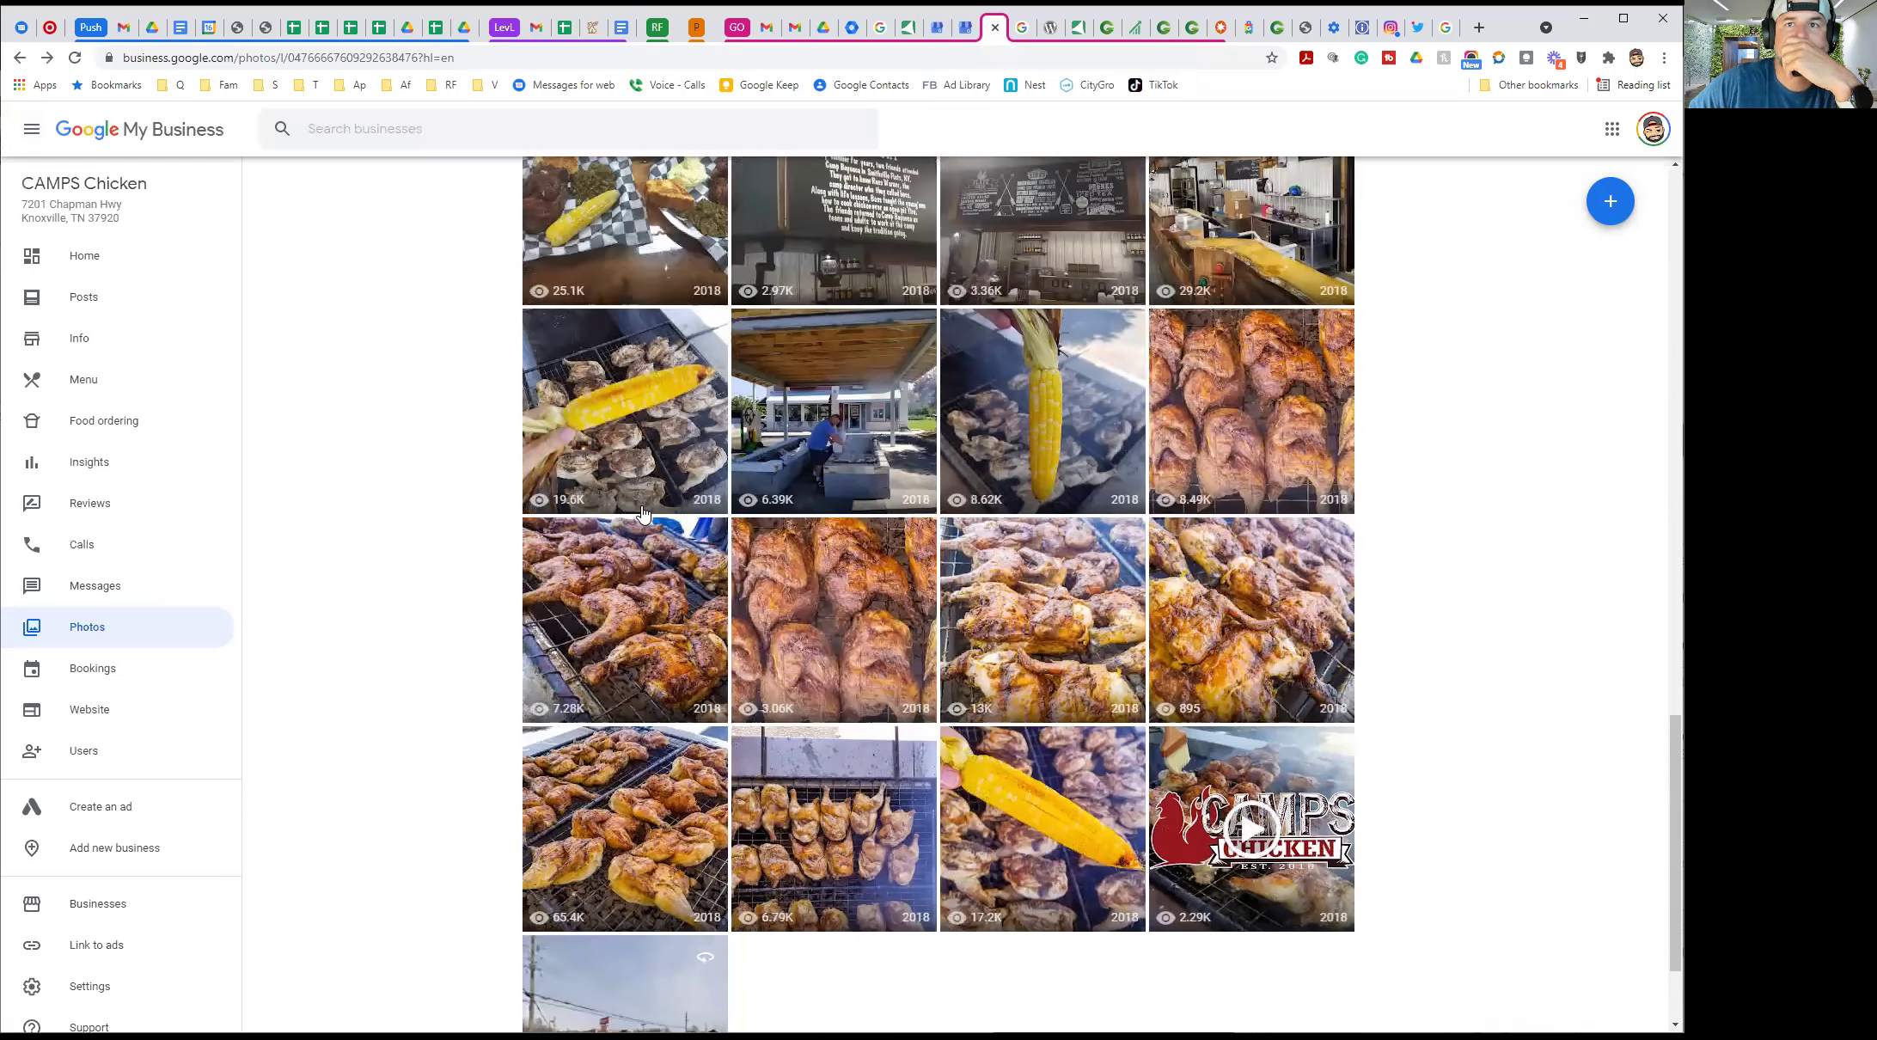
scroll(643, 513, "up", 1)
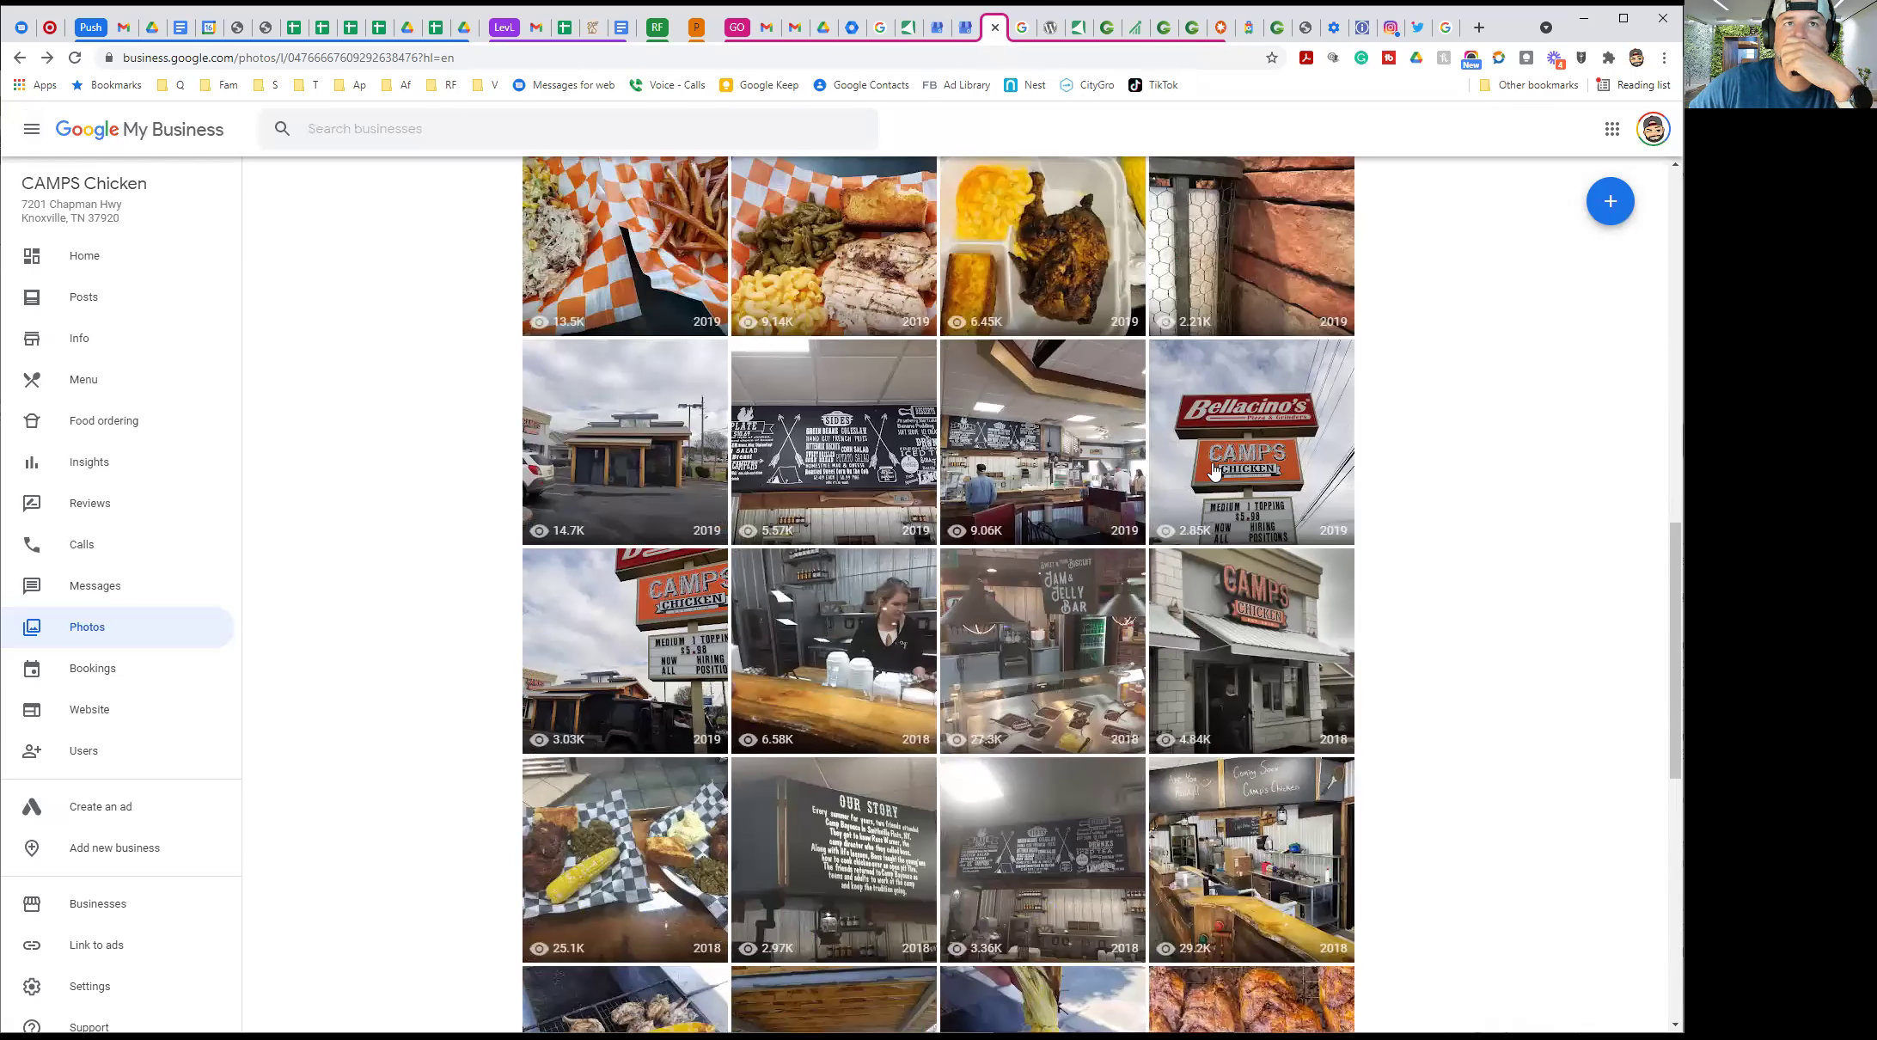
scroll(1216, 477, "up", 2)
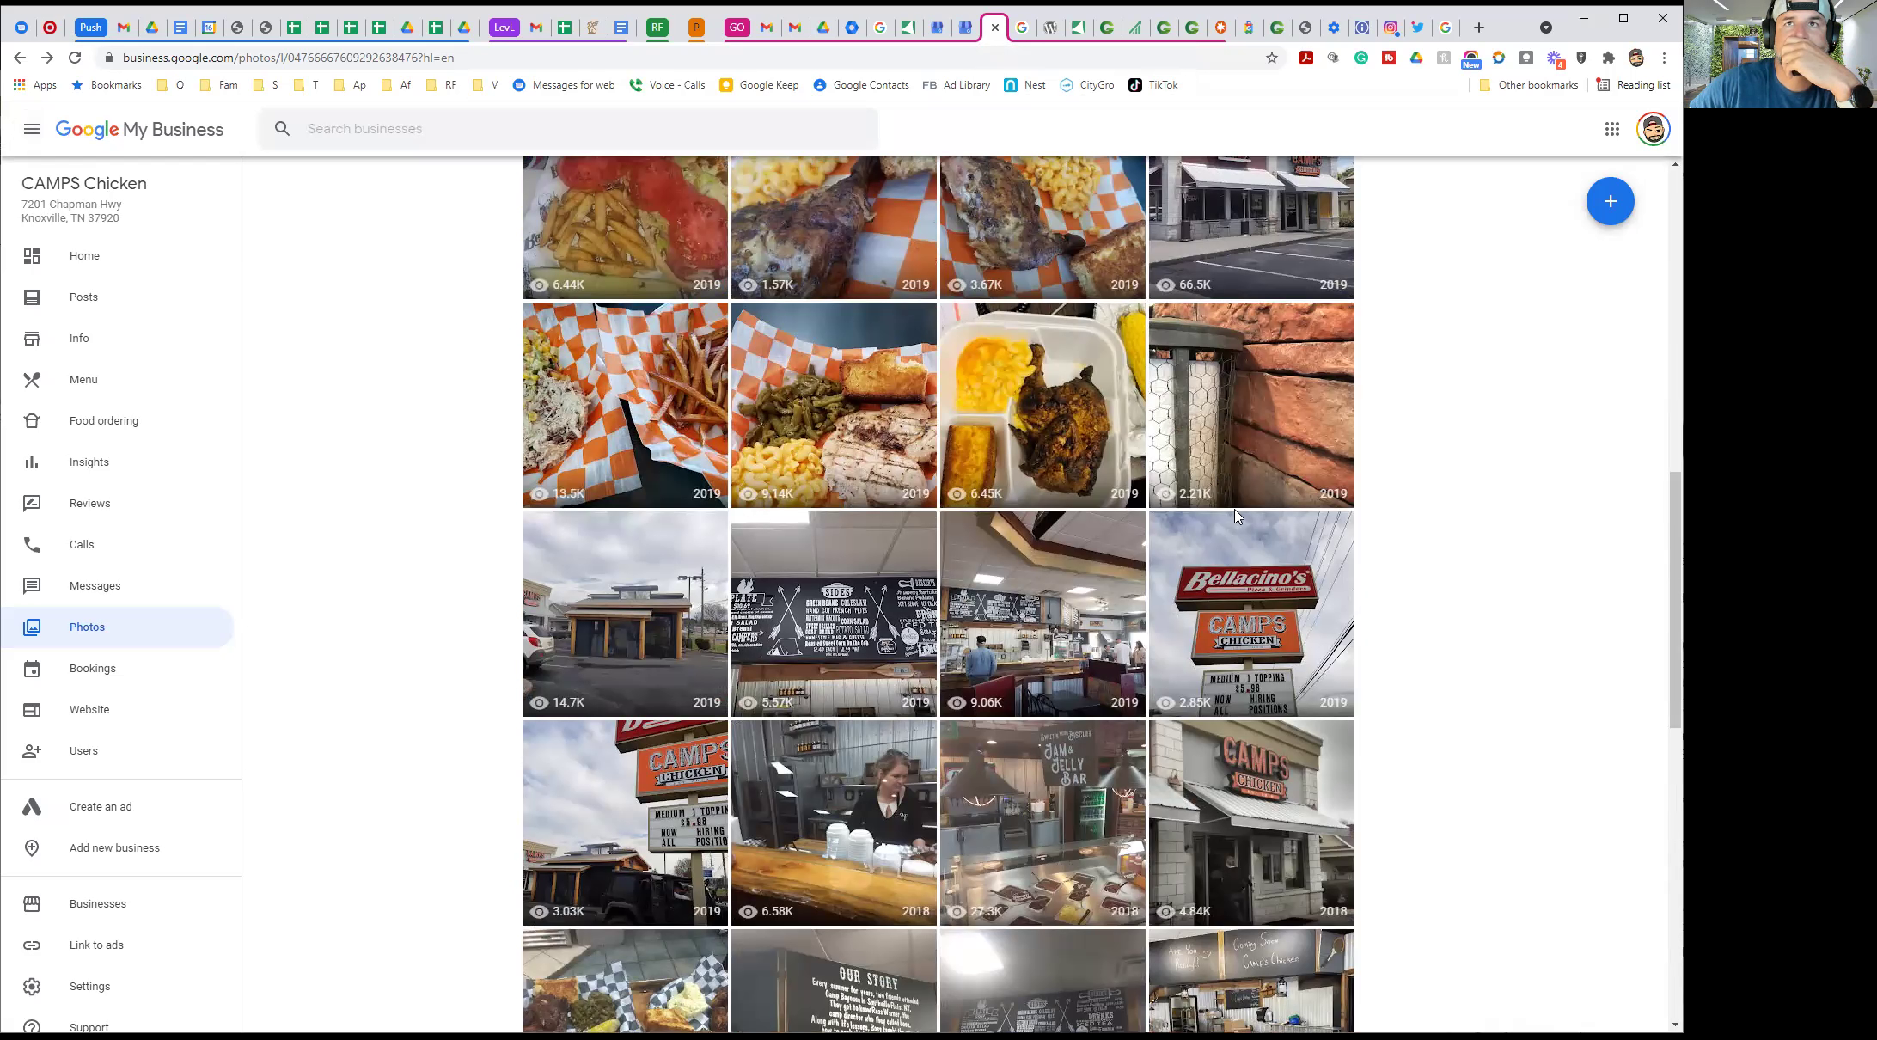
scroll(1235, 514, "up", 3)
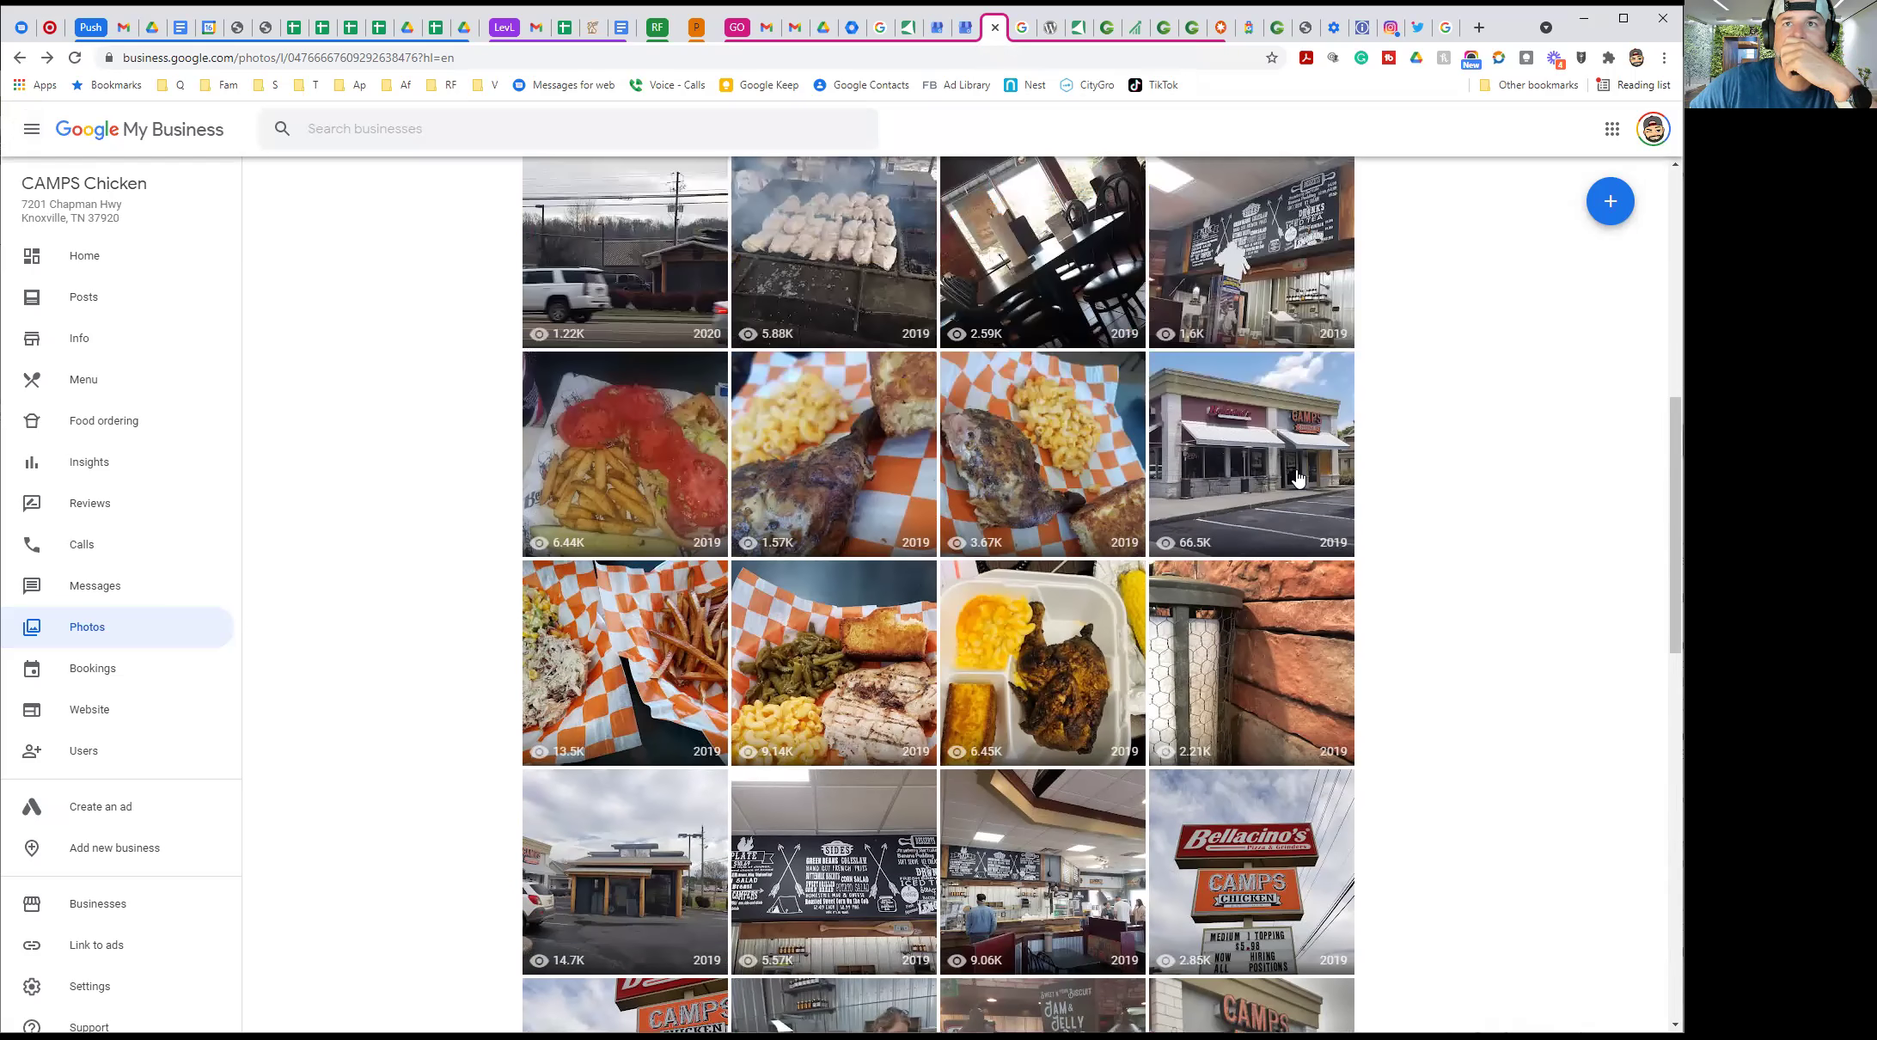
scroll(1289, 481, "up", 7)
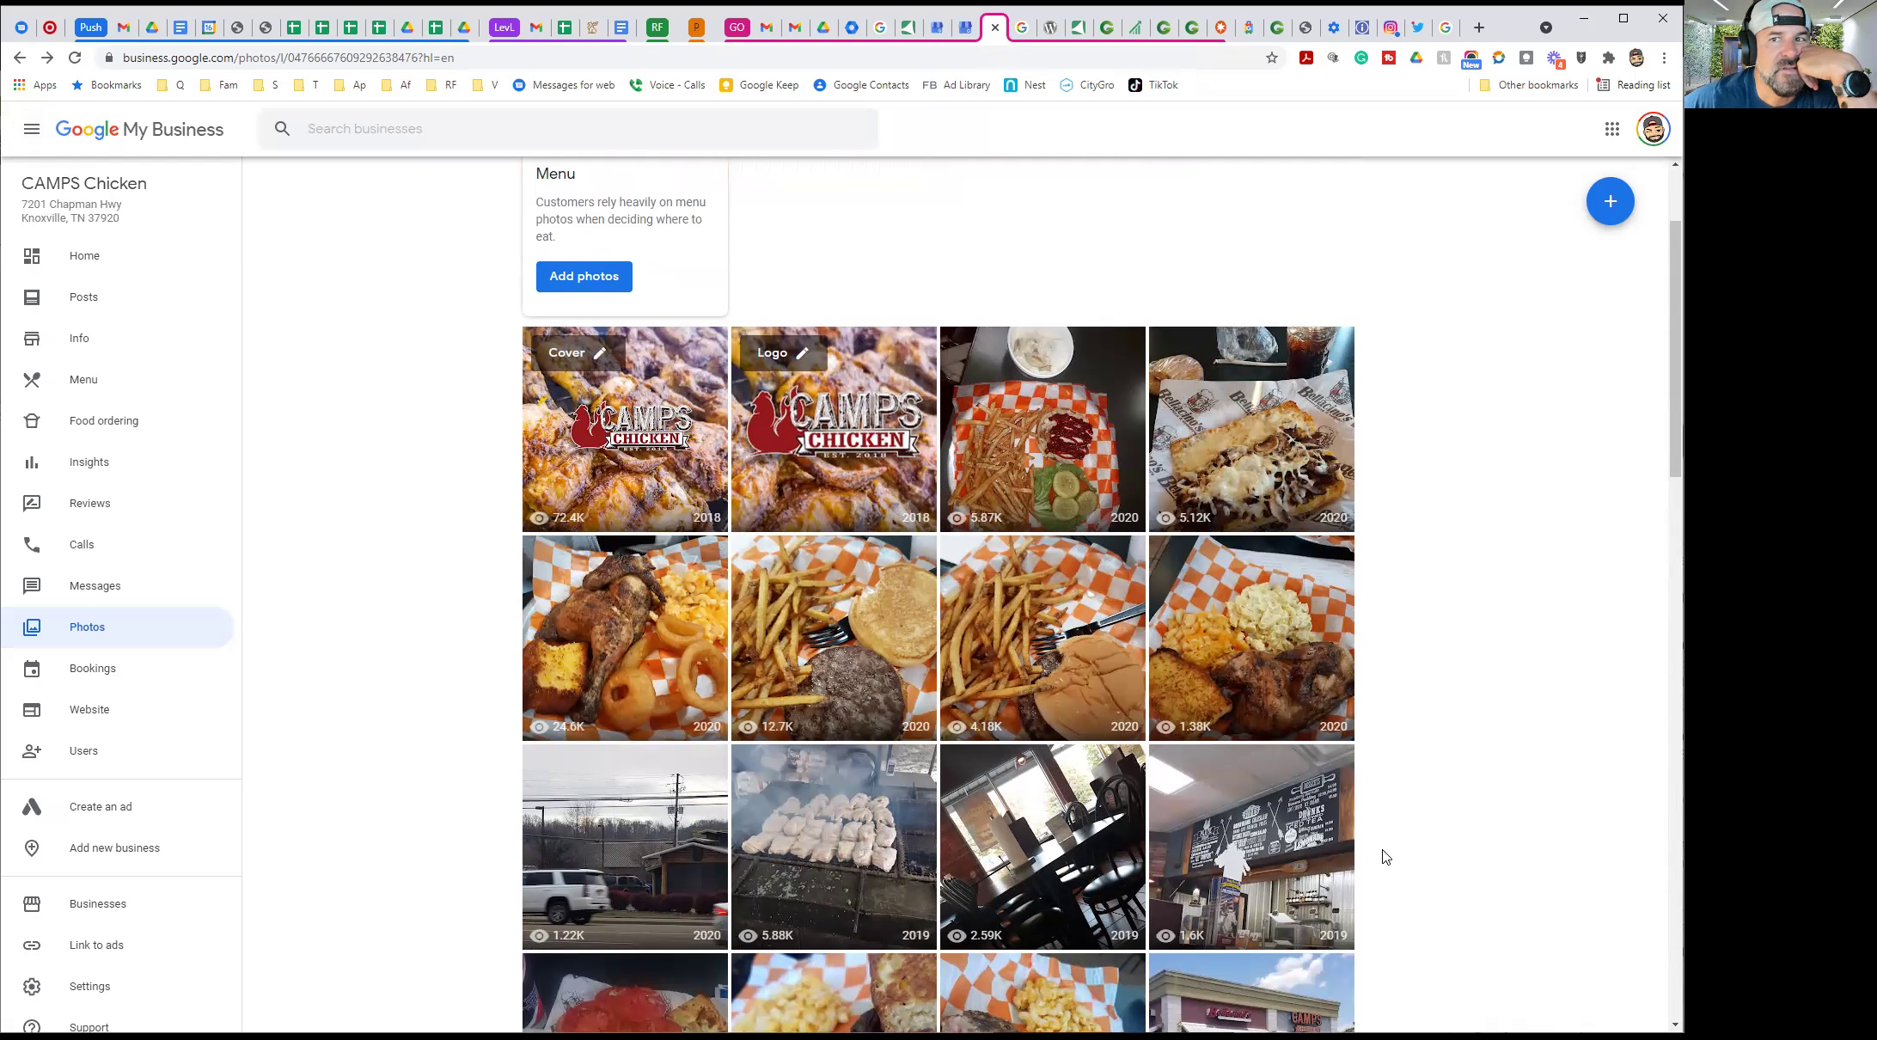
scroll(1386, 857, "down", 3)
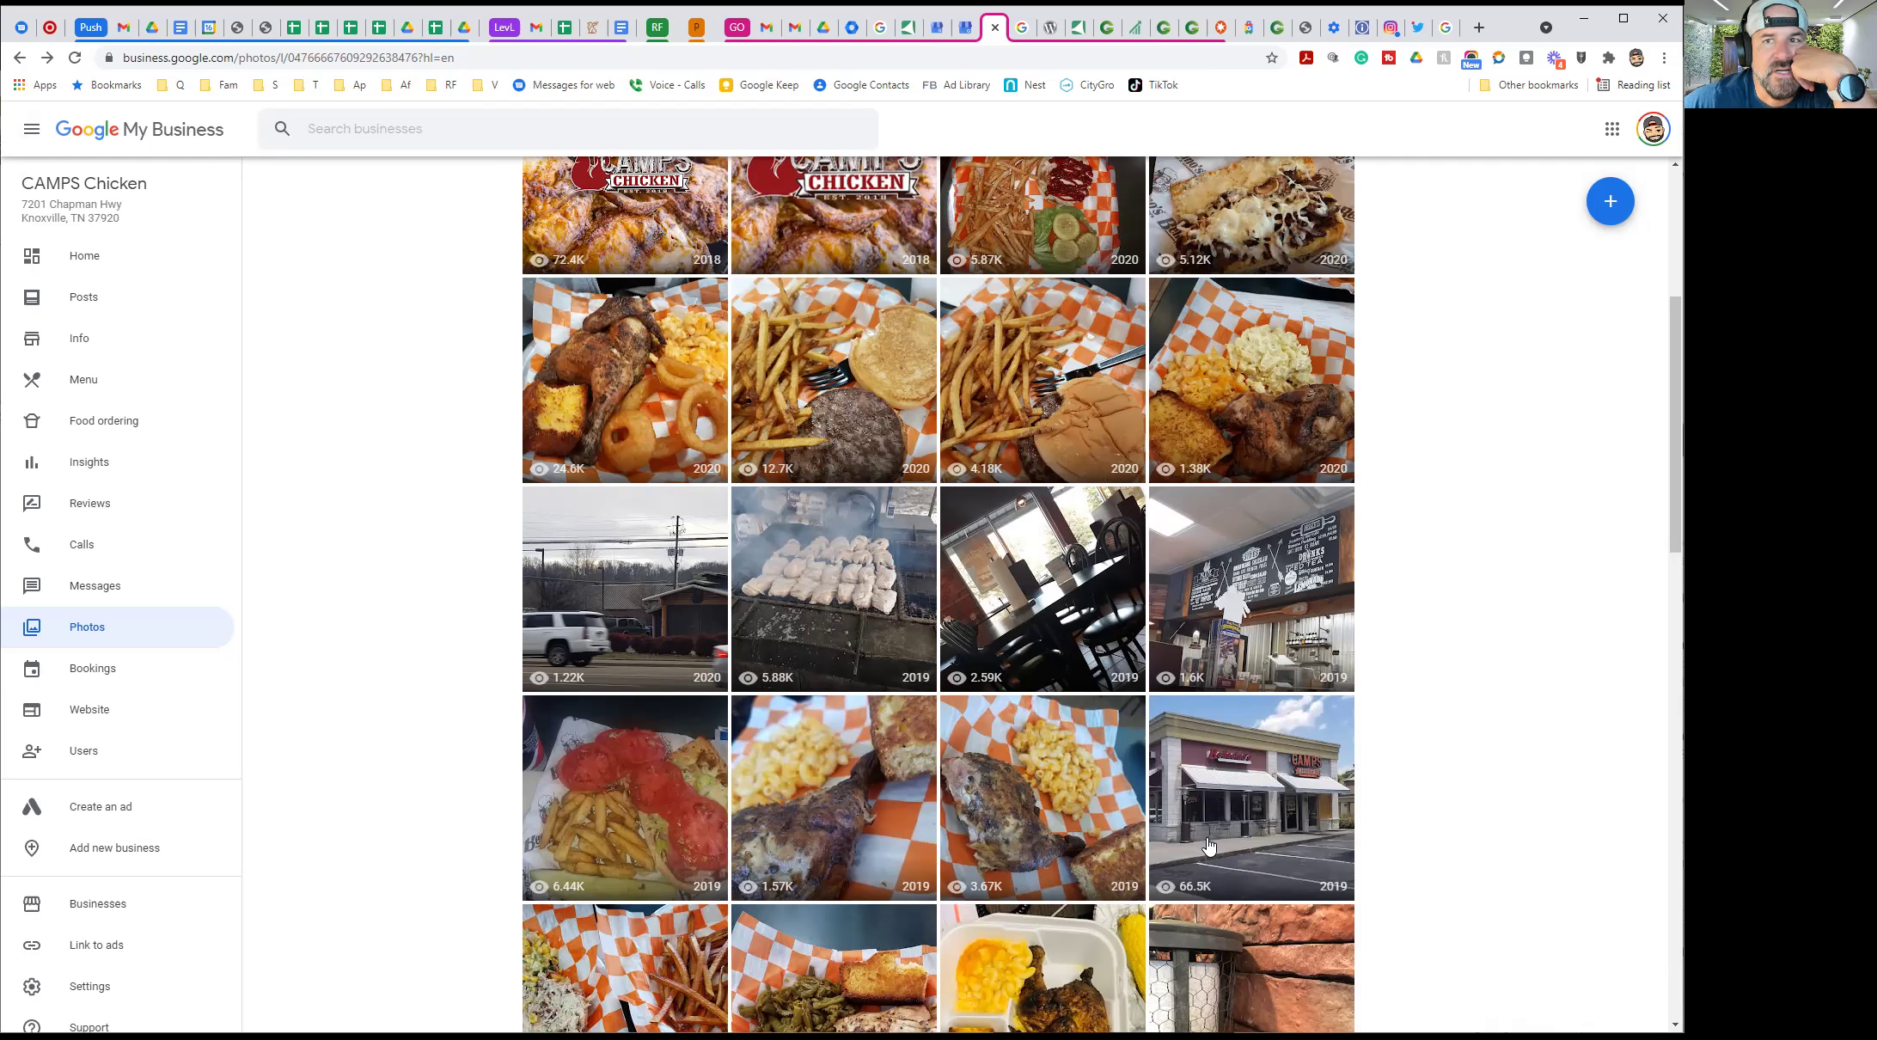
Reopen the CAMPS Chicken storefront photo, start a report on it, and fill in the contact e-mail
left_click(1285, 788)
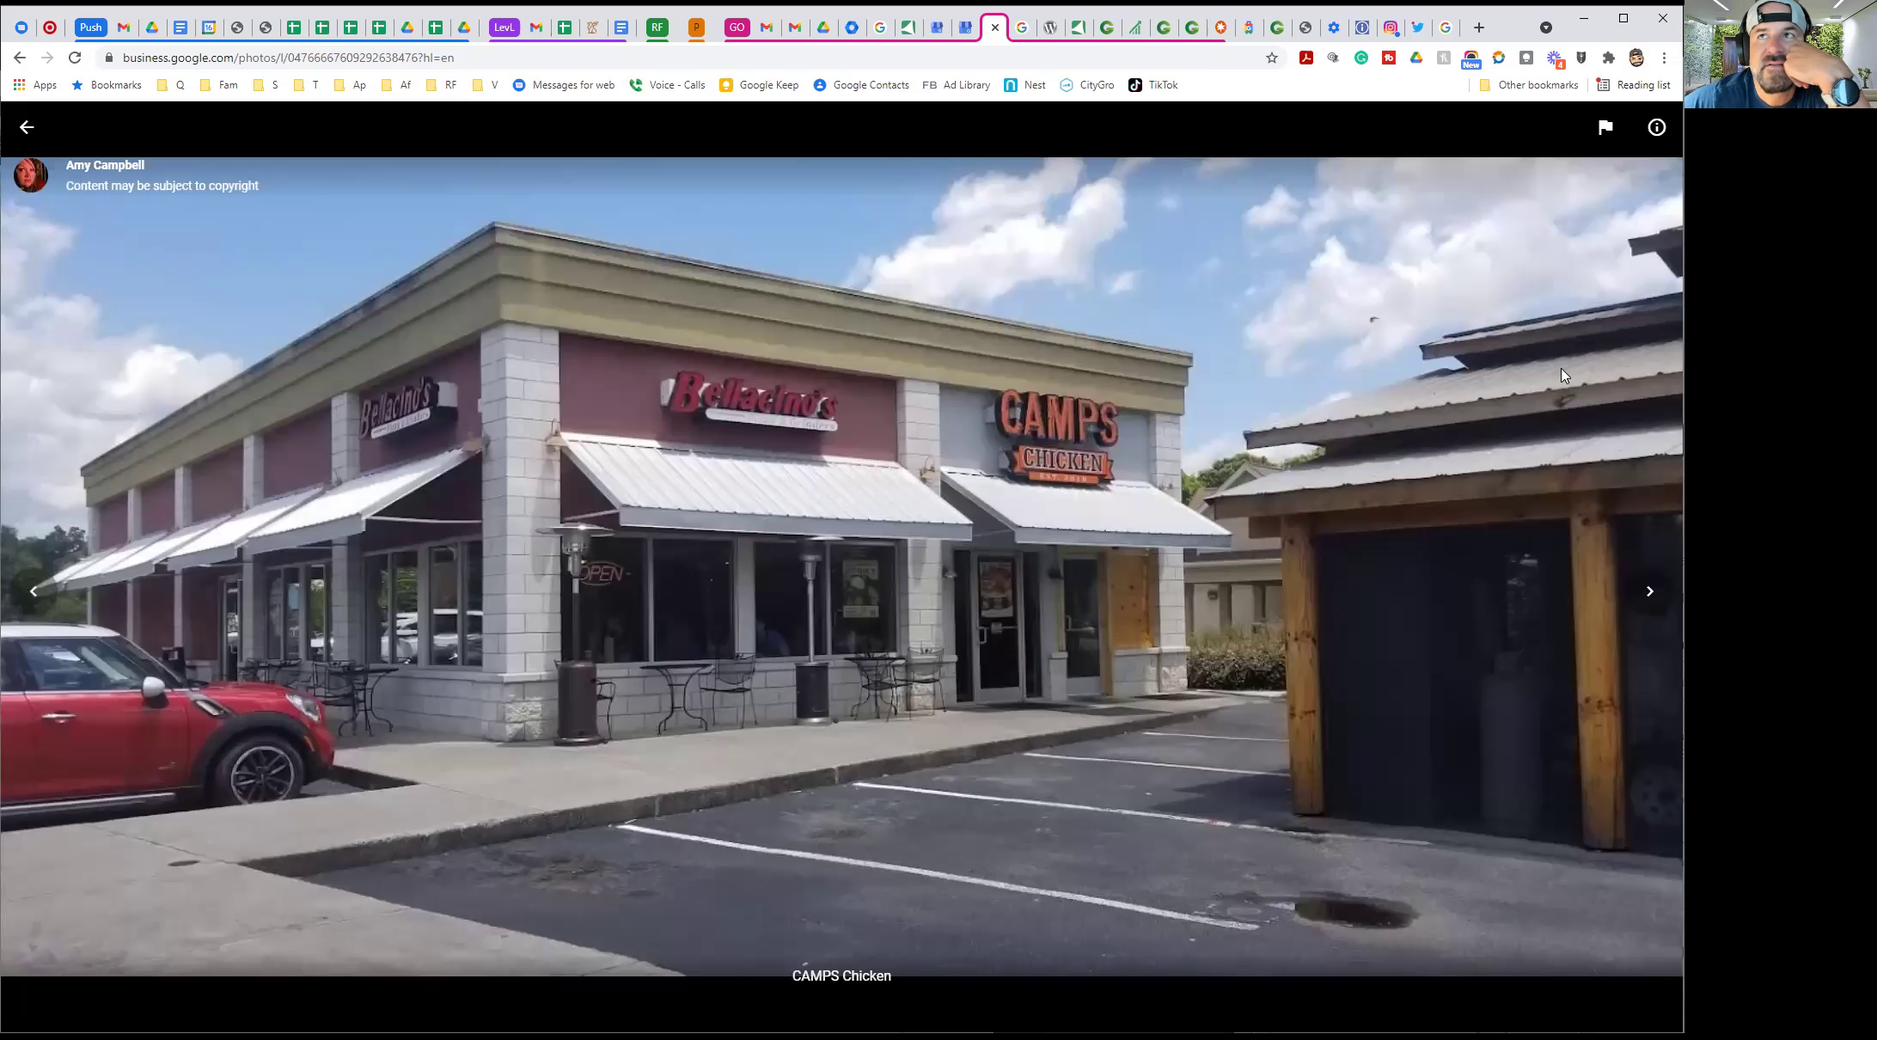
left_click(1603, 129)
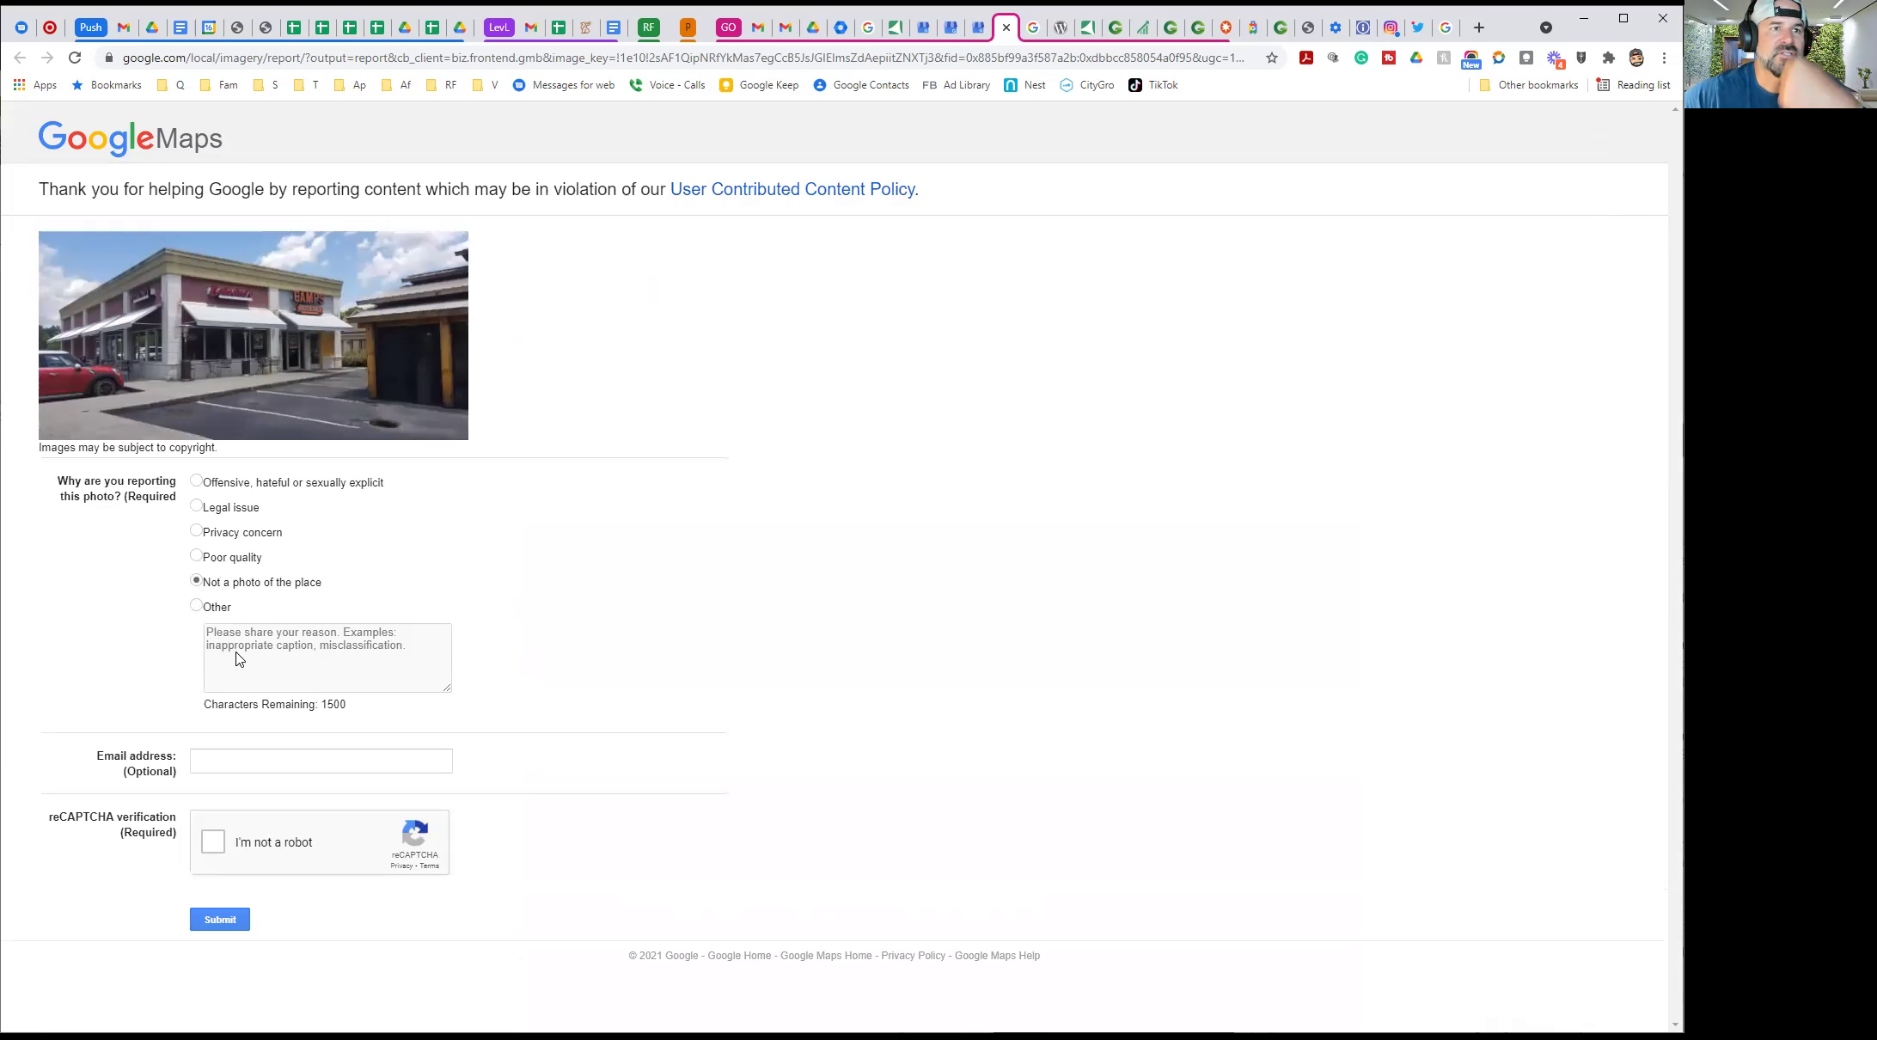
left_click(211, 754)
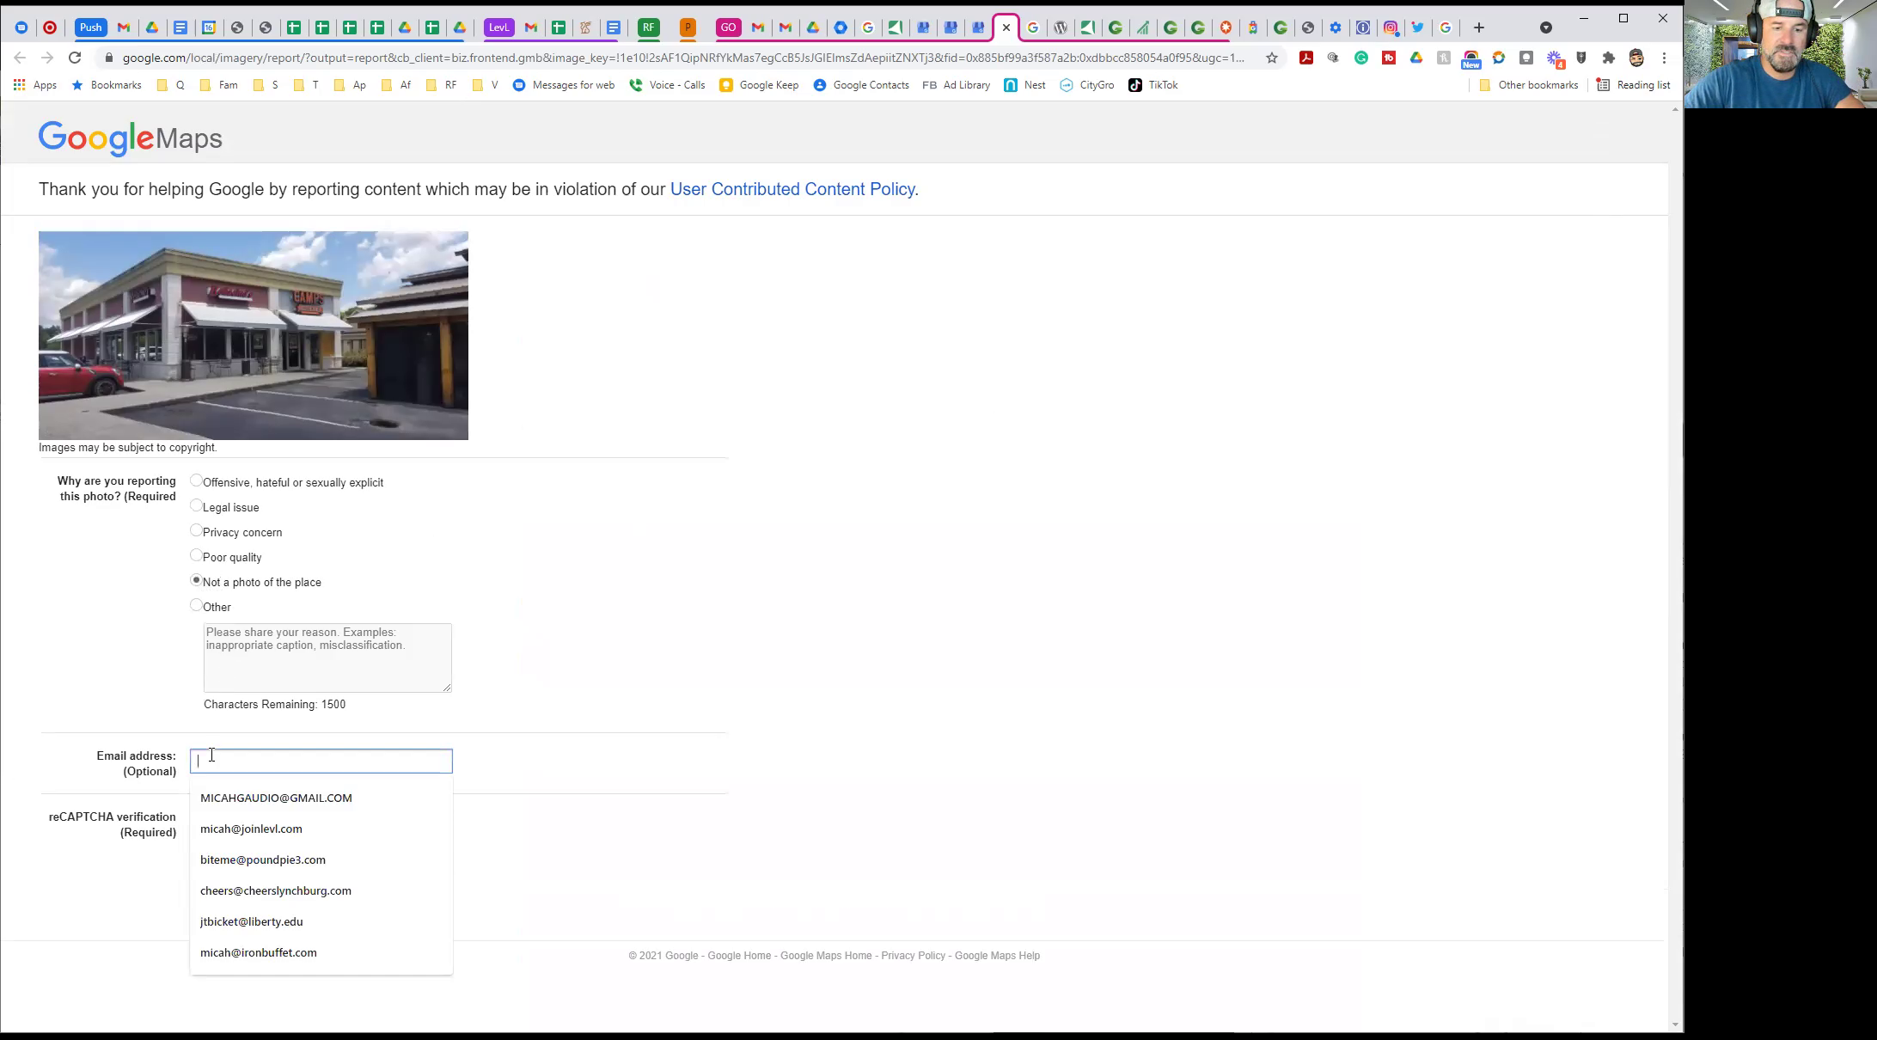
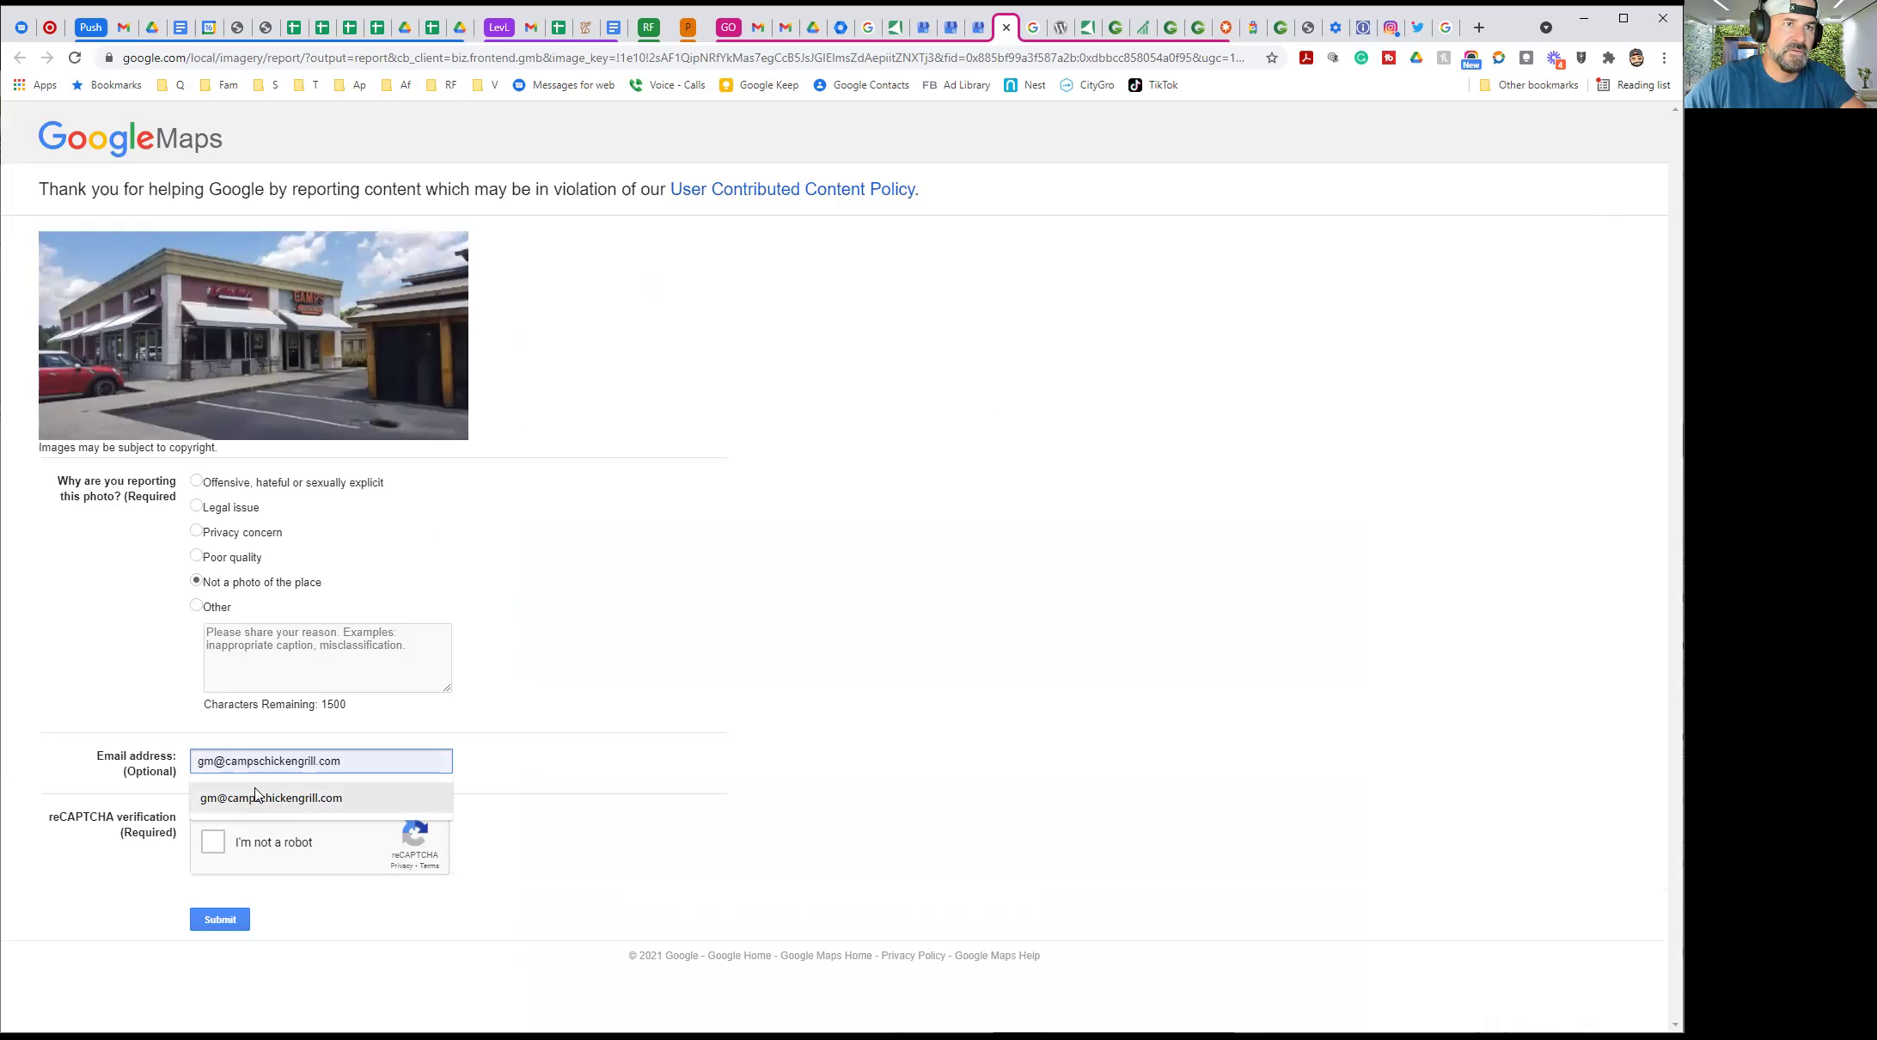
left_click(258, 798)
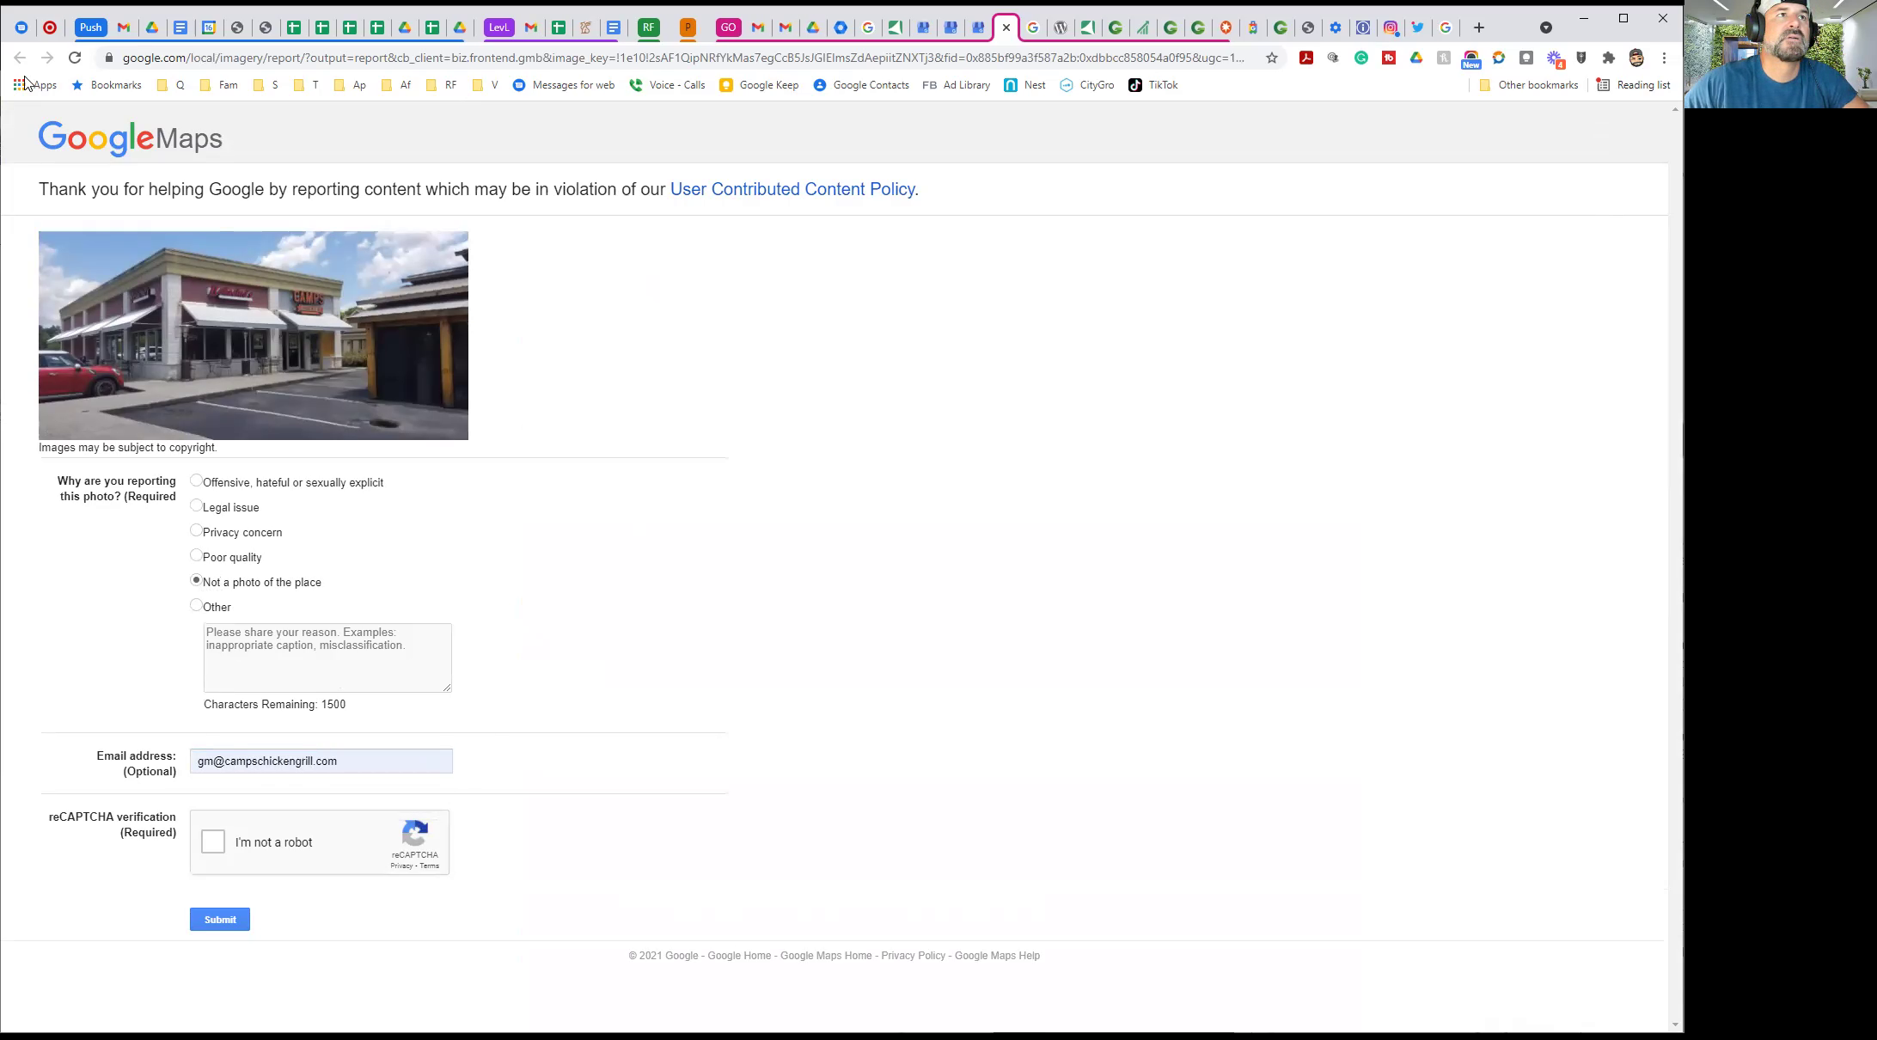
Close the photo report and viewer, then scroll through the CAMPS Chicken photo grid
left_click(1006, 28)
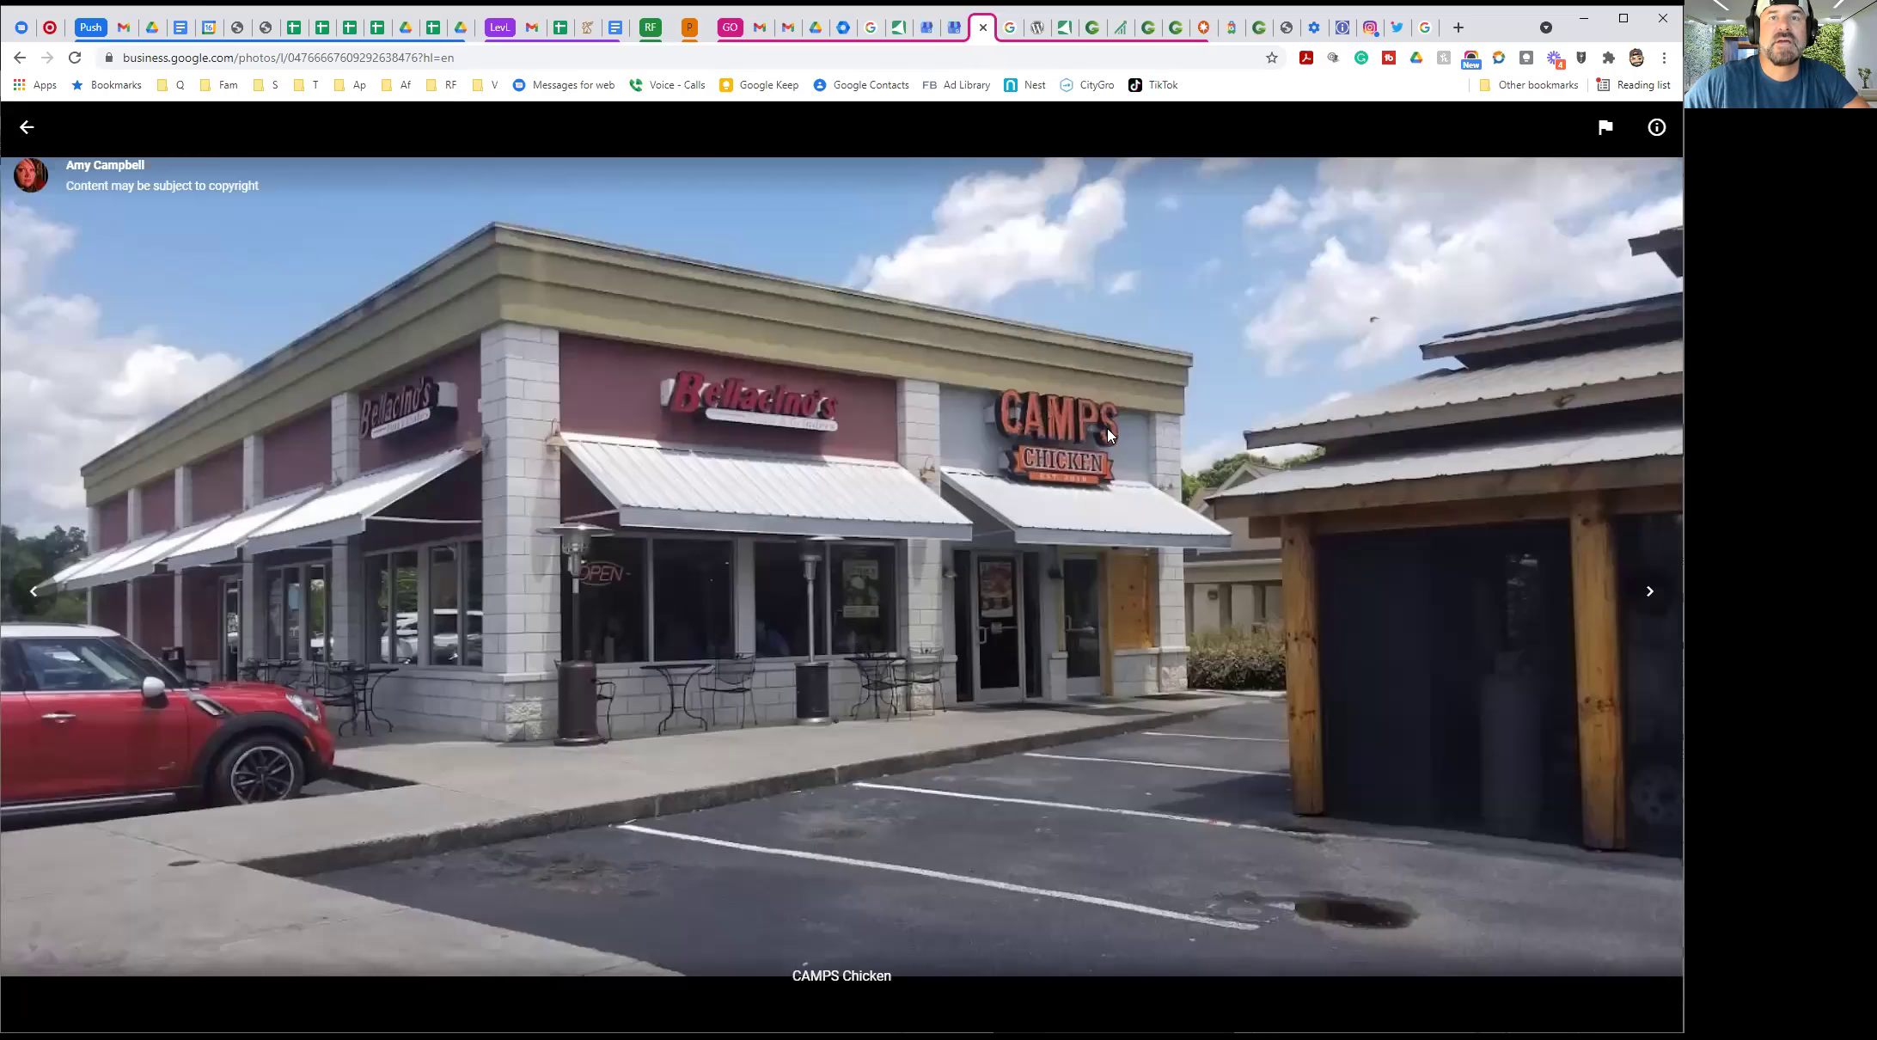
left_click(27, 126)
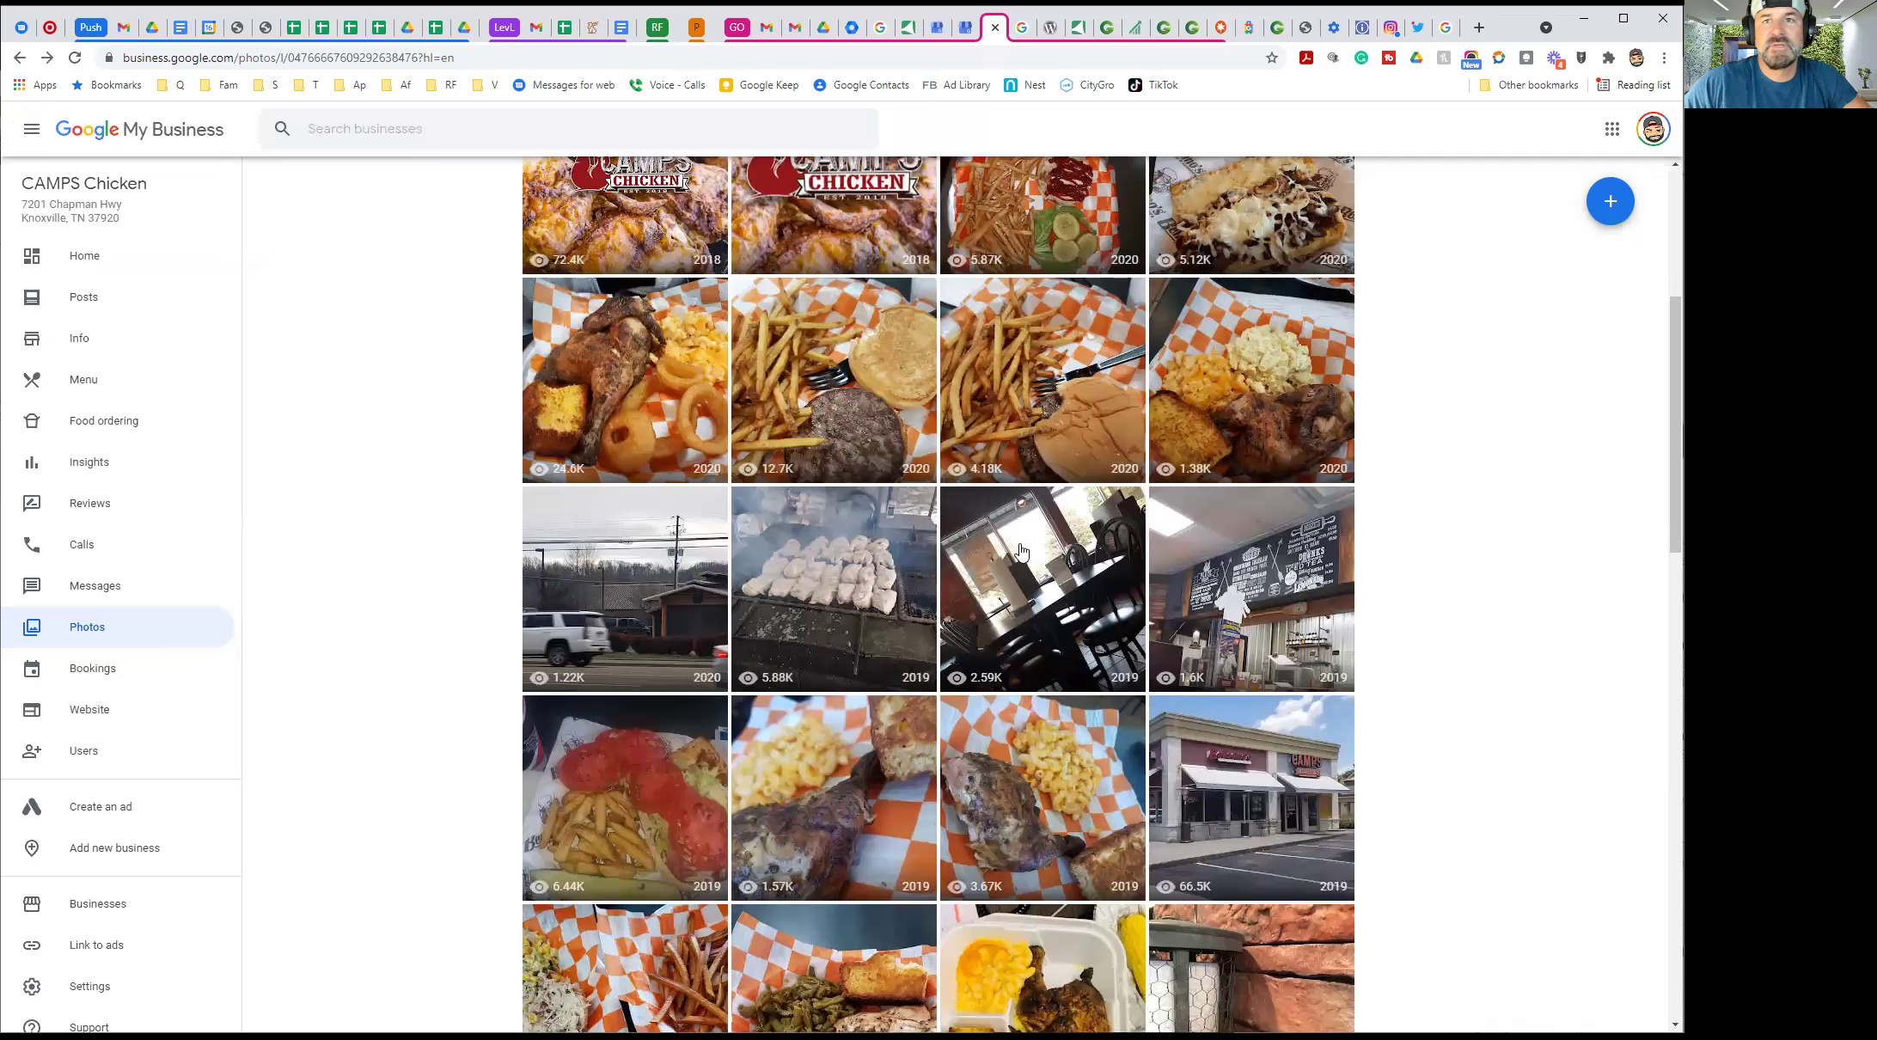
scroll(1020, 554, "down", 1)
scroll(1020, 554, "down", 7)
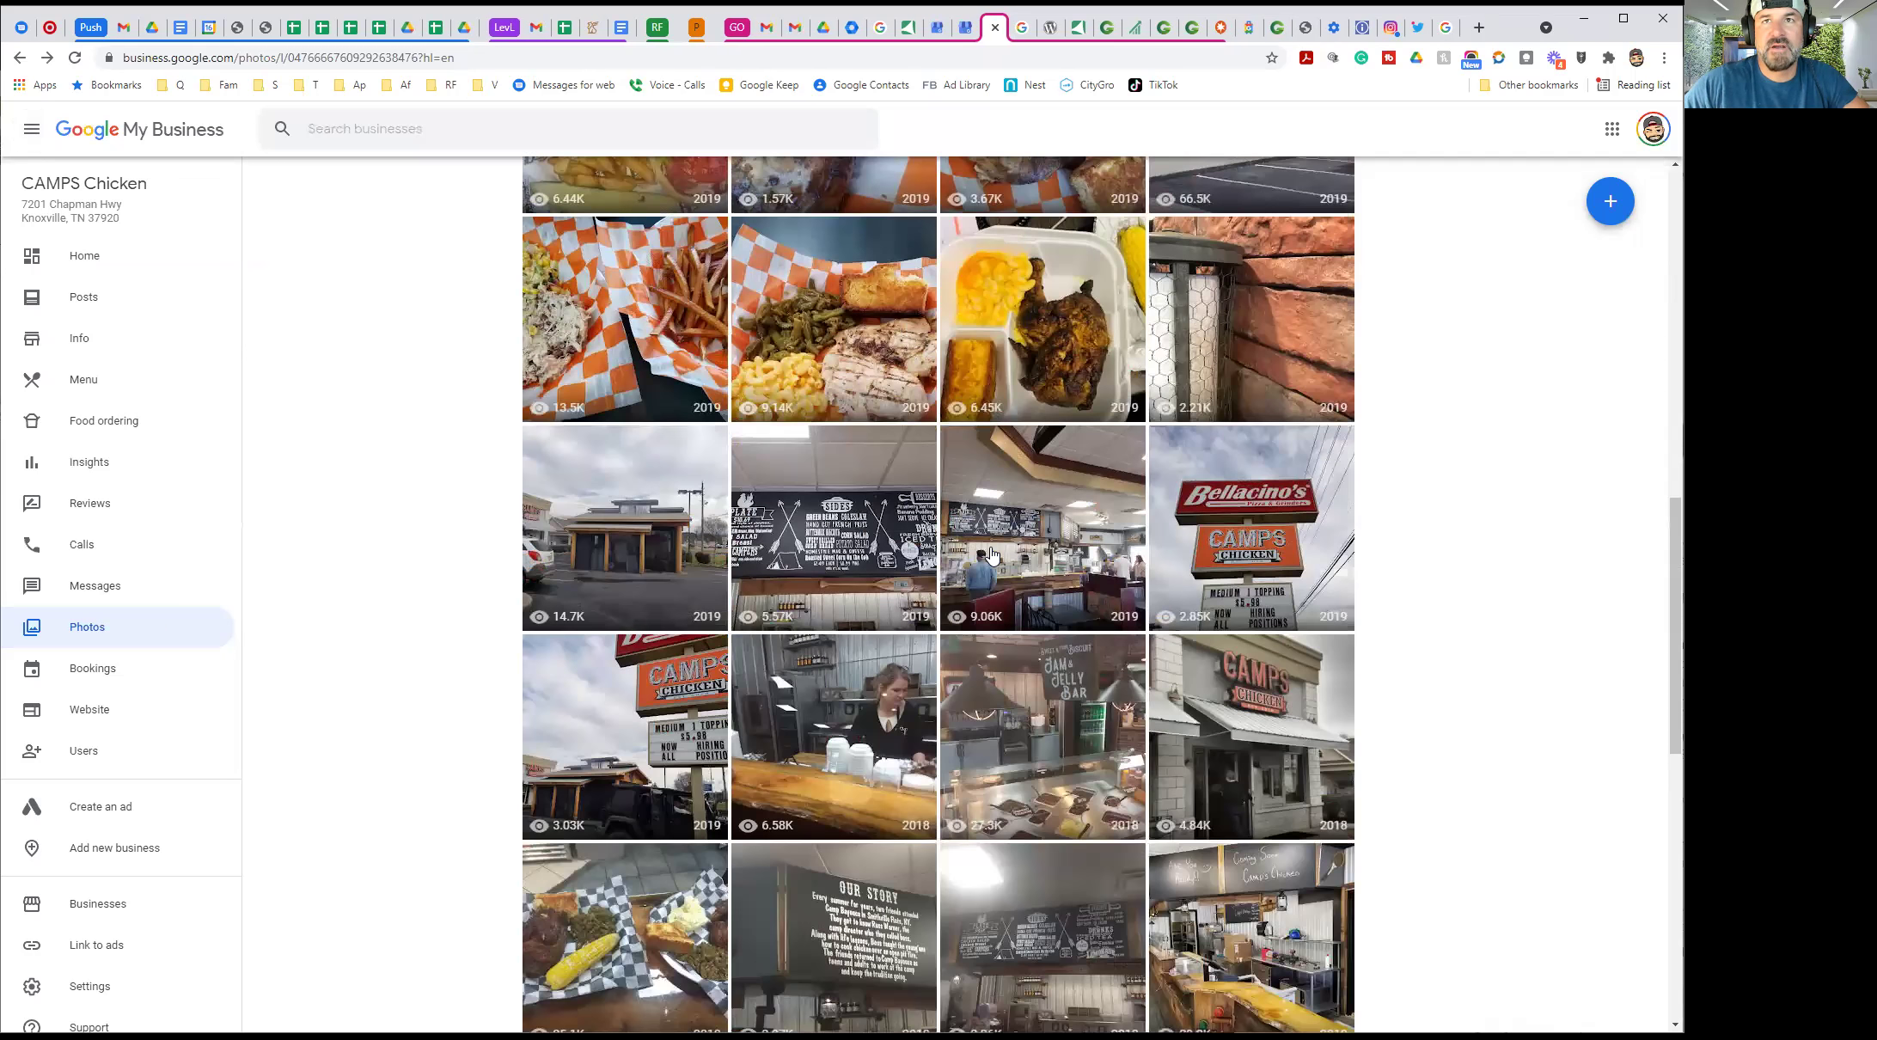
scroll(992, 555, "down", 7)
scroll(925, 630, "down", 2)
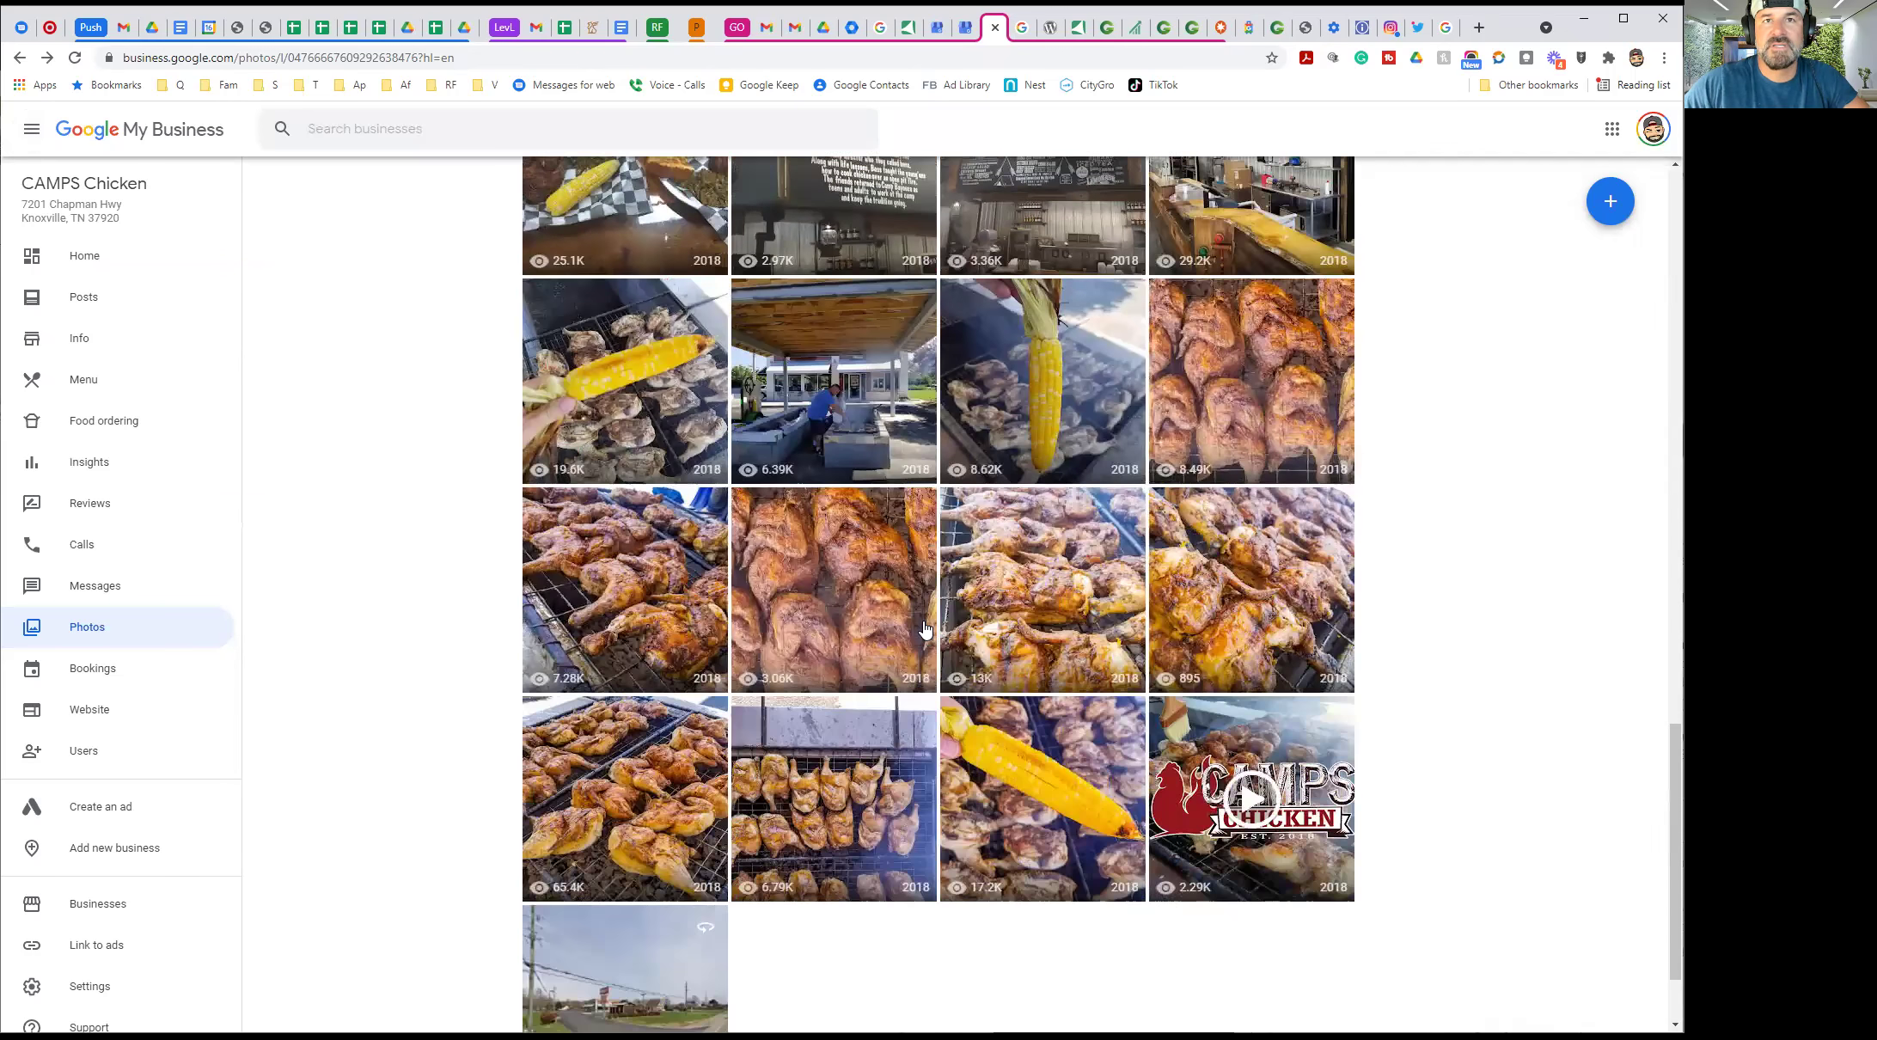
scroll(925, 630, "down", 2)
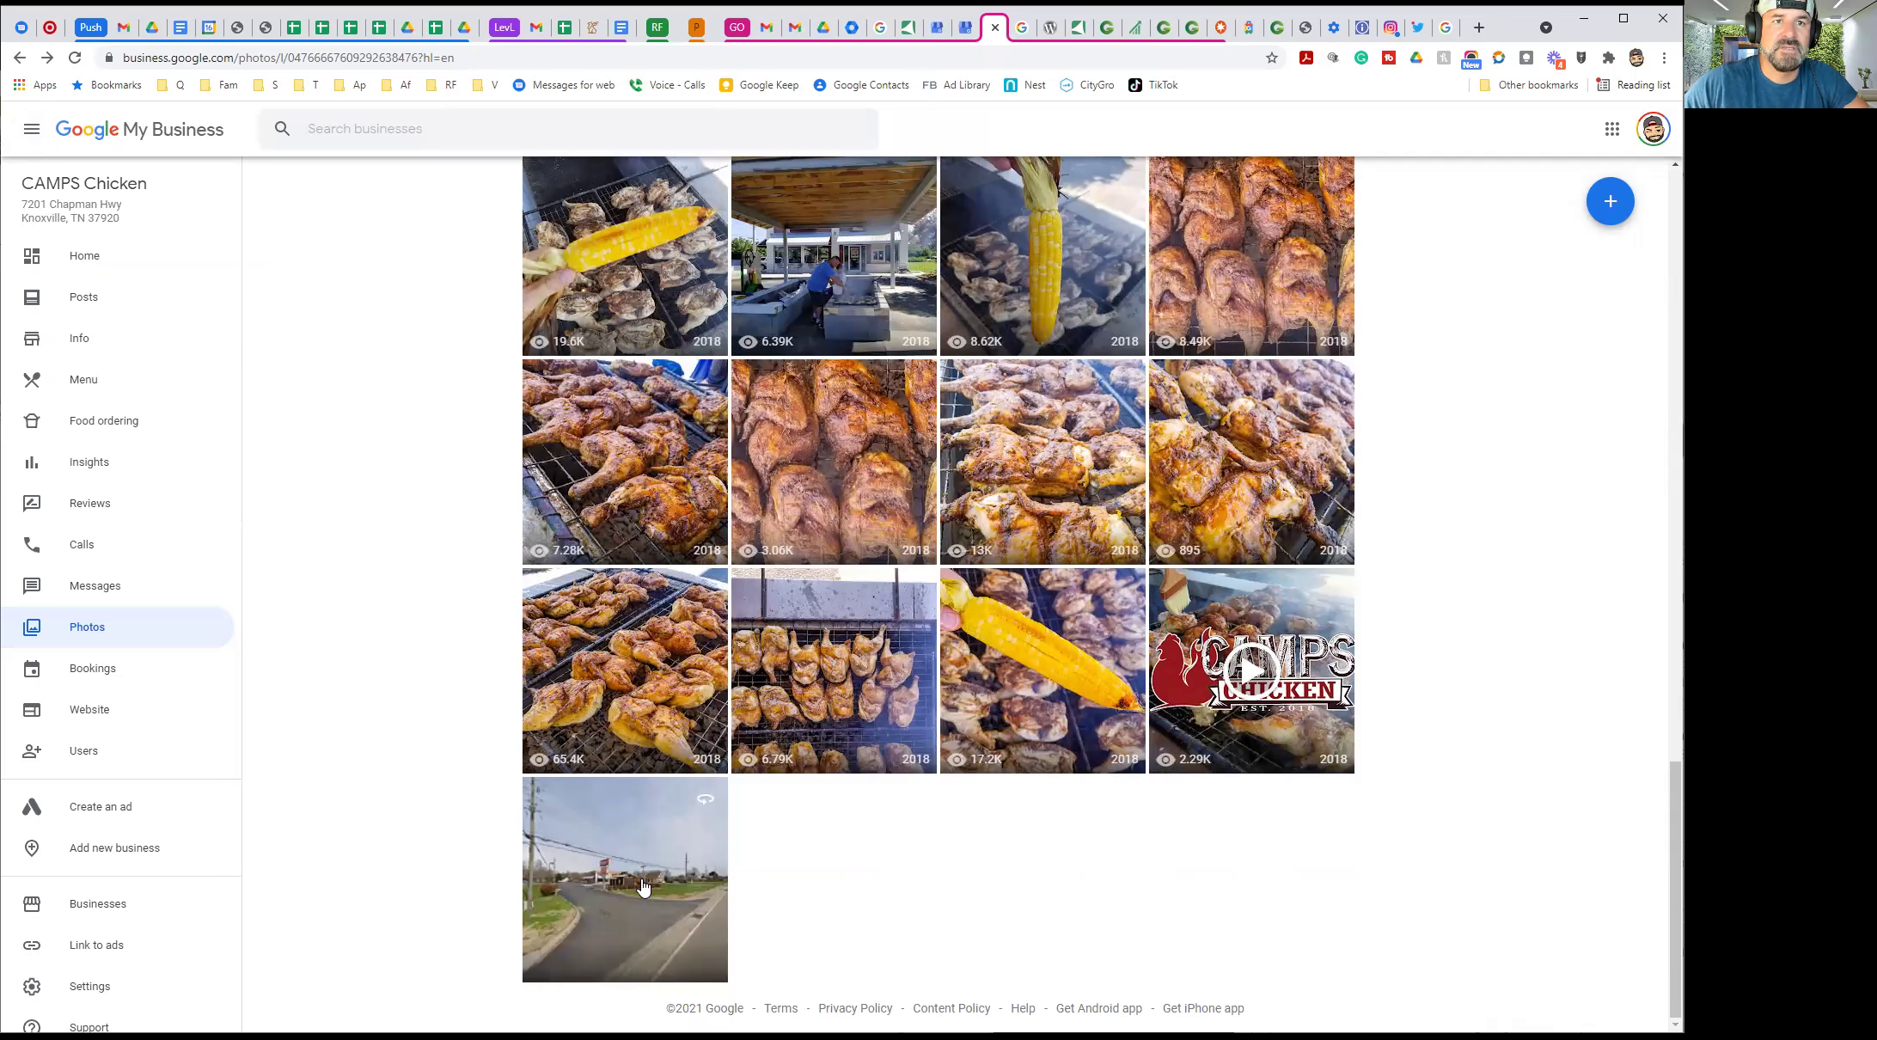
scroll(617, 850, "up", 1)
scroll(616, 848, "up", 10)
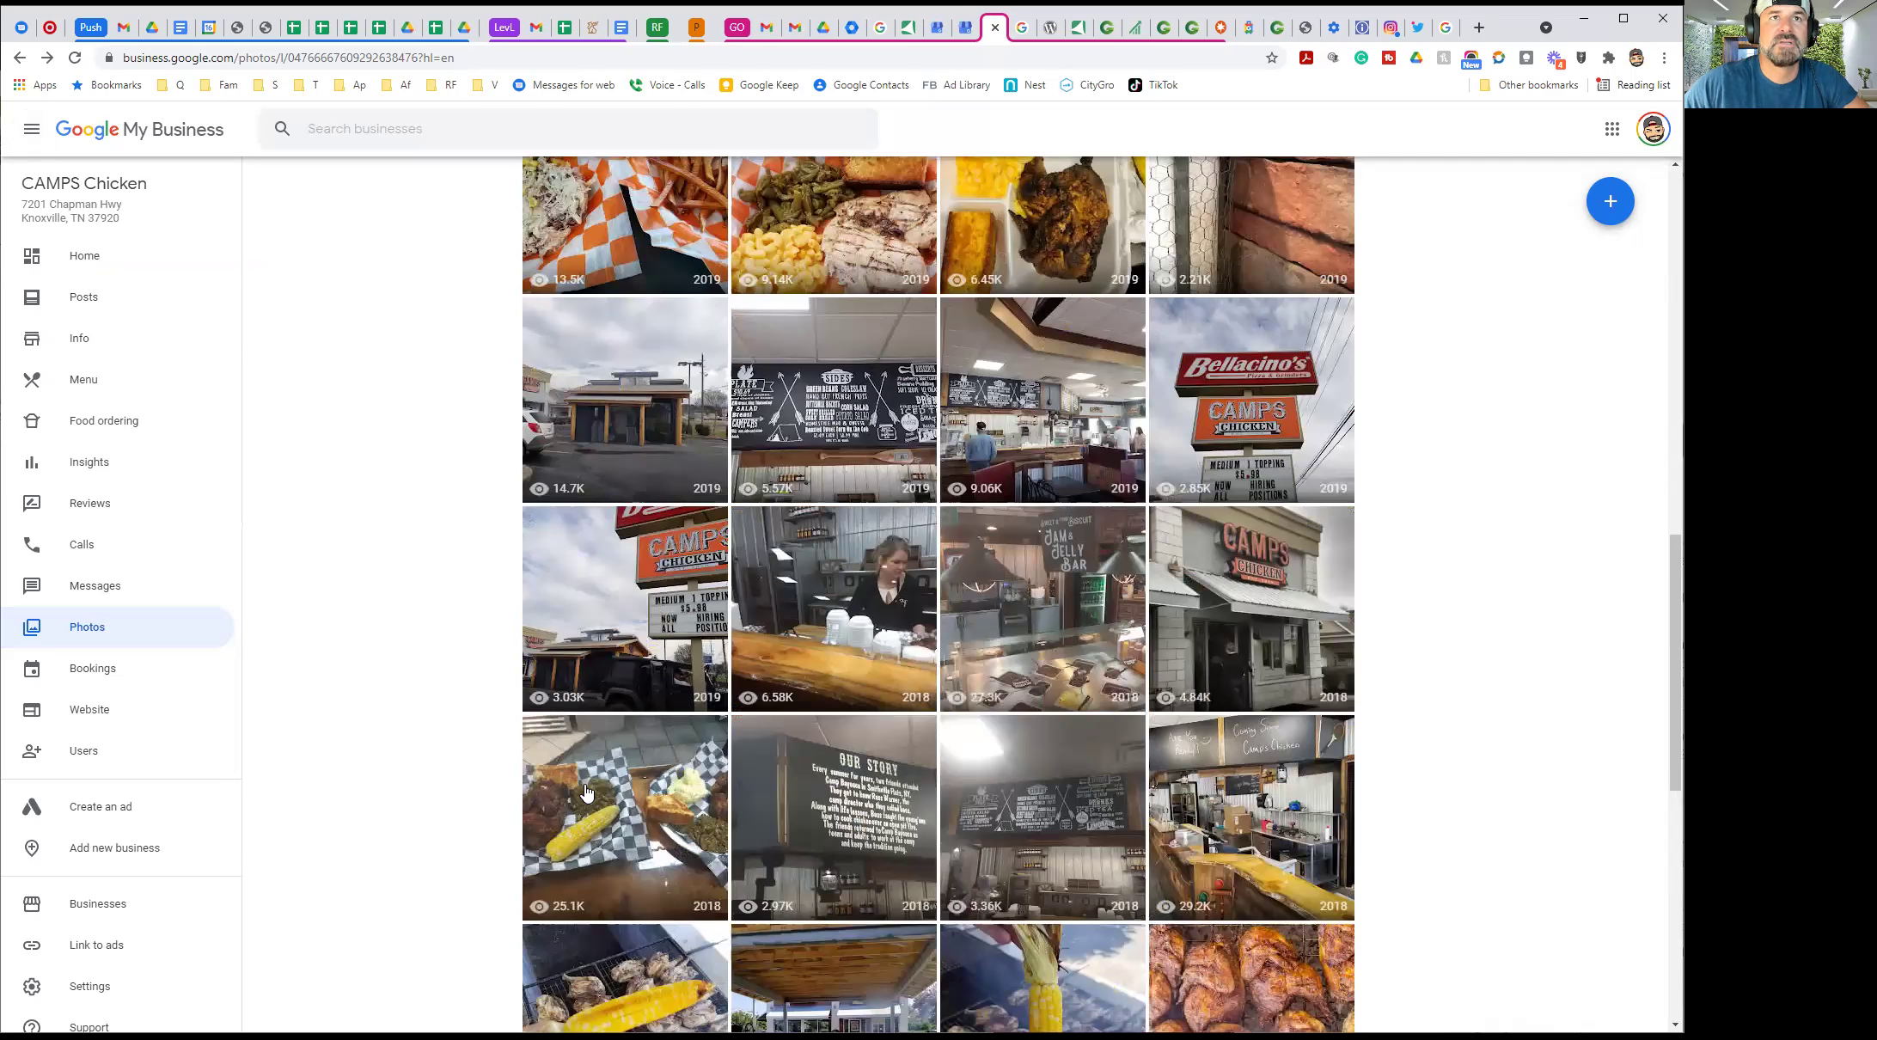
scroll(527, 674, "up", 8)
scroll(516, 601, "up", 6)
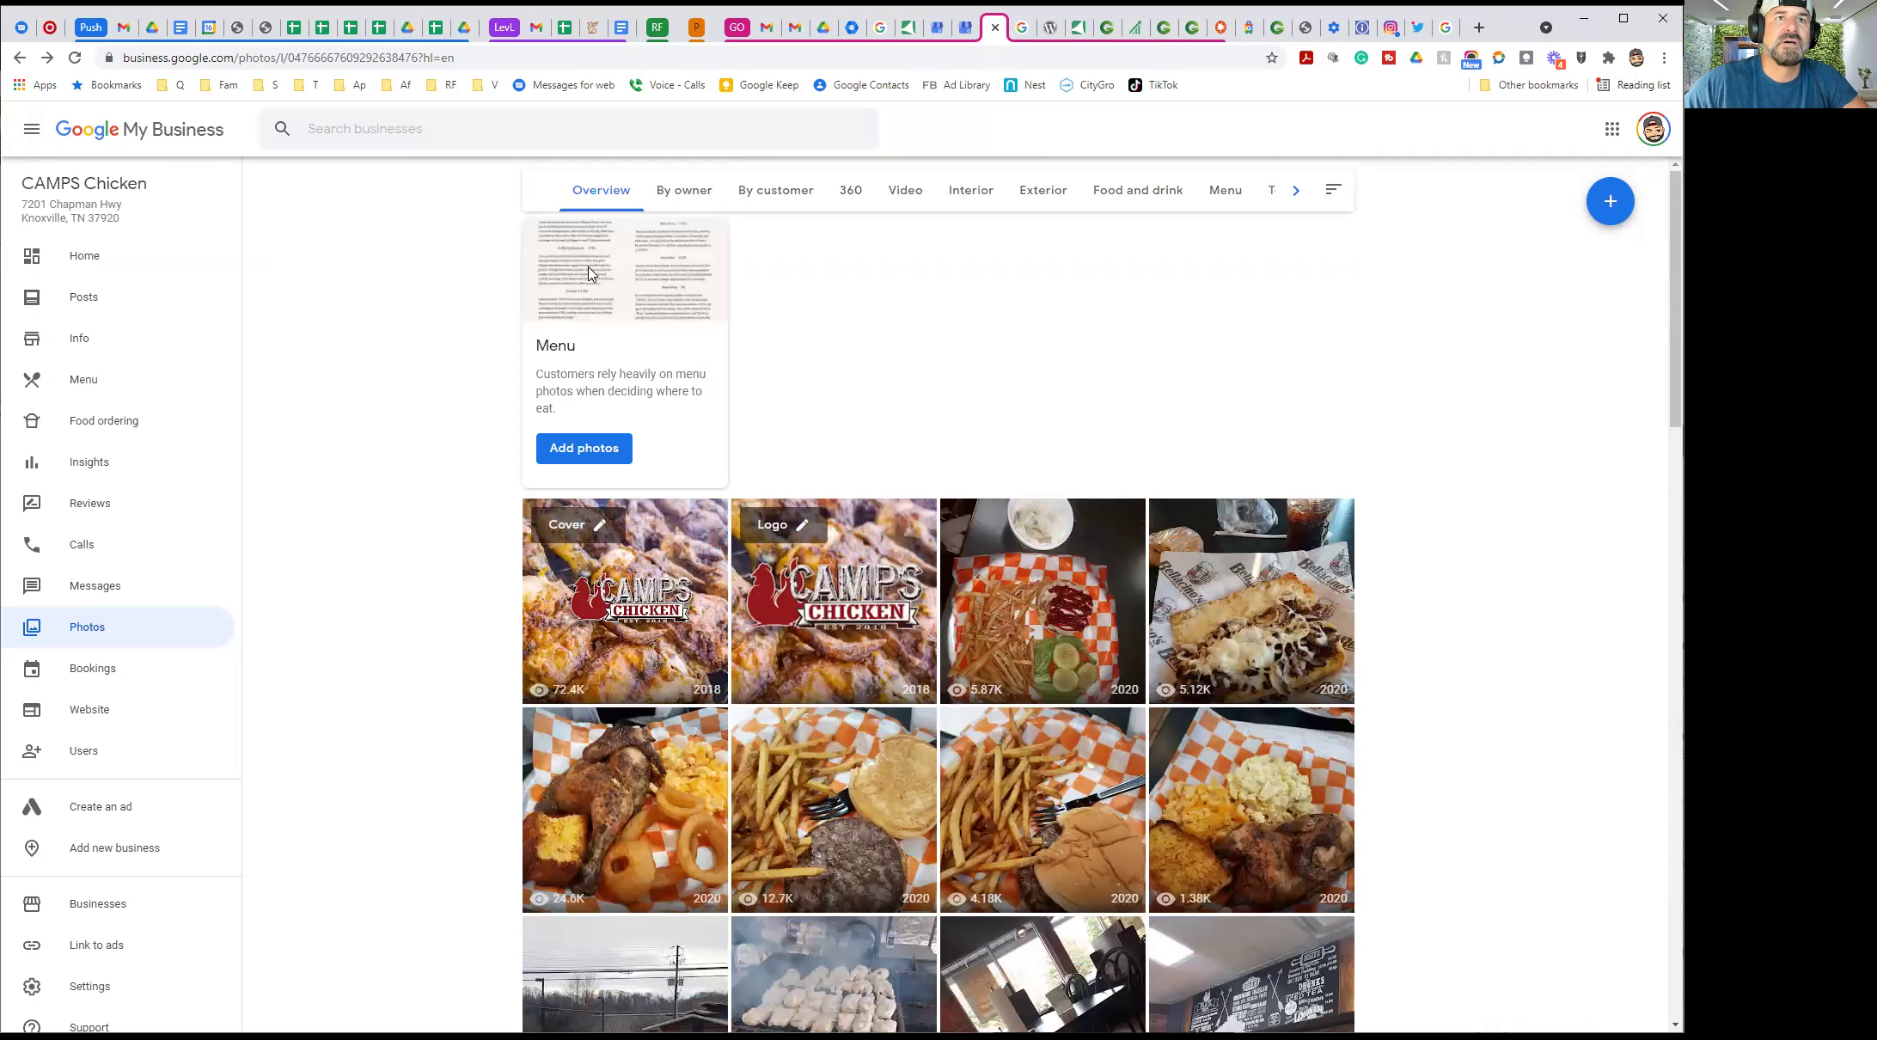
Filter photos by owner, by customer, Food and drink, and finally Exterior
left_click(687, 191)
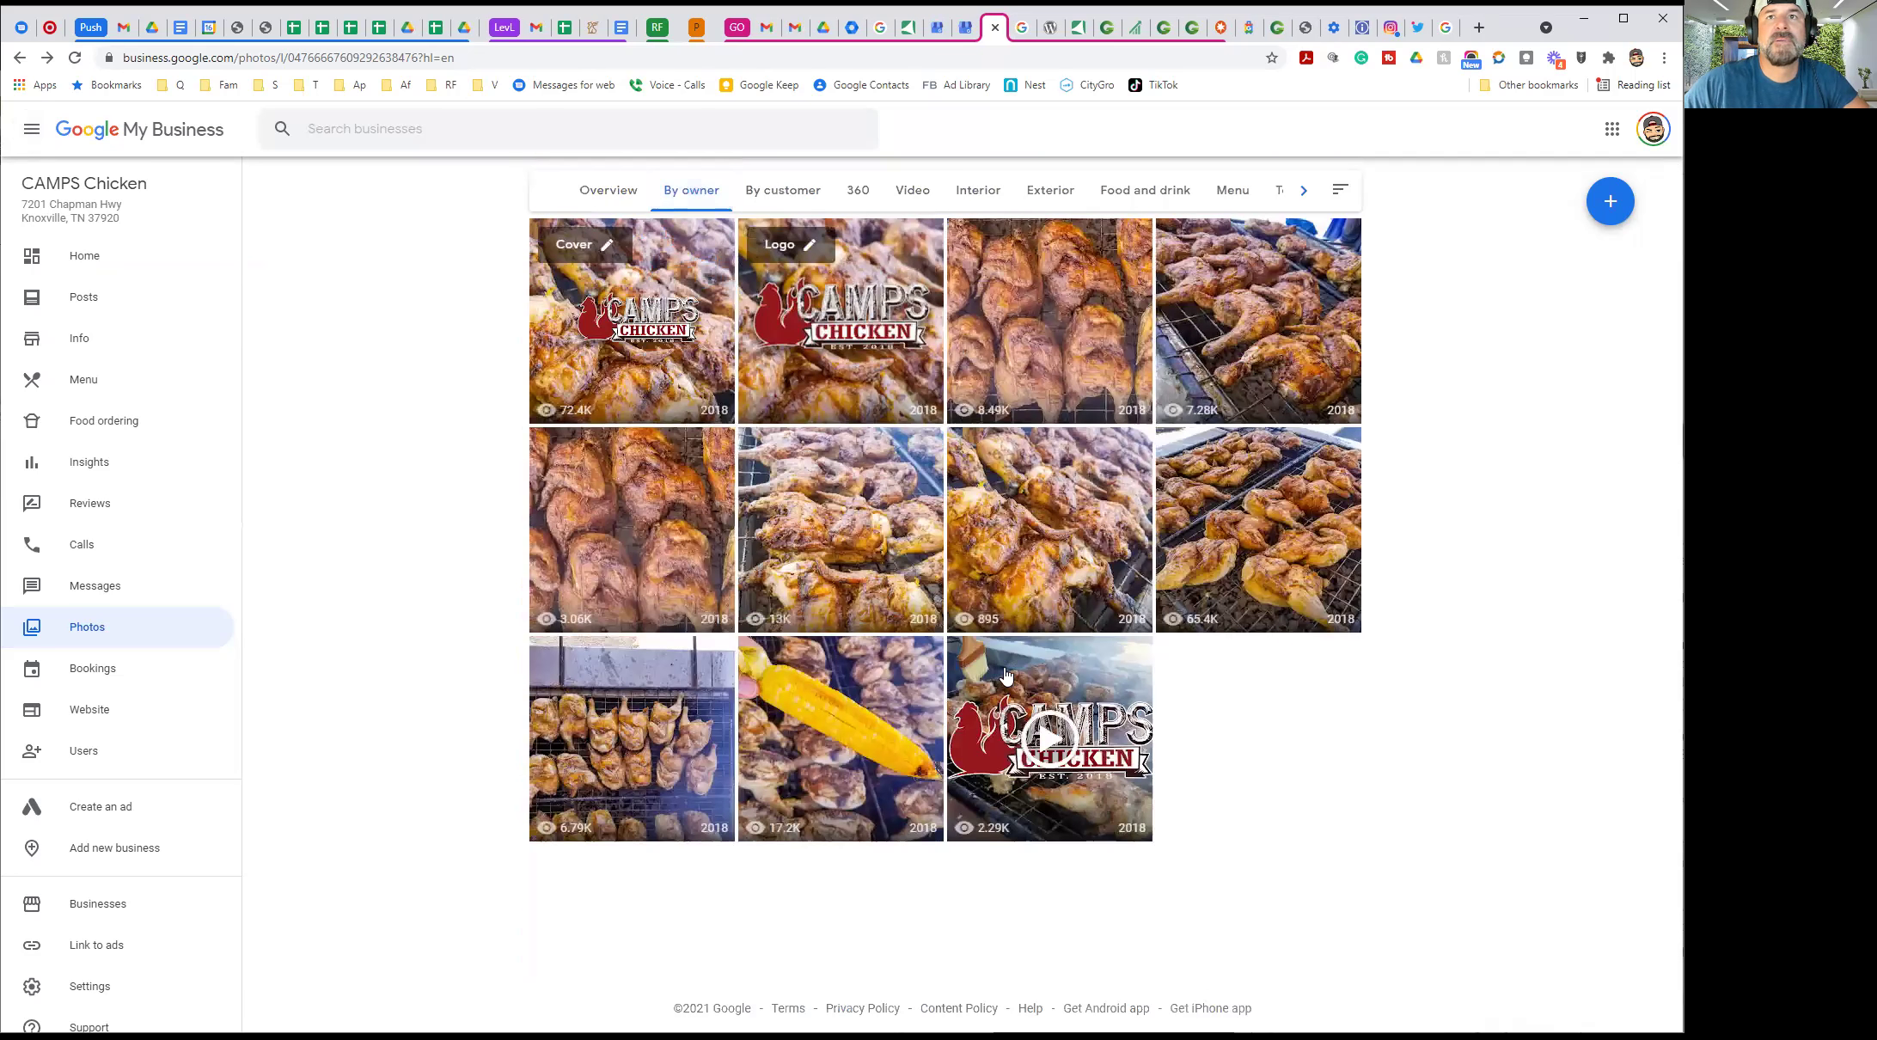
left_click(781, 196)
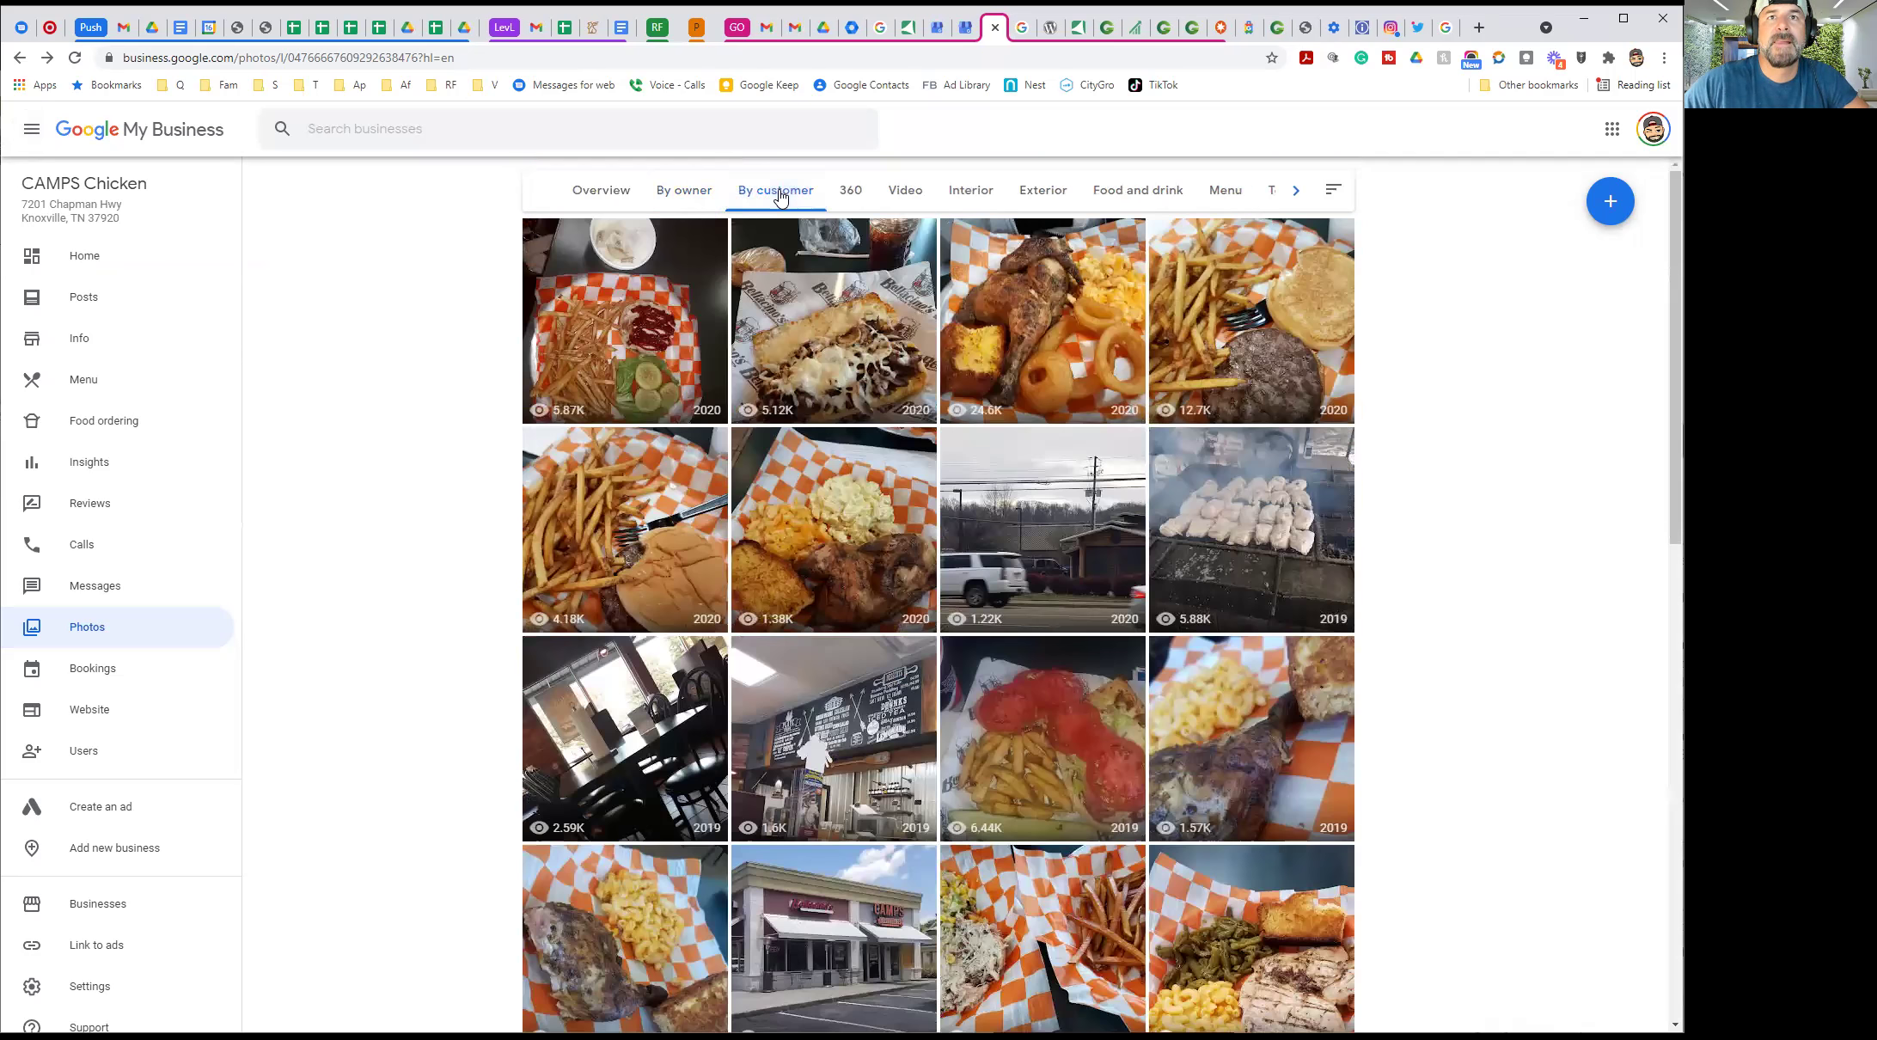
left_click(1107, 196)
left_click(1031, 194)
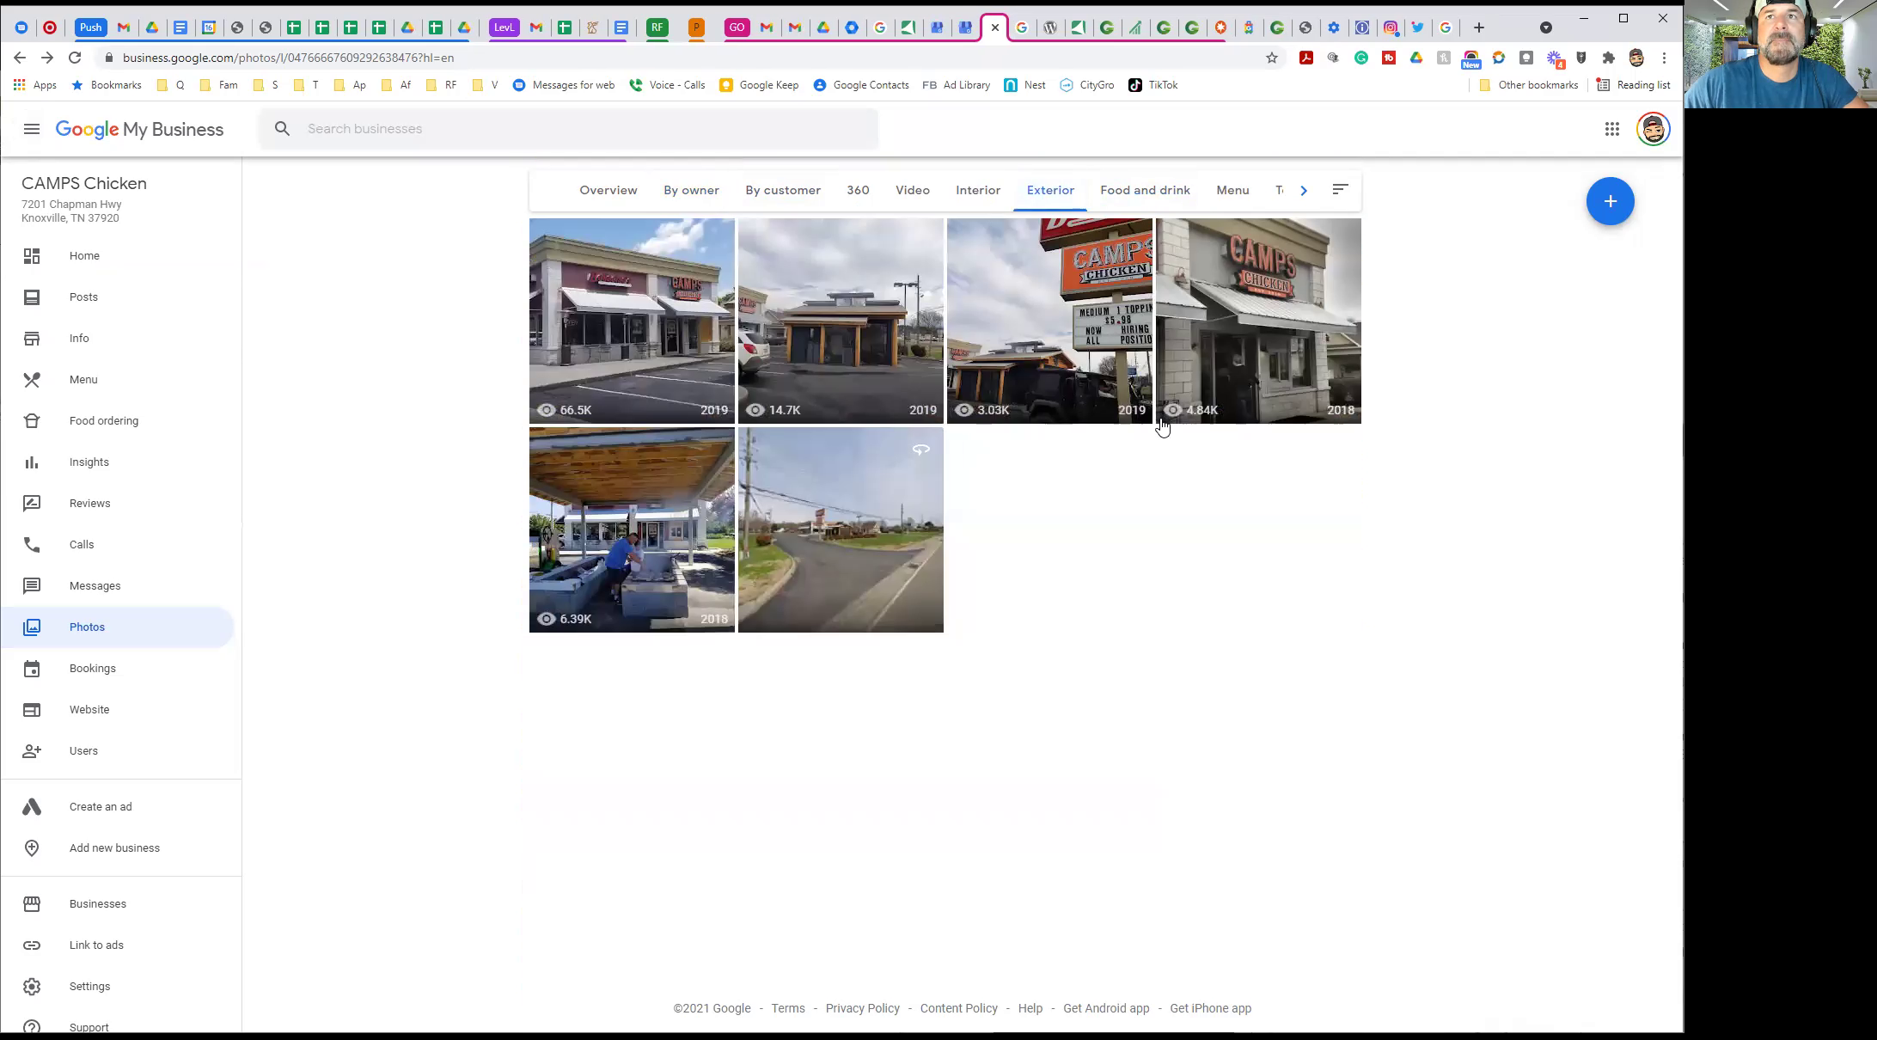
left_click(657, 315)
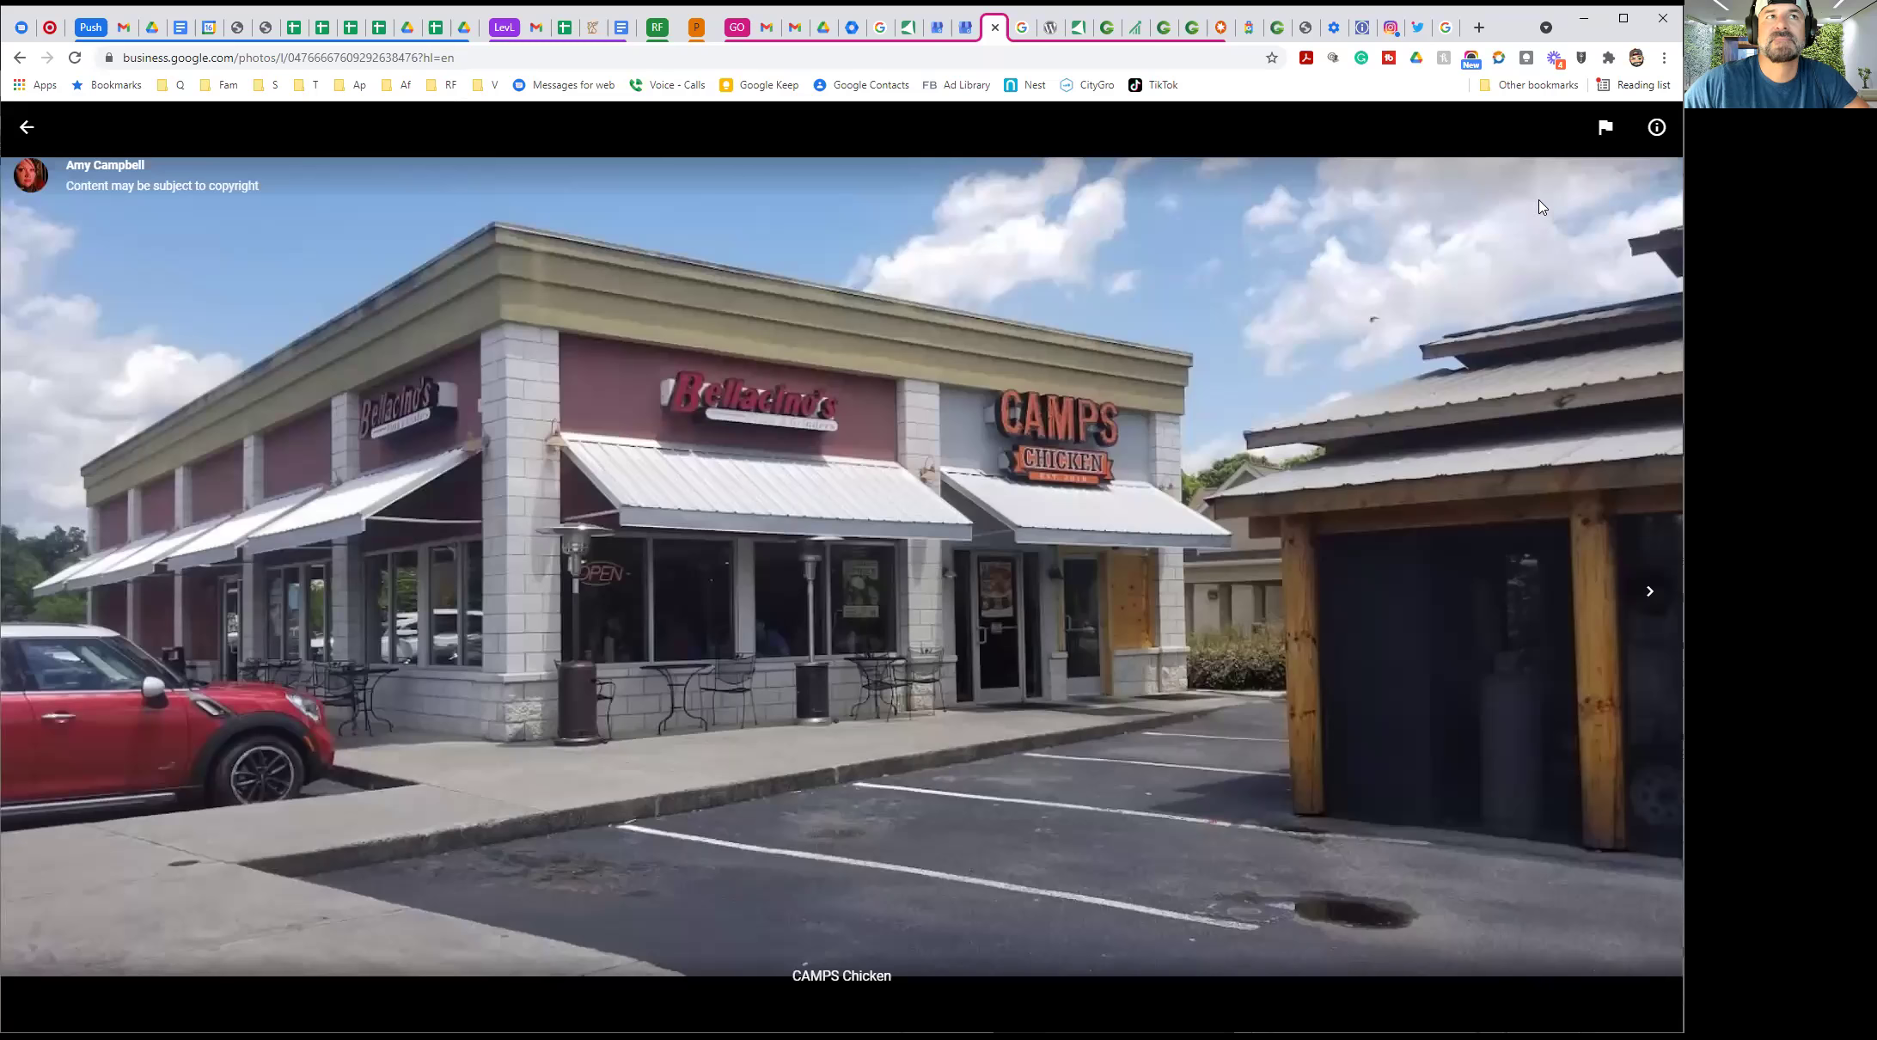
left_click(1656, 127)
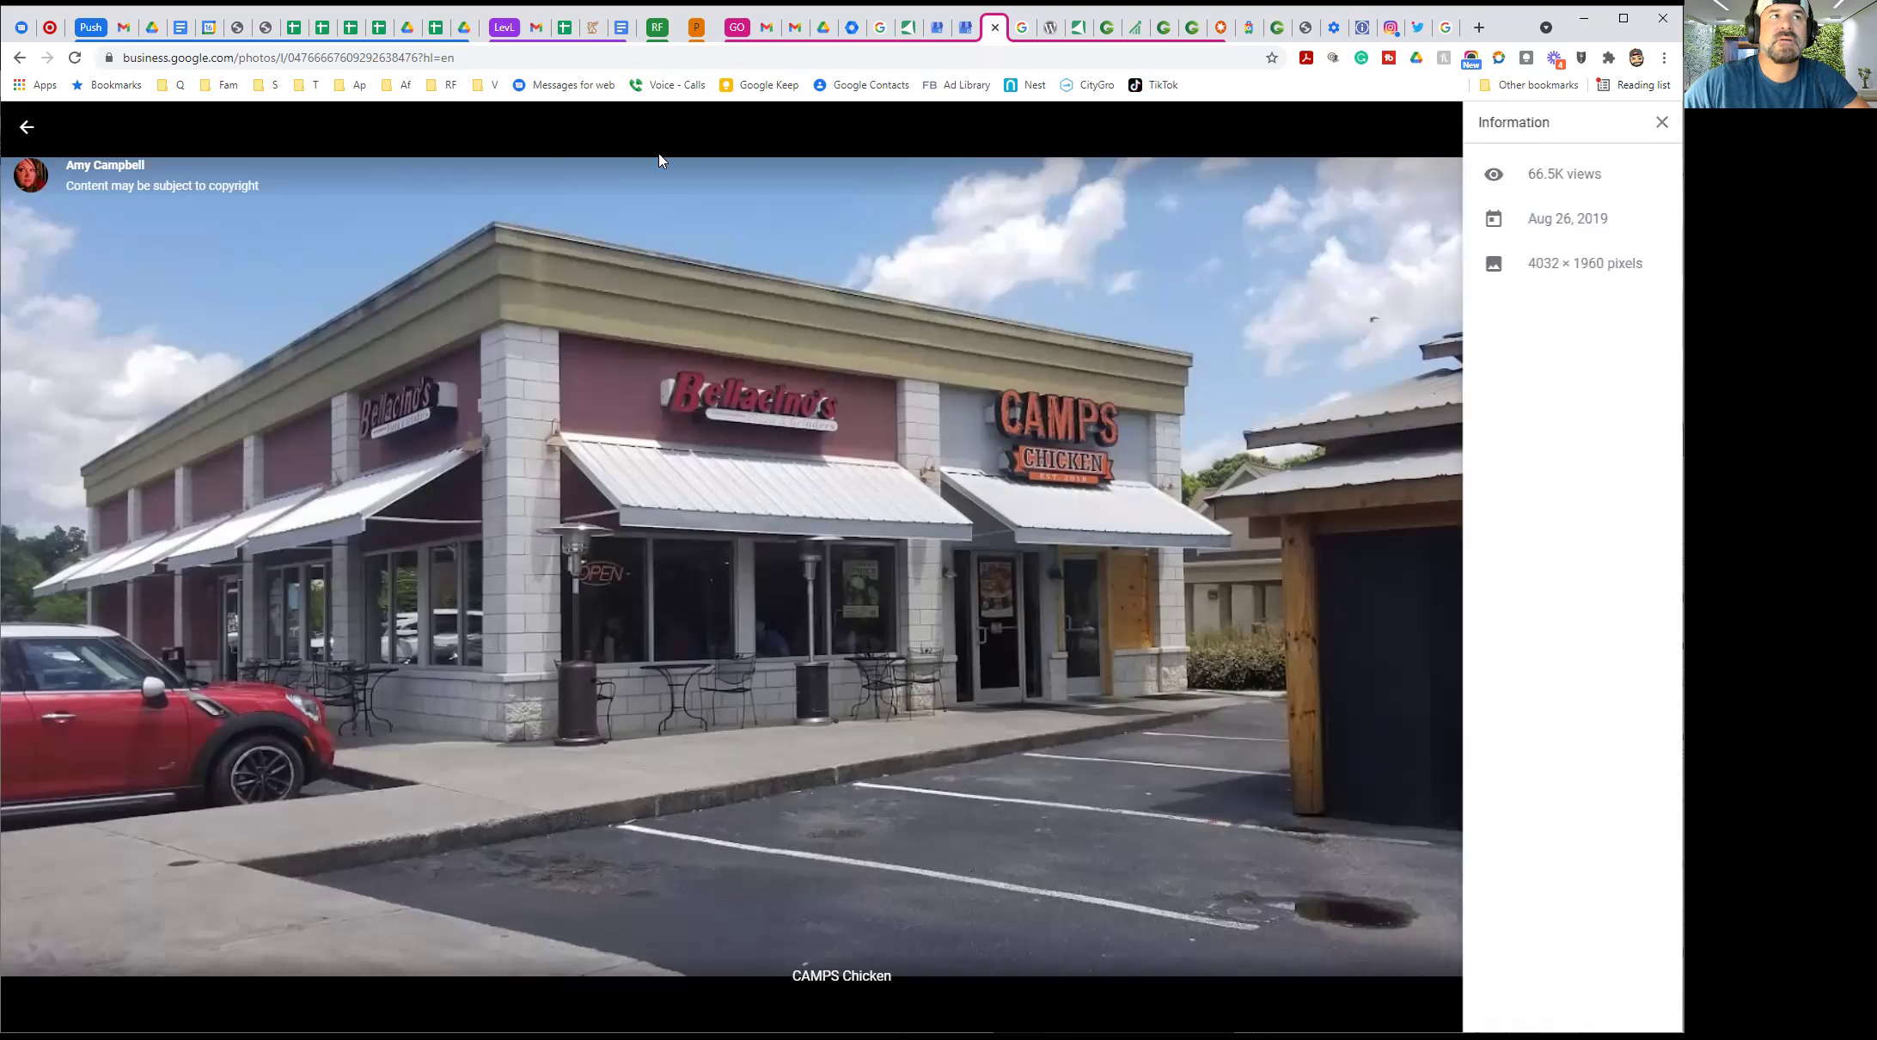
left_click(98, 166)
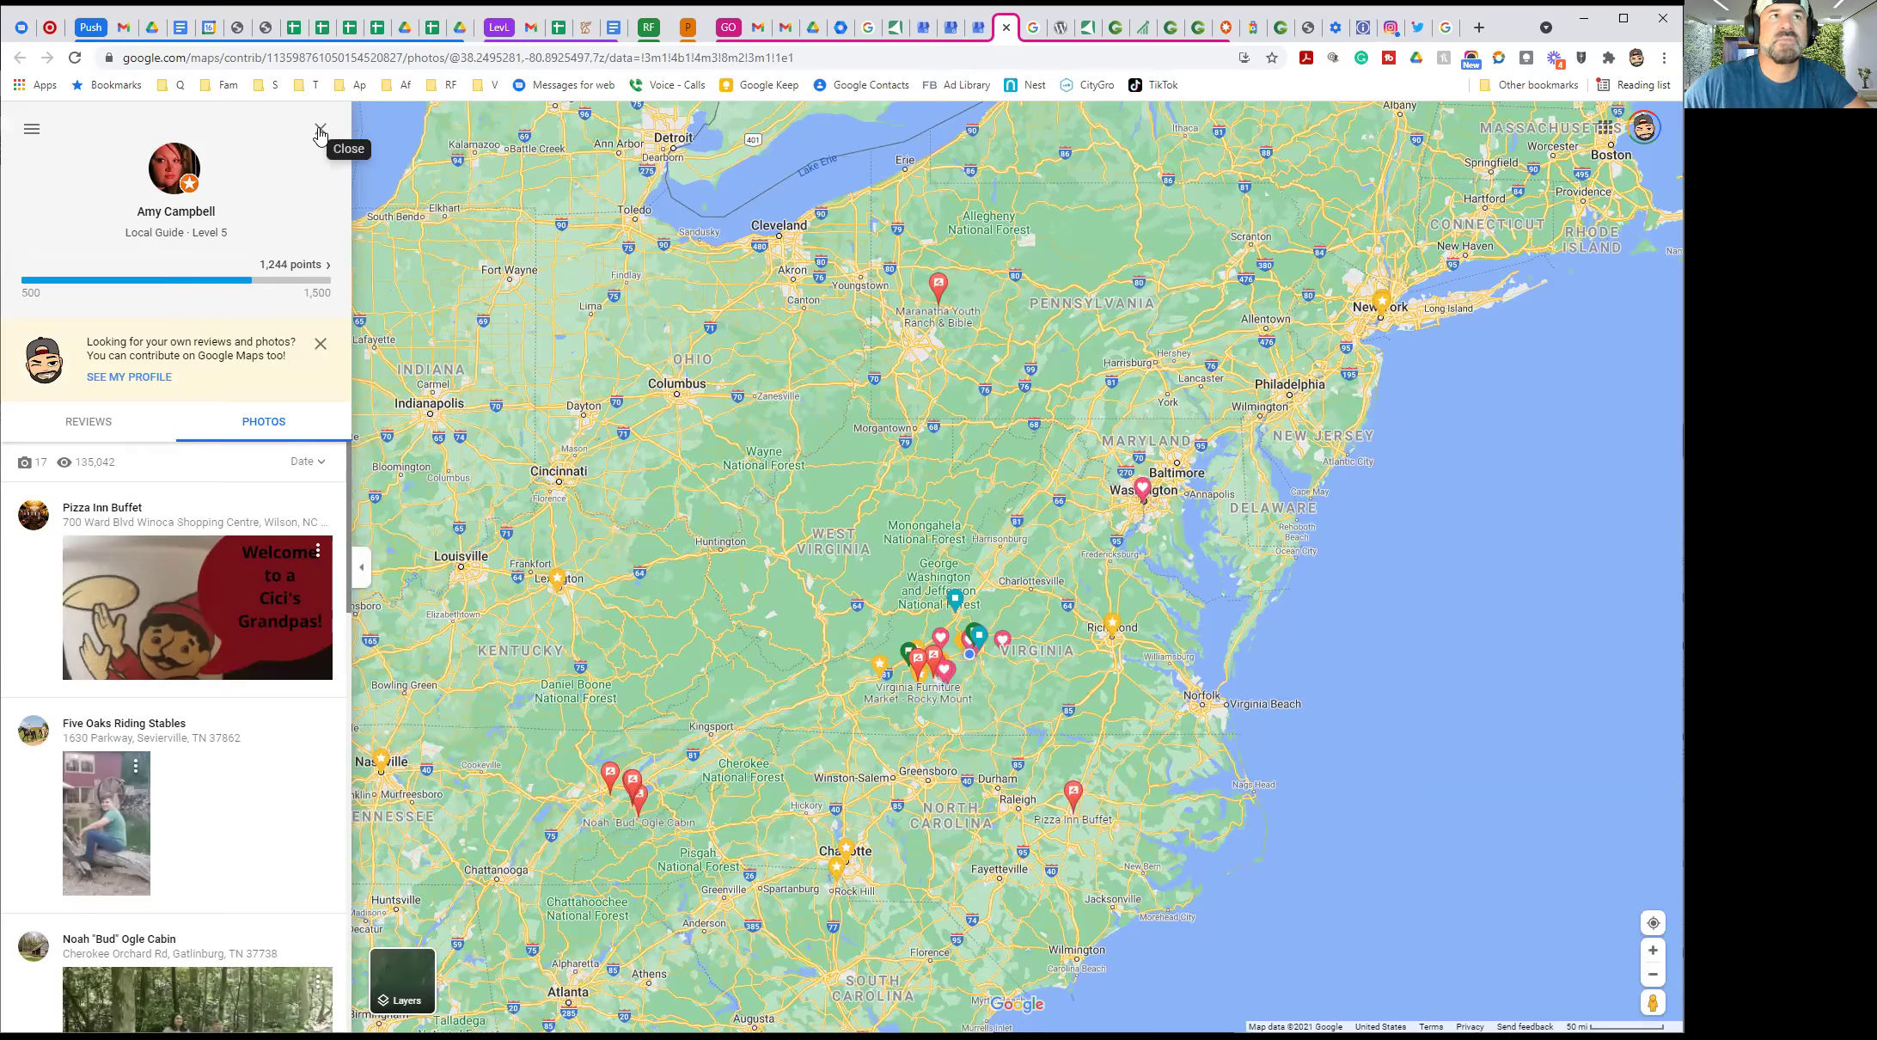
left_click(978, 28)
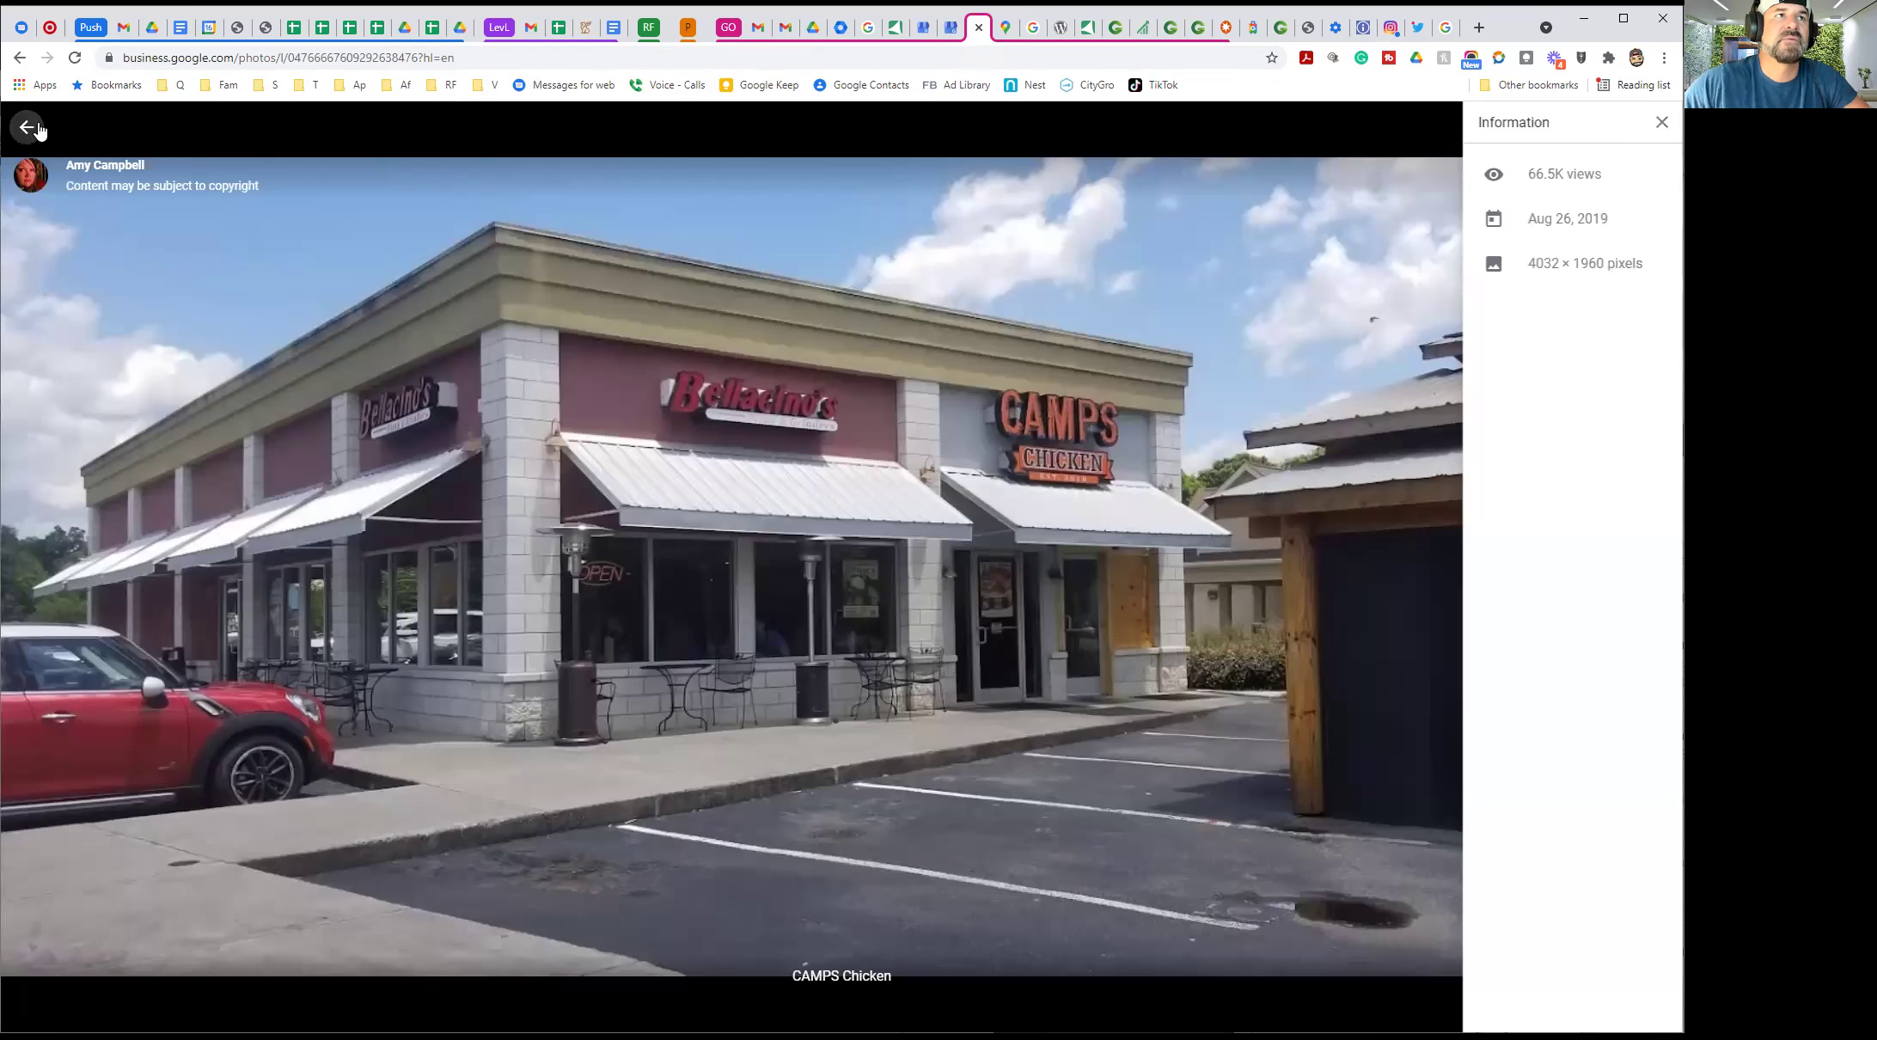
left_click(35, 129)
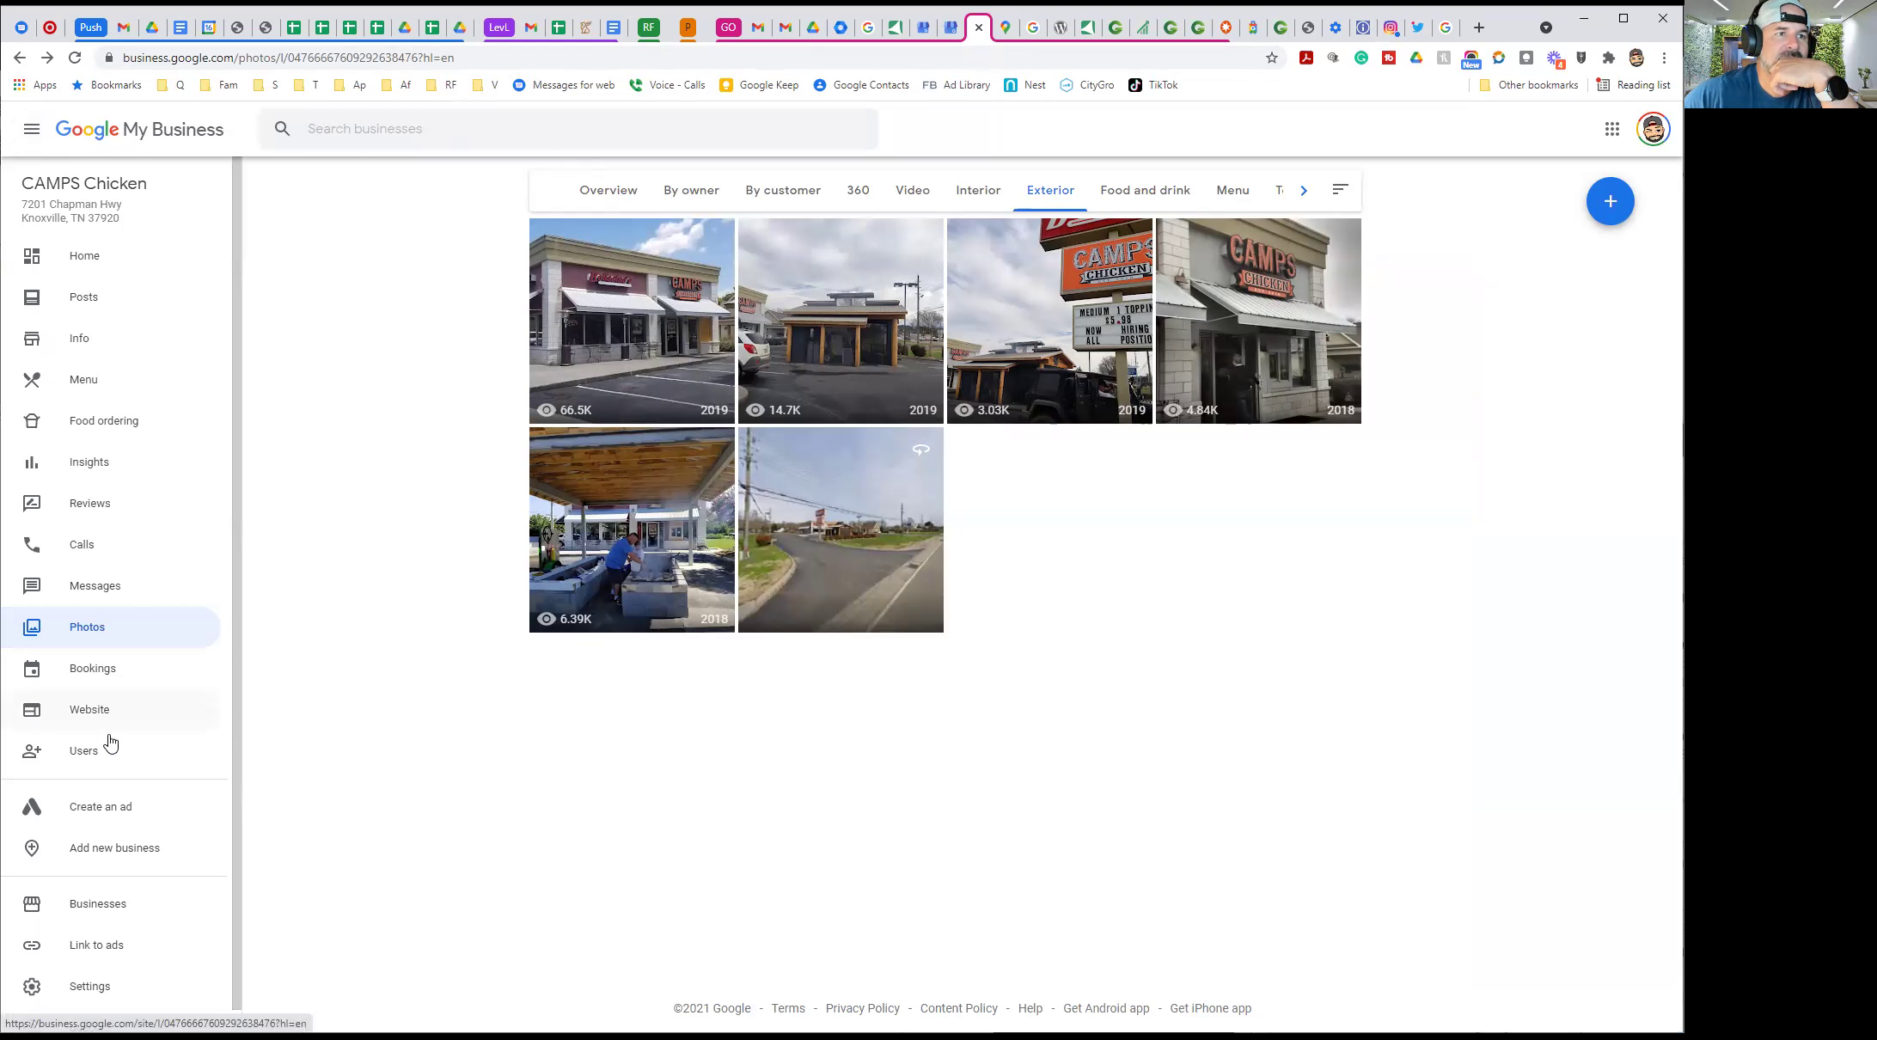
Try adding a new business user, compare the Owner and Manager roles, then cancel
left_click(94, 756)
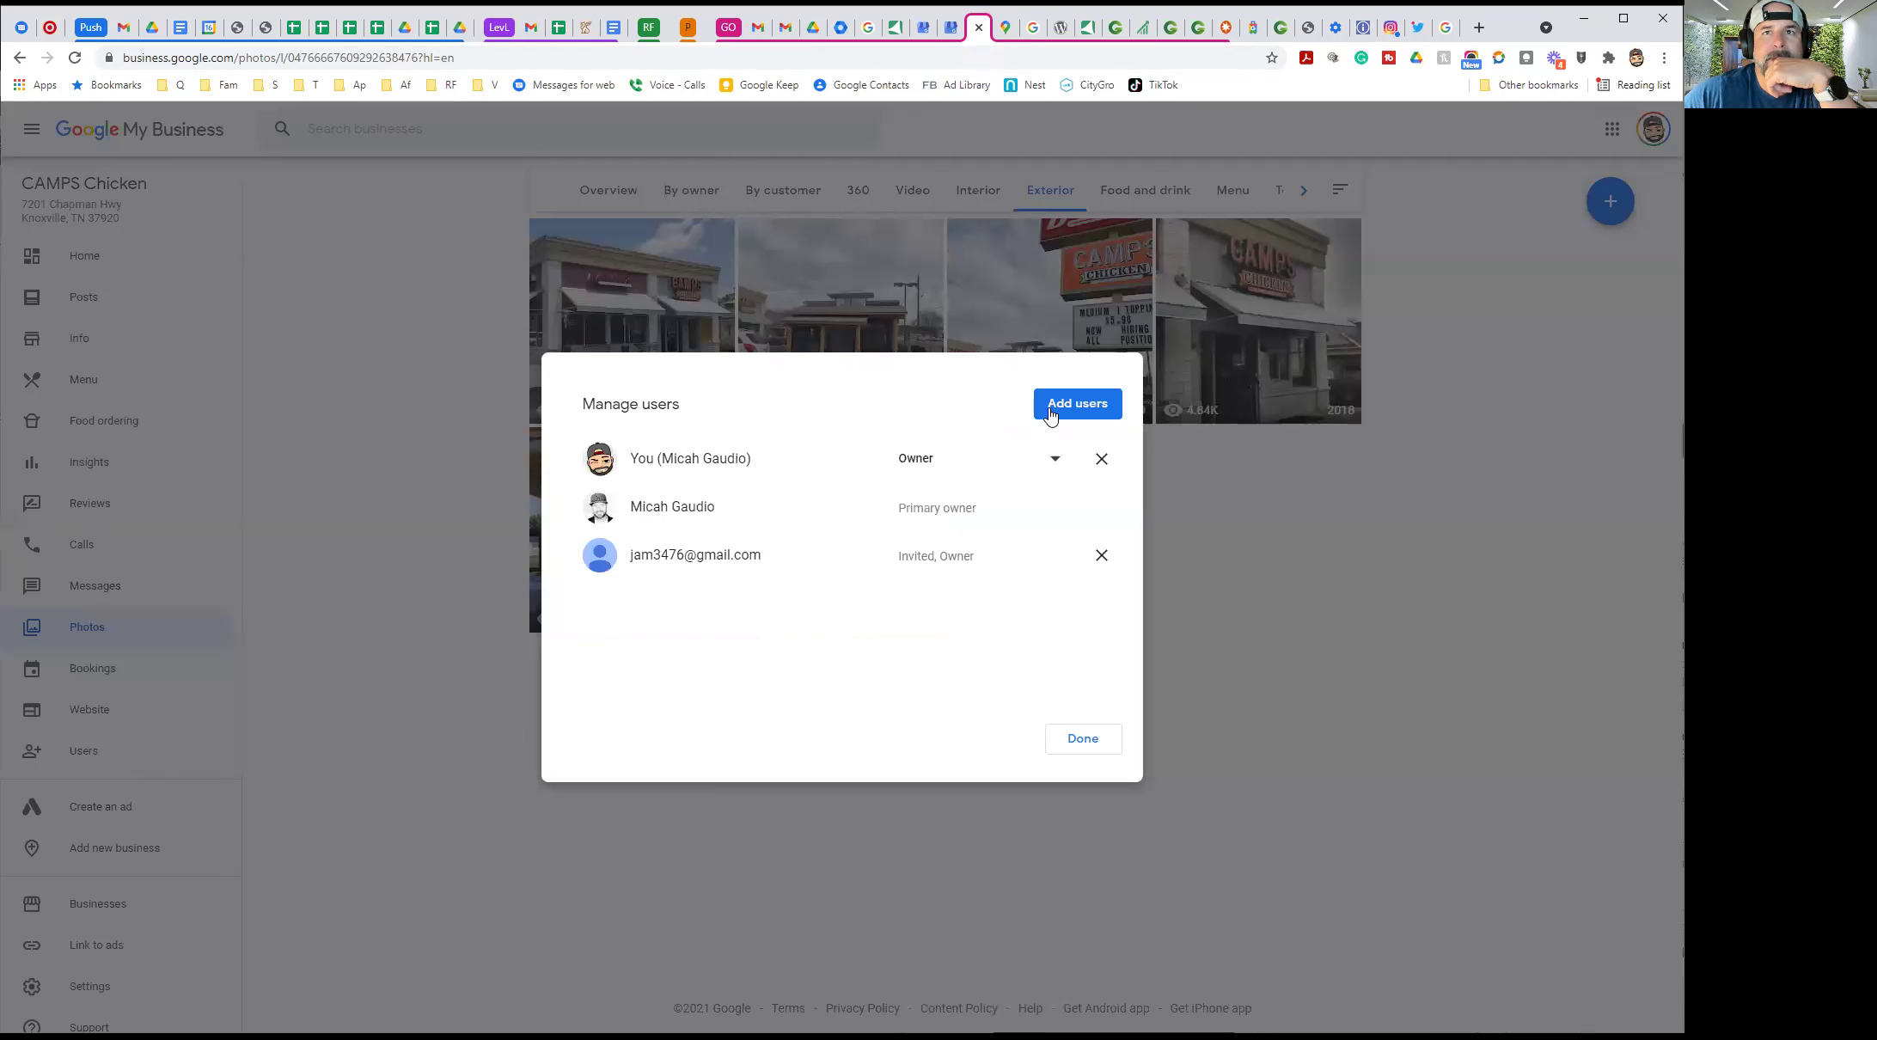
left_click(1057, 409)
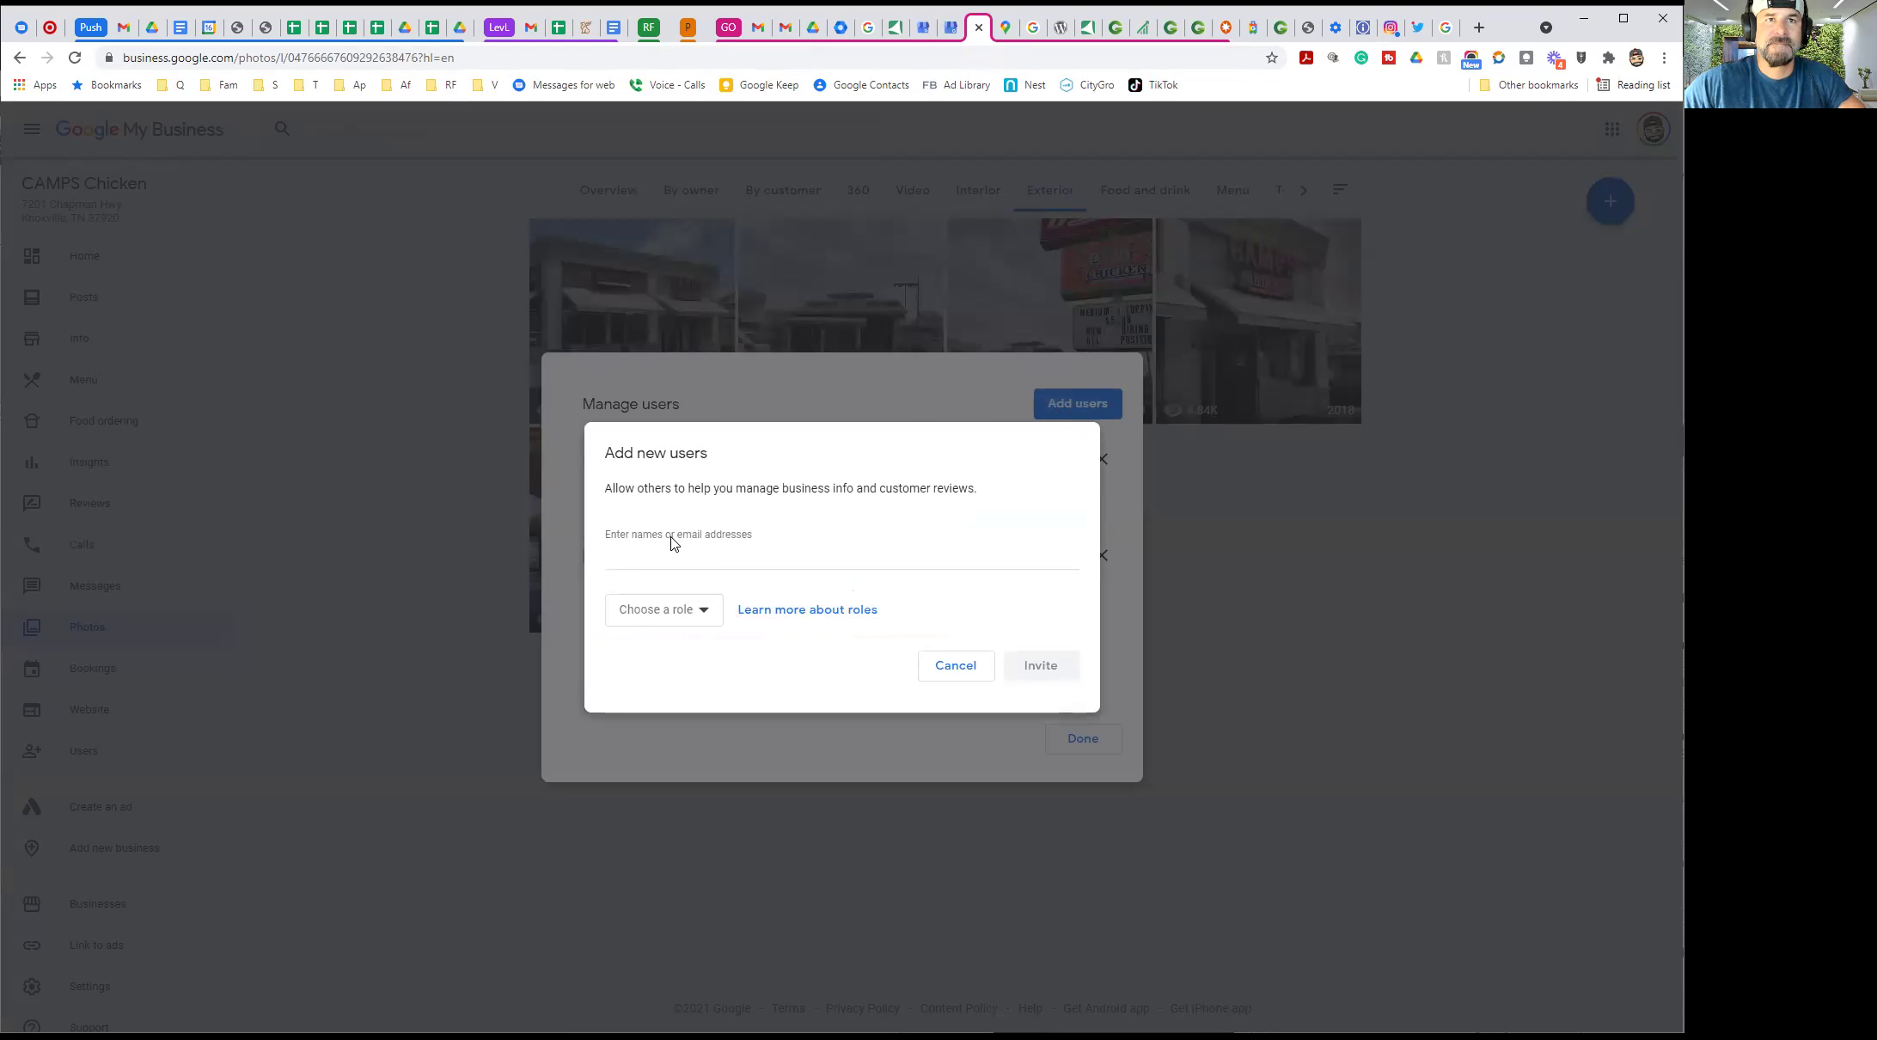
left_click(668, 609)
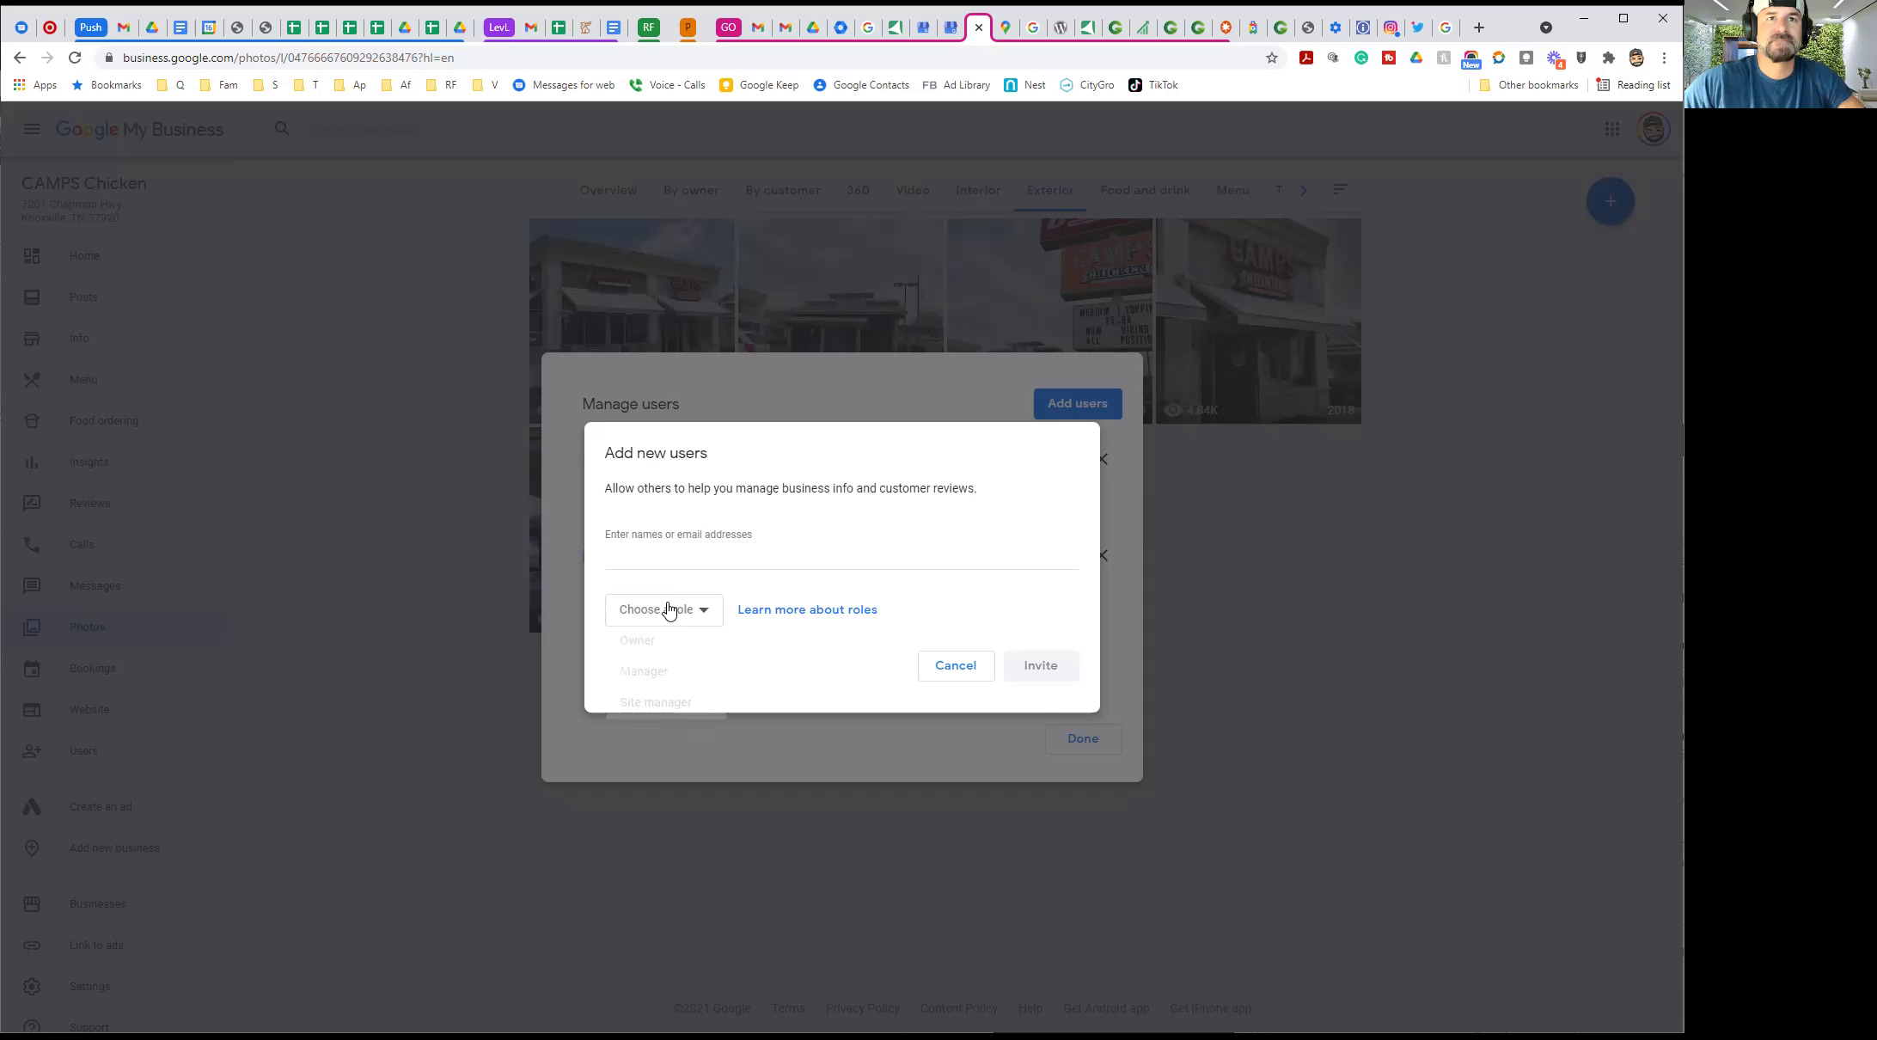
left_click(661, 641)
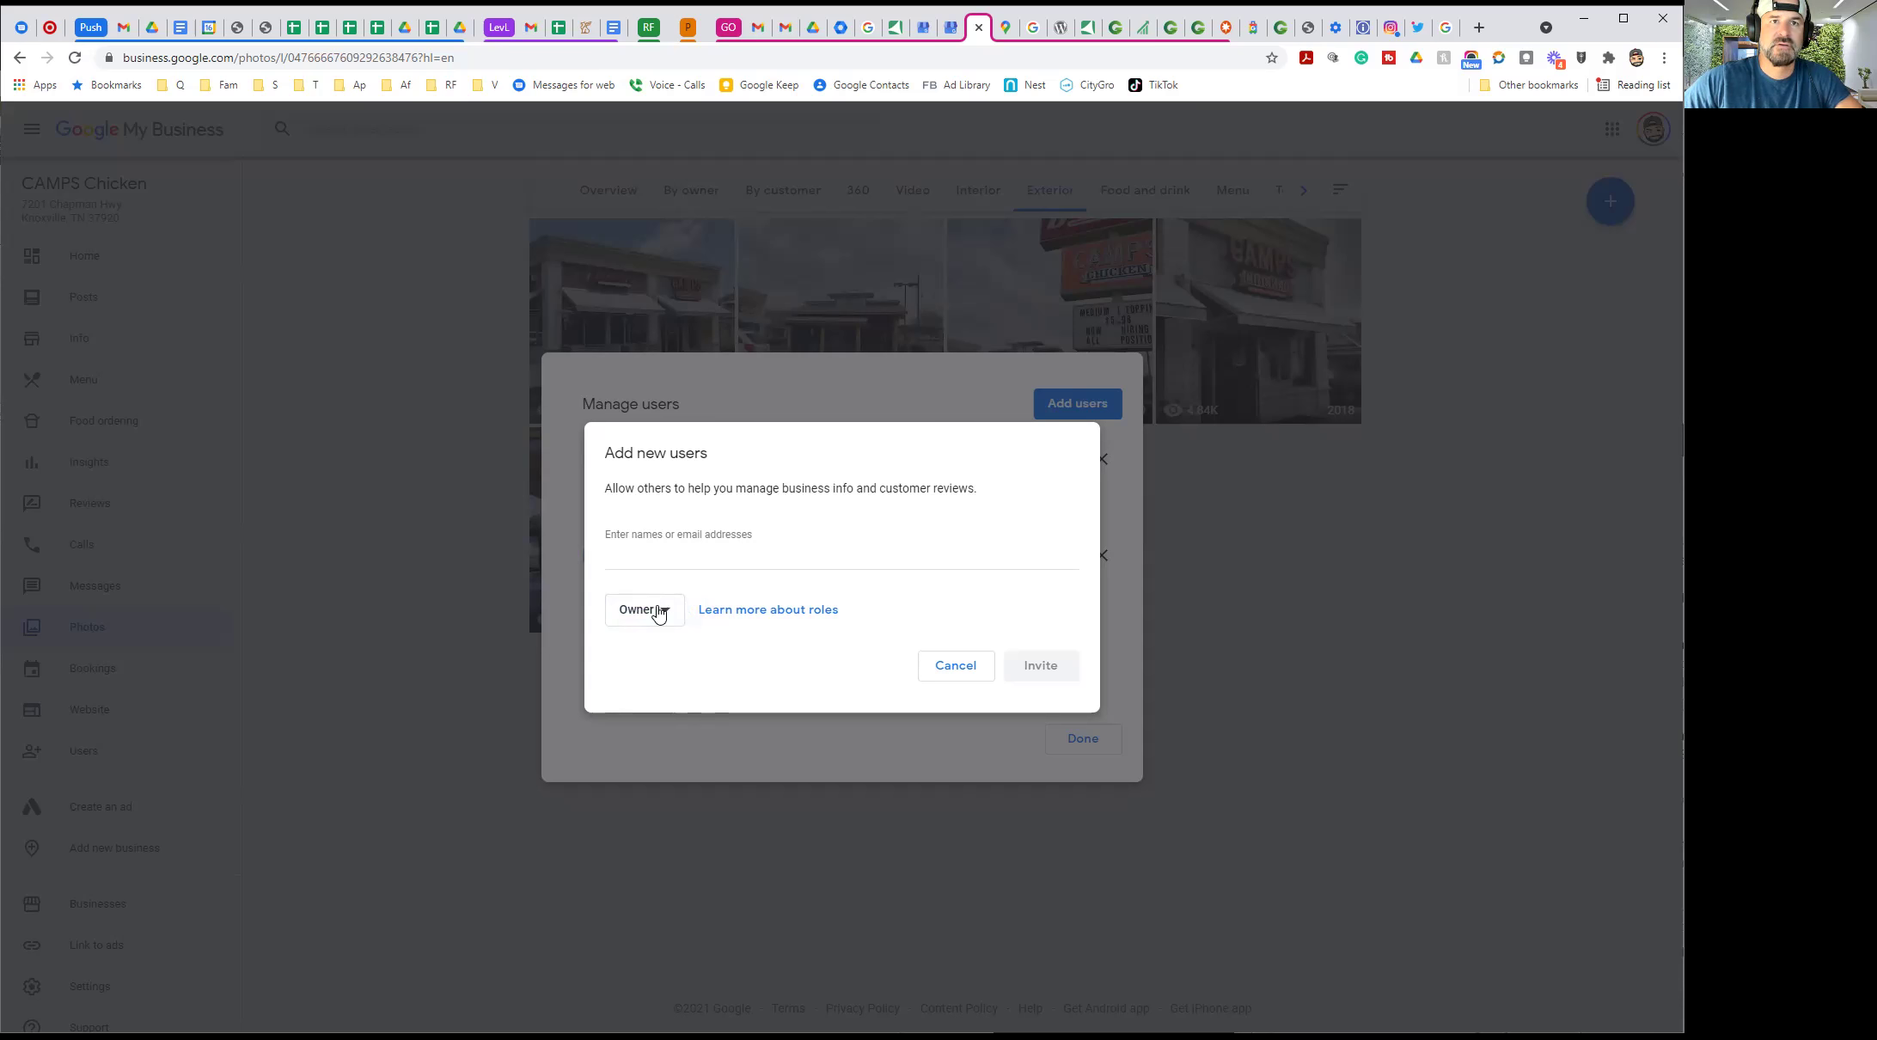
left_click(655, 615)
left_click(702, 526)
left_click(643, 615)
left_click(652, 644)
left_click(943, 667)
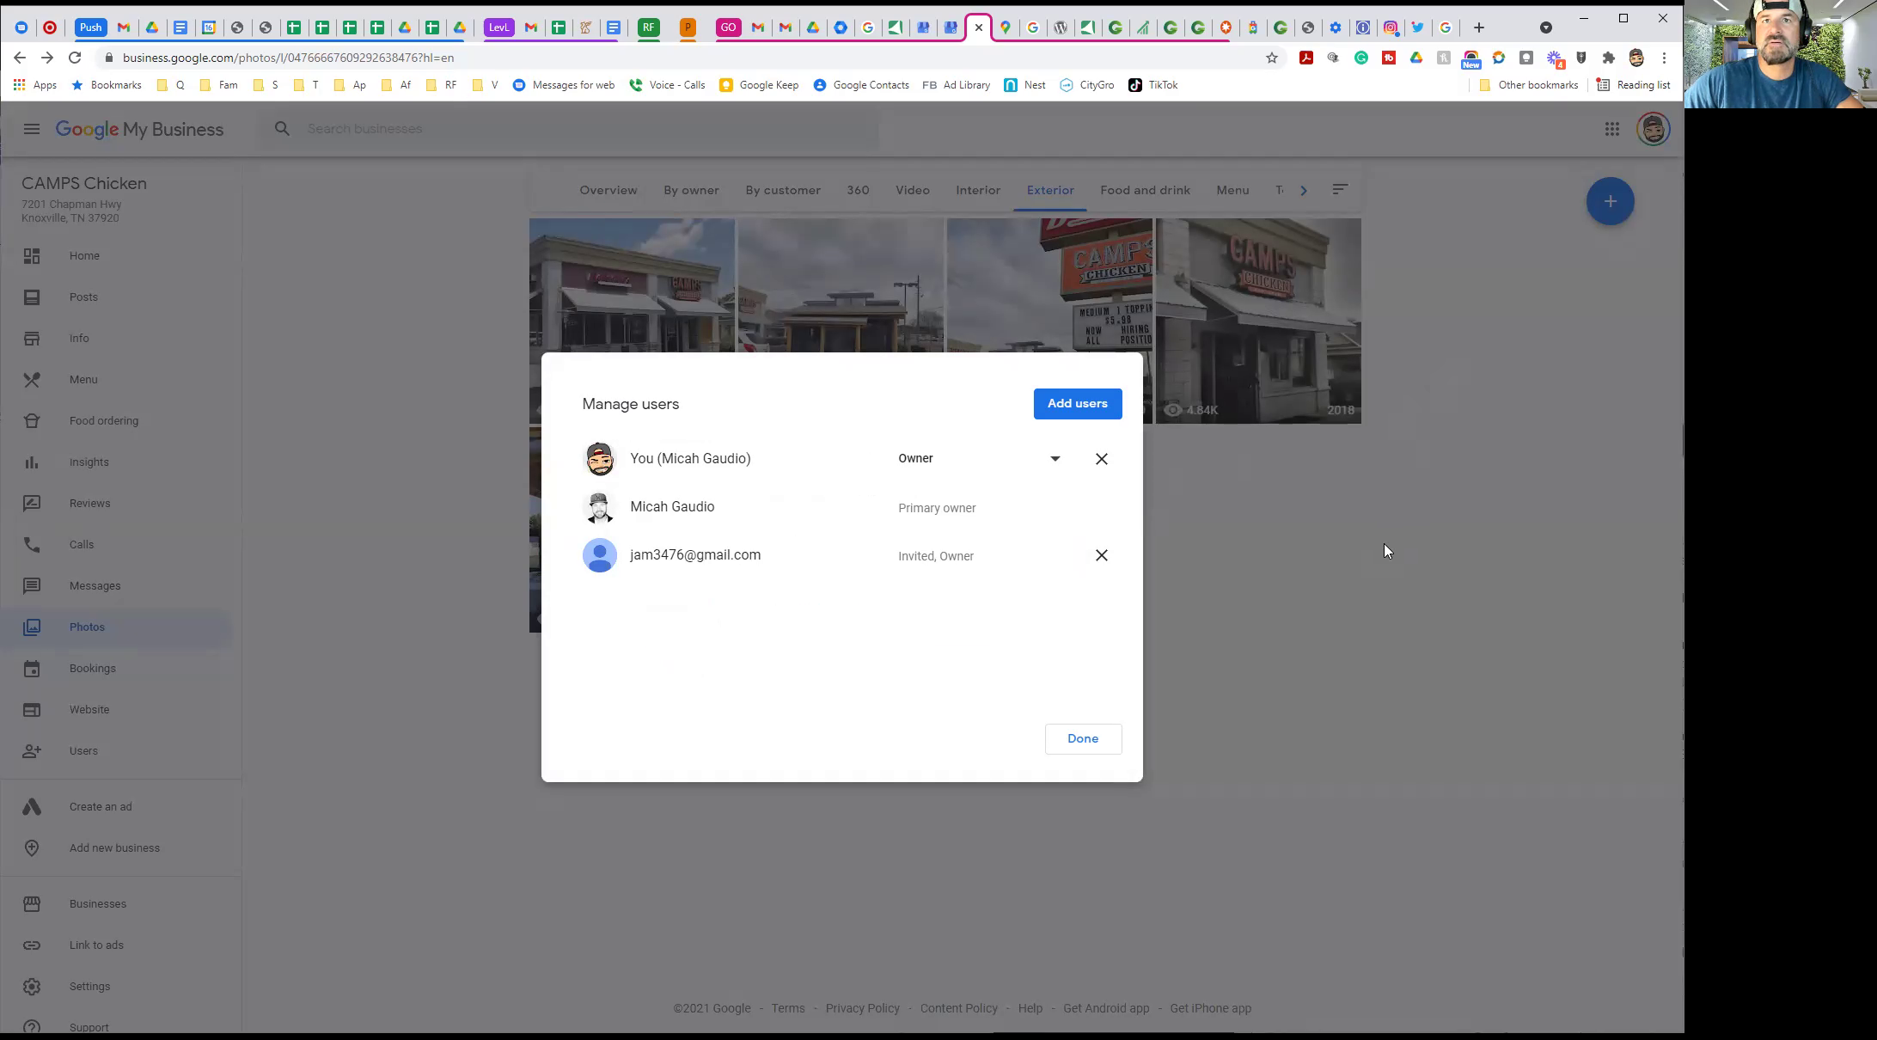
left_click(1079, 738)
Switch Google accounts and invite the manager's e-mail address as an Owner of the profile
left_click(1650, 130)
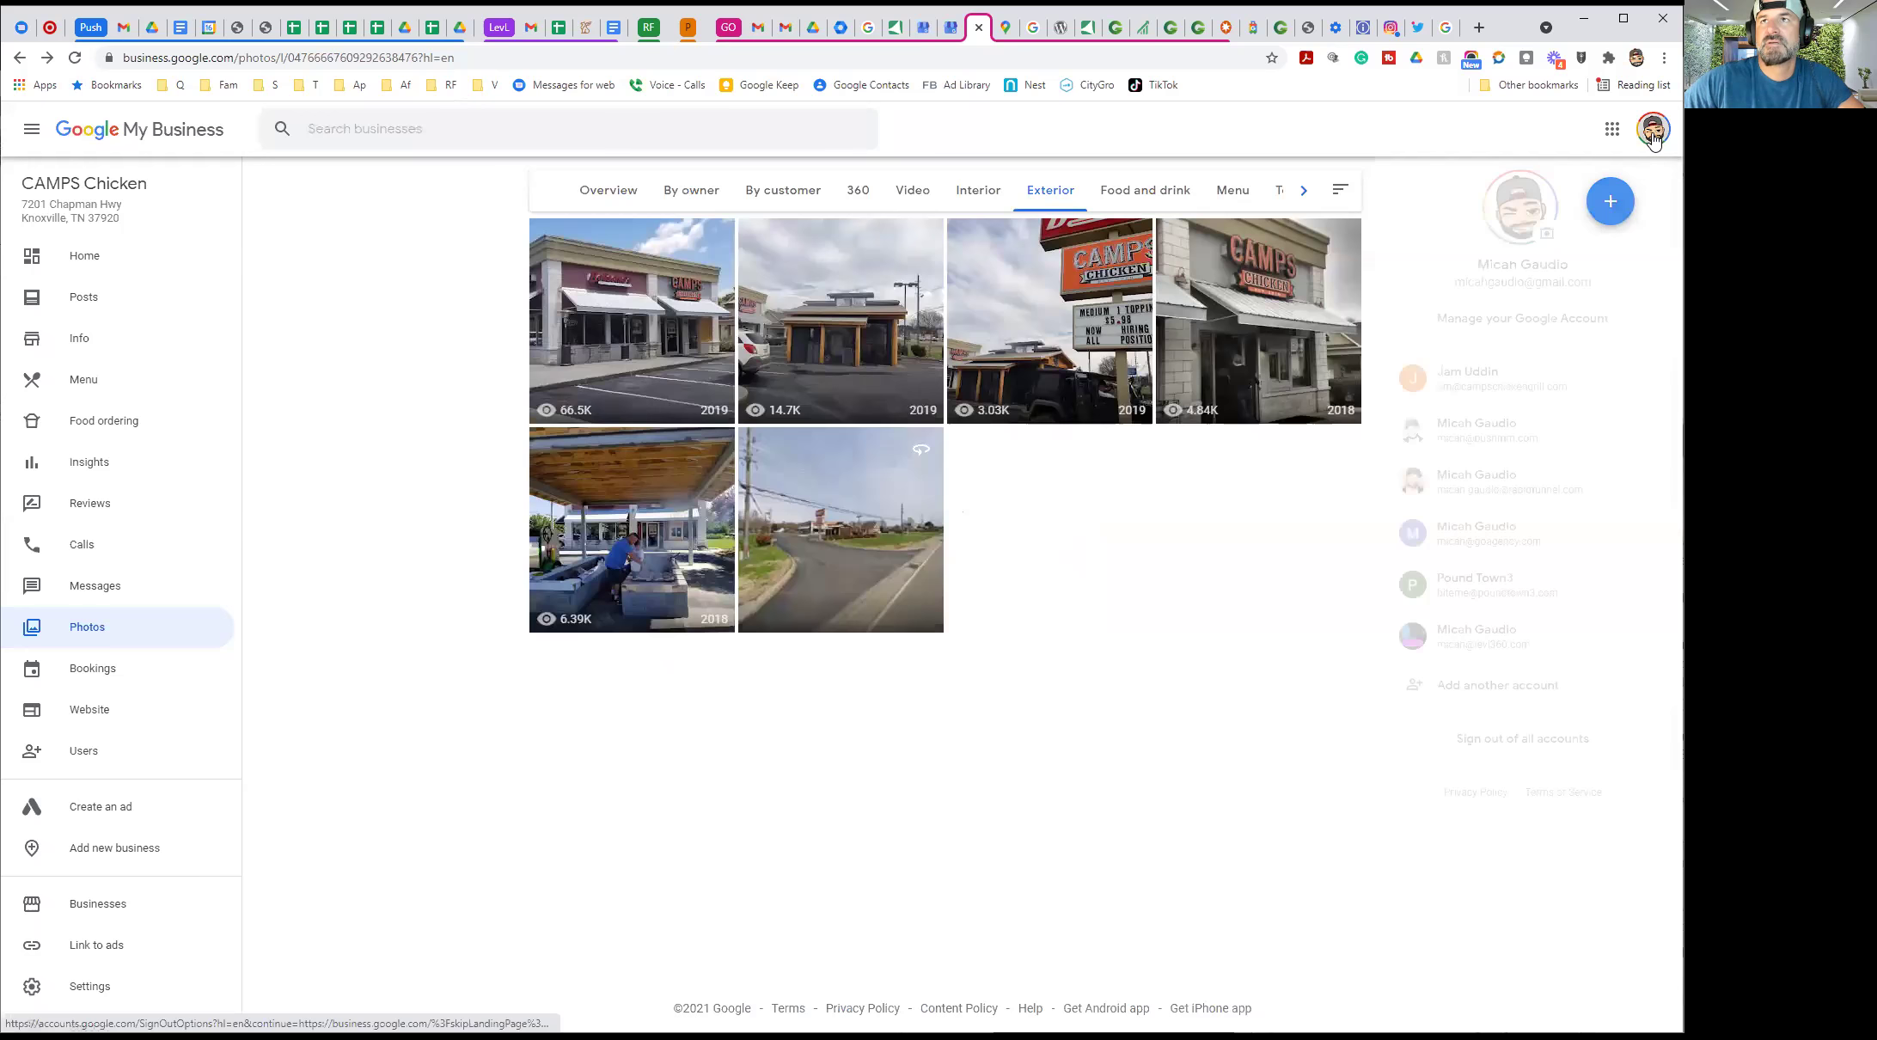
left_click(1522, 430)
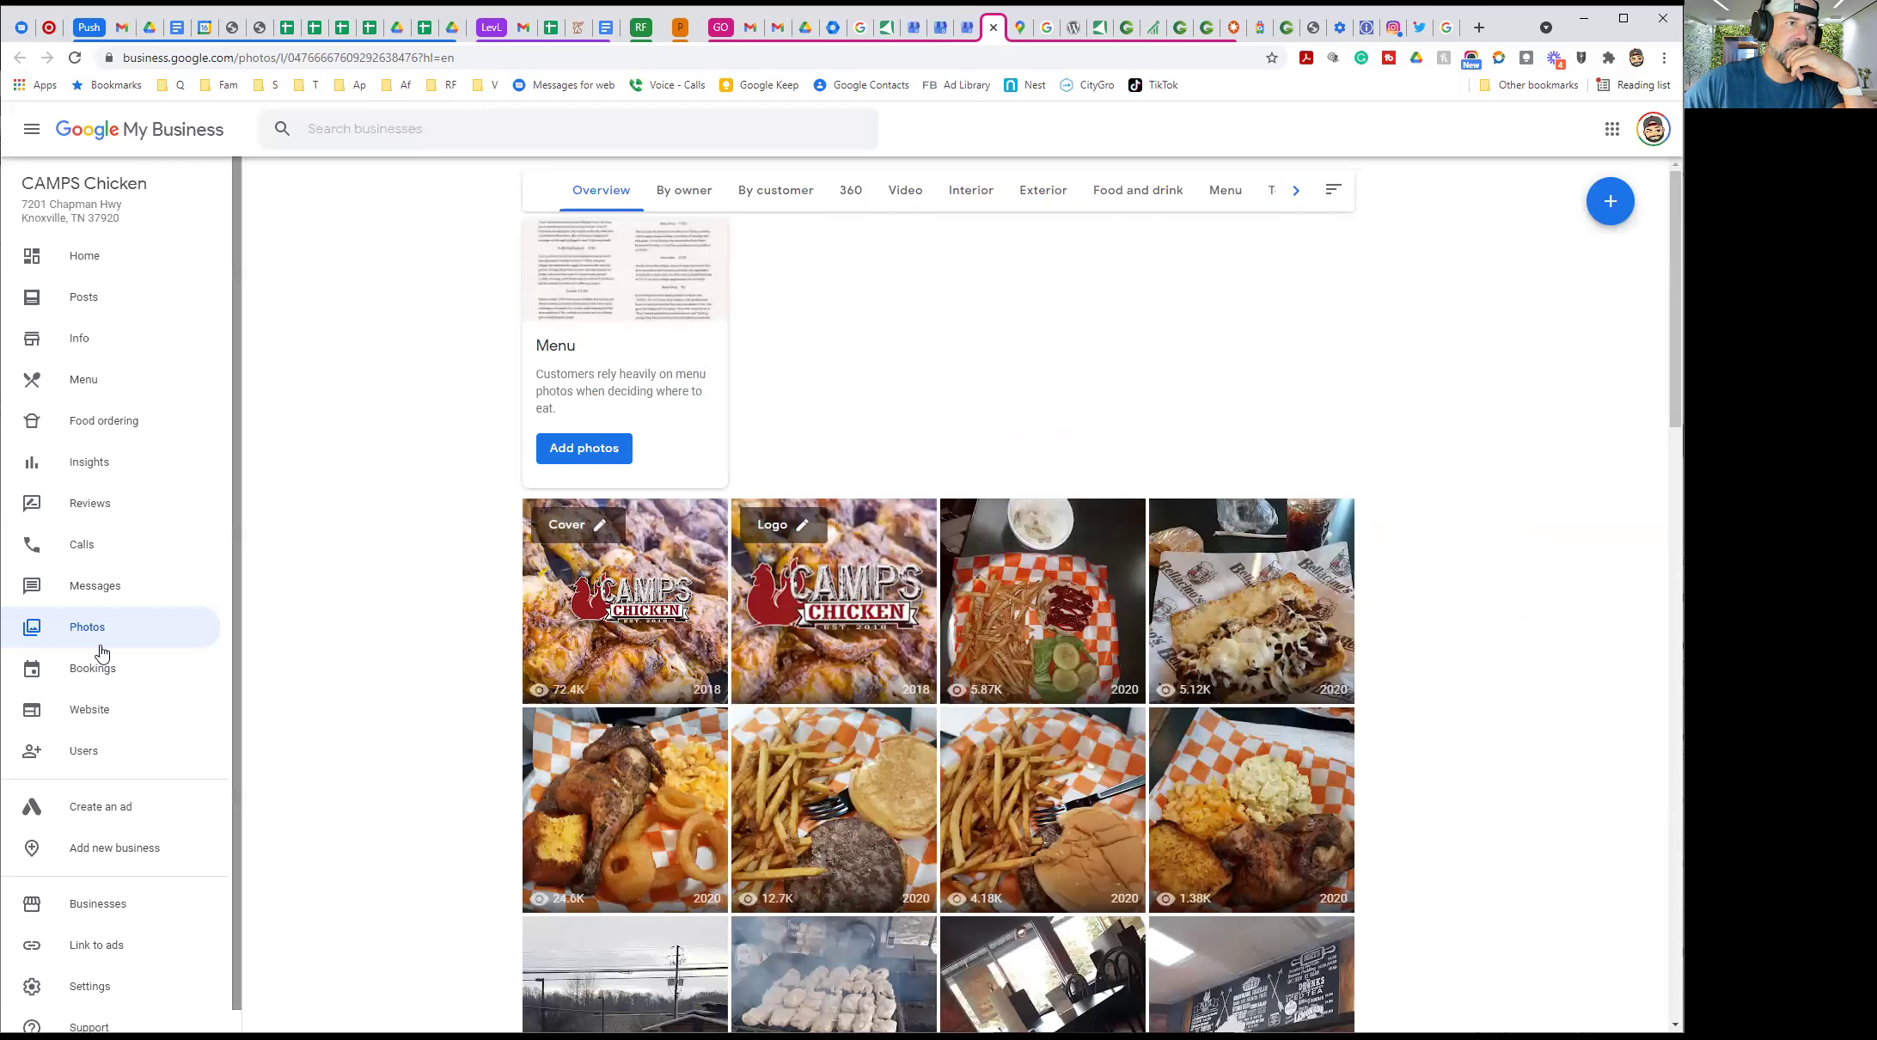
left_click(117, 761)
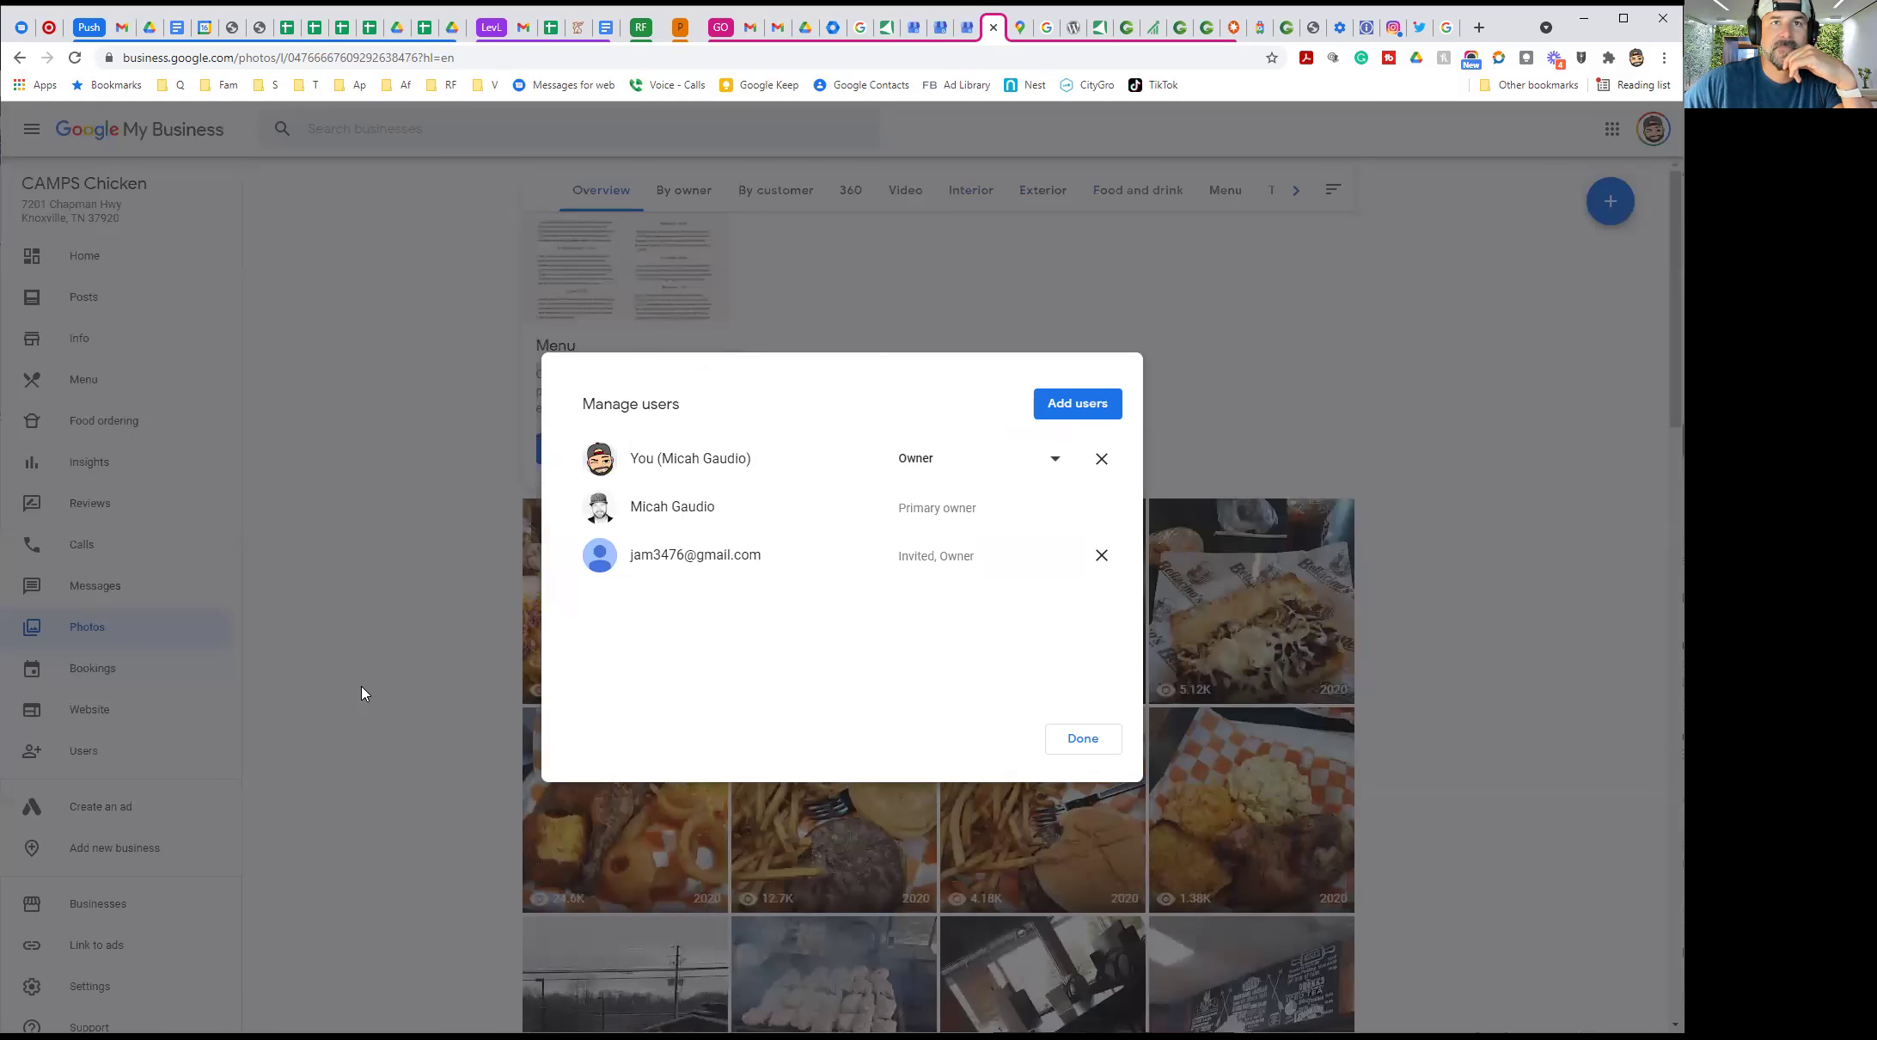
left_click(1069, 416)
left_click(711, 543)
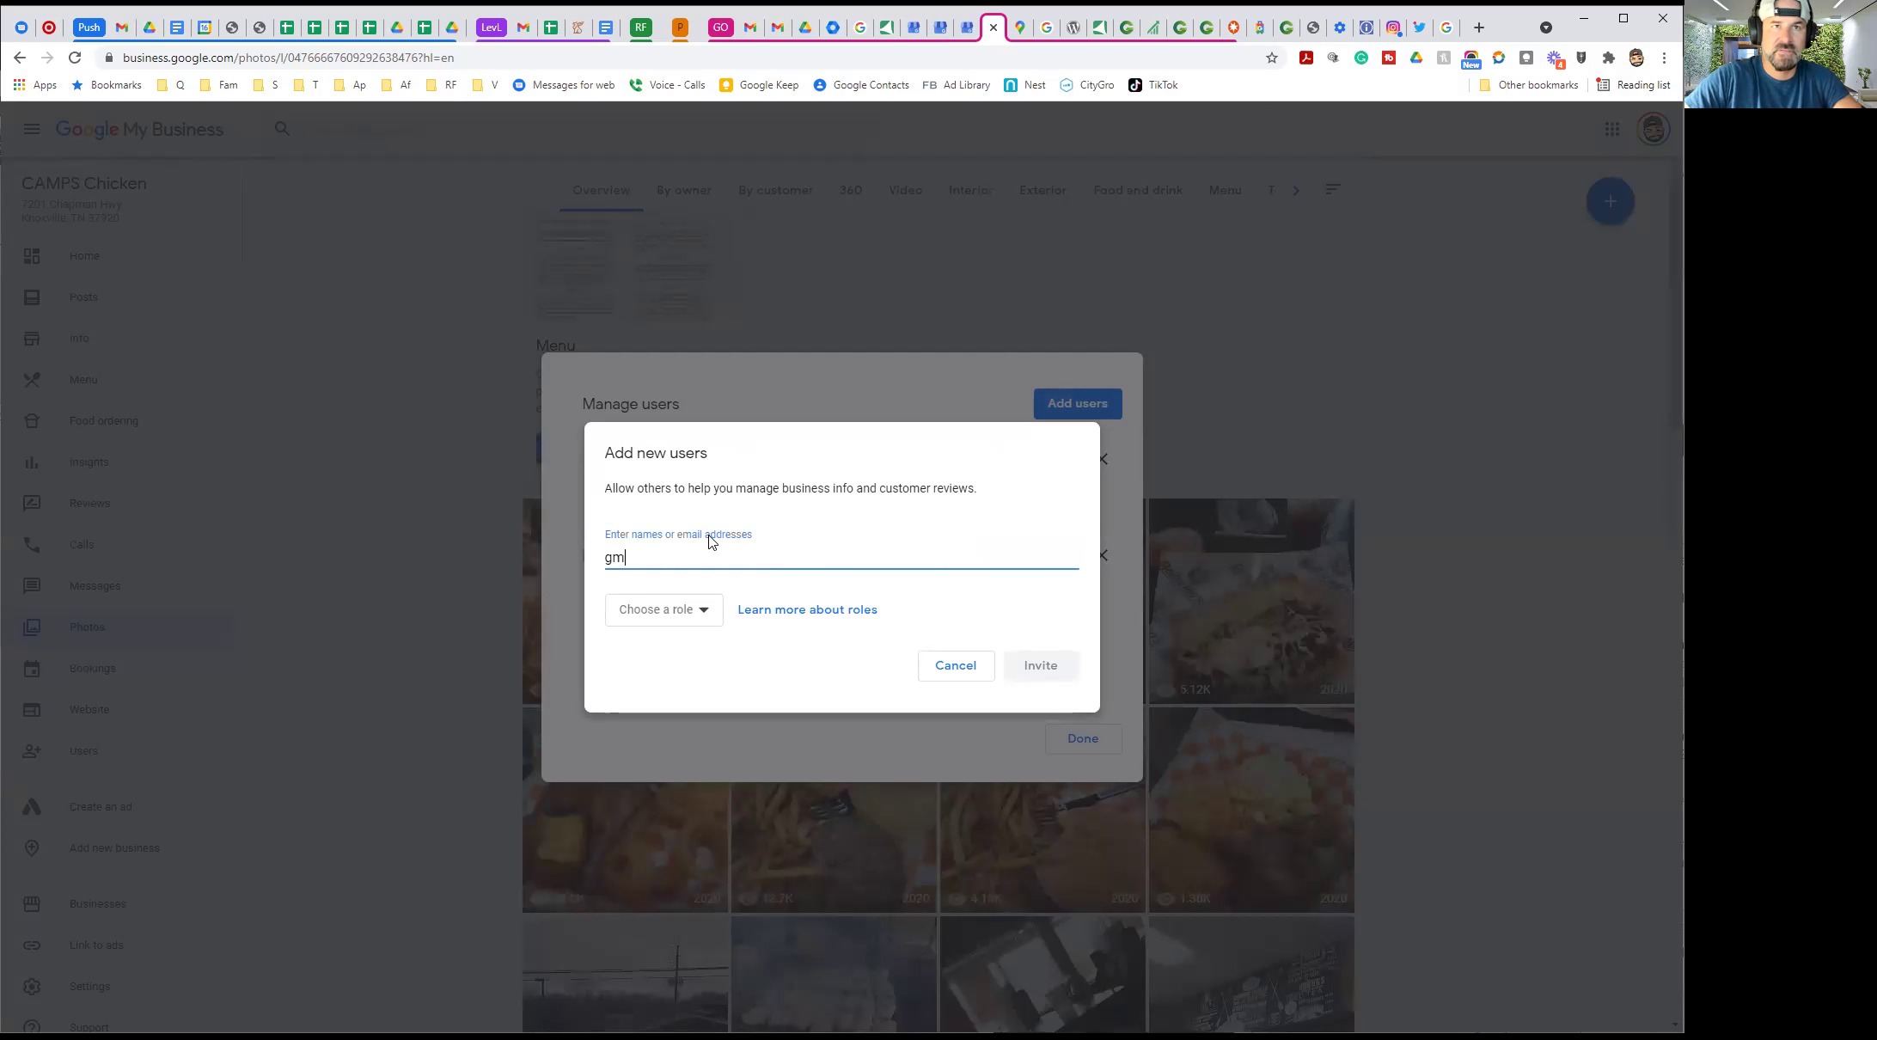
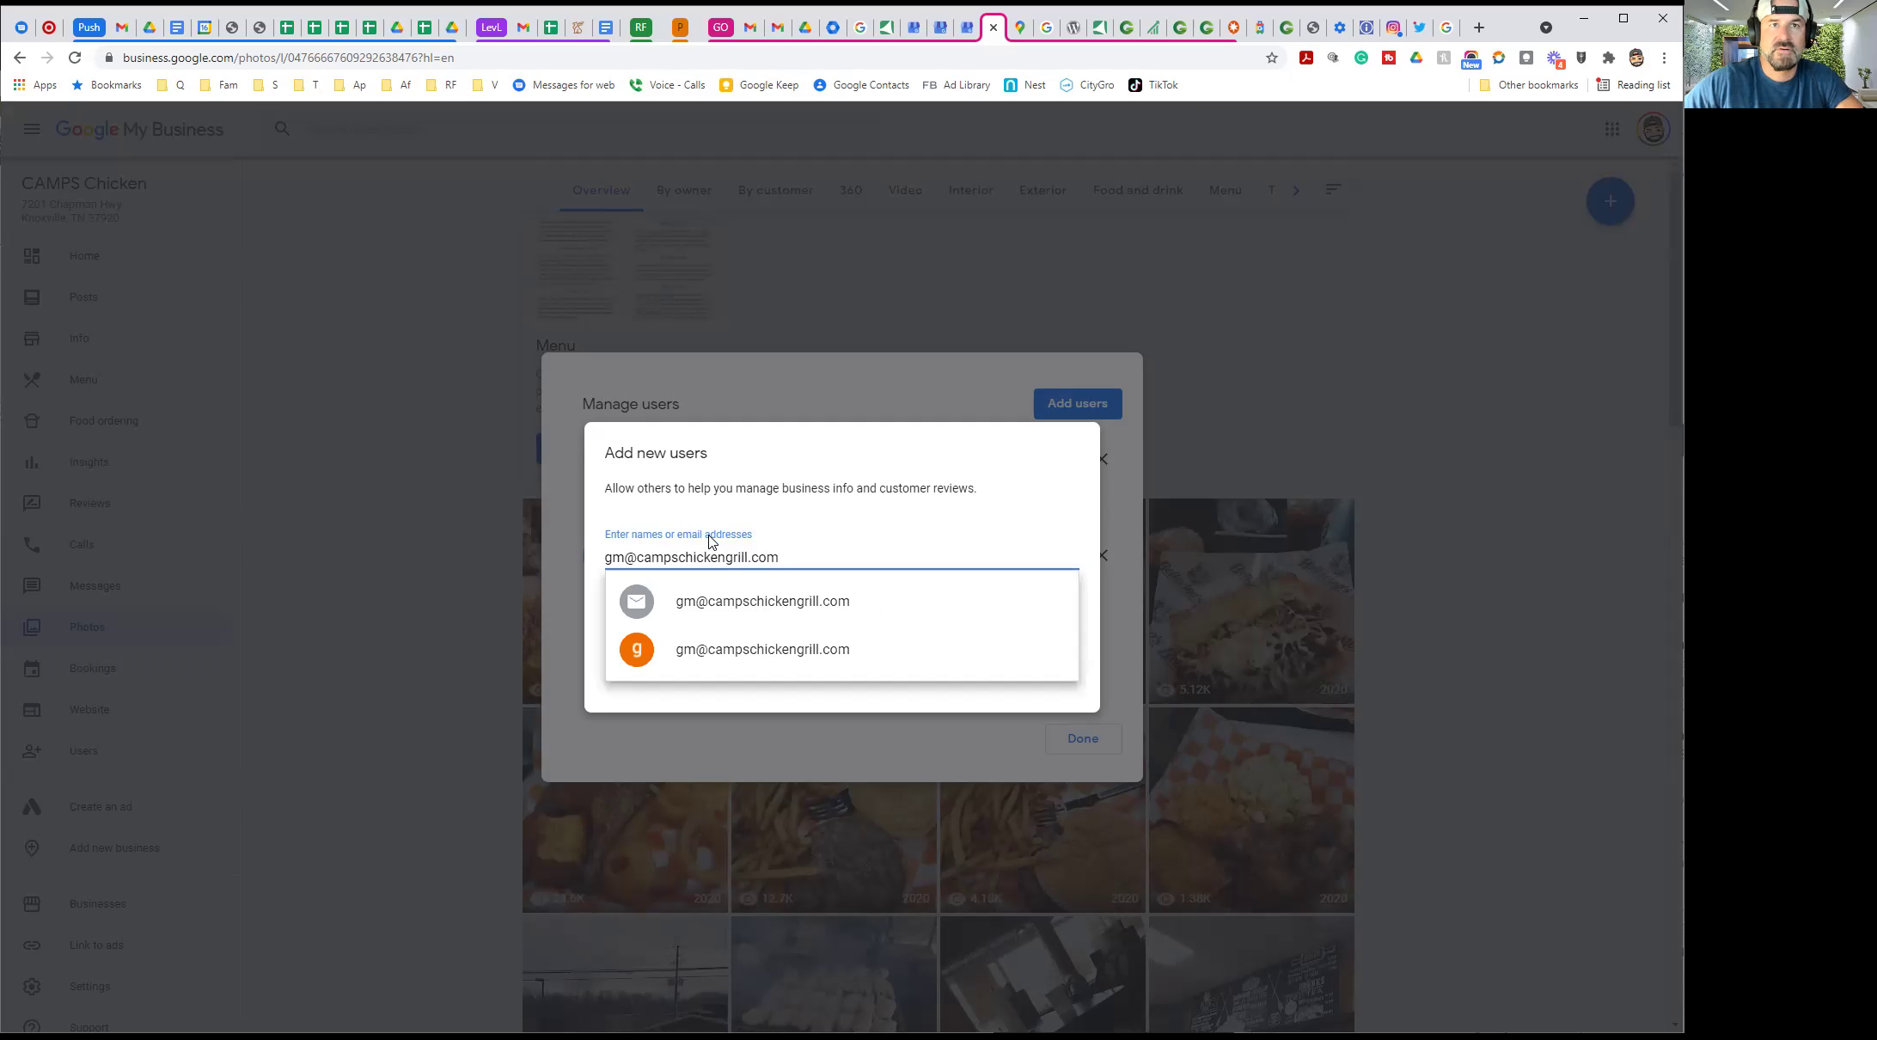
left_click(763, 647)
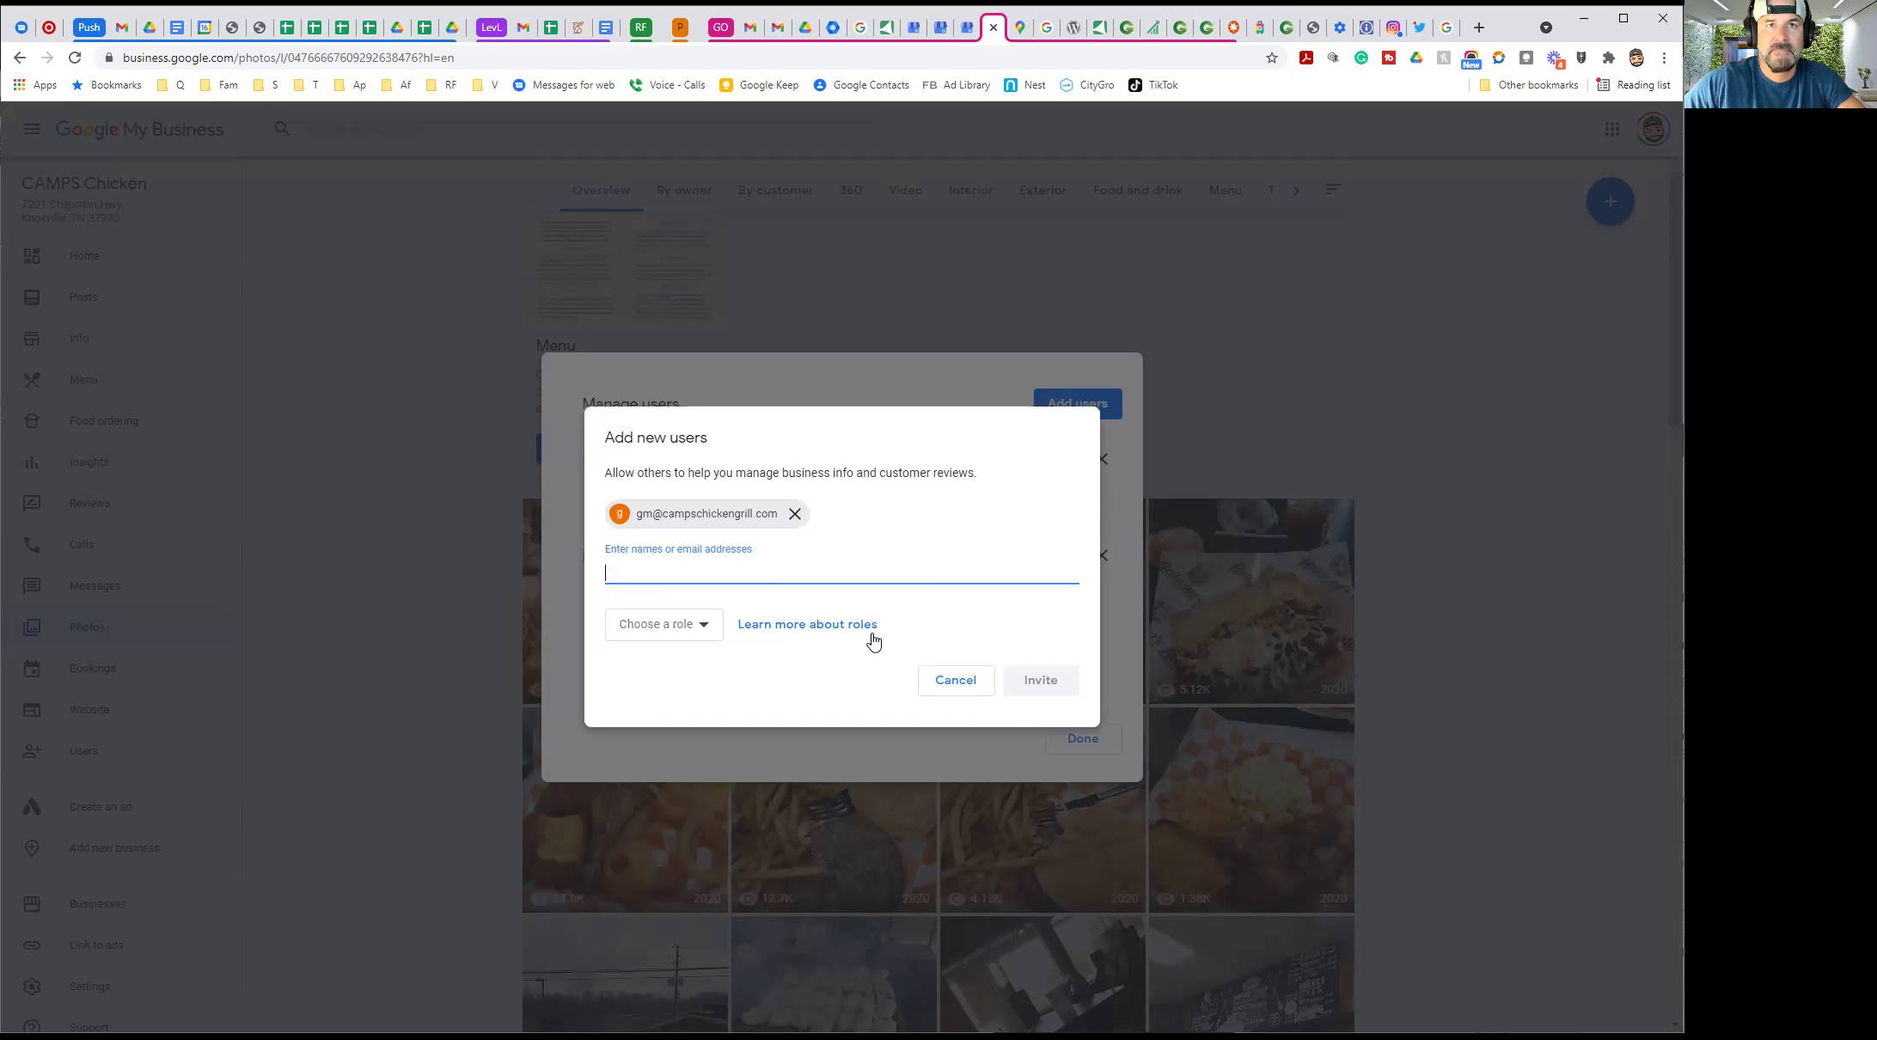
left_click(662, 628)
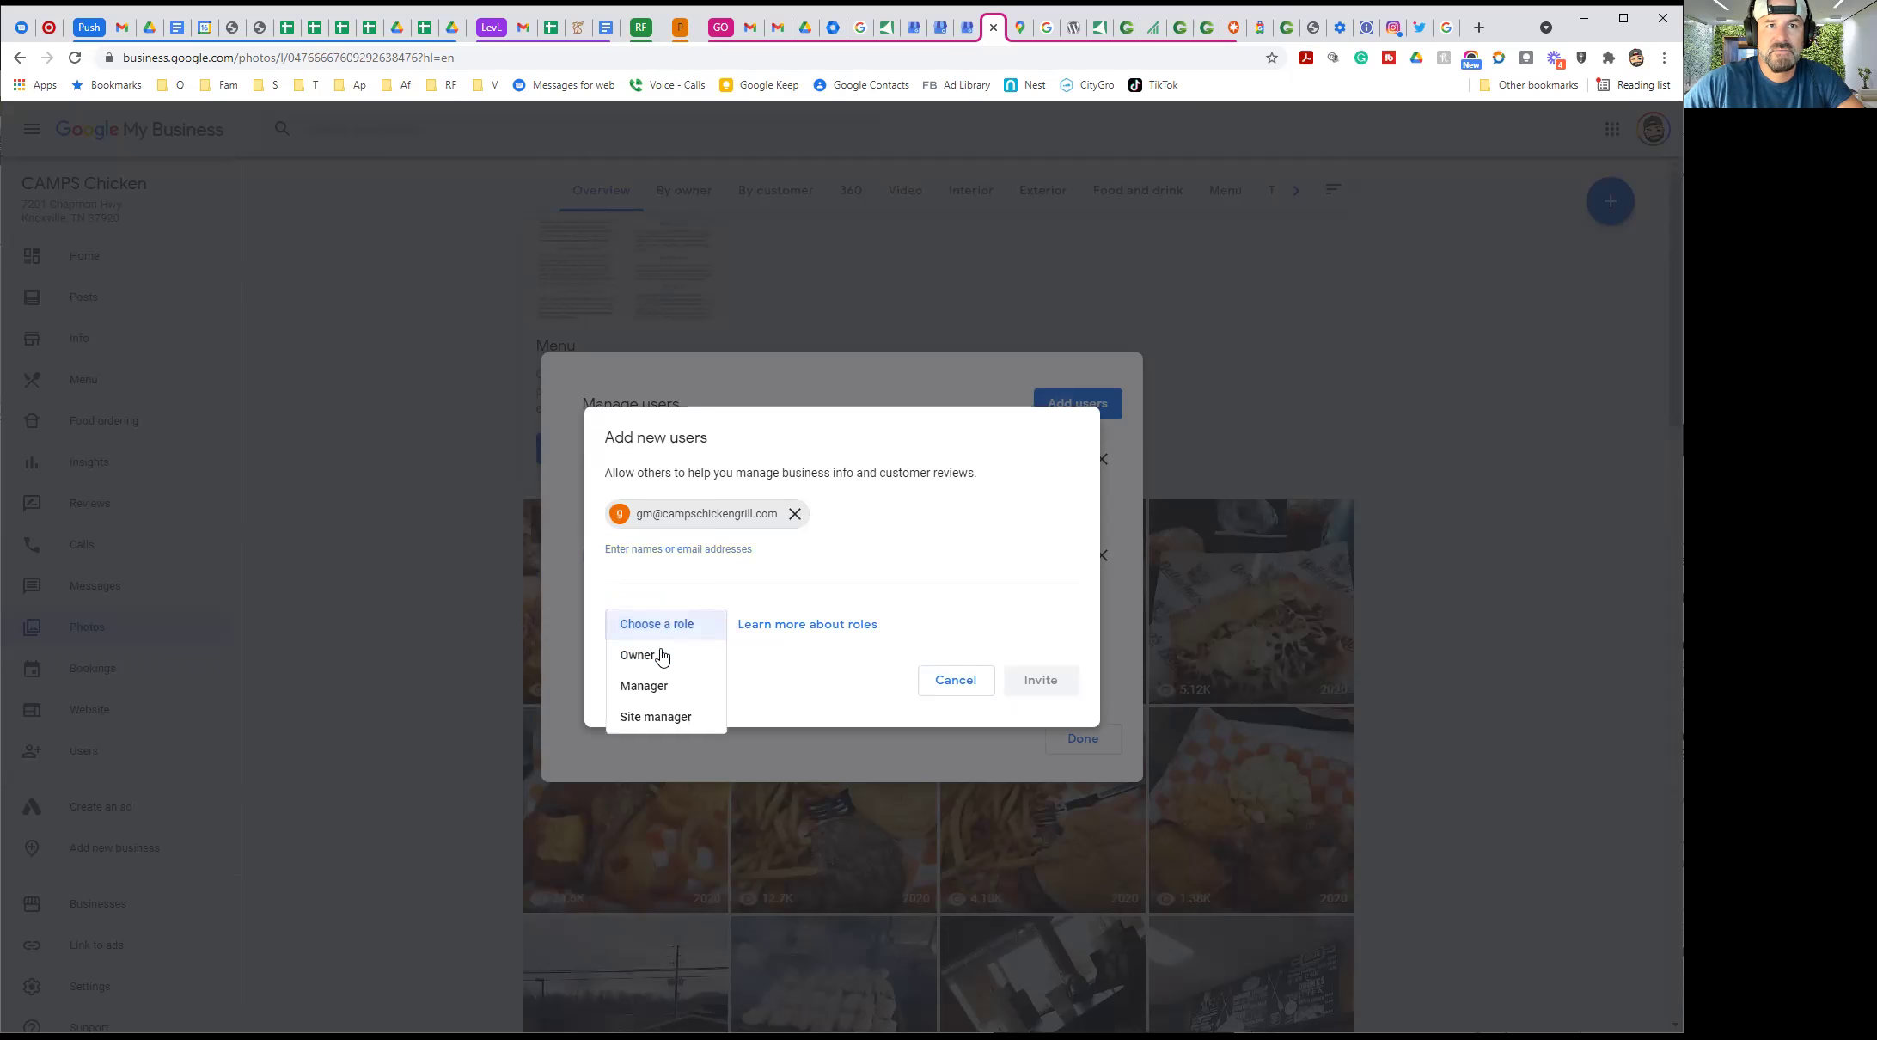
left_click(660, 655)
left_click(1040, 681)
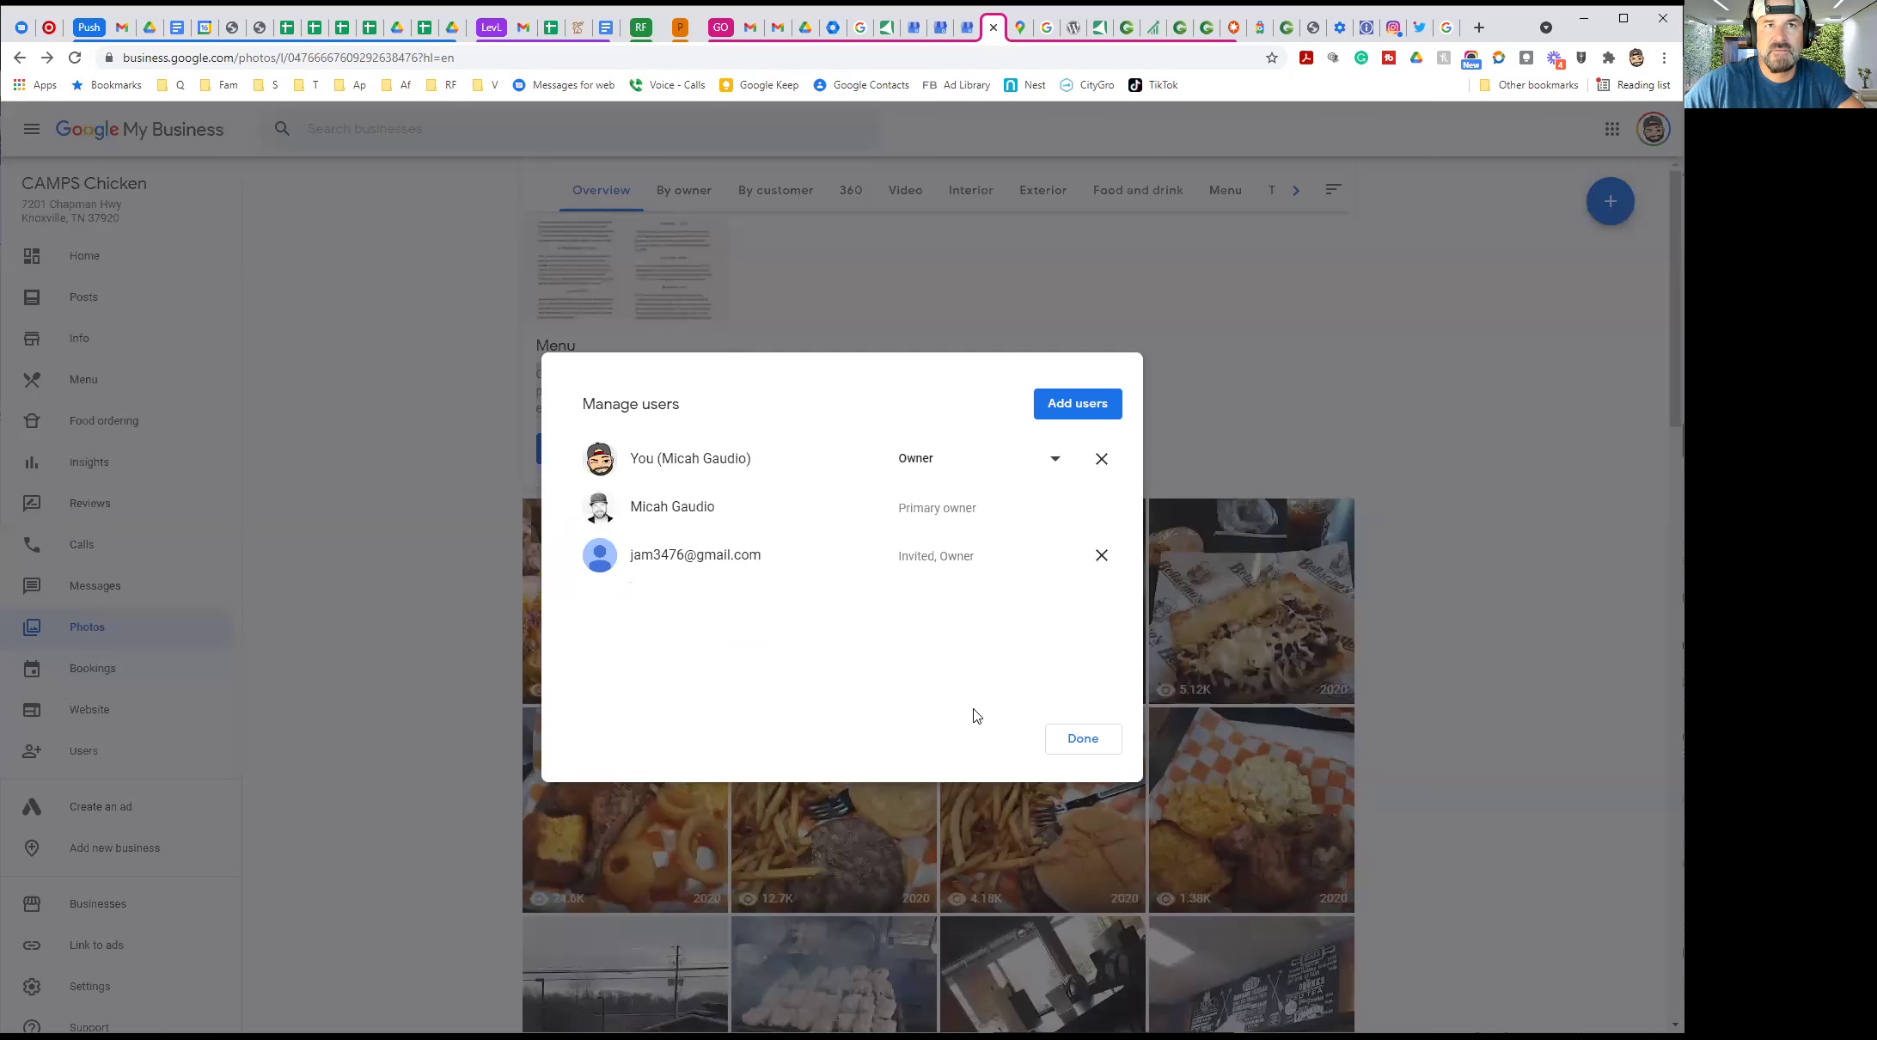
left_click(1081, 741)
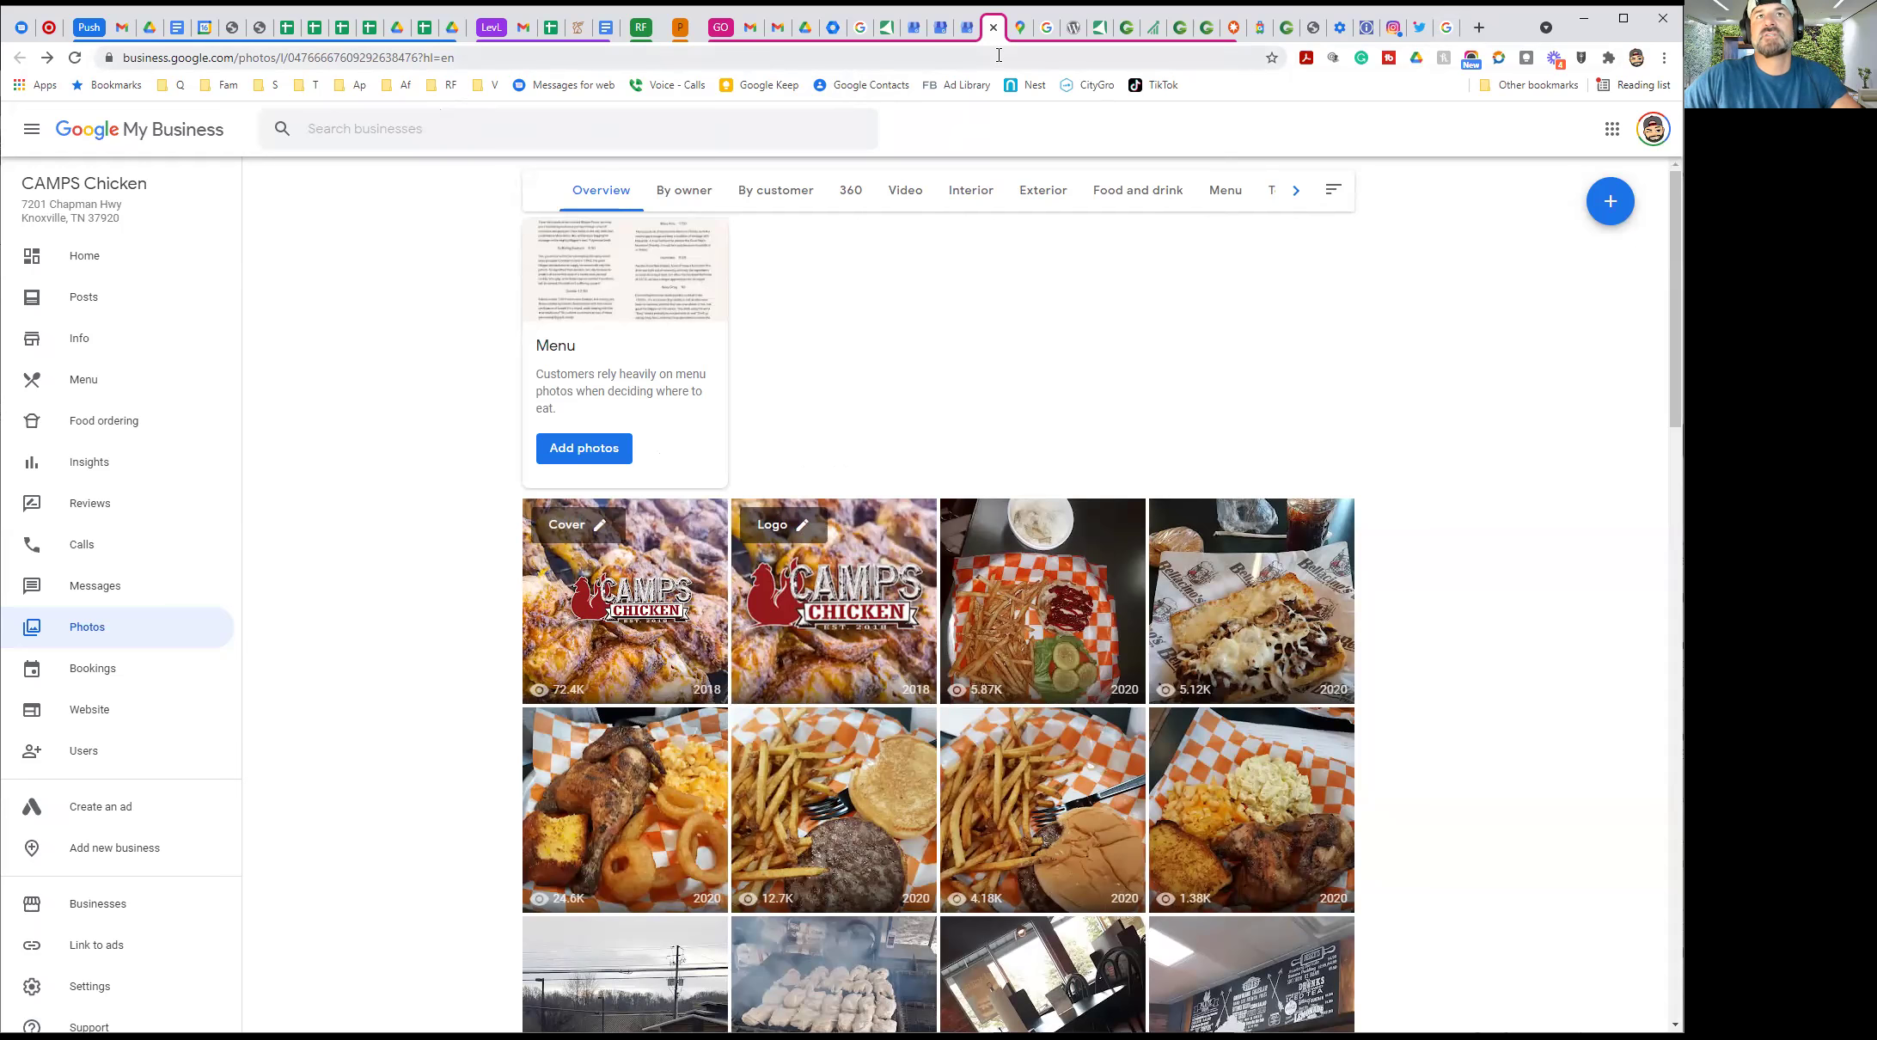
Load Facebook in a new tab, search 'camps chicken' and open the CAMPS Chicken Page
left_click(1486, 28)
type("face")
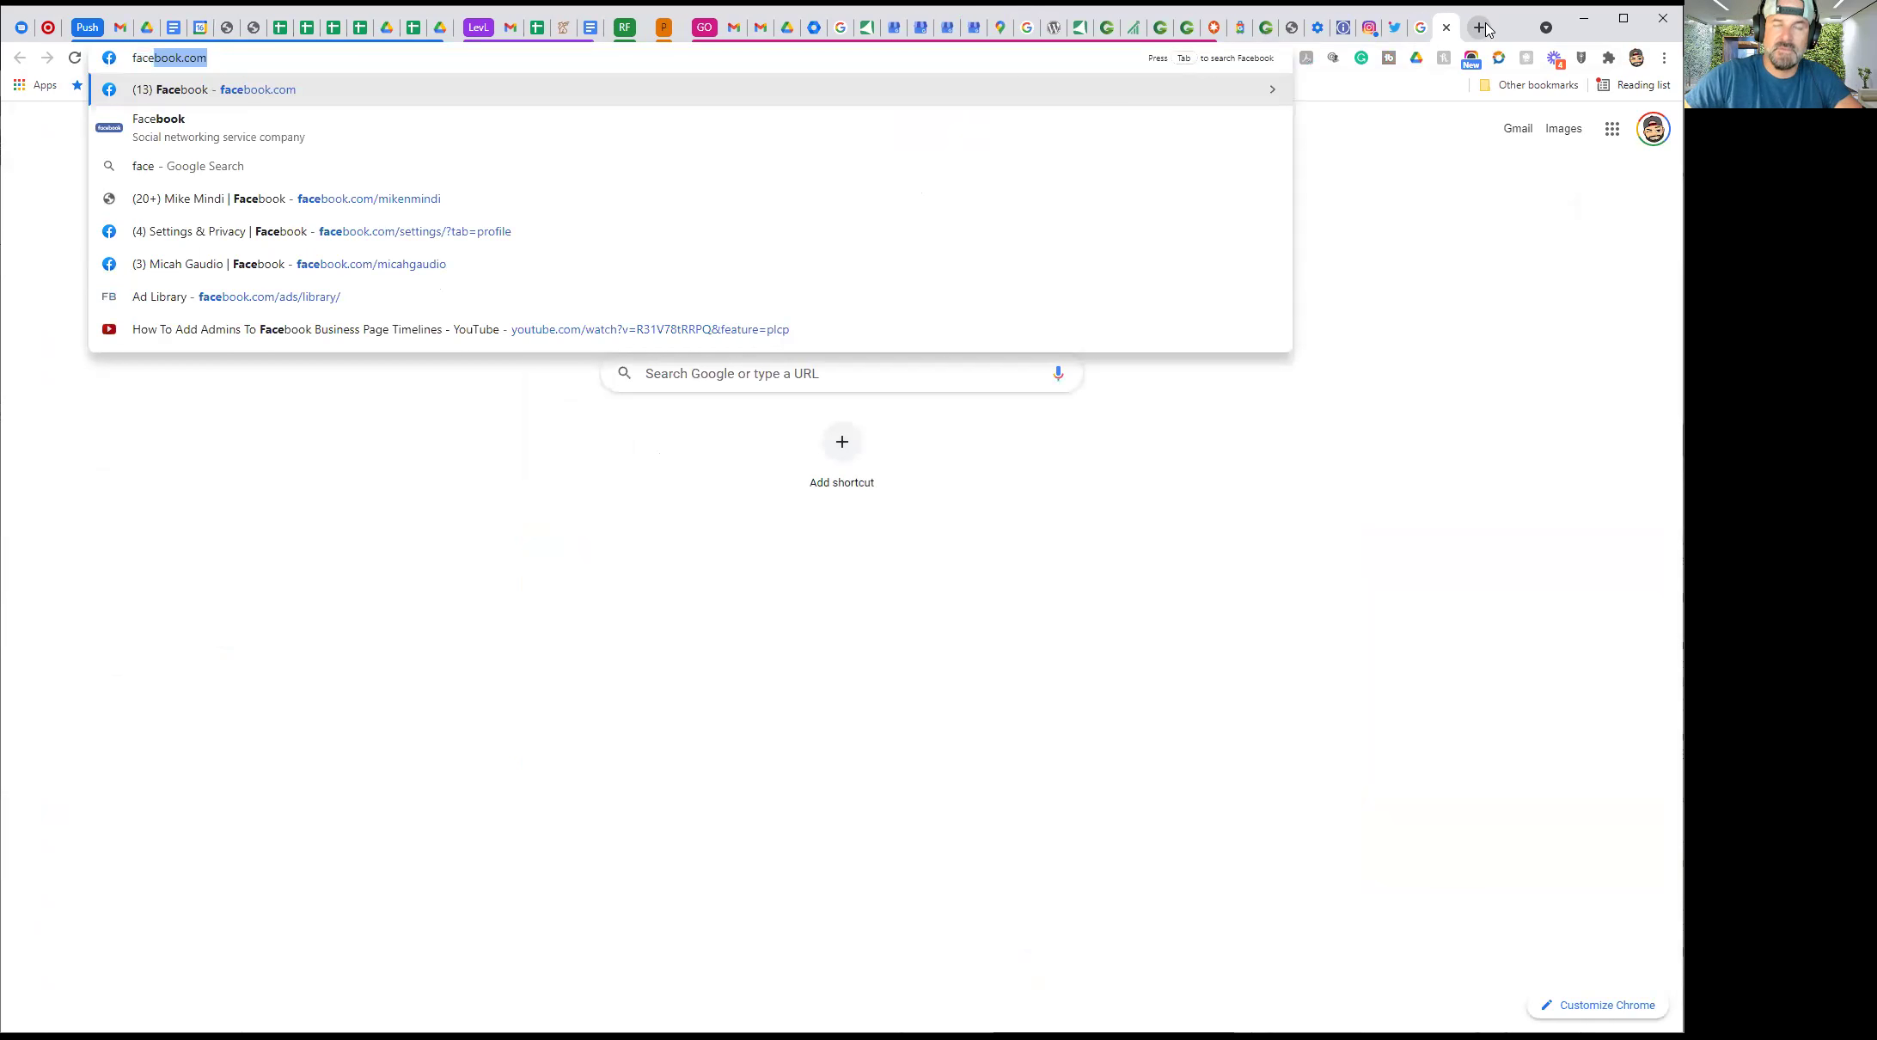
key("Return")
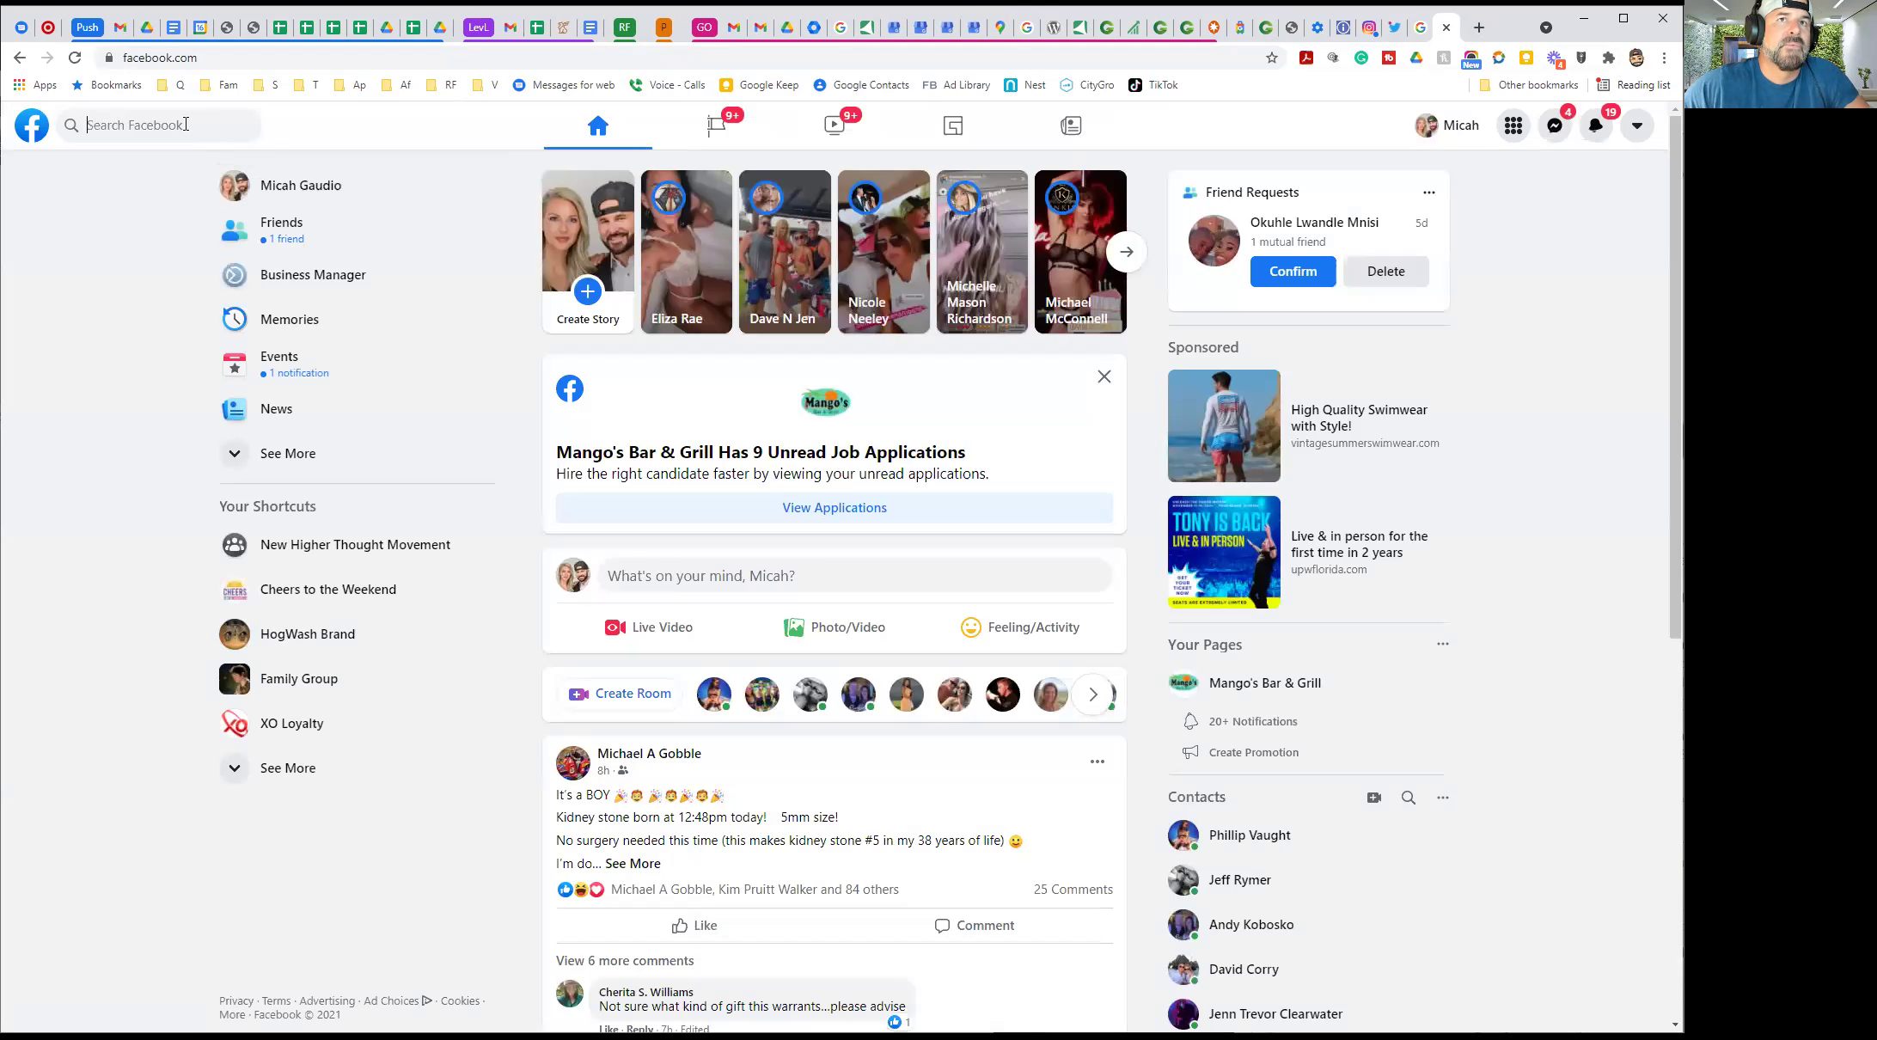
left_click(186, 123)
type("camps")
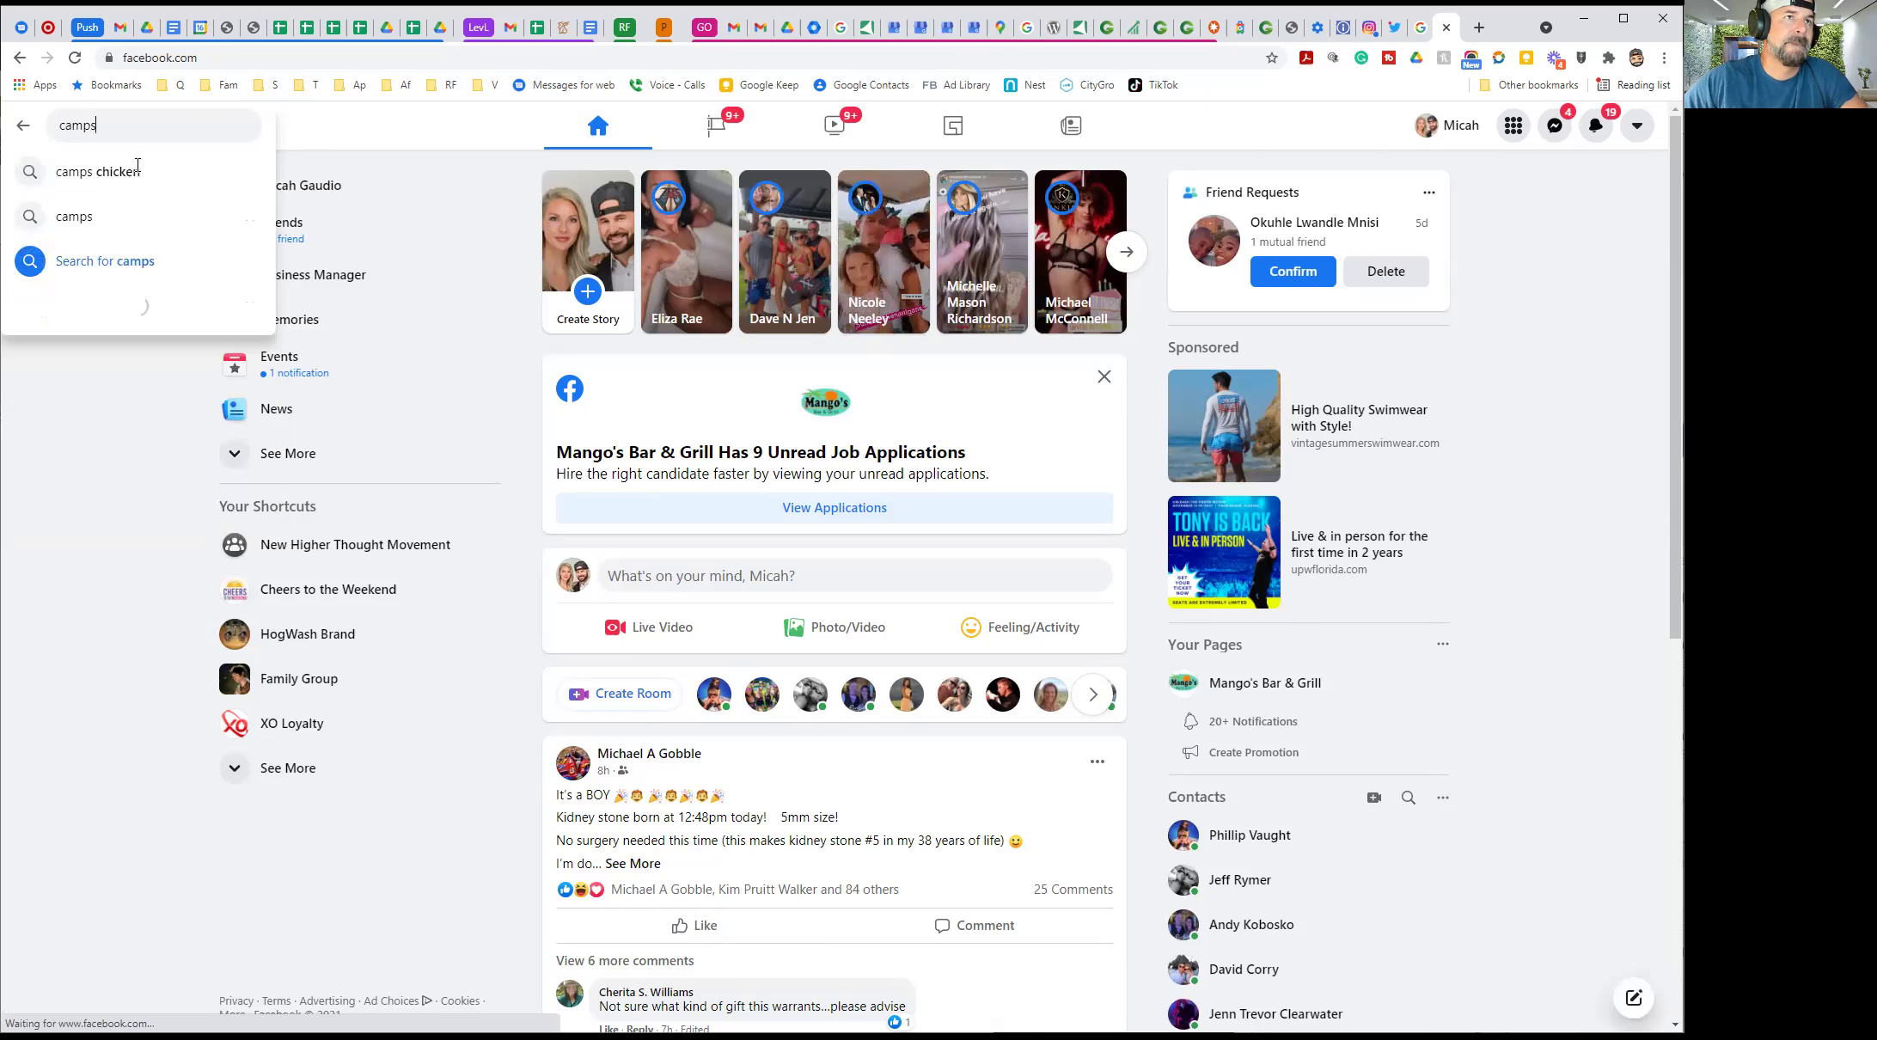
left_click(138, 169)
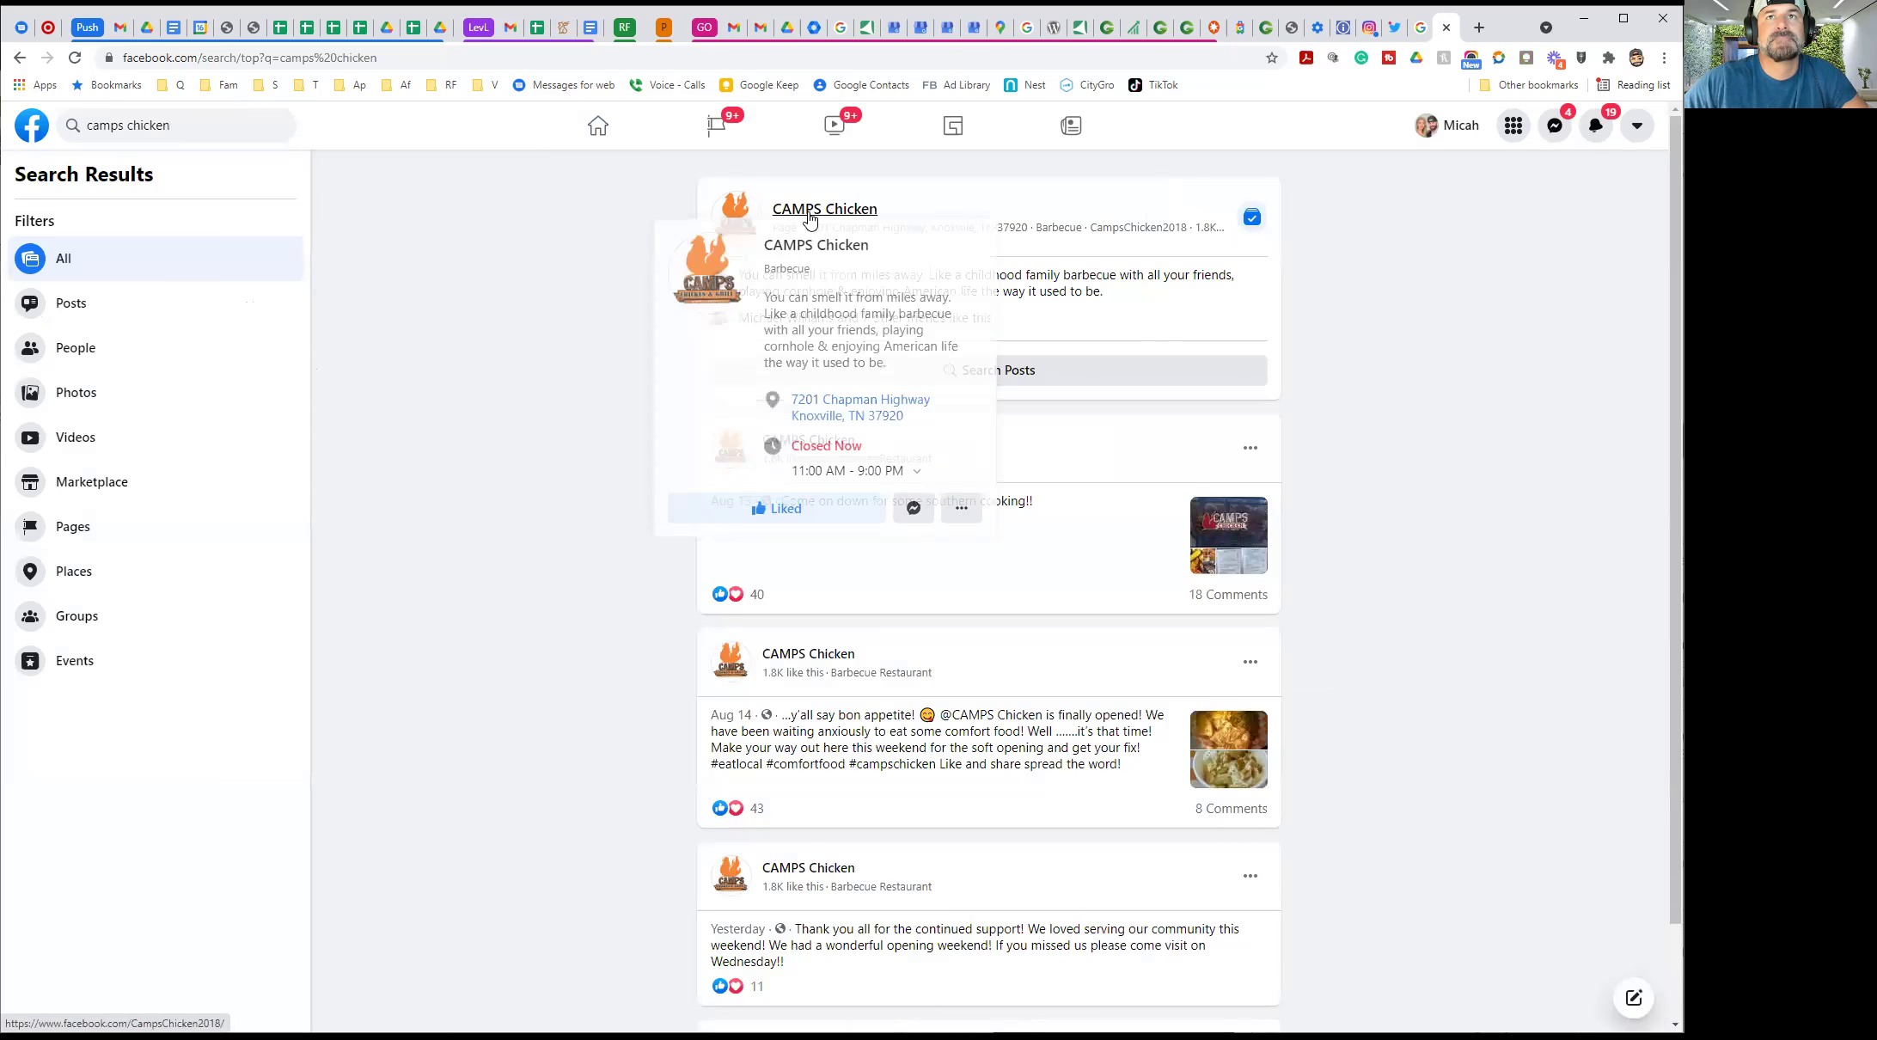
left_click(809, 214)
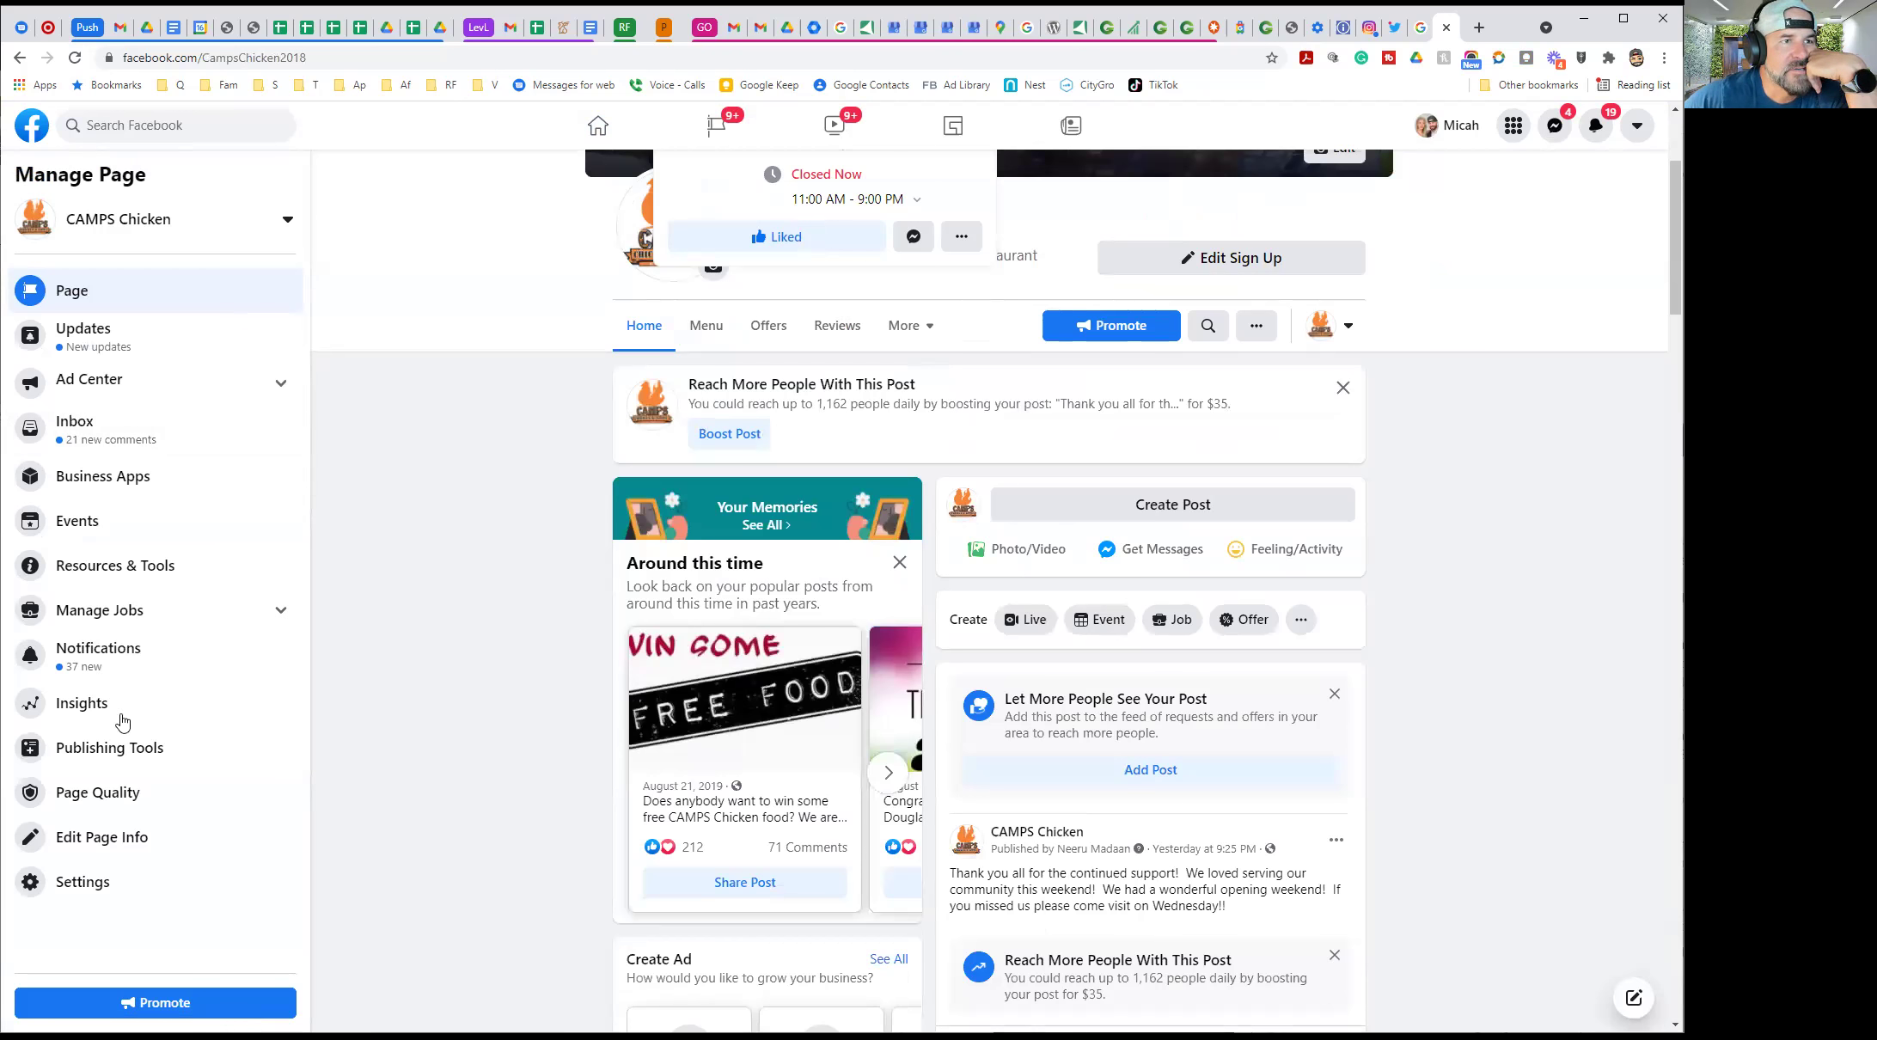
Go to the CAMPS Chicken Page Inbox and its Automated Responses settings
left_click(102, 423)
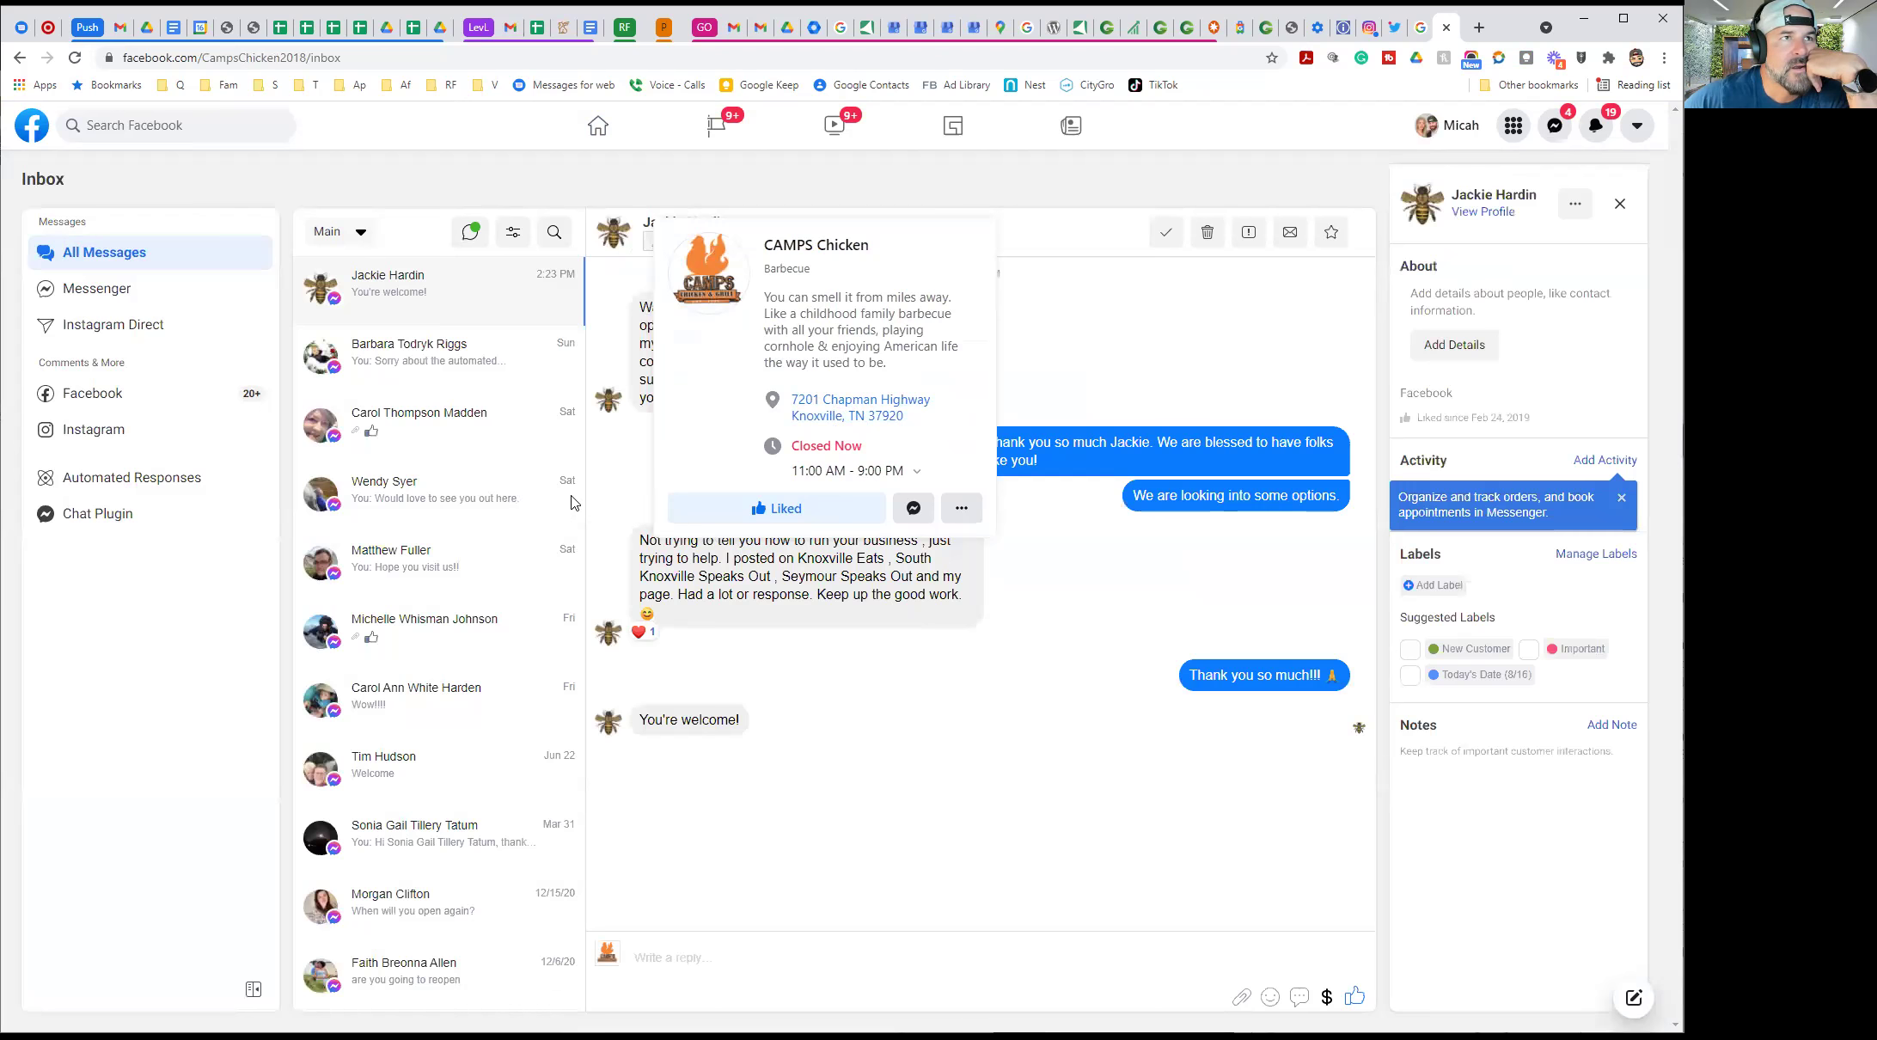
left_click(133, 489)
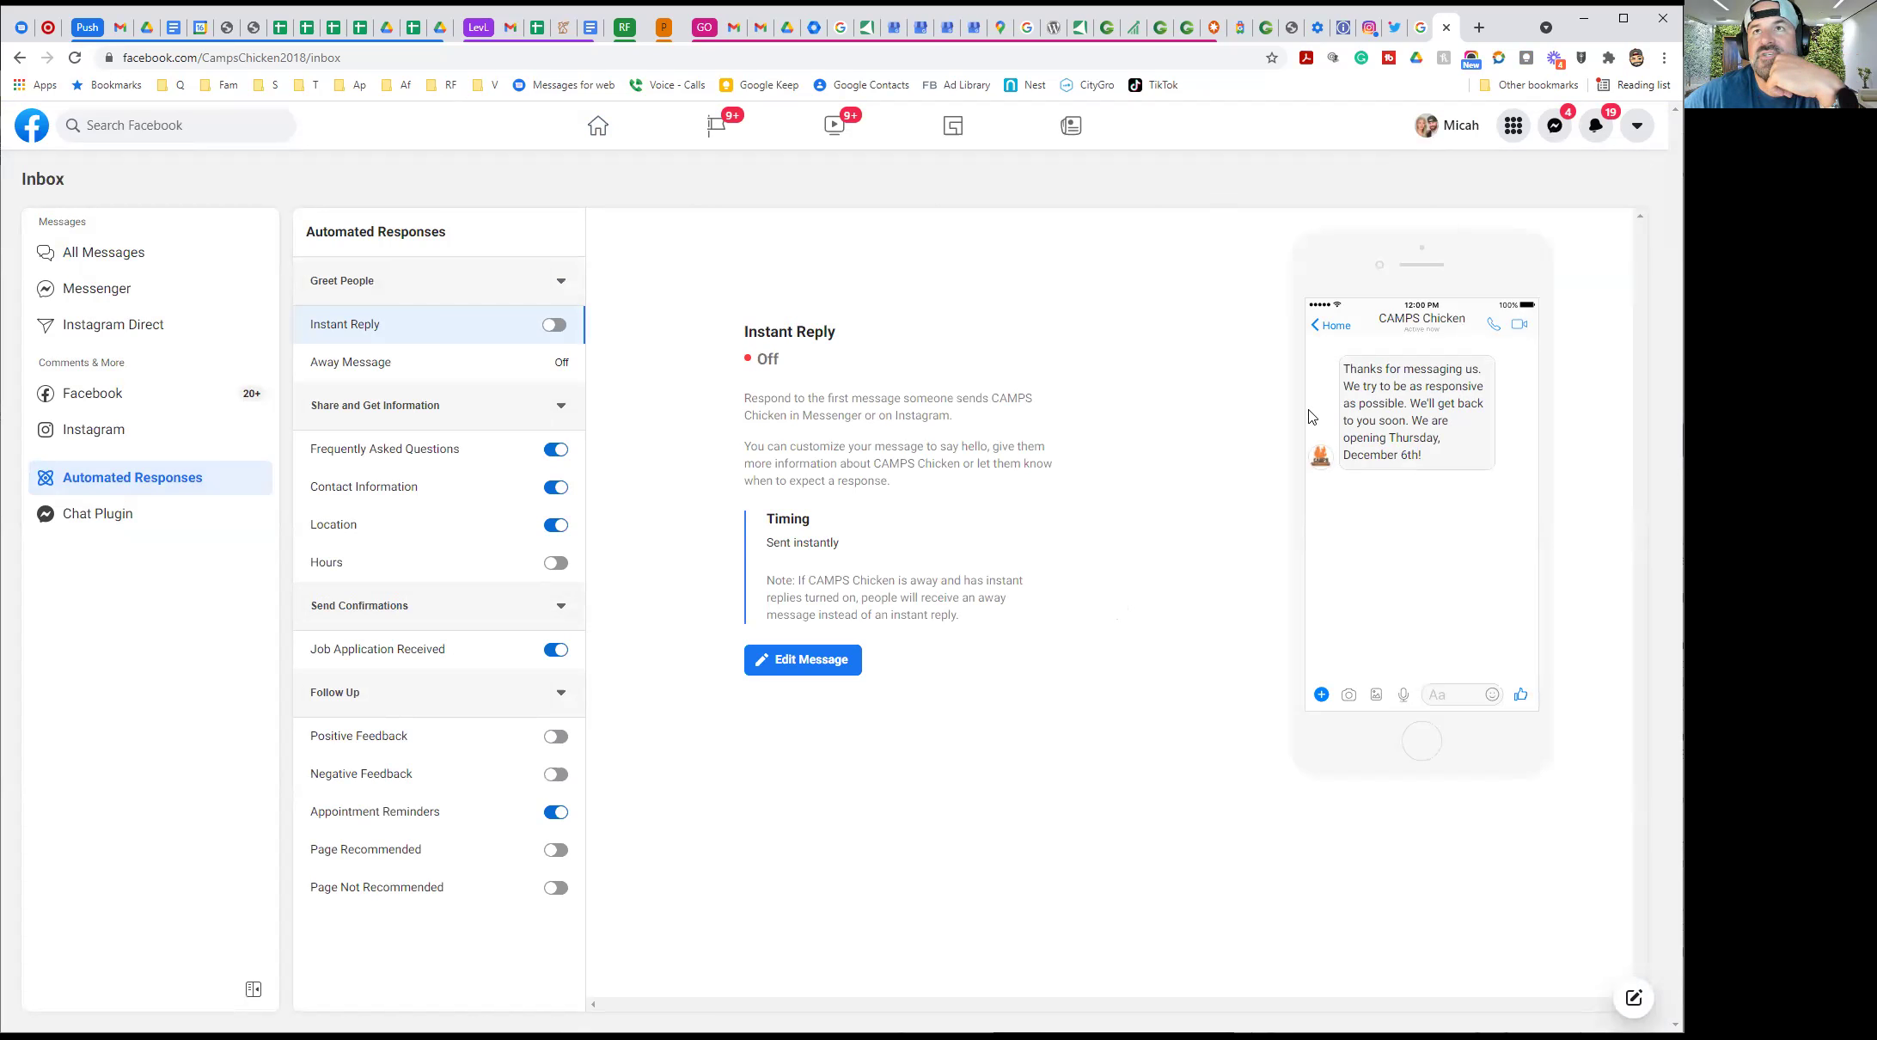
left_click(1476, 29)
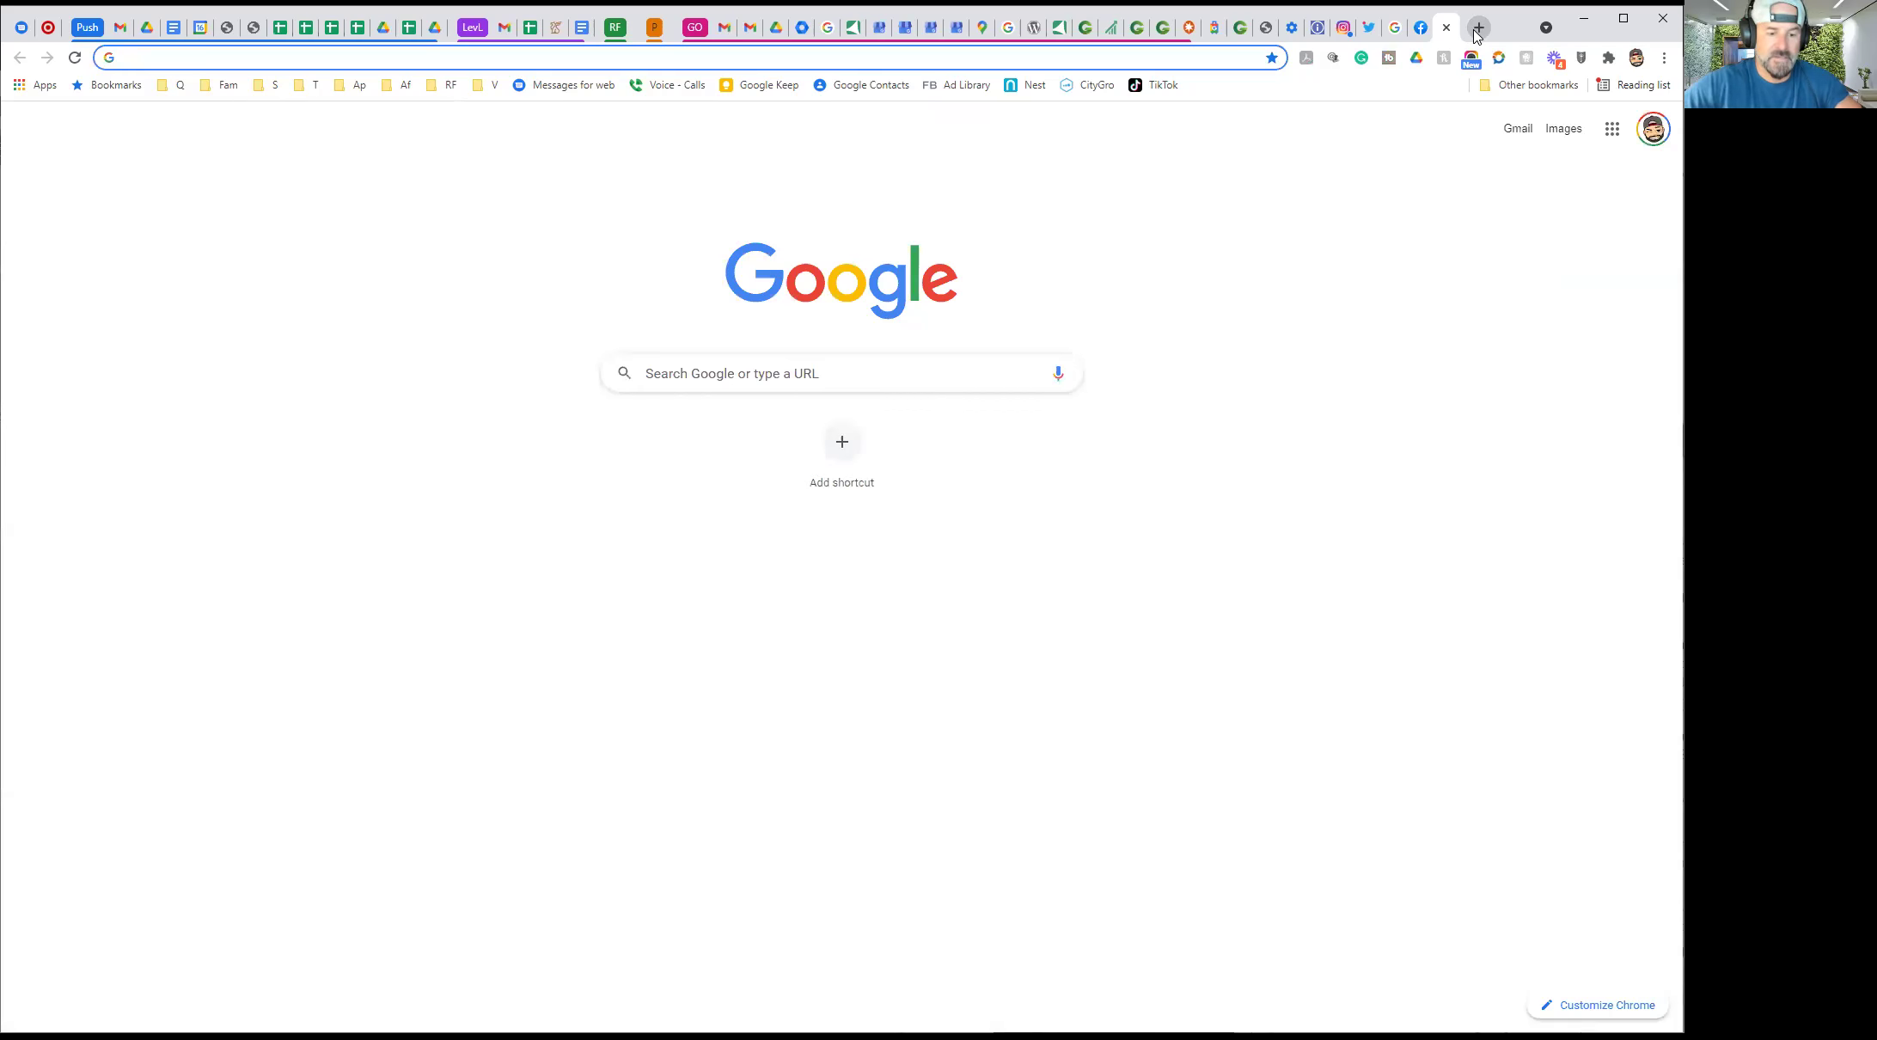
type("alphamaledoc.com")
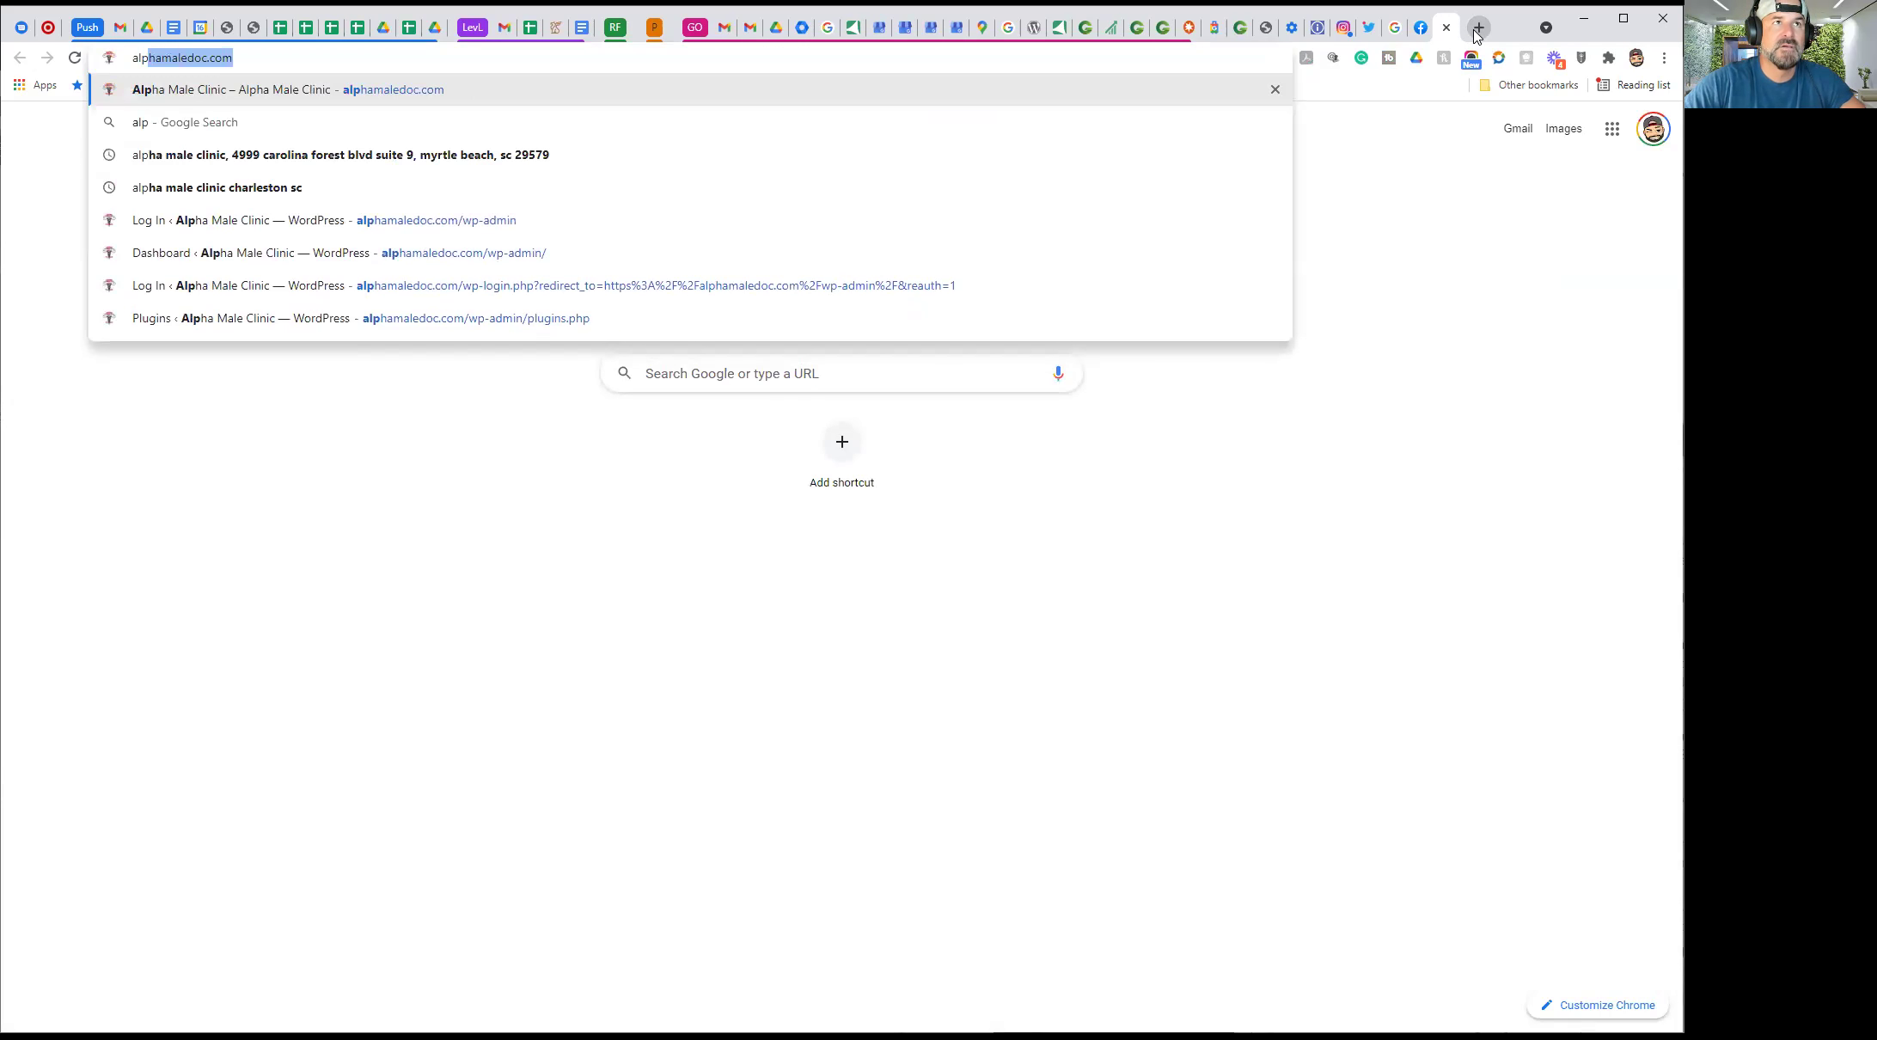
key("Return")
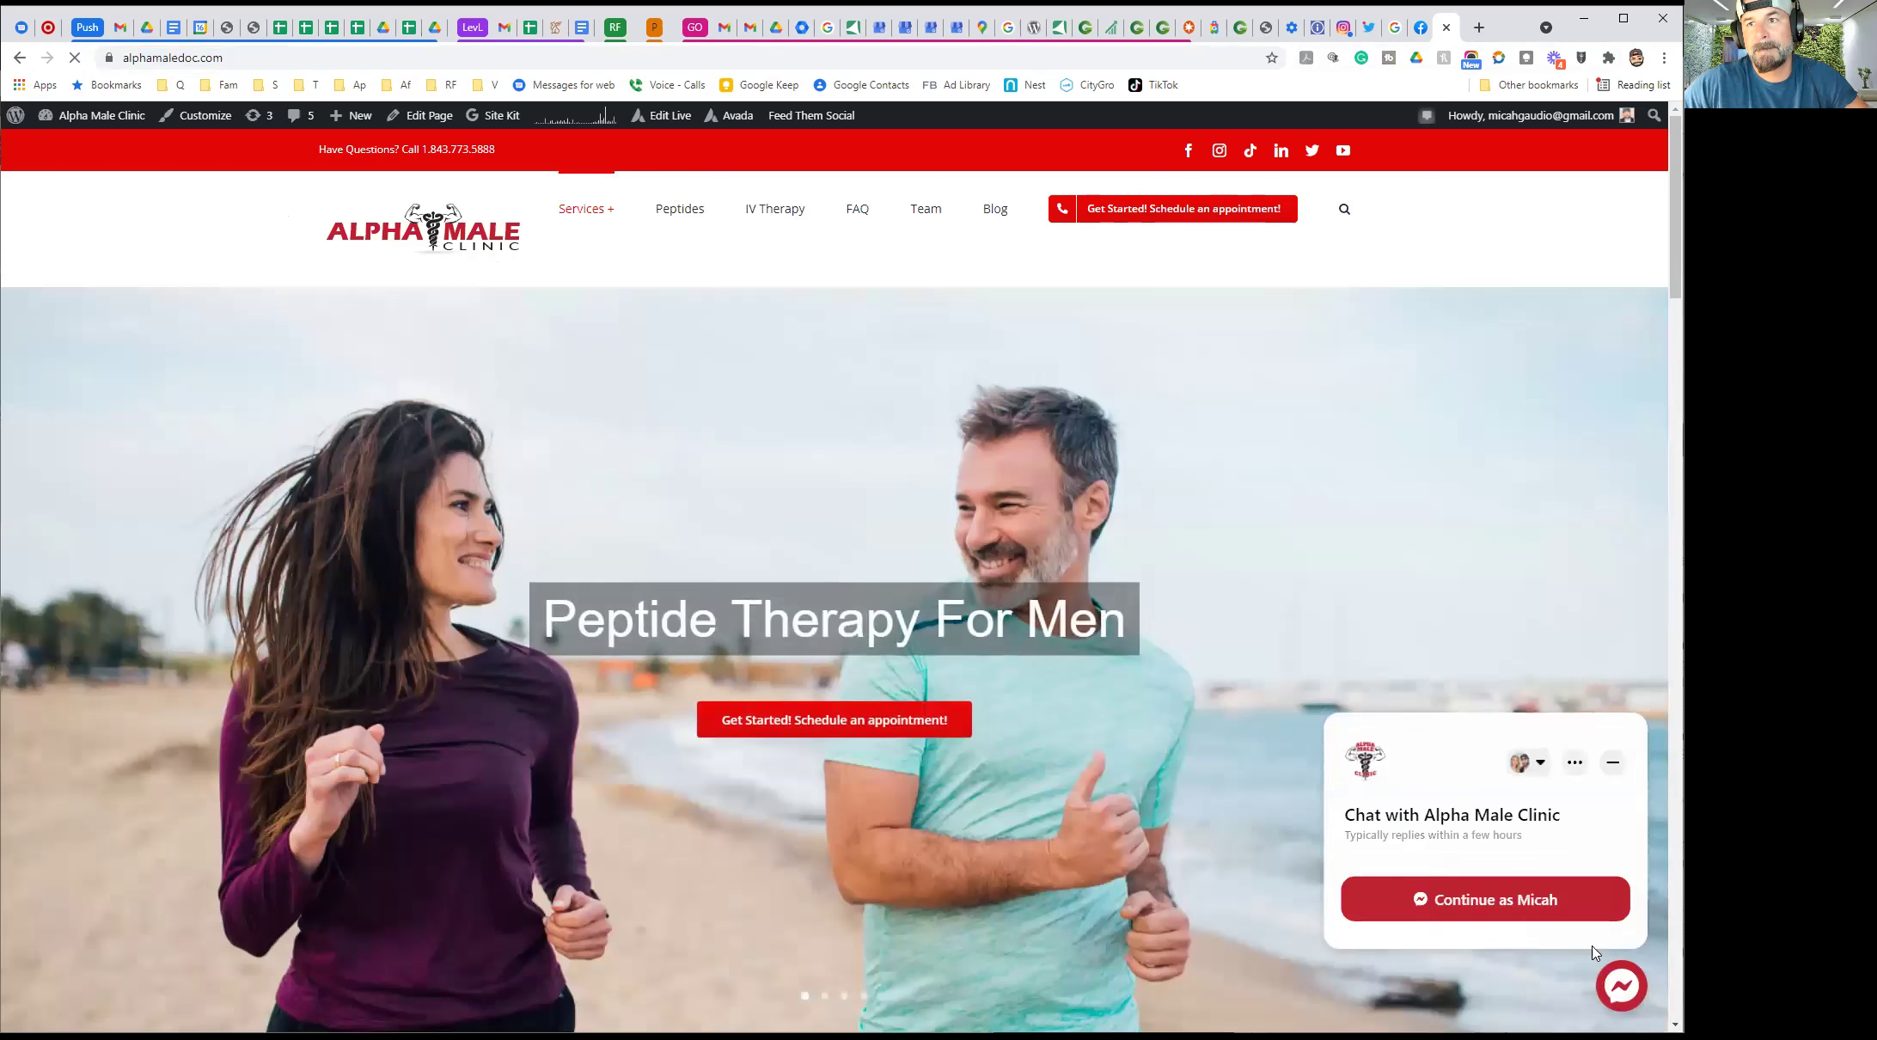
left_click(1446, 27)
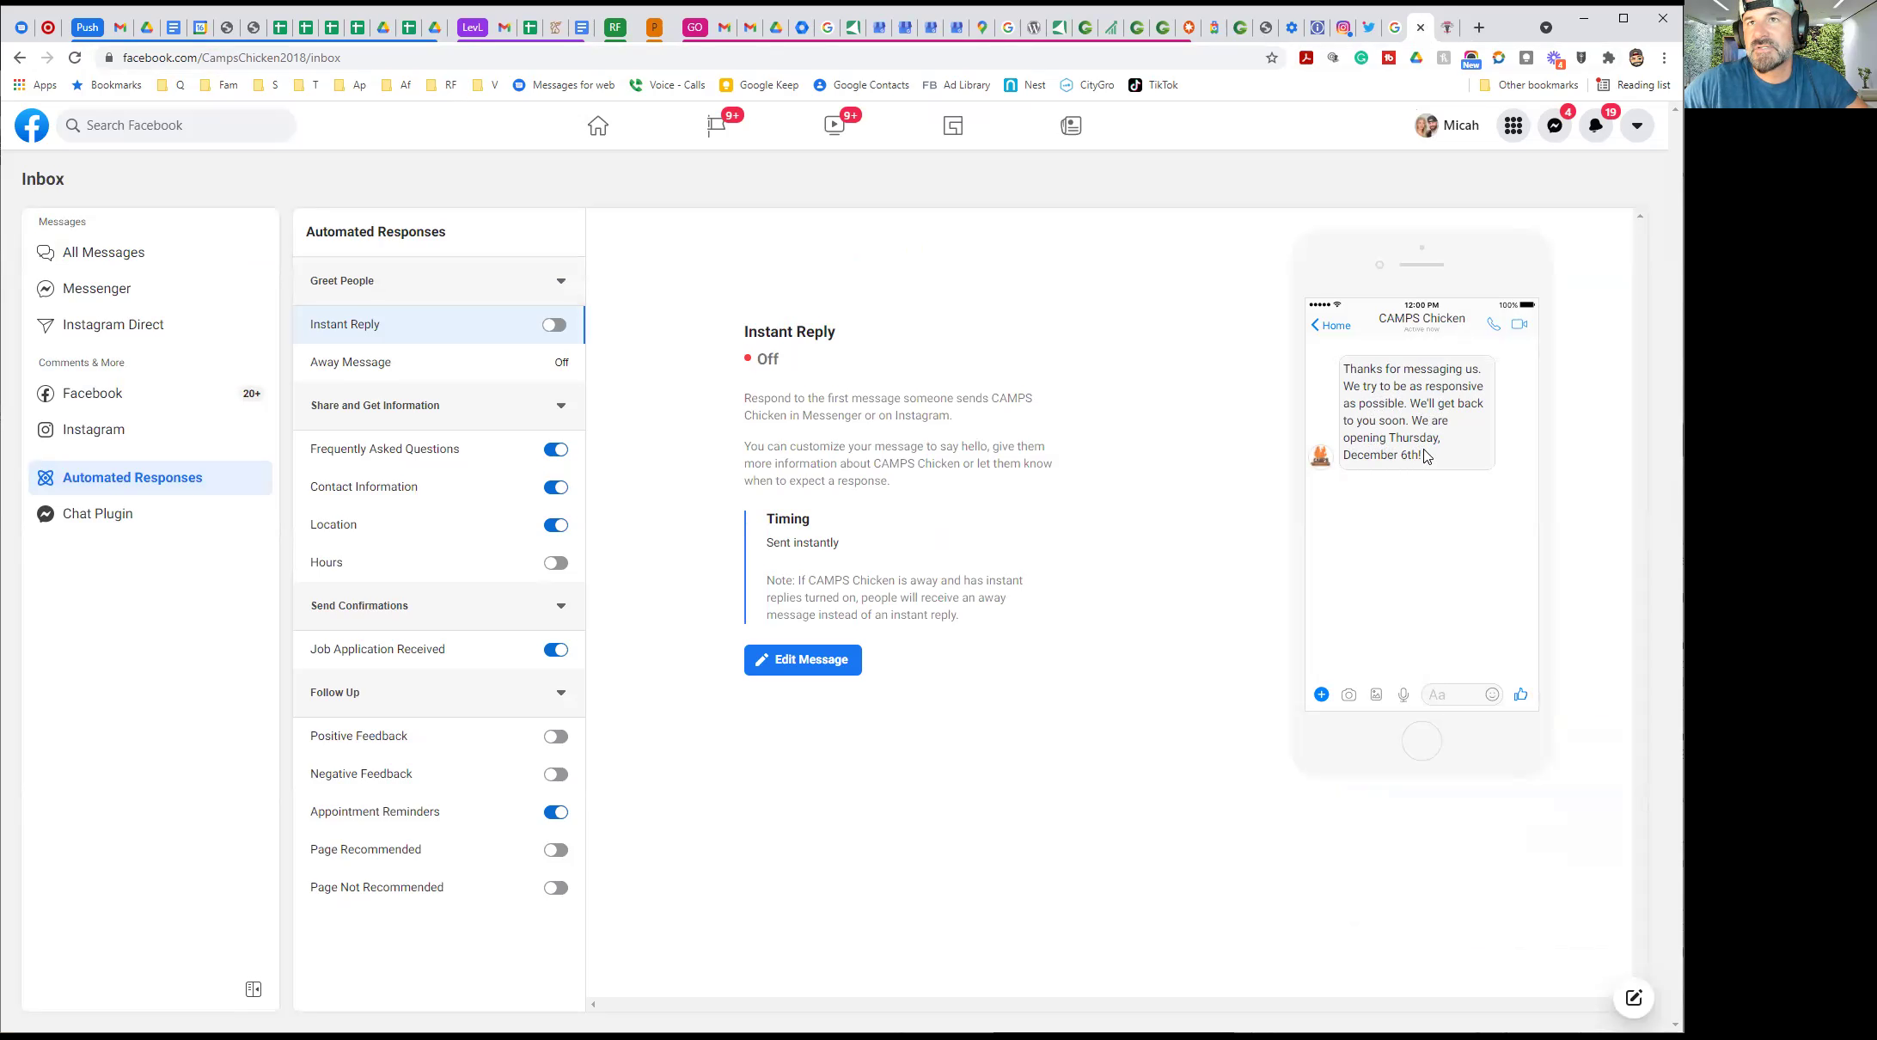
Delete the December 6th opening-date sentence from the Instant Reply and confirm the save
left_click(856, 655)
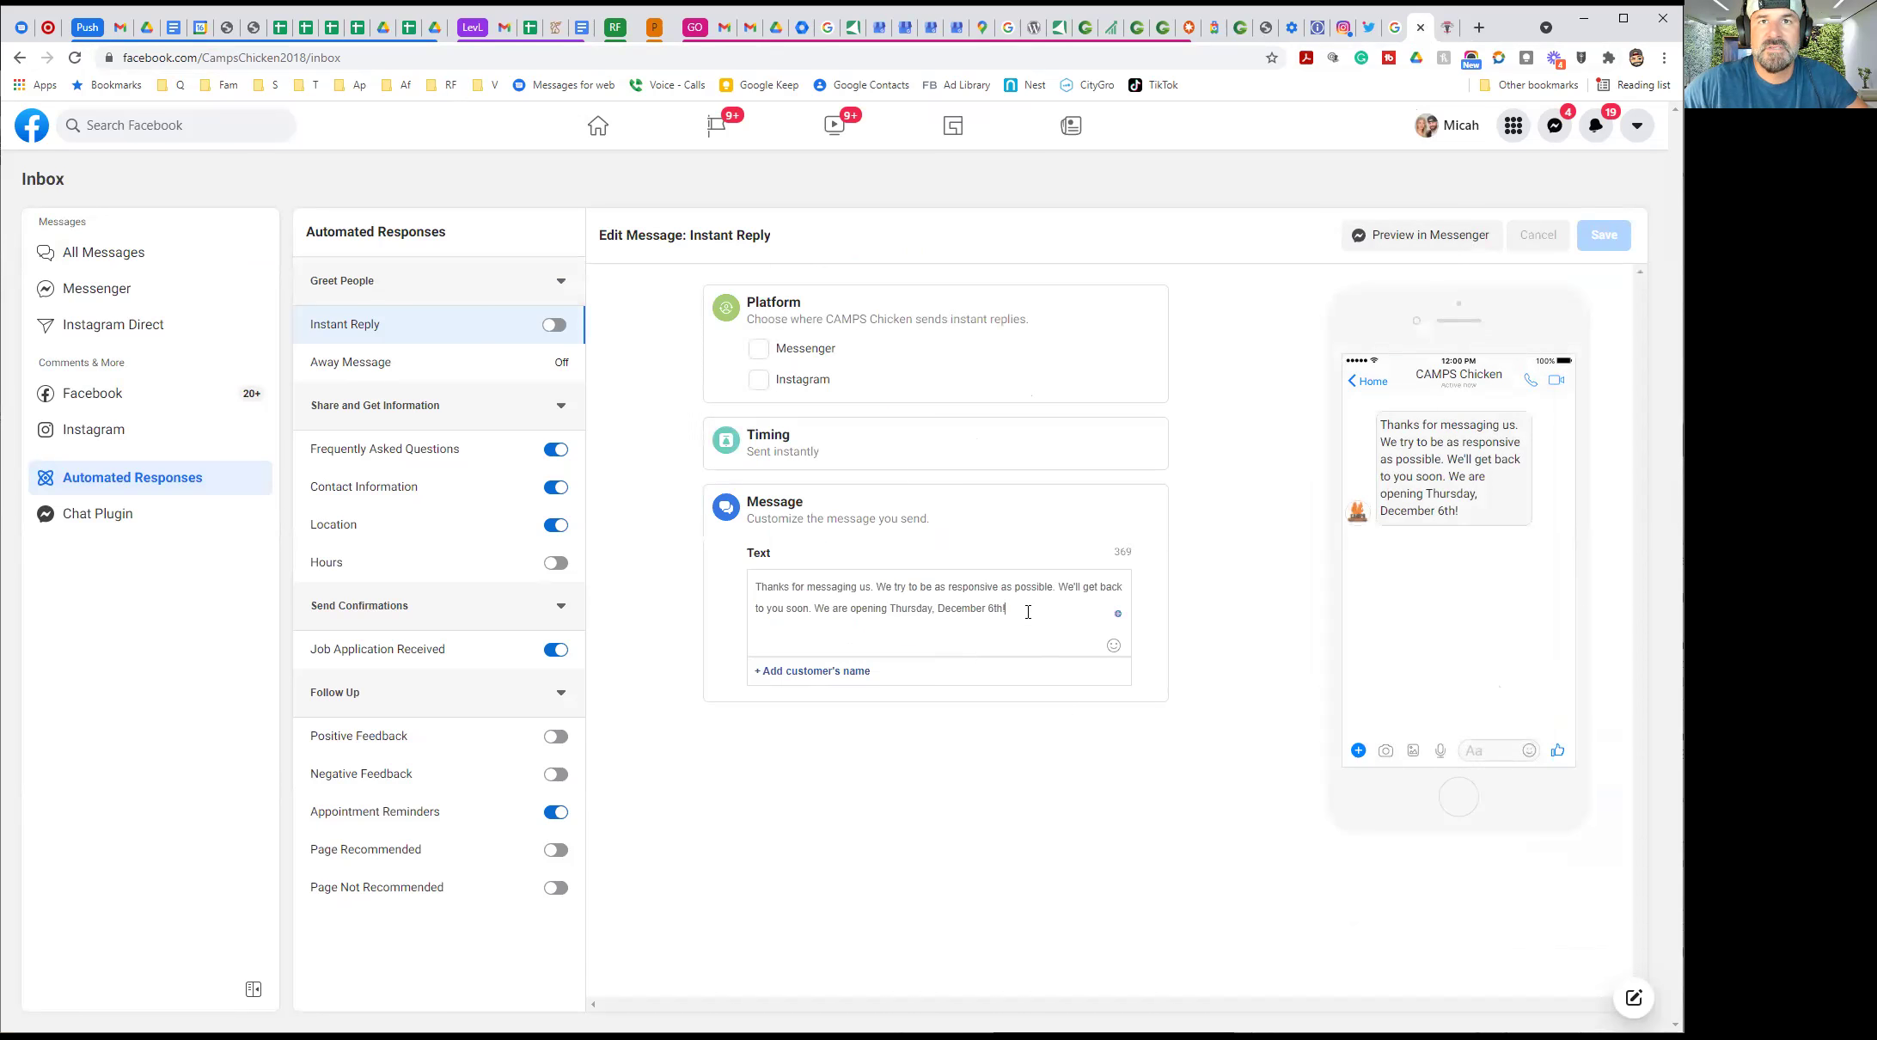
left_click_drag(978, 610, 814, 611)
key("BackSpace")
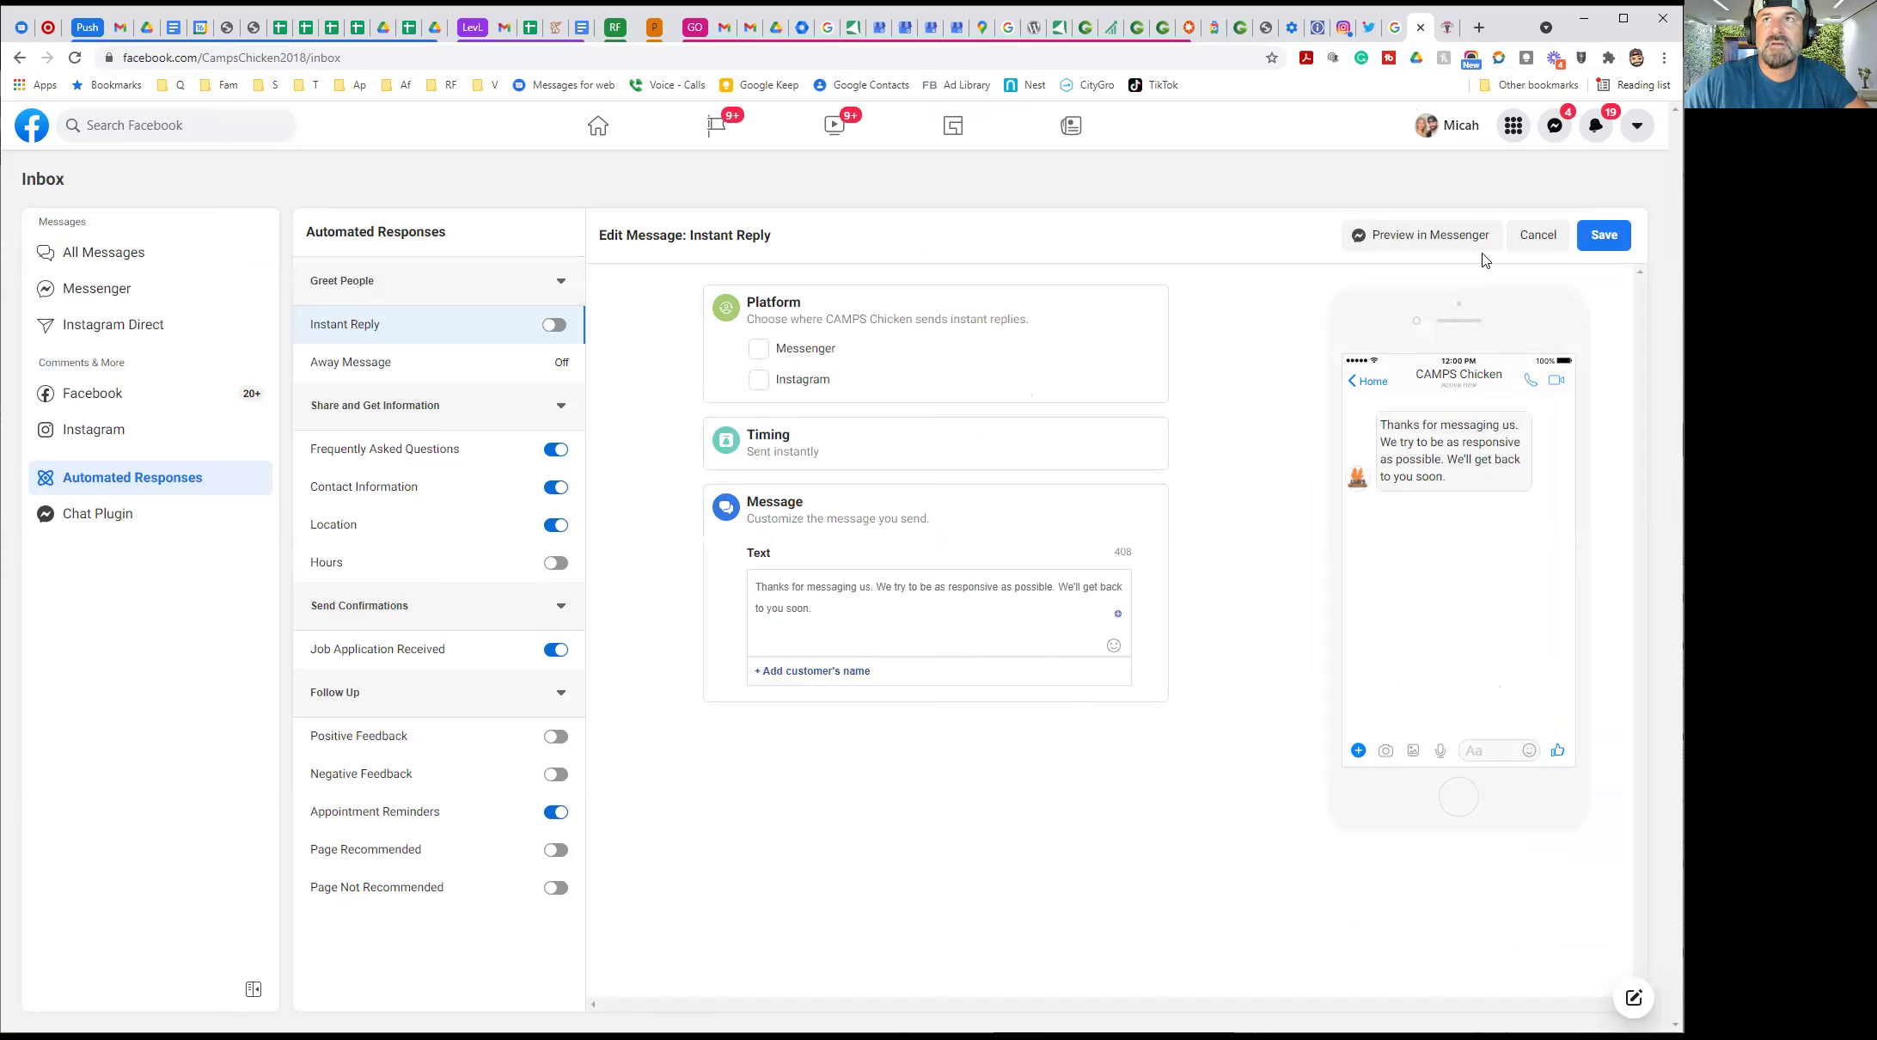
left_click(1600, 236)
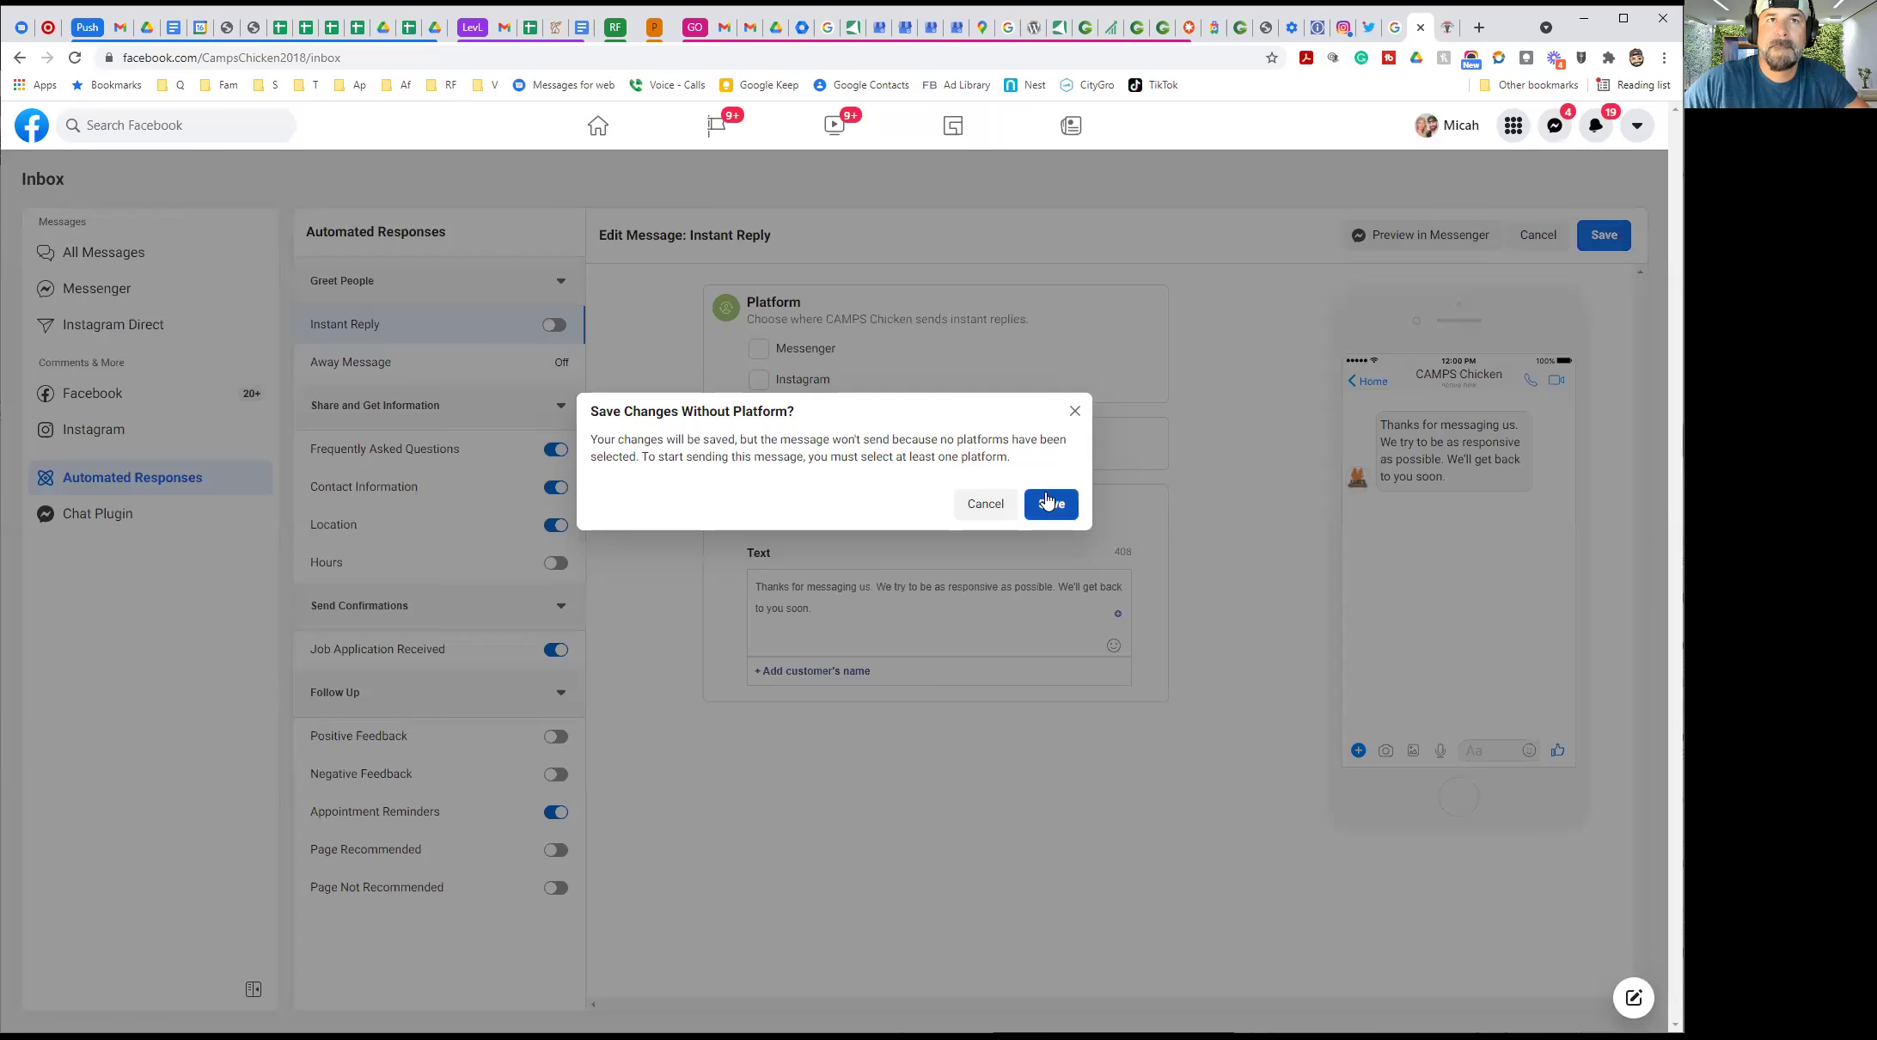
left_click(1044, 498)
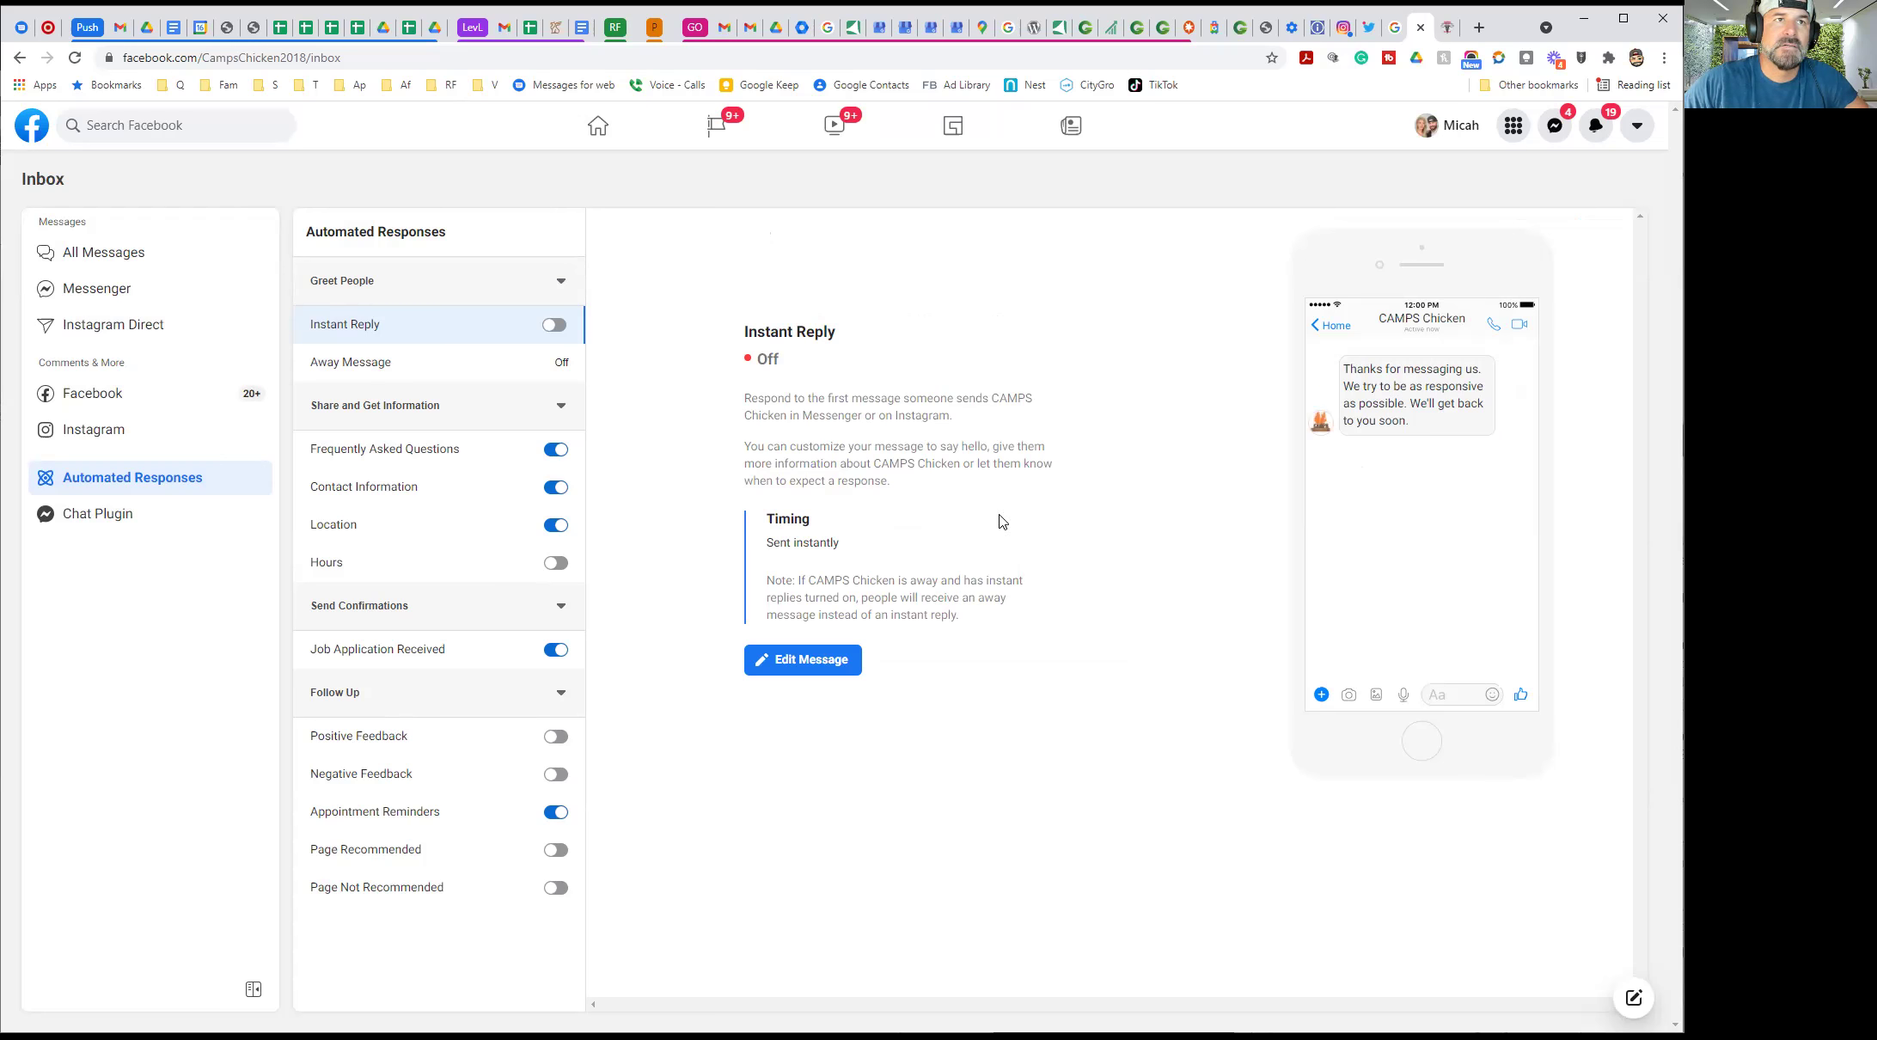
Replace the Location reply's Sevierville address with '7201 Chapman Hwy, between Waffle House and Bayou Bay Seafood.'
left_click(404, 447)
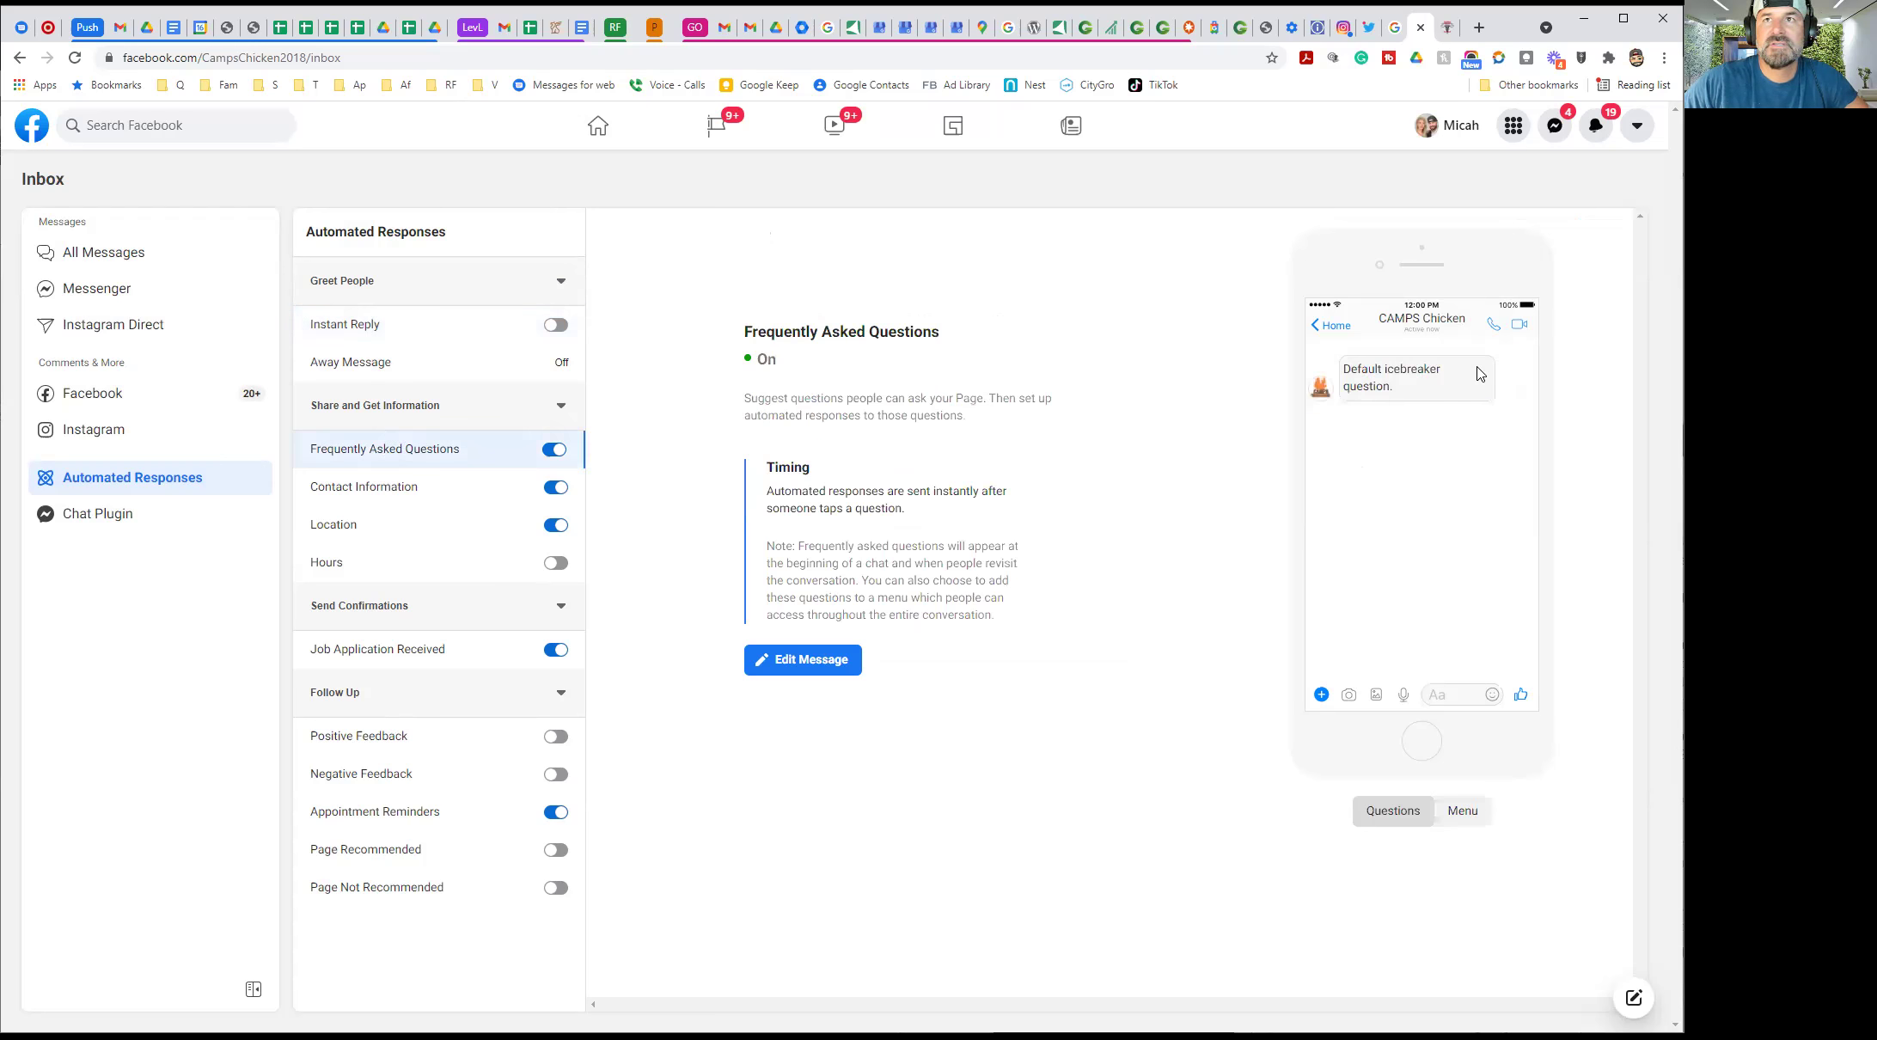
left_click(375, 486)
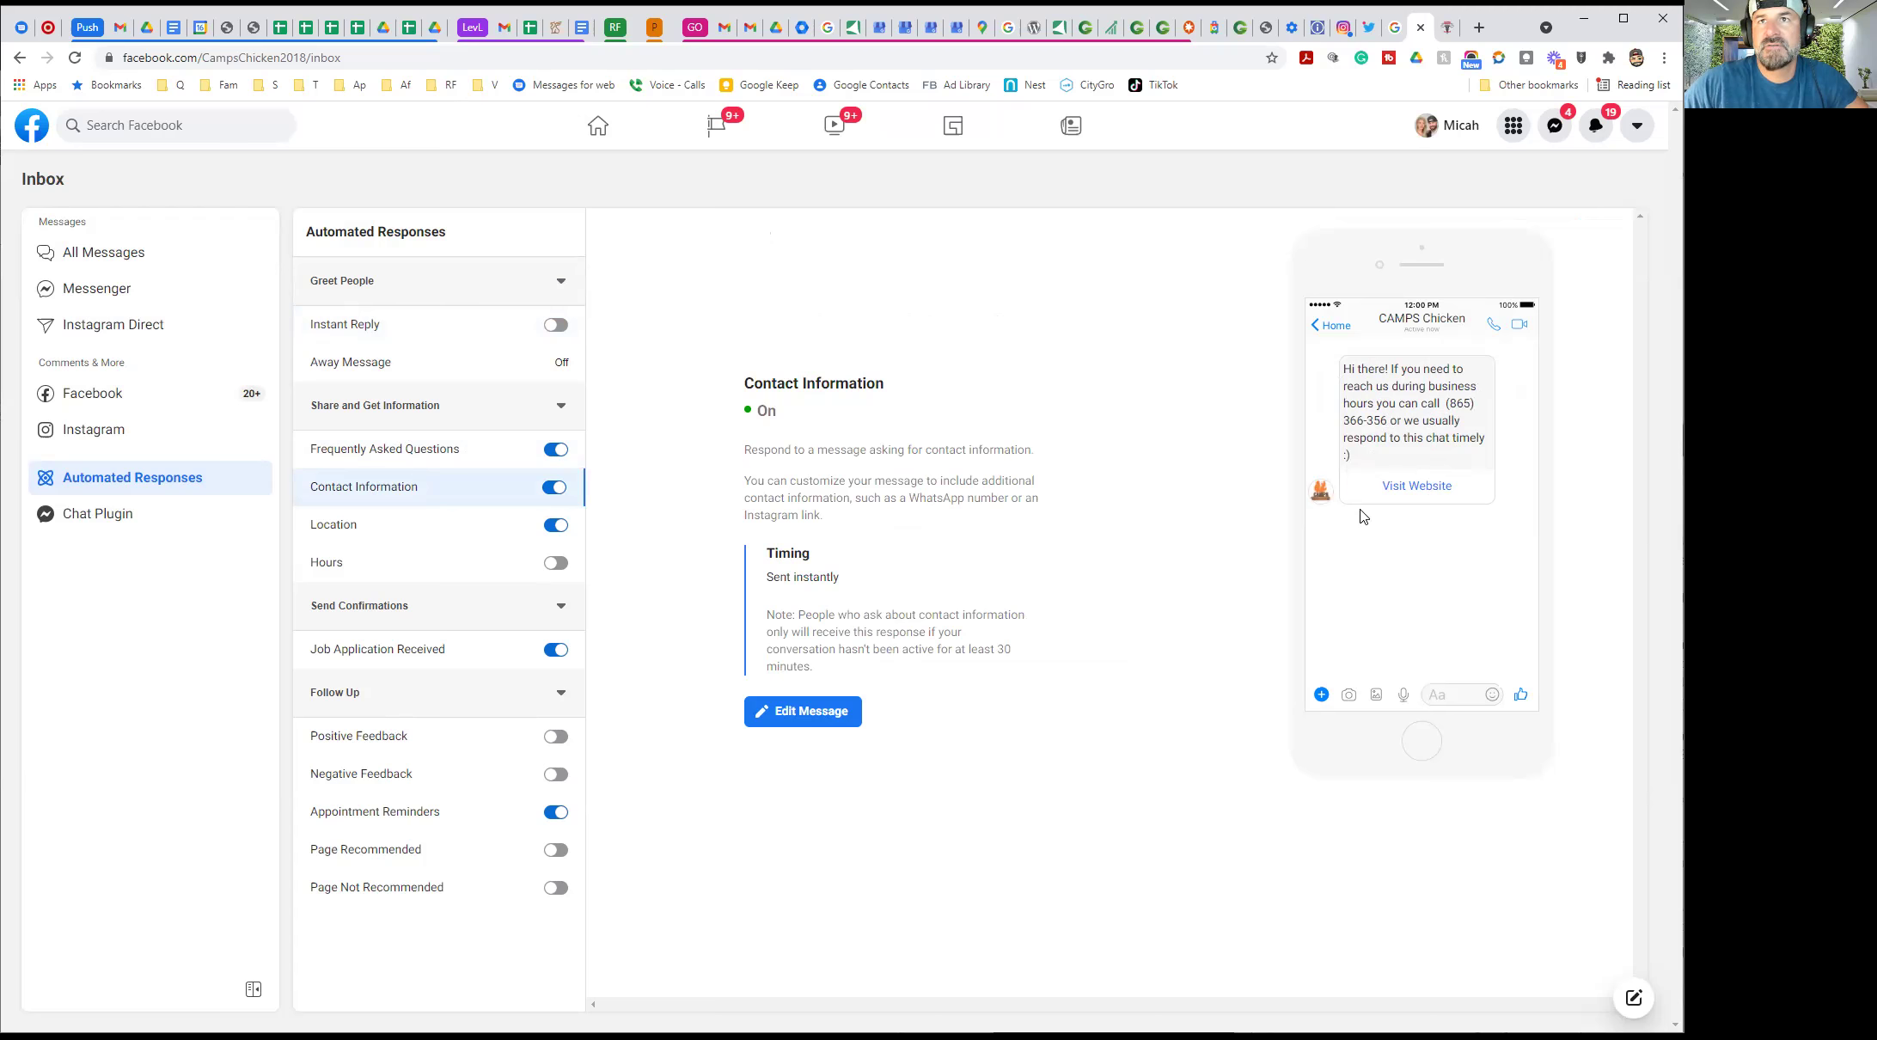
left_click(407, 528)
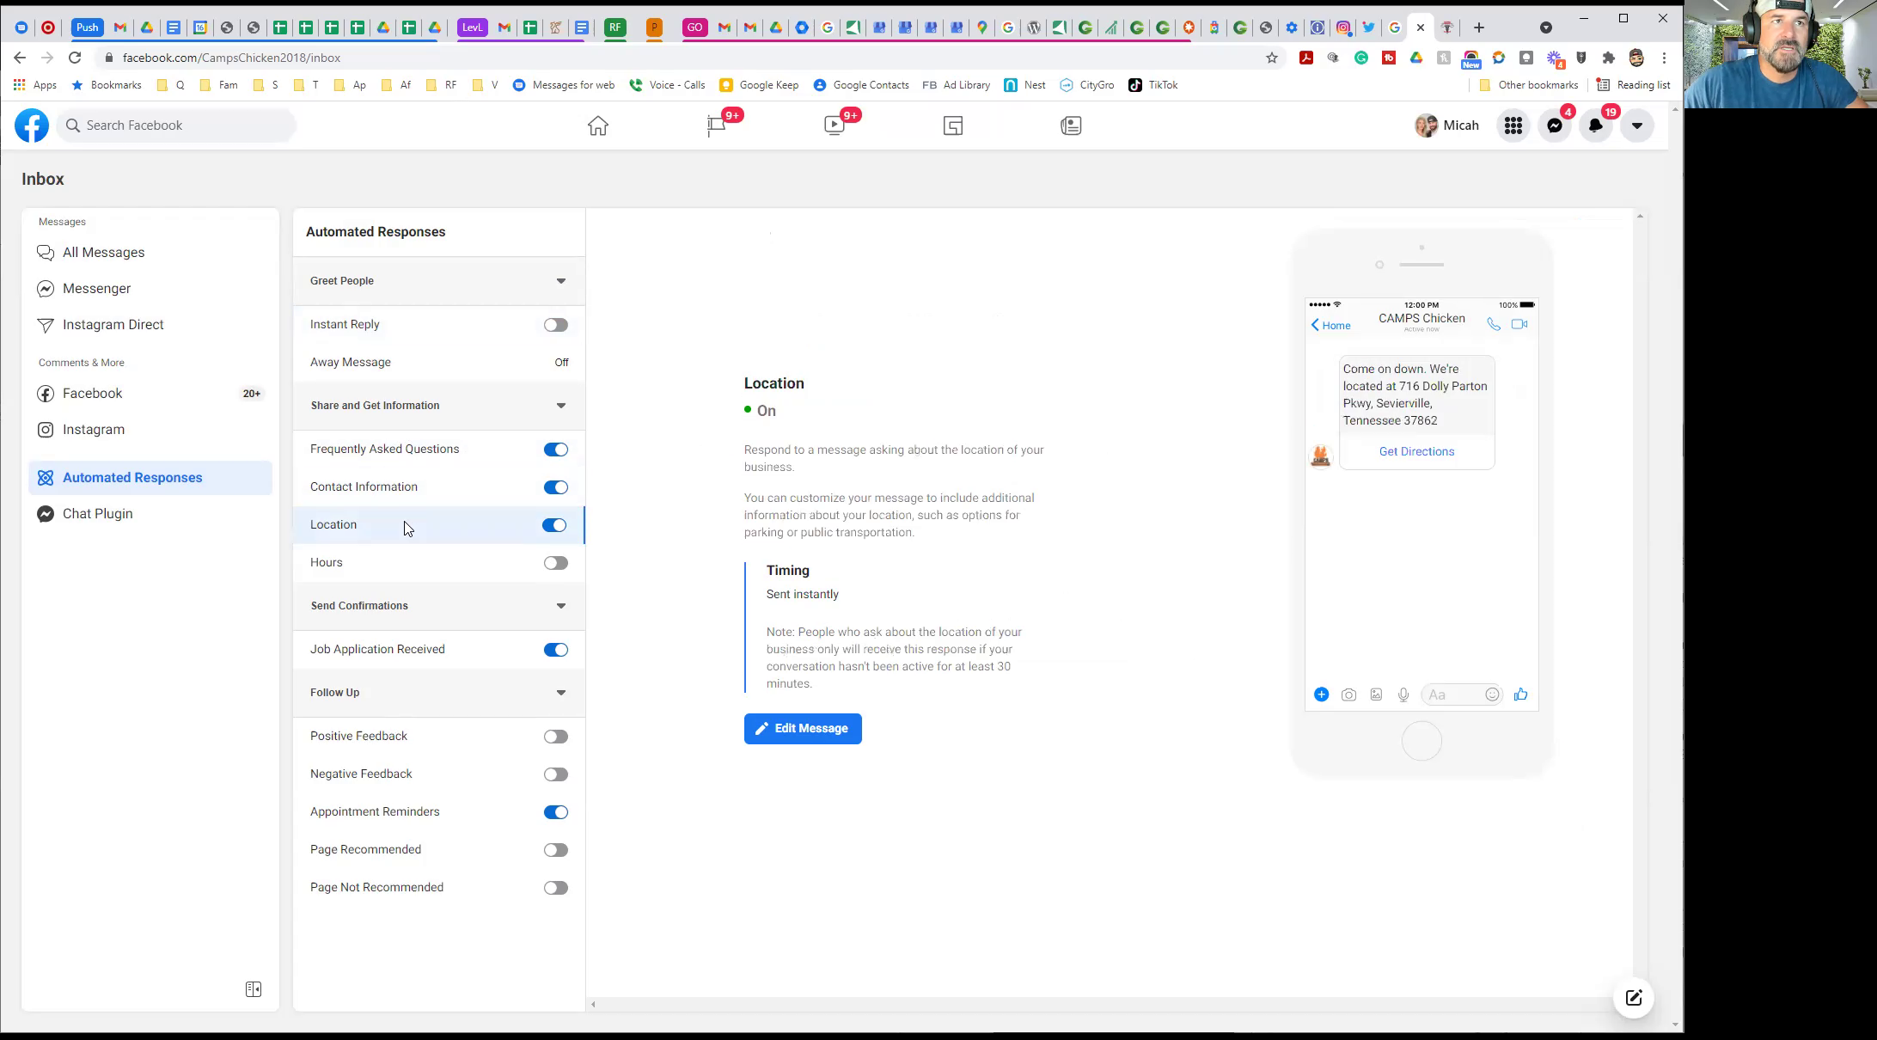
left_click(803, 728)
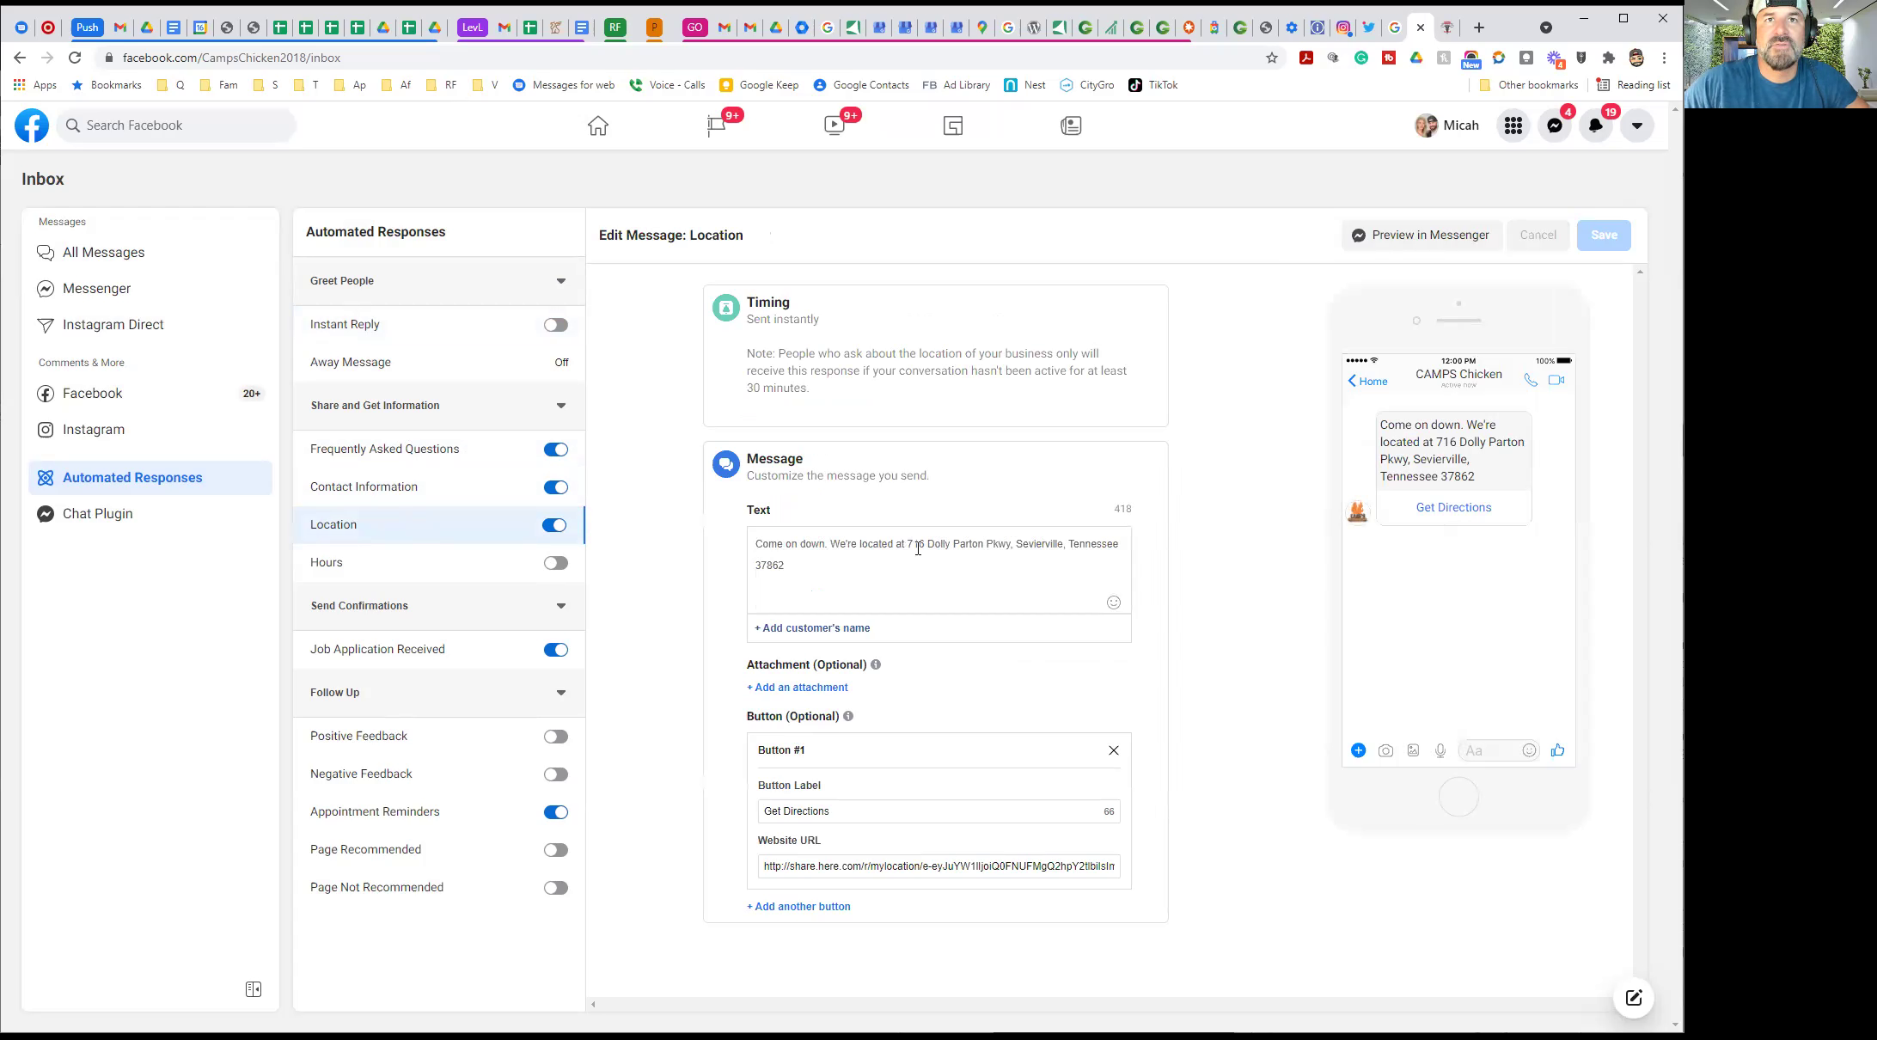
left_click_drag(910, 544, 978, 560)
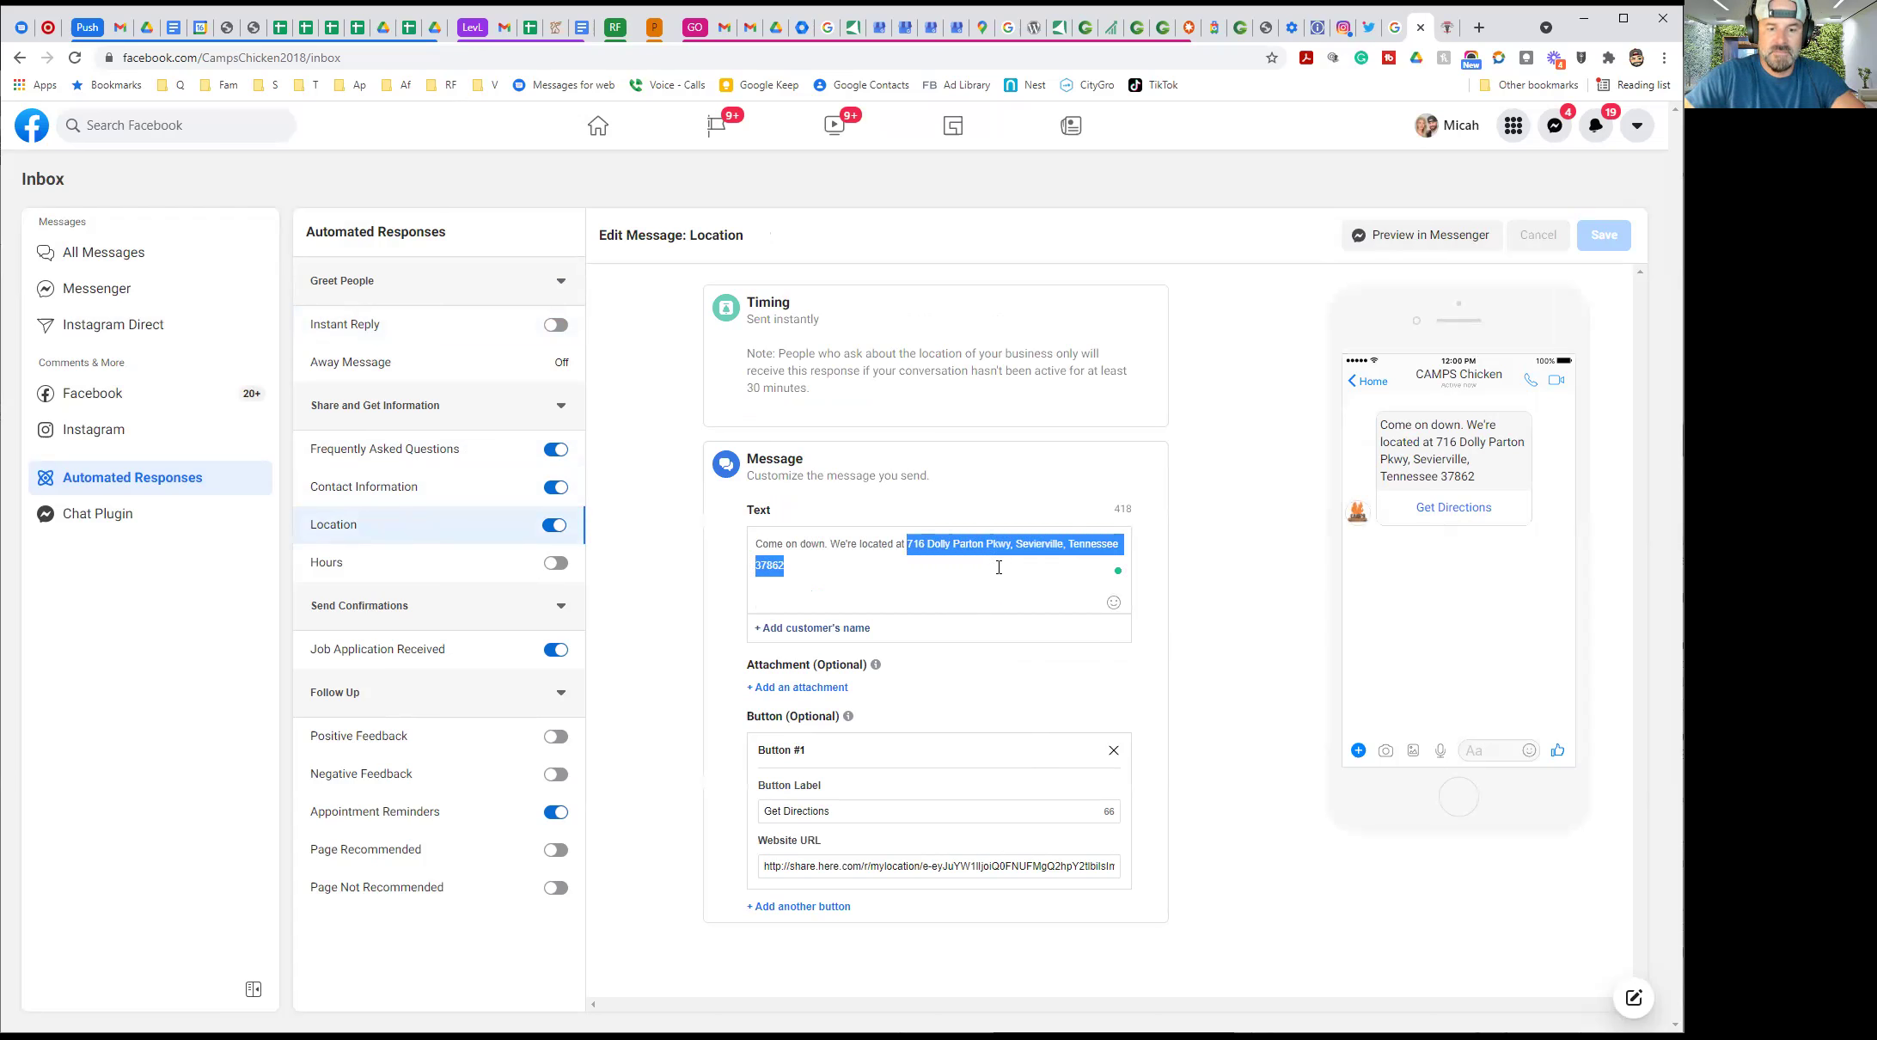
type("720")
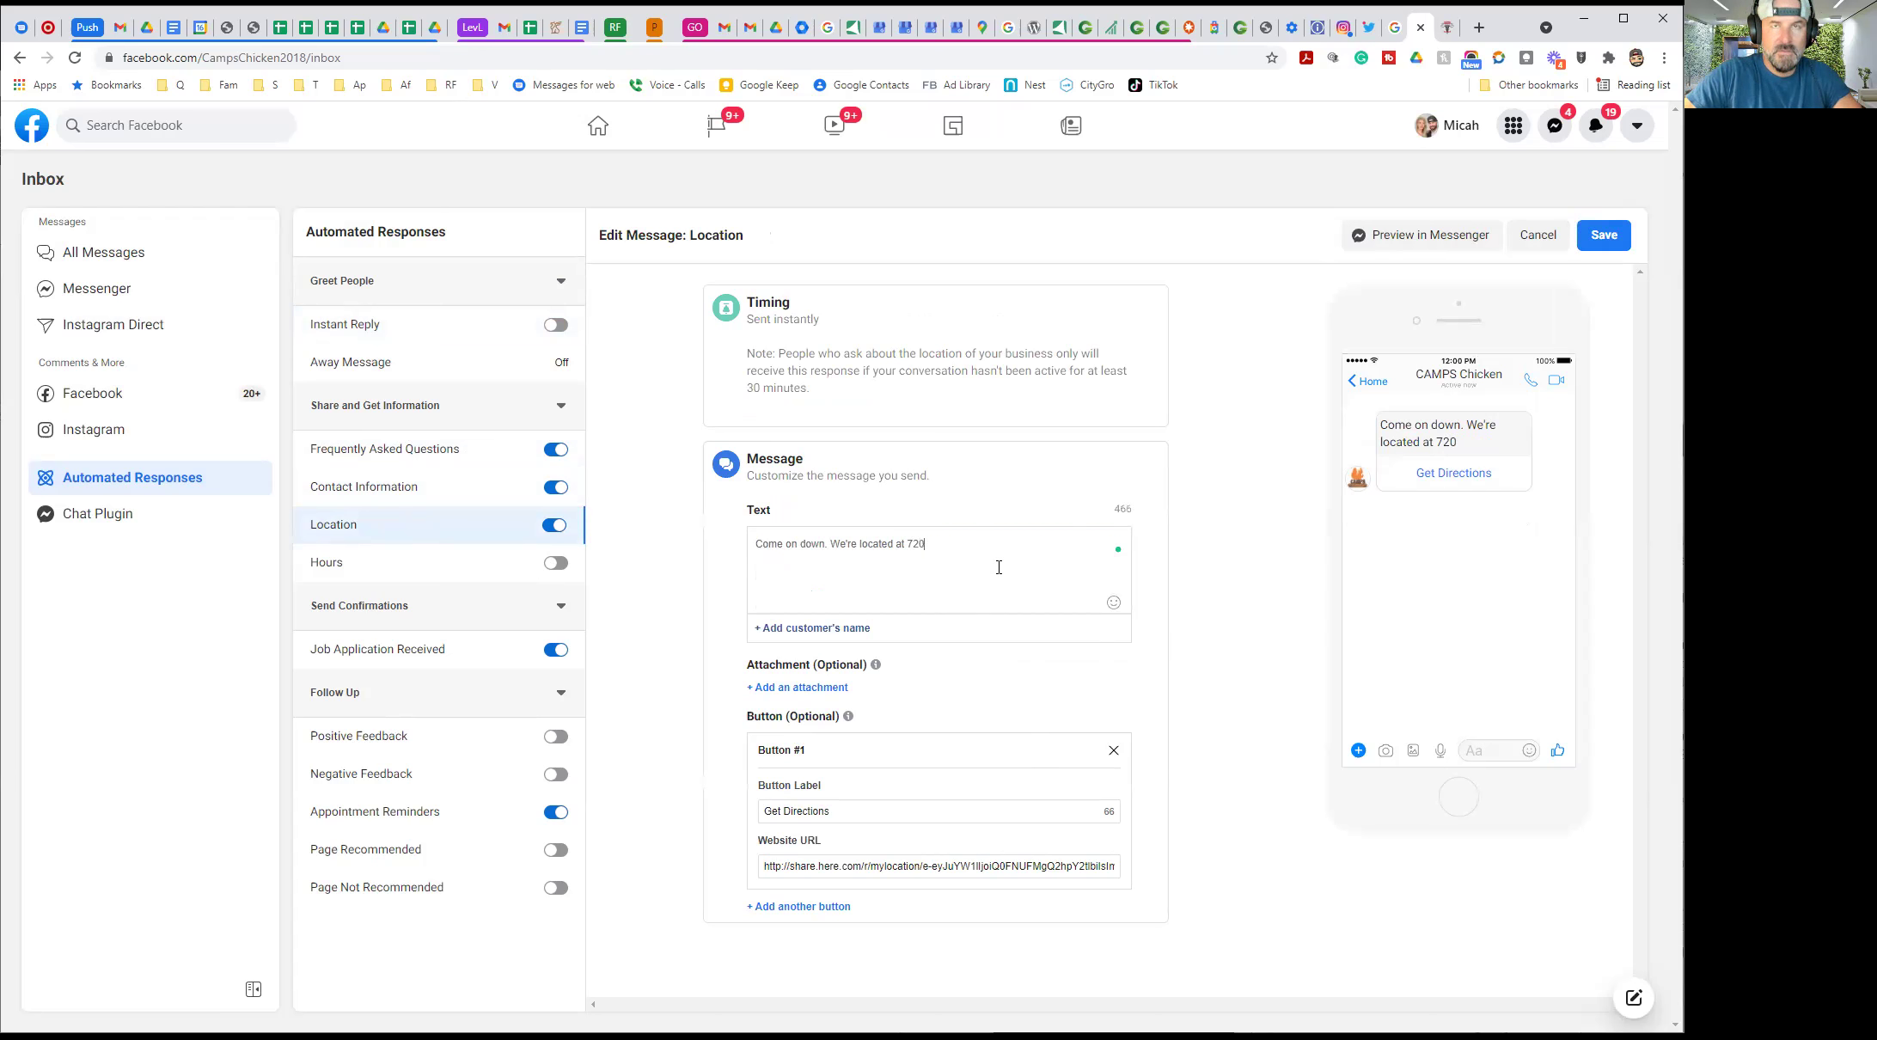
type("1")
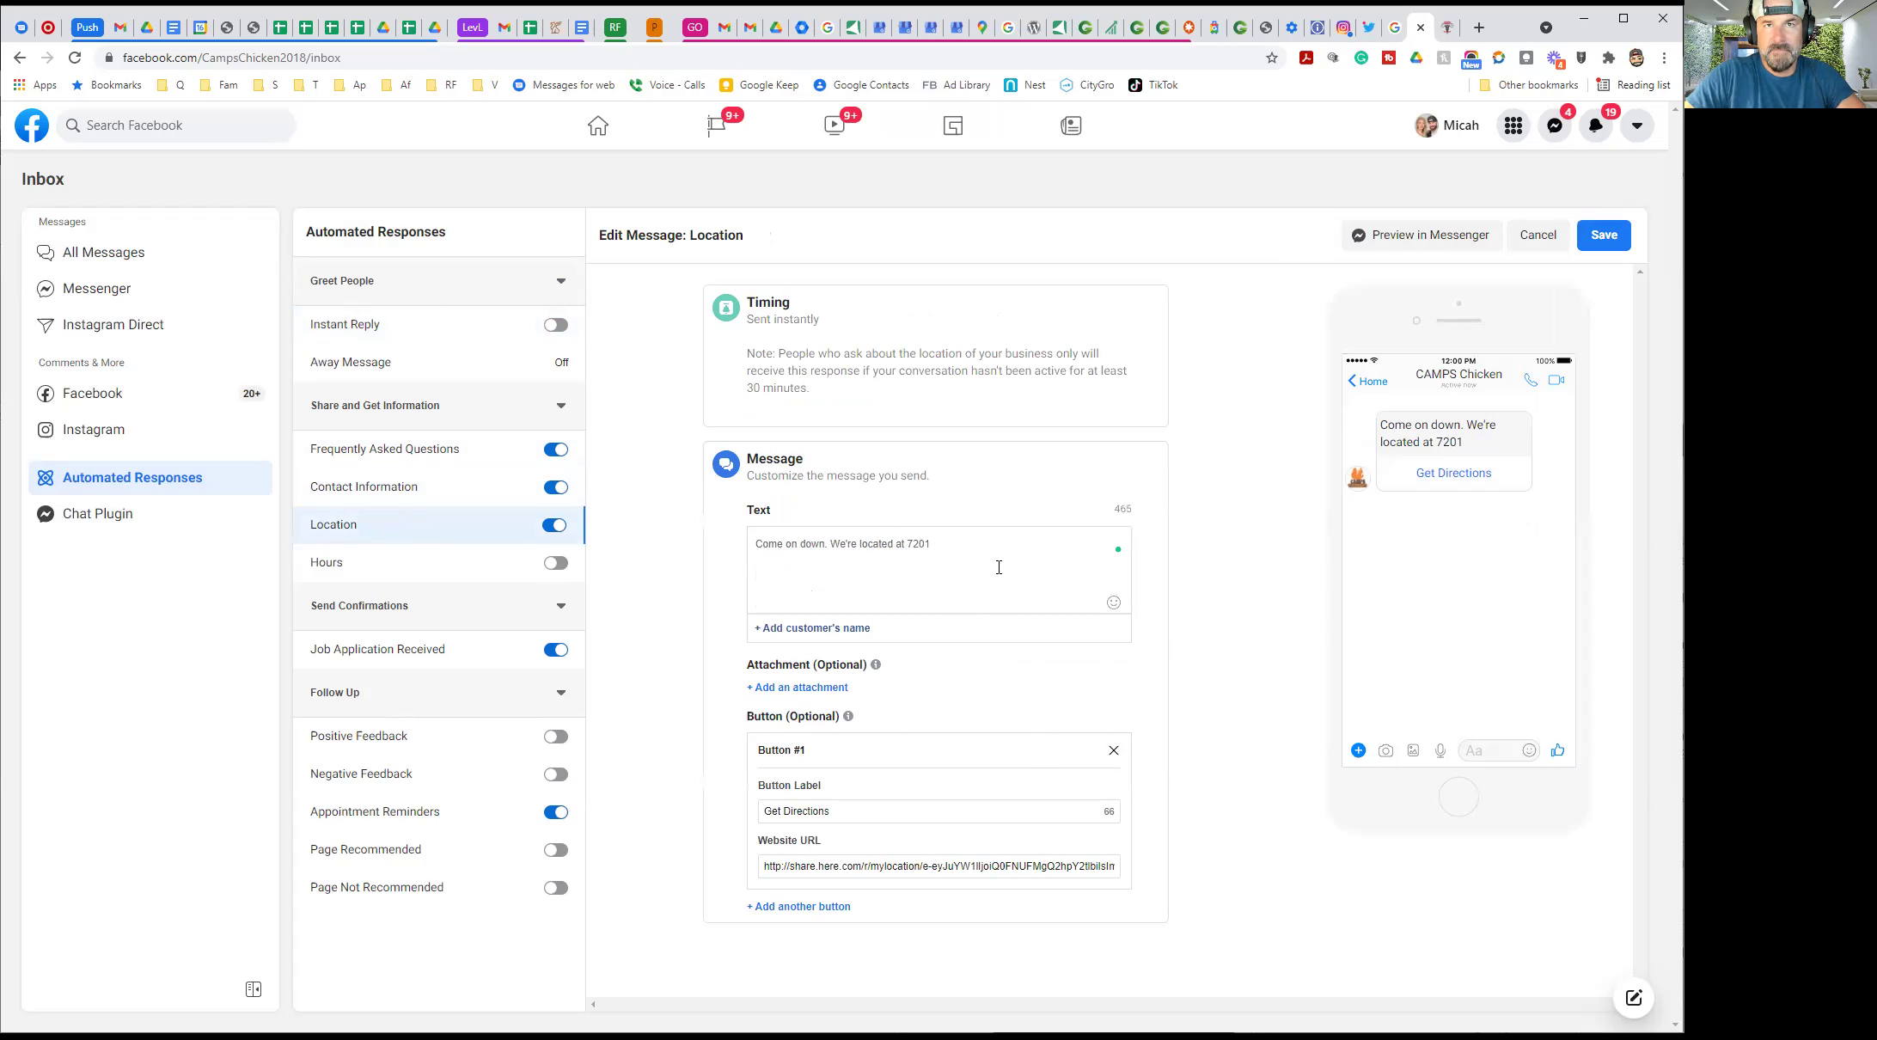
type(" Chapman Hwy")
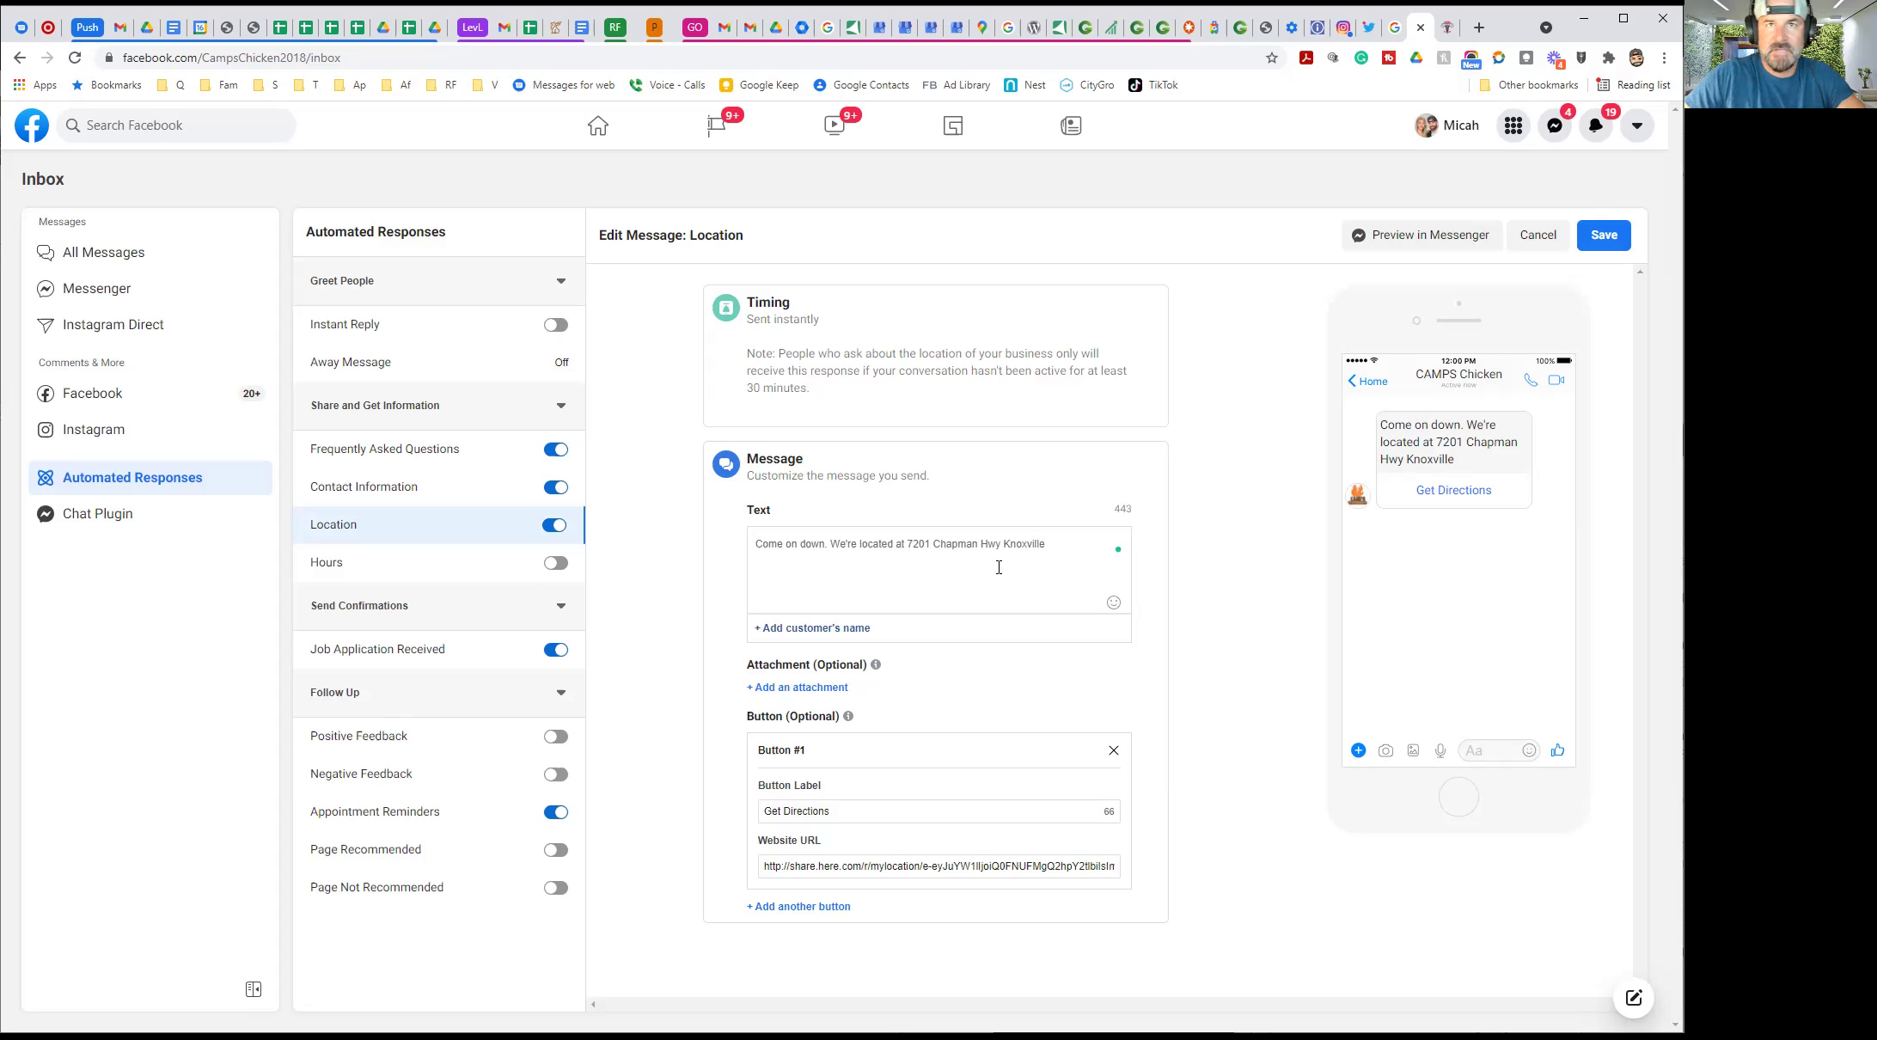
type(",")
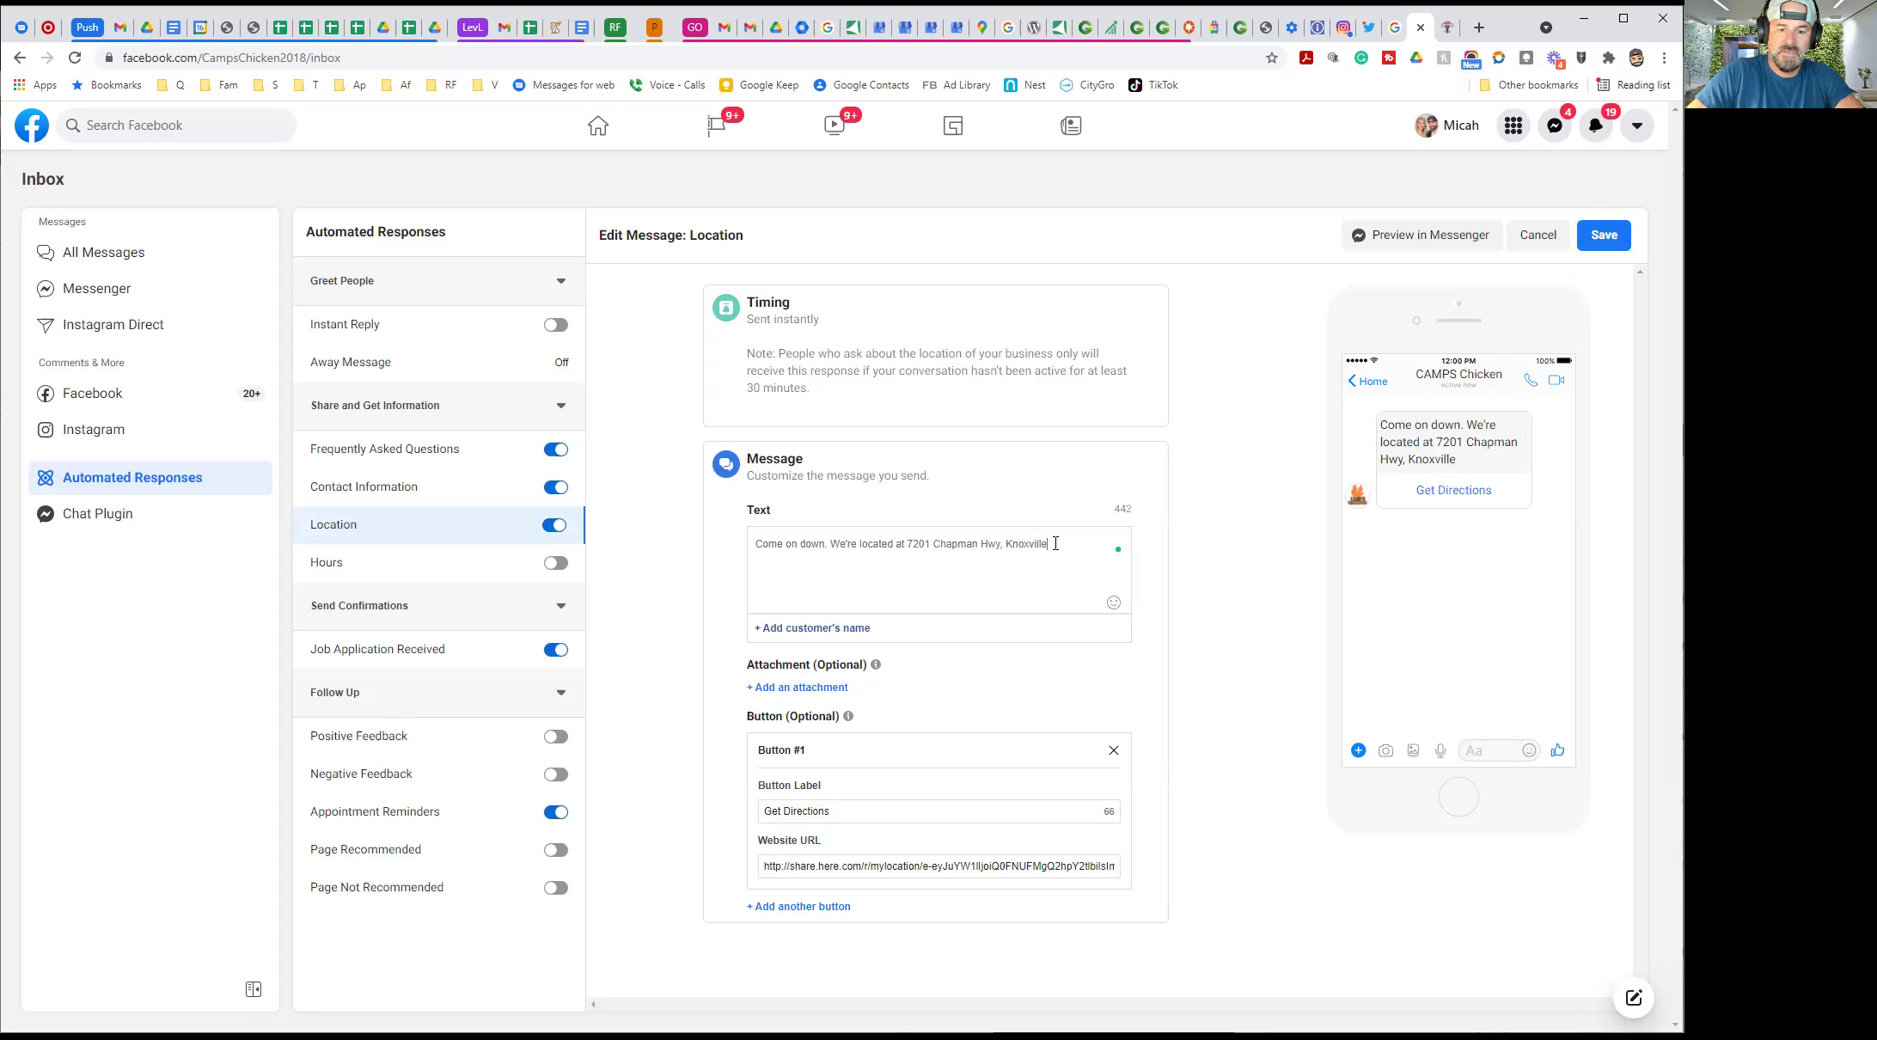
type("between ")
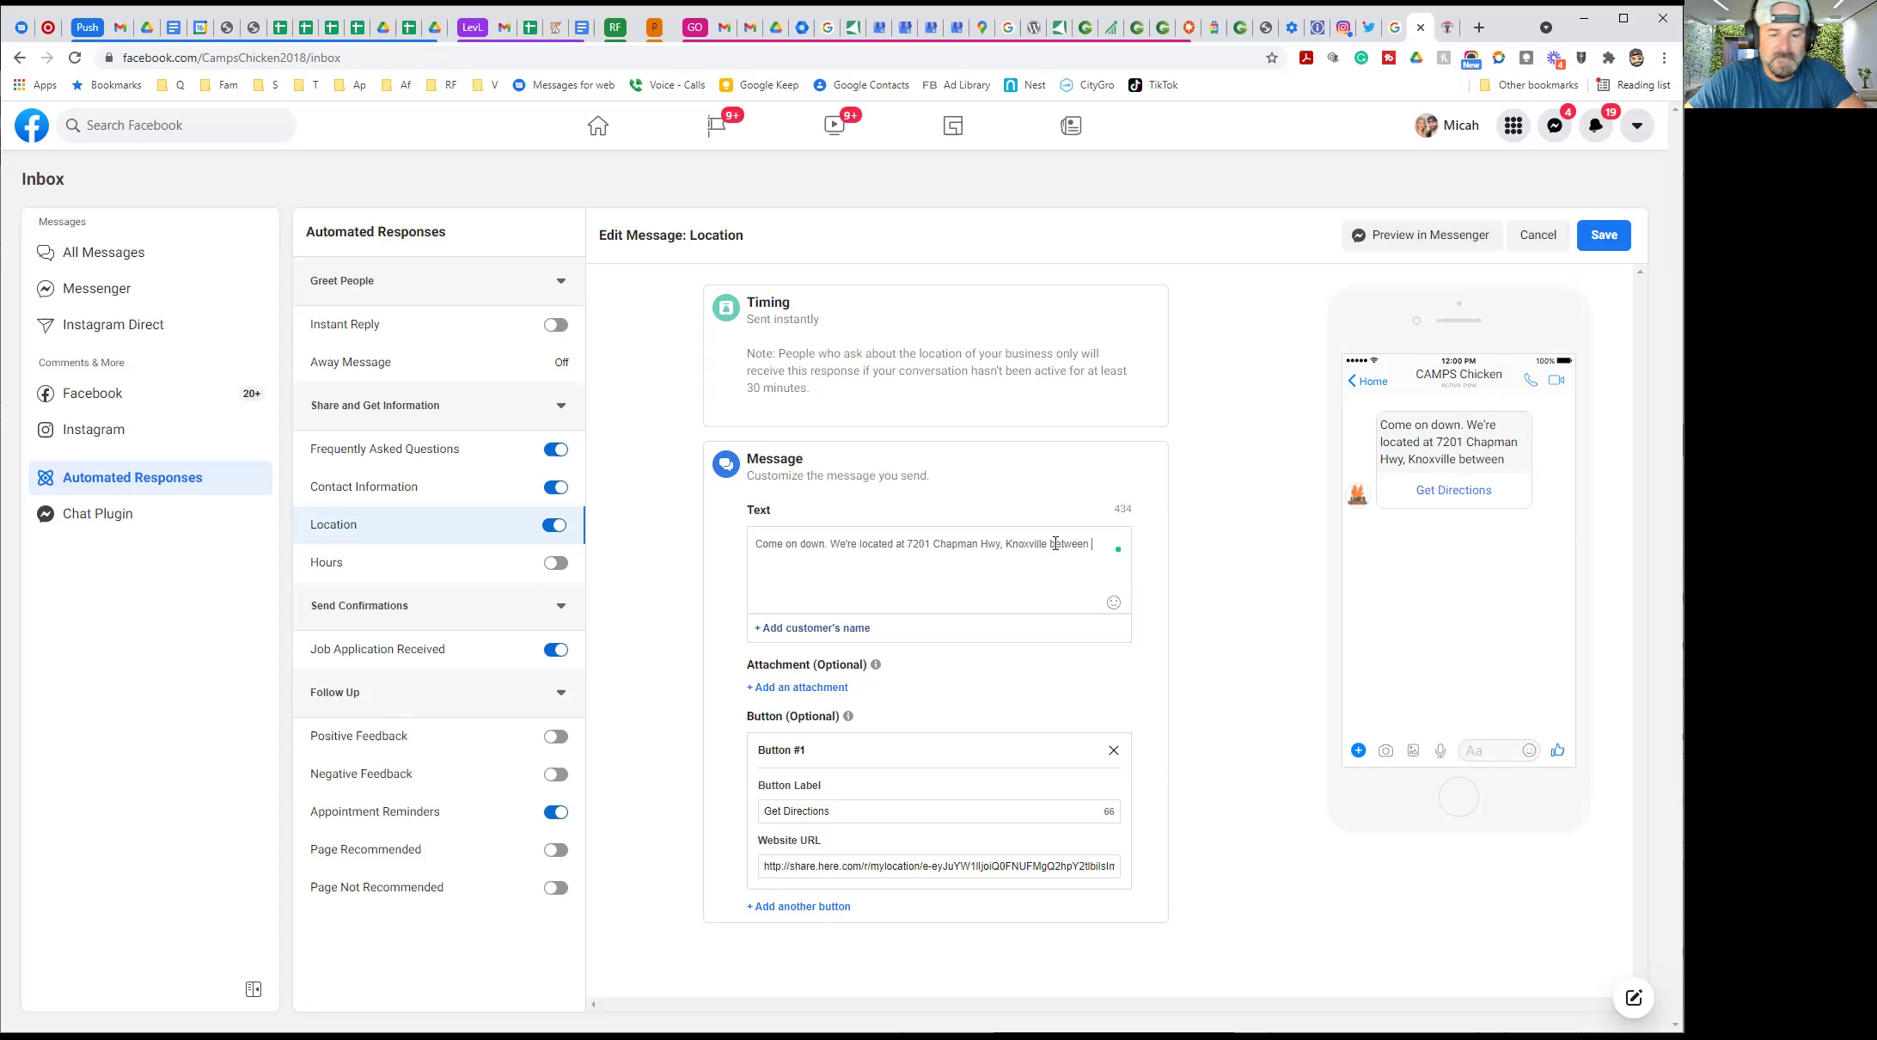
type("Wa")
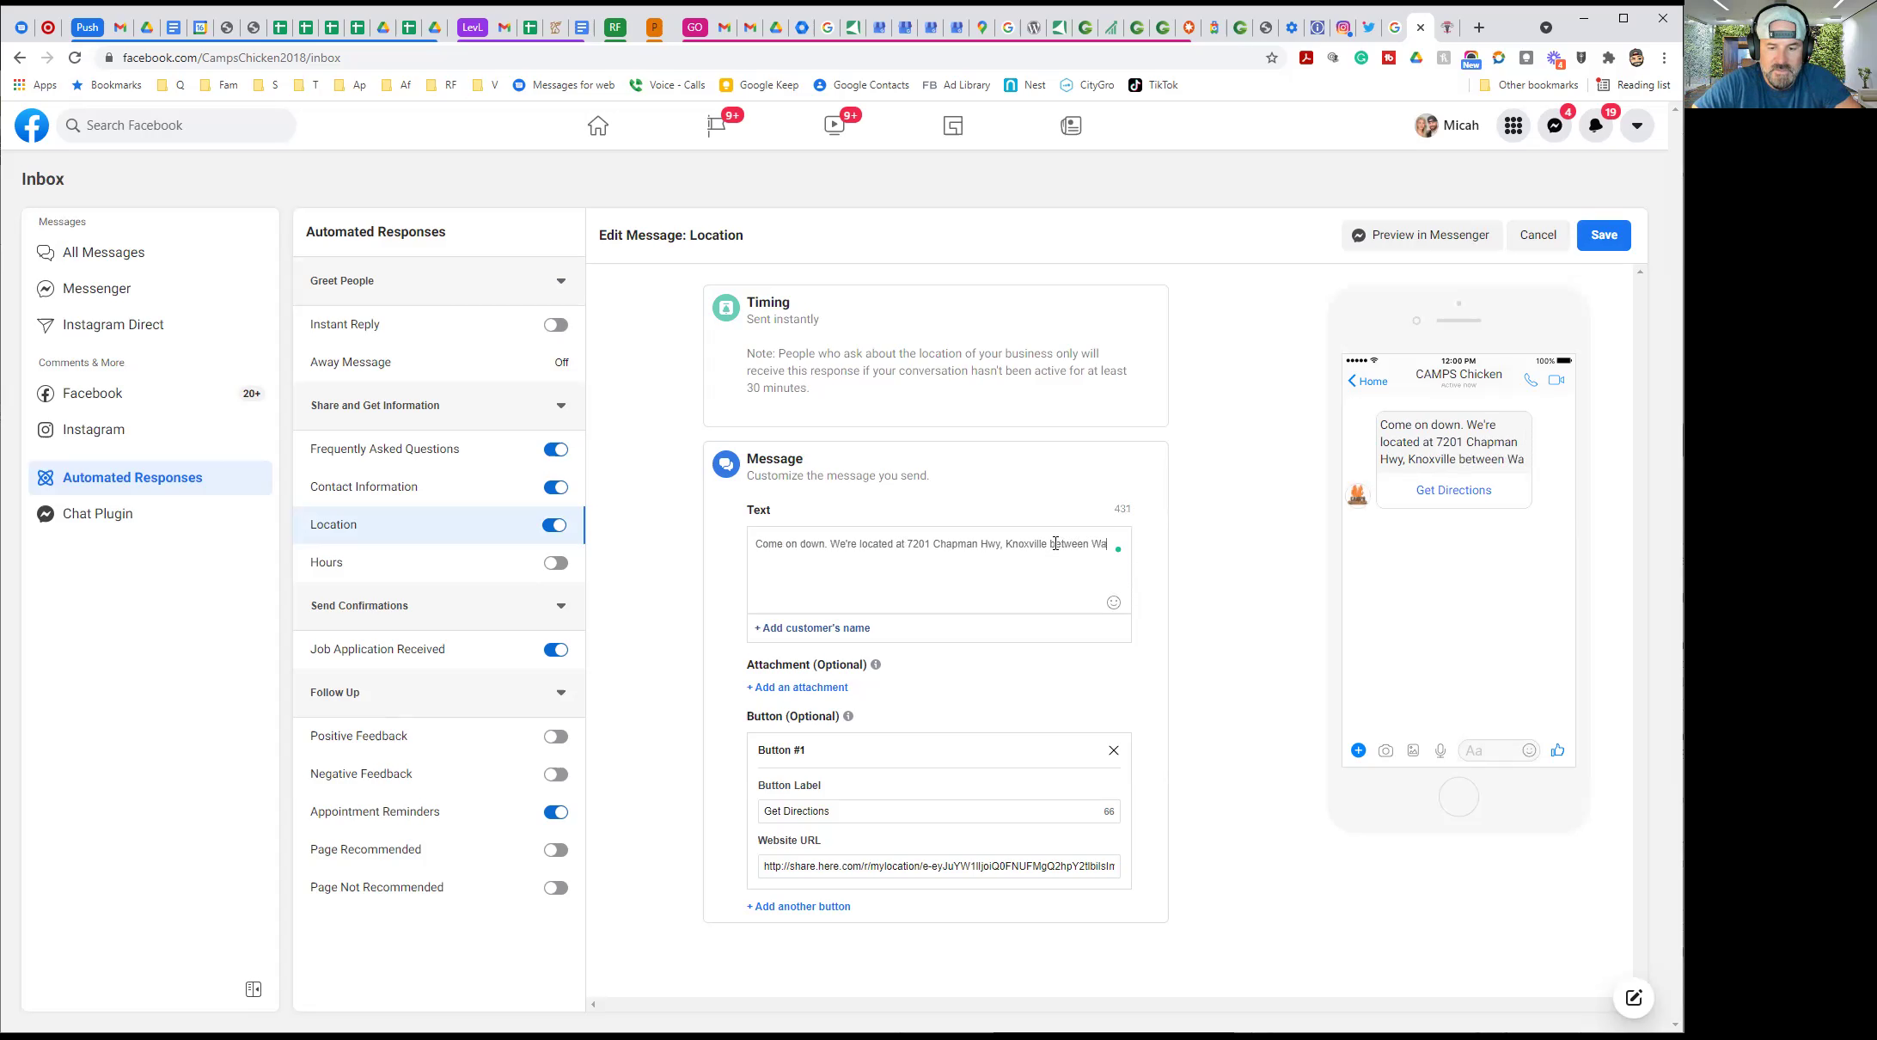
type("ffle House and")
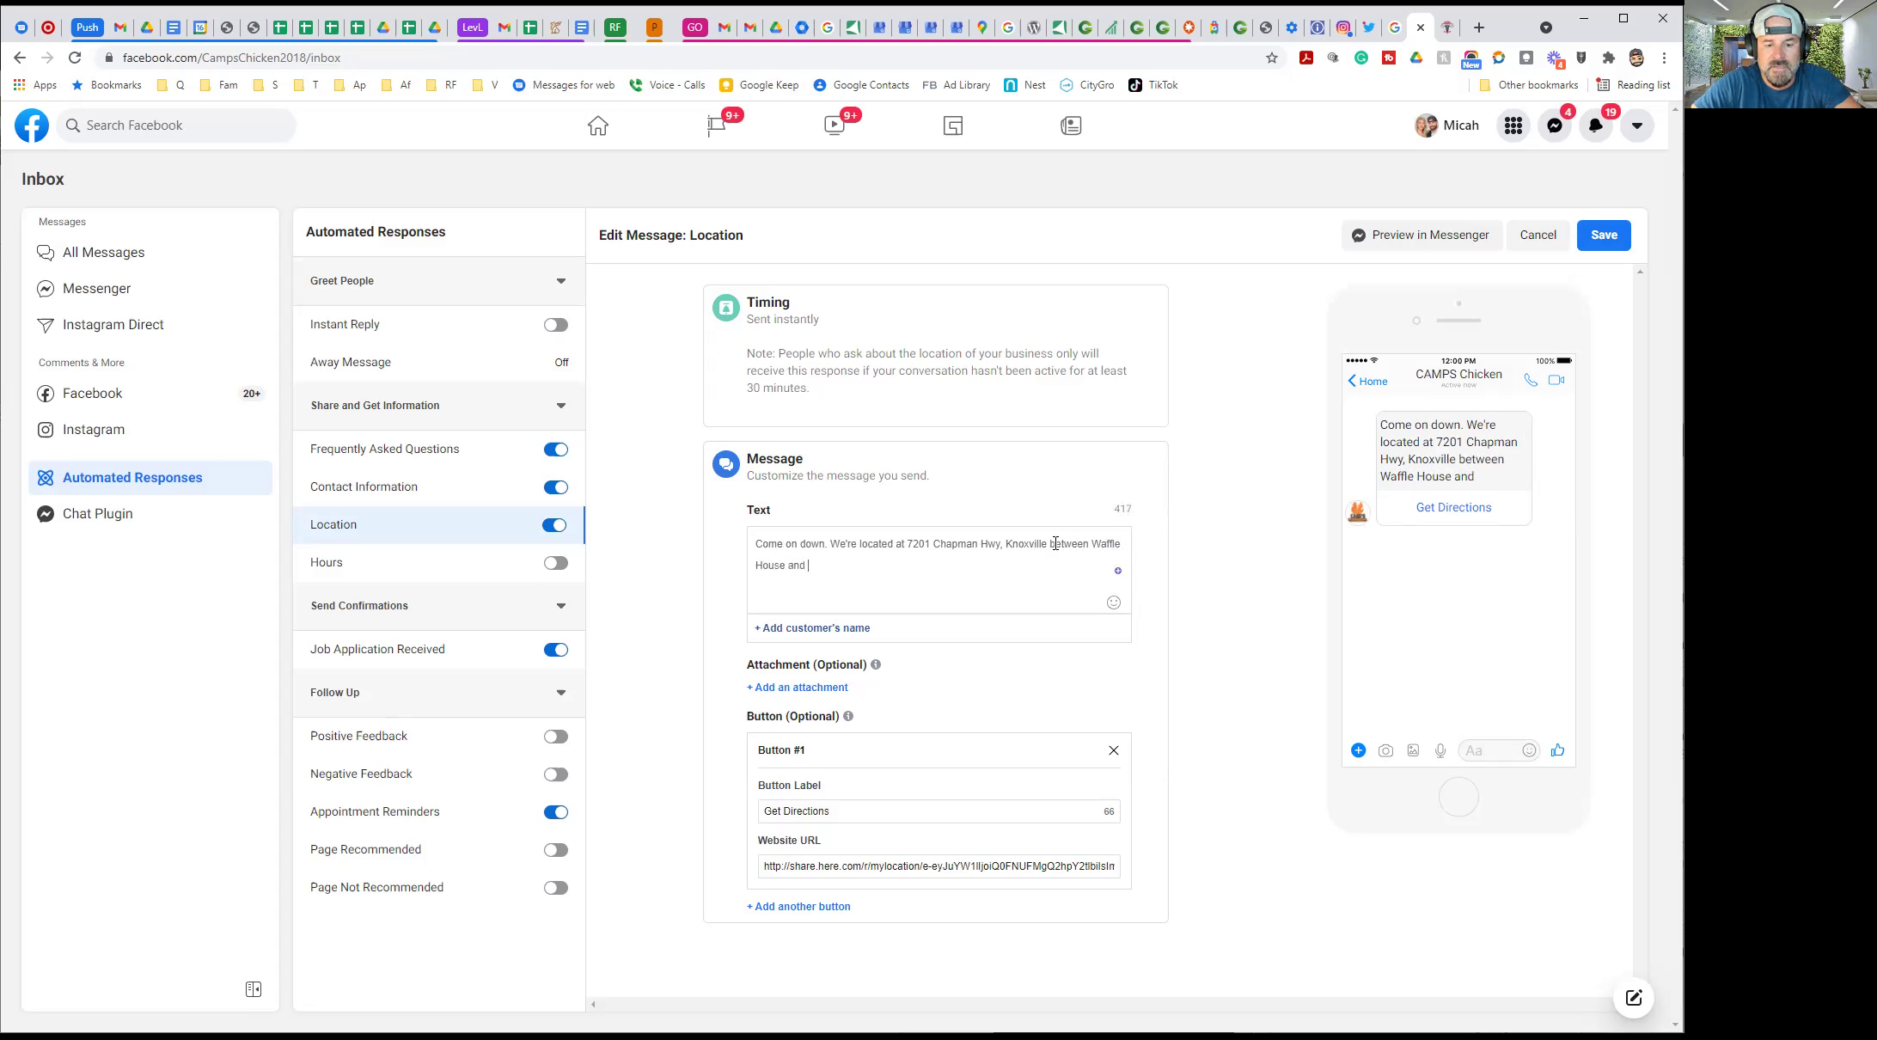
type(" Bayou Bay Seaf")
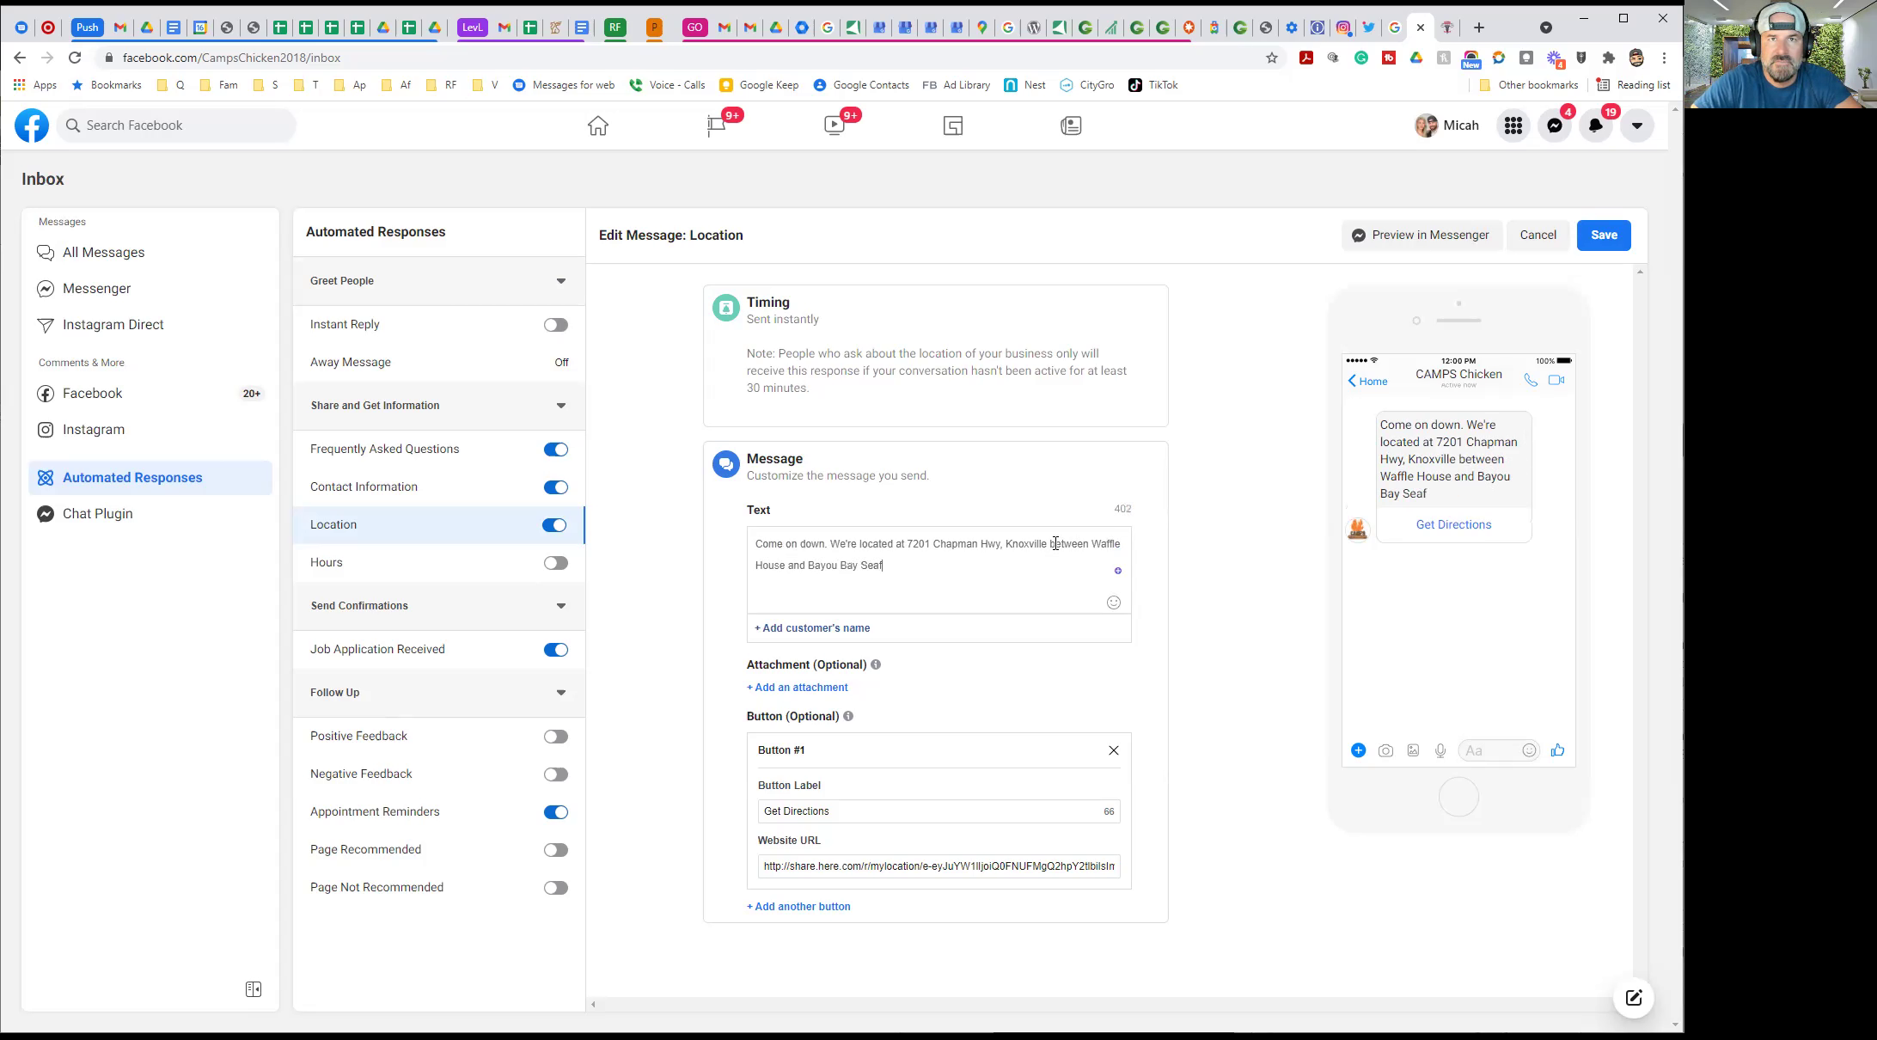
type("ood.")
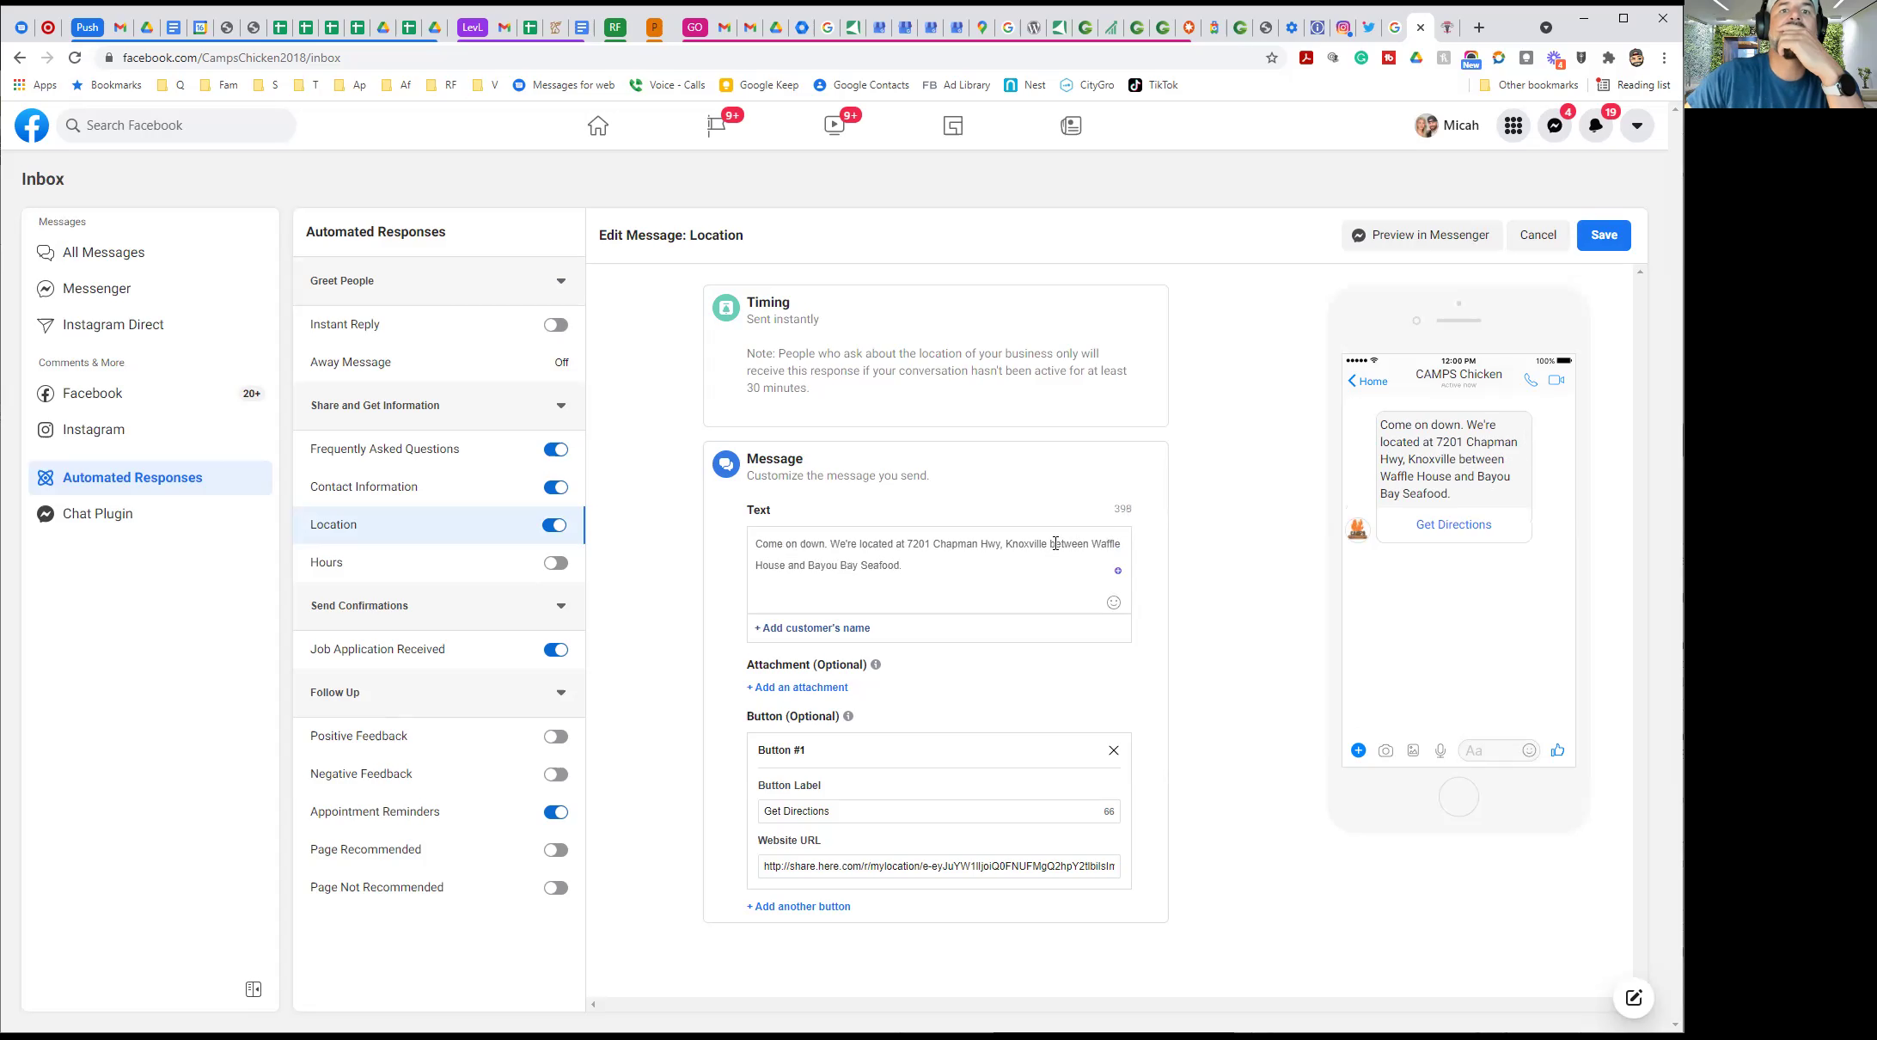
Clear the old directions website URL from Button #1 of the Location reply
left_click(825, 864)
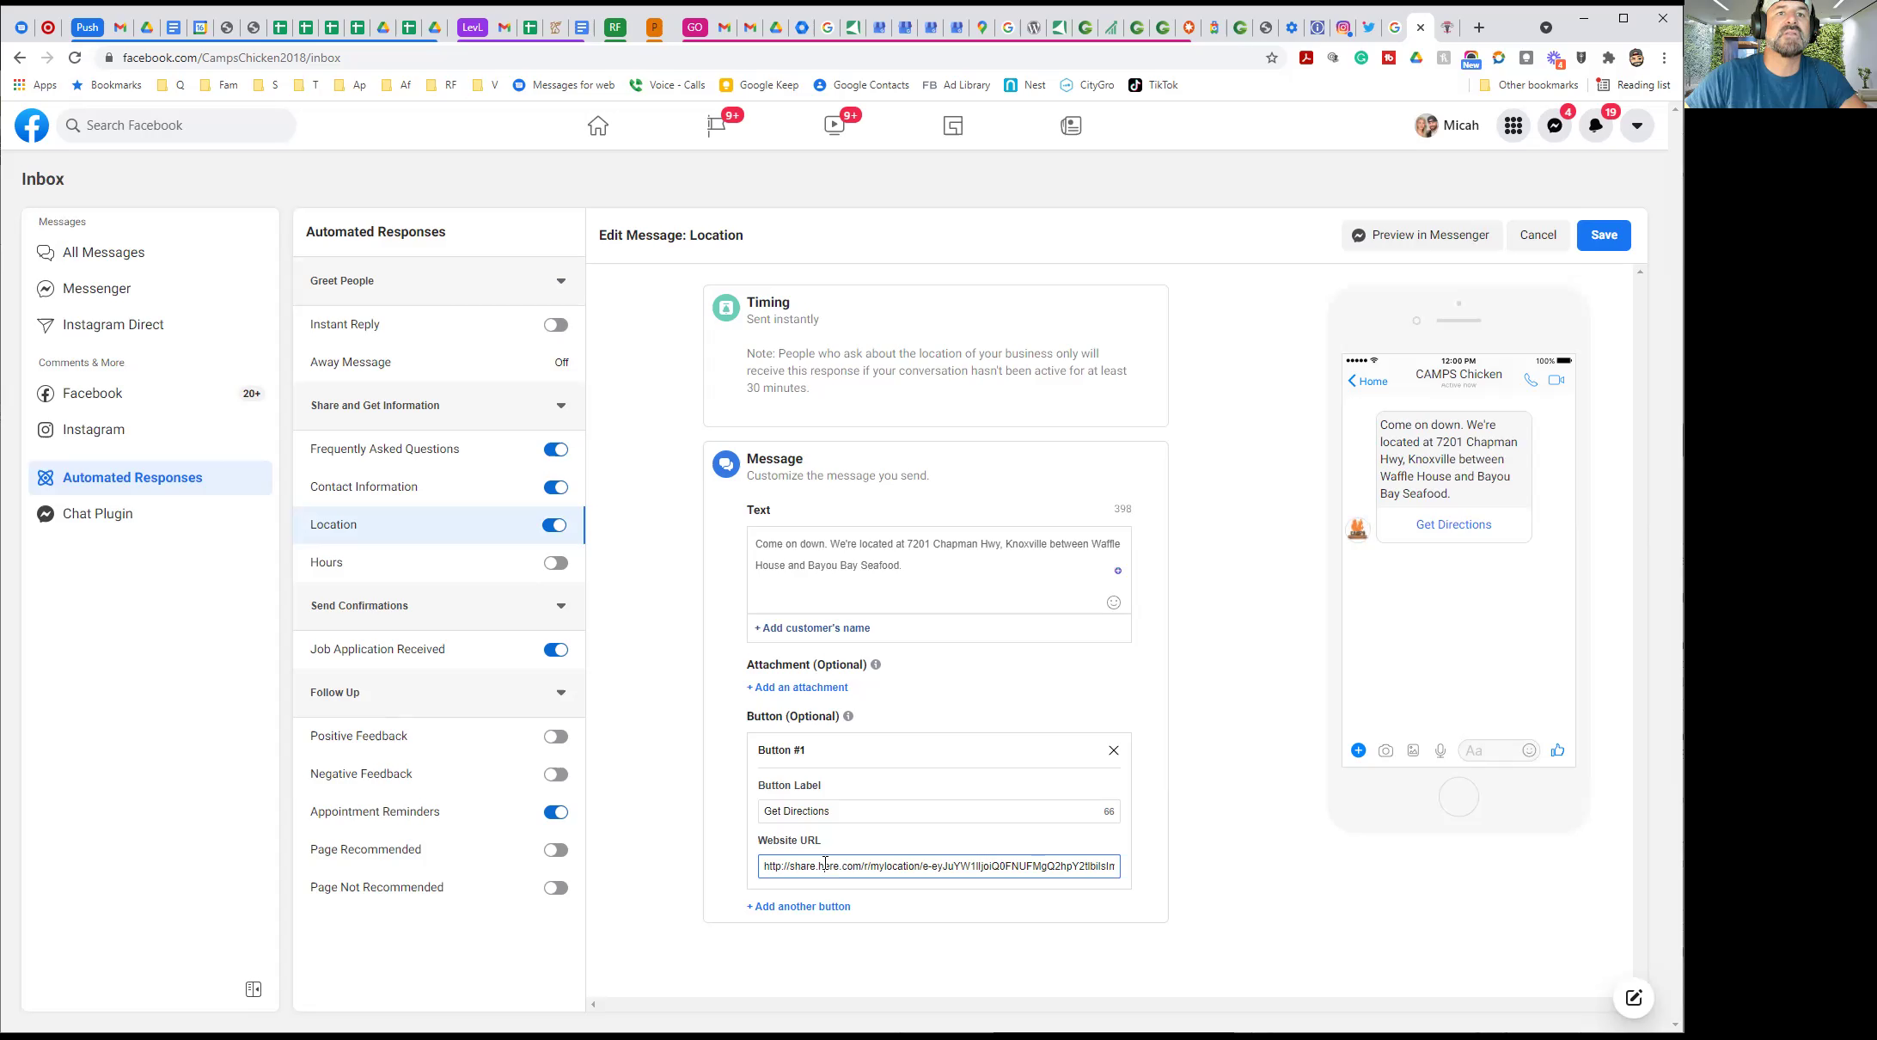
key("ctrl+a")
key("BackSpace")
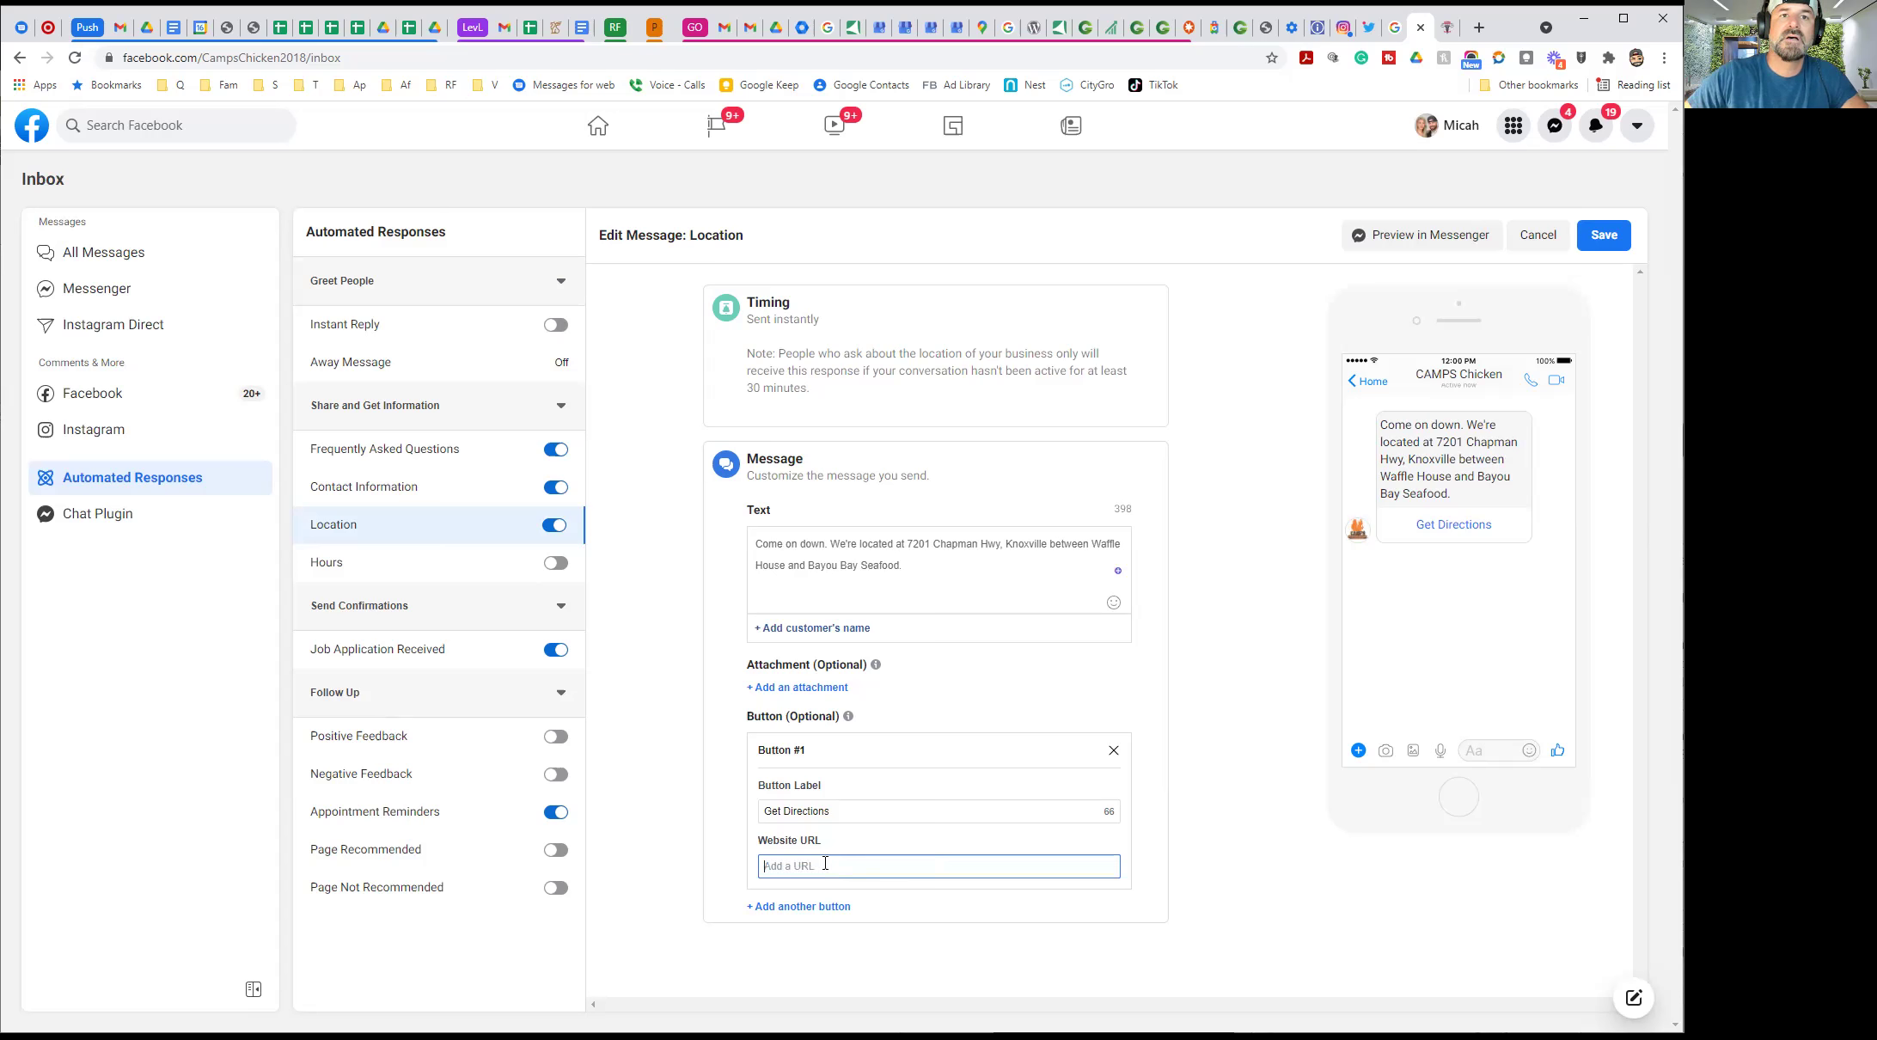
left_click(1476, 29)
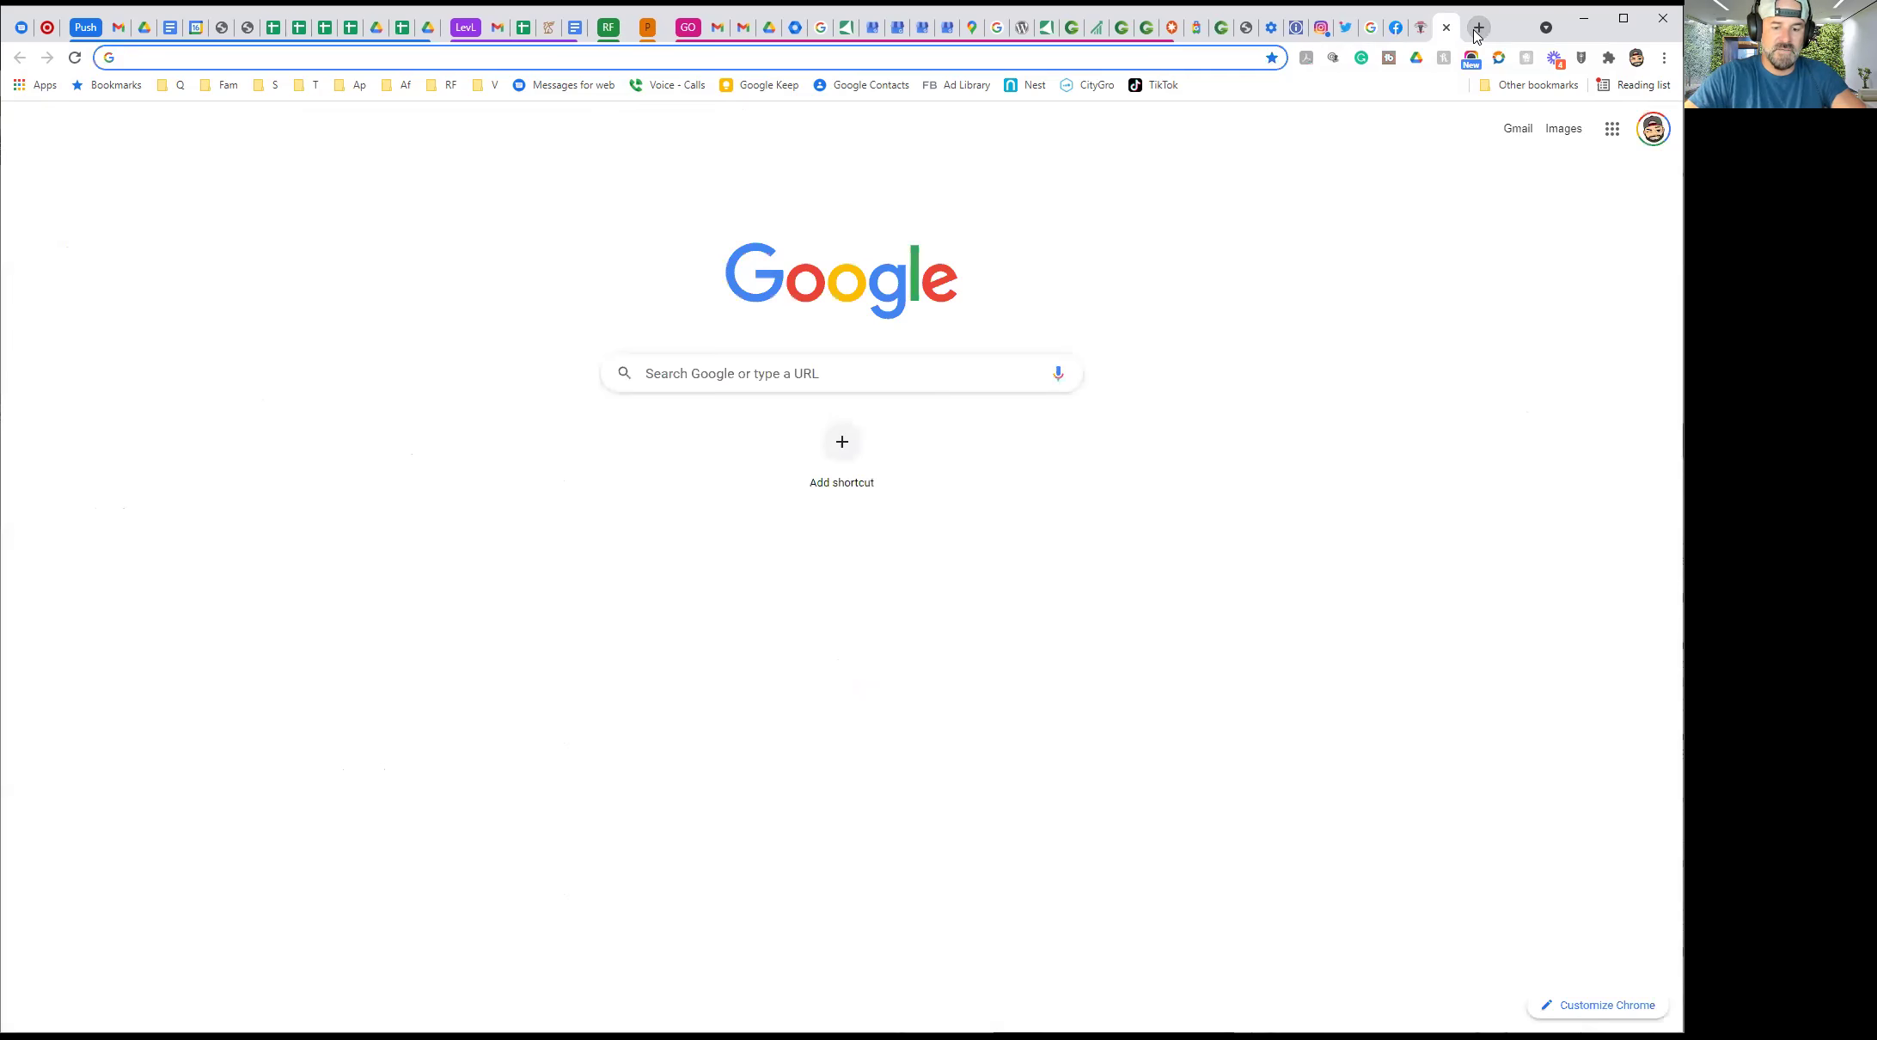
Search Google for 'camps chi' and check the driving directions to CAMPS Chicken
type("camps chi")
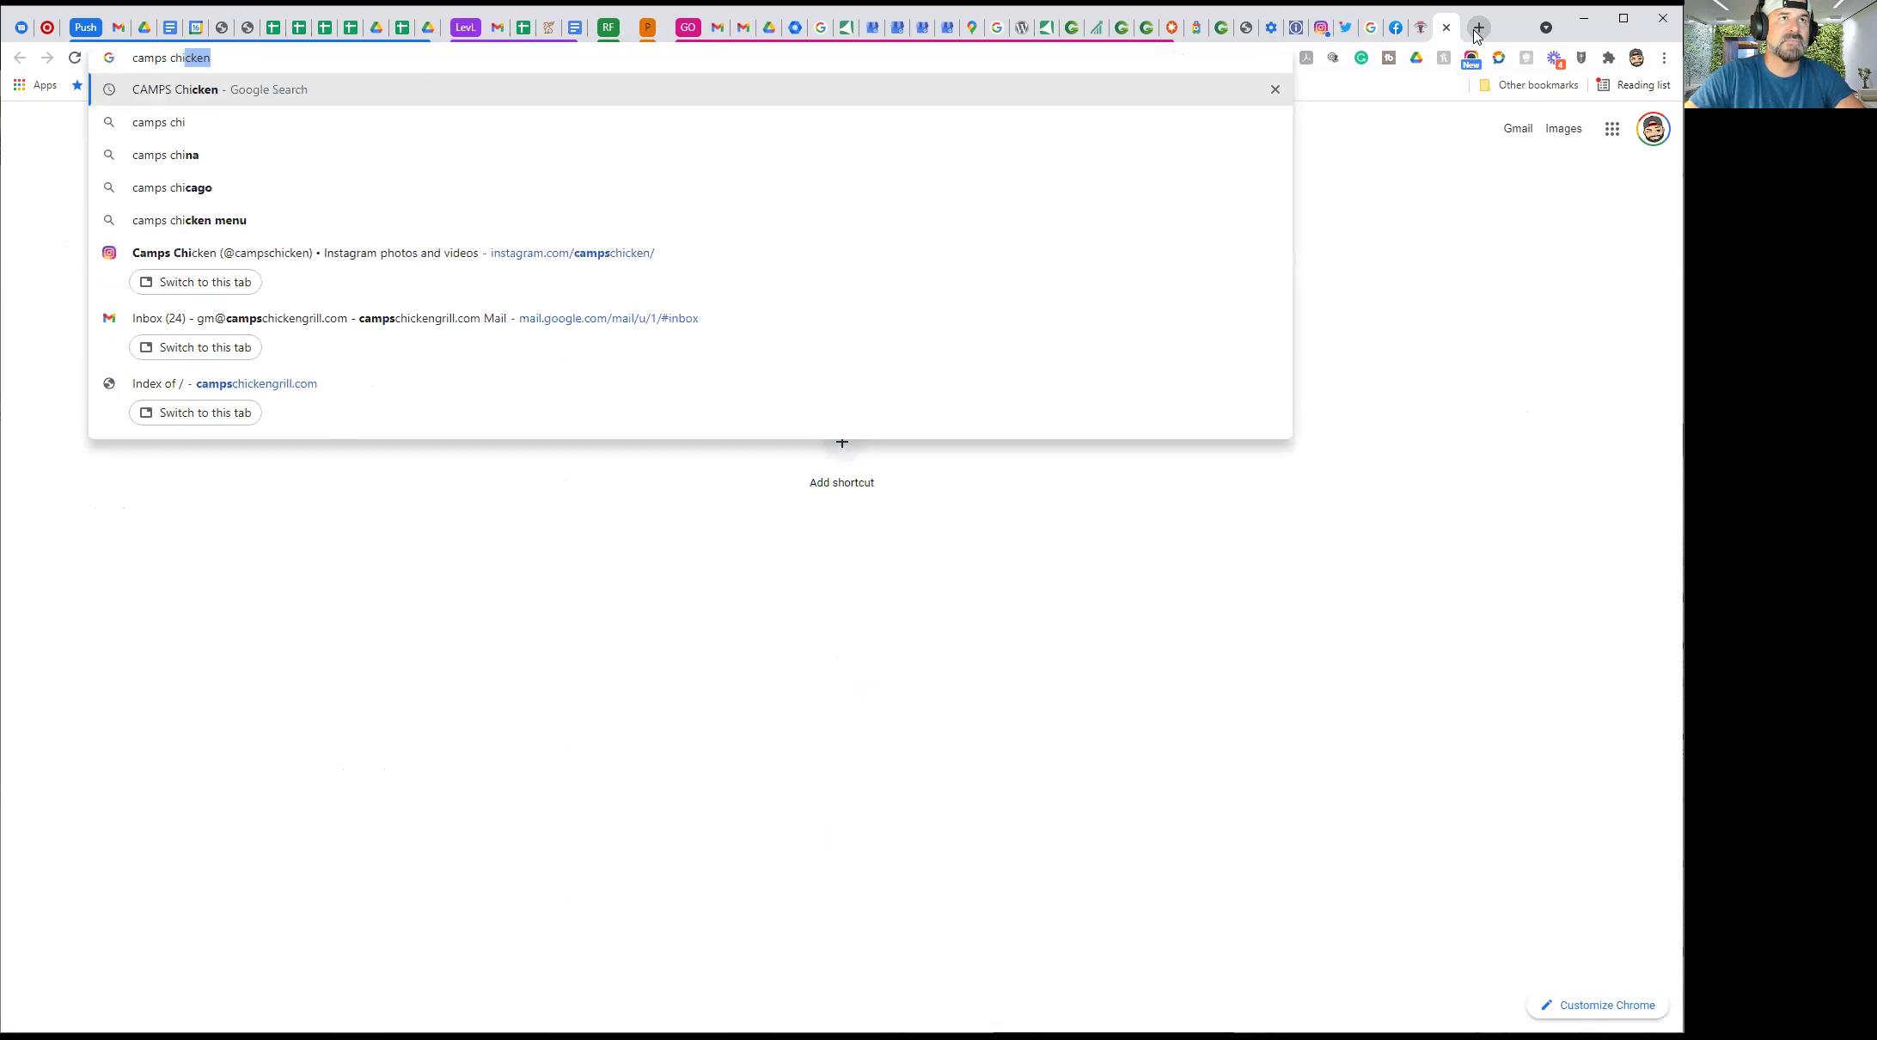
key("Return")
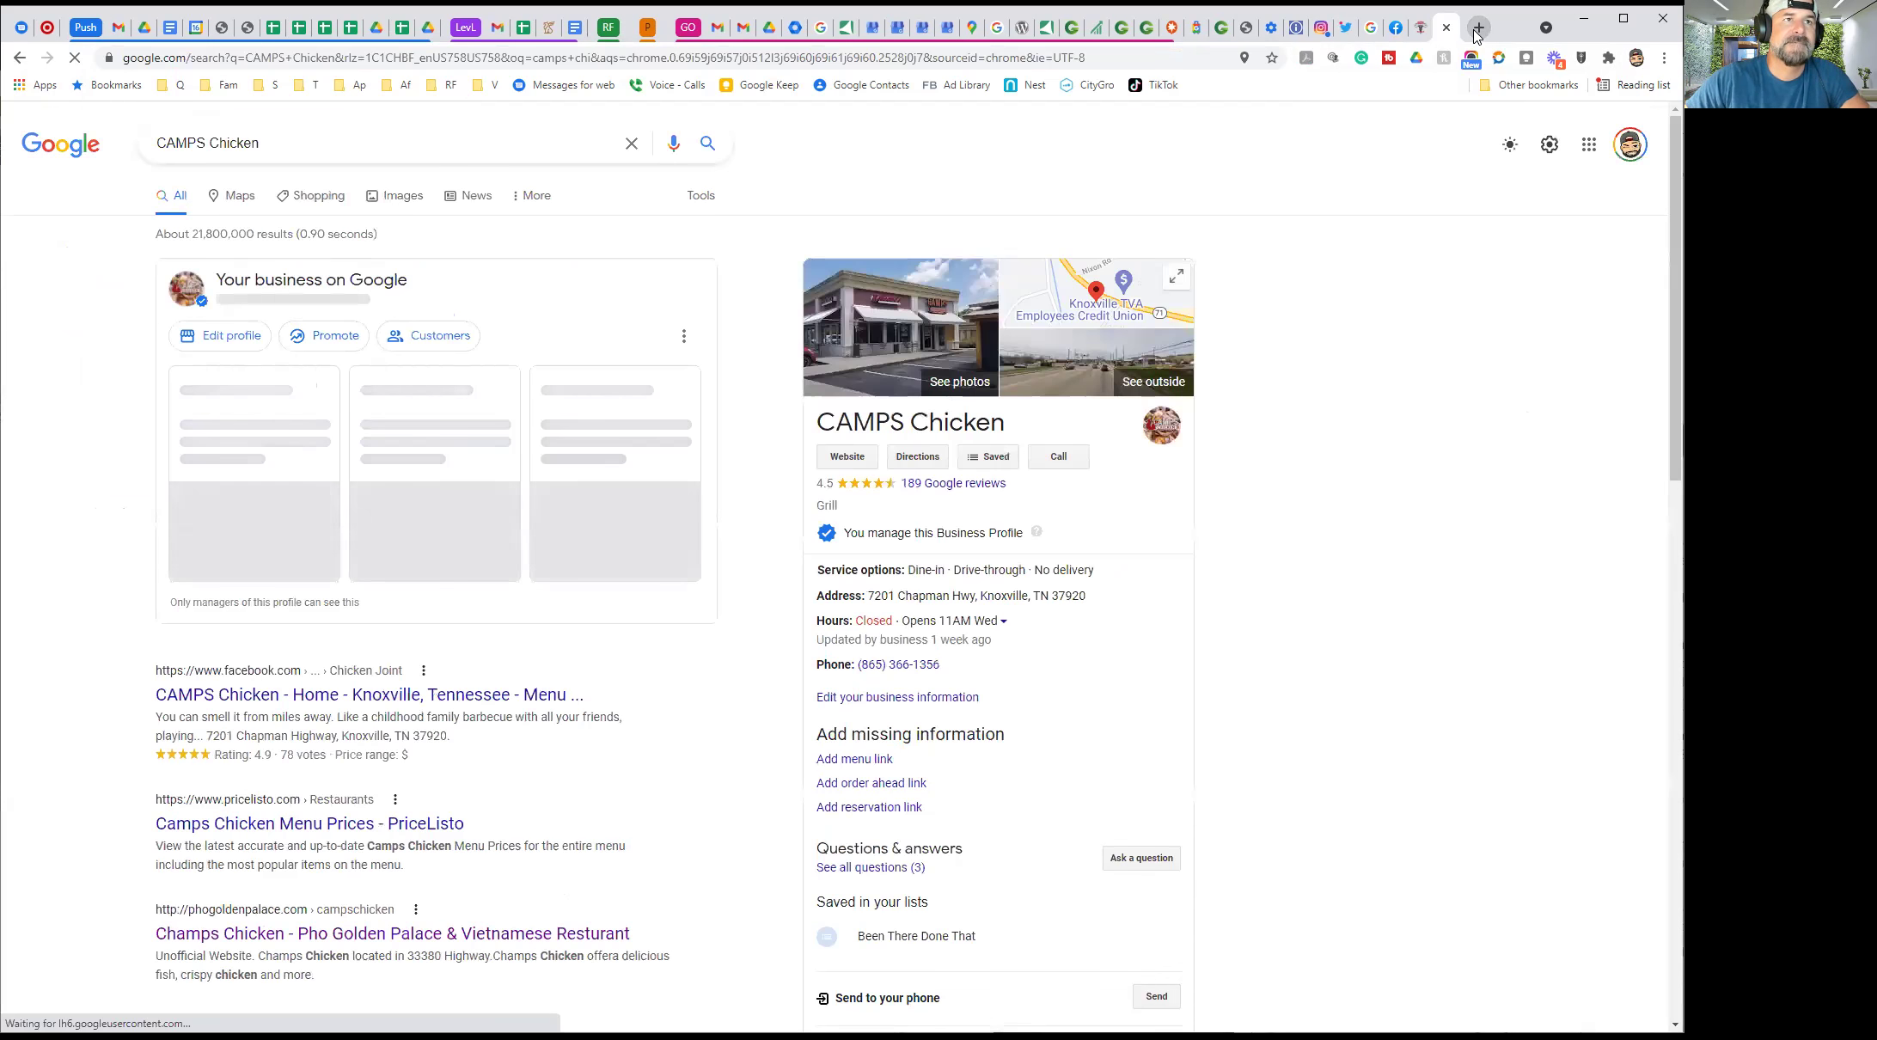
left_click(925, 467)
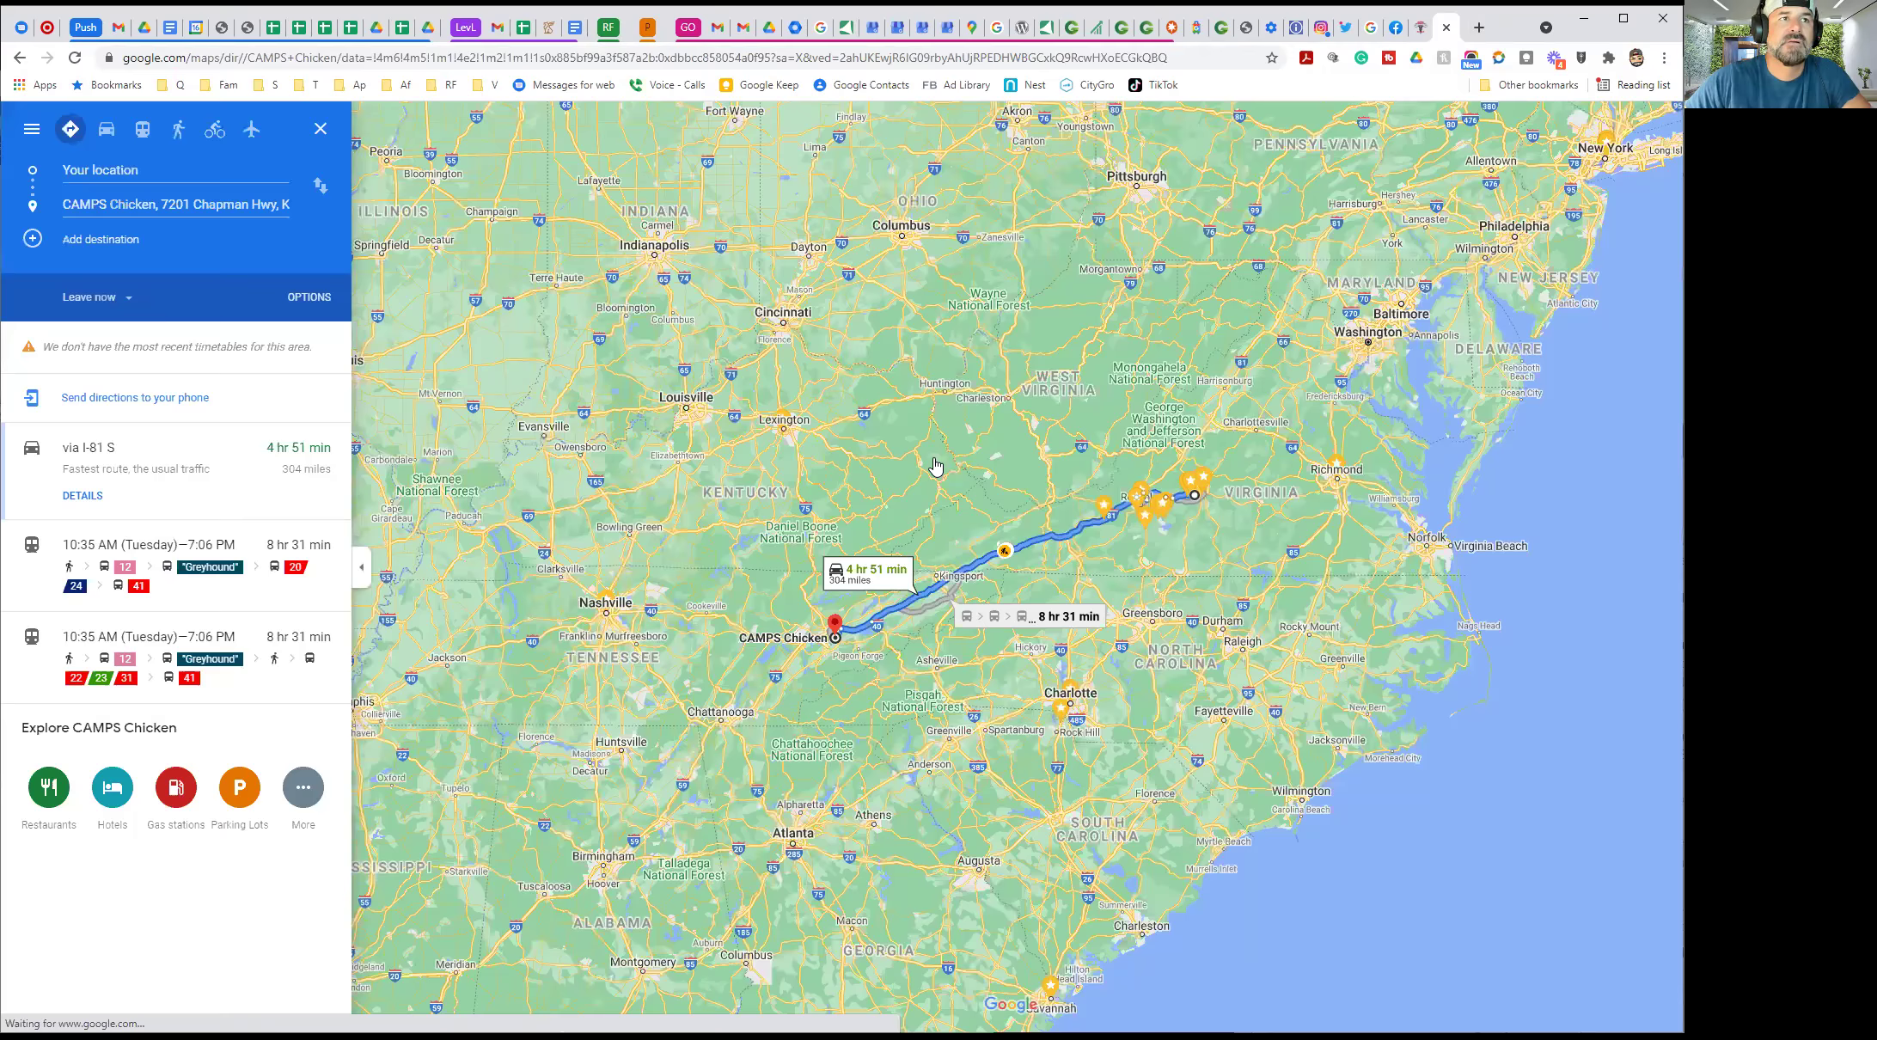
left_click(19, 57)
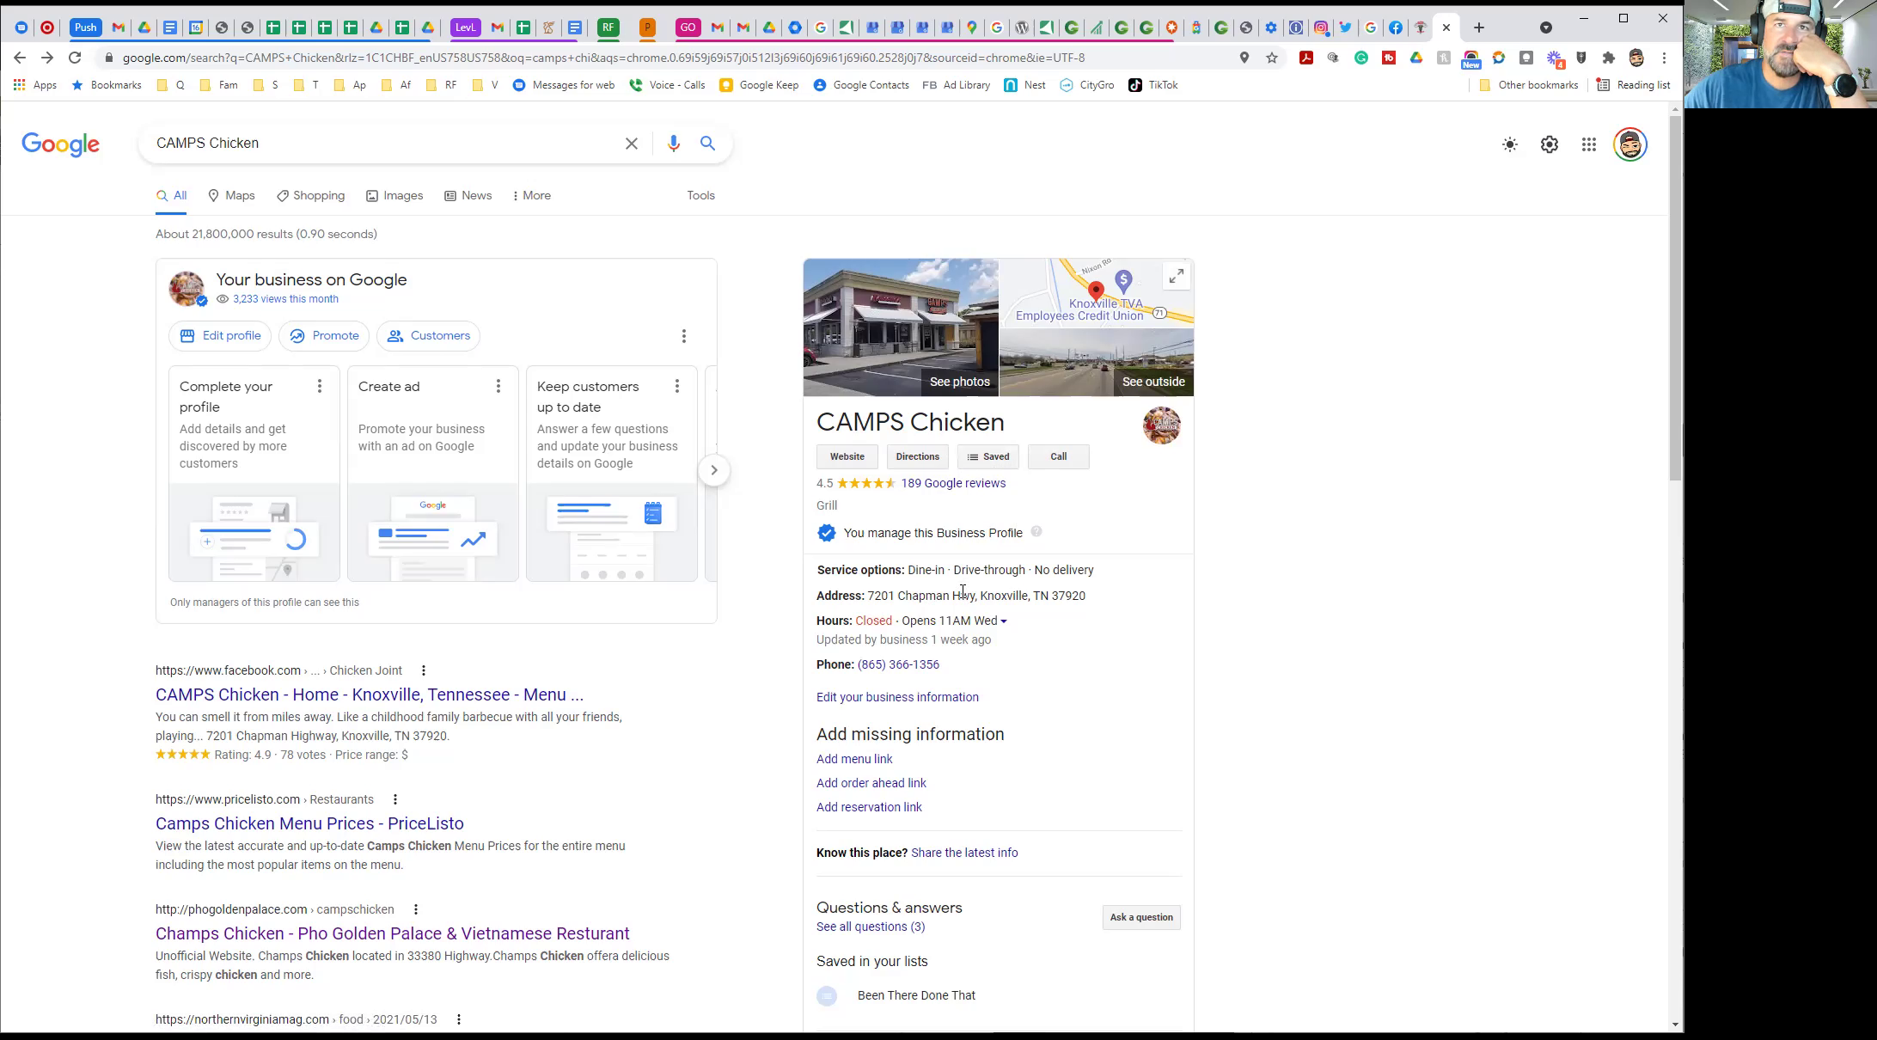
left_click(926, 465)
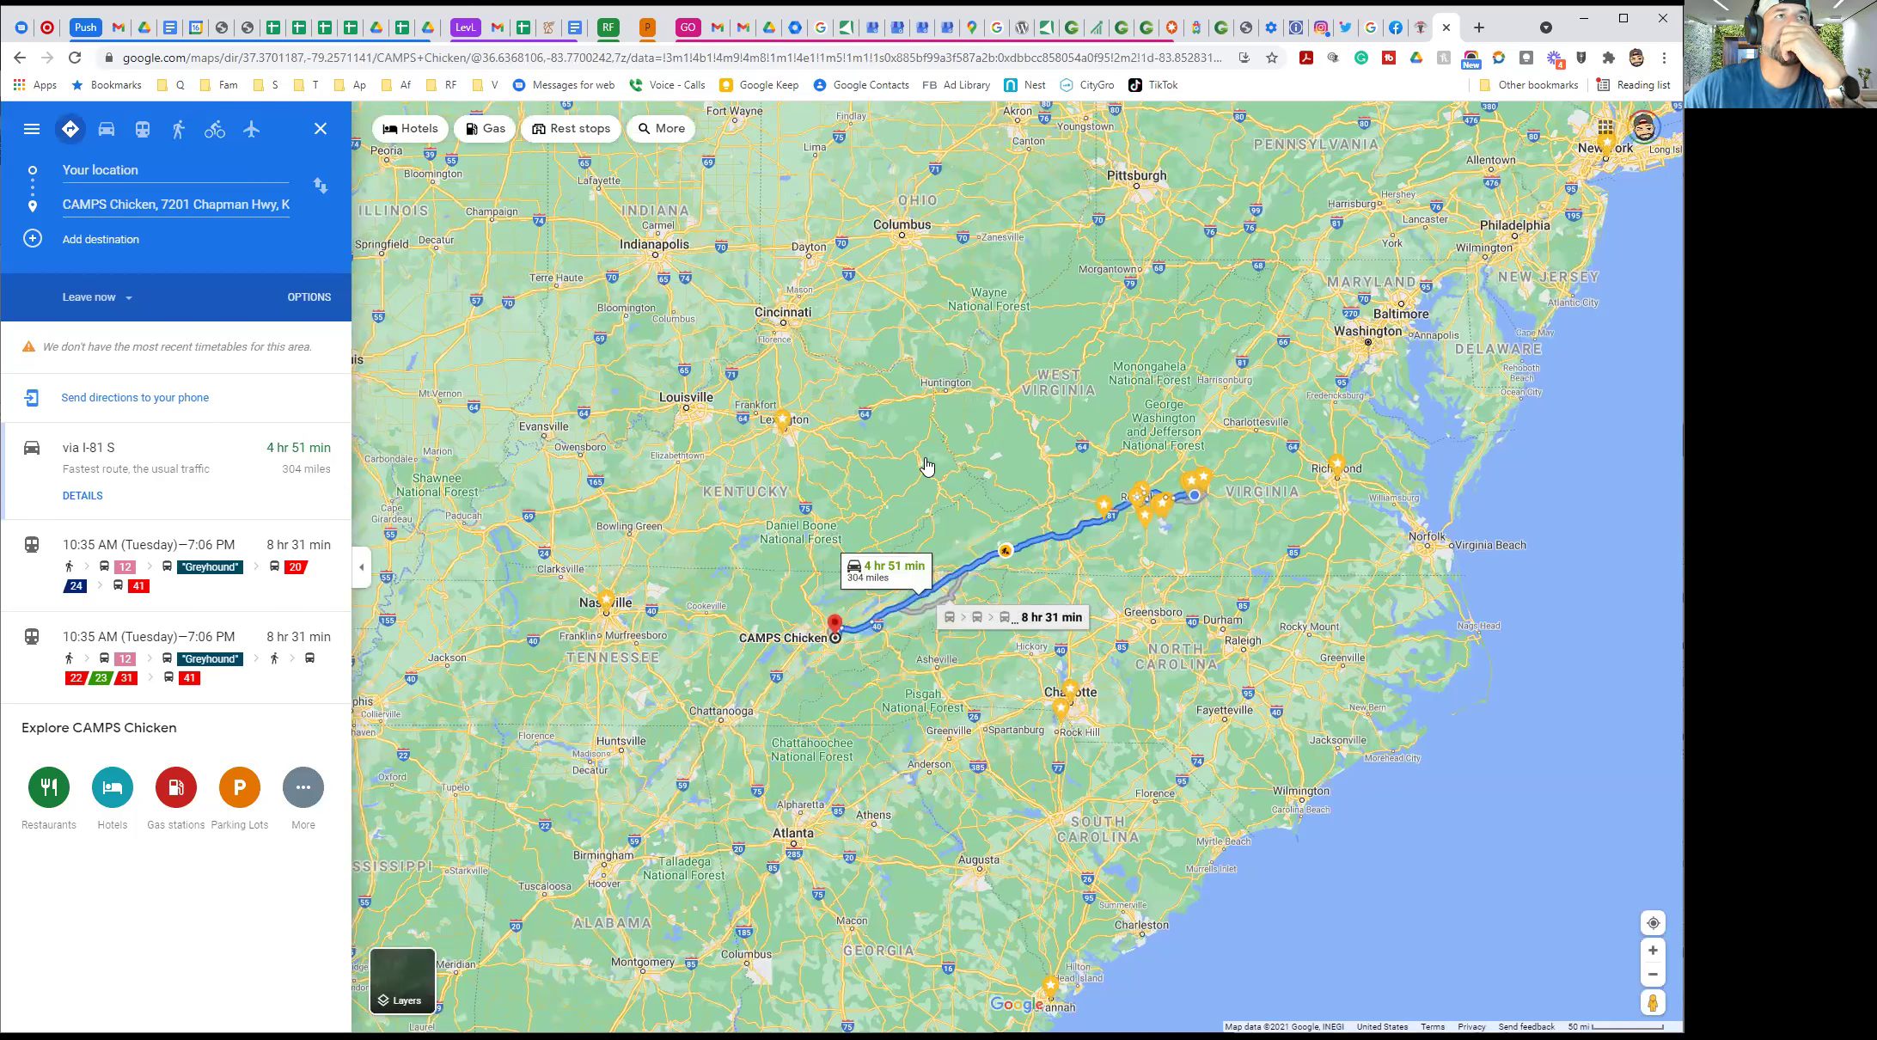
left_click(19, 59)
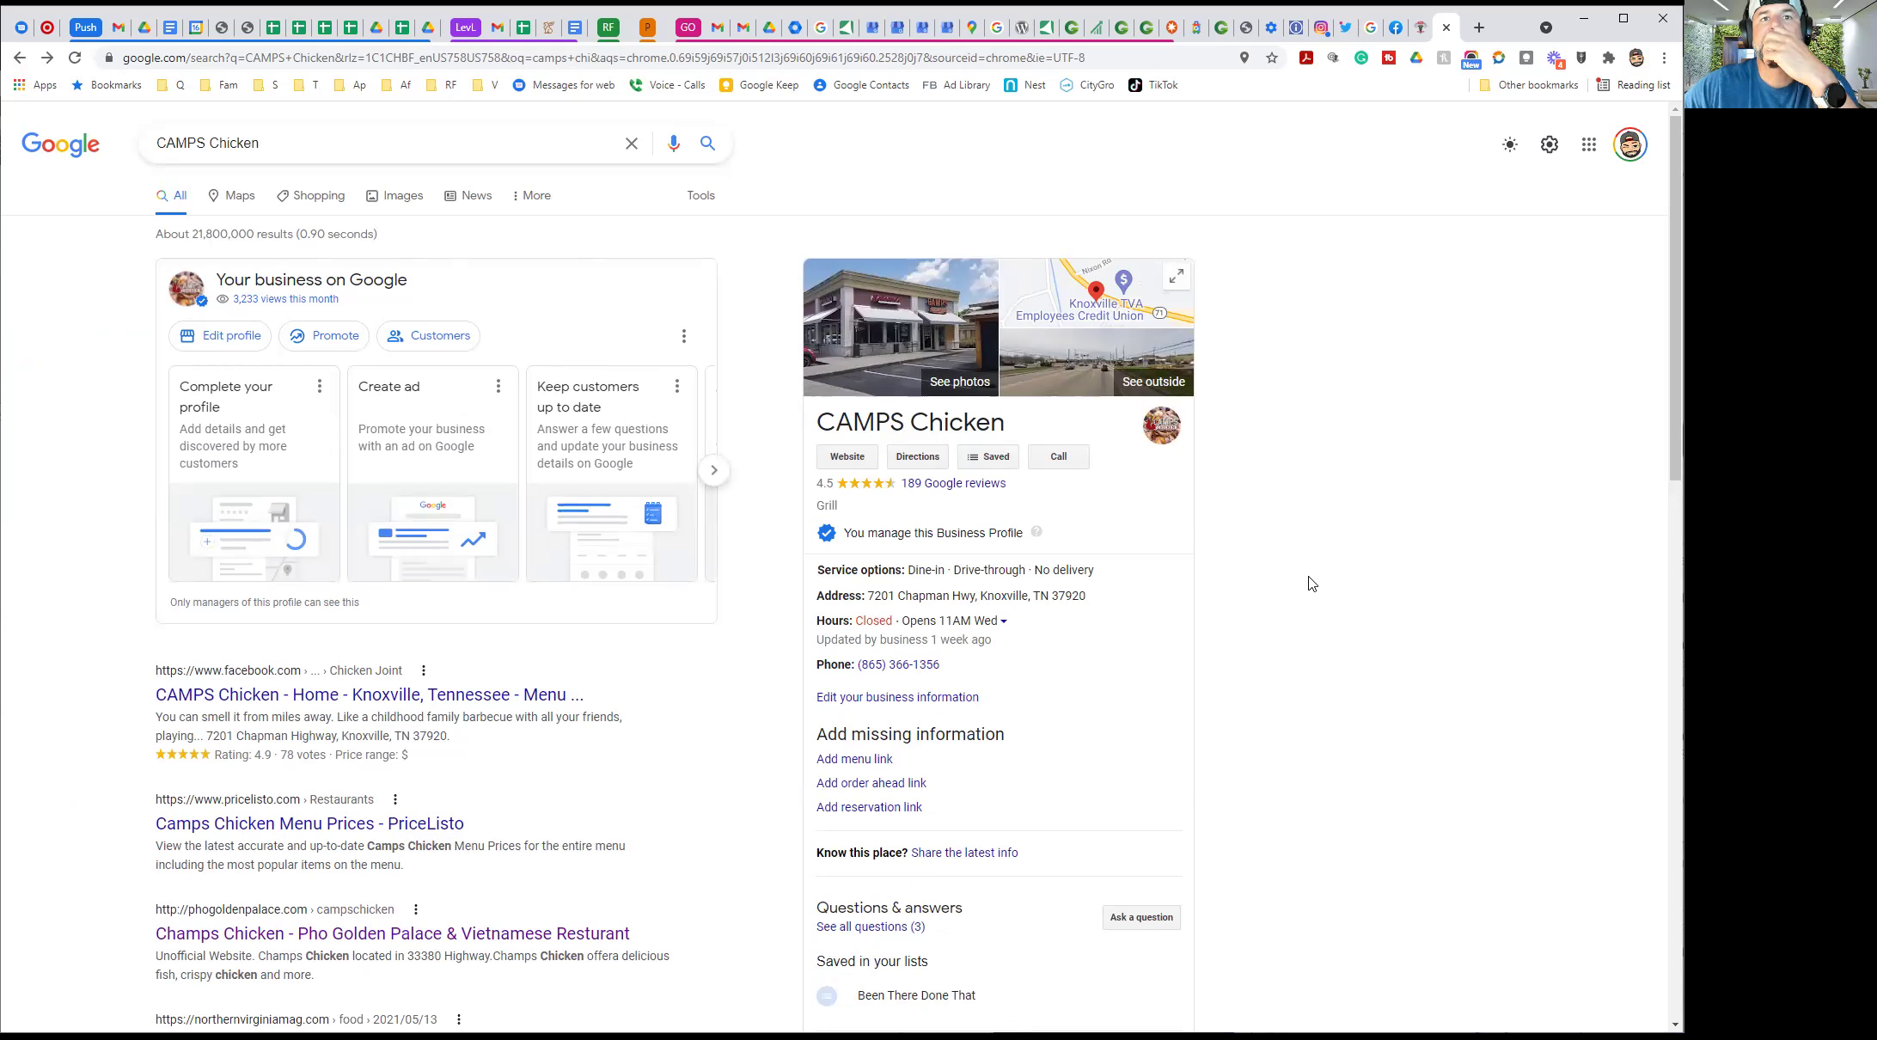
Send the CAMPS Chicken listing to the samsung phone and check the text conversation
scroll(1040, 619, "down", 1)
scroll(1041, 619, "down", 4)
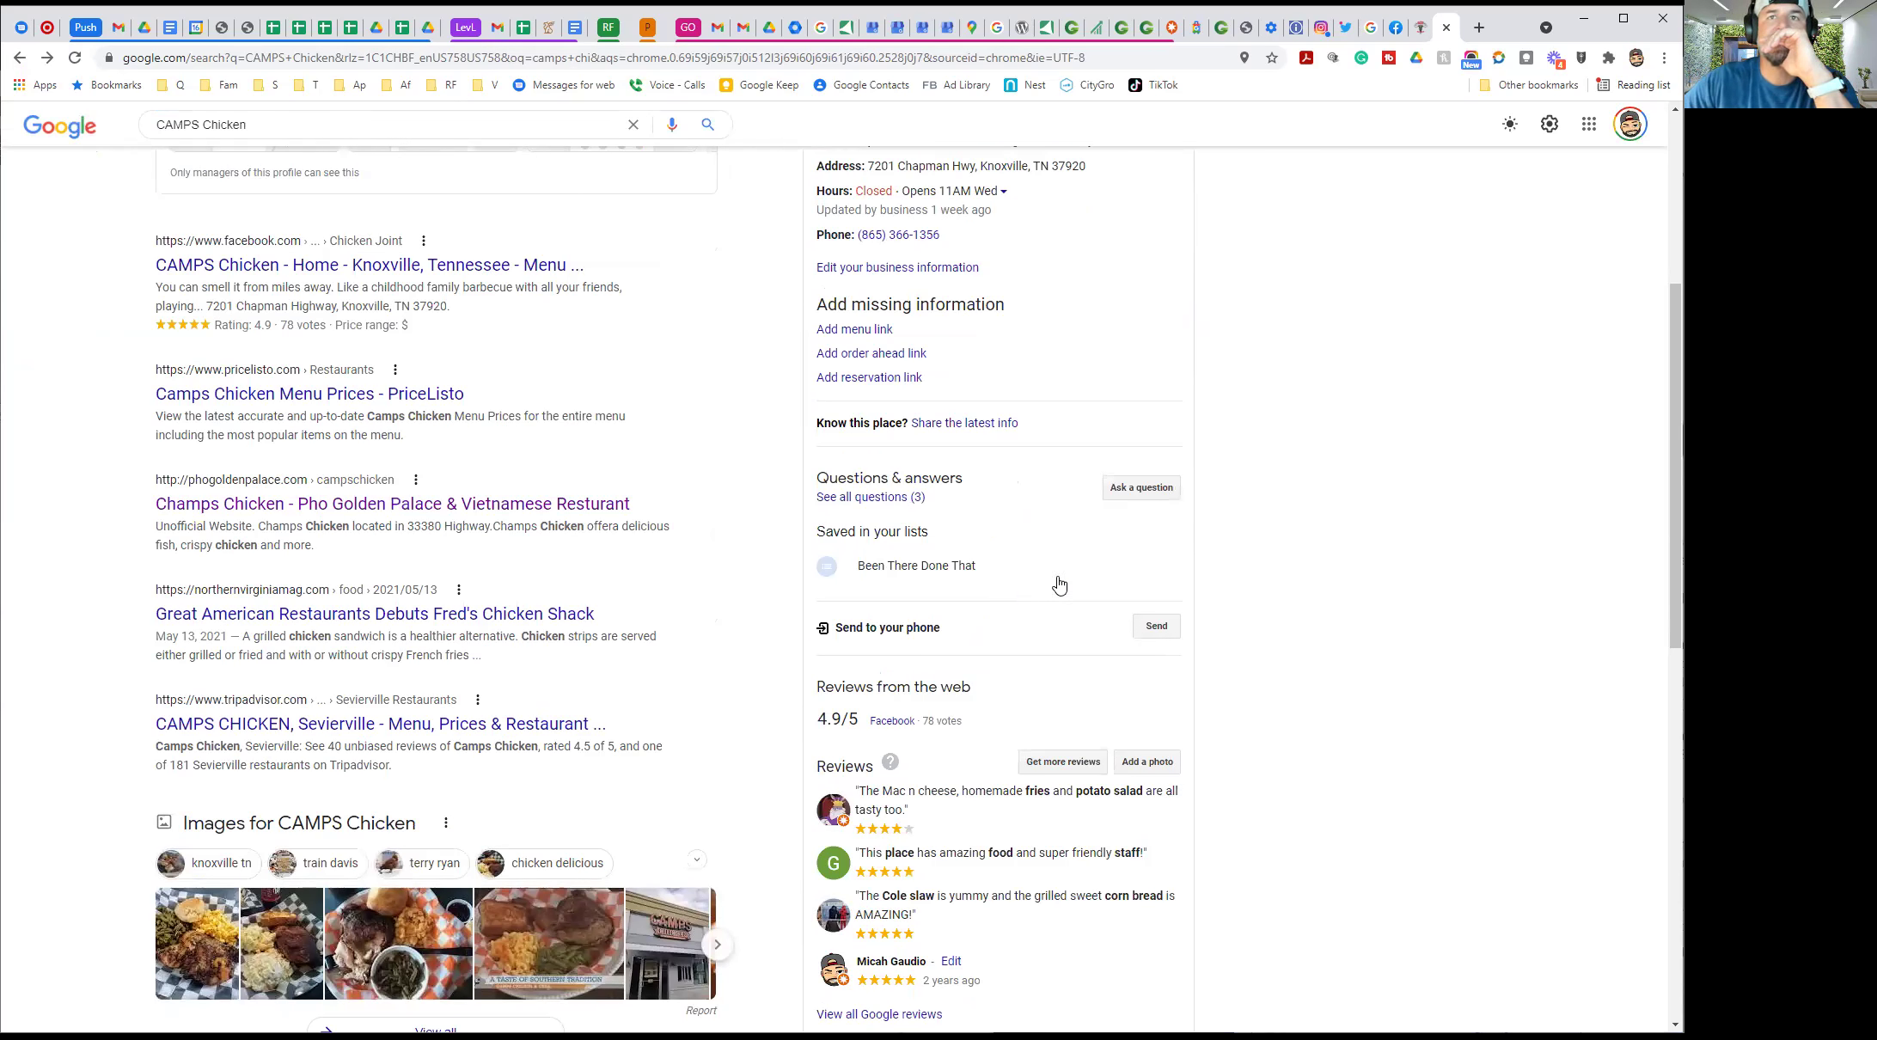
left_click(1150, 632)
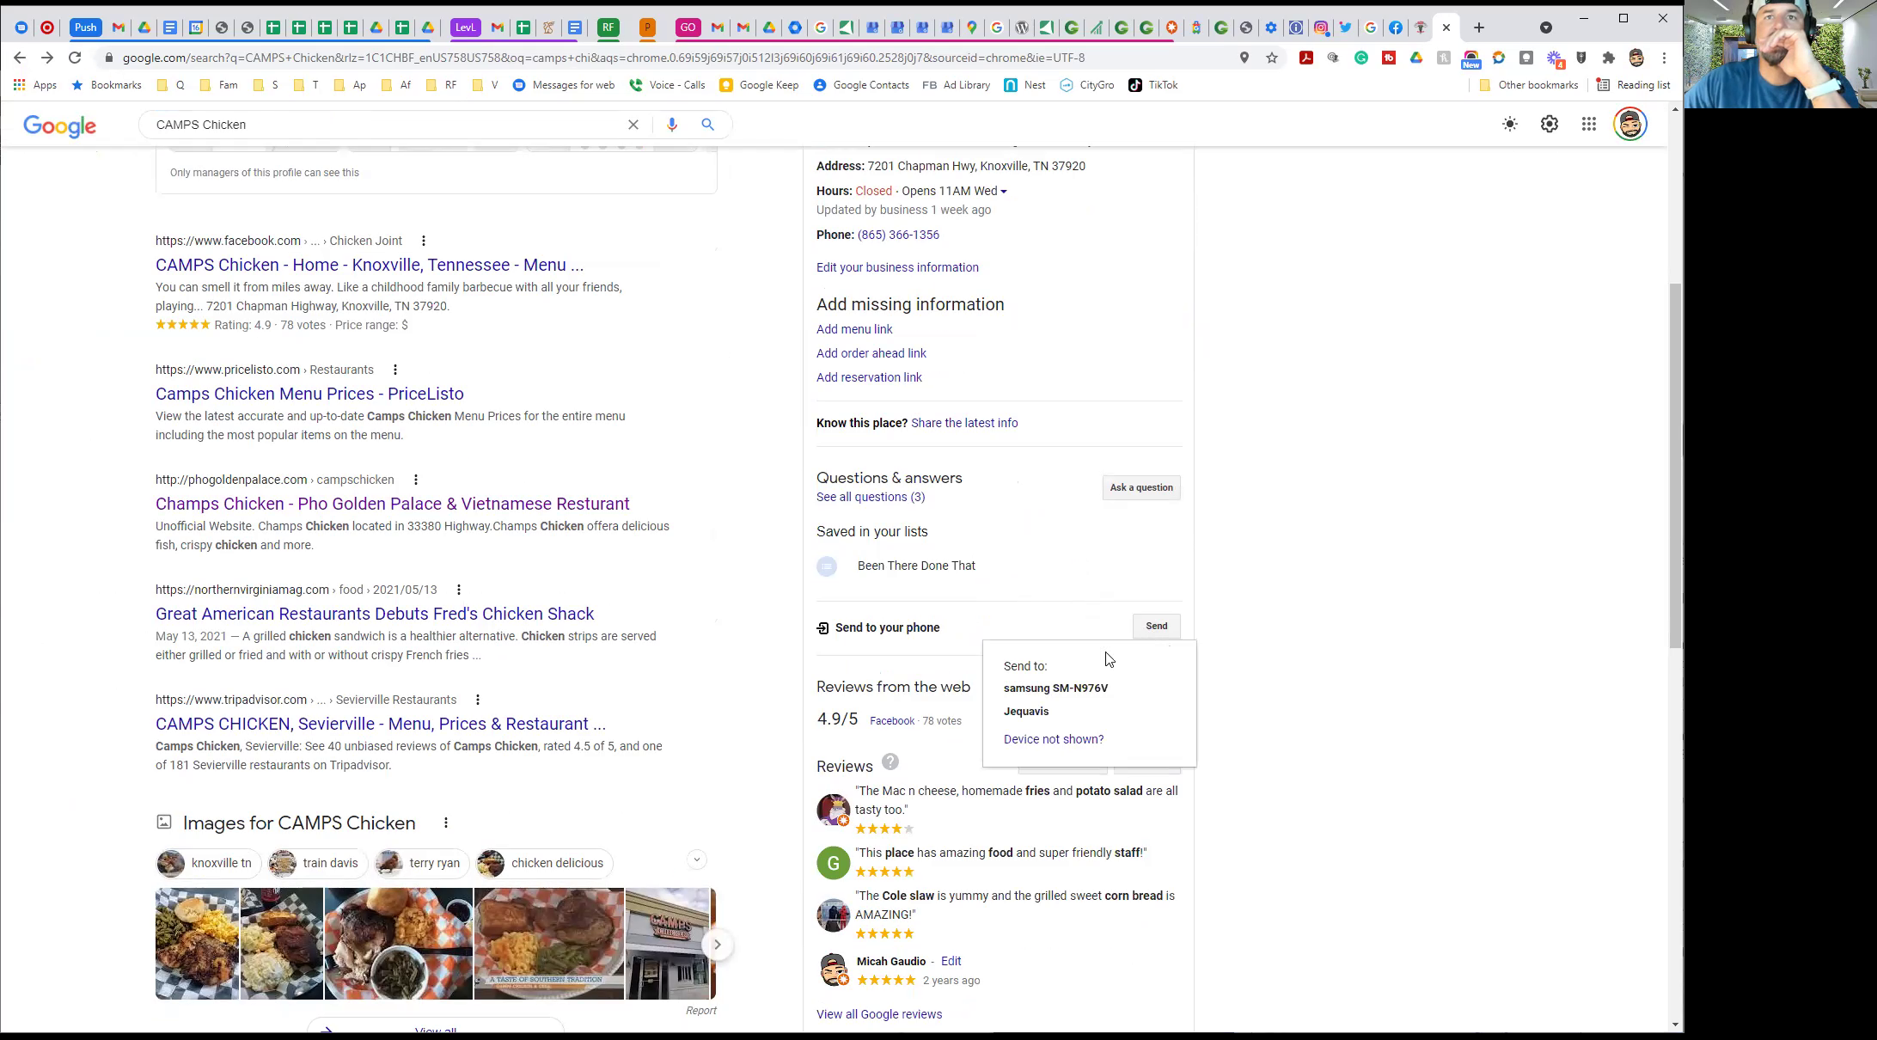
left_click(1024, 690)
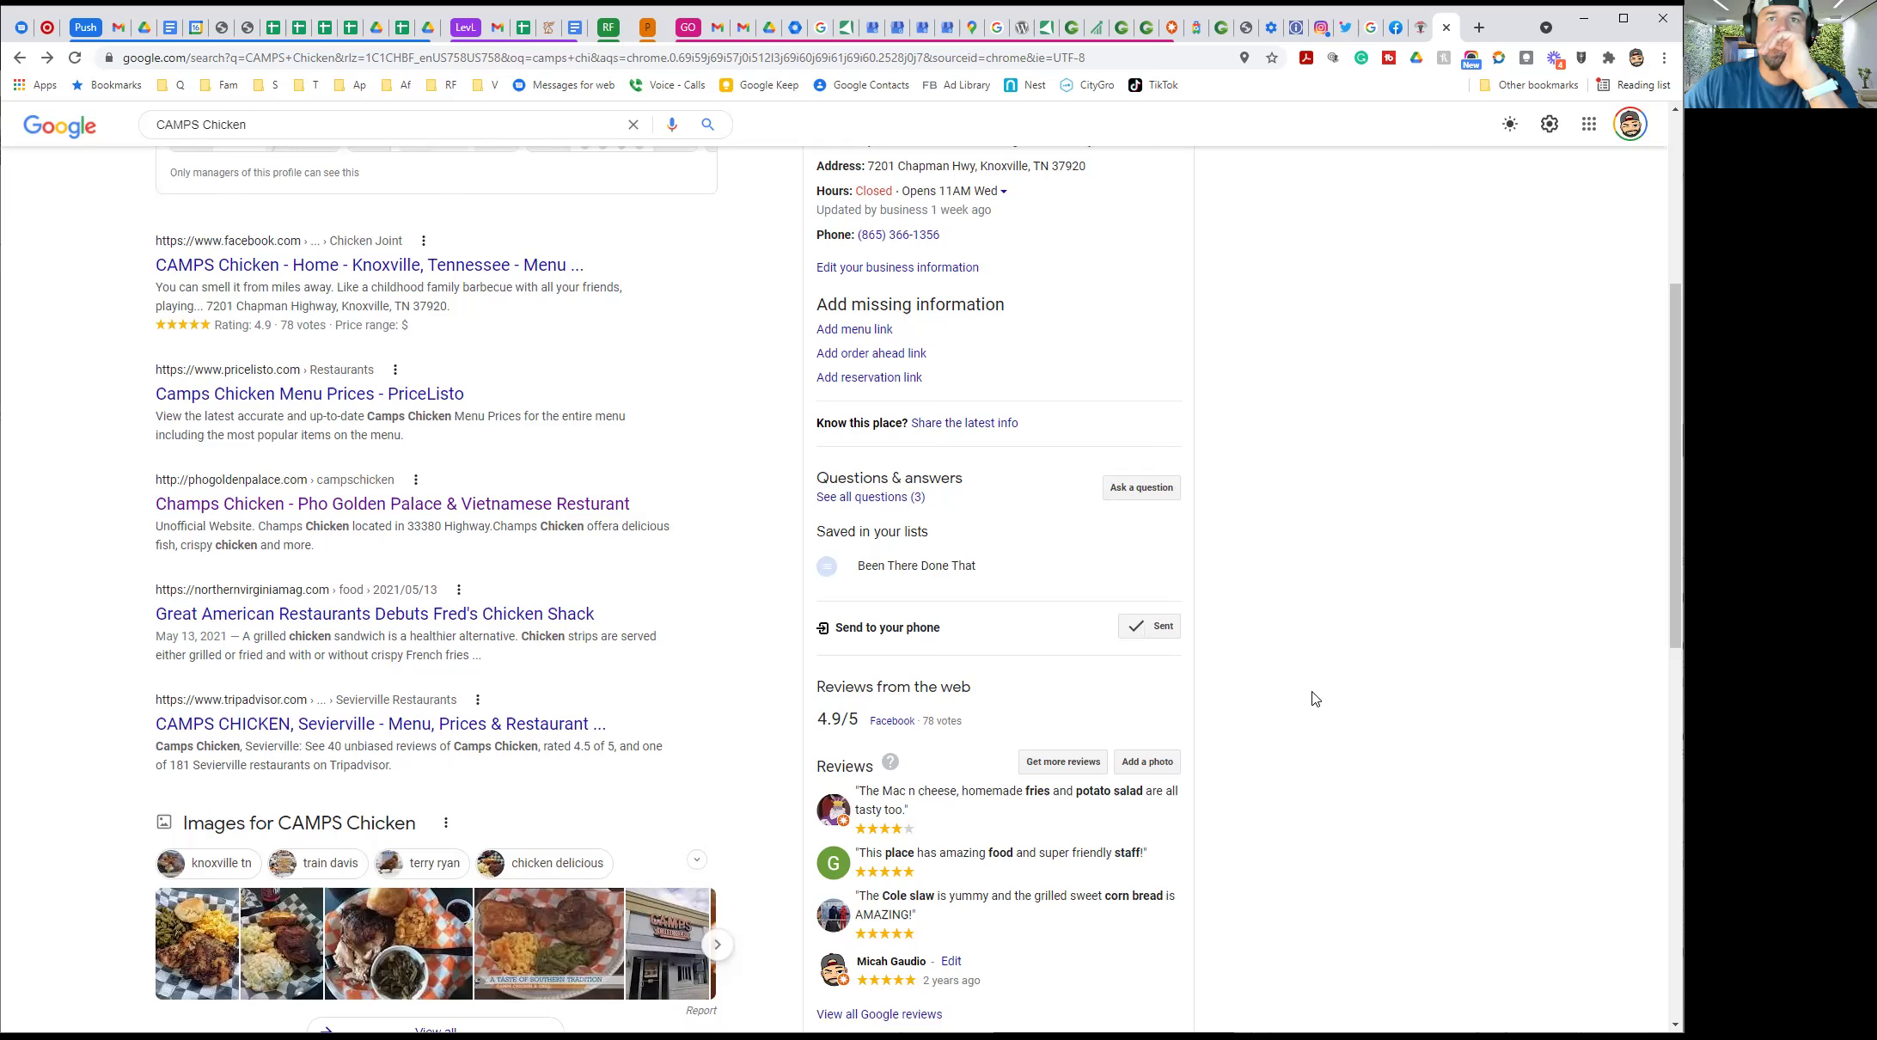
scroll(1314, 698, "down", 4)
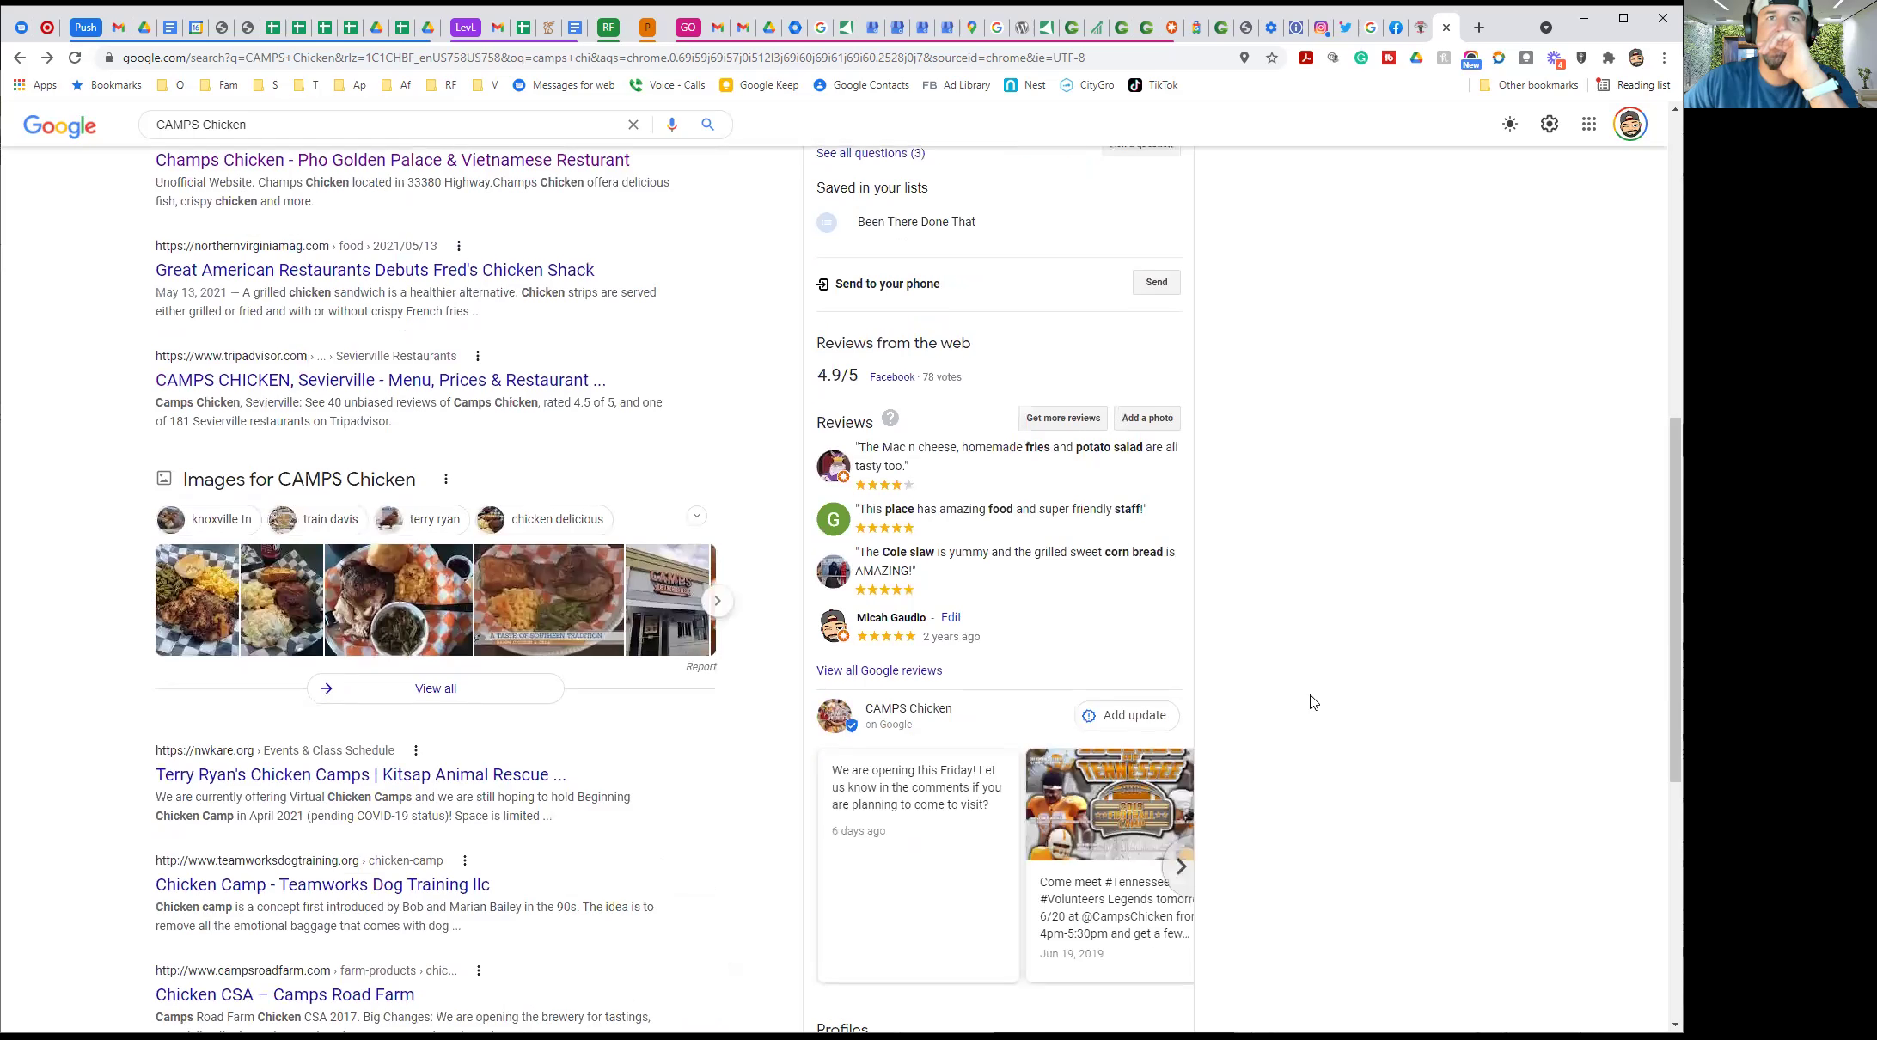
scroll(1311, 700, "down", 2)
scroll(1294, 658, "up", 3)
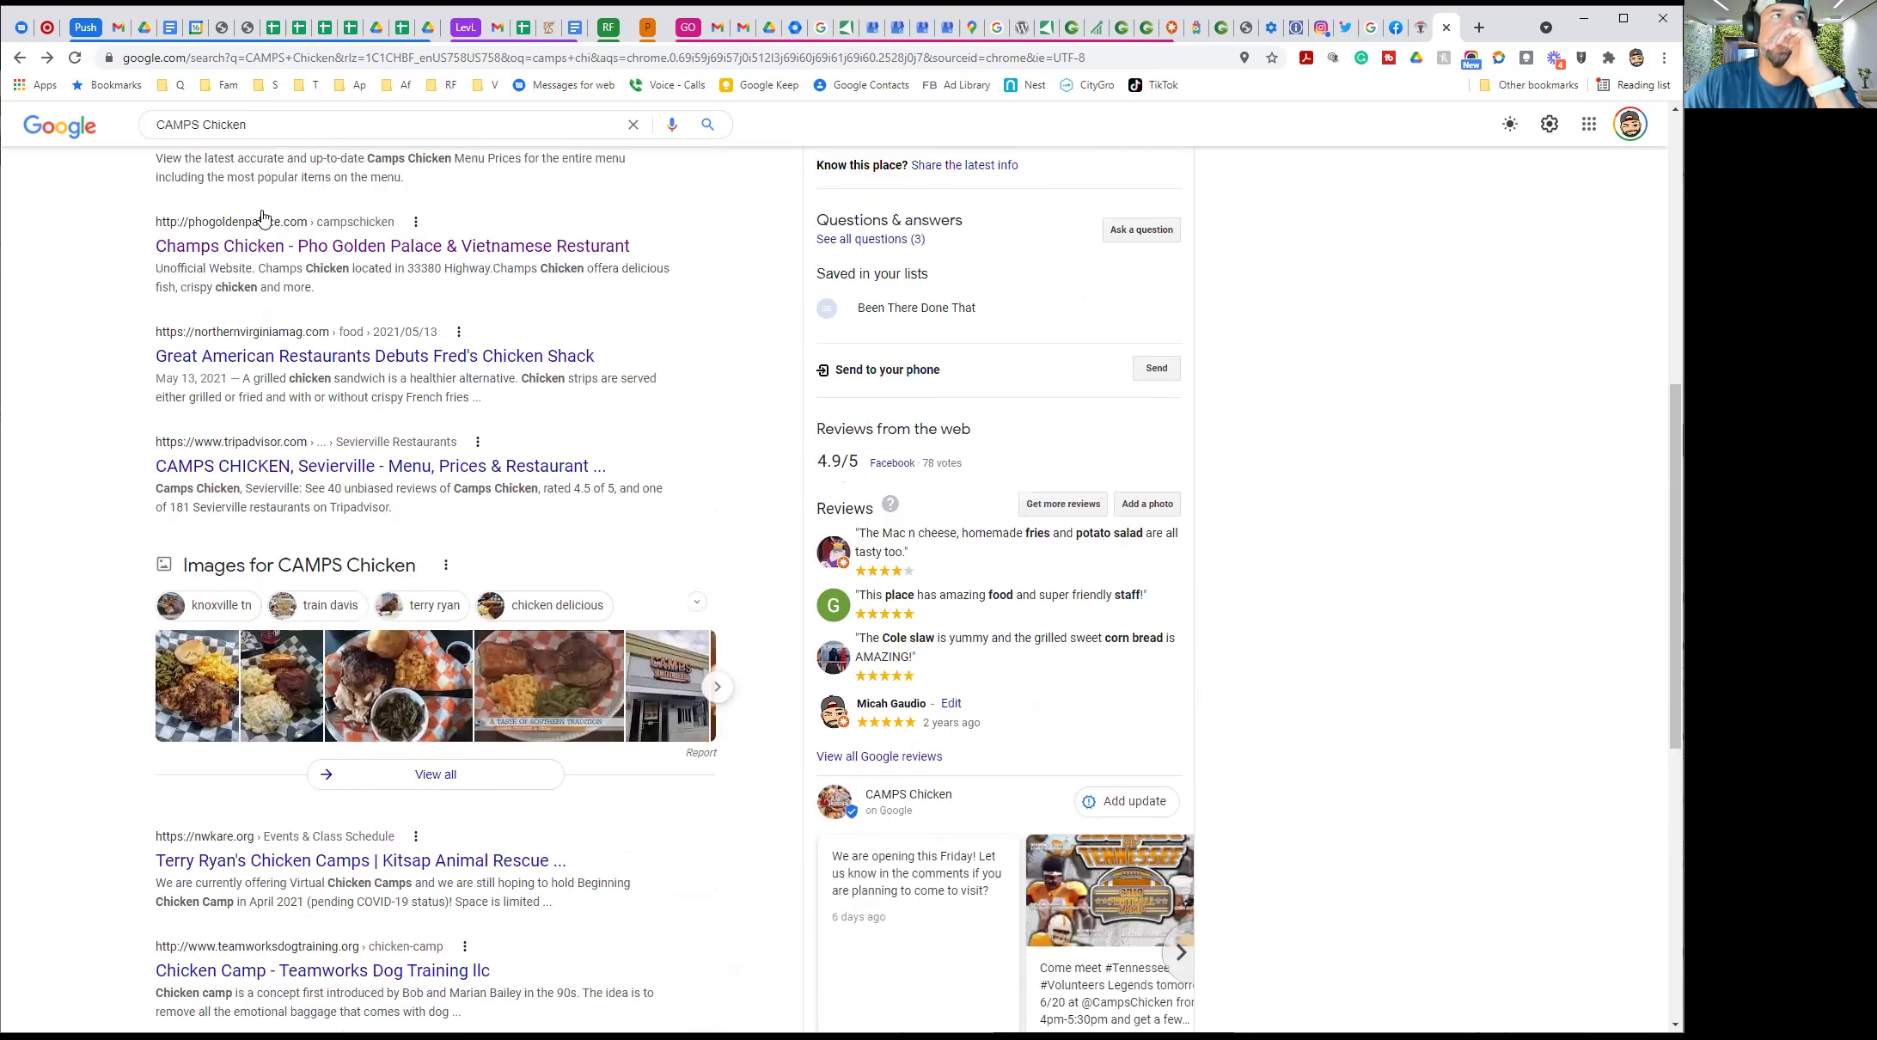
left_click(26, 37)
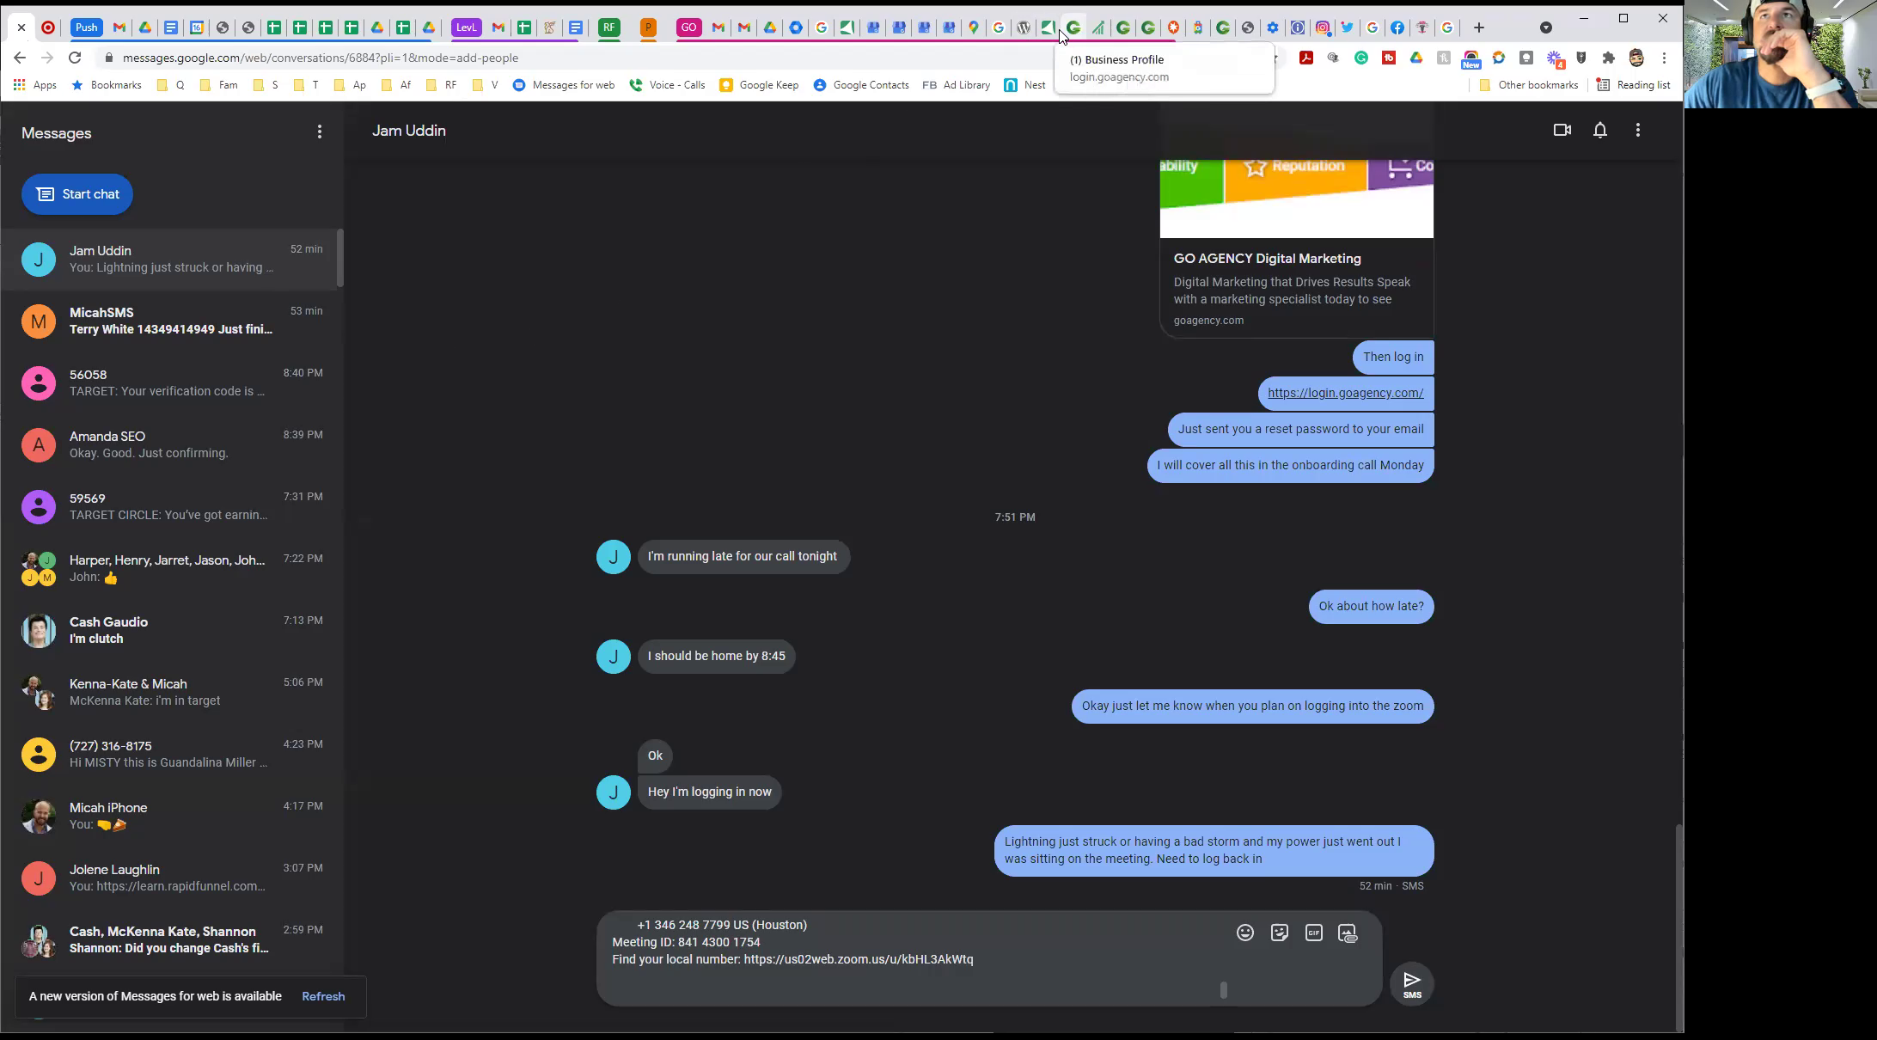
left_click(1446, 34)
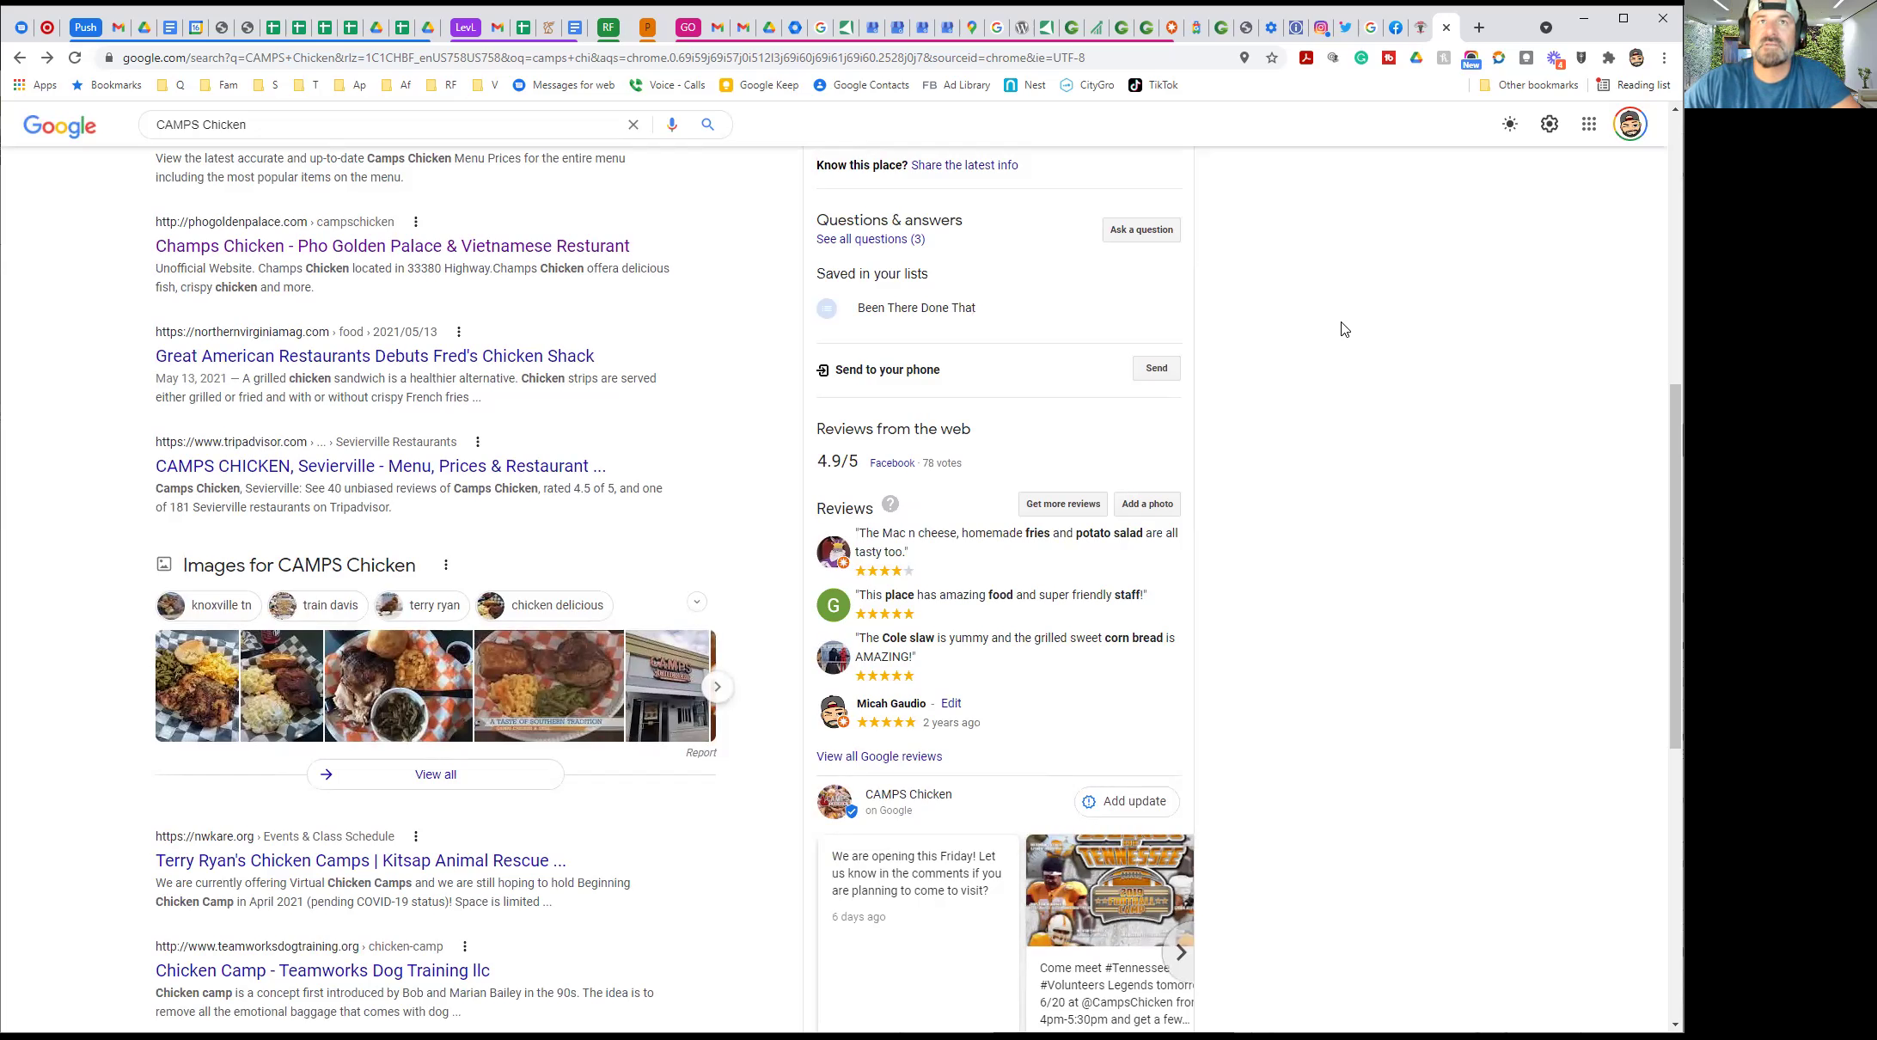
Send the CAMPS Chicken listing to the samsung SM-N976V again so it shows Sent
left_click(1143, 370)
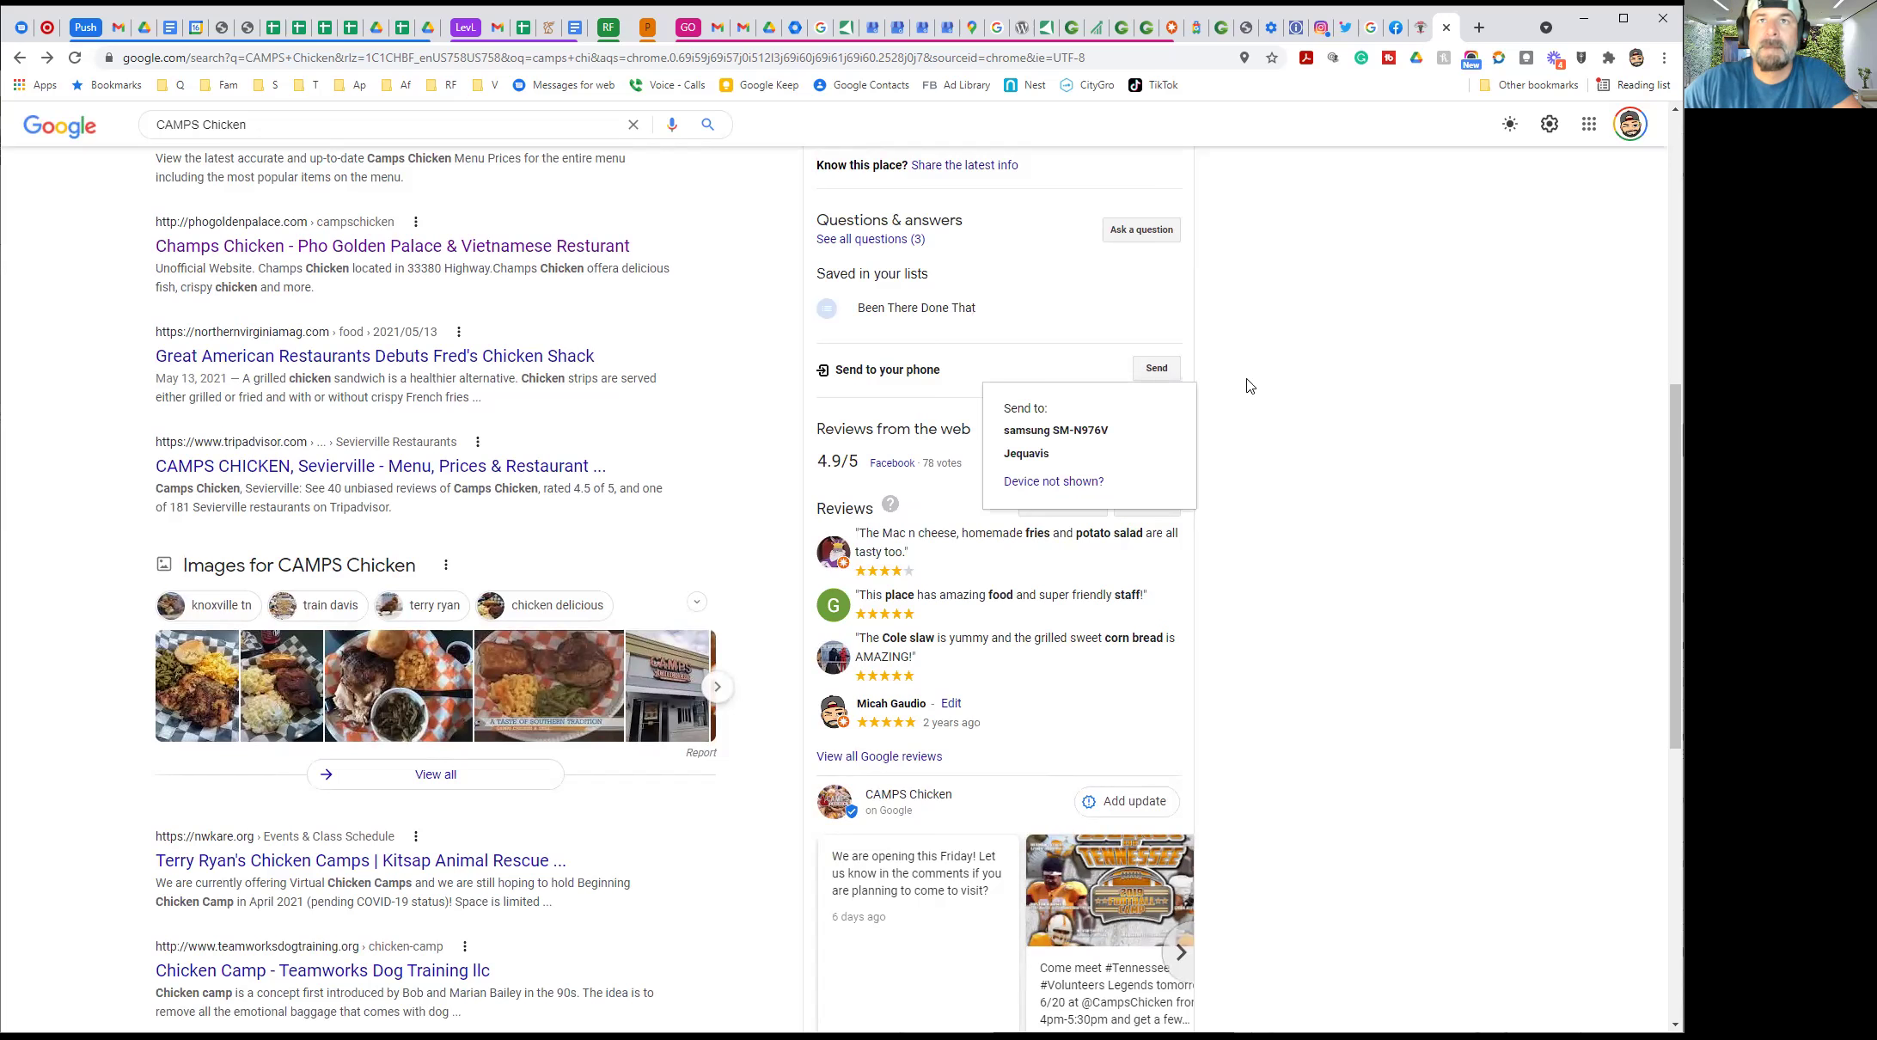
left_click(1053, 432)
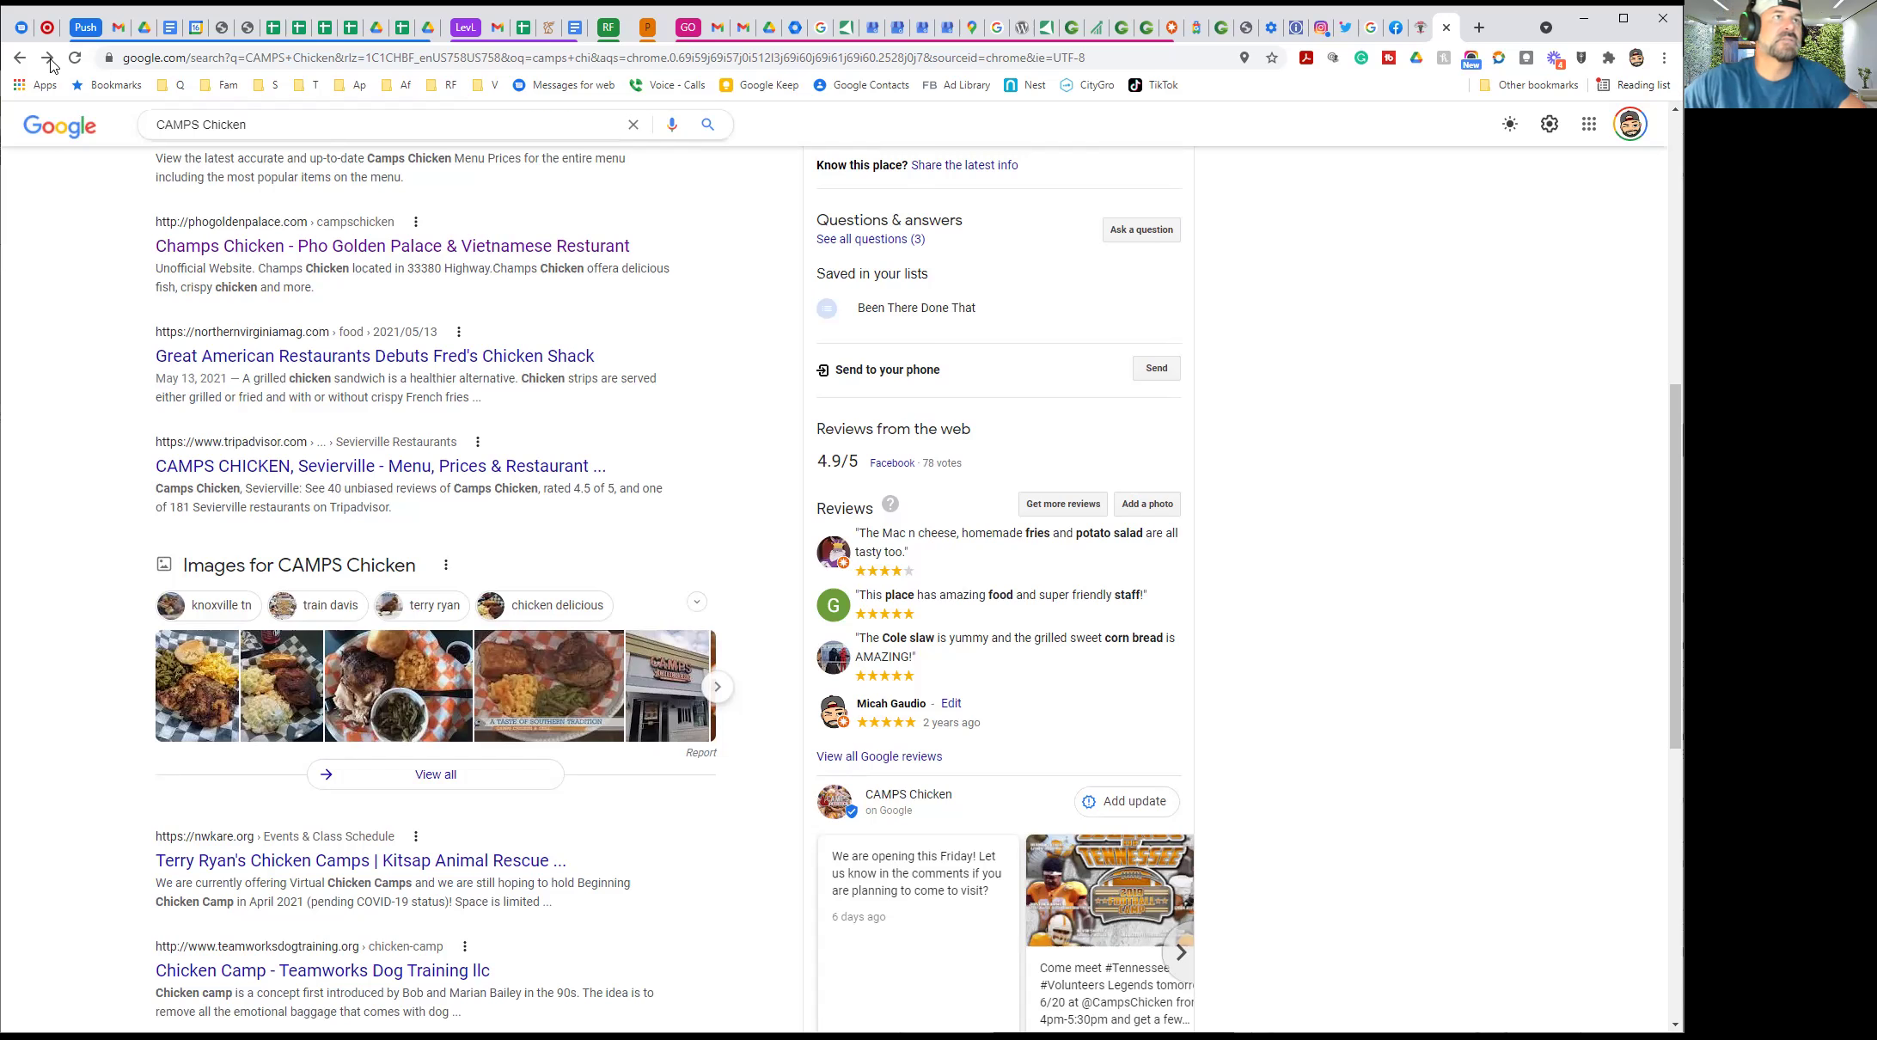
Copy the Zoom meeting URL from the draft message in the Messages conversation
left_click(20, 27)
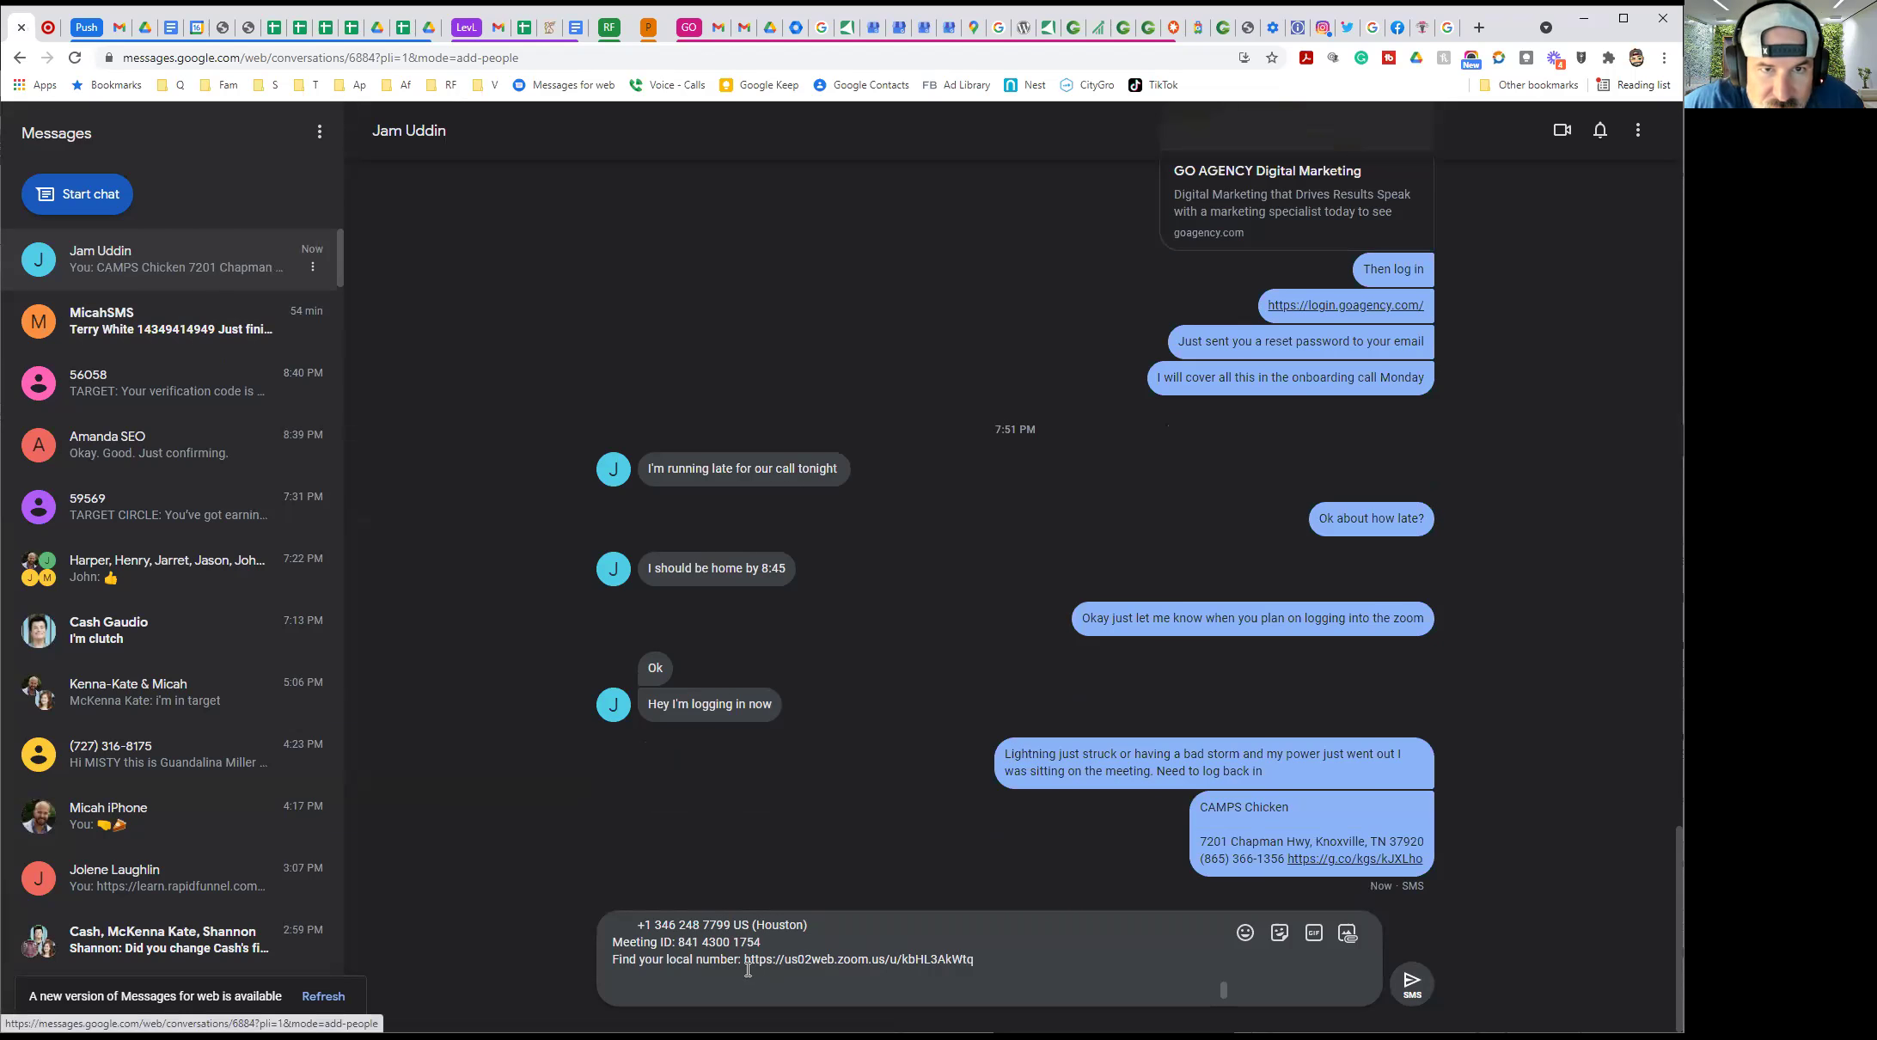
left_click_drag(745, 961, 974, 962)
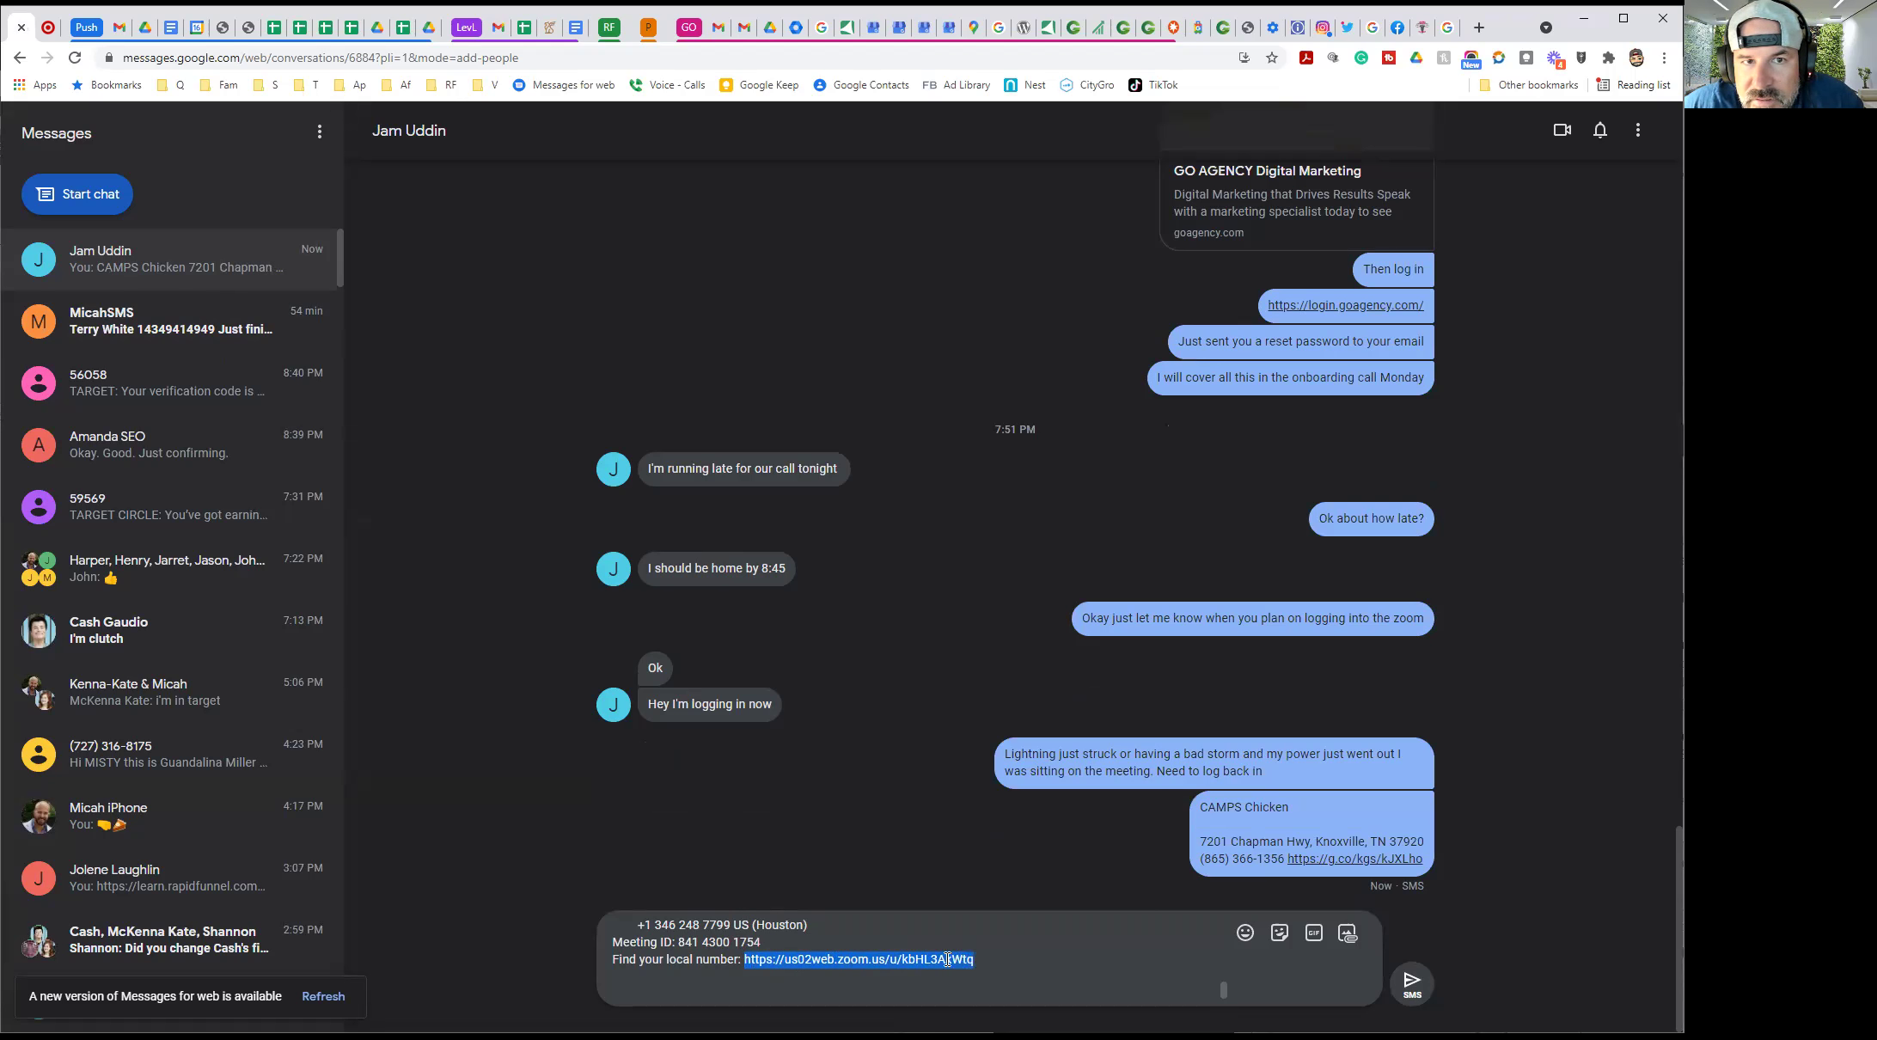
right_click(946, 958)
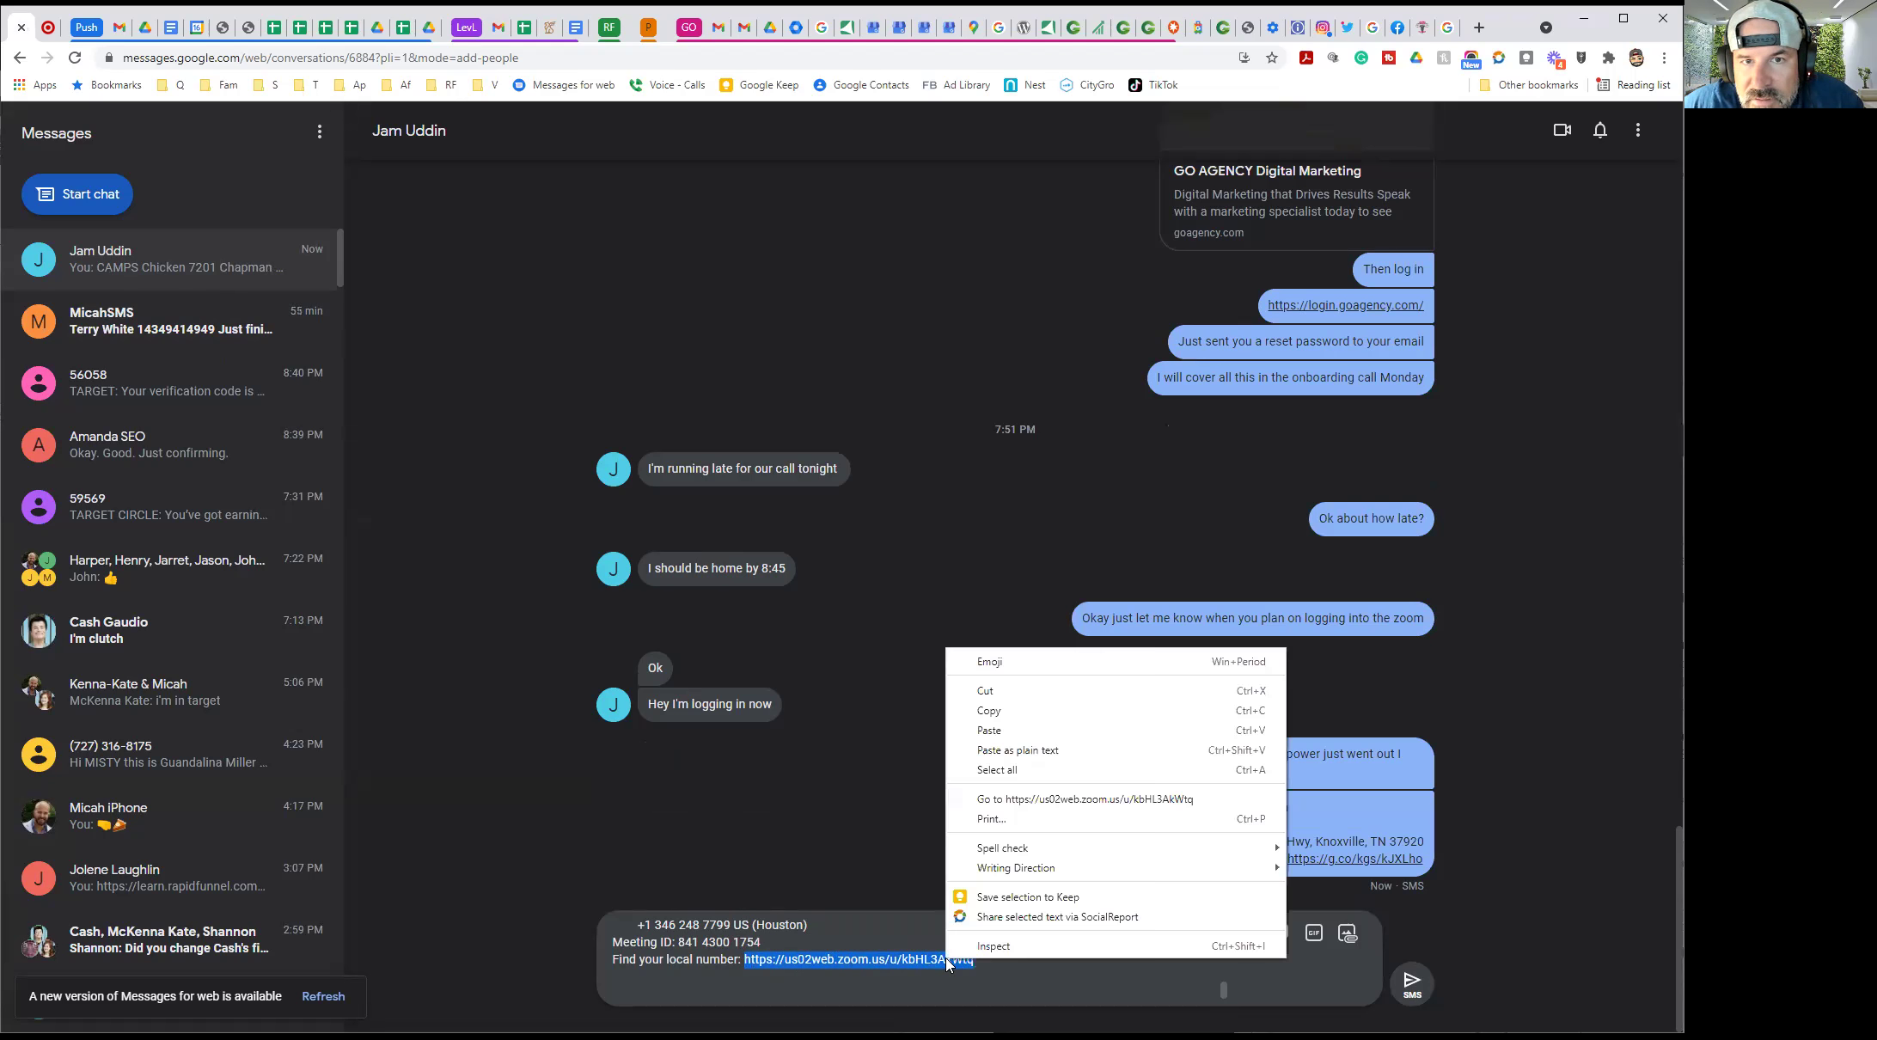
left_click(989, 710)
Paste the copied link as the Location auto-reply's Get Directions website URL and save it
left_click(1398, 28)
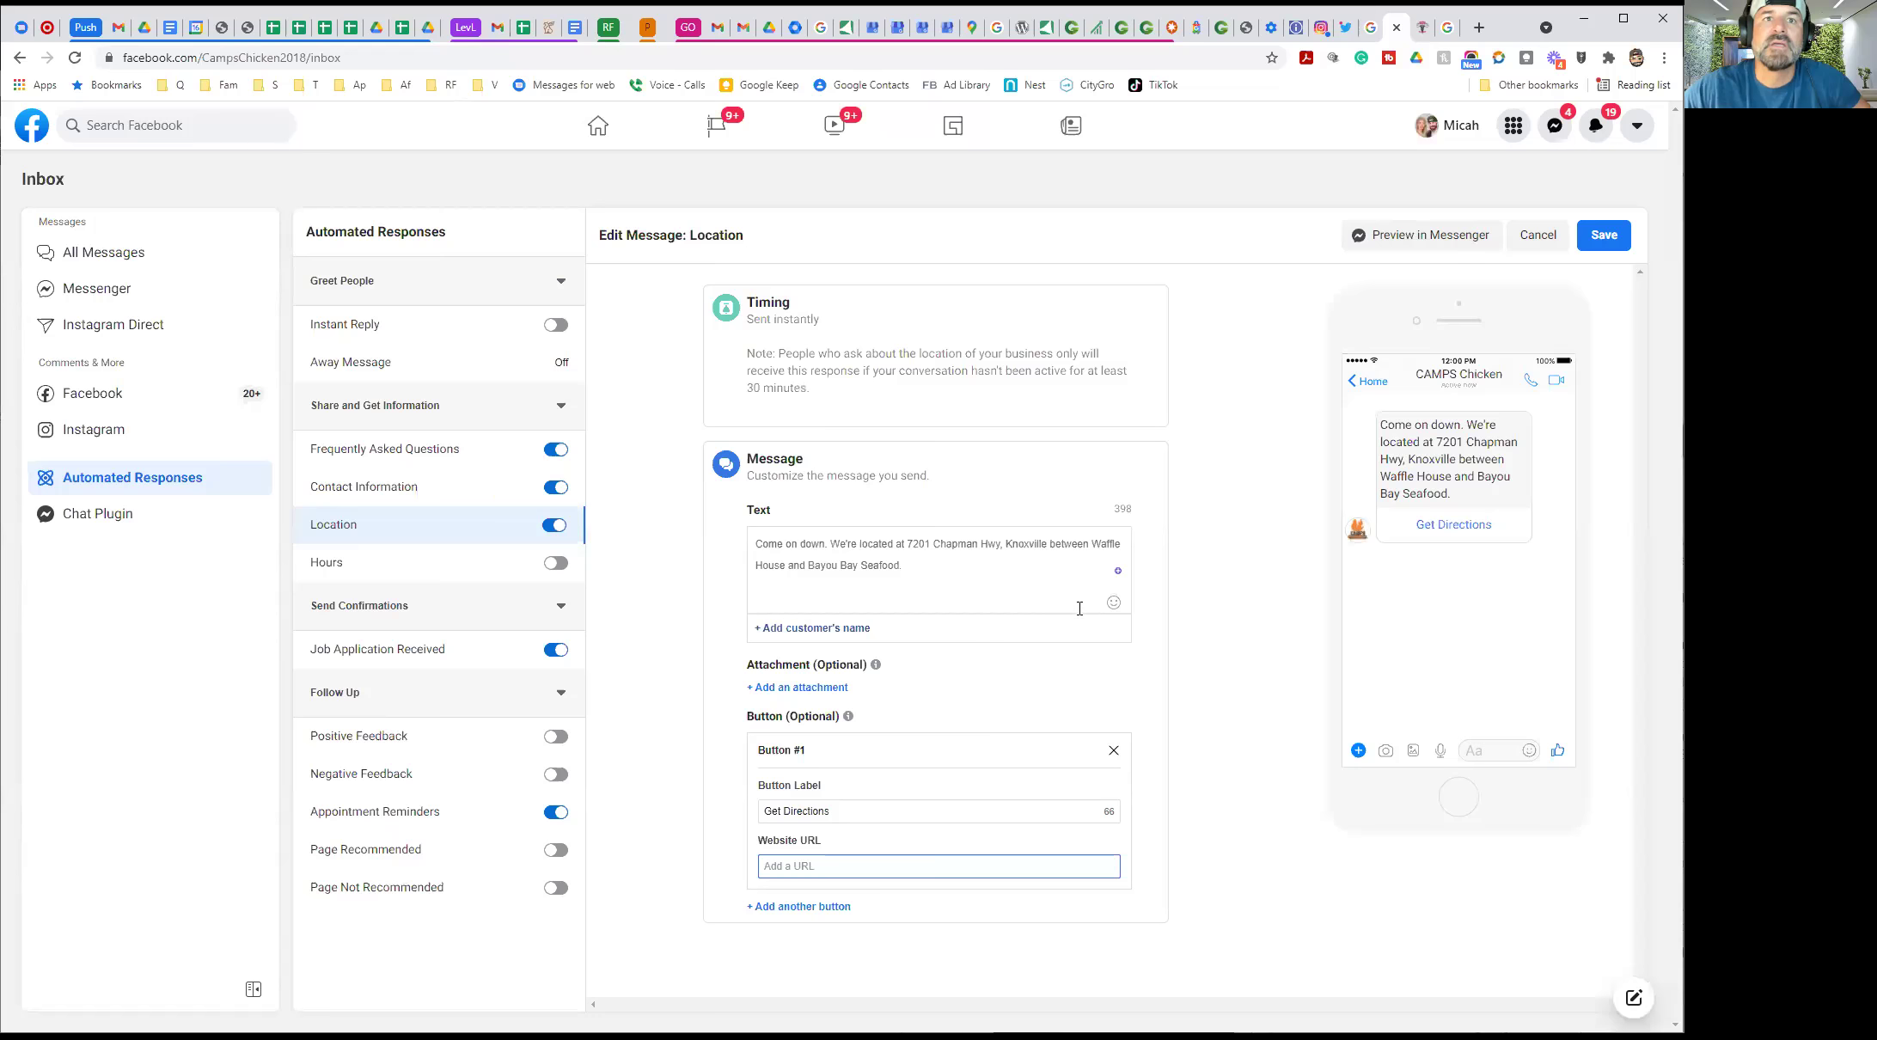
key("ctrl+v")
left_click(712, 874)
left_click(1599, 243)
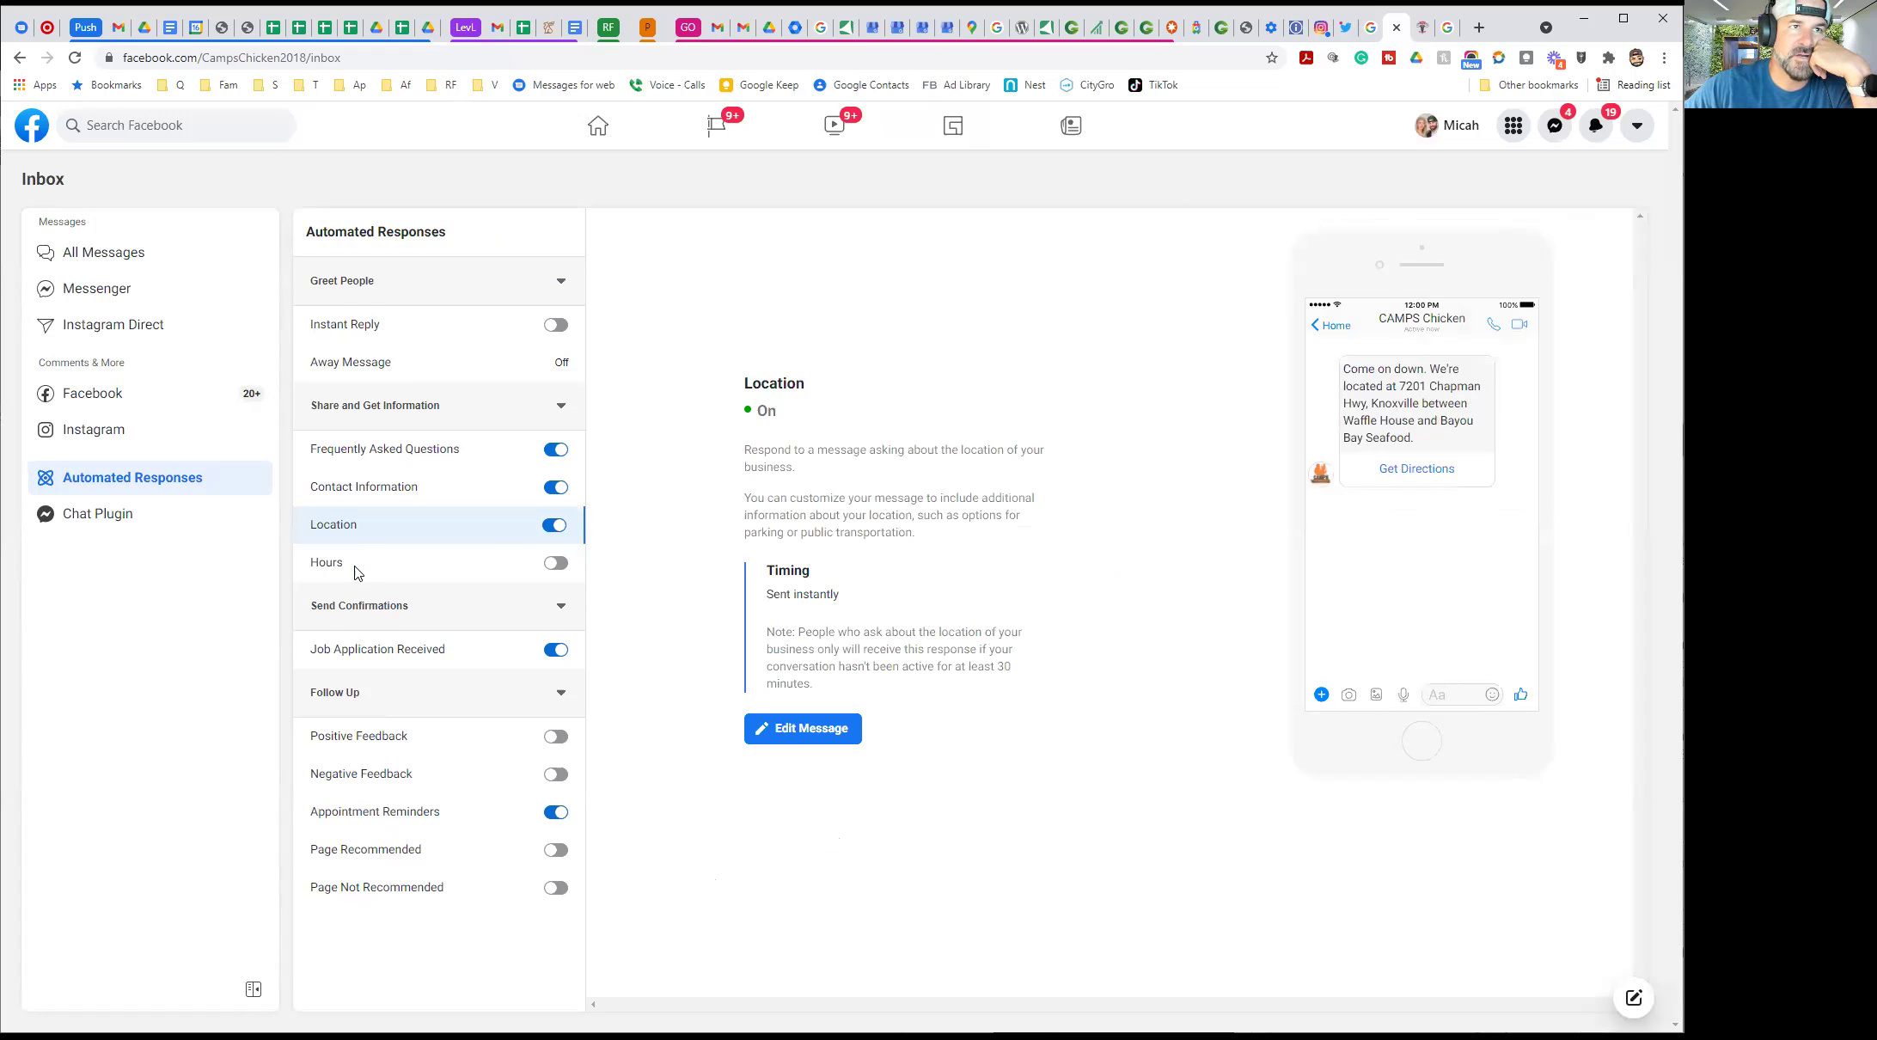
Turn on the Hours auto-reply and add '11am to 9am' after Sunday in its message, then save
left_click(555, 563)
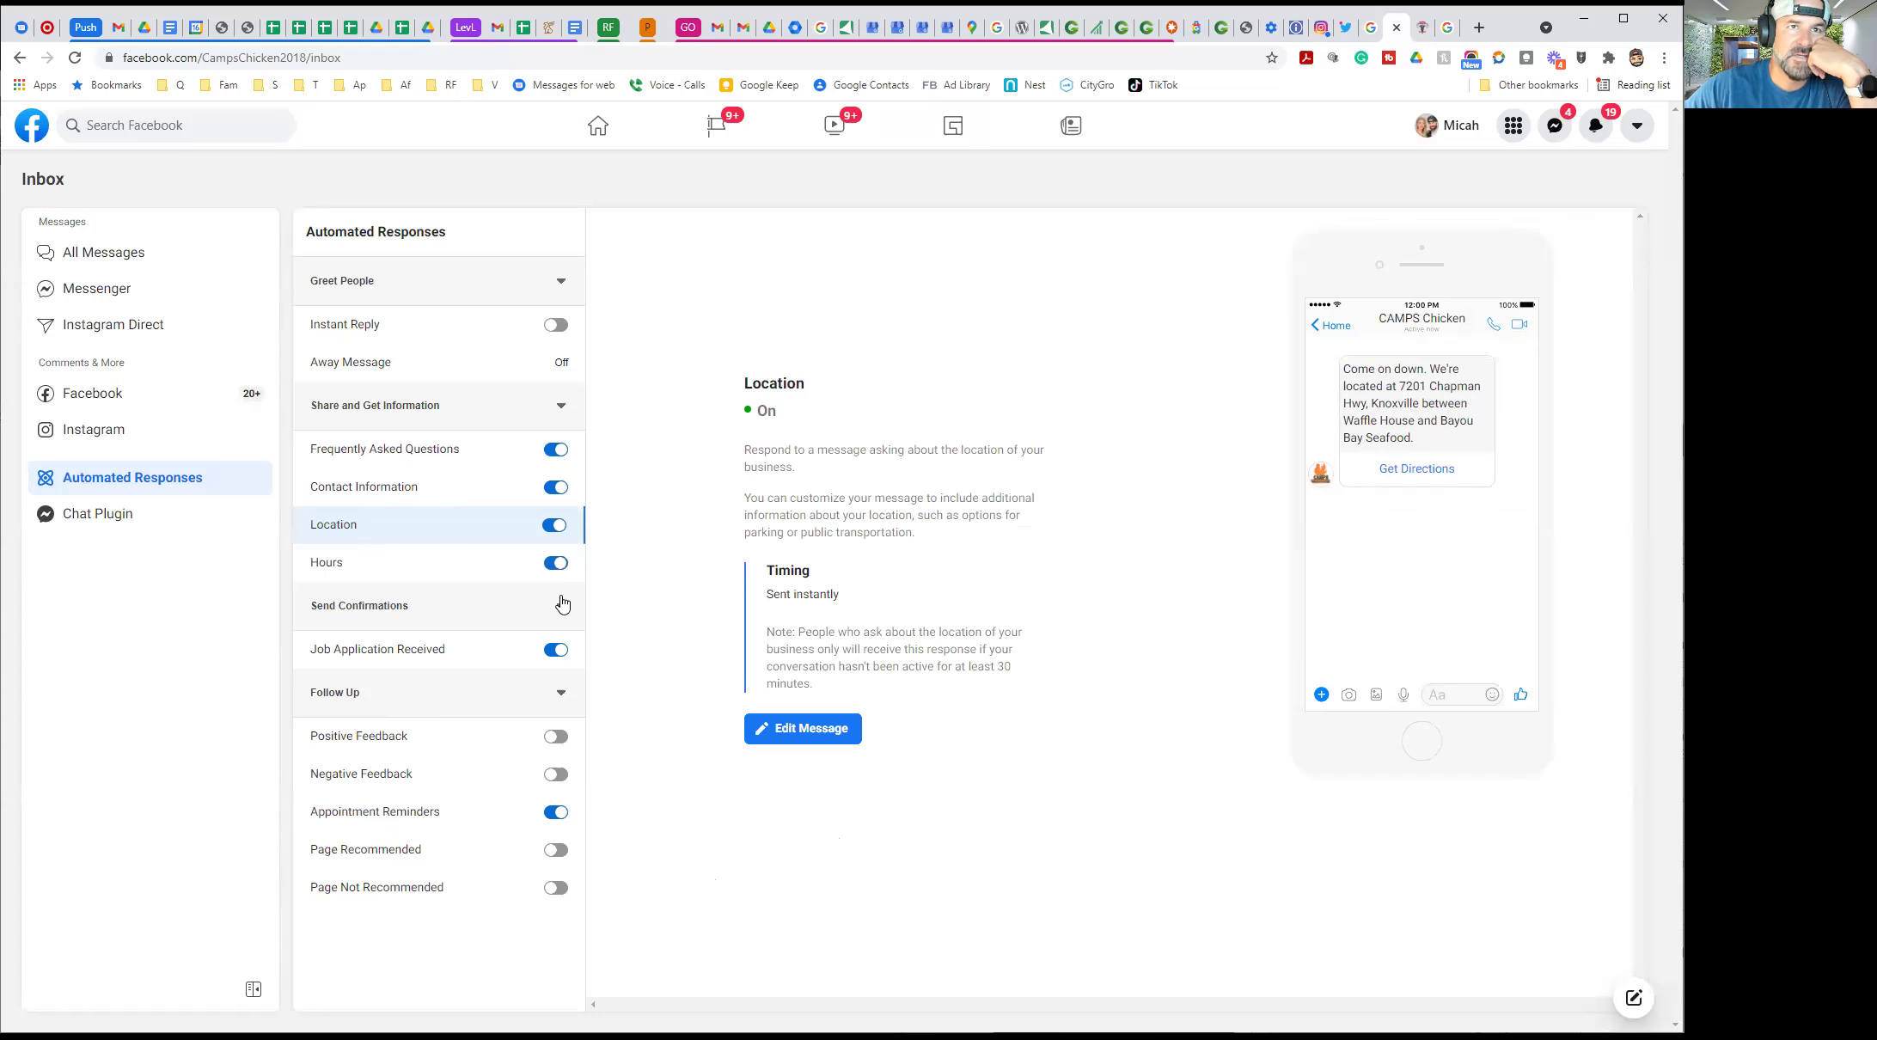
left_click(352, 563)
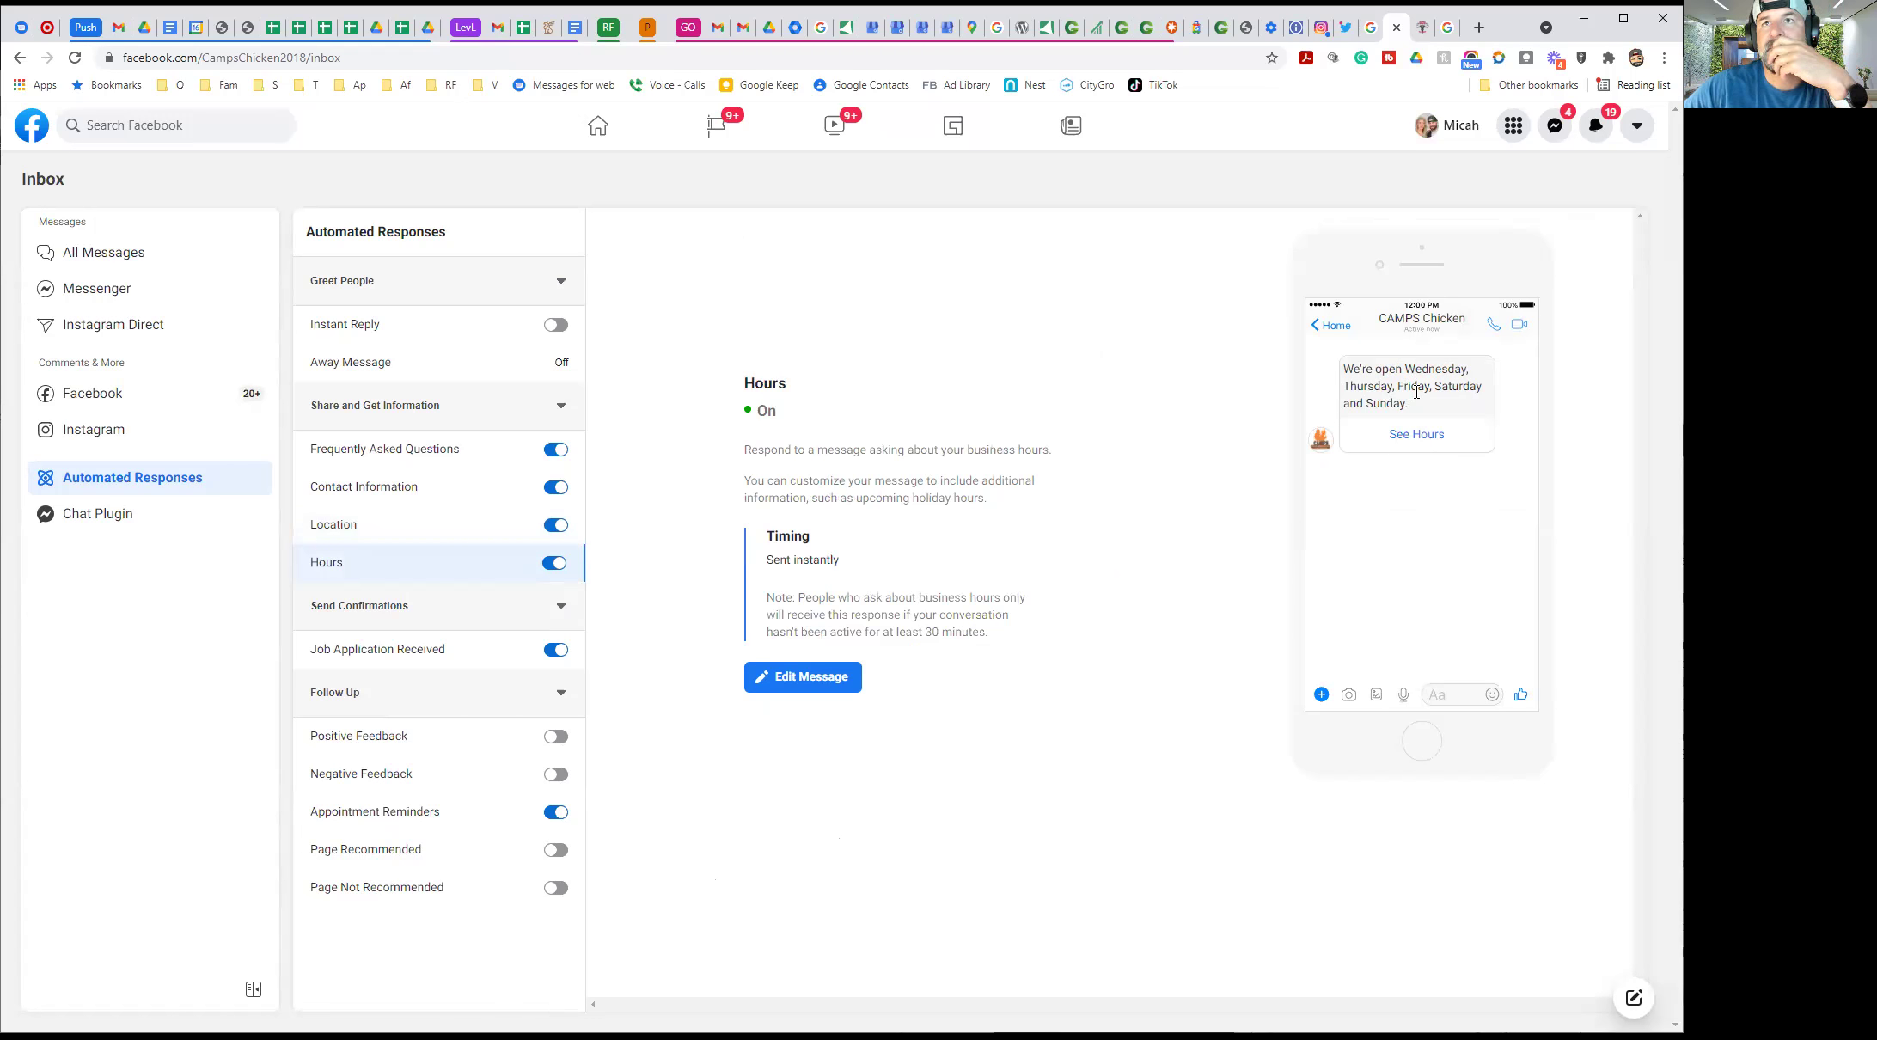
left_click(800, 676)
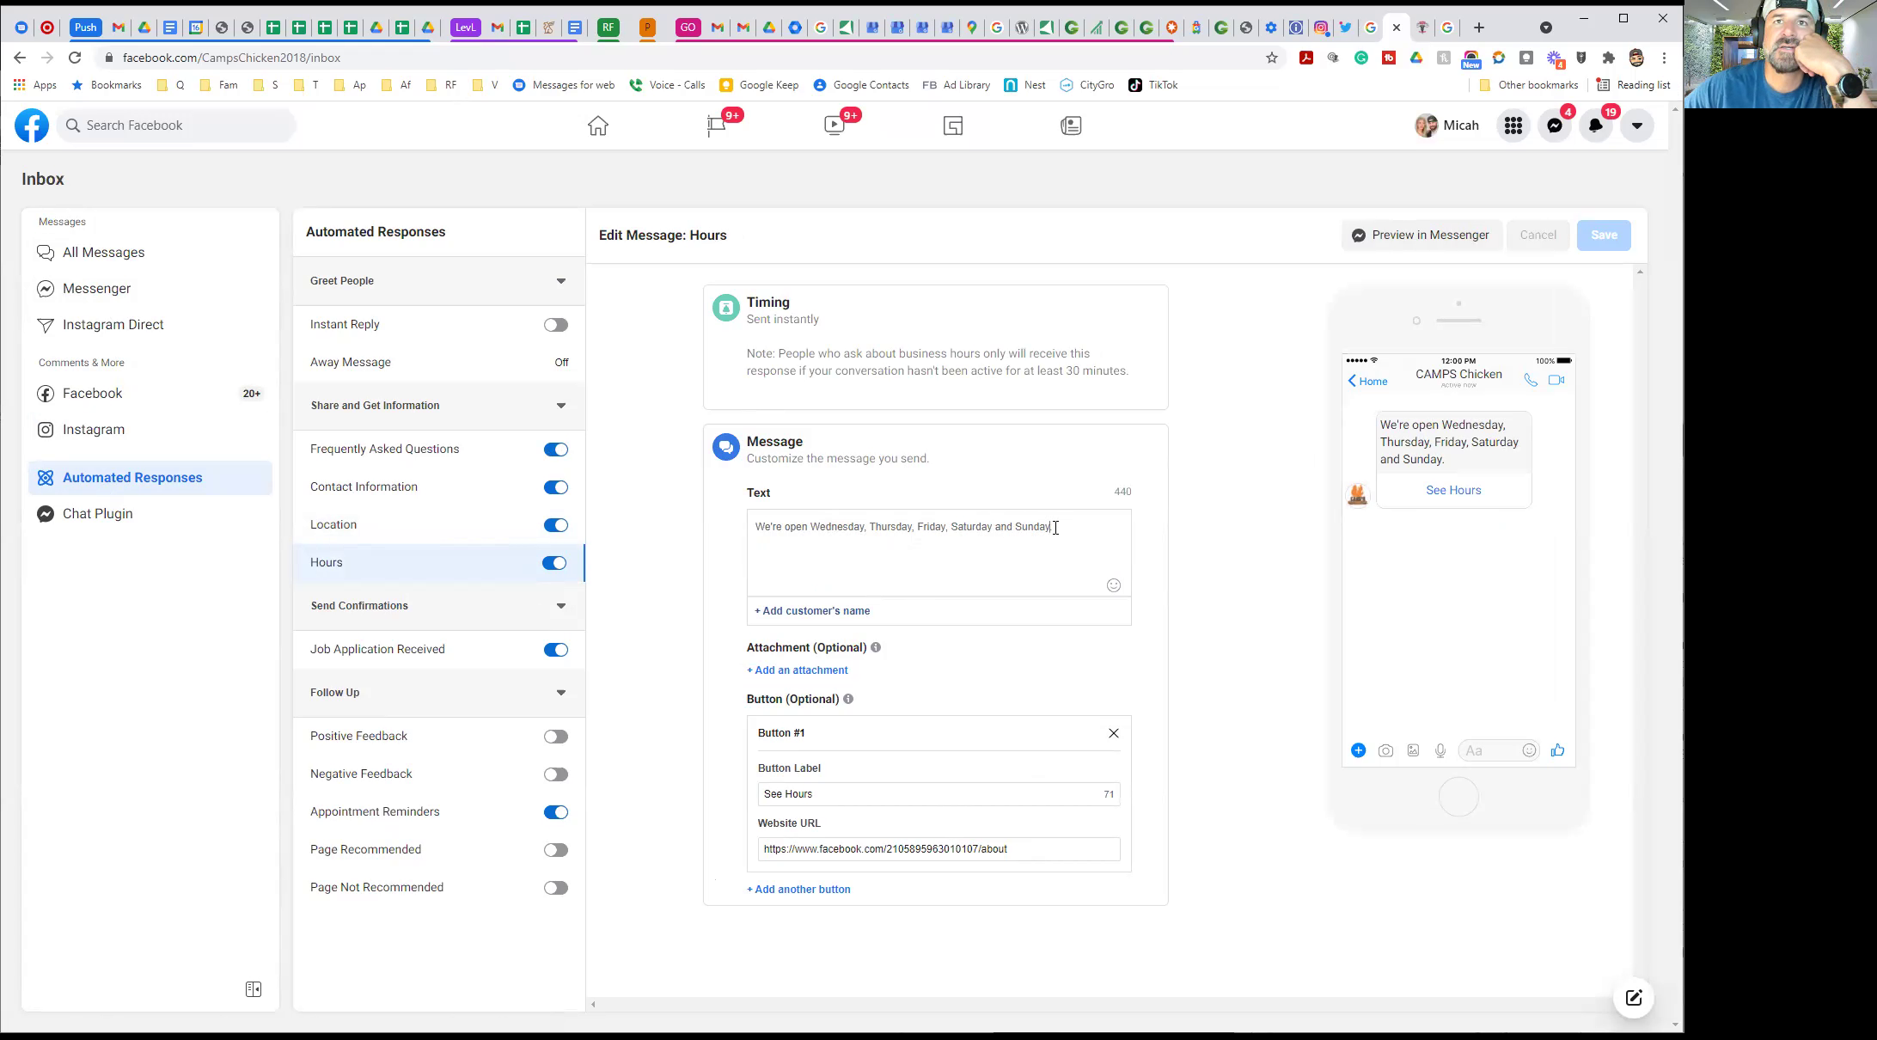
type("9")
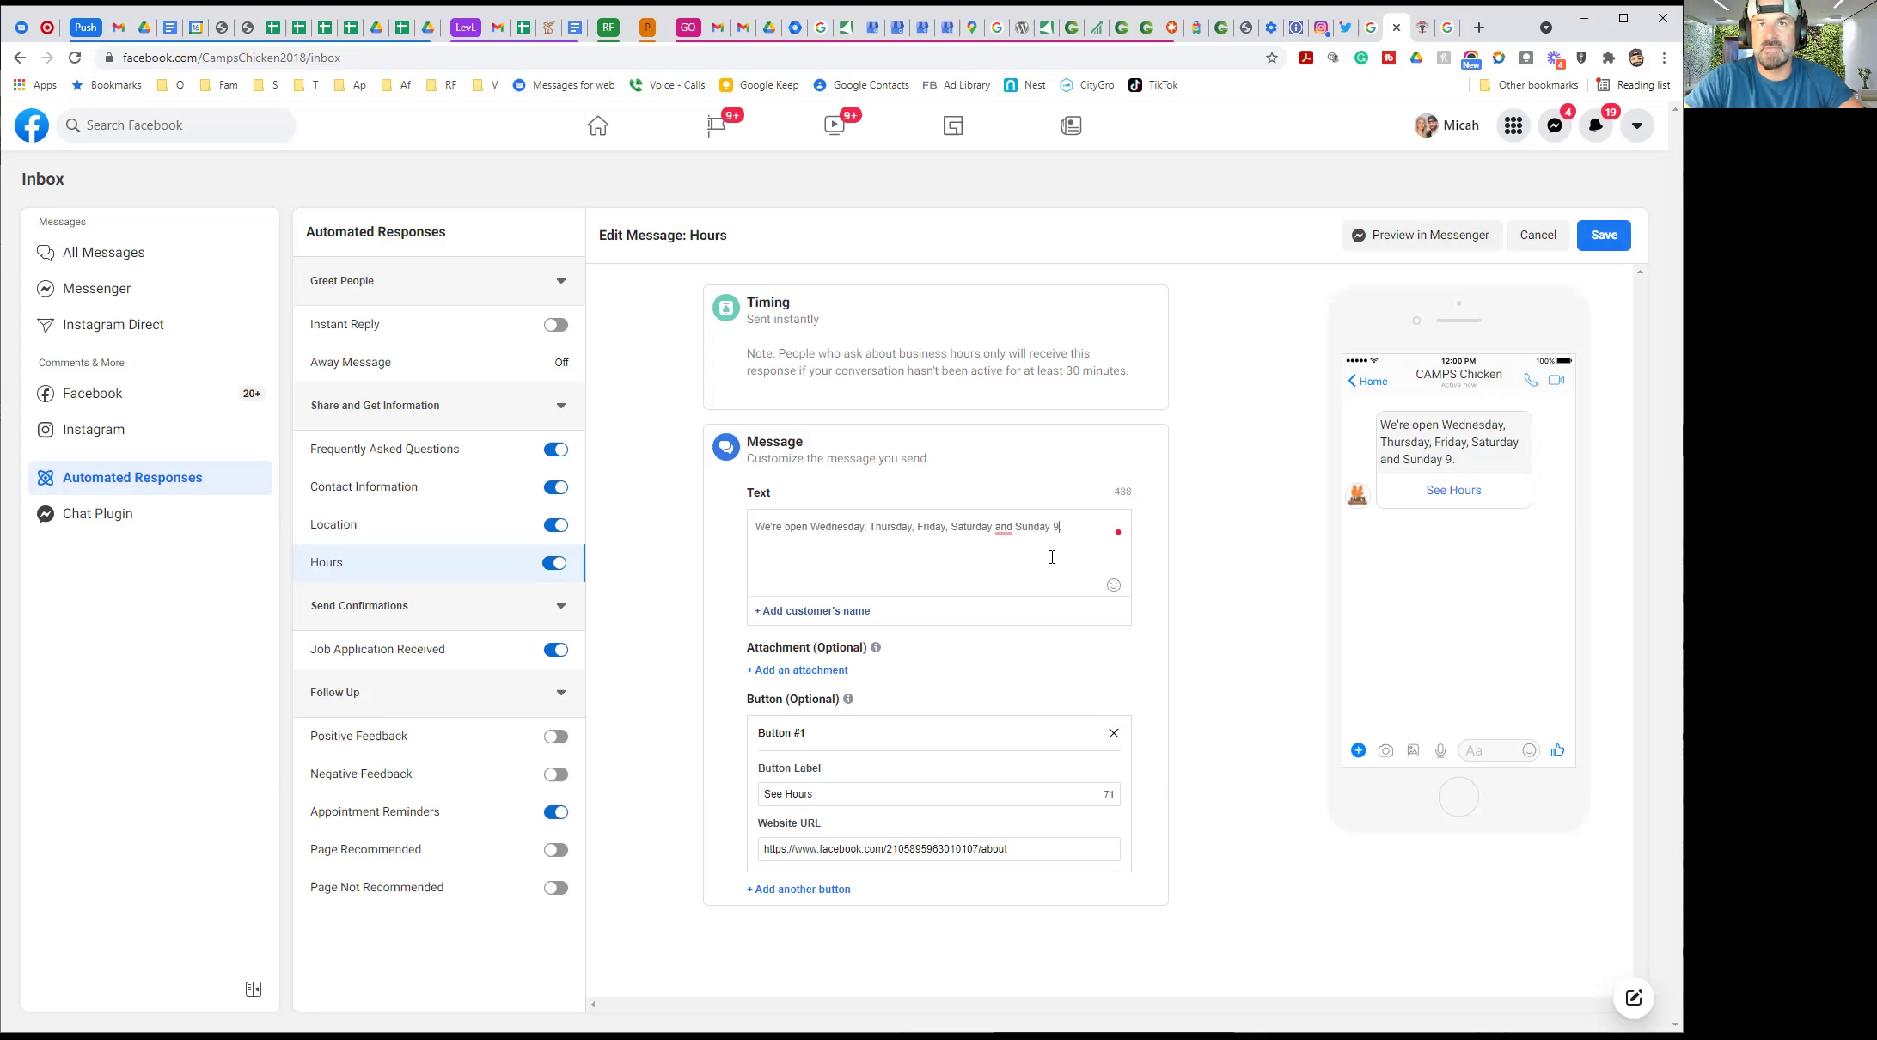
type("11am ")
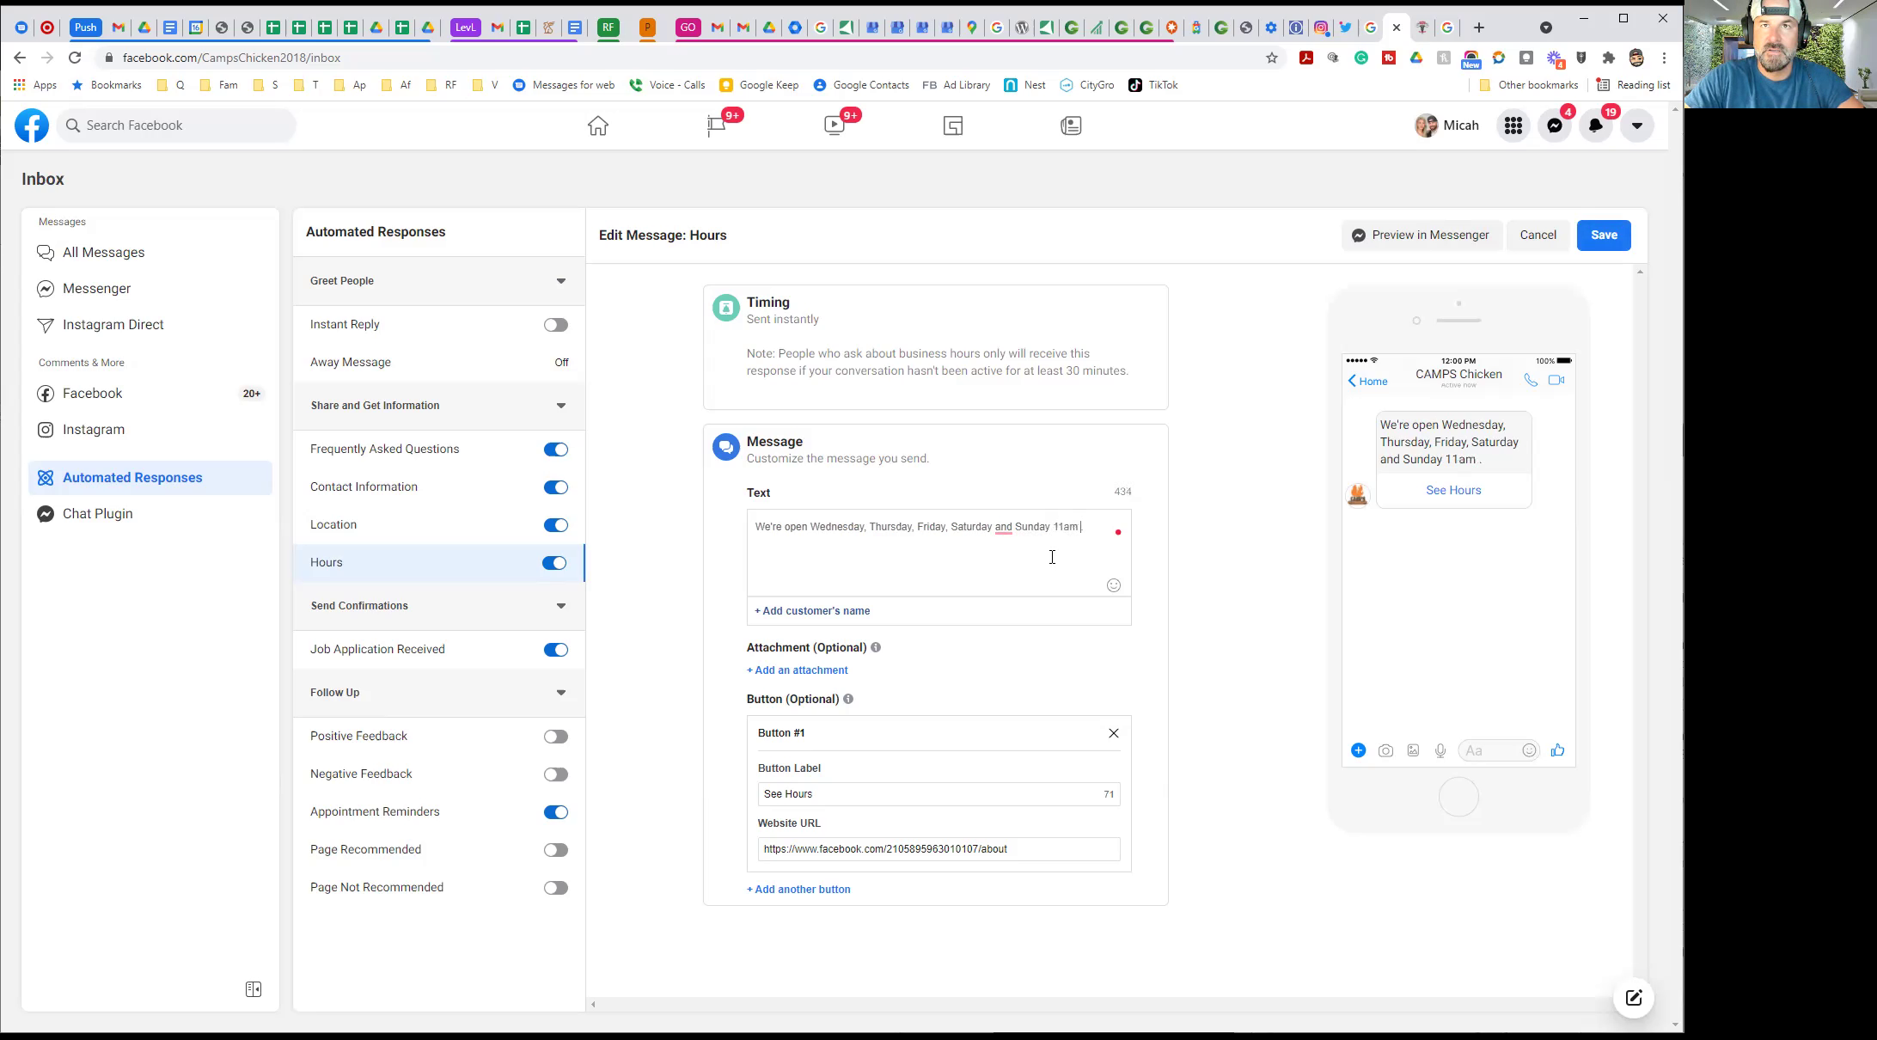
type("to 9am")
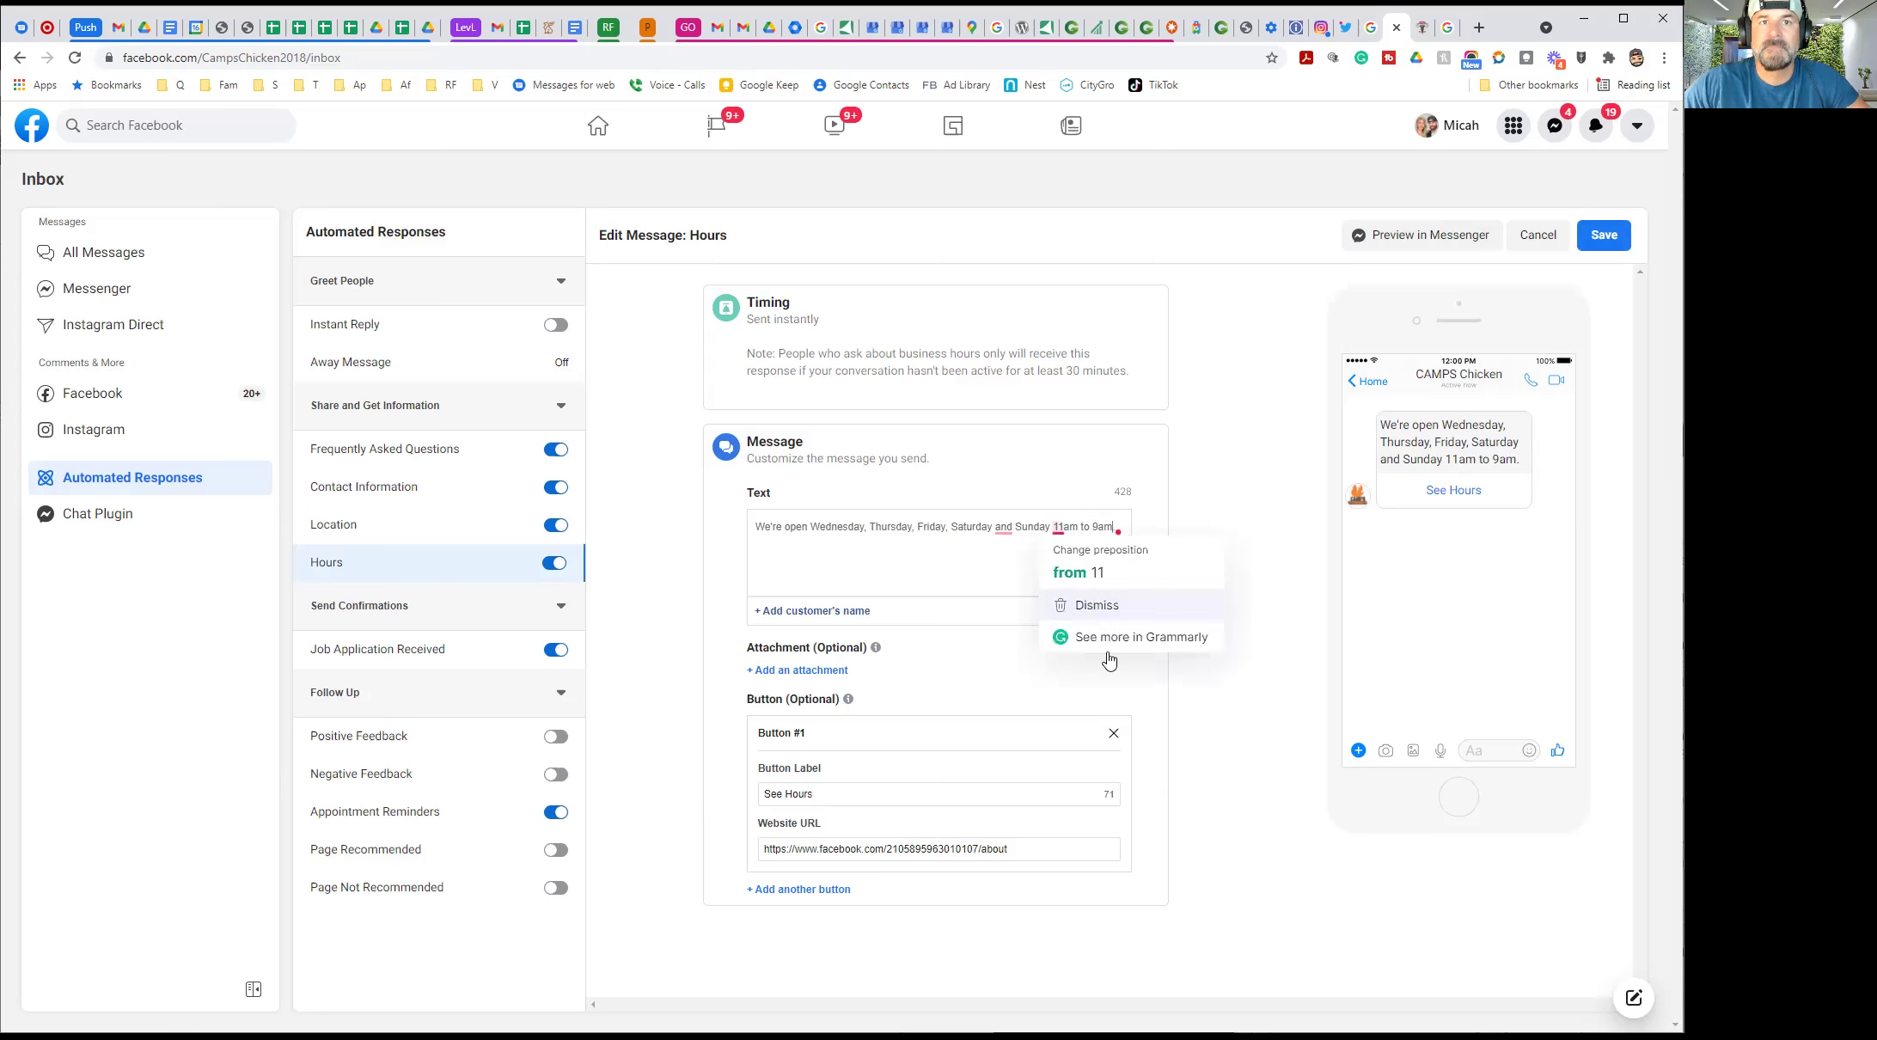
left_click(1604, 237)
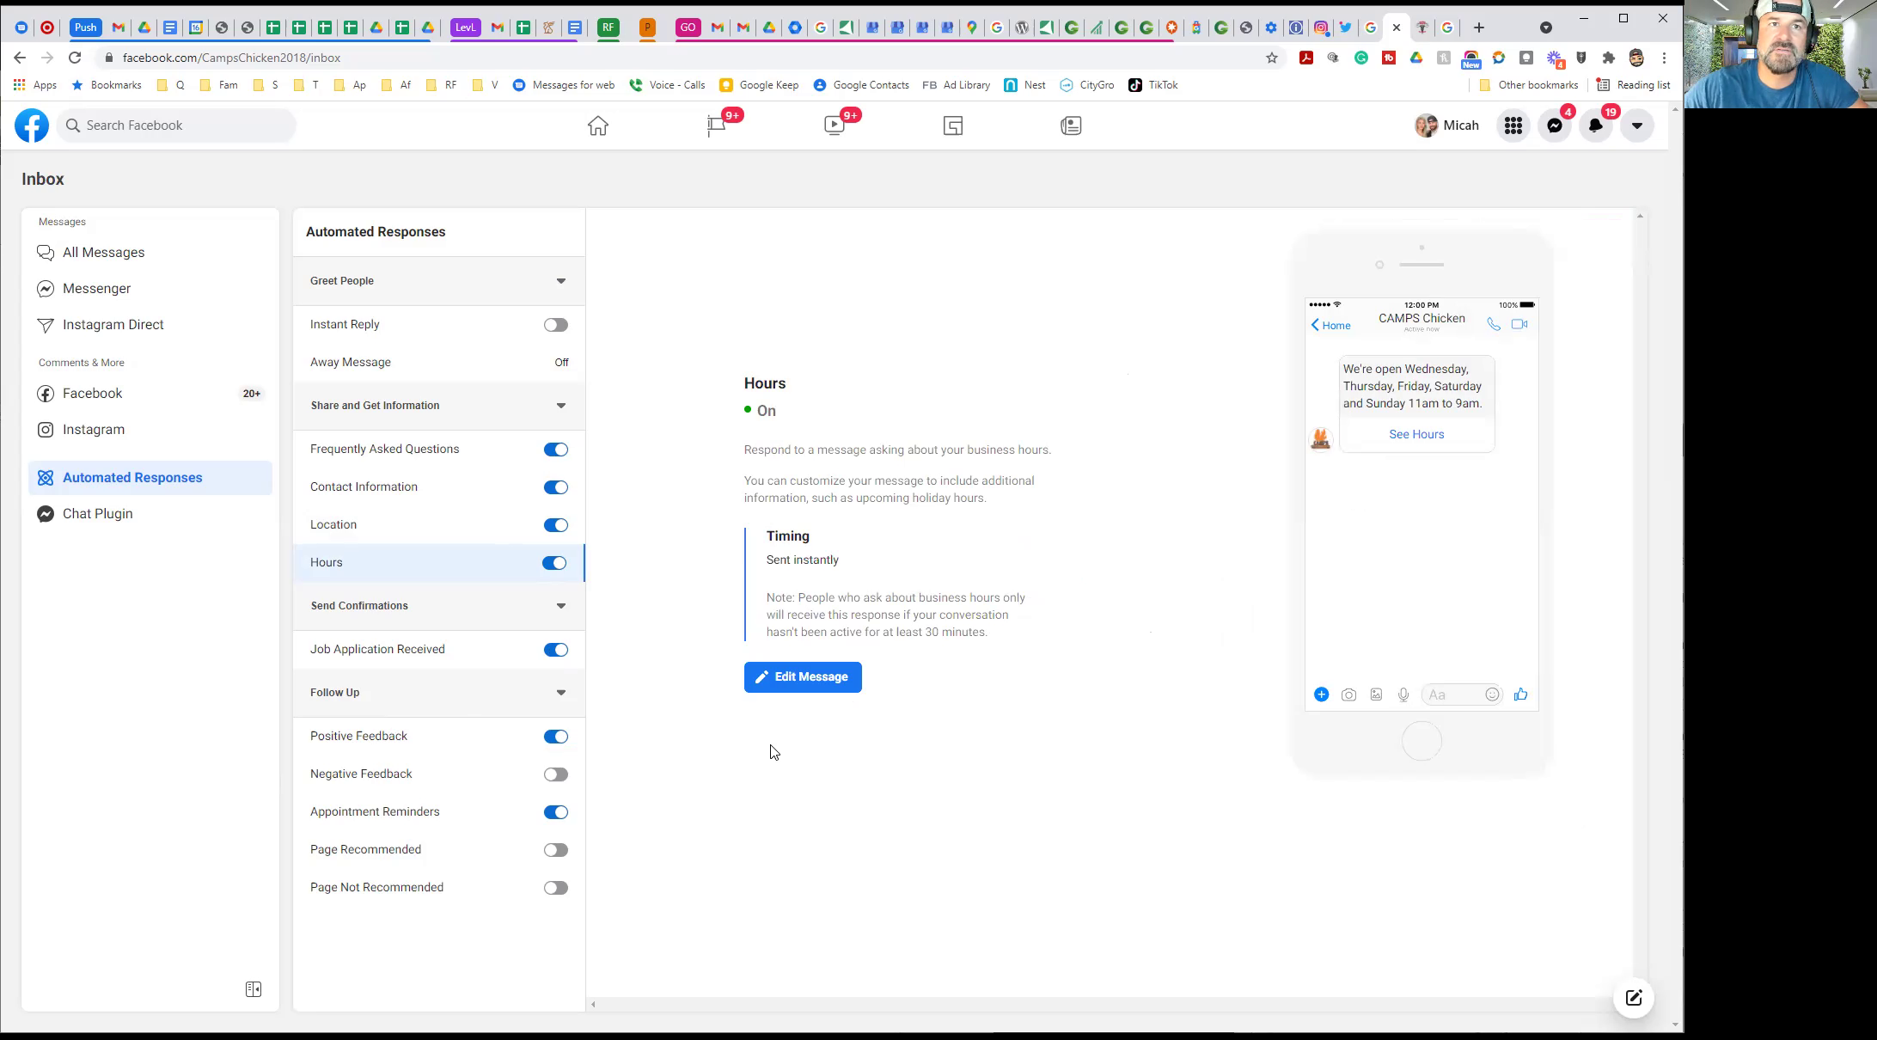
Leave Positive Feedback off, switch off Appointment Reminders, and go to the Instagram comments inbox
left_click(559, 737)
left_click(560, 738)
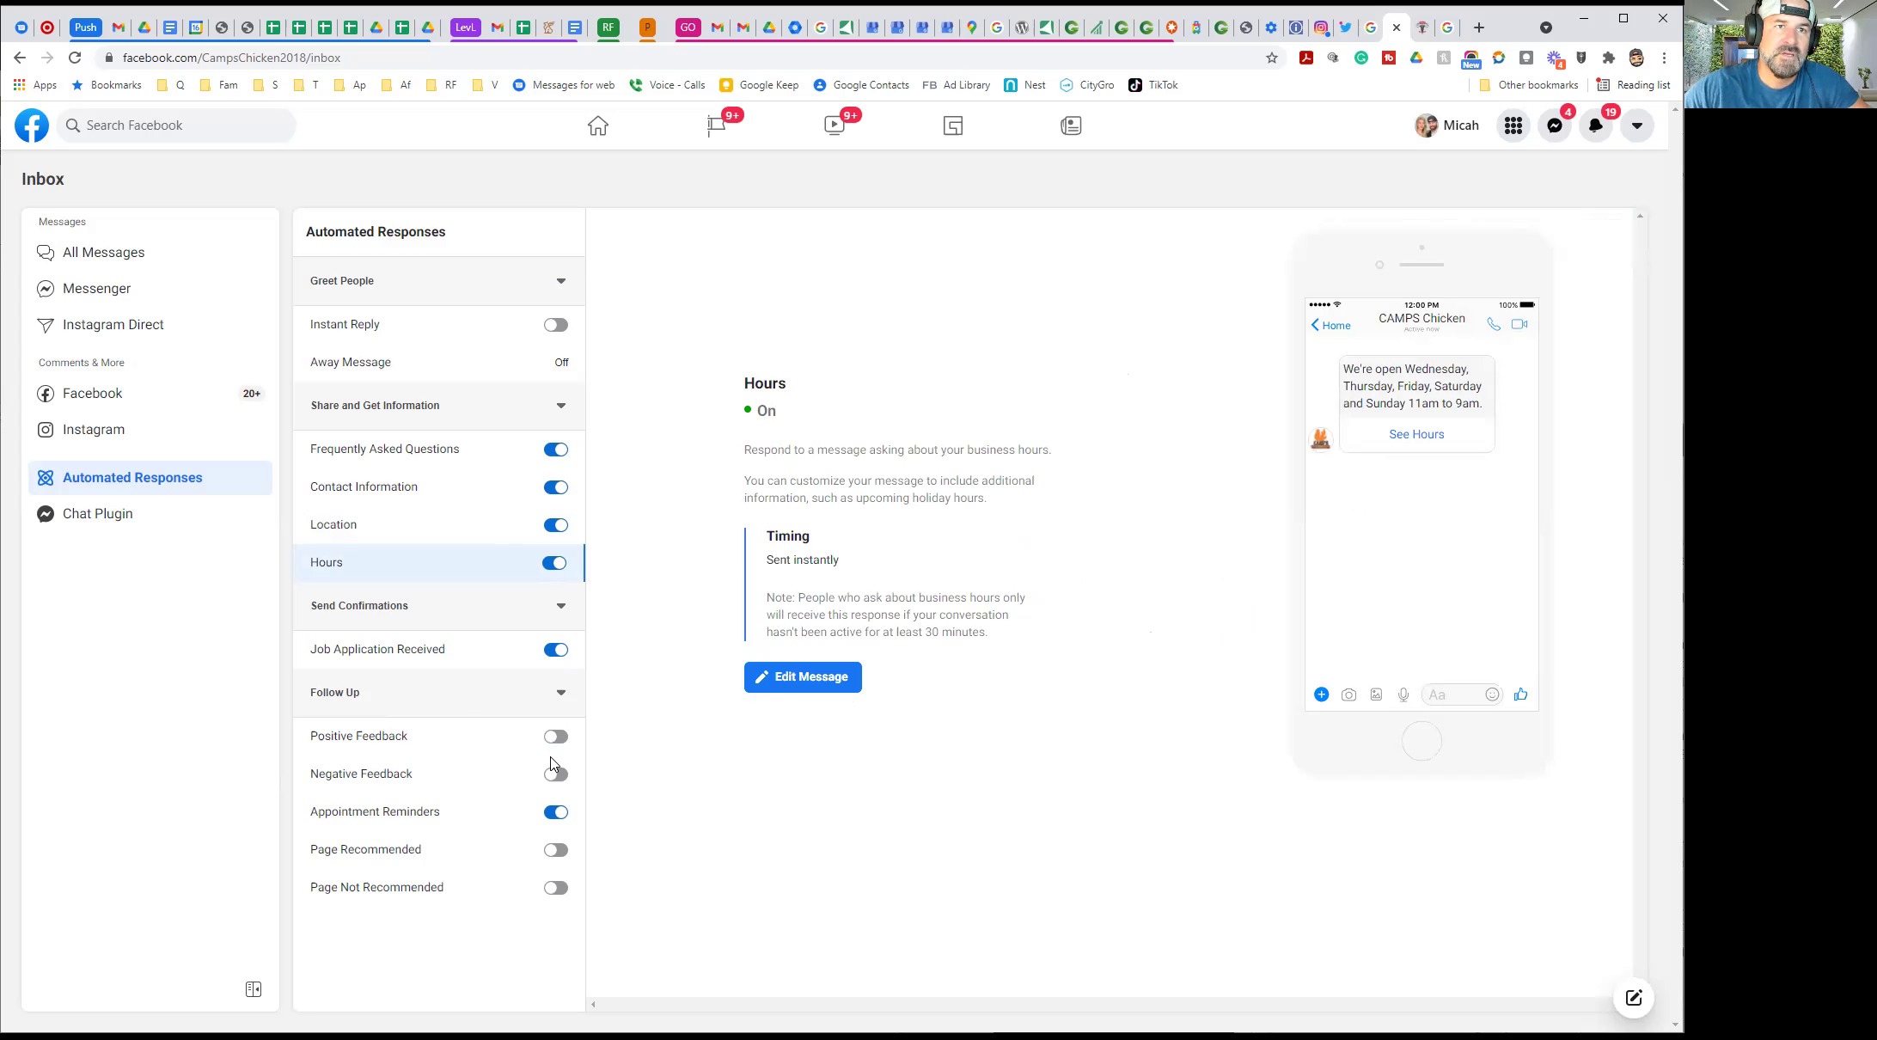
left_click(558, 813)
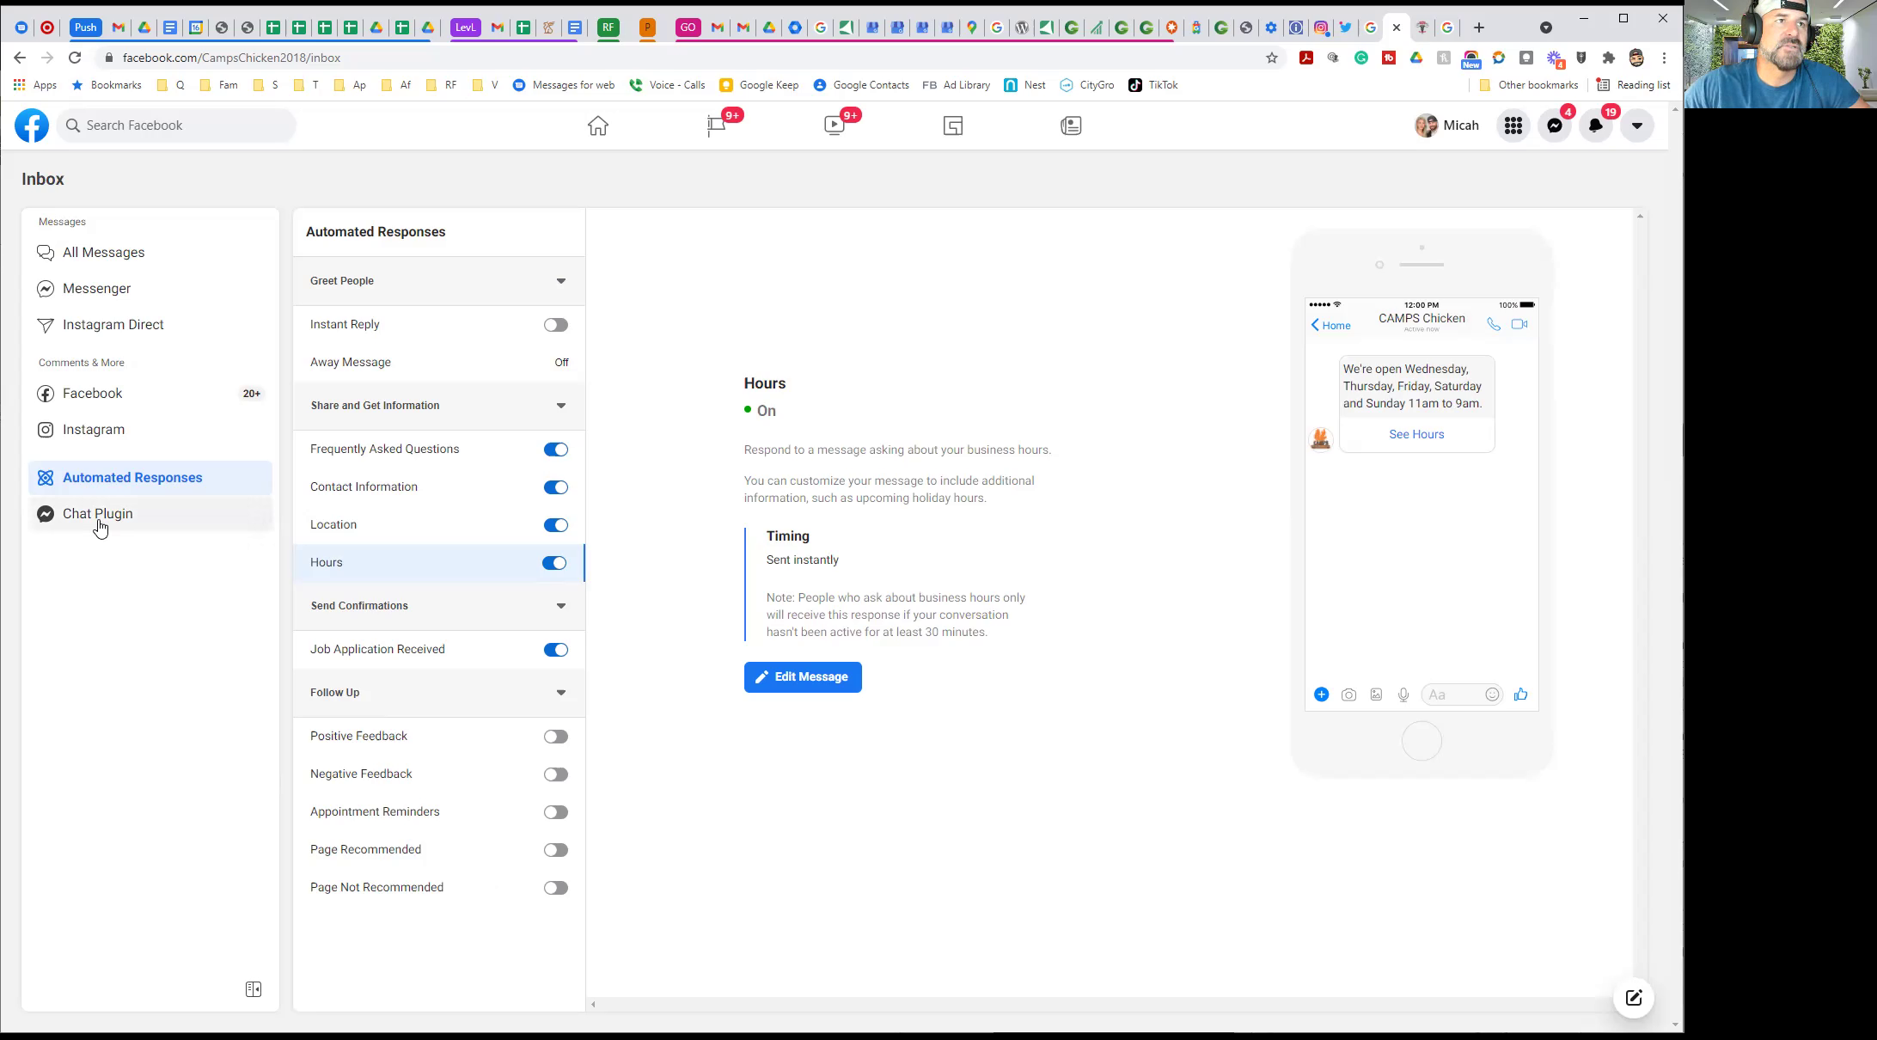
left_click(102, 439)
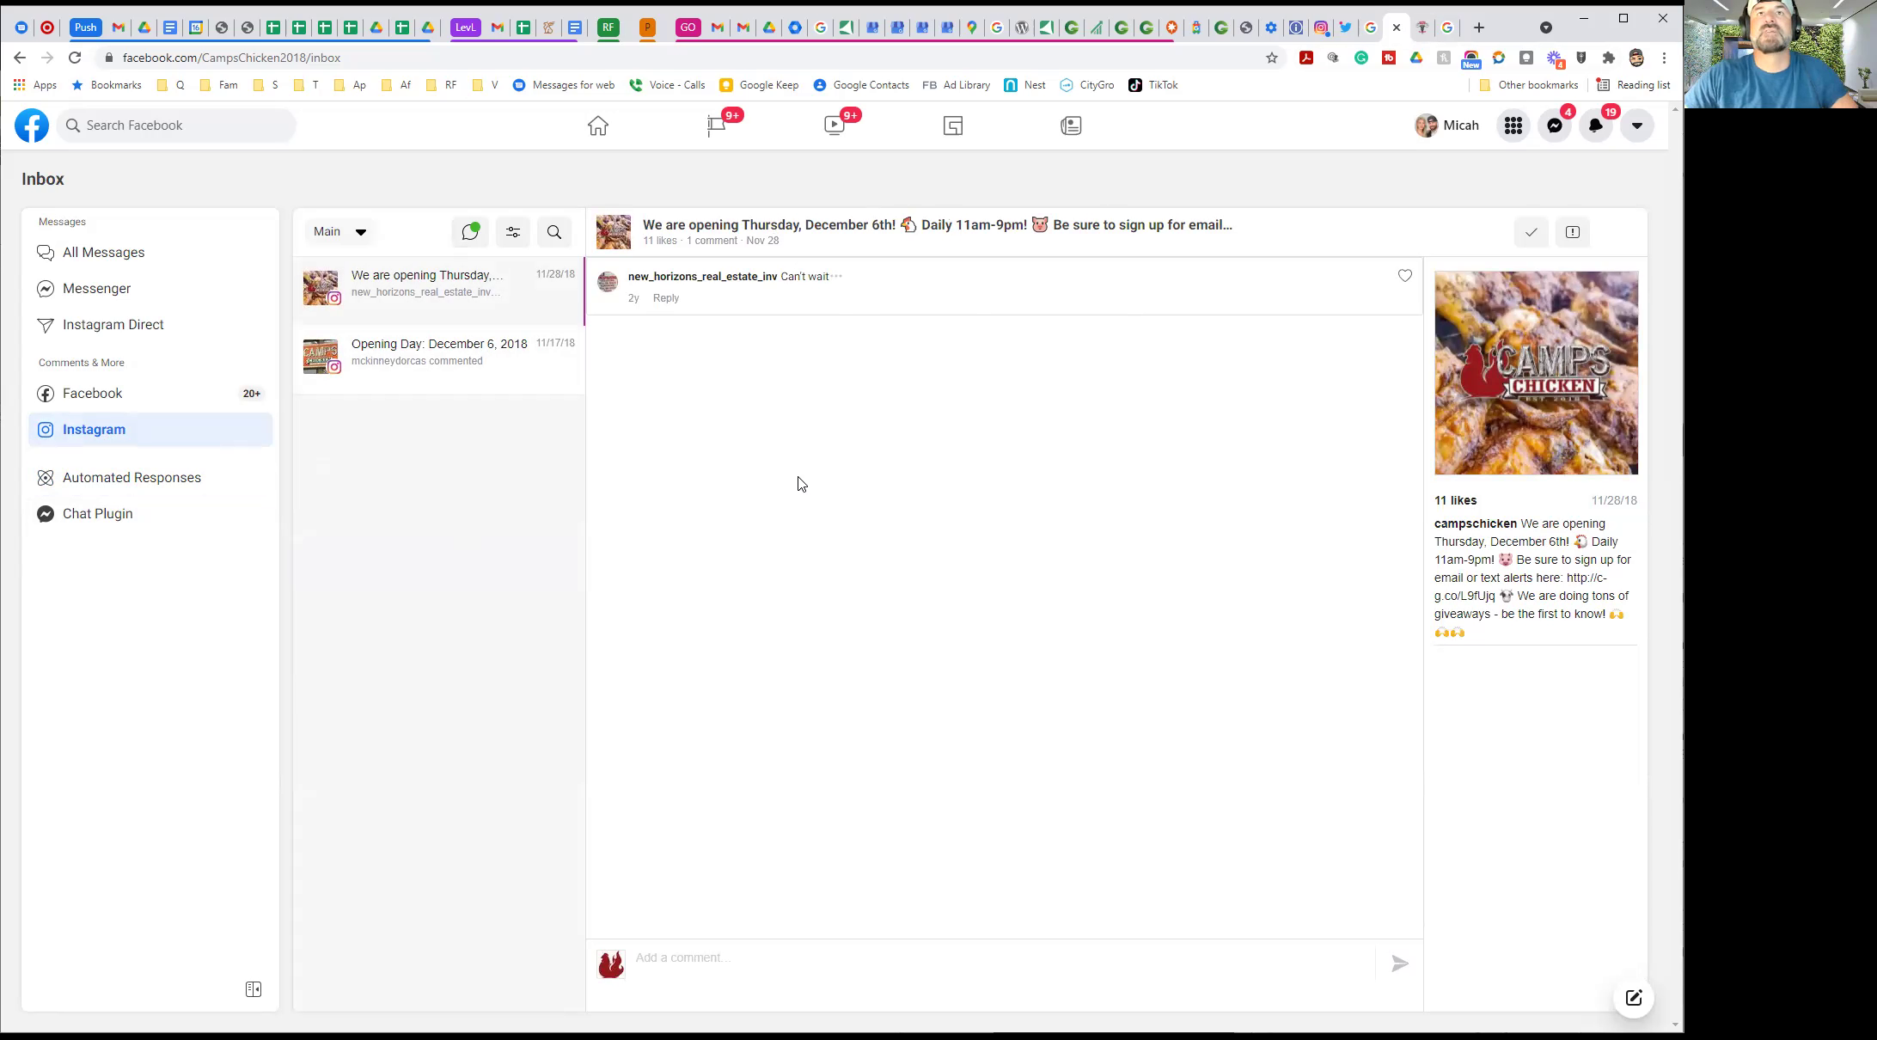
Open the CAMPS Chicken Facebook page via search and start assigning a new Page Role
left_click(599, 148)
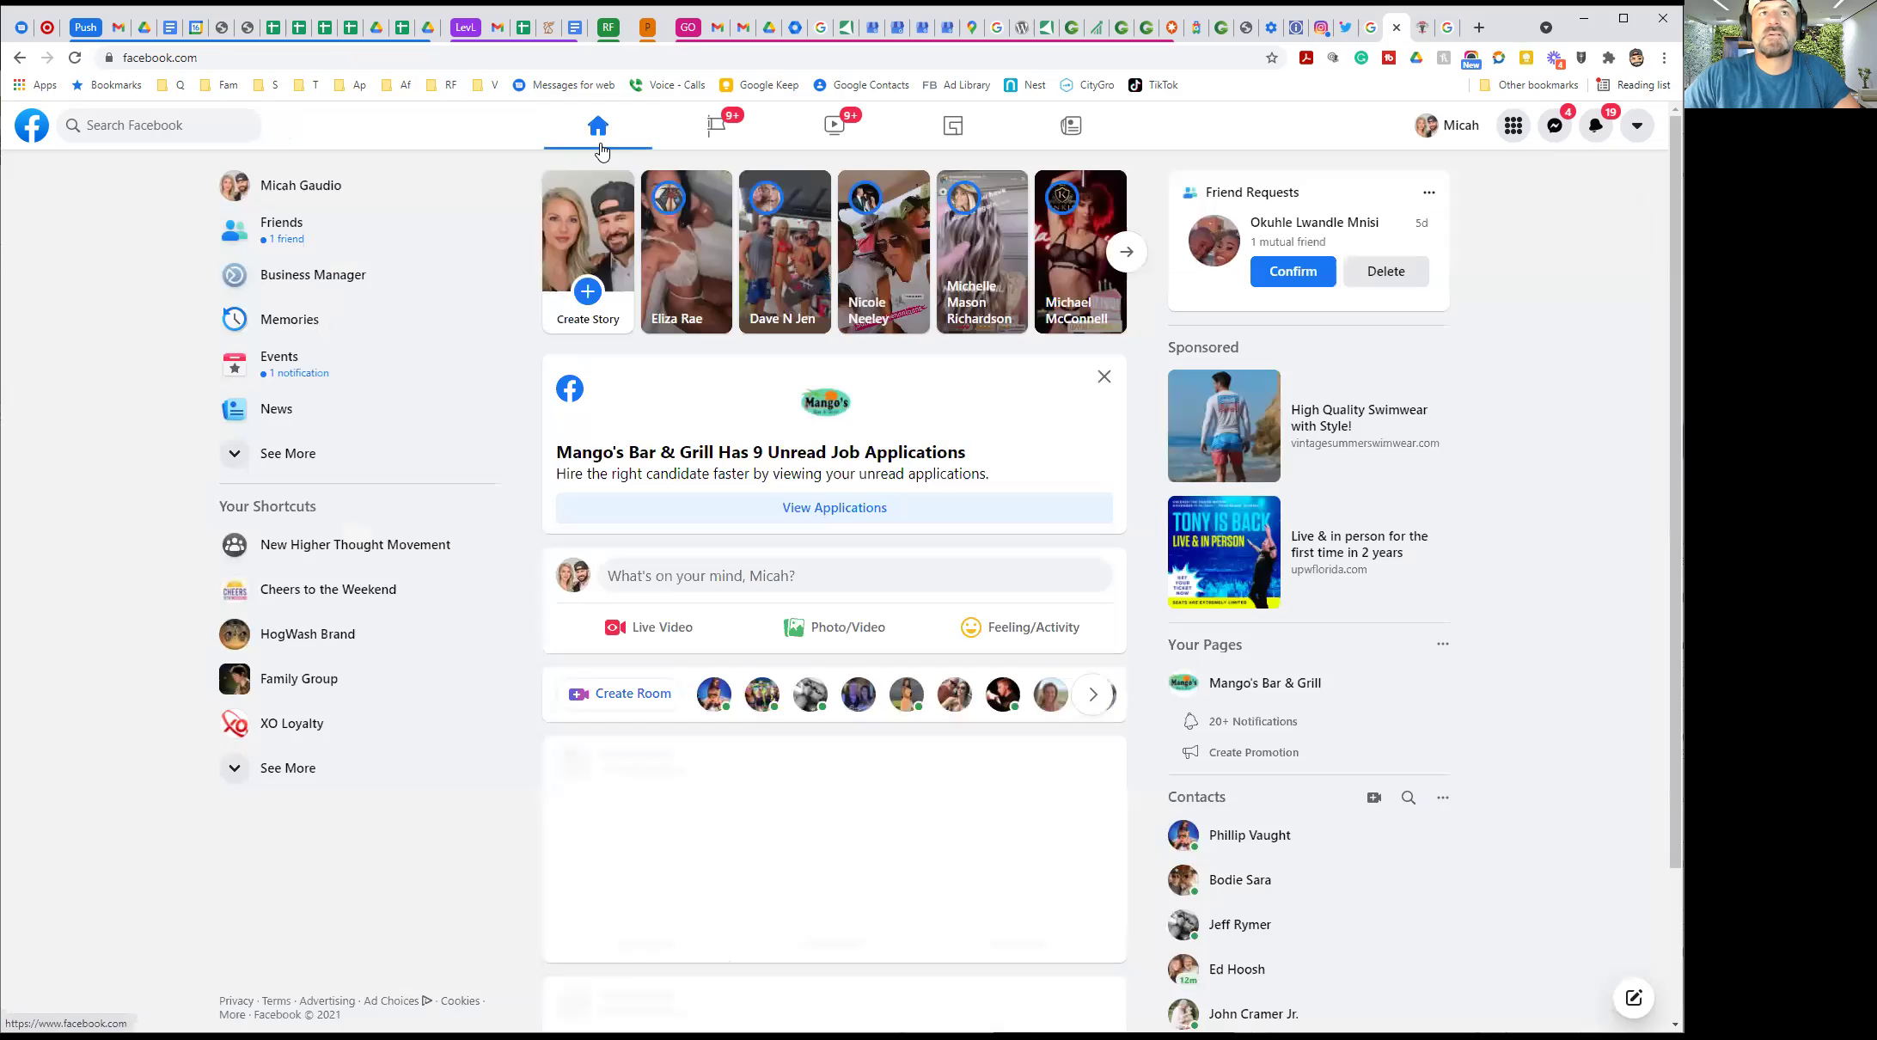
left_click(197, 125)
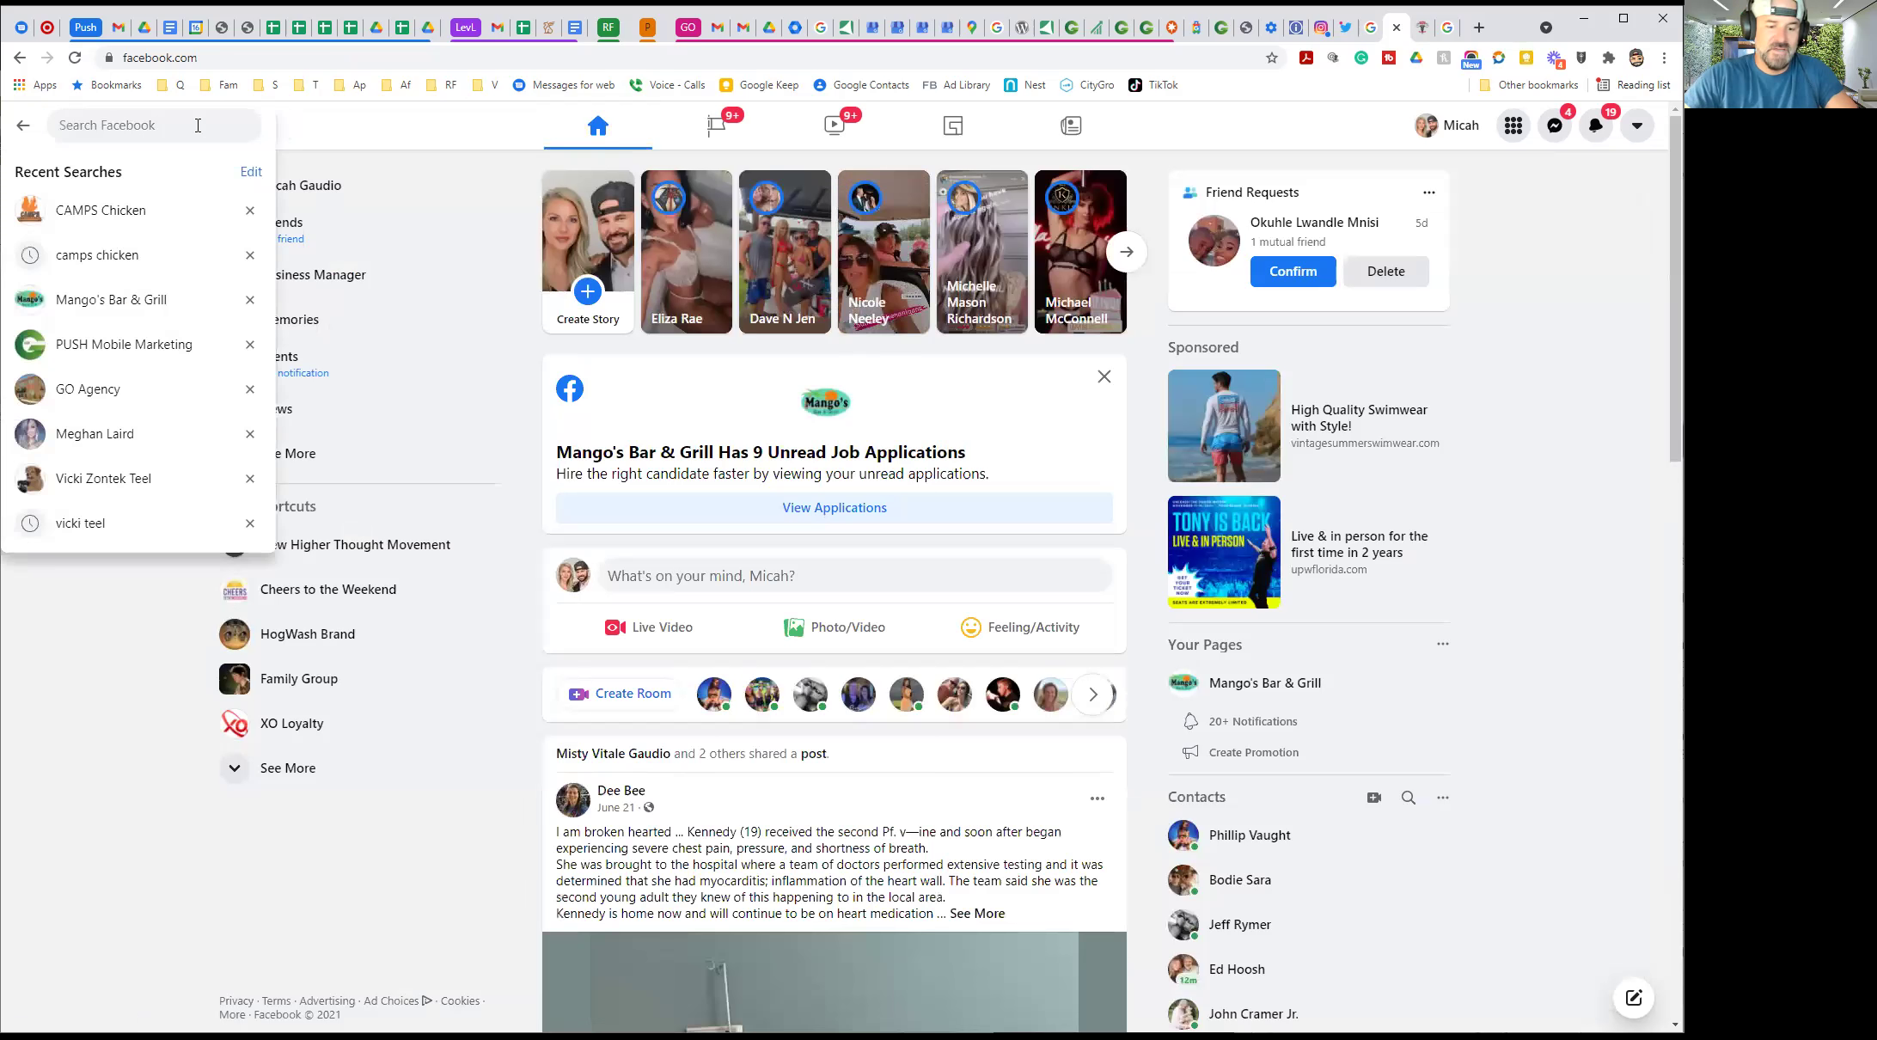
left_click(75, 215)
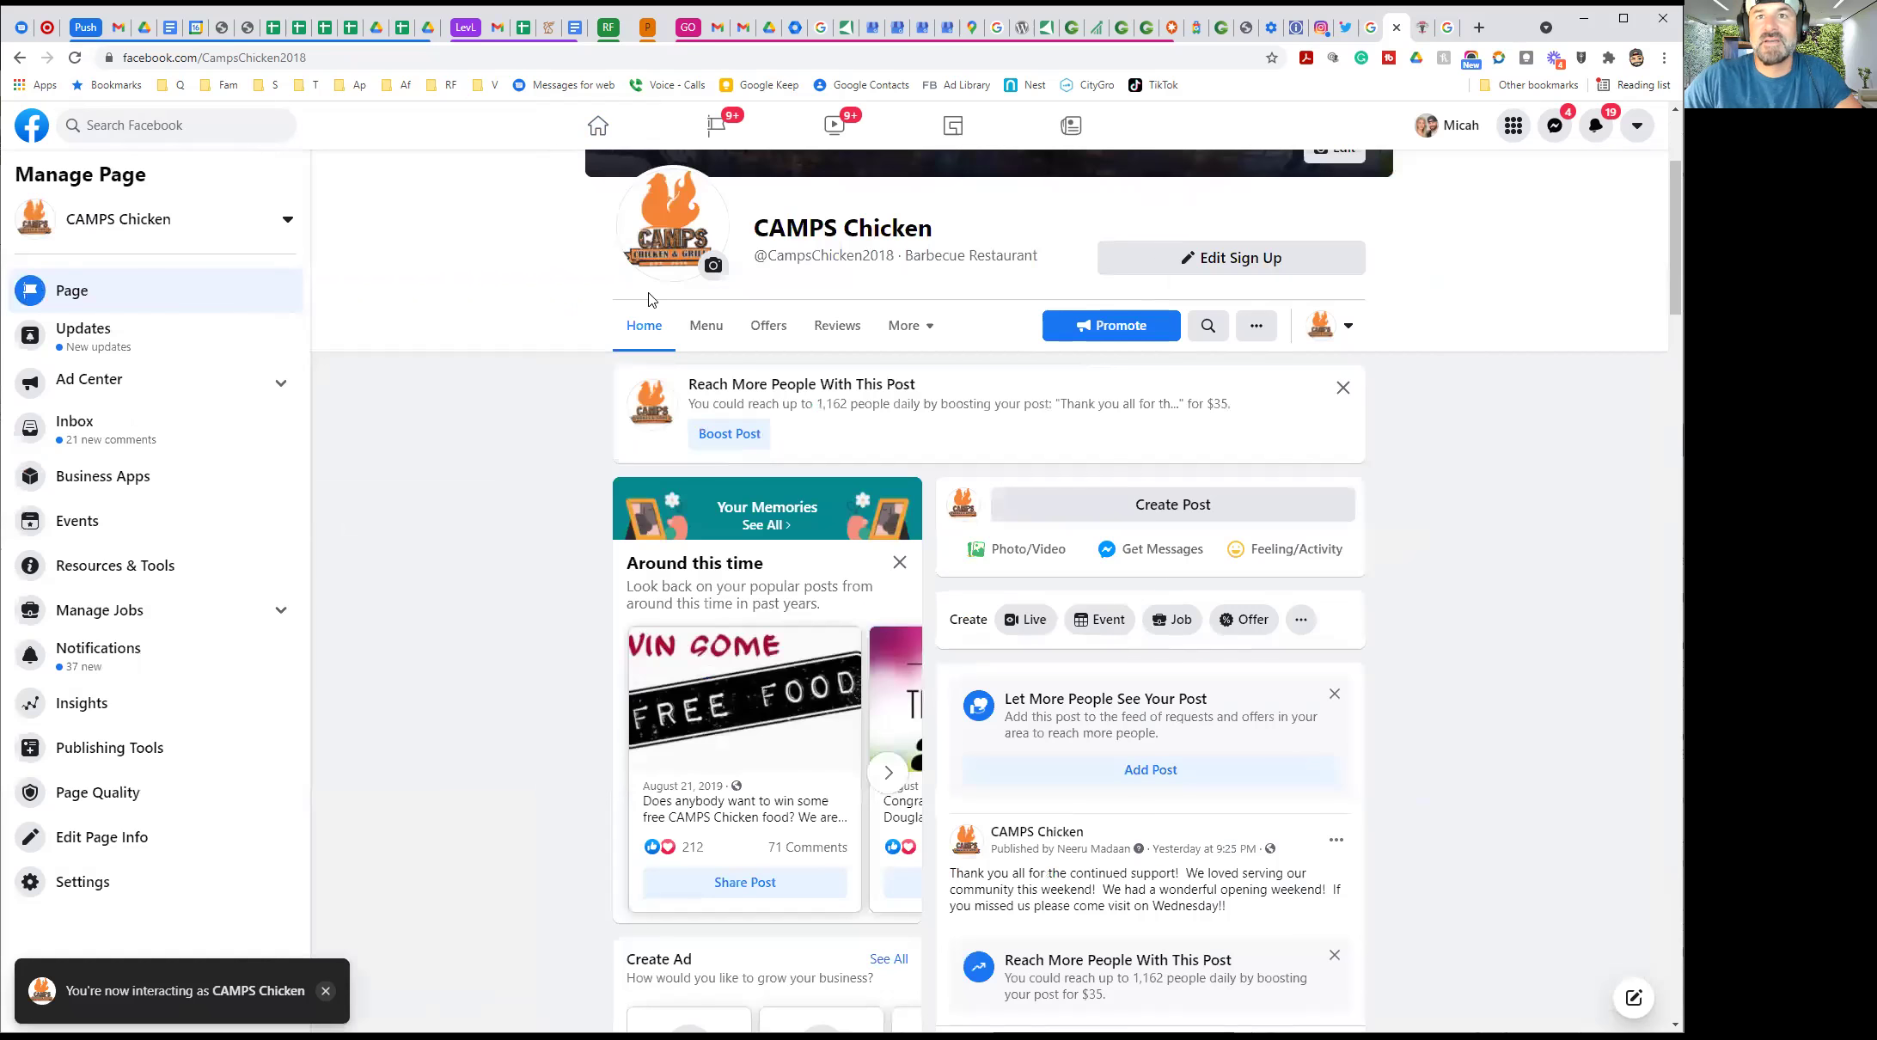
scroll(707, 455, "up", 3)
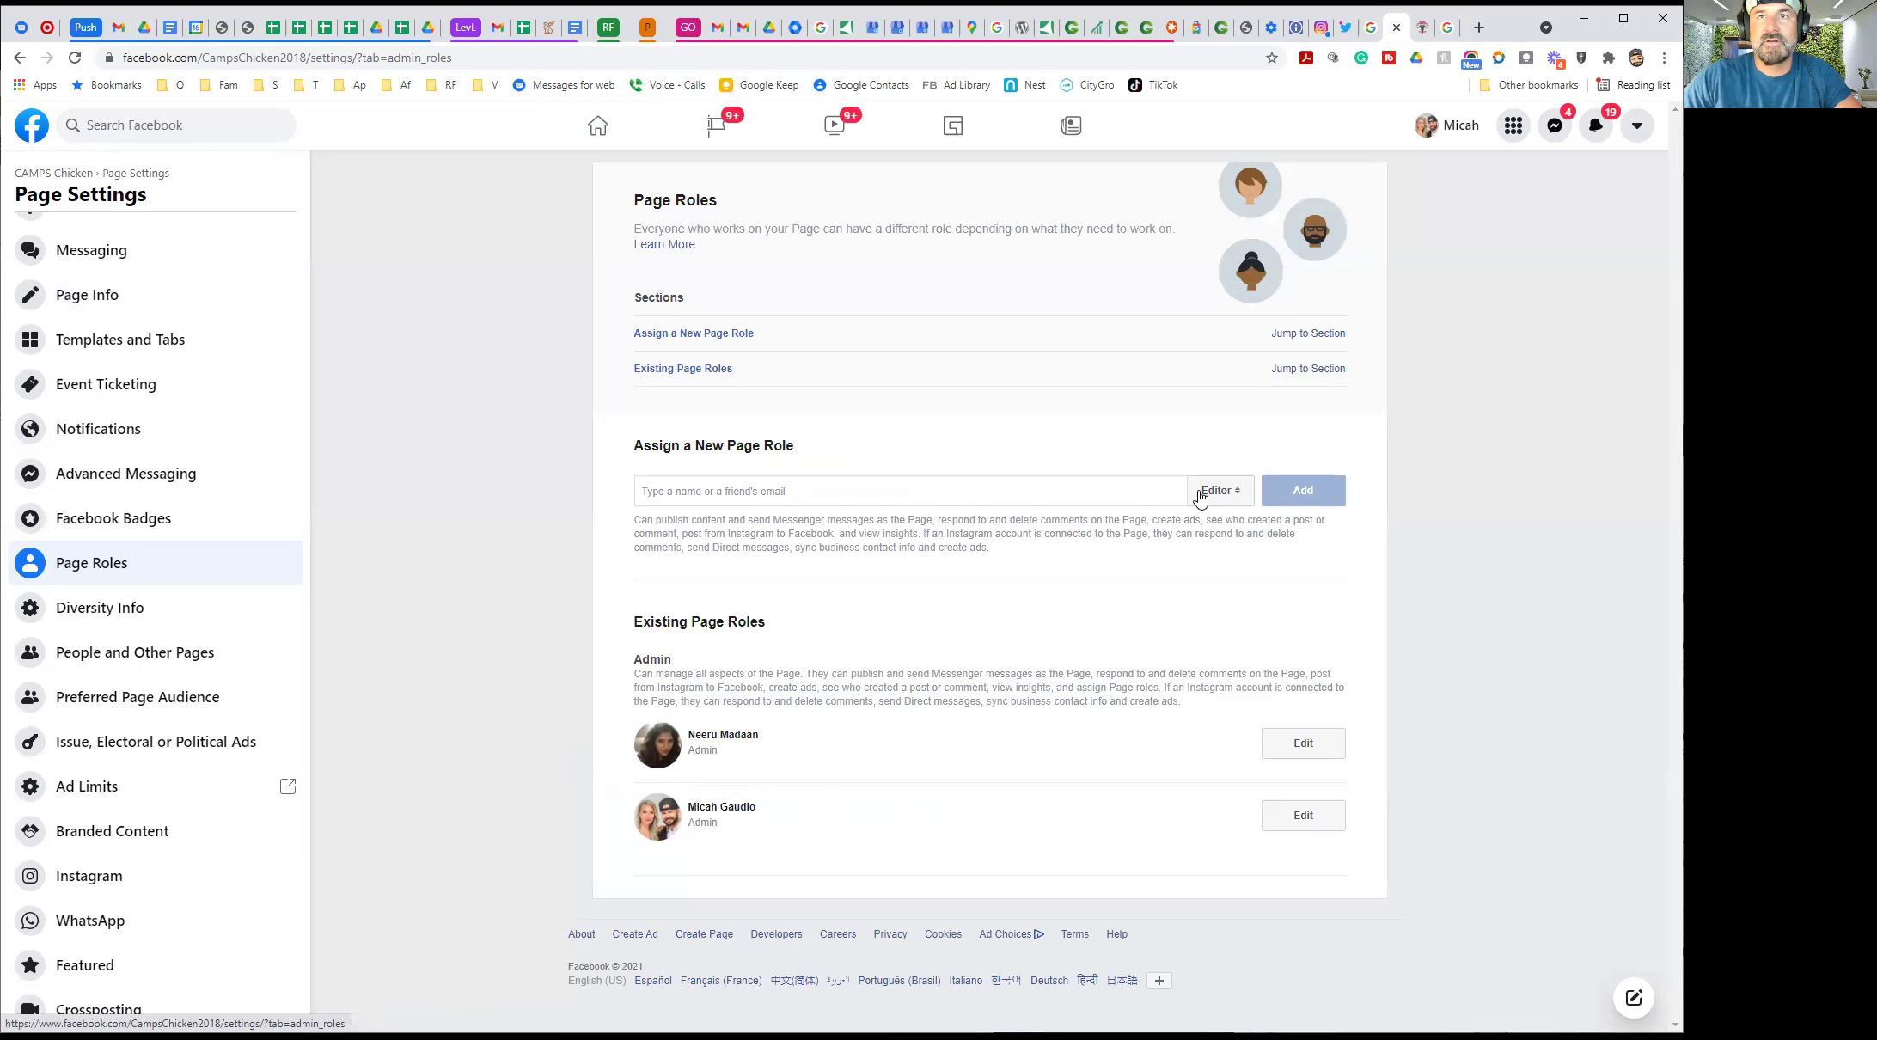
left_click(1001, 491)
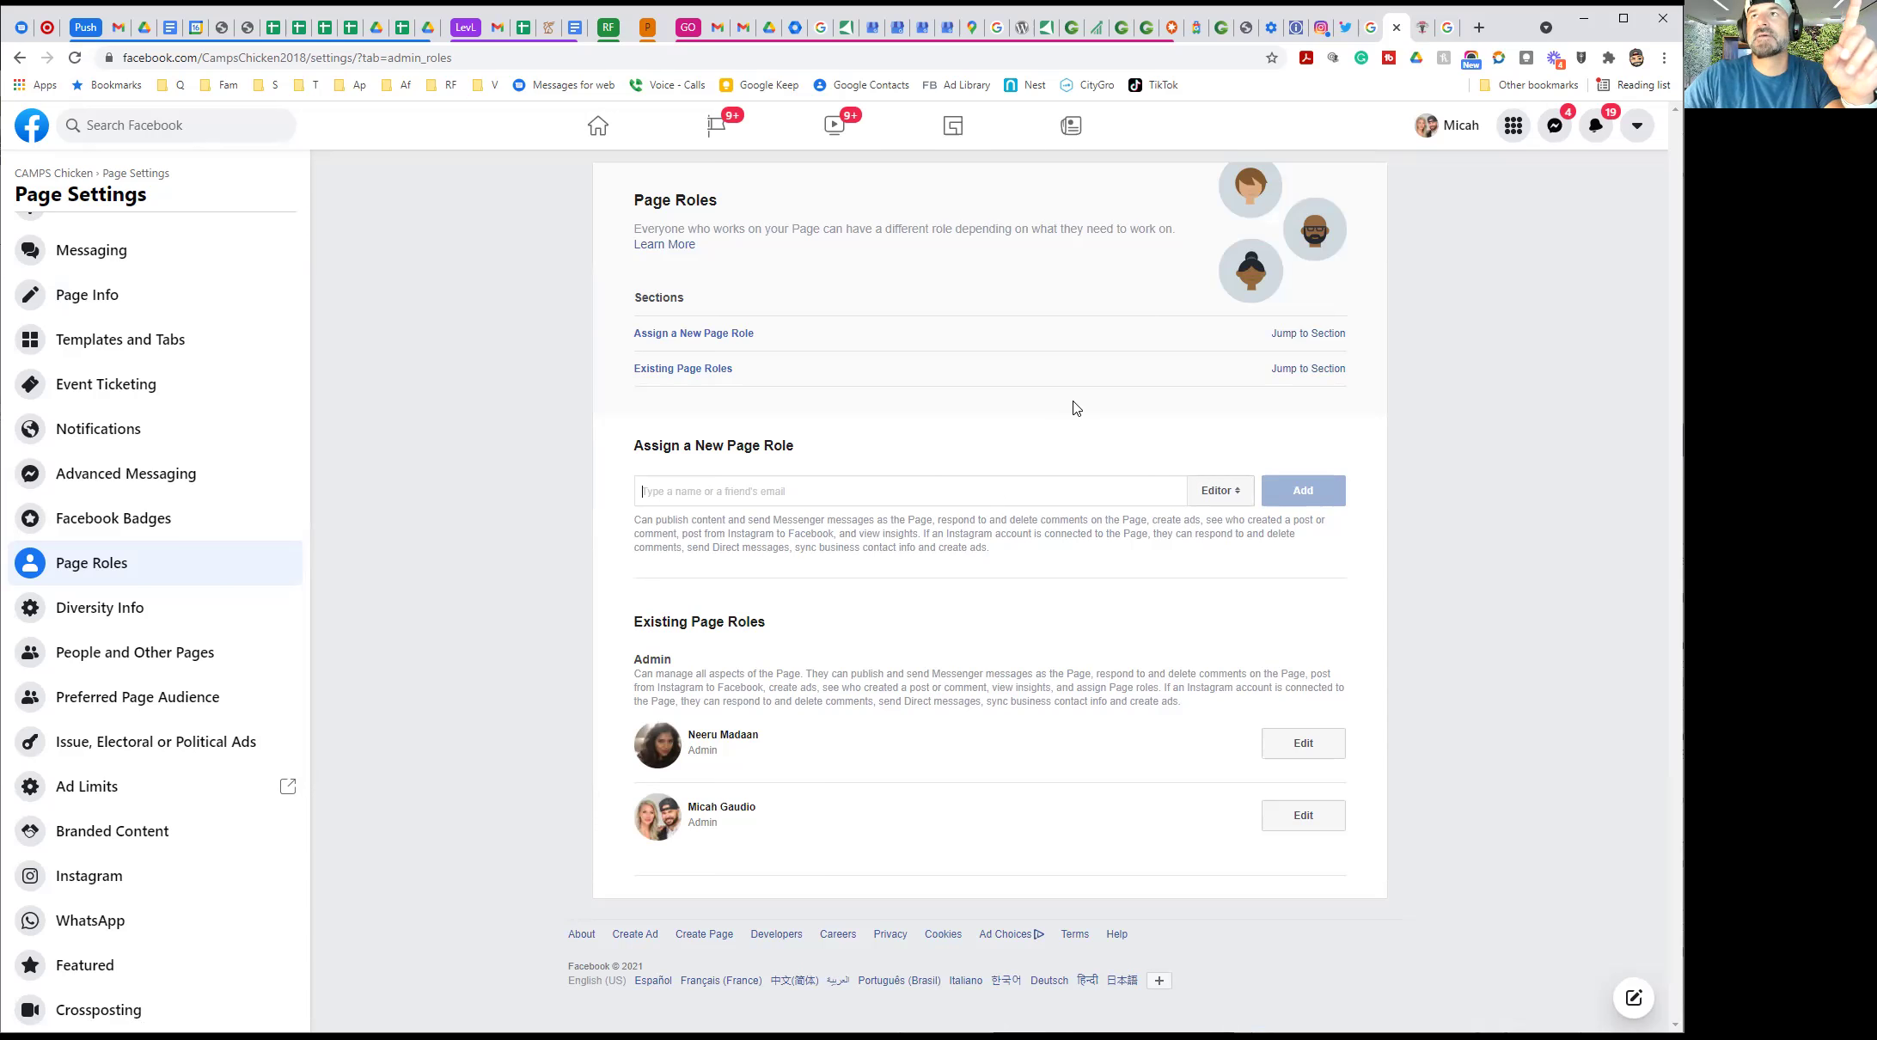
In the Business Profile's Marketing settings, enter the SEO keyword 'Barbeque Smoked Chicken'
left_click(1120, 31)
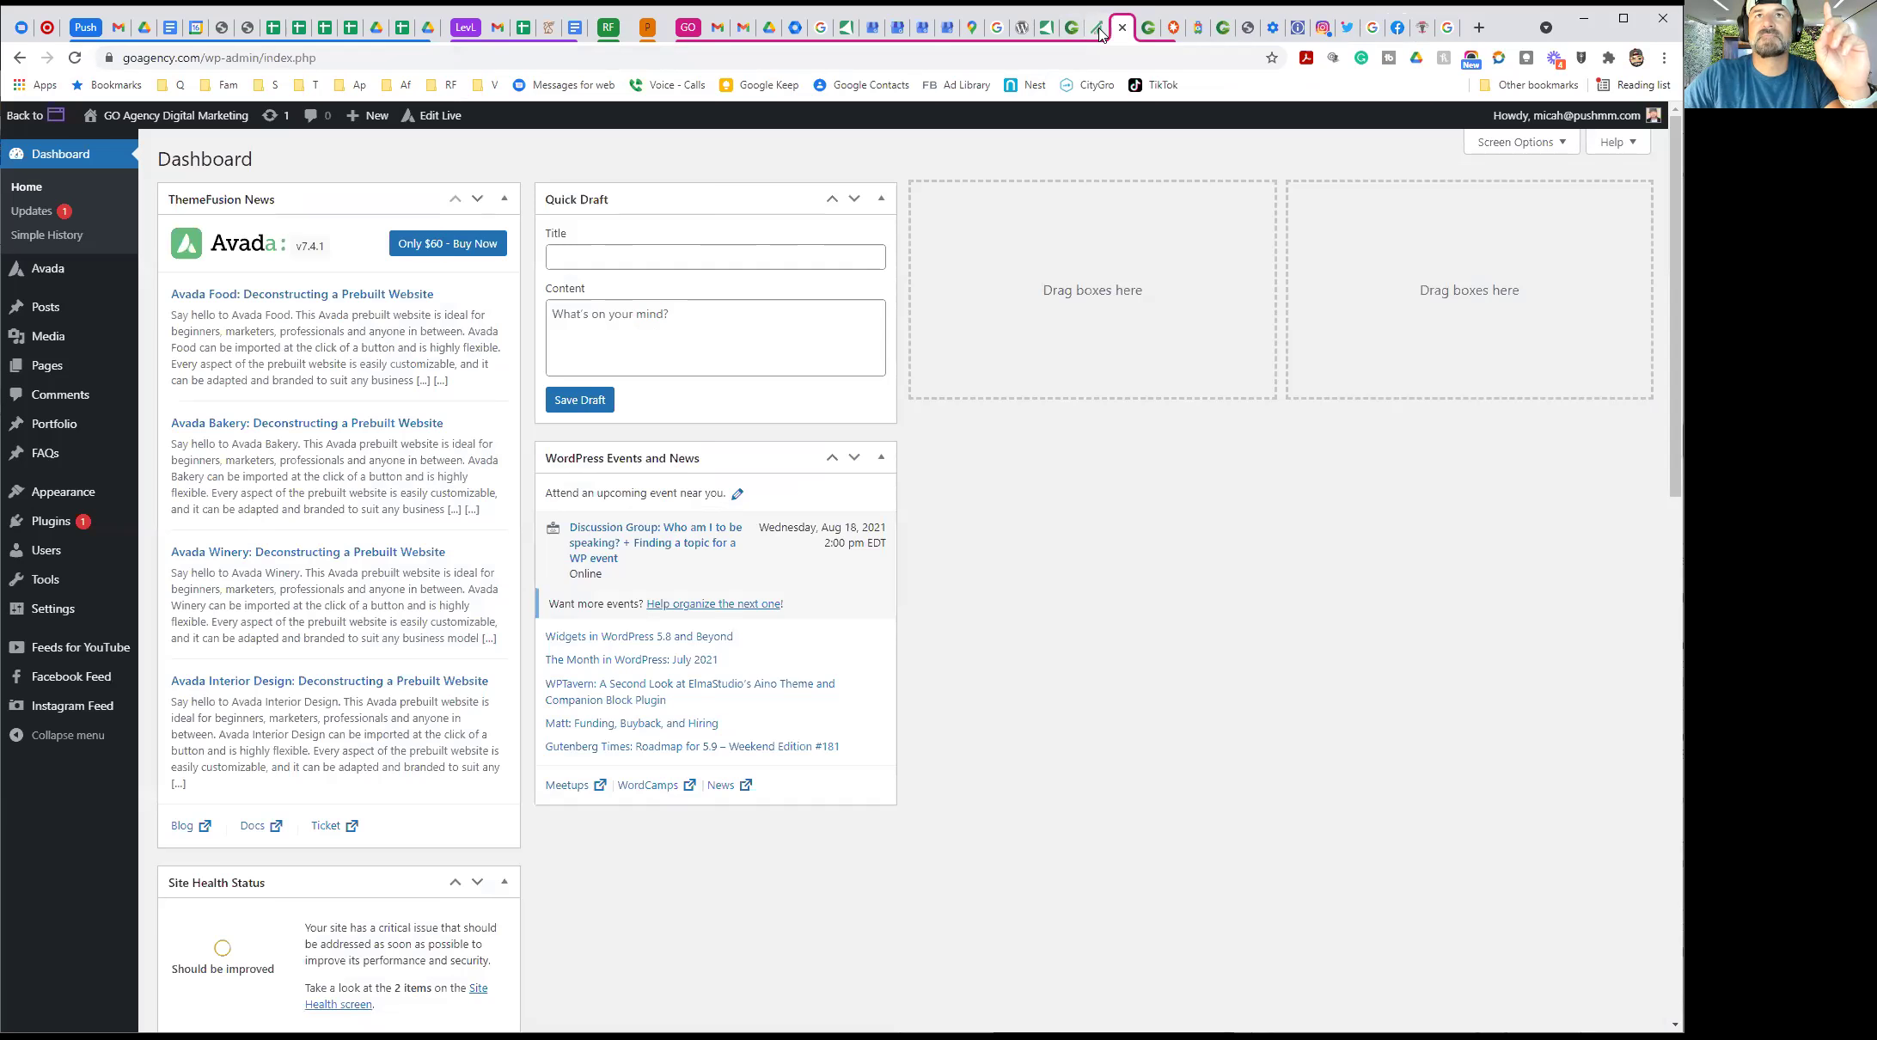
left_click(1092, 31)
left_click(1076, 31)
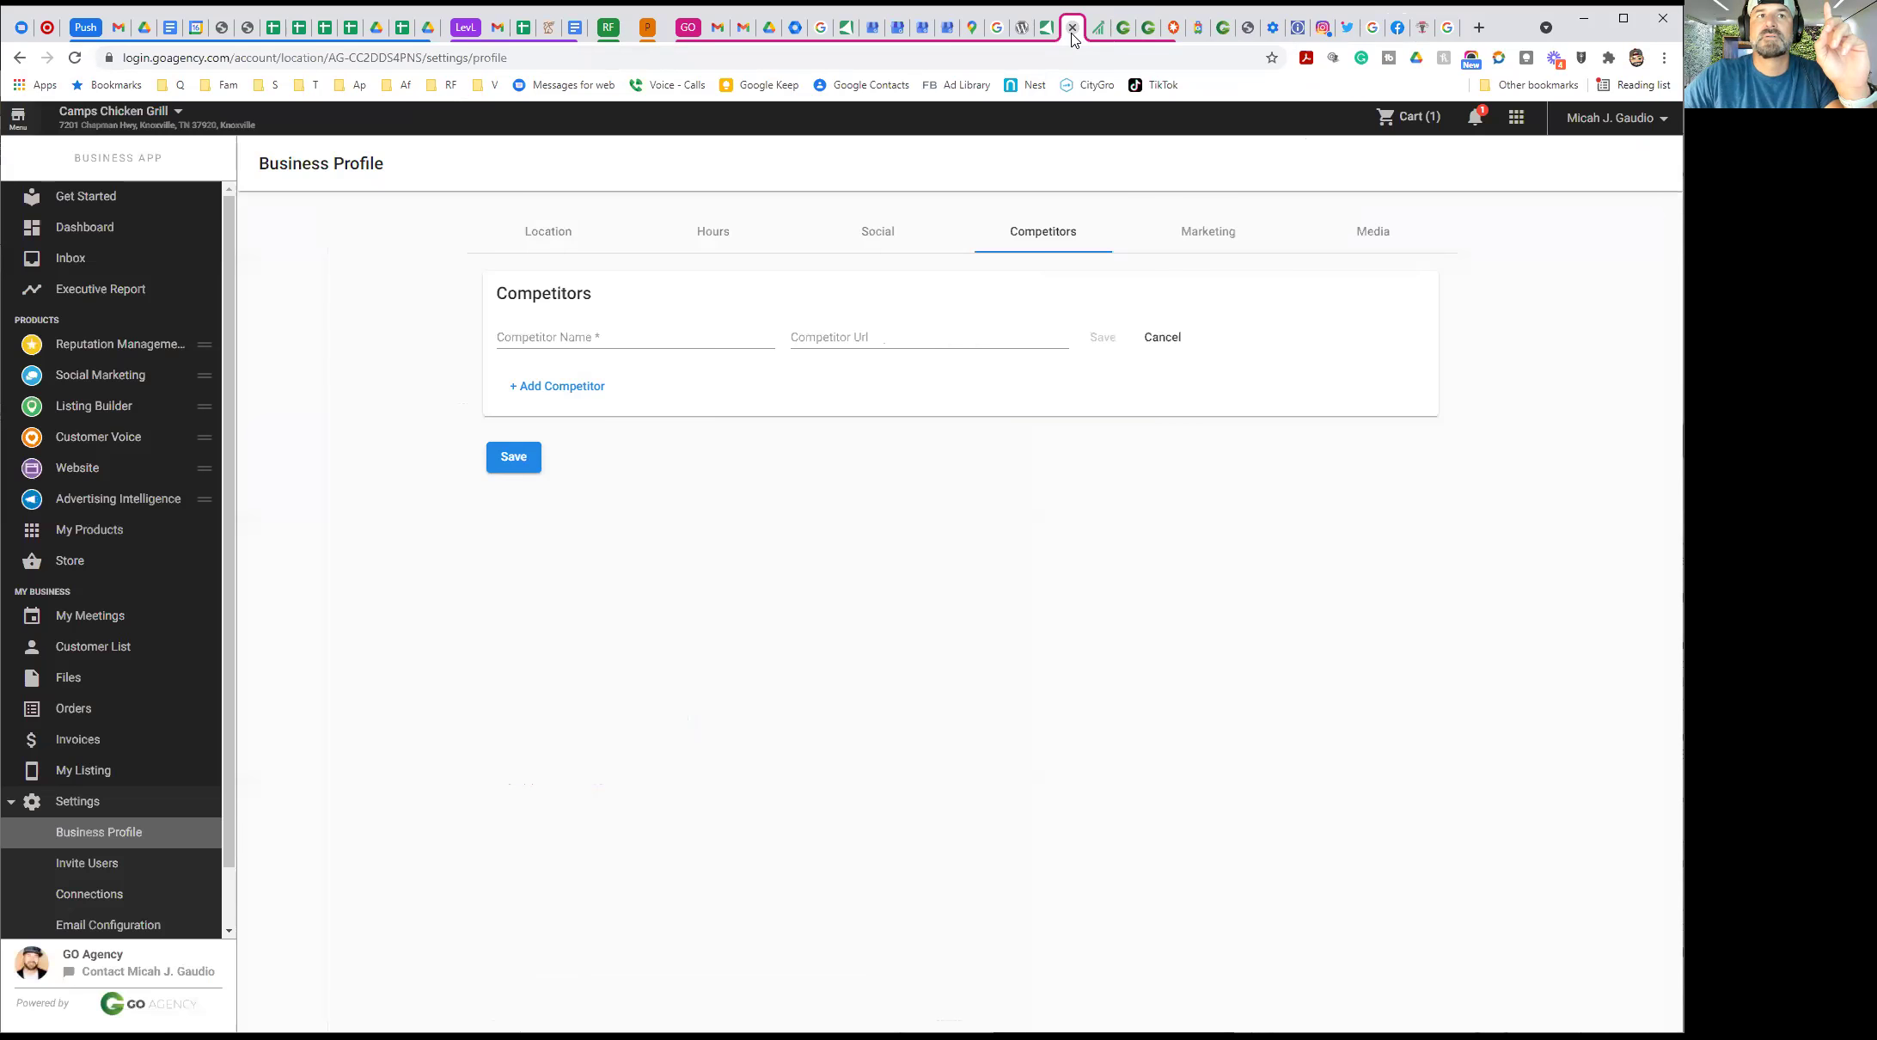
left_click(1206, 233)
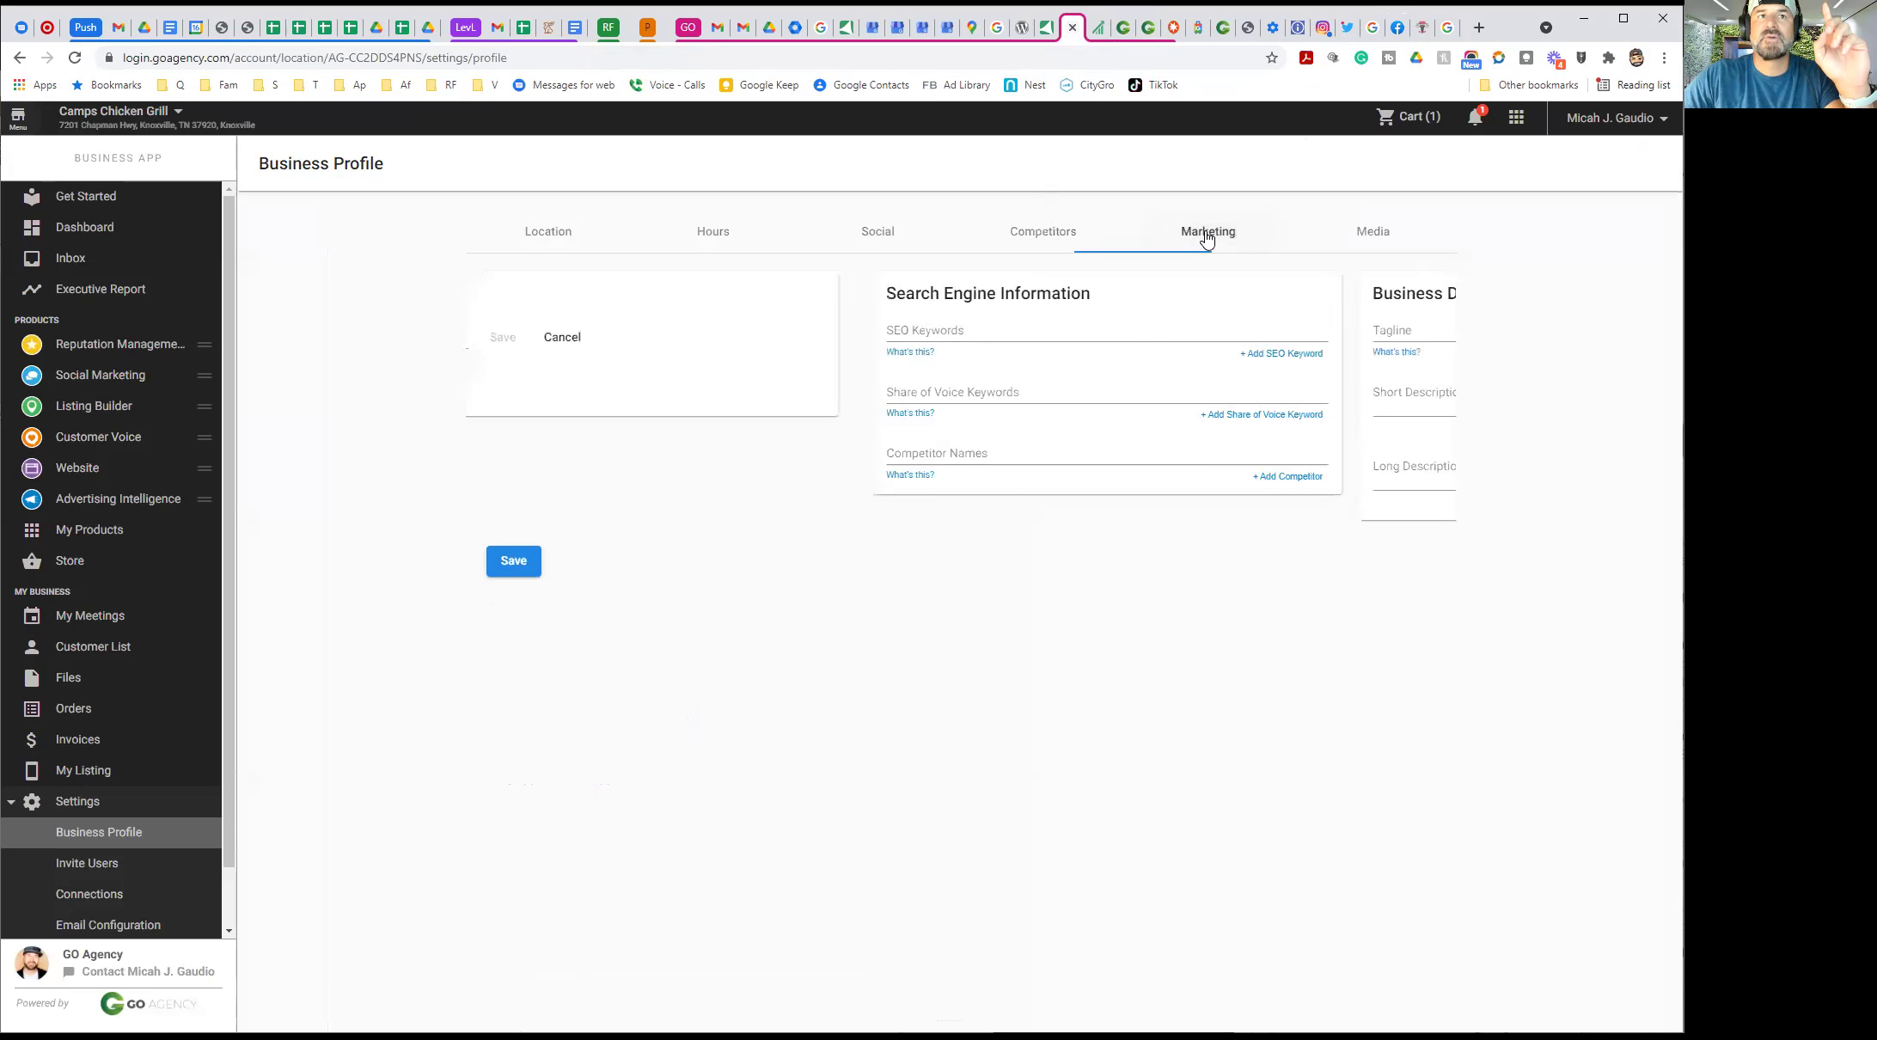
left_click(526, 330)
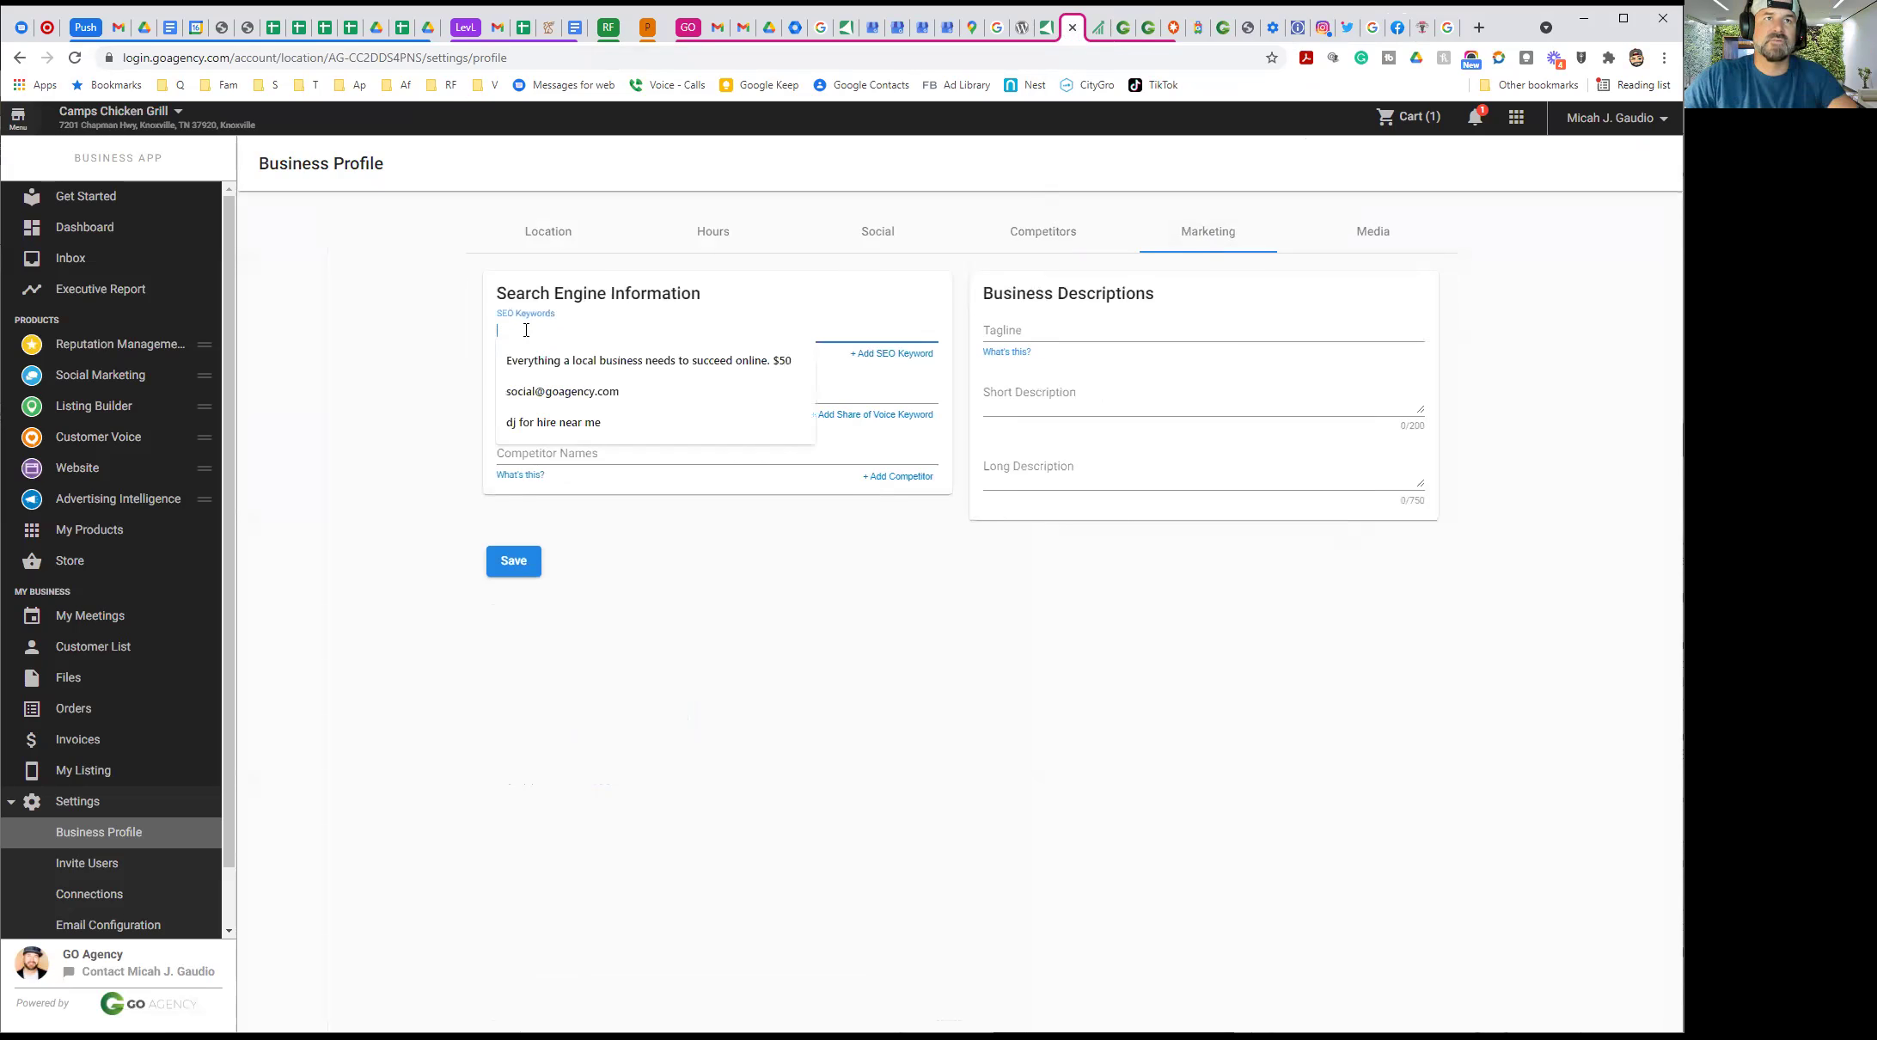
type("Chicken")
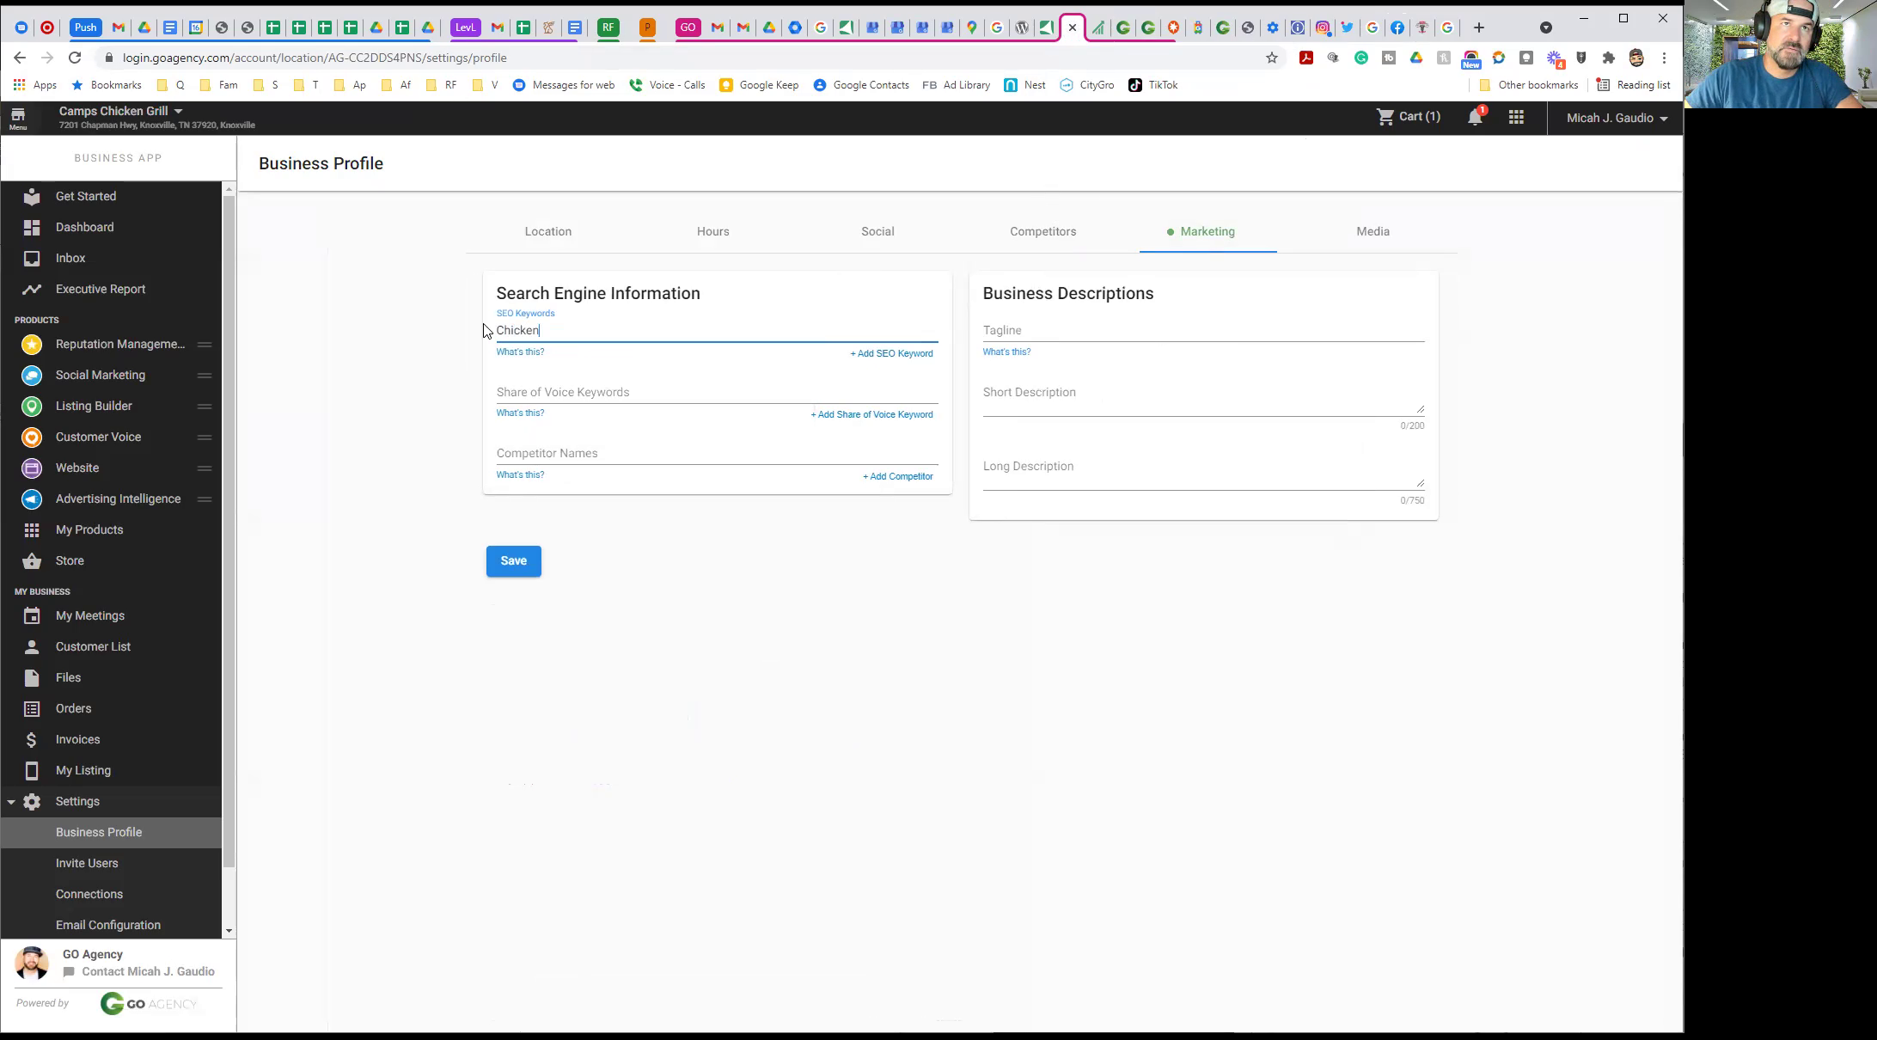
left_click(499, 330)
type("Barbeque")
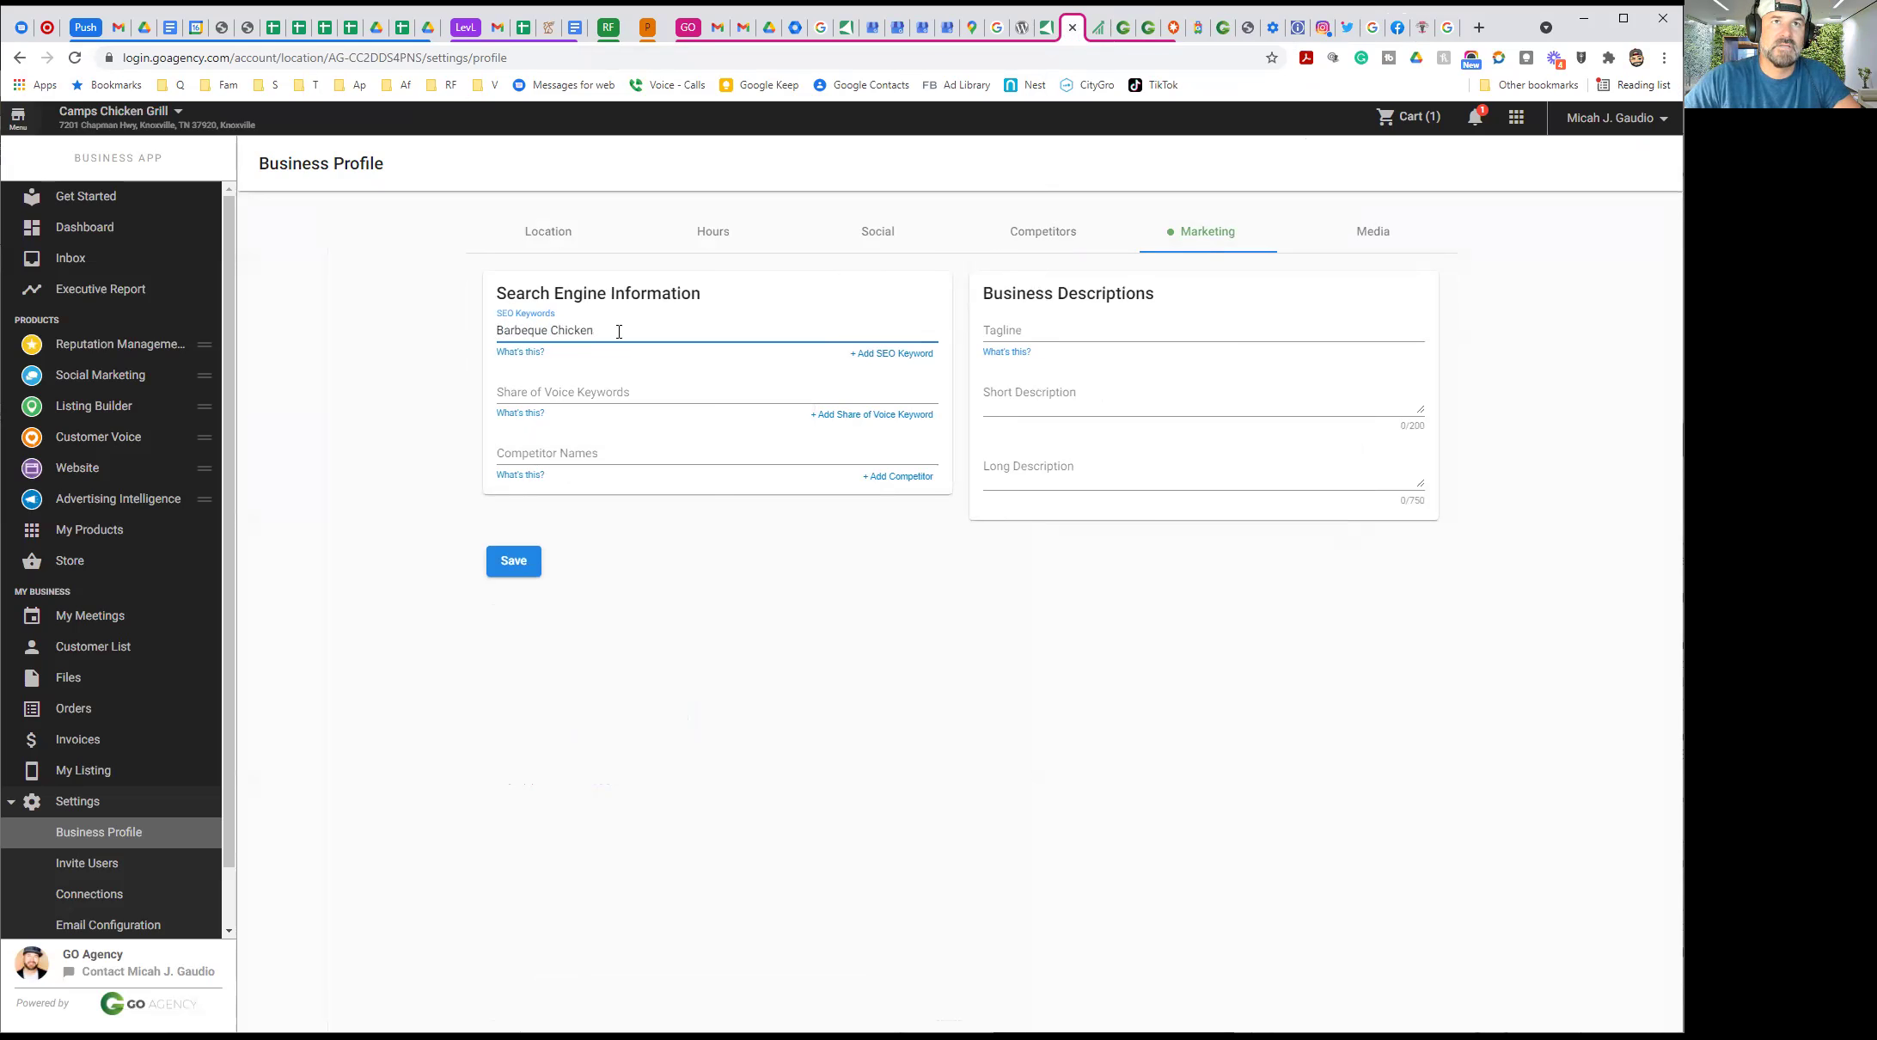
left_click(875, 356)
left_click(579, 383)
left_click(433, 371)
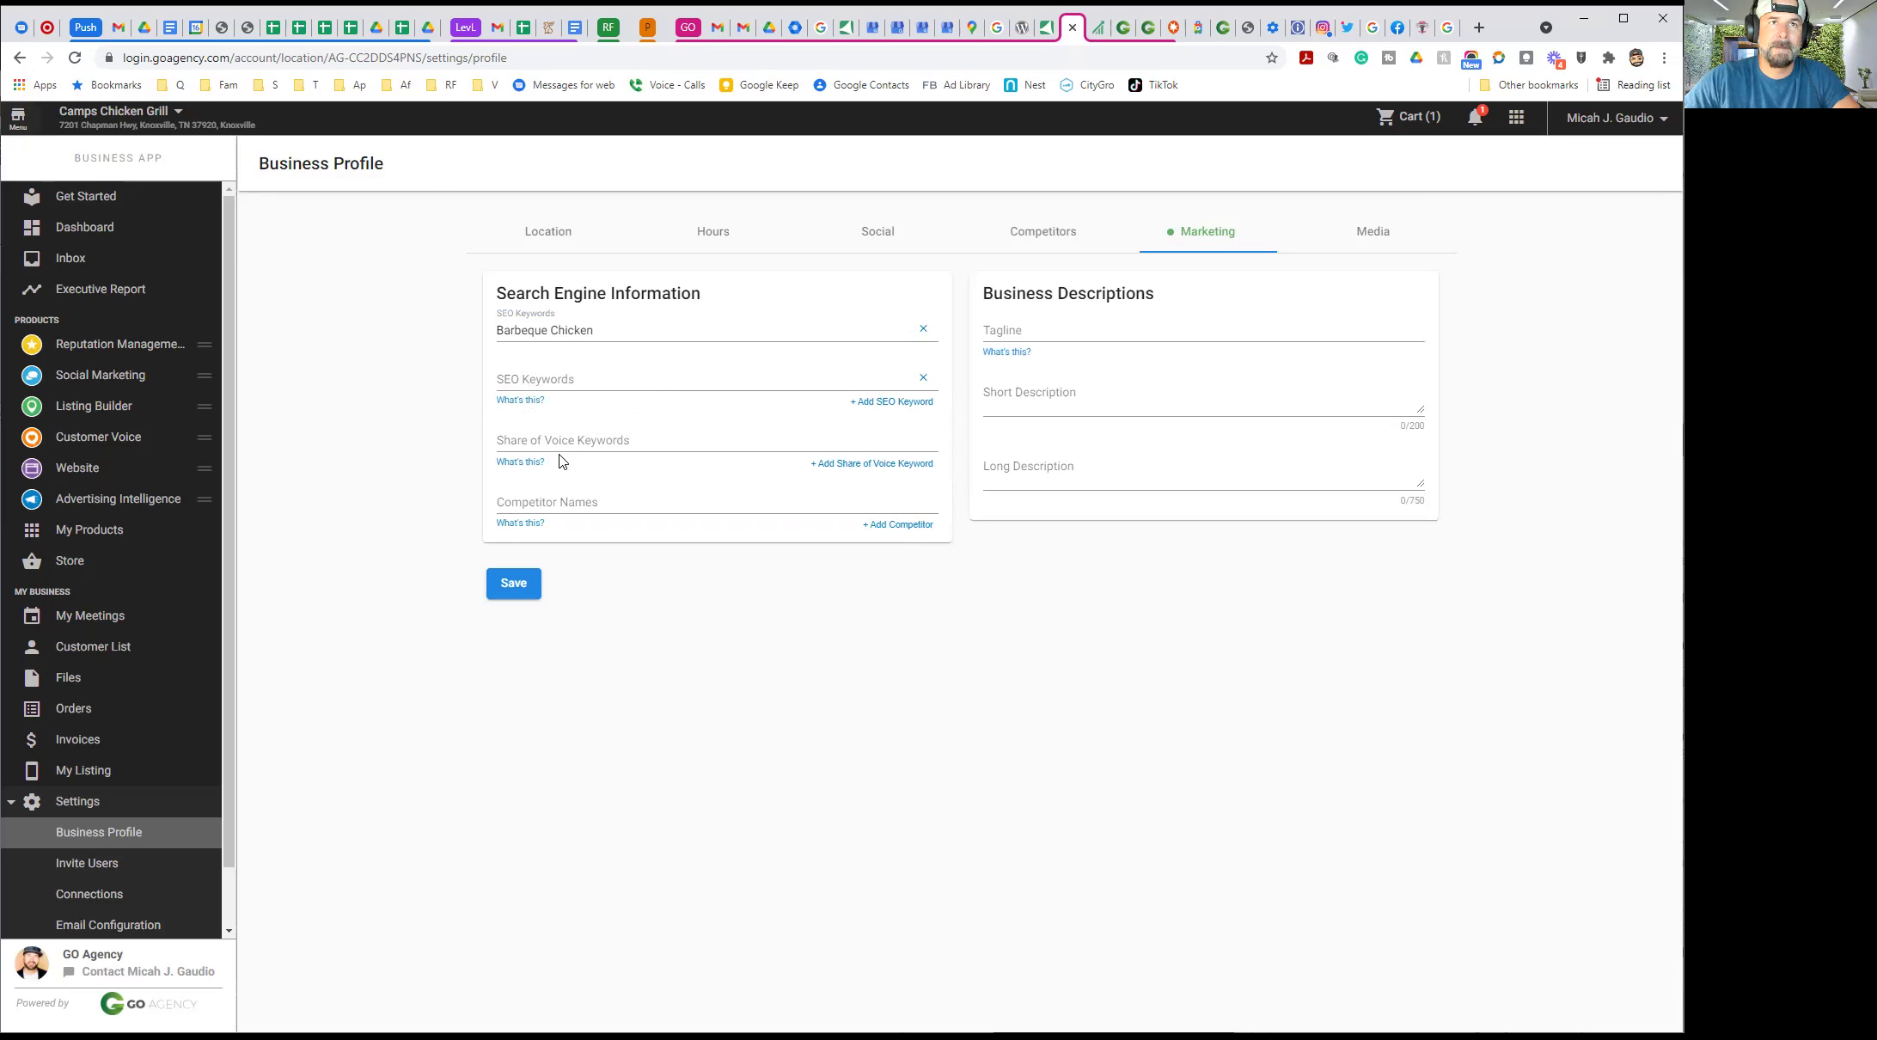
left_click(552, 332)
type("Smo")
type("ked")
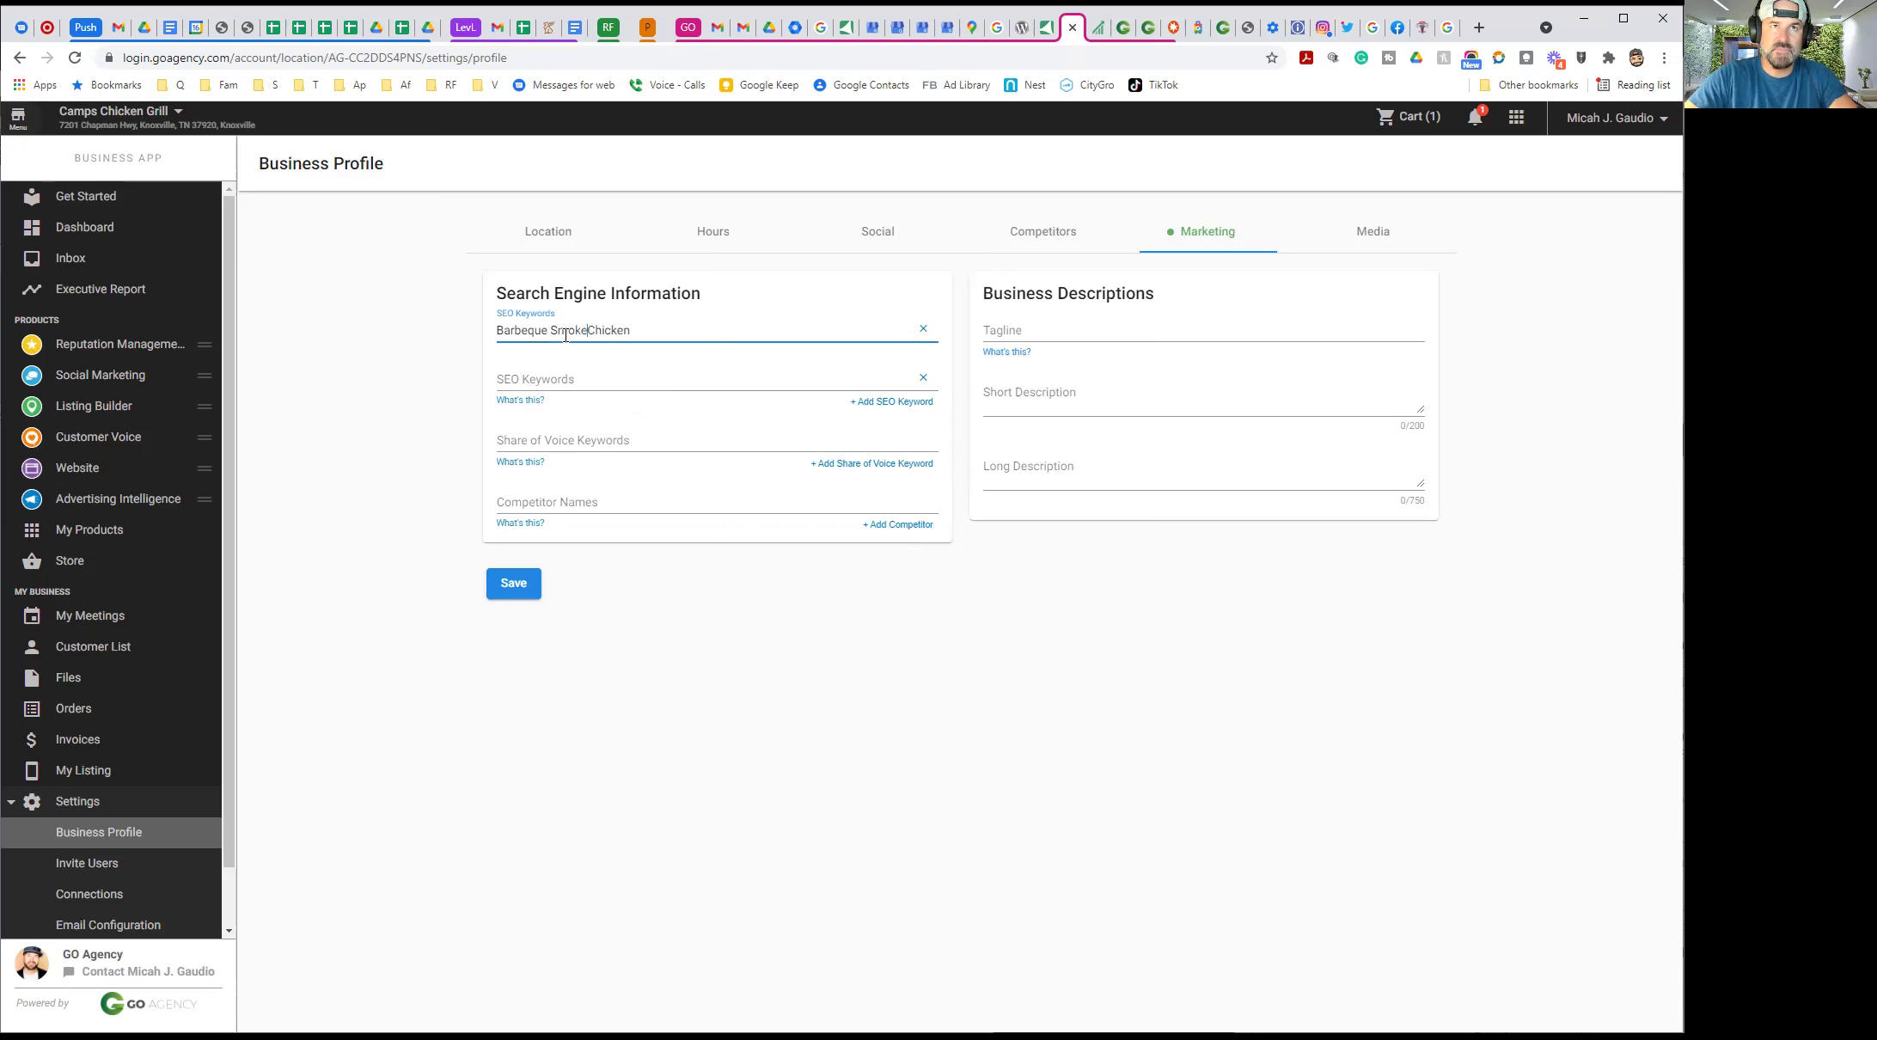
Reuse 'Barbeque Smoked Chicken' as the first Share of Voice keyword
left_click_drag(639, 332, 464, 321)
key("ctrl+c")
mouse_move(520, 401)
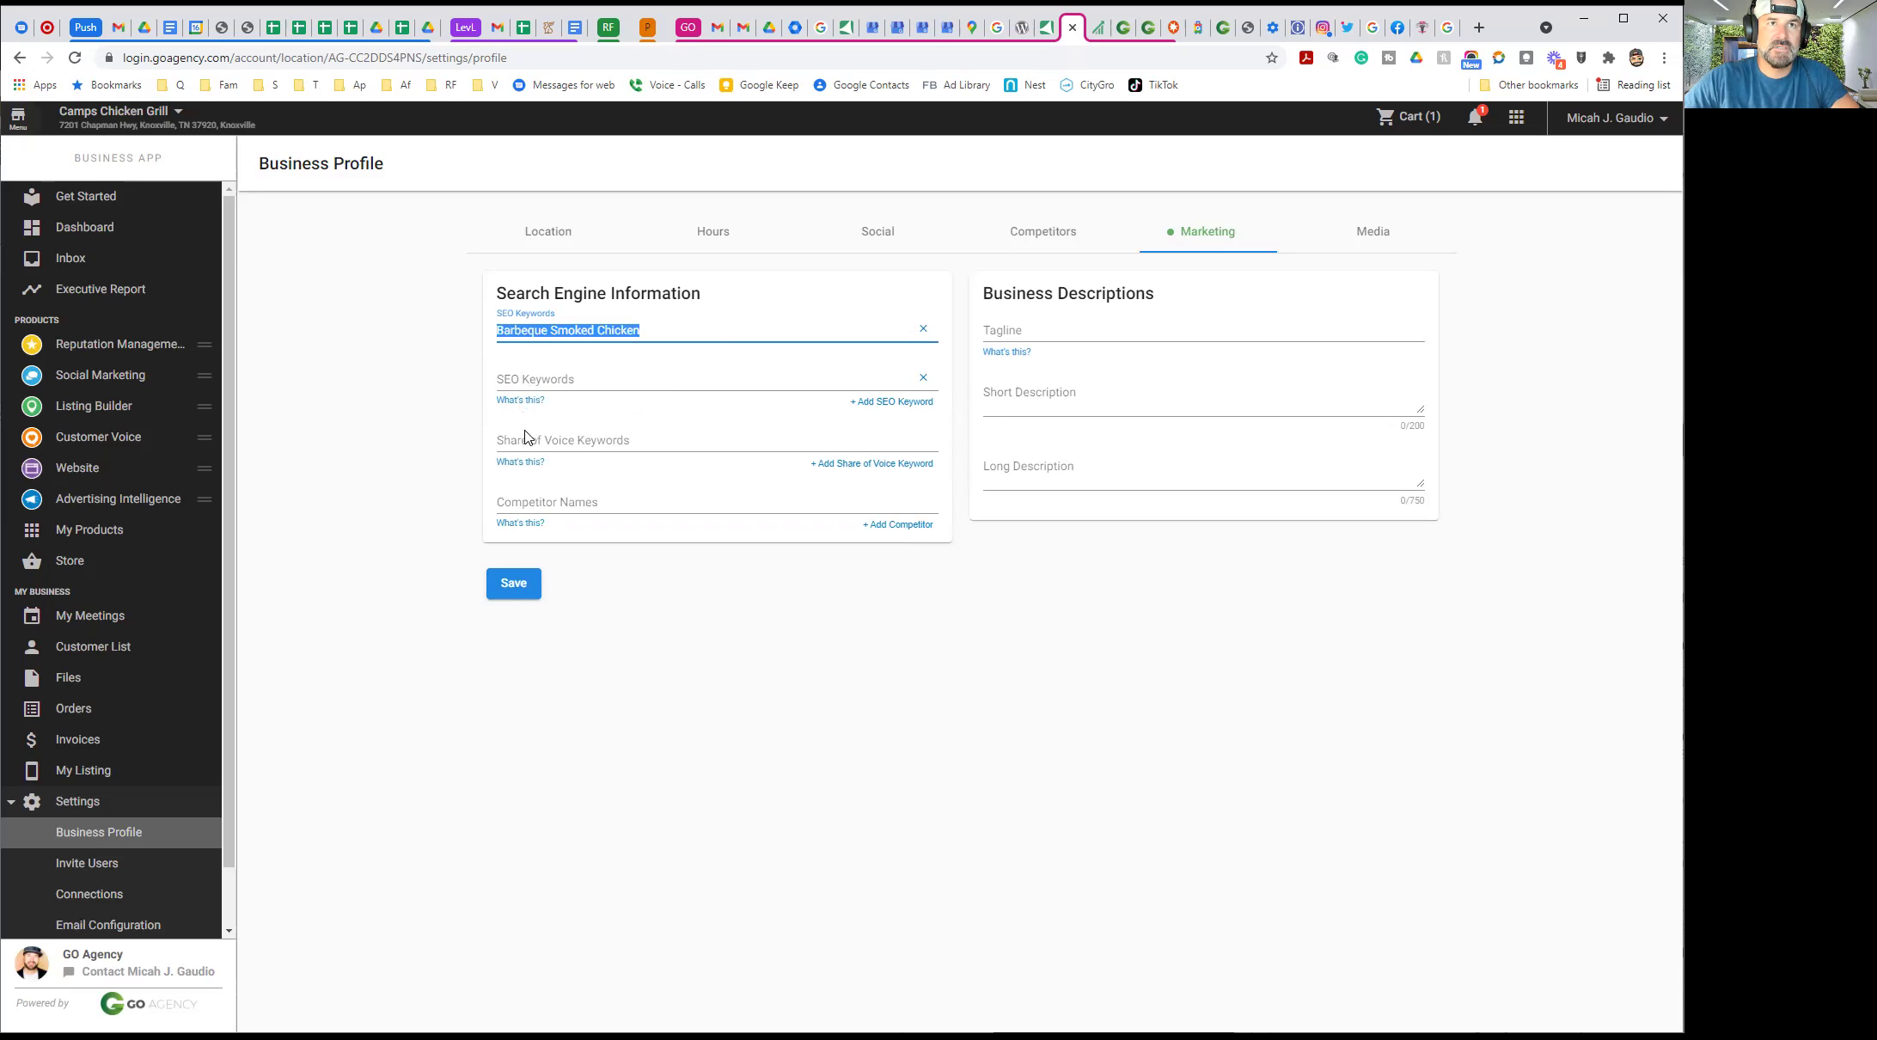
left_click(516, 440)
key("ctrl+v")
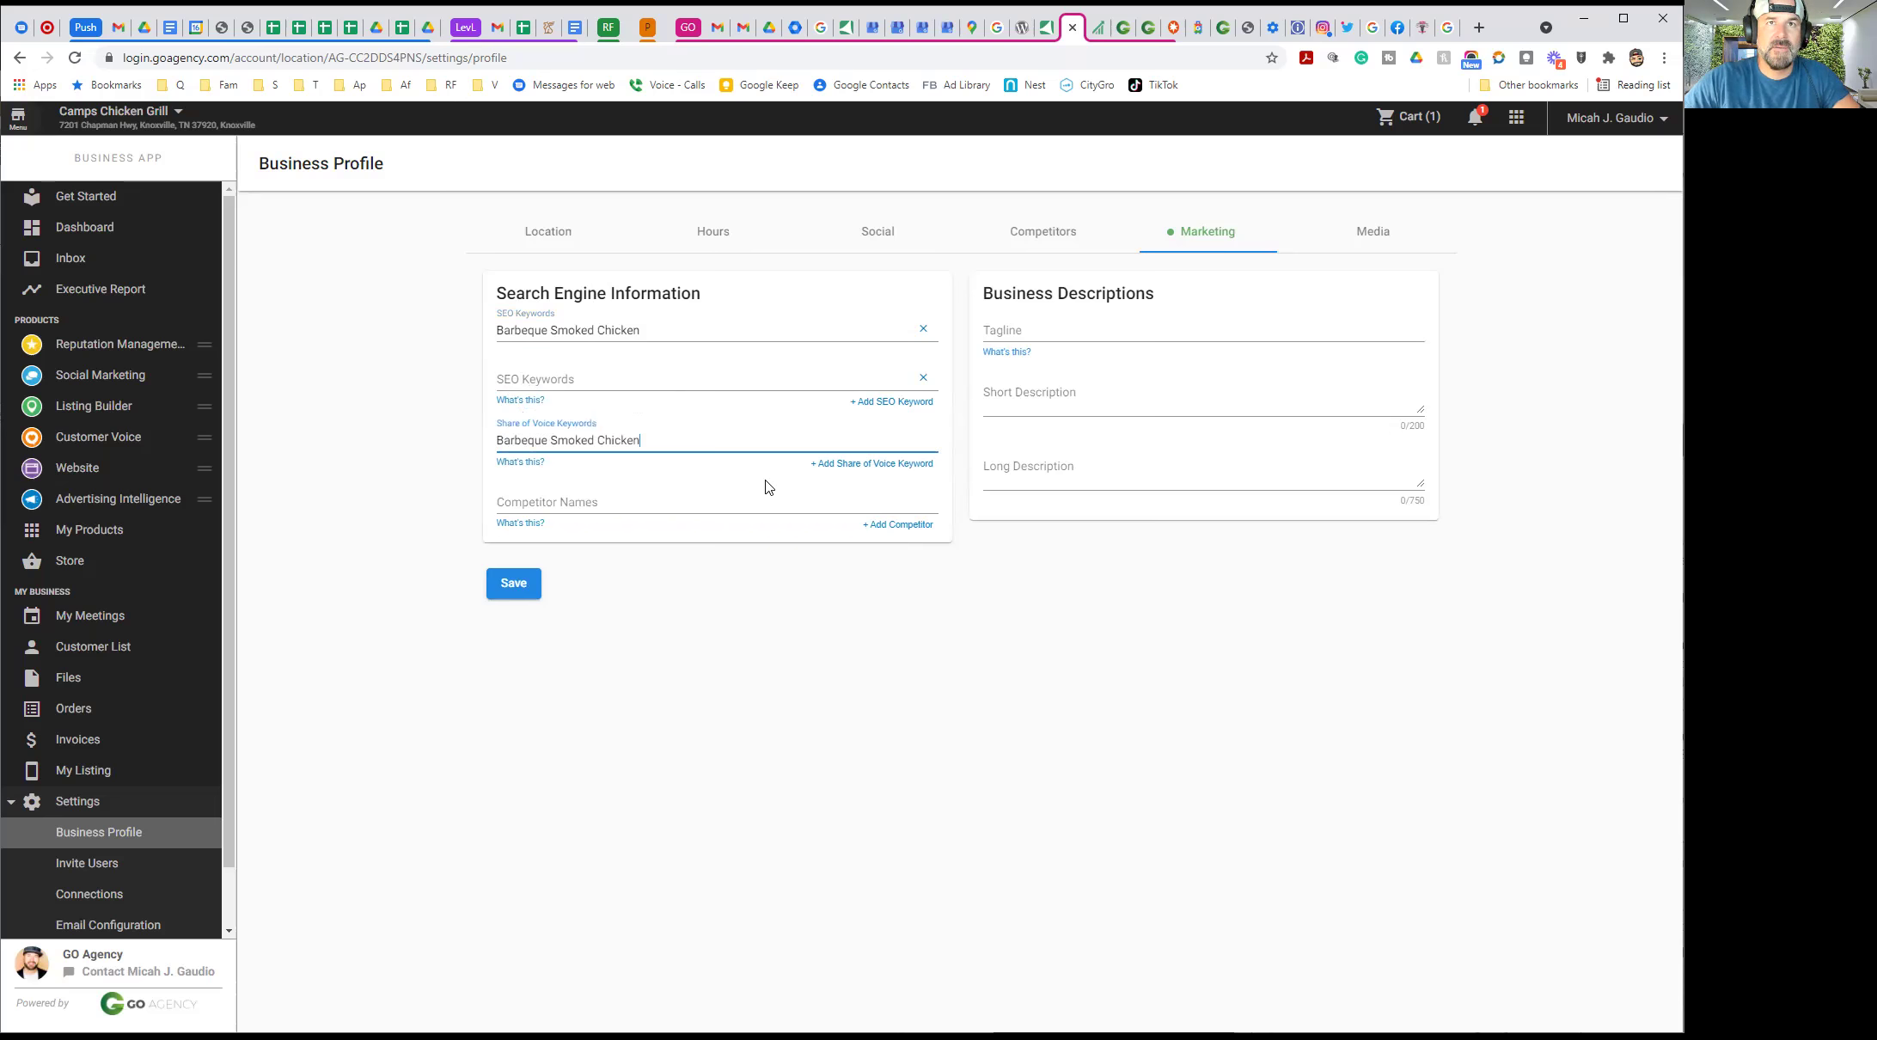
left_click(852, 464)
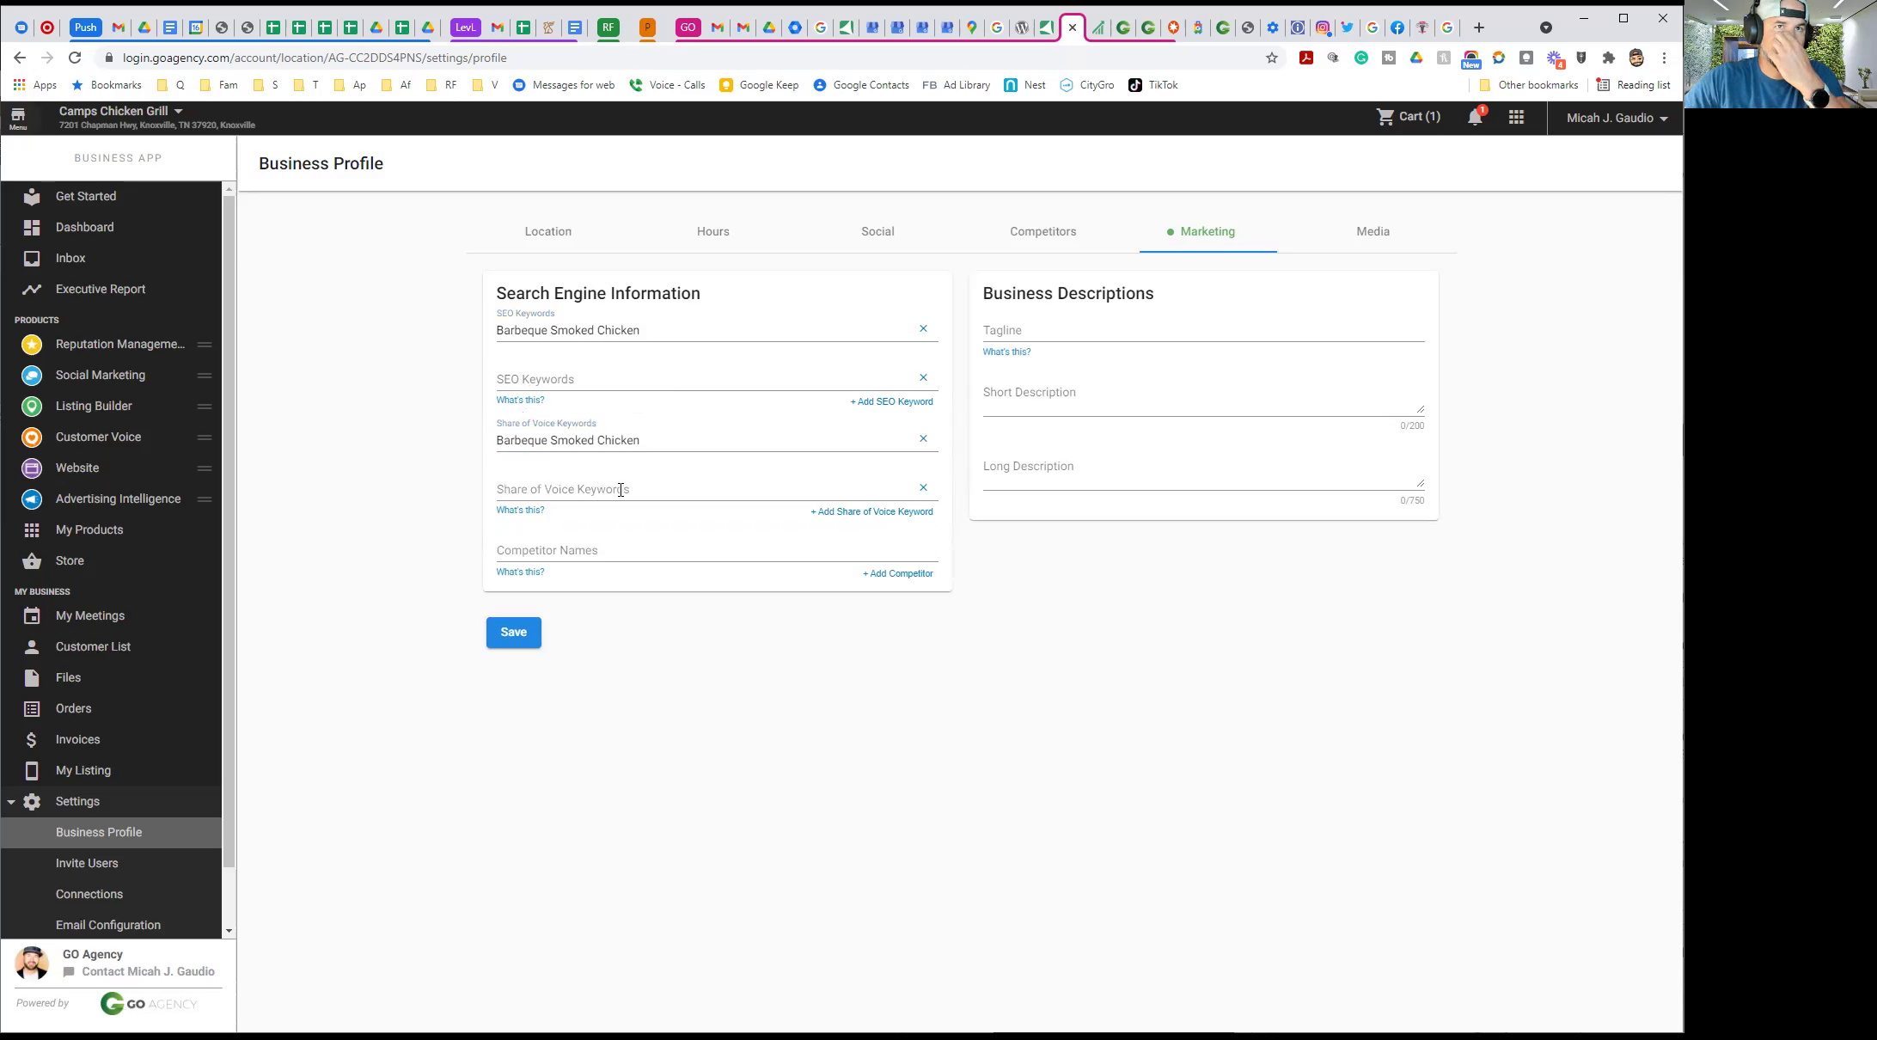
Add 'Camps Chicken & Grill' as the second Share of Voice and SEO keyword
left_click(545, 381)
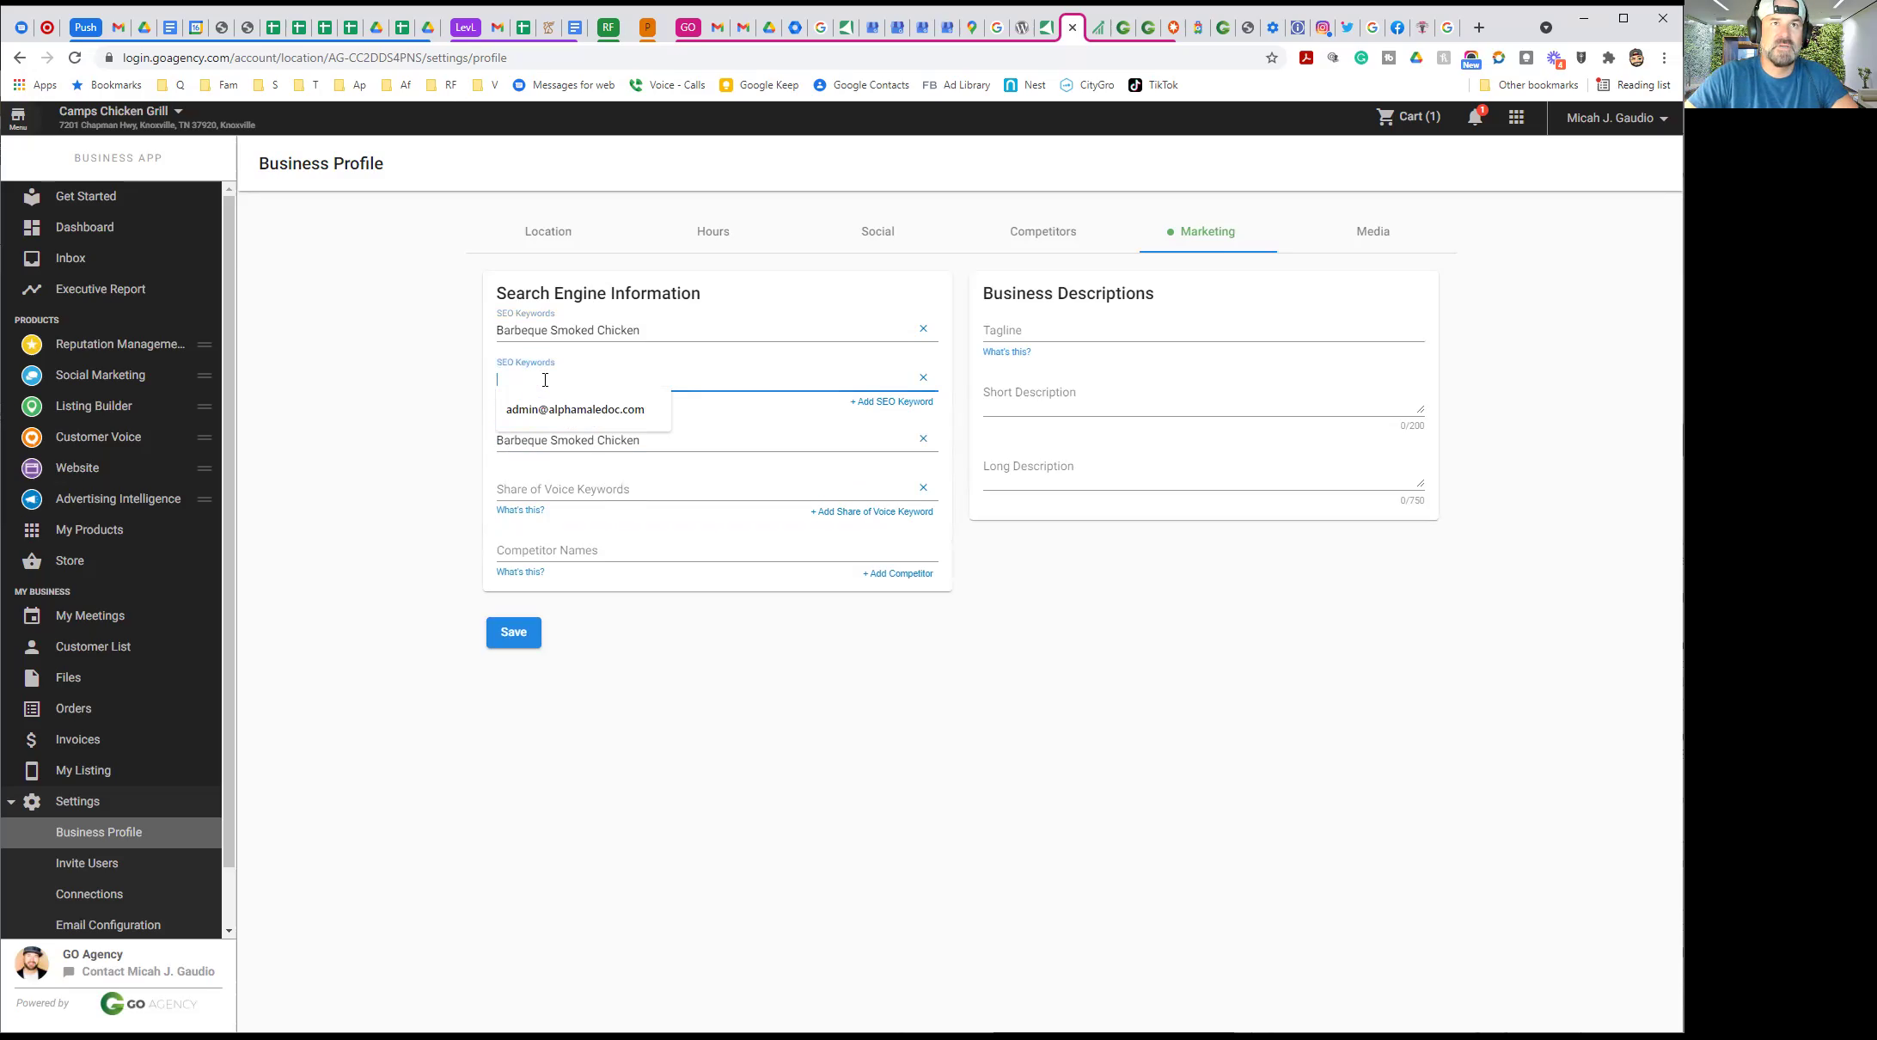
left_click(513, 491)
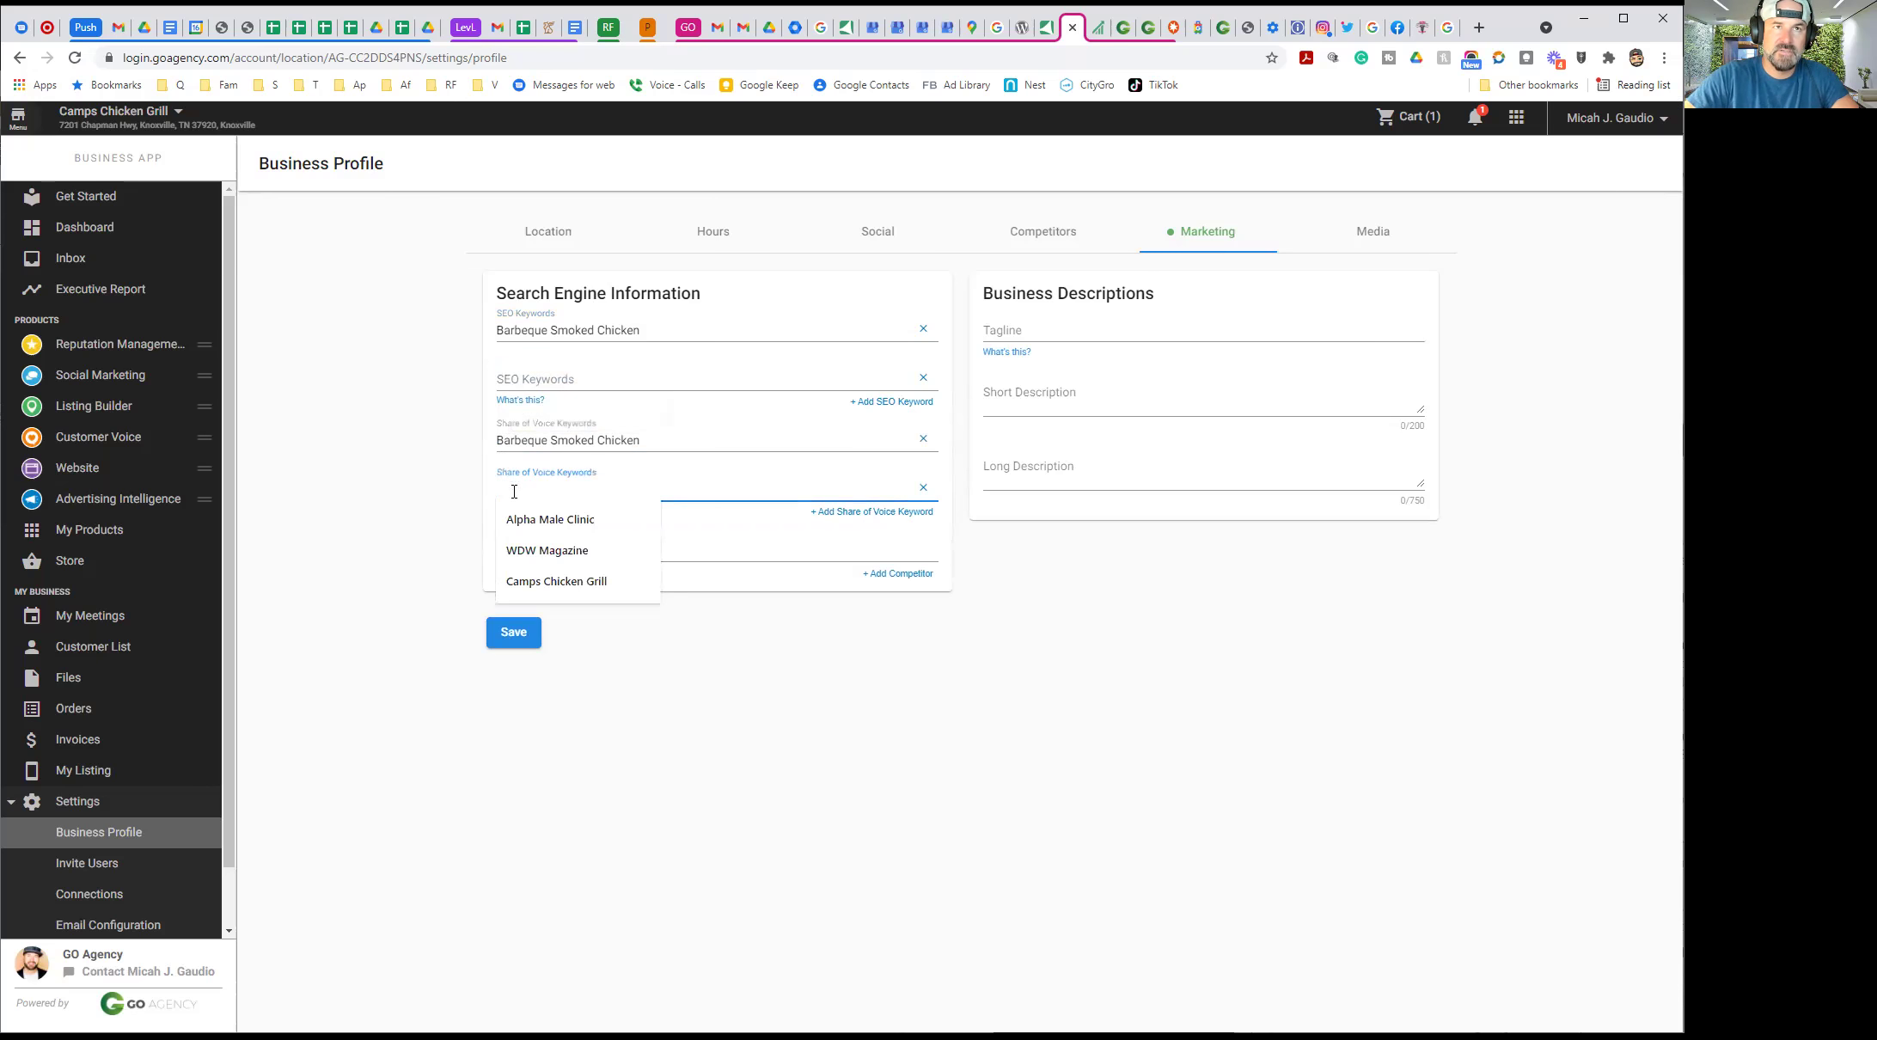
type("Camps")
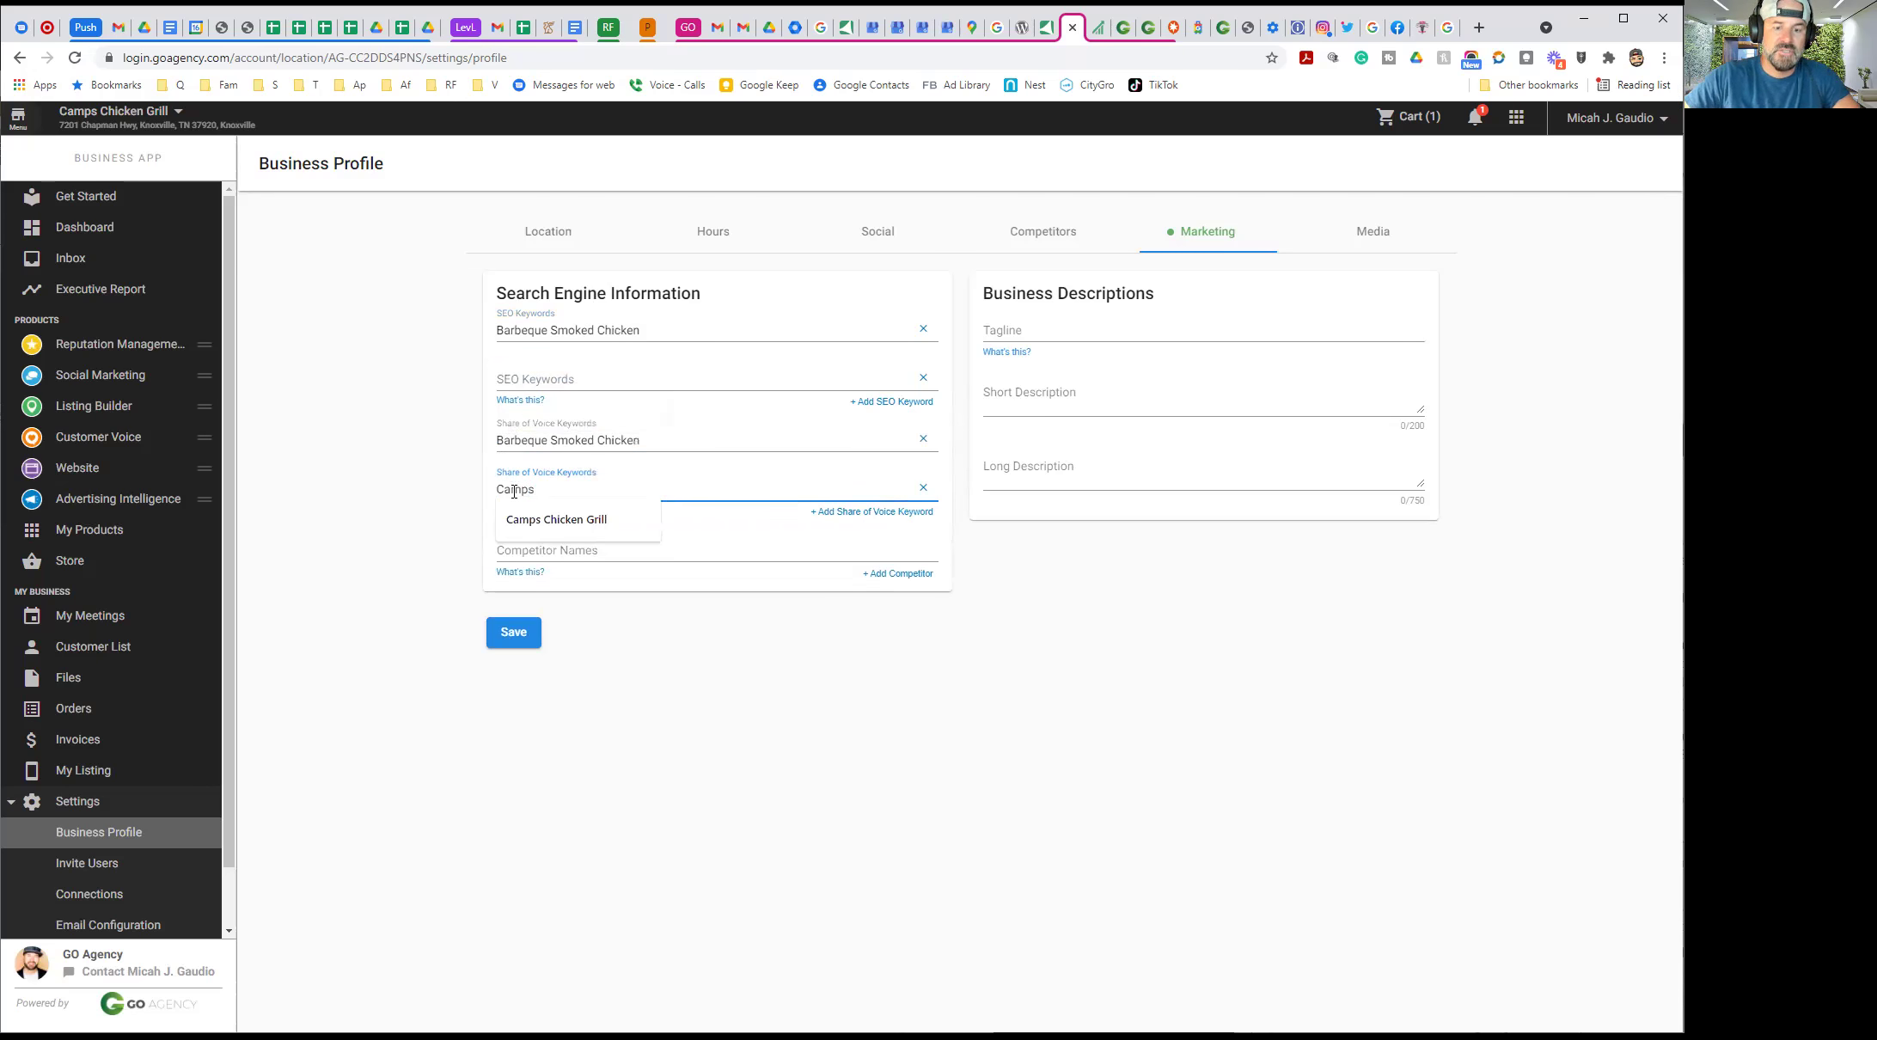
type(" Chicken & Gri")
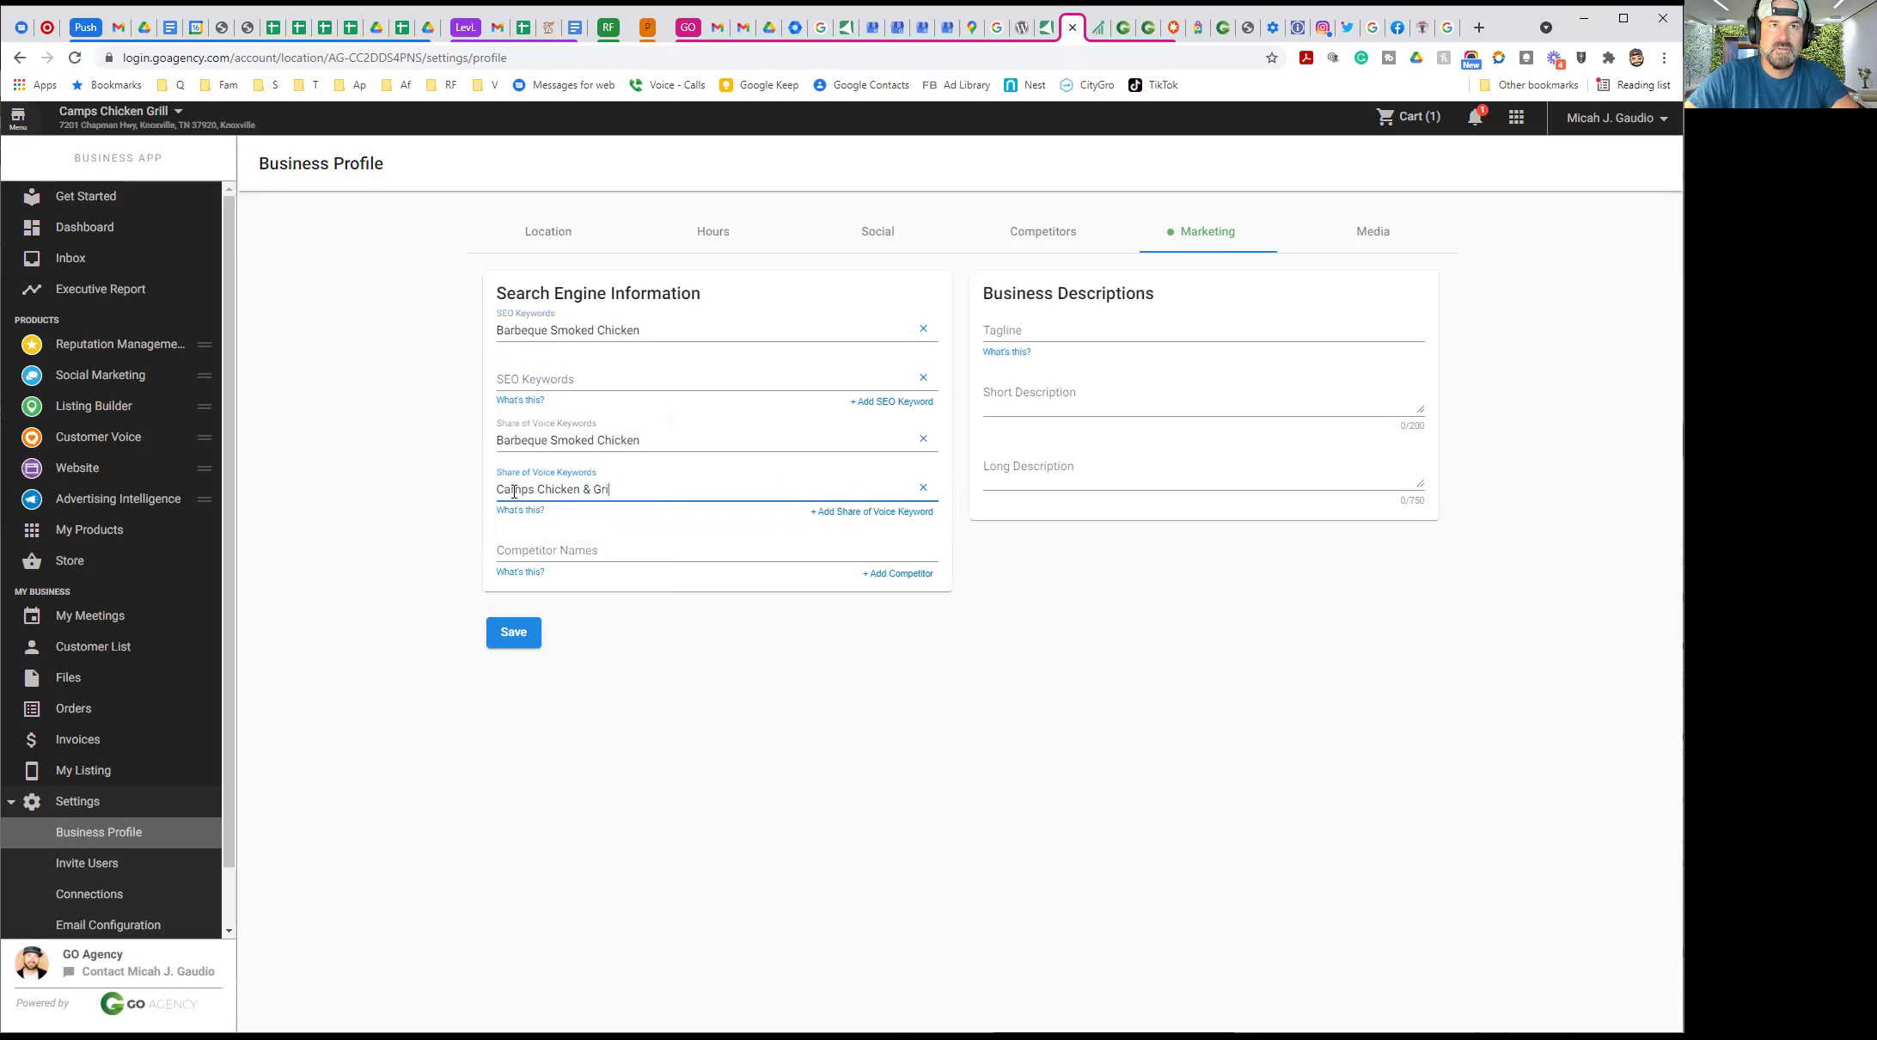
left_click(404, 514)
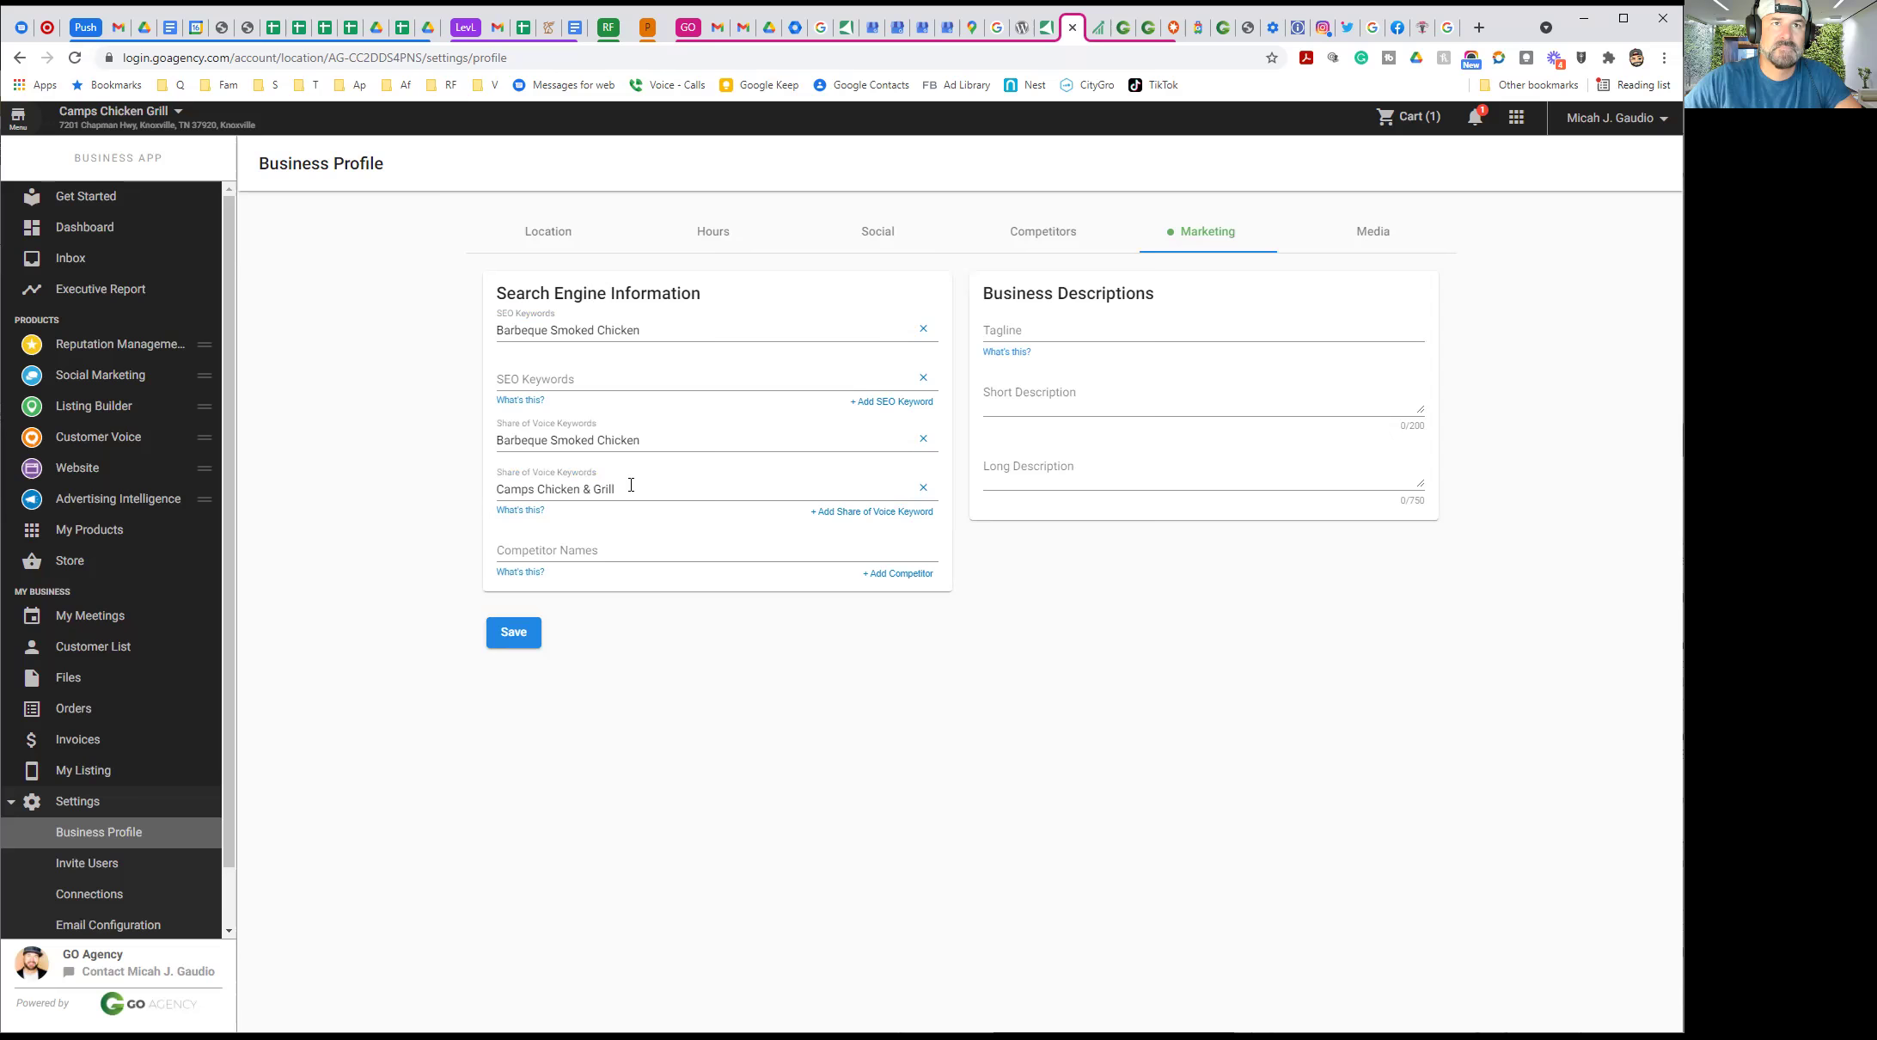
left_click_drag(623, 488, 475, 489)
key("ctrl+c")
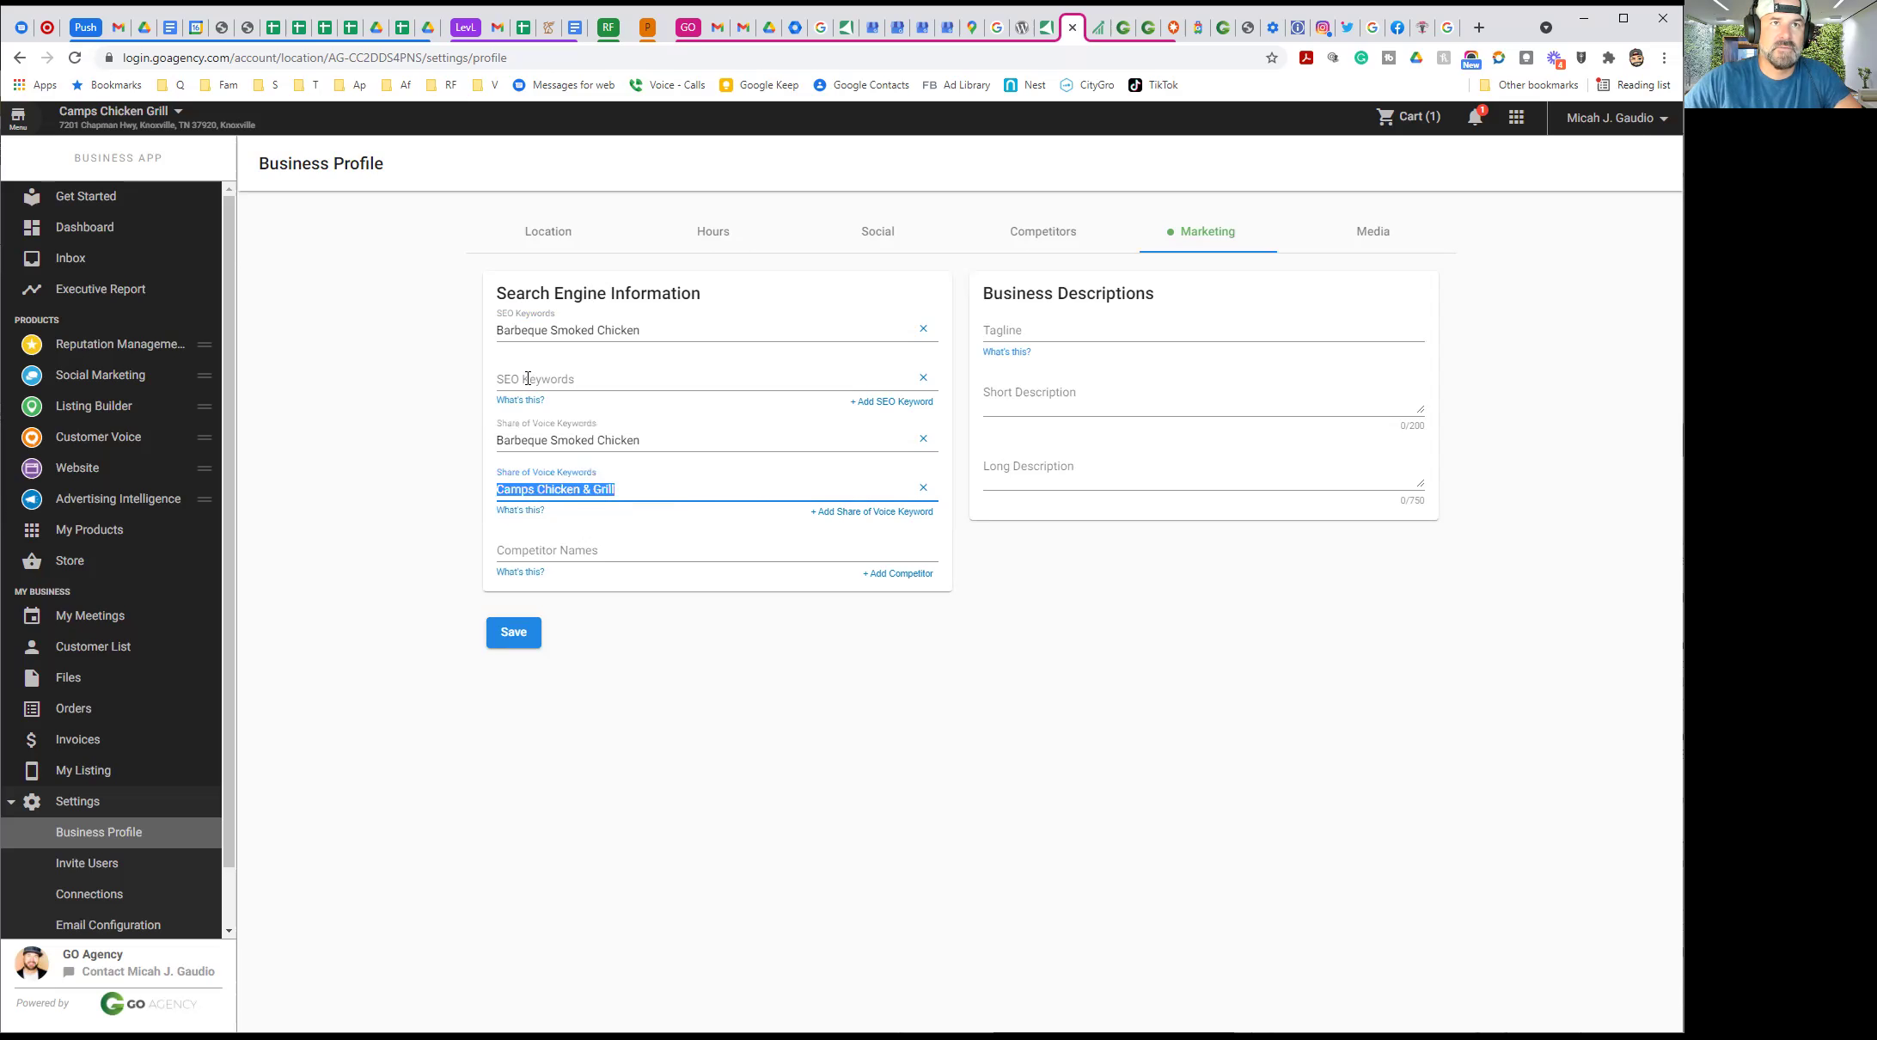
left_click(526, 379)
key("ctrl+v")
key("Escape")
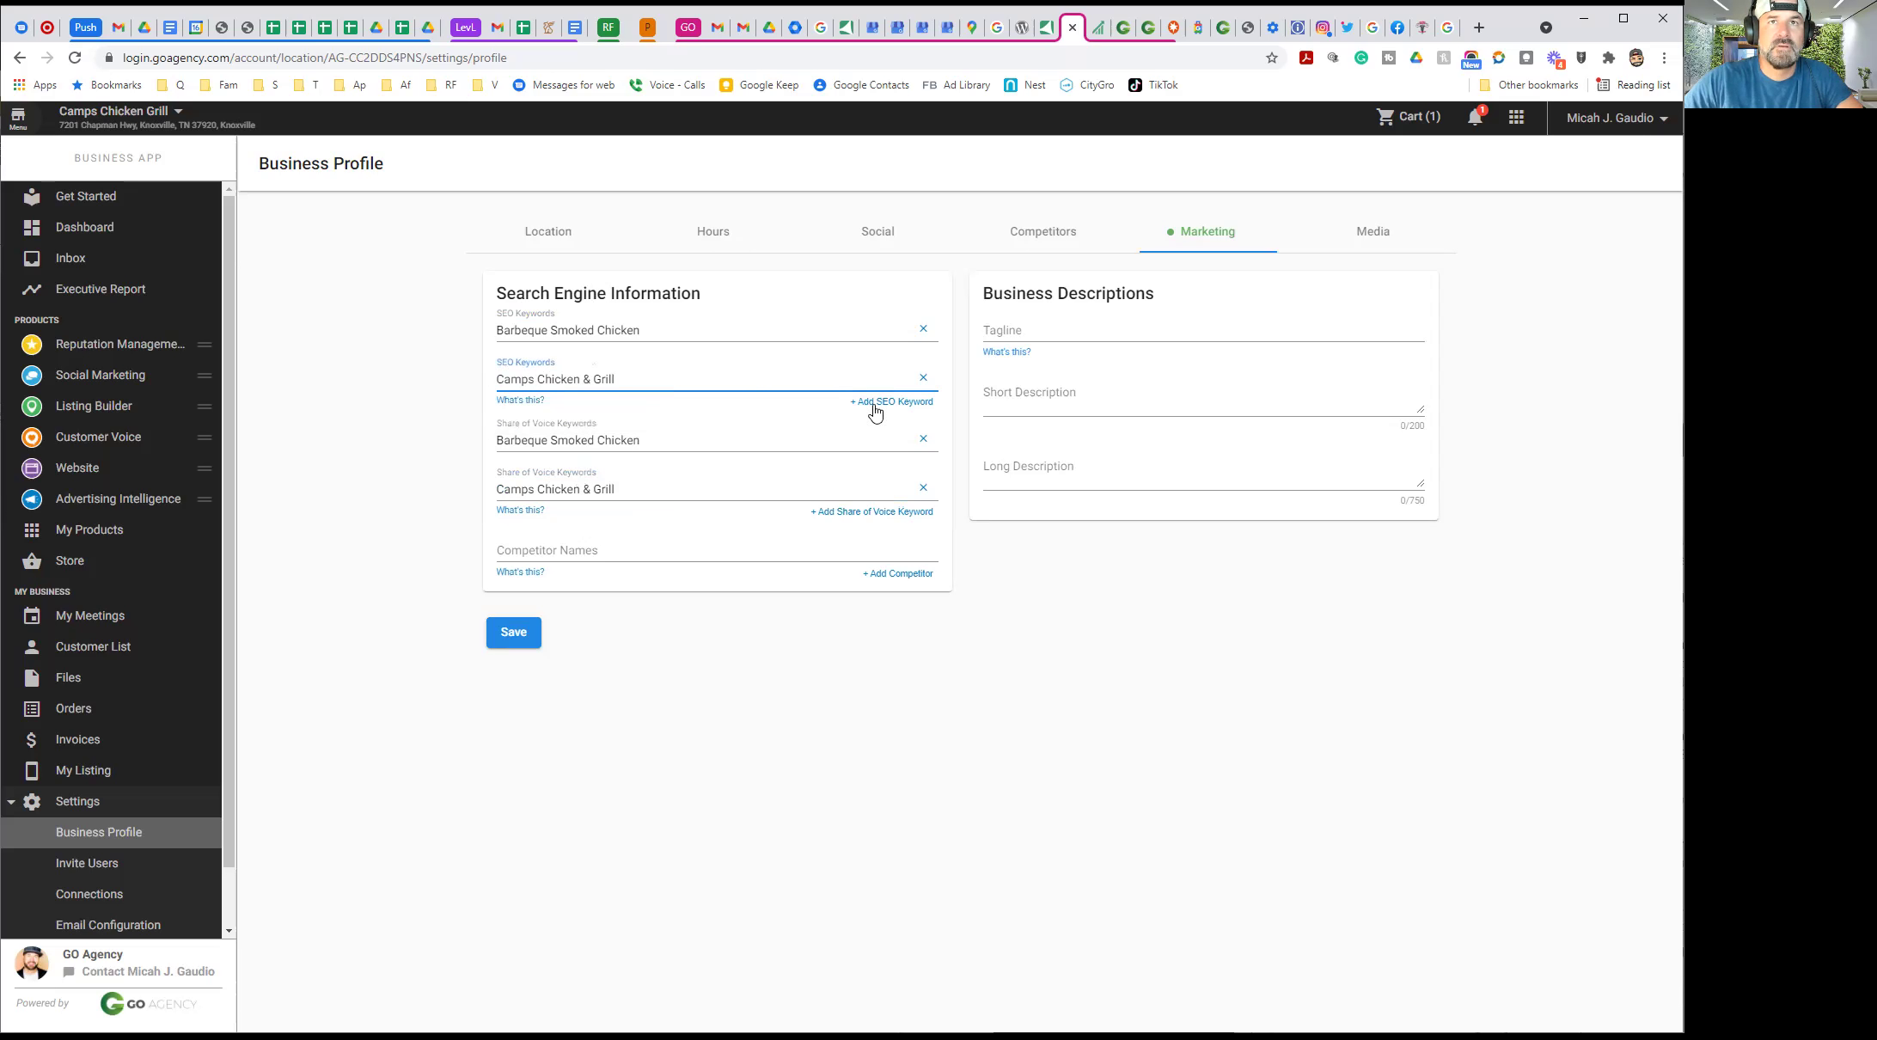
Add 'Smoked Barbeque Chicken Knoxville' as the third SEO and Share of Voice keyword, then save
left_click(885, 401)
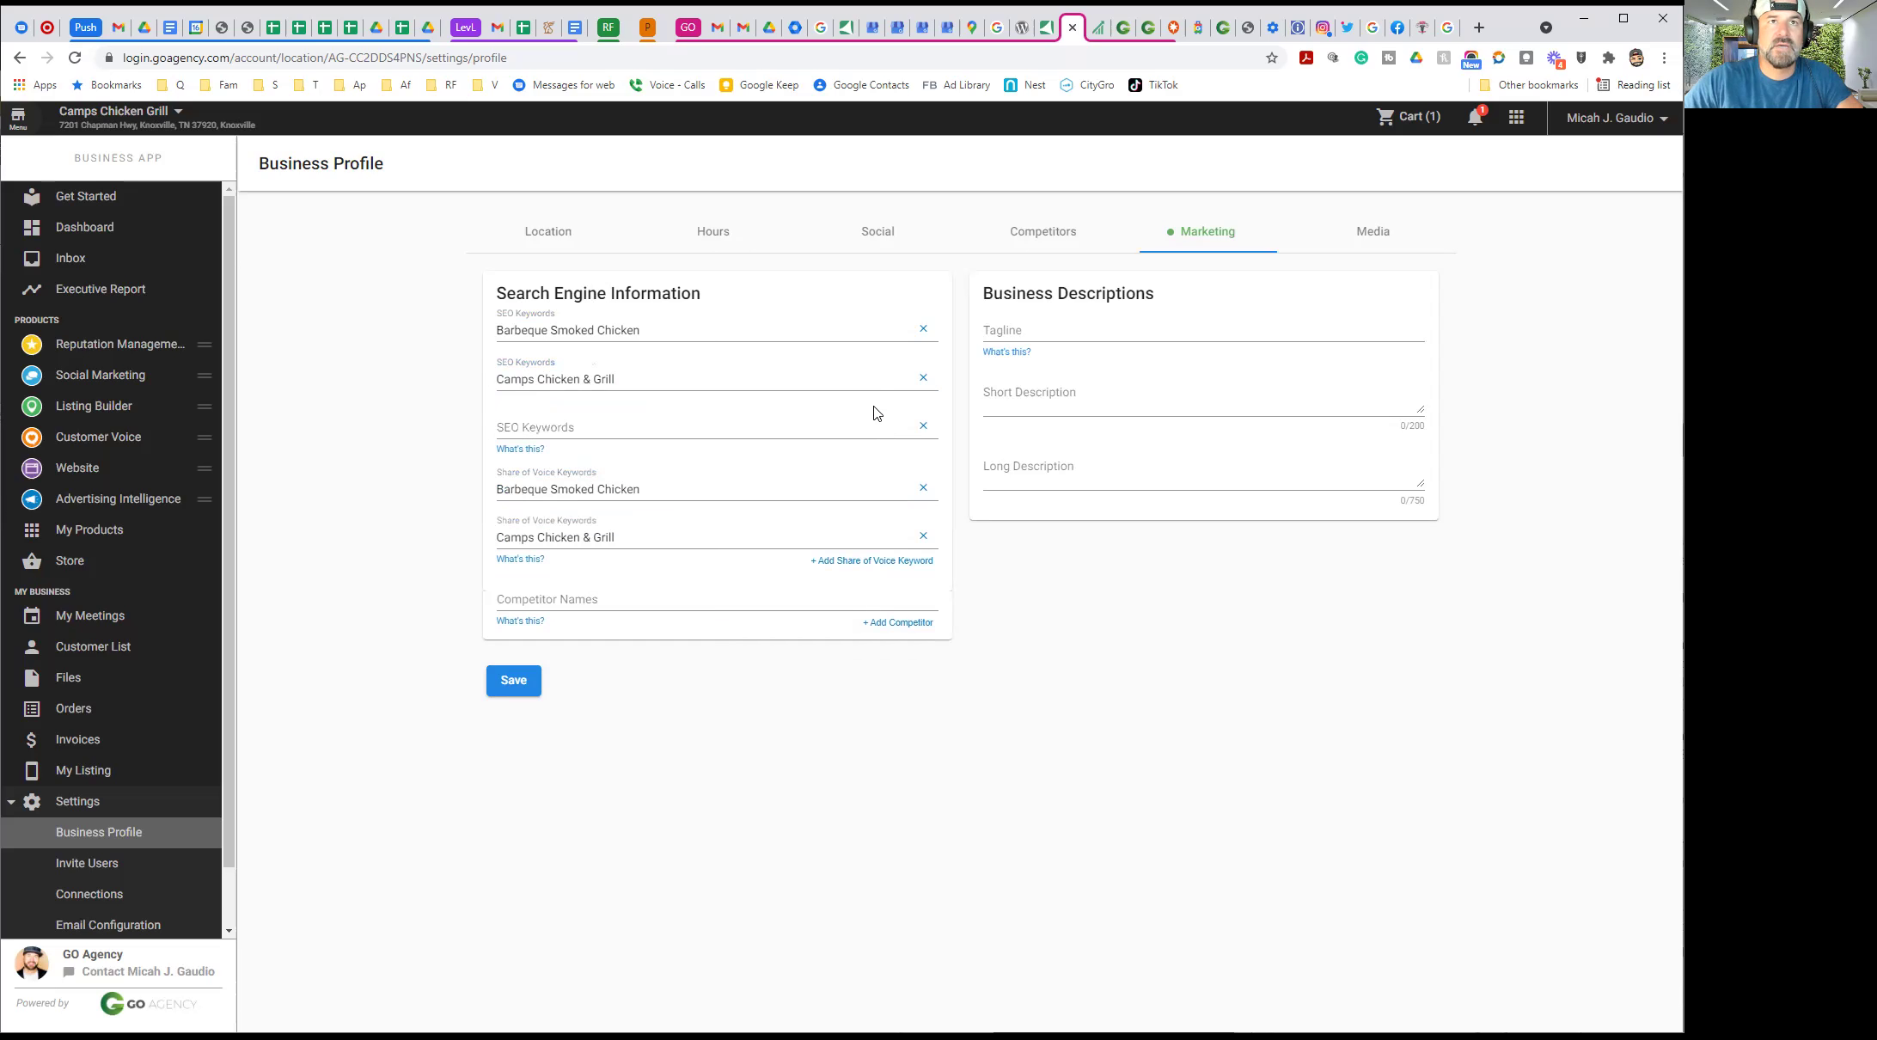
left_click(870, 561)
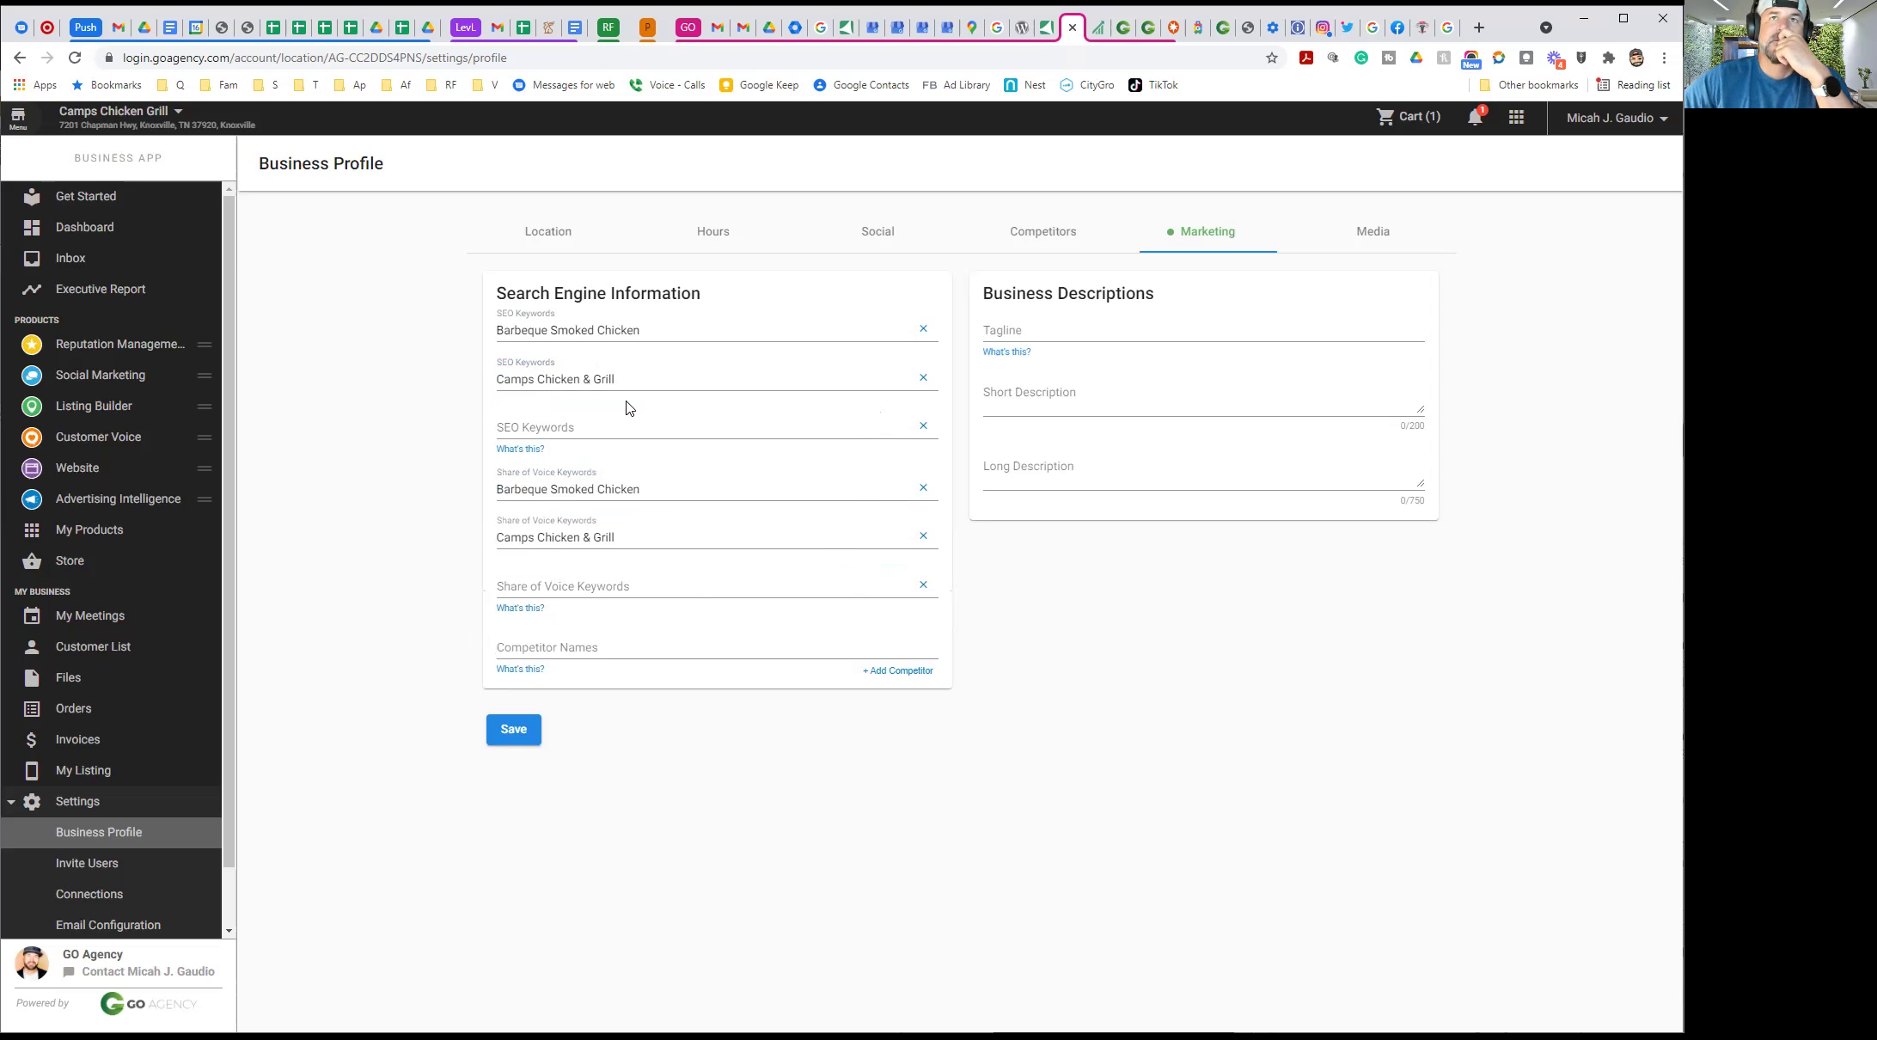
left_click(526, 426)
type("Chicken Kno")
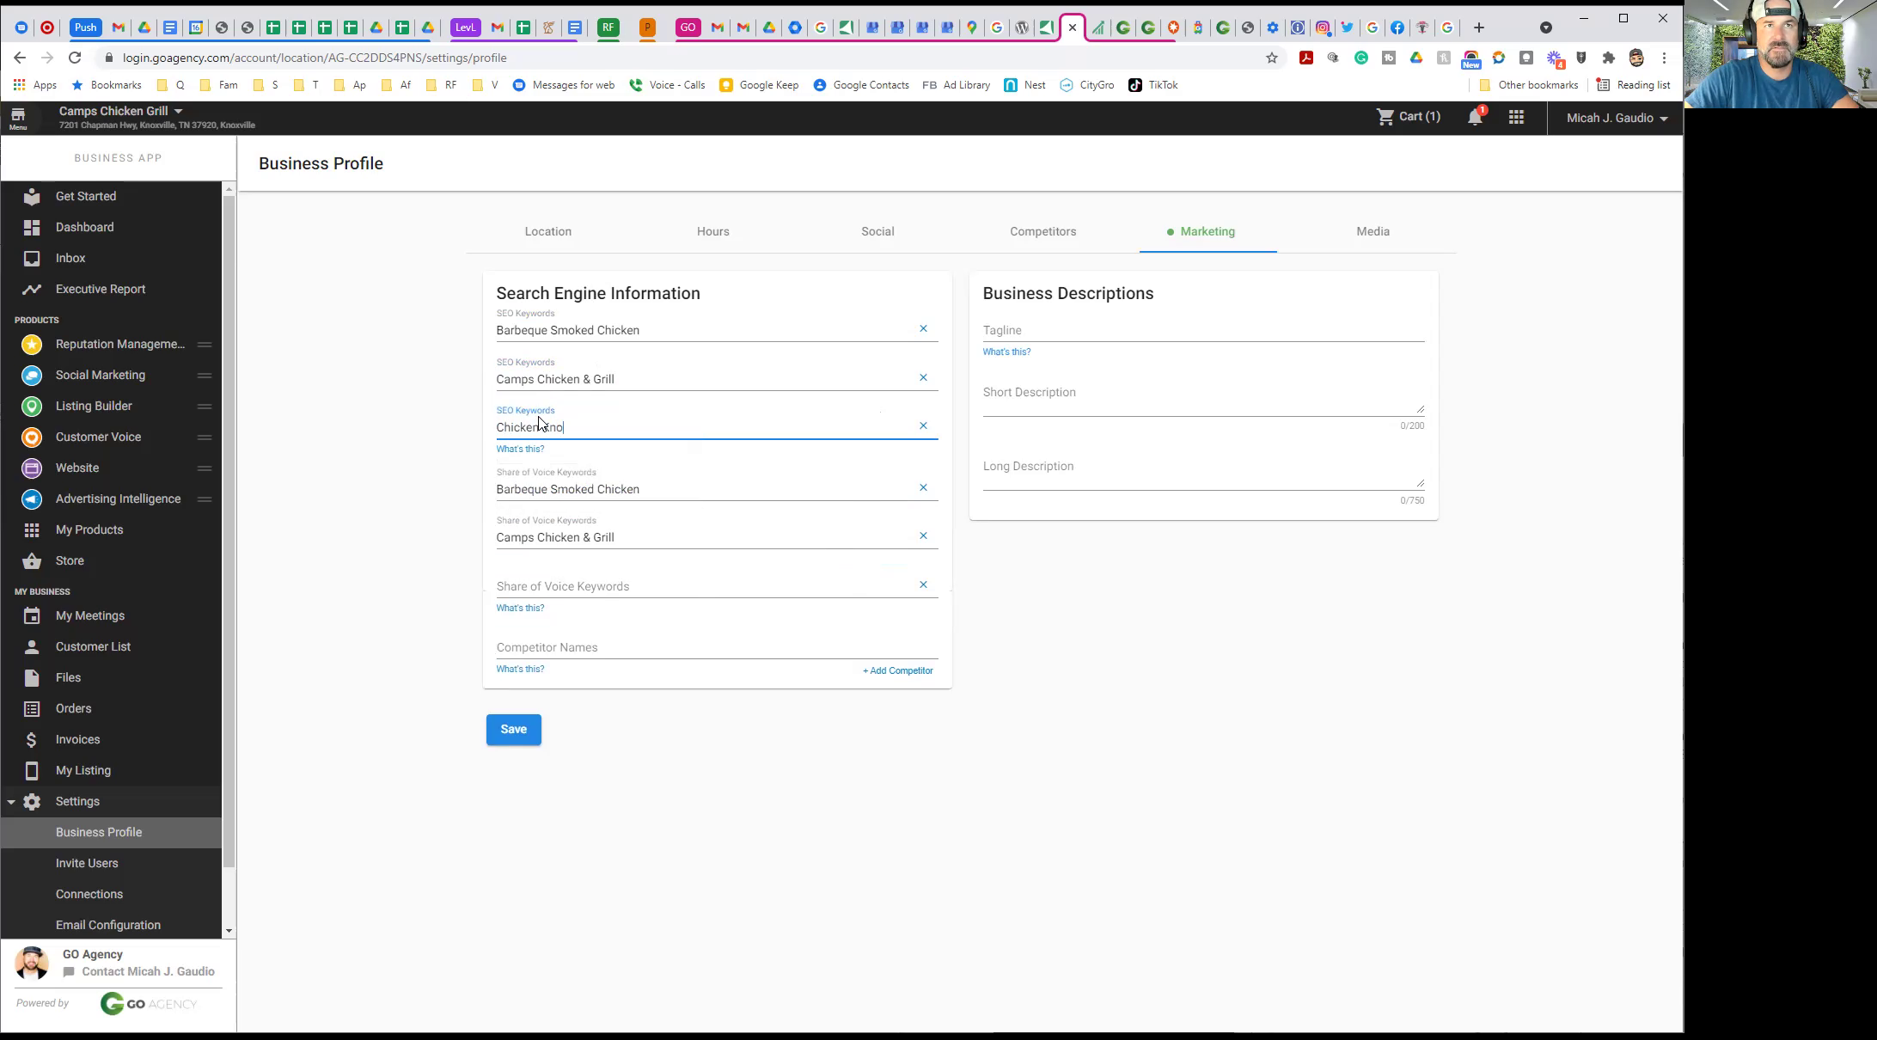
type("xville Te")
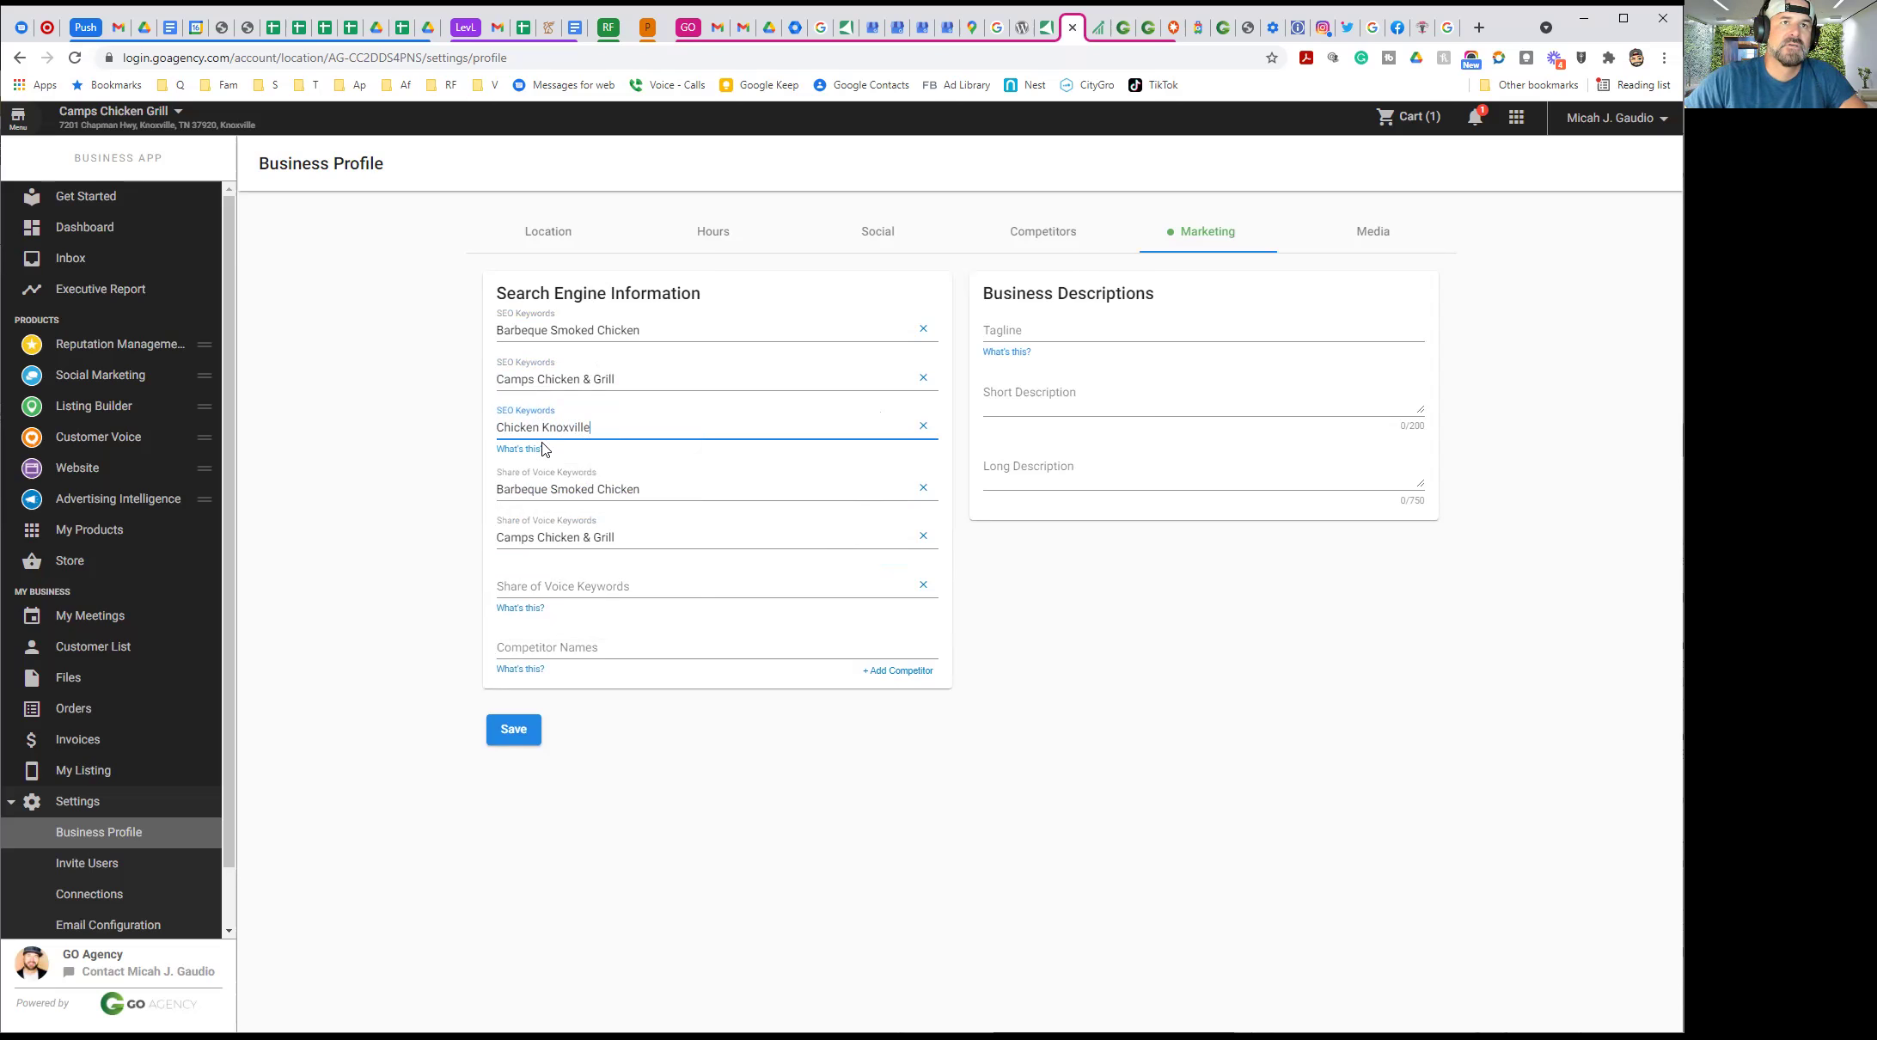
left_click(499, 427)
type("Smoke")
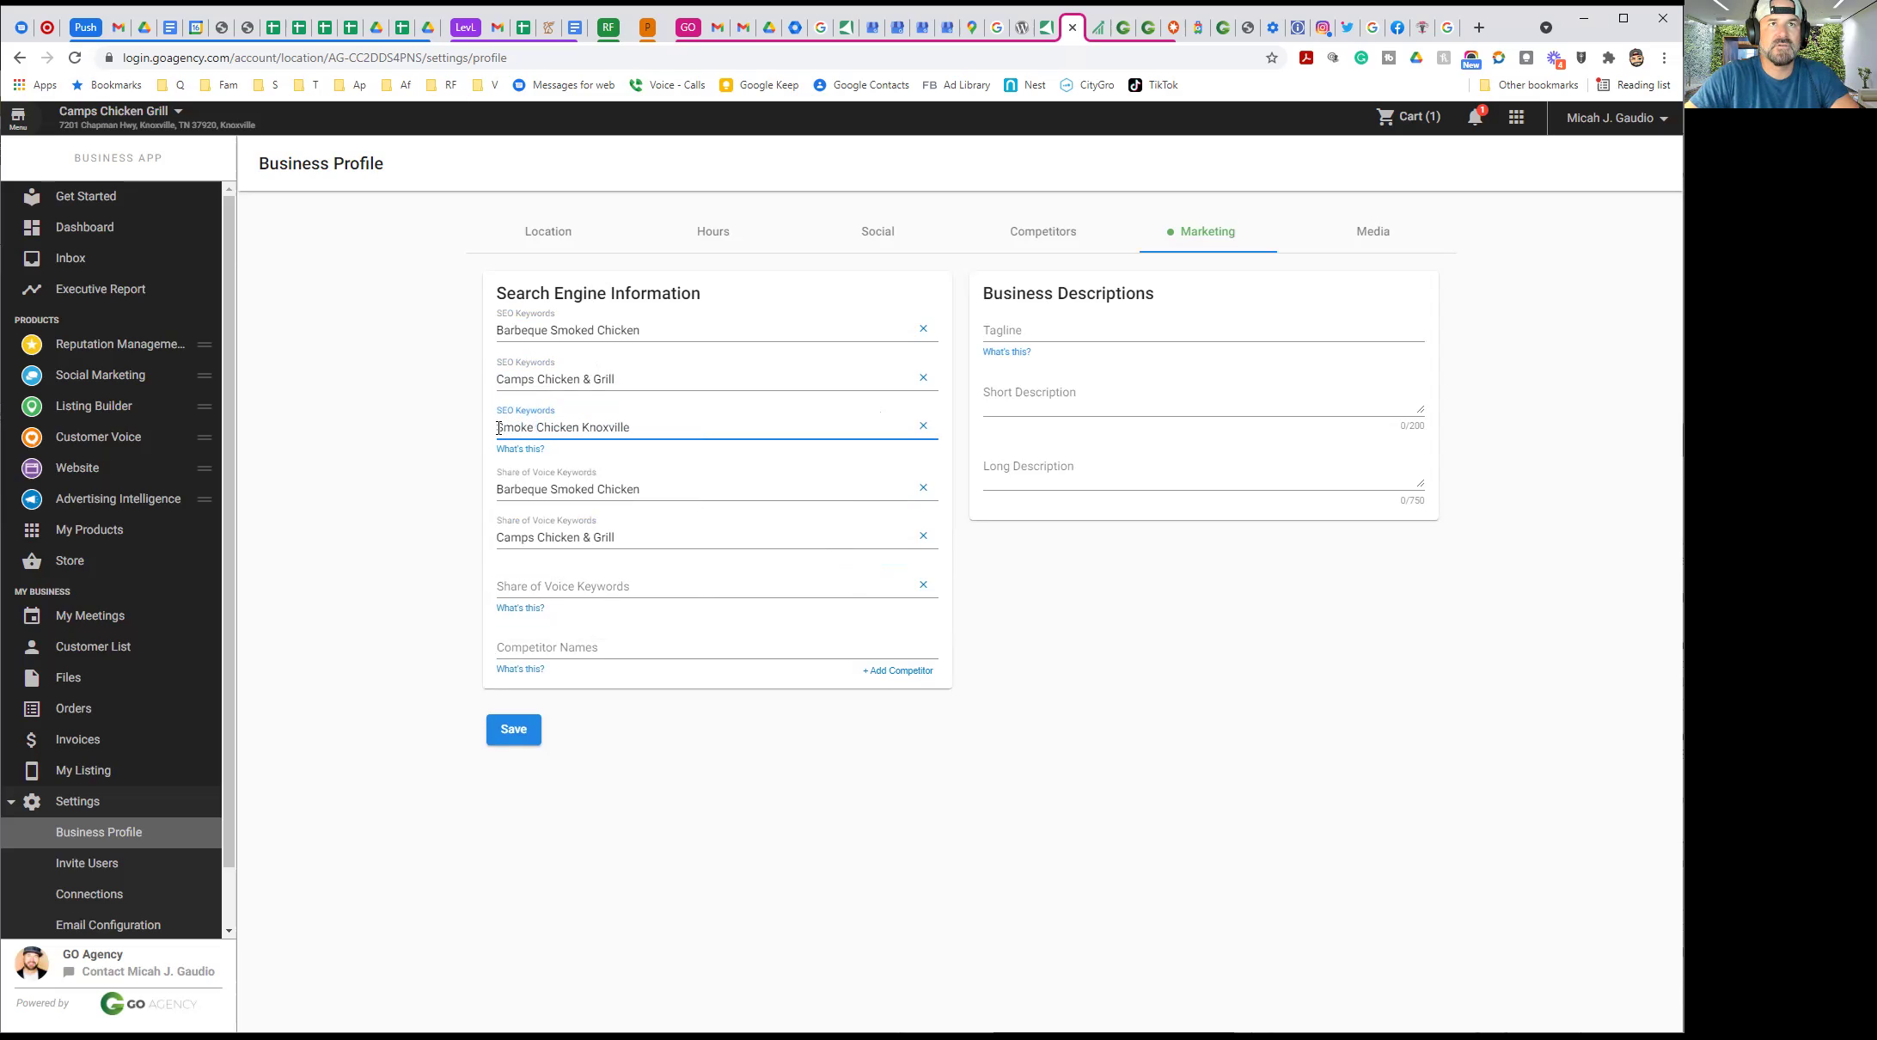
key("BackSpace")
type("d ")
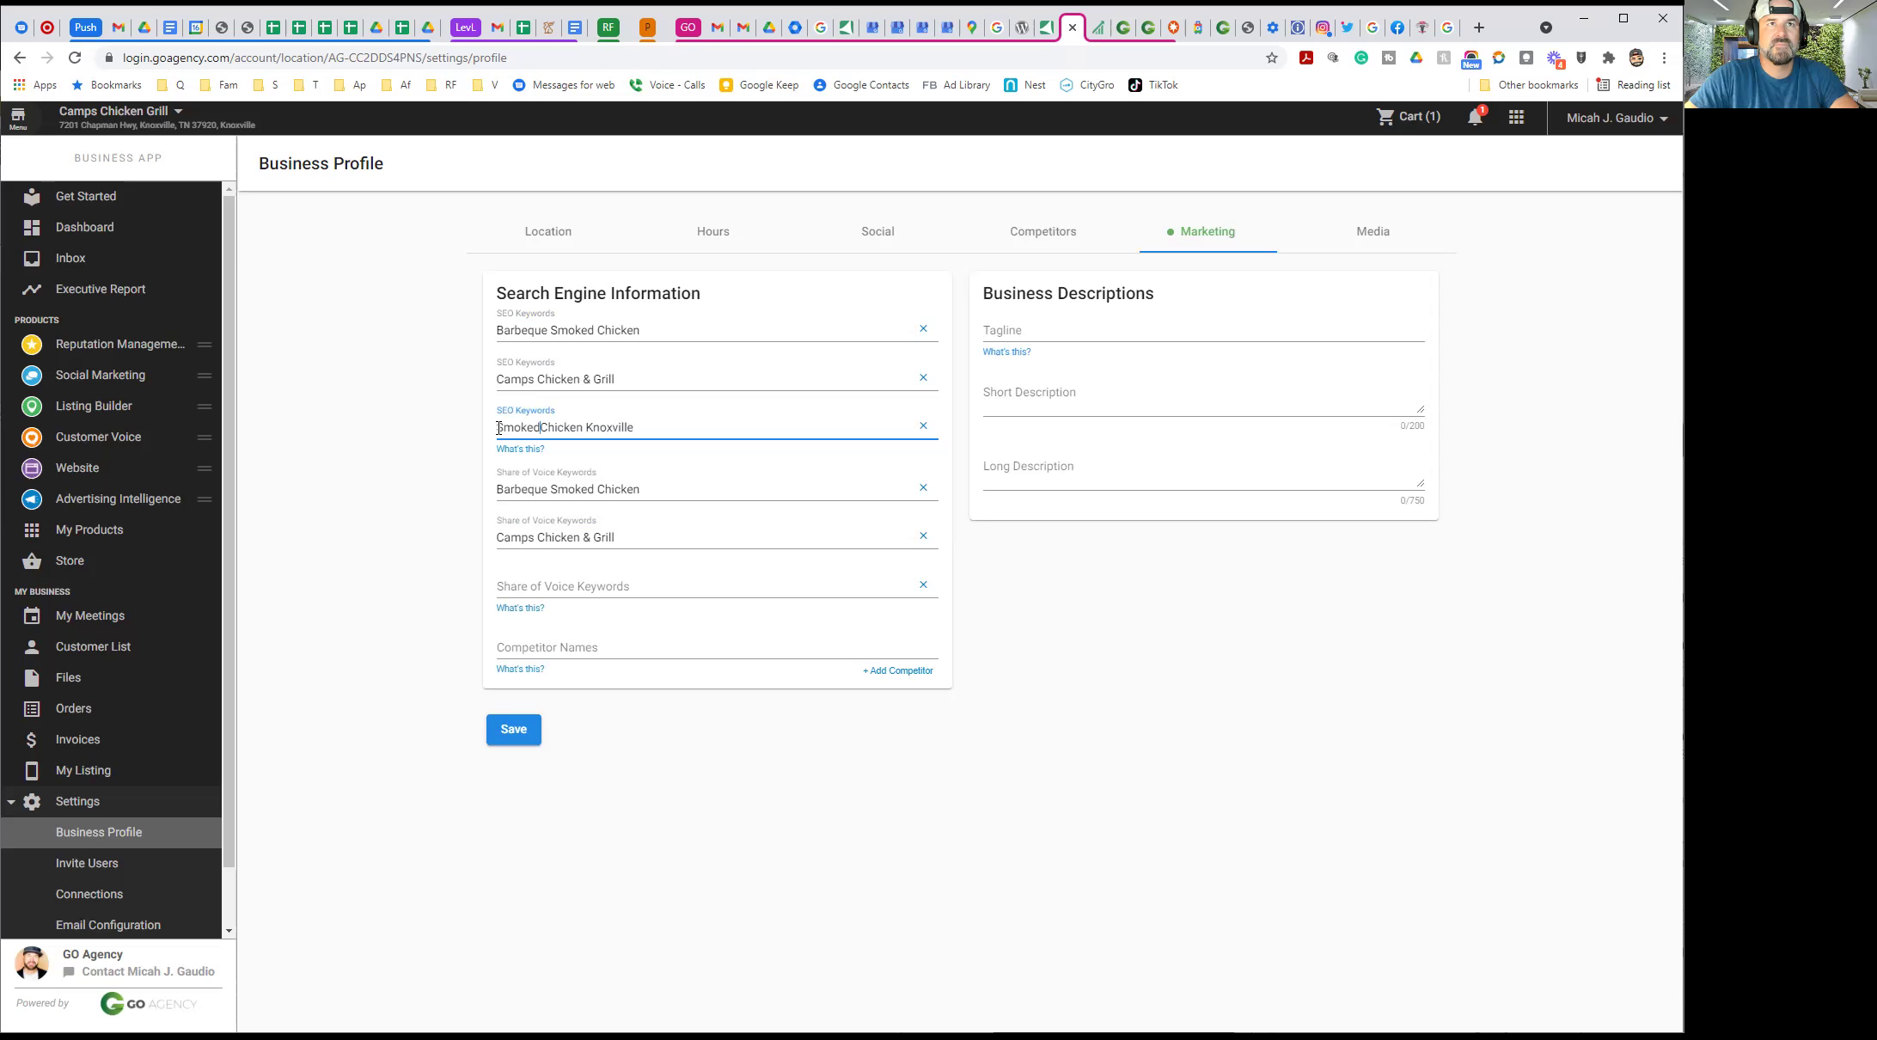
type("Barbeque")
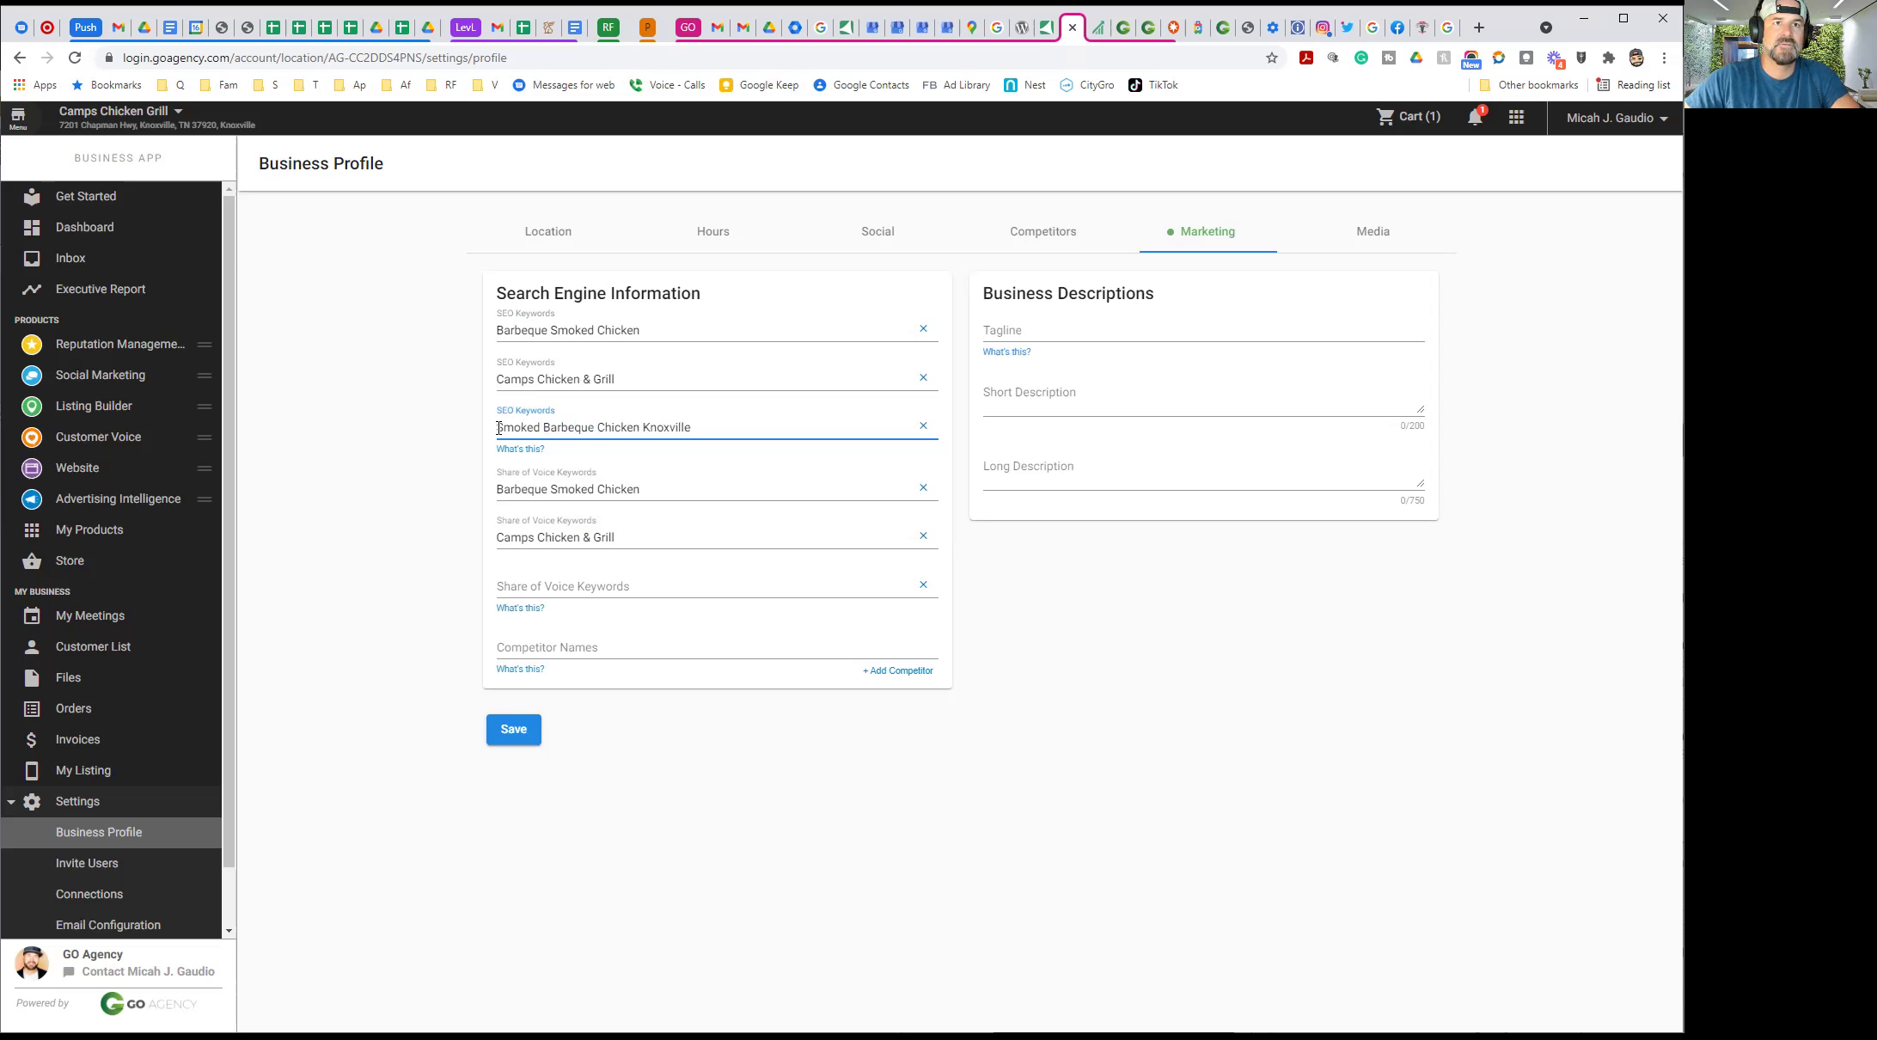
key("ctrl+a")
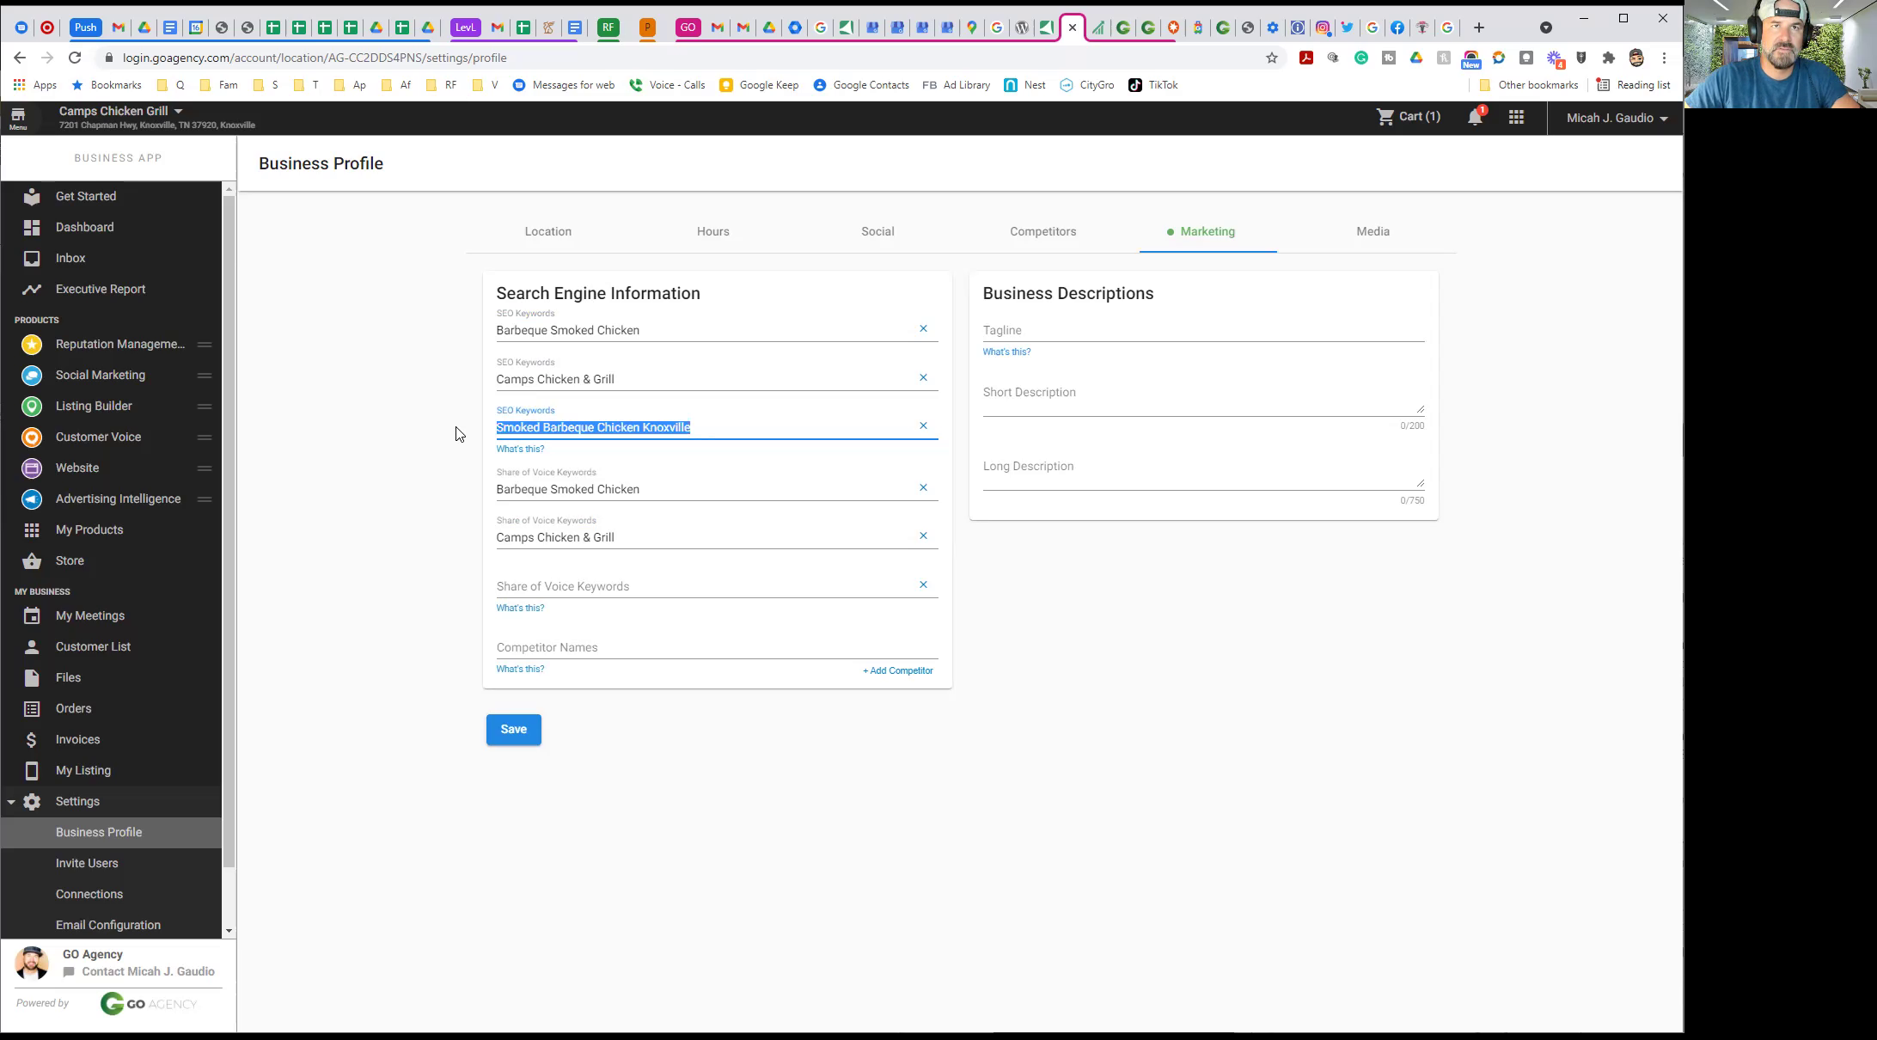
left_click(516, 583)
key("ctrl+v")
left_click(352, 516)
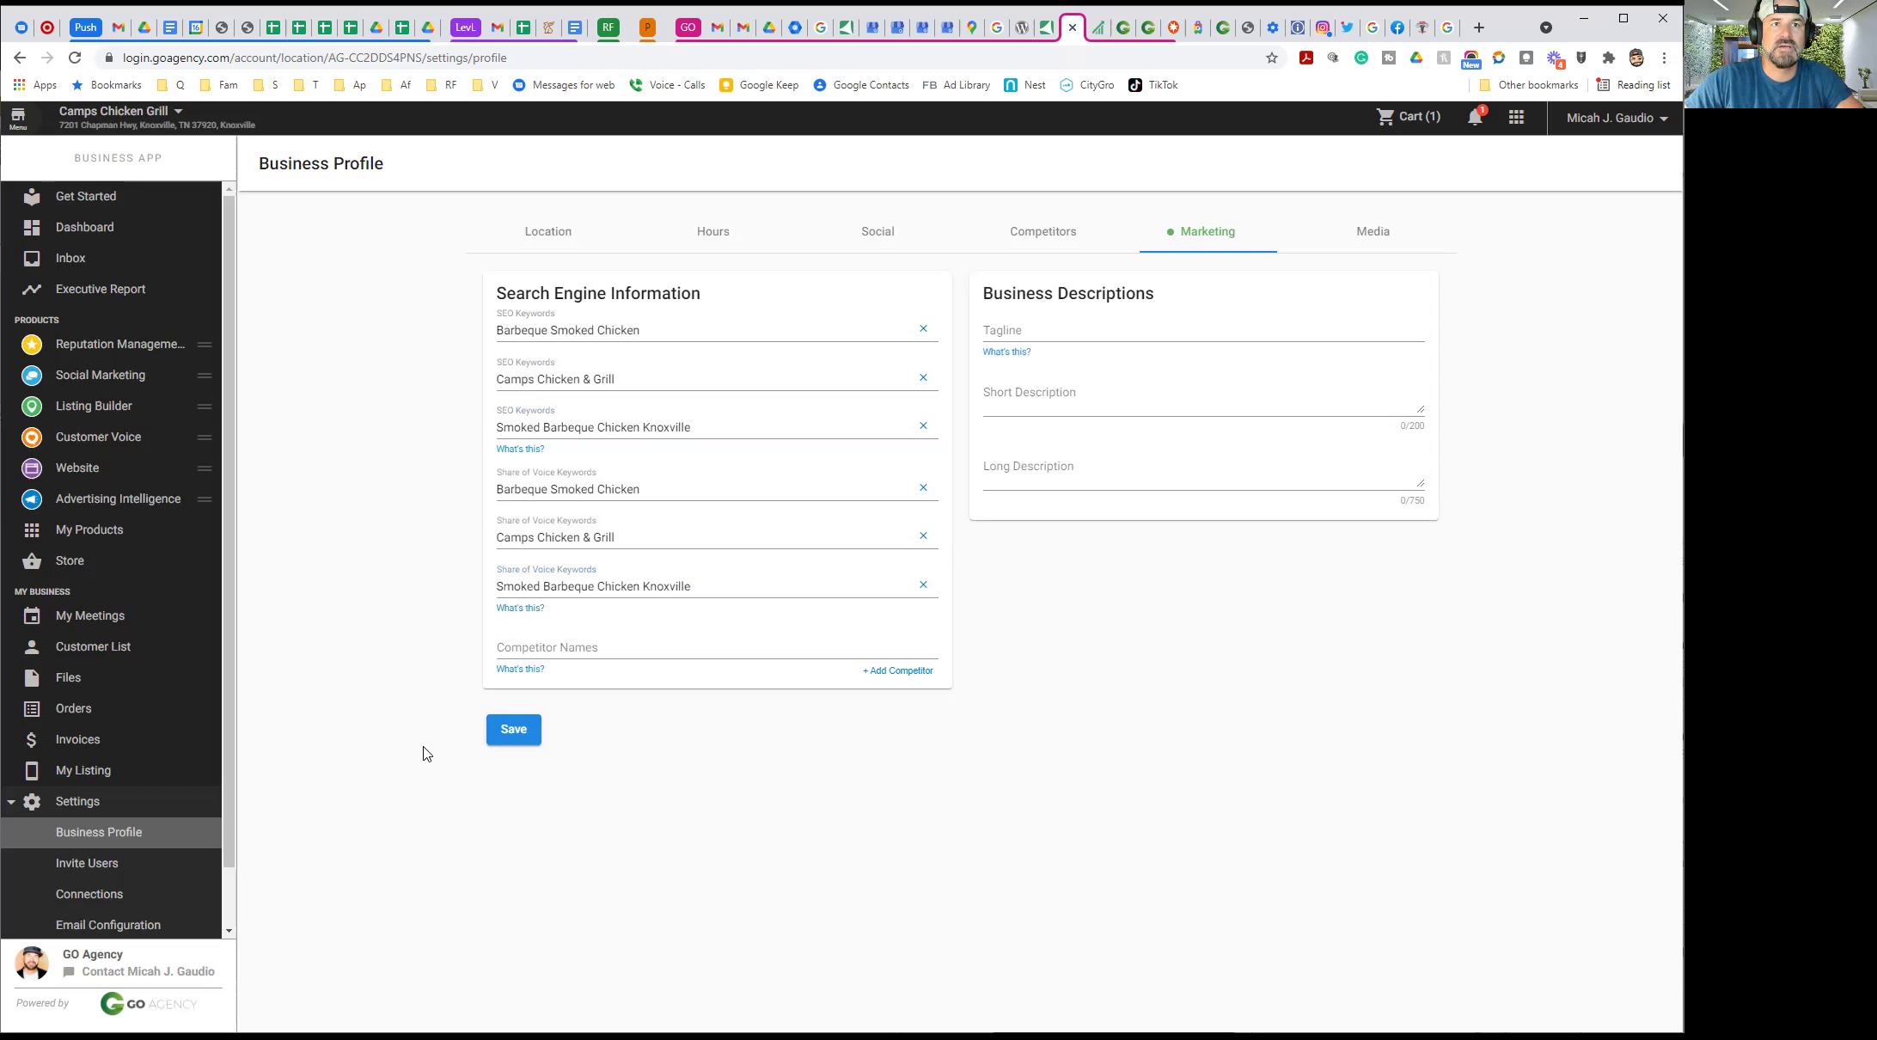
left_click(513, 732)
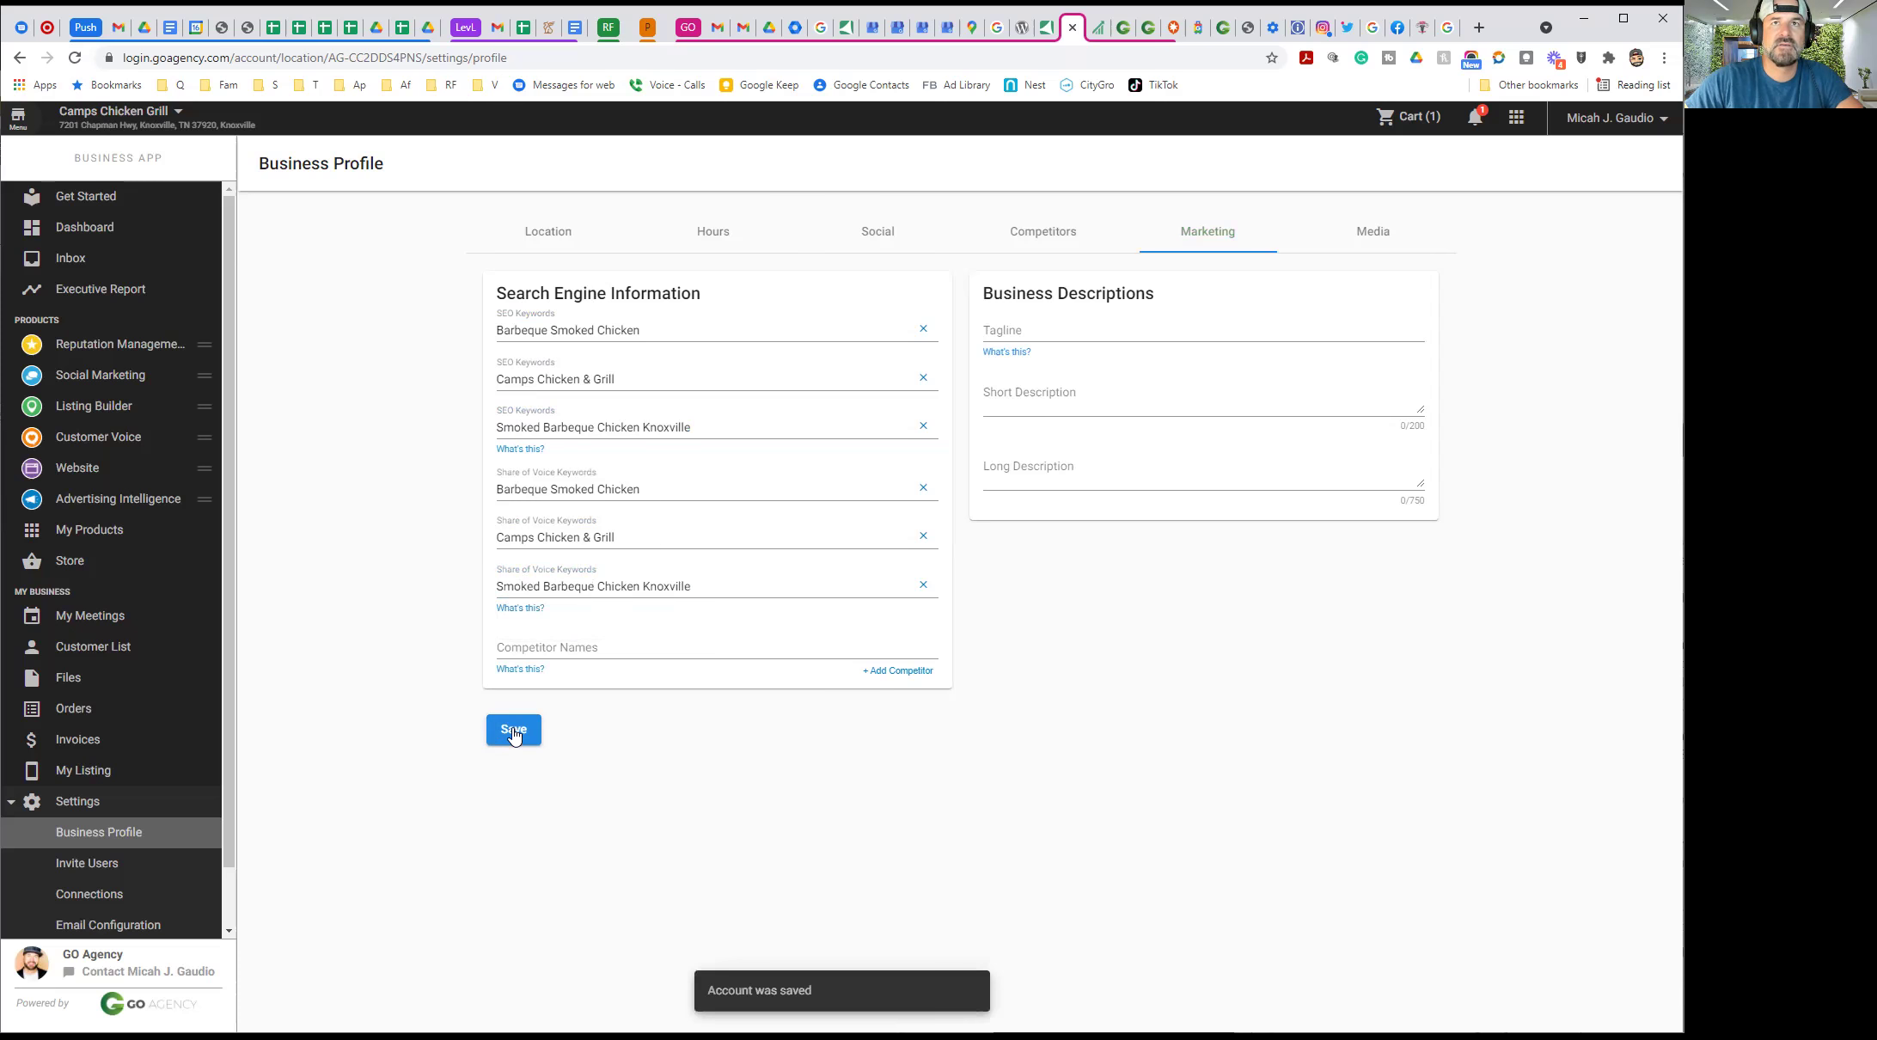
Go to the Invite Users page under Settings to invite employees and coworkers
left_click(1365, 240)
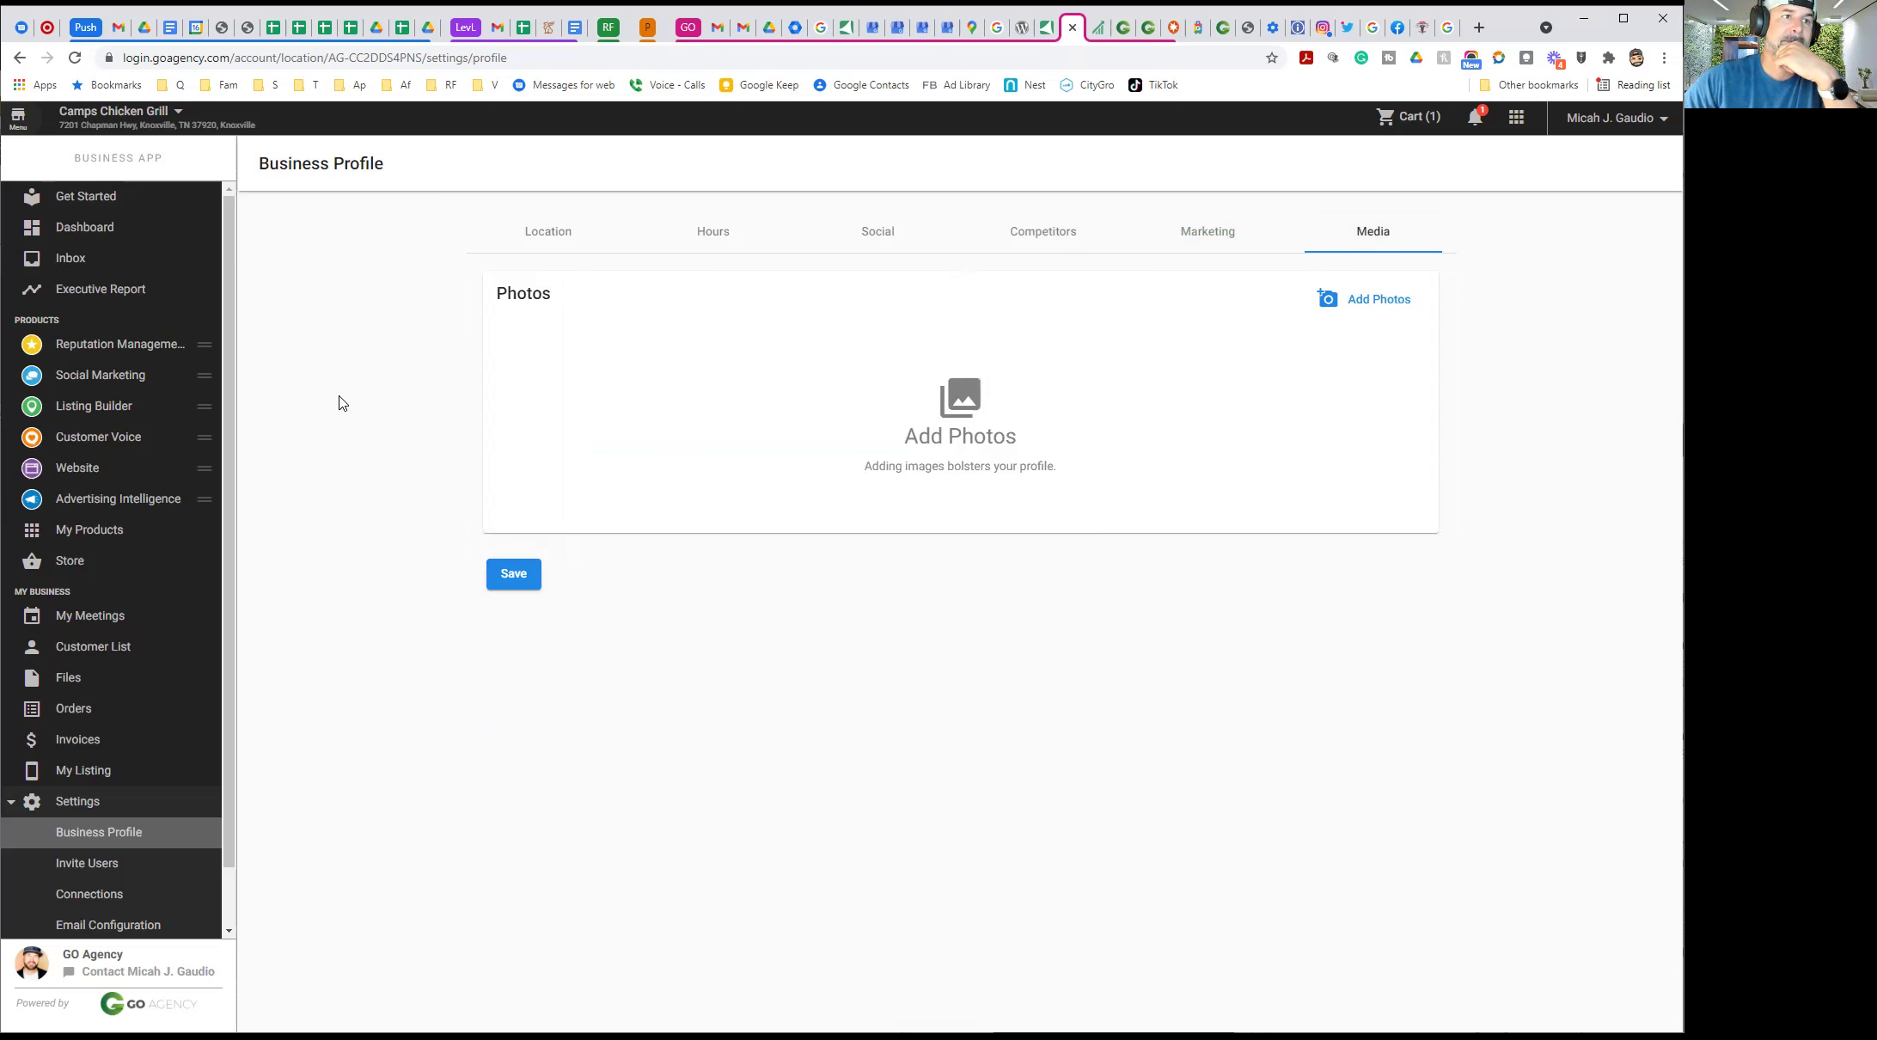
left_click(80, 876)
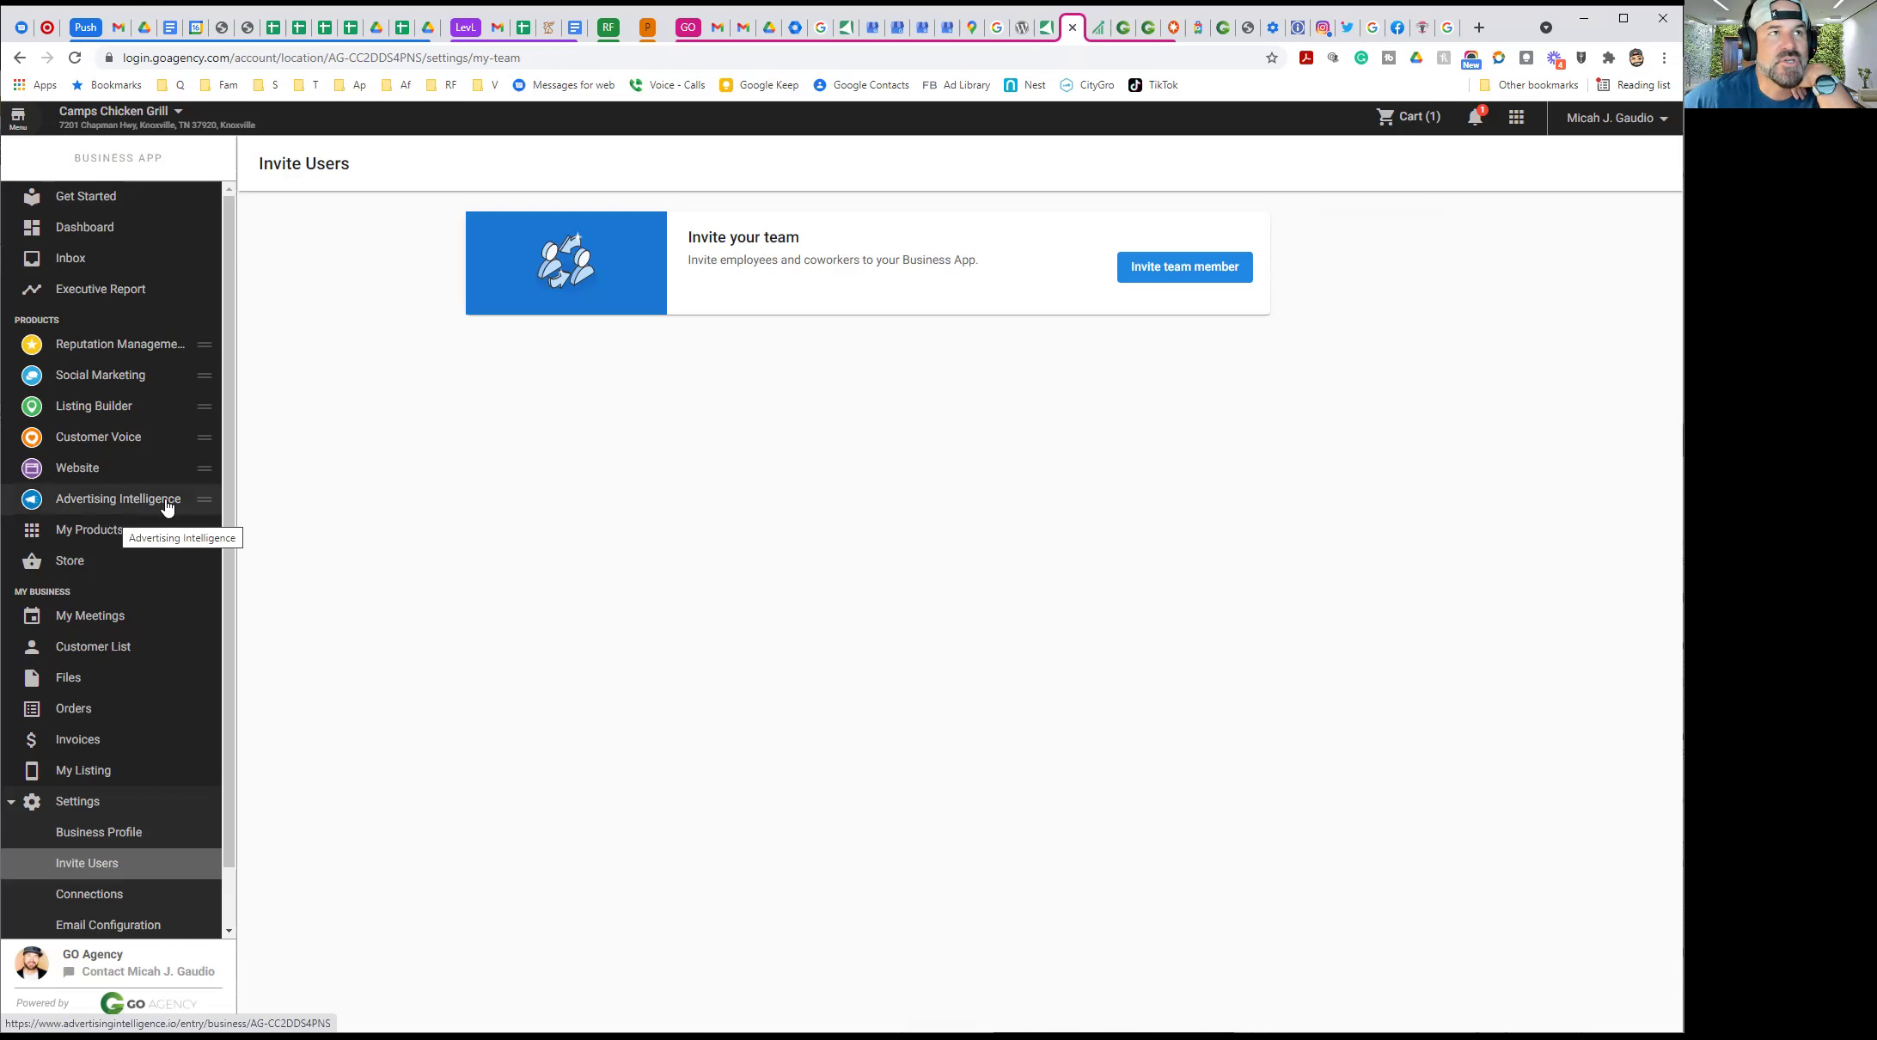
Open the weekly Executive Report and scroll through its Listings, Google My Business and Reputation sections
left_click(77, 291)
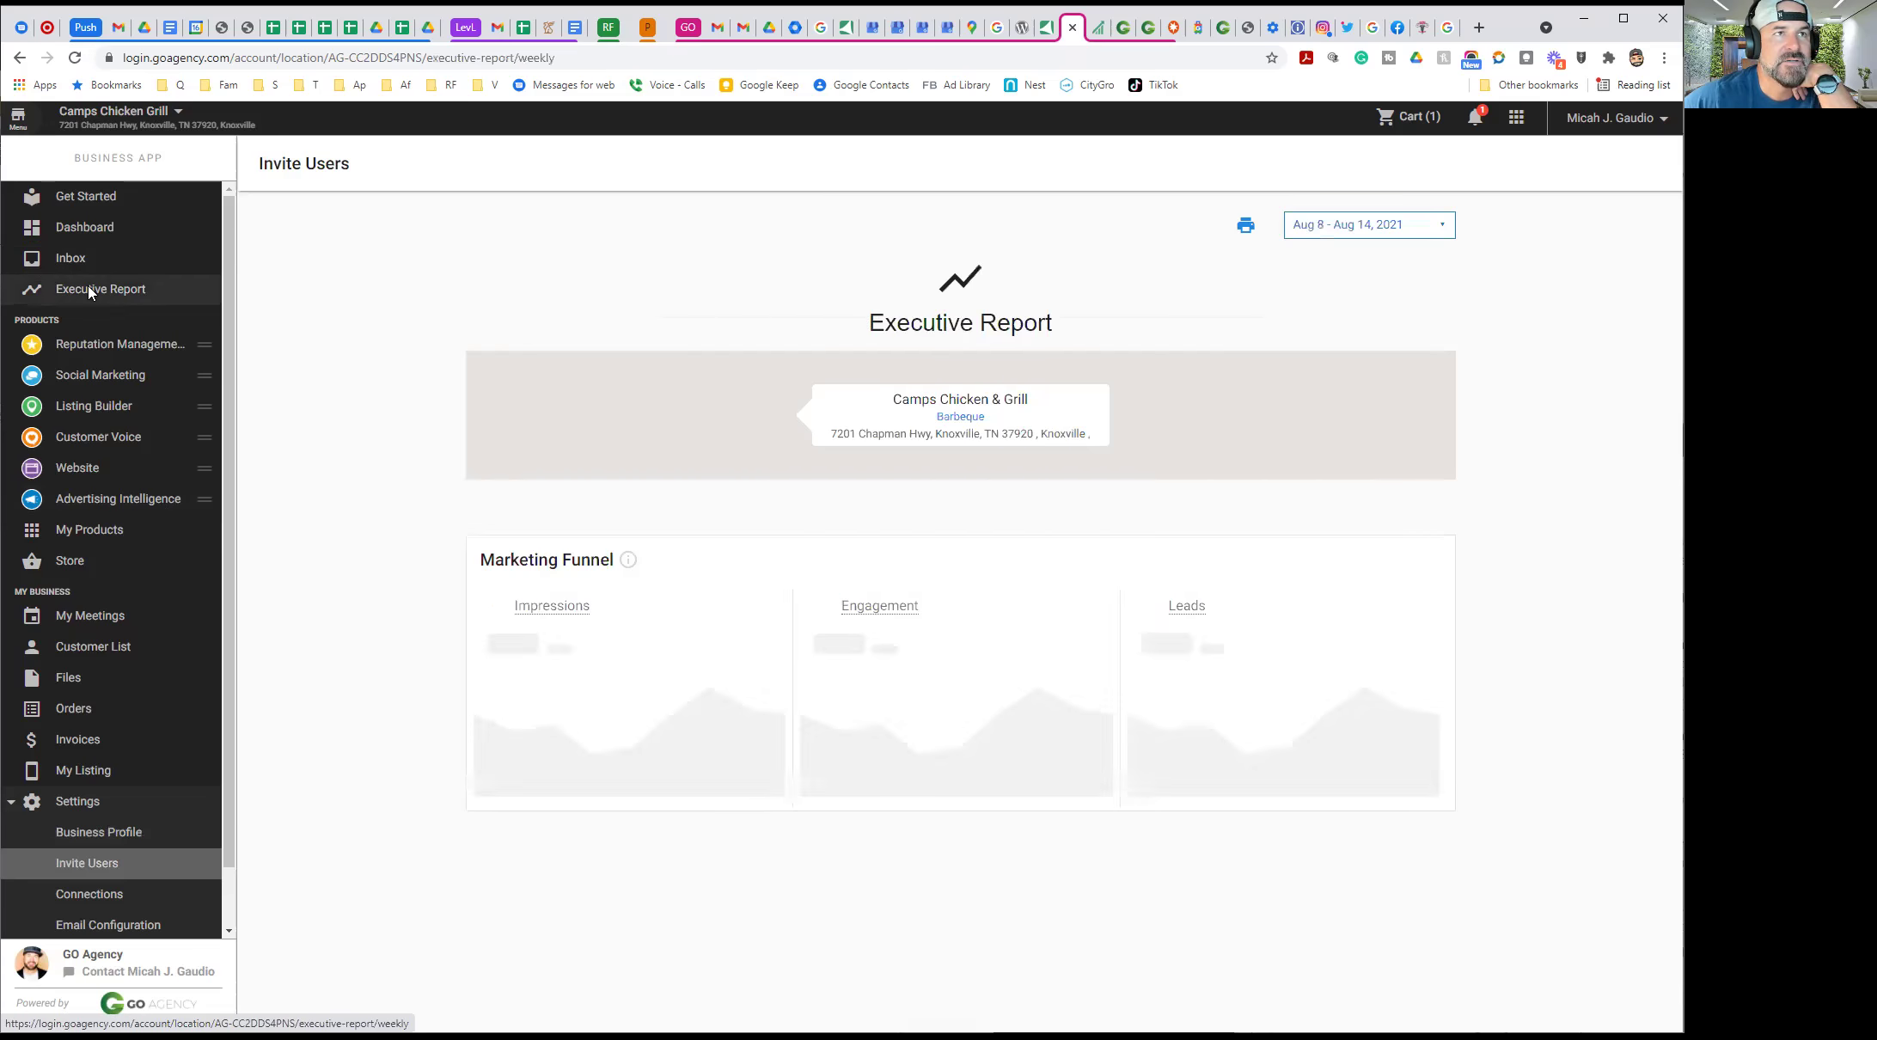
scroll(808, 354, "down", 6)
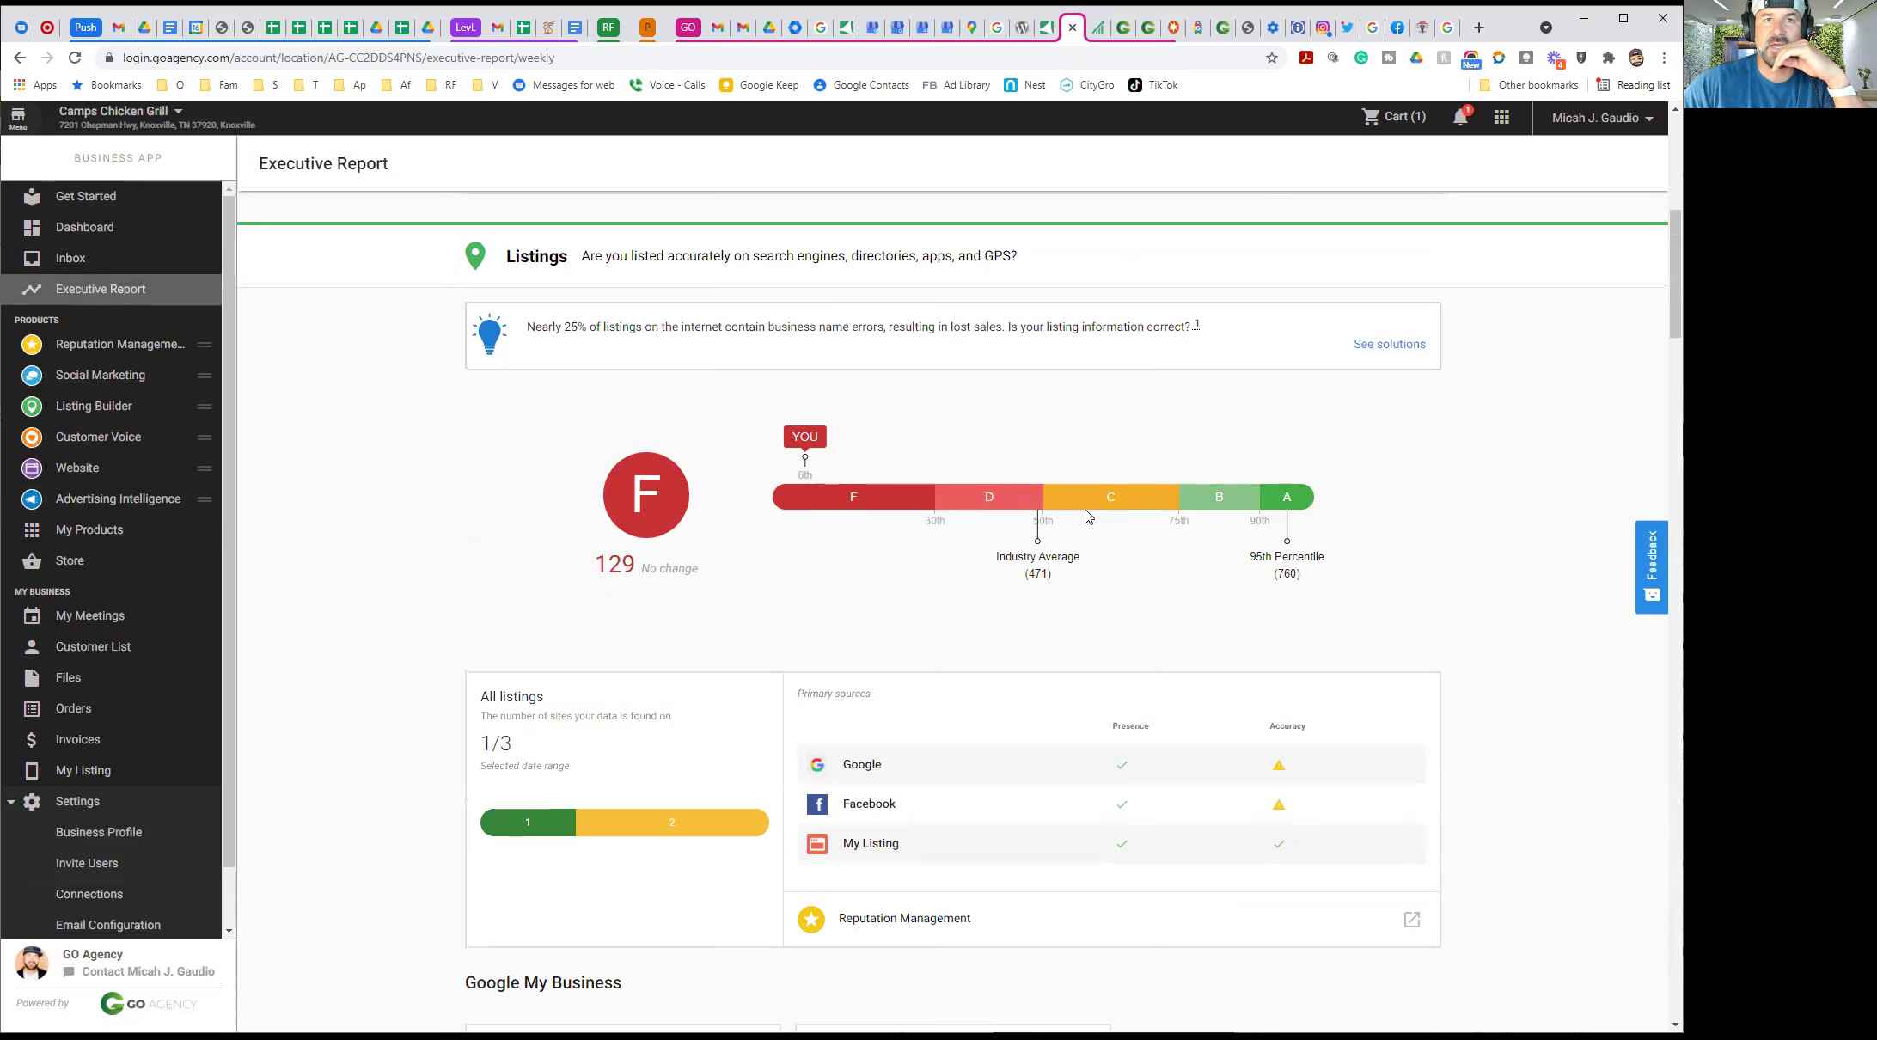
scroll(1064, 524, "down", 1)
scroll(1064, 524, "down", 1)
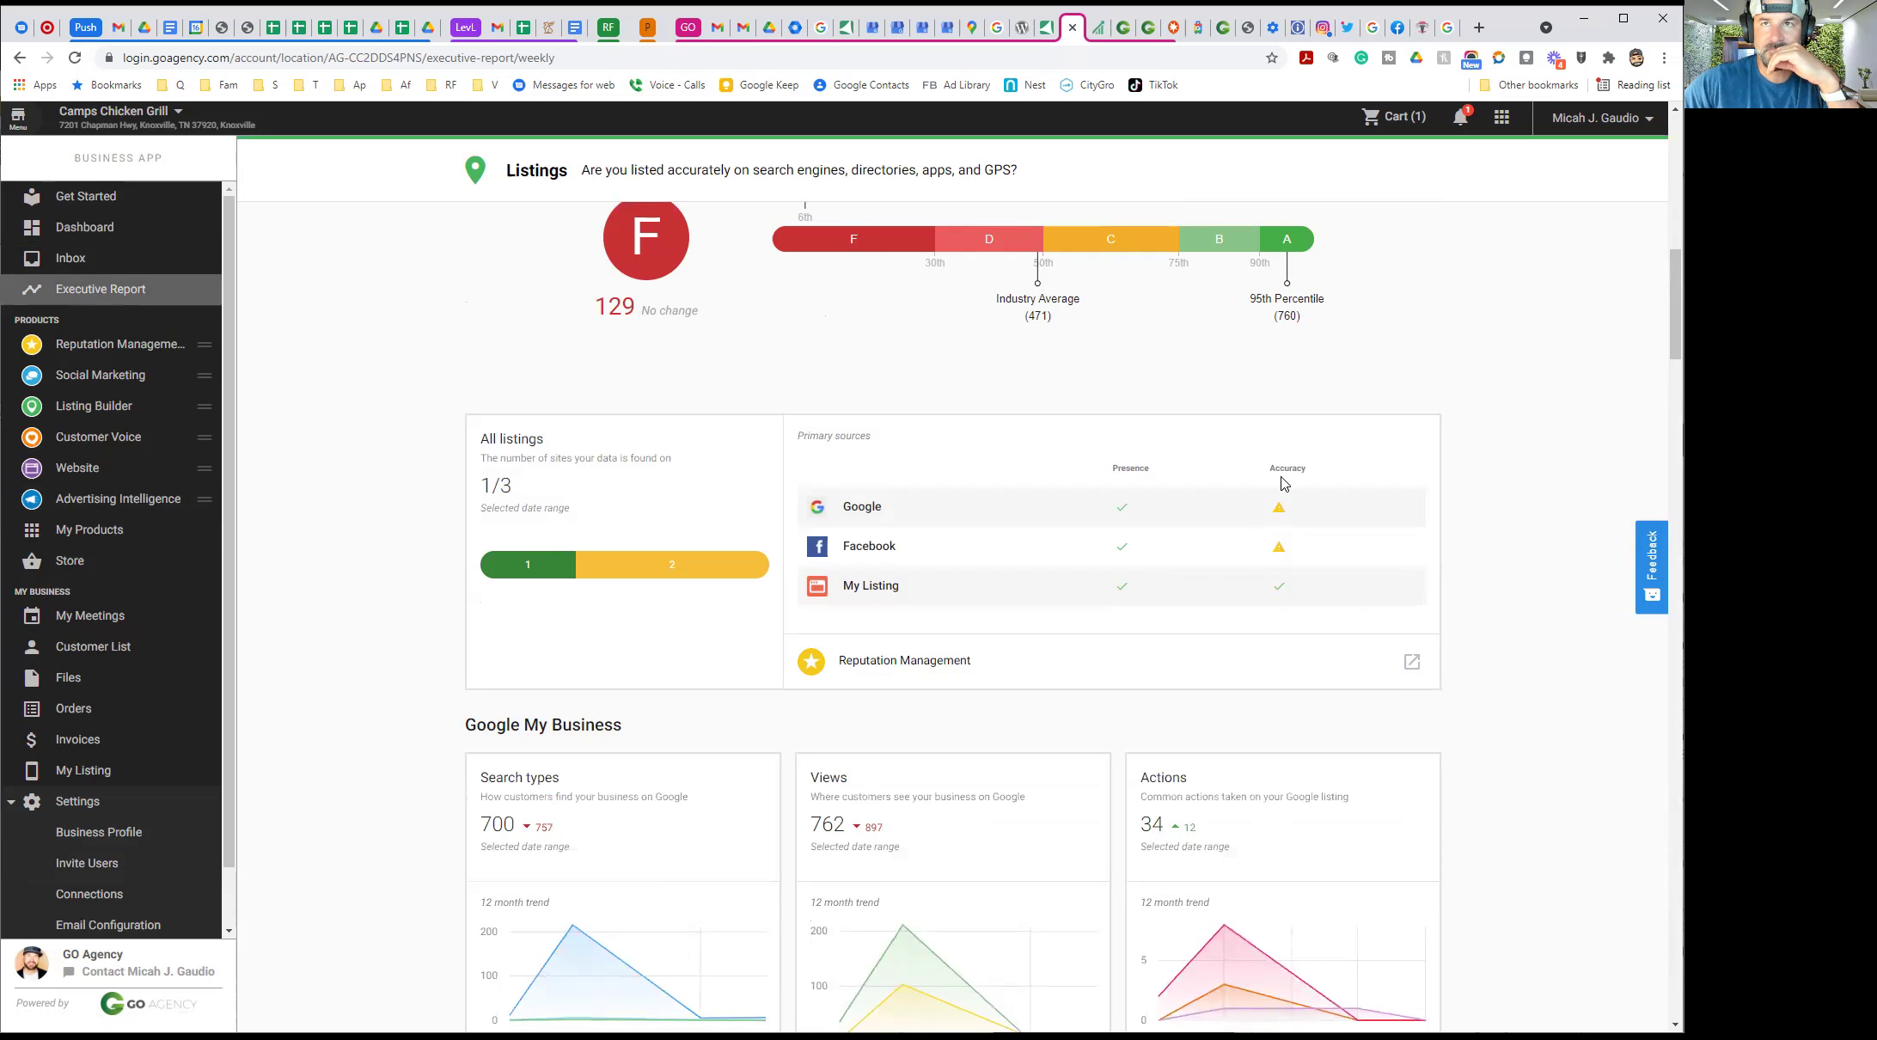
scroll(1143, 516, "down", 2)
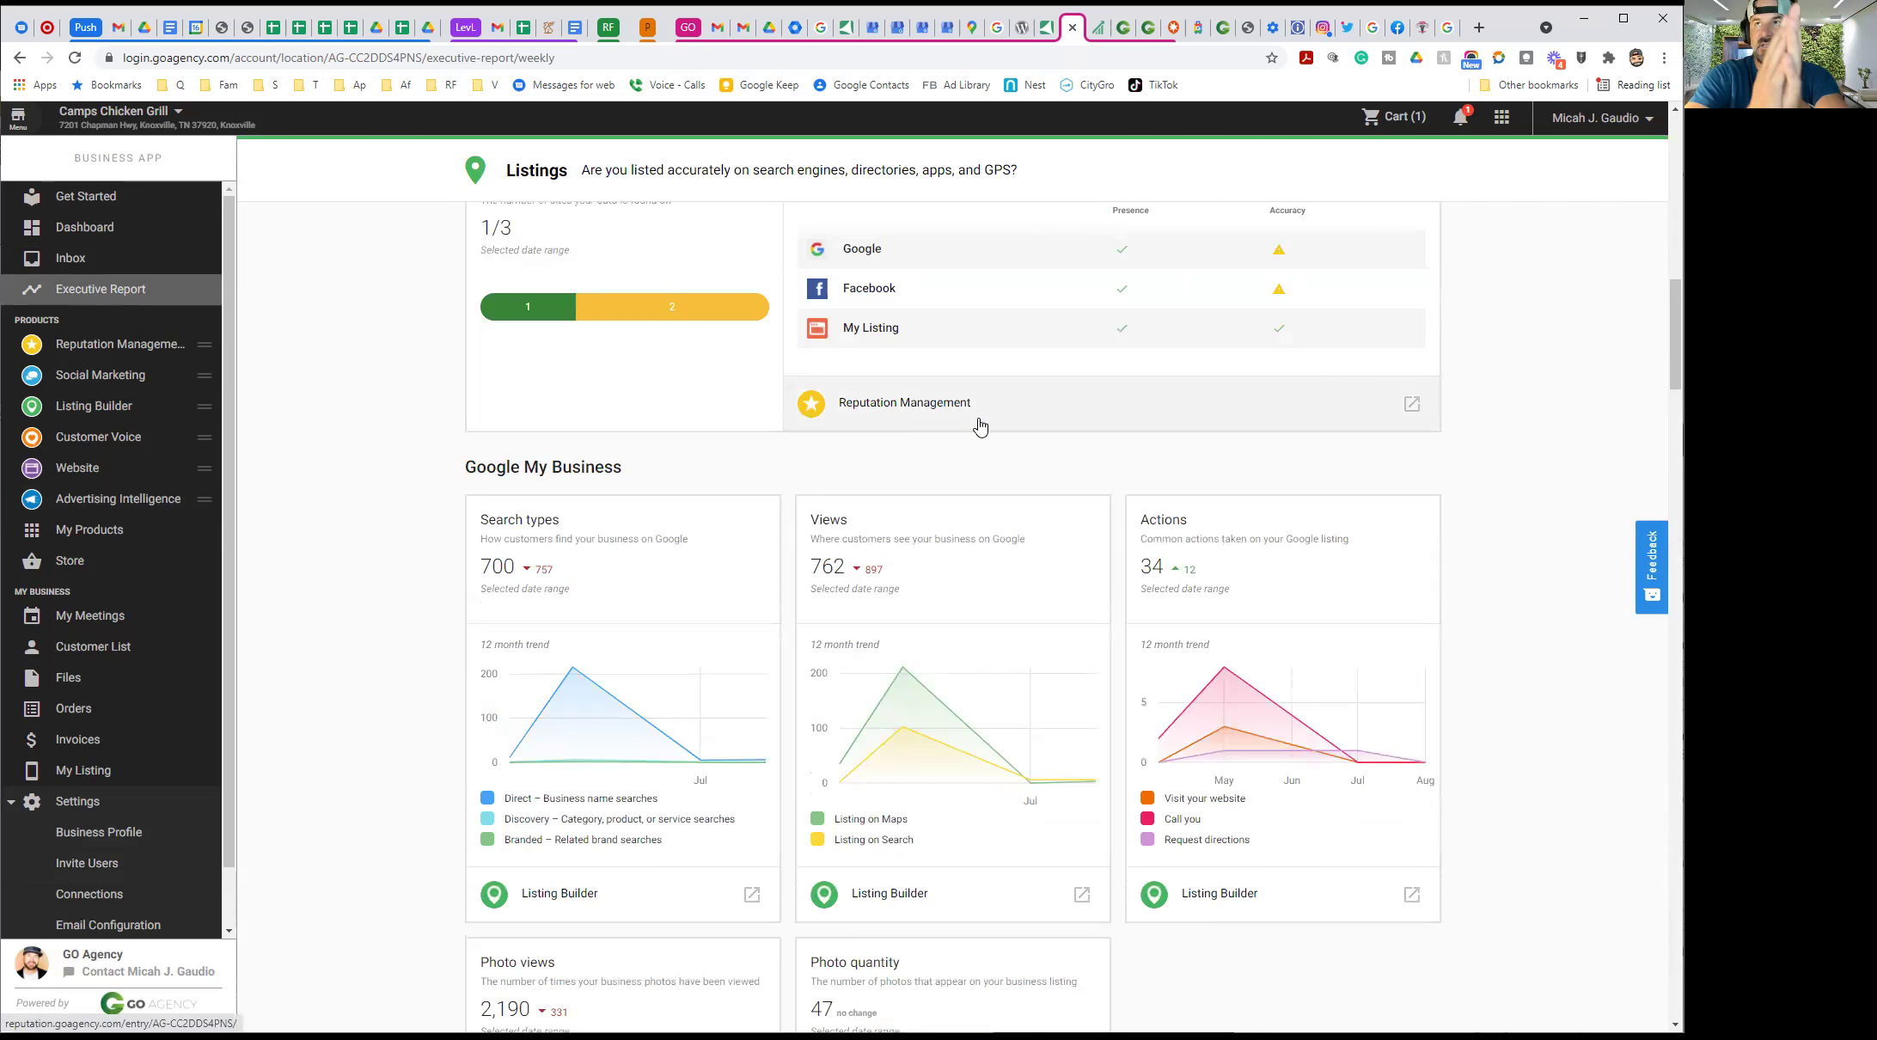
scroll(894, 478, "down", 2)
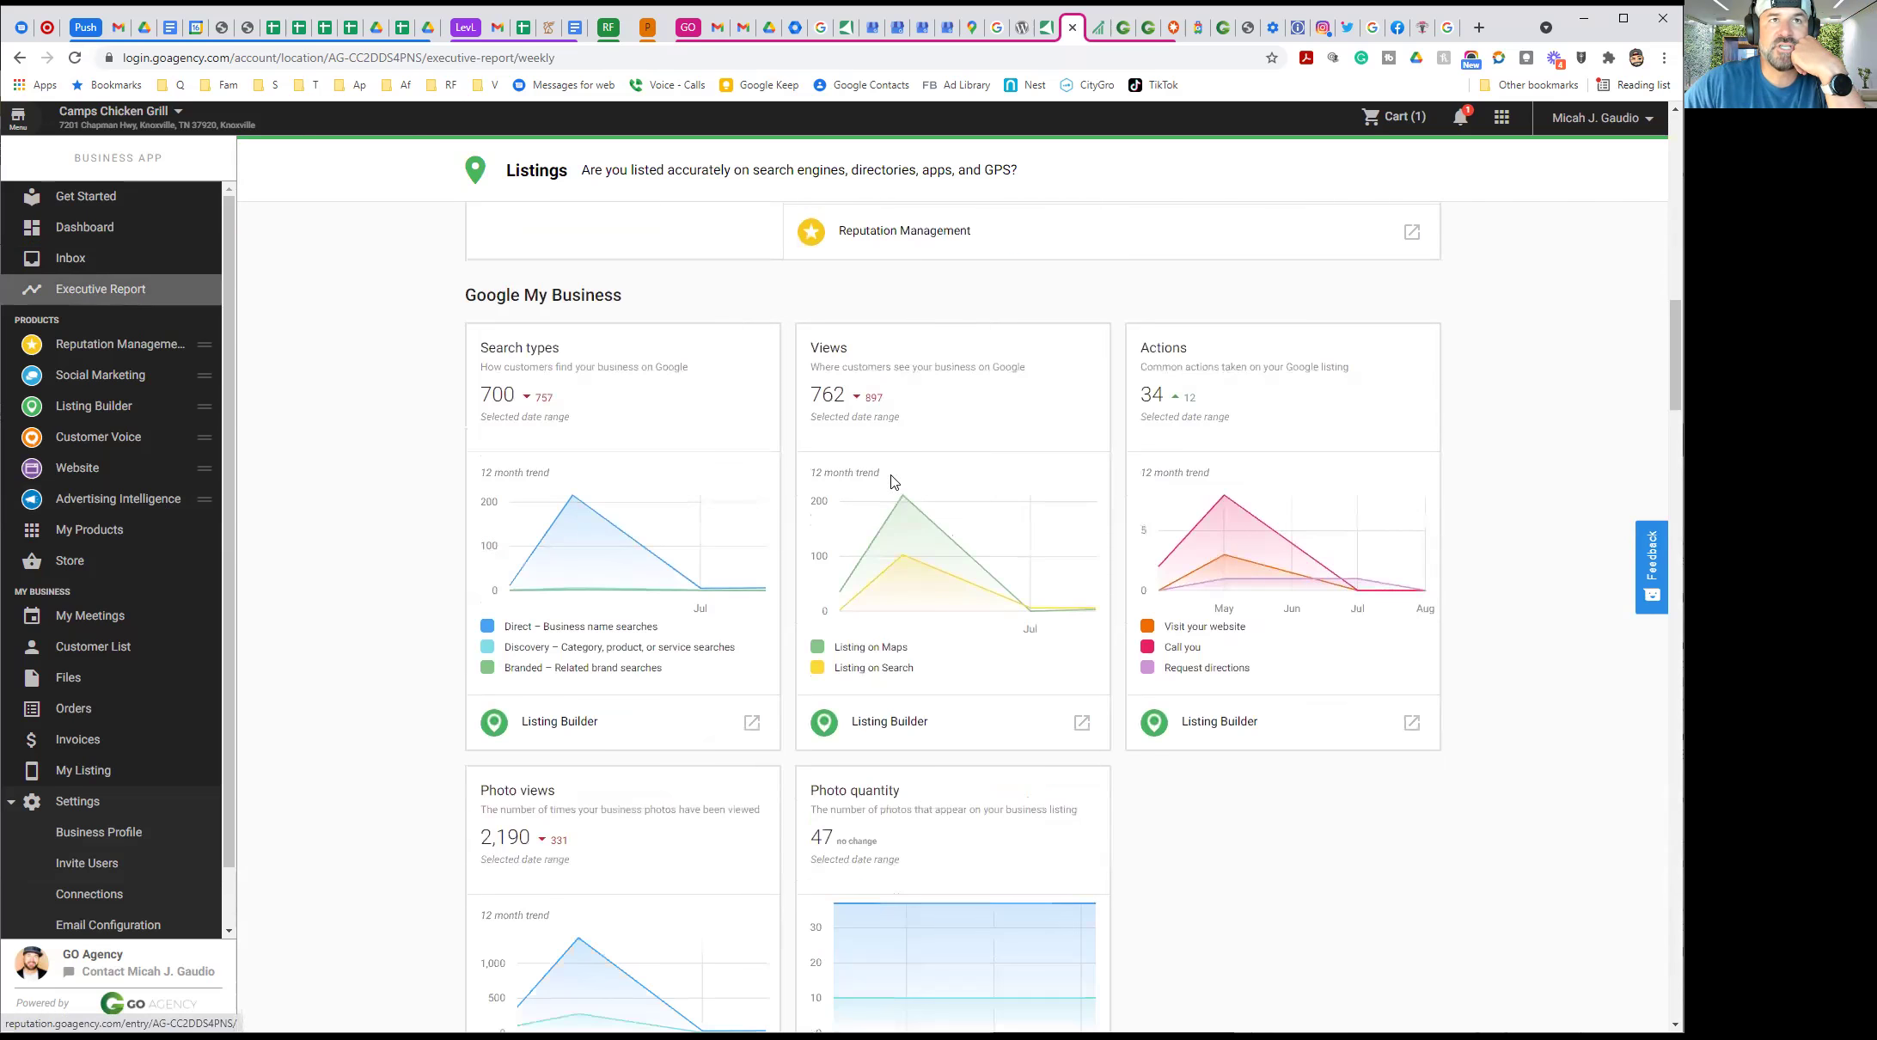
scroll(839, 477, "down", 3)
scroll(839, 477, "down", 6)
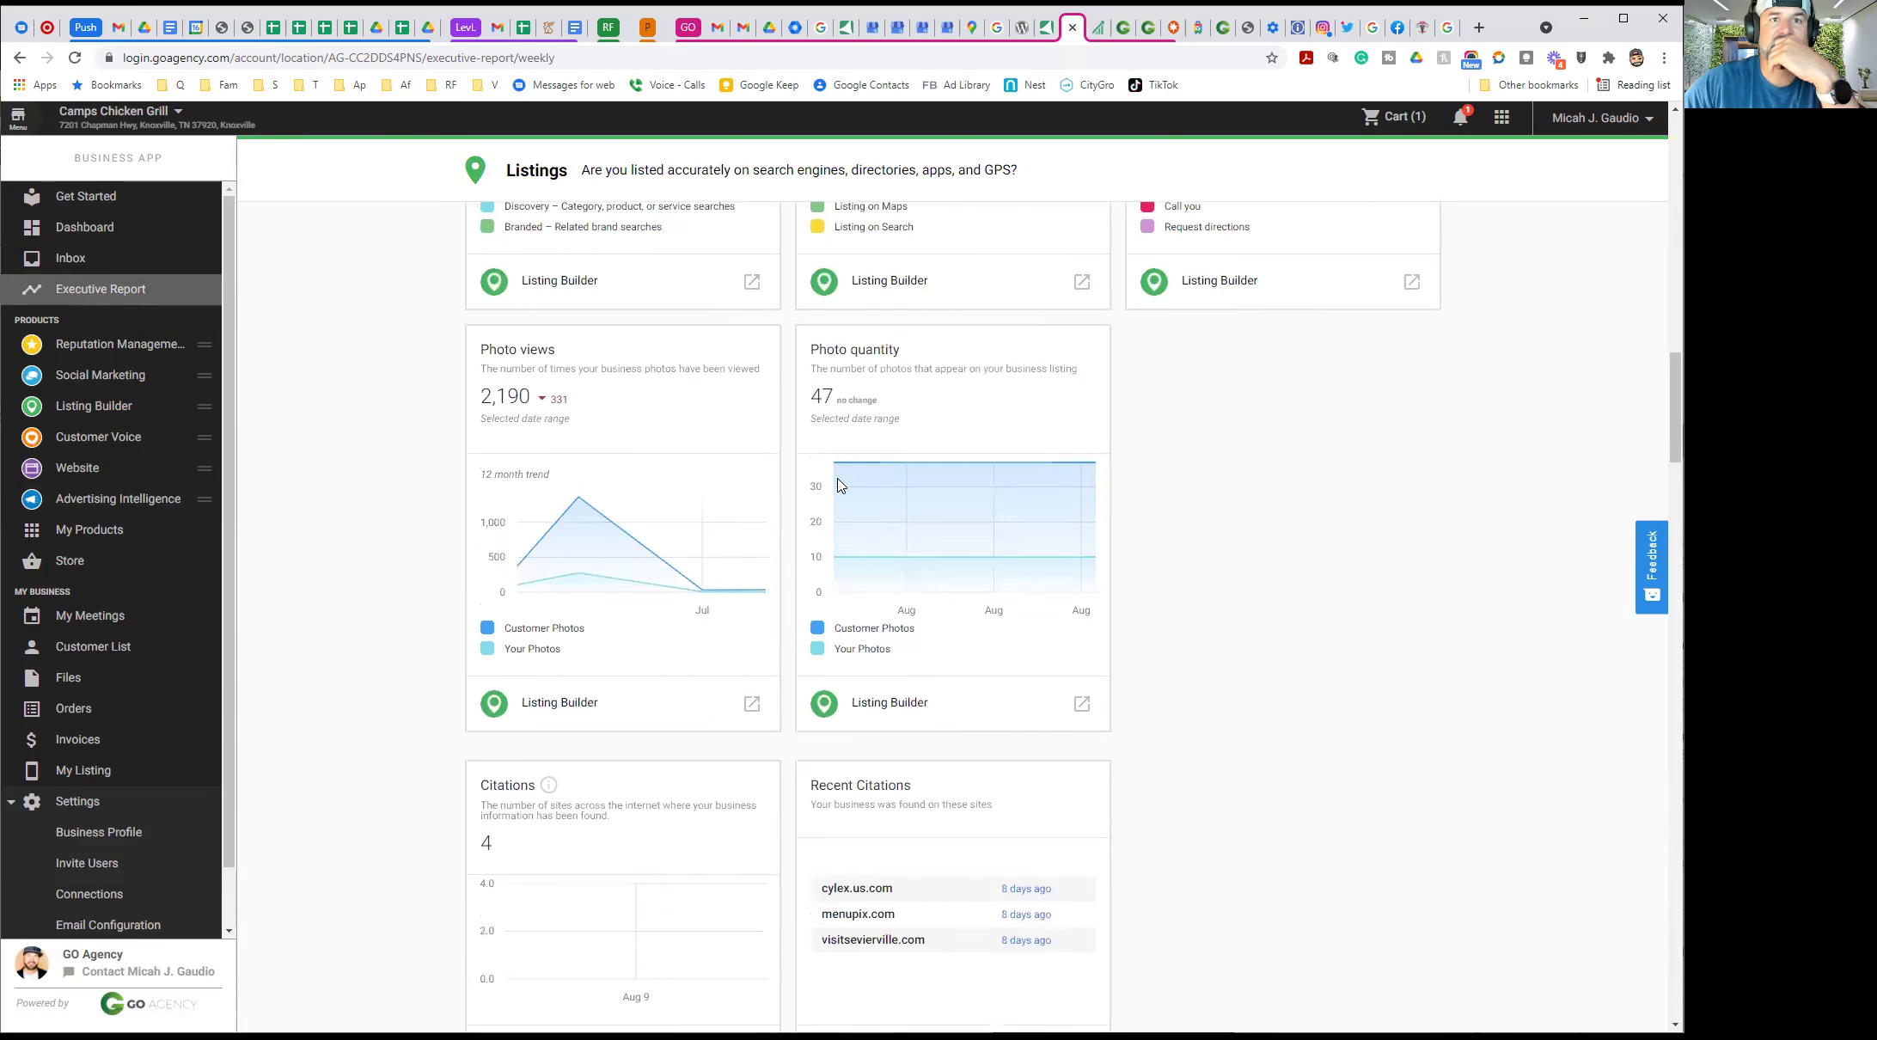
scroll(838, 487, "down", 2)
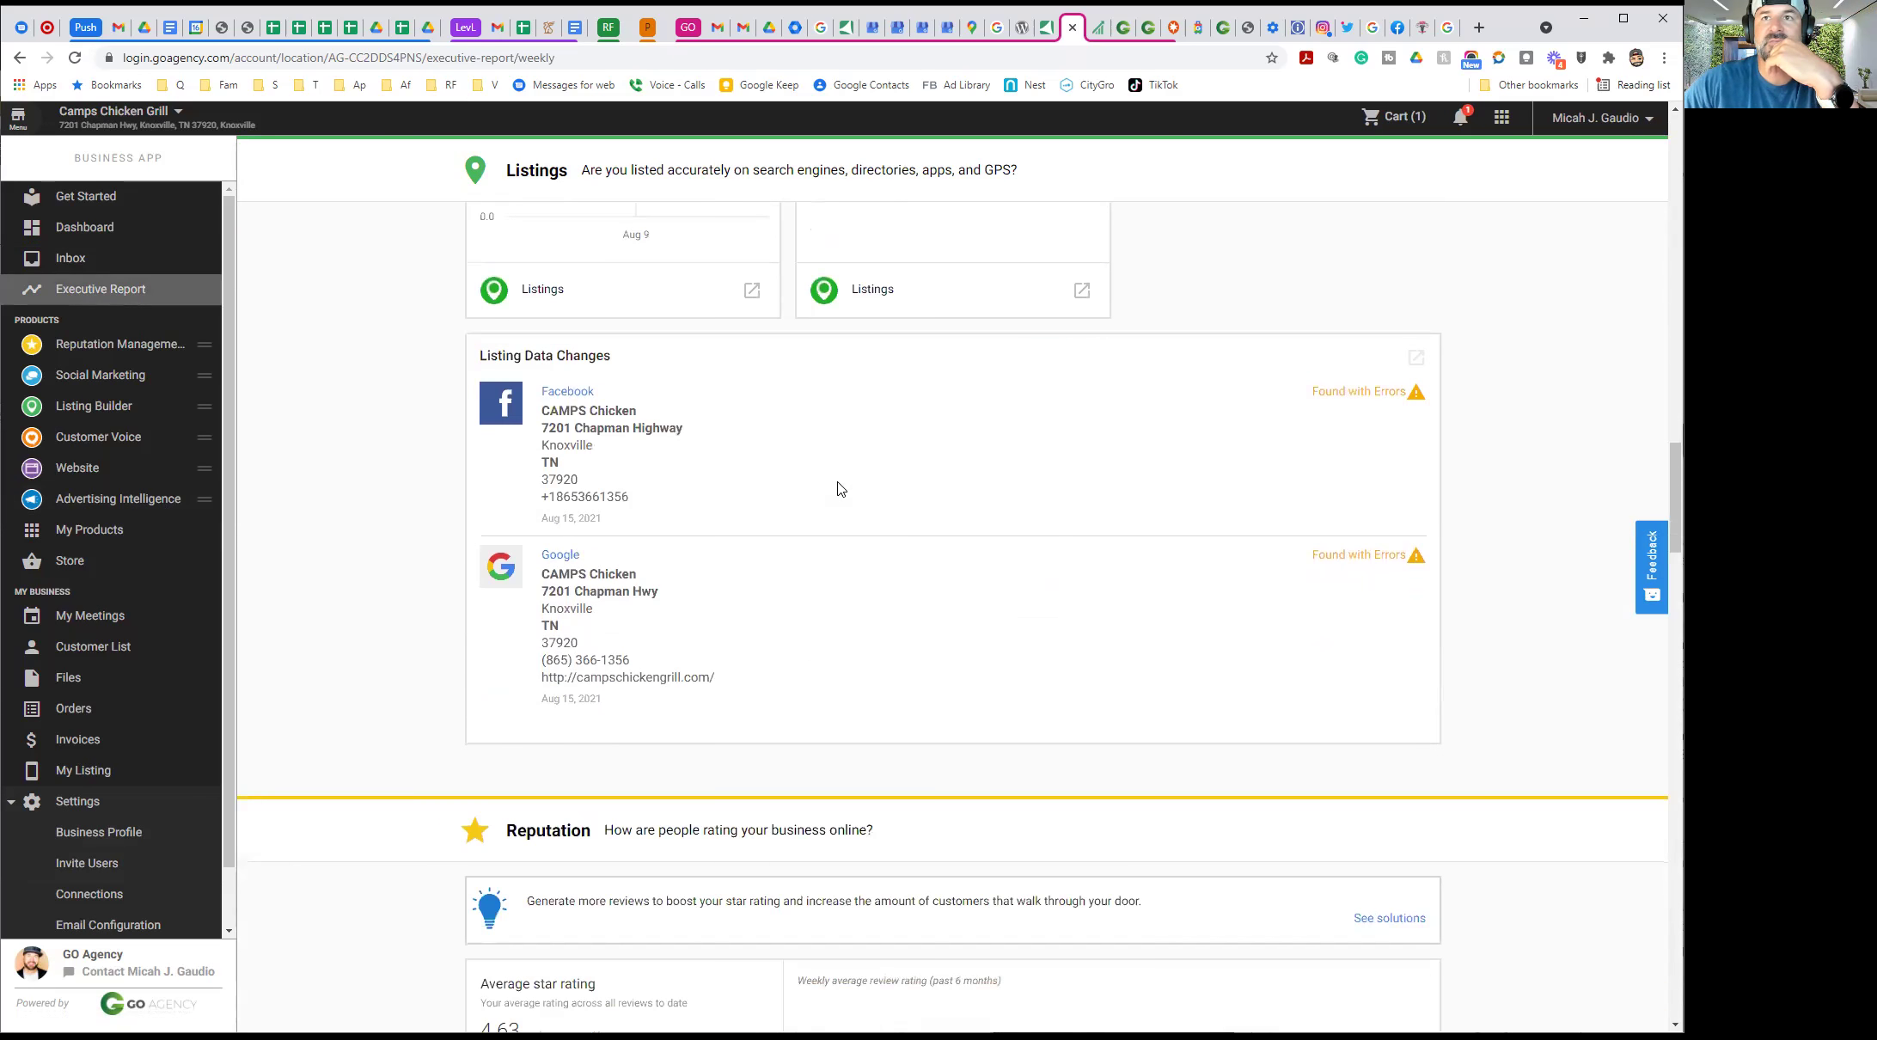
scroll(1014, 646, "down", 4)
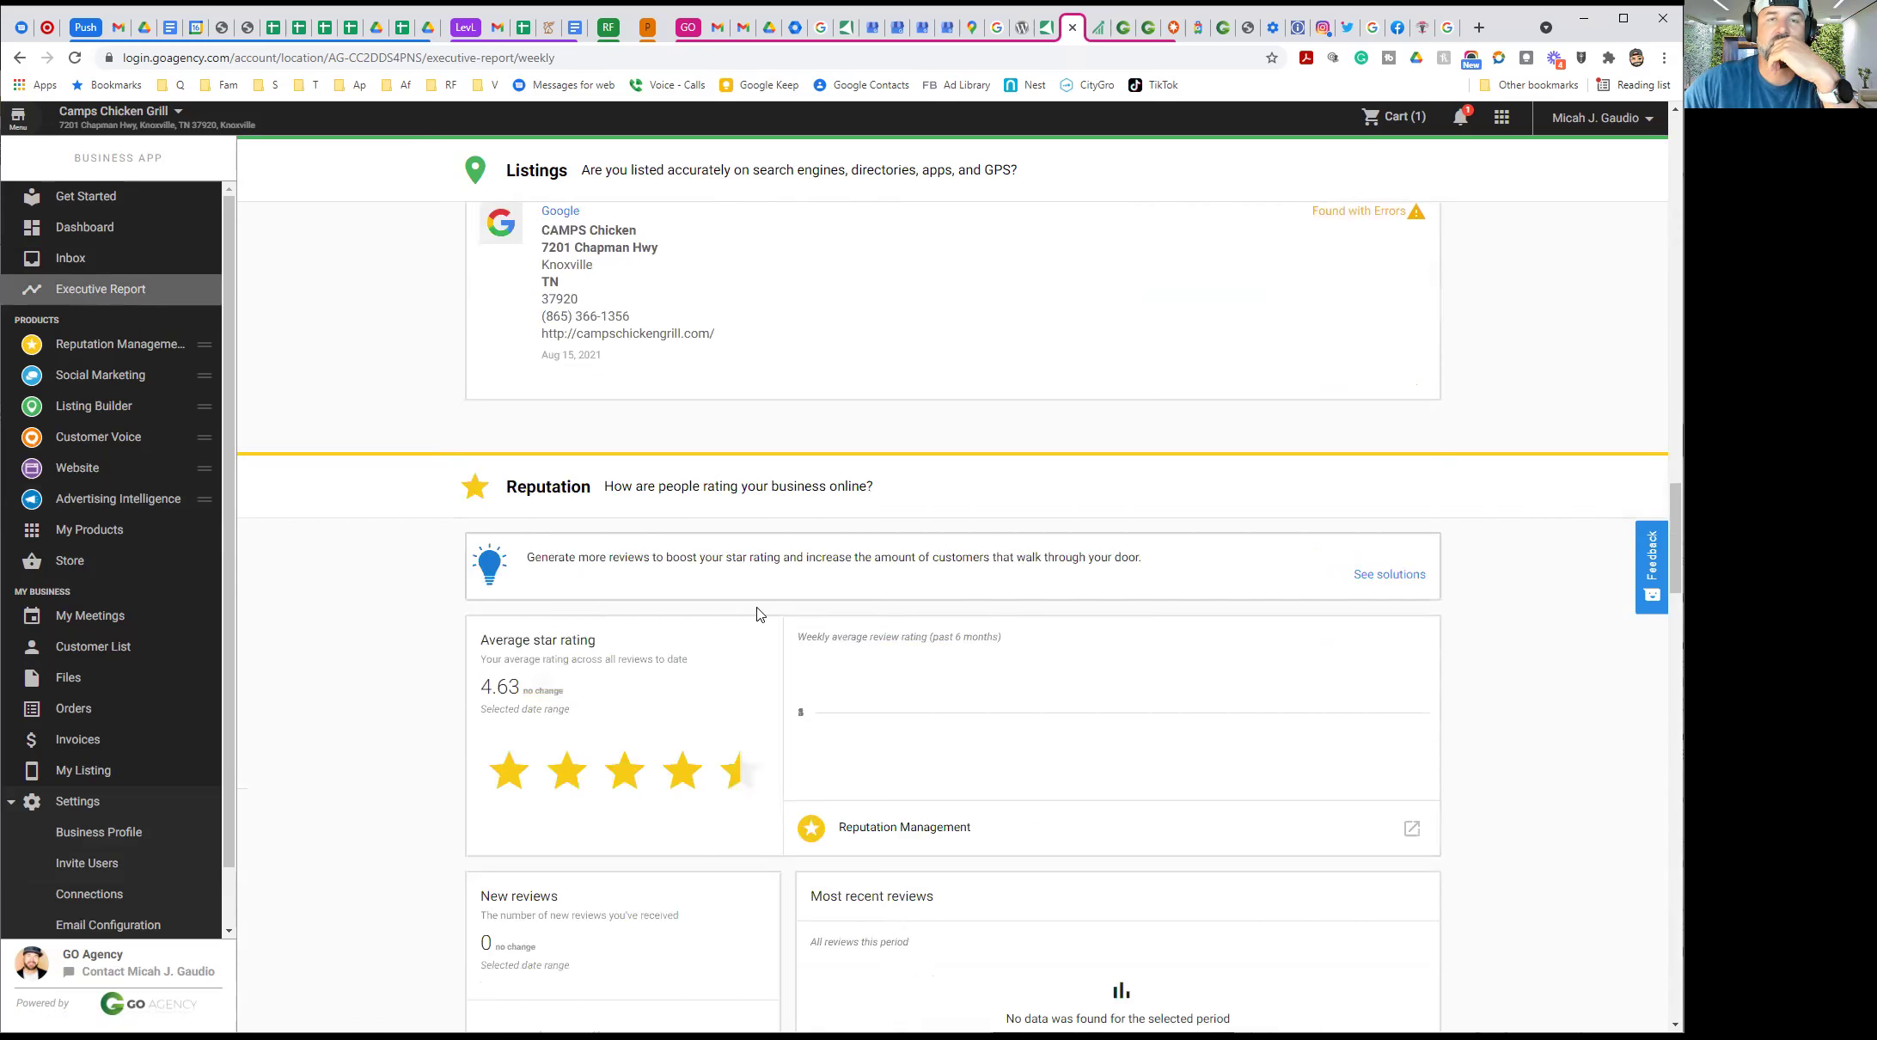
scroll(760, 613, "down", 6)
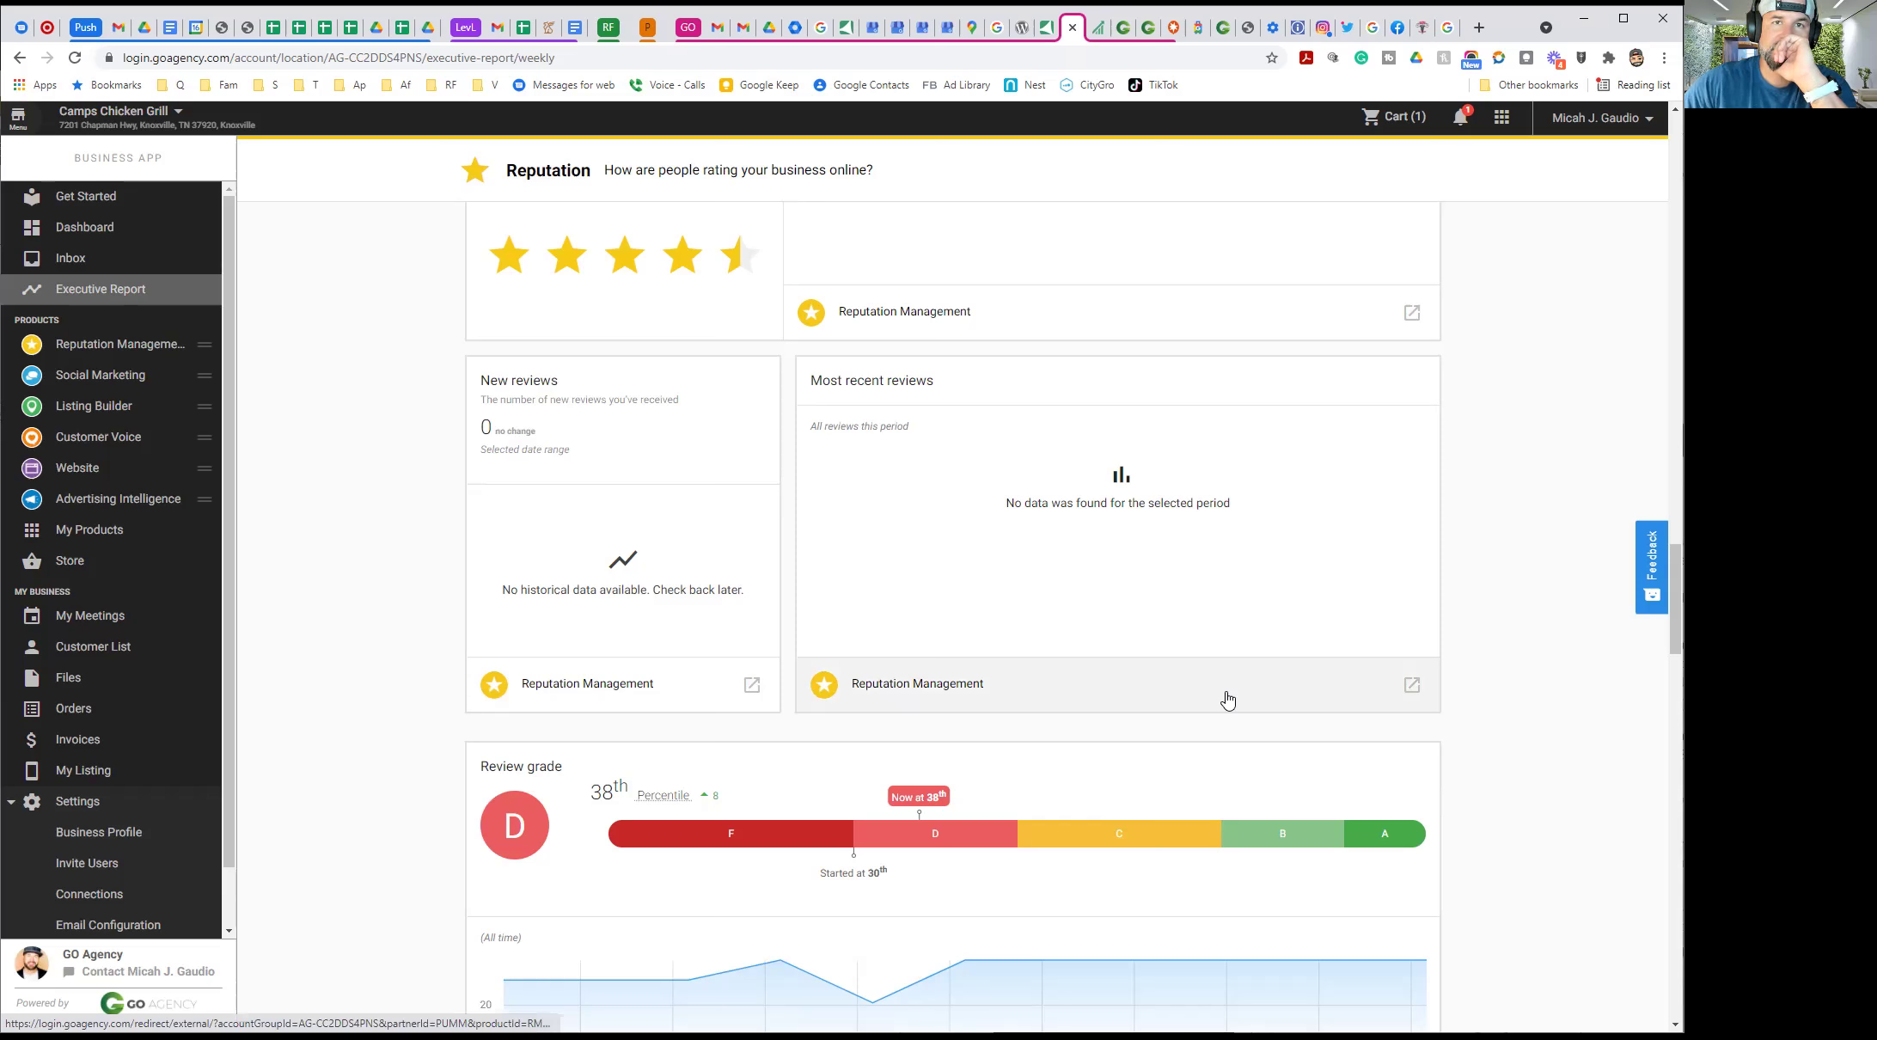
scroll(1227, 700, "down", 5)
scroll(1226, 693, "down", 5)
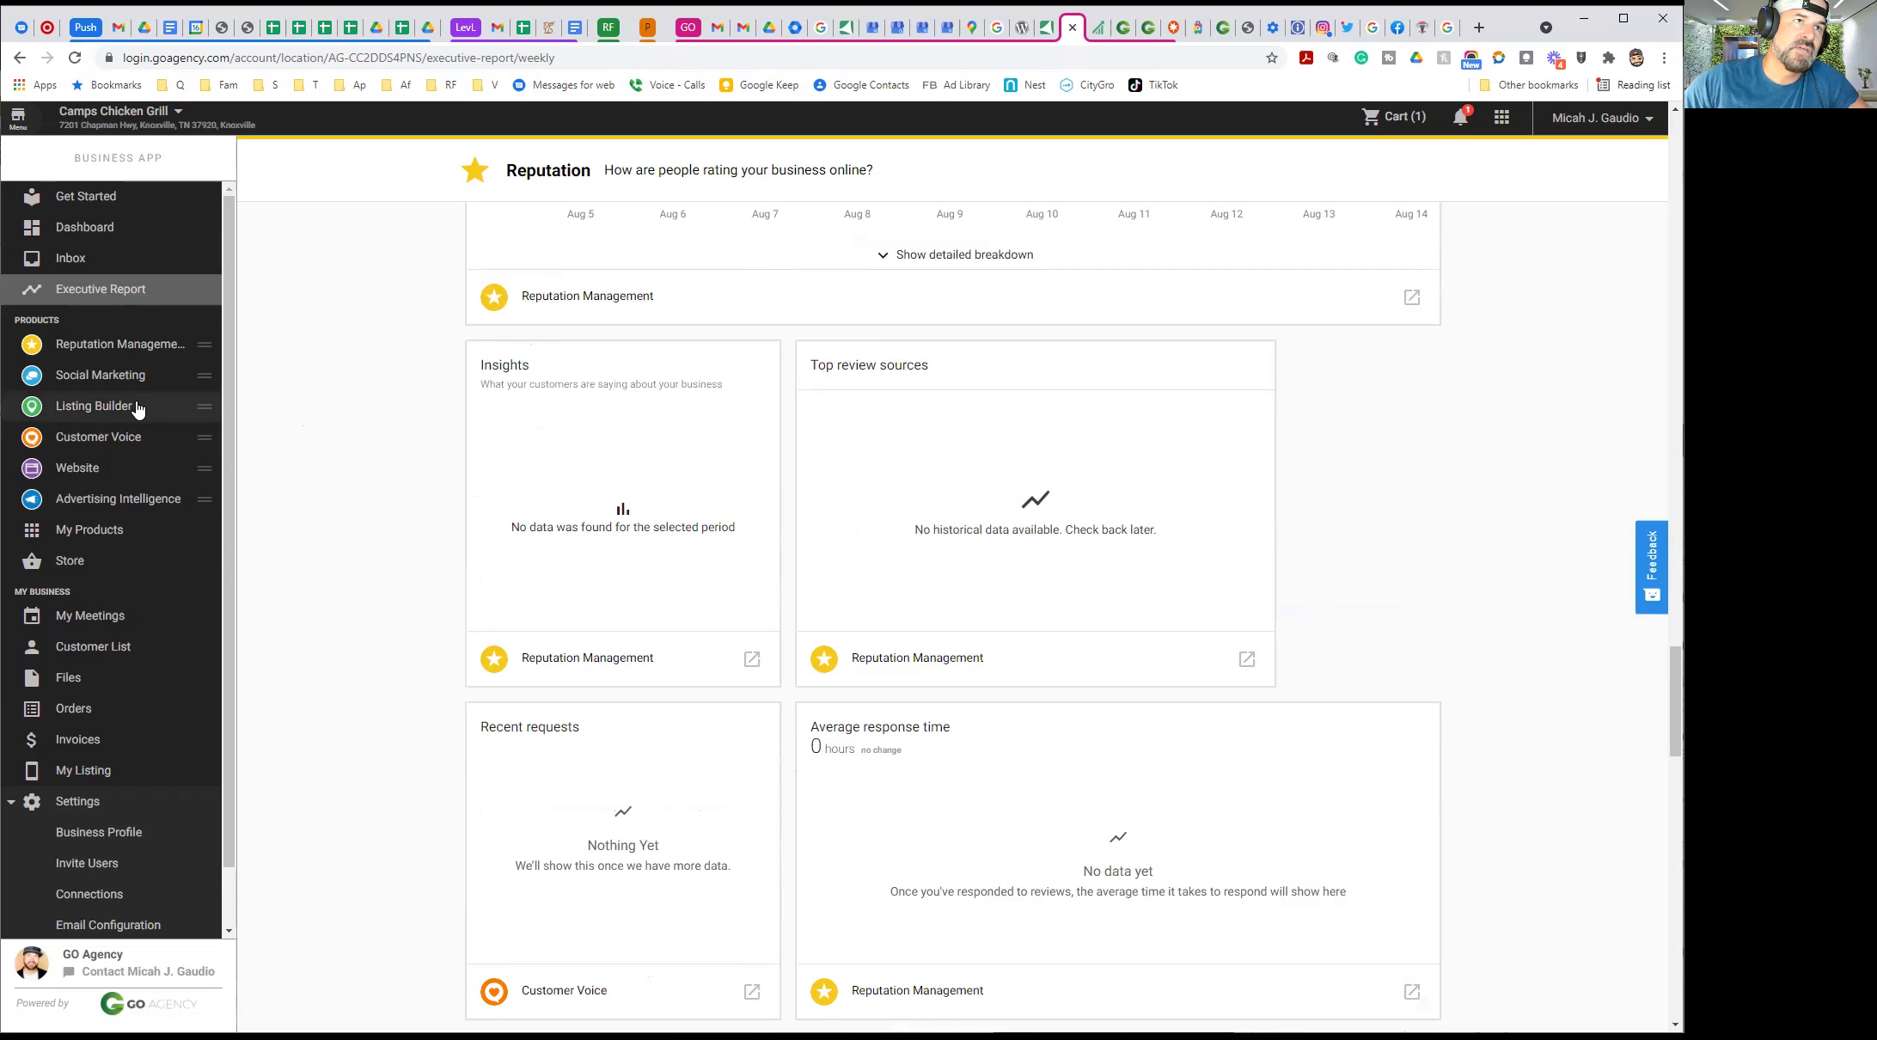
Browse Camps Chicken & Grill's Manage Reviews list (4.6 average, 265 reviews), then show the account selector
left_click(121, 348)
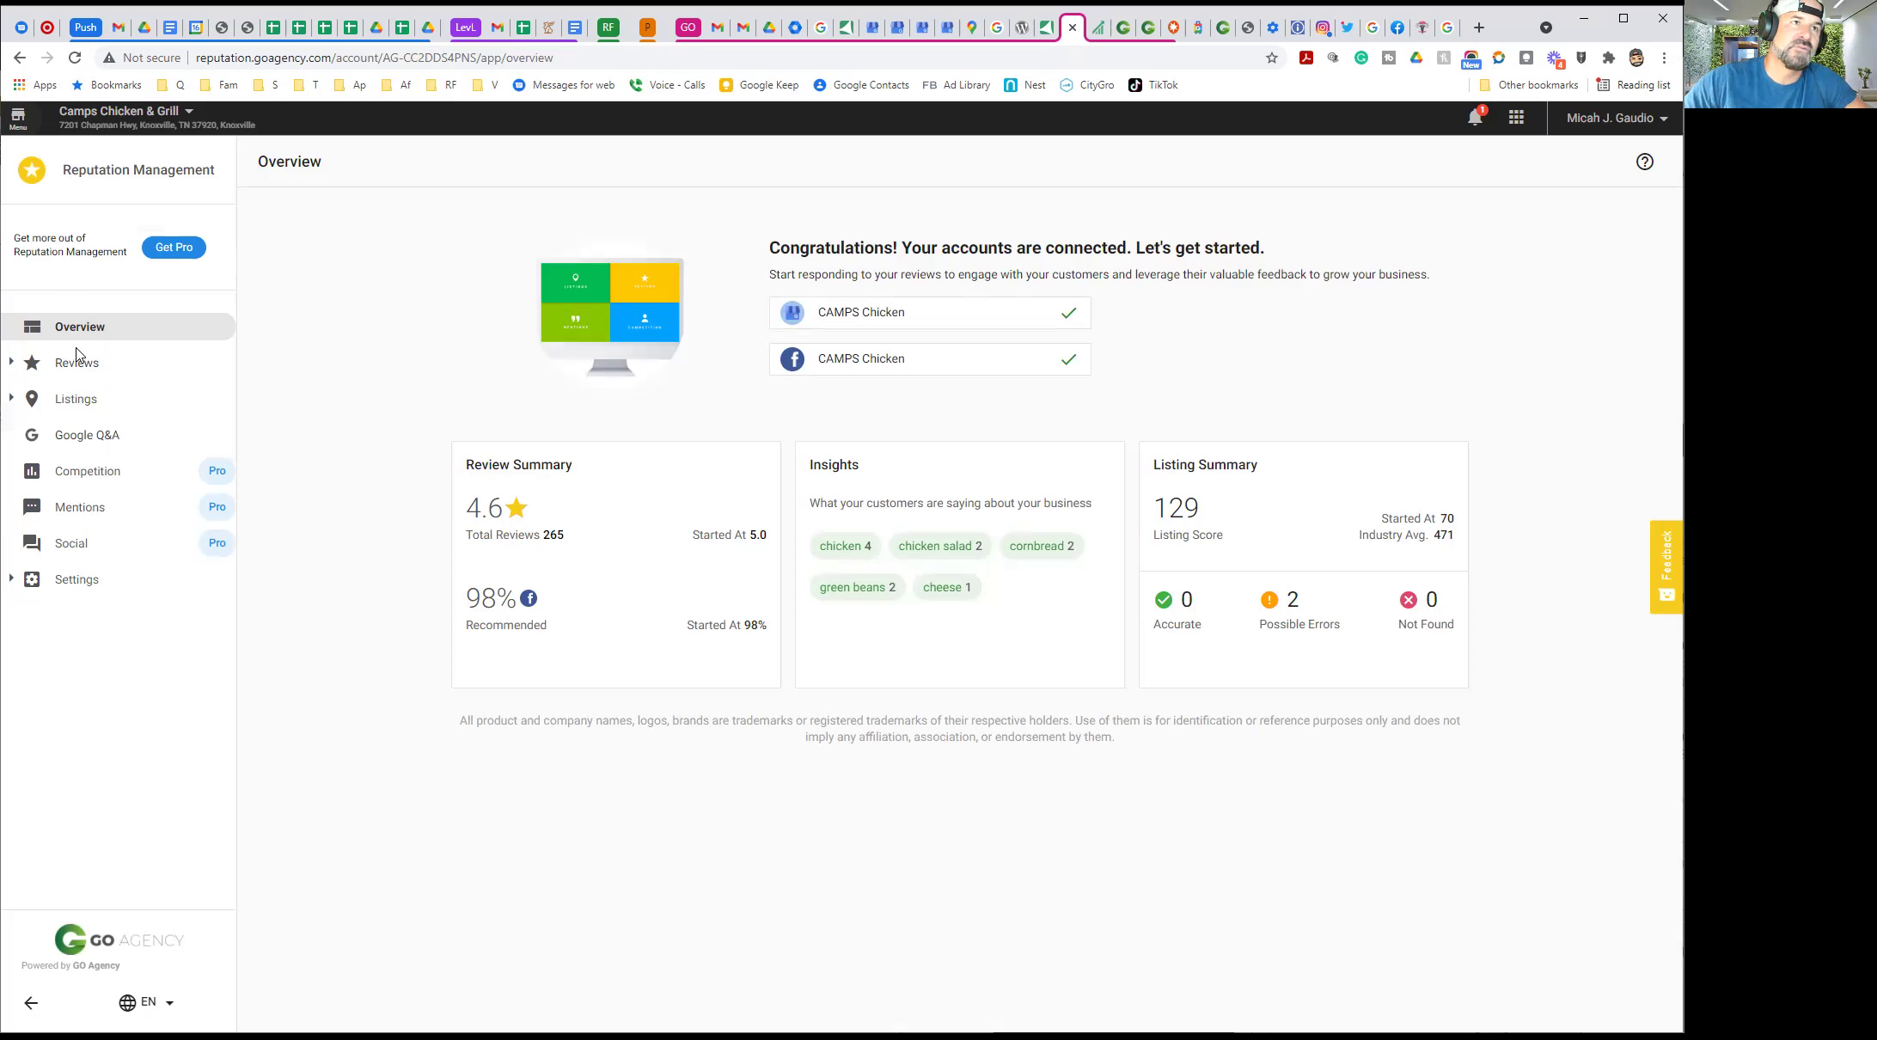
left_click(83, 372)
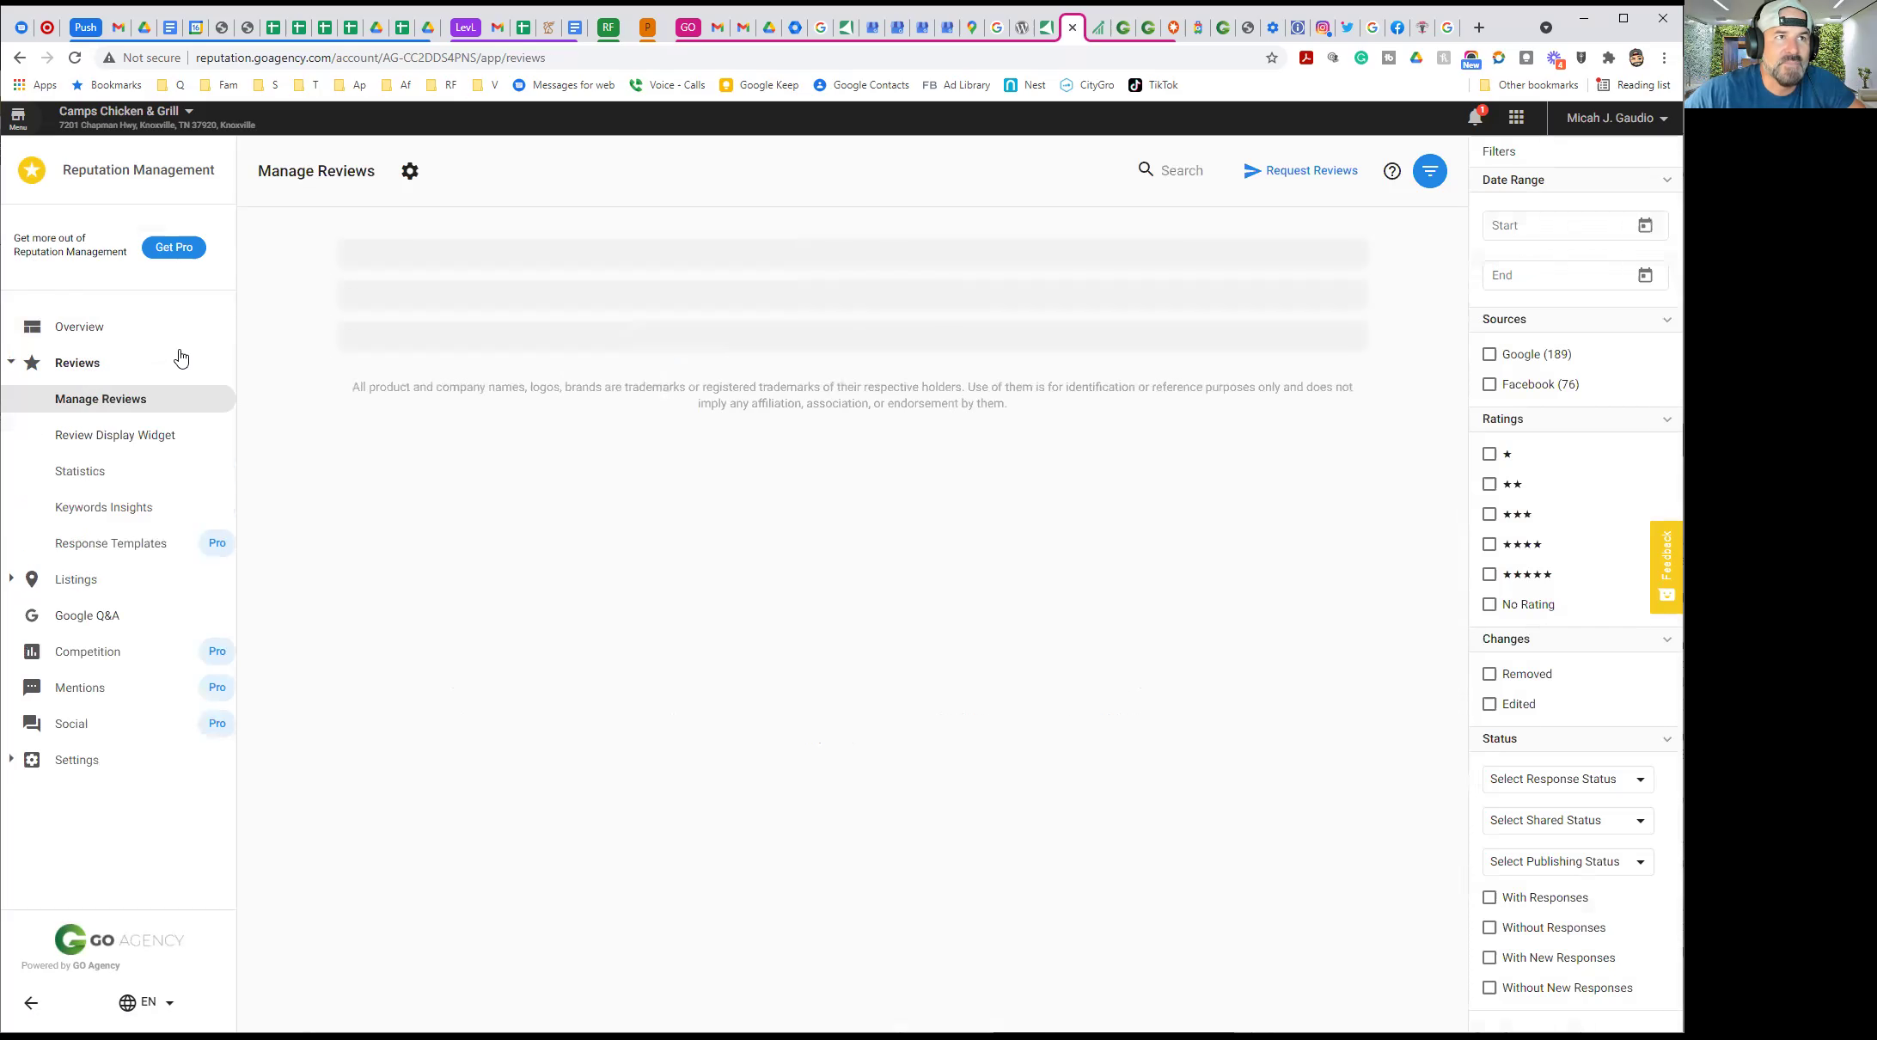
scroll(658, 545, "down", 7)
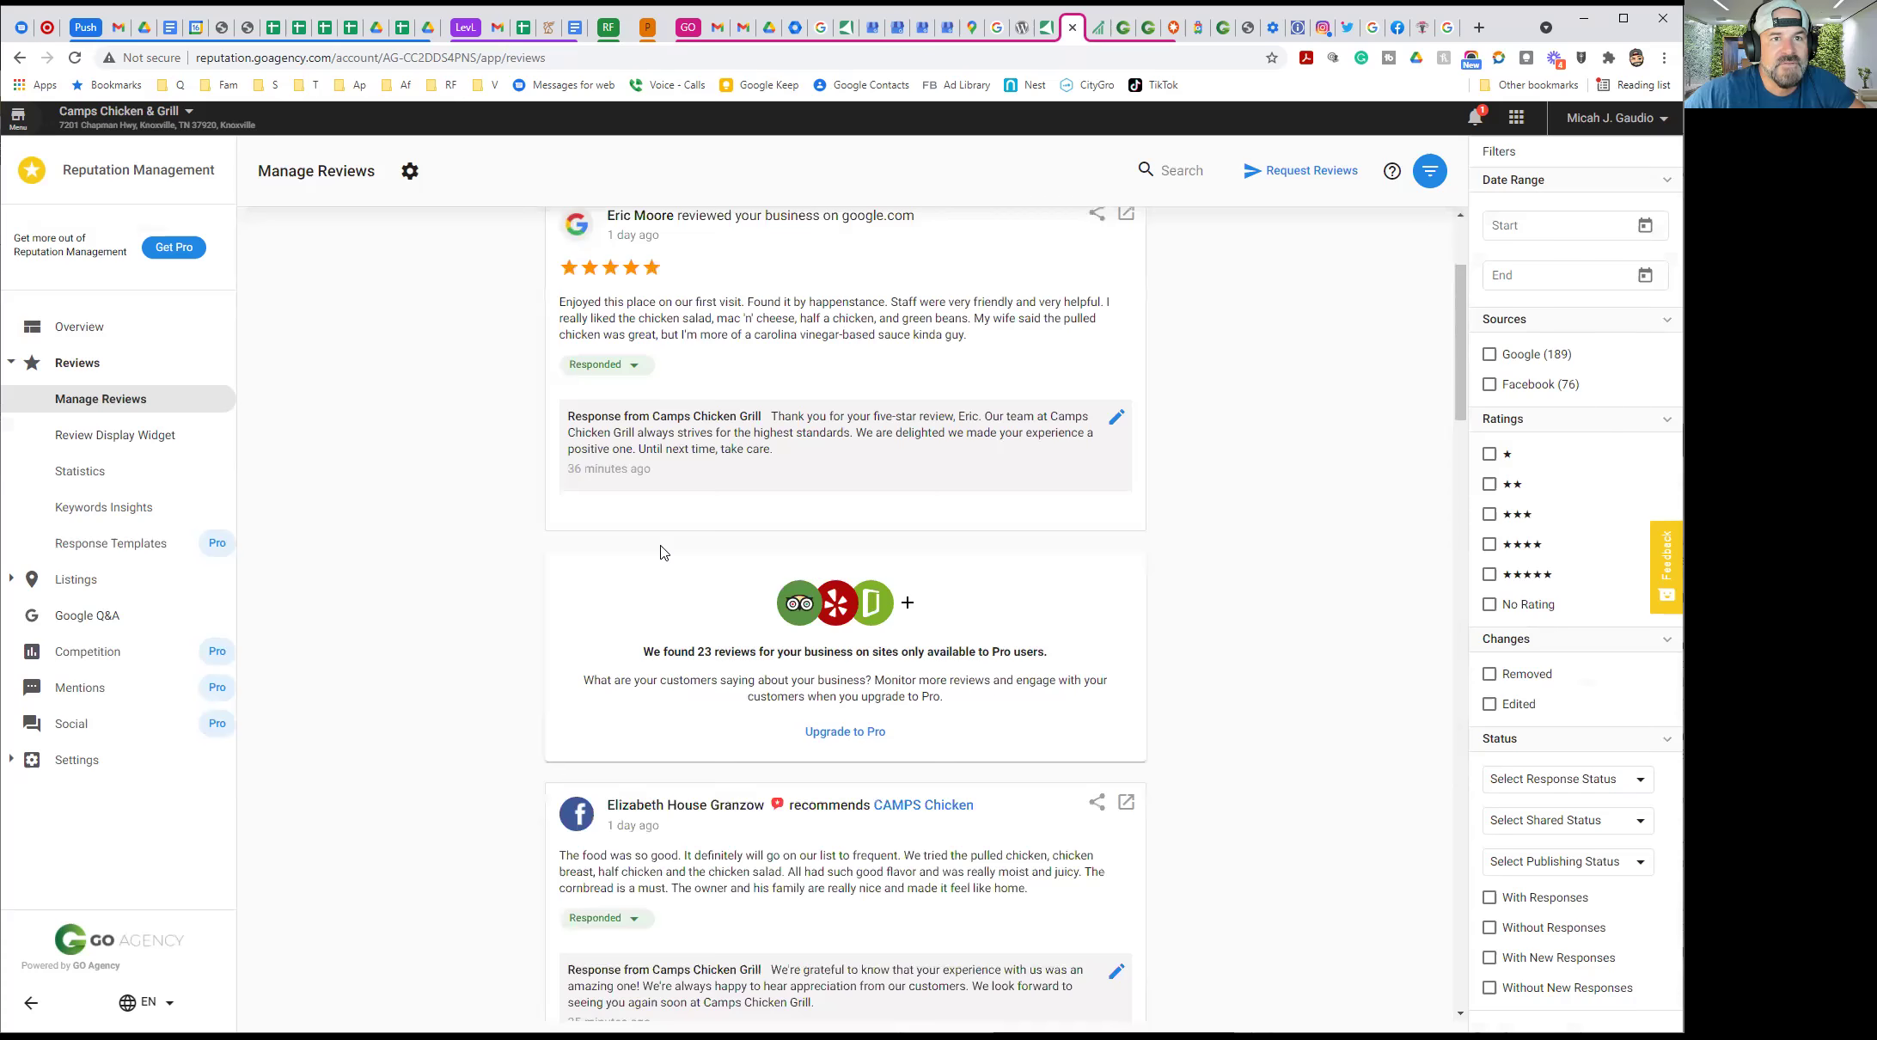
scroll(516, 636, "down", 6)
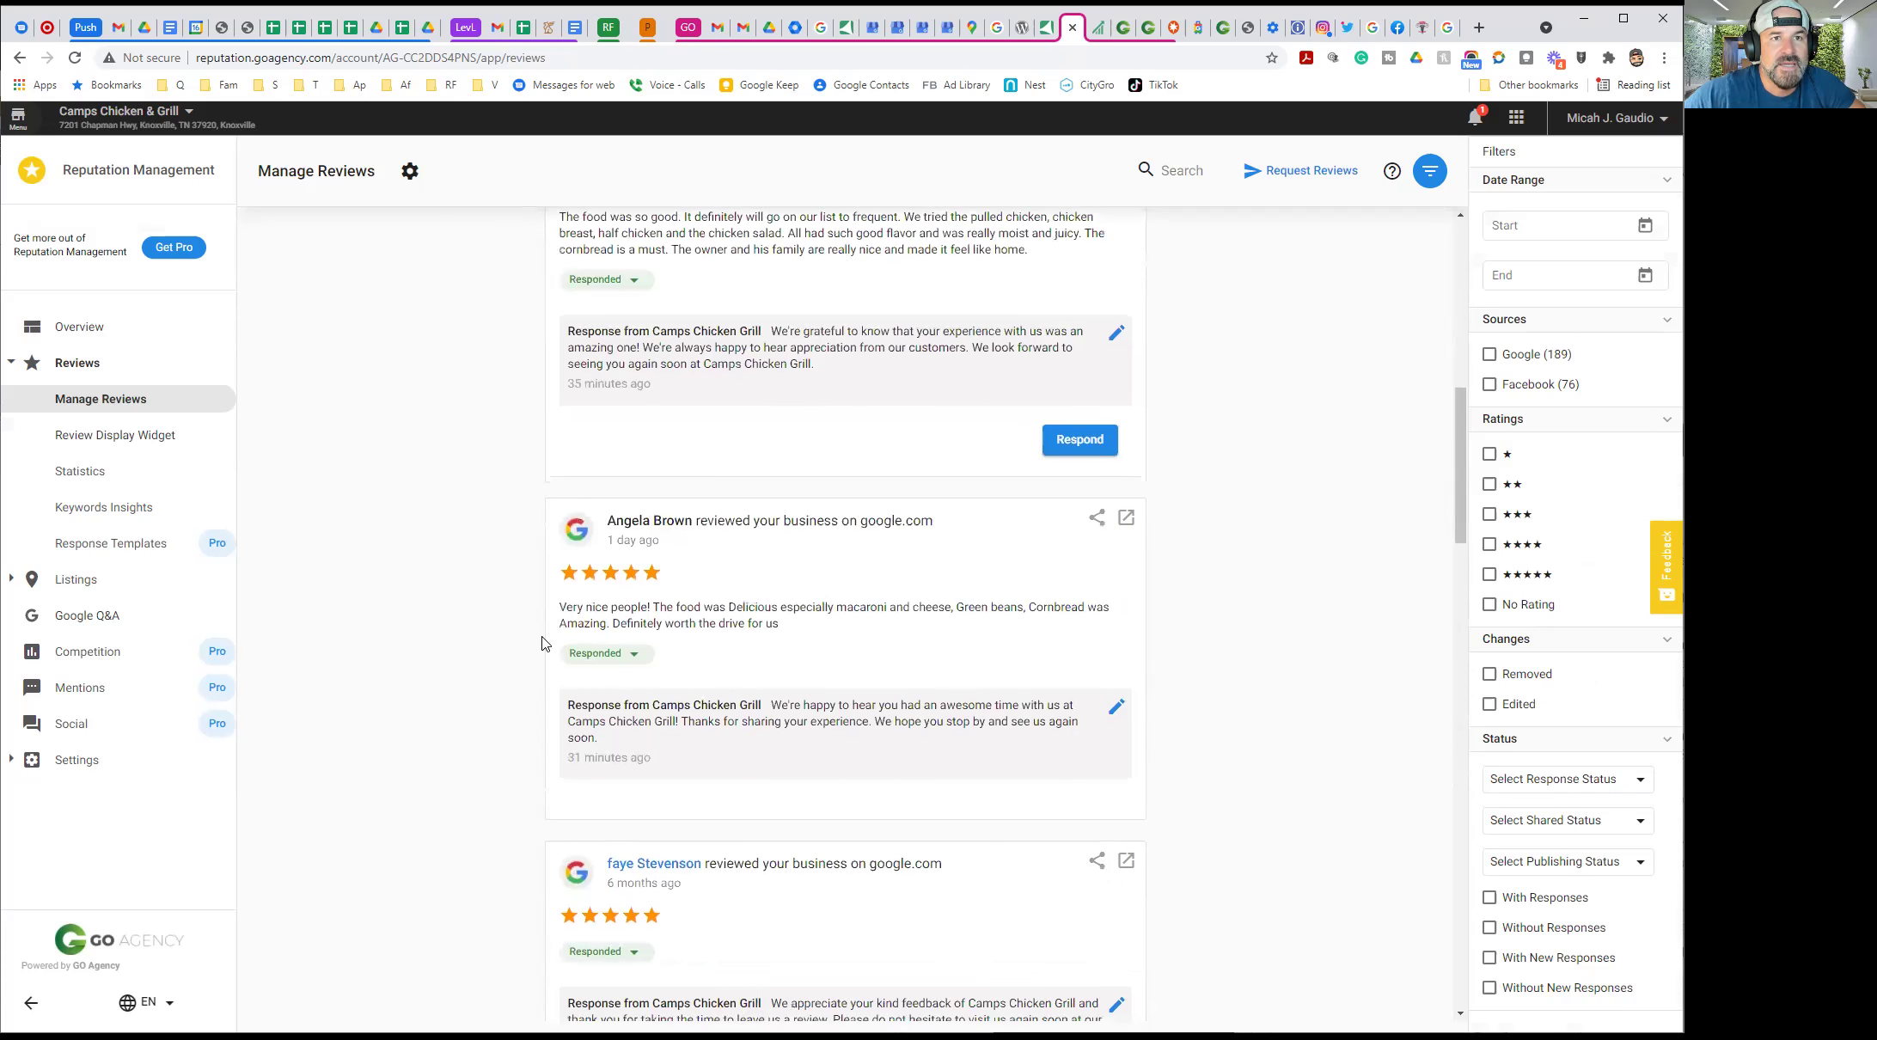
scroll(498, 559, "up", 5)
scroll(487, 526, "up", 8)
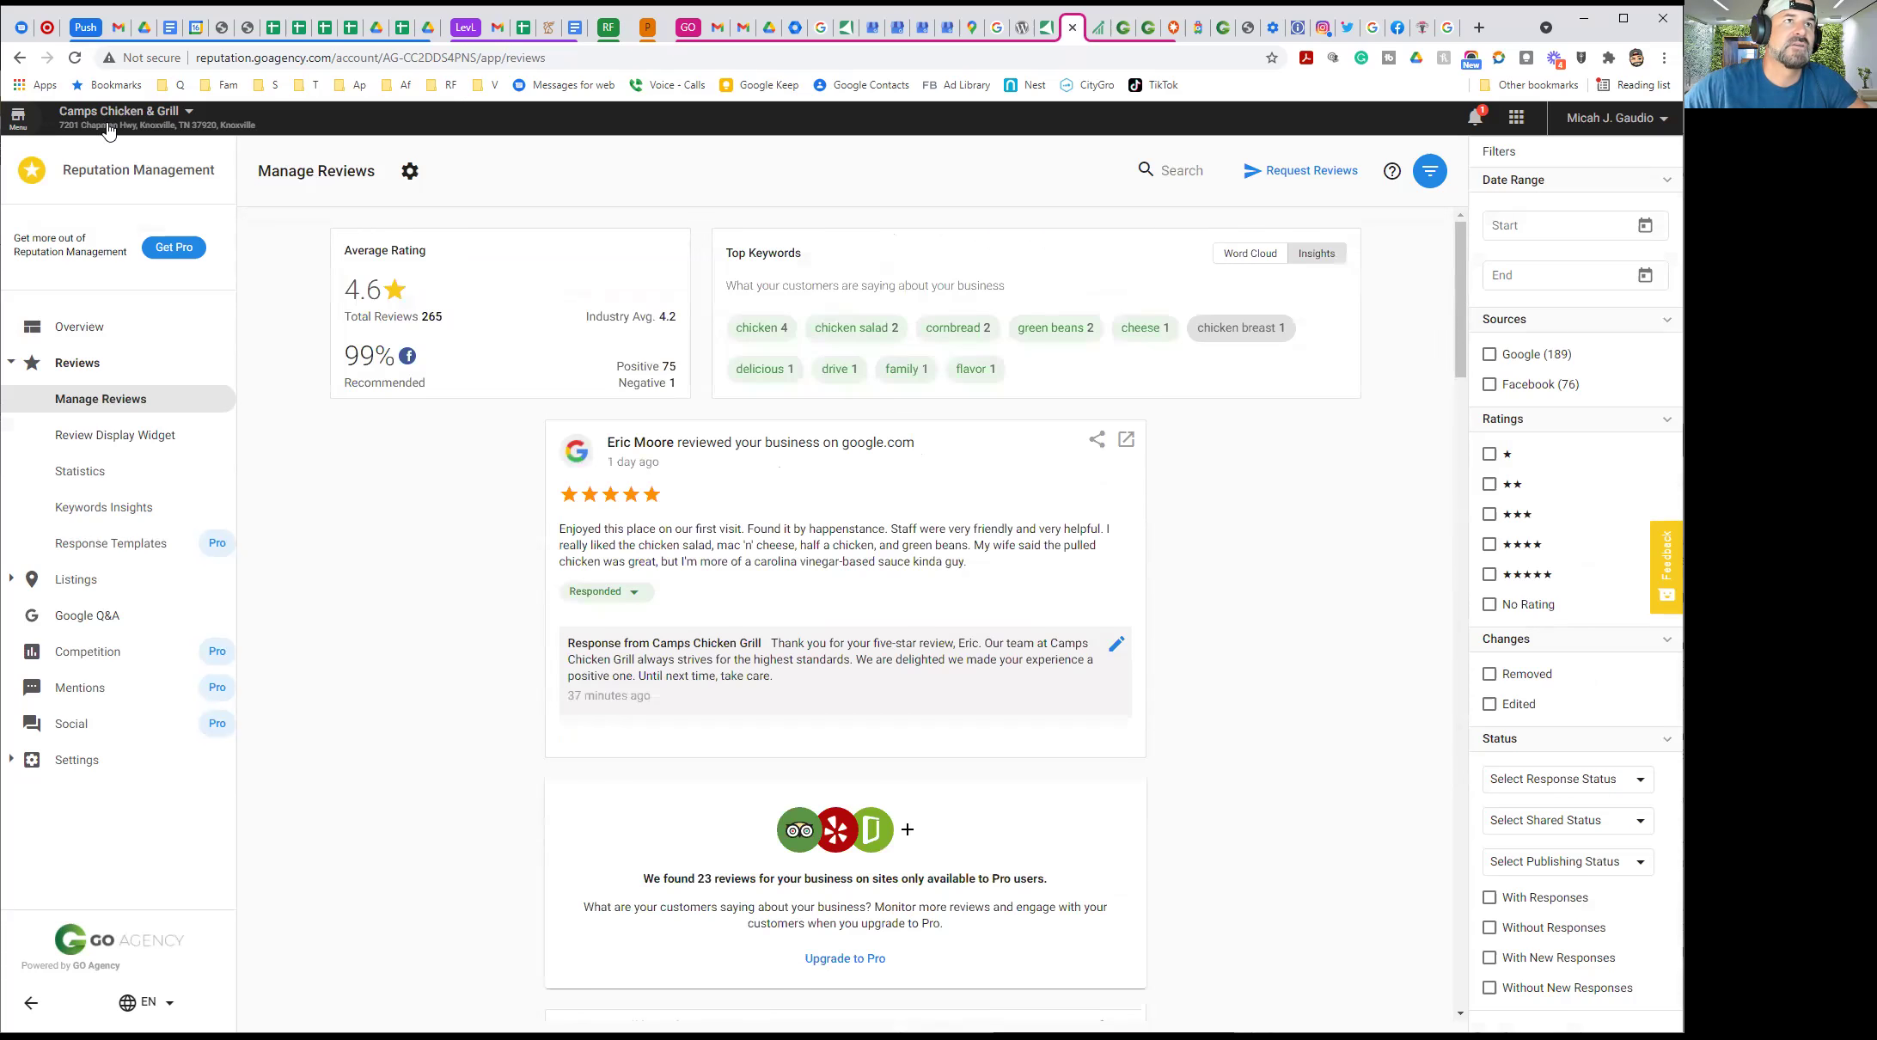
left_click(111, 117)
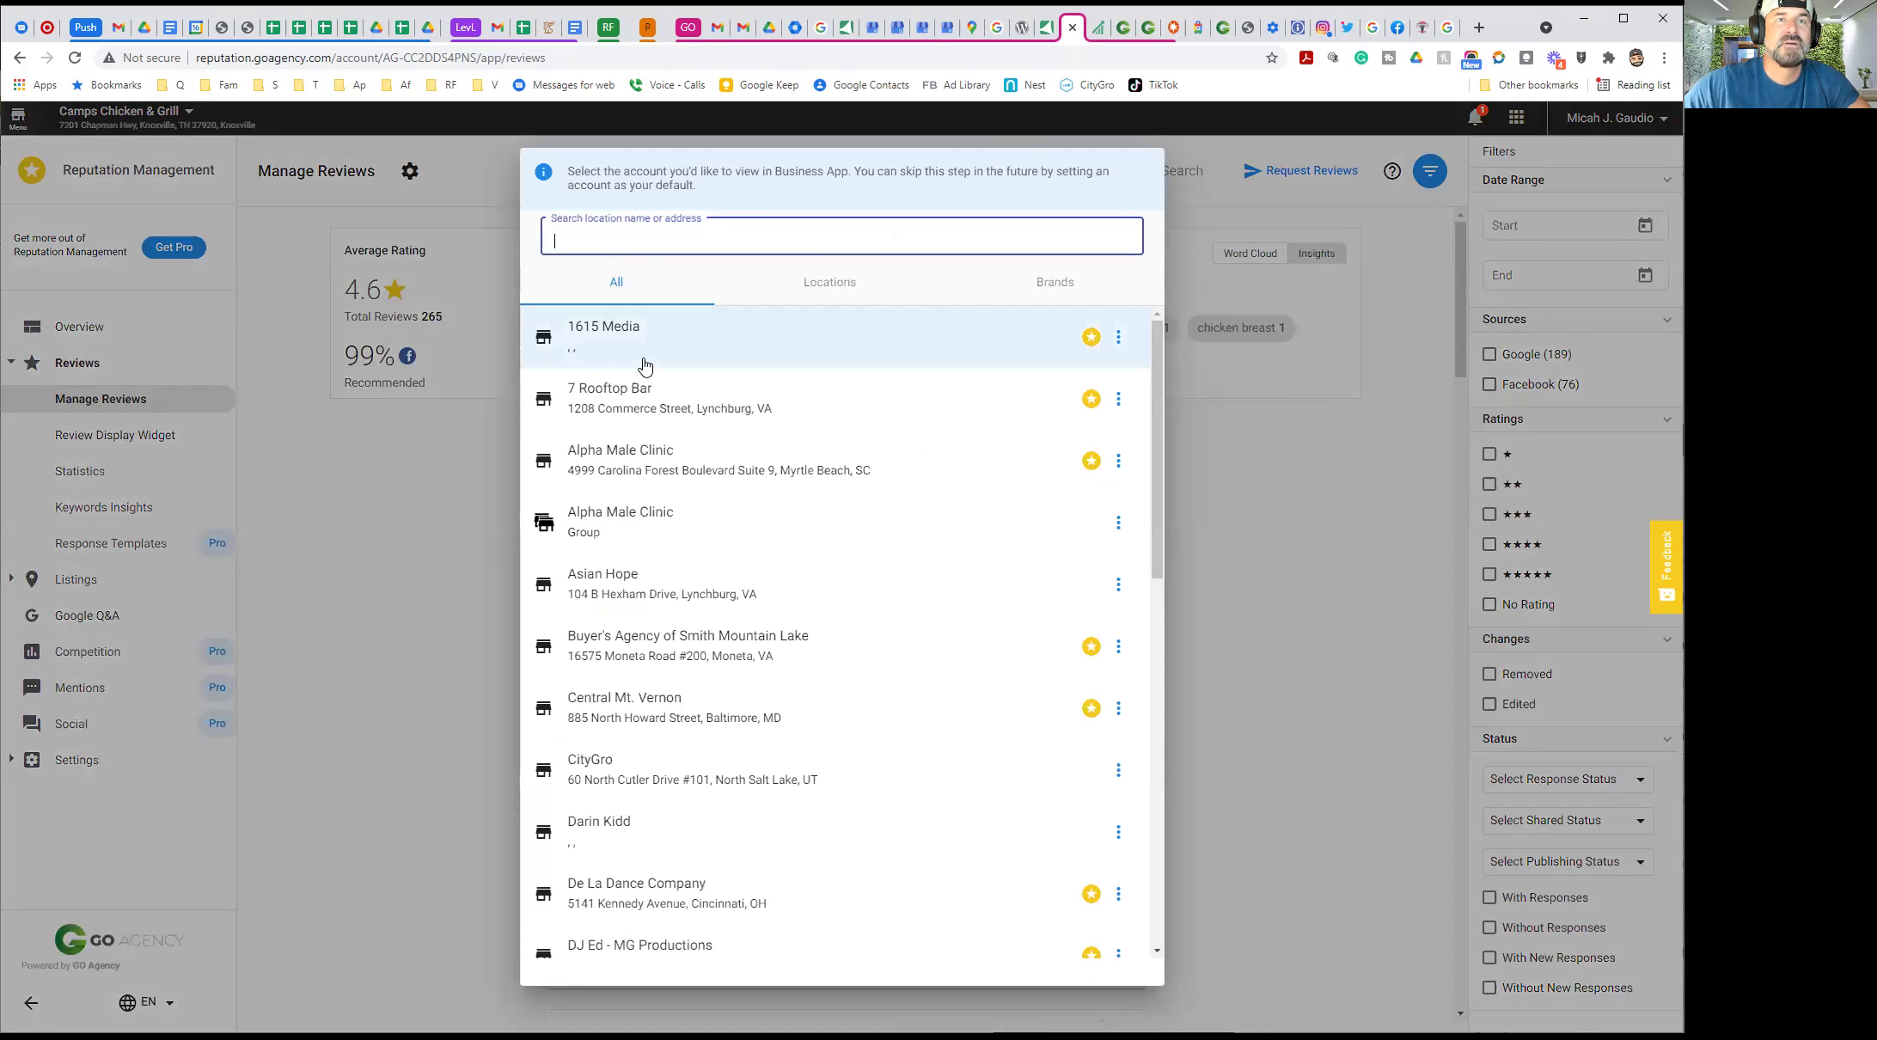
Switch to the 7 Rooftop Bar account and scroll through its Manage Reviews responses
left_click(625, 388)
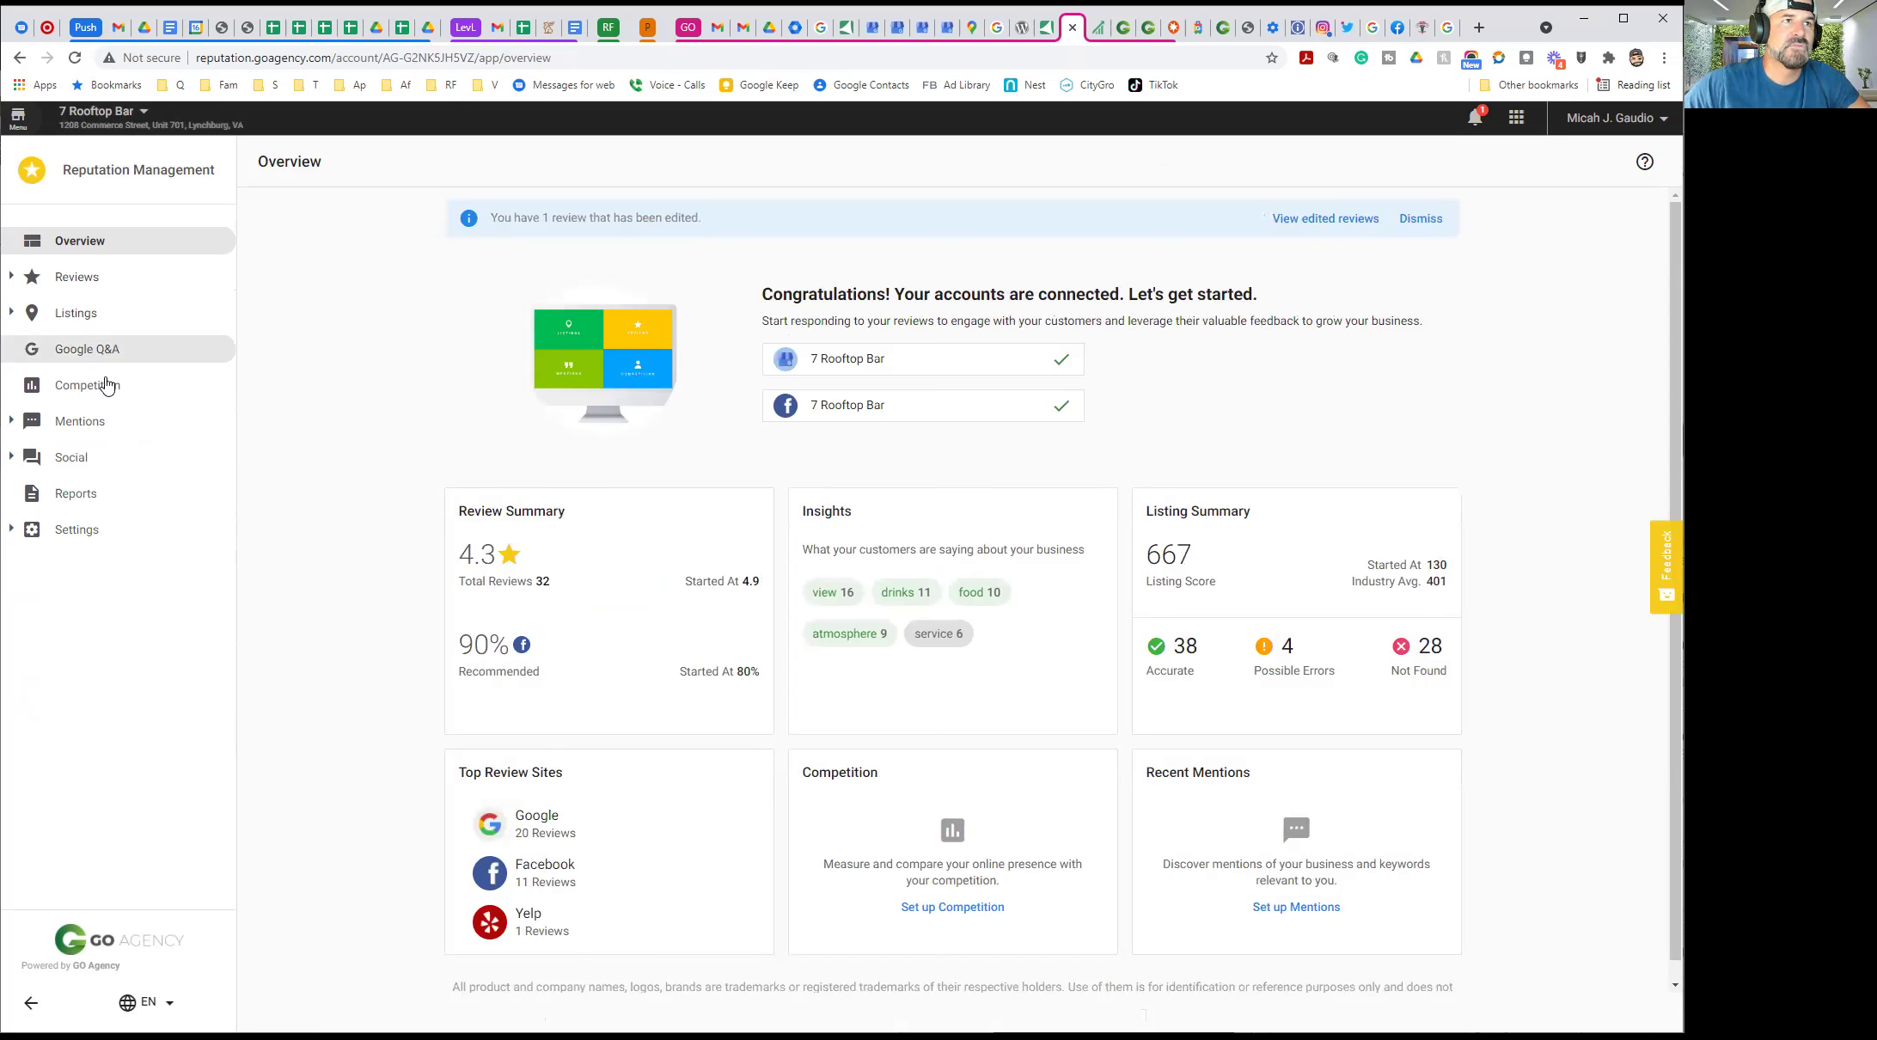
left_click(60, 282)
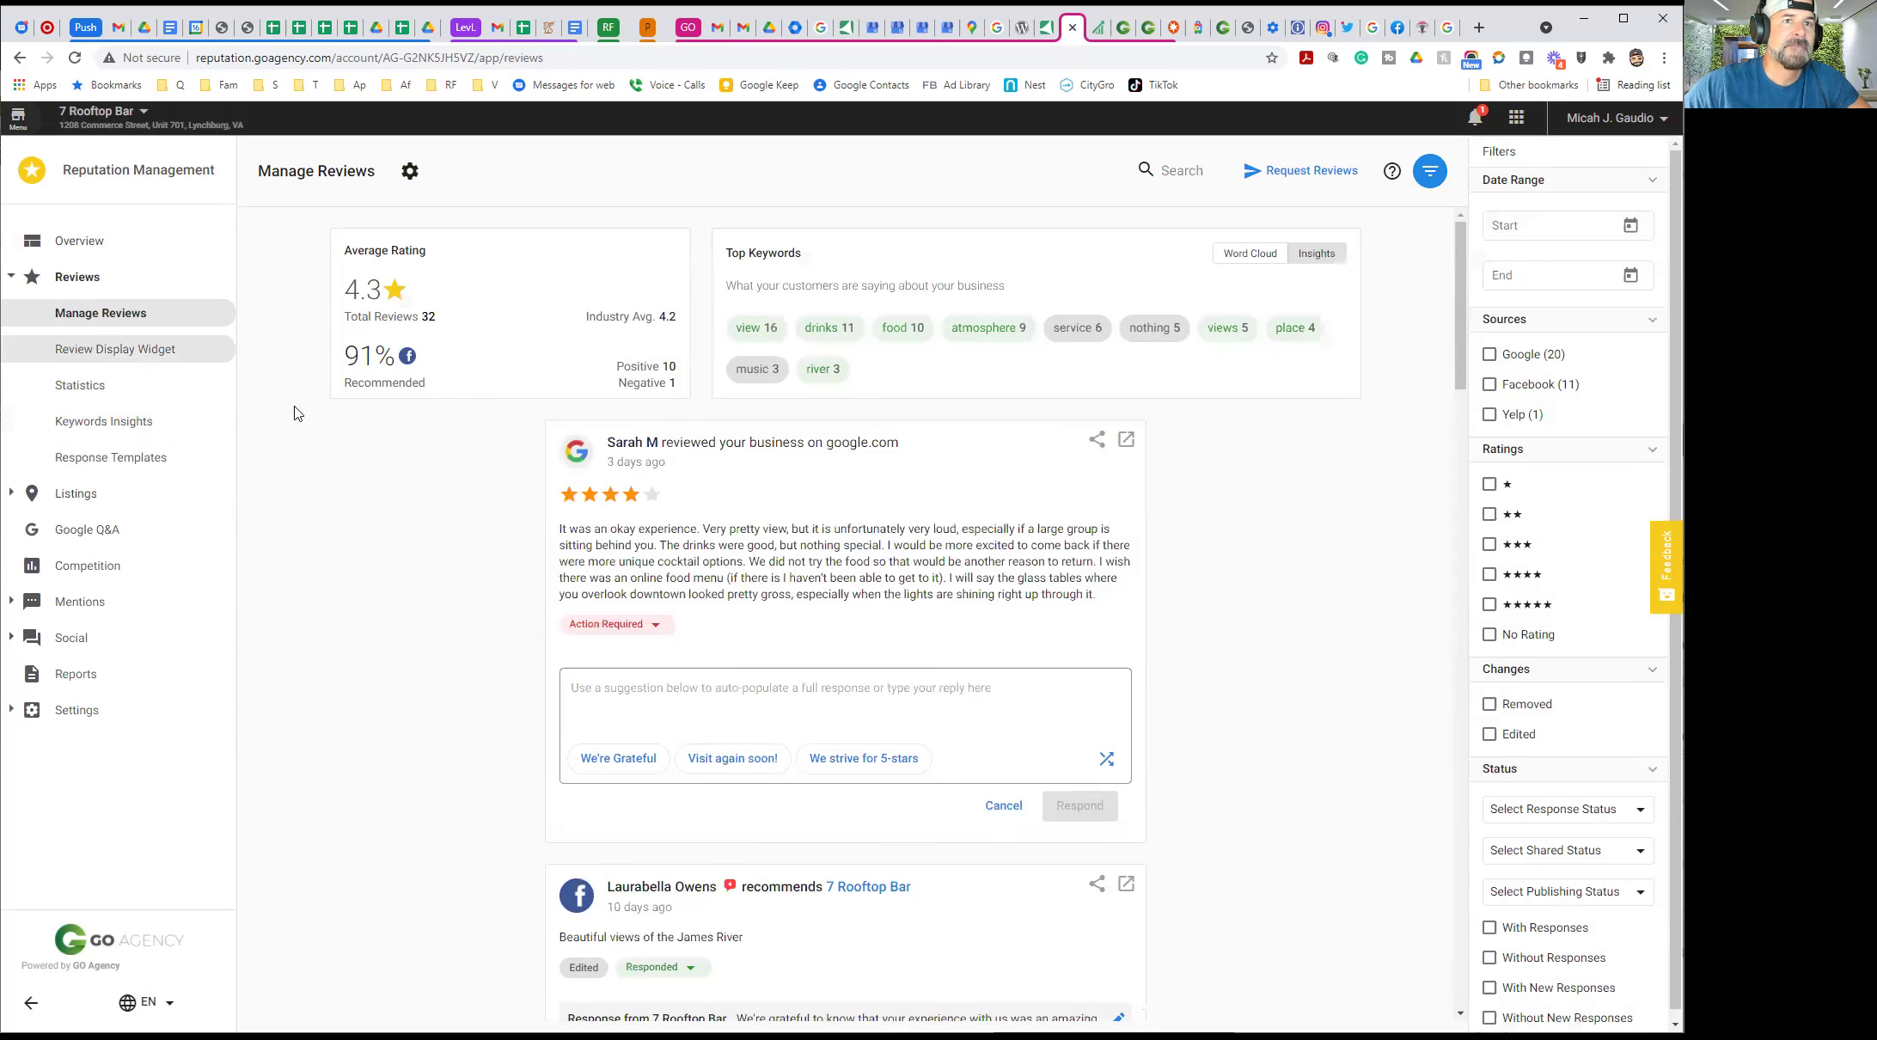
scroll(421, 632, "down", 6)
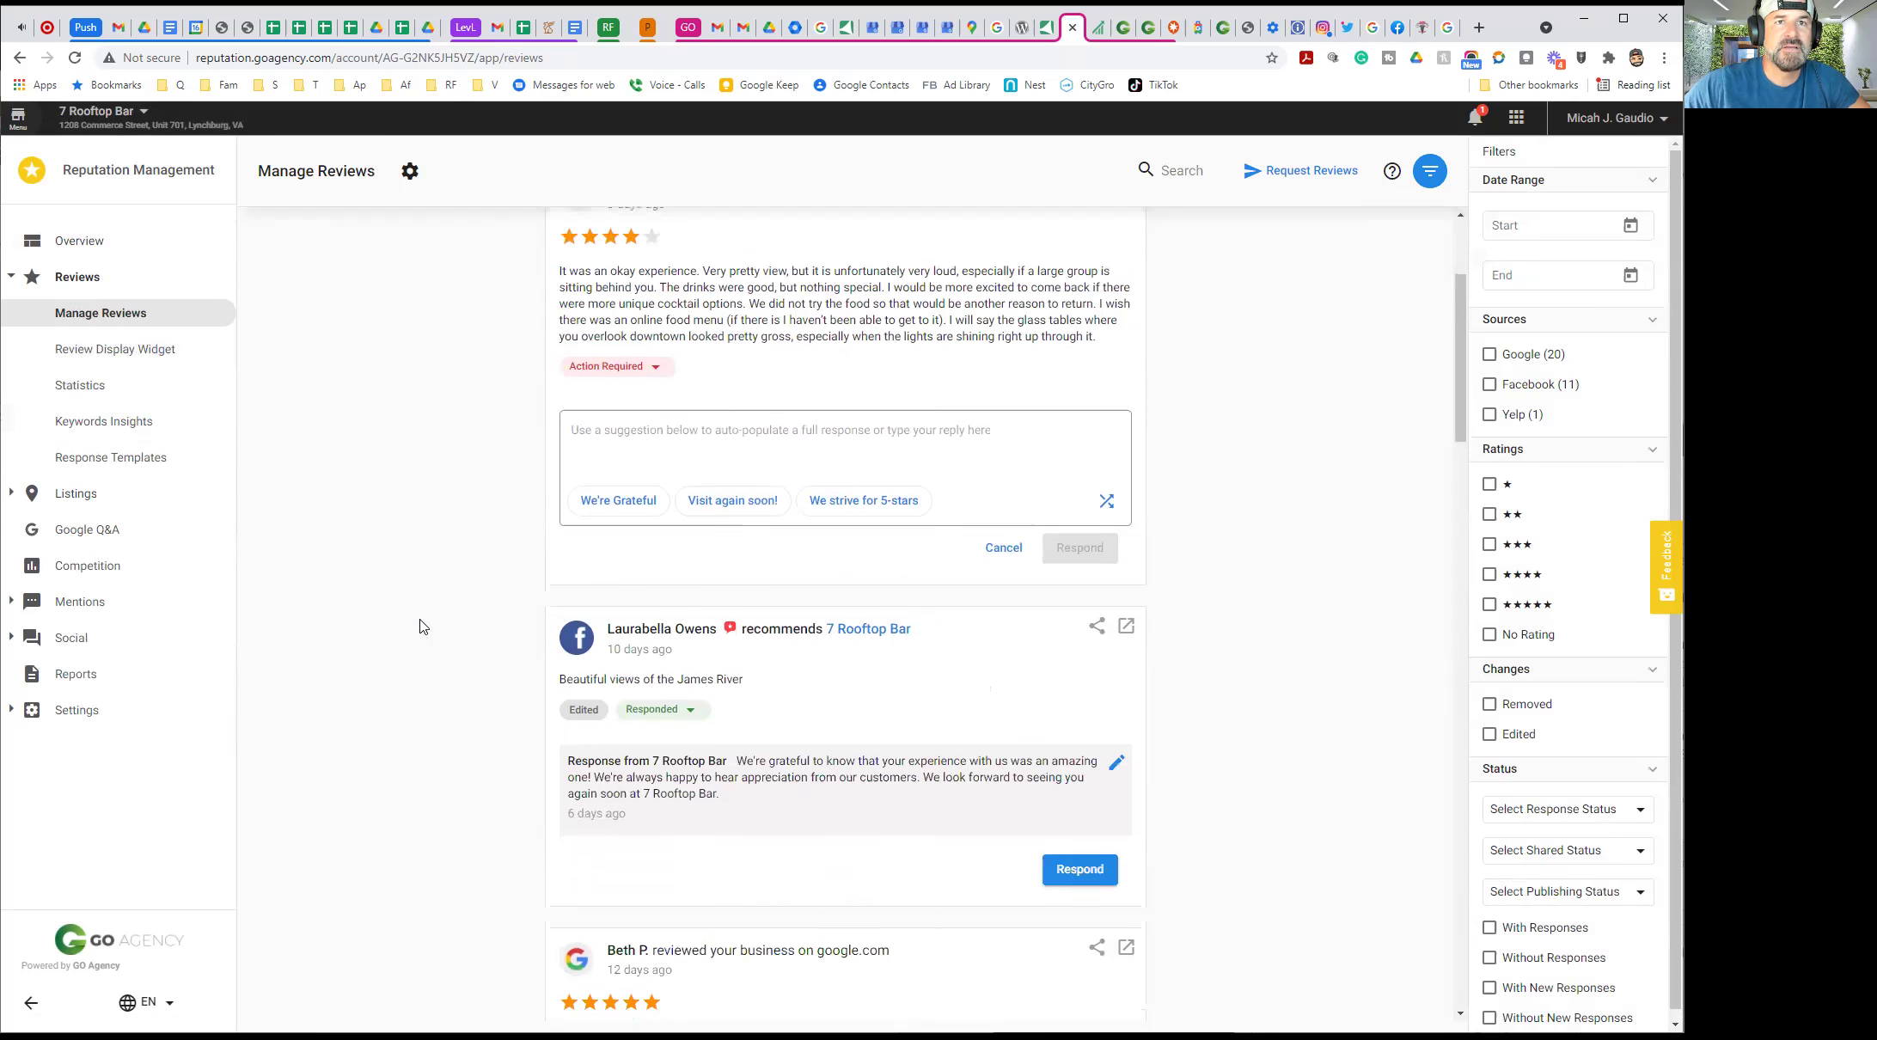
scroll(415, 618, "down", 17)
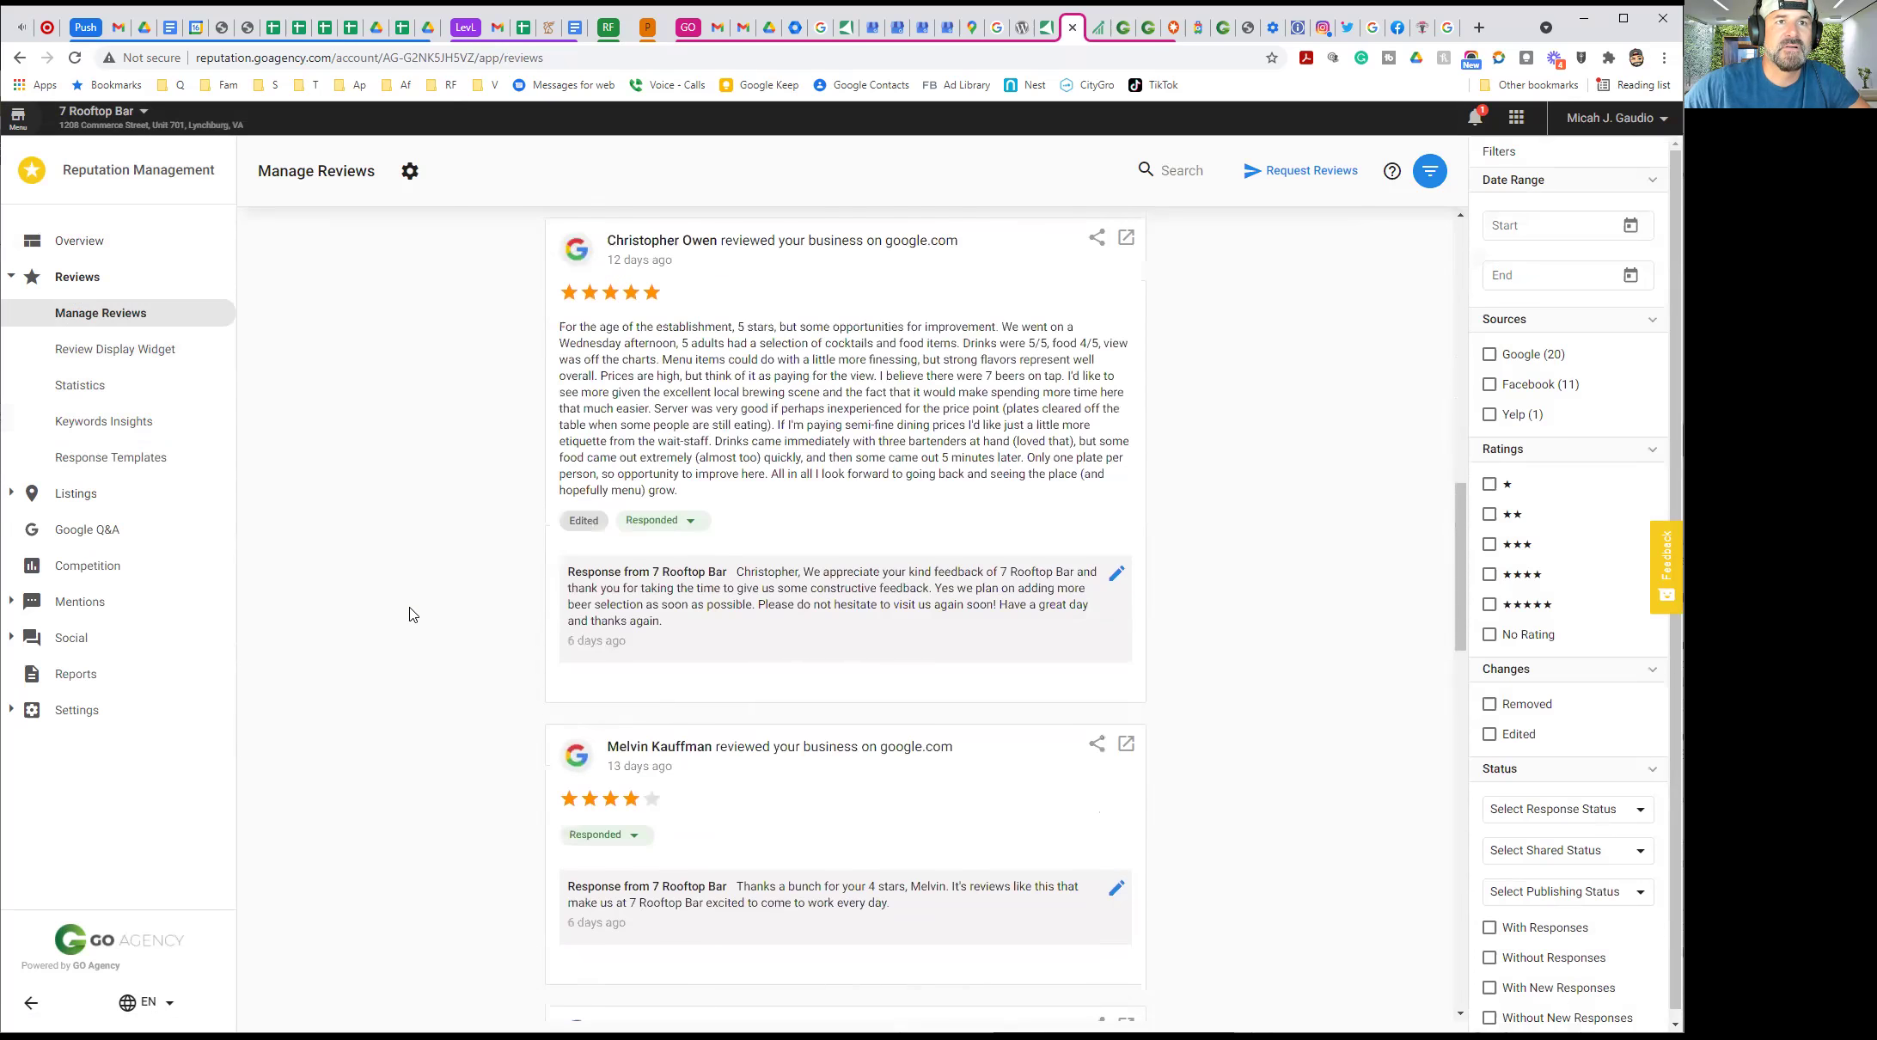
scroll(415, 611, "down", 14)
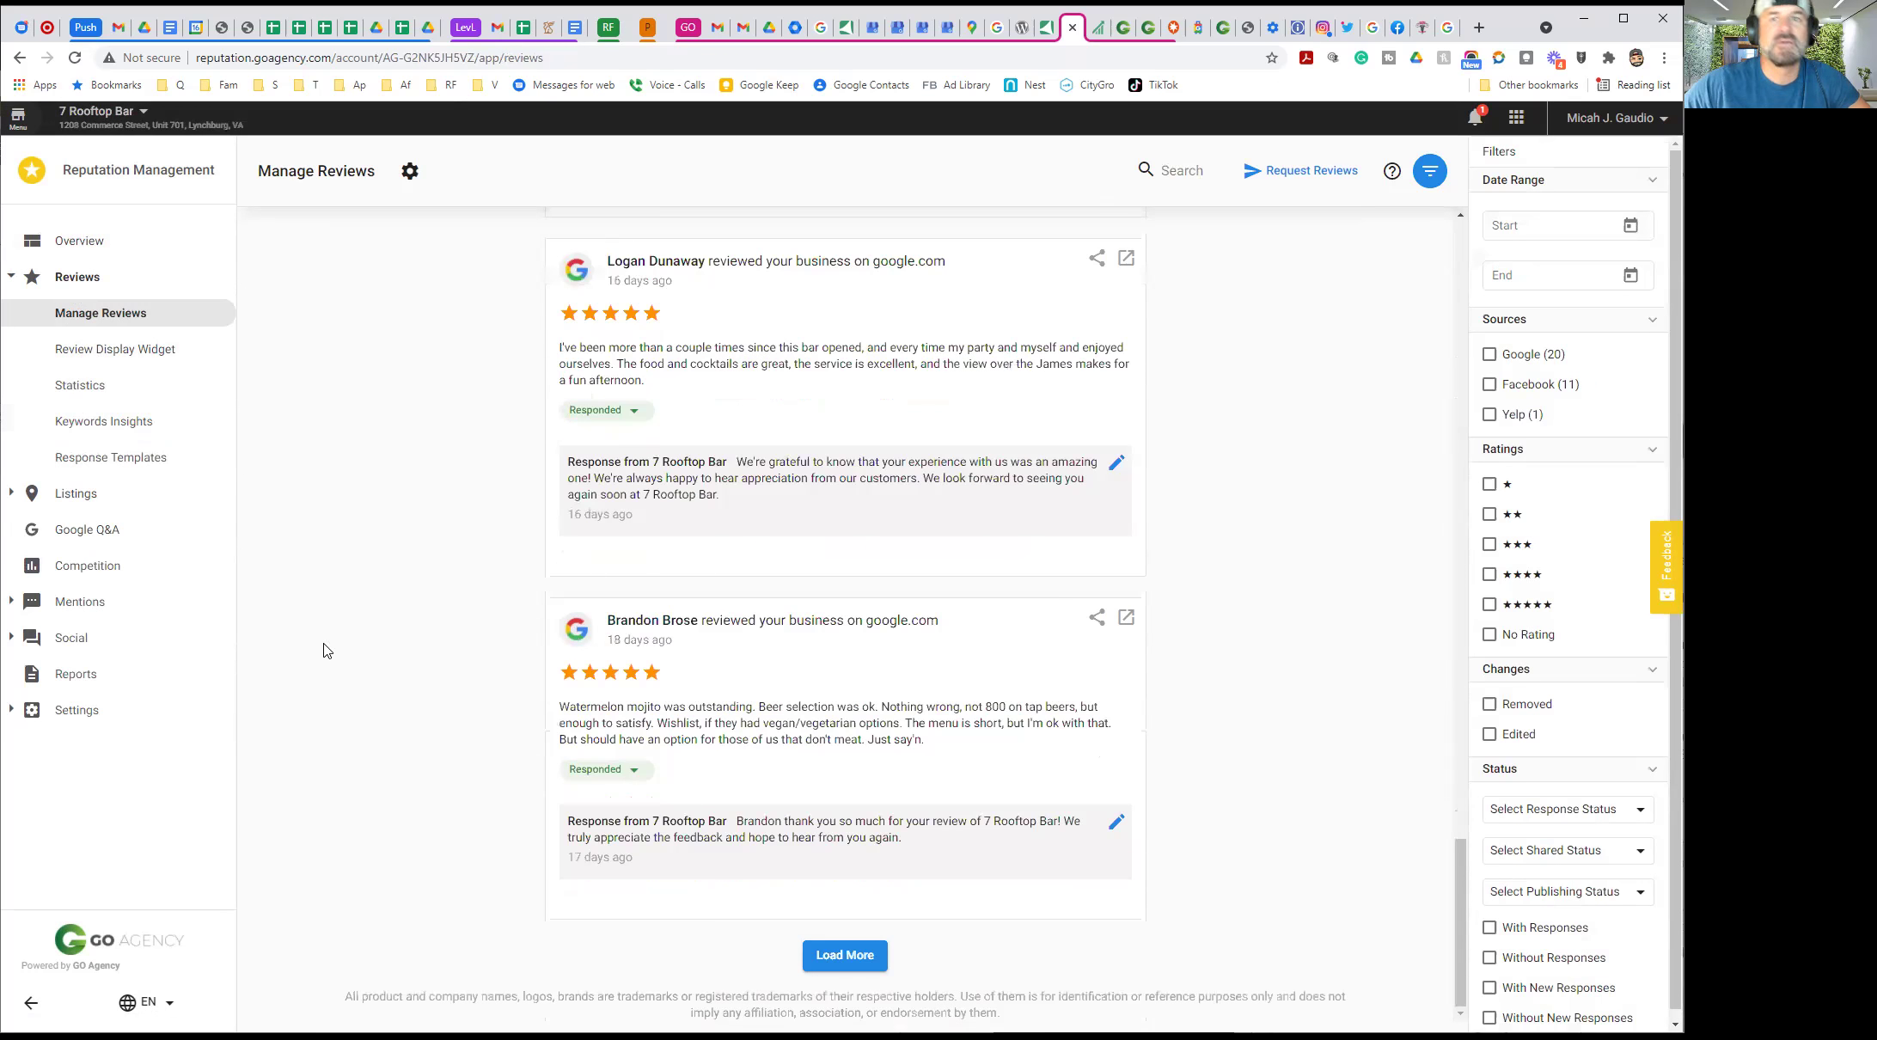
scroll(464, 614, "up", 14)
scroll(458, 613, "up", 4)
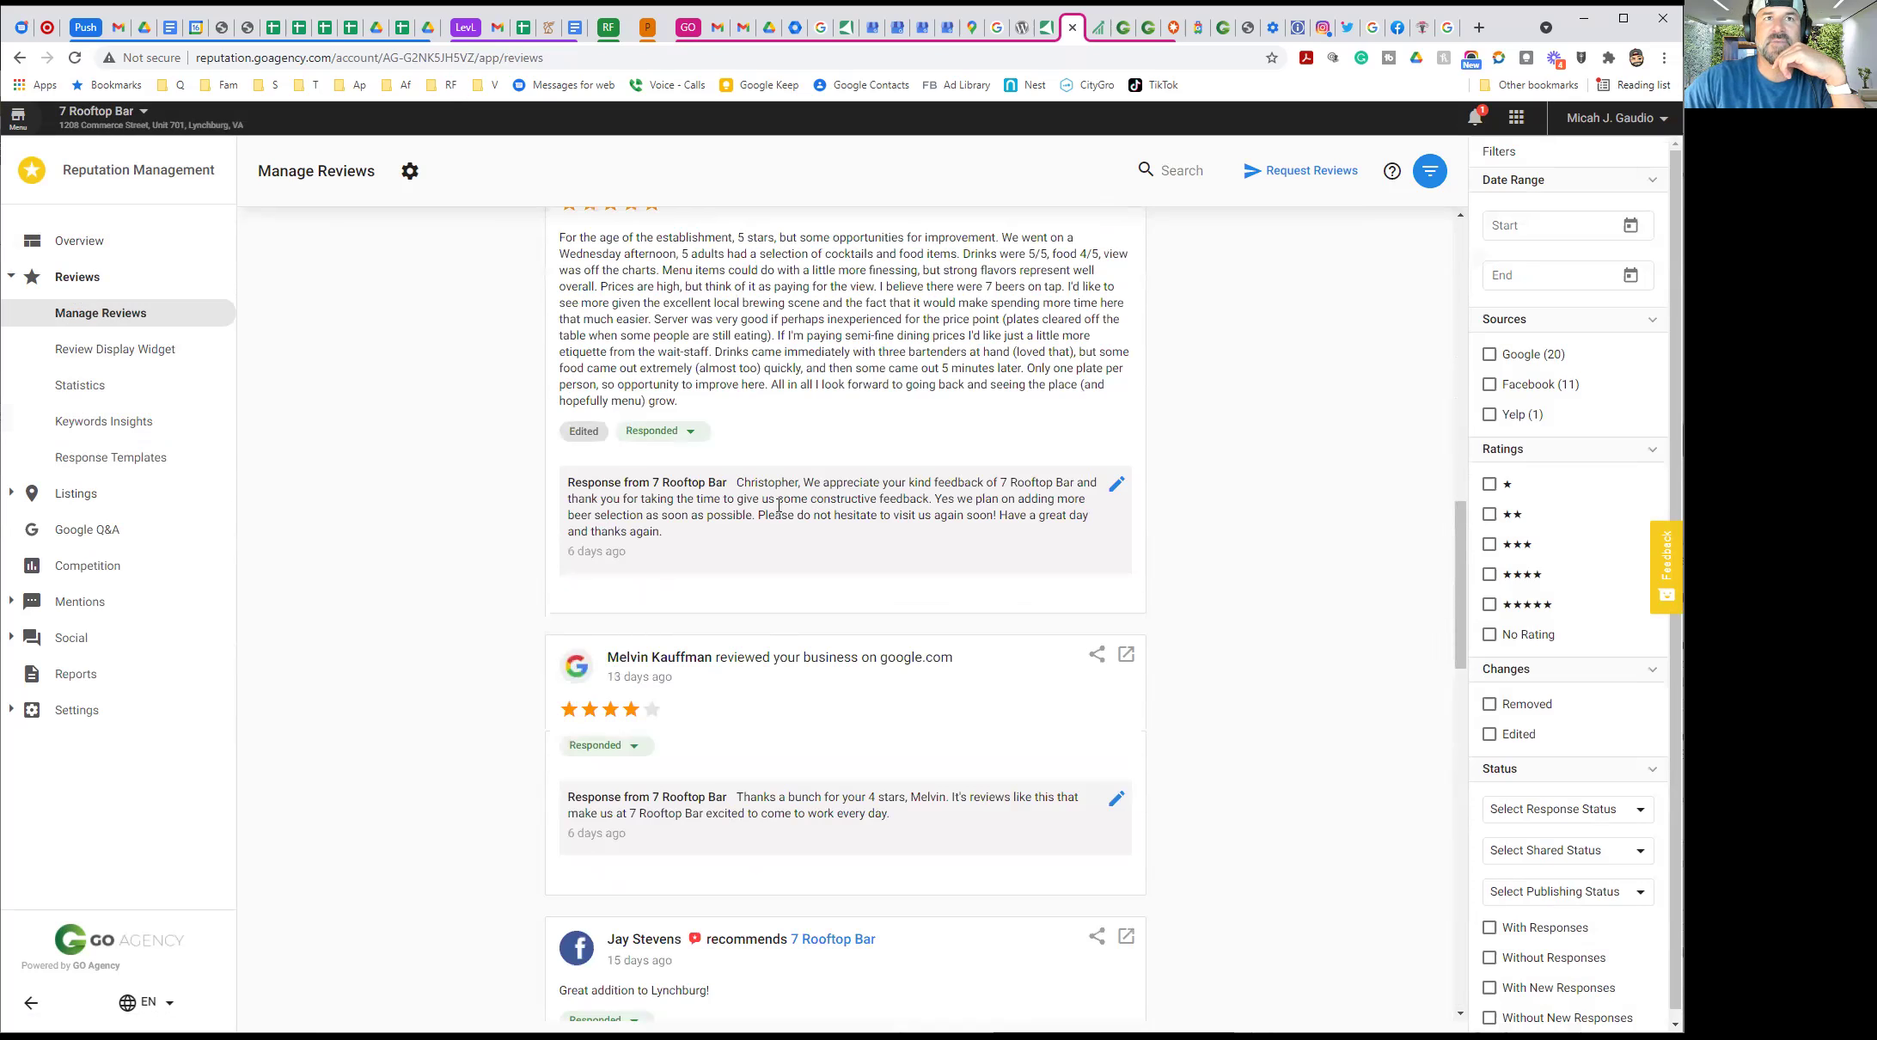
scroll(695, 550, "up", 4)
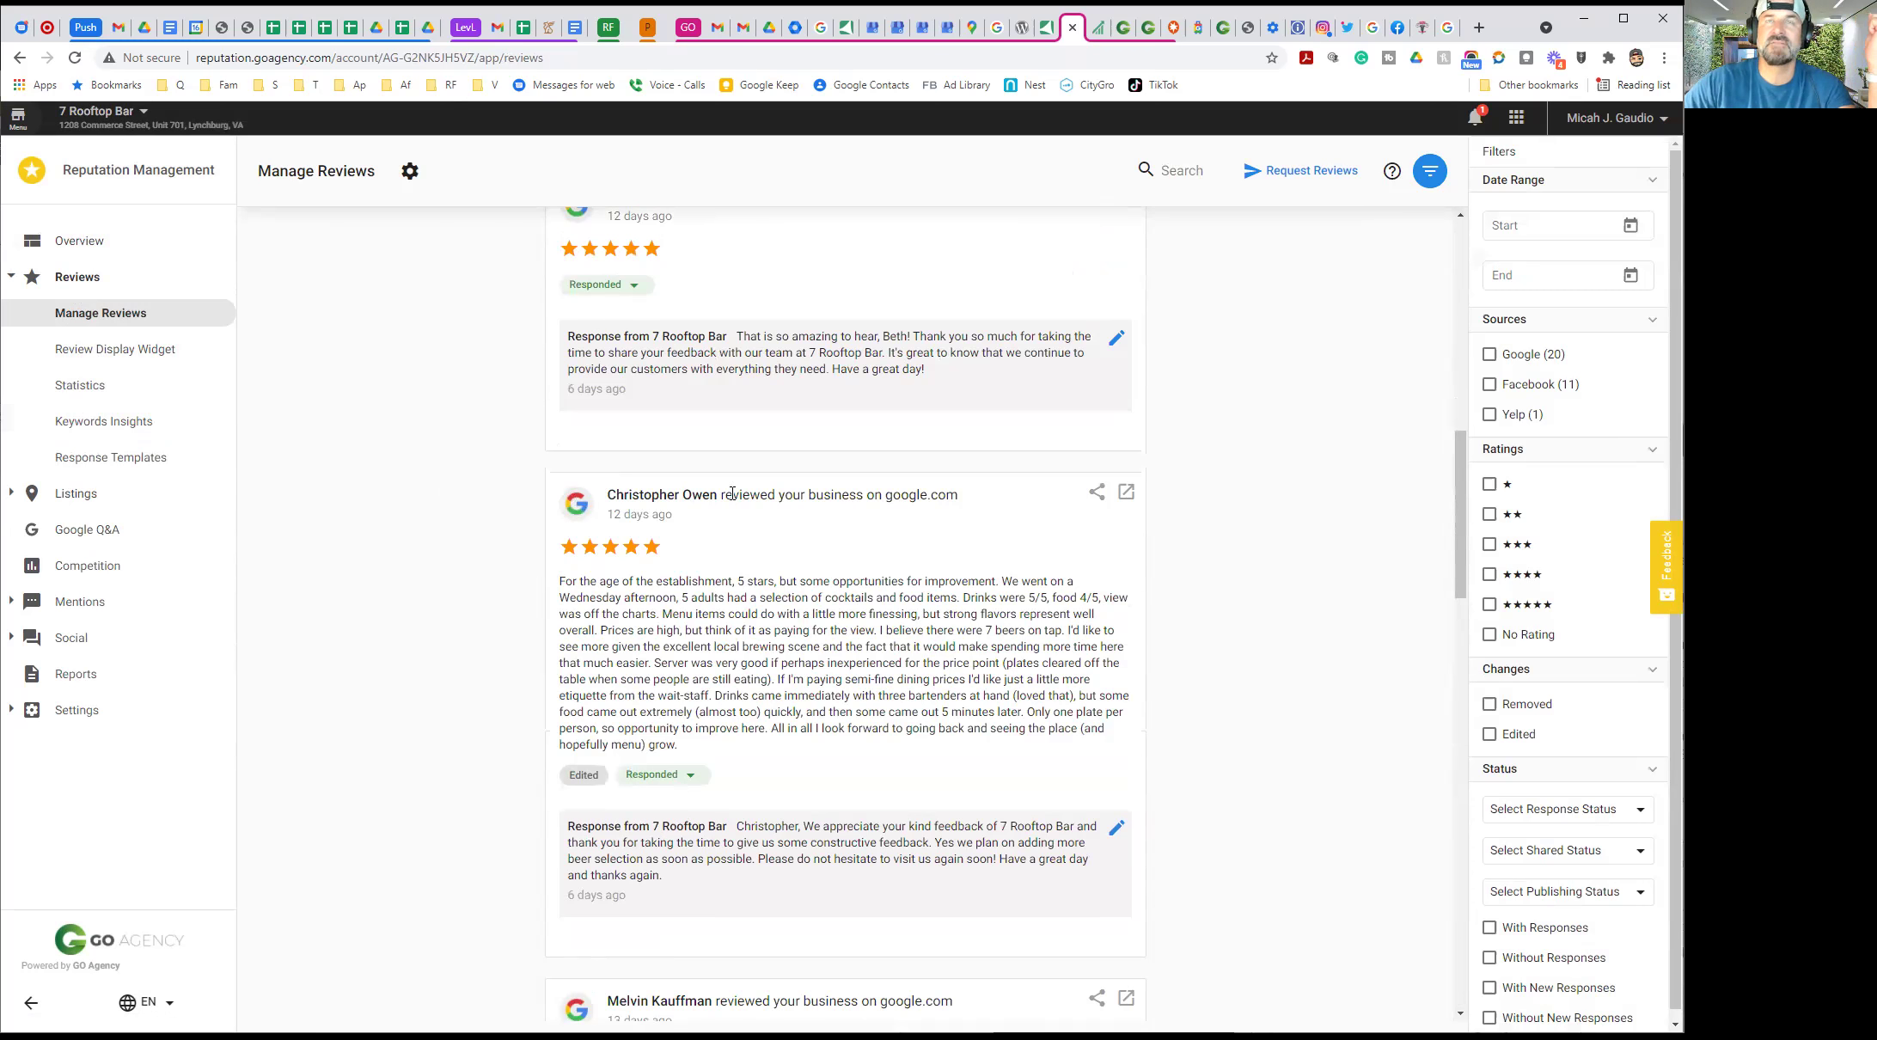
Load goagency.com in a new browser tab
left_click(1478, 28)
type("goa")
key("Return")
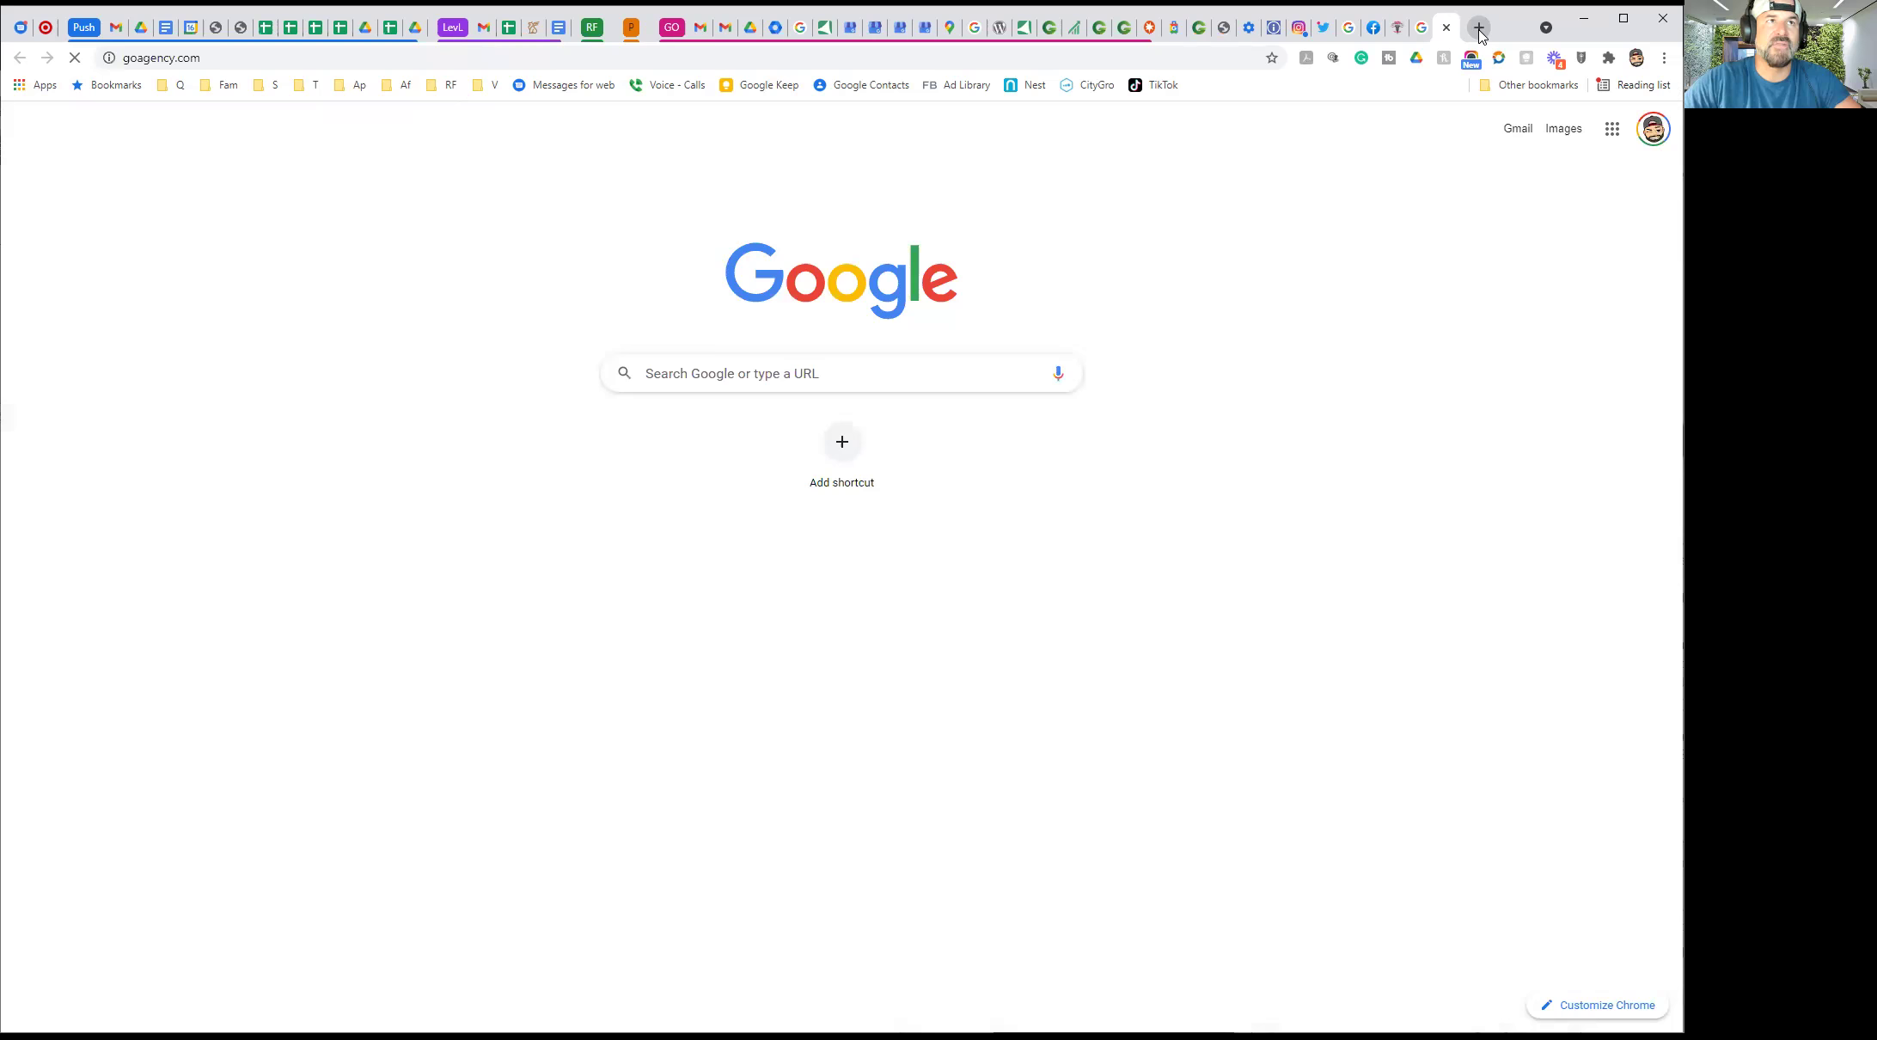